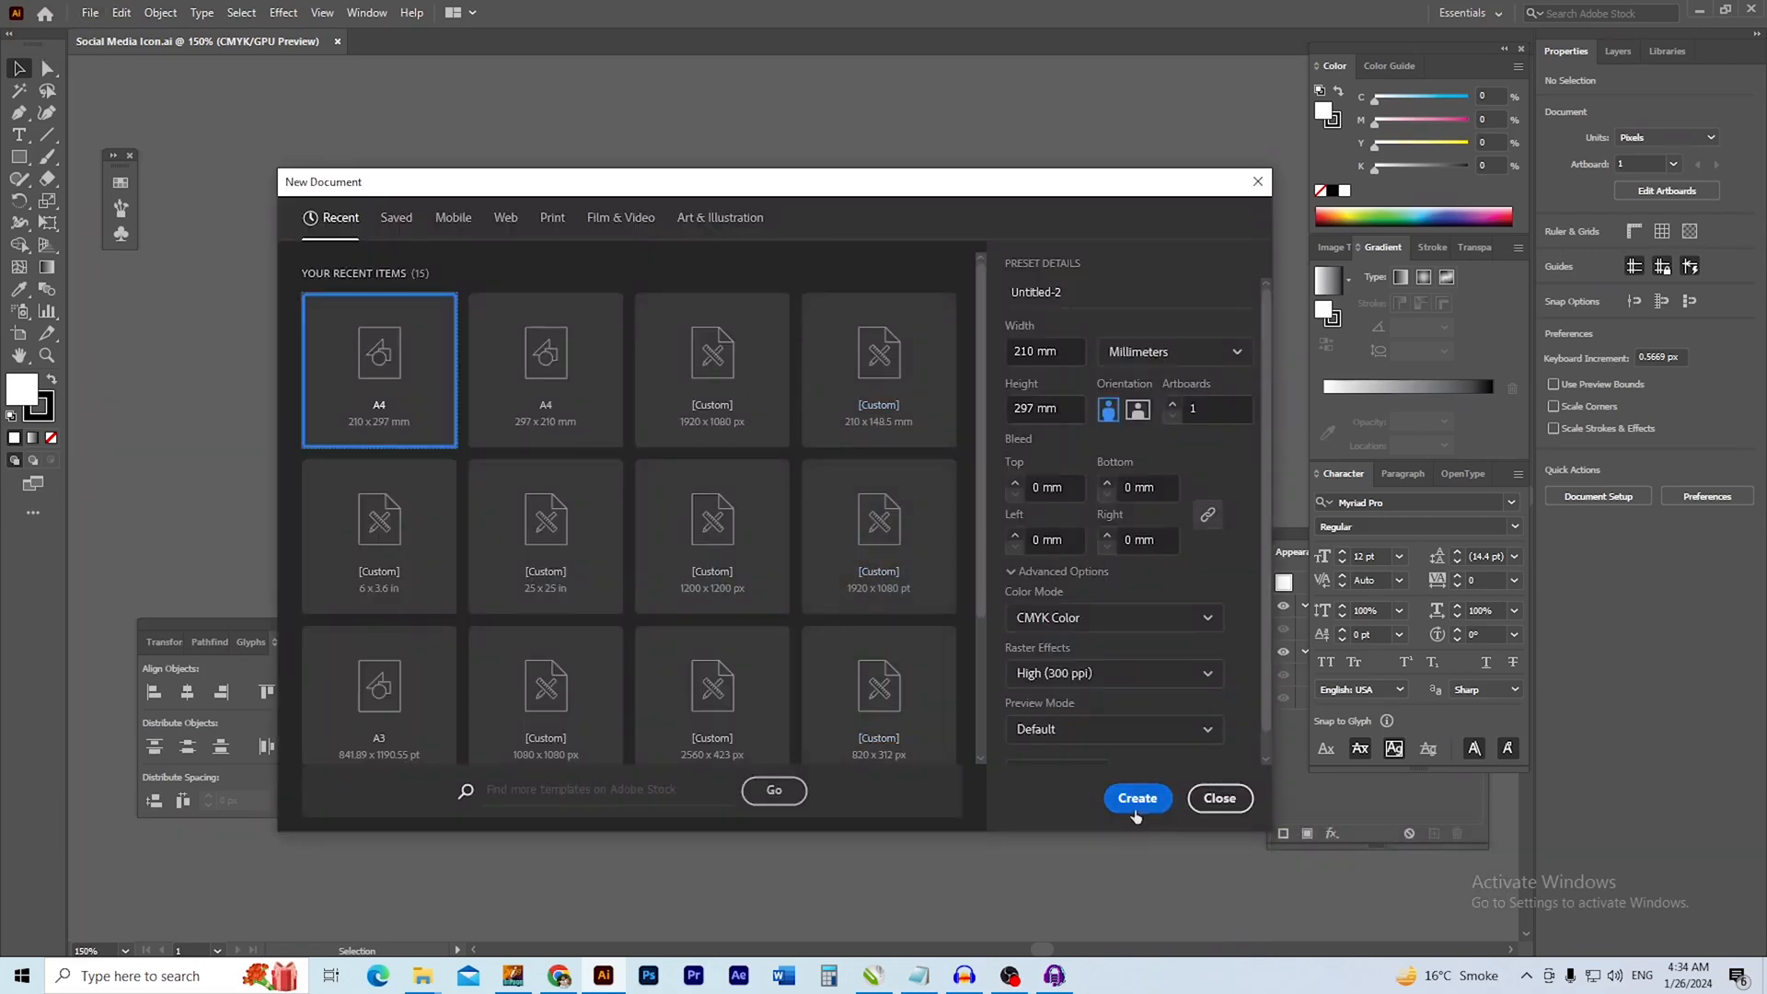
# Create a portrait A4 document and draw a rectangle 210 mm wide and 297 mm high in it
pyautogui.click(1136, 804)
pyautogui.press('m')
pyautogui.click(764, 391)
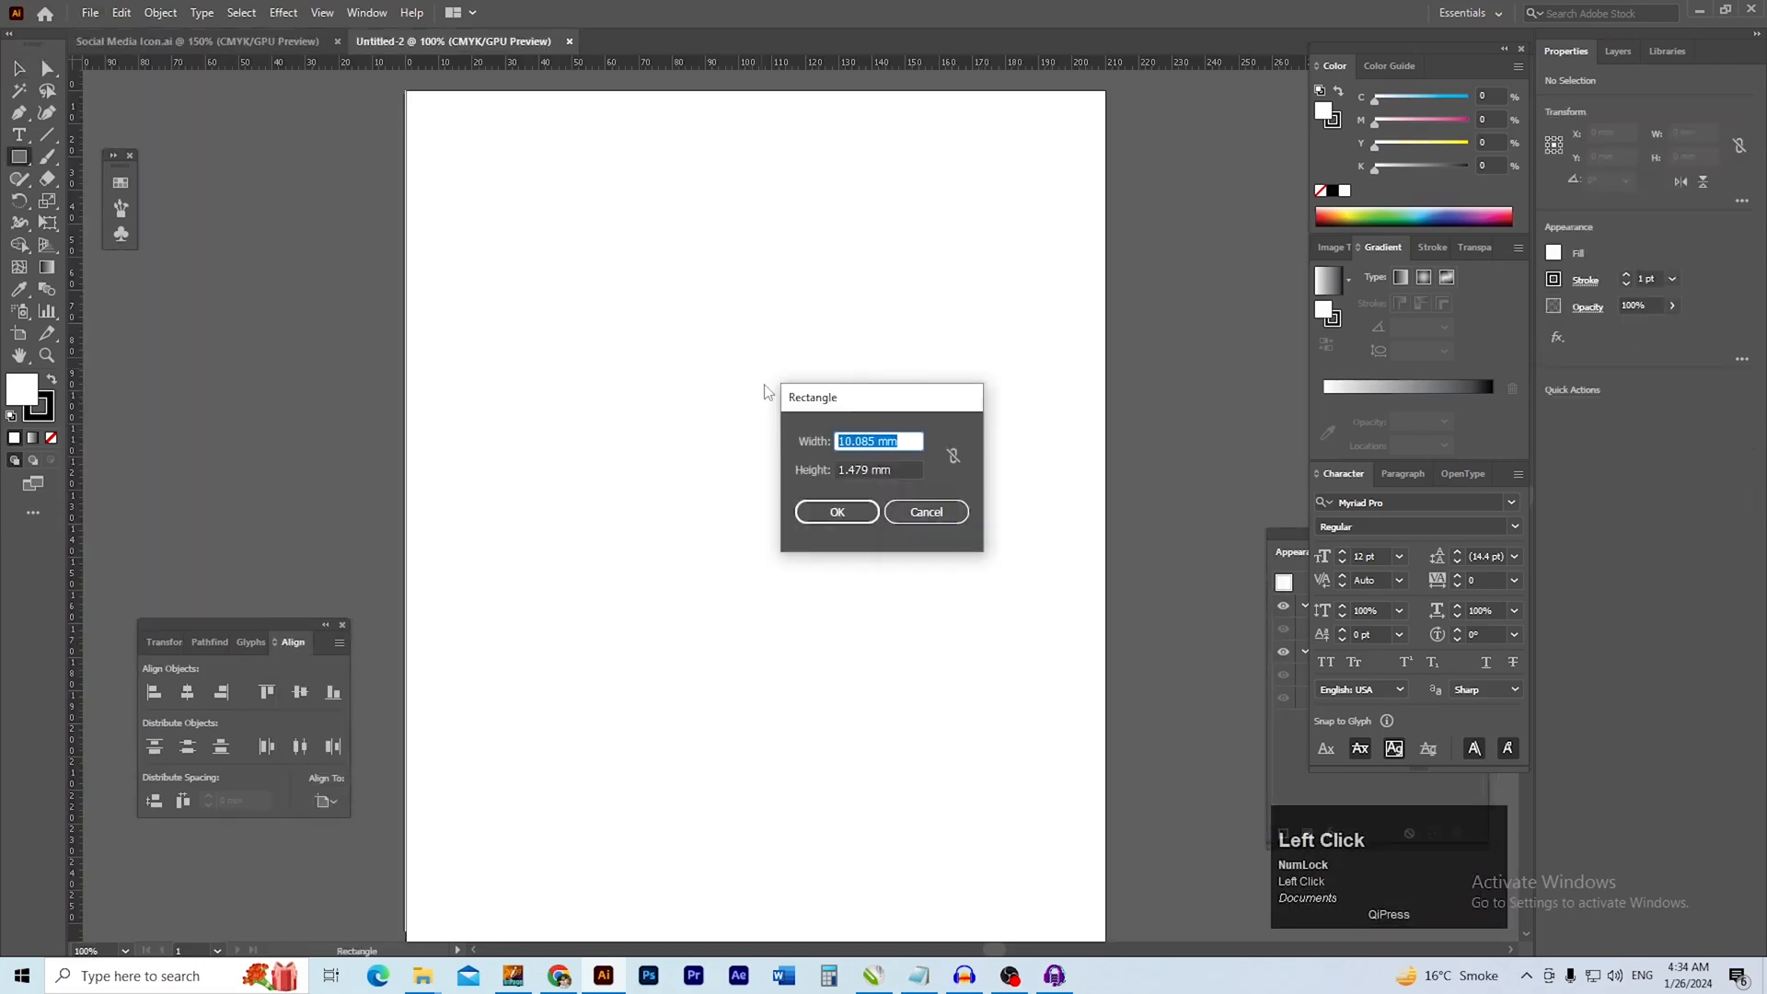
pyautogui.write('210')
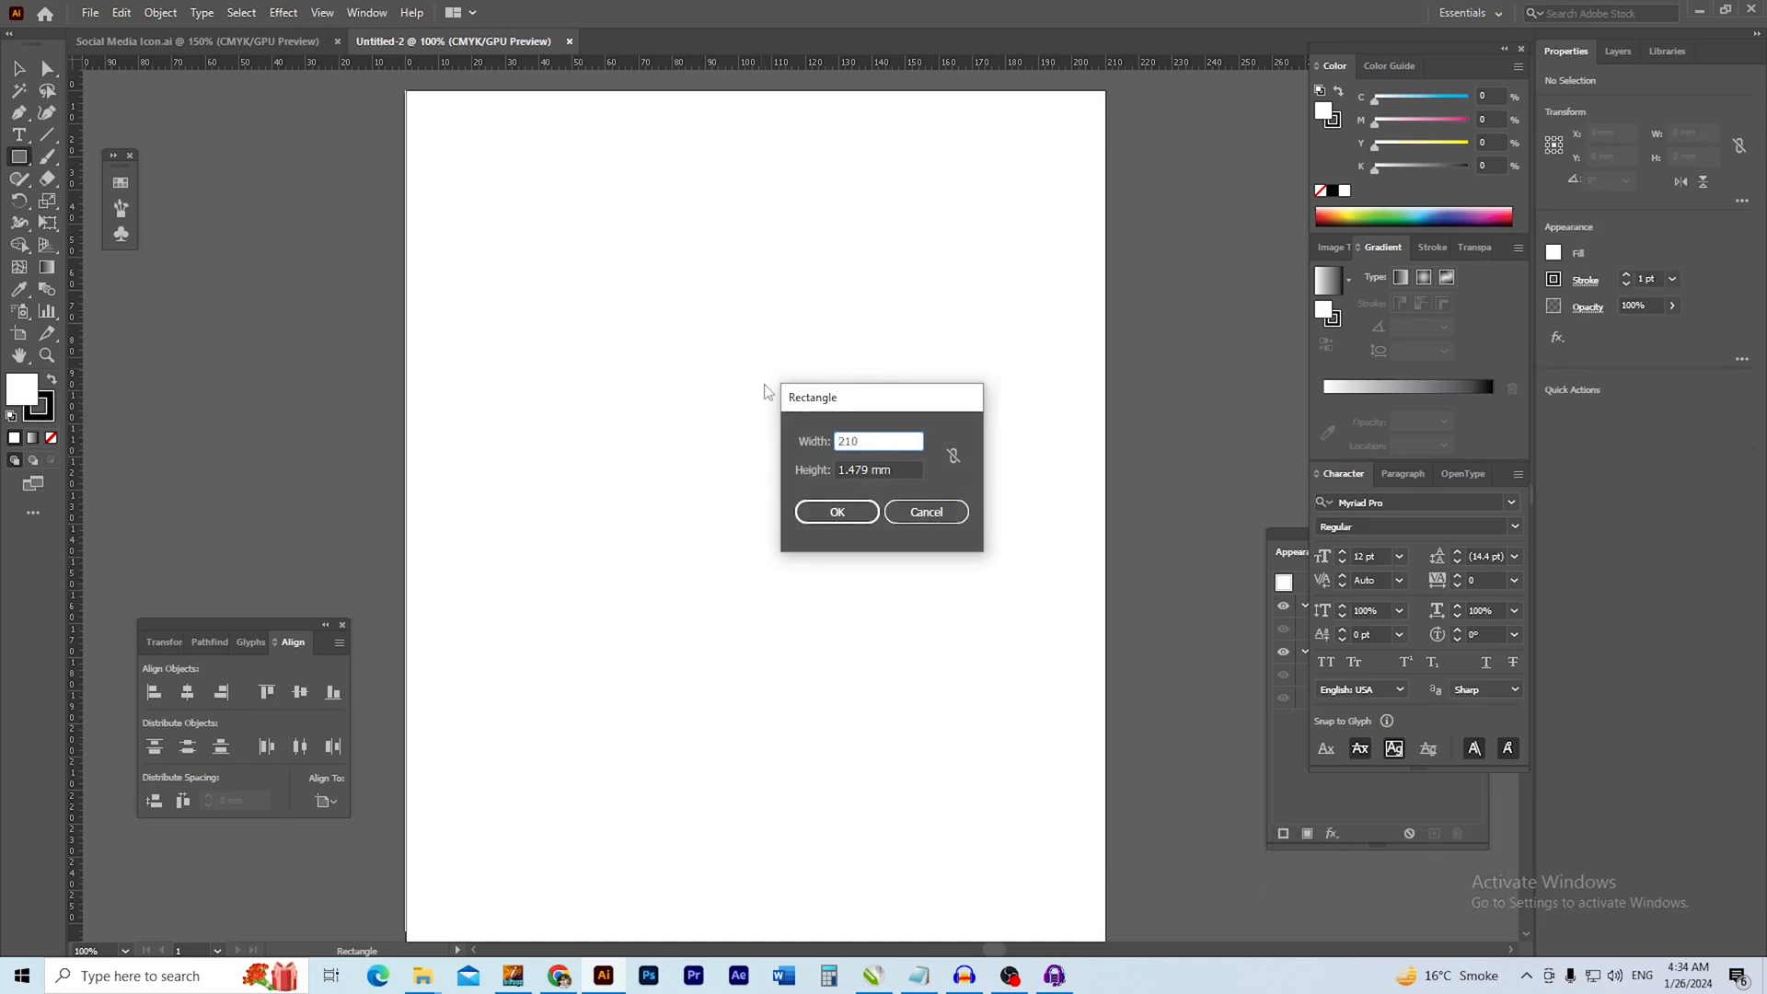
pyautogui.press('Tab')
pyautogui.write('29')
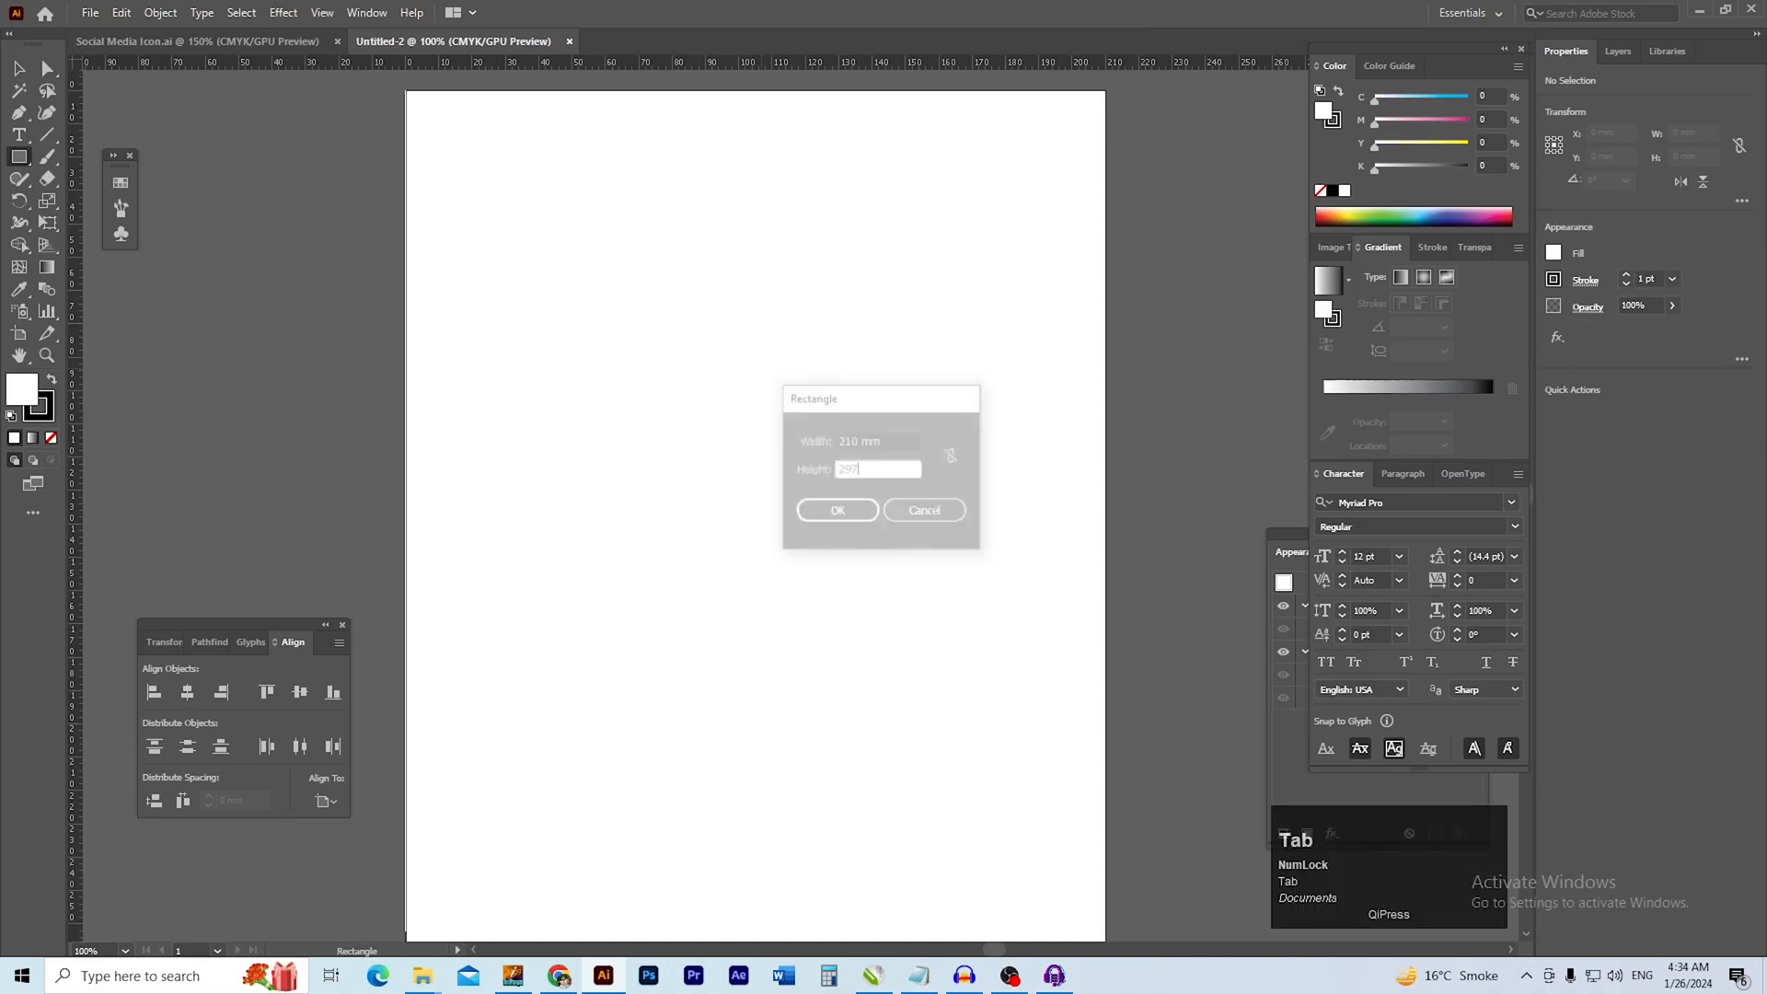
pyautogui.press('Return')
# Centre the page-sized rectangle horizontally and vertically on the artboard and deselect it
pyautogui.click(1599, 414)
pyautogui.click(1700, 413)
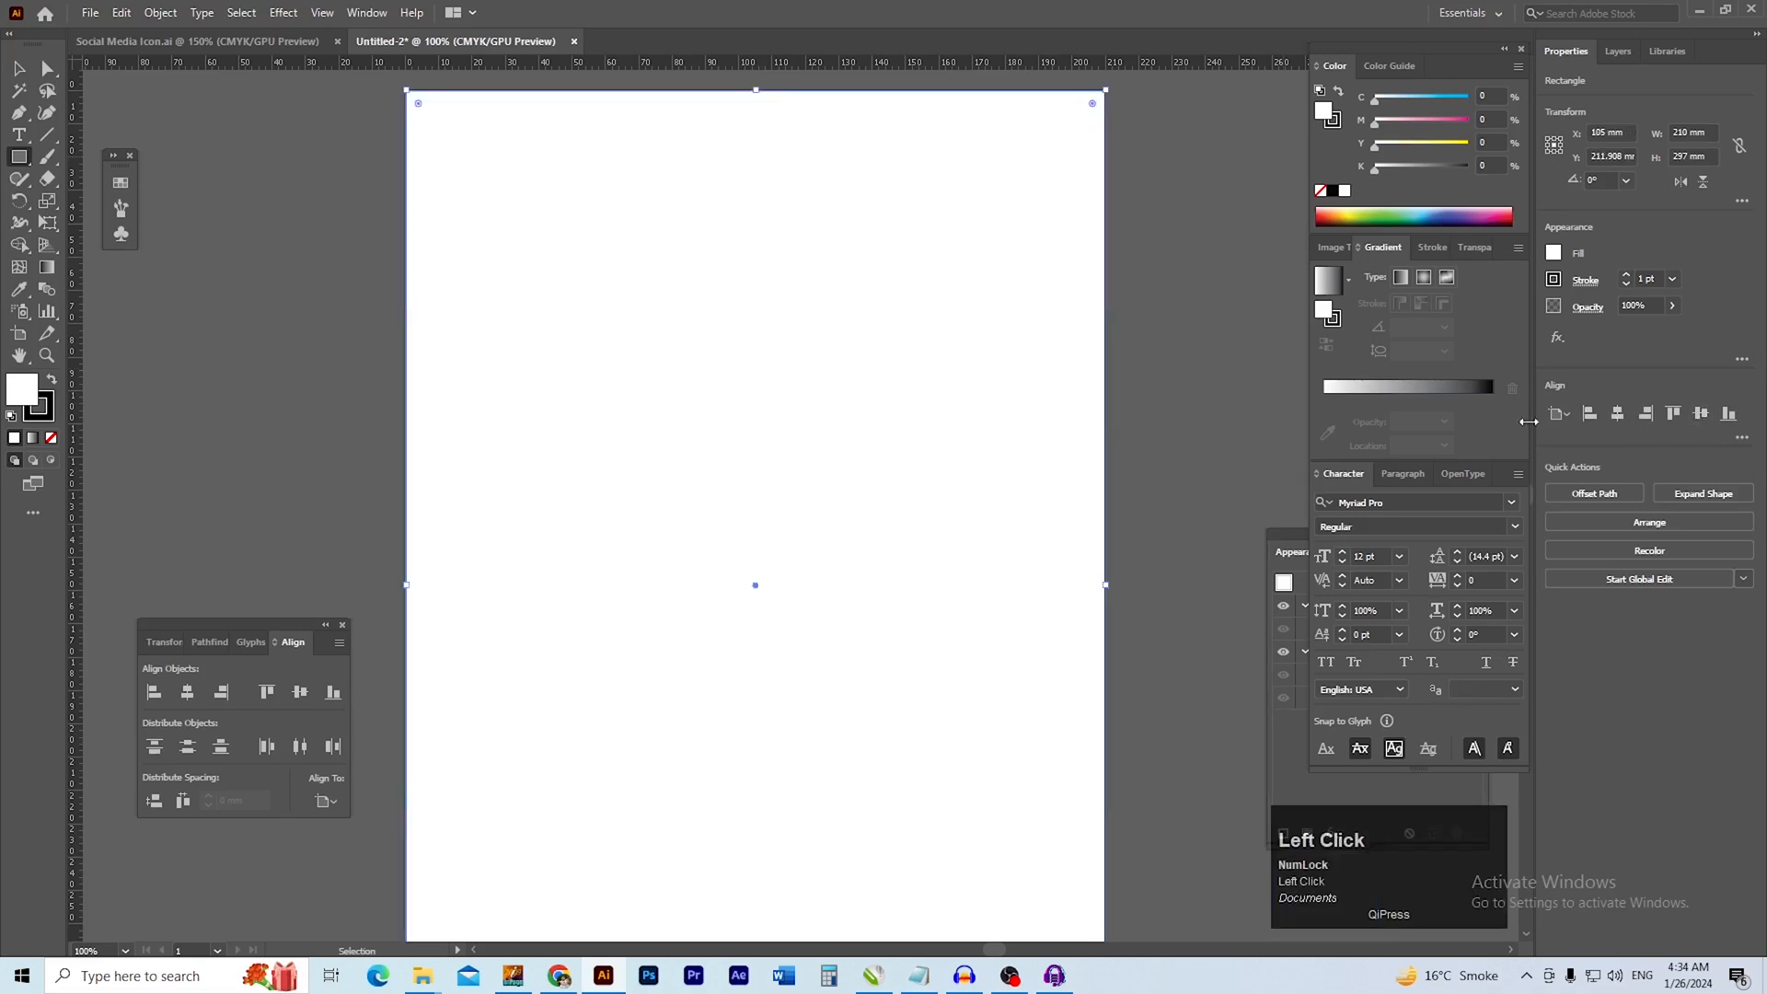
pyautogui.press('v')
pyautogui.click(1113, 224)
# Create an inner margin frame by offsetting the page-sized rectangle's path by -10 mm with mitered joins
pyautogui.moveTo(938, 232); pyautogui.dragTo(930, 272)
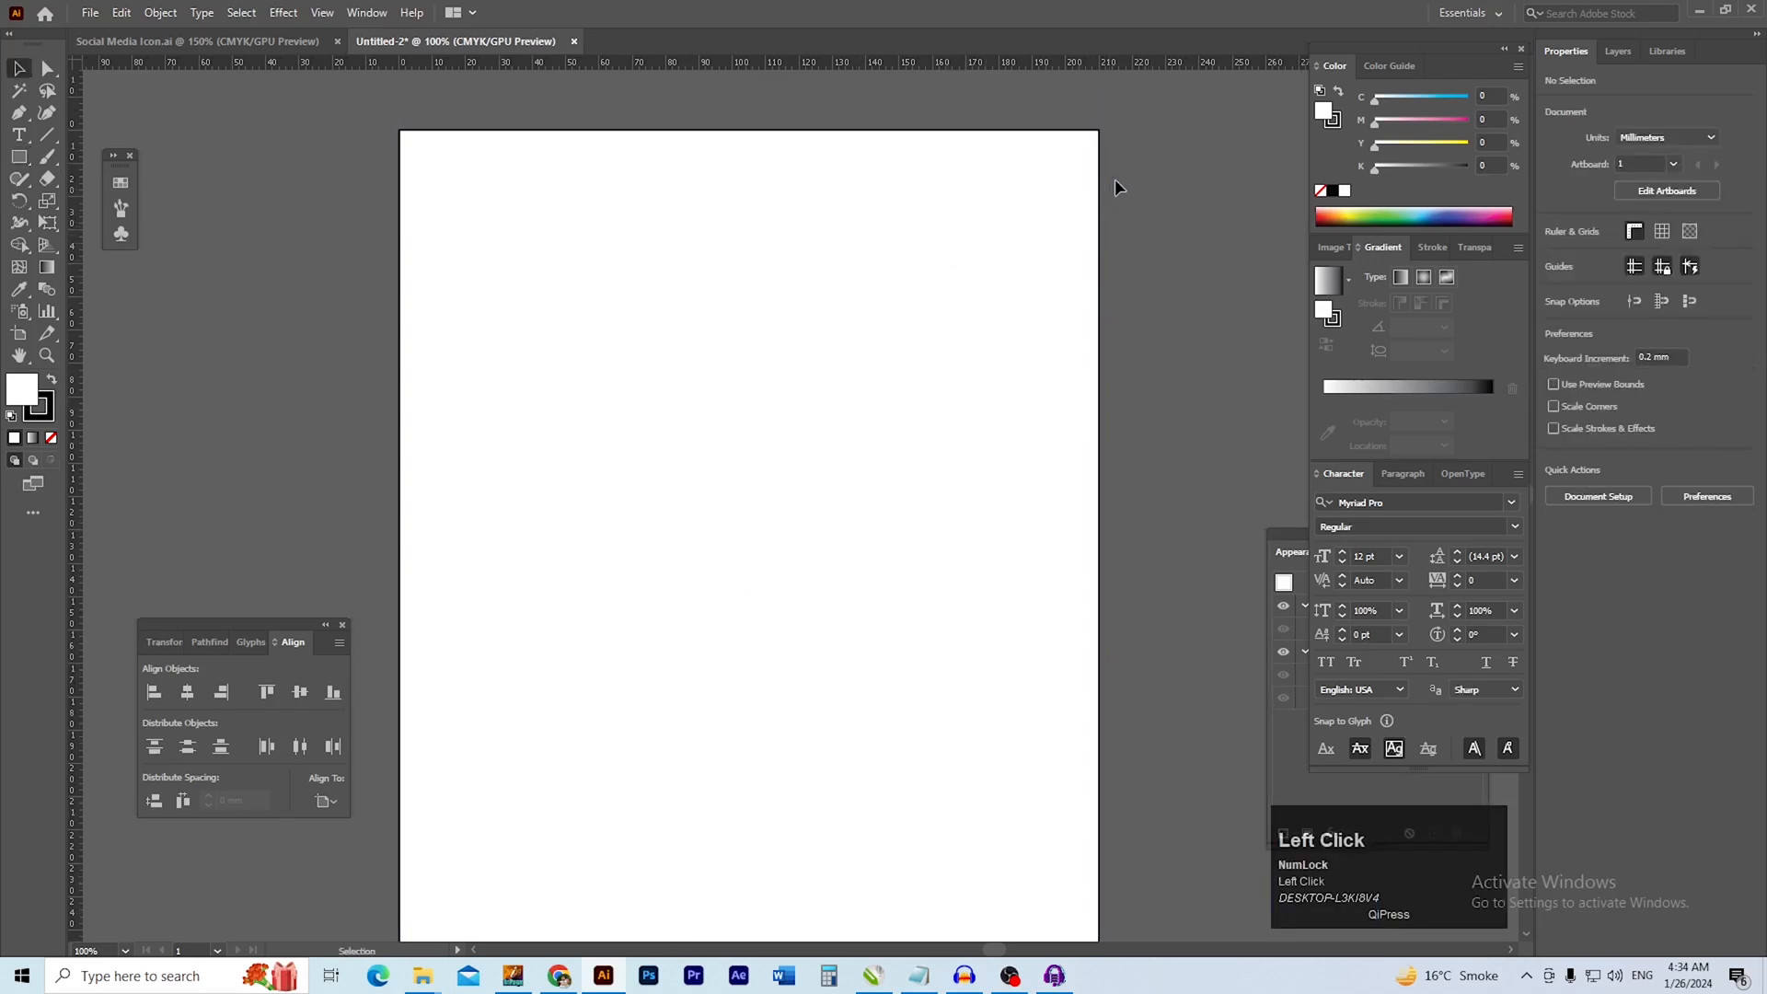
pyautogui.moveTo(396, 115); pyautogui.dragTo(517, 173)
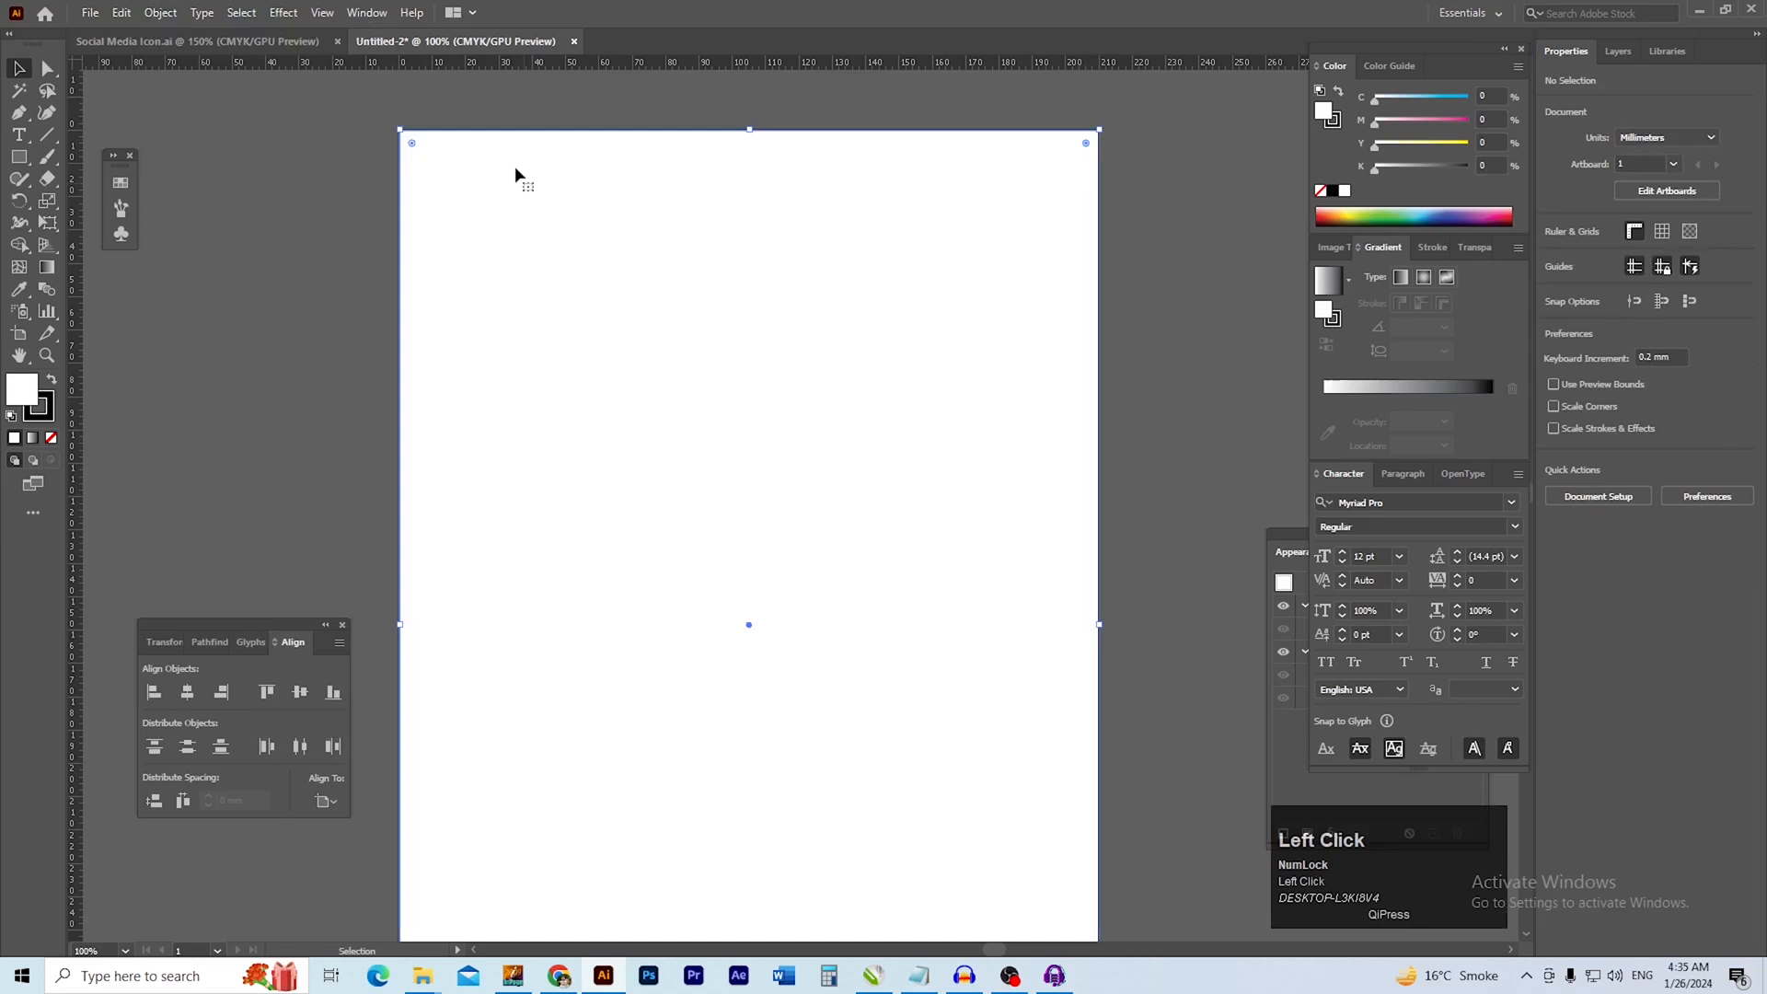
pyautogui.click(172, 11)
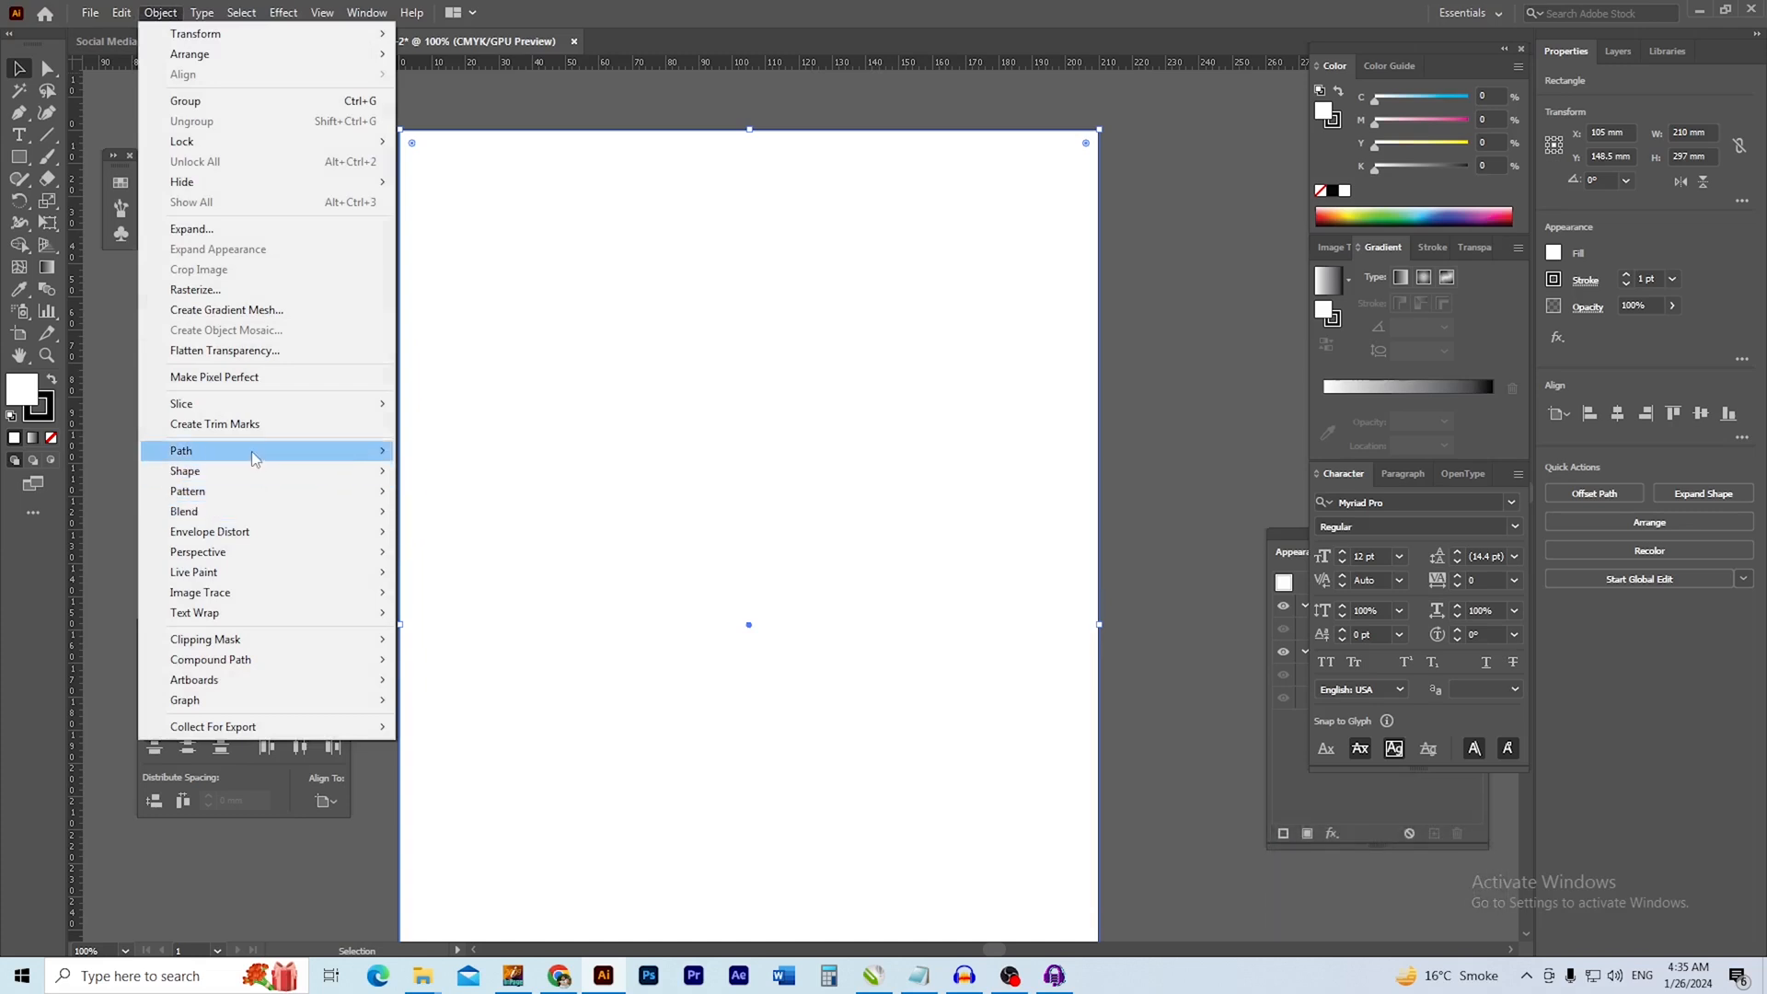
pyautogui.moveTo(251, 451)
pyautogui.click(493, 521)
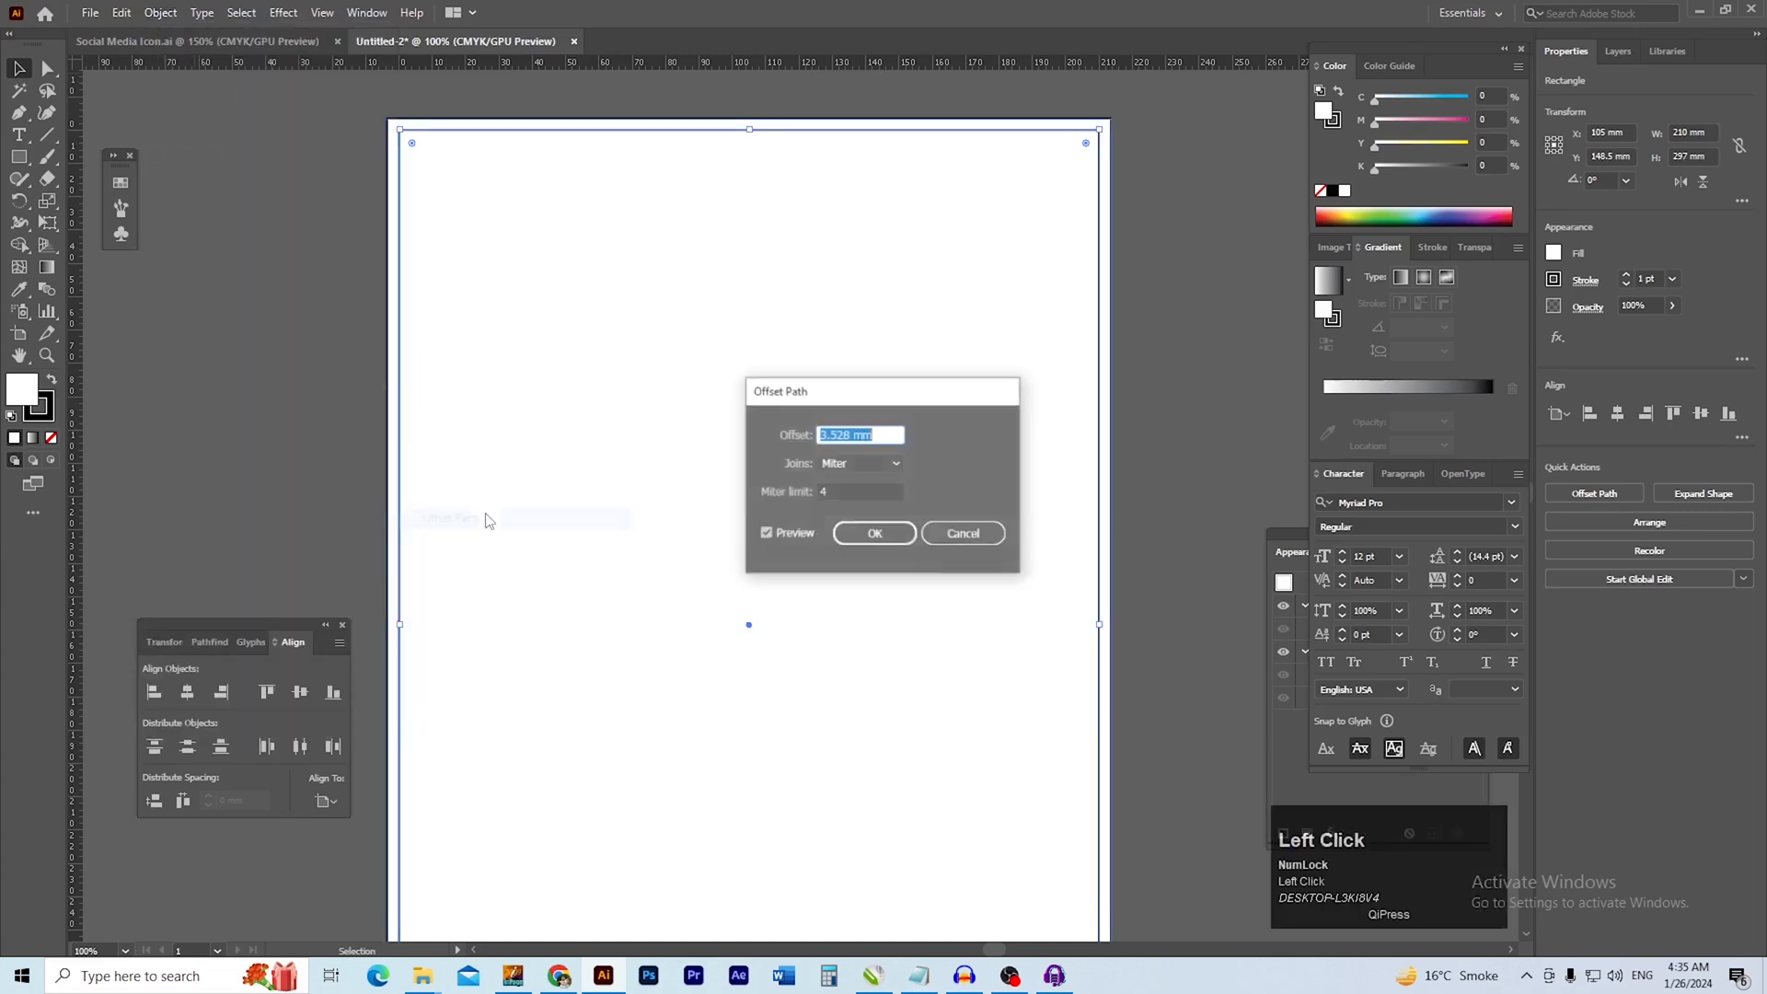
pyautogui.press('BackSpace')
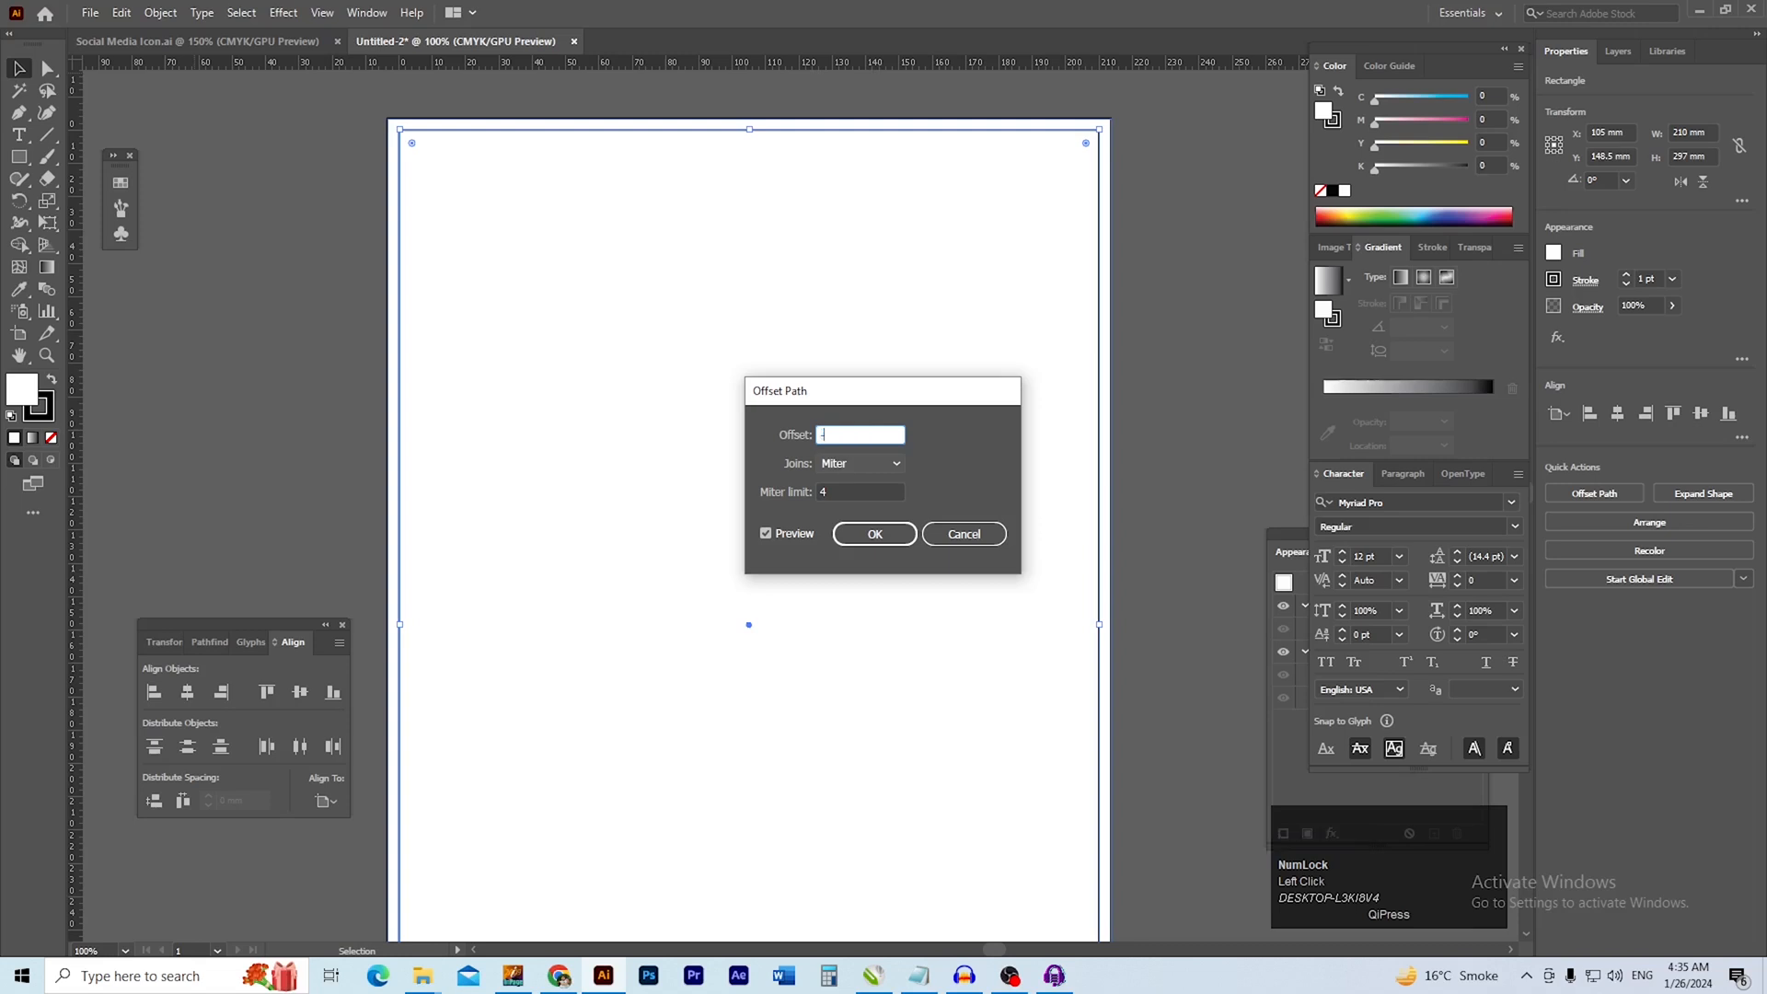
pyautogui.write('-10')
pyautogui.press('Tab')
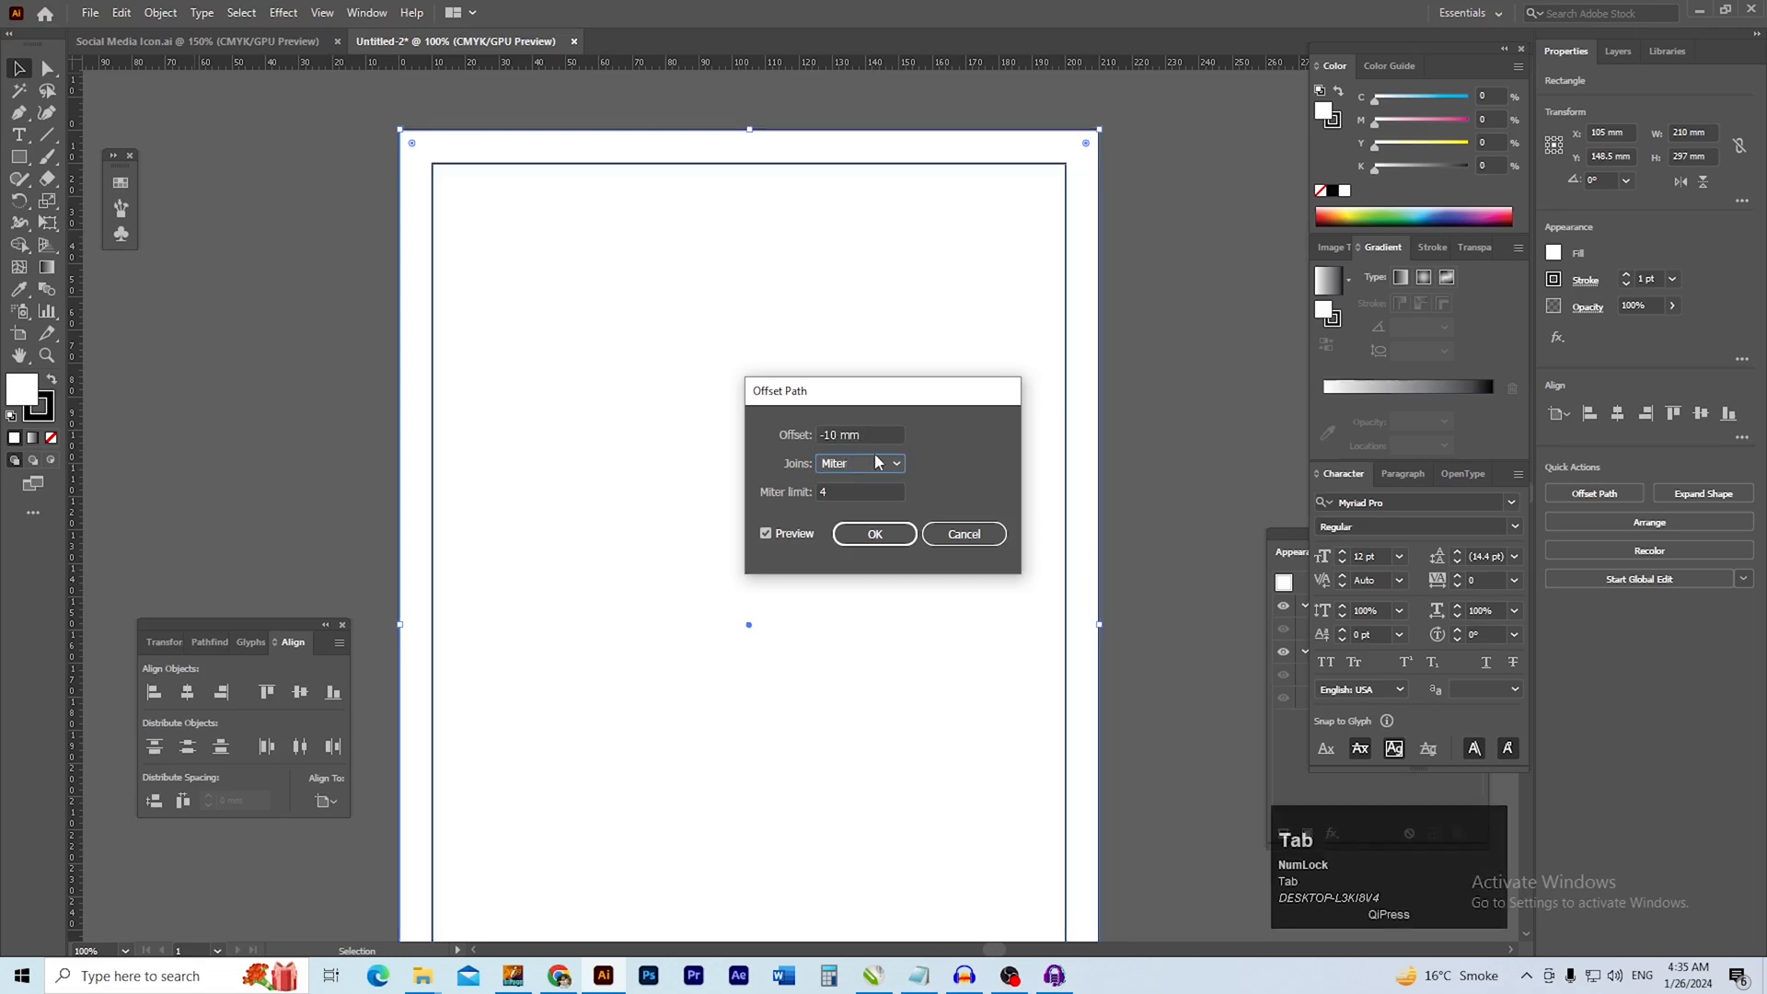
pyautogui.click(873, 533)
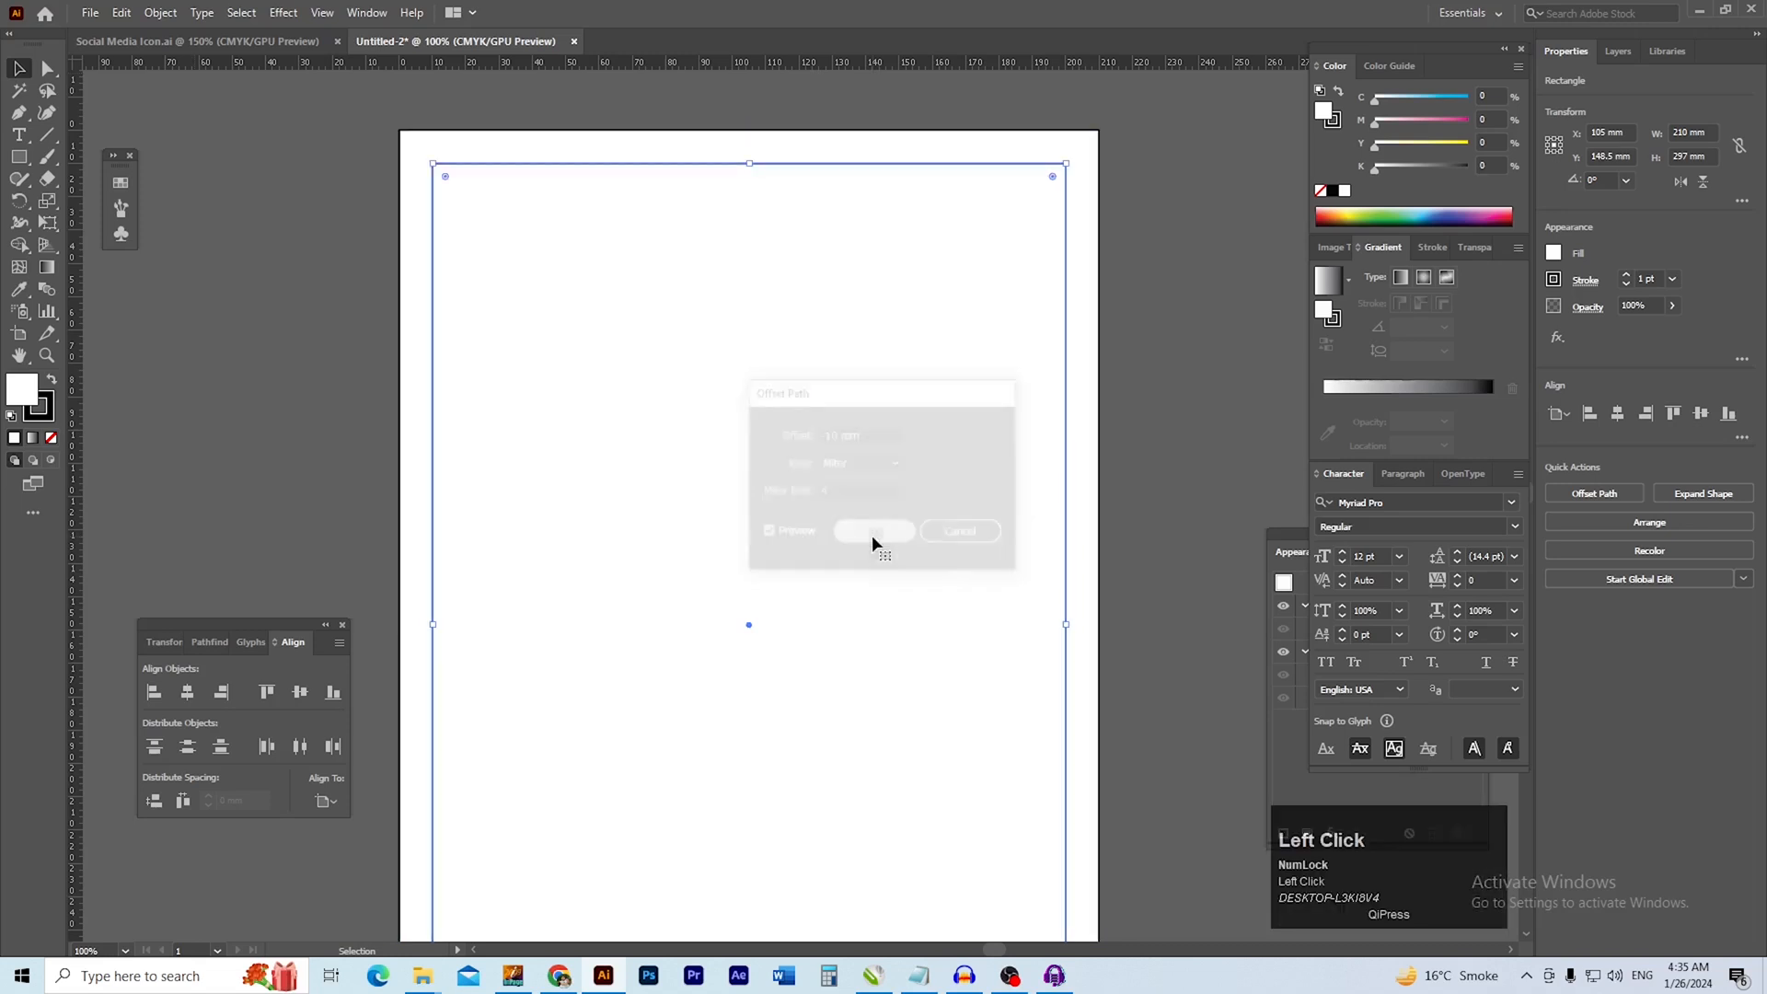
pyautogui.click(1245, 491)
# Lock both the page-sized rectangle and the inner margin frame
pyautogui.moveTo(1029, 518)
pyautogui.mouseDown()
pyautogui.moveTo(1025, 284)
pyautogui.moveTo(1022, 489)
pyautogui.mouseUp()
pyautogui.moveTo(491, 150); pyautogui.dragTo(617, 195)
pyautogui.moveTo(538, 251); pyautogui.dragTo(408, 309)
pyautogui.moveTo(717, 269); pyautogui.dragTo(638, 276)
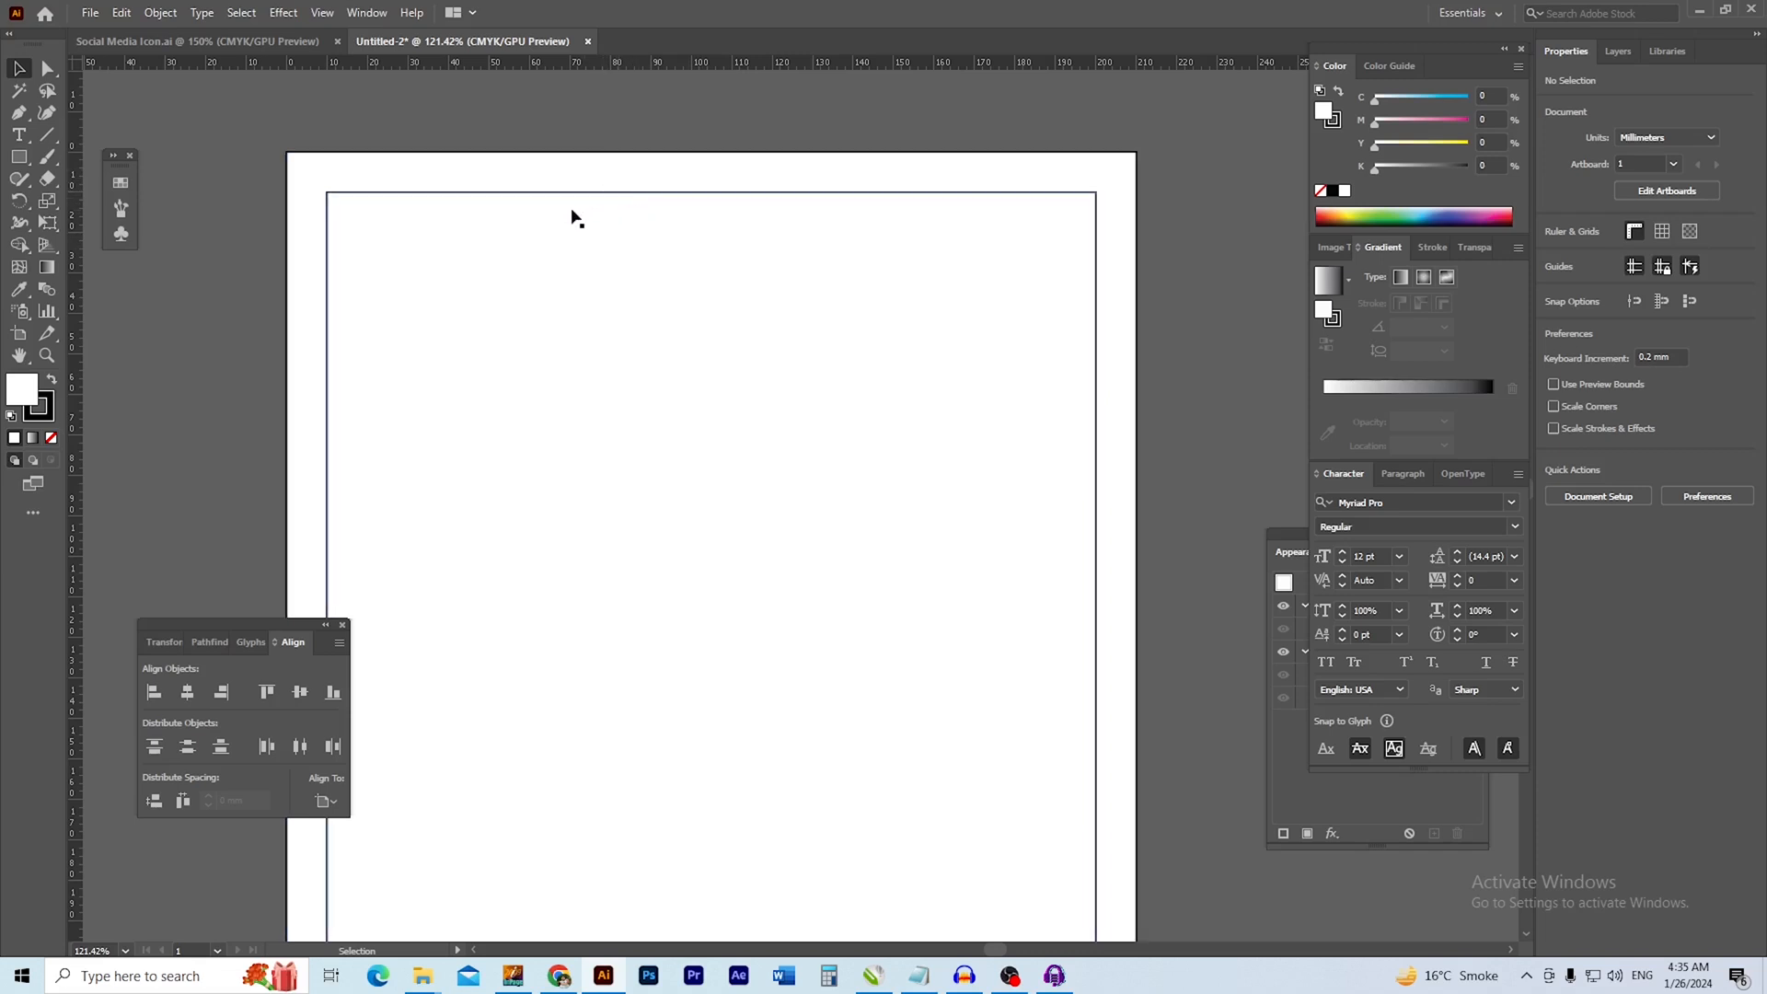
pyautogui.click(494, 156)
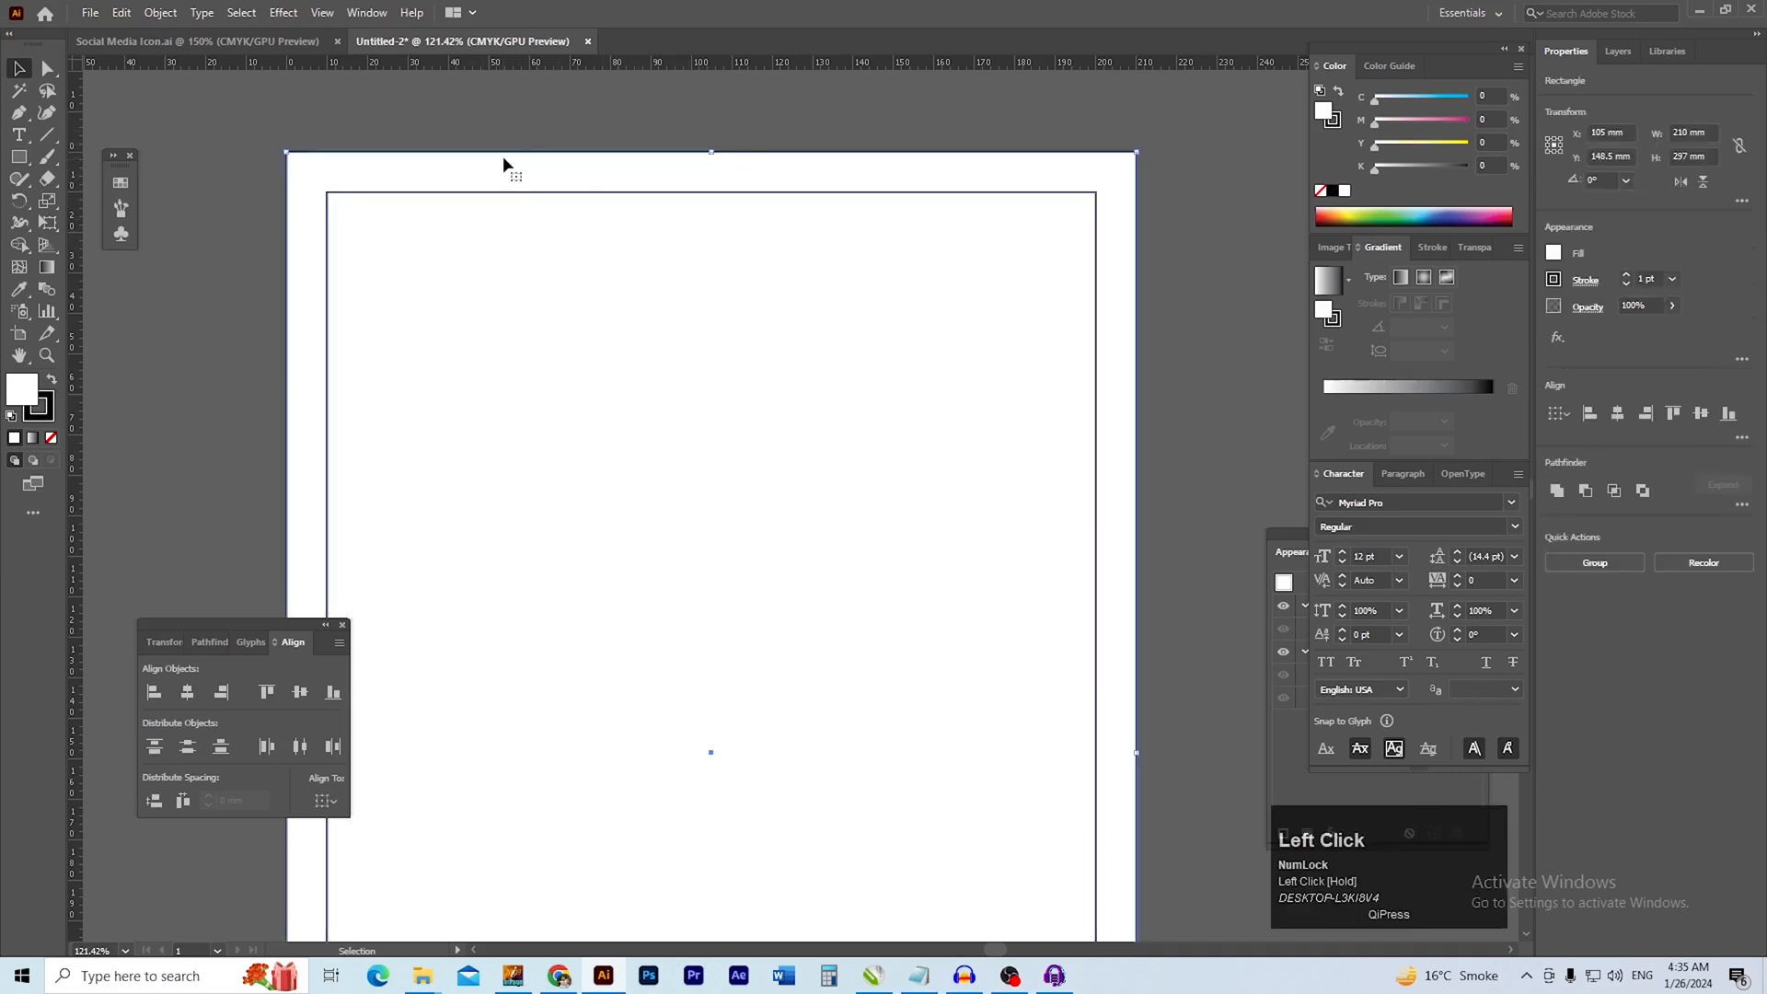
pyautogui.click(160, 12)
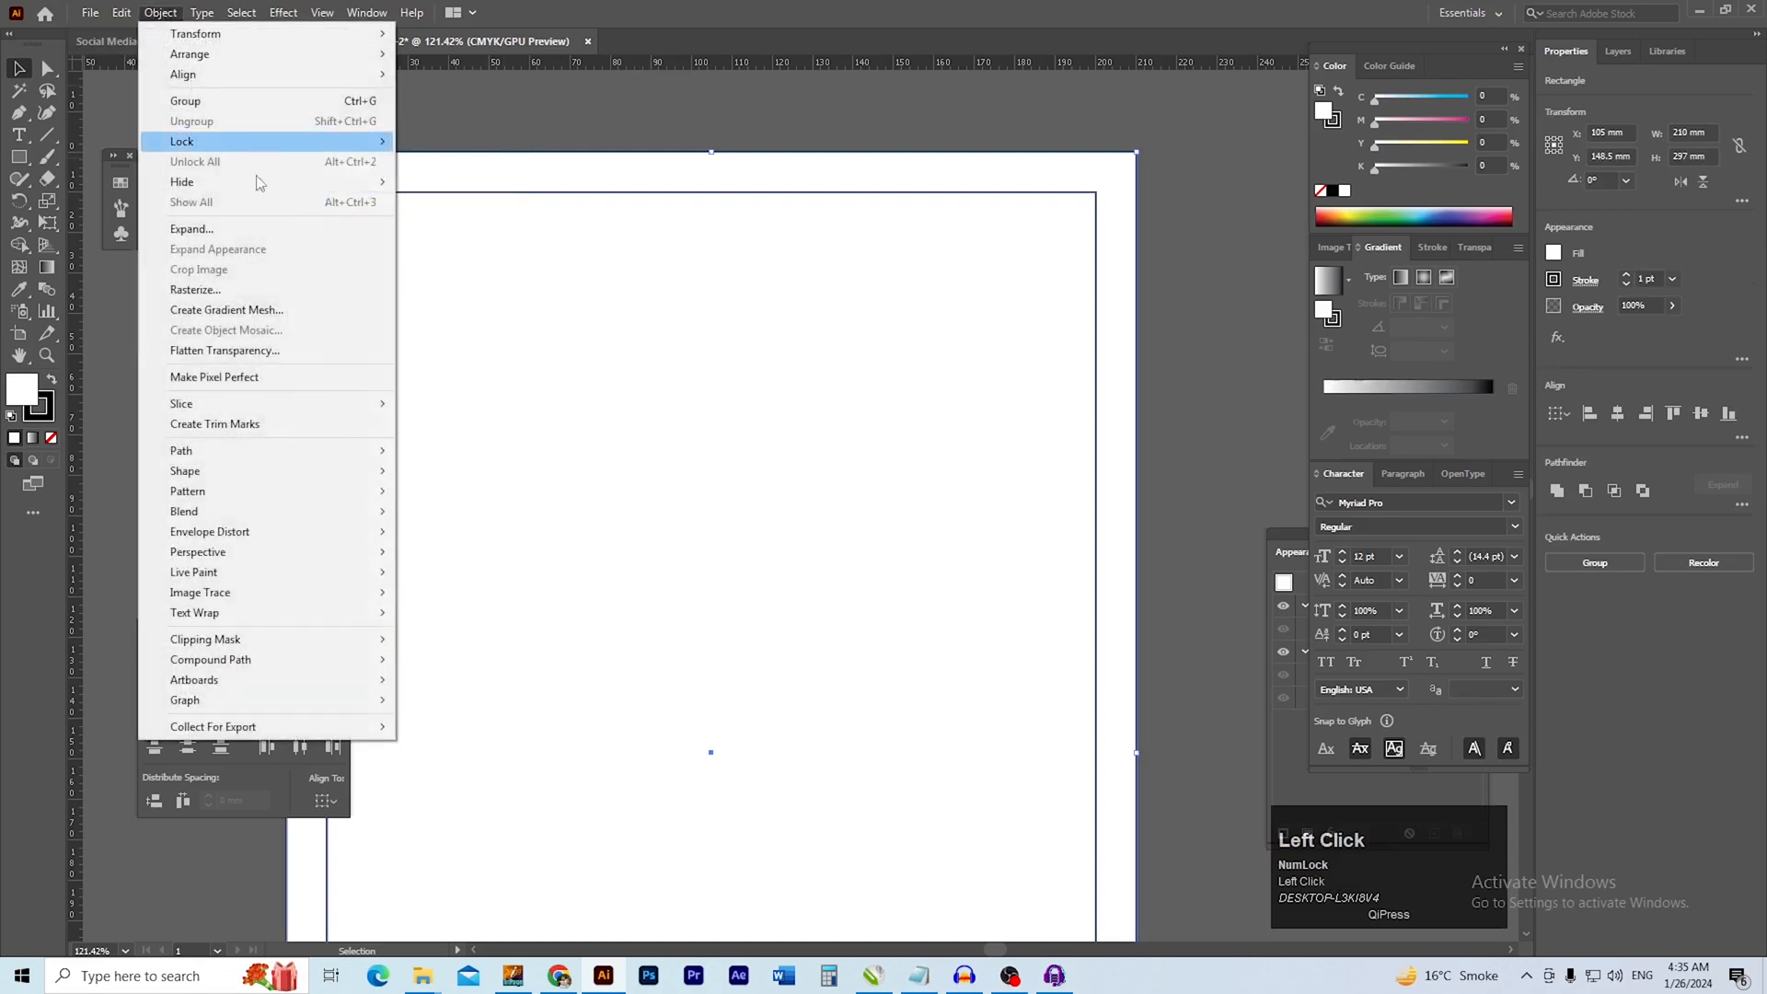
pyautogui.moveTo(363, 140)
pyautogui.click(485, 144)
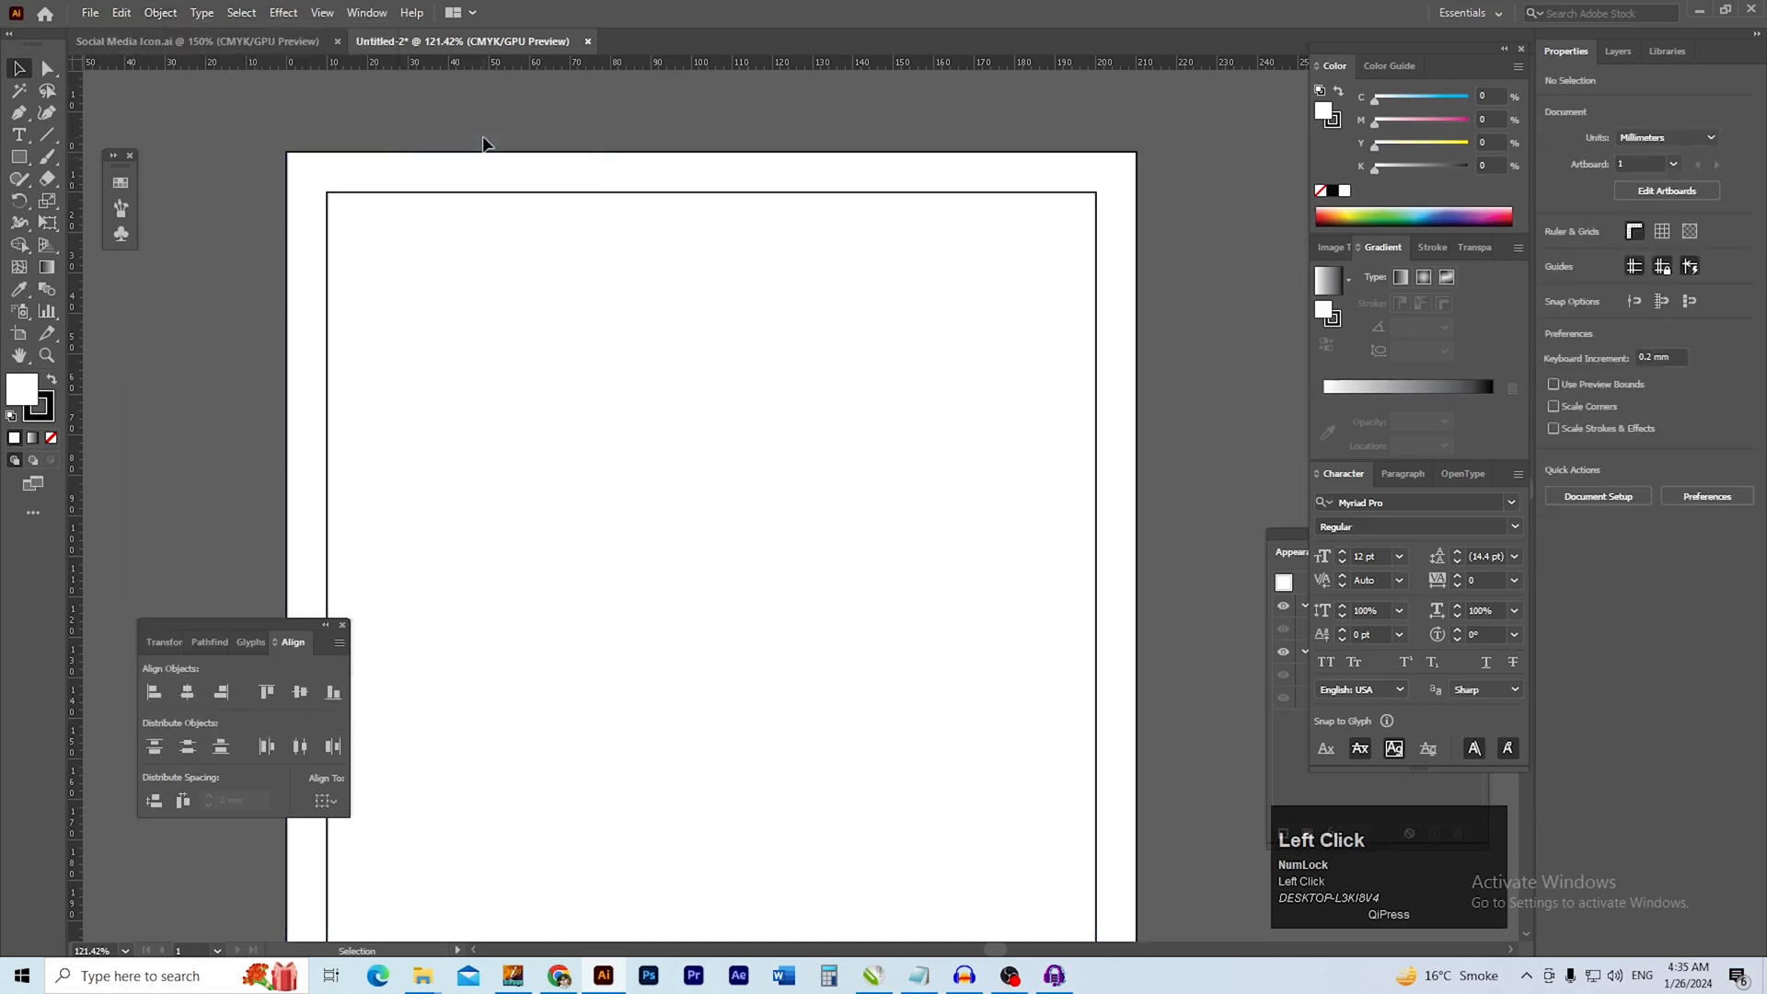
# Draw a color-sample rectangle about 14 by 13 mm above the page's upper-left corner and place a copy beside it
pyautogui.press('space')
pyautogui.moveTo(722, 398); pyautogui.dragTo(693, 407)
pyautogui.hotkey('ctrl', 'space')
pyautogui.moveTo(340, 163); pyautogui.dragTo(457, 224)
pyautogui.press('space')
pyautogui.moveTo(370, 235); pyautogui.dragTo(413, 345)
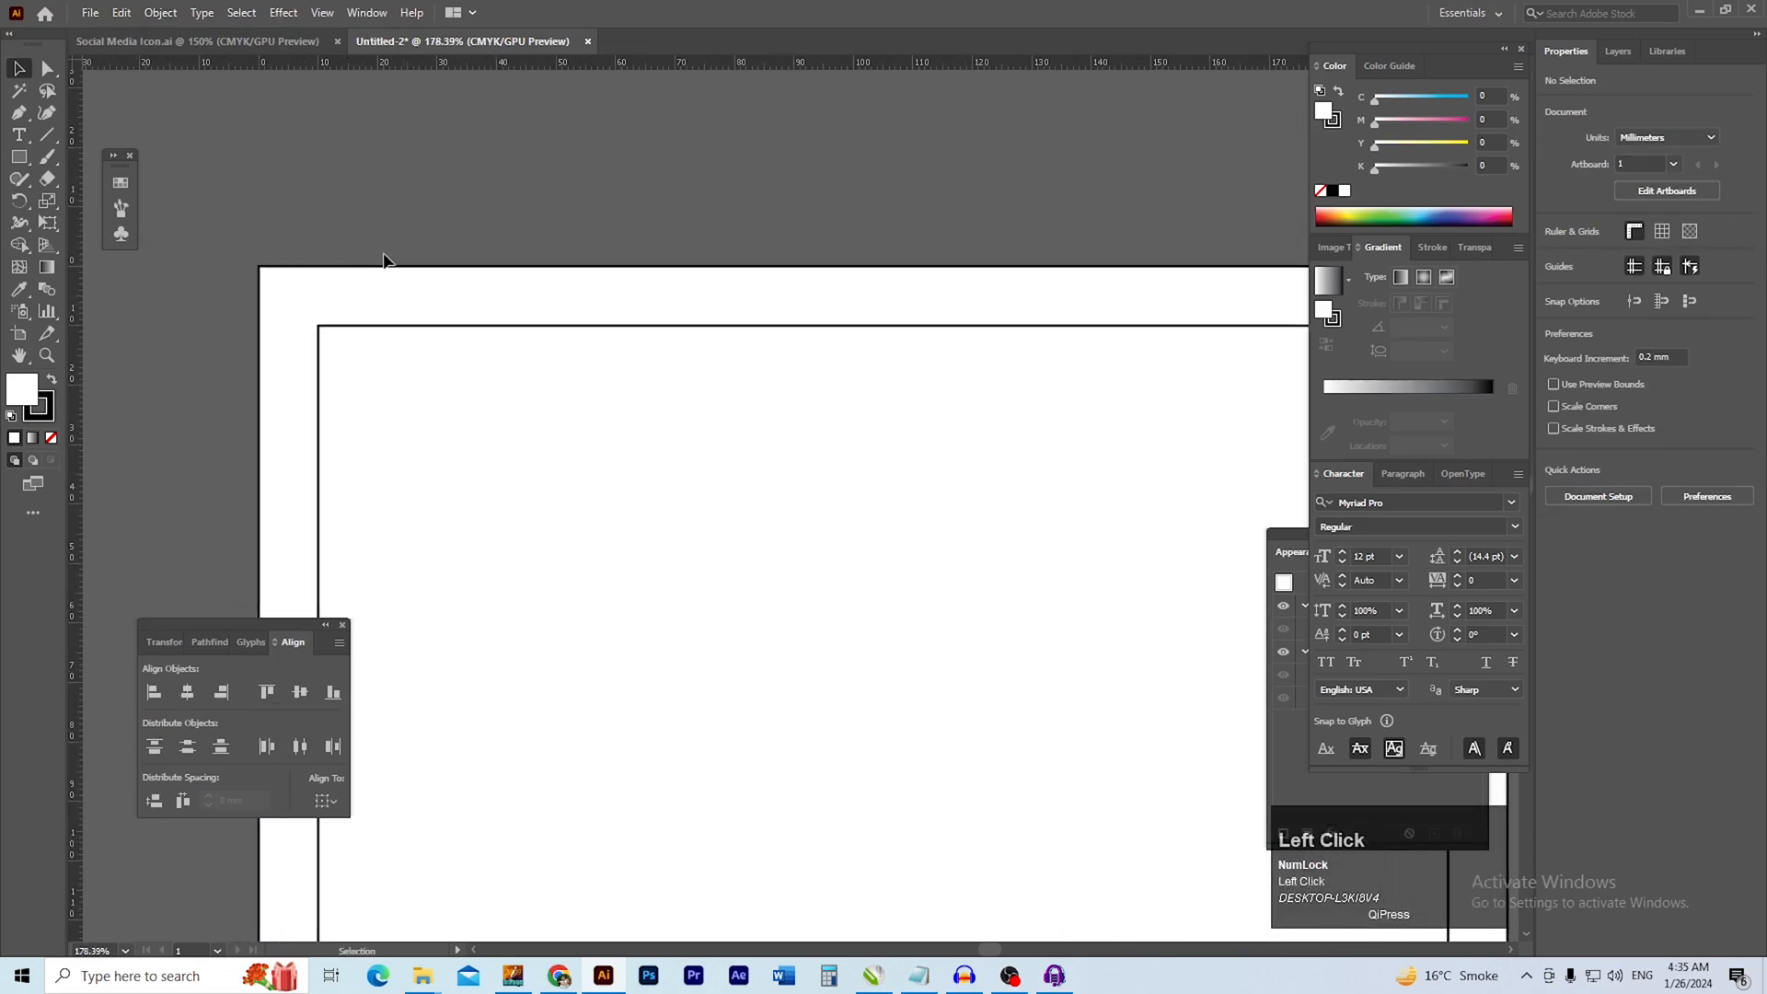
pyautogui.press('m')
pyautogui.moveTo(255, 165)
pyautogui.mouseDown()
pyautogui.moveTo(374, 268)
pyautogui.moveTo(378, 345)
pyautogui.mouseUp()
pyautogui.press('space')
pyautogui.moveTo(278, 304); pyautogui.dragTo(429, 313)
pyautogui.hotkey('ctrl', 'z')
pyautogui.press('v')
pyautogui.hotkey('ctrl', 'space')
pyautogui.moveTo(333, 295); pyautogui.dragTo(422, 308)
# Remove the stroke from both small sample rectangles above the page, keeping their white fill
pyautogui.moveTo(267, 122); pyautogui.dragTo(405, 239)
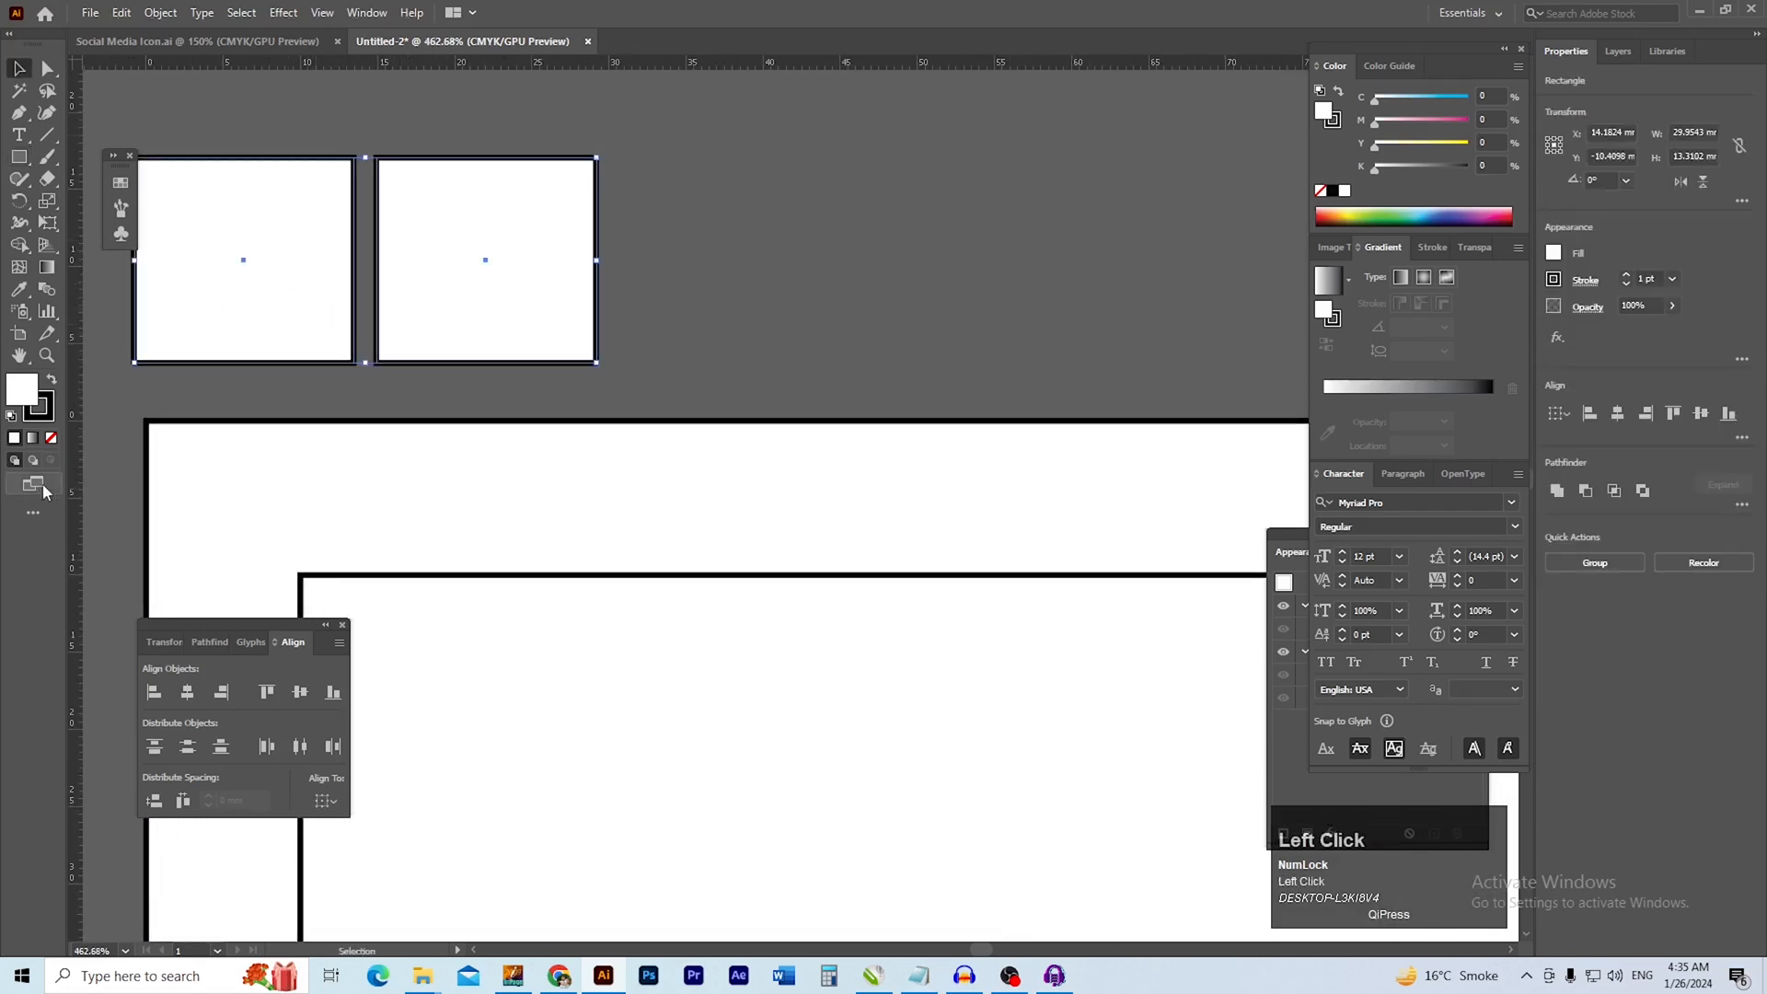
pyautogui.click(52, 438)
pyautogui.doubleClick(22, 390)
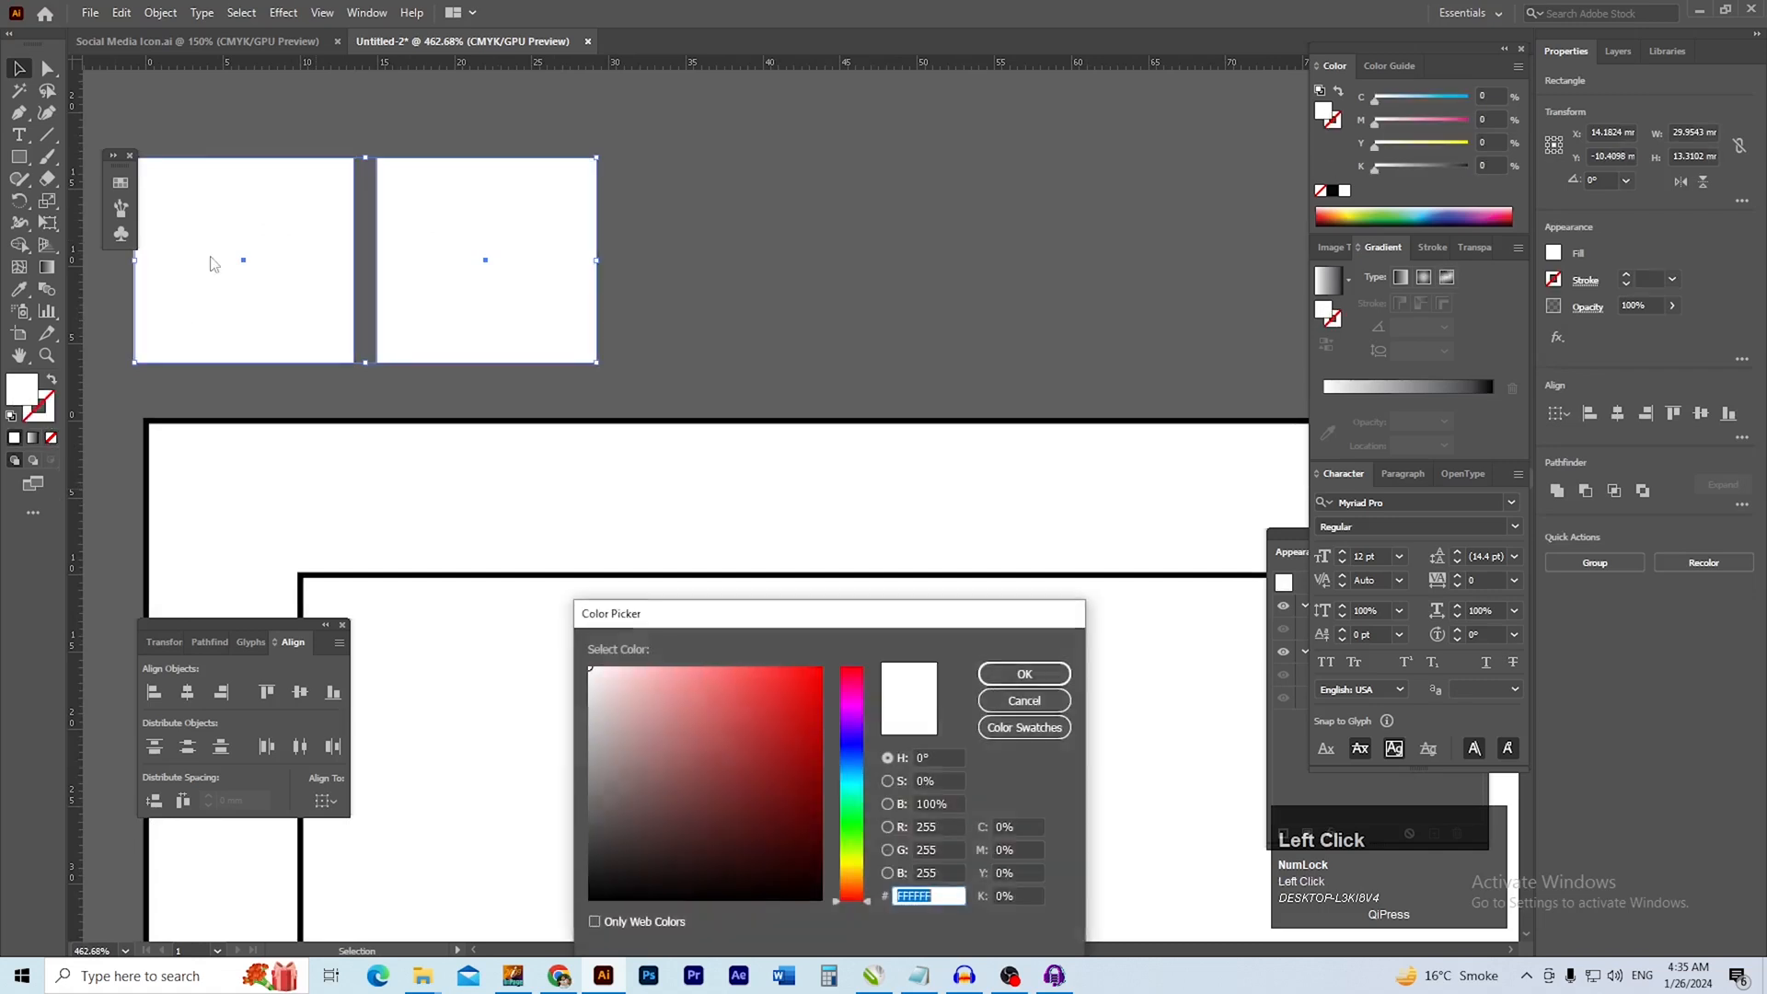
pyautogui.click(1024, 673)
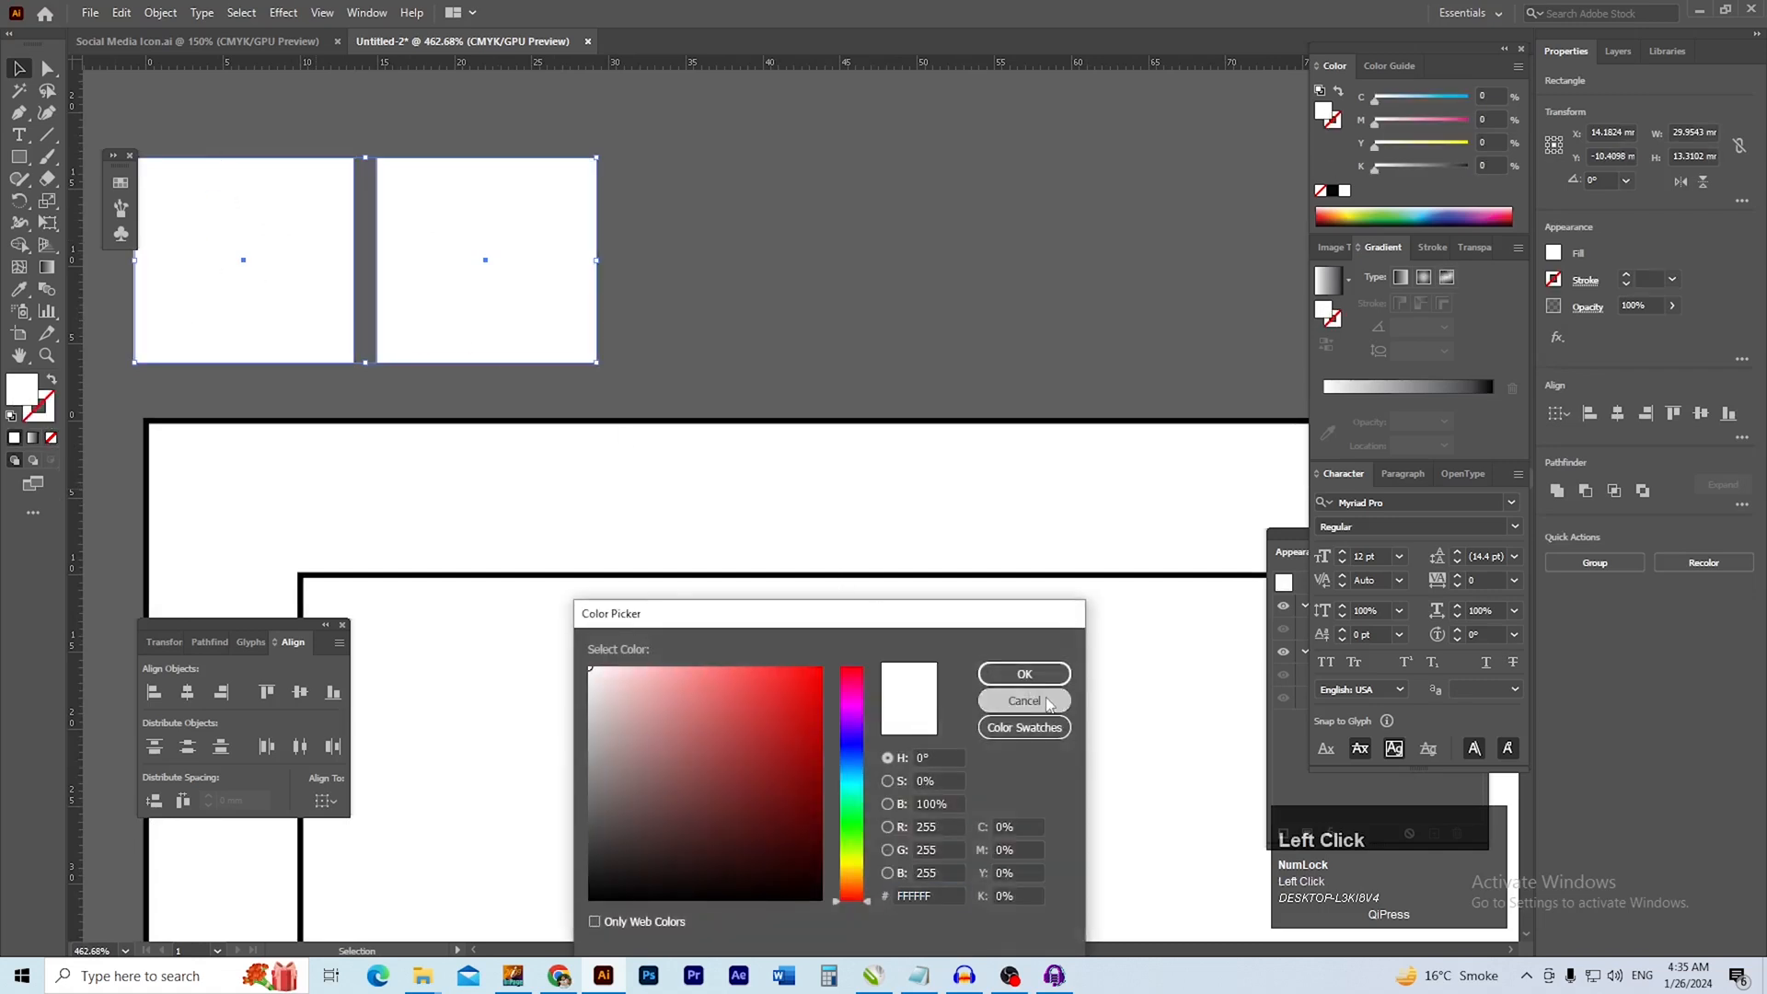
pyautogui.click(672, 223)
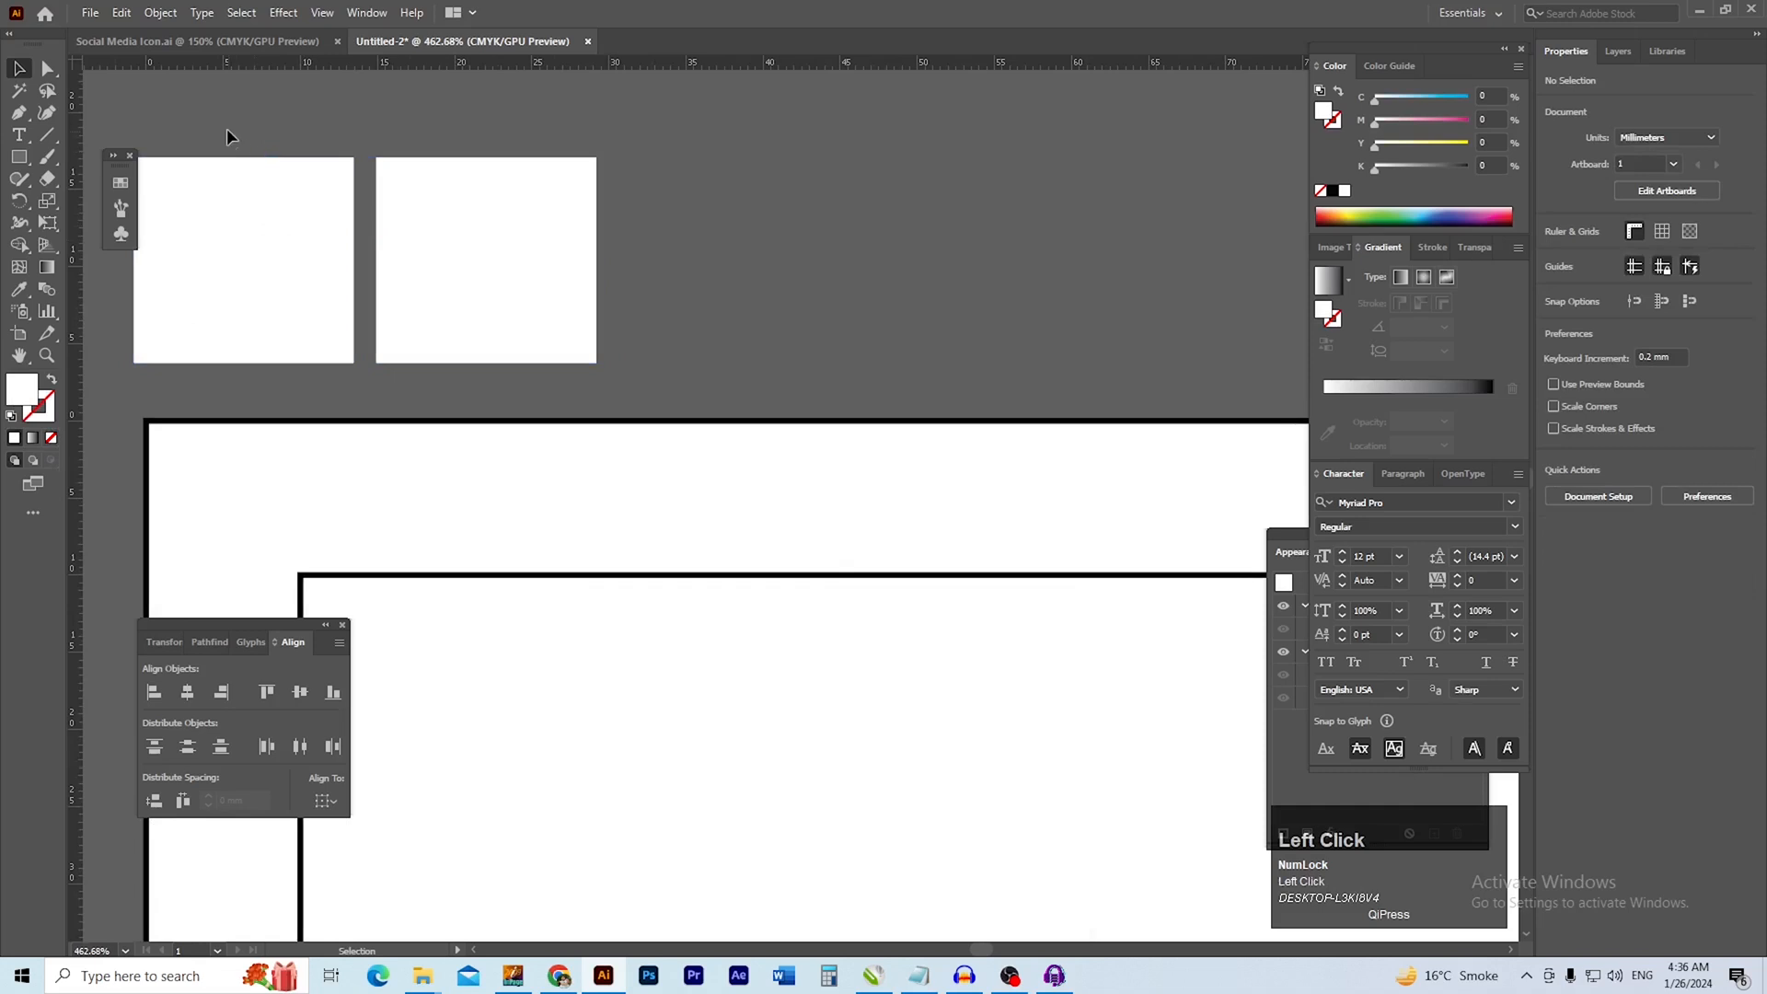
# Fill the left sample rectangle with dark blue, hex 0E3477
pyautogui.moveTo(274, 267); pyautogui.dragTo(276, 269)
pyautogui.doubleClick(1323, 114)
pyautogui.click(856, 757)
pyautogui.moveTo(782, 773); pyautogui.dragTo(806, 821)
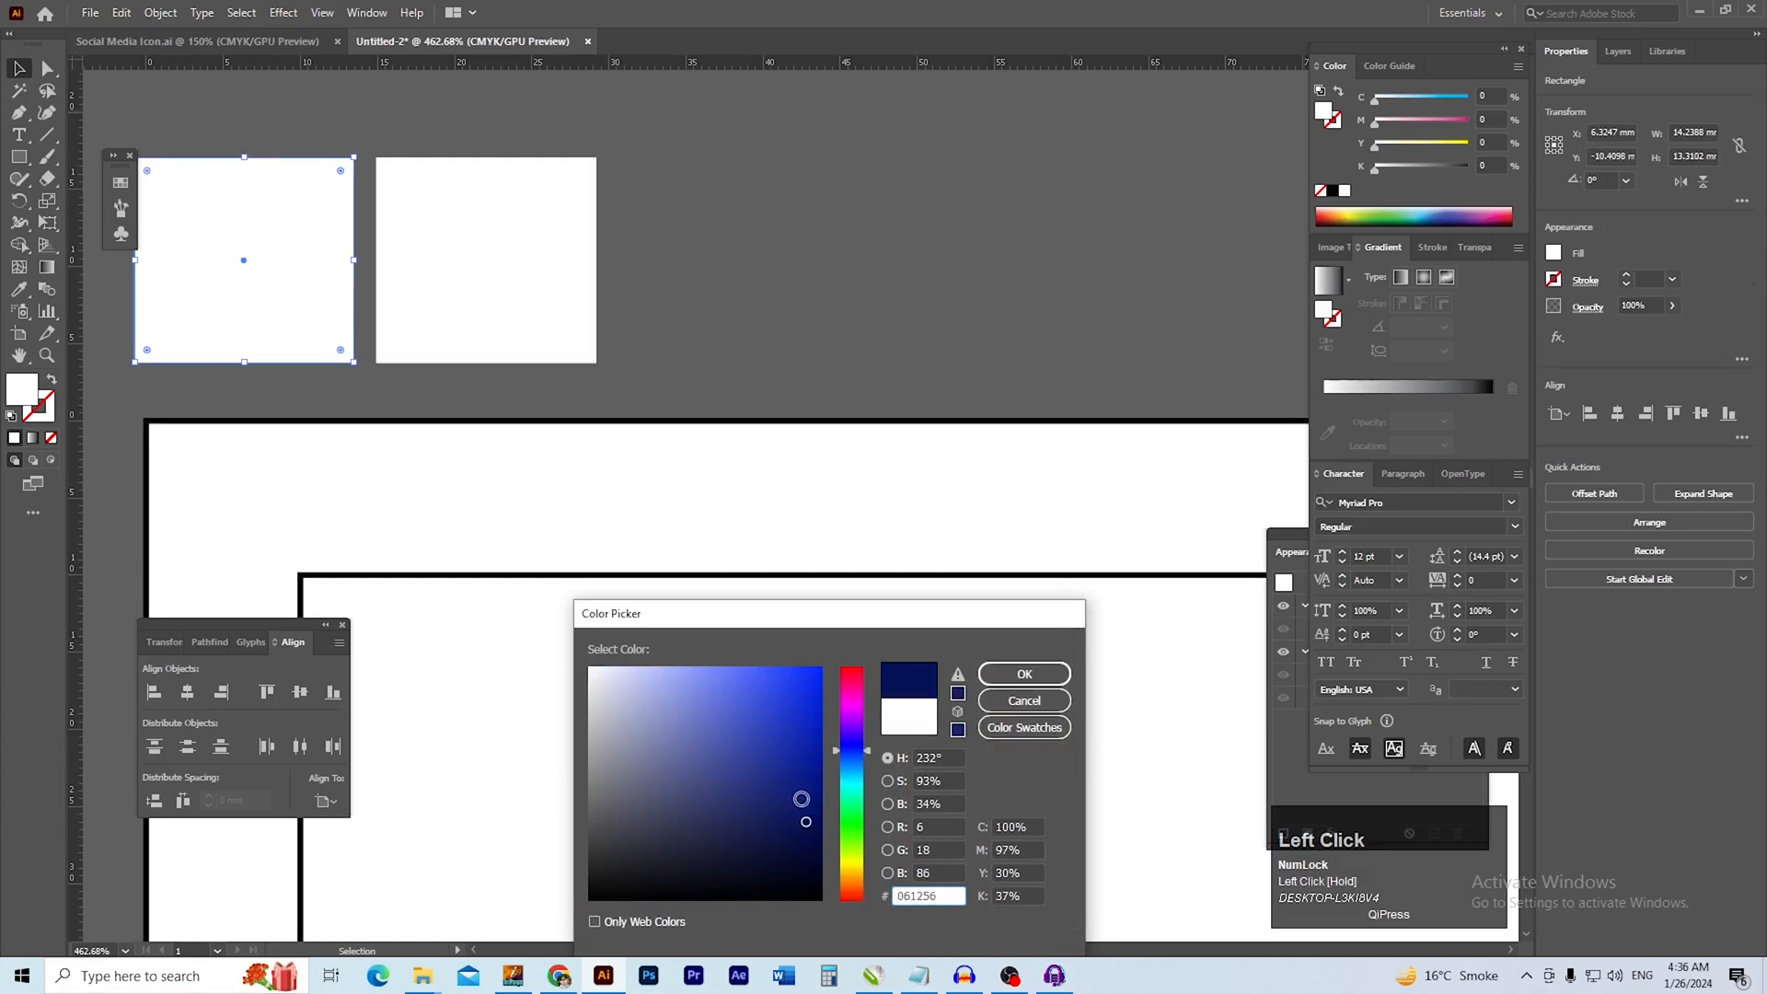
pyautogui.moveTo(806, 821)
pyautogui.mouseDown()
pyautogui.moveTo(777, 757)
pyautogui.moveTo(870, 750)
pyautogui.moveTo(793, 772)
pyautogui.moveTo(795, 789)
pyautogui.mouseUp()
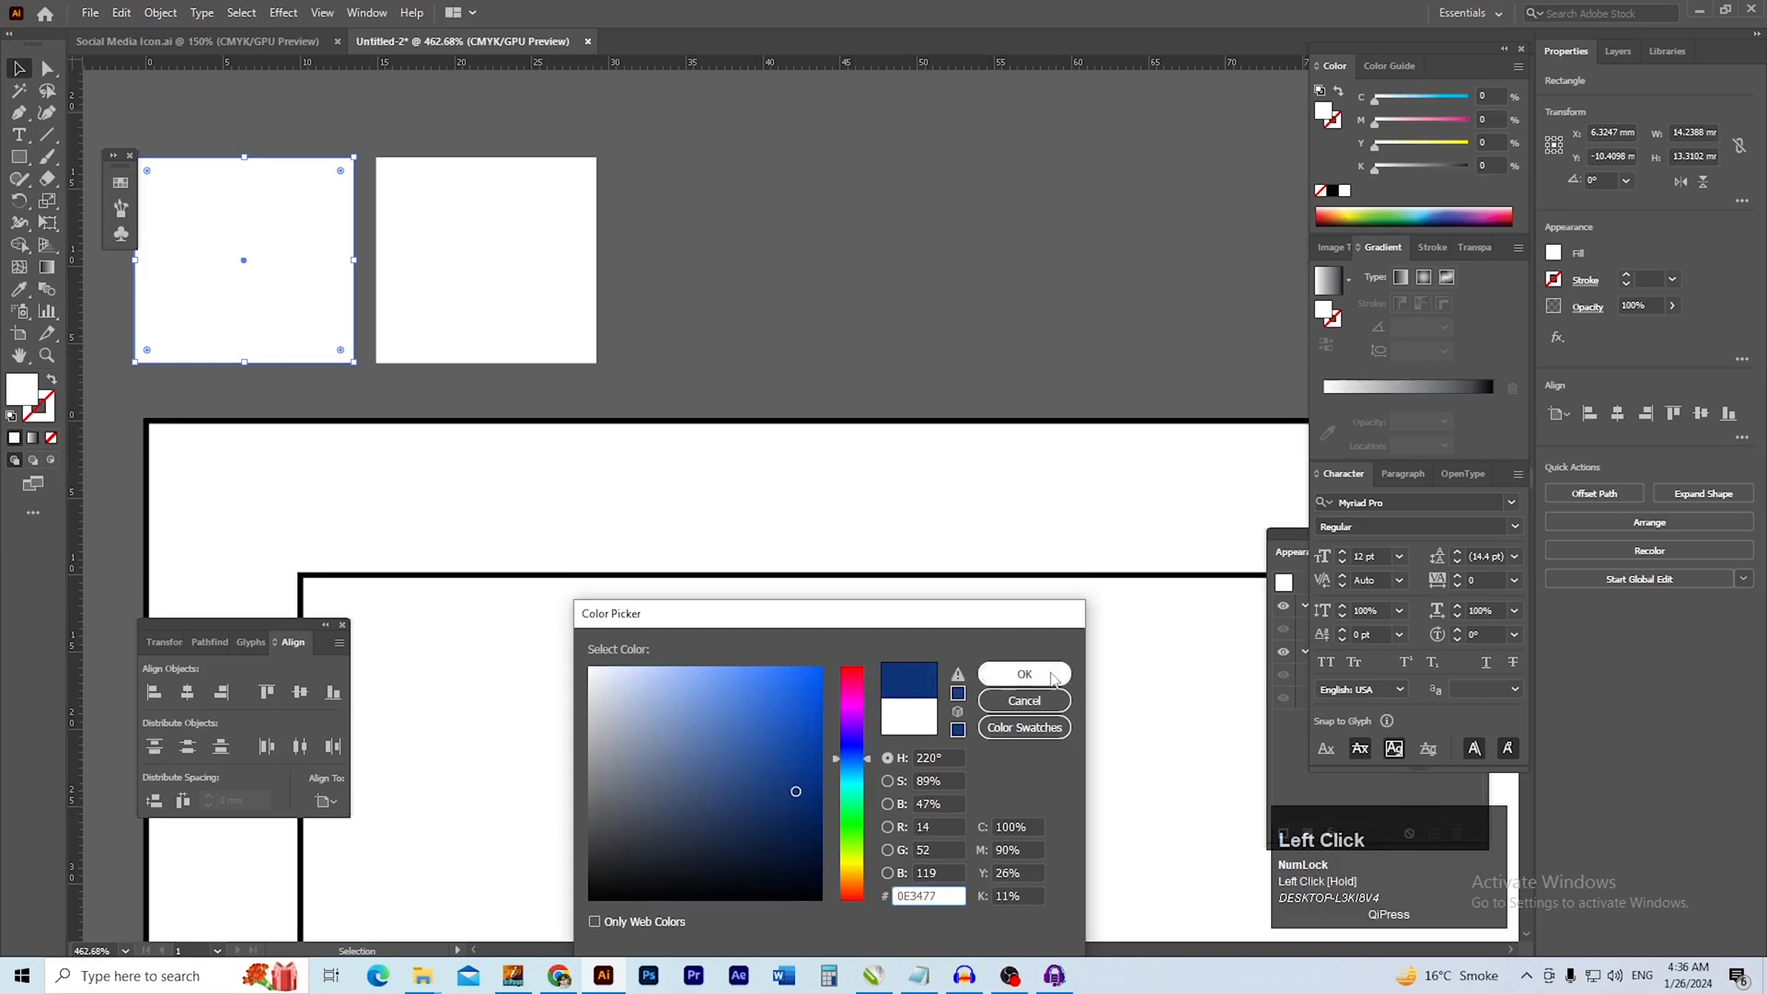
pyautogui.click(1023, 673)
# Fill the right sample rectangle with orange, about 53% magenta and 100% yellow
pyautogui.moveTo(632, 278); pyautogui.dragTo(501, 358)
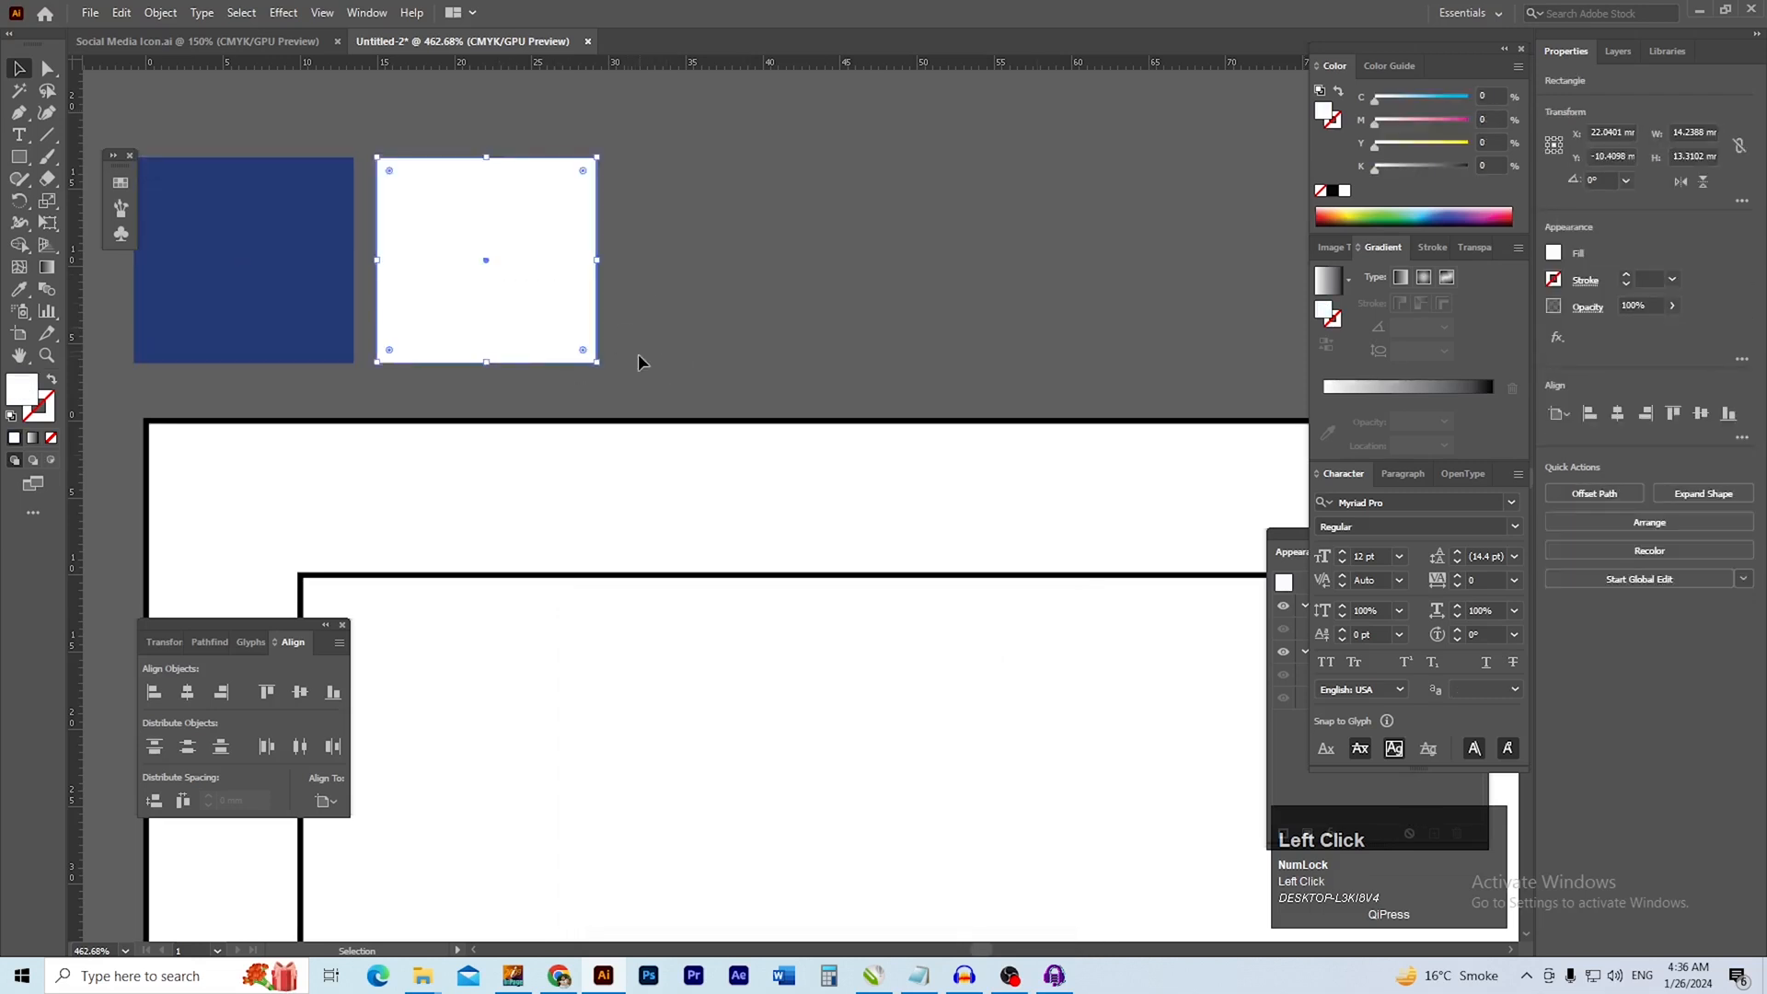
pyautogui.doubleClick(1322, 114)
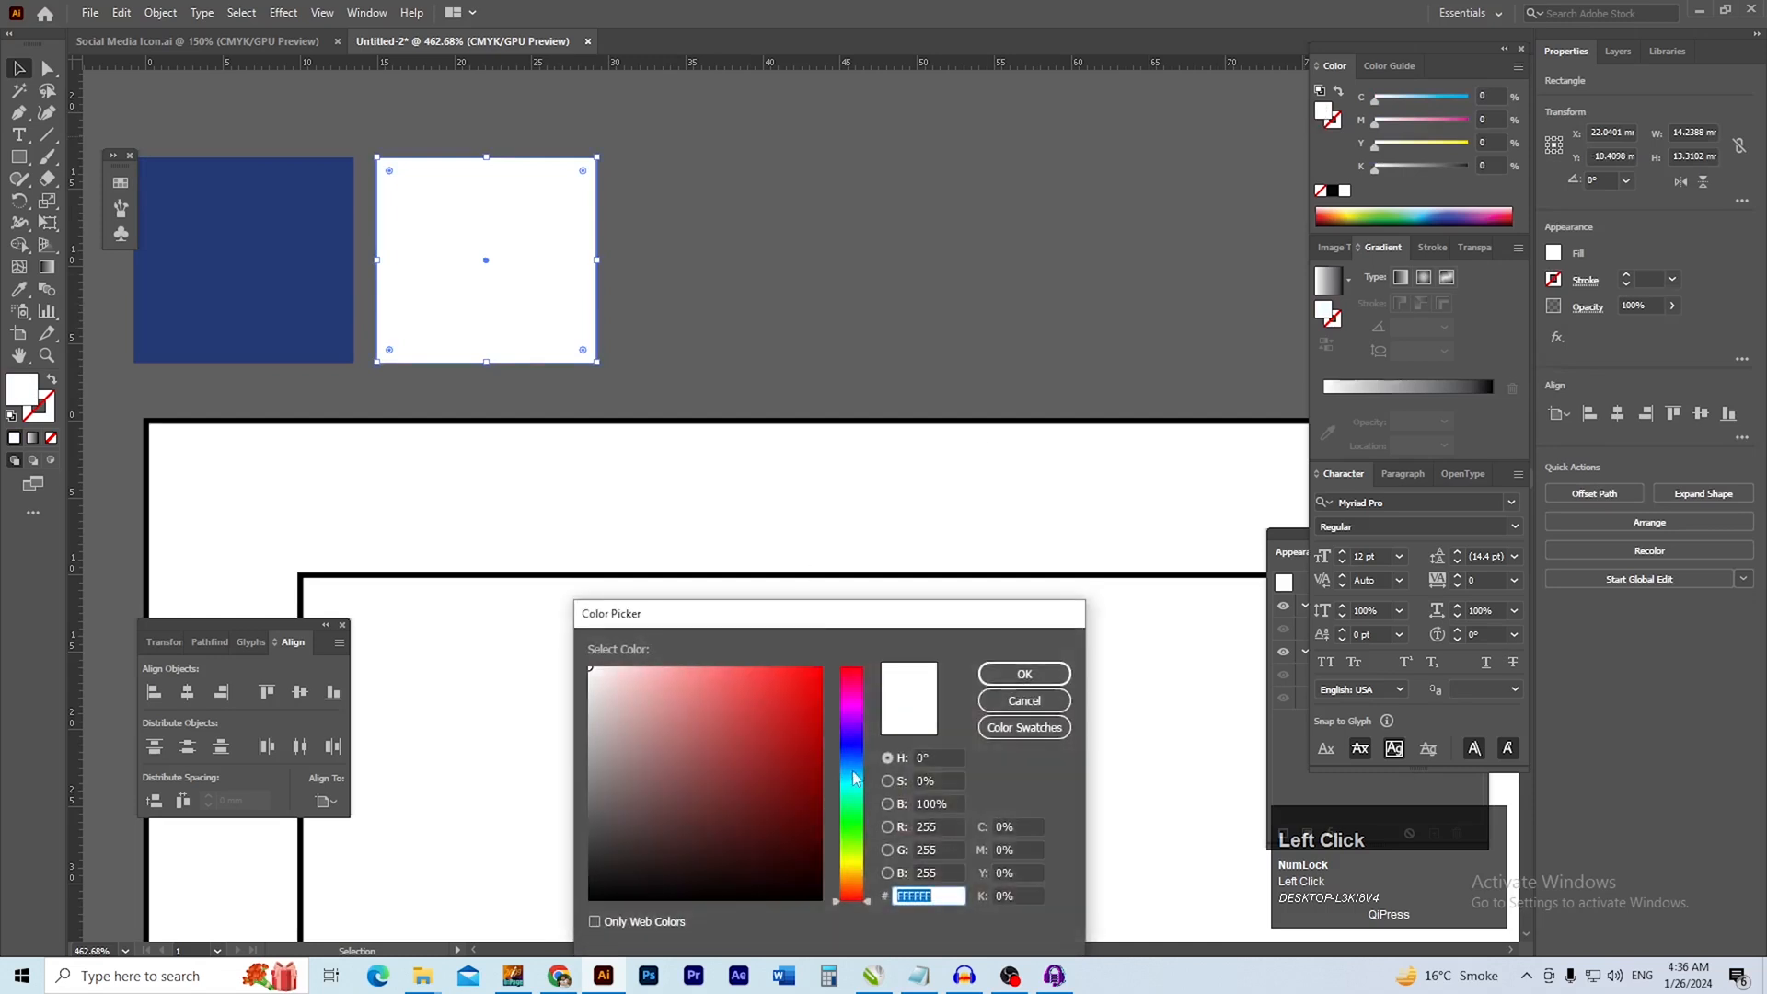
pyautogui.moveTo(872, 901); pyautogui.dragTo(870, 876)
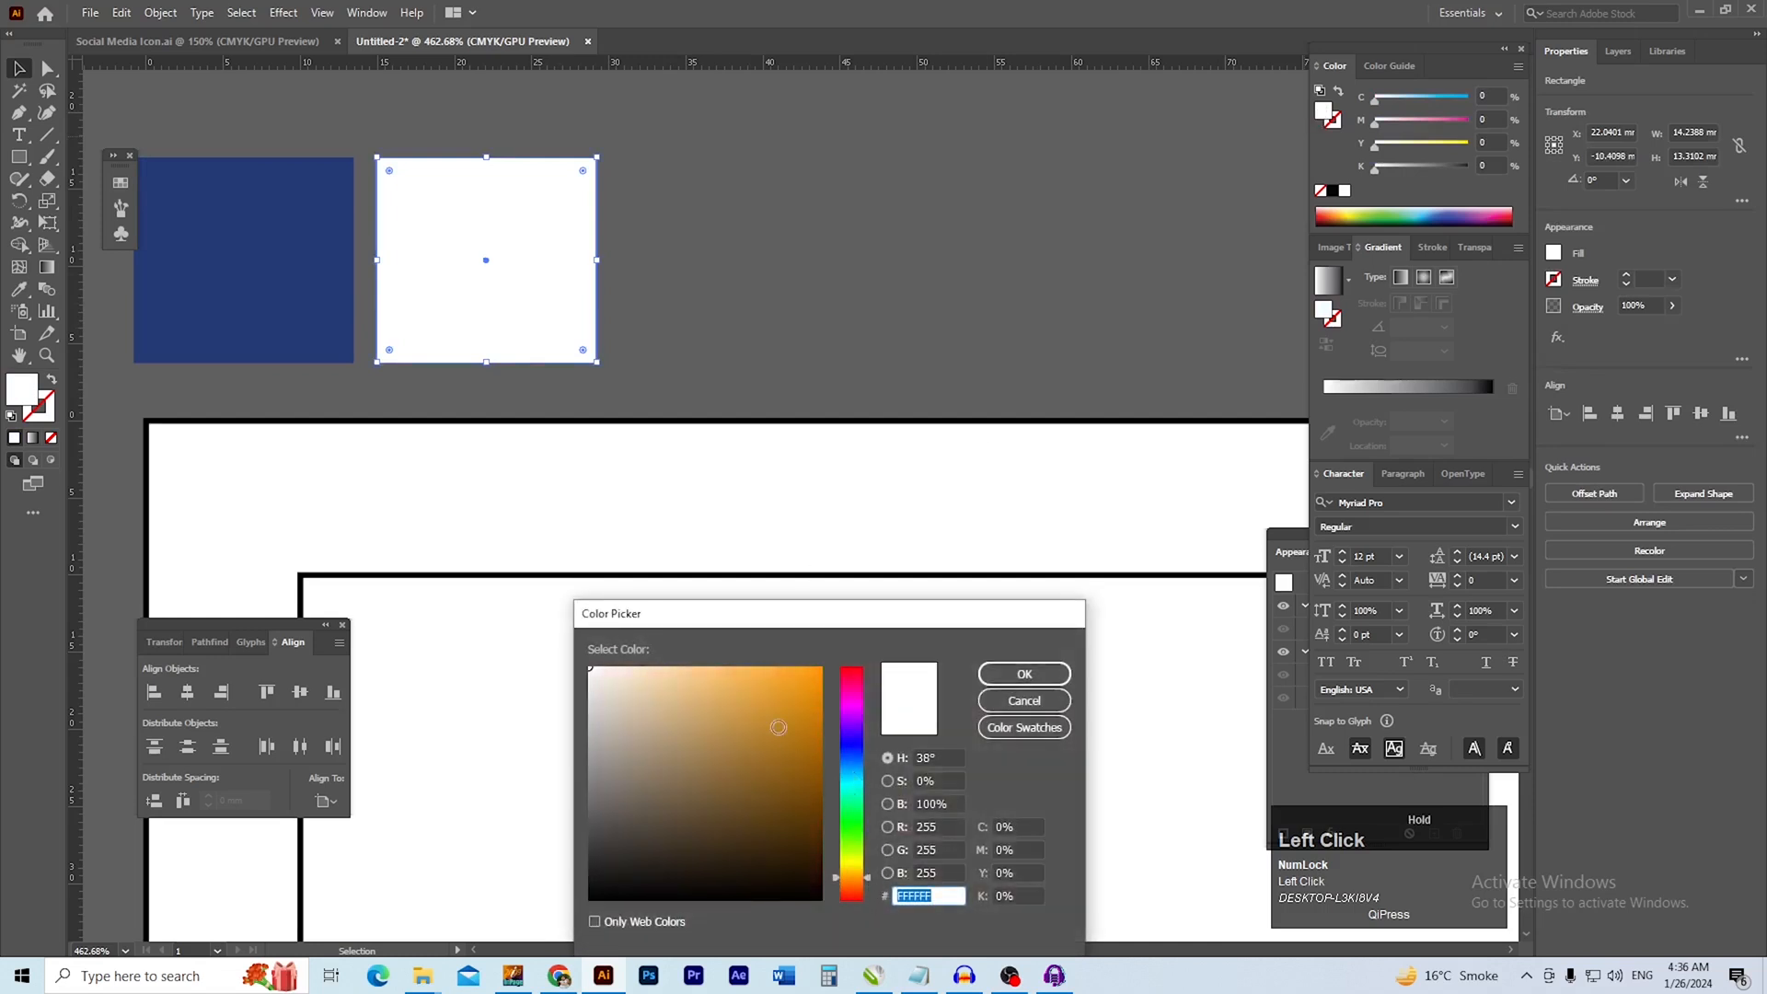
pyautogui.moveTo(780, 736); pyautogui.dragTo(822, 647)
pyautogui.moveTo(866, 885); pyautogui.dragTo(865, 880)
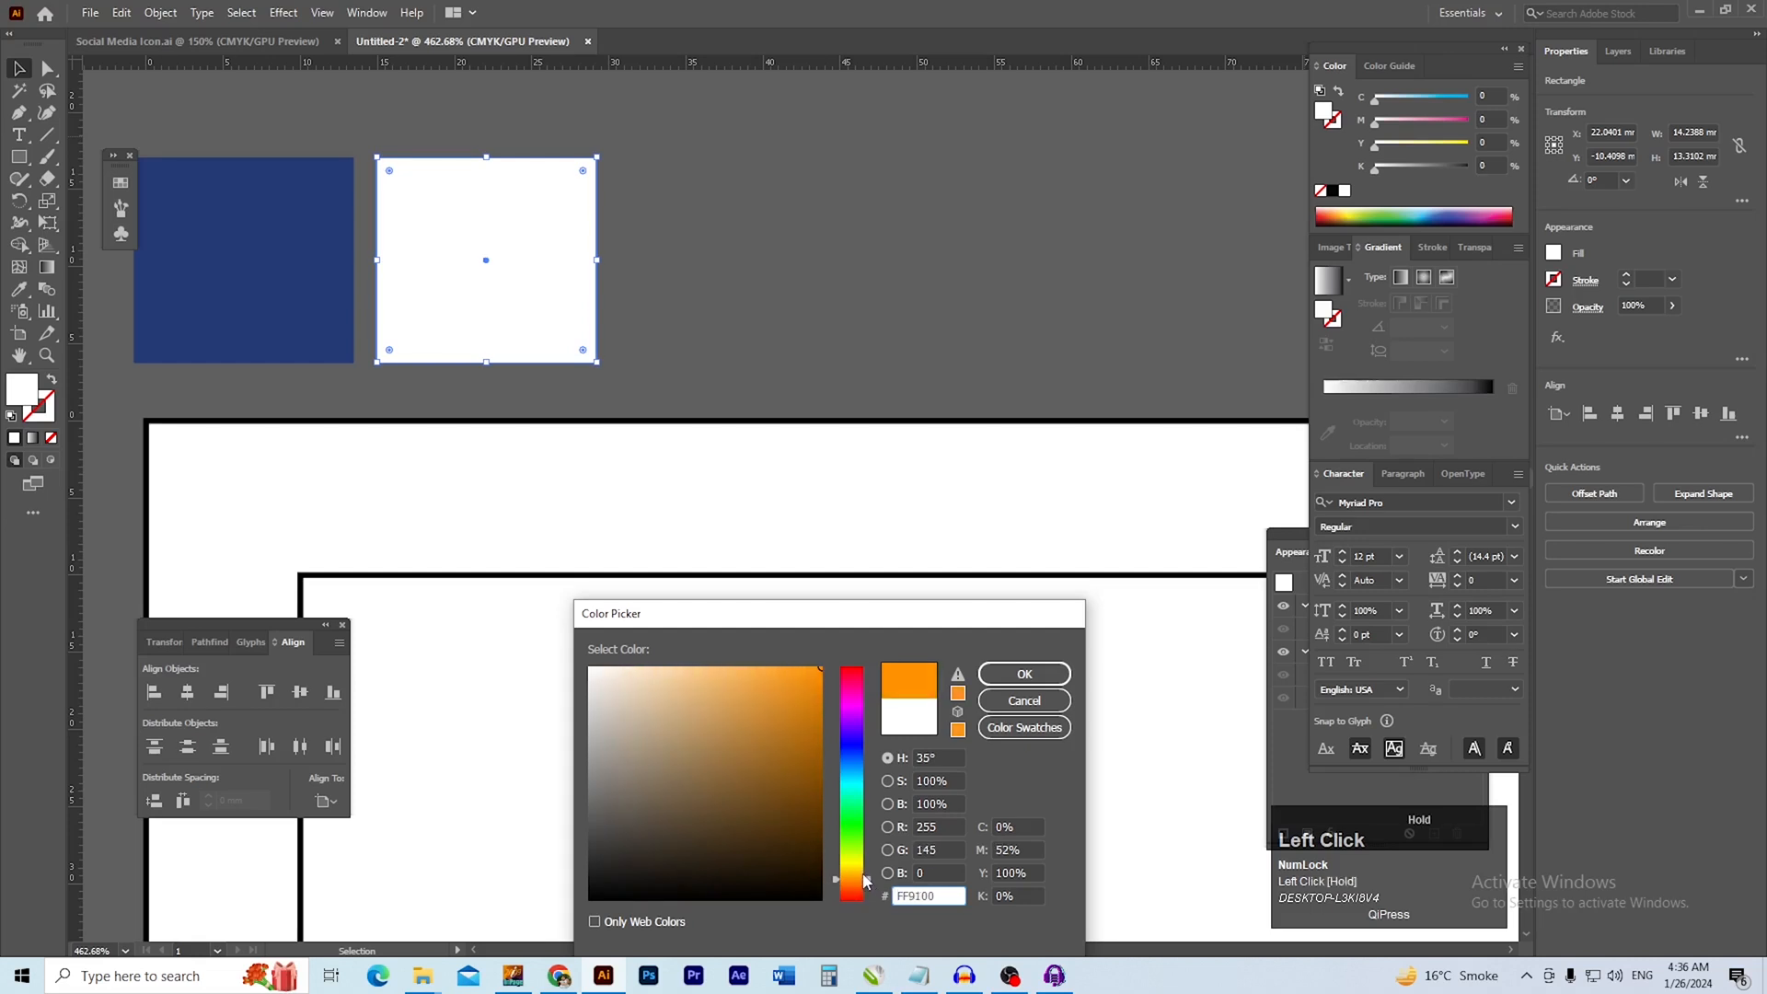
pyautogui.moveTo(797, 669)
pyautogui.mouseDown()
pyautogui.moveTo(805, 699)
pyautogui.moveTo(822, 672)
pyautogui.mouseUp()
pyautogui.moveTo(870, 887); pyautogui.dragTo(870, 882)
pyautogui.click(1024, 673)
pyautogui.click(689, 265)
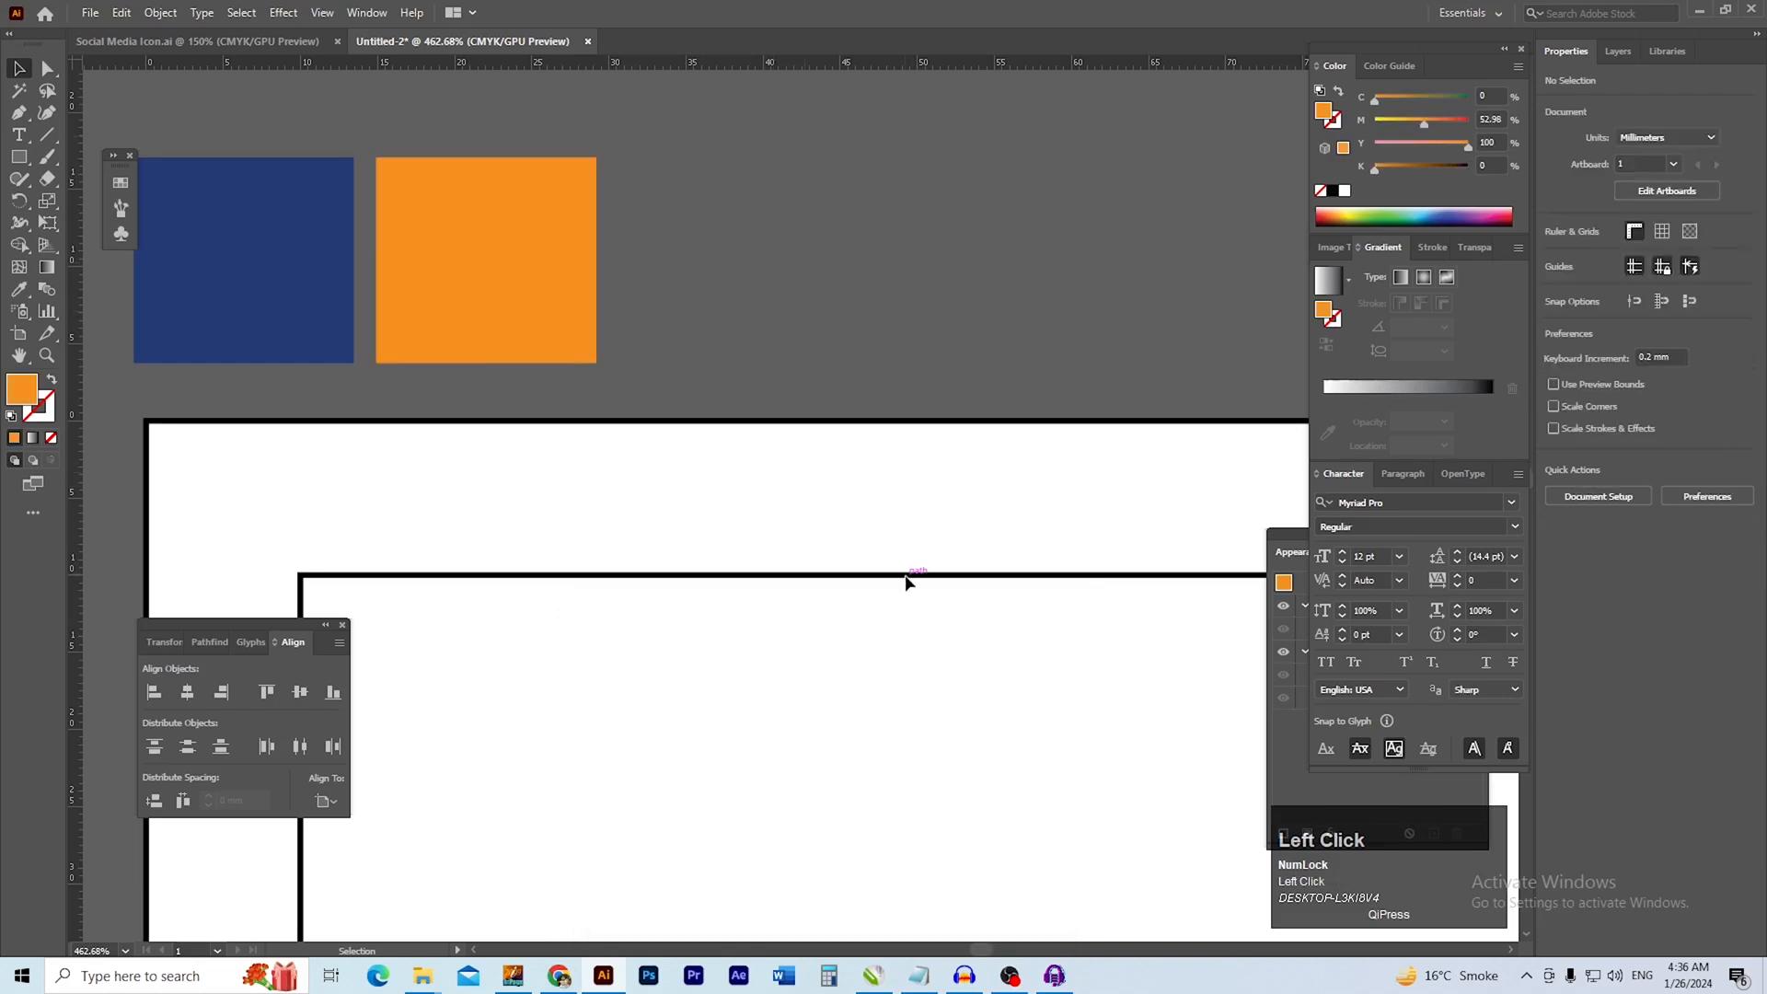
# Draw a filled rectangle across the page's full 210 mm width, about 128 mm high, starting at the page's upper edge
pyautogui.keyDown('ctrl'); pyautogui.keyDown('alt'); pyautogui.click(865, 586); pyautogui.keyUp('alt'); pyautogui.keyUp('ctrl')
pyautogui.moveTo(978, 713); pyautogui.dragTo(770, 512)
pyautogui.keyDown('ctrl'); pyautogui.keyDown('alt'); pyautogui.click(948, 607); pyautogui.keyUp('alt'); pyautogui.keyUp('ctrl')
pyautogui.moveTo(988, 662); pyautogui.dragTo(686, 476)
pyautogui.moveTo(763, 533); pyautogui.dragTo(622, 497)
pyautogui.moveTo(815, 558); pyautogui.dragTo(684, 427)
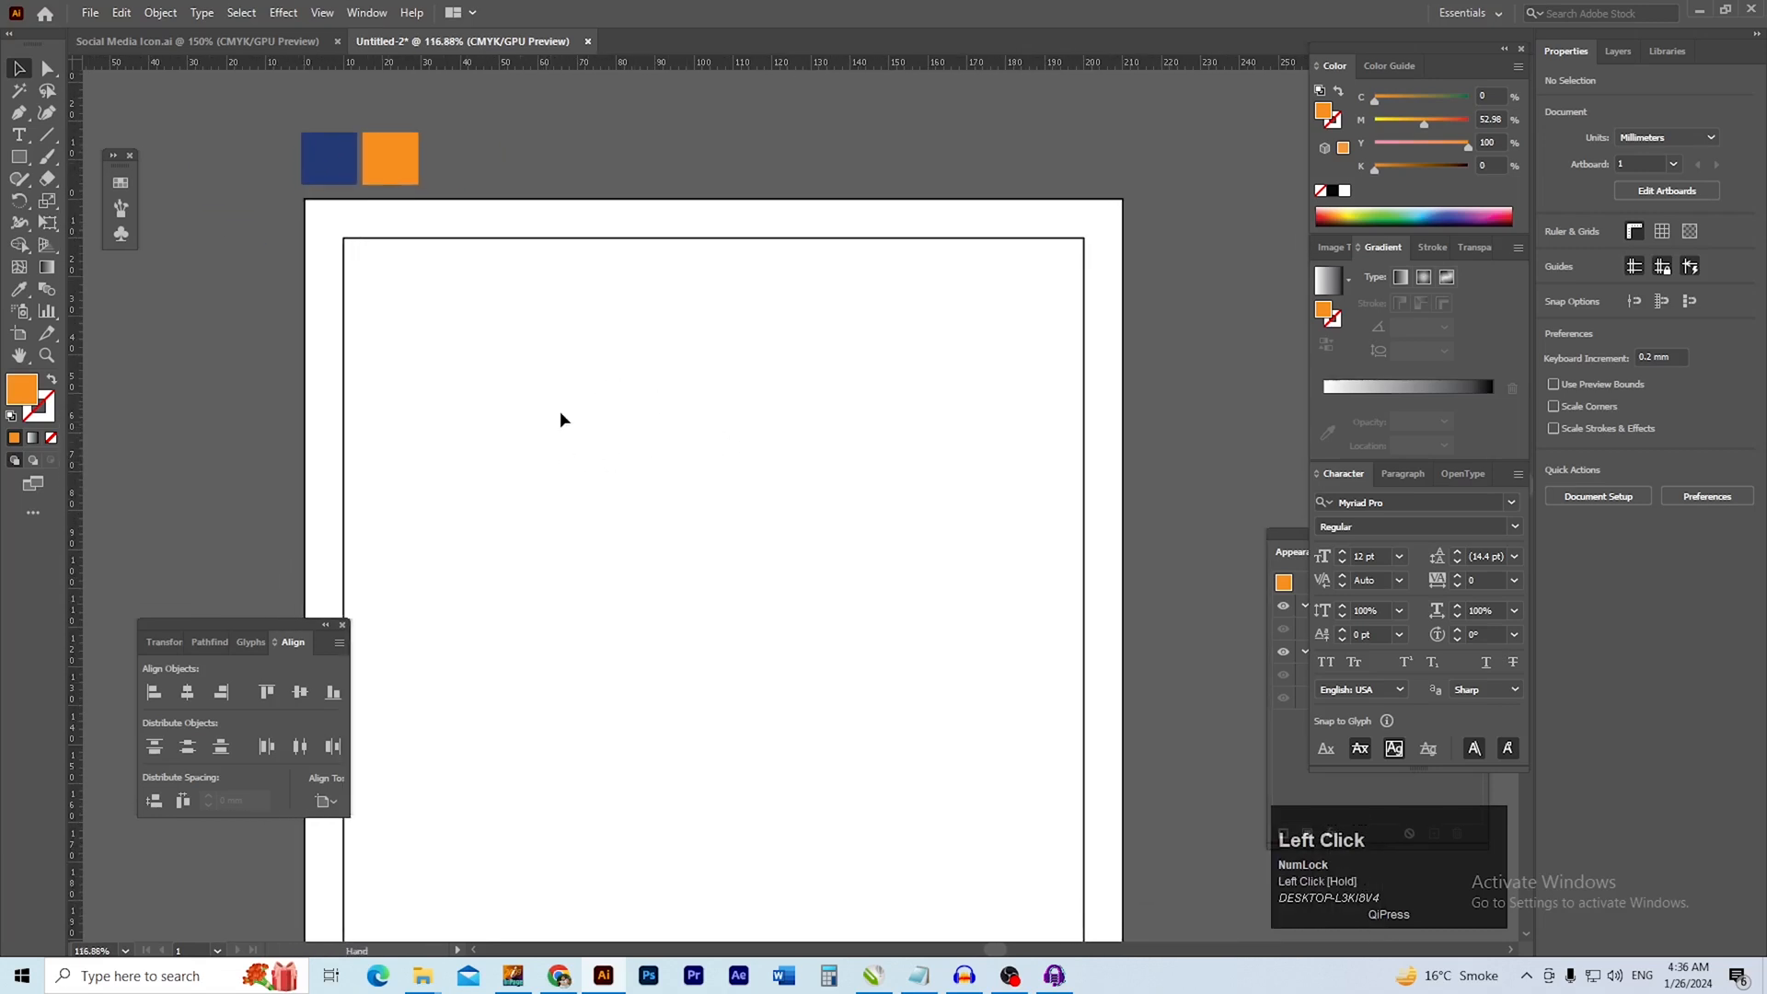
pyautogui.click(23, 161)
pyautogui.moveTo(305, 199); pyautogui.dragTo(1123, 702)
# Recolor the large header rectangle by sampling the dark blue sample square with the Eyedropper
pyautogui.scroll(-2, 856, 604)
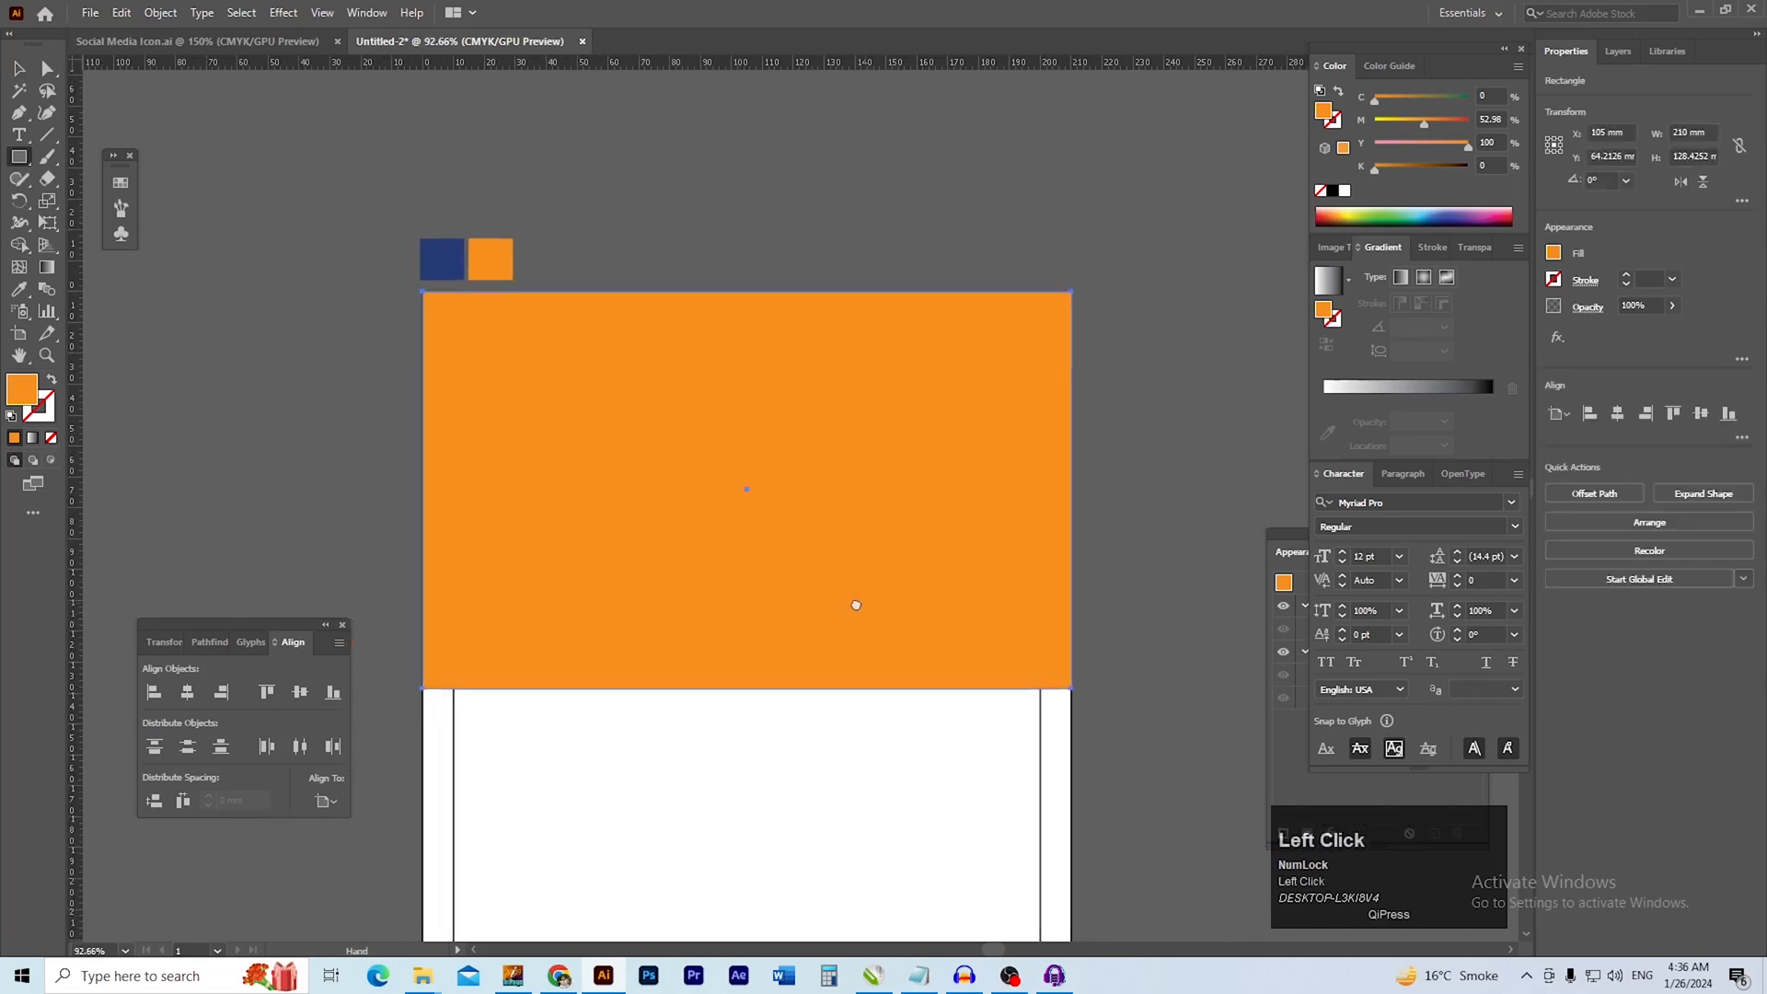
pyautogui.scroll(2, 855, 604)
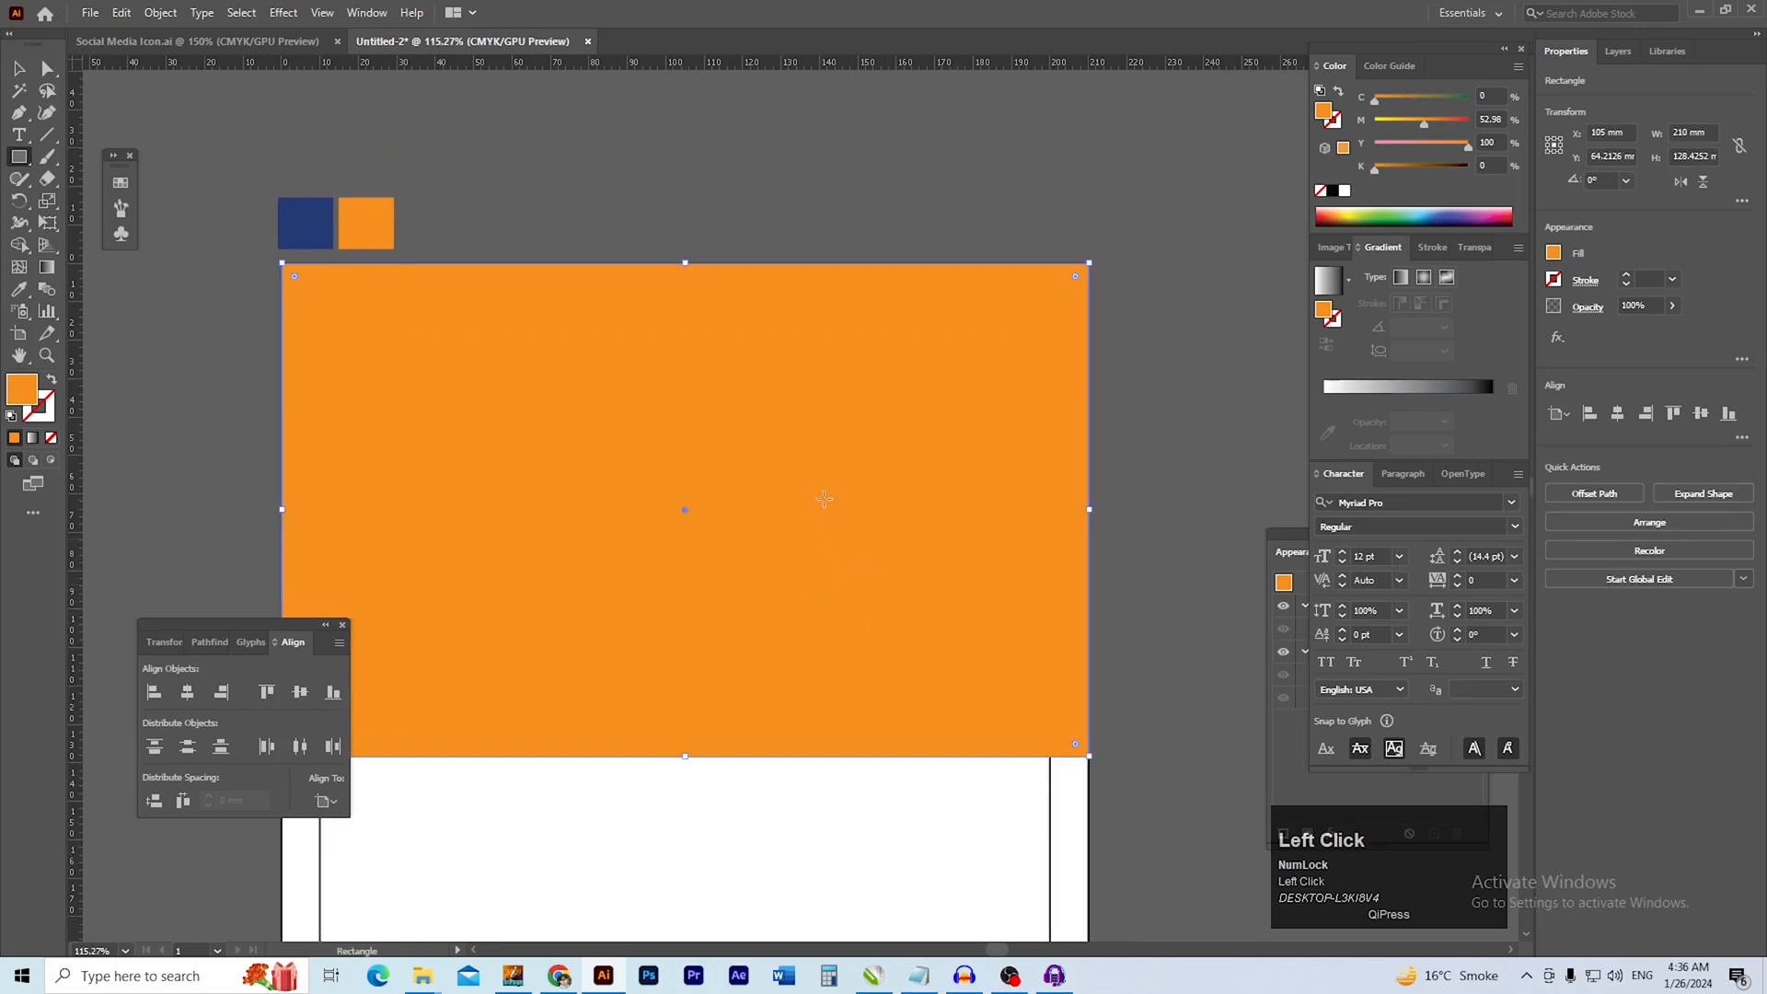
pyautogui.press('i')
pyautogui.click(318, 206)
pyautogui.press('v')
pyautogui.click(626, 241)
# Raise the blue rectangle's lower-right anchor point along the page edge to about Y 36 mm, forming a diagonal lower edge
pyautogui.moveTo(871, 550); pyautogui.dragTo(831, 437)
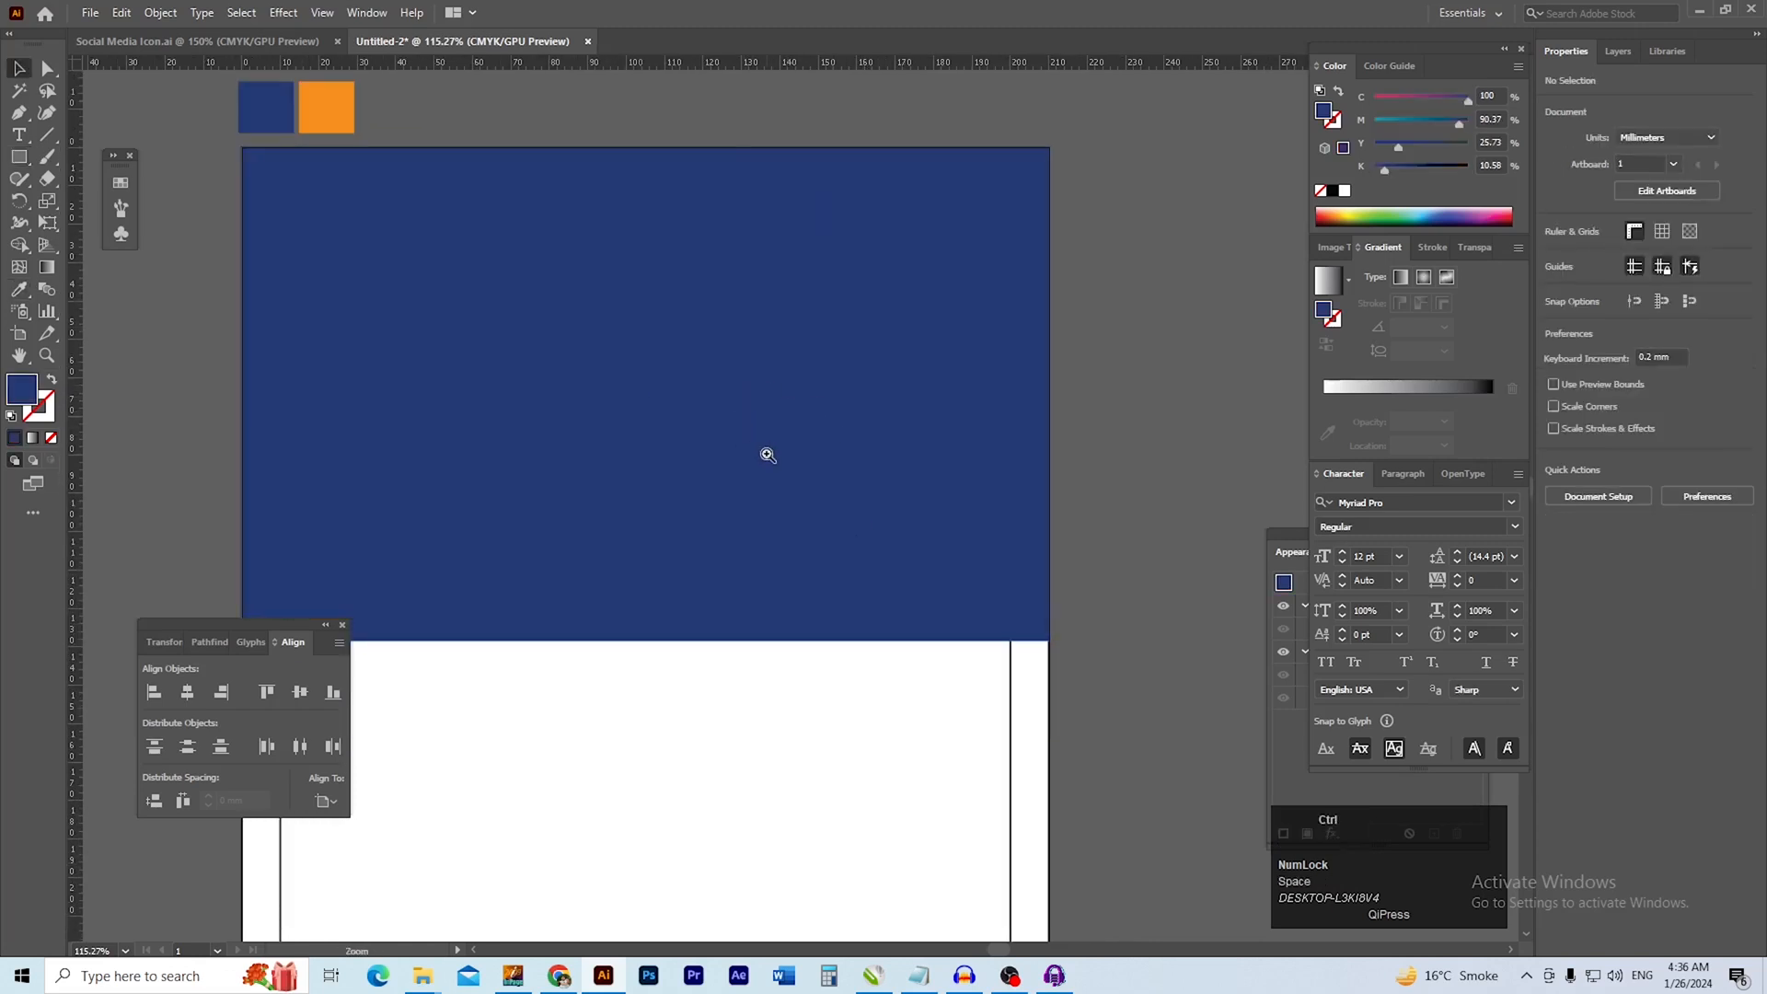
pyautogui.keyDown('ctrl'); pyautogui.click(835, 538); pyautogui.keyUp('ctrl')
pyautogui.click(865, 539)
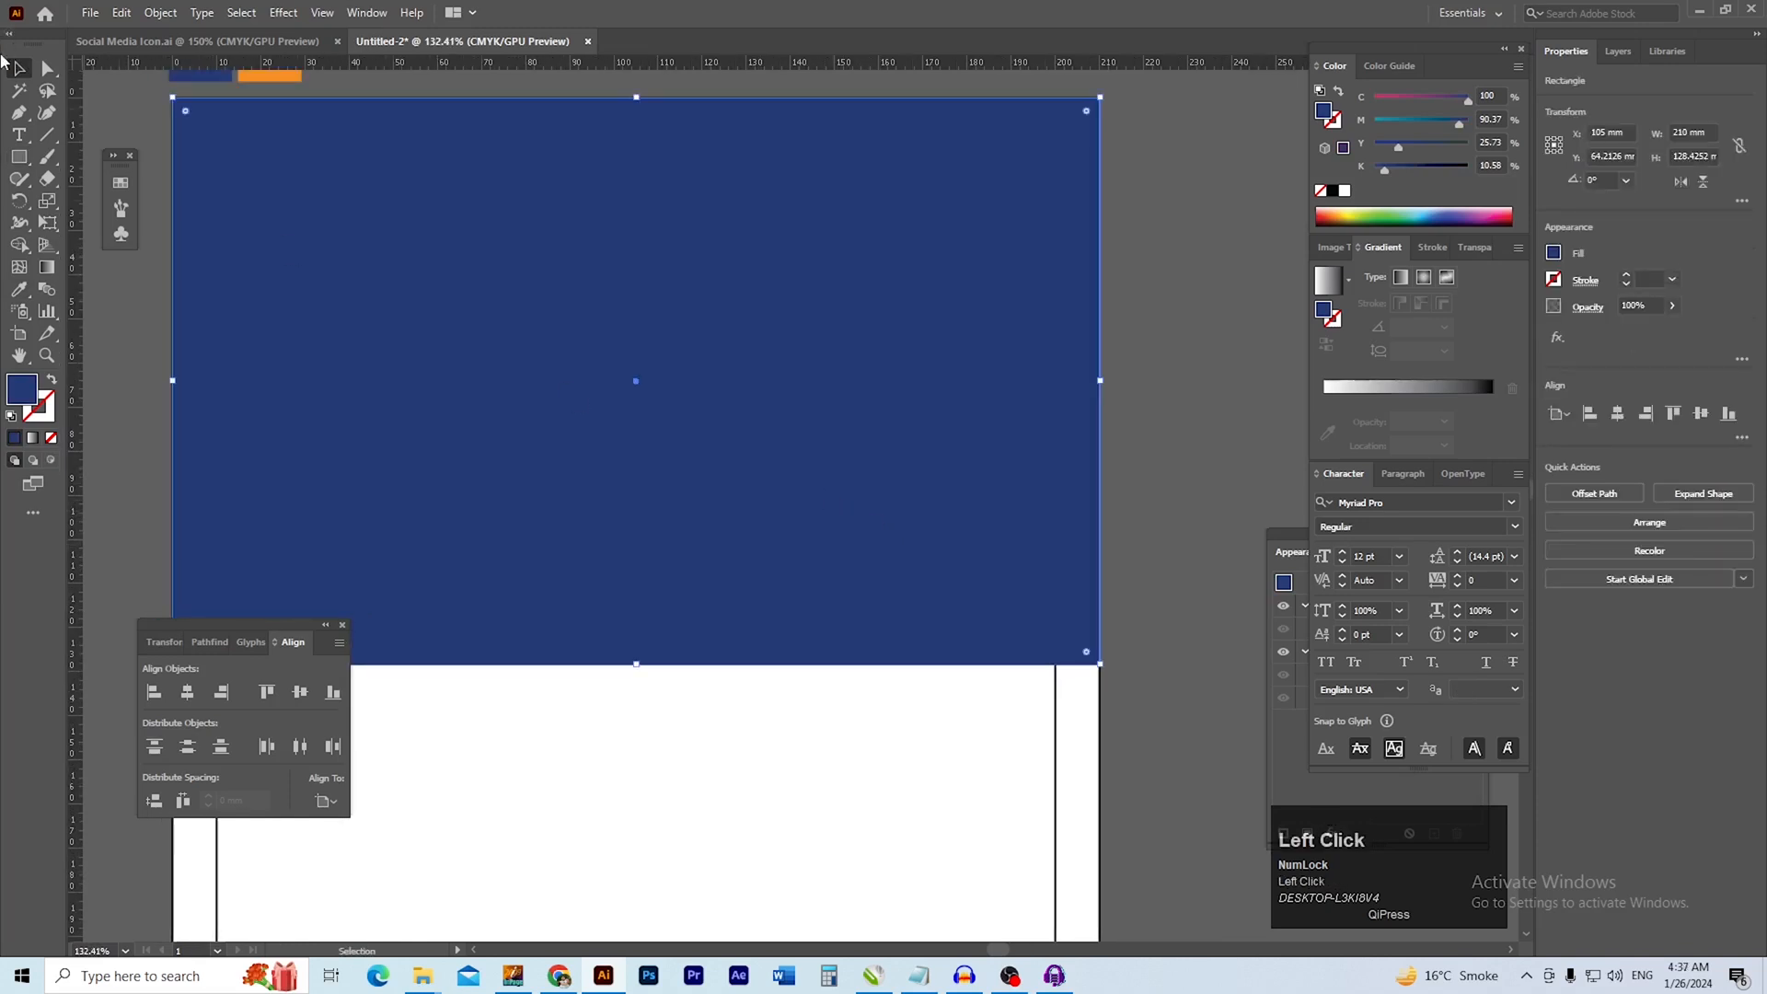
pyautogui.click(48, 68)
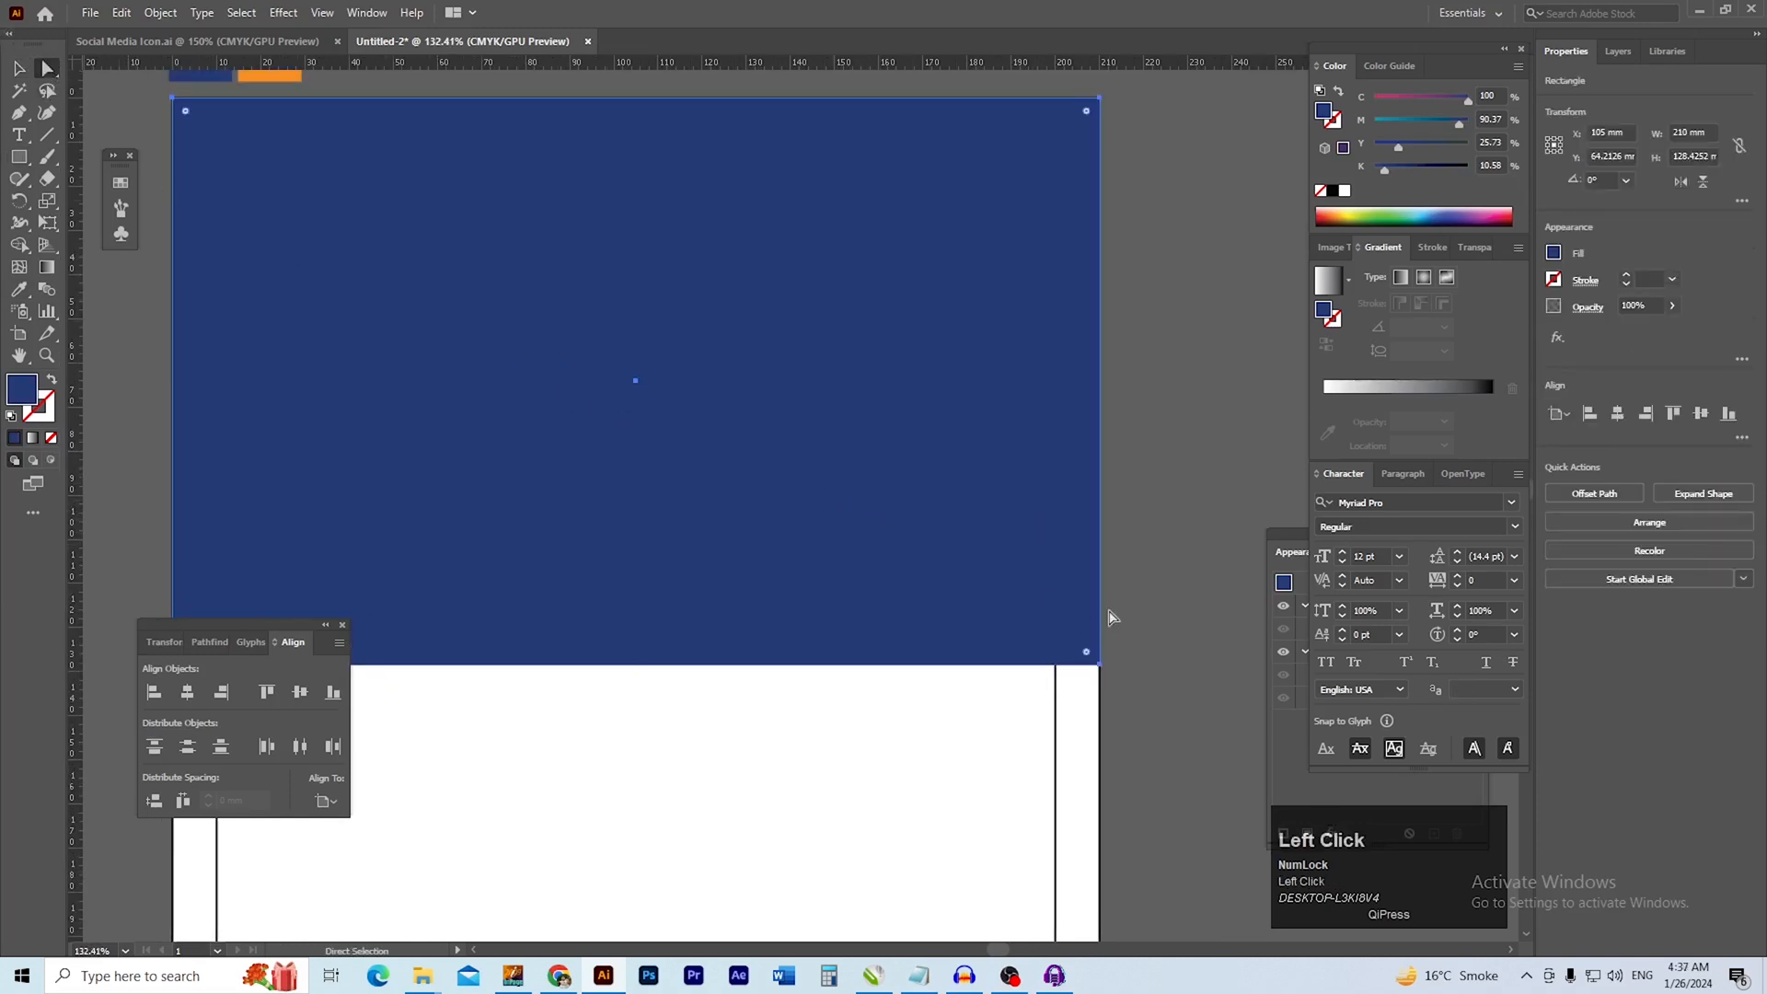
pyautogui.click(1101, 668)
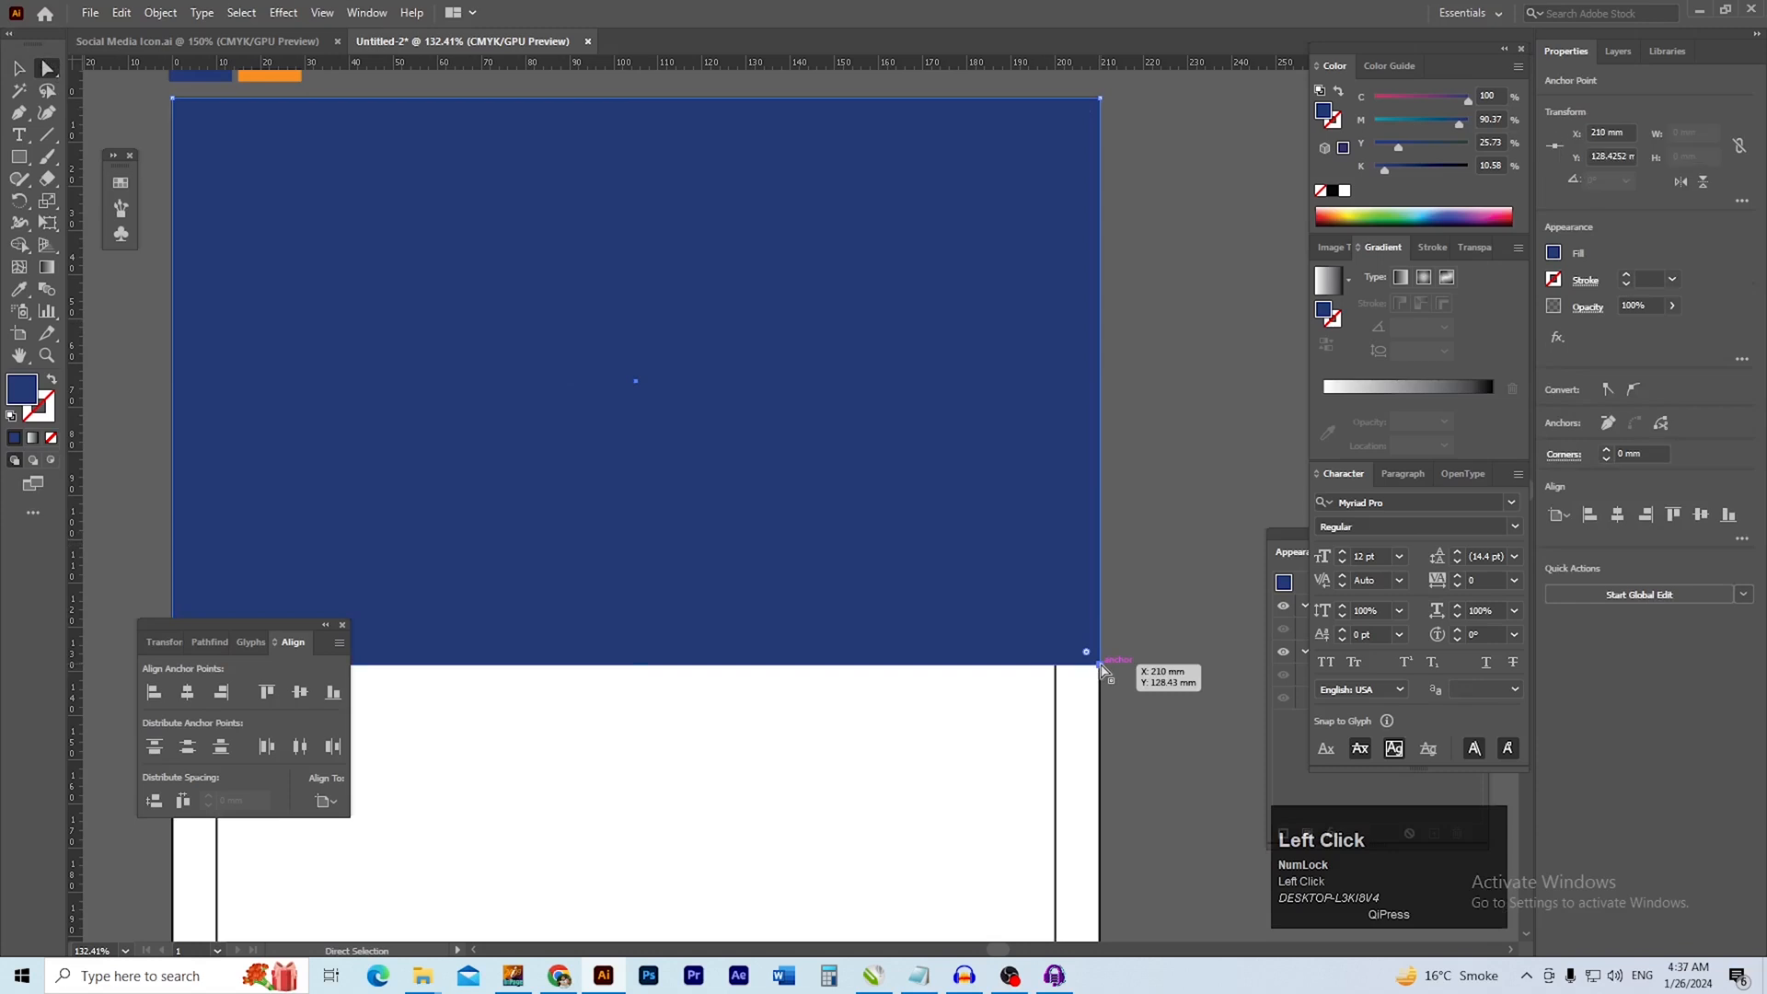
pyautogui.moveTo(1102, 668); pyautogui.dragTo(1096, 258)
pyautogui.press('v')
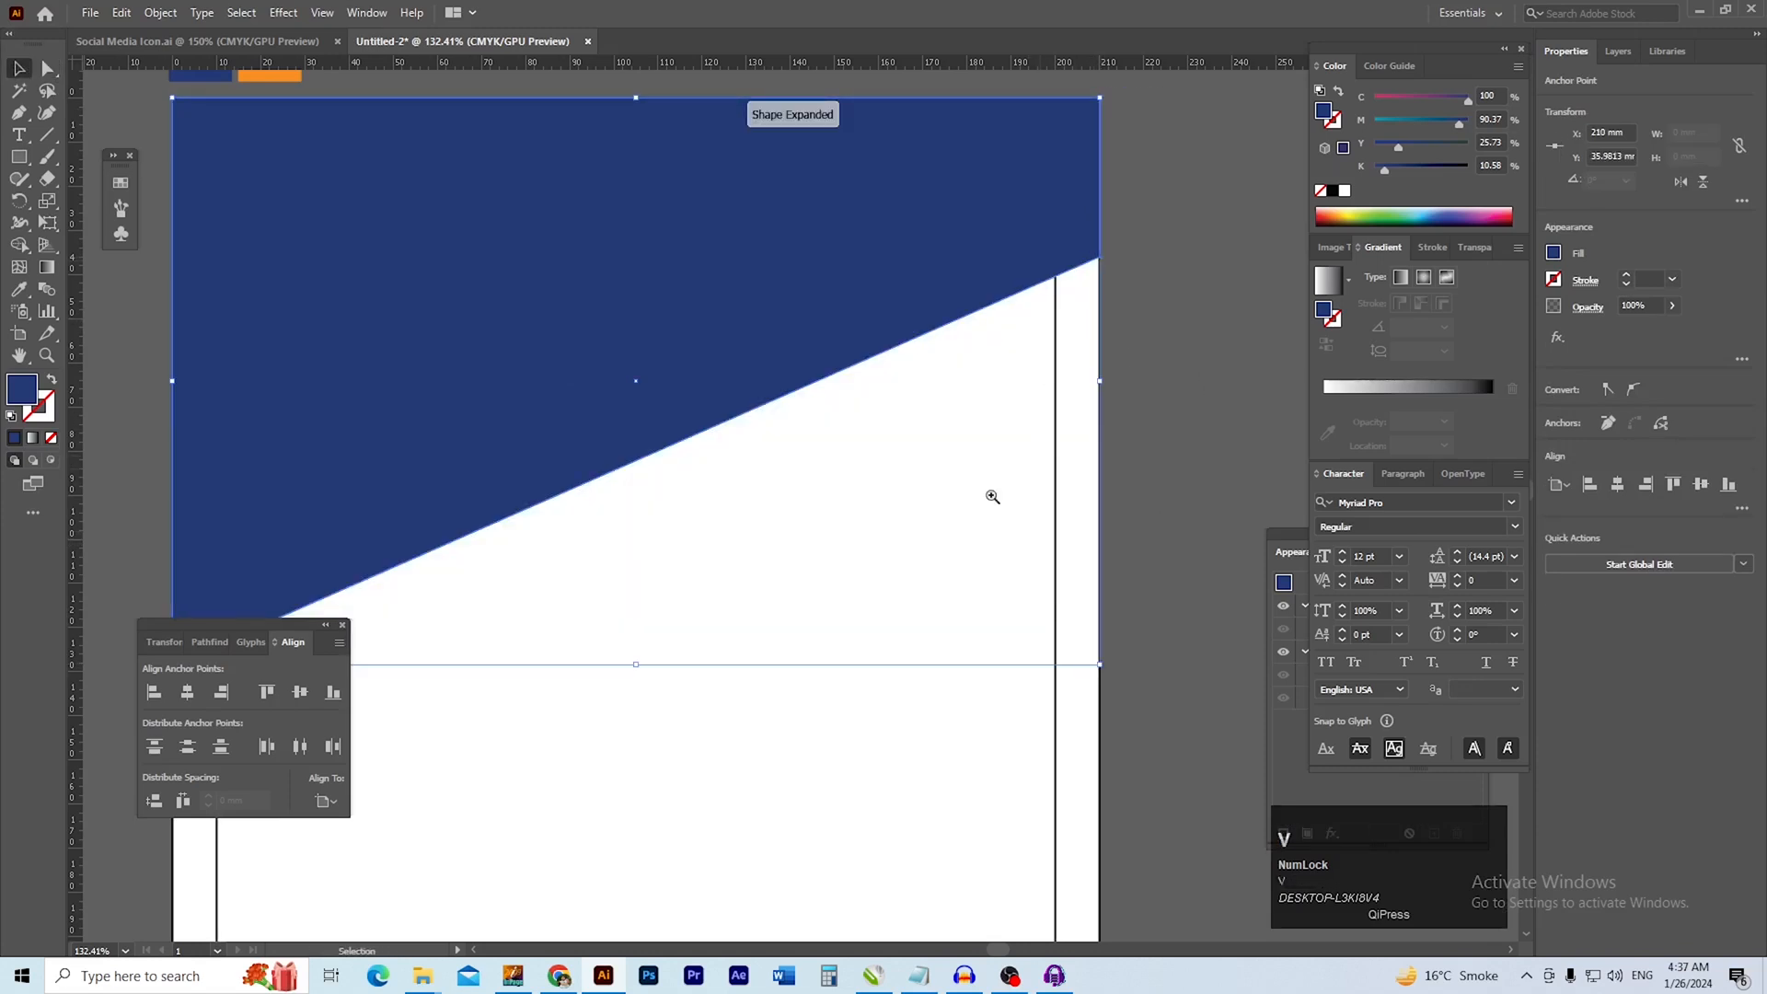
pyautogui.keyDown('ctrl'); pyautogui.keyDown('alt'); pyautogui.click(851, 542); pyautogui.keyUp('alt'); pyautogui.keyUp('ctrl')
pyautogui.moveTo(852, 543); pyautogui.dragTo(814, 540)
pyautogui.click(1074, 425)
pyautogui.keyDown('ctrl'); pyautogui.click(654, 493); pyautogui.keyUp('ctrl')
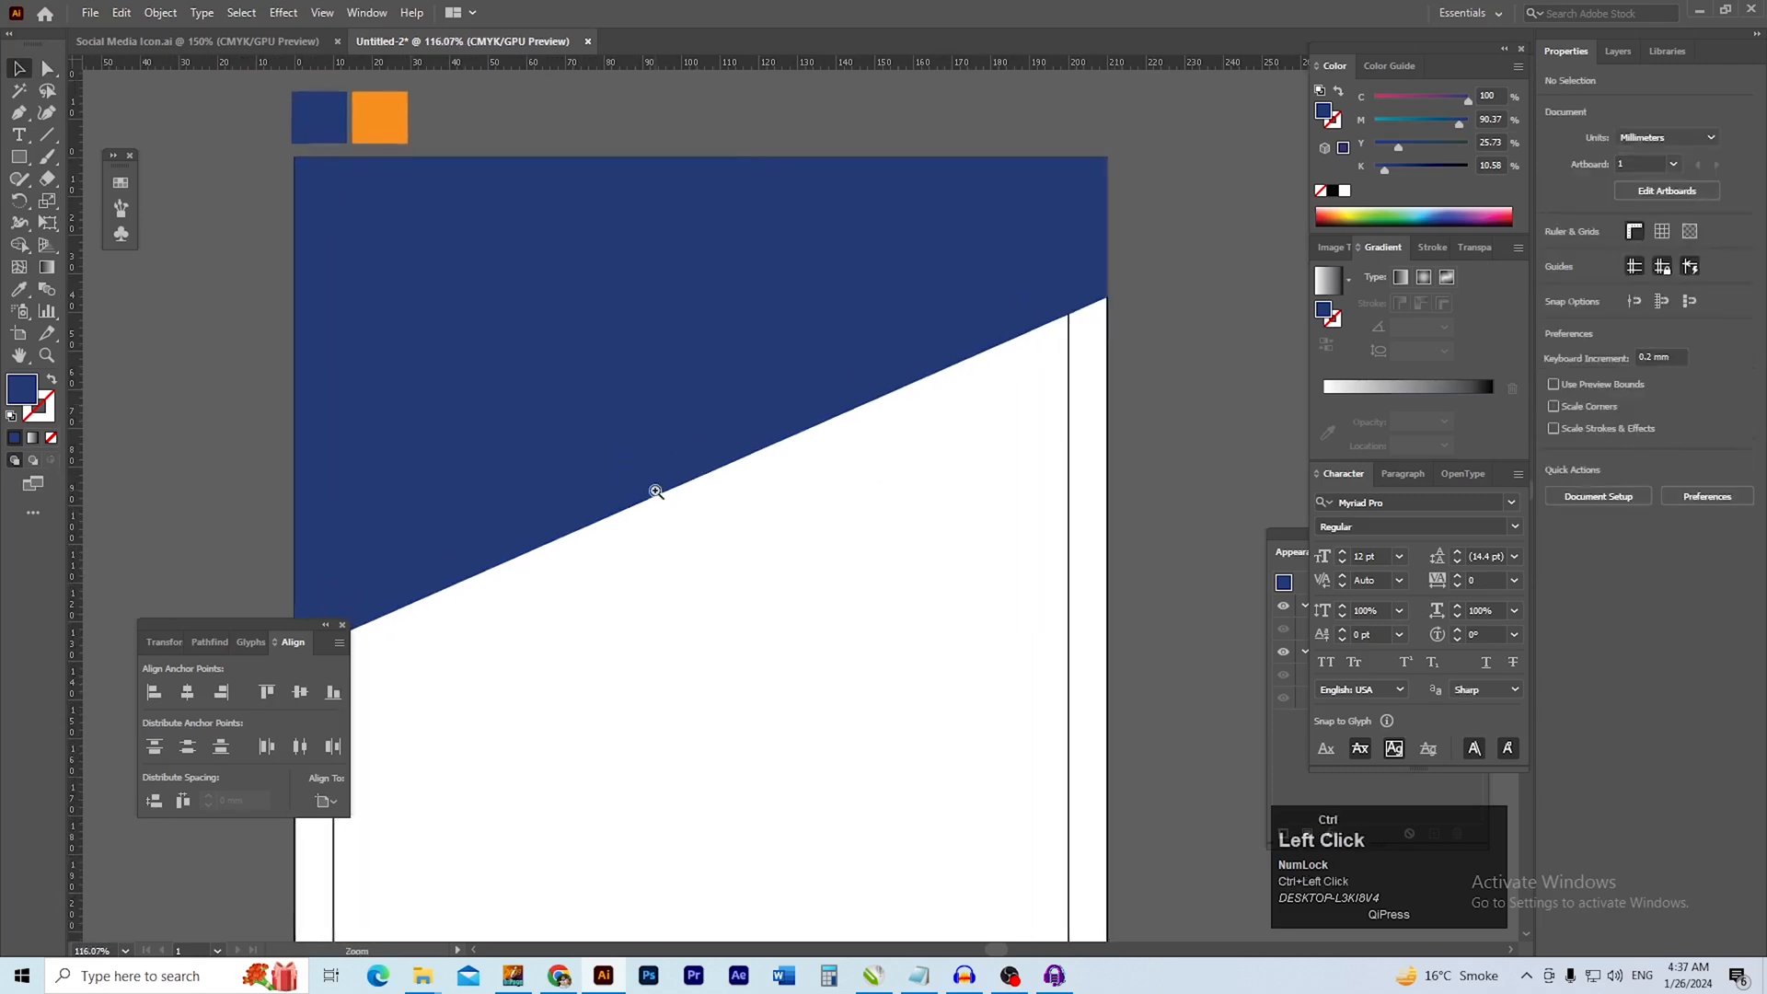
pyautogui.moveTo(662, 535); pyautogui.dragTo(751, 506)
pyautogui.moveTo(750, 507); pyautogui.dragTo(712, 541)
pyautogui.moveTo(847, 529); pyautogui.dragTo(674, 548)
pyautogui.moveTo(1440, 861); pyautogui.dragTo(1233, 854)
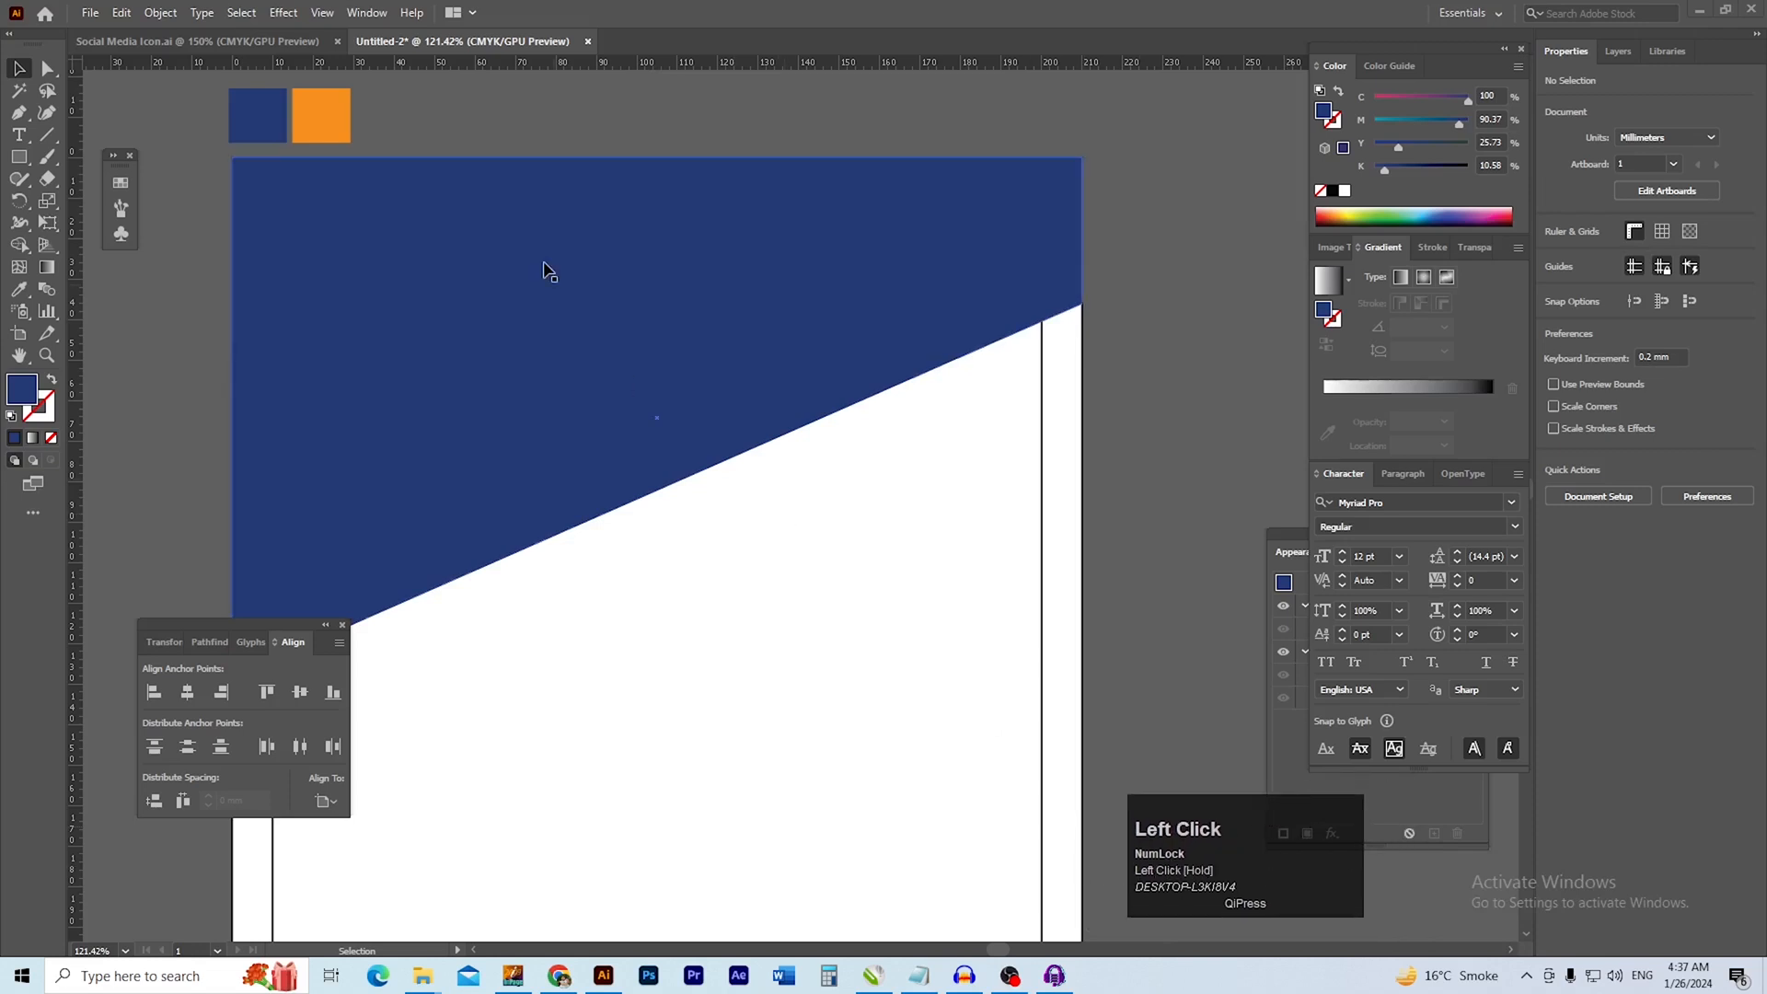
# Copy the diagonal blue header shape and paste the duplicate directly behind the original
pyautogui.click(582, 281)
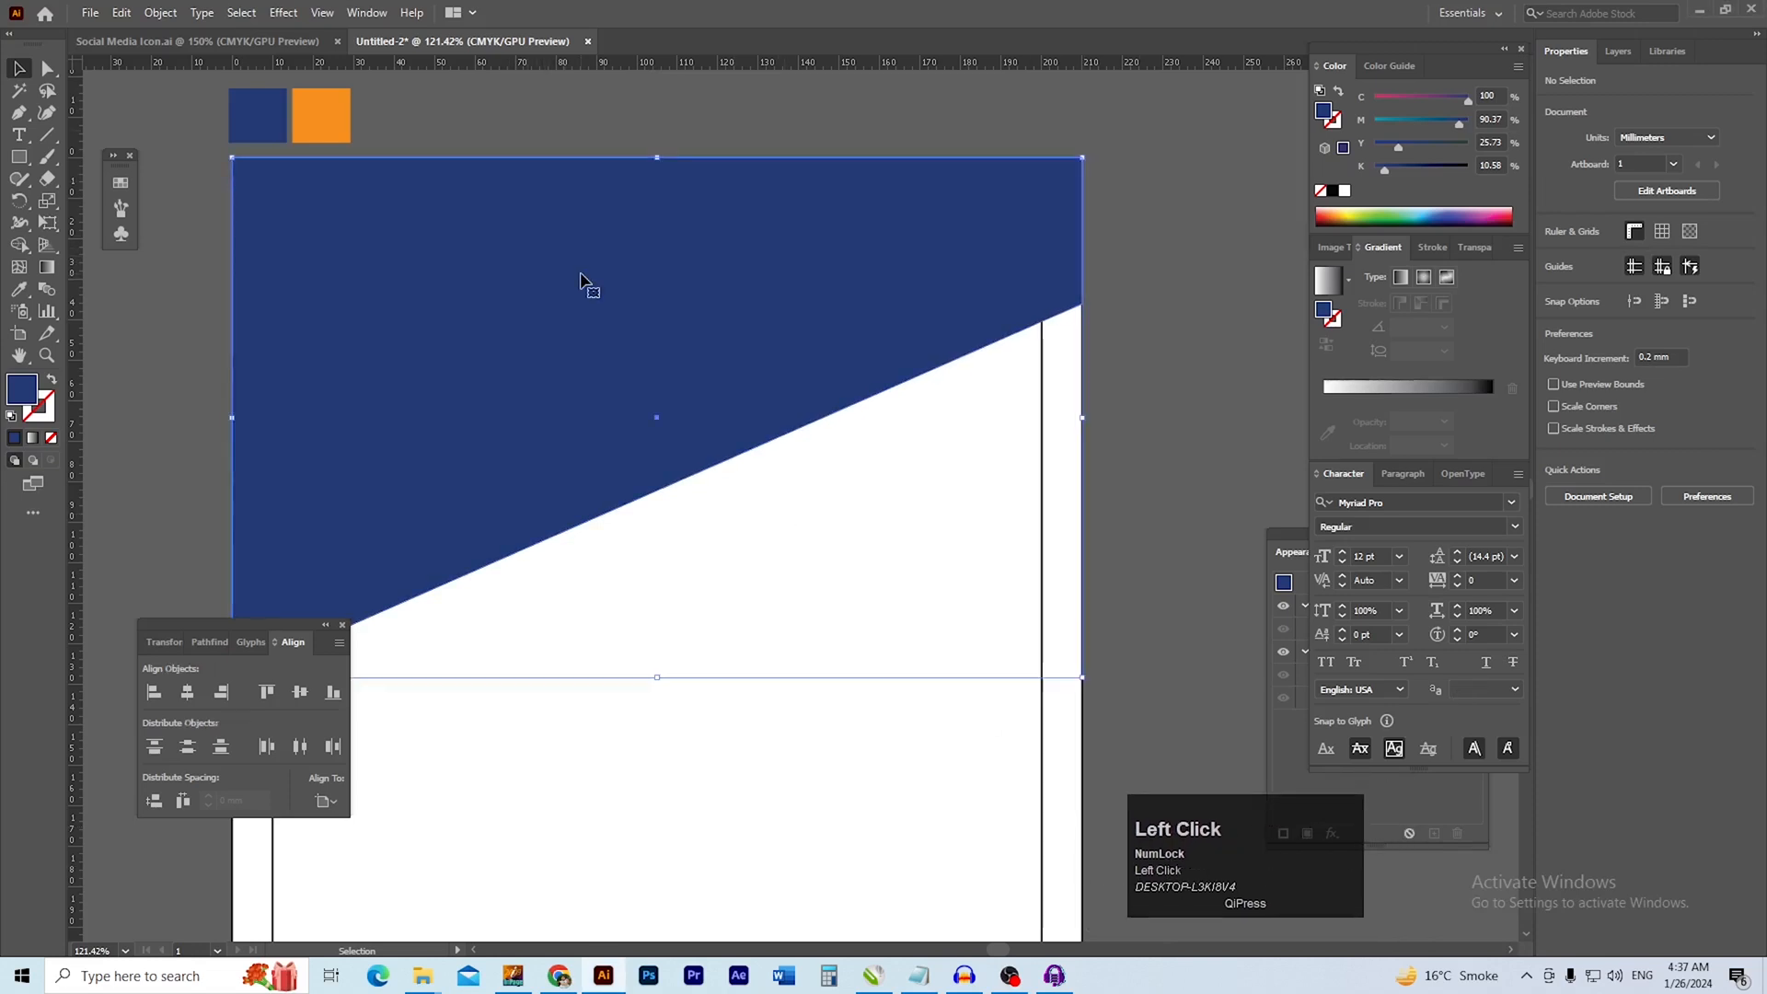
pyautogui.click(160, 15)
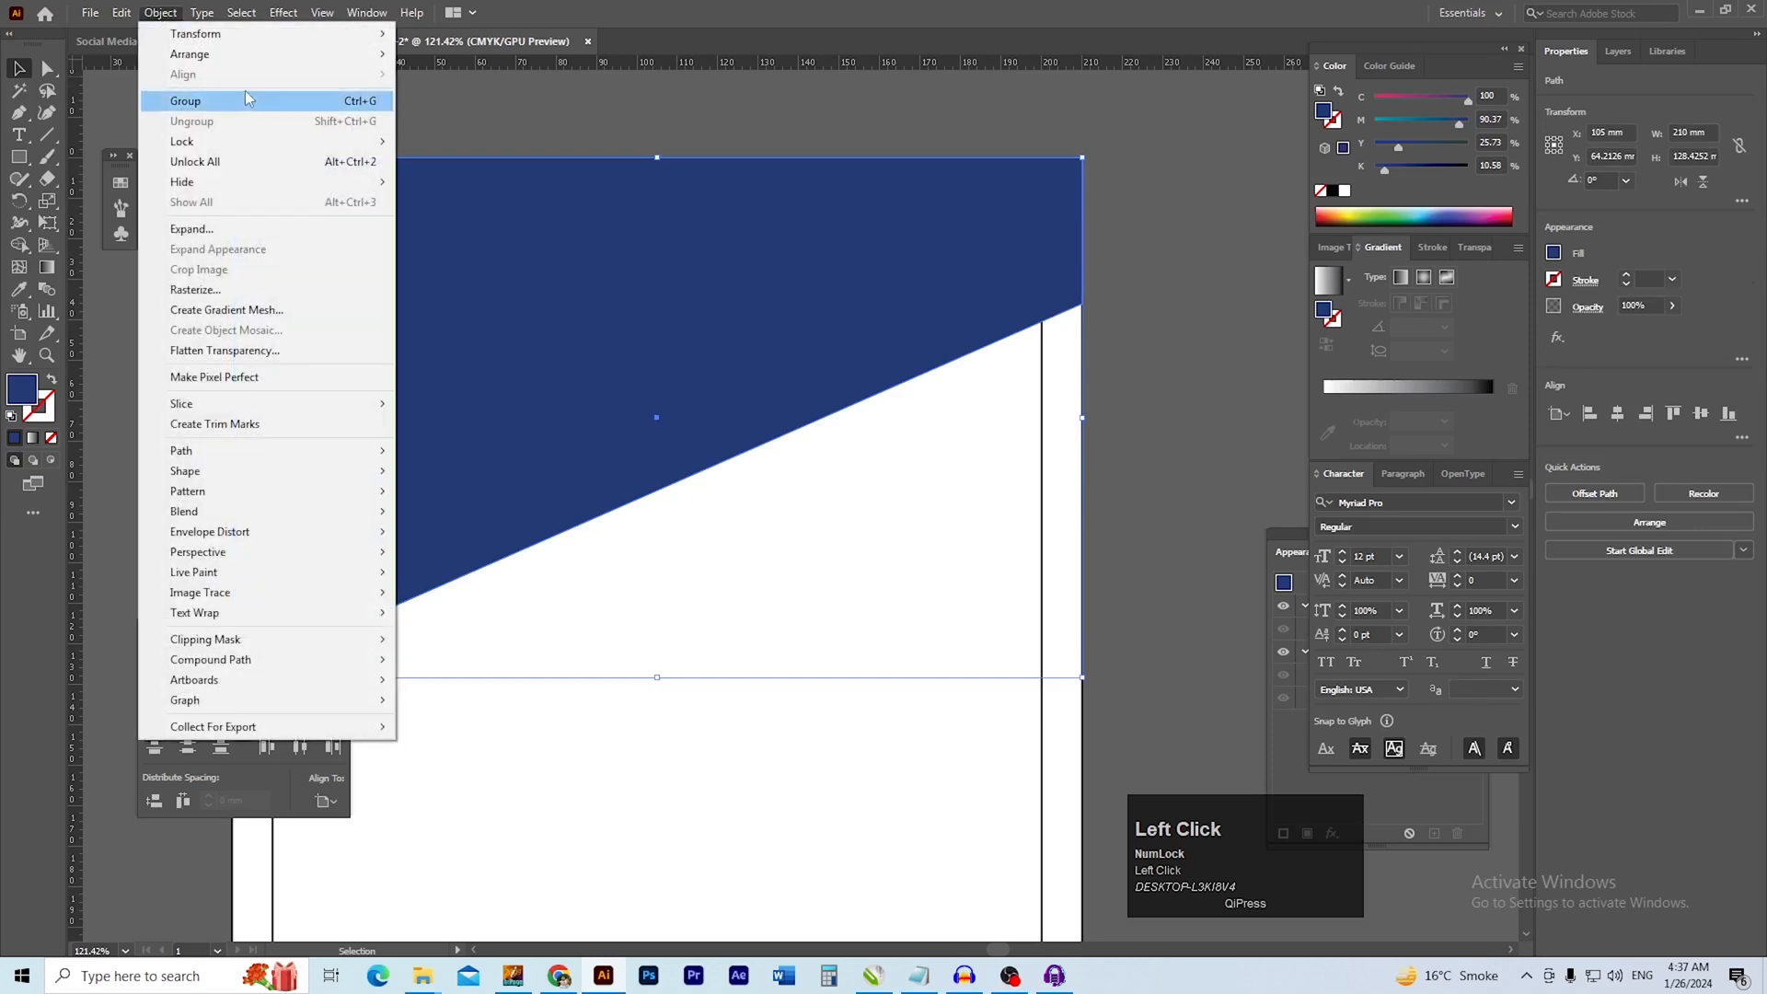
pyautogui.click(121, 14)
pyautogui.click(151, 101)
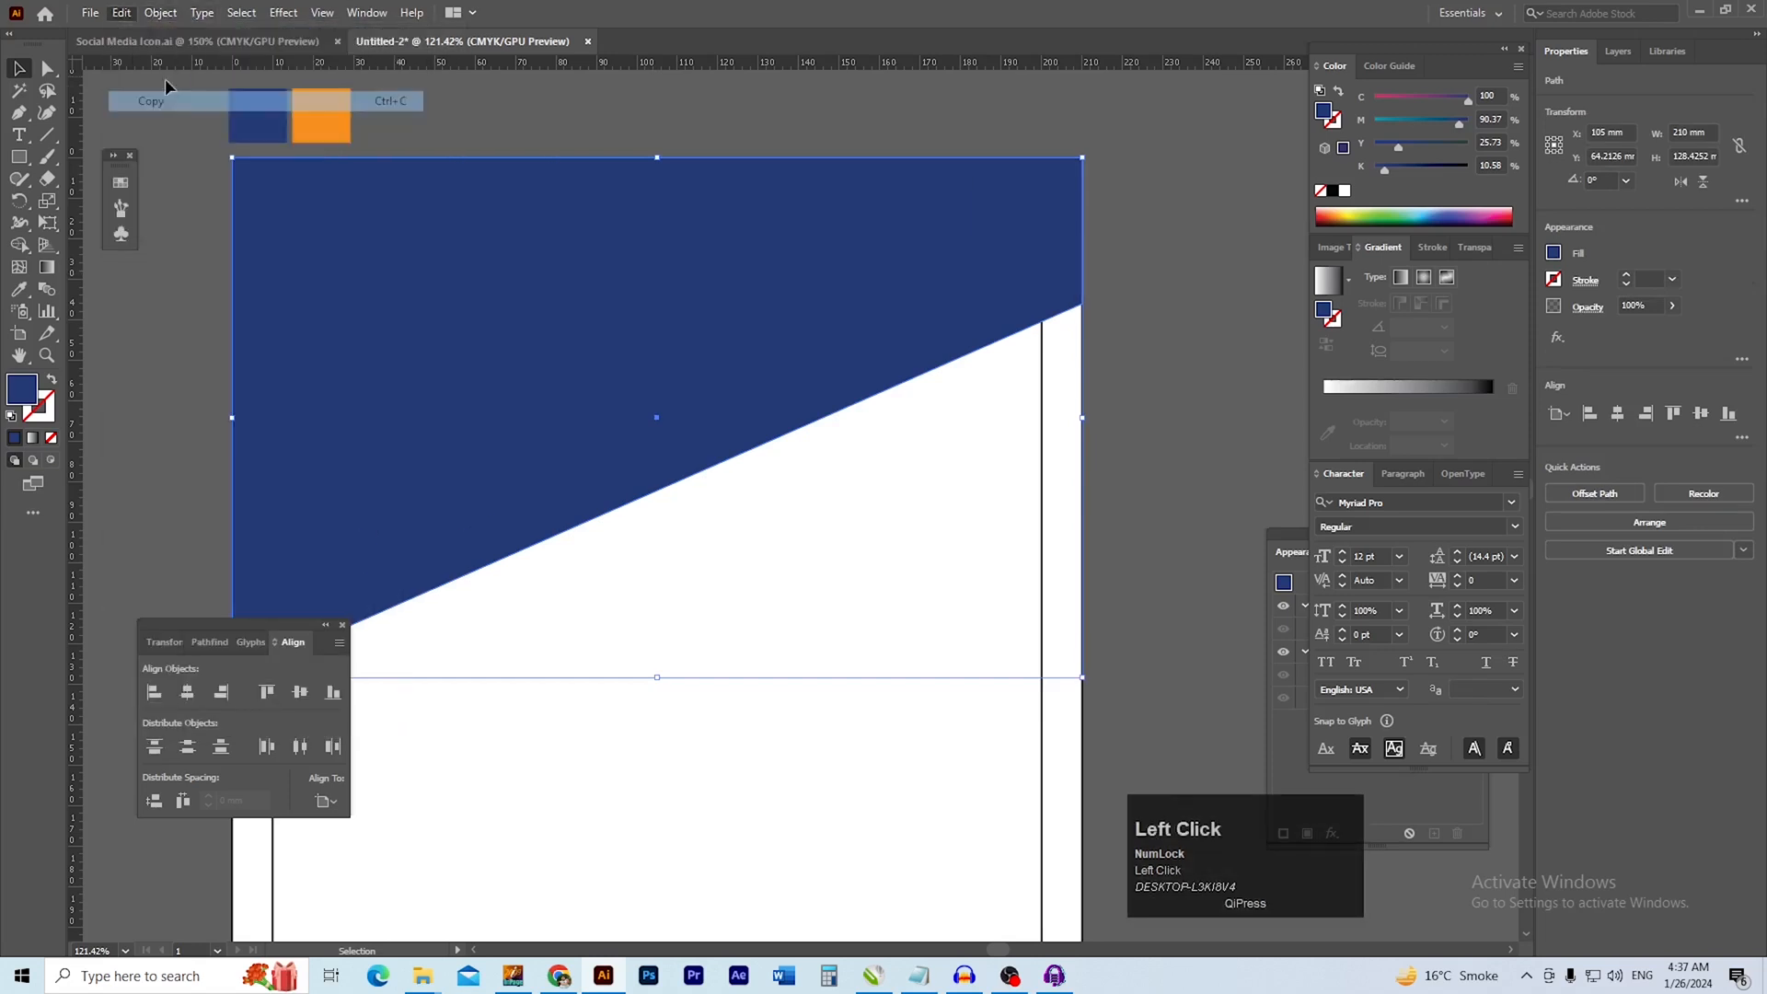
pyautogui.click(120, 14)
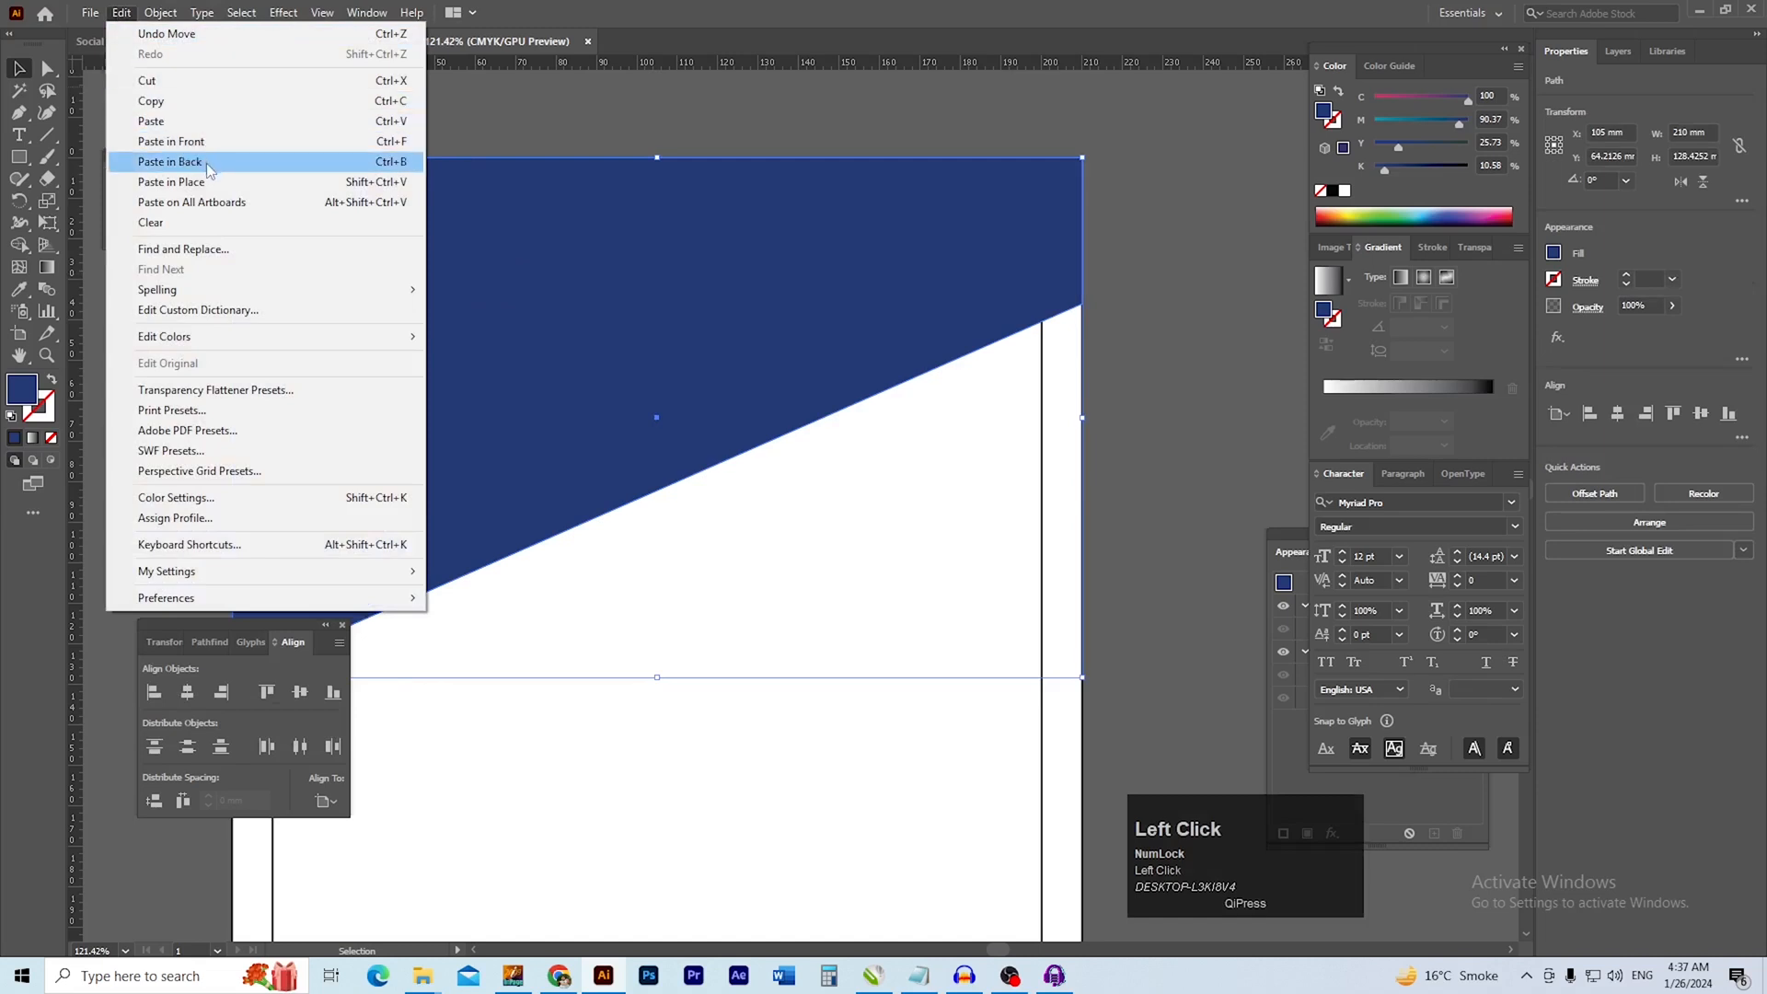
pyautogui.click(171, 142)
# Nudge the duplicate header shape down about 3.2 mm so a thin band shows below the diagonal edge
pyautogui.hotkey('shift', 'Down')
pyautogui.hotkey('shift', 'Down')
pyautogui.press('Up')
pyautogui.press('Up')
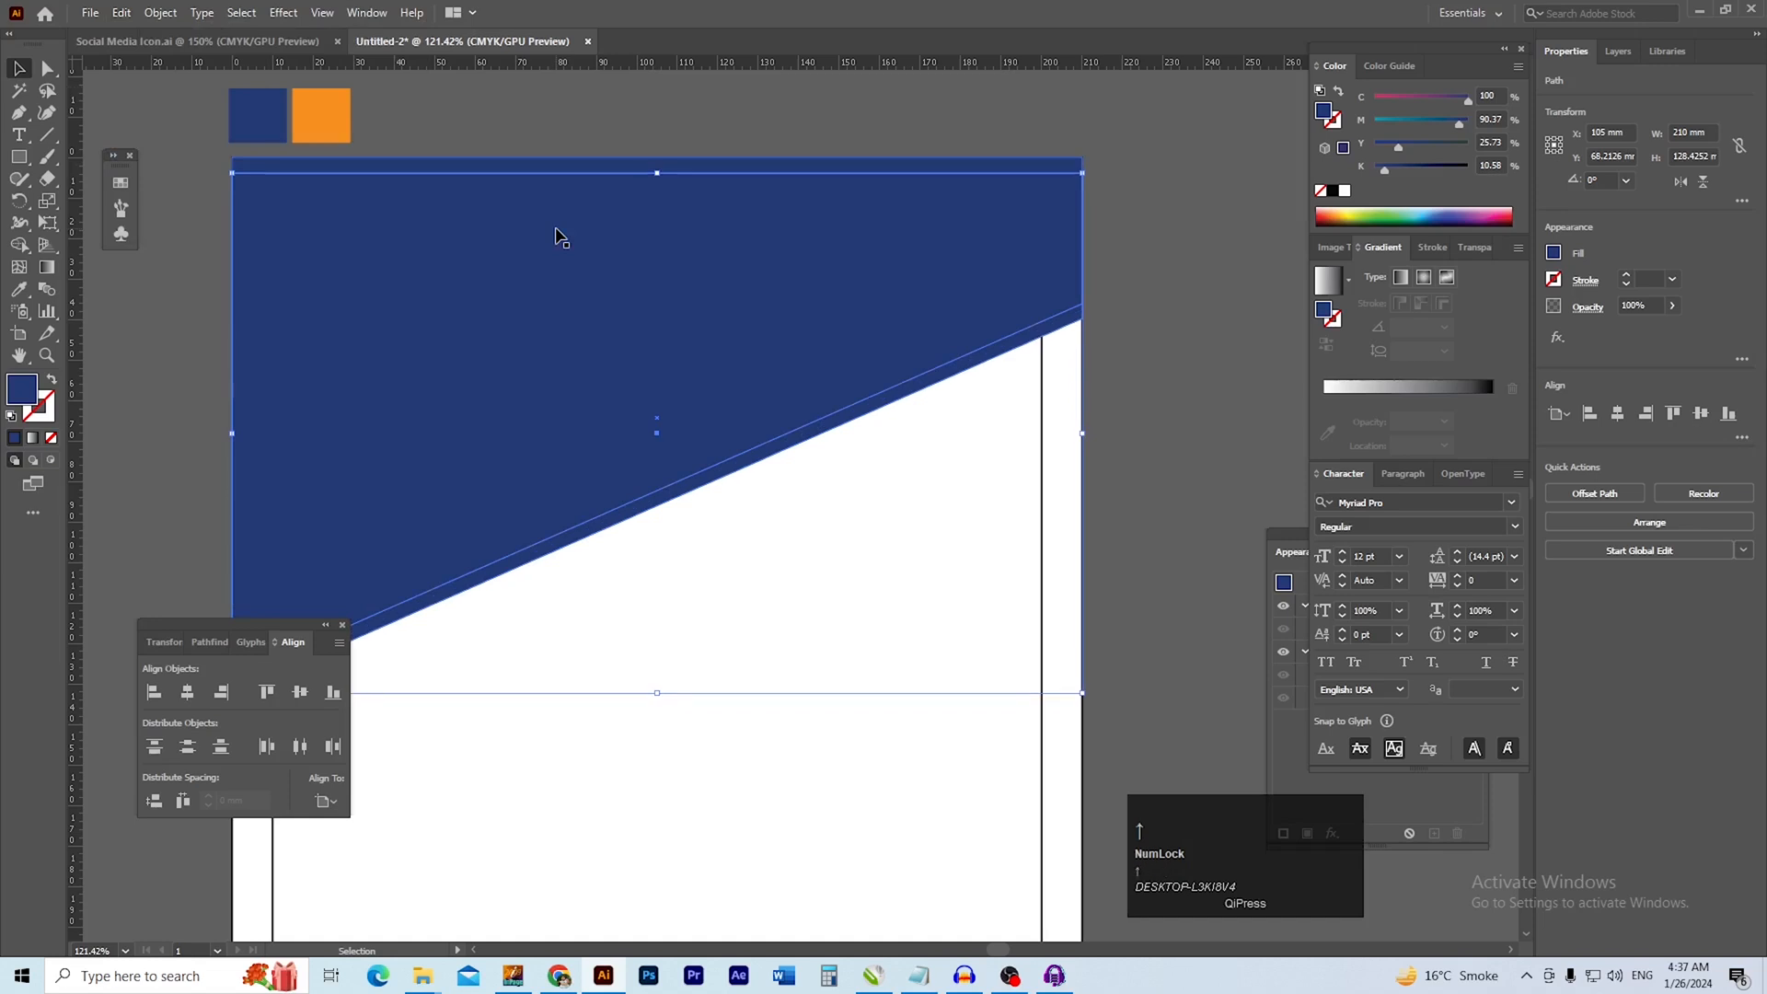
# Recolor the duplicate header shape by sampling the orange sample square with the Eyedropper
pyautogui.press('i')
pyautogui.click(328, 95)
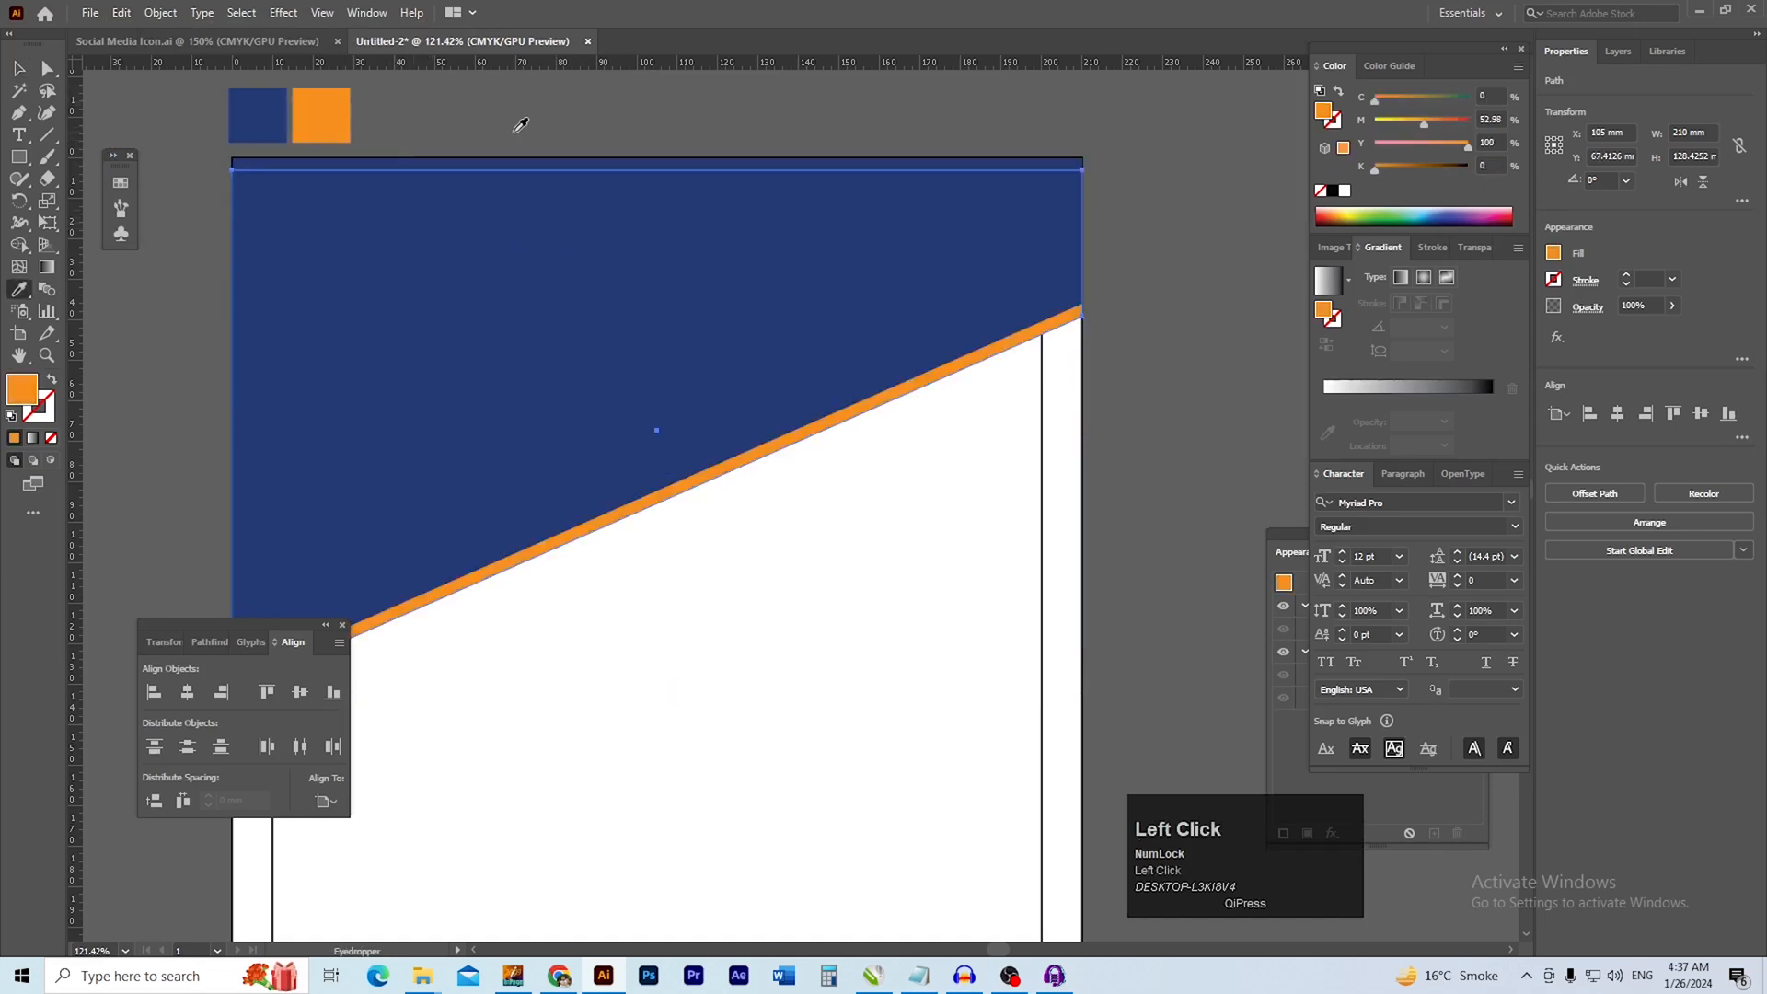
pyautogui.press('v')
pyautogui.click(561, 124)
# Move the blue header shape and its orange duplicate straight down together by about 17 mm
pyautogui.press('space')
pyautogui.moveTo(716, 554); pyautogui.dragTo(629, 317)
pyautogui.hotkey('ctrl', 'alt', 'space')
pyautogui.press('space')
pyautogui.hotkey('ctrl', 'alt', 'space')
pyautogui.moveTo(771, 416); pyautogui.dragTo(726, 401)
pyautogui.moveTo(708, 315); pyautogui.dragTo(692, 447)
pyautogui.hotkey('ctrl', 'space')
pyautogui.keyDown('ctrl'); pyautogui.click(718, 391); pyautogui.keyUp('ctrl')
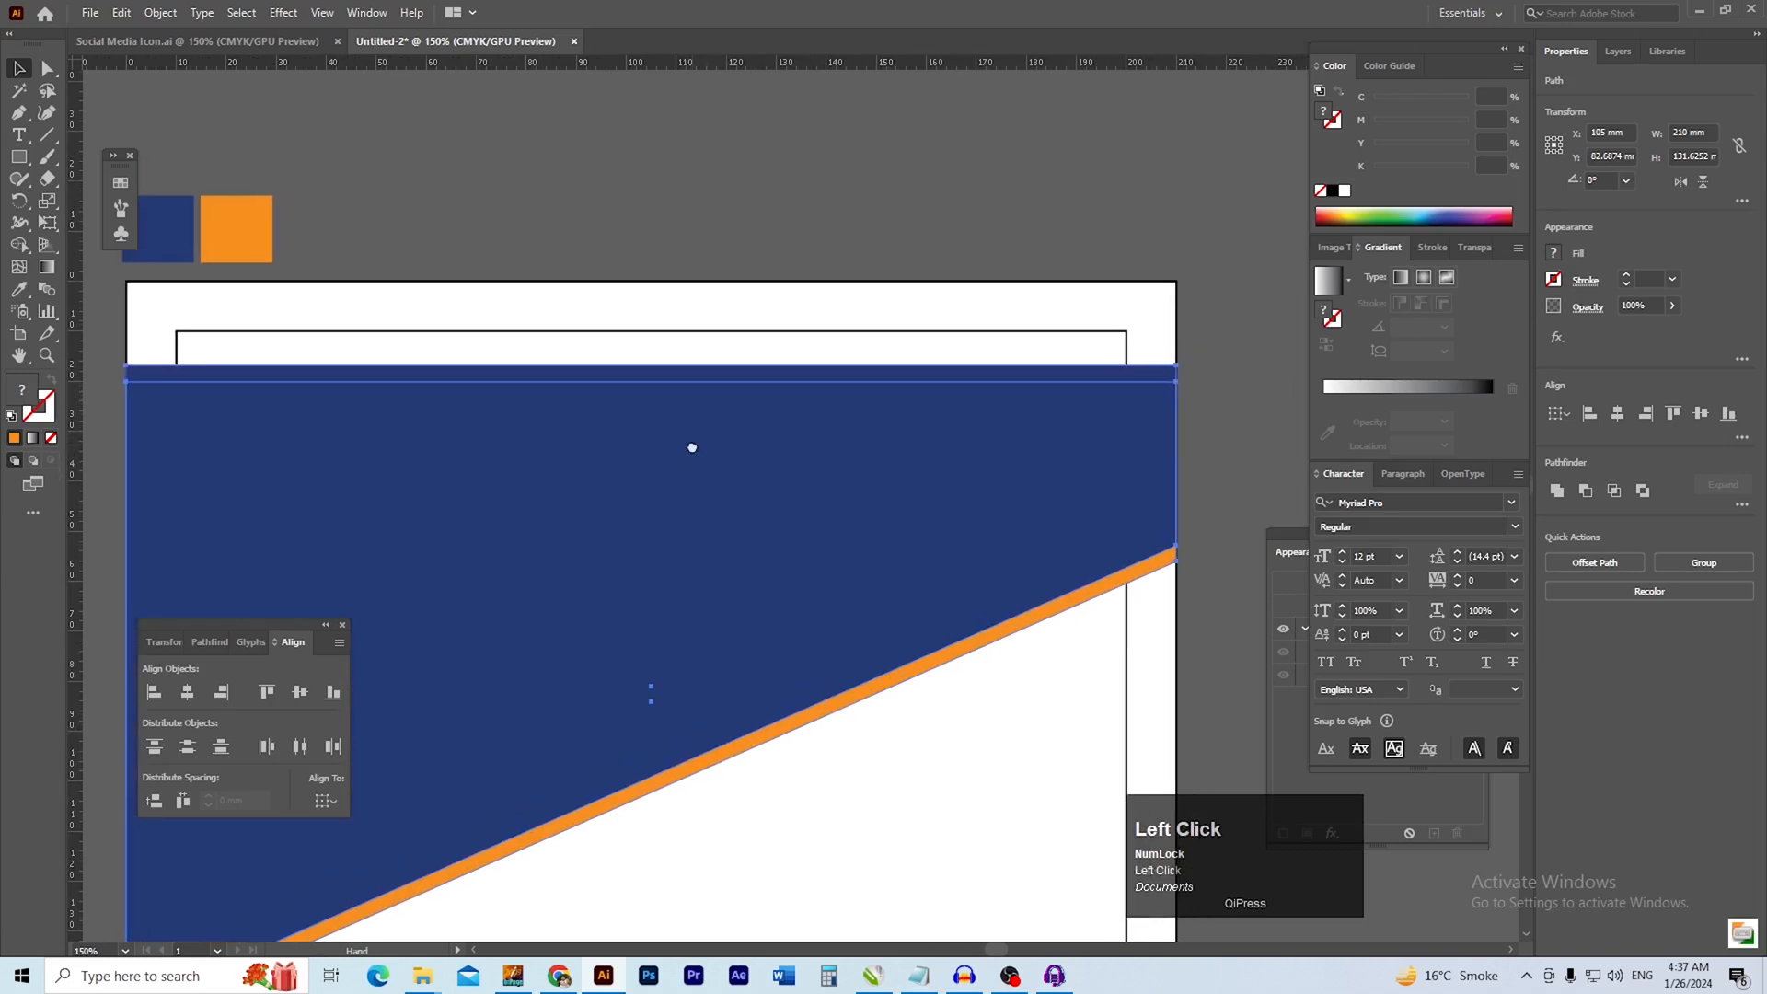
pyautogui.click(718, 355)
pyautogui.moveTo(799, 450); pyautogui.dragTo(669, 203)
pyautogui.keyDown('ctrl'); pyautogui.keyDown('alt'); pyautogui.click(706, 422); pyautogui.keyUp('alt'); pyautogui.keyUp('ctrl')
pyautogui.keyDown('ctrl'); pyautogui.click(731, 450); pyautogui.keyUp('ctrl')
pyautogui.click(769, 402)
pyautogui.hotkey('ctrl', 'z')
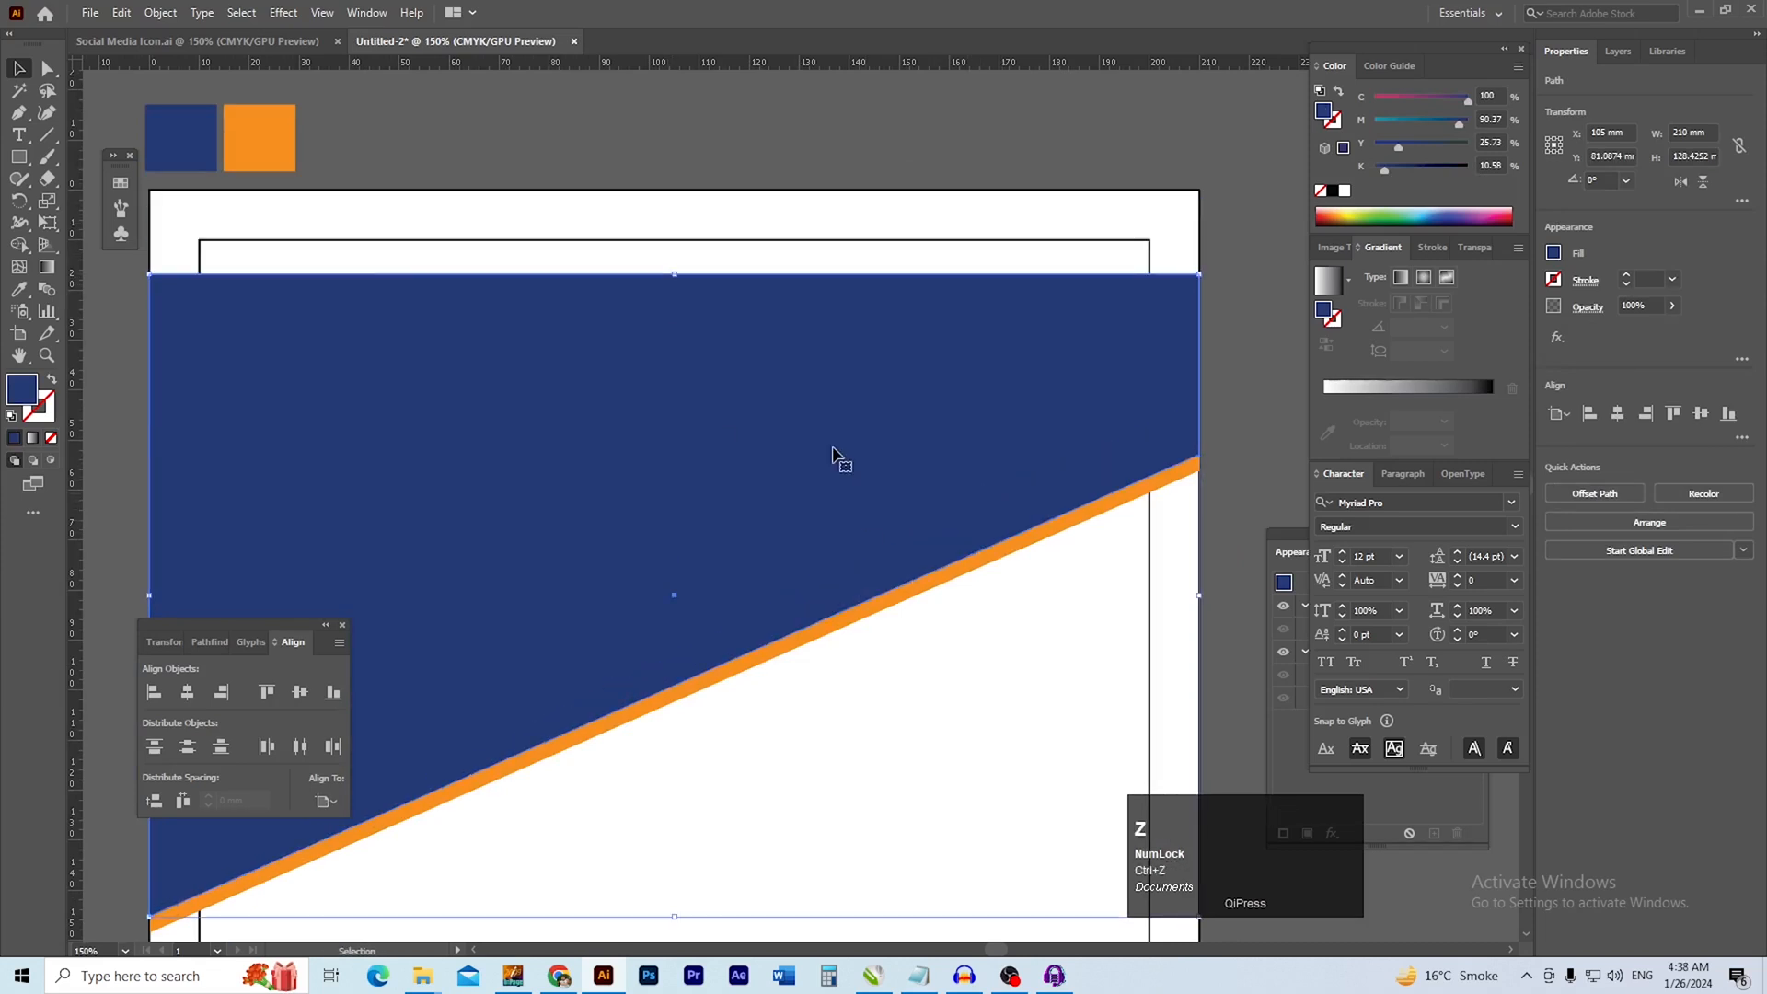
# Raise the blue header shape's two upper anchor points together to the page's upper edge
pyautogui.click(47, 70)
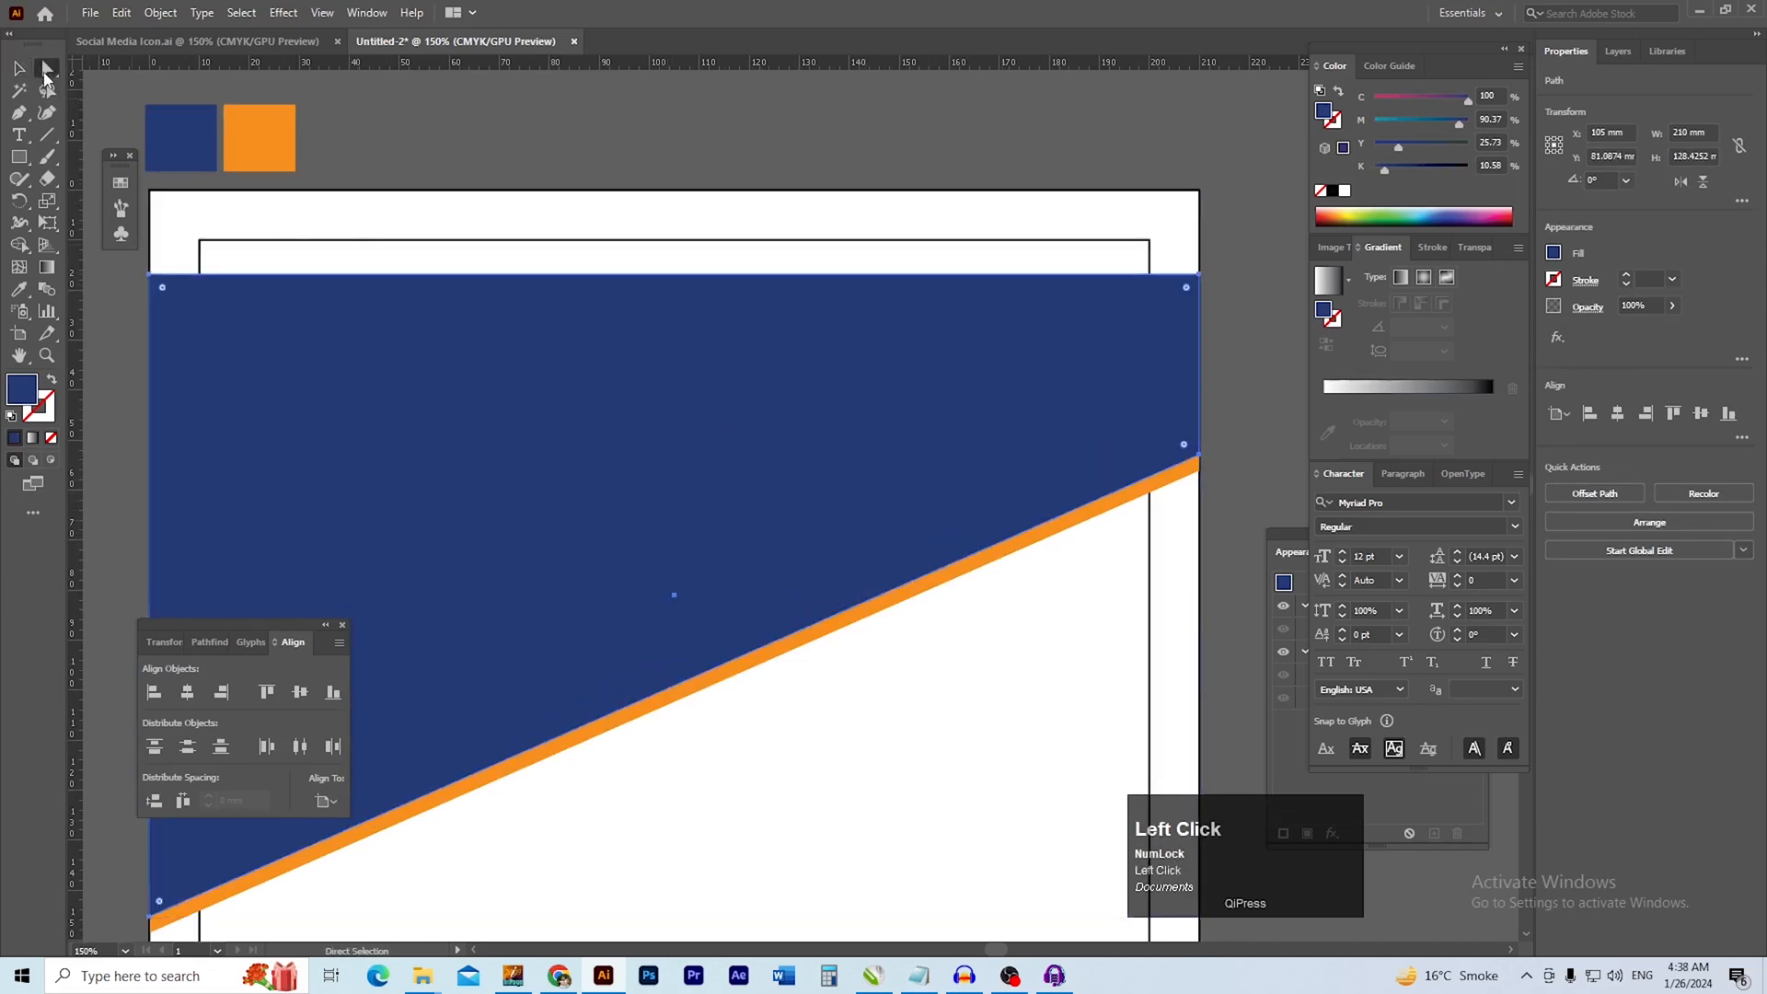
pyautogui.click(153, 281)
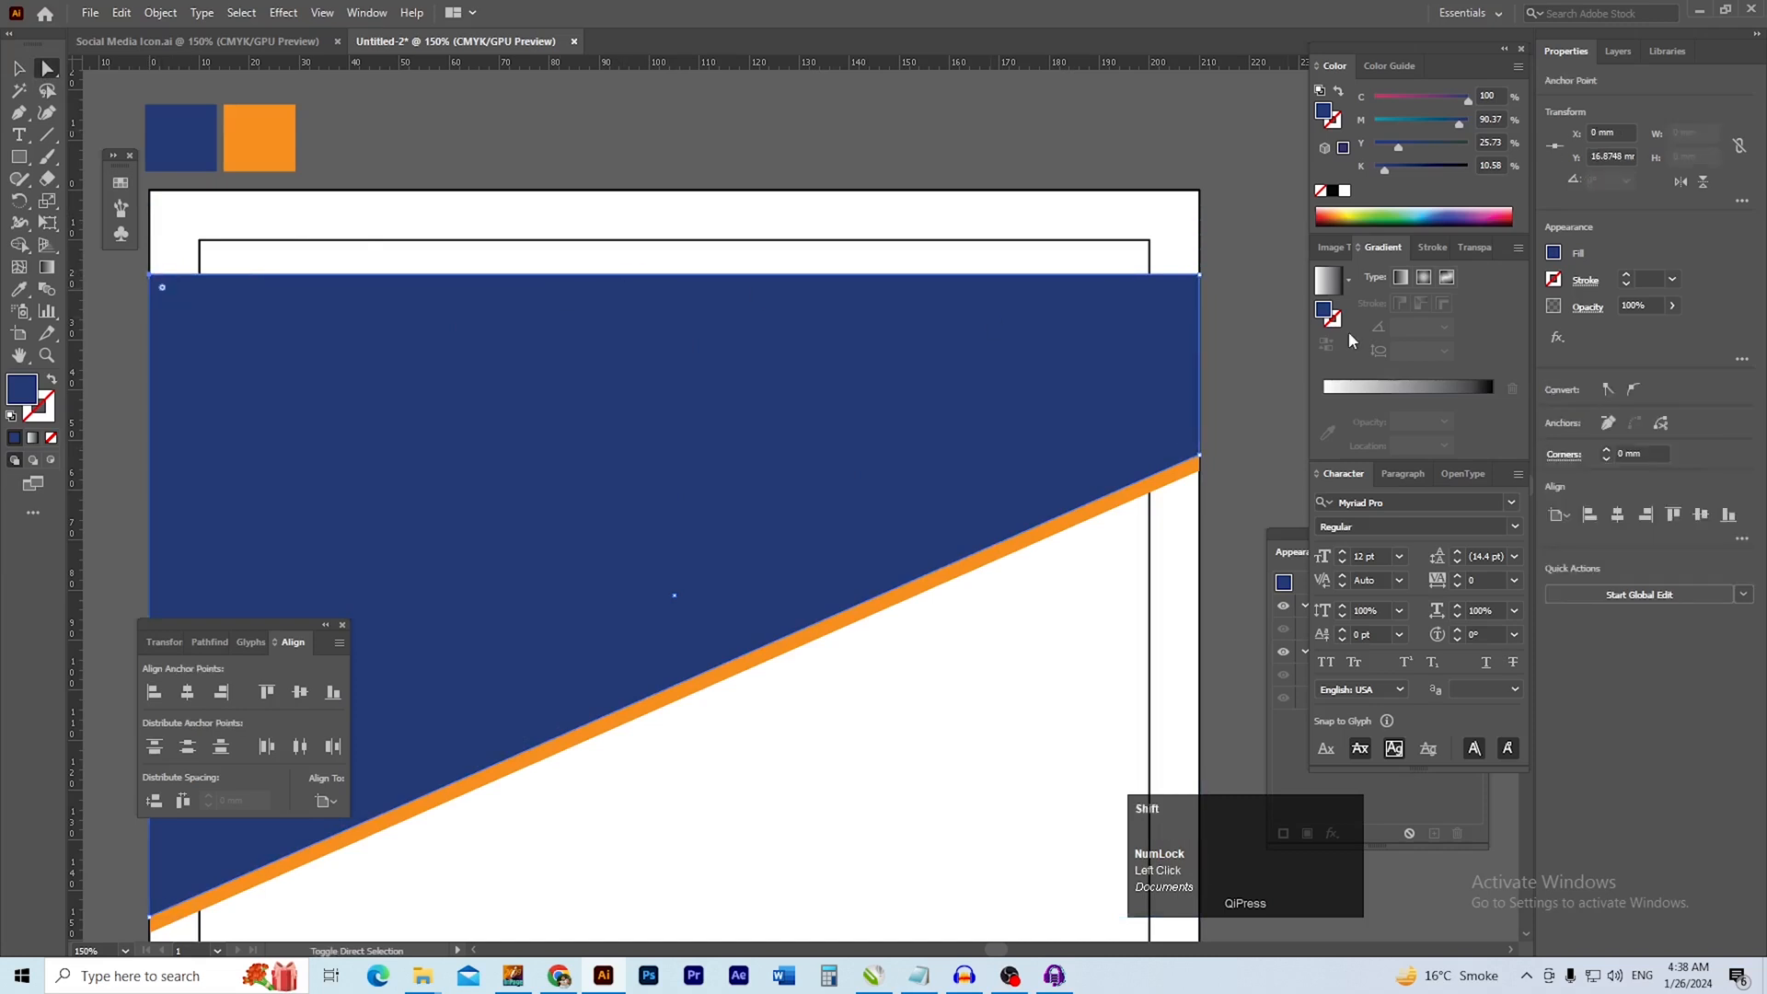
pyautogui.keyDown('shift'); pyautogui.click(1200, 276); pyautogui.keyUp('shift')
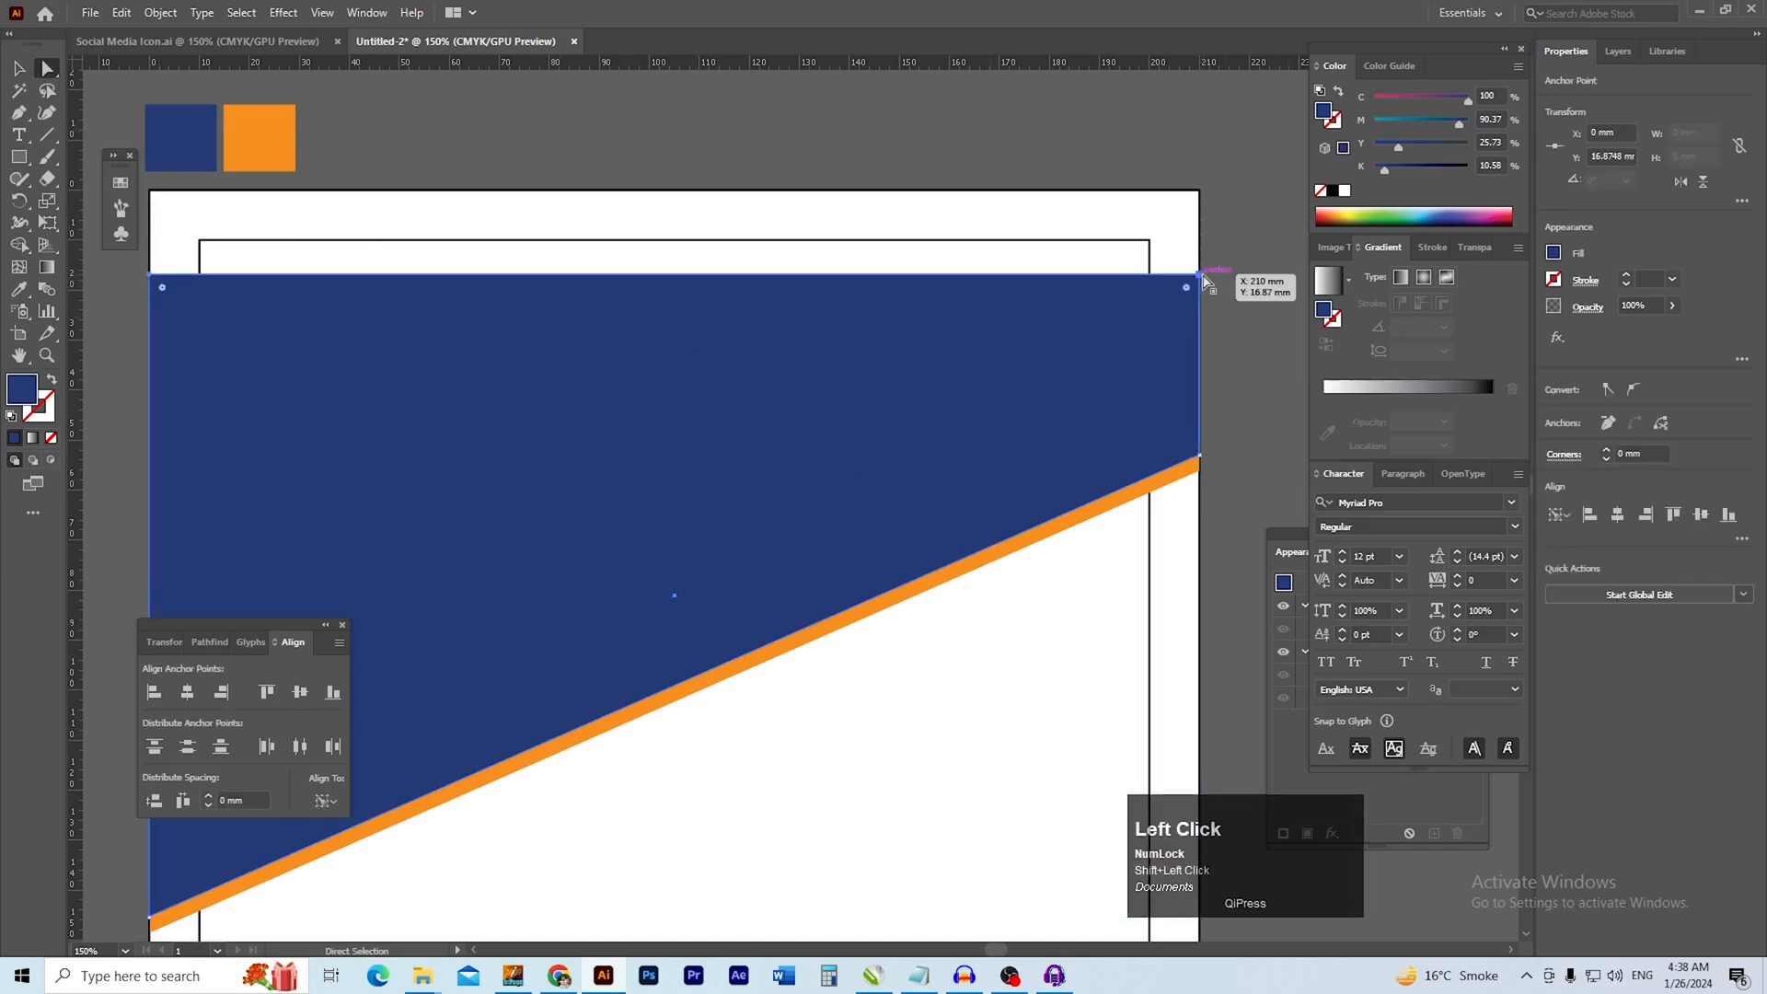
pyautogui.moveTo(1200, 276); pyautogui.dragTo(1208, 195)
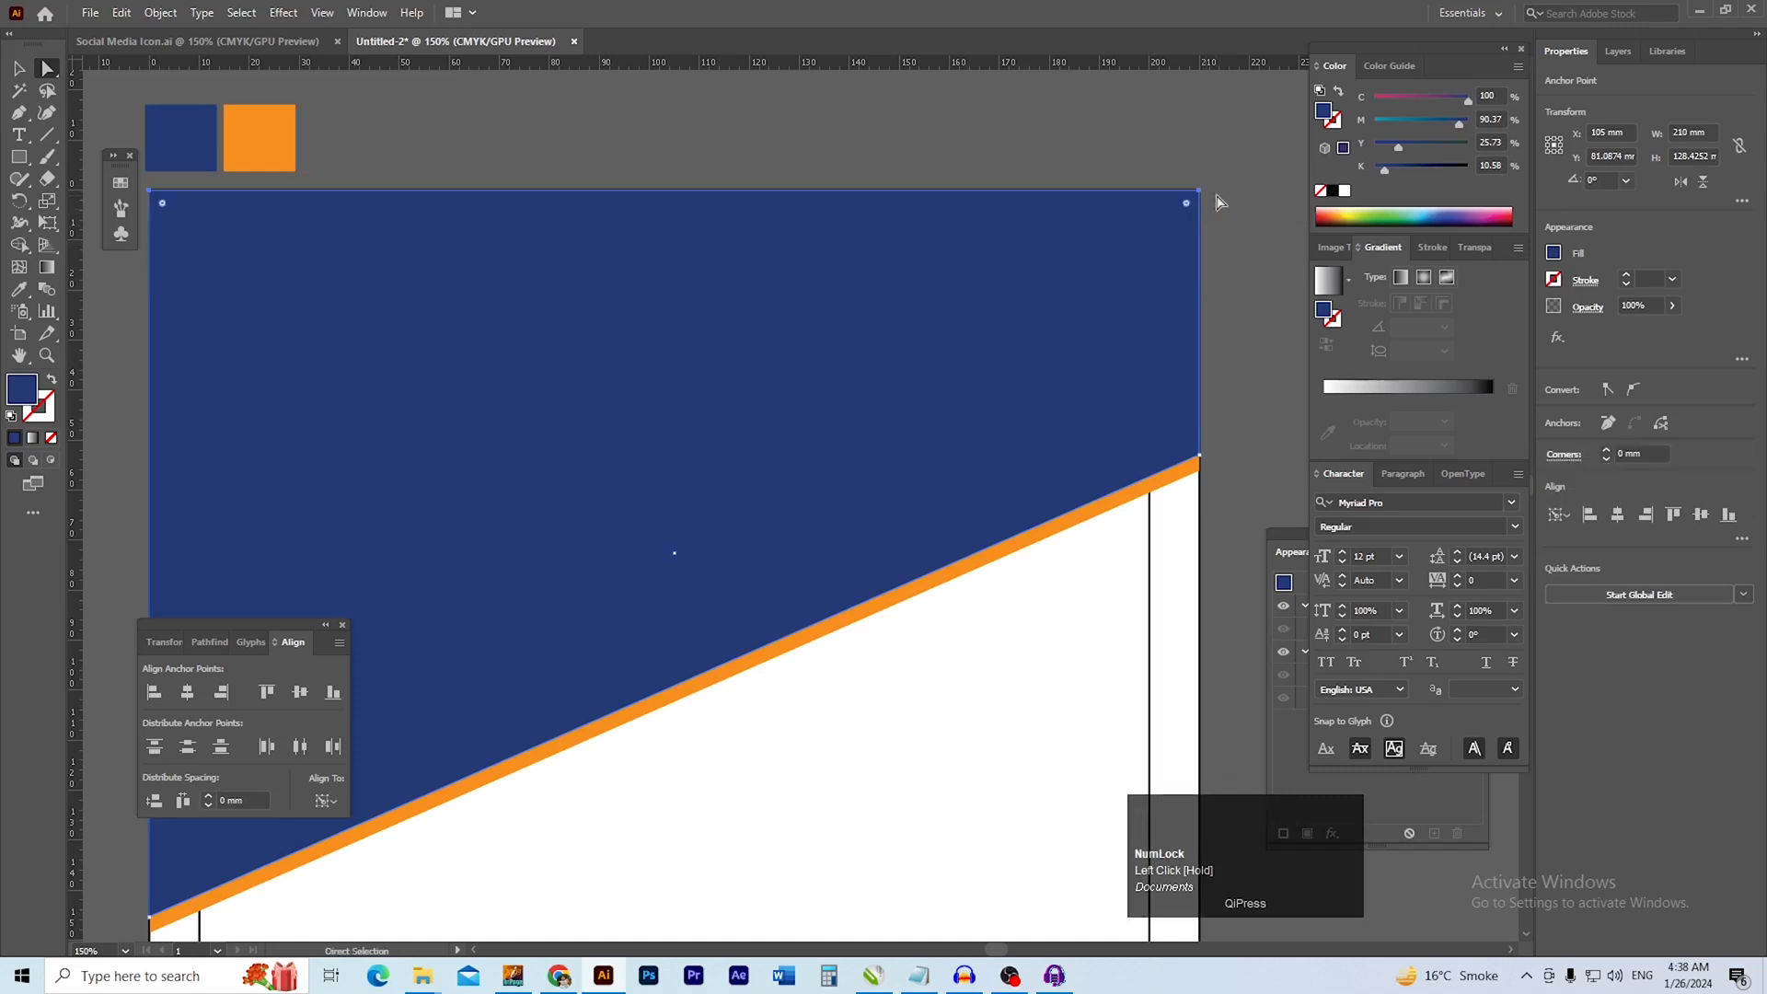
pyautogui.press('b')
pyautogui.click(1017, 169)
pyautogui.moveTo(1155, 437)
pyautogui.mouseDown()
pyautogui.moveTo(978, 395)
pyautogui.moveTo(946, 340)
pyautogui.mouseUp()
pyautogui.moveTo(1066, 463); pyautogui.dragTo(975, 364)
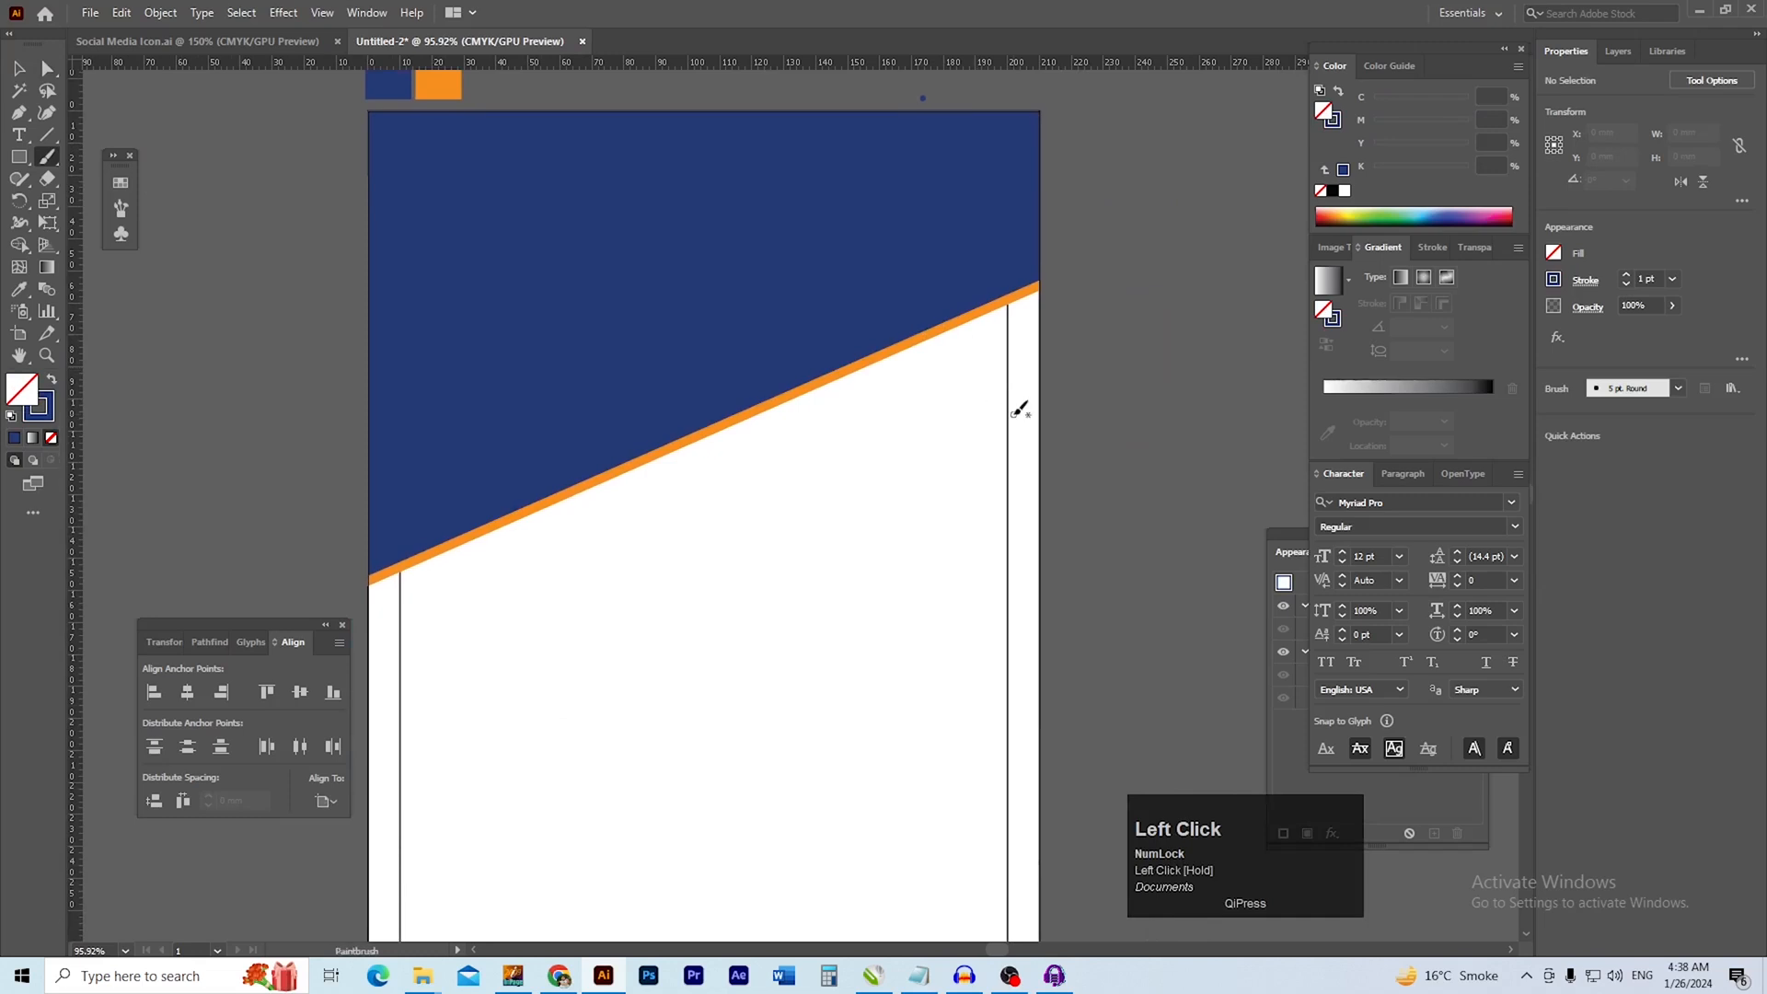
pyautogui.moveTo(906, 470); pyautogui.dragTo(880, 360)
pyautogui.keyDown('ctrl'); pyautogui.keyDown('alt'); pyautogui.click(885, 503); pyautogui.keyUp('alt'); pyautogui.keyUp('ctrl')
pyautogui.moveTo(857, 482); pyautogui.dragTo(827, 471)
pyautogui.moveTo(928, 500)
pyautogui.mouseDown()
pyautogui.moveTo(950, 510)
pyautogui.moveTo(840, 469)
pyautogui.mouseUp()
pyautogui.keyDown('ctrl'); pyautogui.click(895, 500); pyautogui.keyUp('ctrl')
pyautogui.moveTo(881, 332); pyautogui.dragTo(881, 415)
pyautogui.press('v')
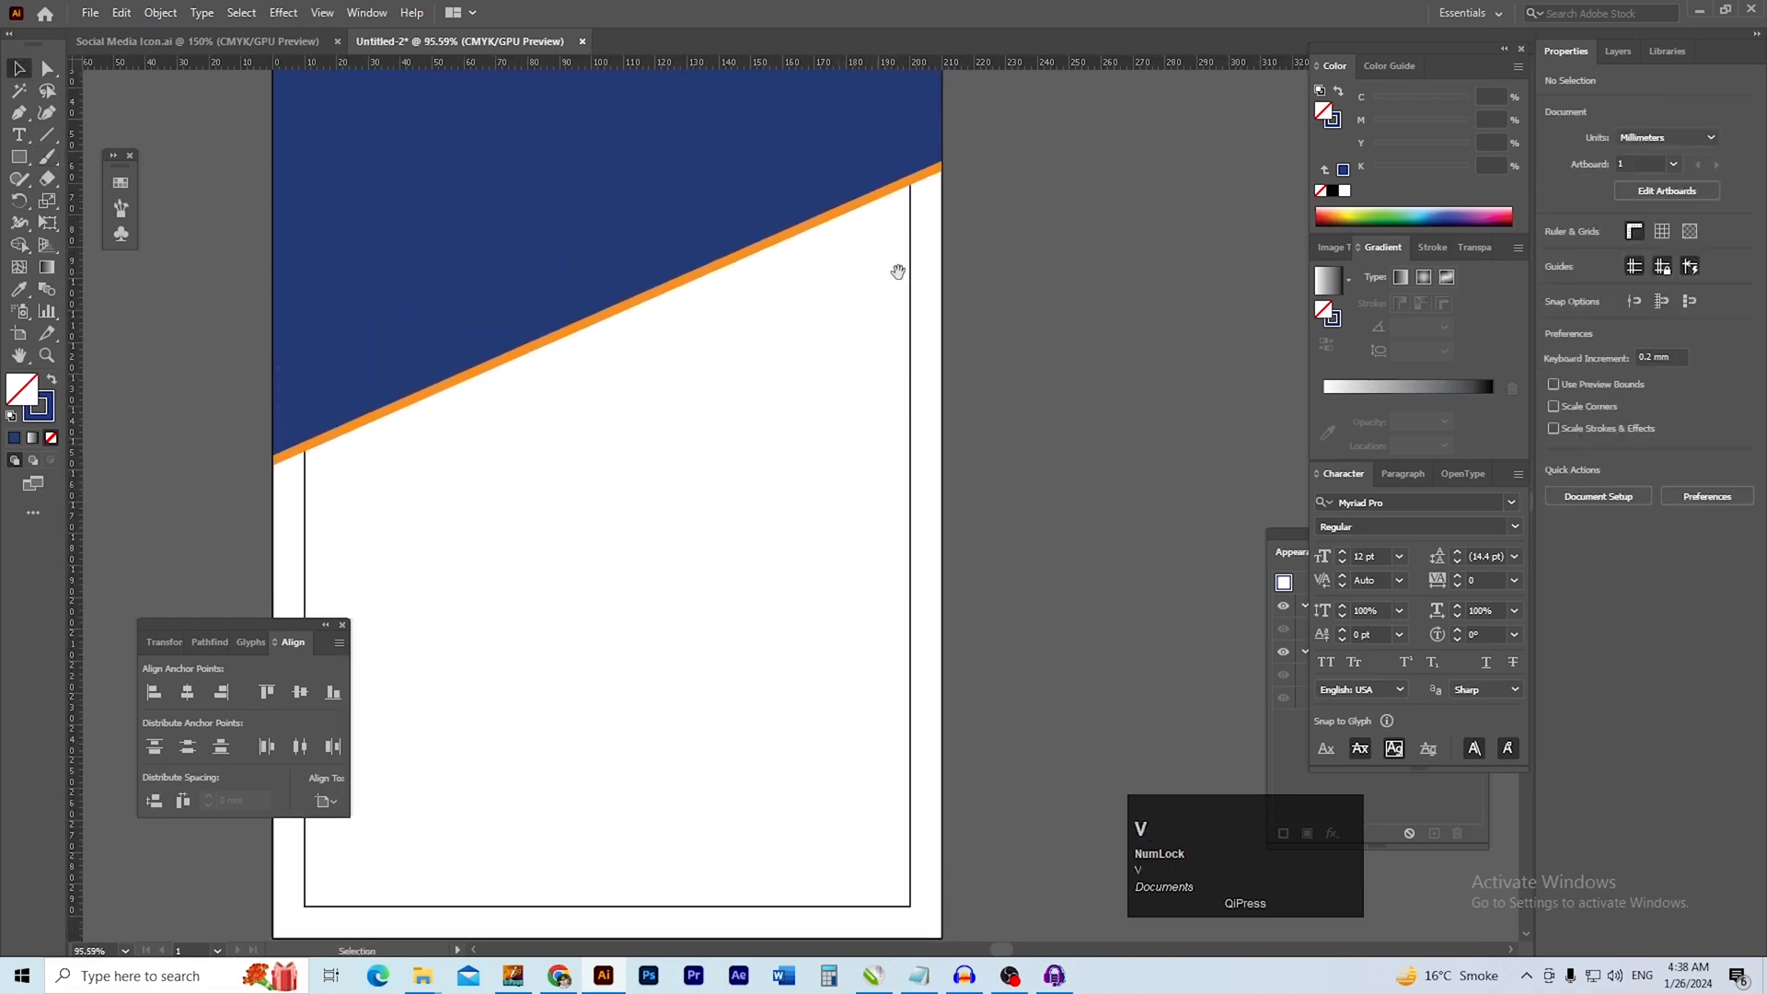
# Send the blue header shape and its orange duplicate behind all other objects
pyautogui.moveTo(899, 272); pyautogui.dragTo(867, 365)
pyautogui.keyDown('ctrl'); pyautogui.click(842, 286); pyautogui.keyUp('ctrl')
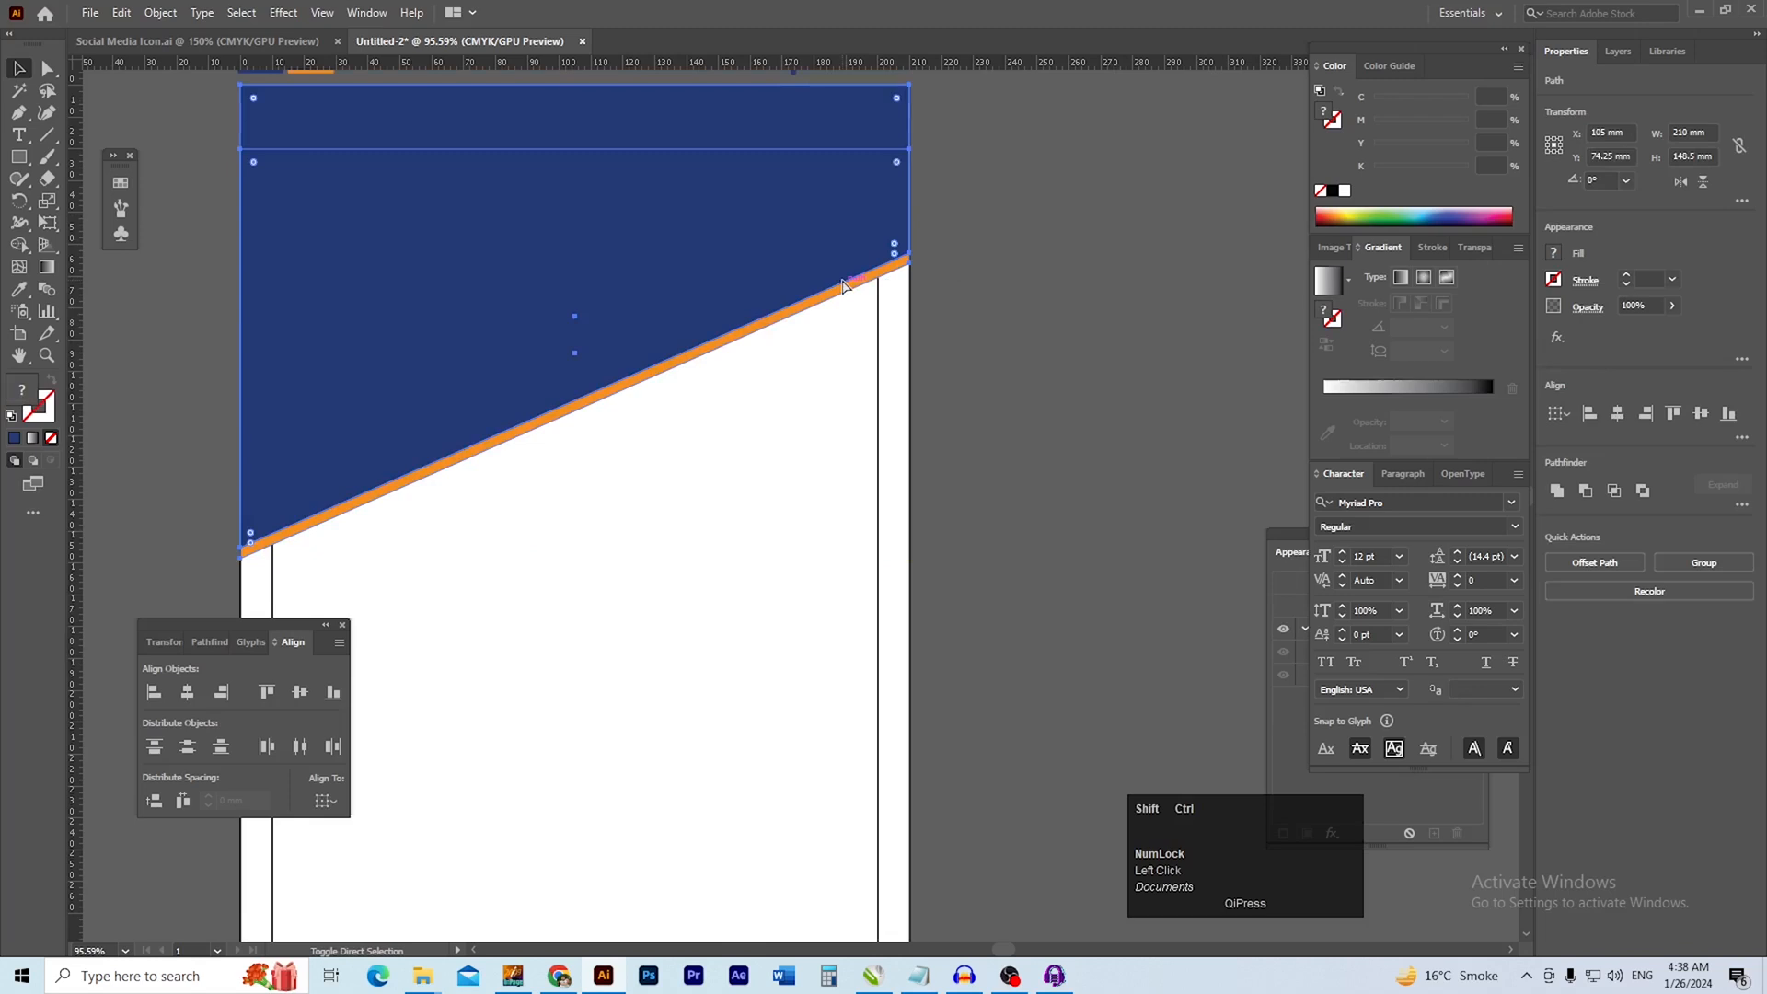
pyautogui.press('/')
pyautogui.click(847, 528)
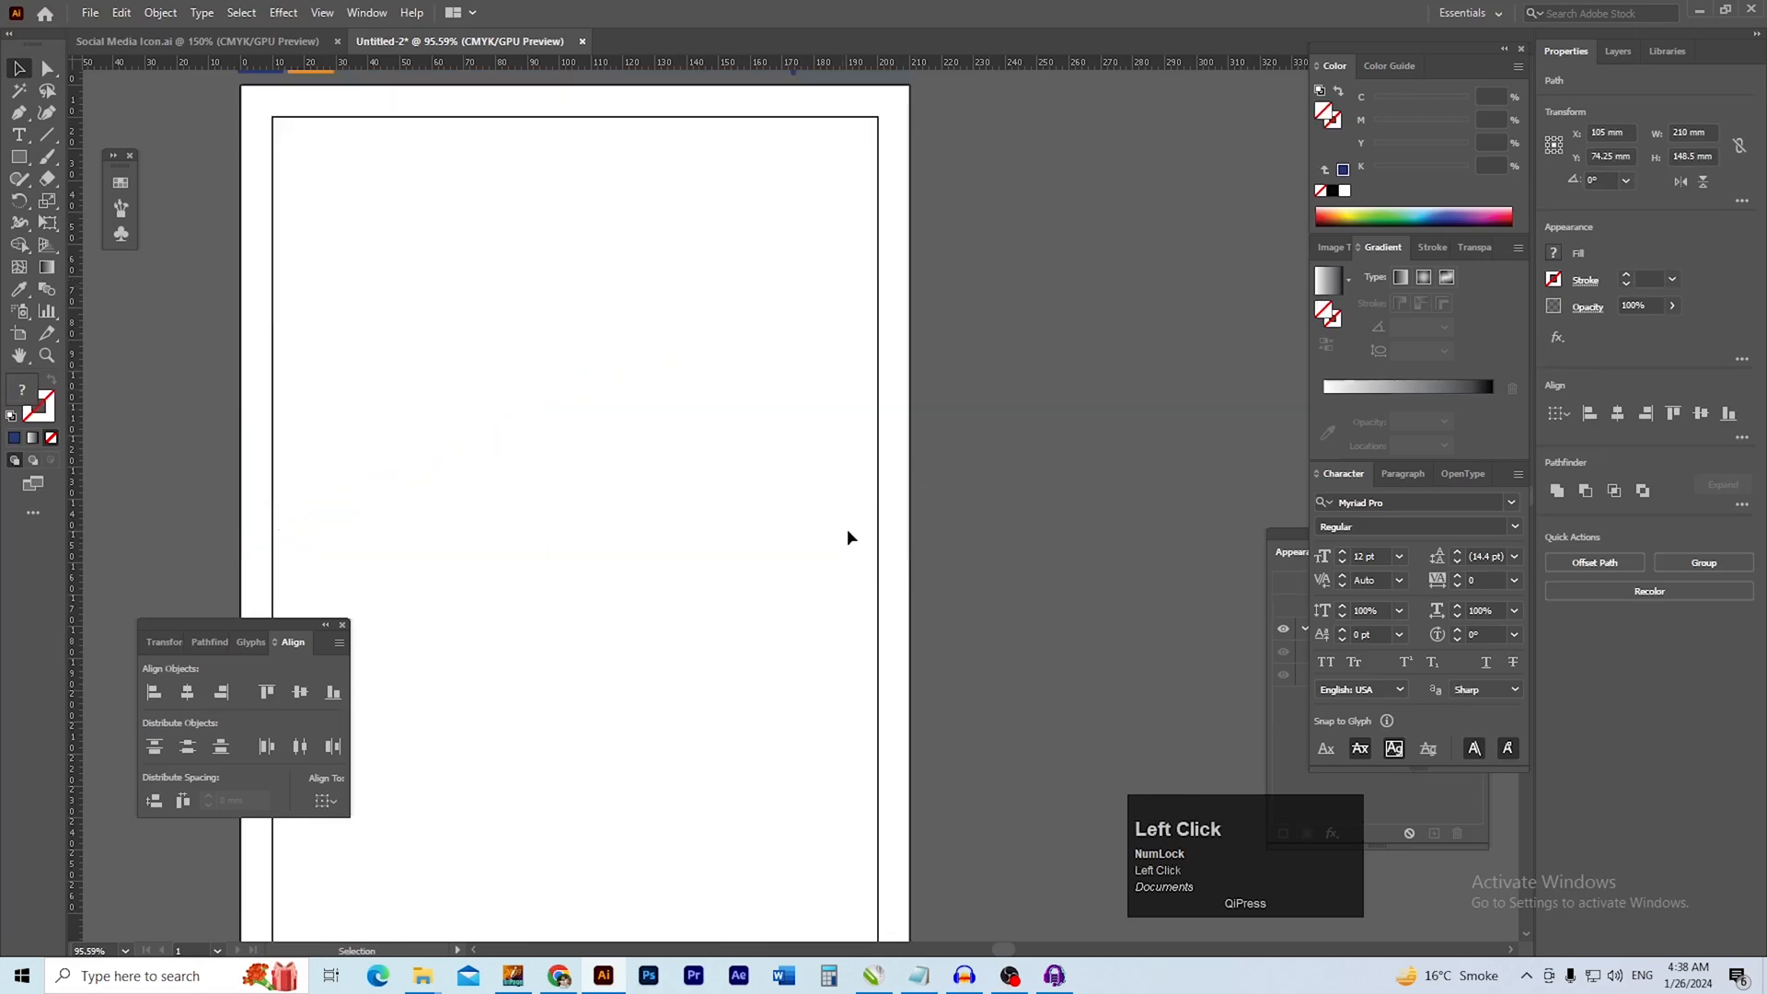
# Try to unlock the page and margin rectangles and clear their white fill
pyautogui.click(122, 12)
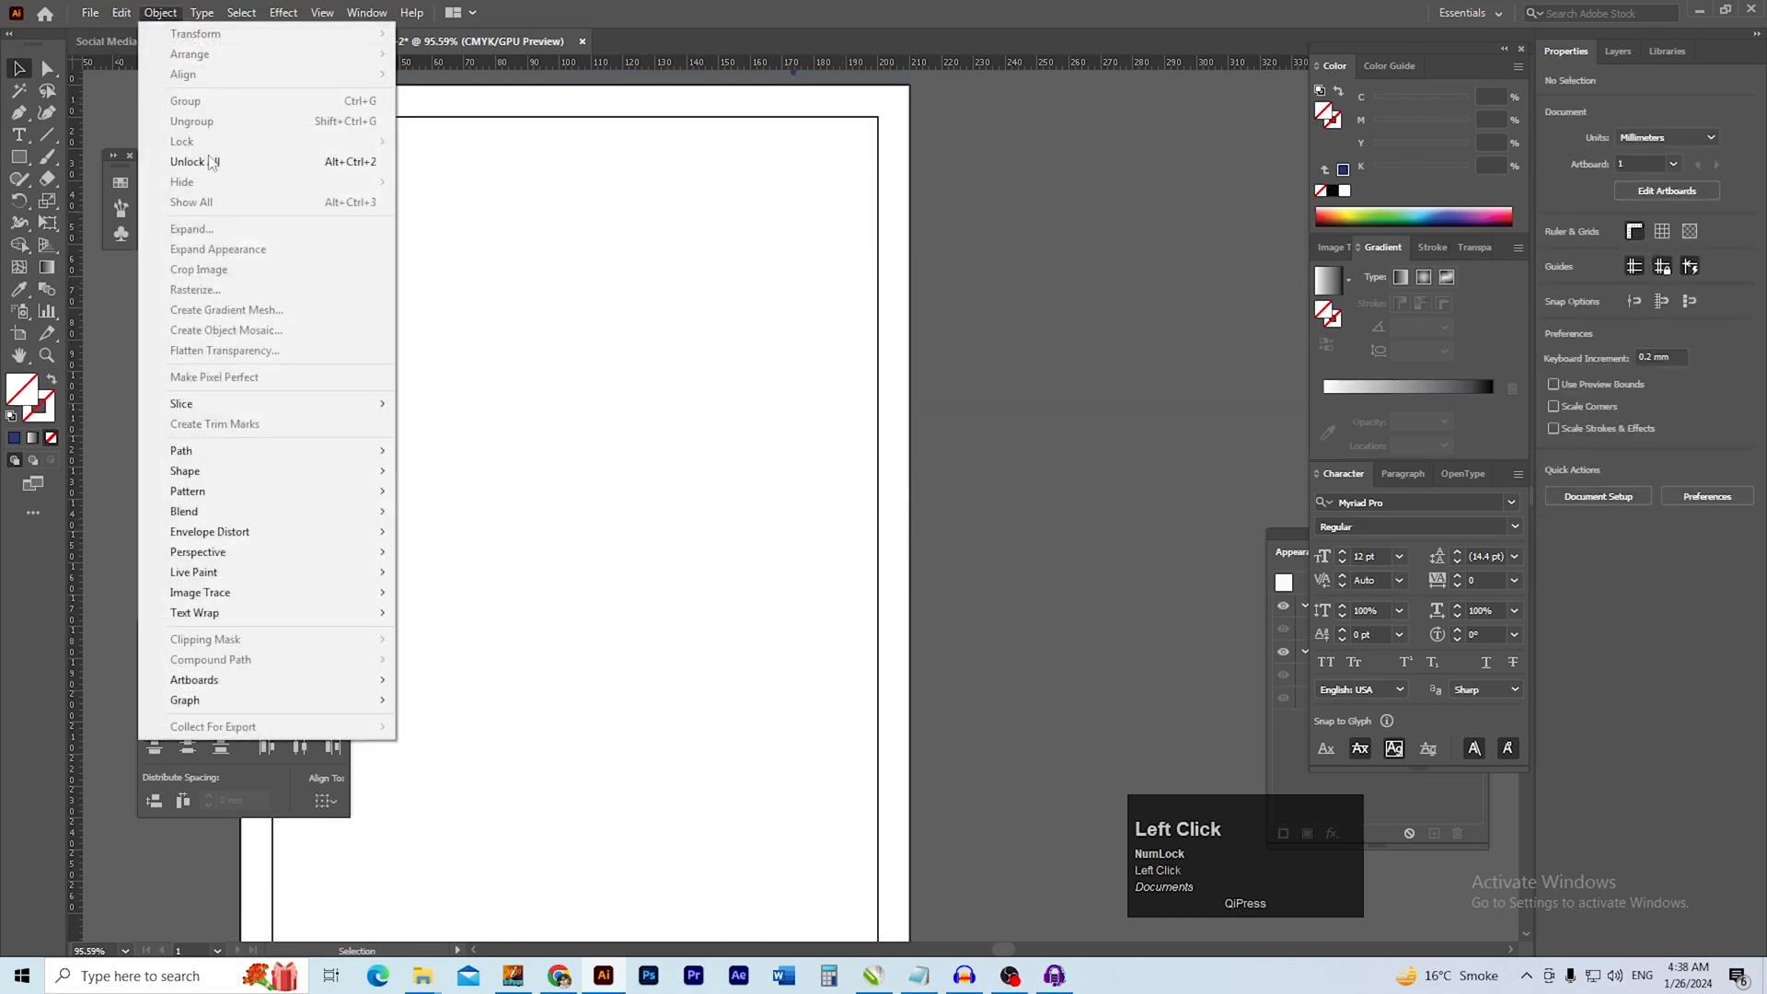
pyautogui.moveTo(161, 12)
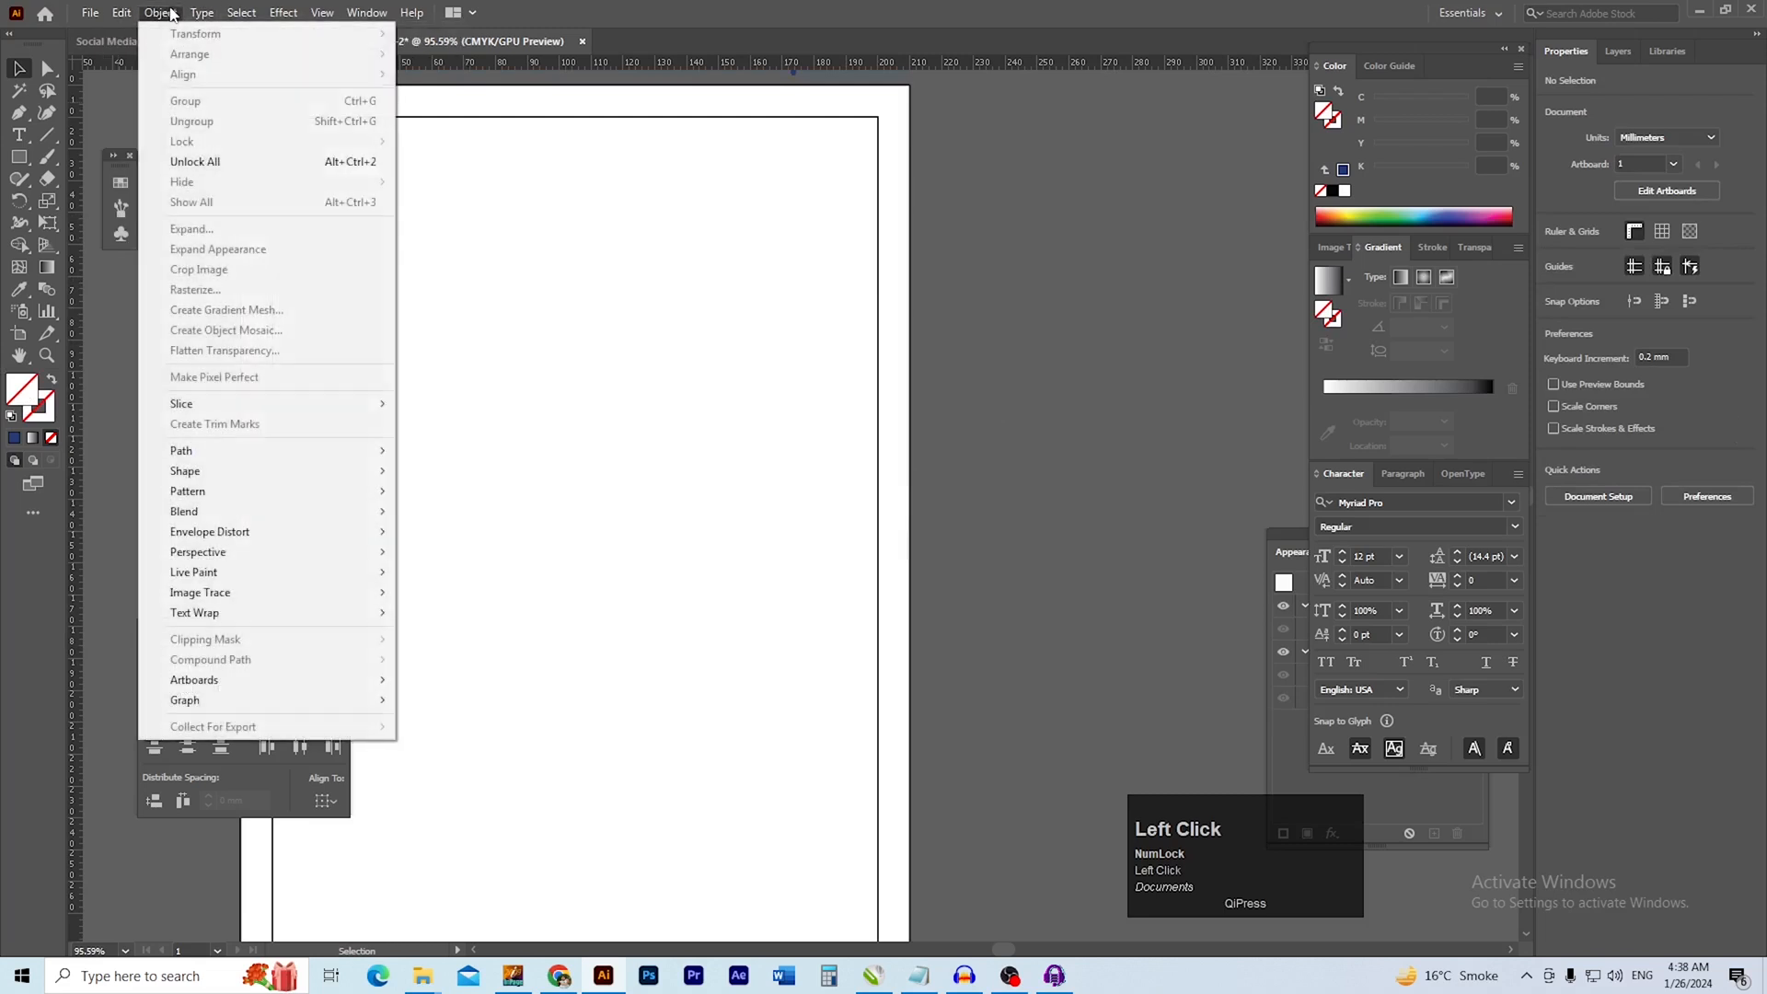
pyautogui.click(195, 161)
pyautogui.hotkey('ctrl', 'shift', 'a')
pyautogui.moveTo(259, 404); pyautogui.dragTo(312, 386)
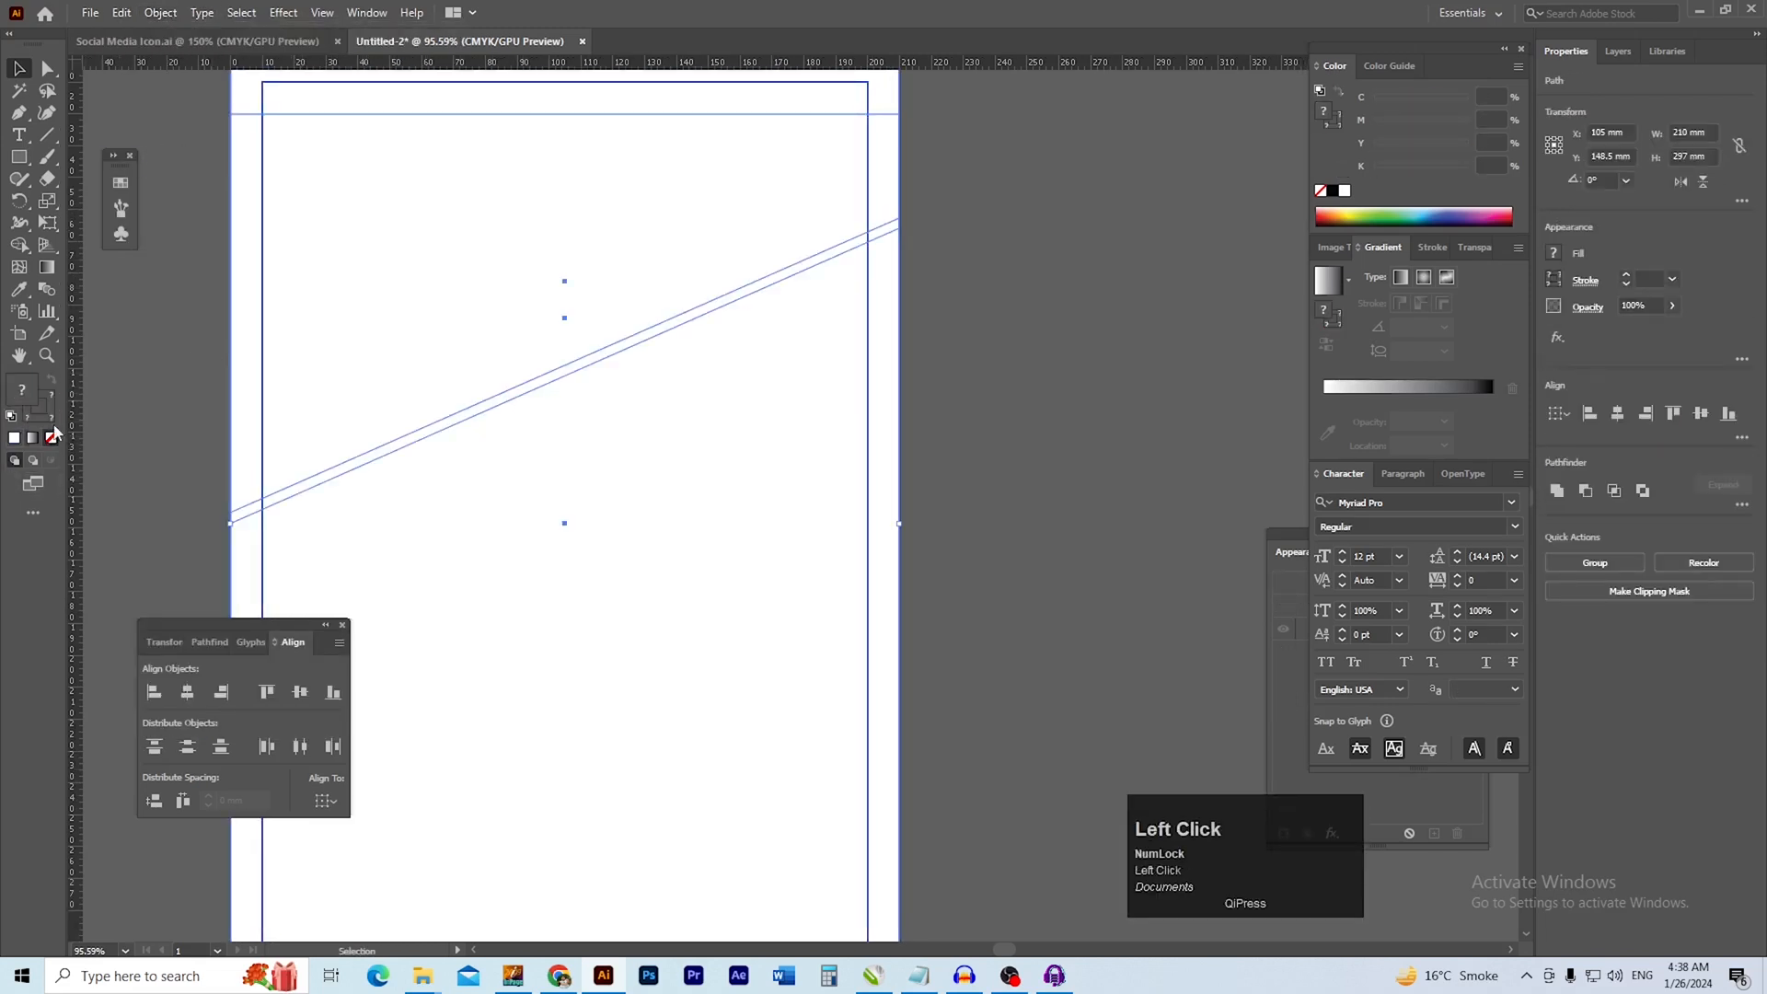
pyautogui.click(172, 453)
pyautogui.click(232, 531)
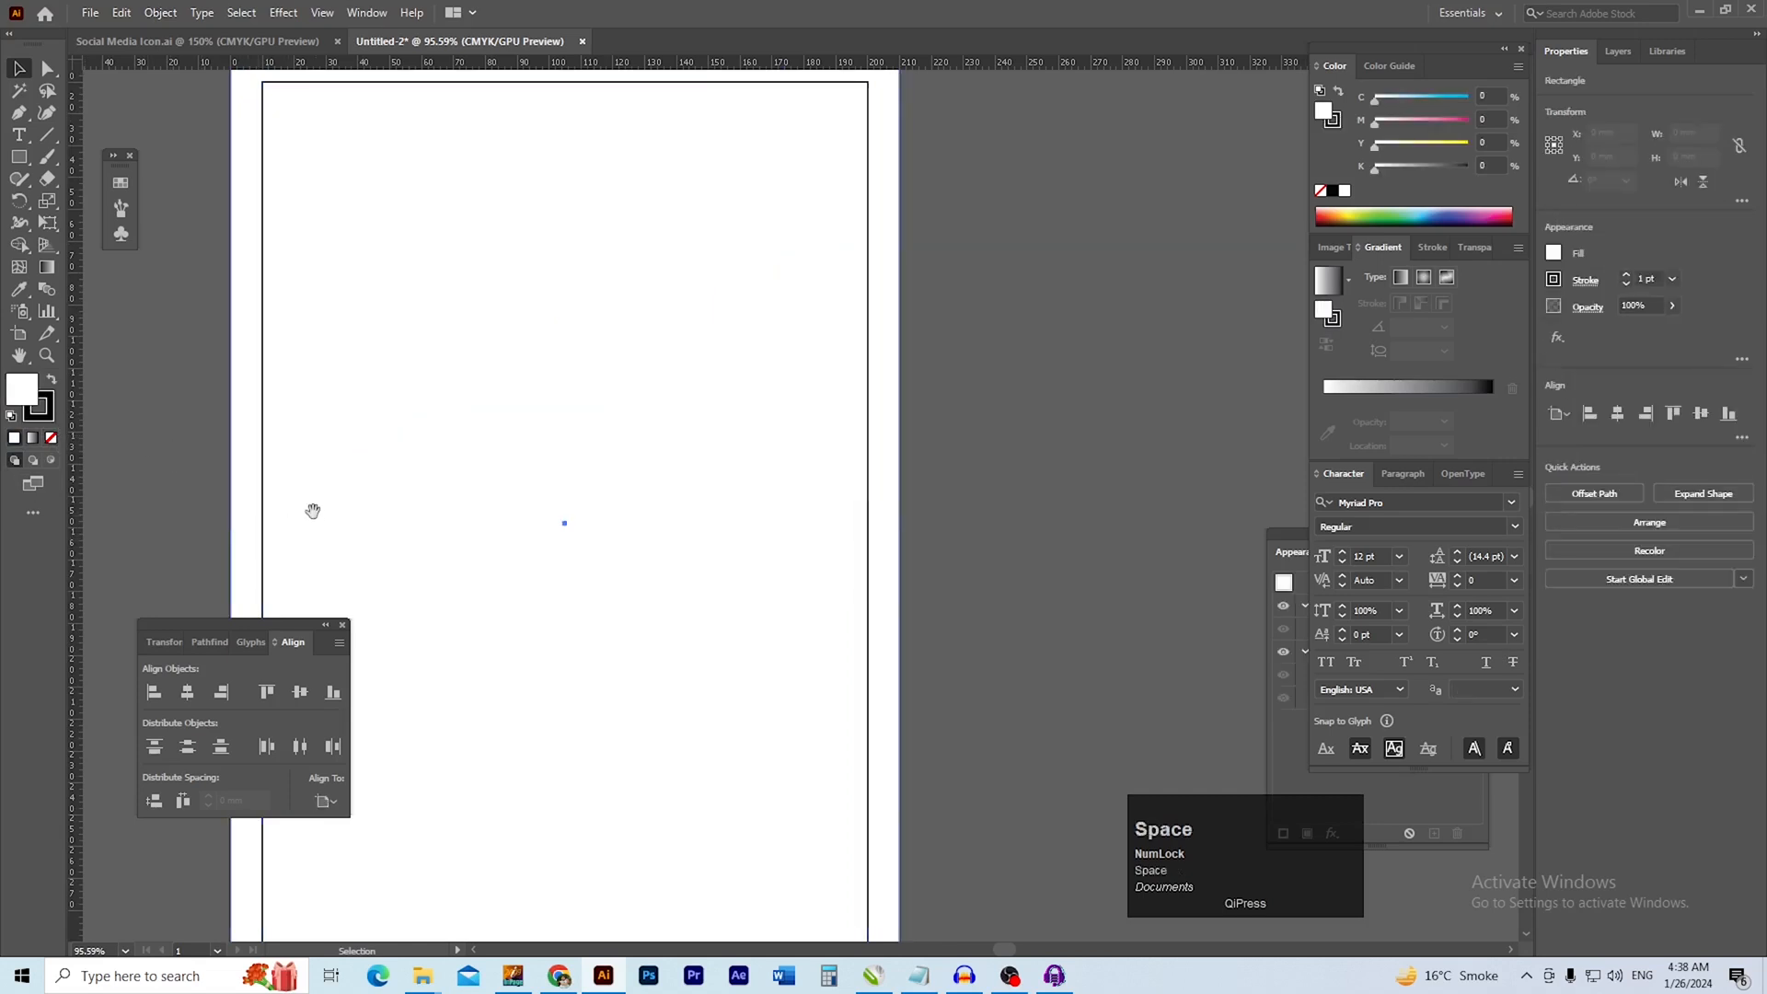
pyautogui.moveTo(316, 516); pyautogui.dragTo(283, 473)
pyautogui.click(993, 631)
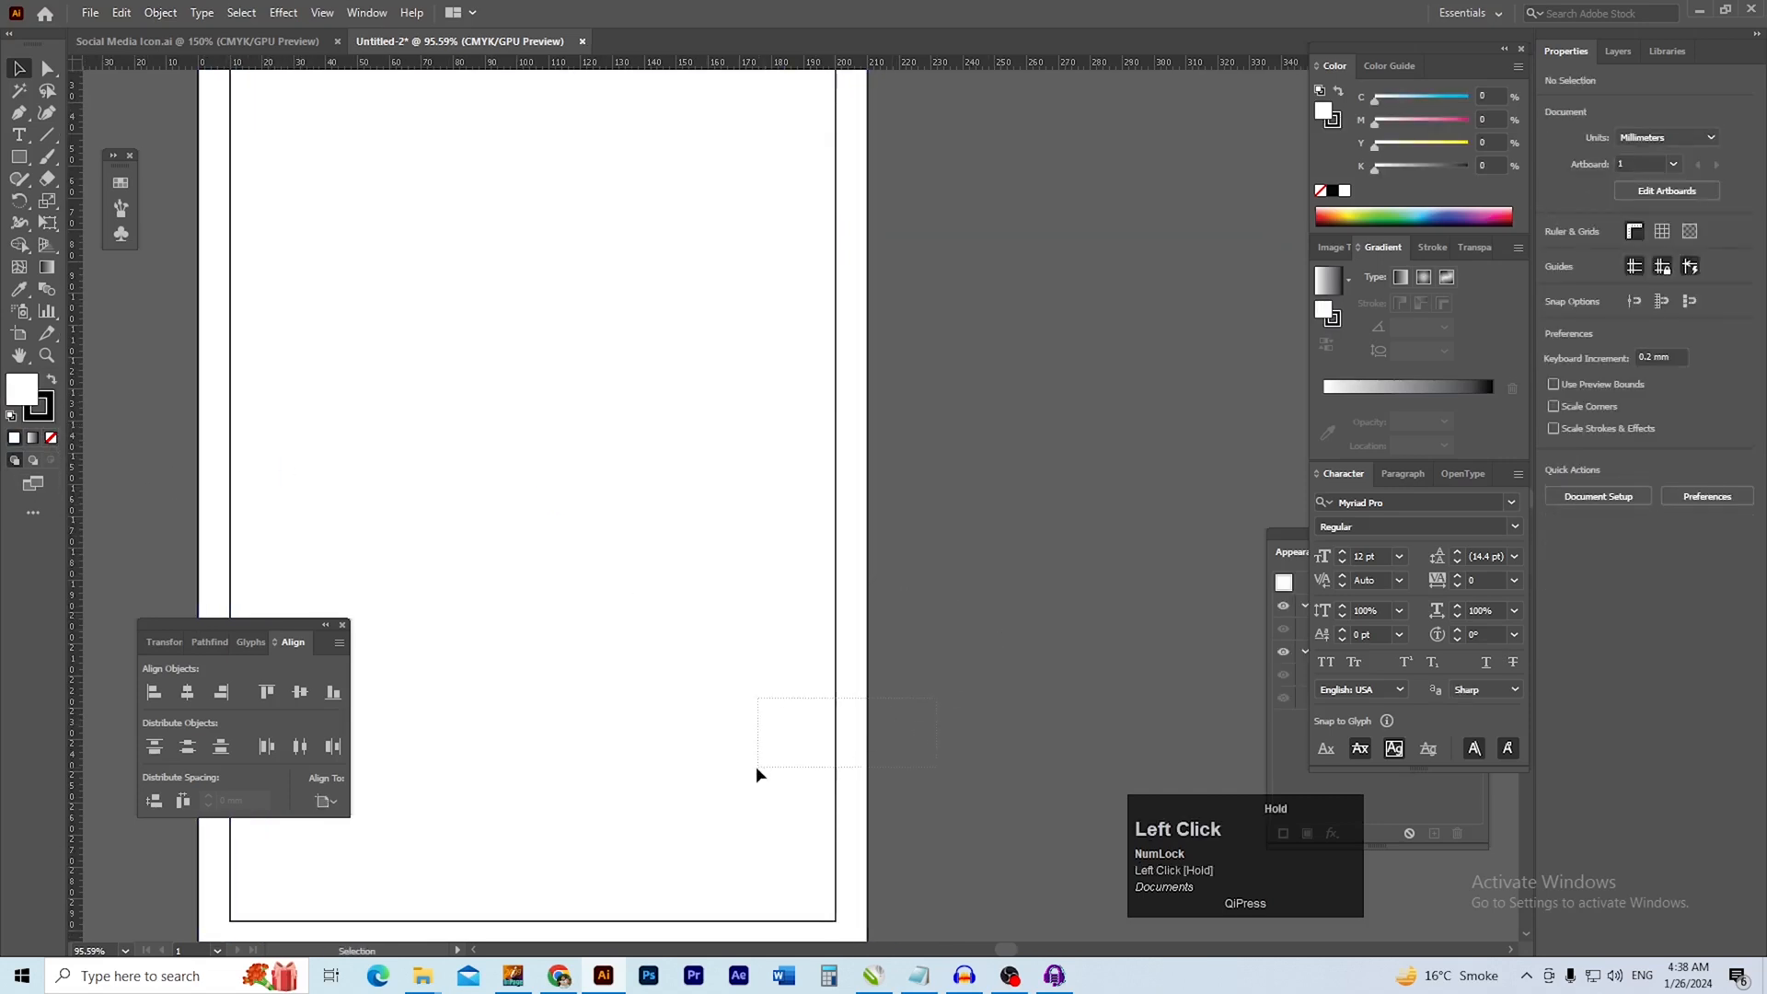
pyautogui.click(1322, 191)
pyautogui.moveTo(1137, 271); pyautogui.dragTo(1153, 348)
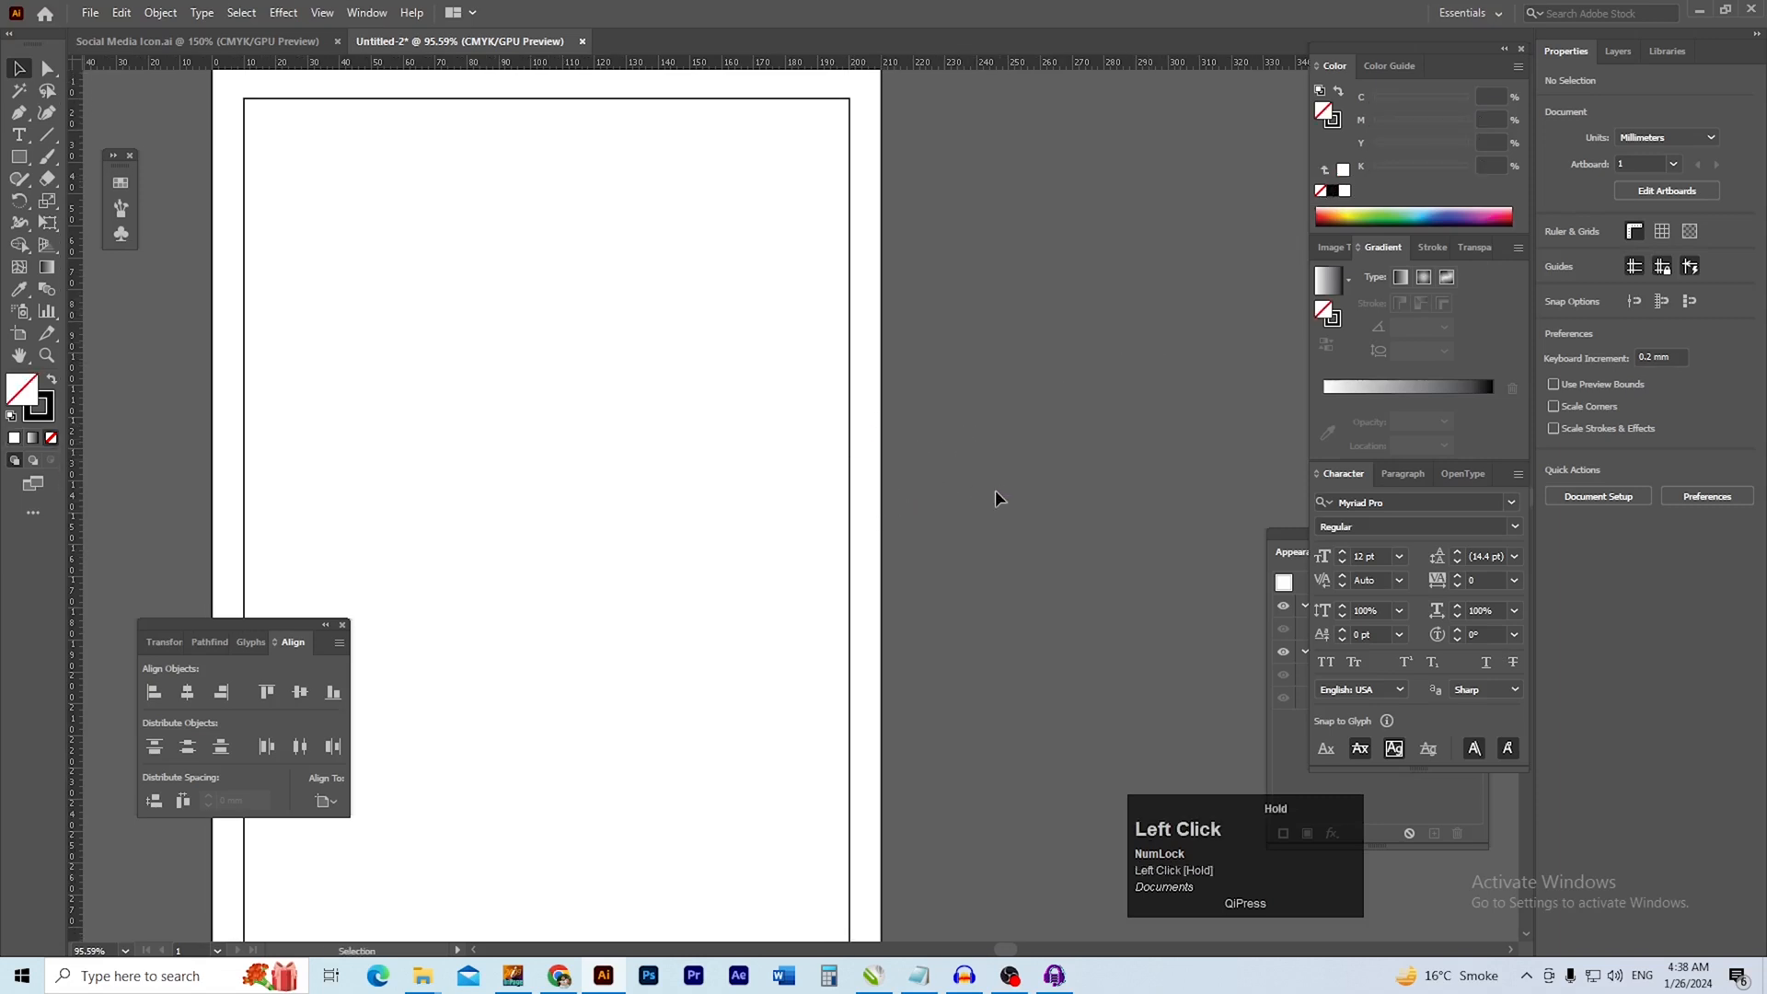
# Unlock all objects and set the fill of the page and margin rectangles to none
pyautogui.click(160, 12)
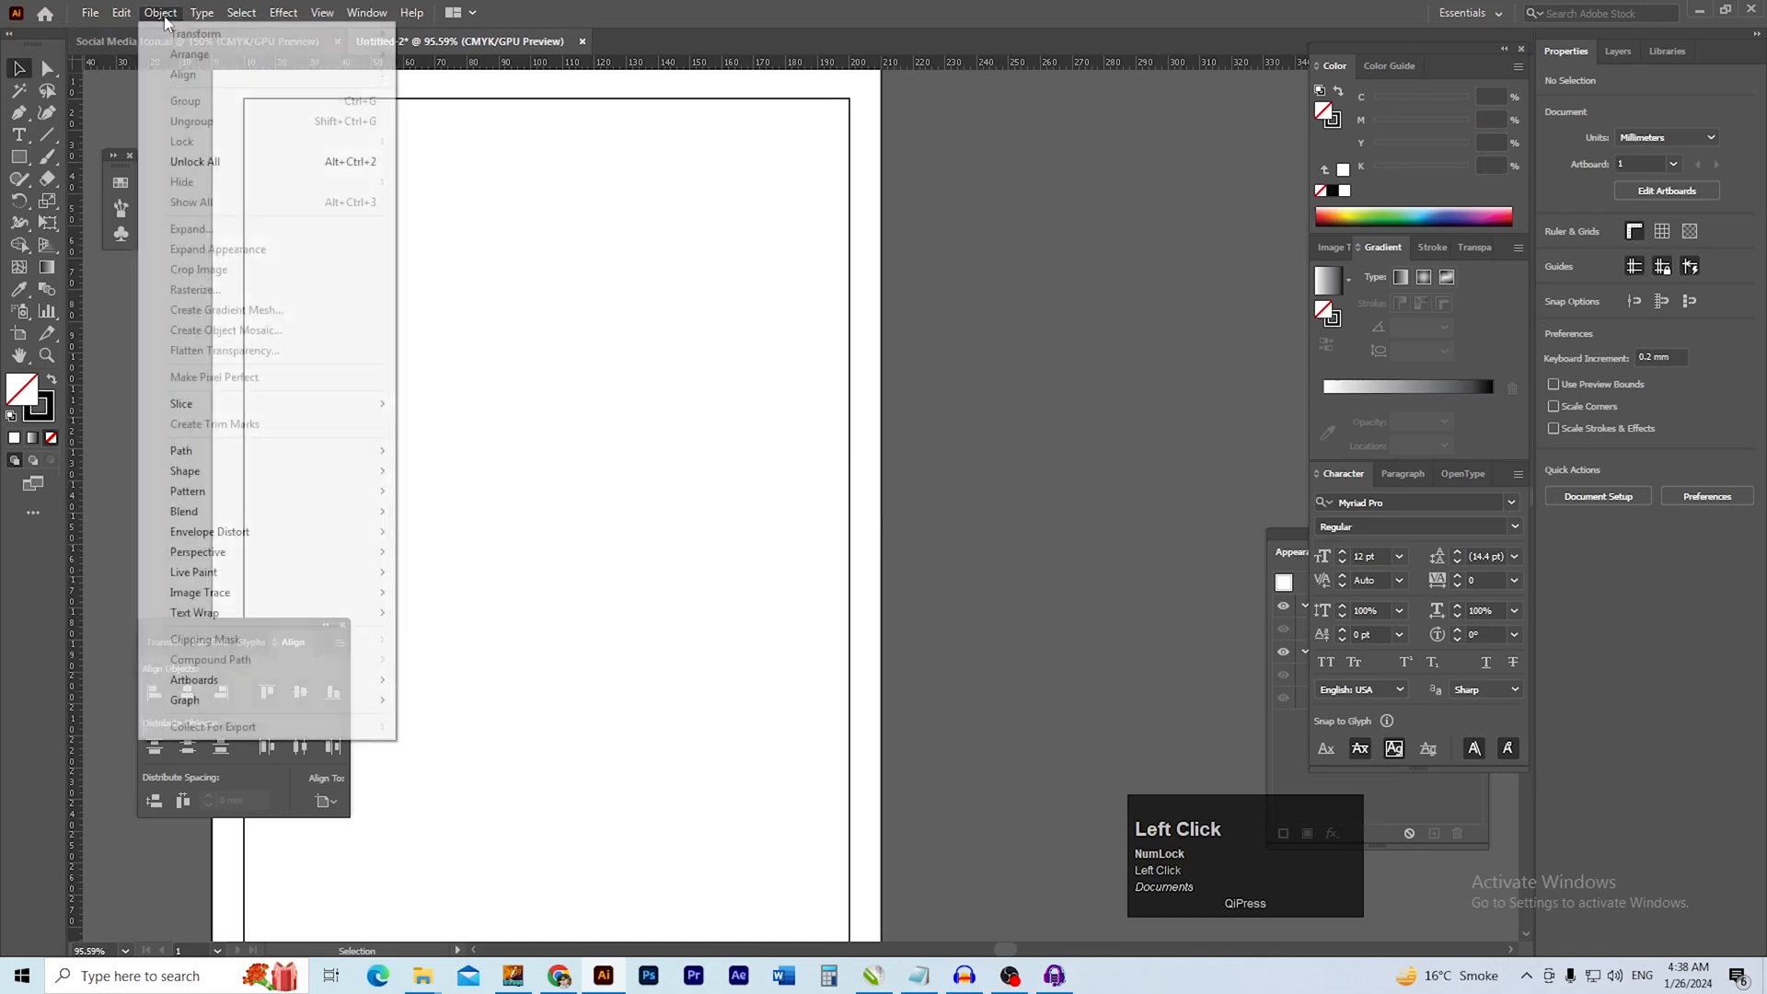
pyautogui.click(195, 162)
pyautogui.moveTo(879, 724); pyautogui.dragTo(960, 696)
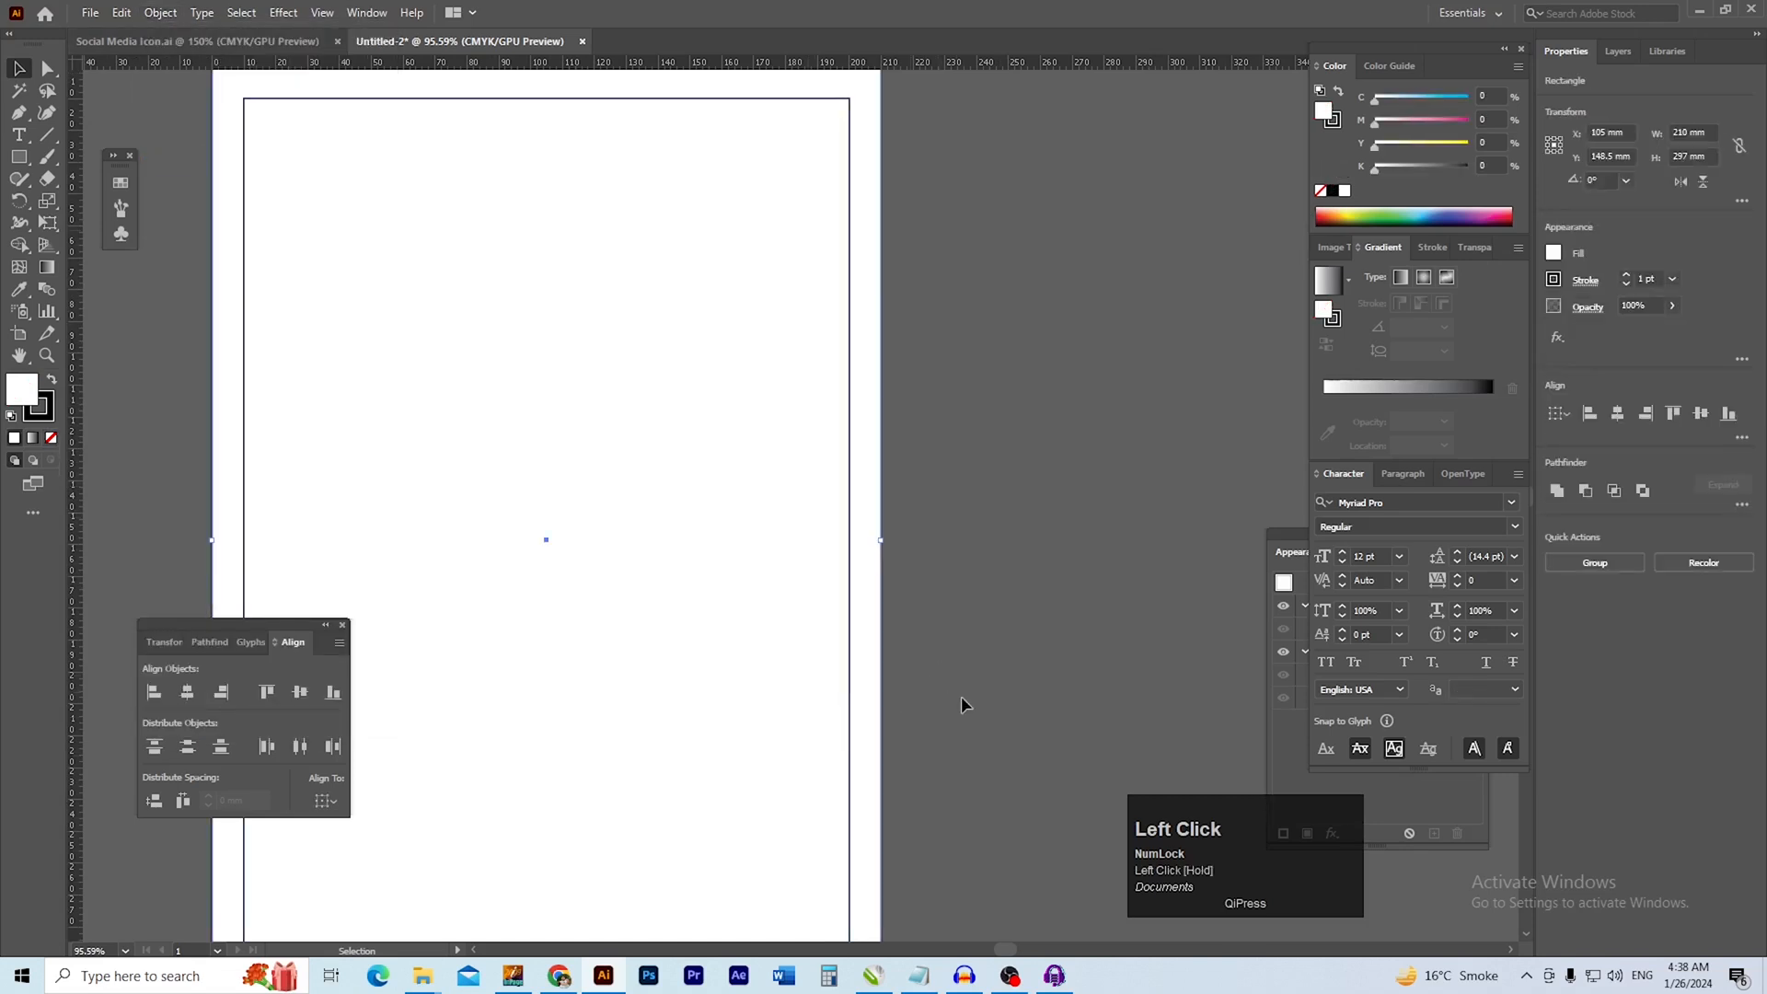
pyautogui.click(1321, 192)
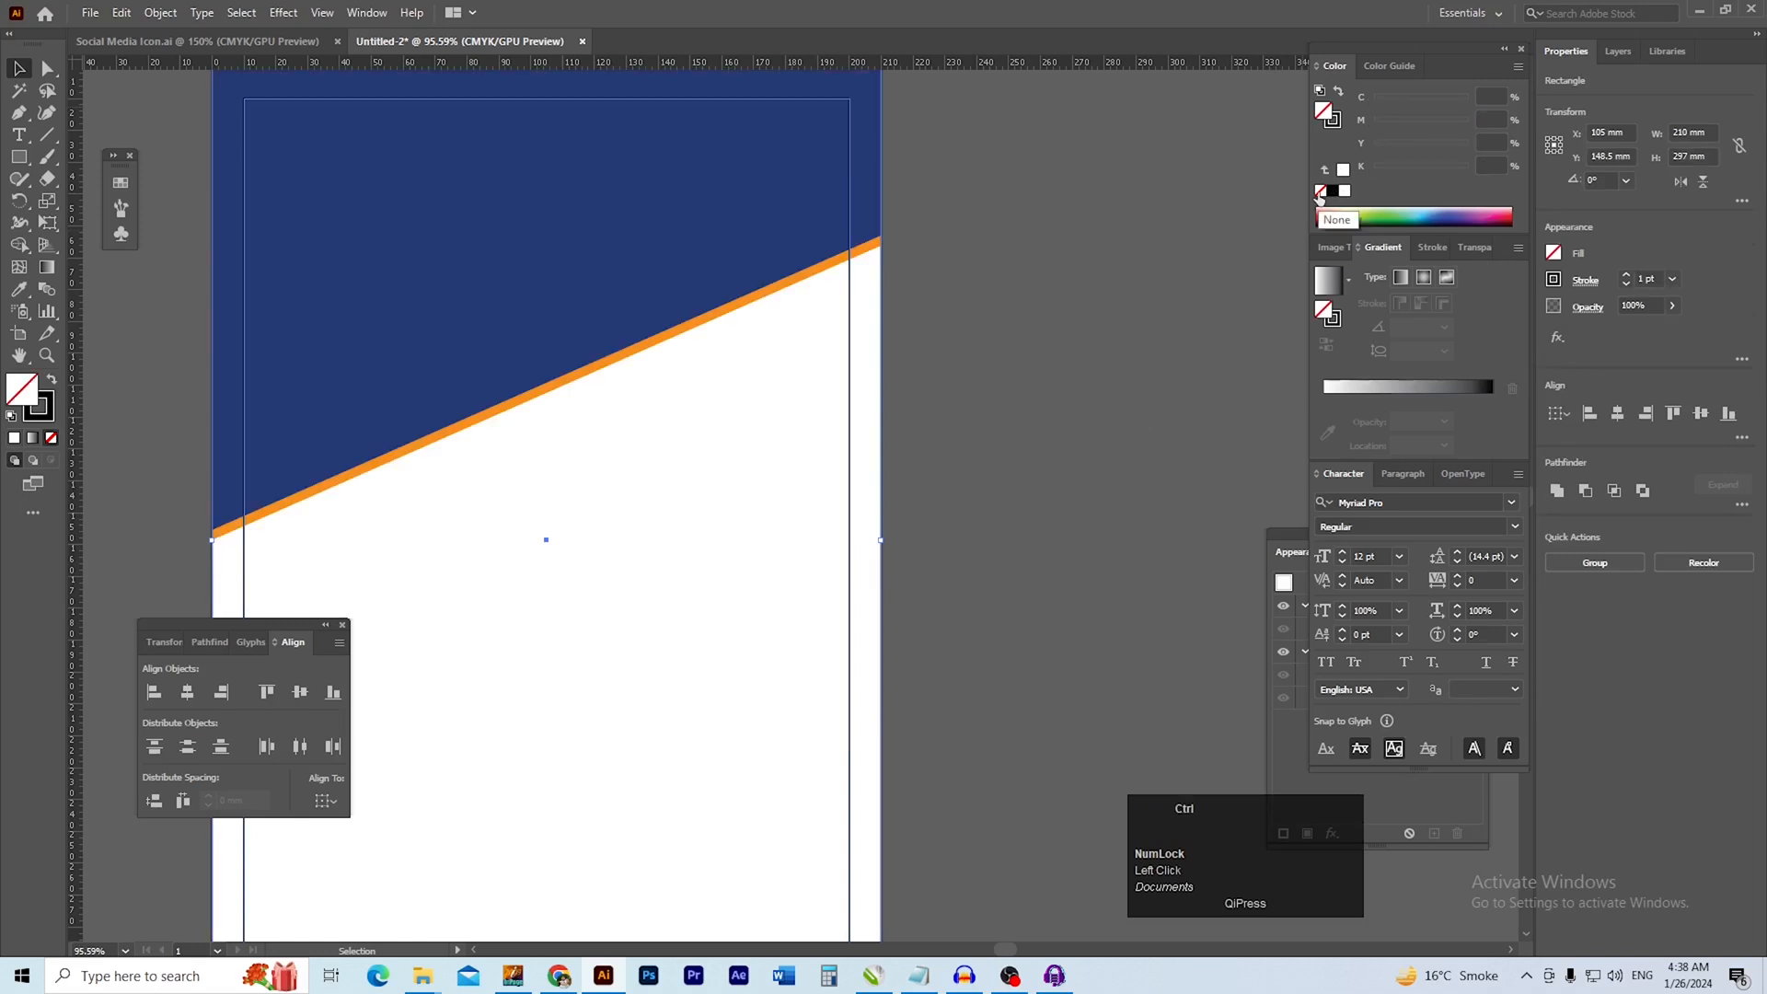
# Lock the selected page and margin rectangles
pyautogui.click(162, 13)
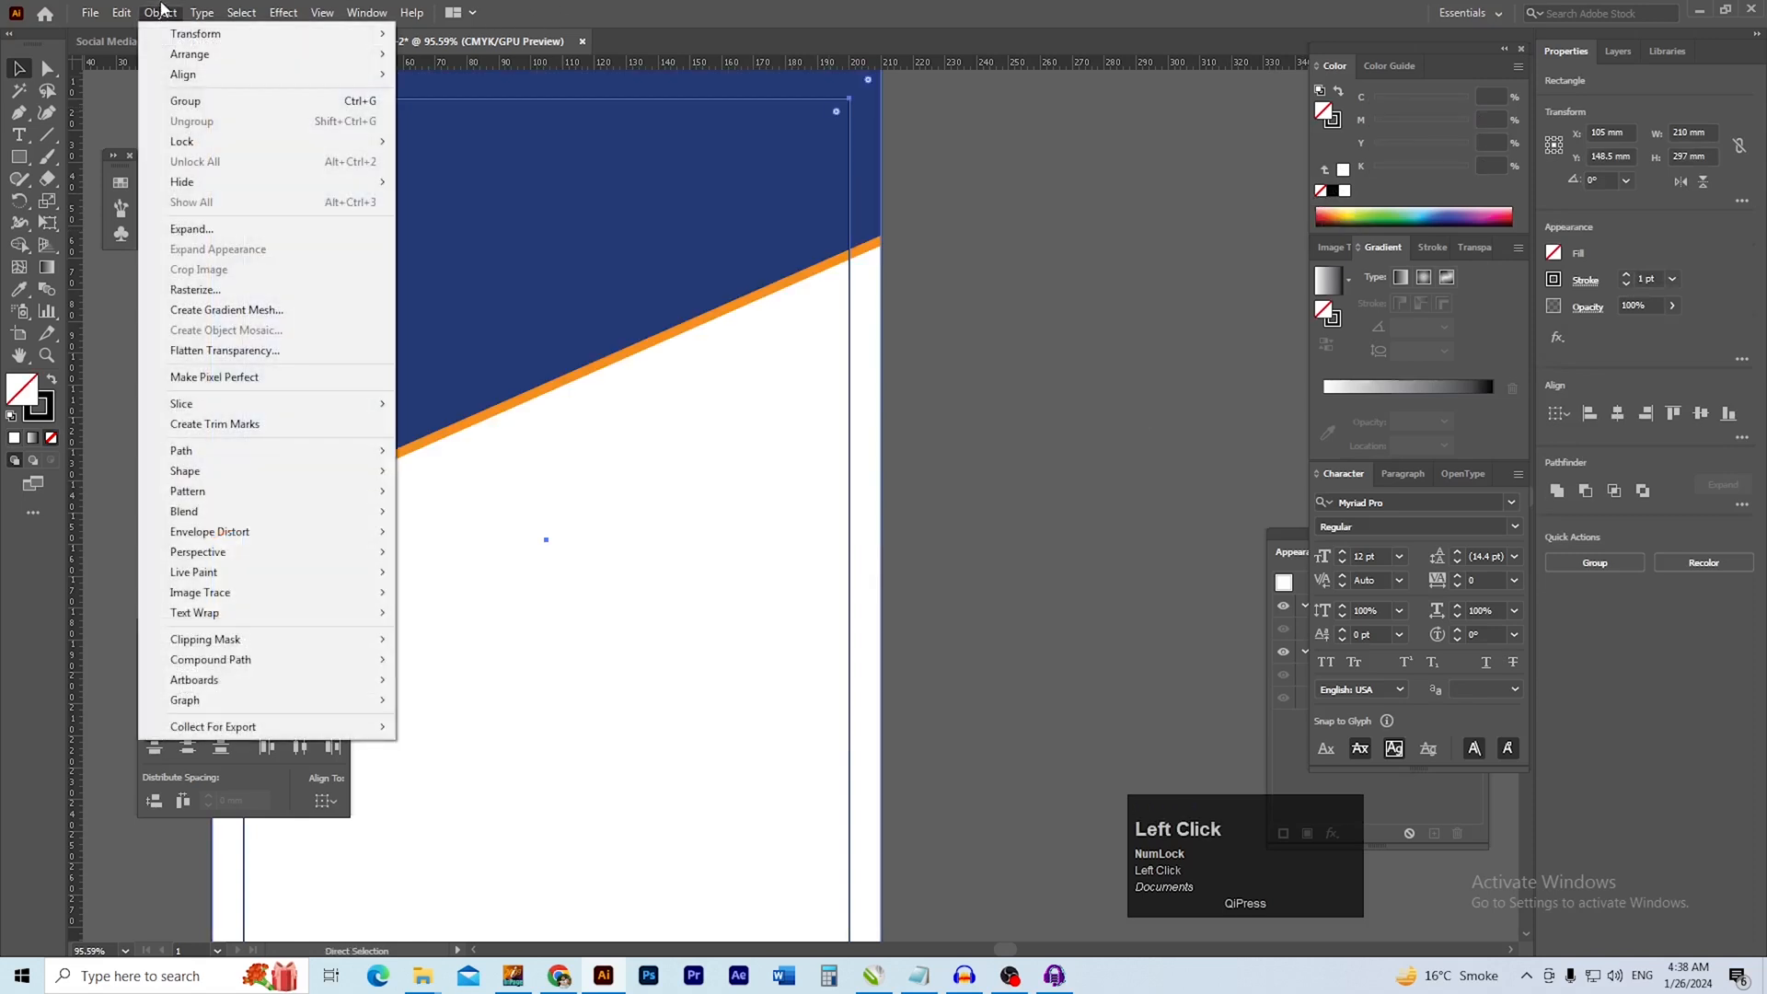
pyautogui.moveTo(208, 141)
pyautogui.click(461, 142)
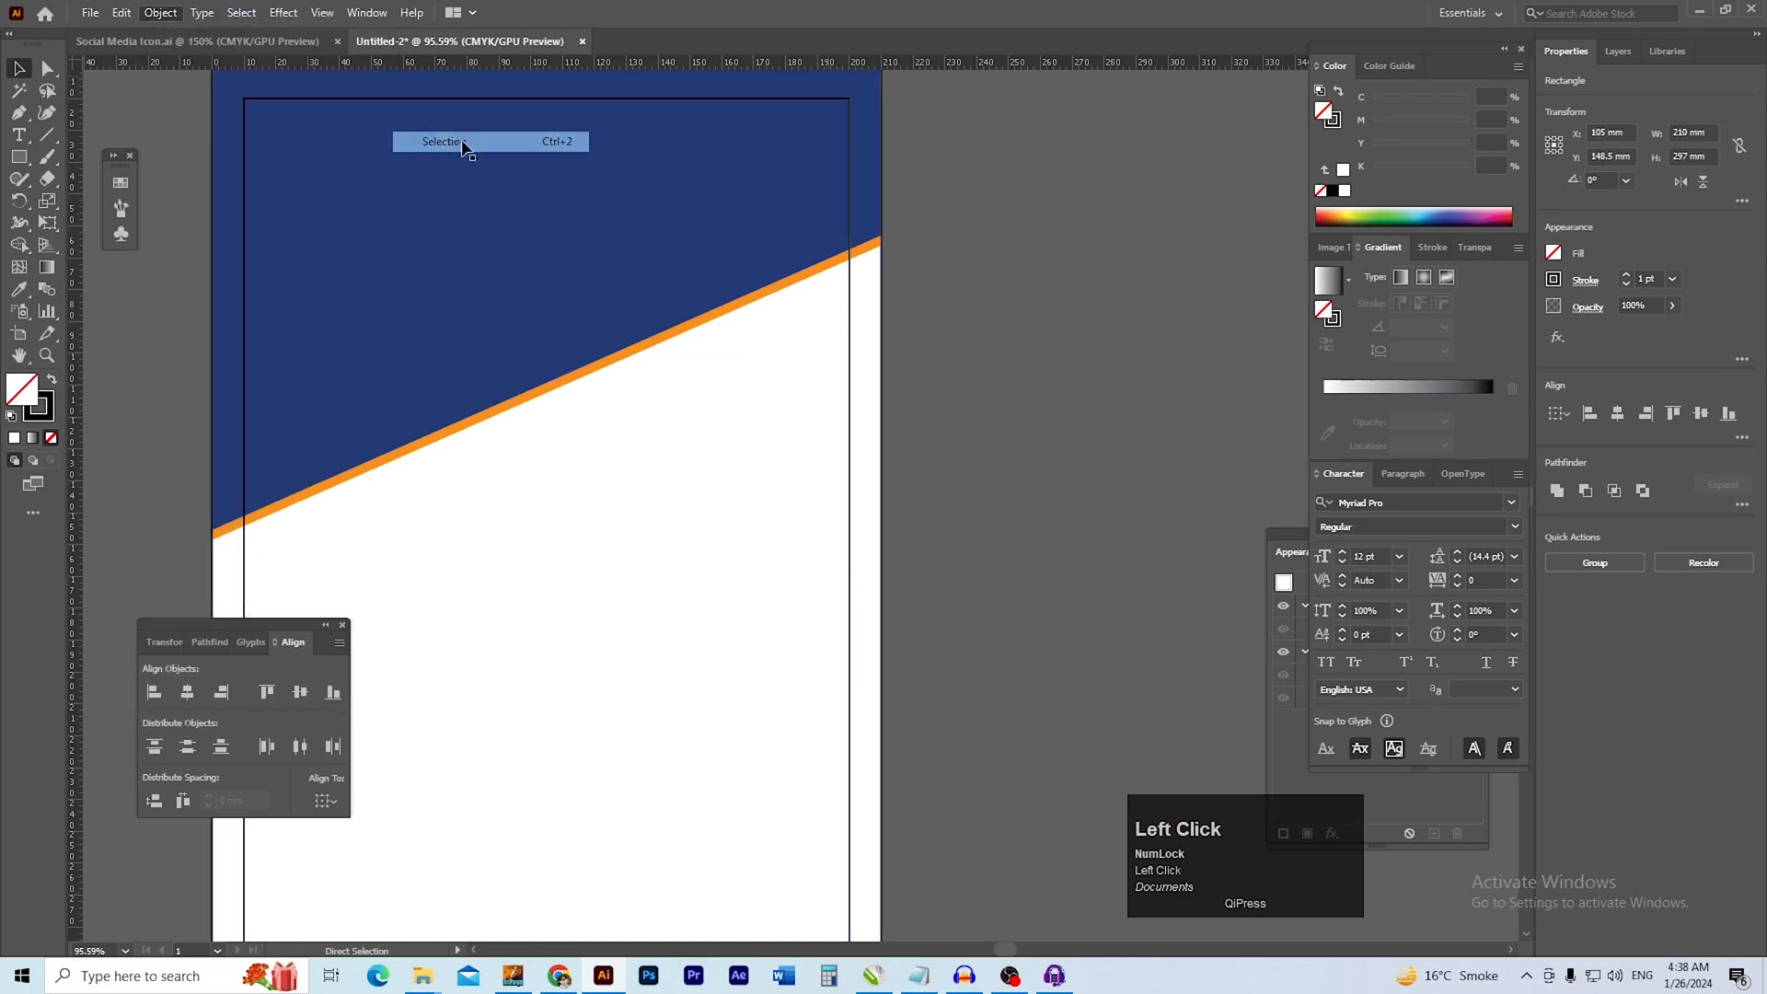
# Draw an unfilled square about 166 mm wide with a 1 pt black stroke, extending past the page's lower-right corner
pyautogui.scroll(3, 647, 273)
pyautogui.scroll(-2, 766, 400)
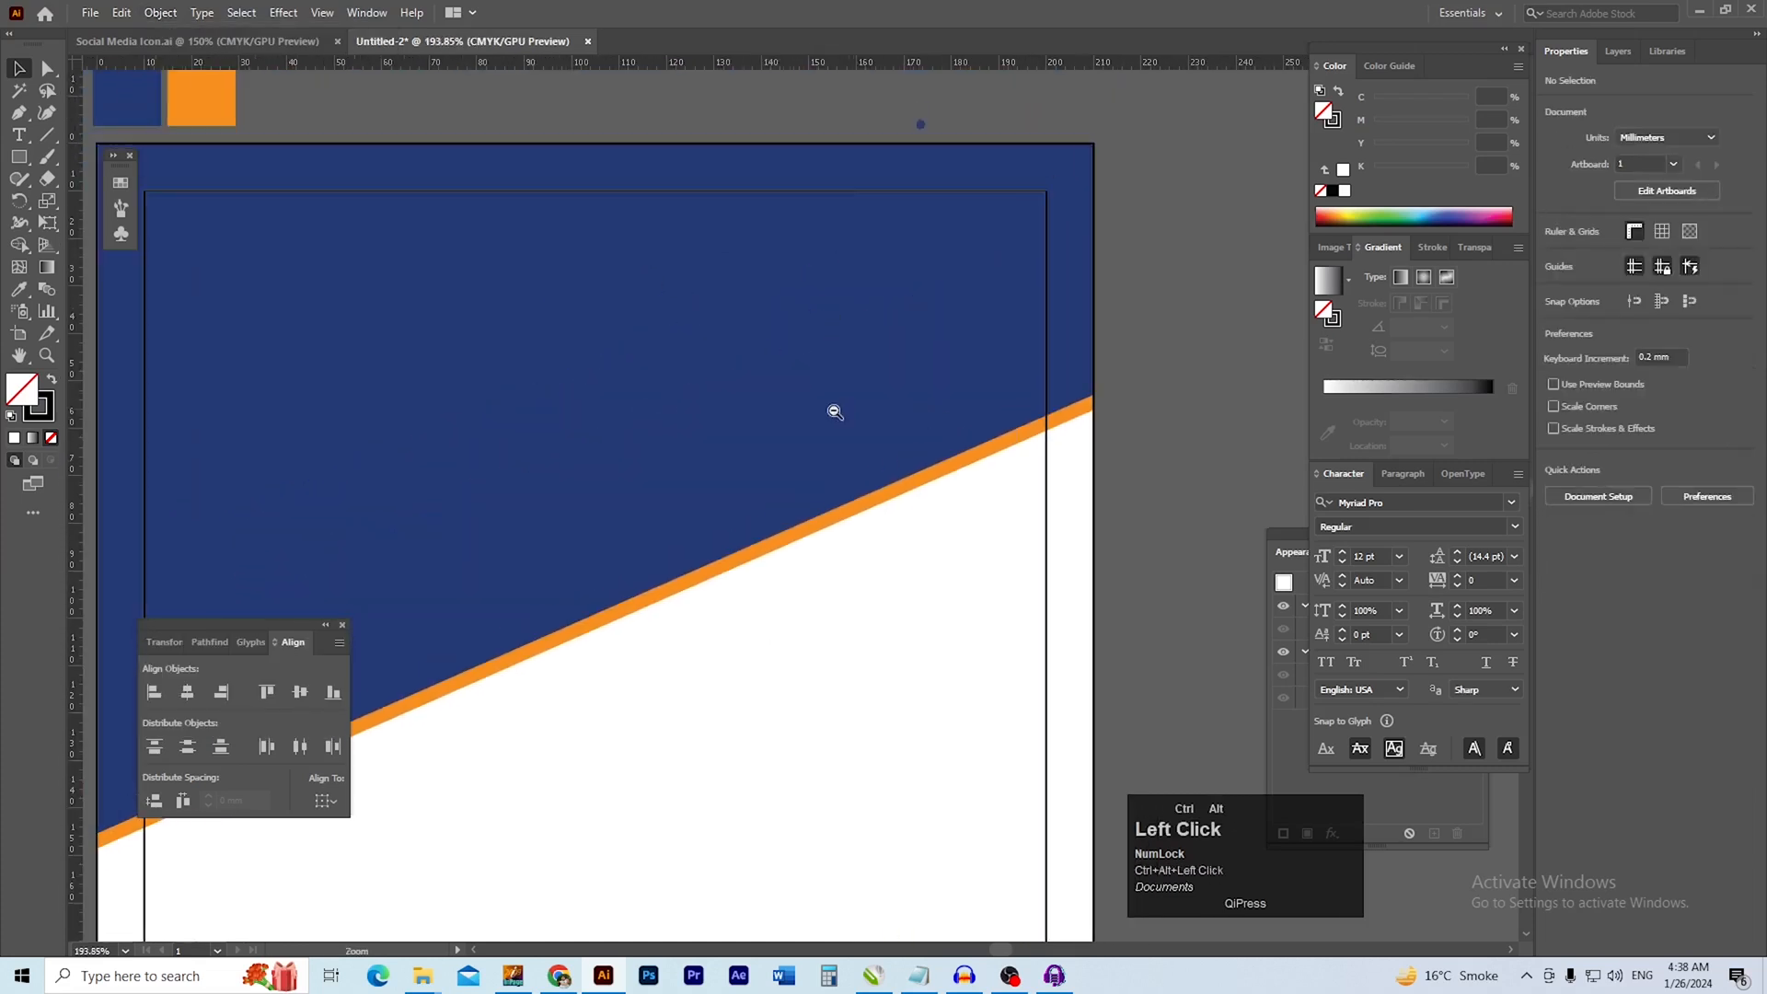
pyautogui.moveTo(912, 604); pyautogui.dragTo(914, 373)
pyautogui.moveTo(926, 603); pyautogui.dragTo(895, 457)
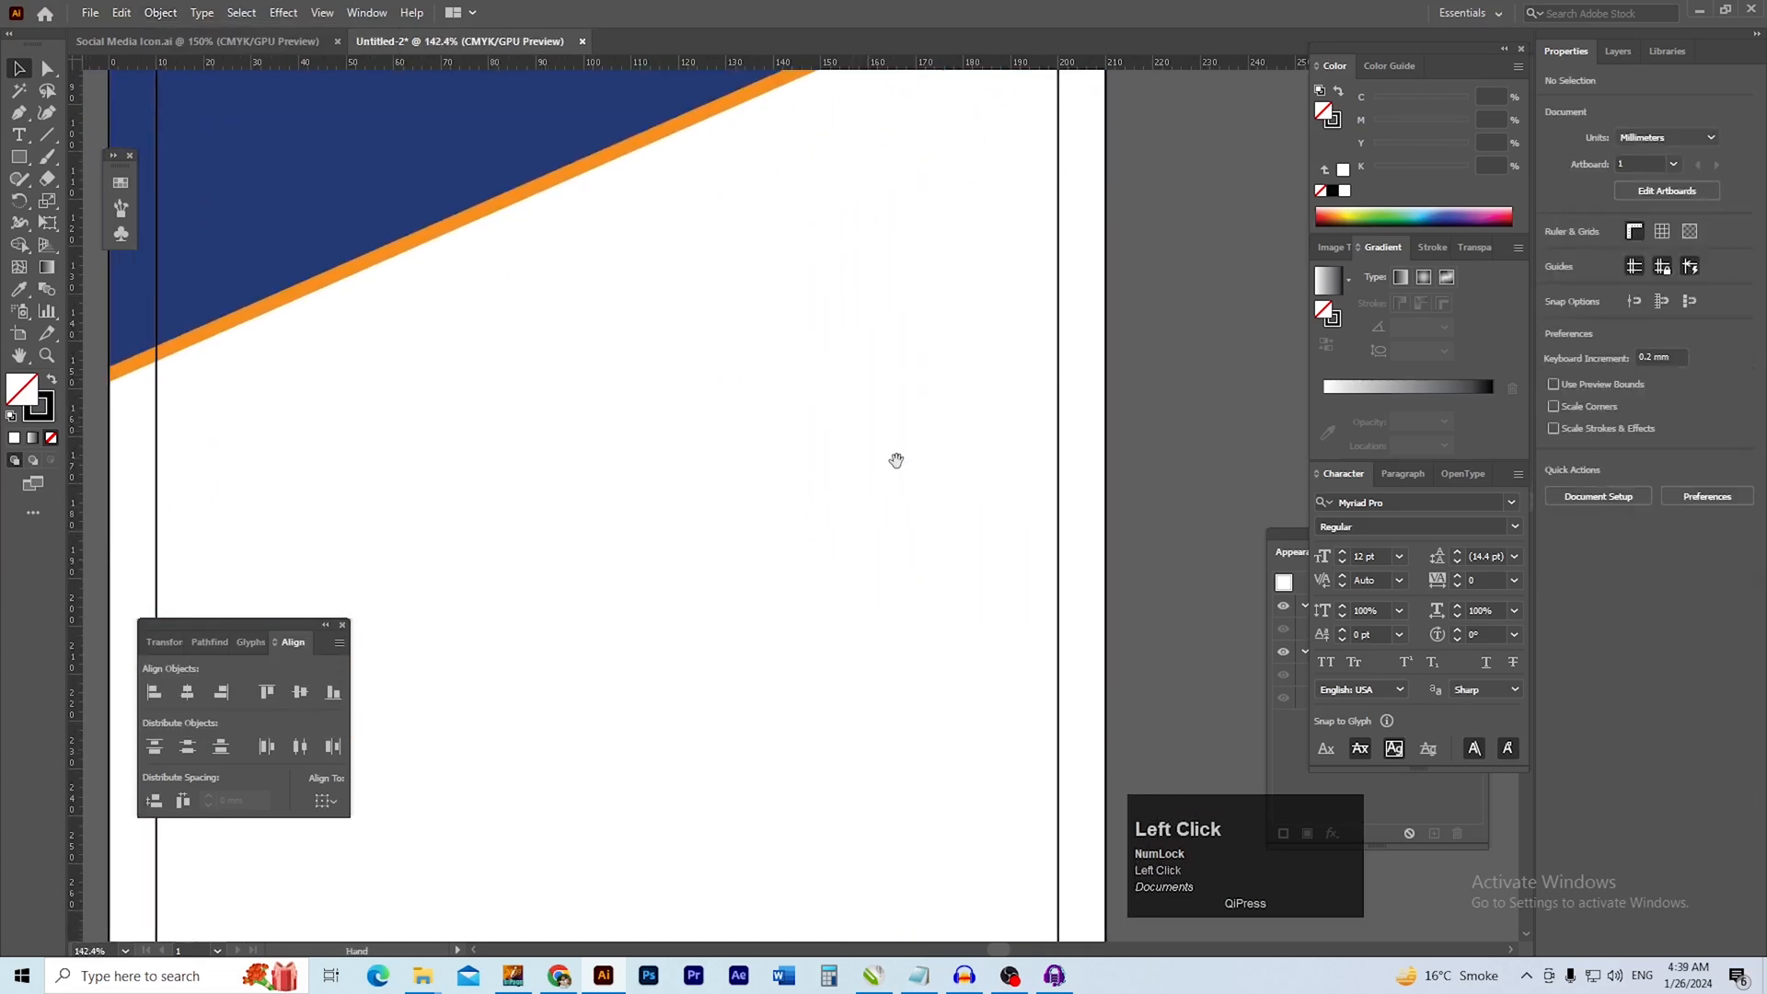
pyautogui.scroll(-2, 928, 532)
pyautogui.moveTo(900, 535); pyautogui.dragTo(799, 491)
pyautogui.press('m')
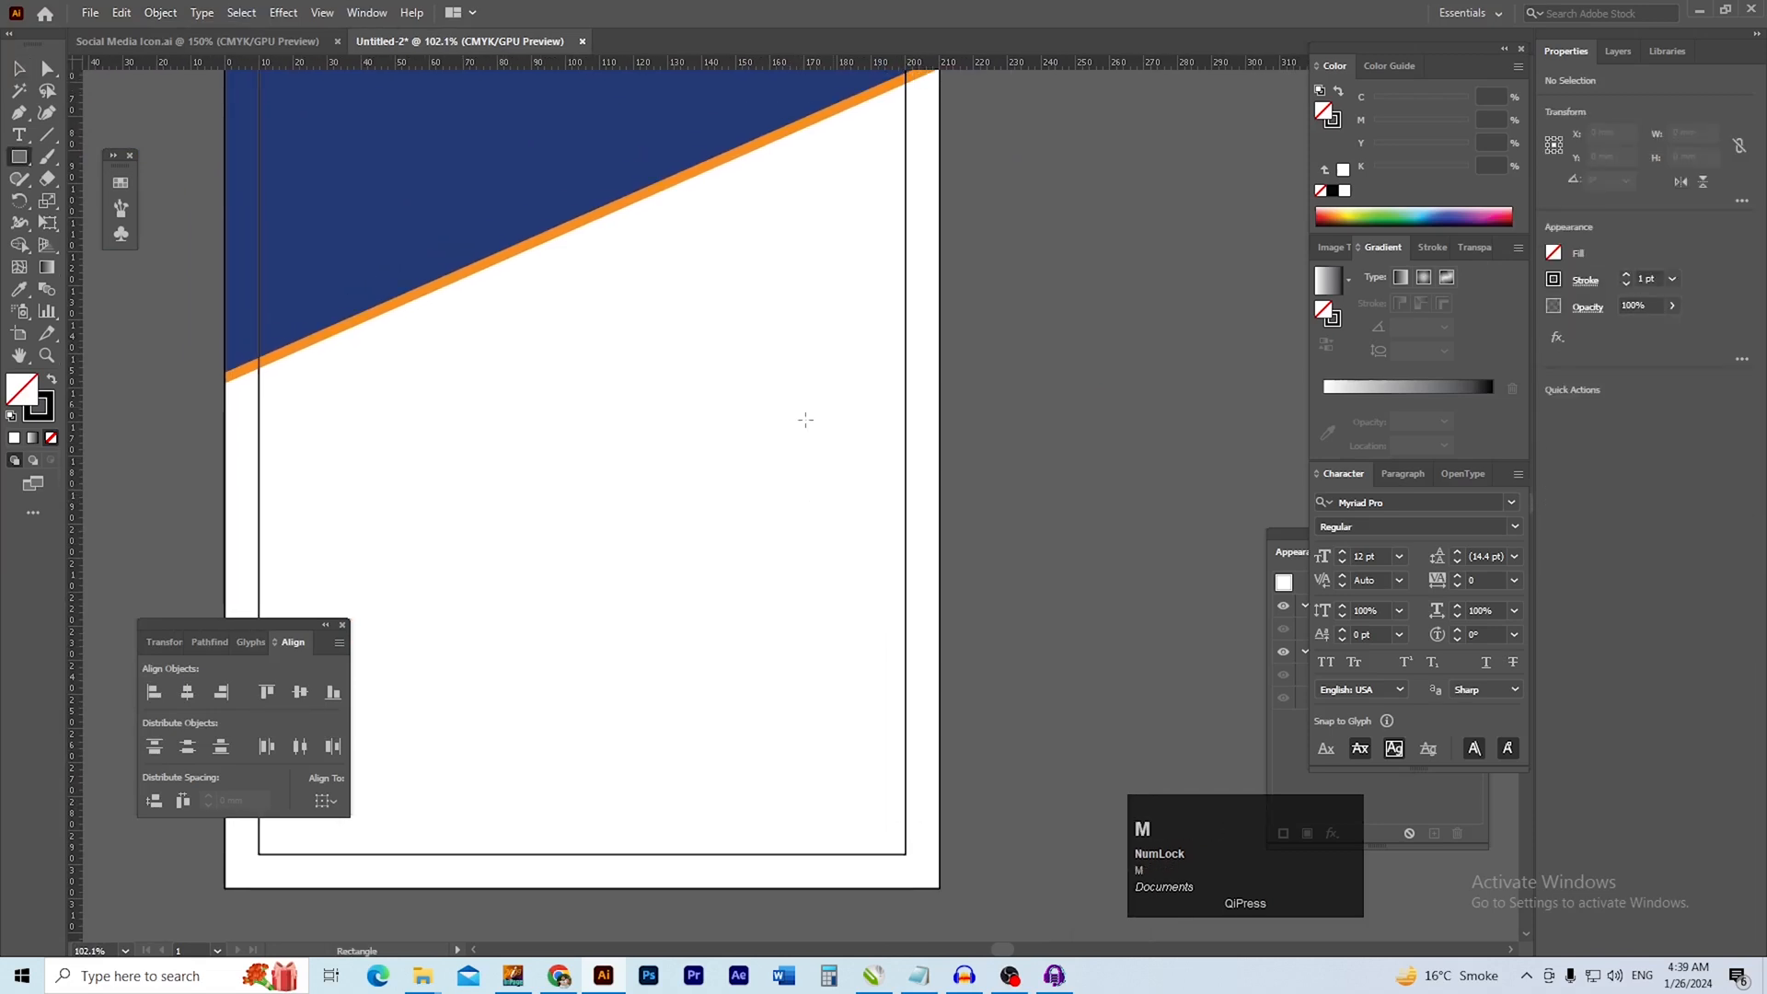
pyautogui.moveTo(637, 346); pyautogui.dragTo(1114, 911)
pyautogui.moveTo(916, 660); pyautogui.dragTo(713, 579)
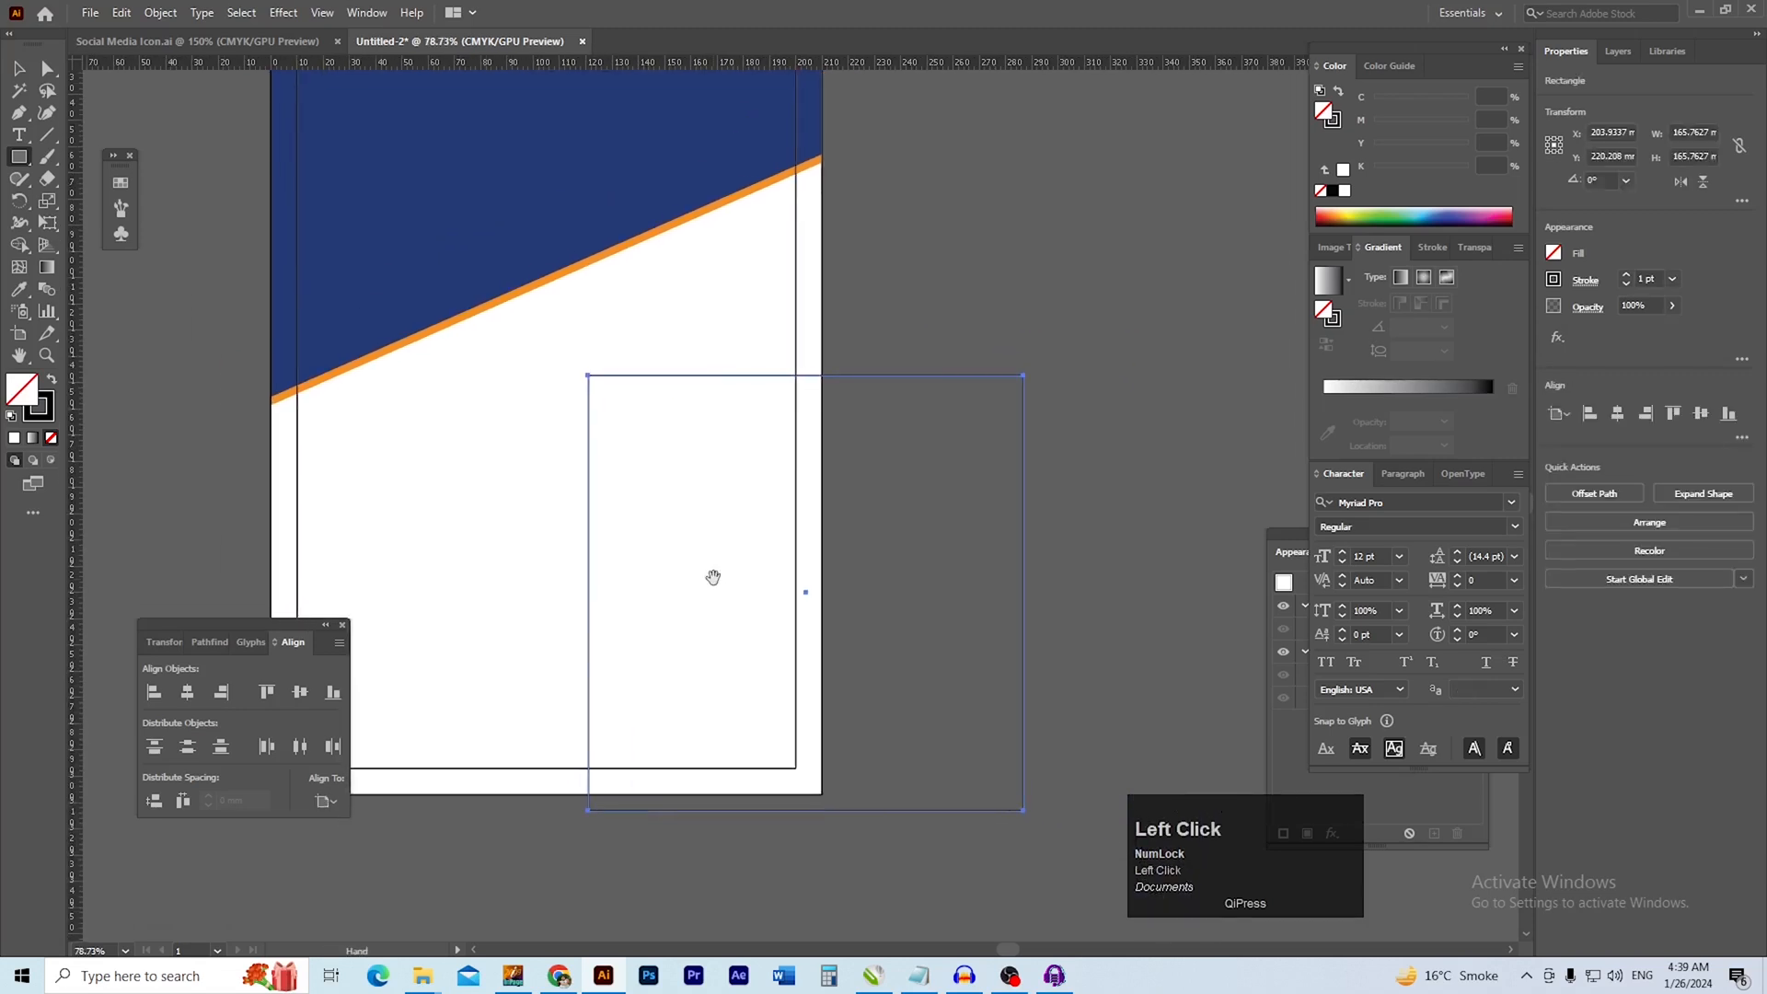
pyautogui.moveTo(827, 642); pyautogui.dragTo(752, 575)
pyautogui.press('v')
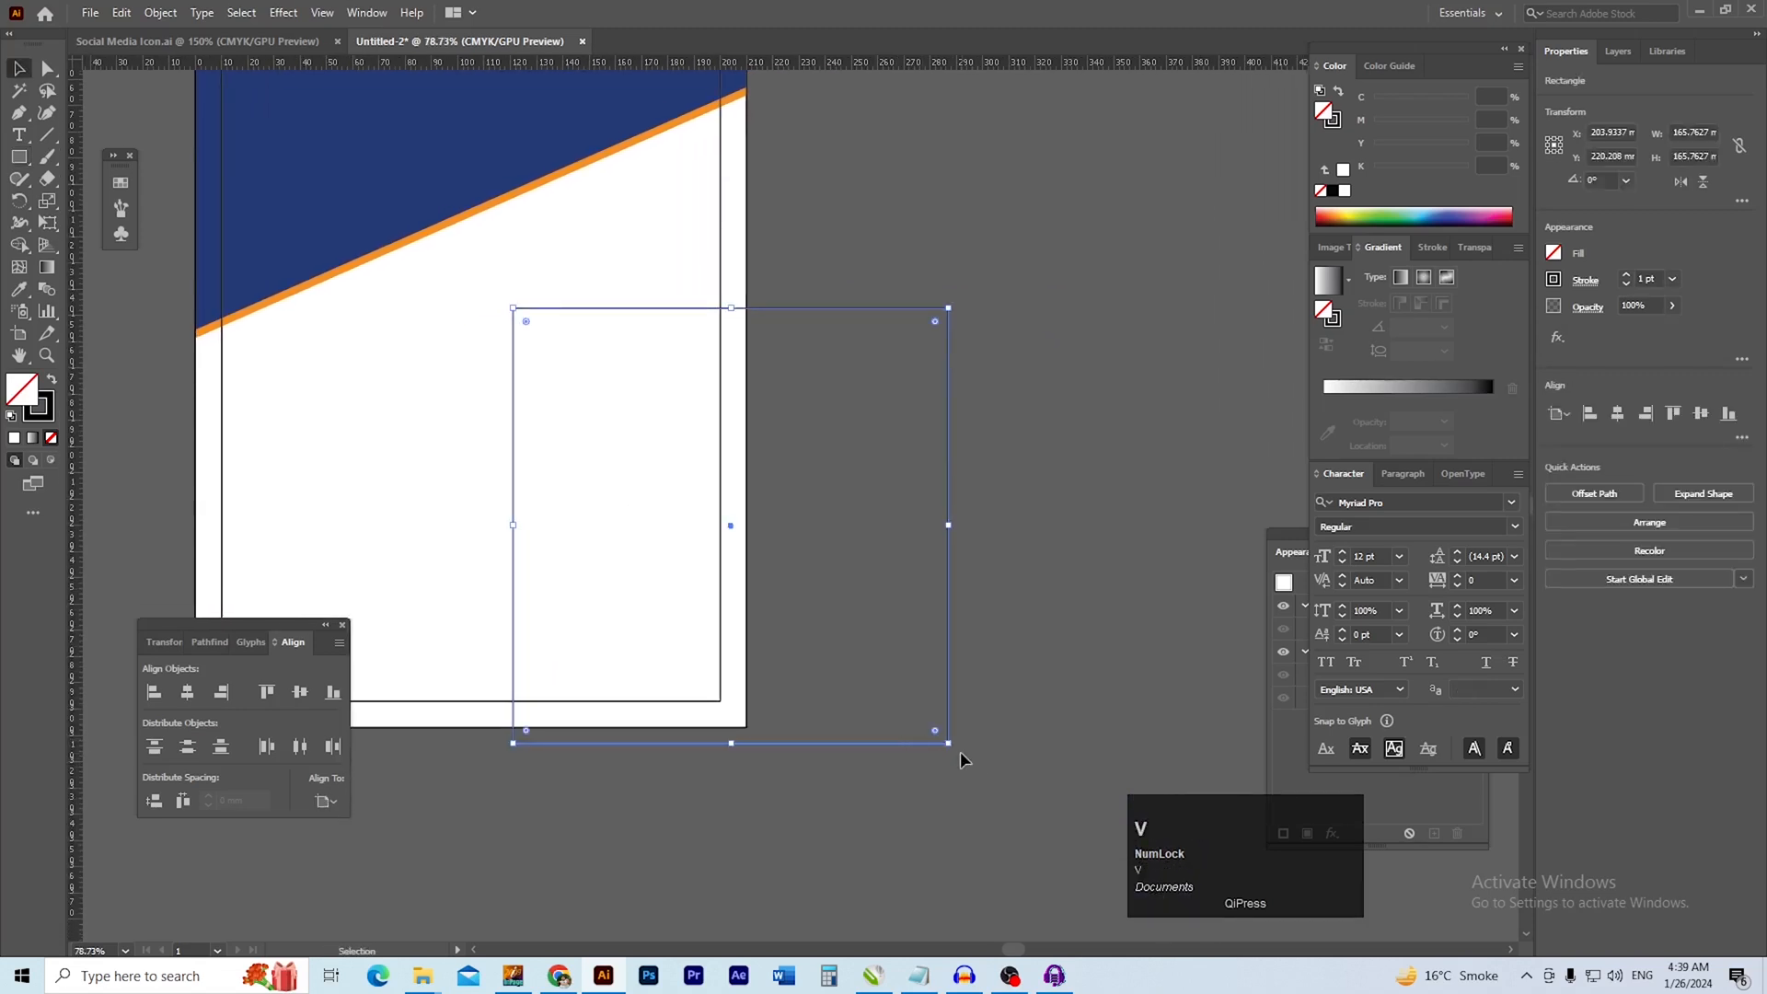
pyautogui.moveTo(952, 745); pyautogui.dragTo(979, 773)
pyautogui.hotkey('ctrl', 'z')
pyautogui.press('v')
pyautogui.keyDown('ctrl'); pyautogui.keyDown('shift'); pyautogui.click(950, 743); pyautogui.keyUp('shift'); pyautogui.keyUp('ctrl')
pyautogui.click(1013, 631)
pyautogui.click(866, 743)
pyautogui.press('ctrl')
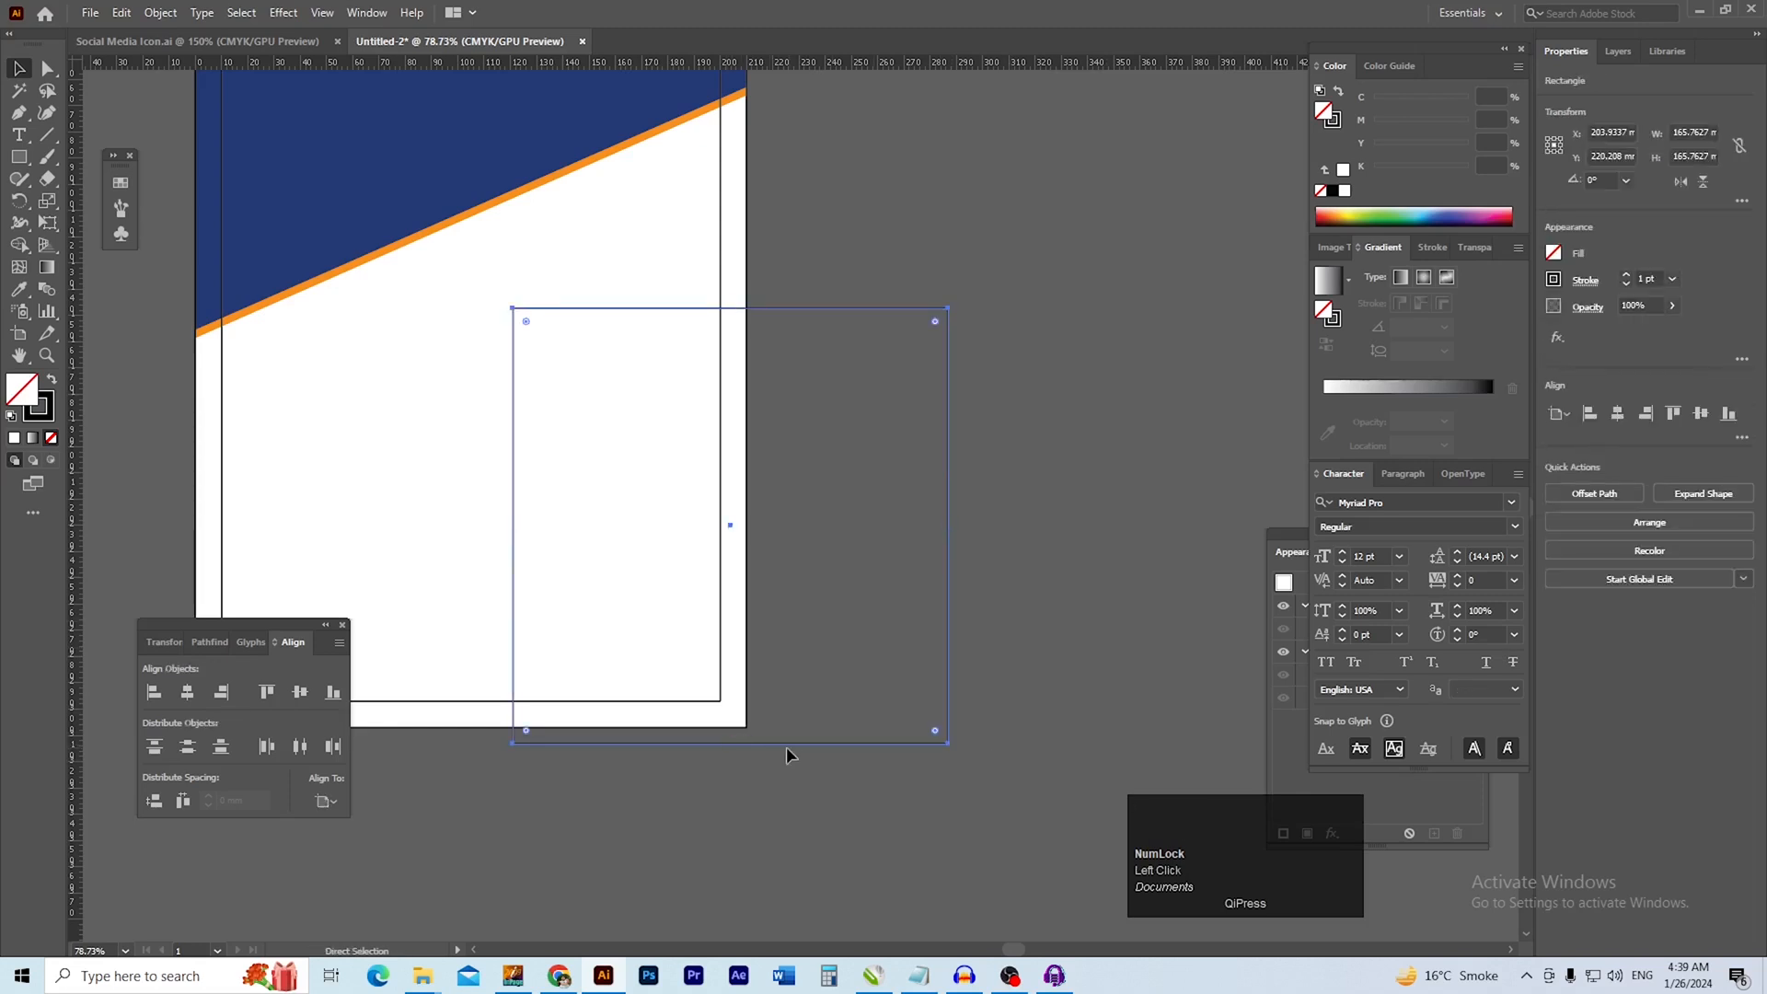
# Enlarge the unfilled square to about 215 mm wide, extending it further beyond the page's lower-right corner
pyautogui.moveTo(950, 746); pyautogui.dragTo(1077, 872)
pyautogui.press('space')
pyautogui.moveTo(814, 693); pyautogui.dragTo(837, 693)
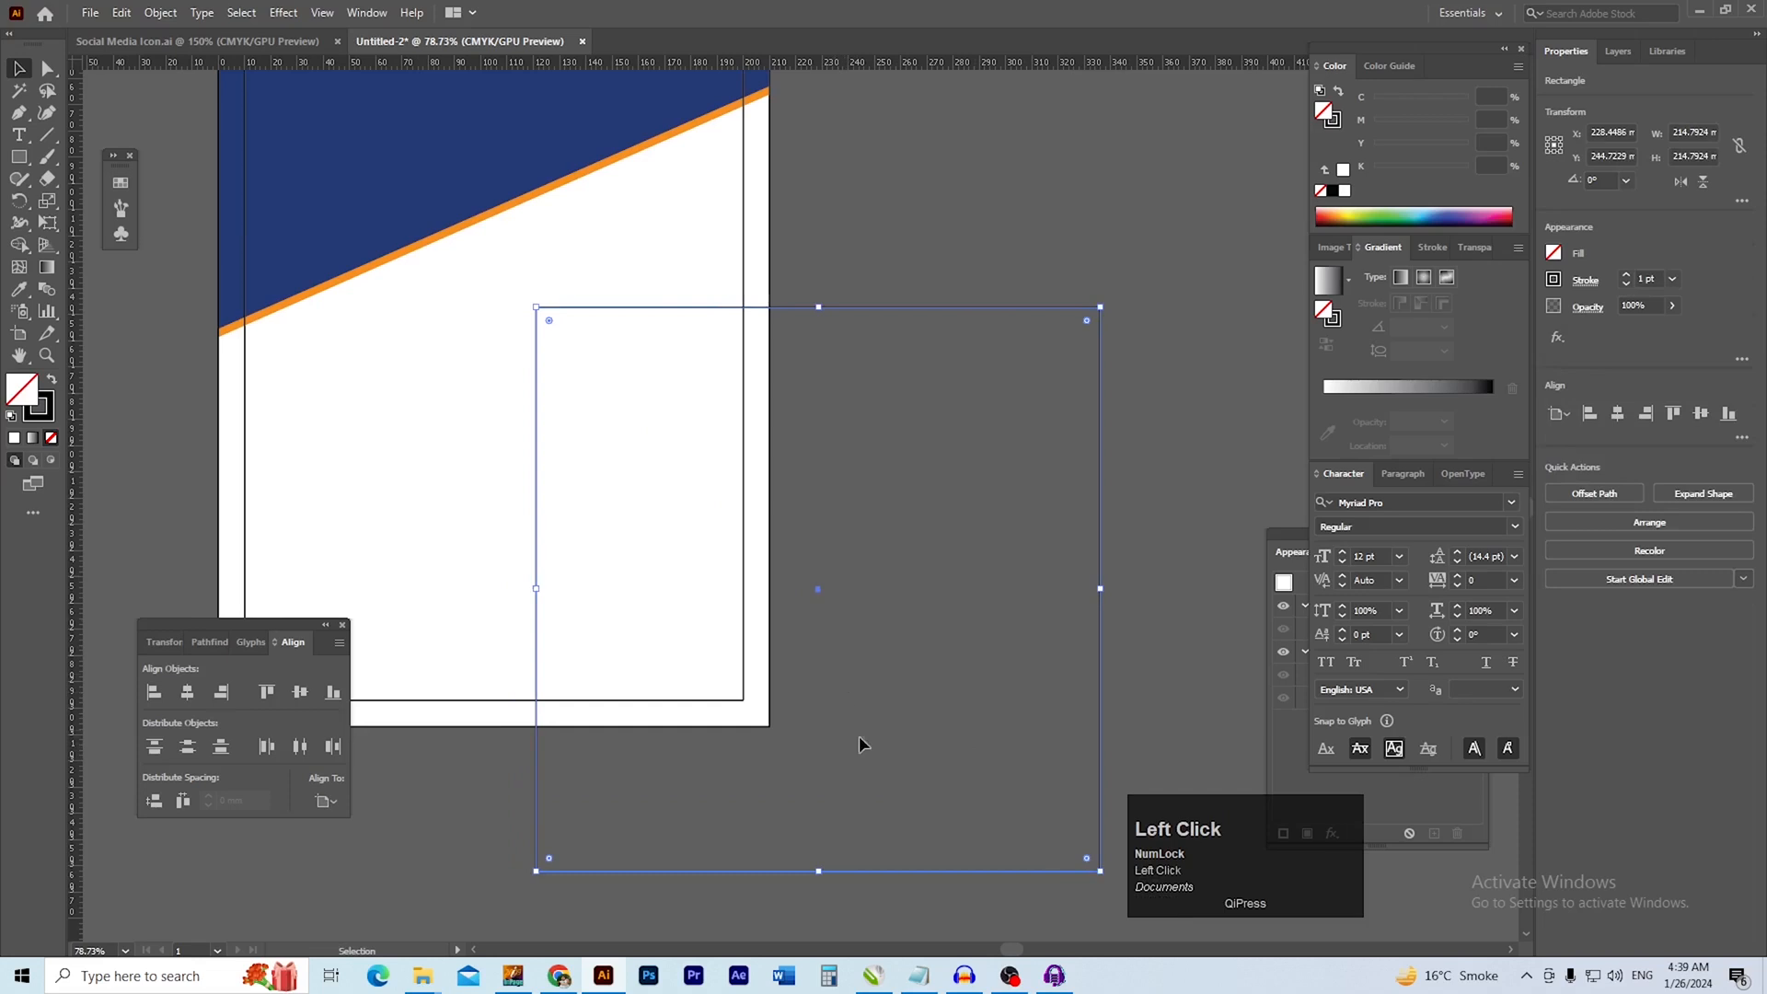
# Rotate the enlarged square to 45°
pyautogui.click(1140, 599)
pyautogui.click(1100, 606)
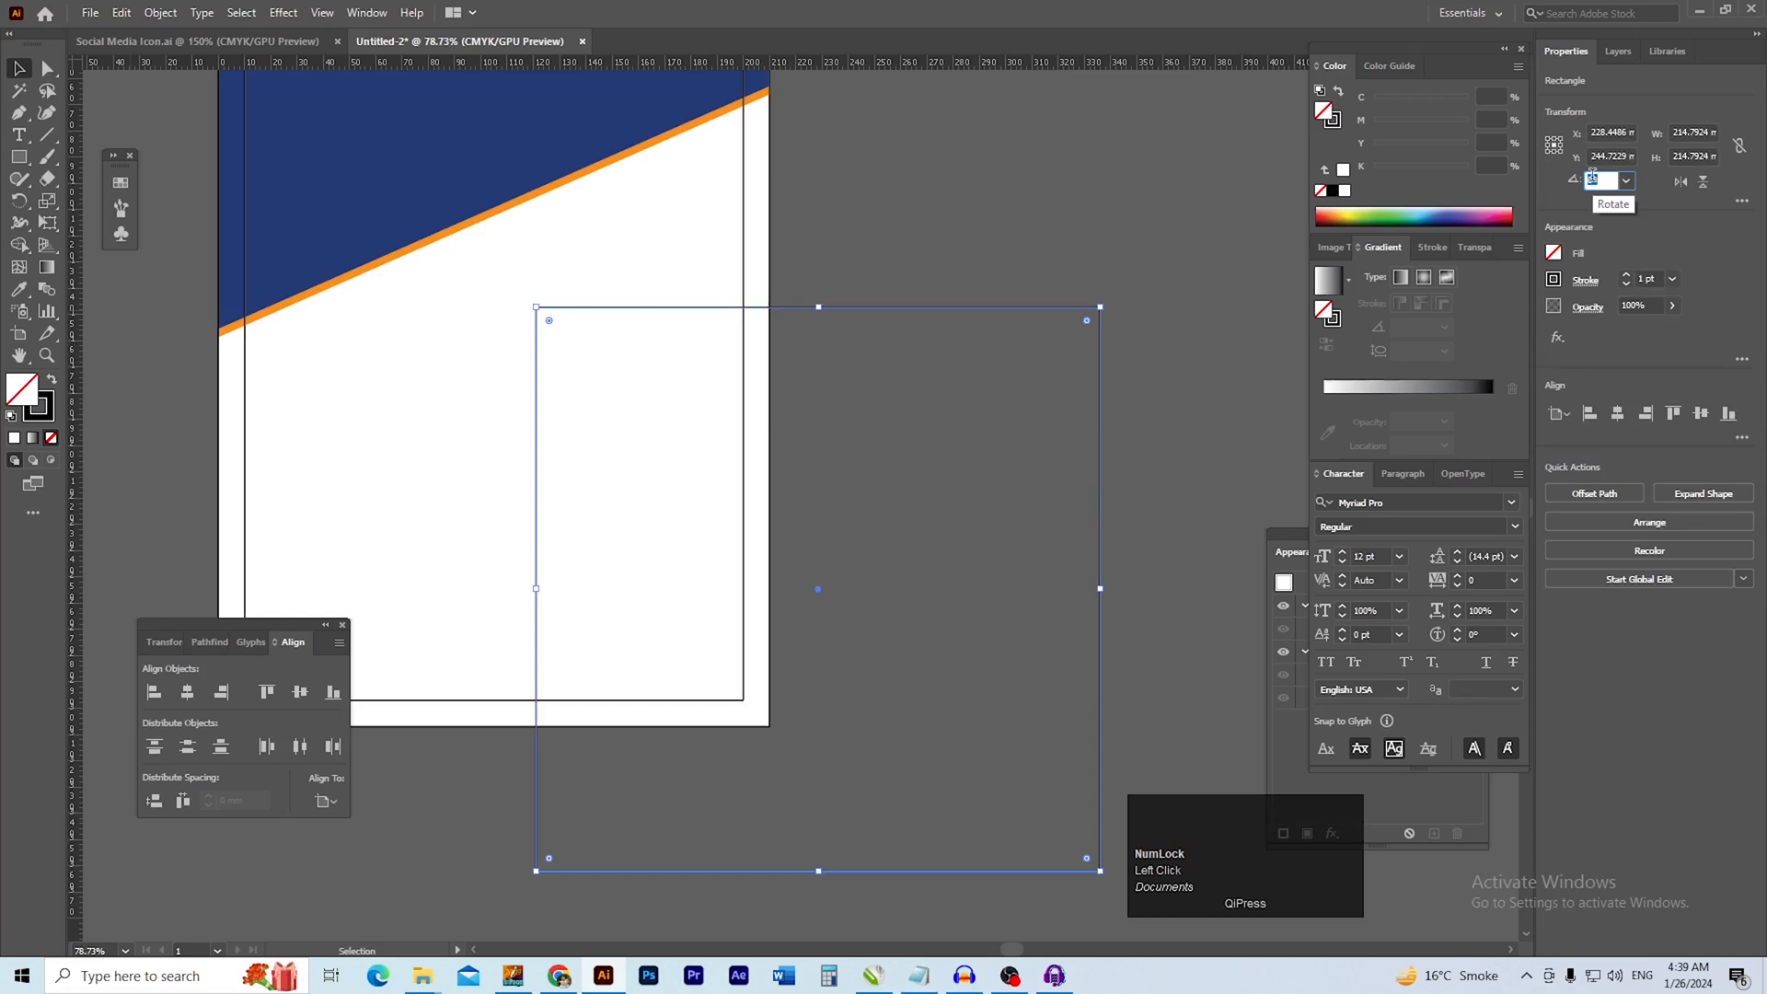
pyautogui.click(1593, 175)
pyautogui.write('45')
pyautogui.press('Return')
pyautogui.keyDown('ctrl'); pyautogui.click(761, 304); pyautogui.keyUp('ctrl')
pyautogui.moveTo(881, 308); pyautogui.dragTo(910, 243)
pyautogui.click(969, 243)
pyautogui.moveTo(957, 338); pyautogui.dragTo(966, 279)
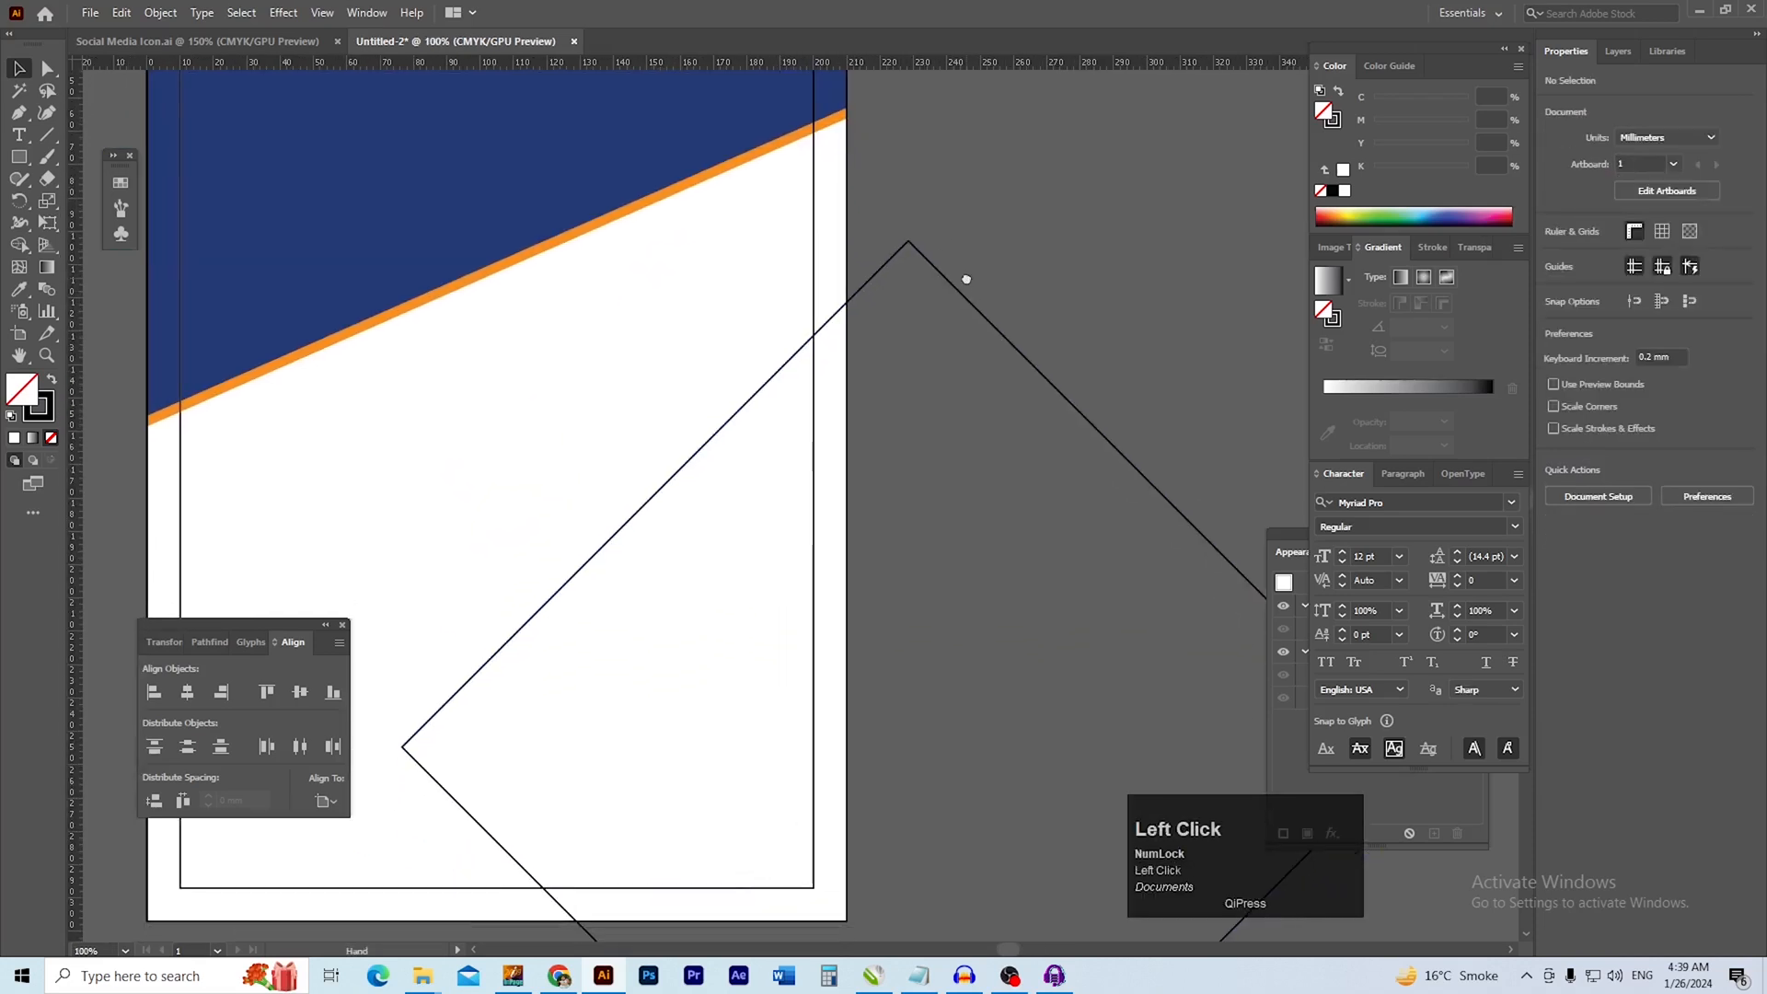
# Rotate the square clockwise to a shallower tilt and move it over the lower-right part of the page
pyautogui.moveTo(847, 303); pyautogui.dragTo(851, 216)
pyautogui.moveTo(856, 438); pyautogui.dragTo(822, 443)
pyautogui.moveTo(822, 443); pyautogui.dragTo(730, 320)
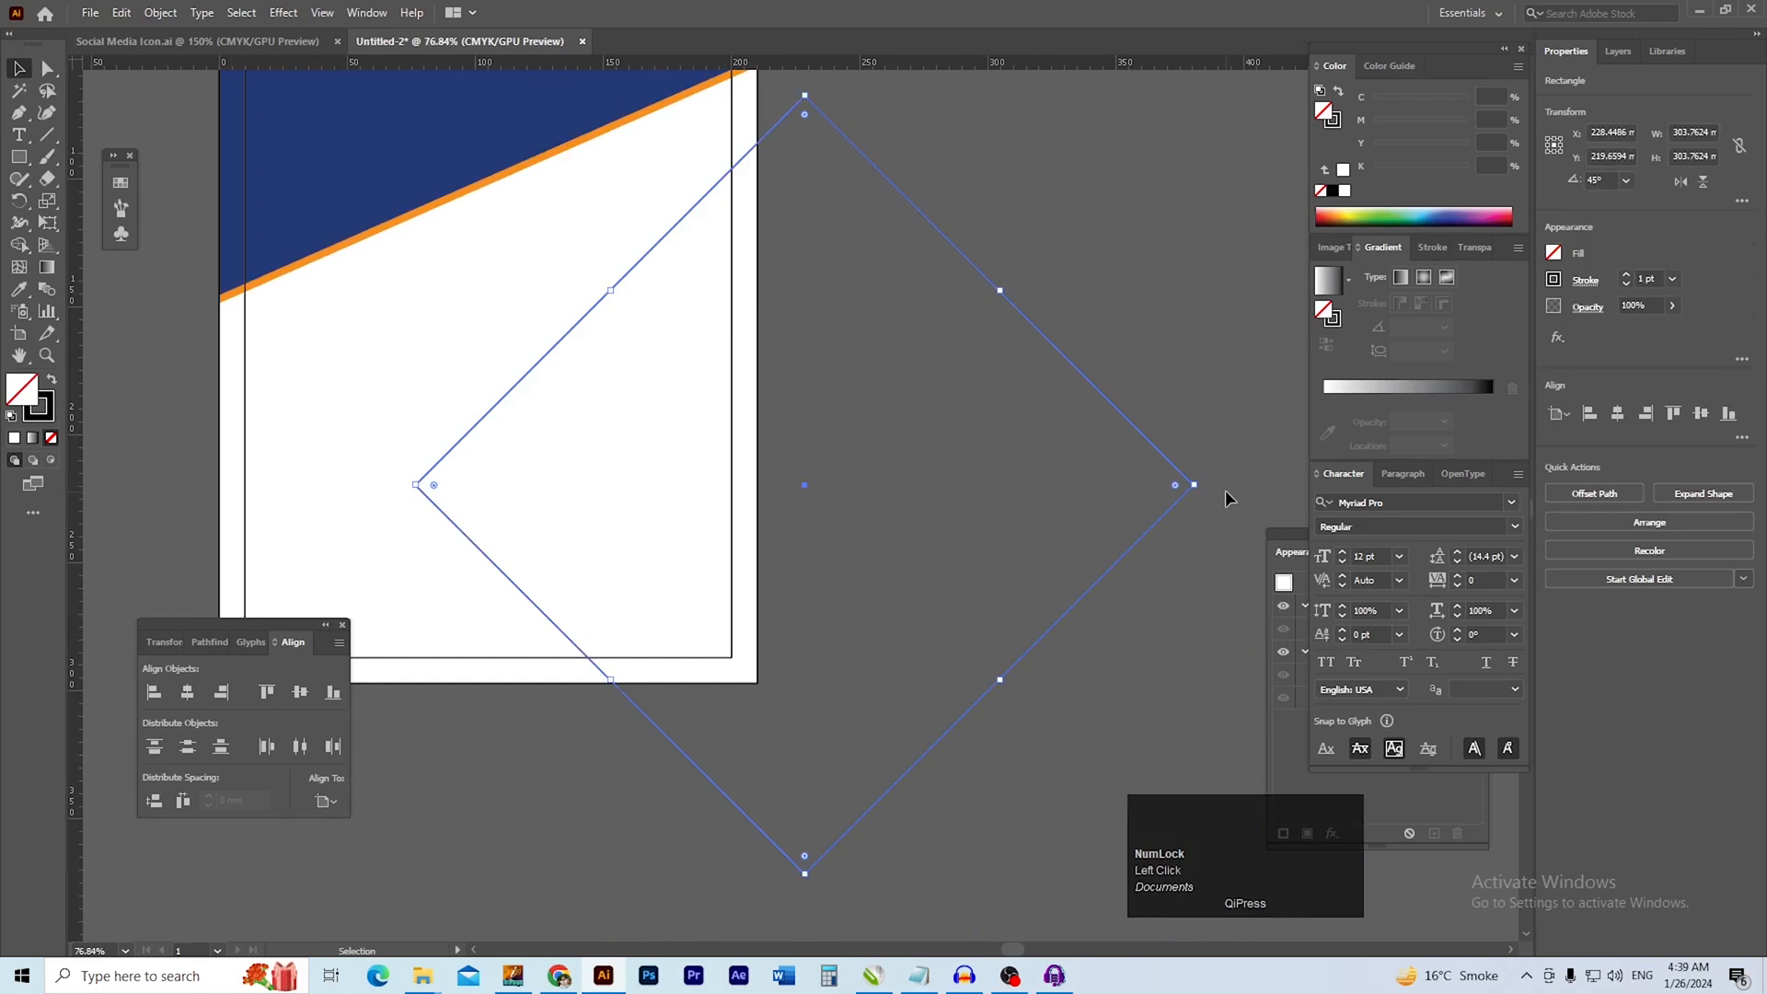
pyautogui.moveTo(1201, 484); pyautogui.dragTo(1174, 594)
pyautogui.click(968, 469)
pyautogui.moveTo(968, 469); pyautogui.dragTo(1036, 521)
pyautogui.click(835, 443)
pyautogui.moveTo(901, 250); pyautogui.dragTo(814, 256)
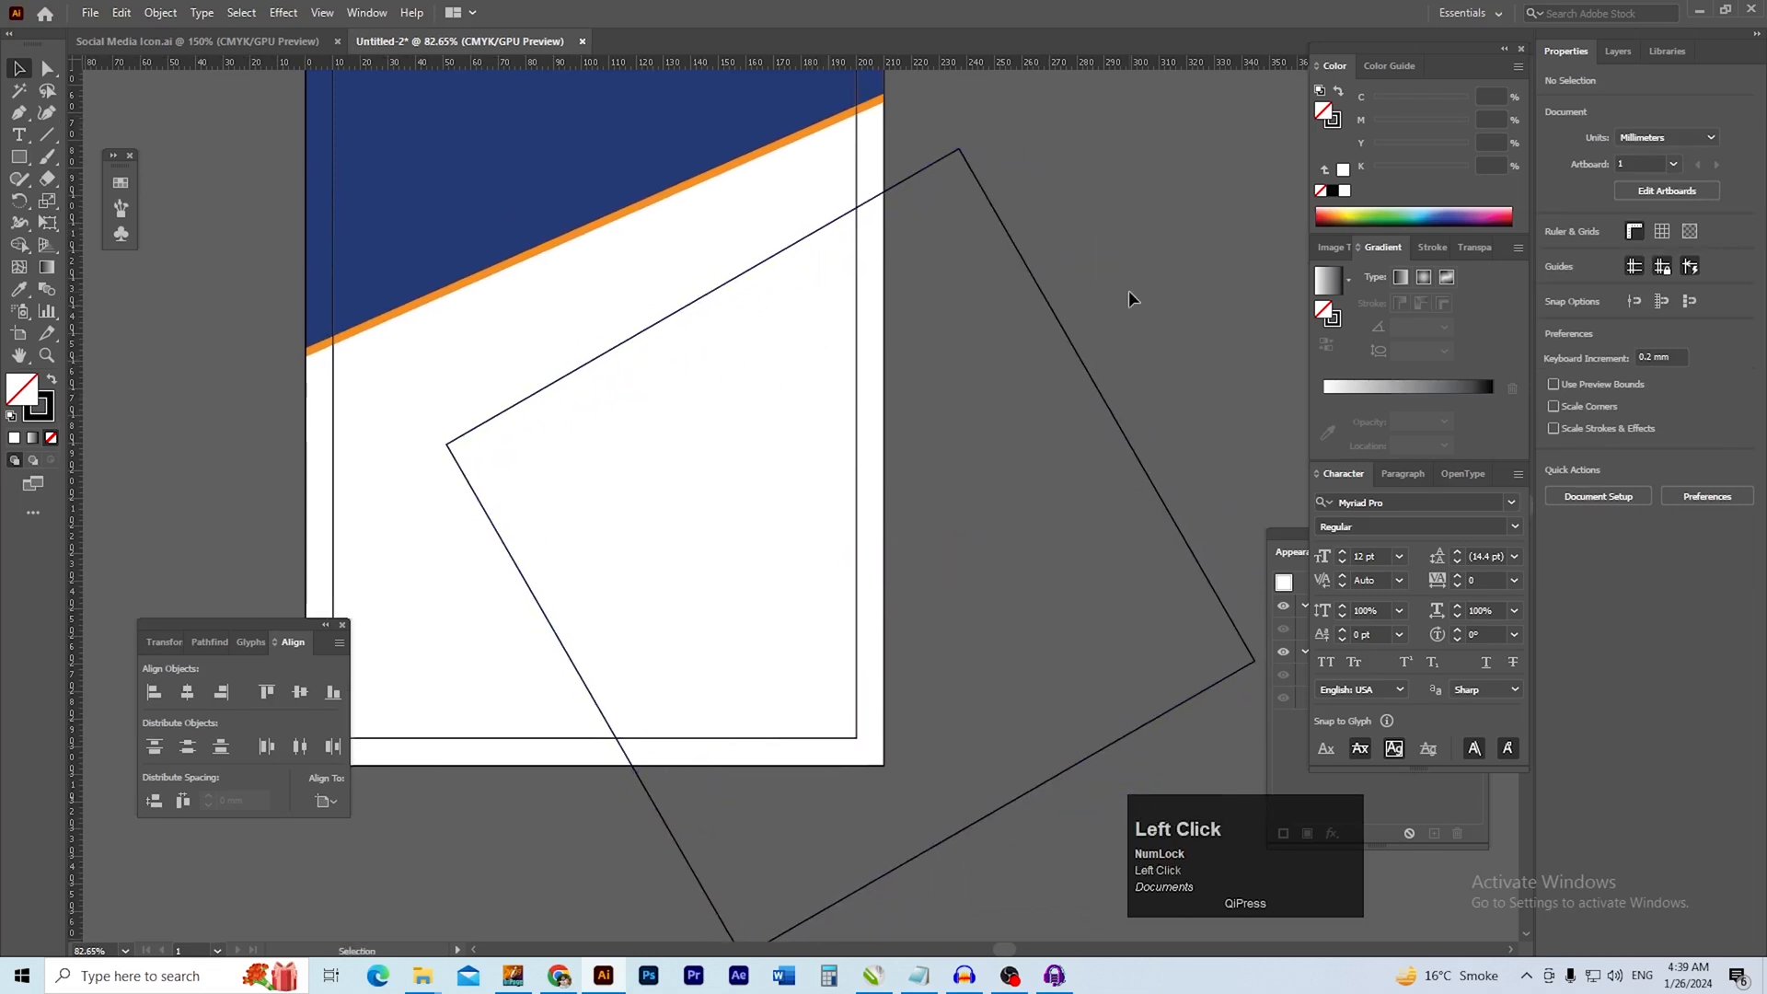
# Rotate the square to about 24.6°, roughly parallel to the orange band, and shift it down and left over the page
pyautogui.moveTo(1026, 370)
pyautogui.mouseDown()
pyautogui.moveTo(978, 384)
pyautogui.moveTo(1020, 353)
pyautogui.mouseUp()
pyautogui.click(1076, 334)
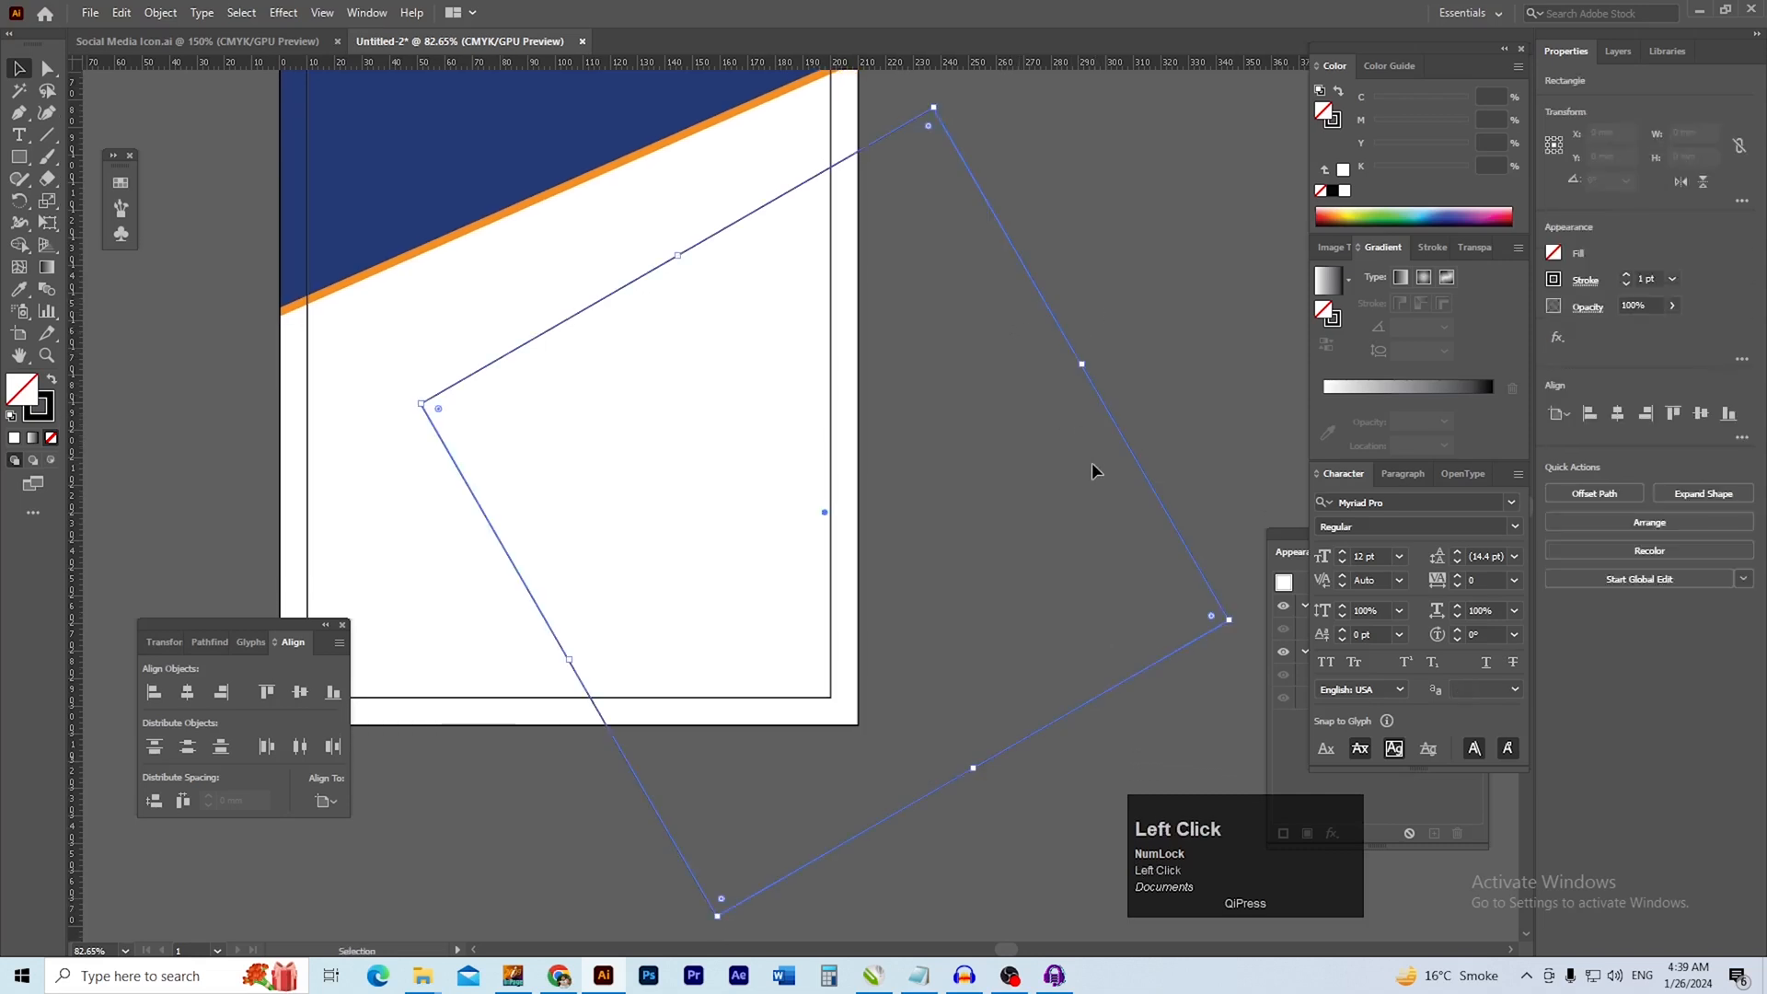
pyautogui.moveTo(1239, 623); pyautogui.dragTo(1225, 662)
pyautogui.click(1168, 415)
pyautogui.moveTo(1105, 417); pyautogui.dragTo(1027, 497)
pyautogui.press('space')
pyautogui.press('space')
pyautogui.click(1018, 475)
pyautogui.press('space')
pyautogui.hotkey('ctrl', 'space')
pyautogui.moveTo(838, 497); pyautogui.dragTo(906, 507)
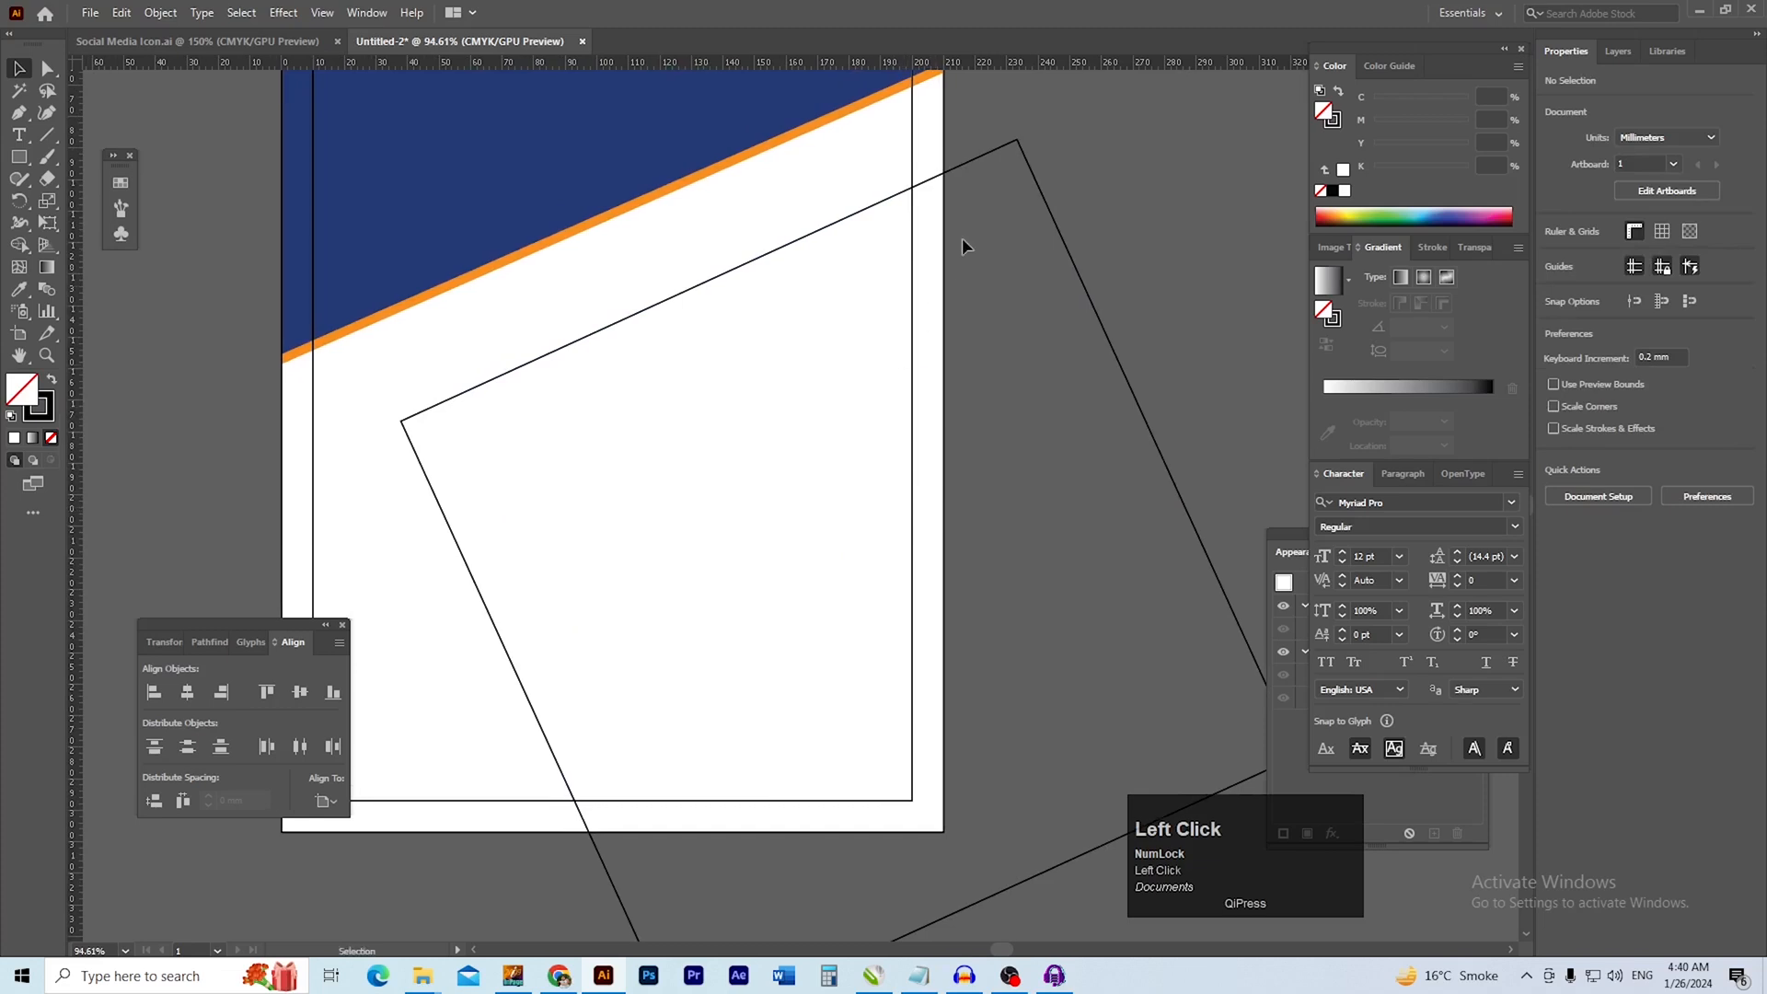
pyautogui.moveTo(970, 166); pyautogui.dragTo(972, 276)
pyautogui.moveTo(1002, 442); pyautogui.dragTo(1025, 395)
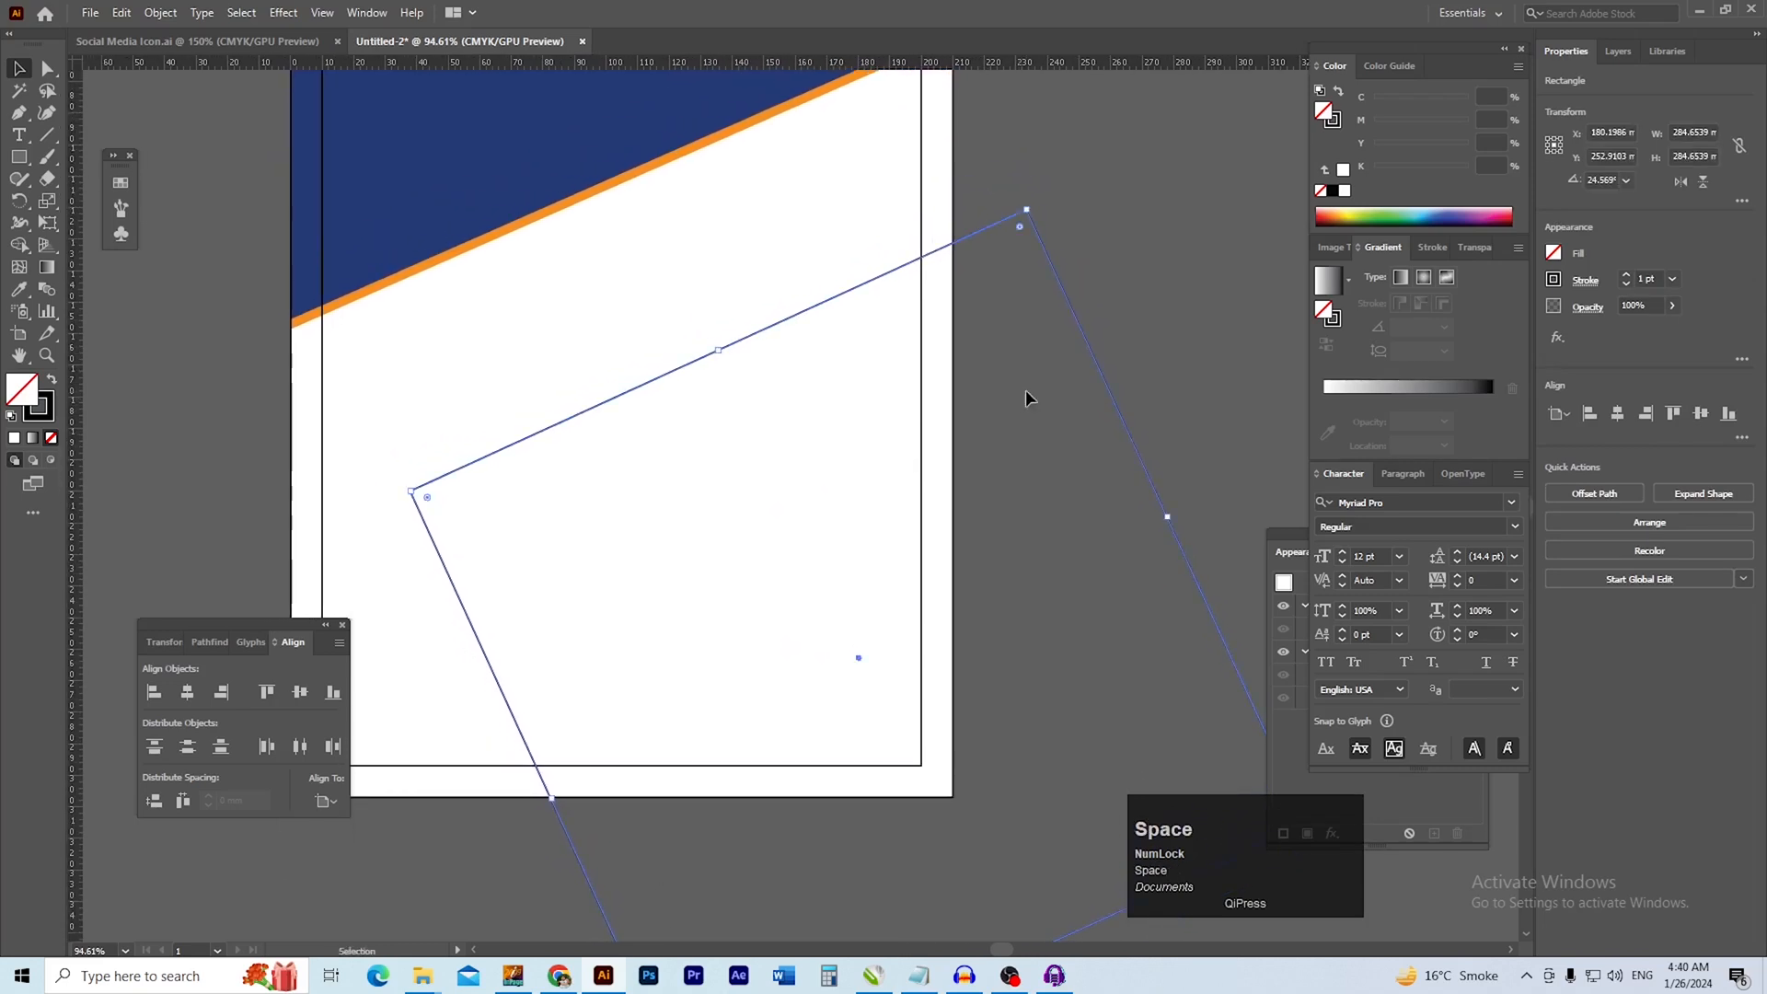
pyautogui.click(1025, 389)
pyautogui.moveTo(961, 322); pyautogui.dragTo(948, 322)
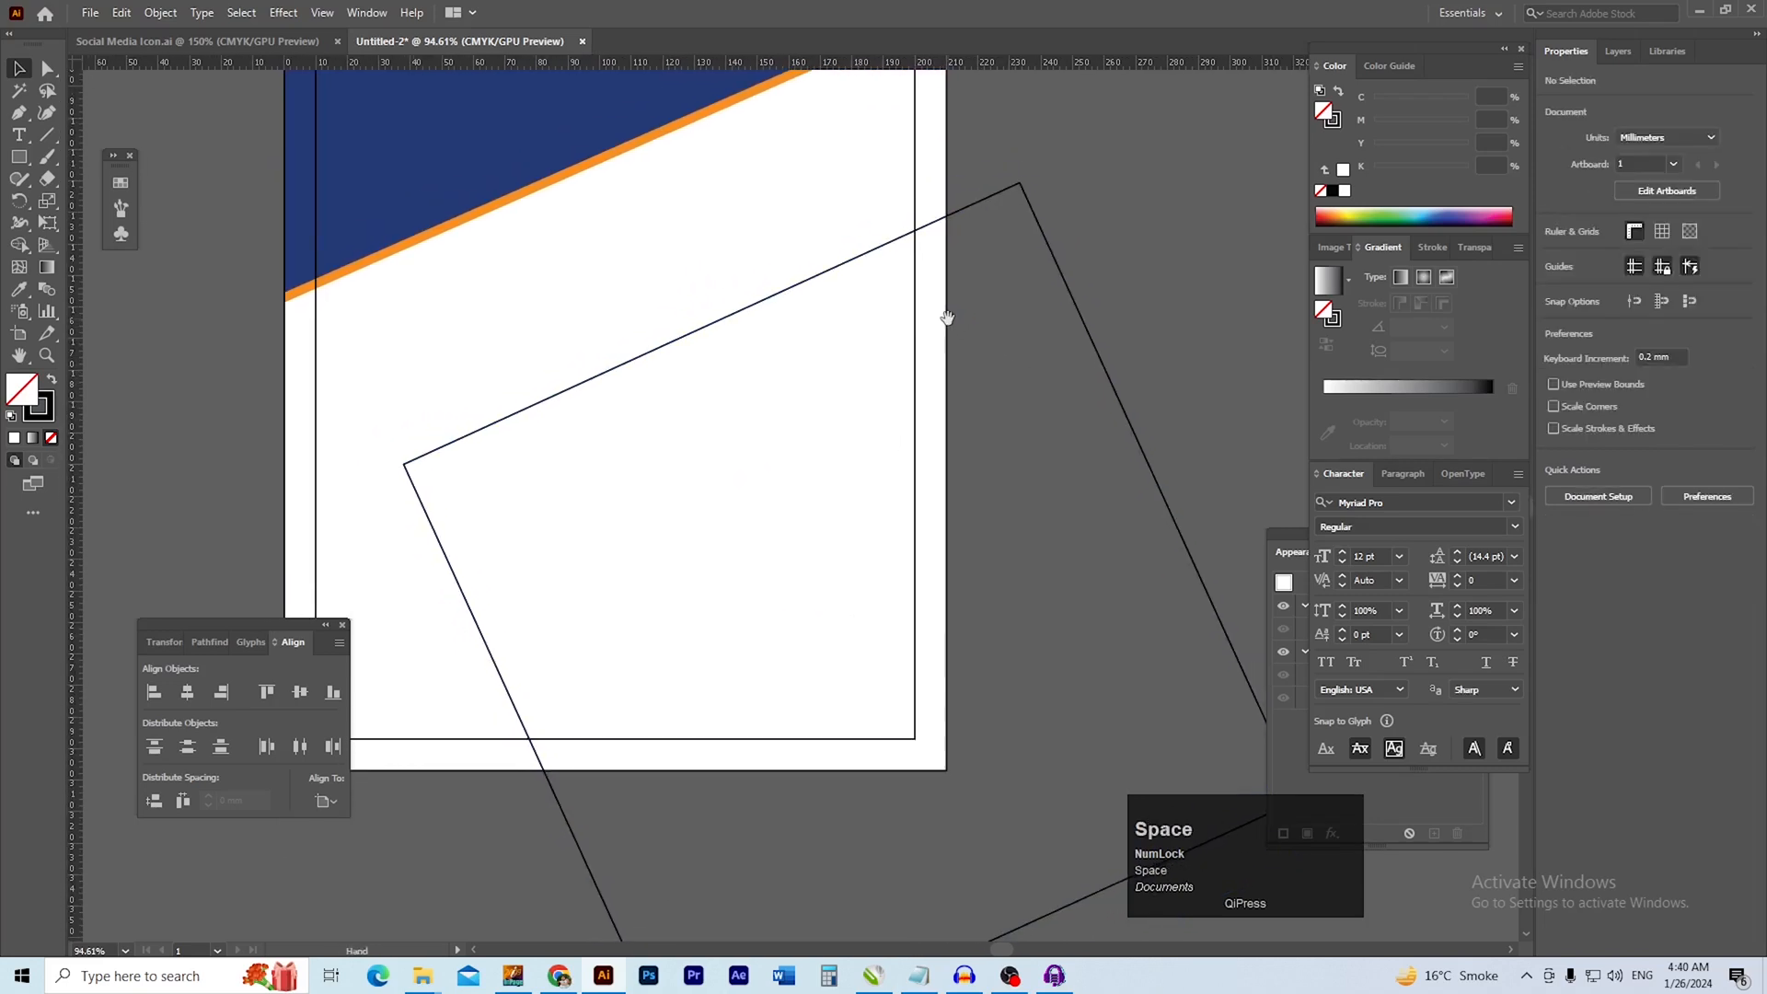
pyautogui.keyDown('ctrl'); pyautogui.keyDown('alt'); pyautogui.click(919, 365); pyautogui.keyUp('alt'); pyautogui.keyUp('ctrl')
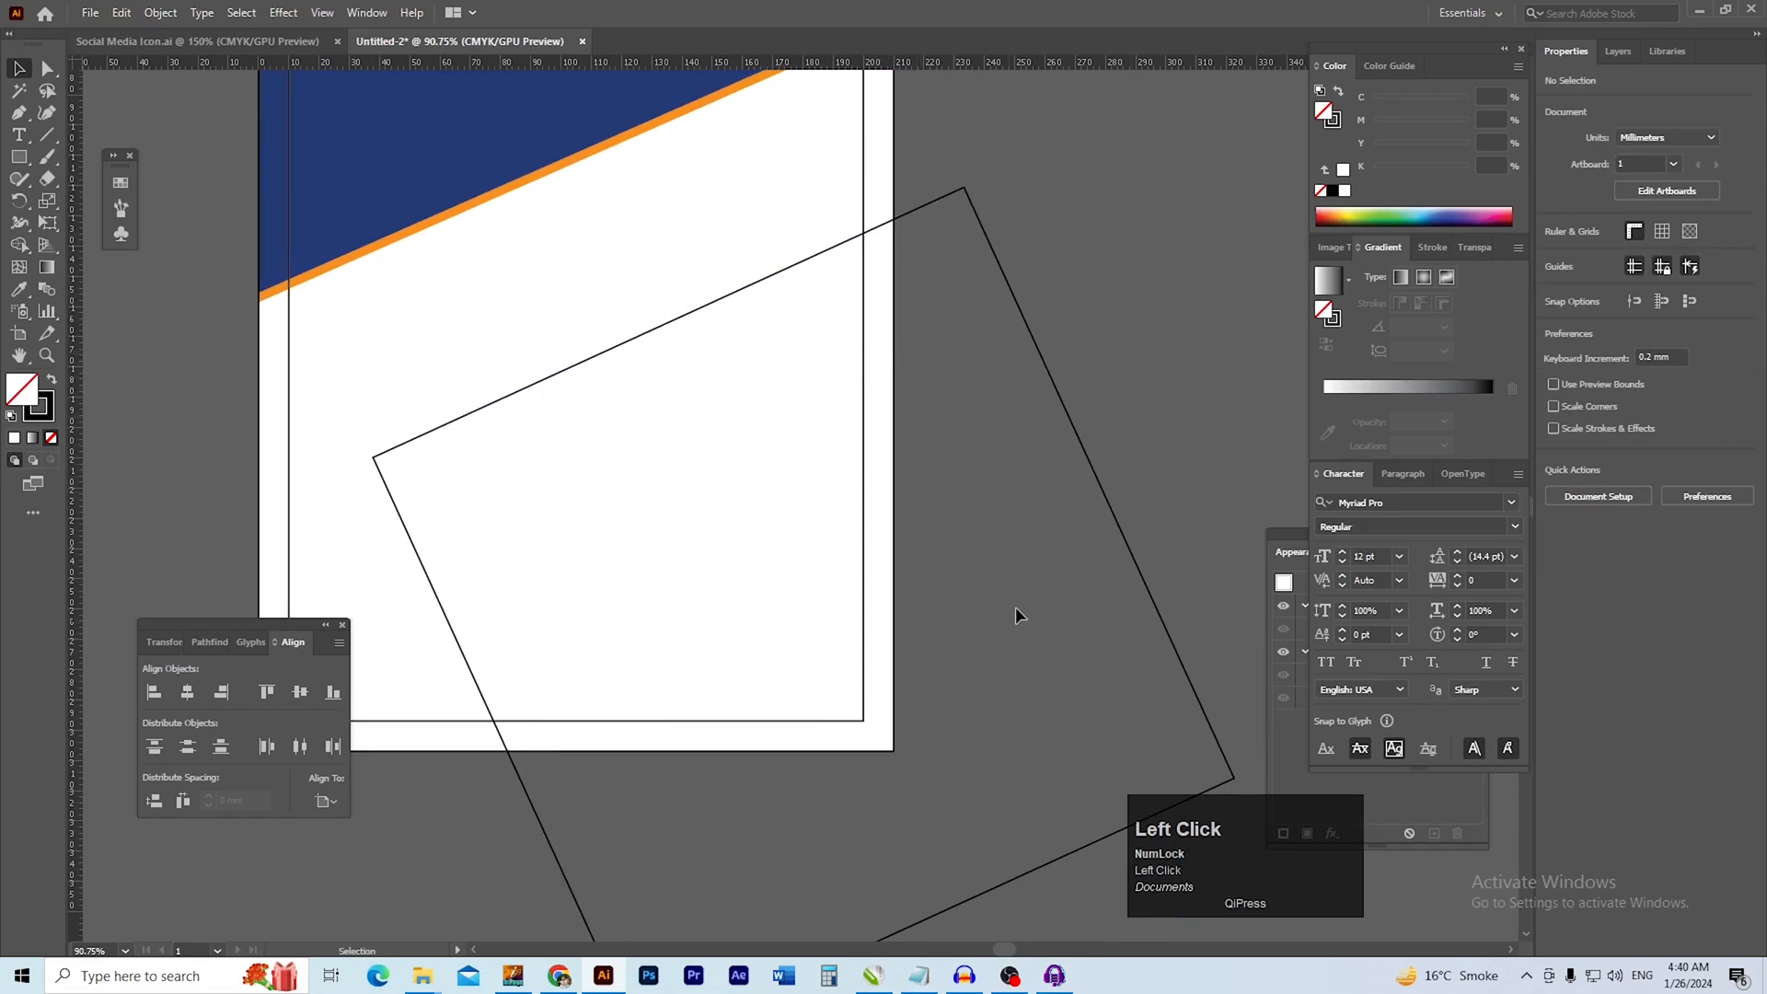
# Draw an unfilled rectangle 210 mm wide and about 181 mm tall over the lower part of the page
pyautogui.moveTo(745, 421); pyautogui.dragTo(791, 493)
pyautogui.click(20, 157)
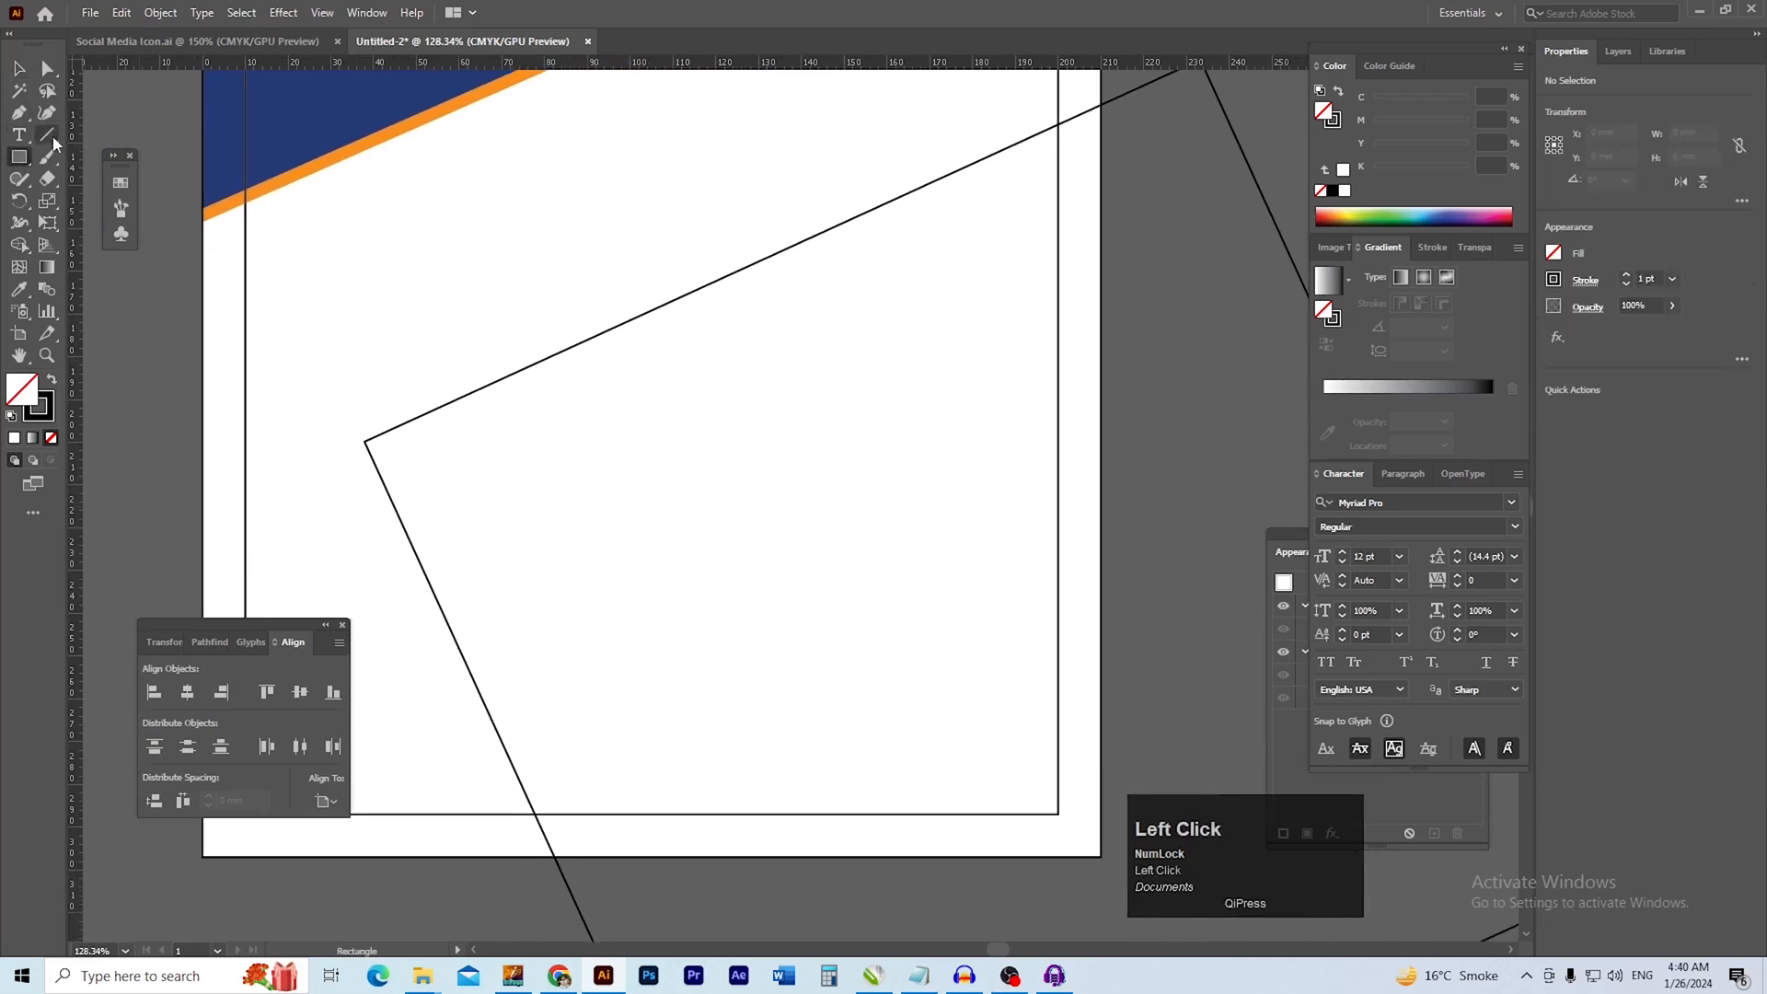
pyautogui.moveTo(204, 857); pyautogui.dragTo(1102, 80)
pyautogui.press('space')
pyautogui.moveTo(1050, 273); pyautogui.dragTo(884, 342)
pyautogui.press('b')
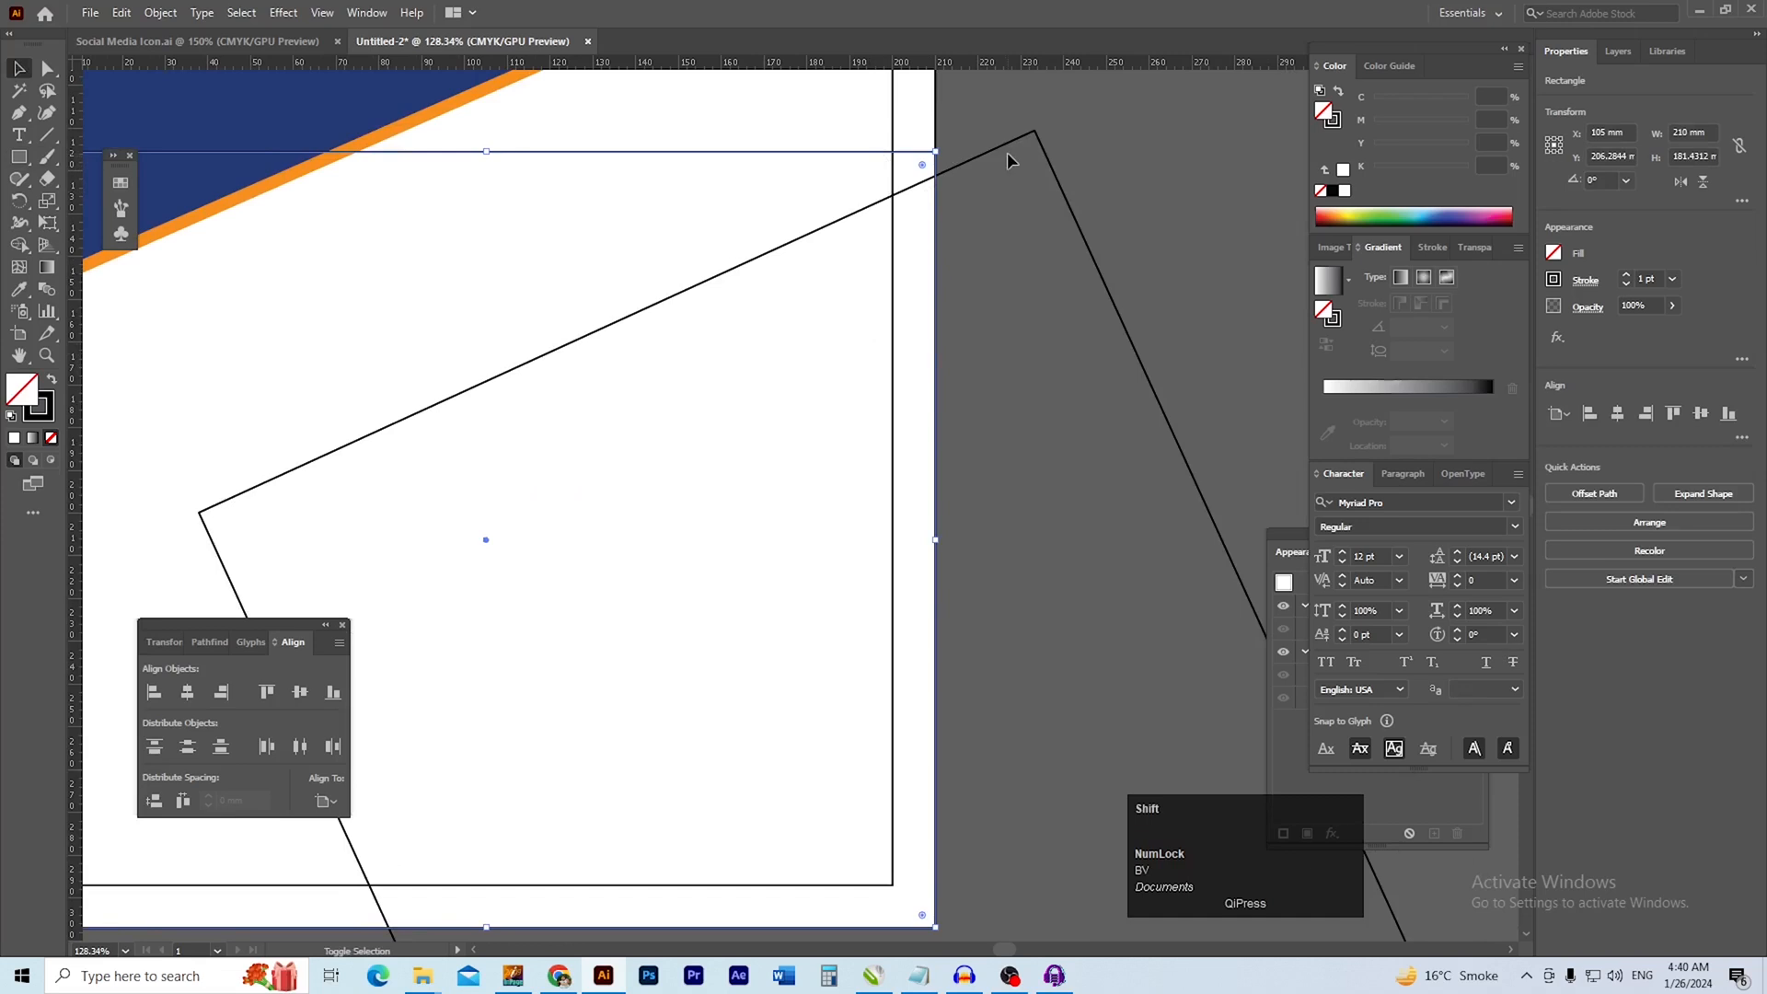
# Trim away the part of the rotated square outside the page rectangle with the Shape Builder tool
pyautogui.keyDown('shift'); pyautogui.click(1044, 137); pyautogui.keyUp('shift')
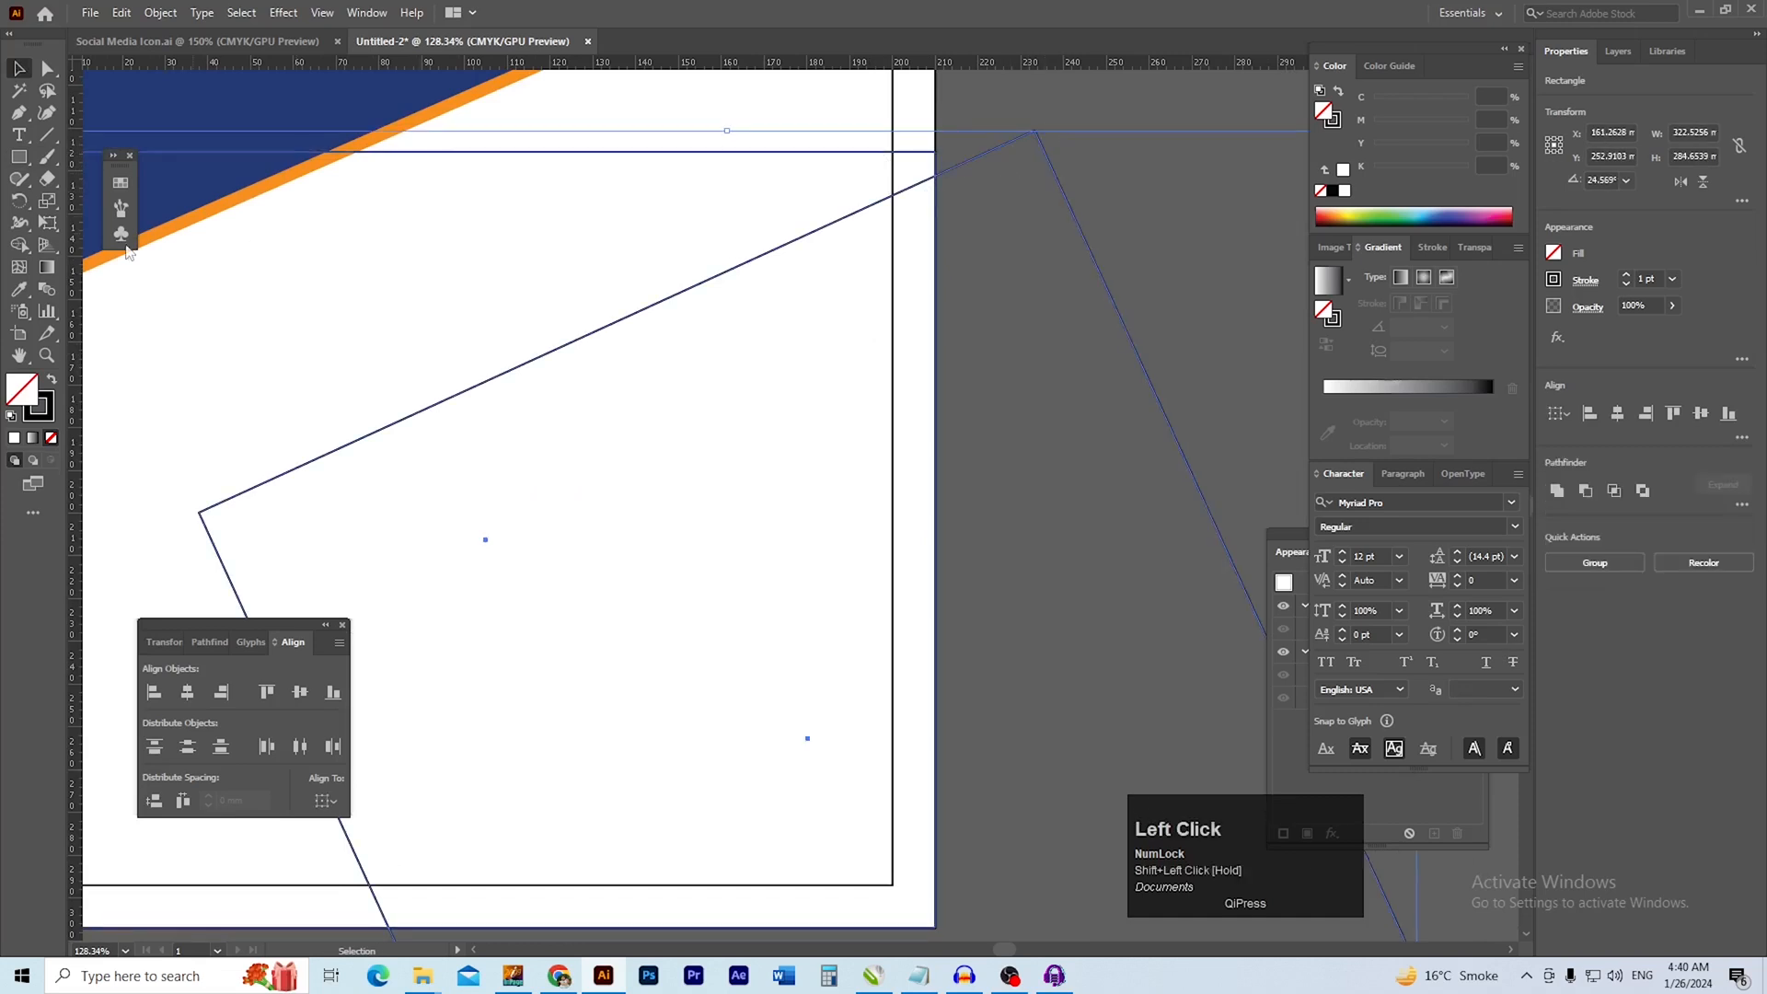
pyautogui.doubleClick(18, 245)
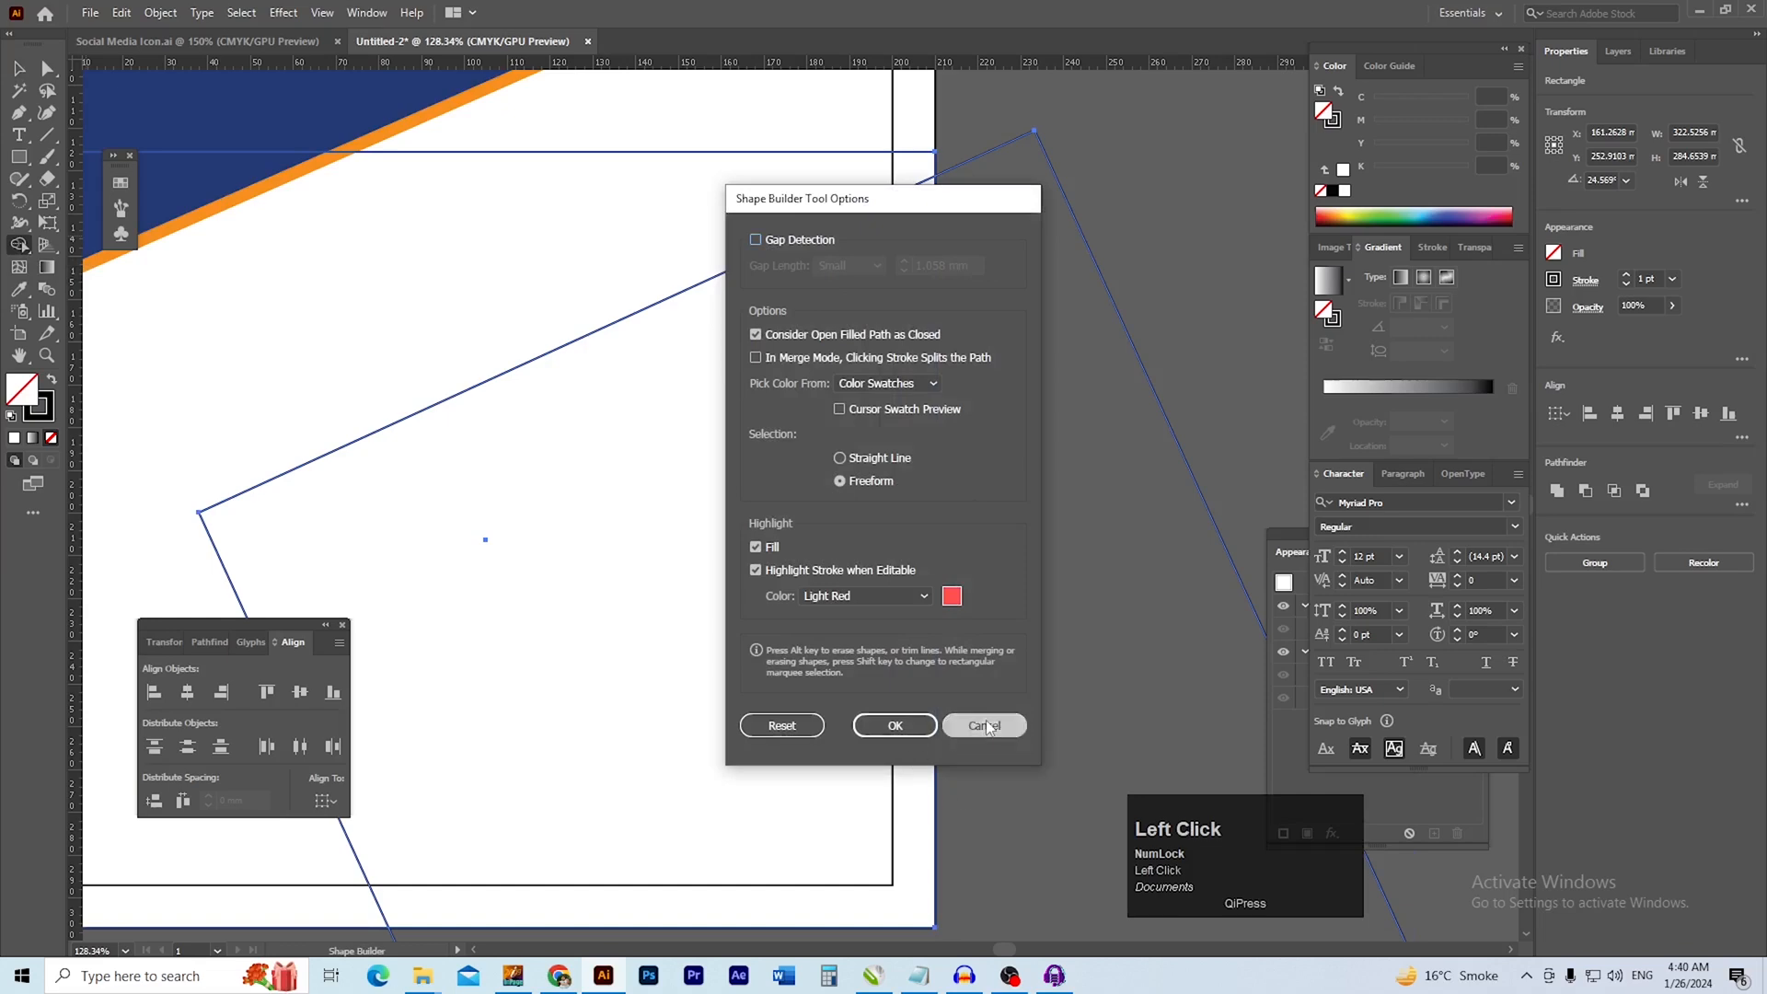
pyautogui.click(895, 725)
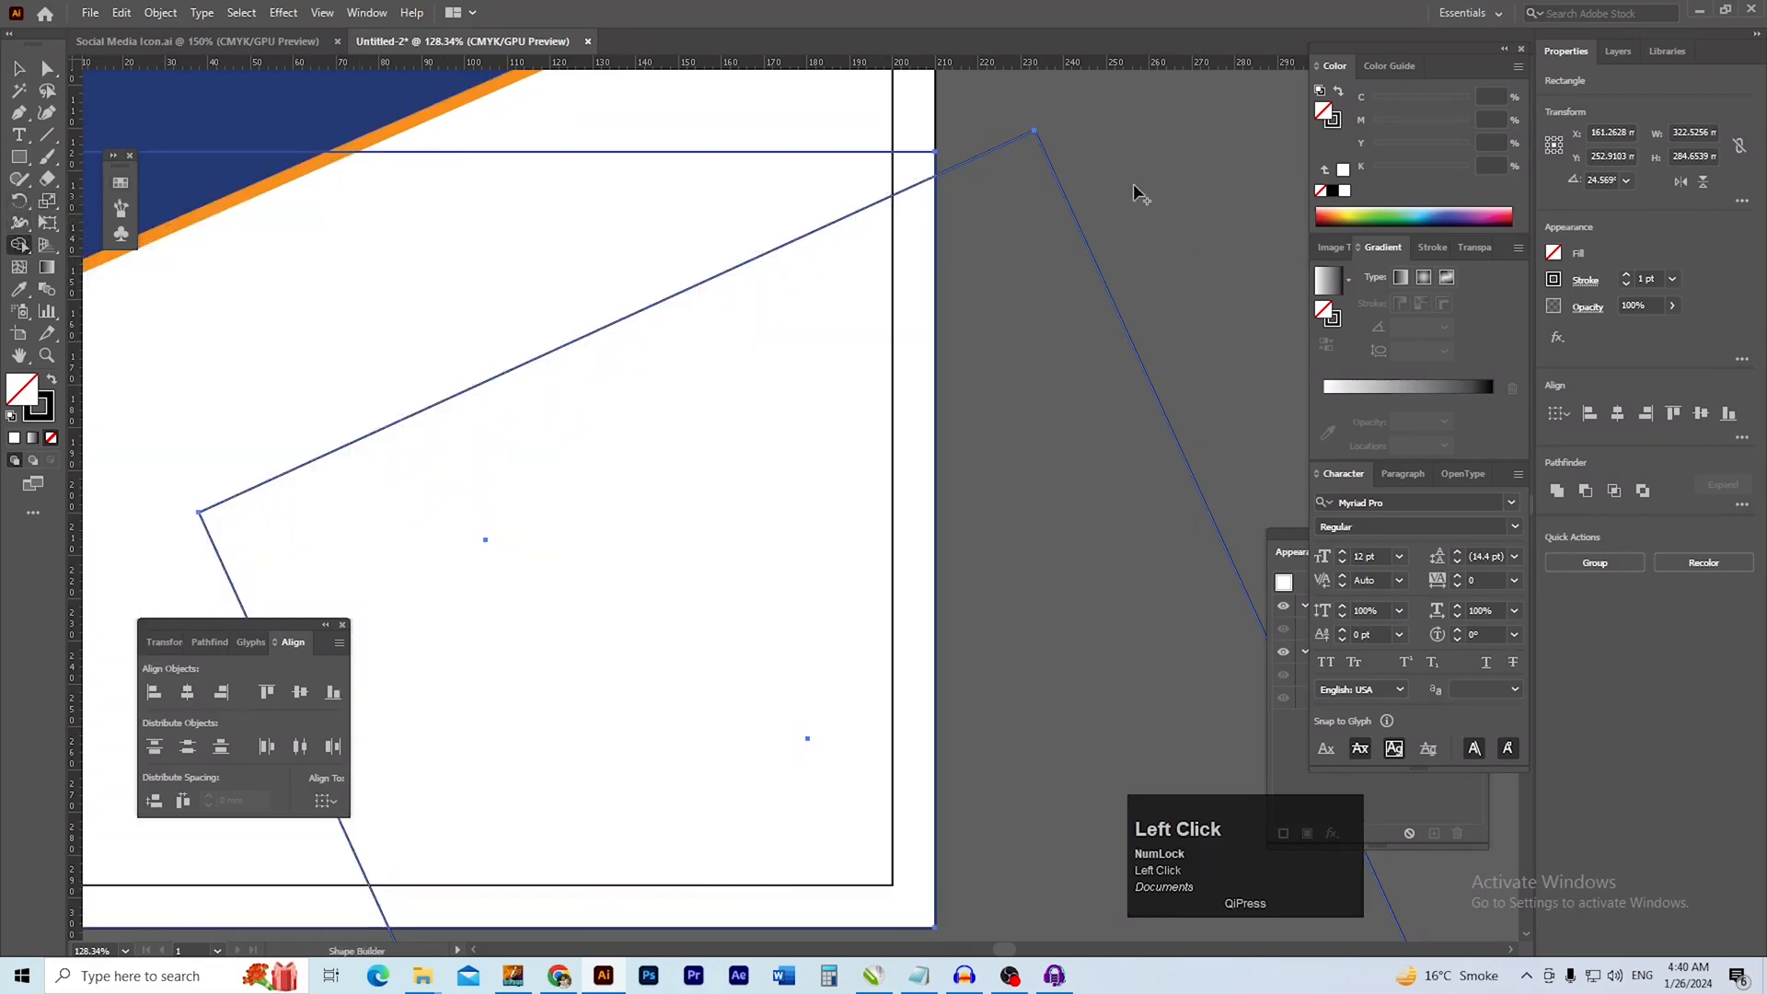
pyautogui.keyDown('alt'); pyautogui.click(998, 166); pyautogui.keyUp('alt')
pyautogui.press('v')
pyautogui.click(1024, 240)
# Set the save location to the ONLINE LEARNING folder, using the folder path copied from File Explorer
pyautogui.hotkey('ctrl', 's')
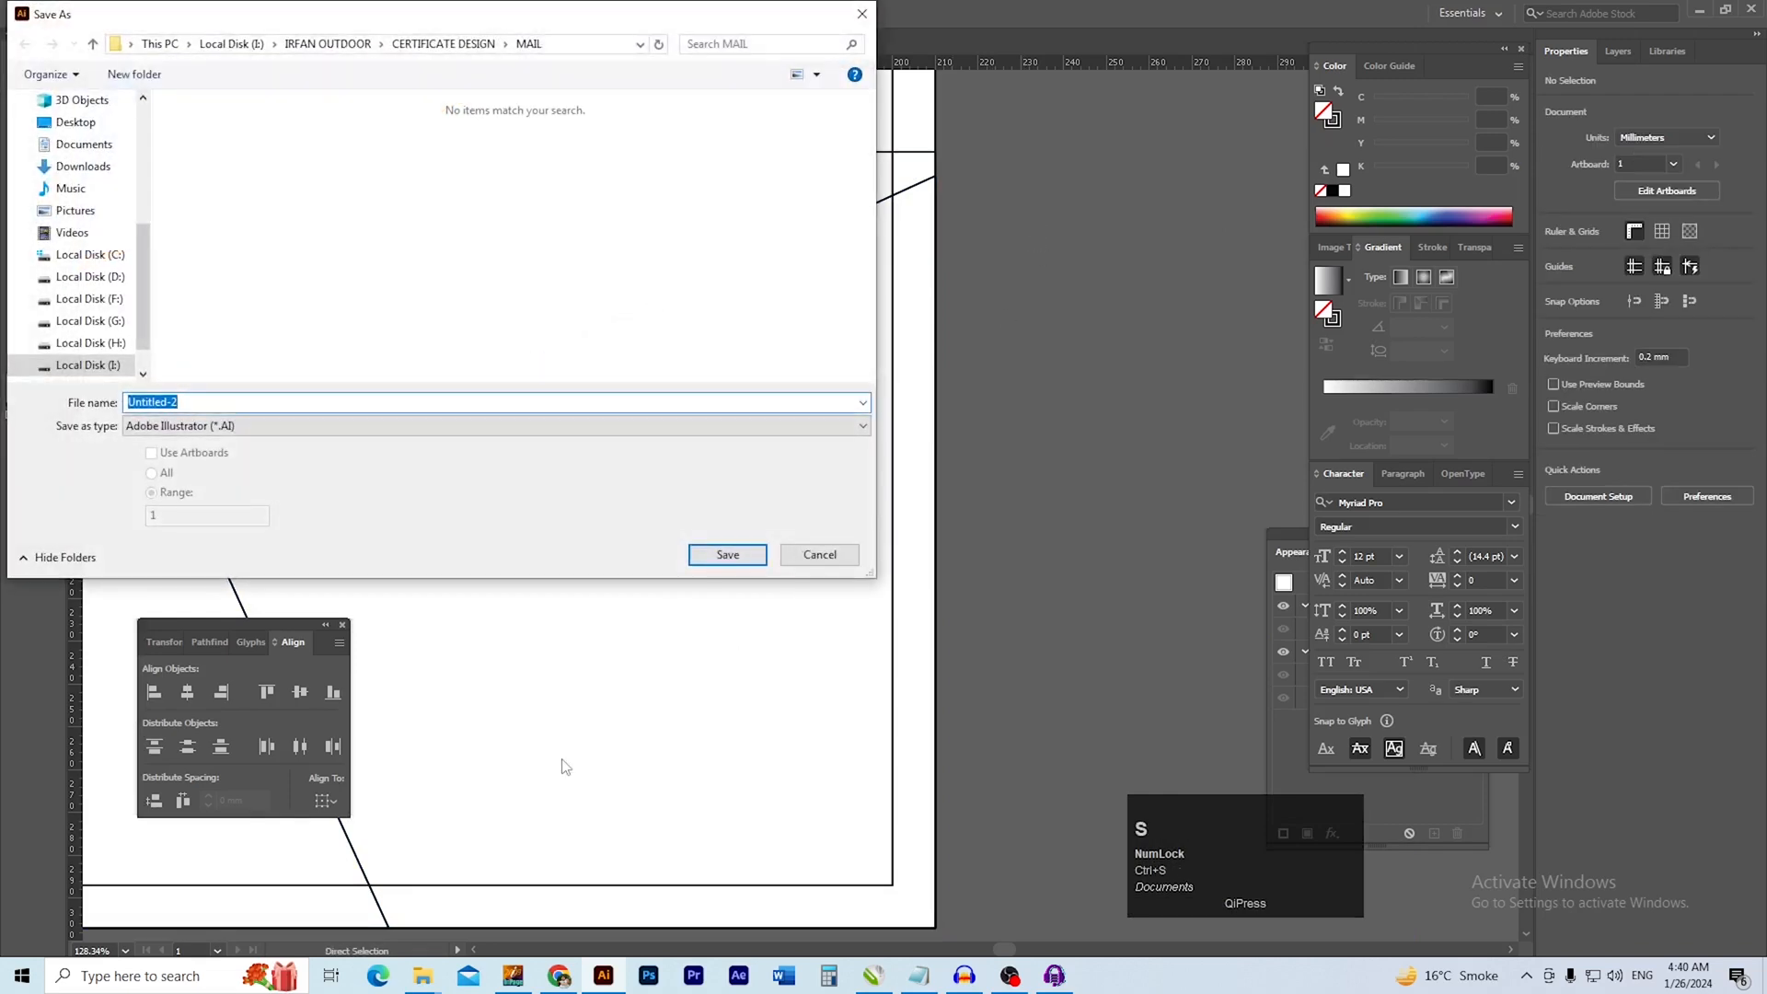
pyautogui.click(439, 983)
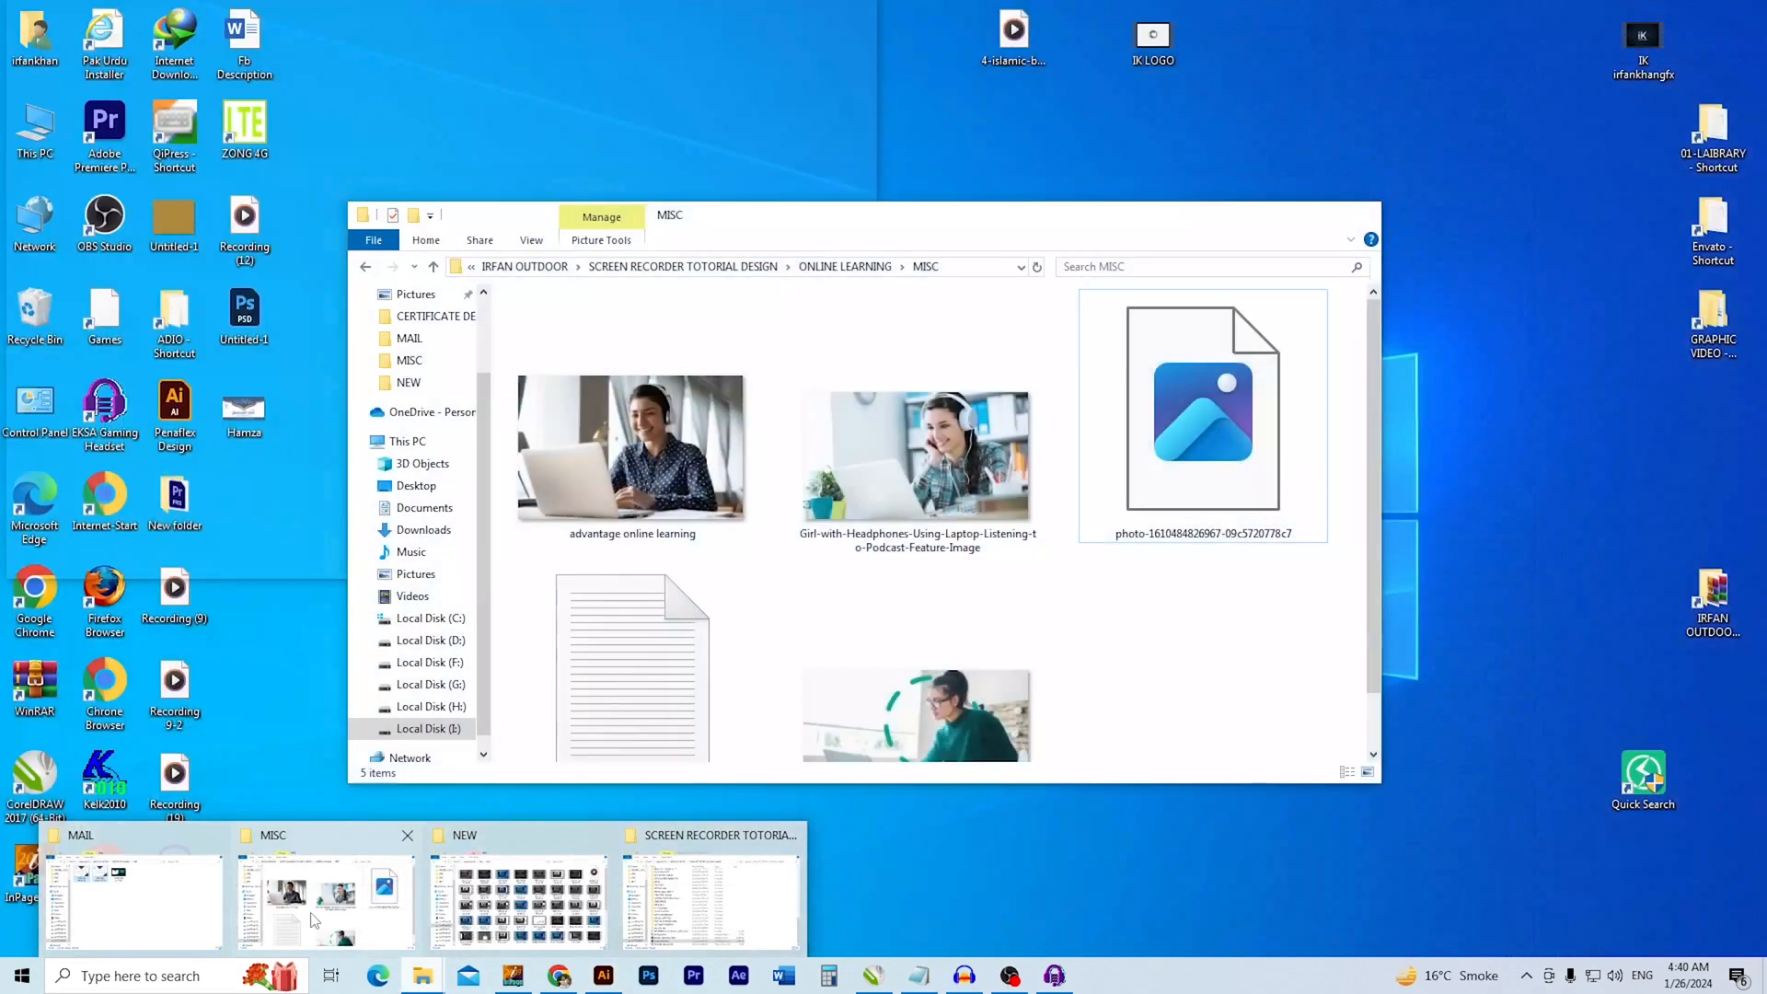
pyautogui.click(400, 848)
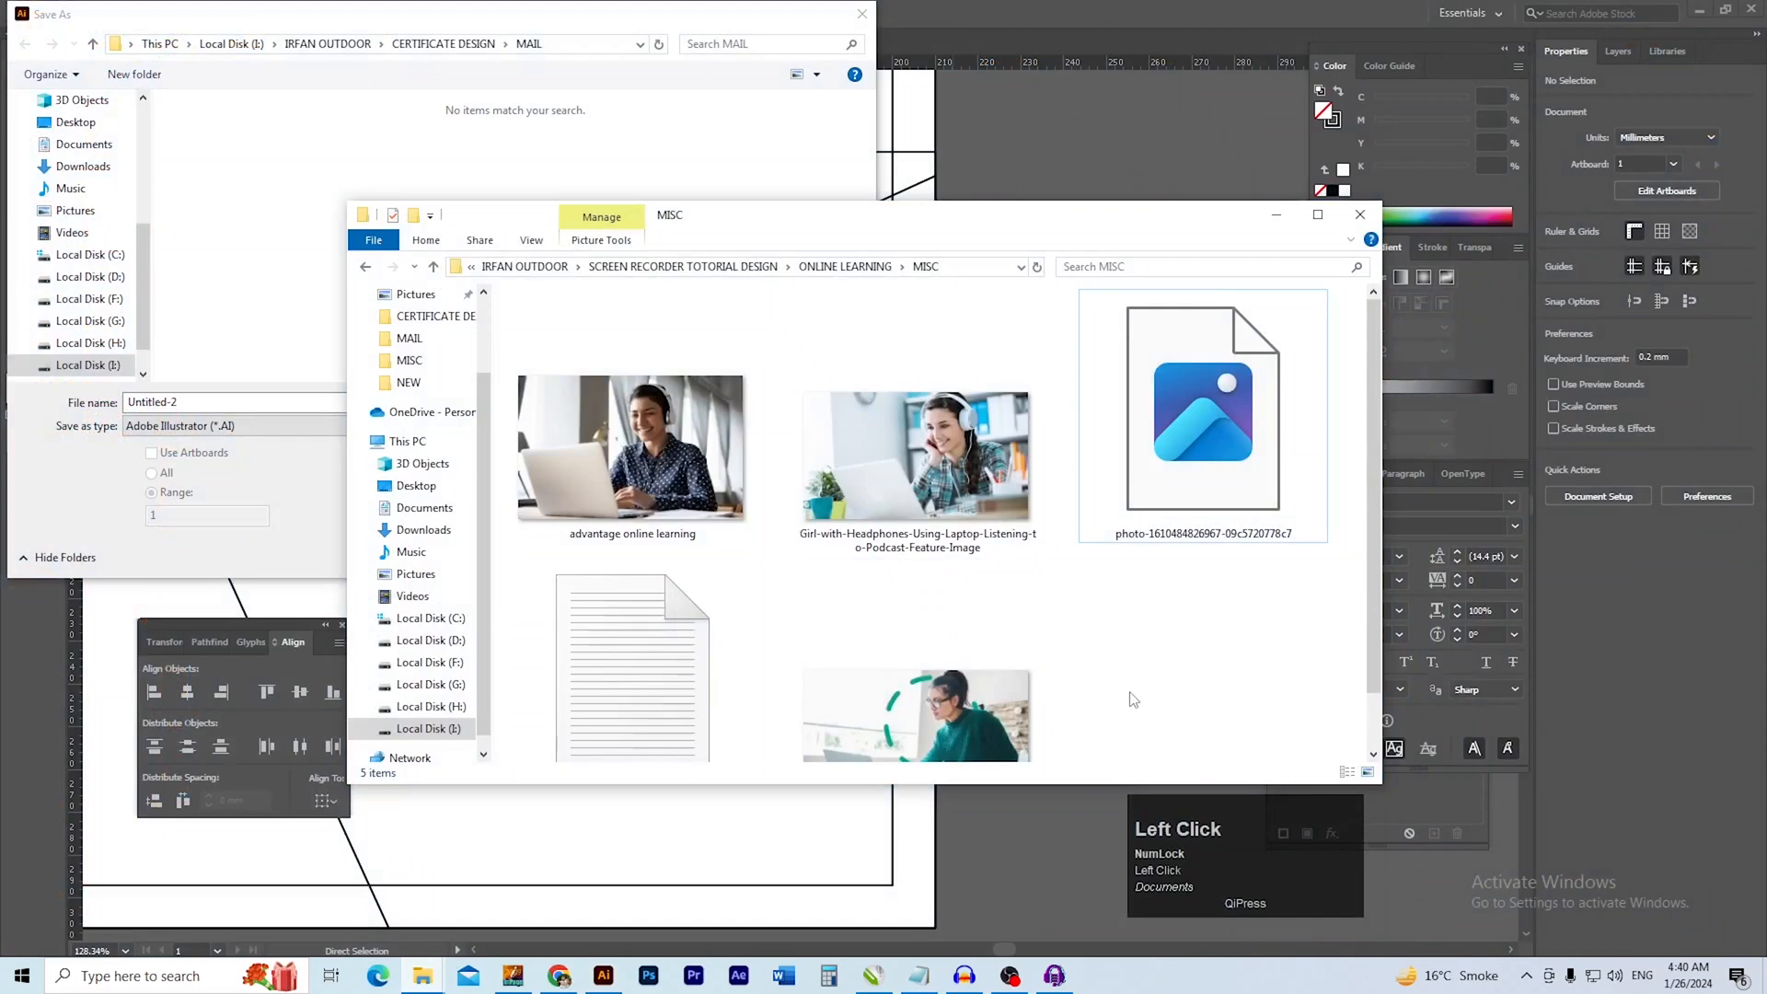
pyautogui.press('BackSpace')
pyautogui.click(936, 266)
pyautogui.hotkey('ctrl', 'c')
pyautogui.click(1275, 214)
pyautogui.hotkey('ctrl', 'v')
pyautogui.press('Return')
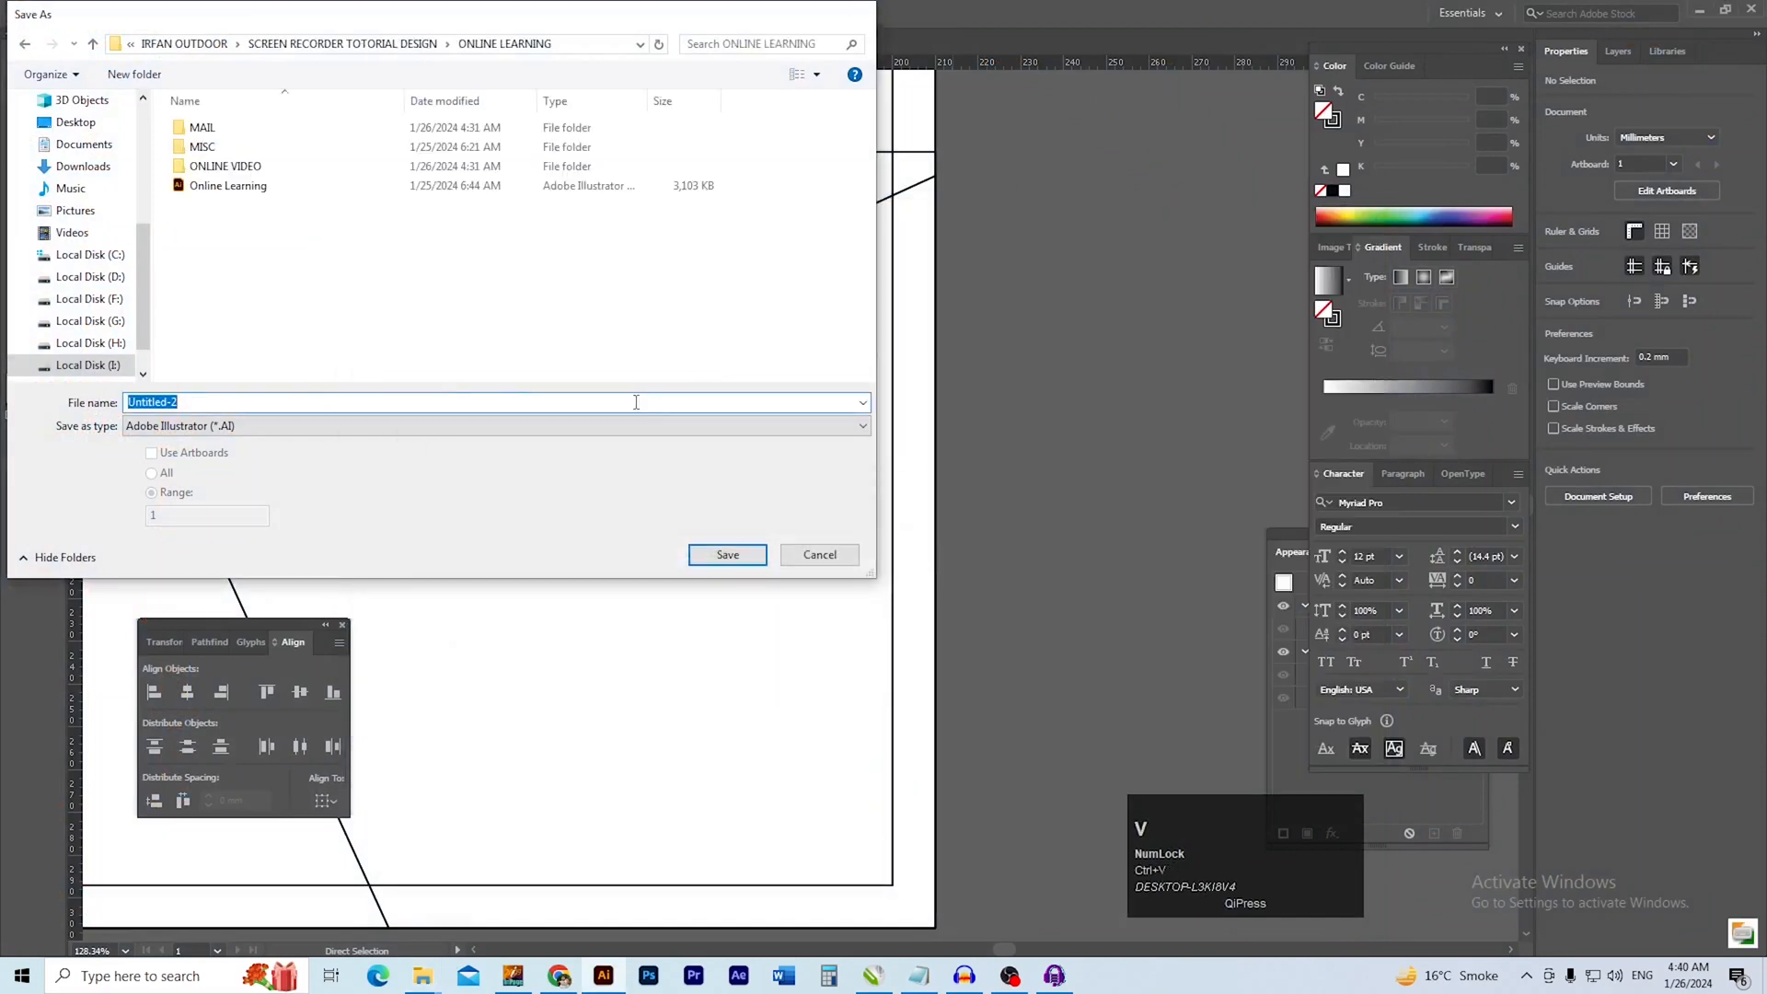
# Save the document as Untitled-2 in Adobe Illustrator (*.AI) format with the Illustrator 2020 version
pyautogui.press('Return')
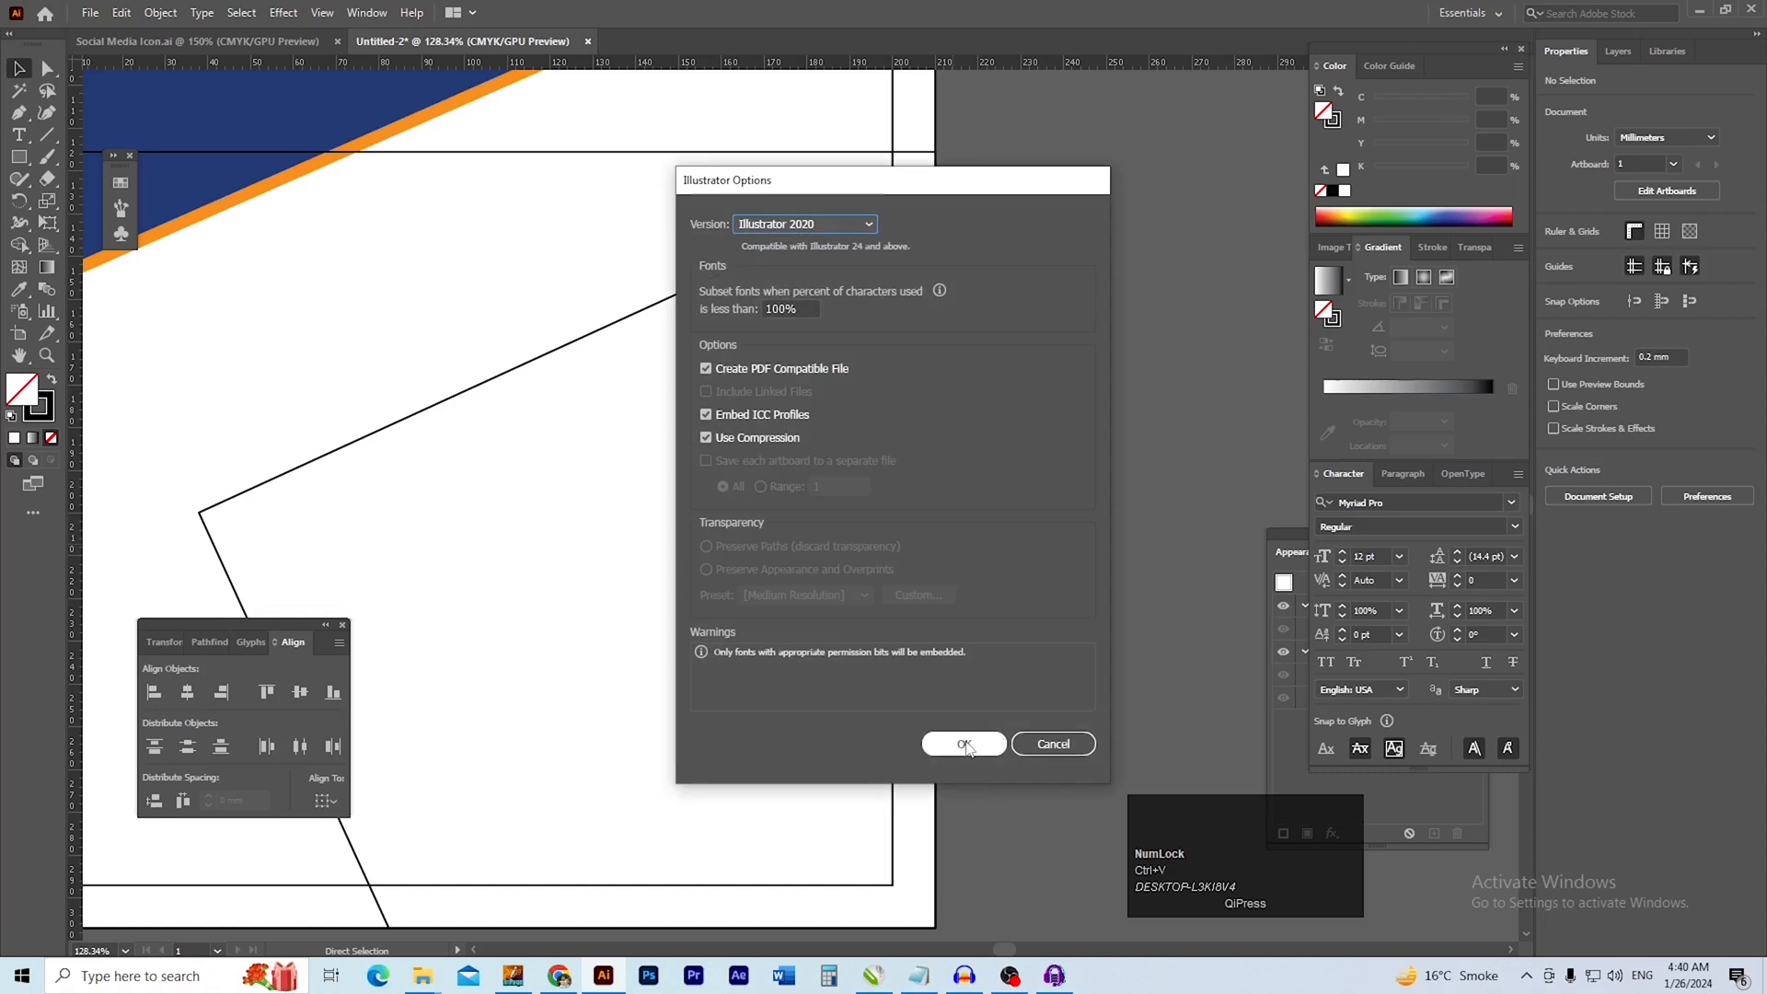
pyautogui.click(963, 744)
pyautogui.keyDown('ctrl'); pyautogui.keyDown('alt'); pyautogui.click(772, 589); pyautogui.keyUp('alt'); pyautogui.keyUp('ctrl')
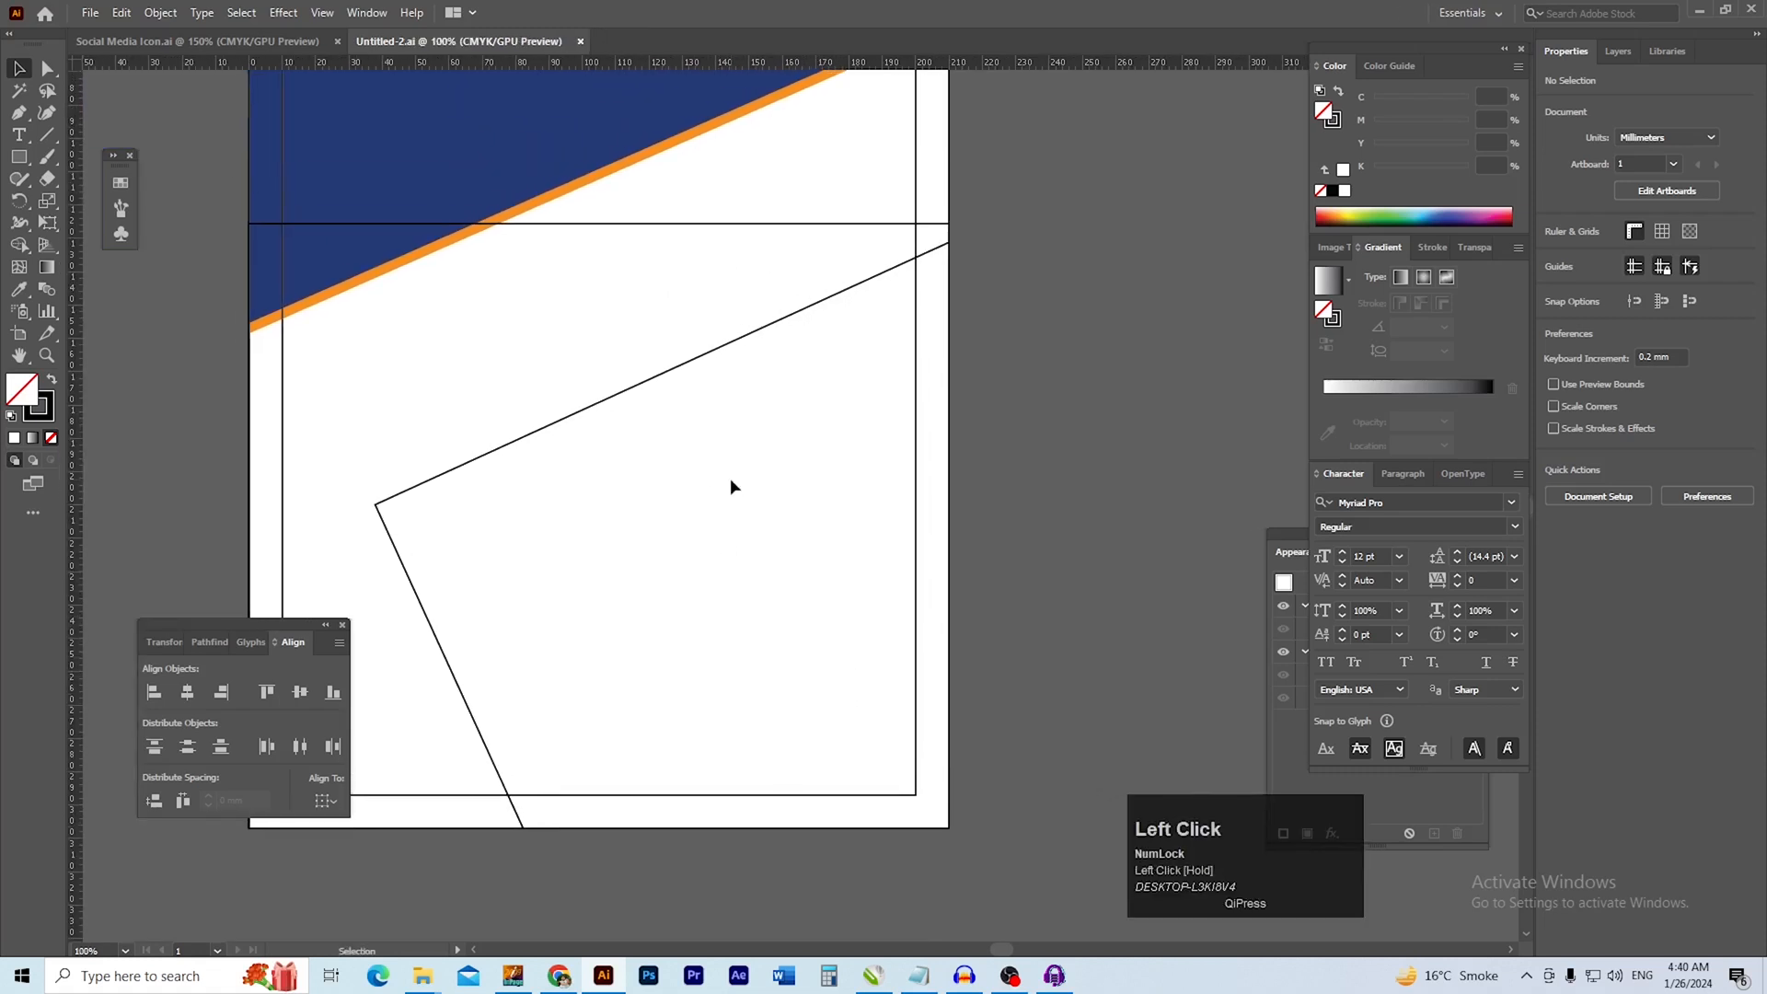
# Undo the trim of the rotated square and delete the helper rectangle over the lower page
pyautogui.press('v')
pyautogui.hotkey('ctrl', 'z')
pyautogui.click(852, 233)
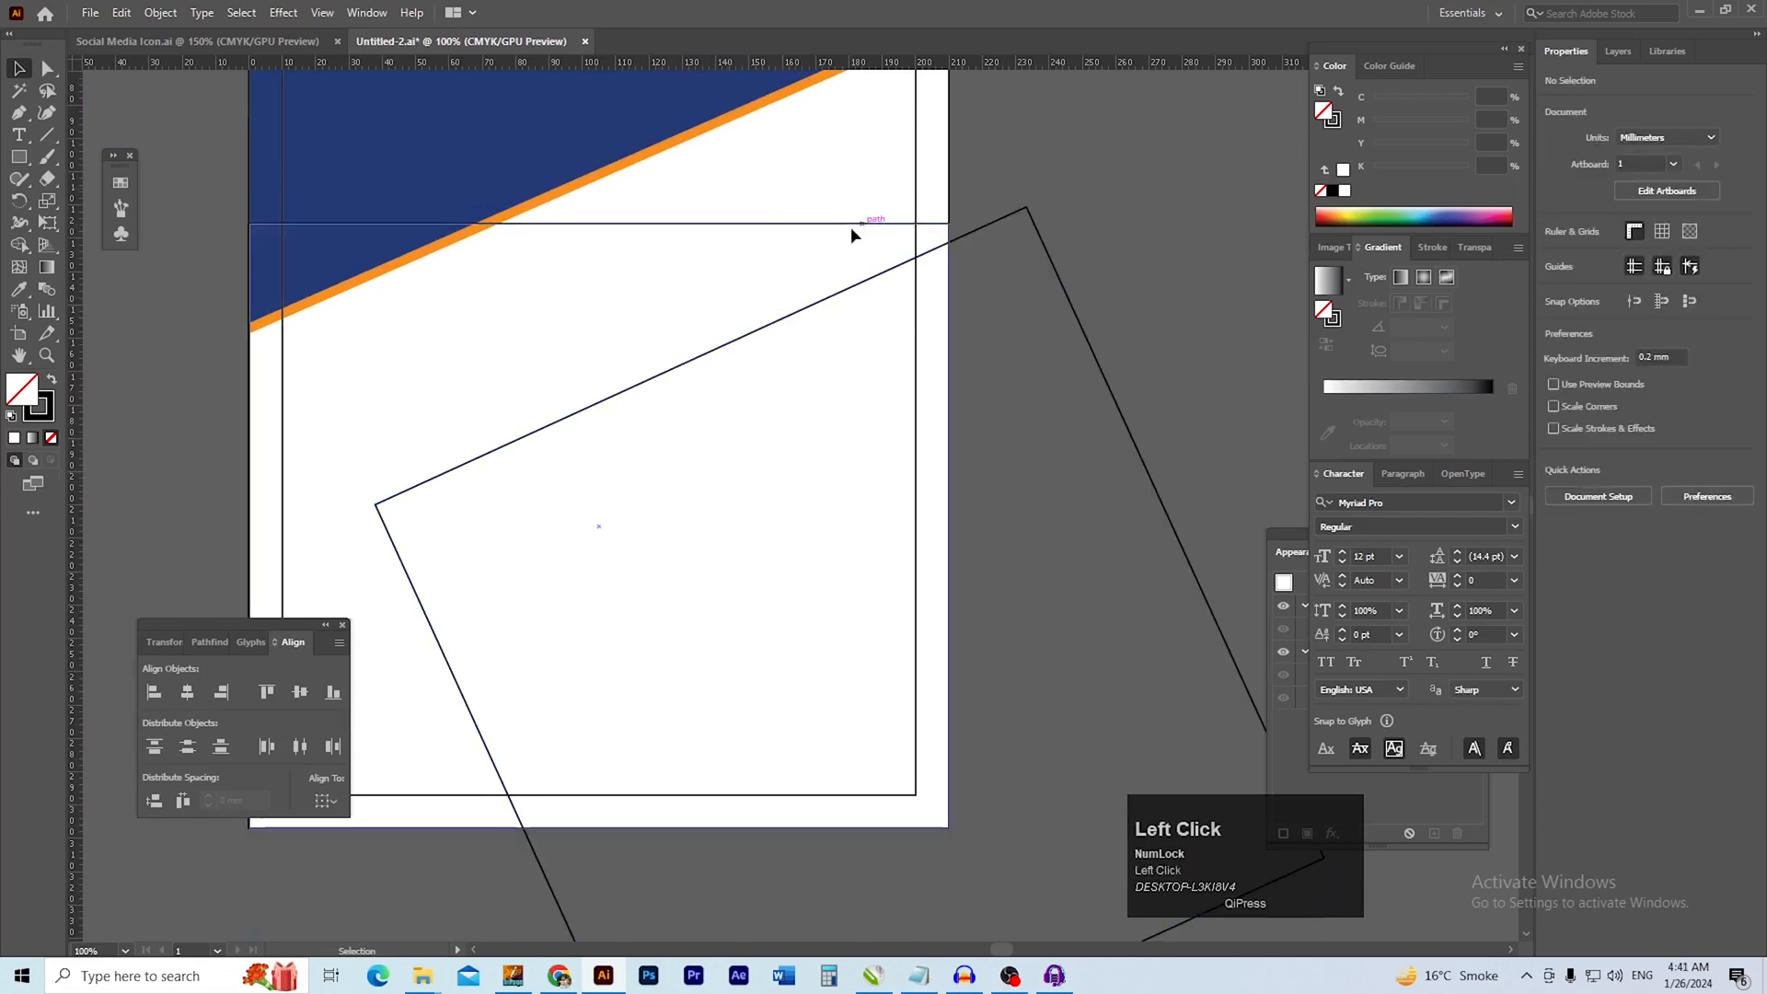
pyautogui.press('Delete')
# Fill the rotated square with the dark blue sampled from the header and remove its stroke
pyautogui.moveTo(826, 392); pyautogui.dragTo(781, 356)
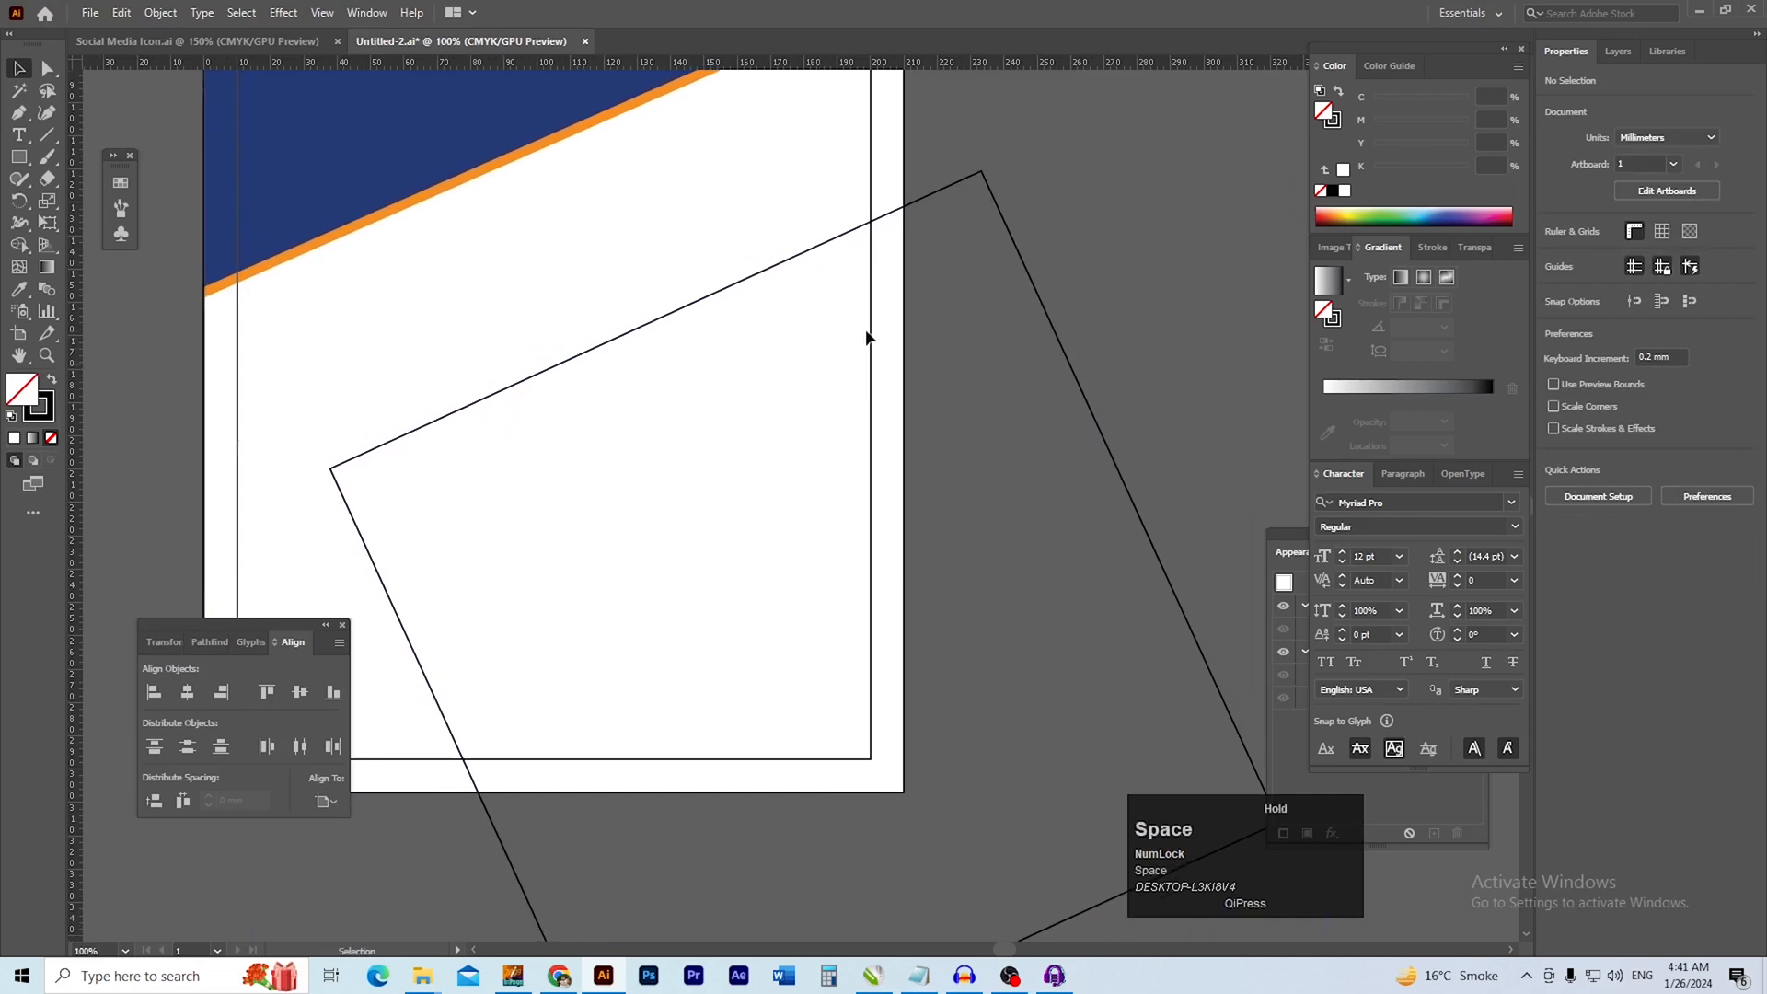
pyautogui.moveTo(513, 391); pyautogui.dragTo(505, 413)
pyautogui.click(522, 402)
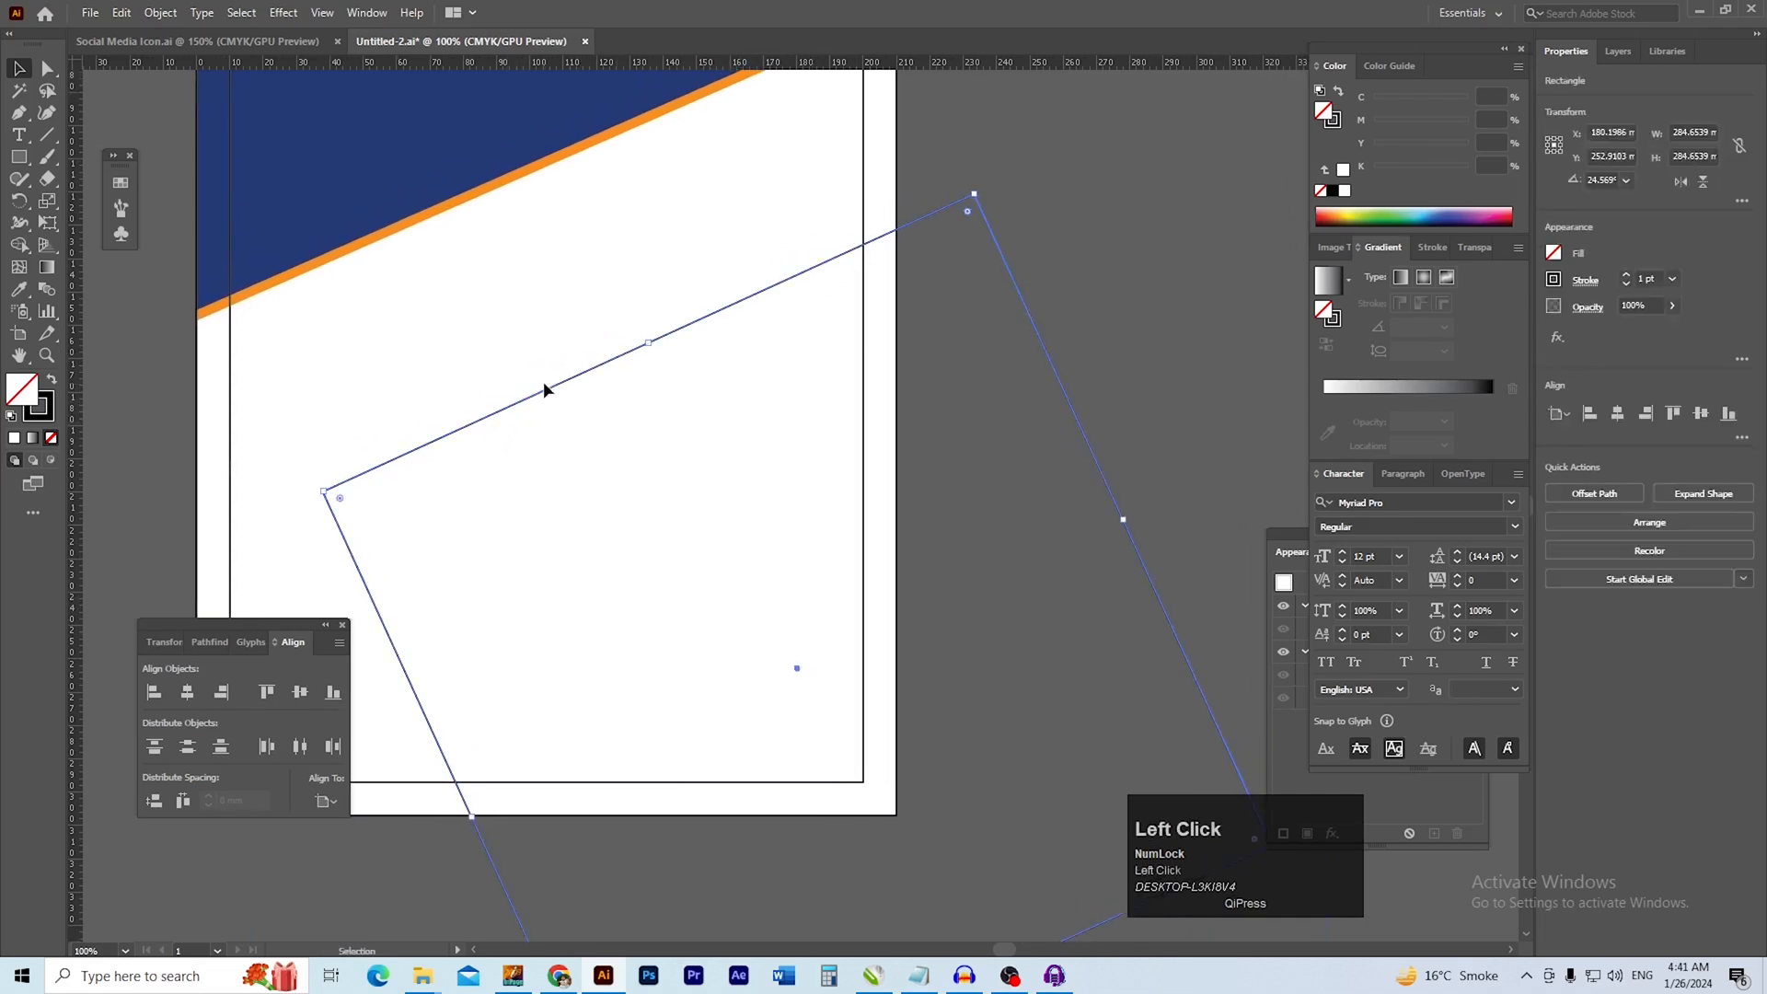
pyautogui.press('i')
pyautogui.click(399, 169)
pyautogui.press('v')
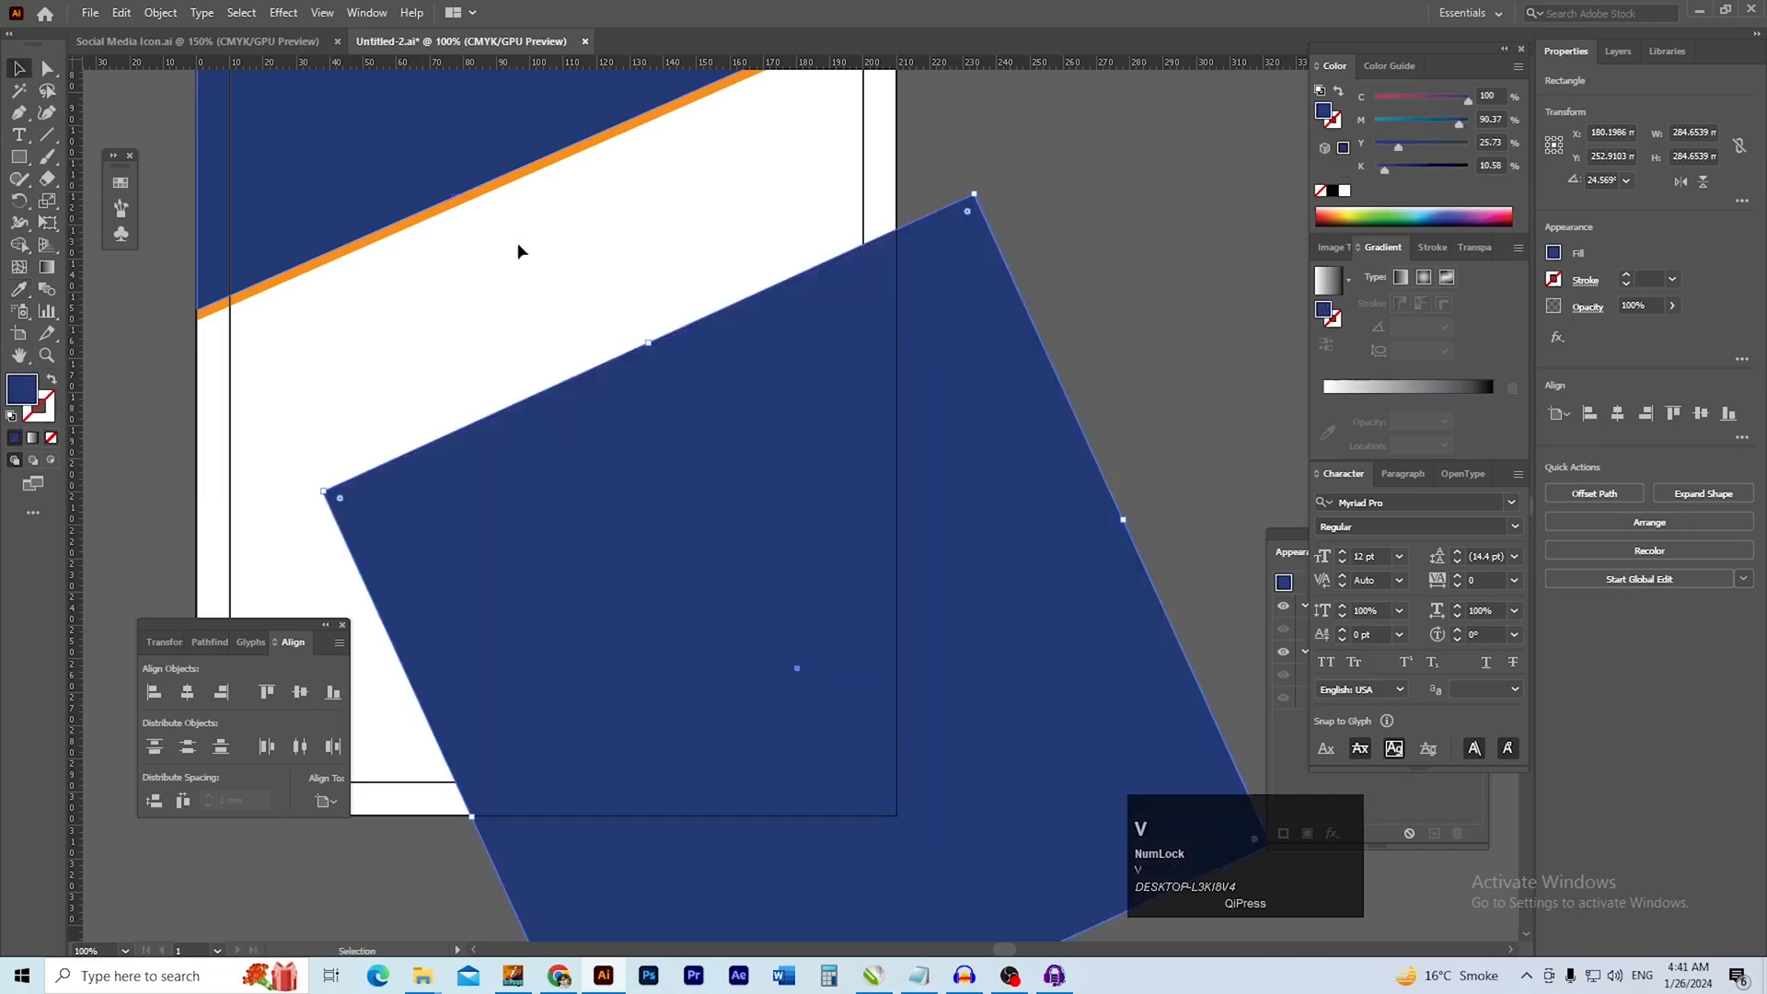
pyautogui.click(776, 383)
pyautogui.moveTo(601, 445); pyautogui.dragTo(646, 399)
pyautogui.hotkey('ctrl', 'z')
# Slightly round the leftmost corner of the blue rotated square
pyautogui.moveTo(328, 503); pyautogui.dragTo(555, 521)
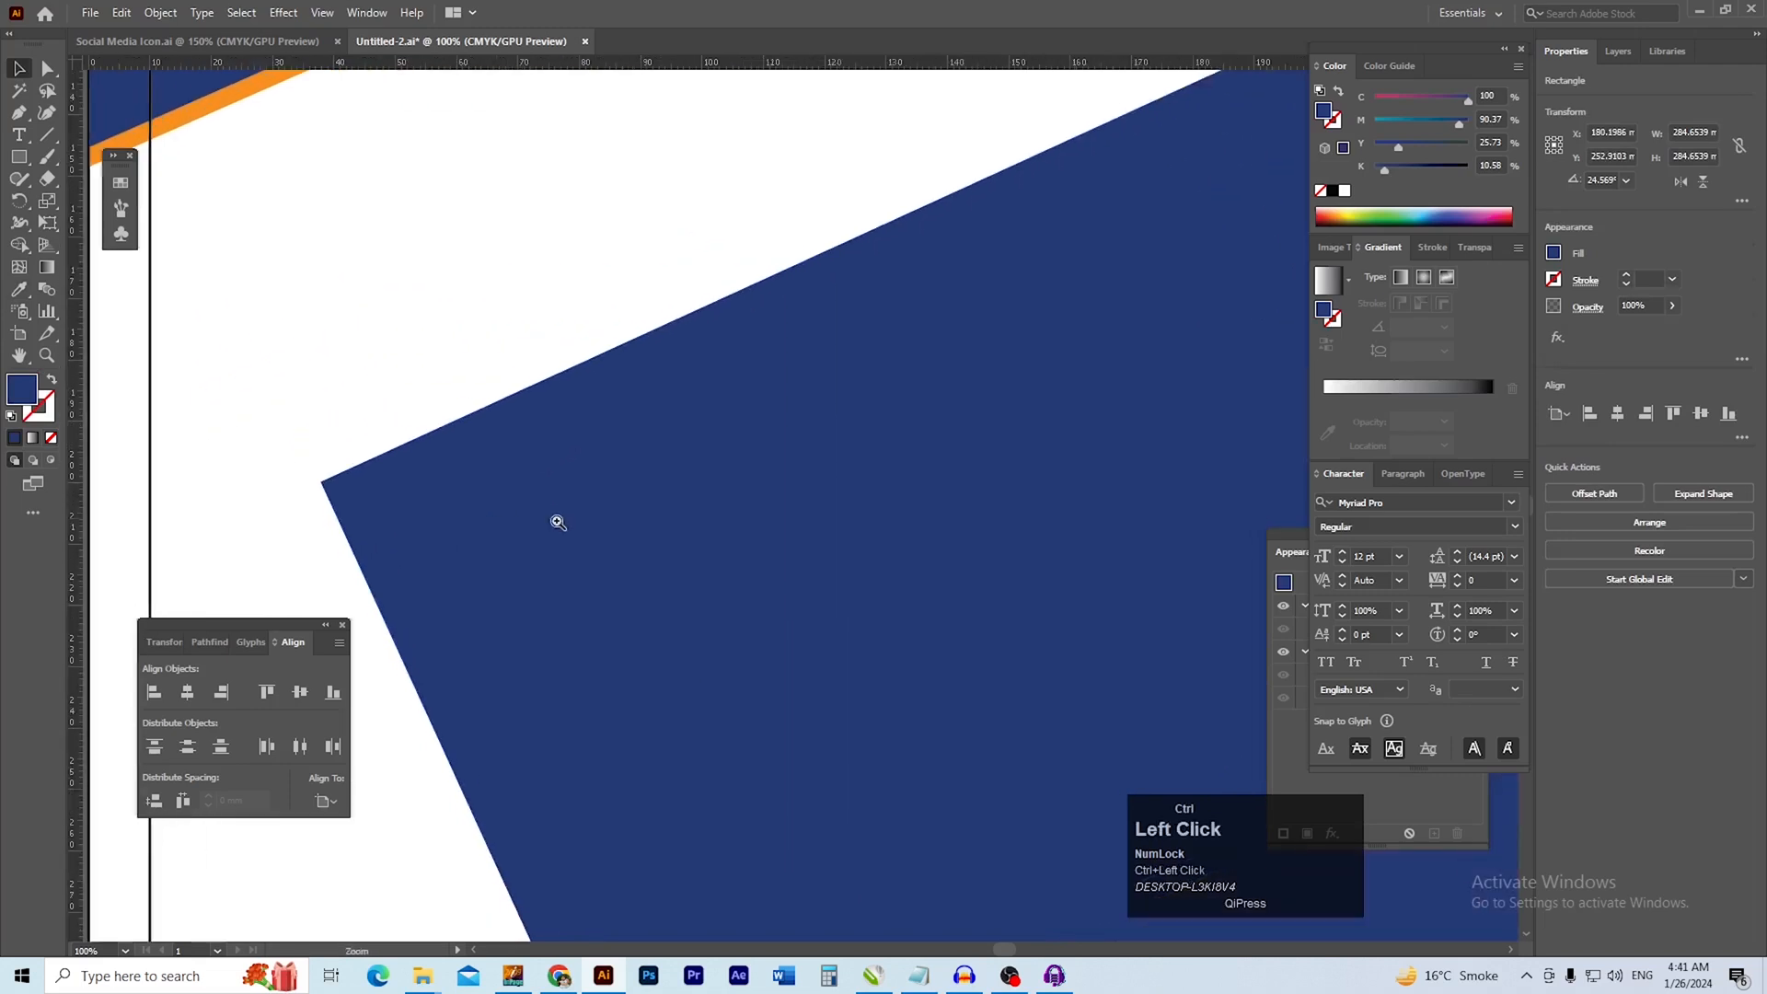
pyautogui.moveTo(421, 508); pyautogui.dragTo(516, 512)
pyautogui.press('a')
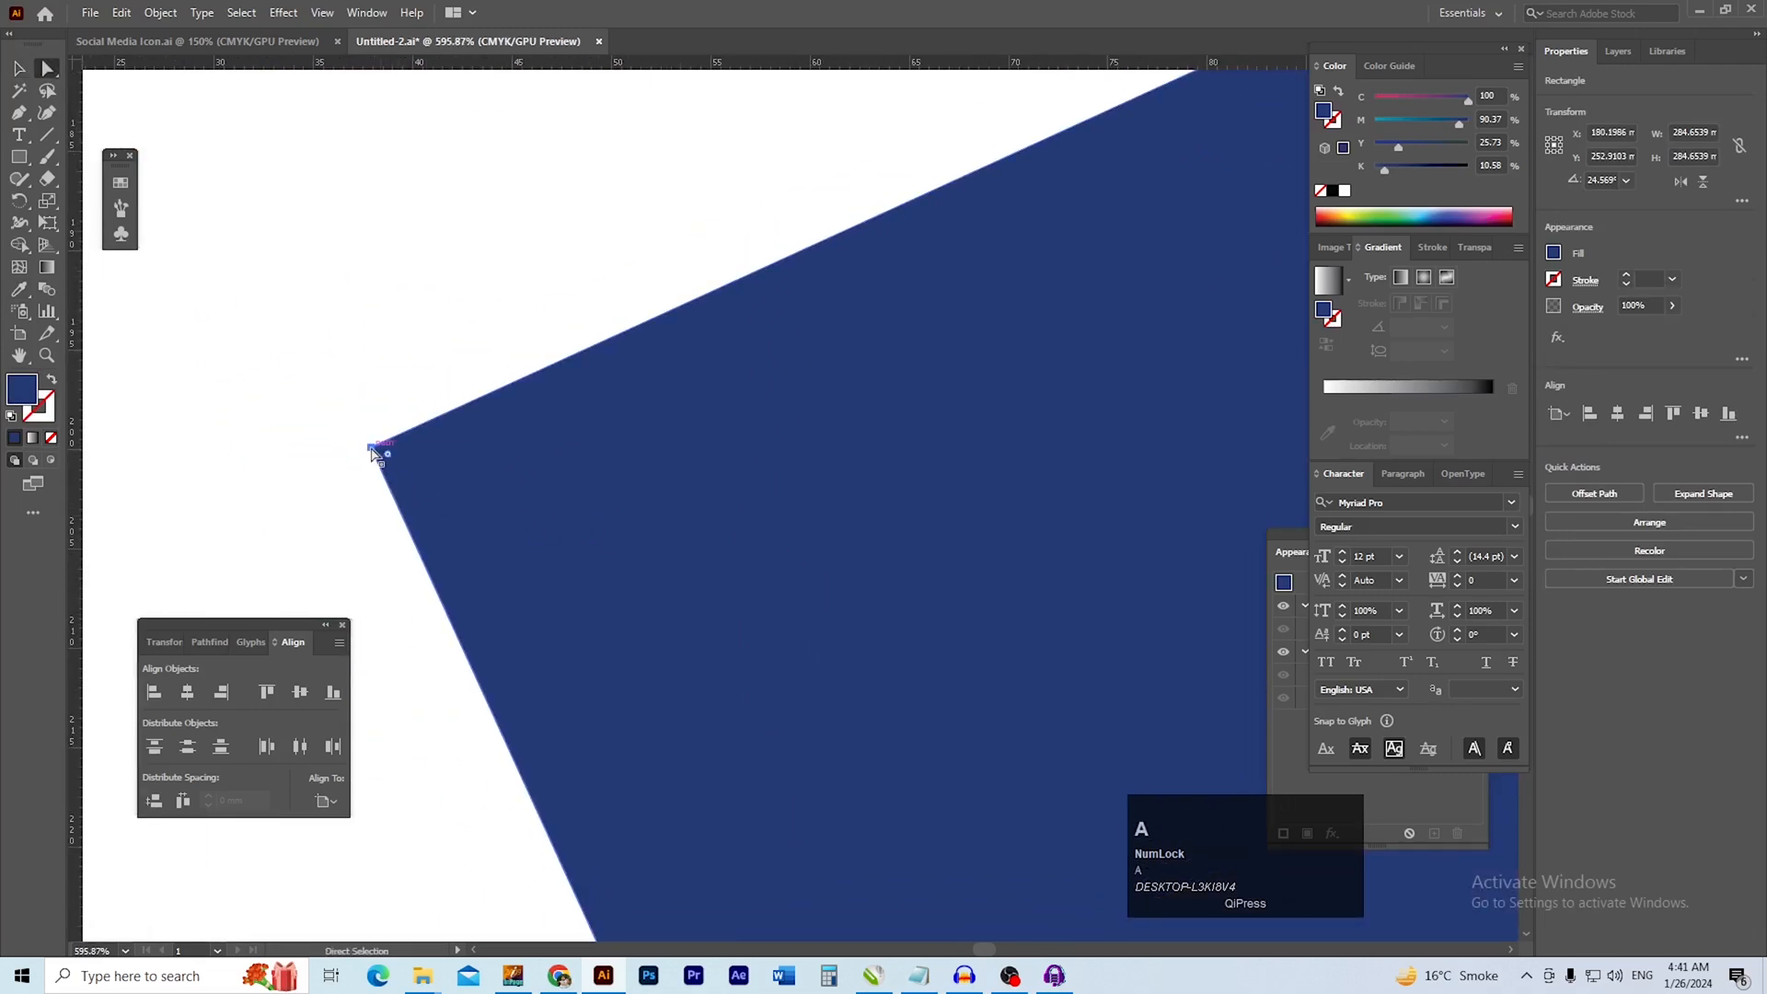
pyautogui.click(382, 454)
pyautogui.moveTo(414, 464); pyautogui.dragTo(429, 473)
pyautogui.keyDown('ctrl'); pyautogui.keyDown('alt'); pyautogui.click(666, 527); pyautogui.keyUp('alt'); pyautogui.keyUp('ctrl')
pyautogui.keyDown('ctrl'); pyautogui.keyDown('alt'); pyautogui.click(736, 552); pyautogui.keyUp('alt'); pyautogui.keyUp('ctrl')
pyautogui.moveTo(915, 552); pyautogui.dragTo(639, 497)
pyautogui.keyDown('ctrl'); pyautogui.keyDown('alt'); pyautogui.click(860, 547); pyautogui.keyUp('alt'); pyautogui.keyUp('ctrl')
# Duplicate the blue square slightly up and to the right as a backing copy in the band's orange, sent behind the original
pyautogui.press('v')
pyautogui.moveTo(755, 497); pyautogui.dragTo(669, 474)
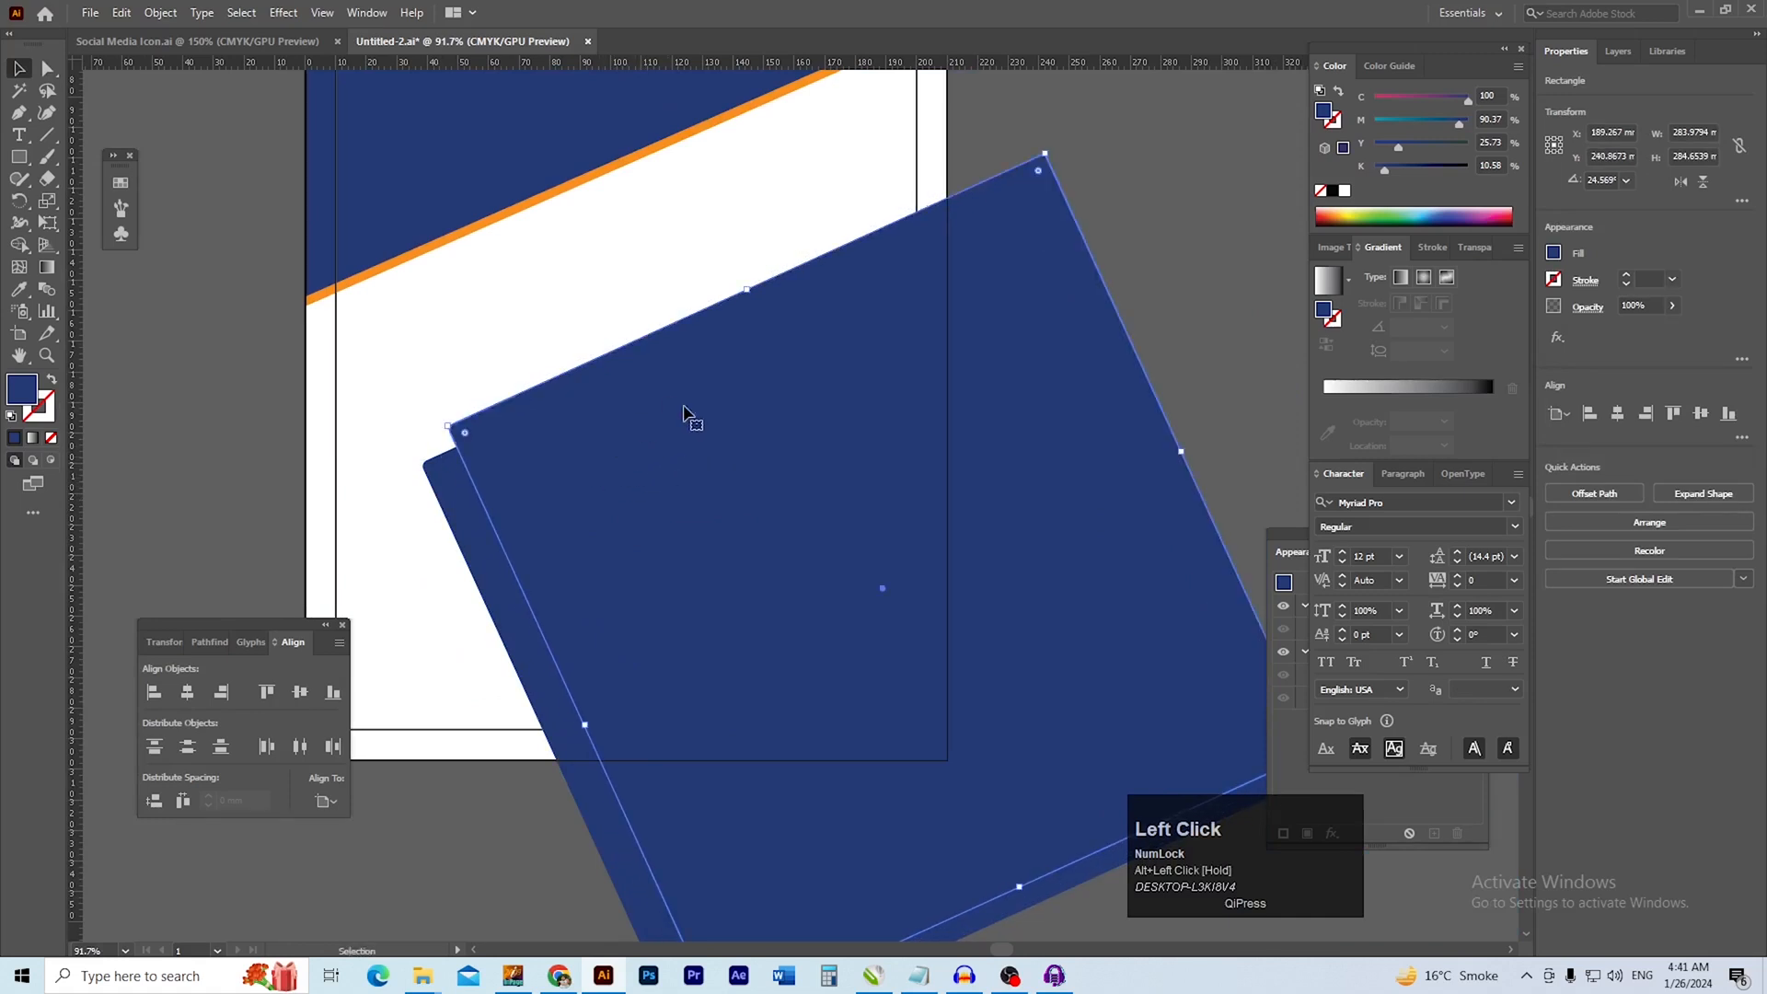
pyautogui.click(488, 223)
pyautogui.press('v')
pyautogui.click(201, 417)
pyautogui.click(570, 427)
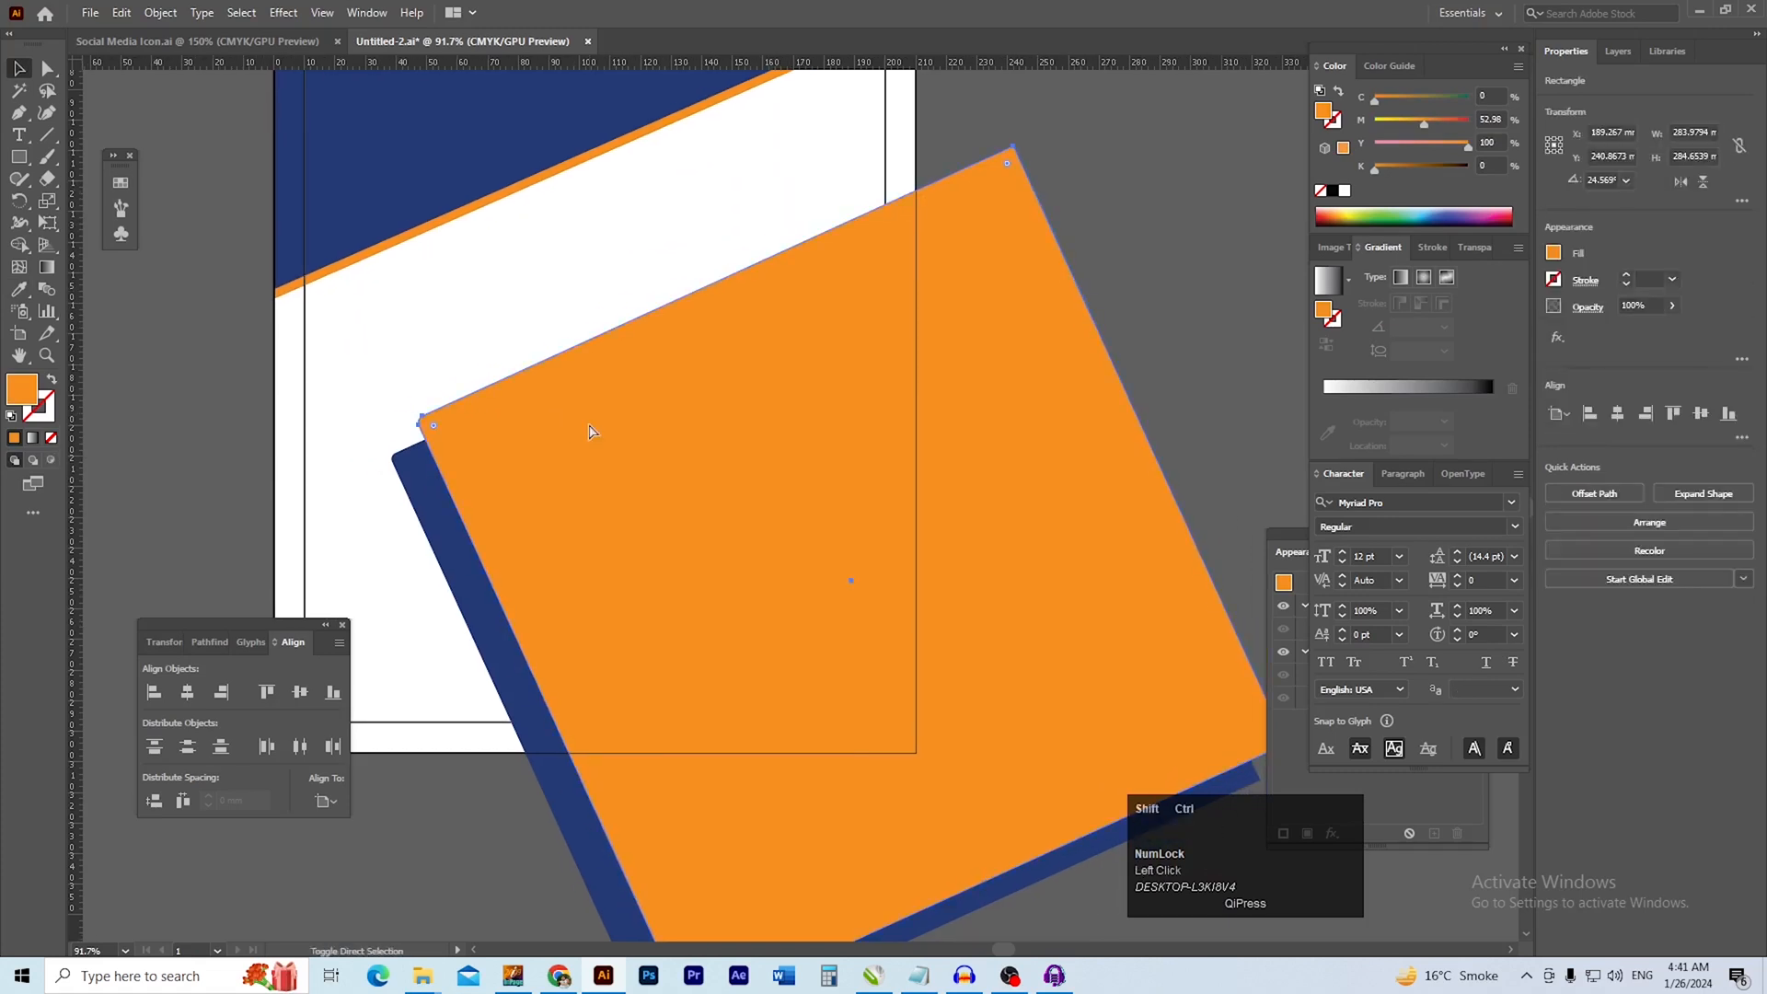
pyautogui.hotkey('ctrl', 'shift', '[')
pyautogui.click(1132, 286)
# Duplicate the orange backing square down and to the left so it also edges the blue square's lower-left side
pyautogui.moveTo(501, 461); pyautogui.dragTo(660, 491)
pyautogui.moveTo(845, 441); pyautogui.dragTo(755, 383)
pyautogui.moveTo(711, 282); pyautogui.dragTo(678, 354)
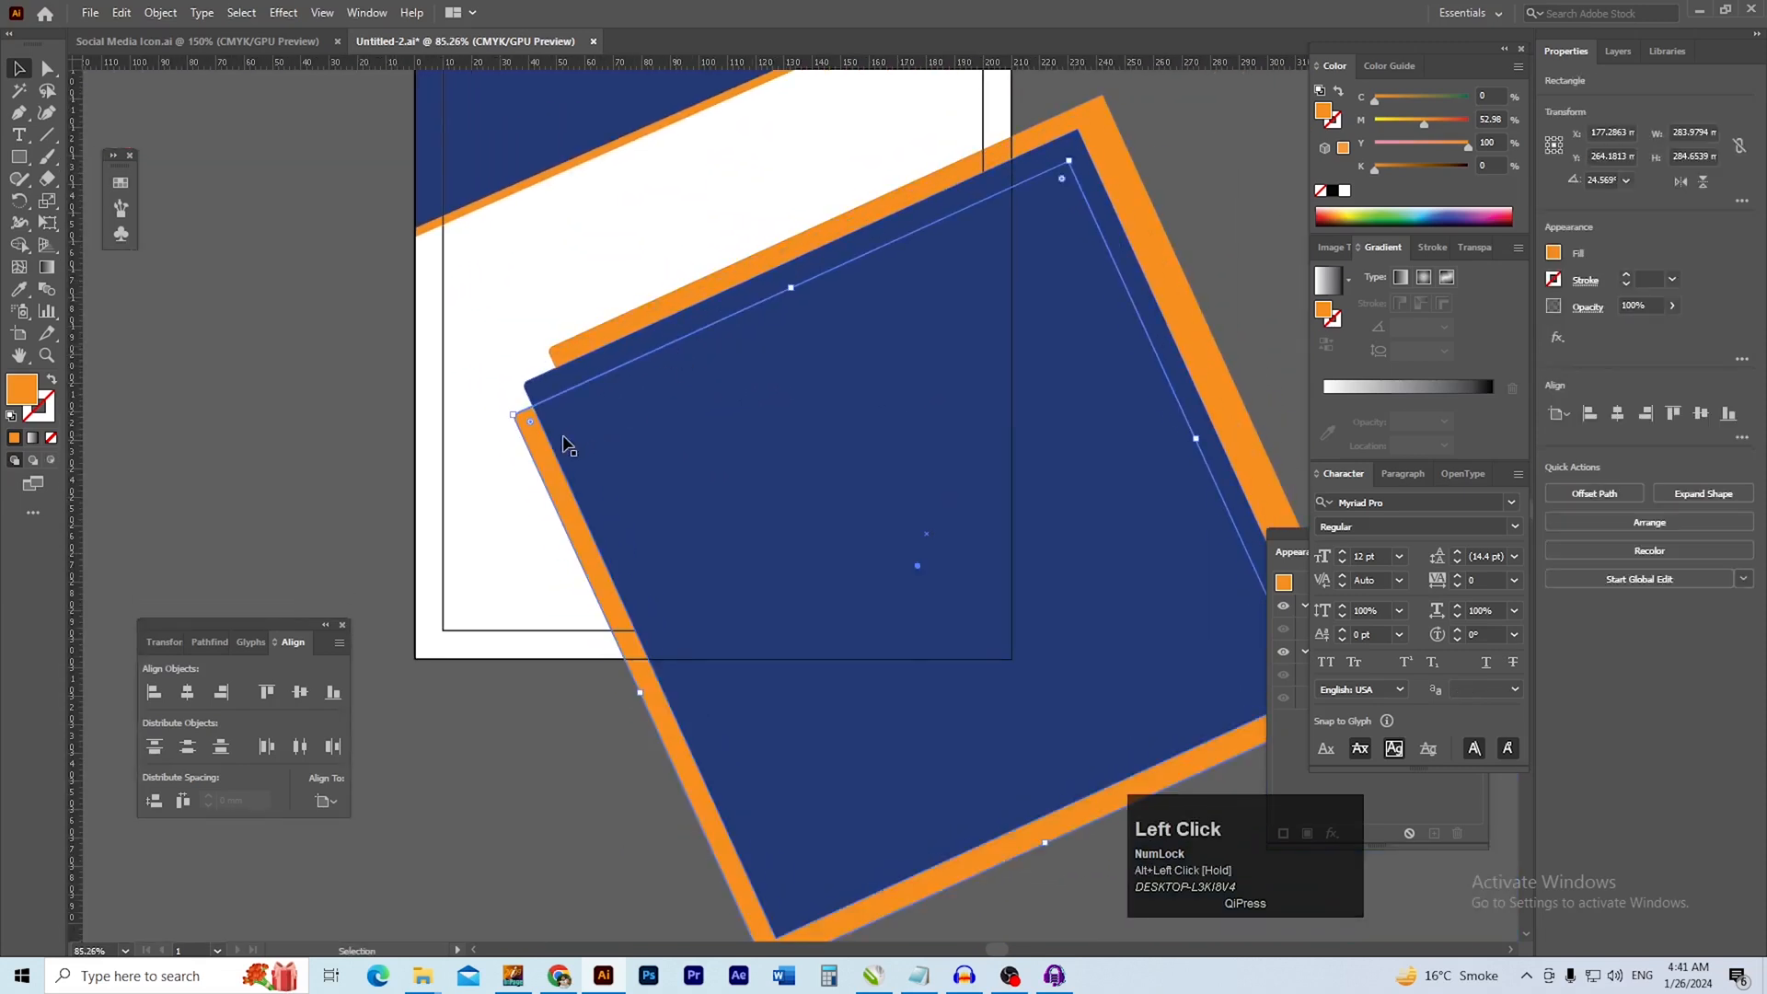
# Nudge the lower orange copy slightly to the right to narrow the strip along the blue square's left edge
pyautogui.click(350, 479)
pyautogui.moveTo(537, 478); pyautogui.dragTo(621, 406)
pyautogui.keyDown('ctrl'); pyautogui.click(550, 446); pyautogui.keyUp('ctrl')
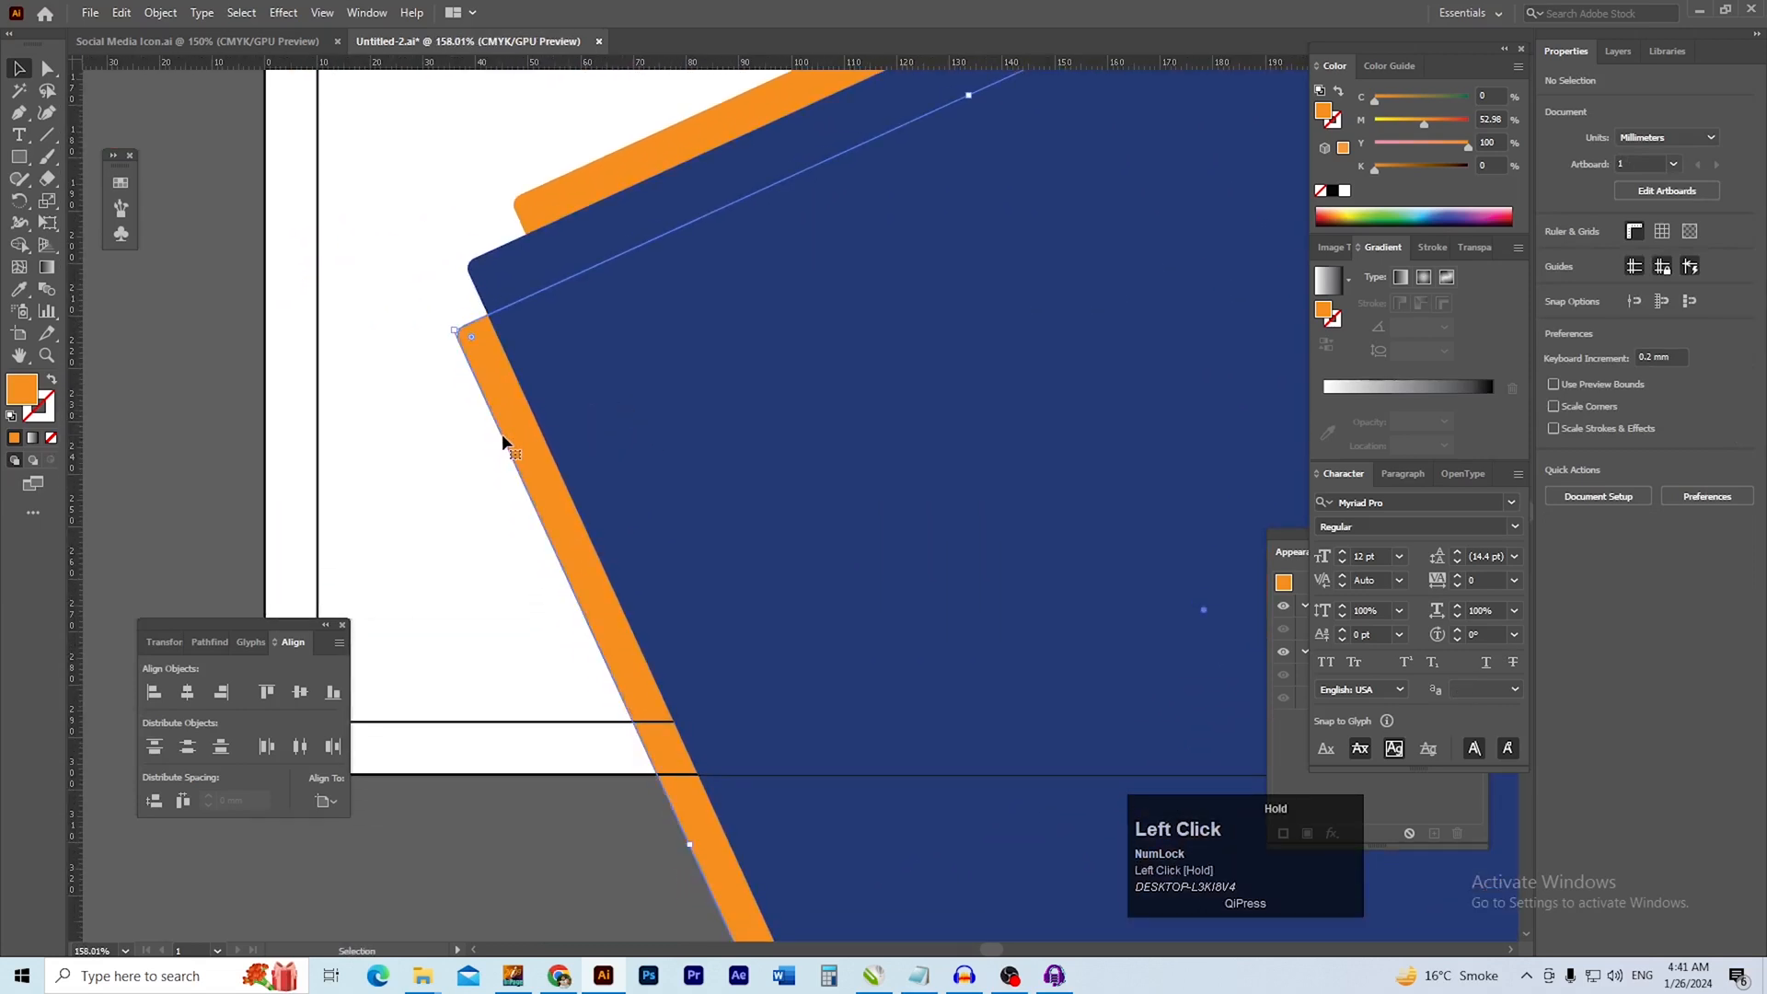
pyautogui.keyDown('ctrl'); pyautogui.keyDown('alt'); pyautogui.click(565, 430); pyautogui.keyUp('alt'); pyautogui.keyUp('ctrl')
pyautogui.moveTo(565, 430); pyautogui.dragTo(520, 437)
pyautogui.click(260, 431)
# Draw an orange rectangle 210 mm wide and about 192 mm tall covering the lower part of the page up to its edges
pyautogui.moveTo(865, 449); pyautogui.dragTo(662, 438)
pyautogui.moveTo(768, 433); pyautogui.dragTo(750, 487)
pyautogui.moveTo(643, 454); pyautogui.dragTo(770, 440)
pyautogui.moveTo(695, 462); pyautogui.dragTo(814, 474)
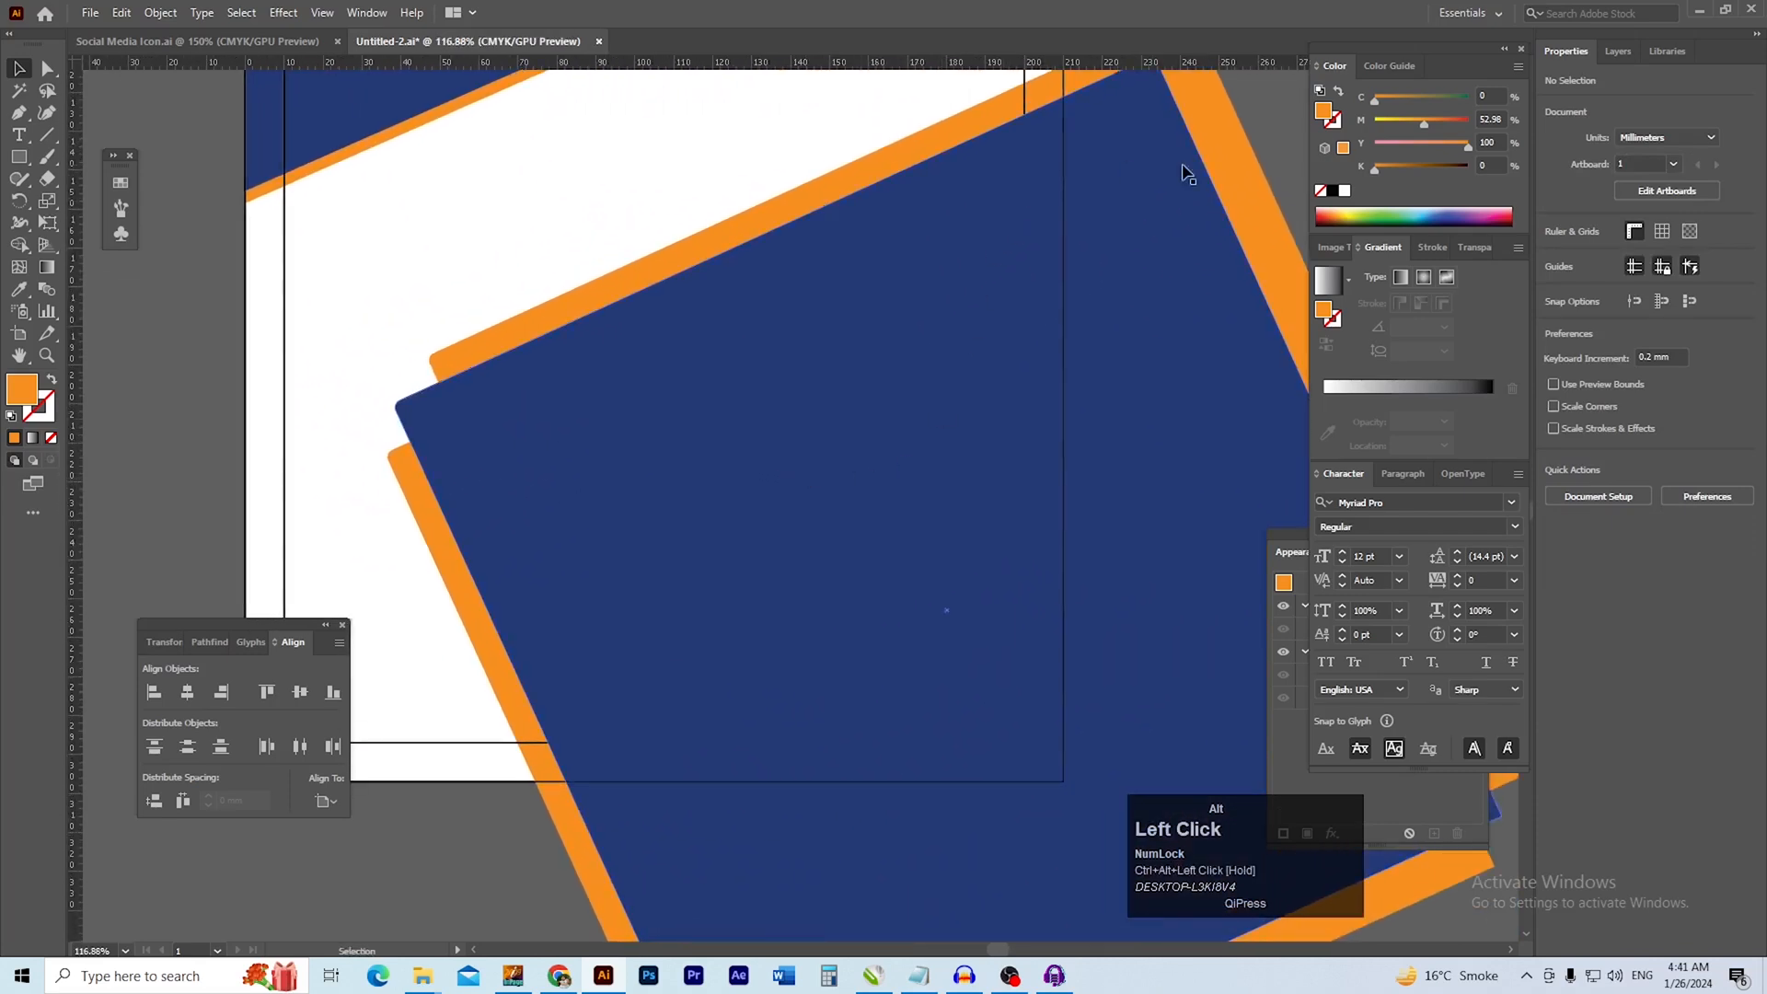
pyautogui.moveTo(809, 586); pyautogui.dragTo(861, 647)
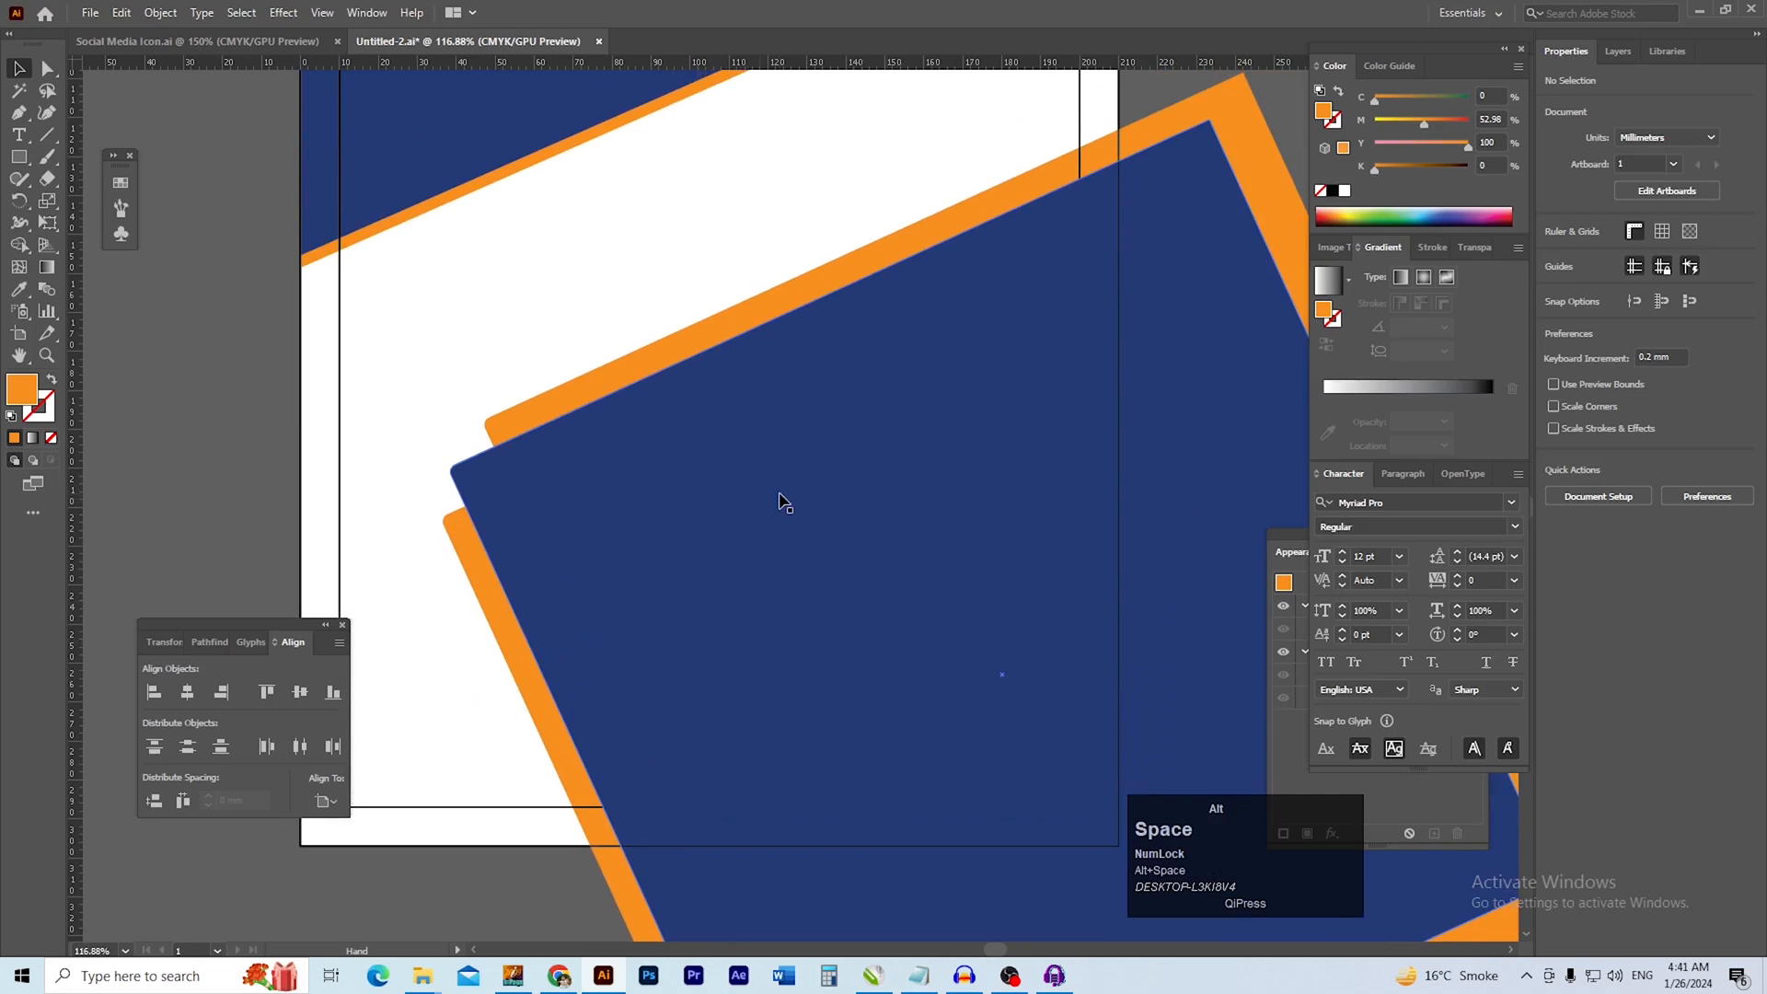
pyautogui.click(17, 158)
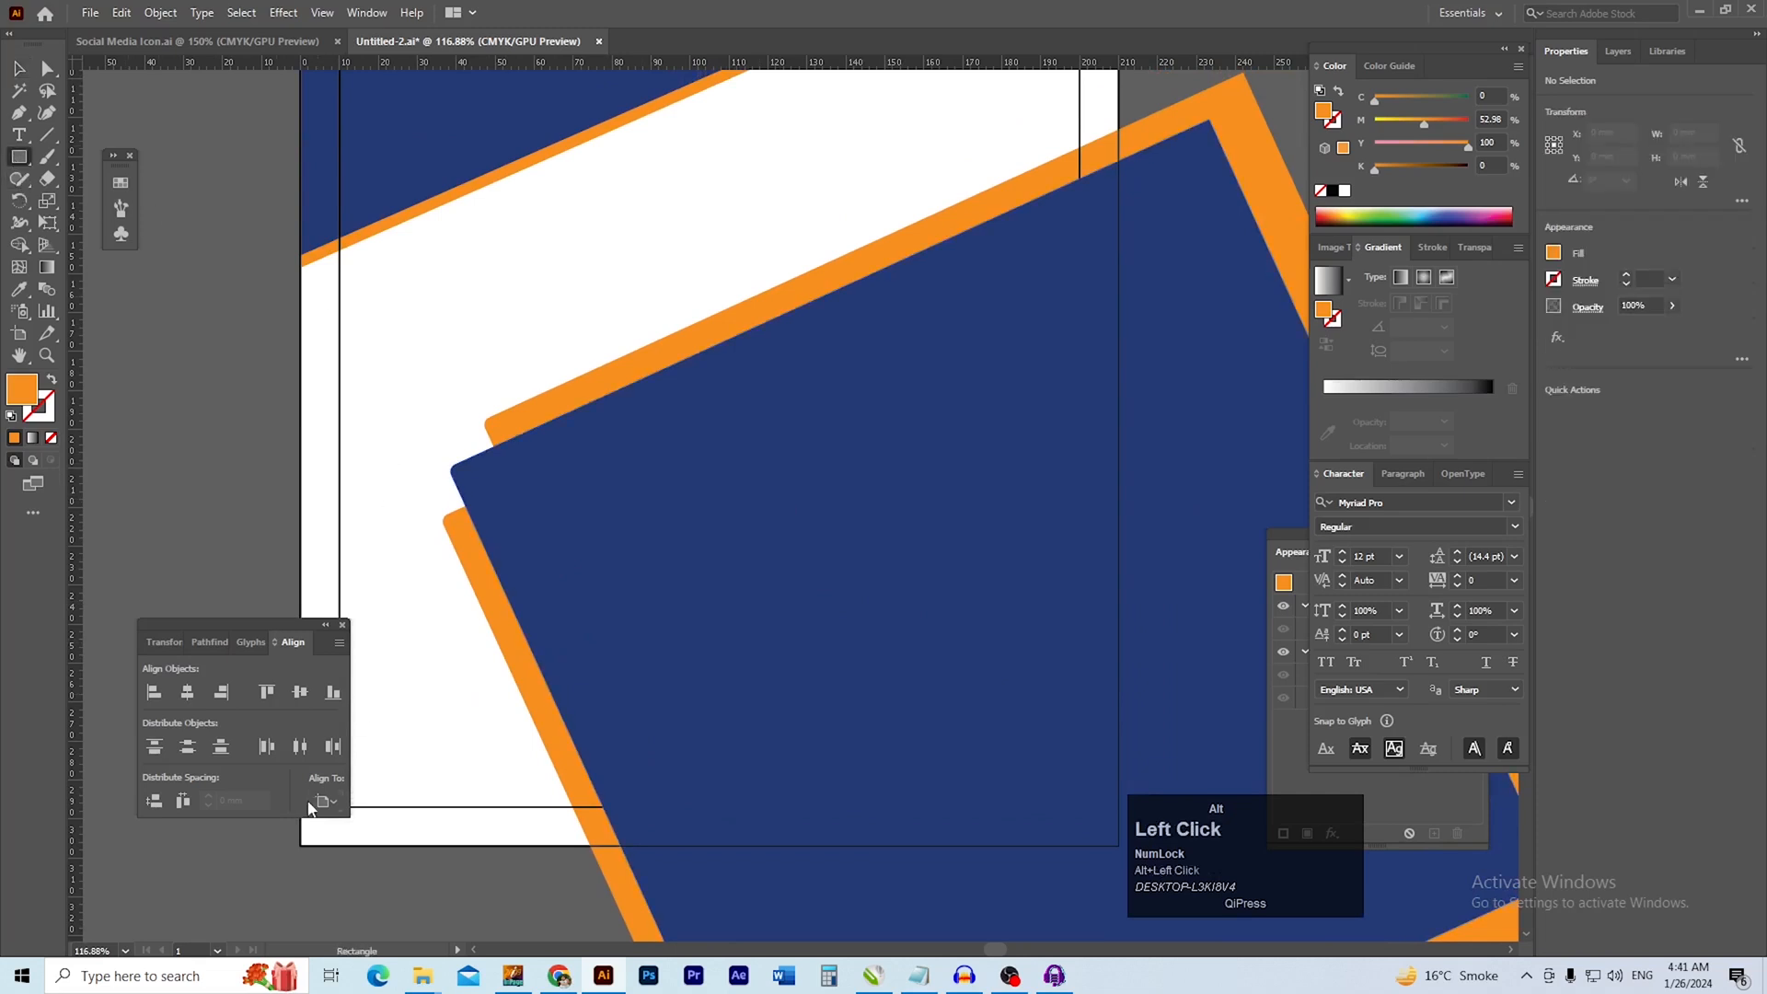
pyautogui.moveTo(307, 844); pyautogui.dragTo(1120, 93)
pyautogui.moveTo(1195, 228); pyautogui.dragTo(994, 229)
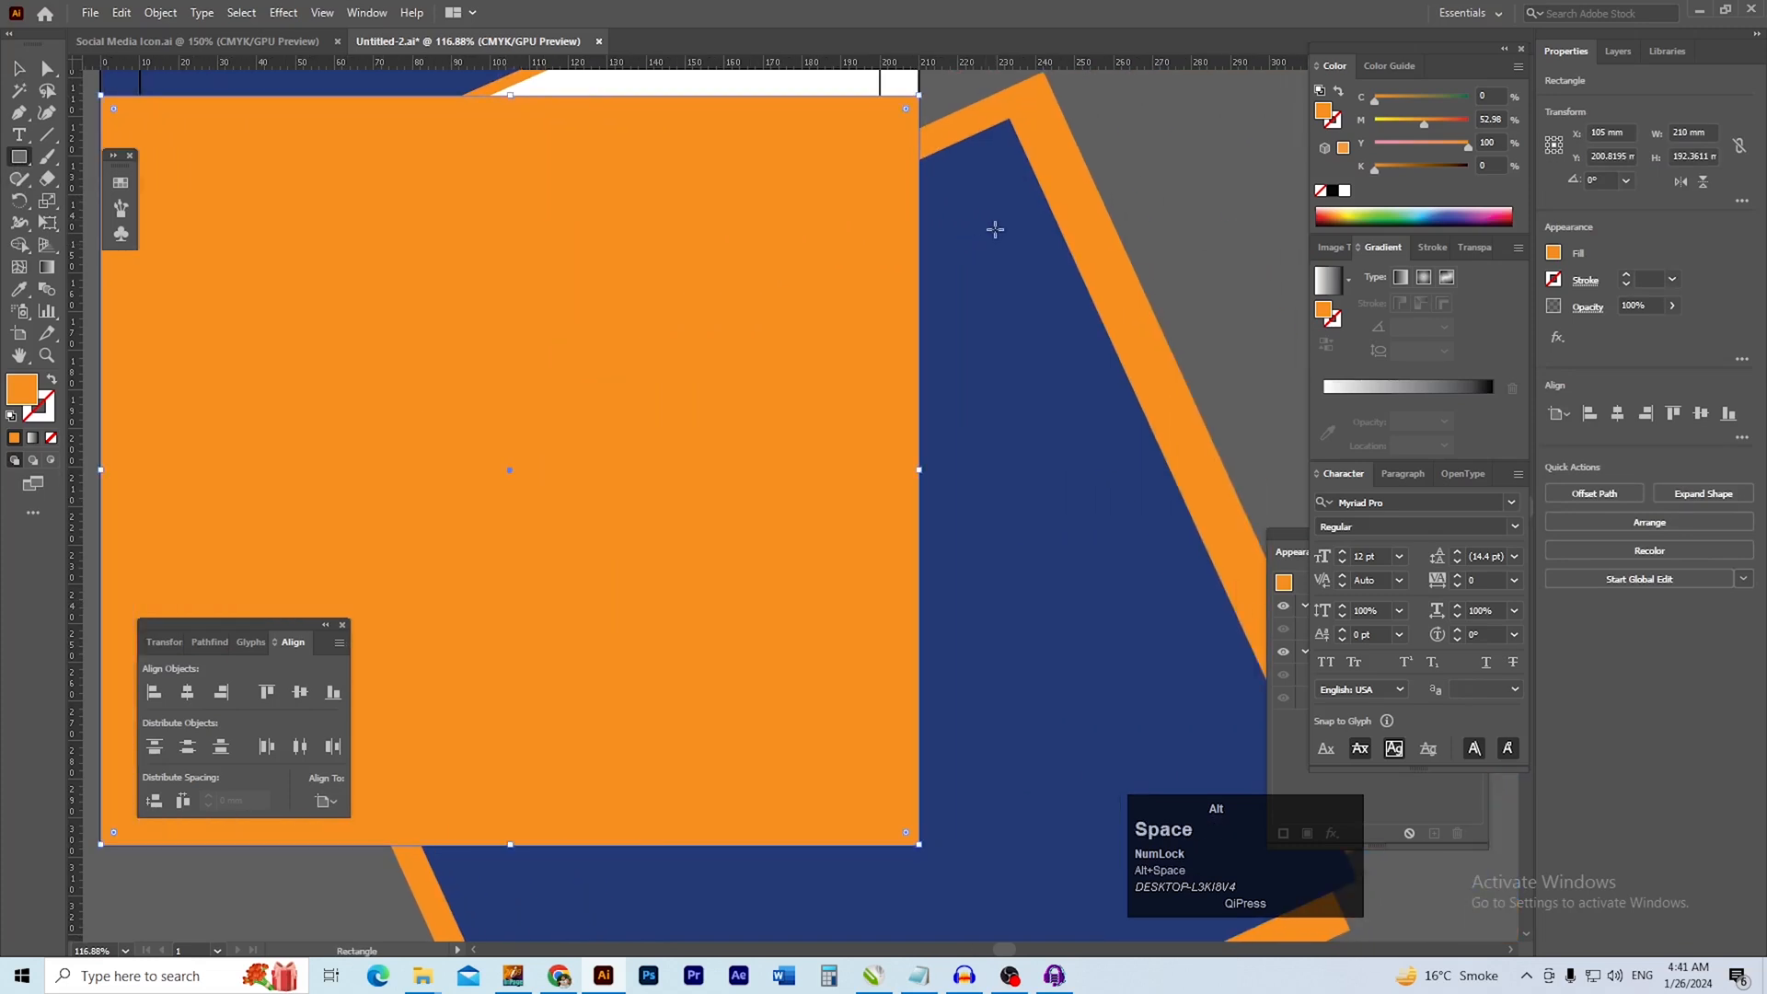
# Recolour the page-covering rectangle pink by lowering its yellow value to 30%
pyautogui.keyDown('alt'); pyautogui.click(1402, 148); pyautogui.keyUp('alt')
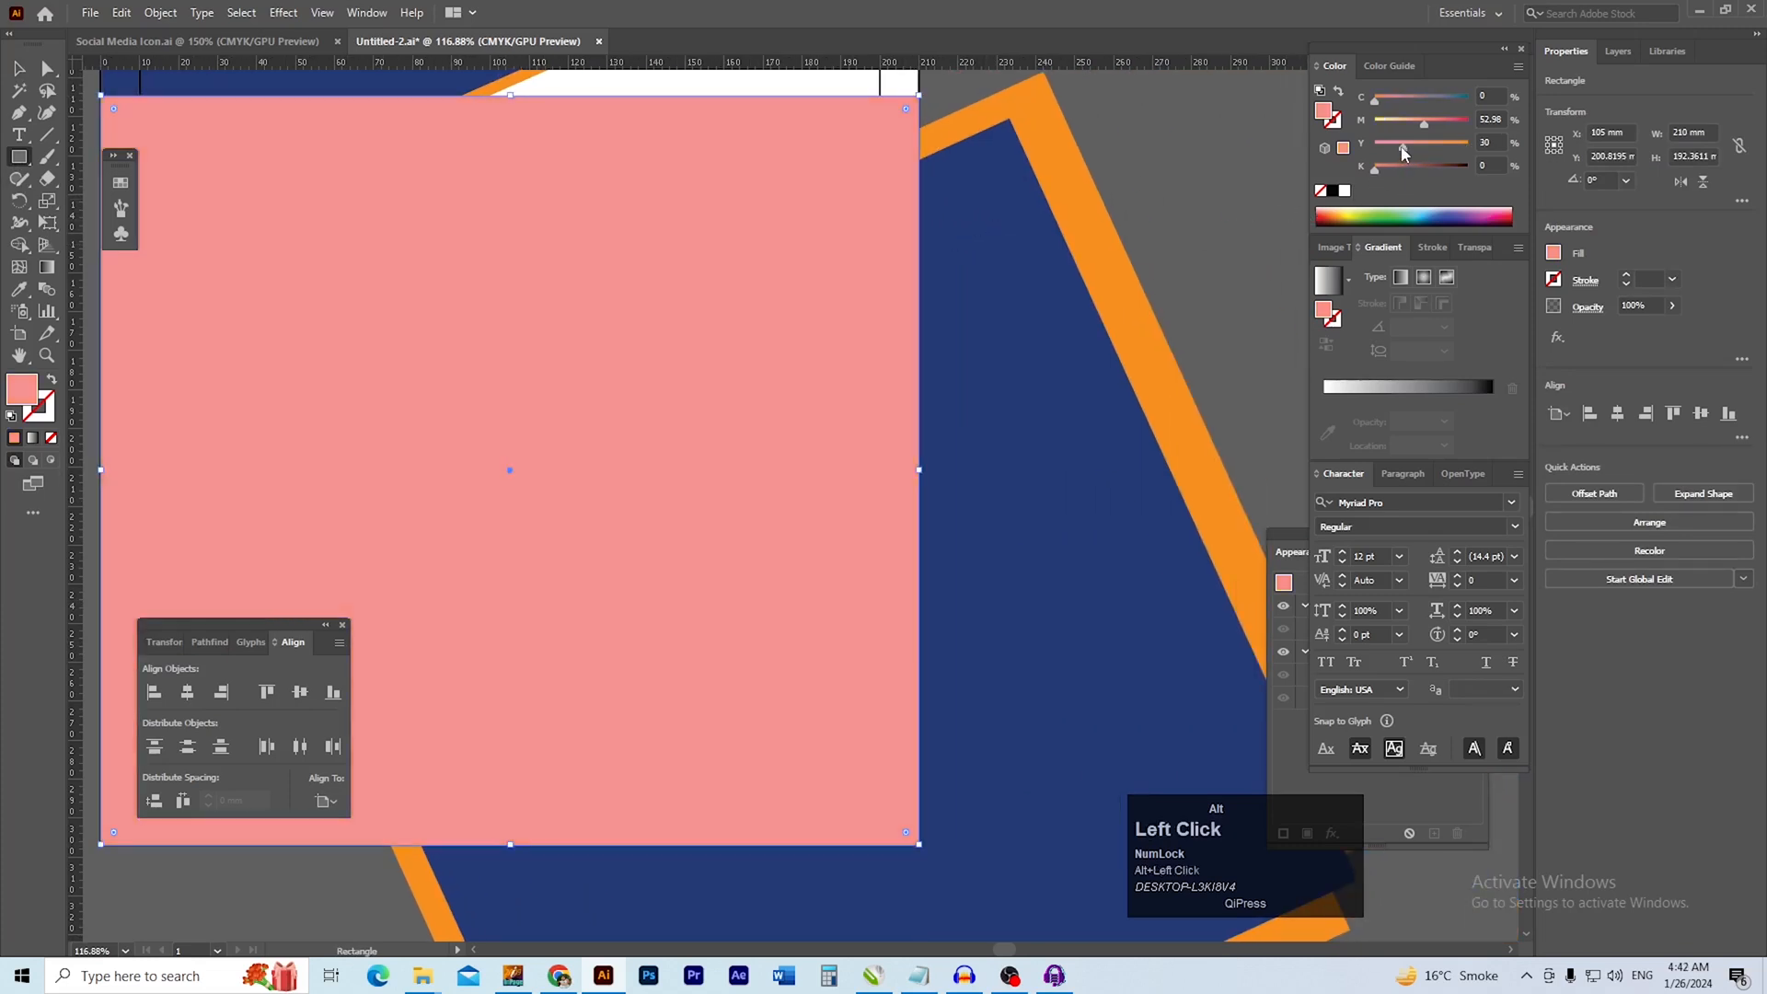
pyautogui.press('v')
pyautogui.moveTo(971, 293); pyautogui.dragTo(914, 282)
pyautogui.keyDown('ctrl'); pyautogui.keyDown('alt'); pyautogui.click(989, 347); pyautogui.keyUp('alt'); pyautogui.keyUp('ctrl')
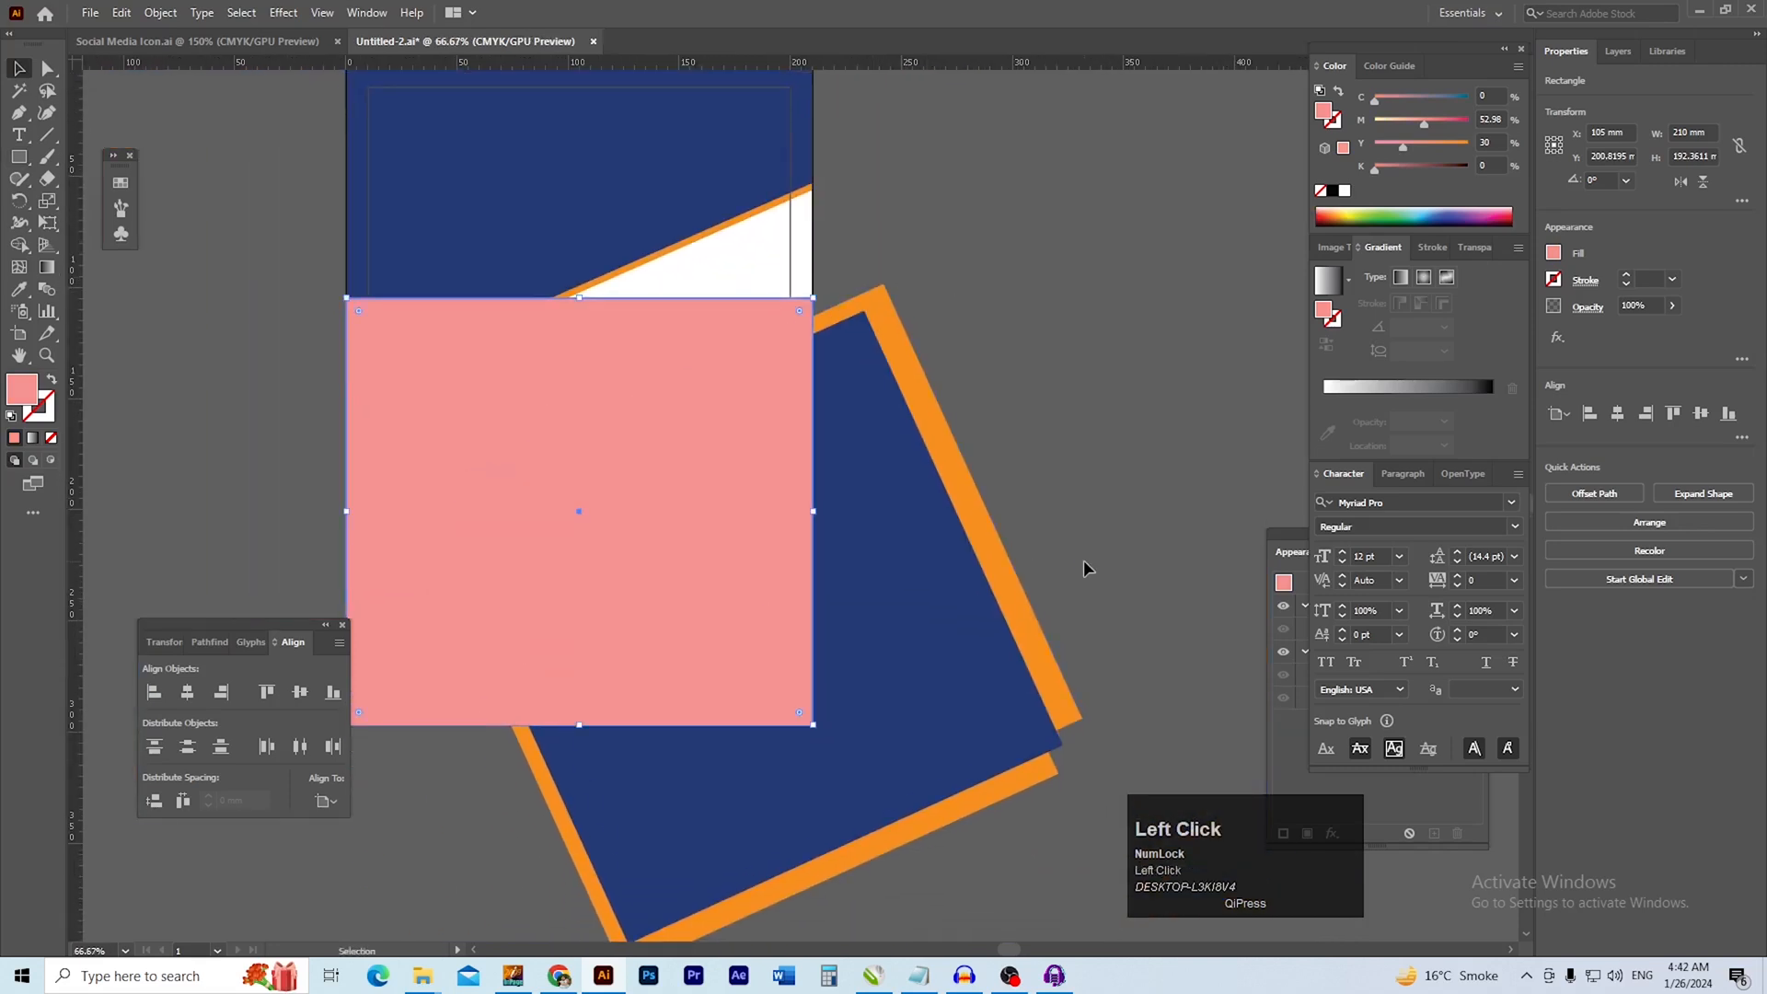
pyautogui.moveTo(1139, 506); pyautogui.dragTo(1042, 648)
pyautogui.moveTo(958, 848); pyautogui.dragTo(958, 848)
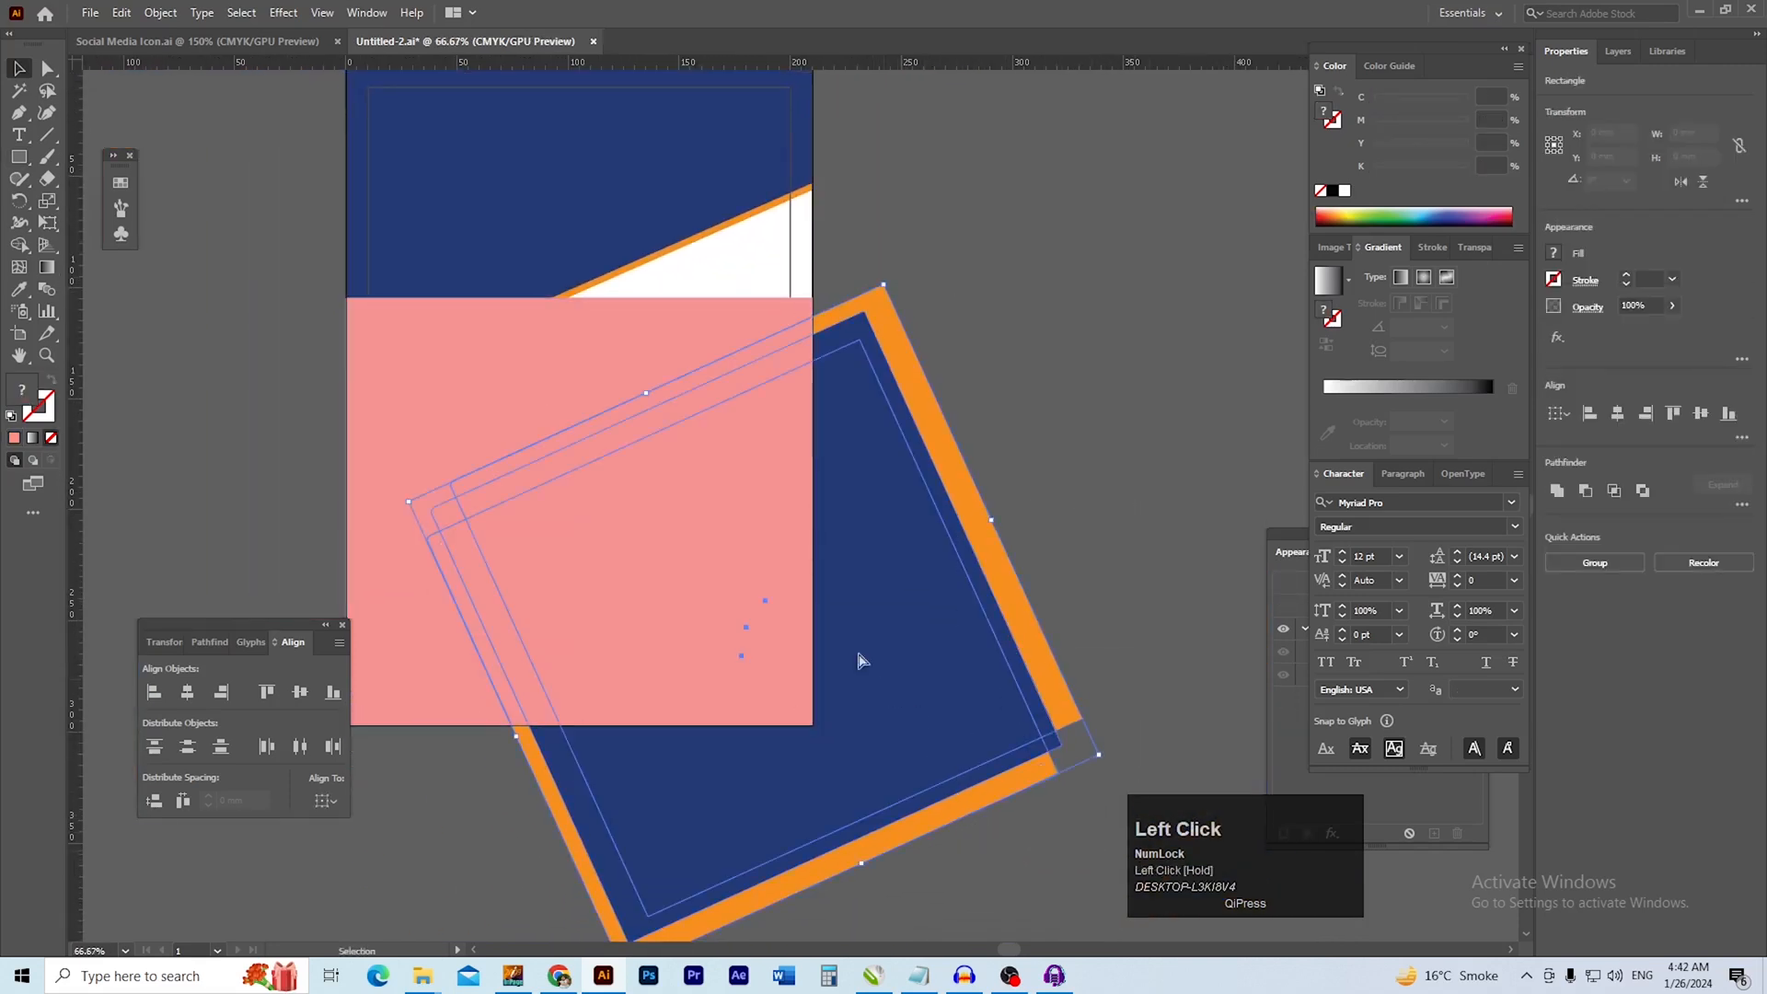
pyautogui.keyDown('ctrl'); pyautogui.click(889, 688); pyautogui.keyUp('ctrl')
pyautogui.keyDown('ctrl'); pyautogui.click(926, 595); pyautogui.keyUp('ctrl')
pyautogui.moveTo(920, 598); pyautogui.dragTo(952, 627)
pyautogui.moveTo(742, 426); pyautogui.dragTo(1056, 693)
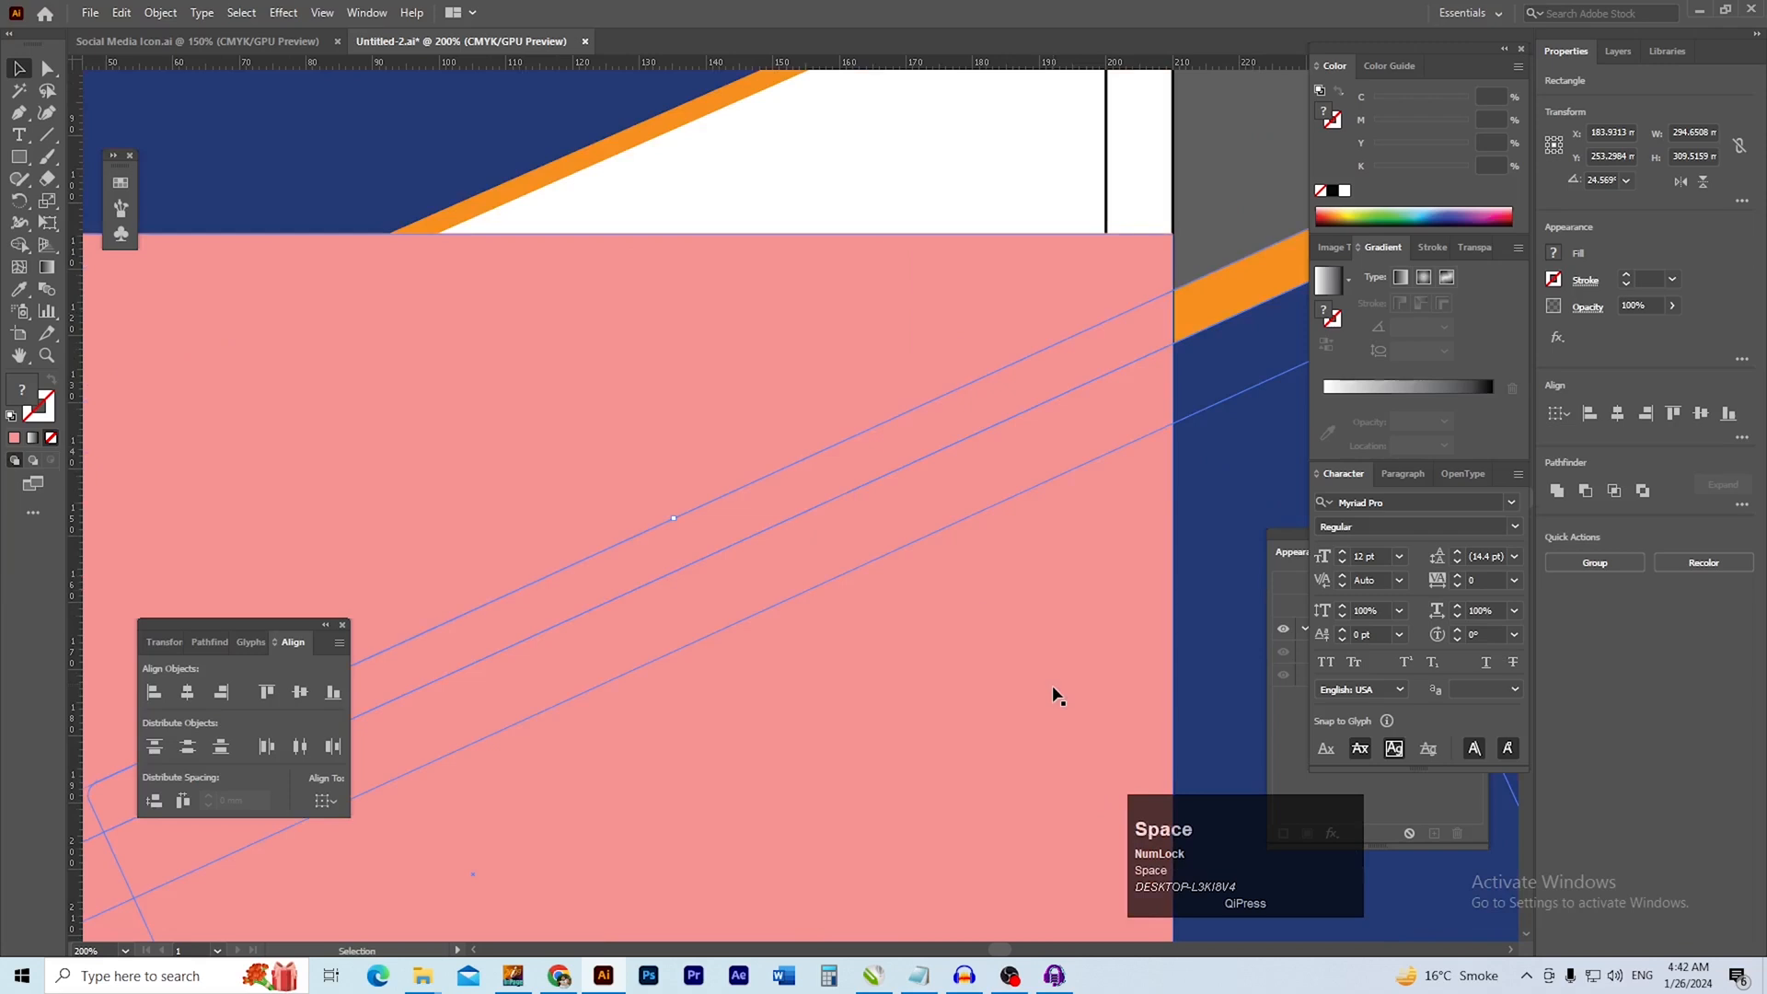
pyautogui.doubleClick(743, 289)
pyautogui.keyDown('ctrl'); pyautogui.keyDown('alt'); pyautogui.click(1016, 402); pyautogui.keyUp('alt'); pyautogui.keyUp('ctrl')
pyautogui.moveTo(908, 439); pyautogui.dragTo(891, 427)
# Trim away the parts of the tilted blue and orange squares beyond the page's right and bottom edges with Shape Builder
pyautogui.doubleClick(1013, 294)
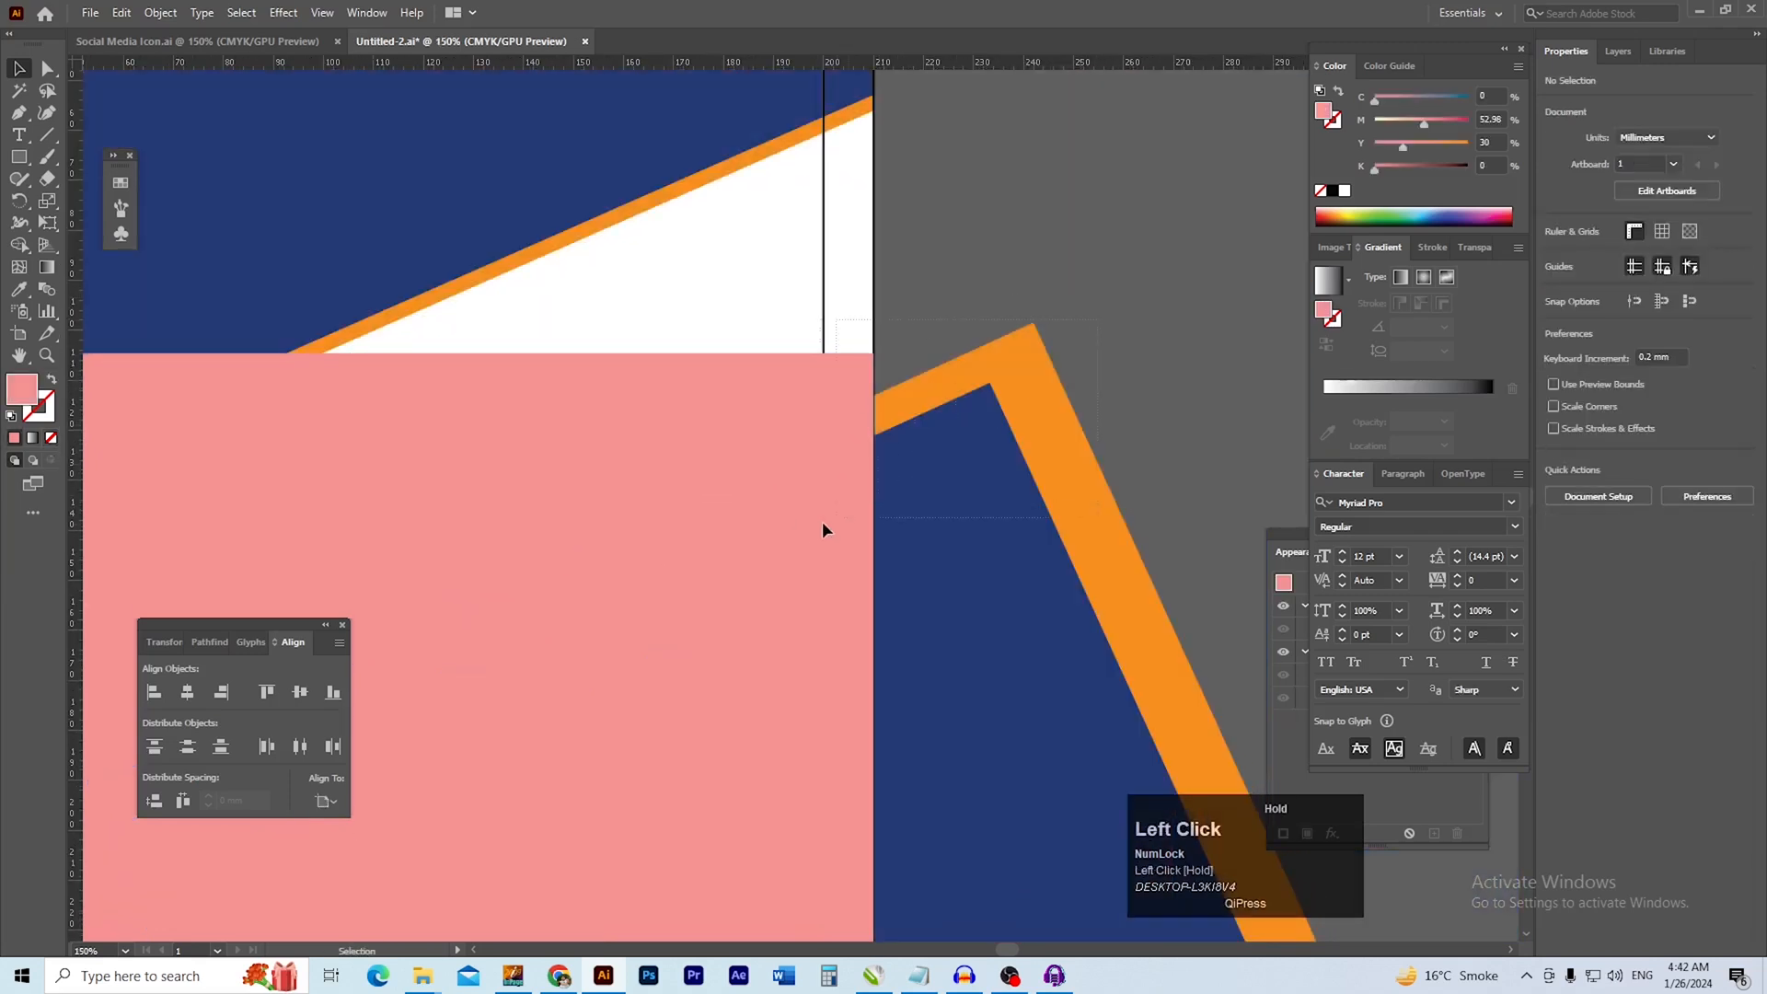
pyautogui.click(876, 501)
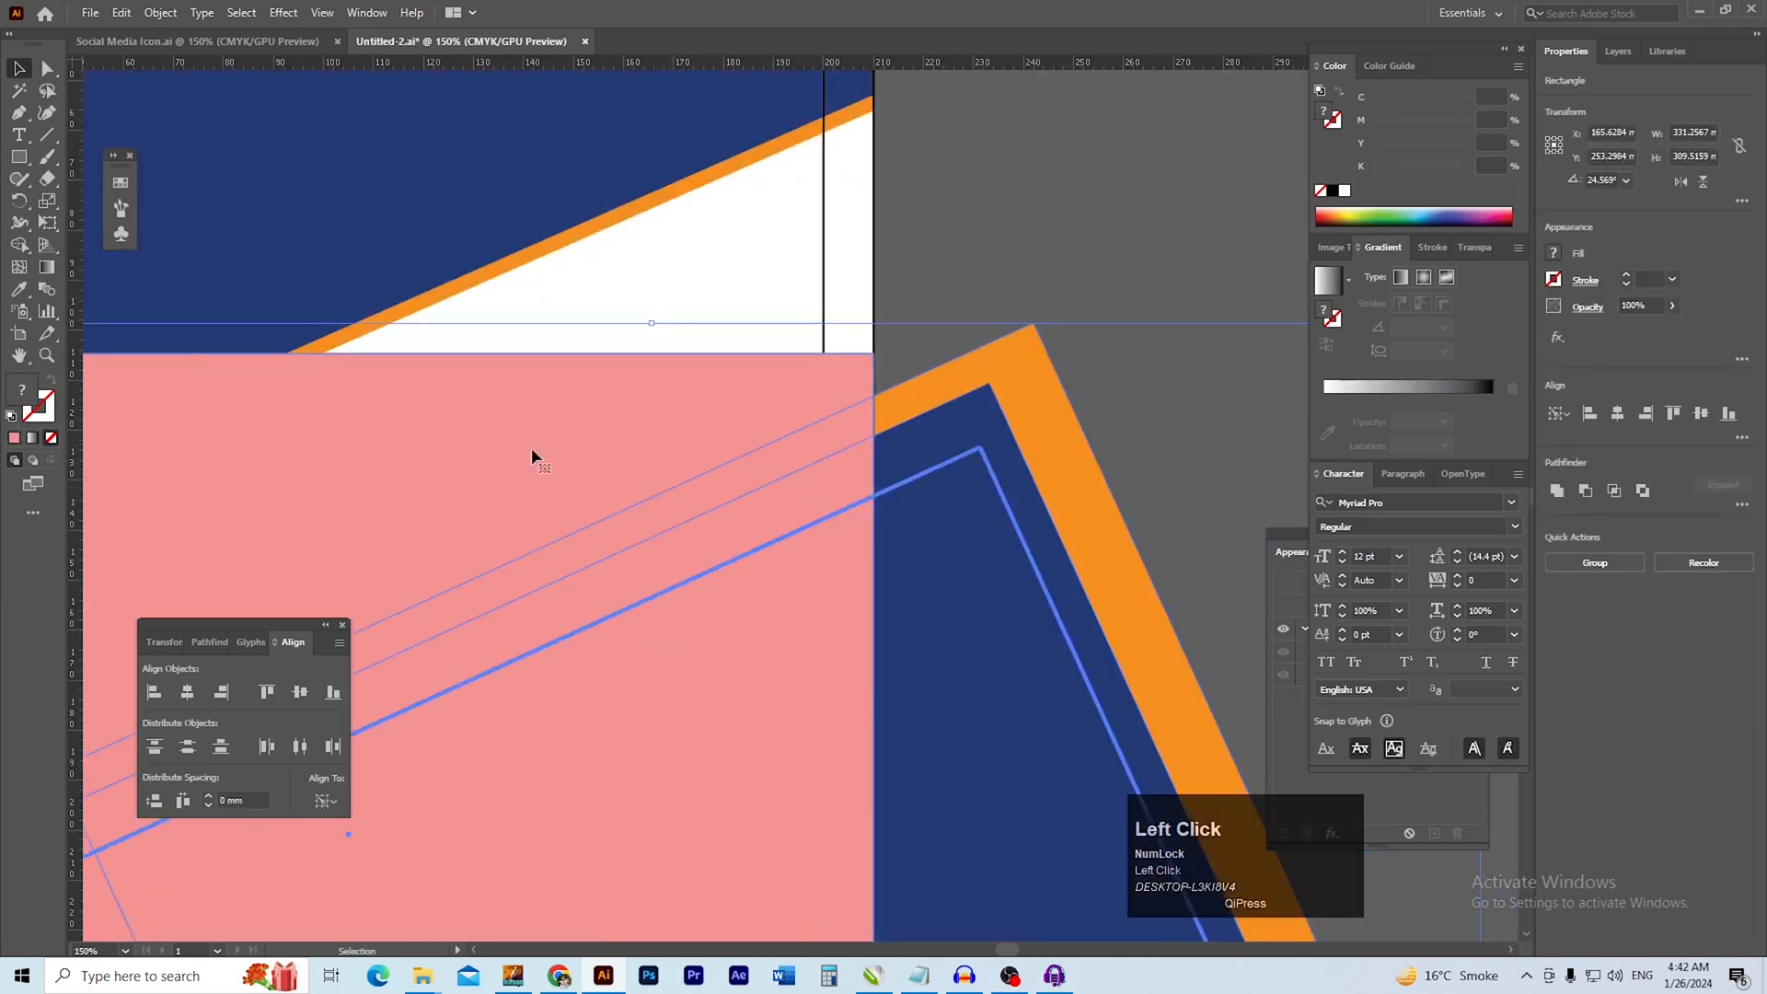
pyautogui.click(19, 246)
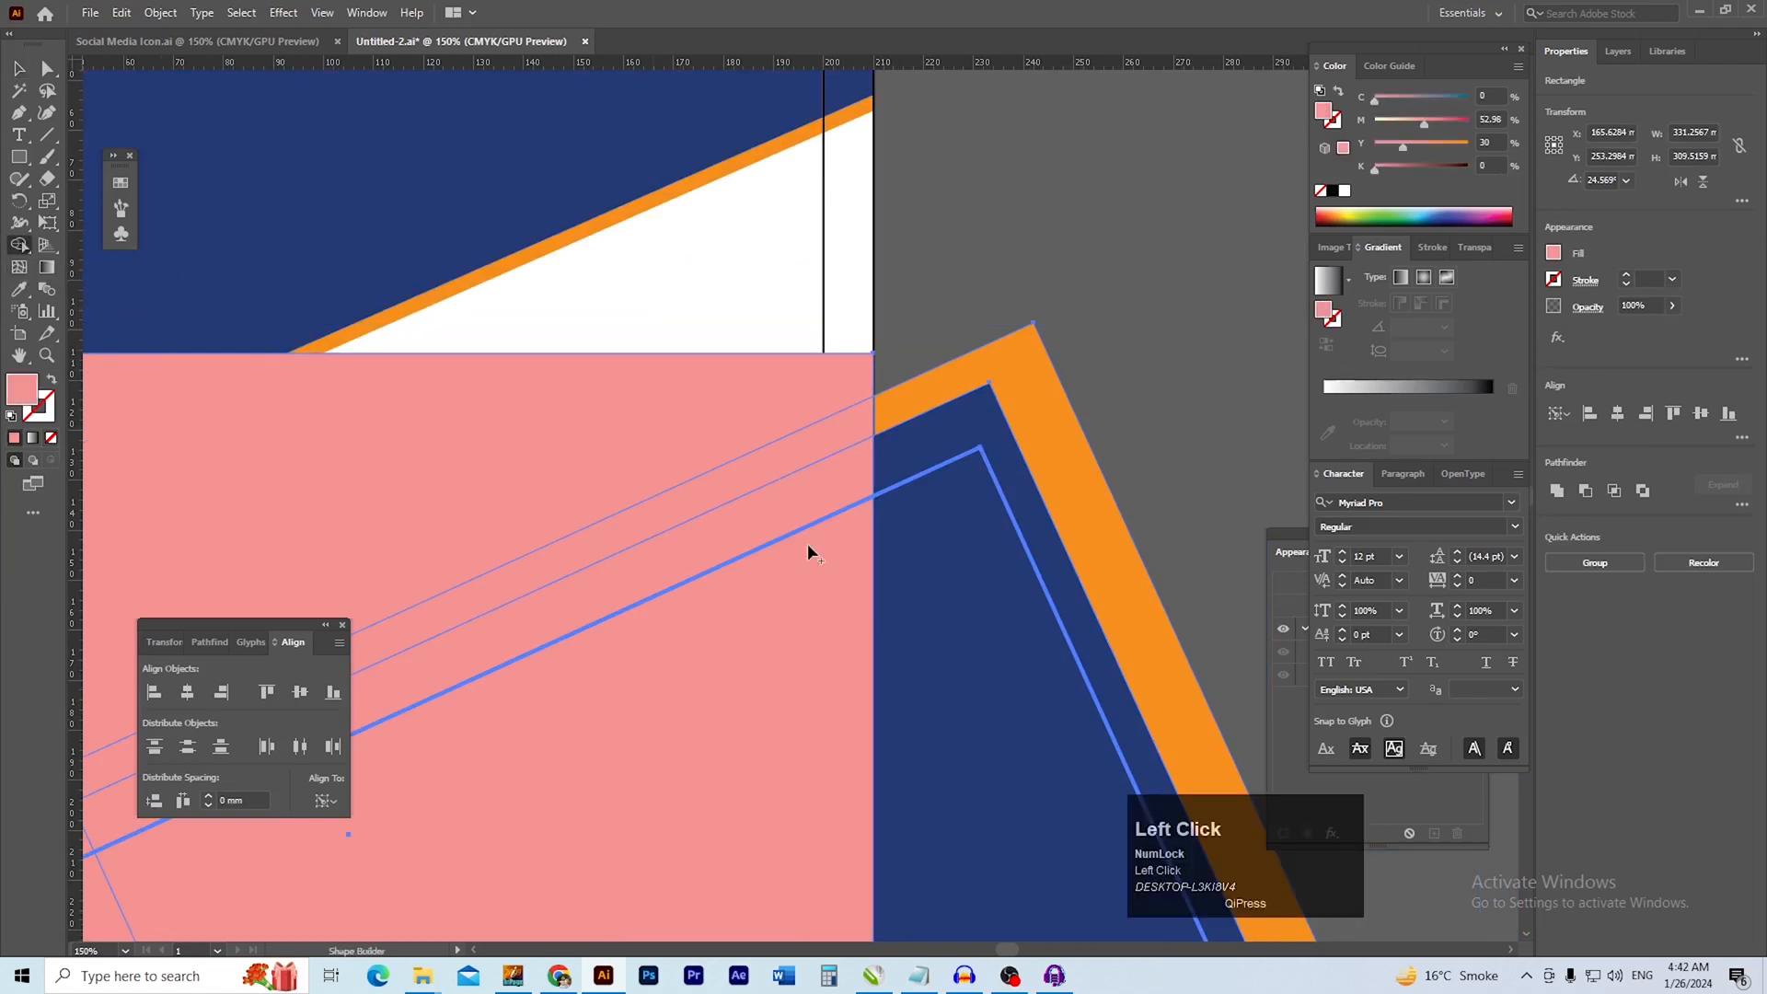
pyautogui.moveTo(942, 351); pyautogui.dragTo(954, 572)
pyautogui.moveTo(879, 702); pyautogui.dragTo(705, 709)
pyautogui.moveTo(808, 632); pyautogui.dragTo(697, 192)
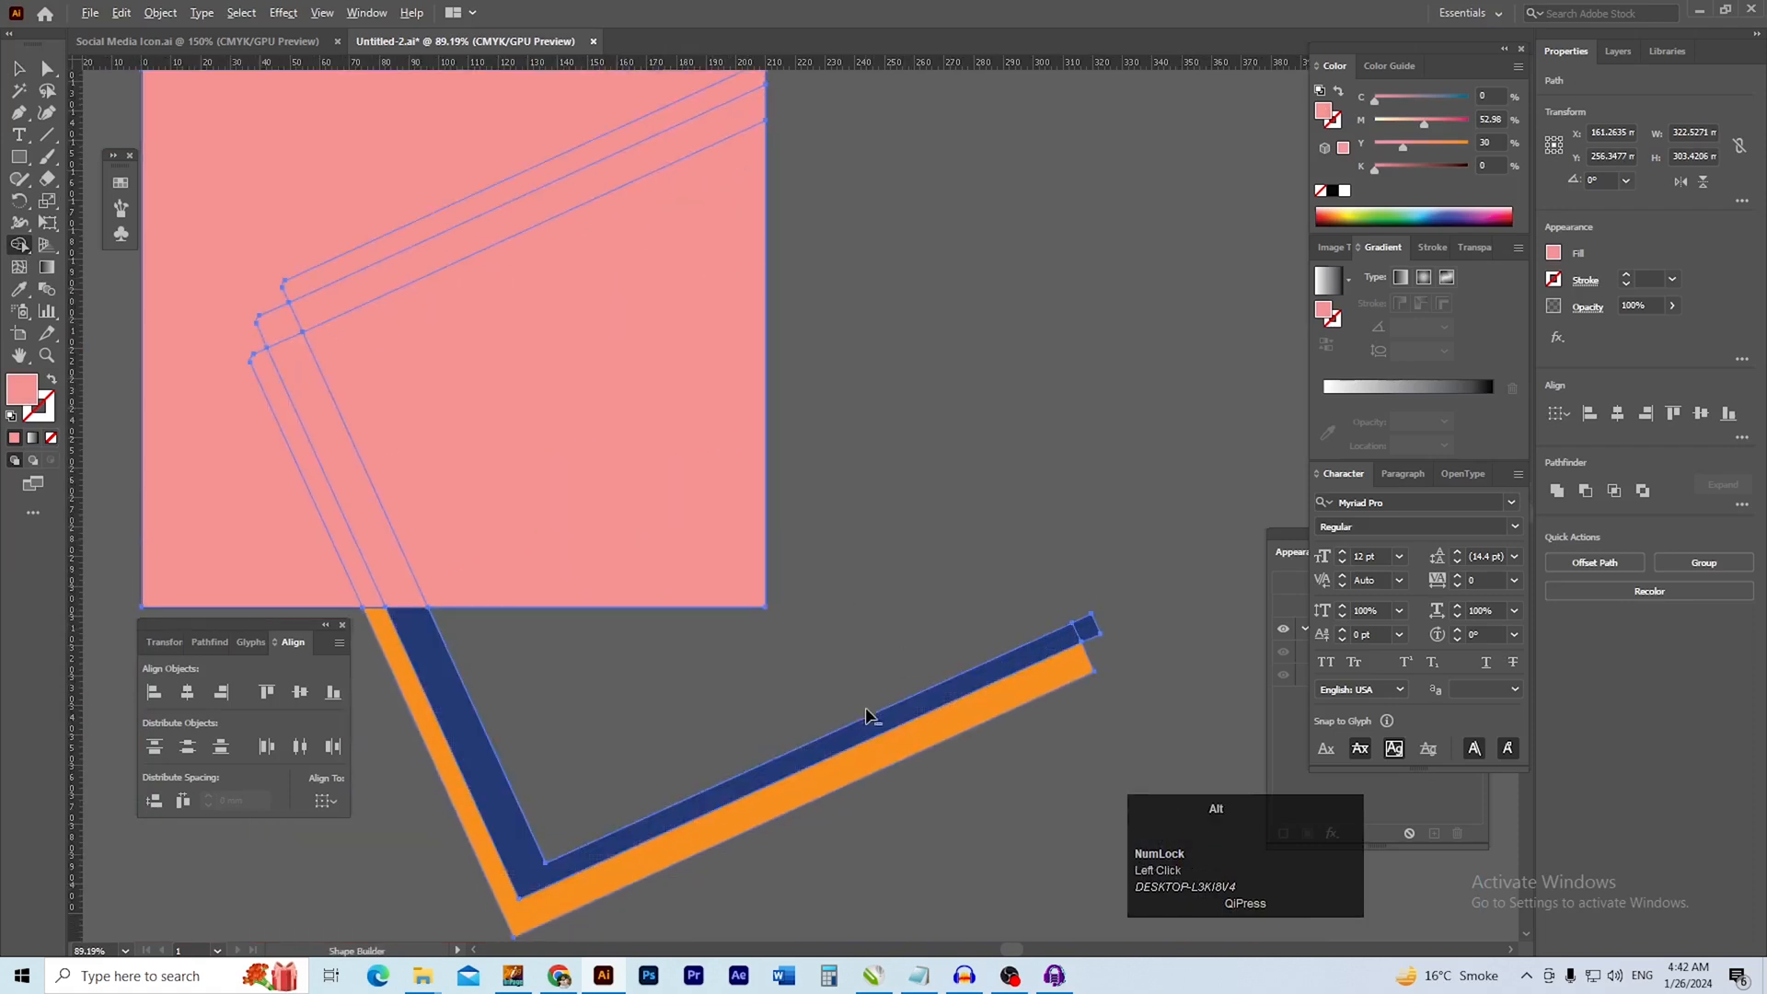
pyautogui.moveTo(868, 716); pyautogui.dragTo(966, 817)
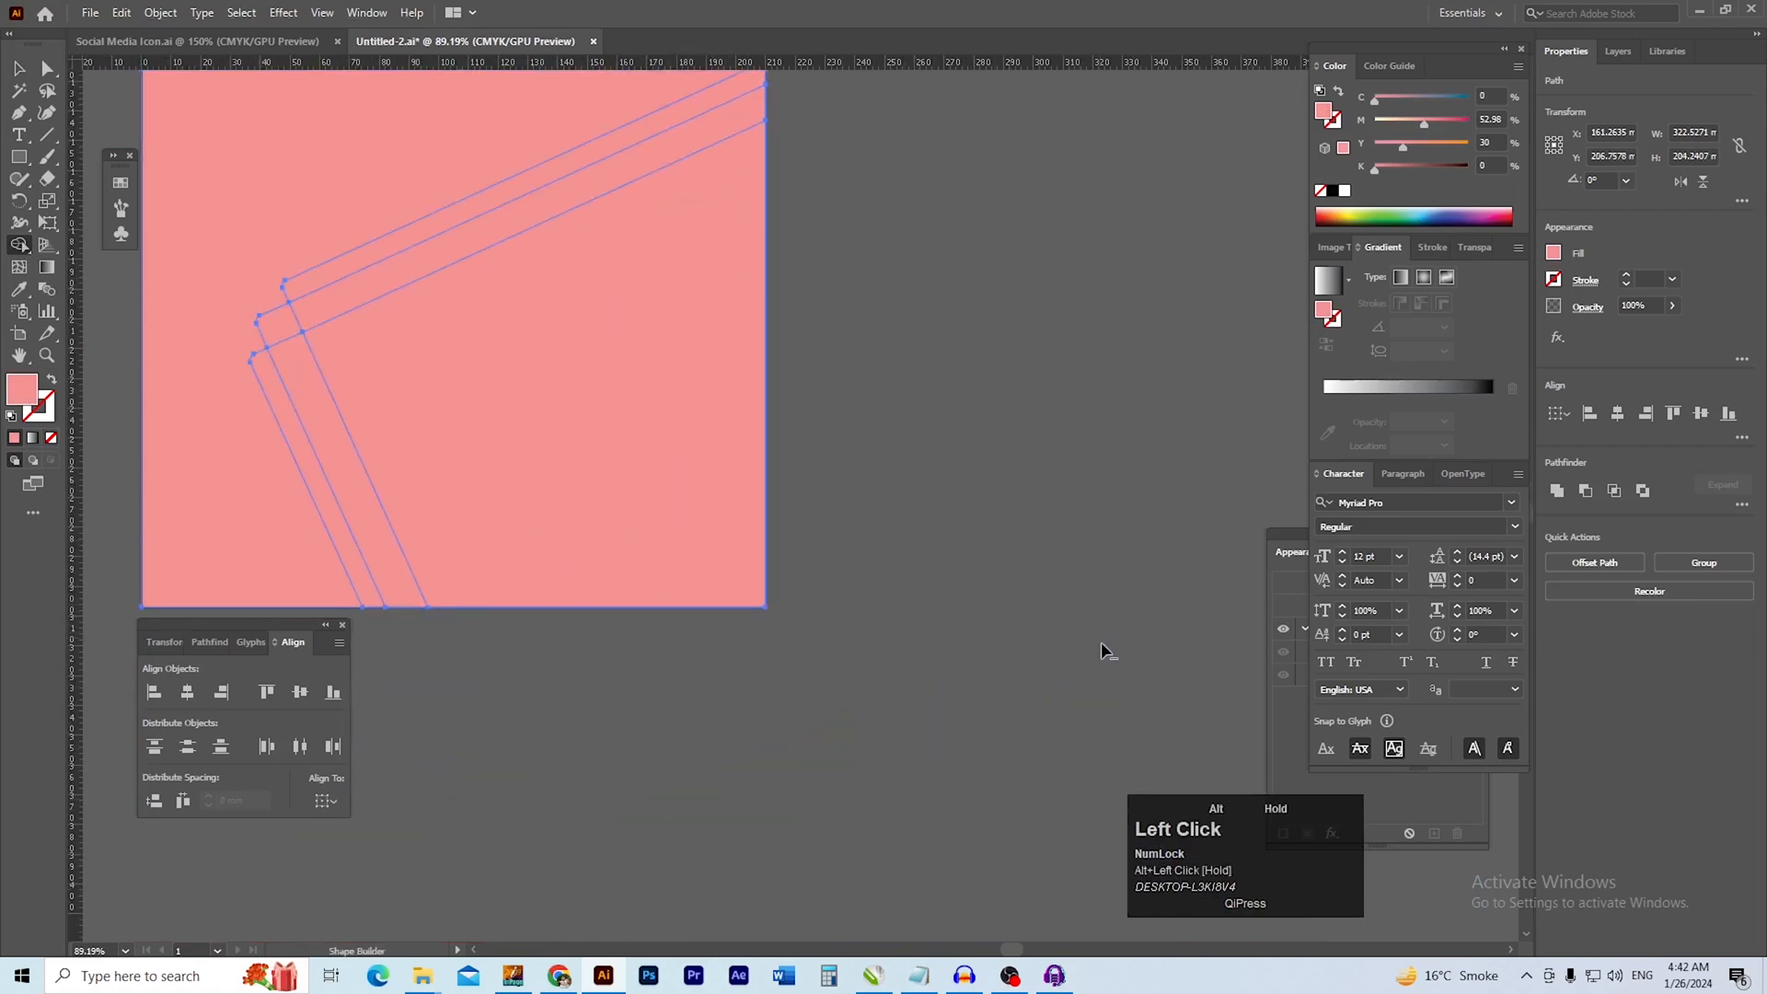
pyautogui.moveTo(532, 426); pyautogui.dragTo(734, 539)
# Delete the pink rectangle covering the lower part of the page
pyautogui.press('v')
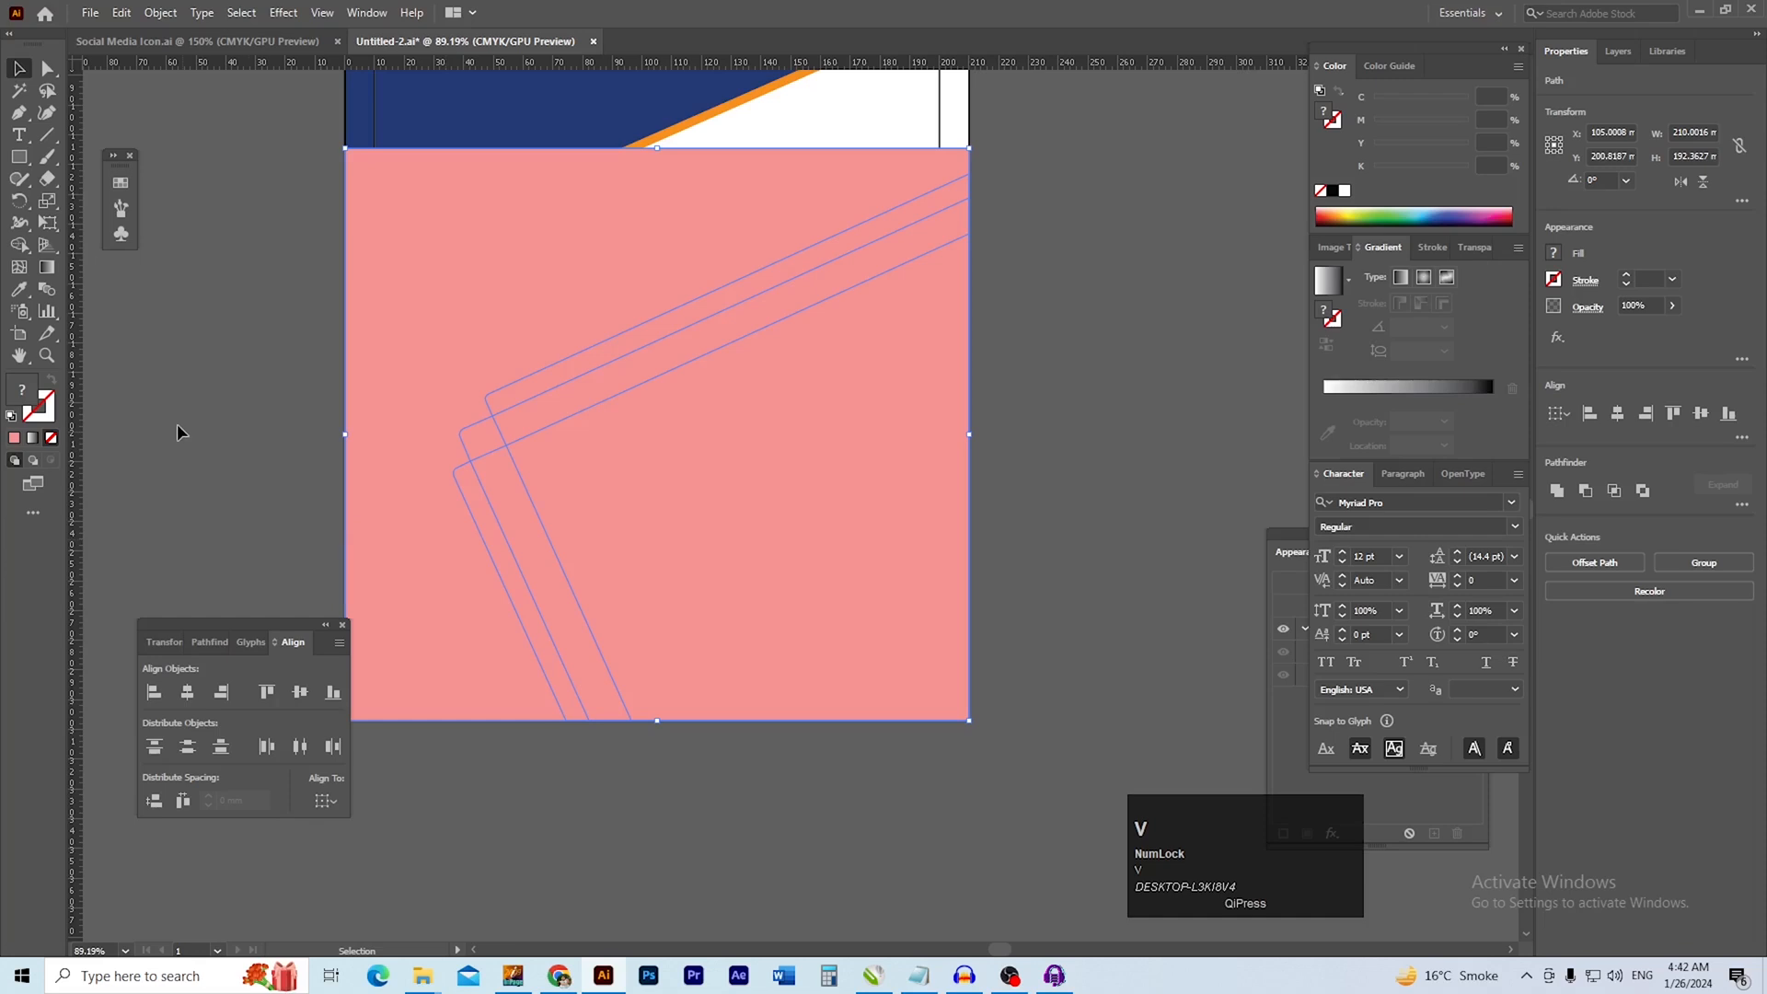
pyautogui.click(417, 403)
pyautogui.press('Delete')
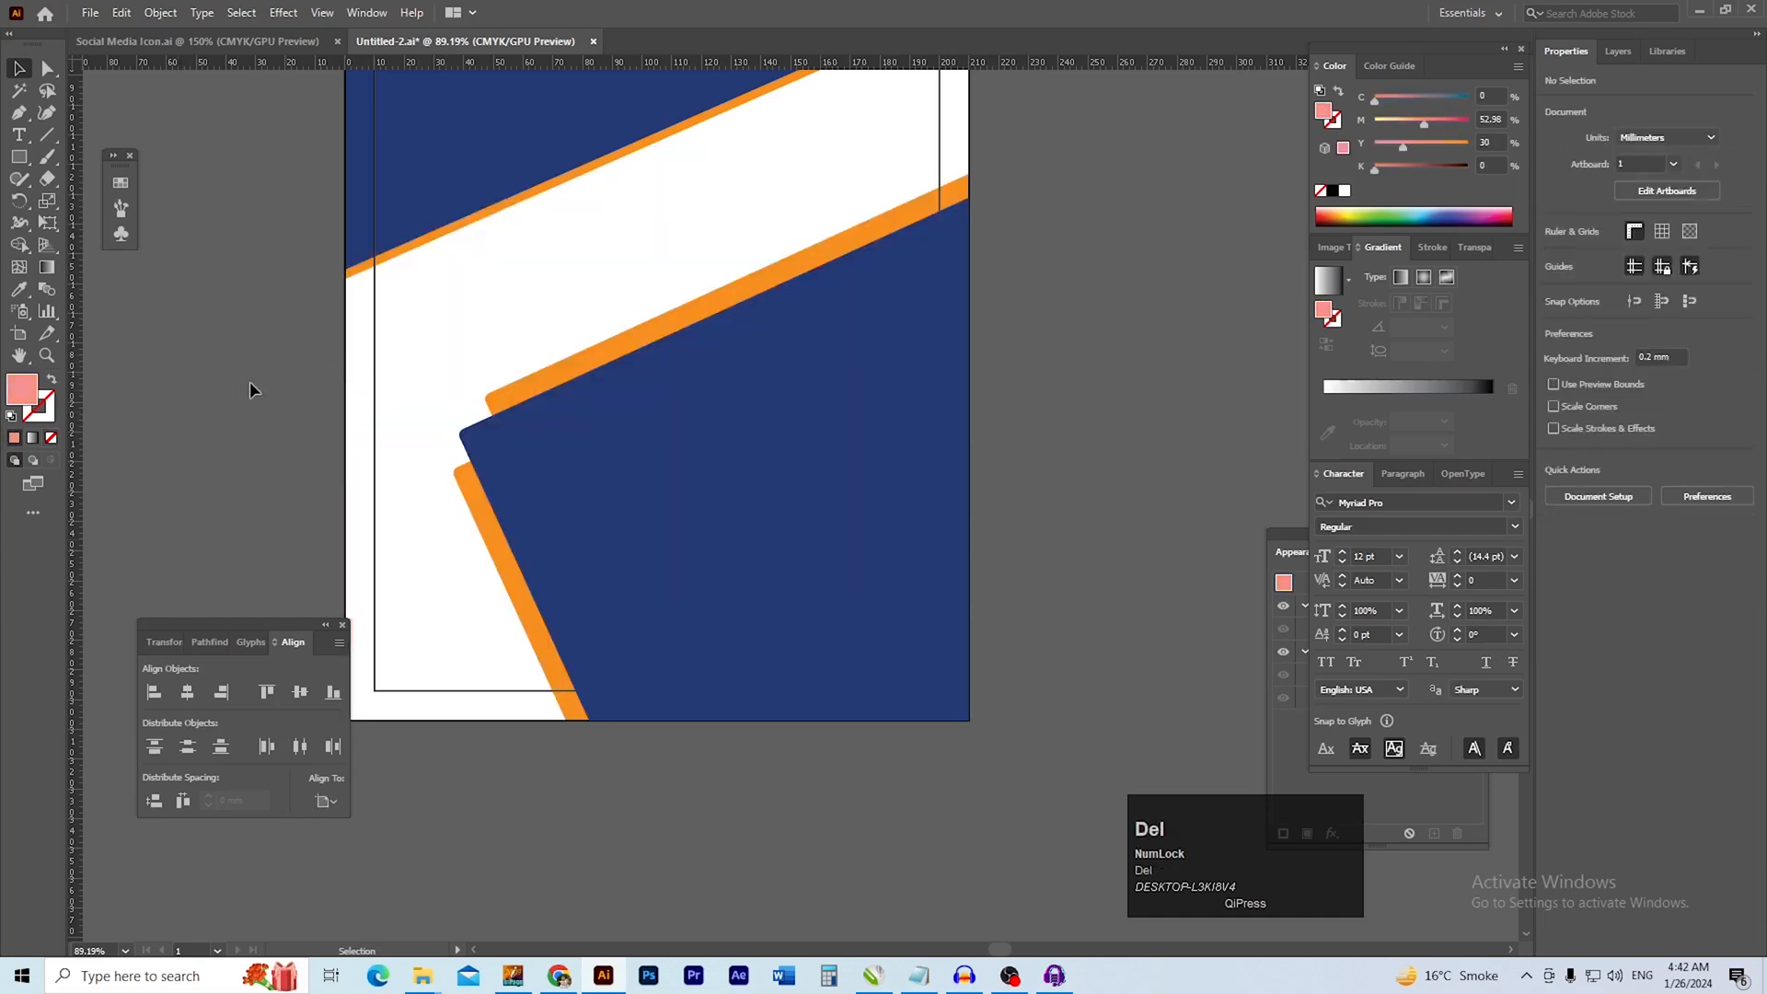
# Draw a pink rectangle about 76 mm wide and 83 mm tall across the left part of the diagonal header edge
pyautogui.keyDown('ctrl'); pyautogui.click(679, 486); pyautogui.keyUp('ctrl')
pyautogui.moveTo(679, 487); pyautogui.dragTo(796, 469)
pyautogui.keyDown('ctrl'); pyautogui.keyDown('alt'); pyautogui.click(723, 496); pyautogui.keyUp('alt'); pyautogui.keyUp('ctrl')
pyautogui.keyDown('ctrl'); pyautogui.keyDown('alt'); pyautogui.click(831, 441); pyautogui.keyUp('alt'); pyautogui.keyUp('ctrl')
pyautogui.moveTo(769, 377); pyautogui.dragTo(808, 539)
pyautogui.keyDown('ctrl'); pyautogui.click(734, 439); pyautogui.keyUp('ctrl')
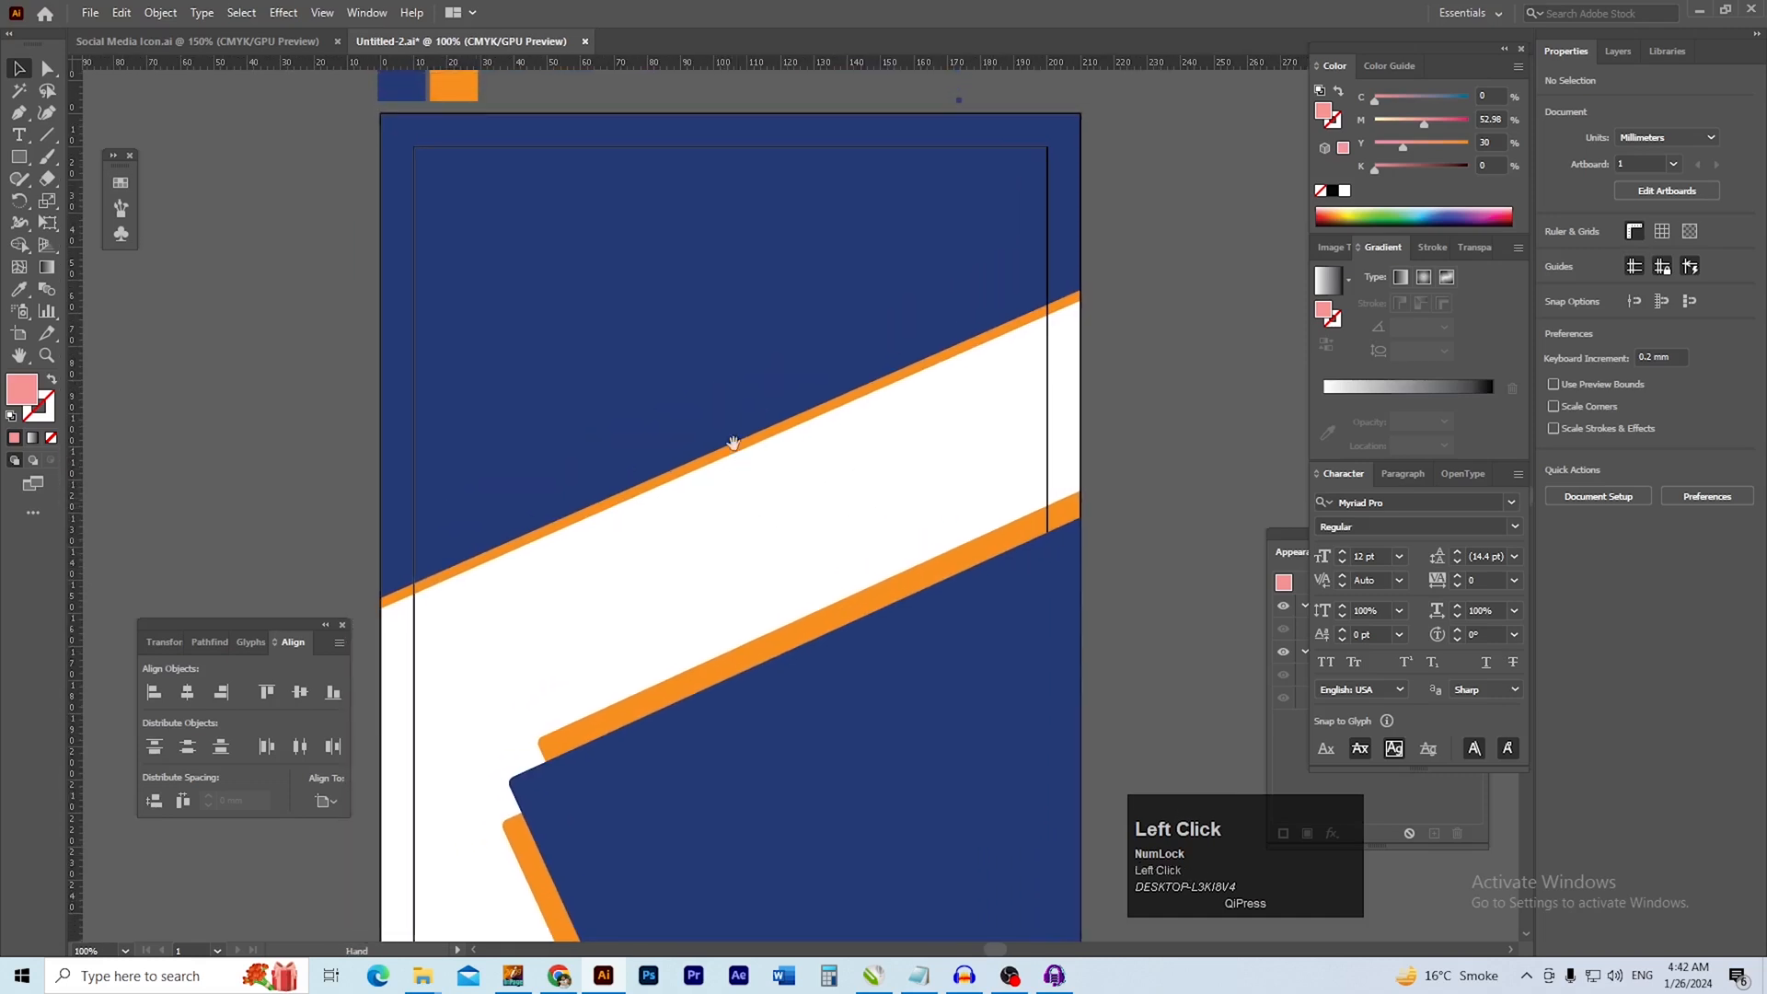
pyautogui.keyDown('ctrl'); pyautogui.click(644, 511); pyautogui.keyUp('ctrl')
pyautogui.moveTo(686, 528); pyautogui.dragTo(729, 533)
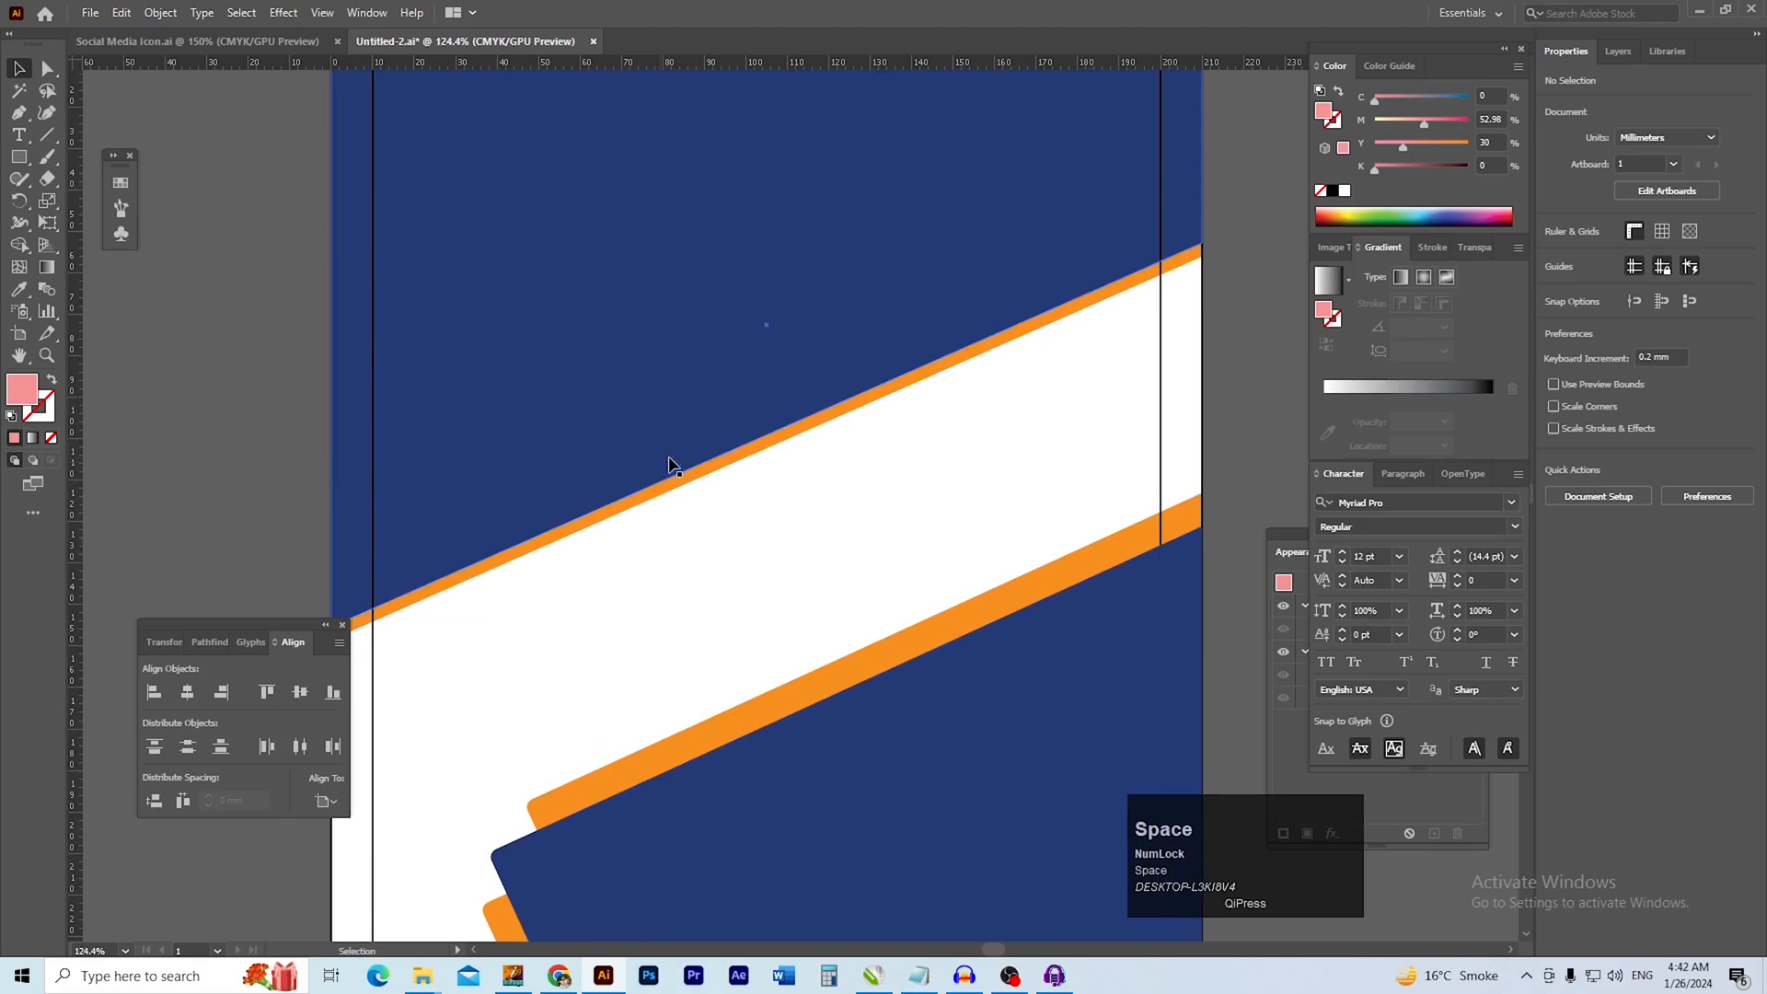
pyautogui.moveTo(495, 269); pyautogui.dragTo(810, 614)
pyautogui.moveTo(709, 519); pyautogui.dragTo(654, 526)
pyautogui.click(302, 487)
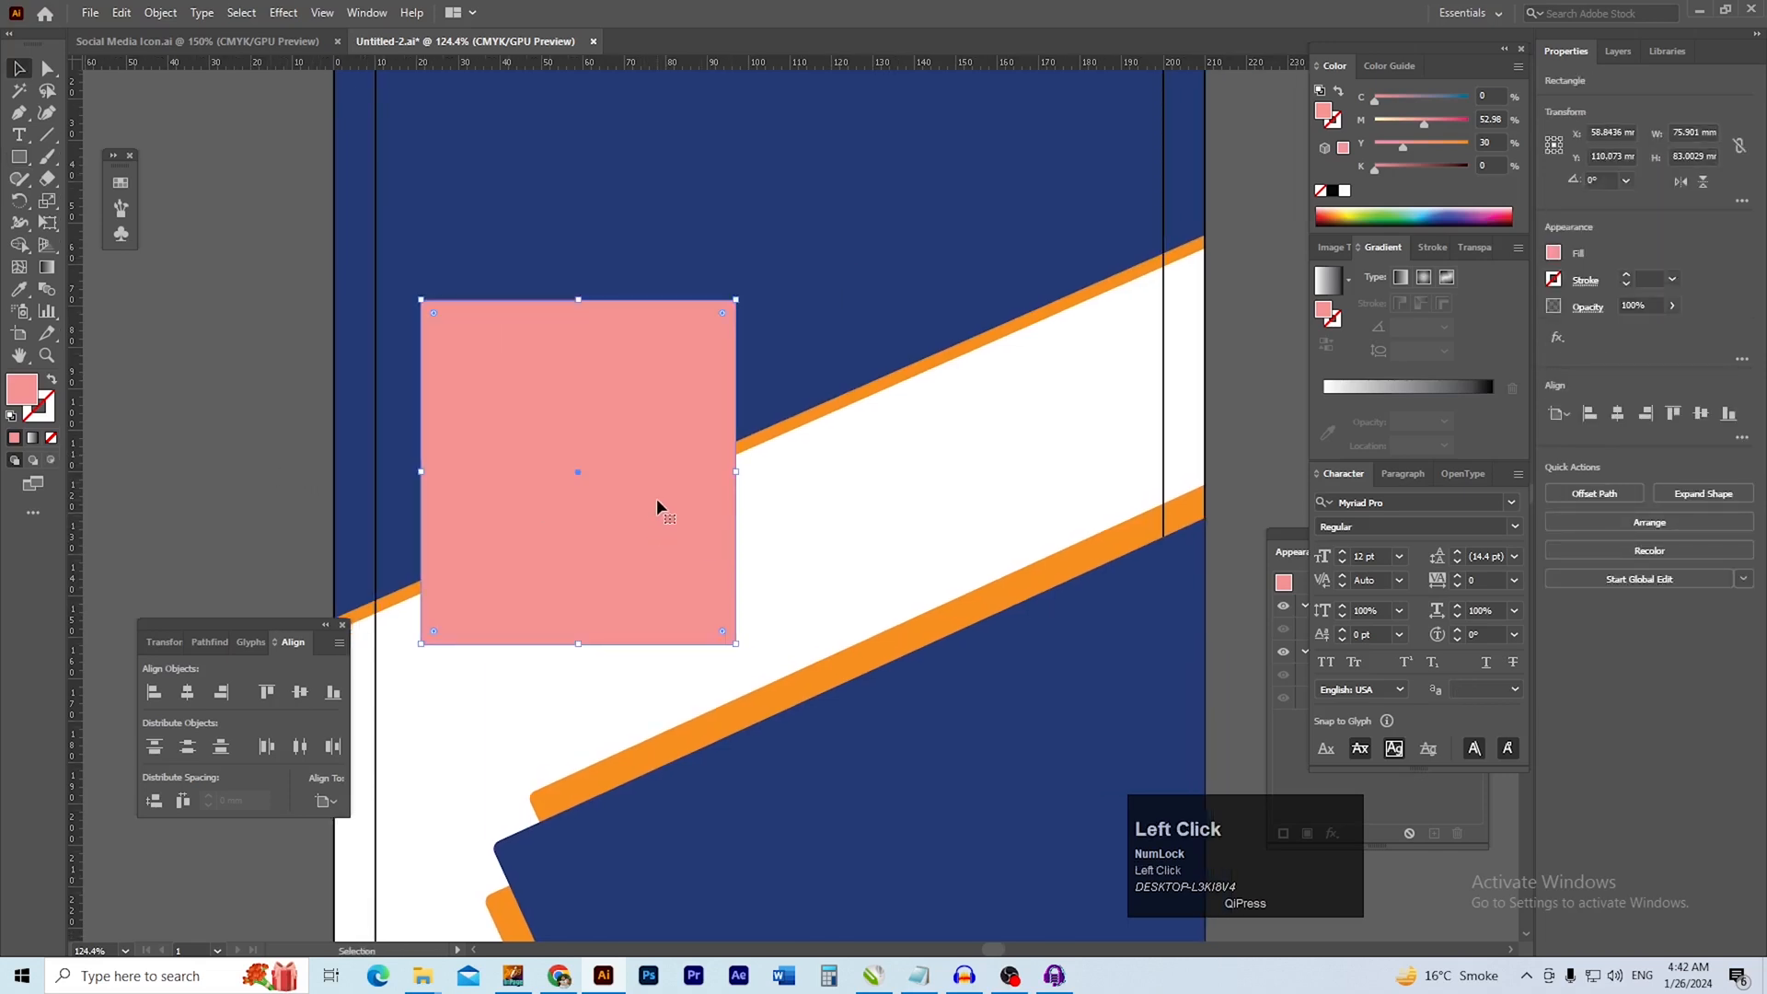
# Recolour the new rectangle with the orange sampled from the diagonal band using the Eyedropper
pyautogui.press('i')
pyautogui.click(804, 421)
pyautogui.press('v')
pyautogui.click(187, 469)
pyautogui.moveTo(504, 466)
pyautogui.mouseDown()
pyautogui.moveTo(414, 414)
pyautogui.moveTo(493, 454)
pyautogui.moveTo(484, 479)
pyautogui.mouseUp()
pyautogui.keyDown('ctrl'); pyautogui.keyDown('alt'); pyautogui.click(493, 456); pyautogui.keyUp('alt'); pyautogui.keyUp('ctrl')
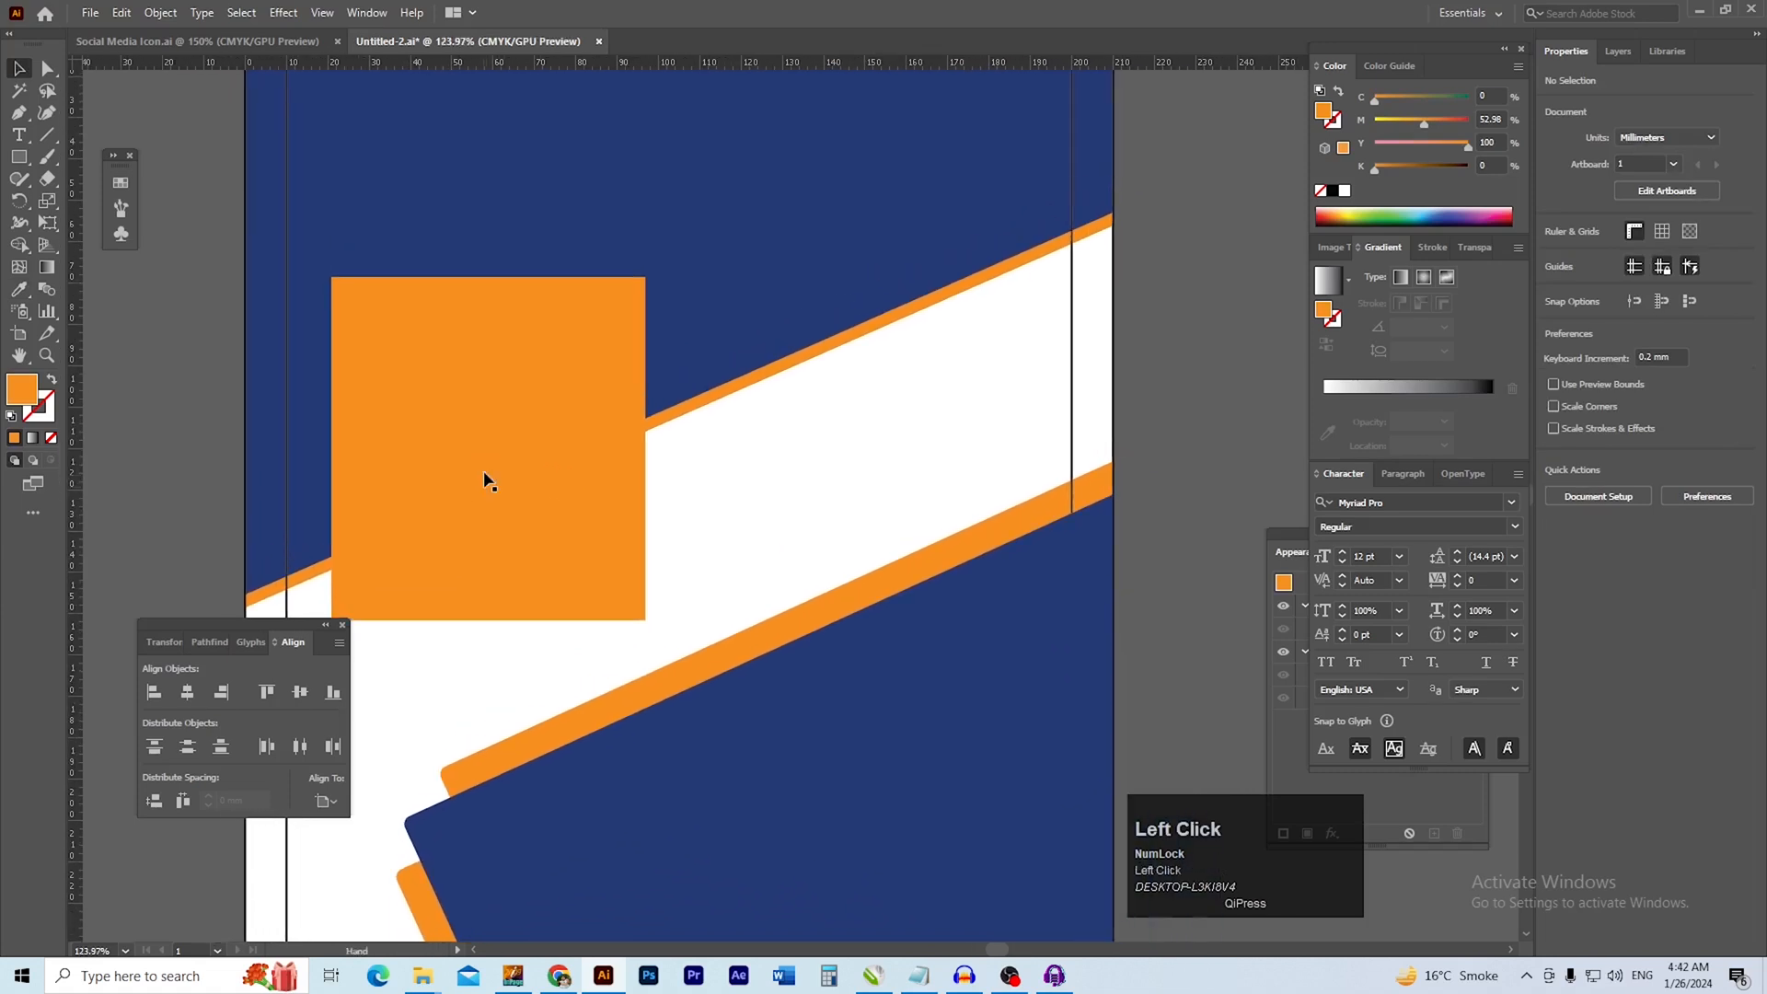
pyautogui.doubleClick(491, 471)
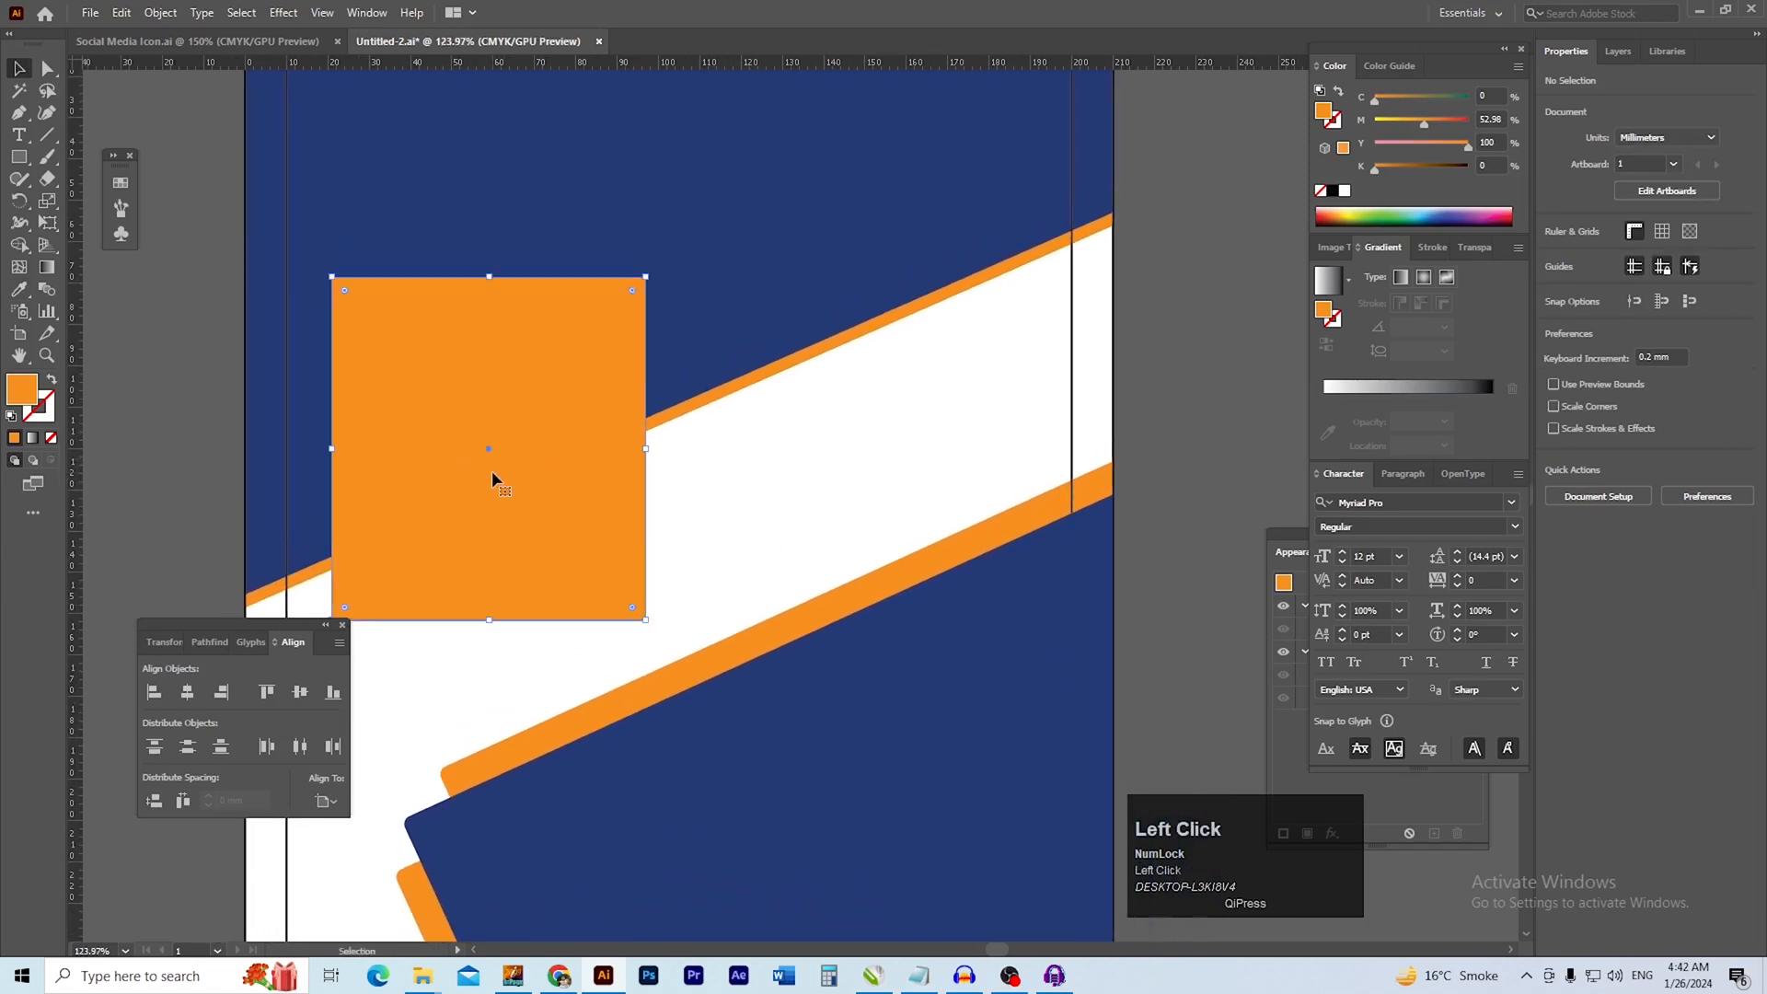
pyautogui.doubleClick(174, 422)
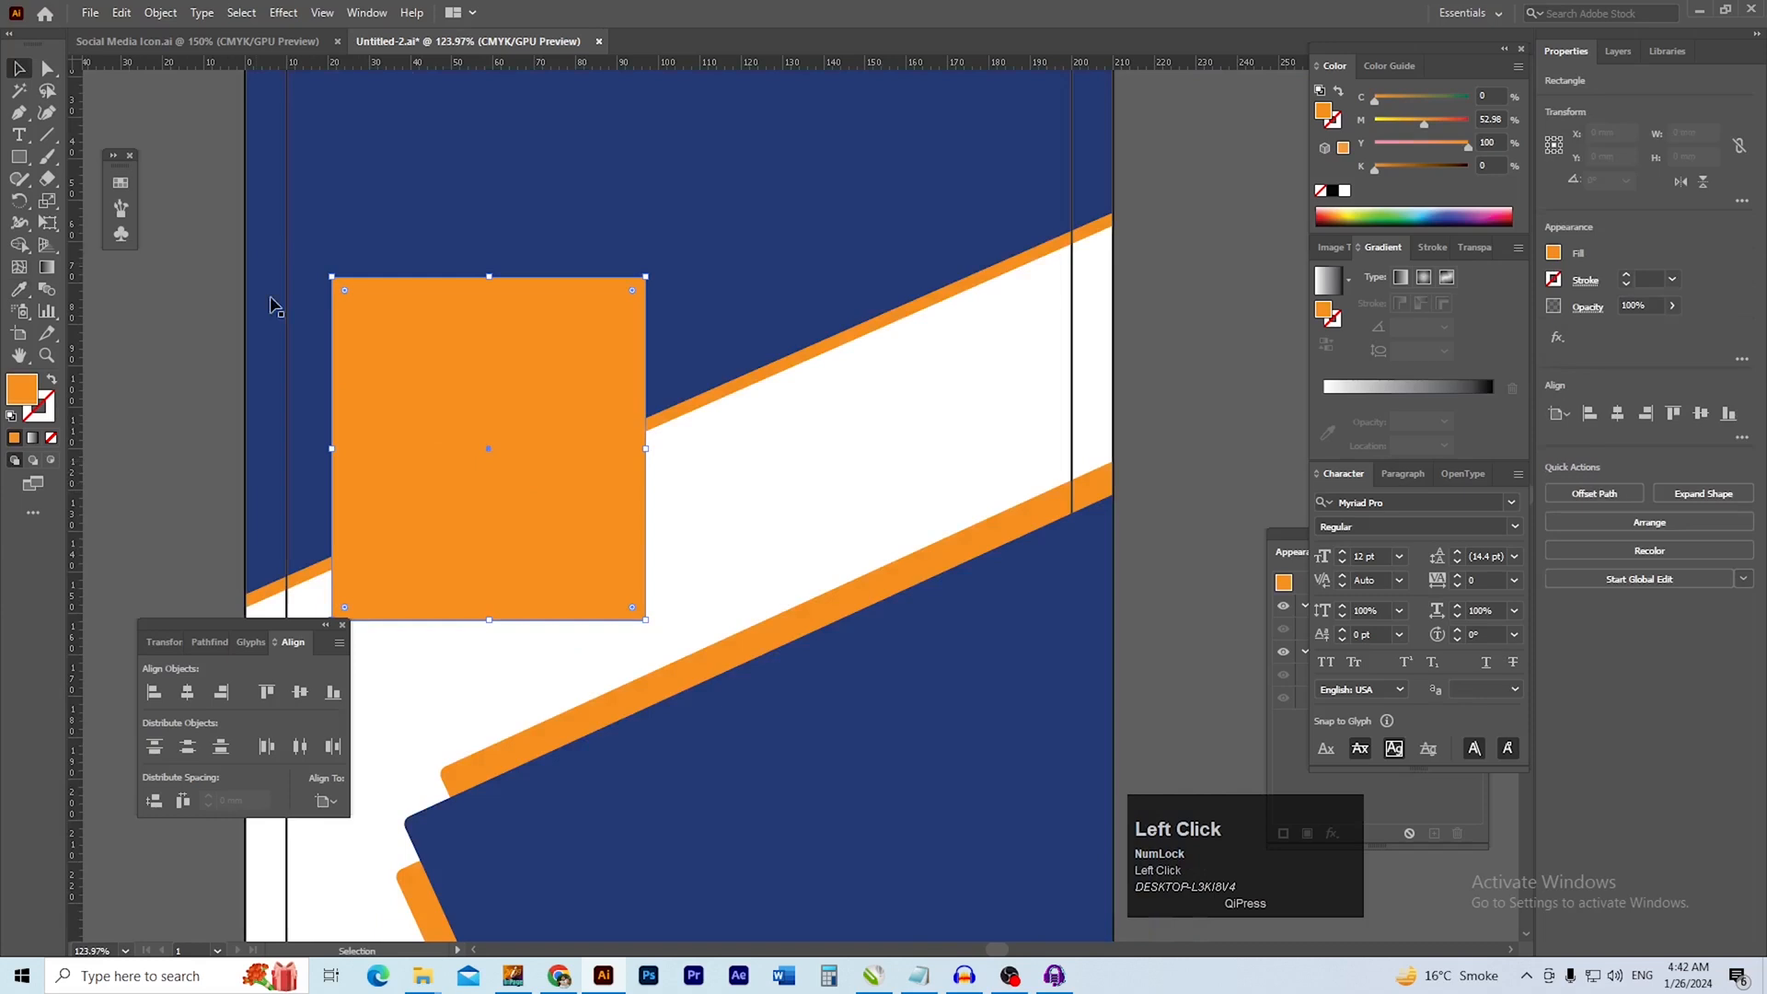
pyautogui.click(160, 13)
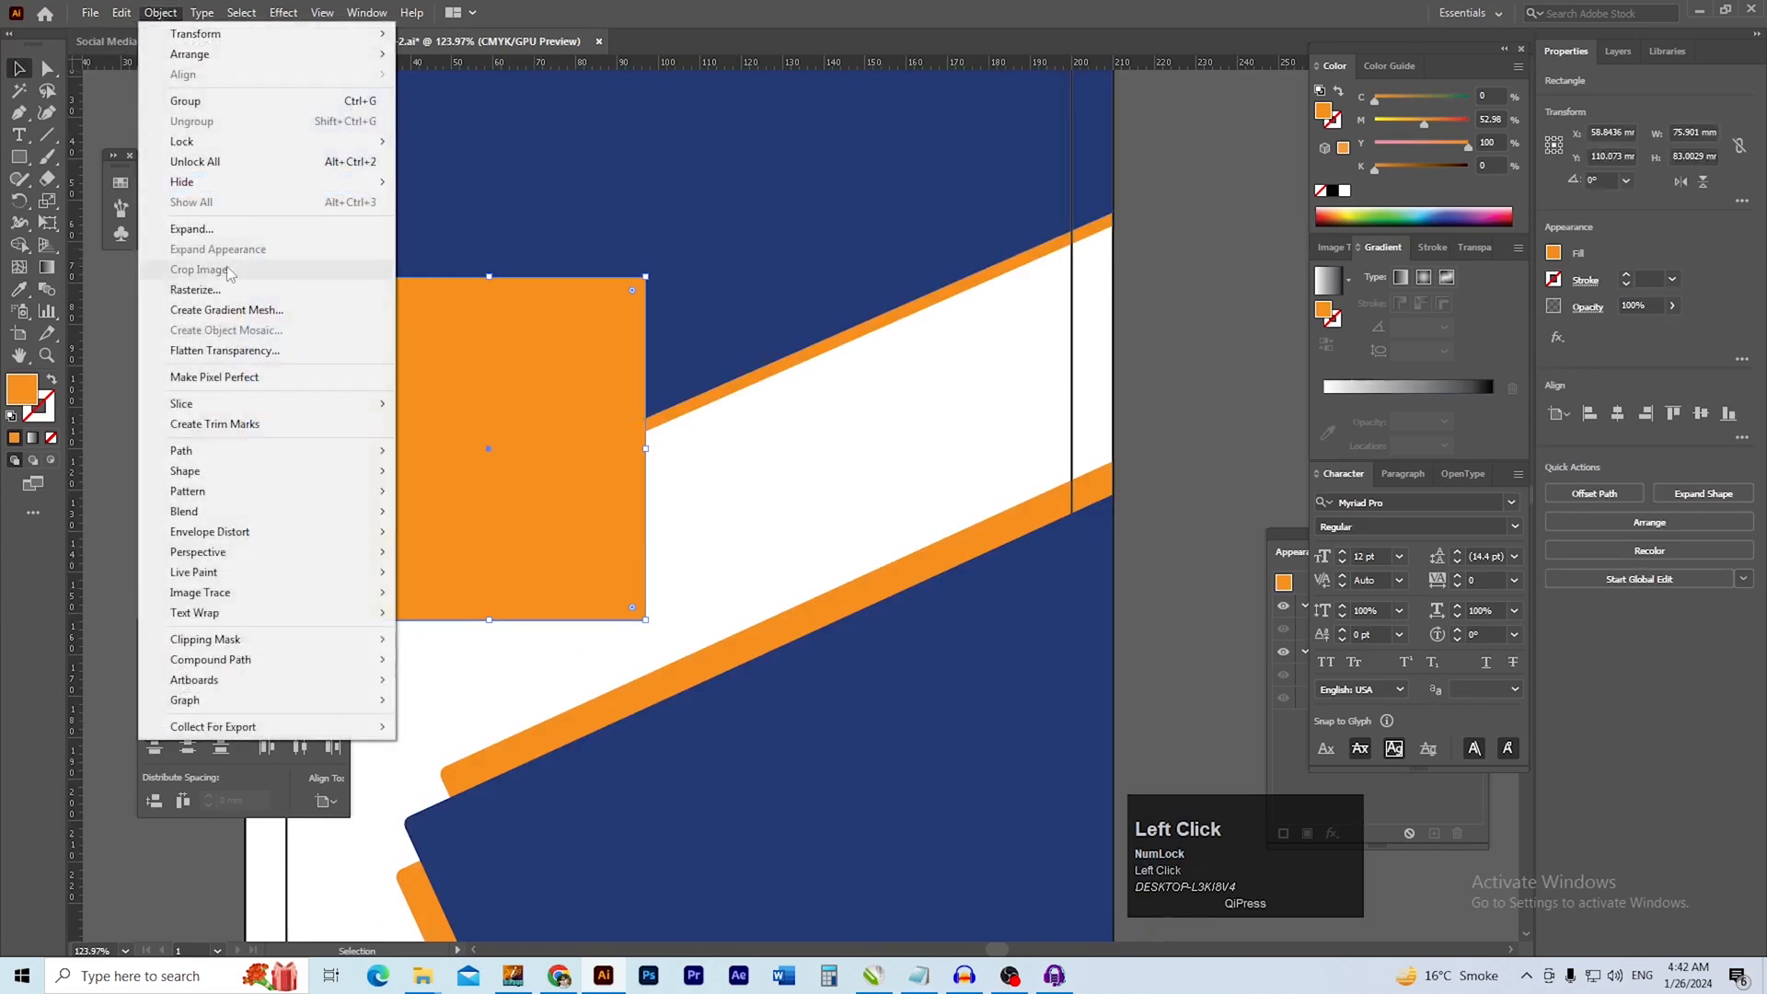
pyautogui.click(116, 302)
pyautogui.click(118, 302)
# Round all four corners of the orange rectangle slightly
pyautogui.moveTo(449, 411); pyautogui.dragTo(645, 370)
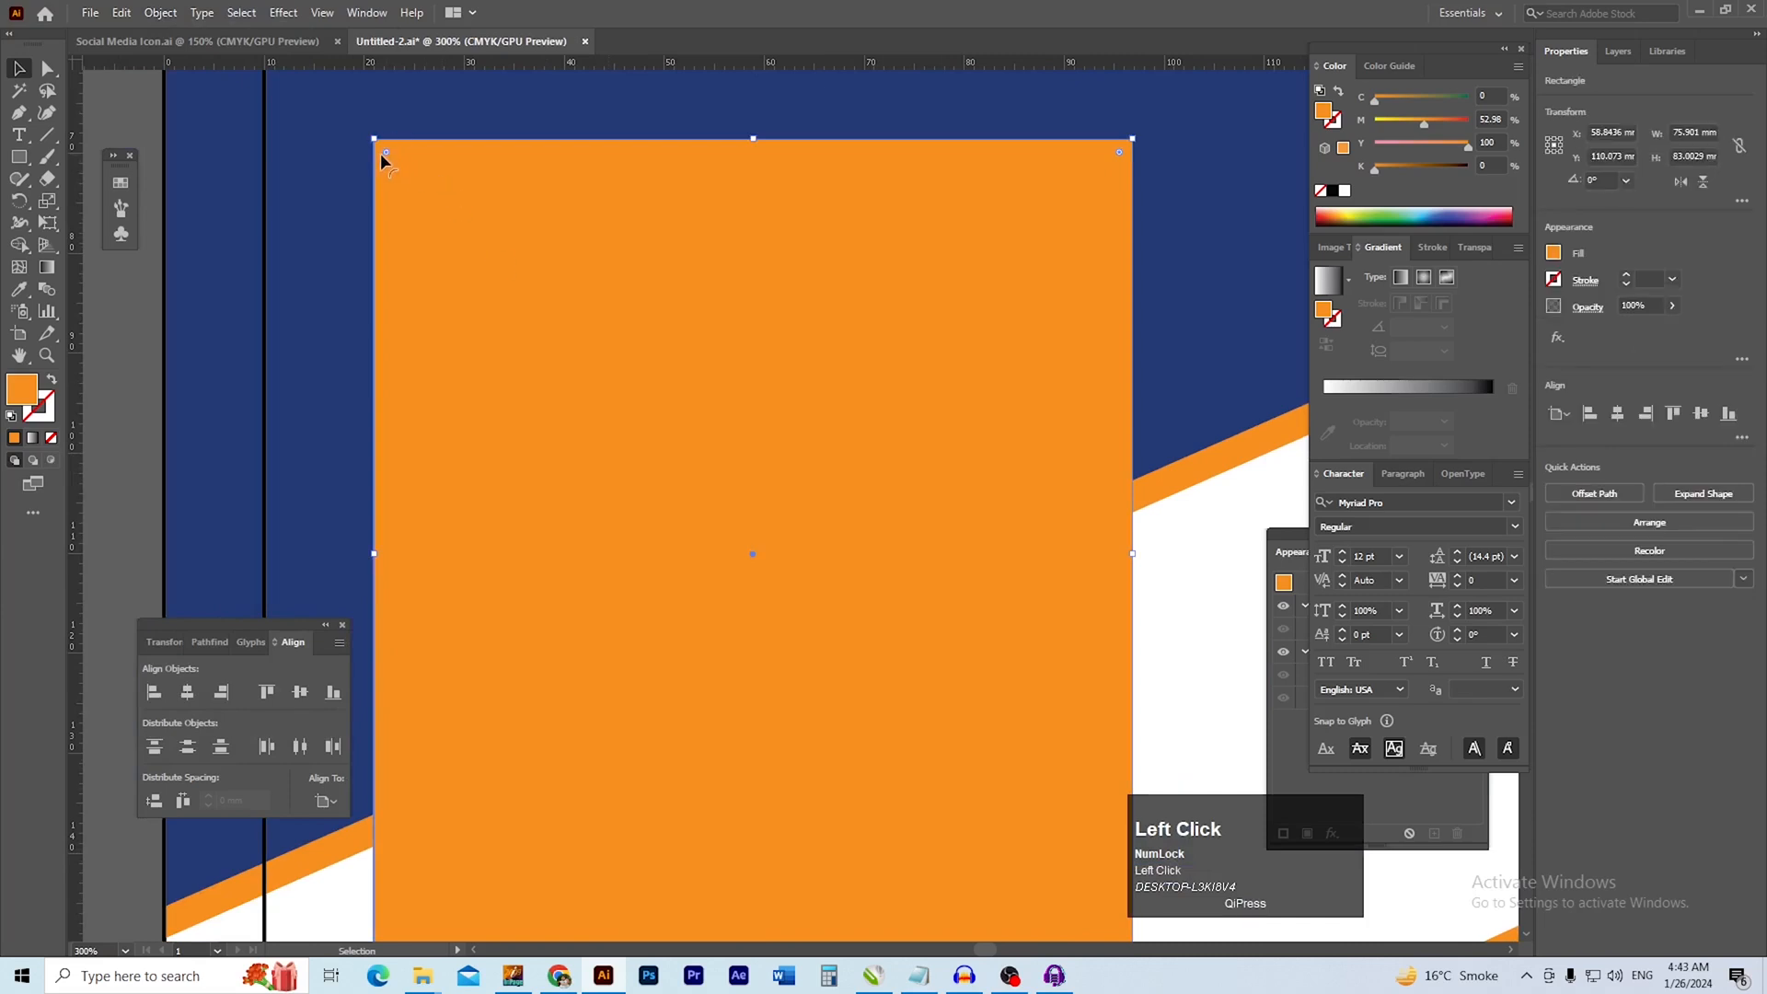
pyautogui.moveTo(386, 151); pyautogui.dragTo(396, 165)
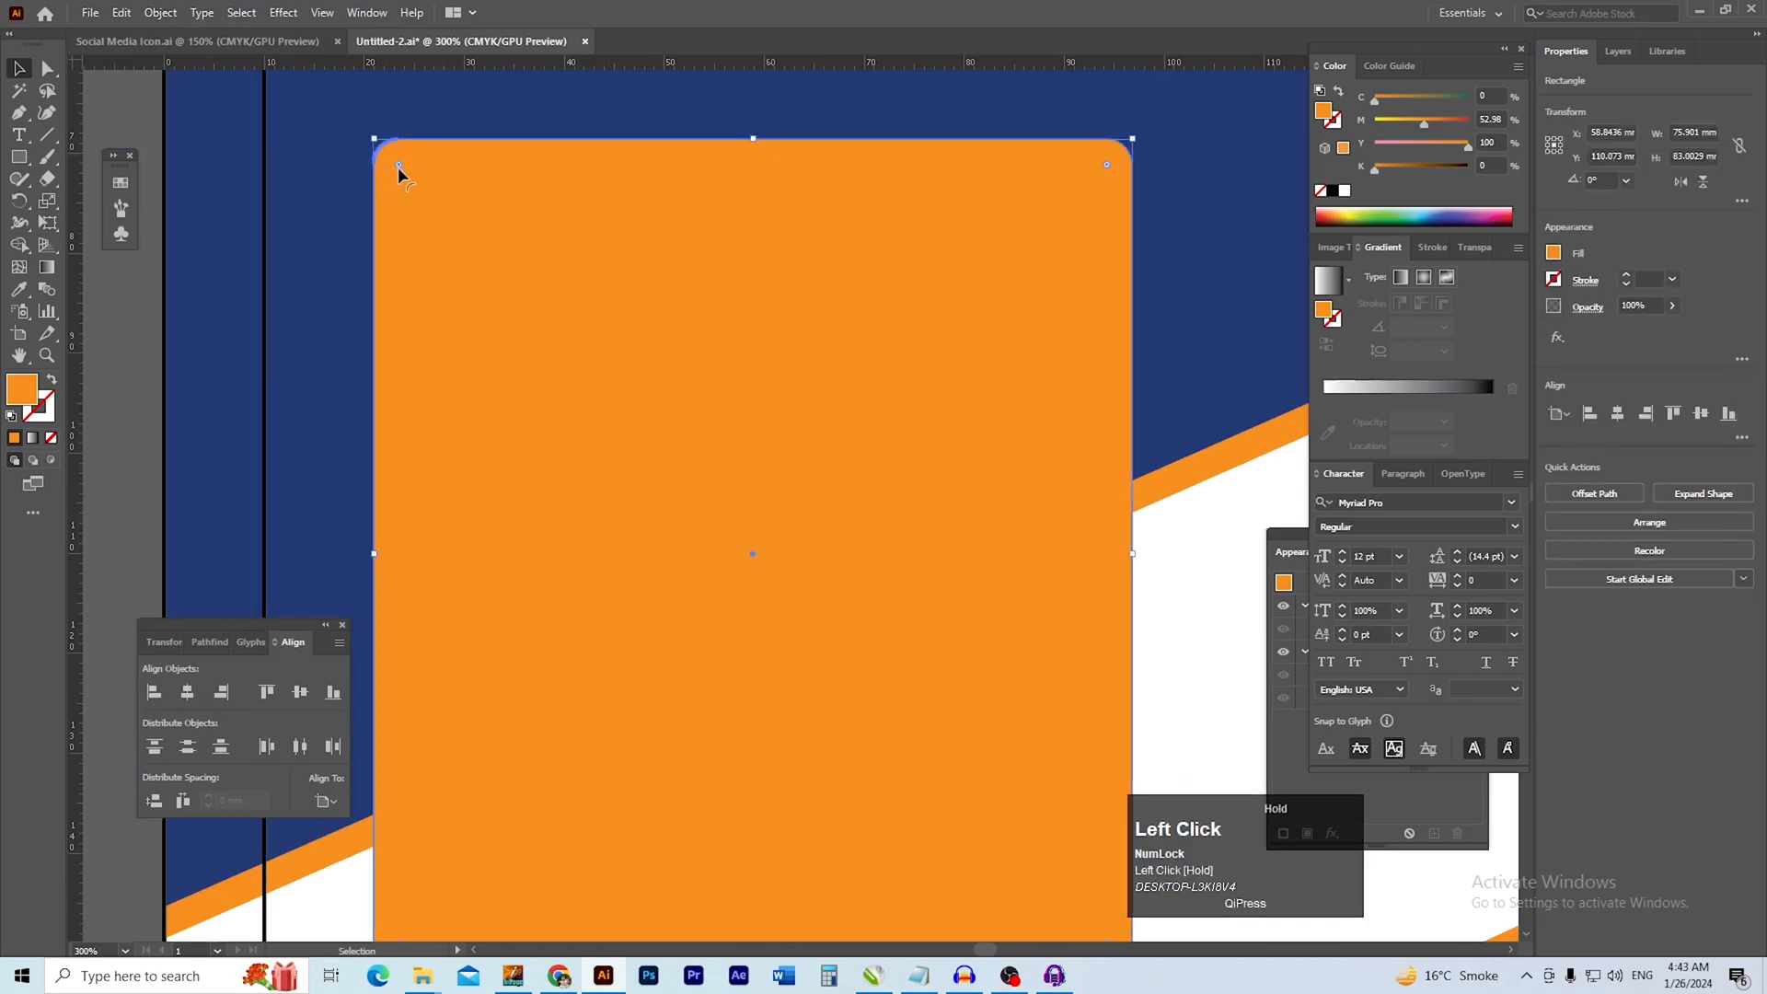
pyautogui.keyDown('ctrl'); pyautogui.keyDown('alt'); pyautogui.click(877, 434); pyautogui.keyUp('alt'); pyautogui.keyUp('ctrl')
pyautogui.click(721, 411)
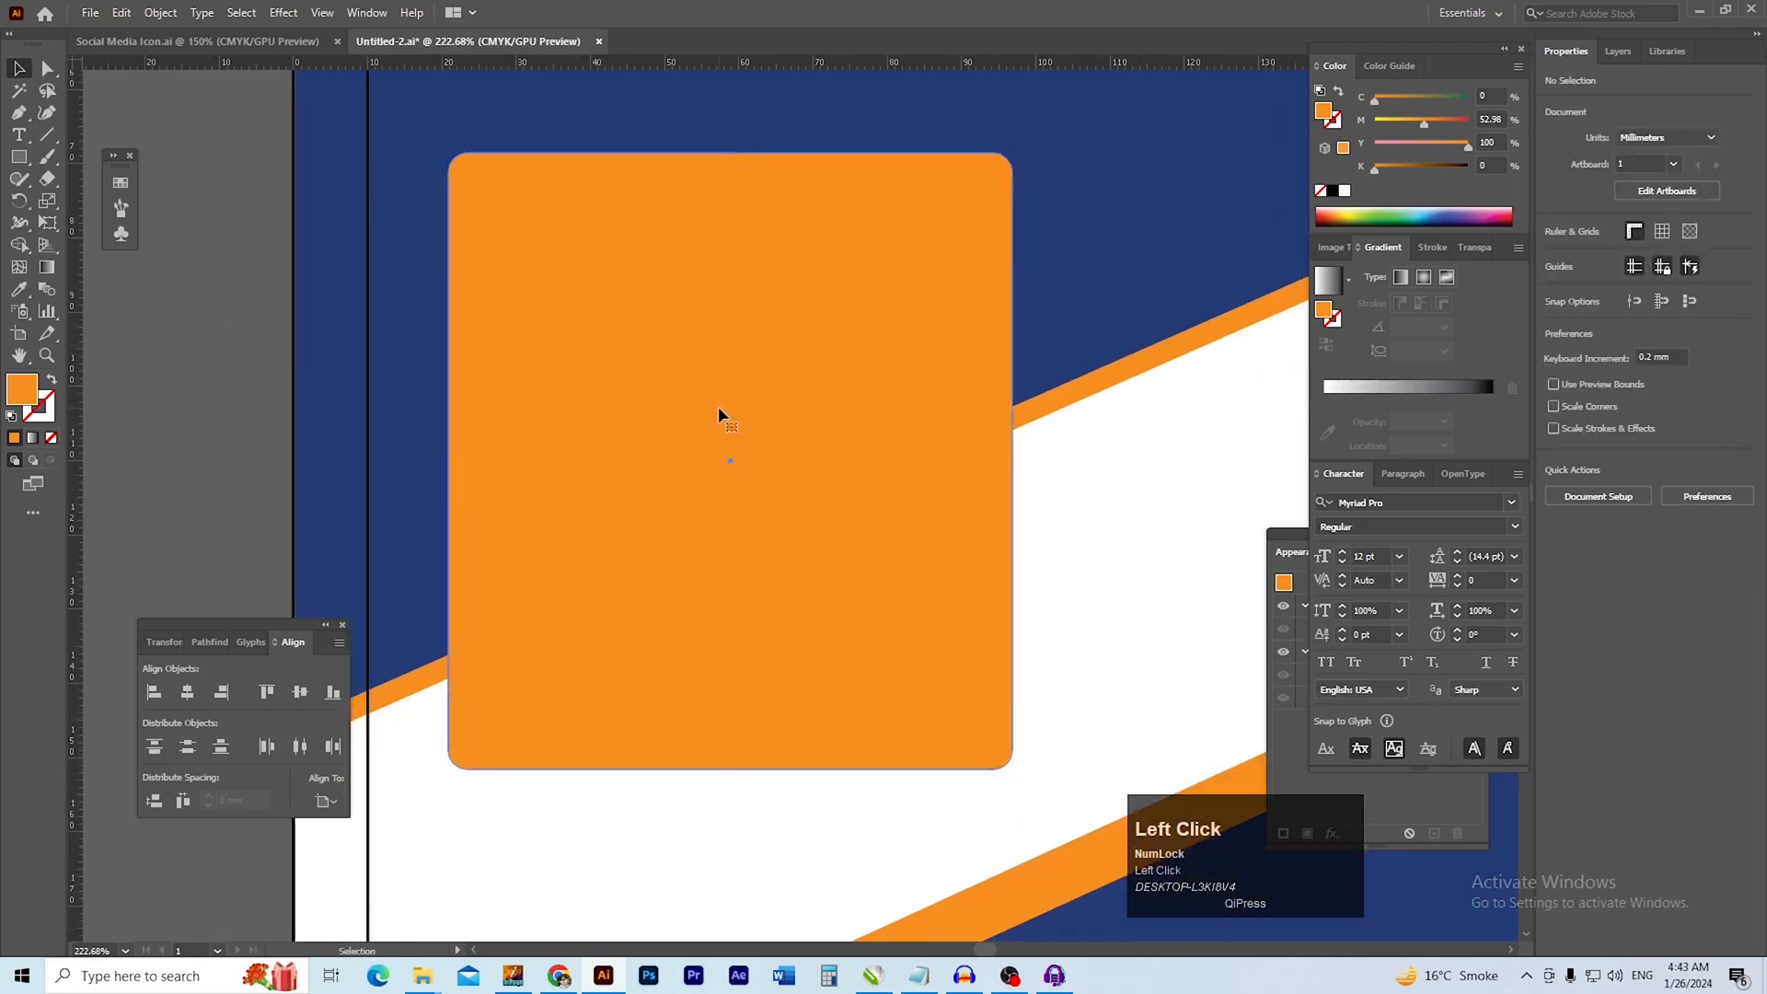
# Create an inner copy of the orange rounded rectangle with Offset Path set to -2 mm and miter joins
pyautogui.click(161, 13)
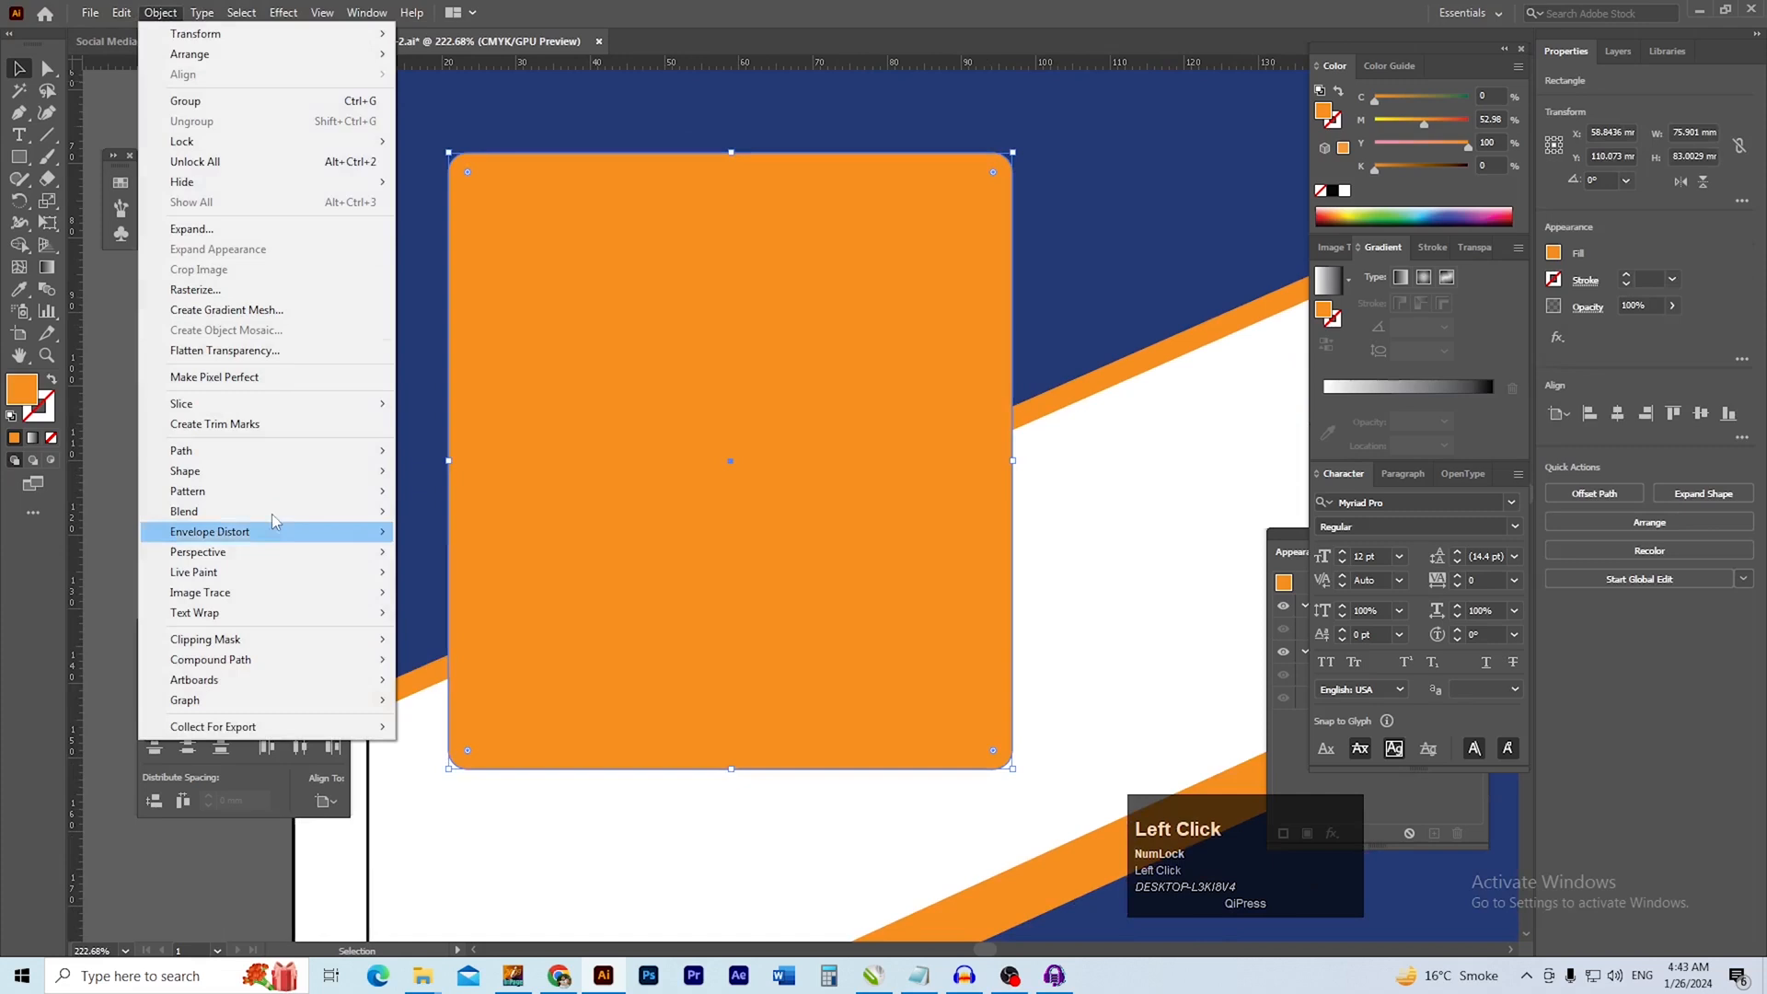
pyautogui.moveTo(246, 452)
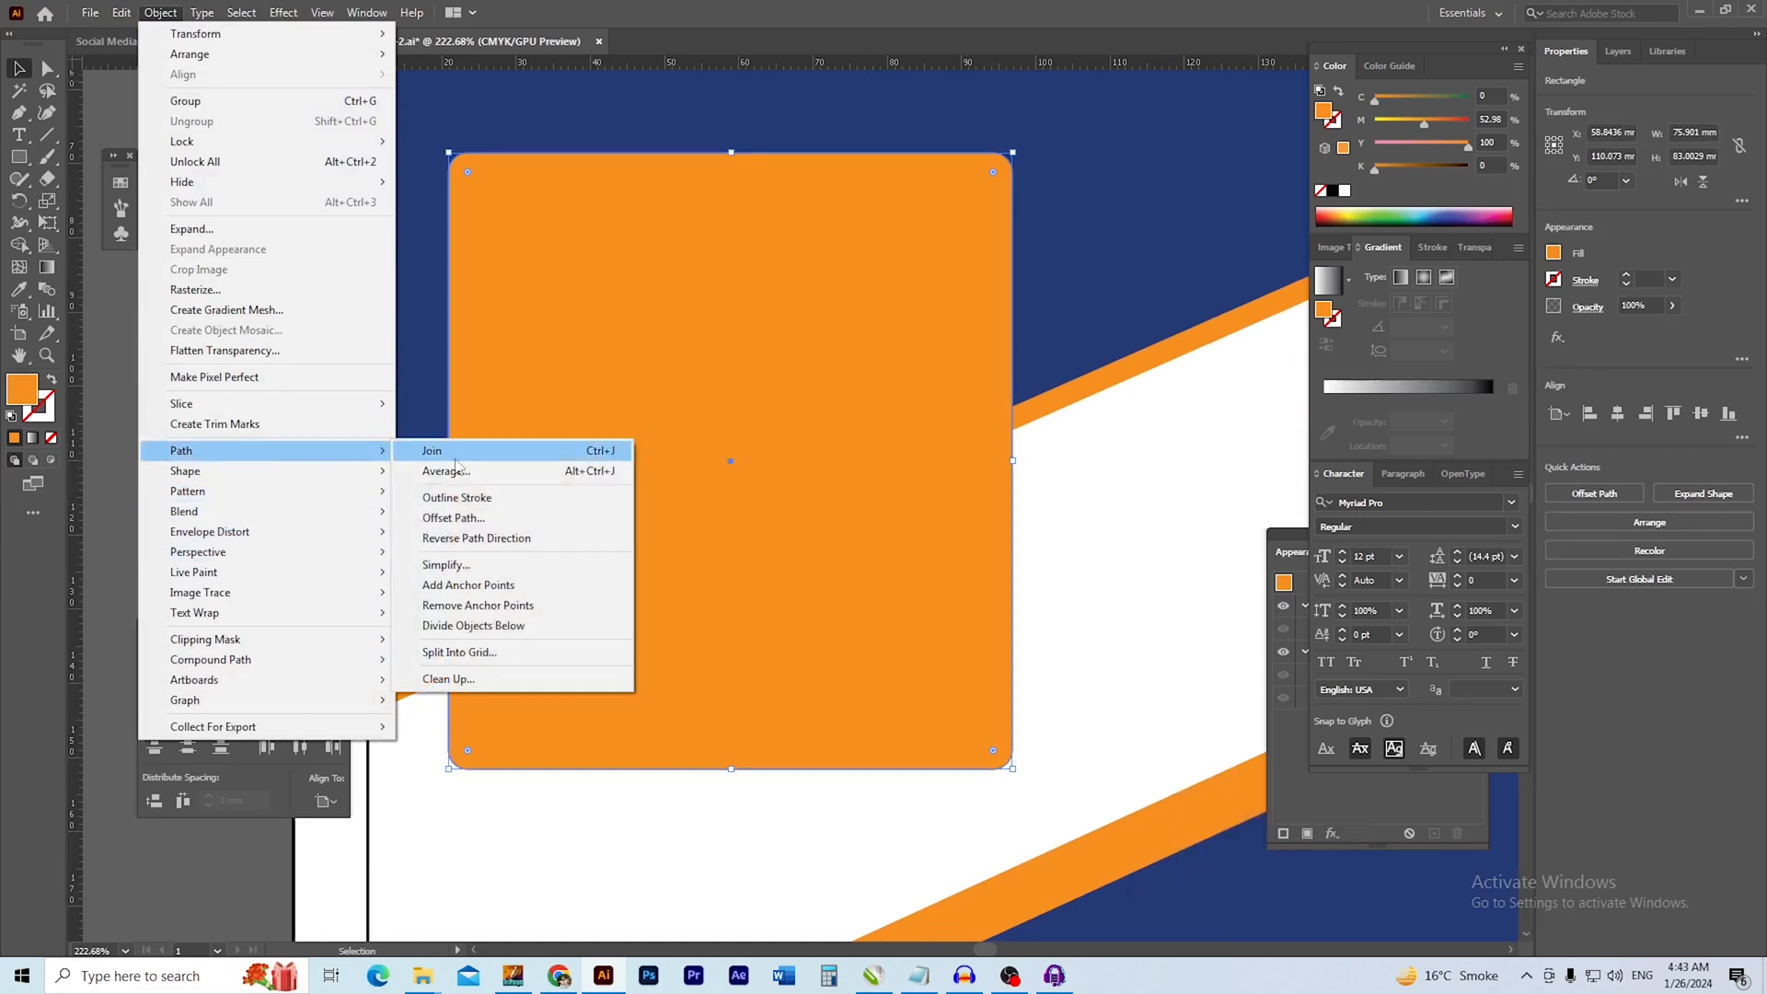
pyautogui.click(469, 517)
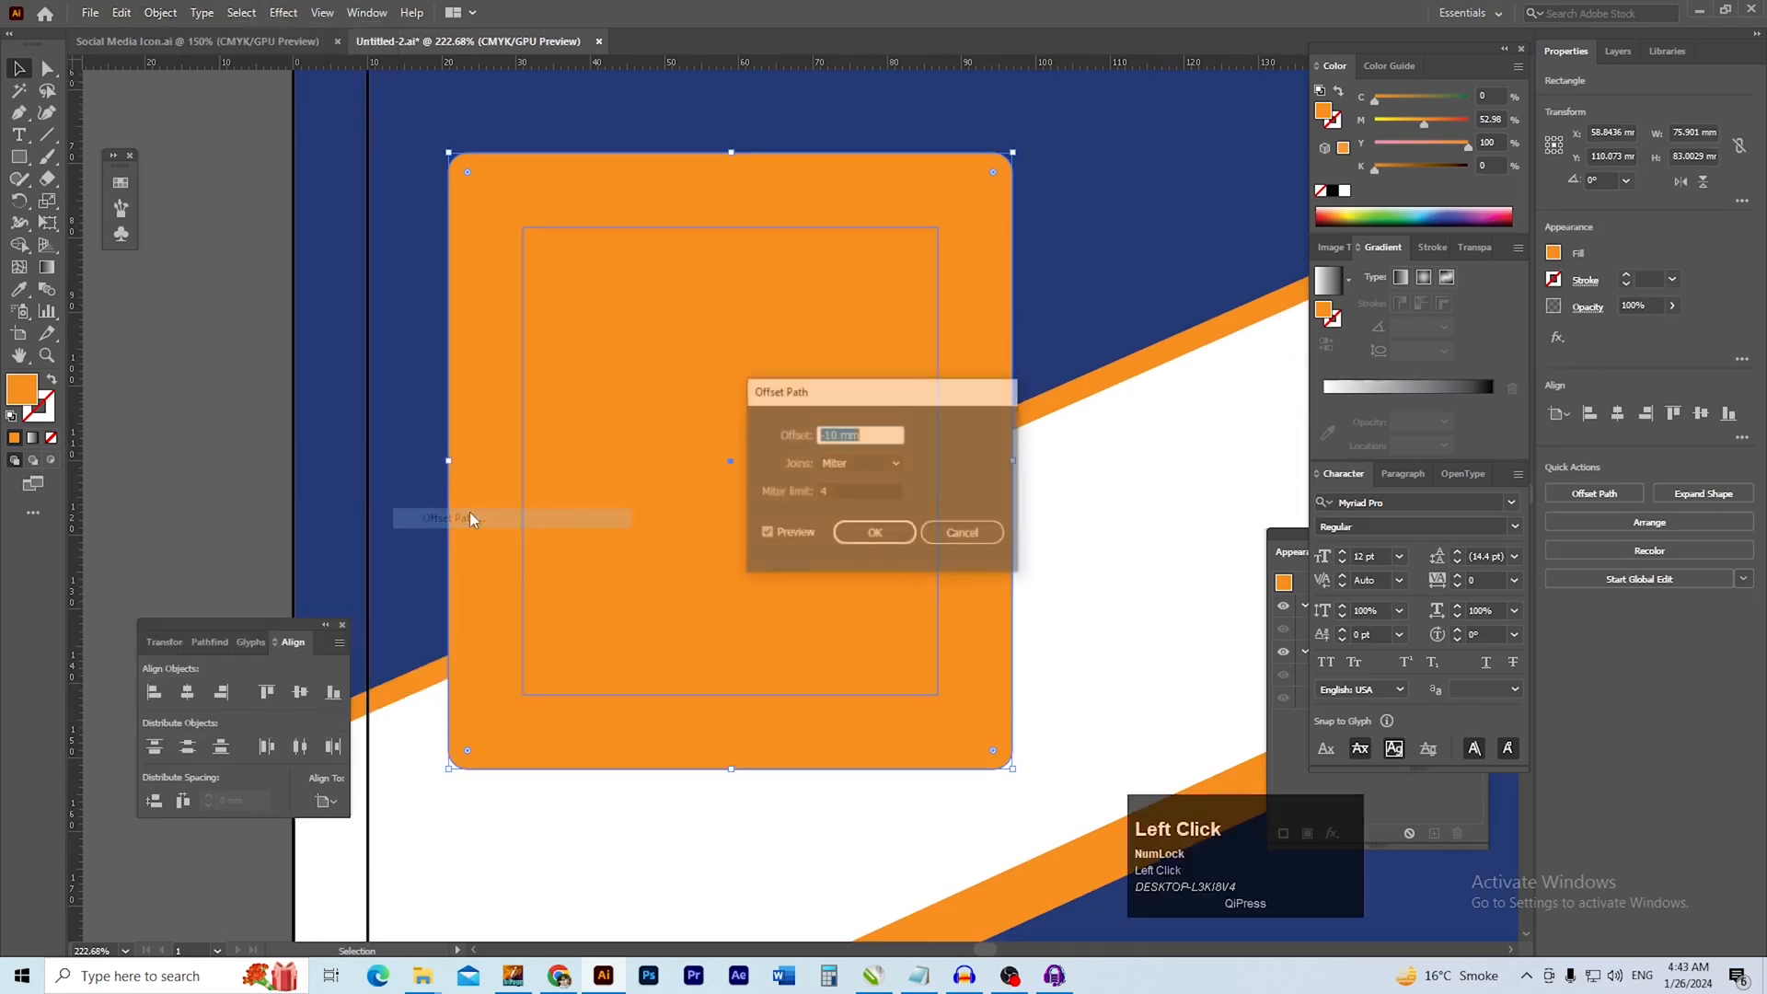
pyautogui.write('-')
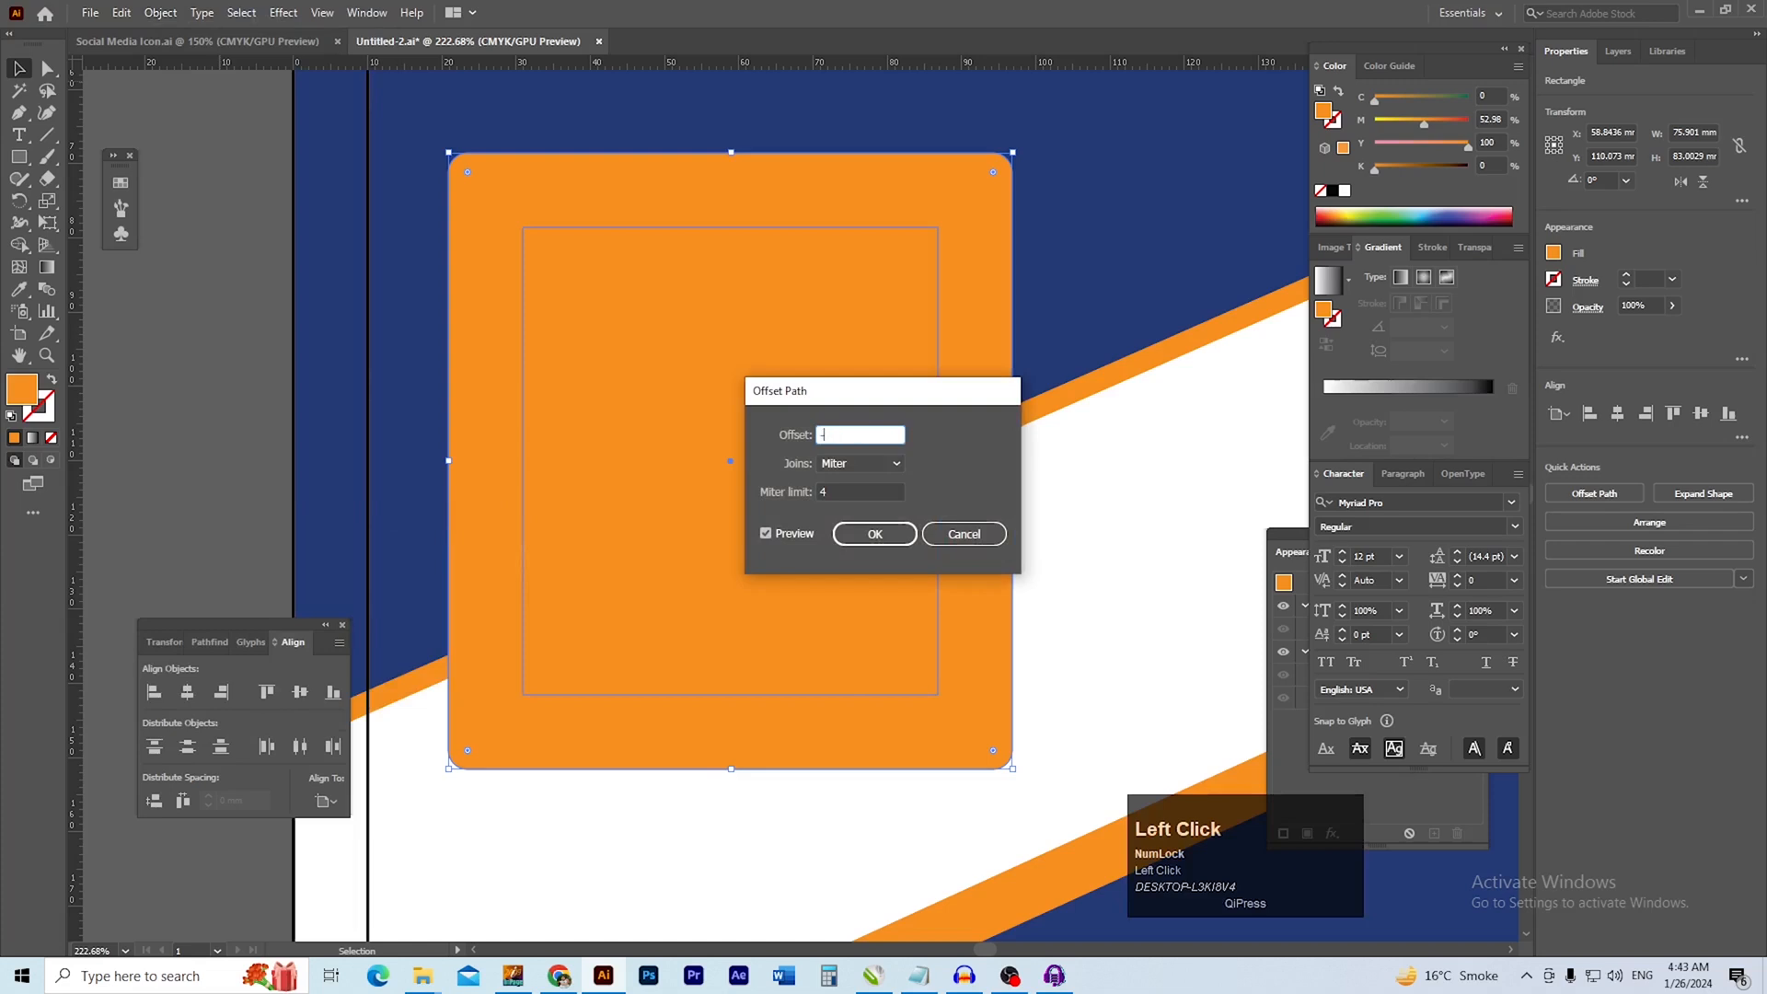
pyautogui.write('2')
pyautogui.press('Tab')
pyautogui.click(807, 431)
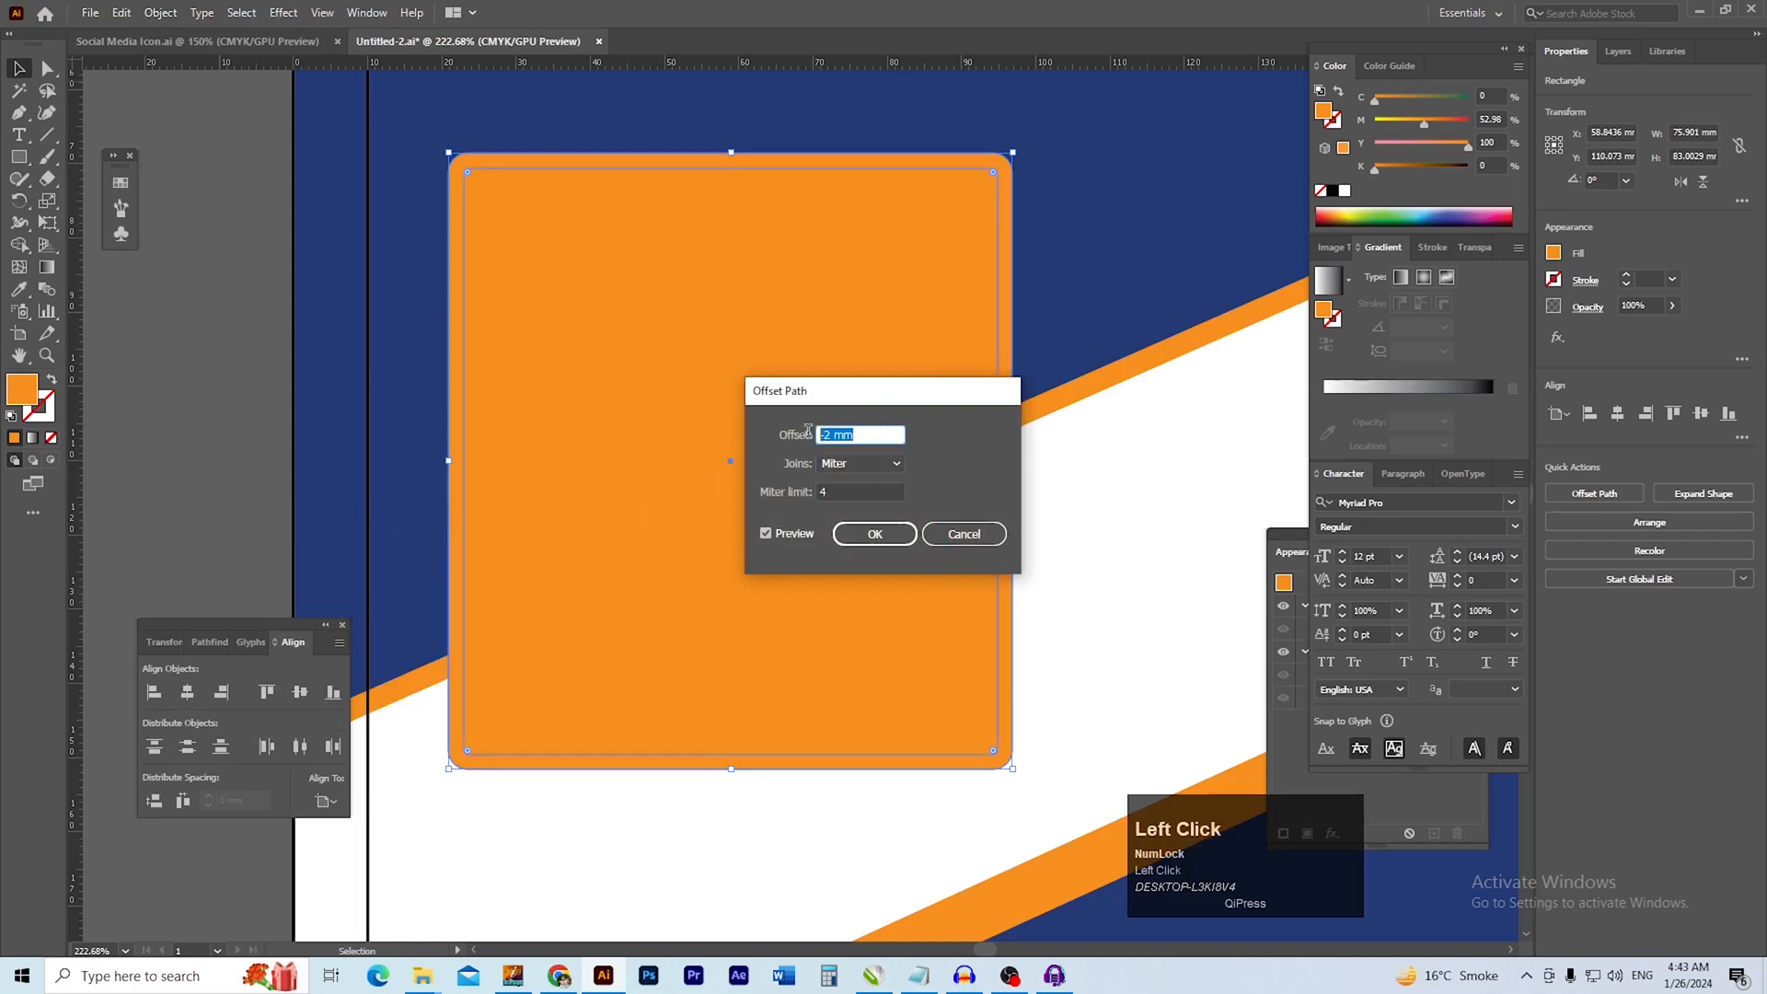
pyautogui.click(874, 536)
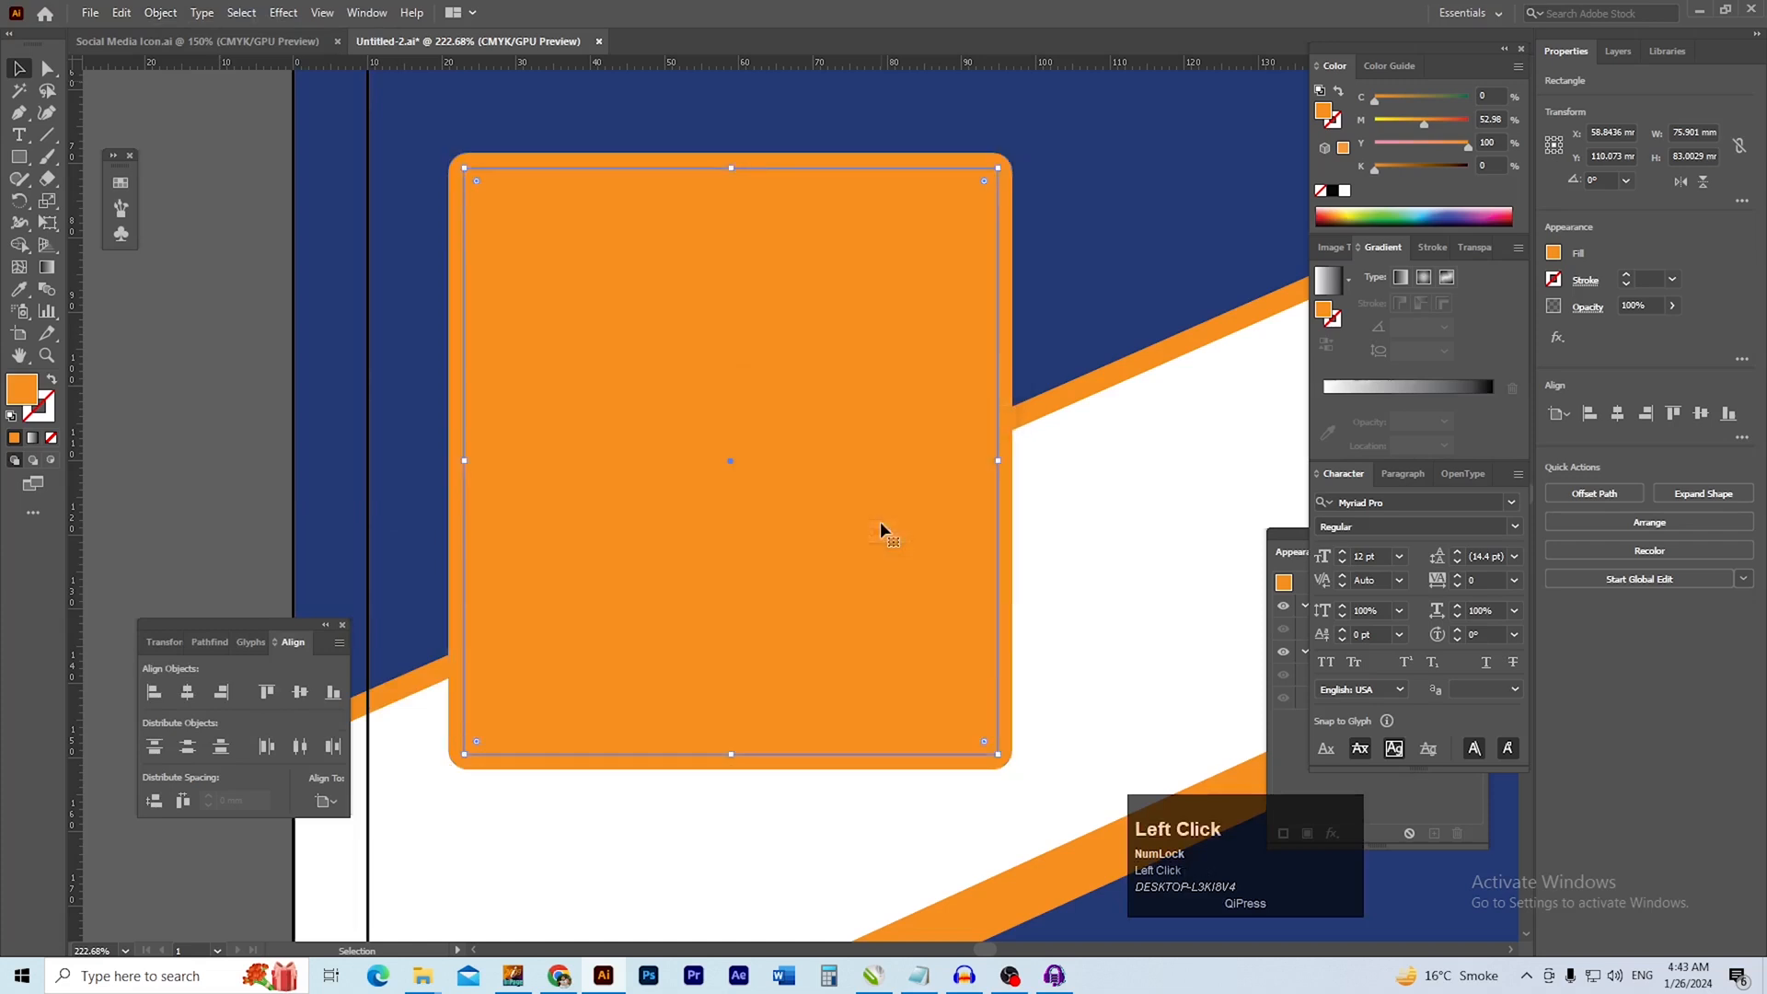
pyautogui.click(231, 466)
pyautogui.doubleClick(583, 463)
pyautogui.moveTo(610, 473); pyautogui.dragTo(680, 465)
pyautogui.hotkey('ctrl', 'z')
pyautogui.doubleClick(193, 465)
# Fill the inner offset rectangle with white, leaving the orange one as its frame
pyautogui.click(626, 460)
pyautogui.click(1344, 192)
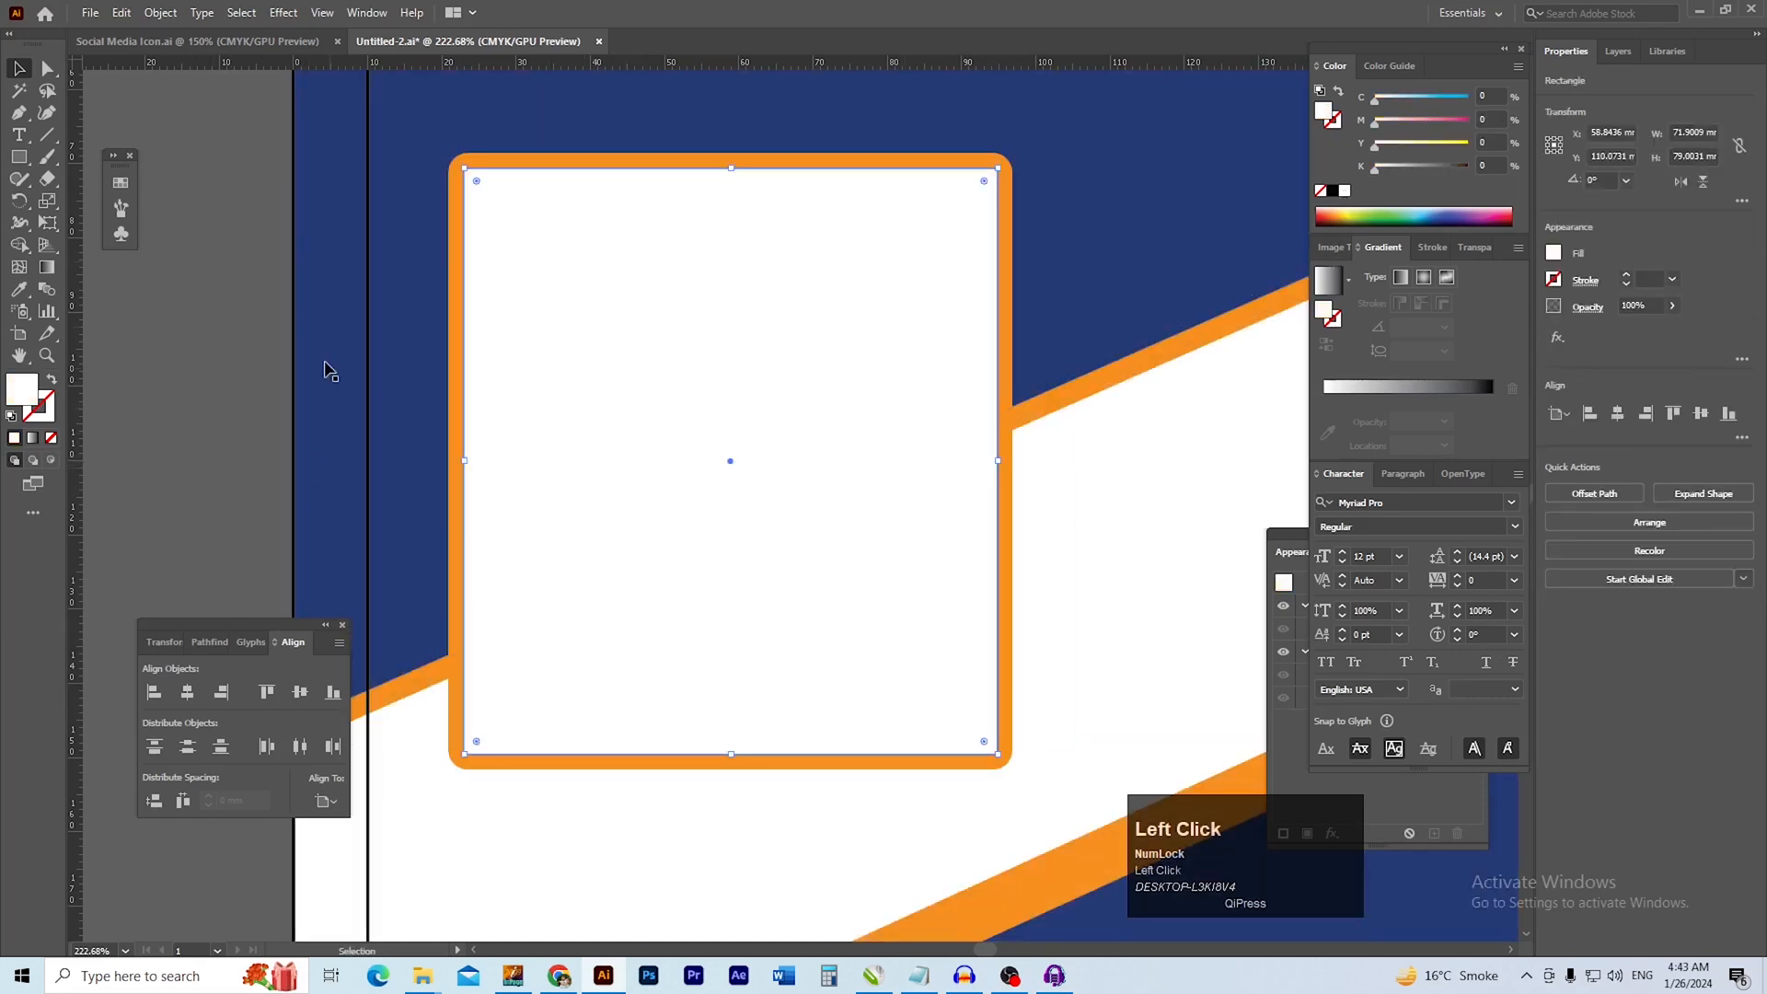
pyautogui.click(236, 362)
# Group the white rectangle with its orange frame
pyautogui.scroll(-2, 907, 387)
pyautogui.moveTo(729, 338); pyautogui.dragTo(646, 310)
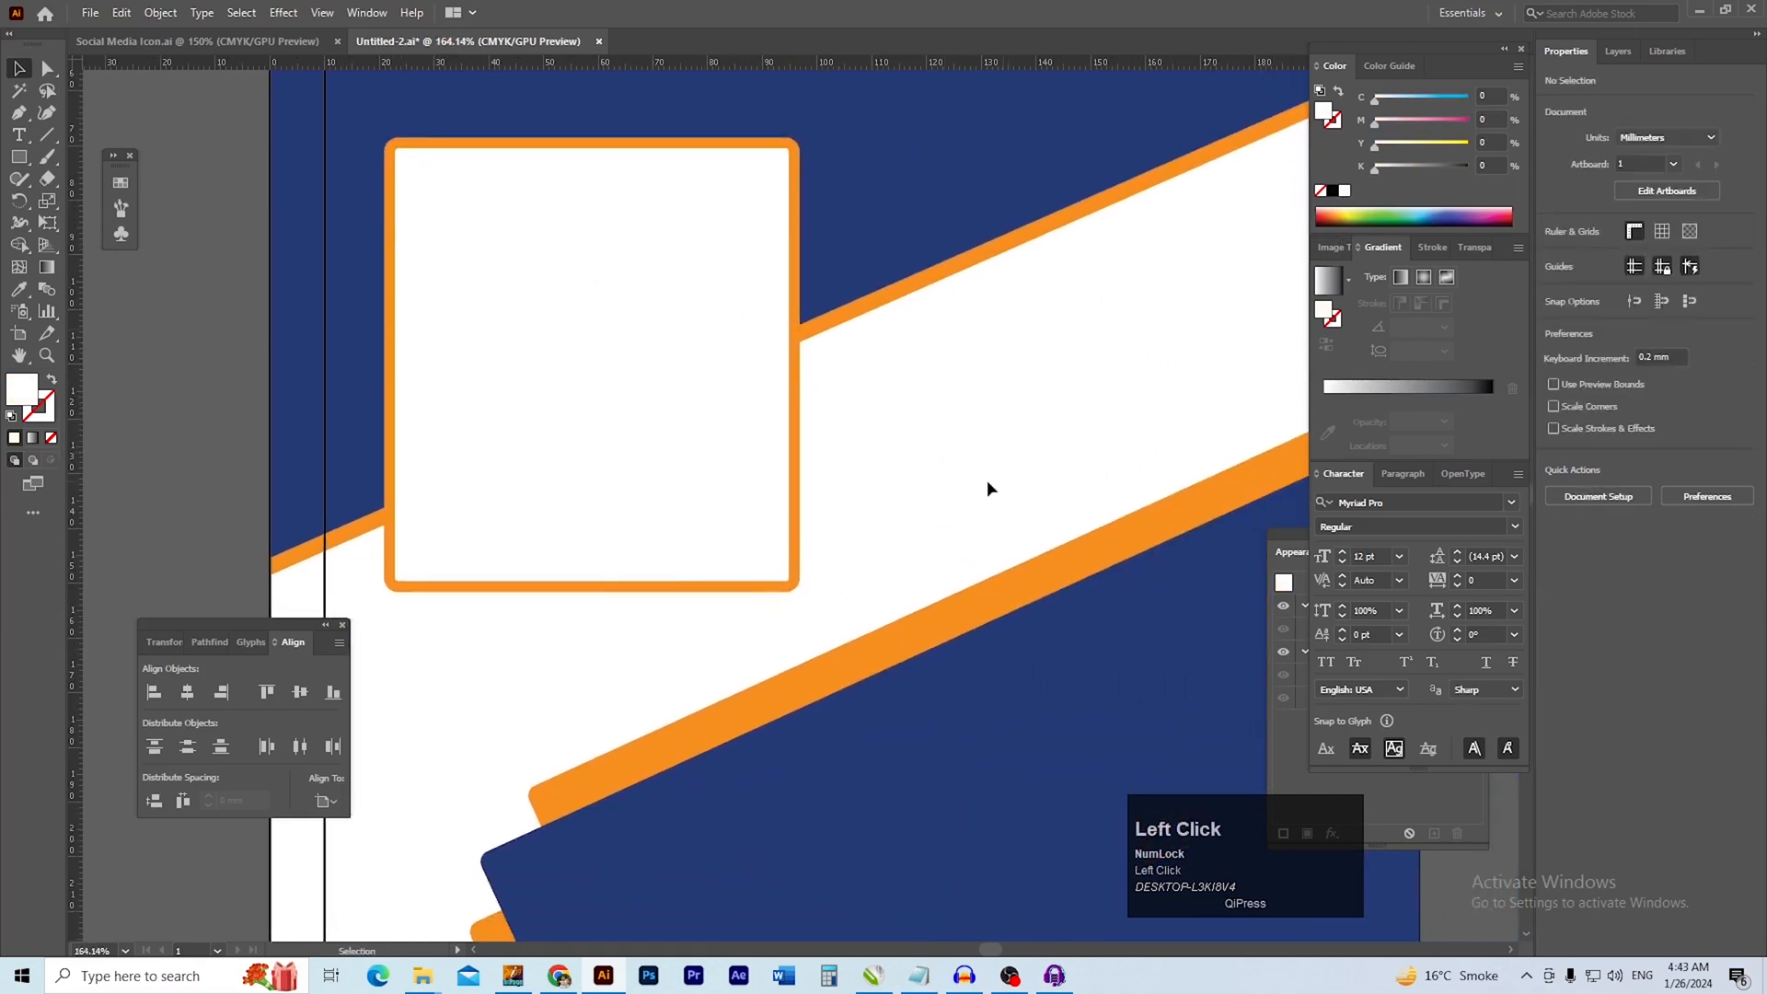
pyautogui.moveTo(676, 536); pyautogui.dragTo(681, 538)
pyautogui.press('space')
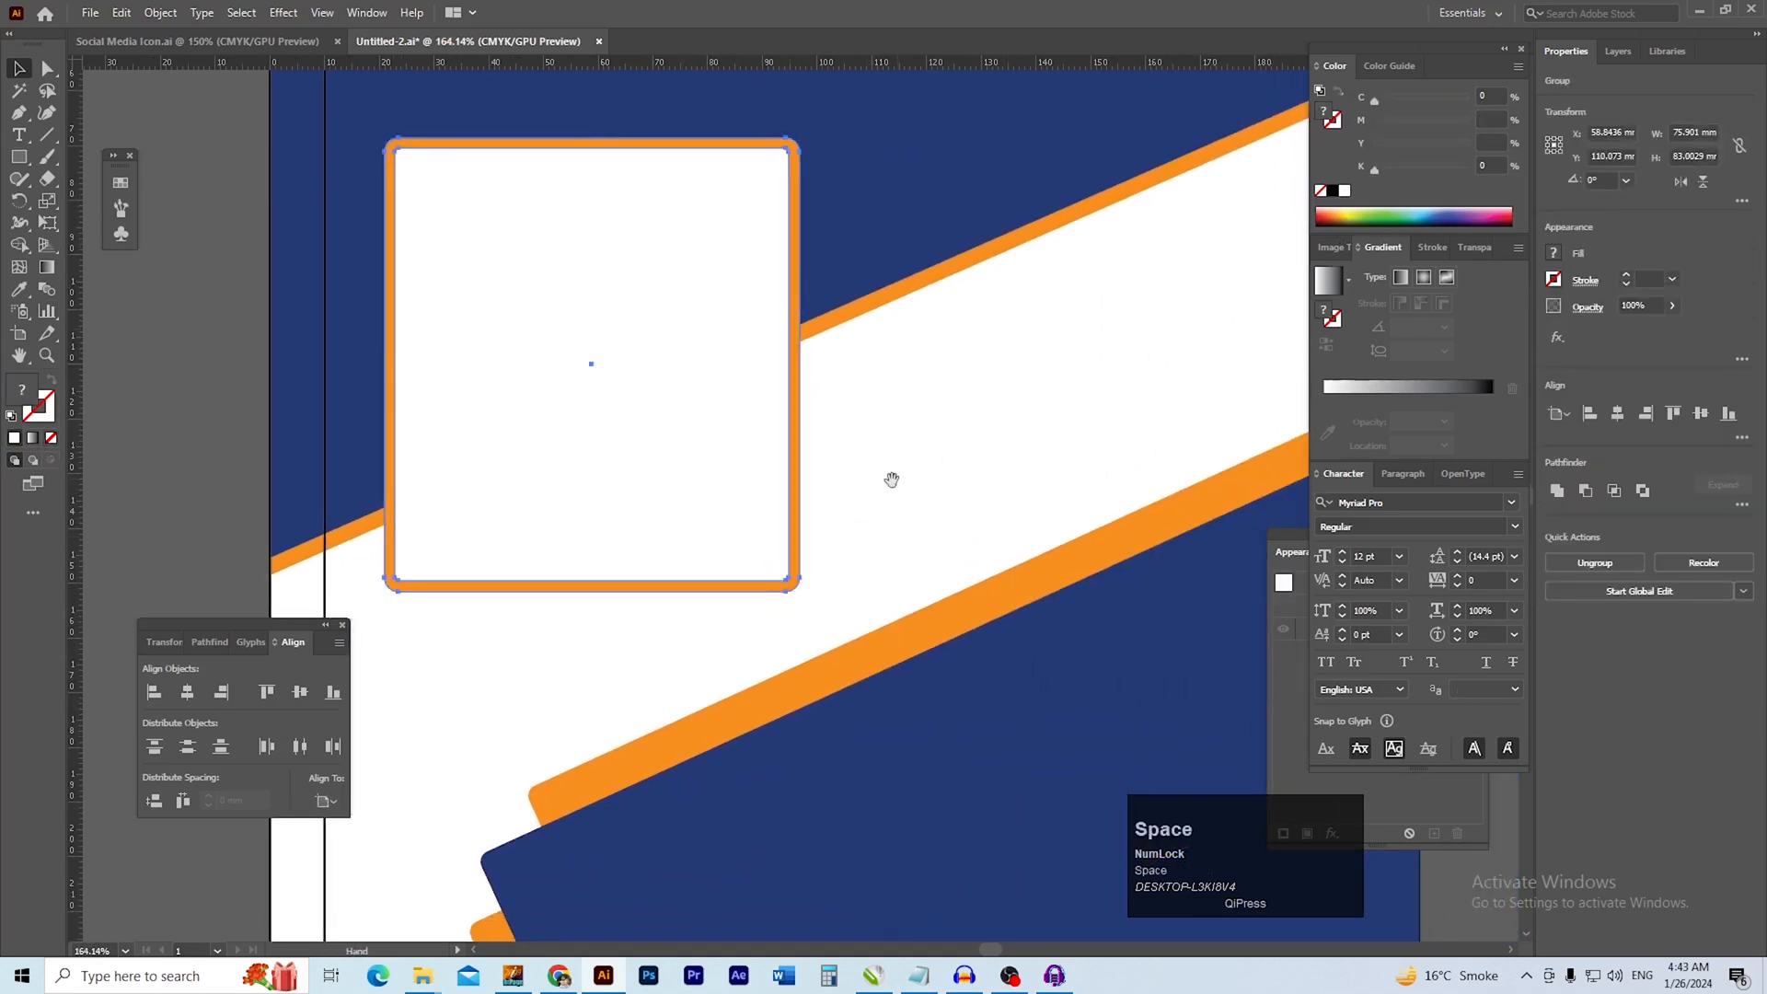
# Try tilting the framed rectangle counter-clockwise towards the angle of the diagonal band
pyautogui.moveTo(899, 514); pyautogui.dragTo(863, 521)
pyautogui.moveTo(771, 607); pyautogui.dragTo(850, 523)
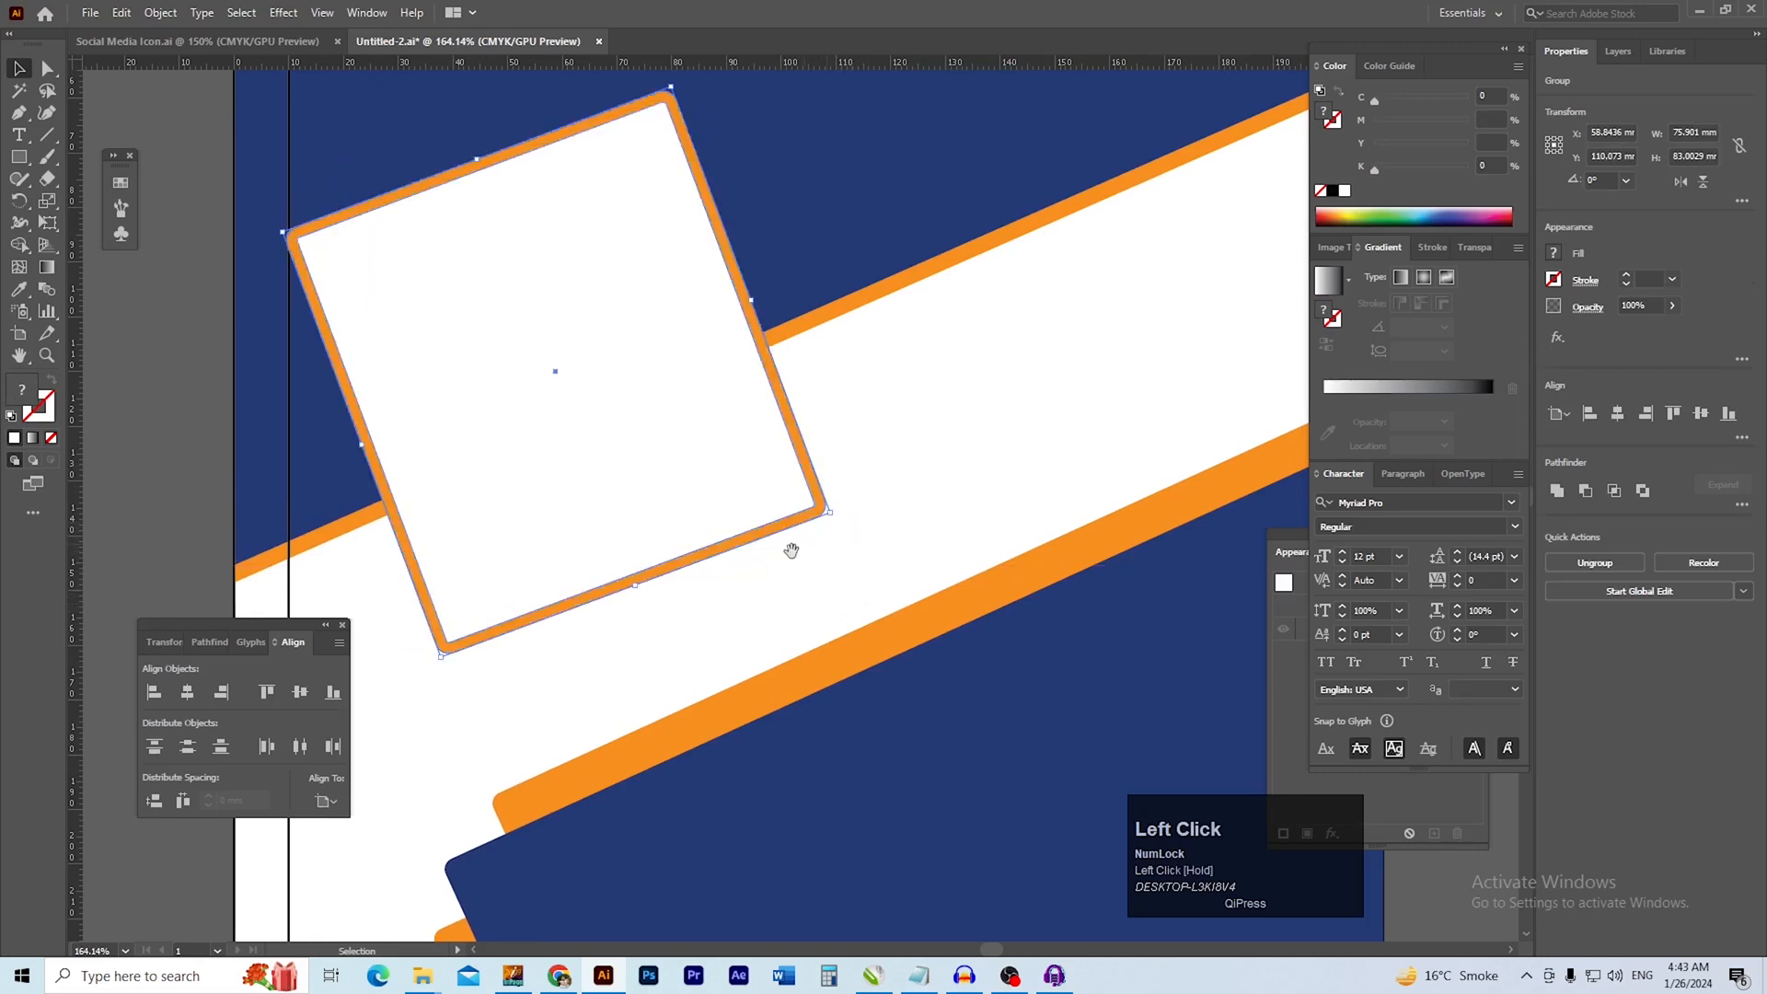
pyautogui.hotkey('ctrl', 'z')
# Duplicate the framed rectangle about 91 mm to the right and move the pair up about 22 mm, centred across the page
pyautogui.moveTo(675, 503); pyautogui.dragTo(1050, 478)
pyautogui.click(552, 644)
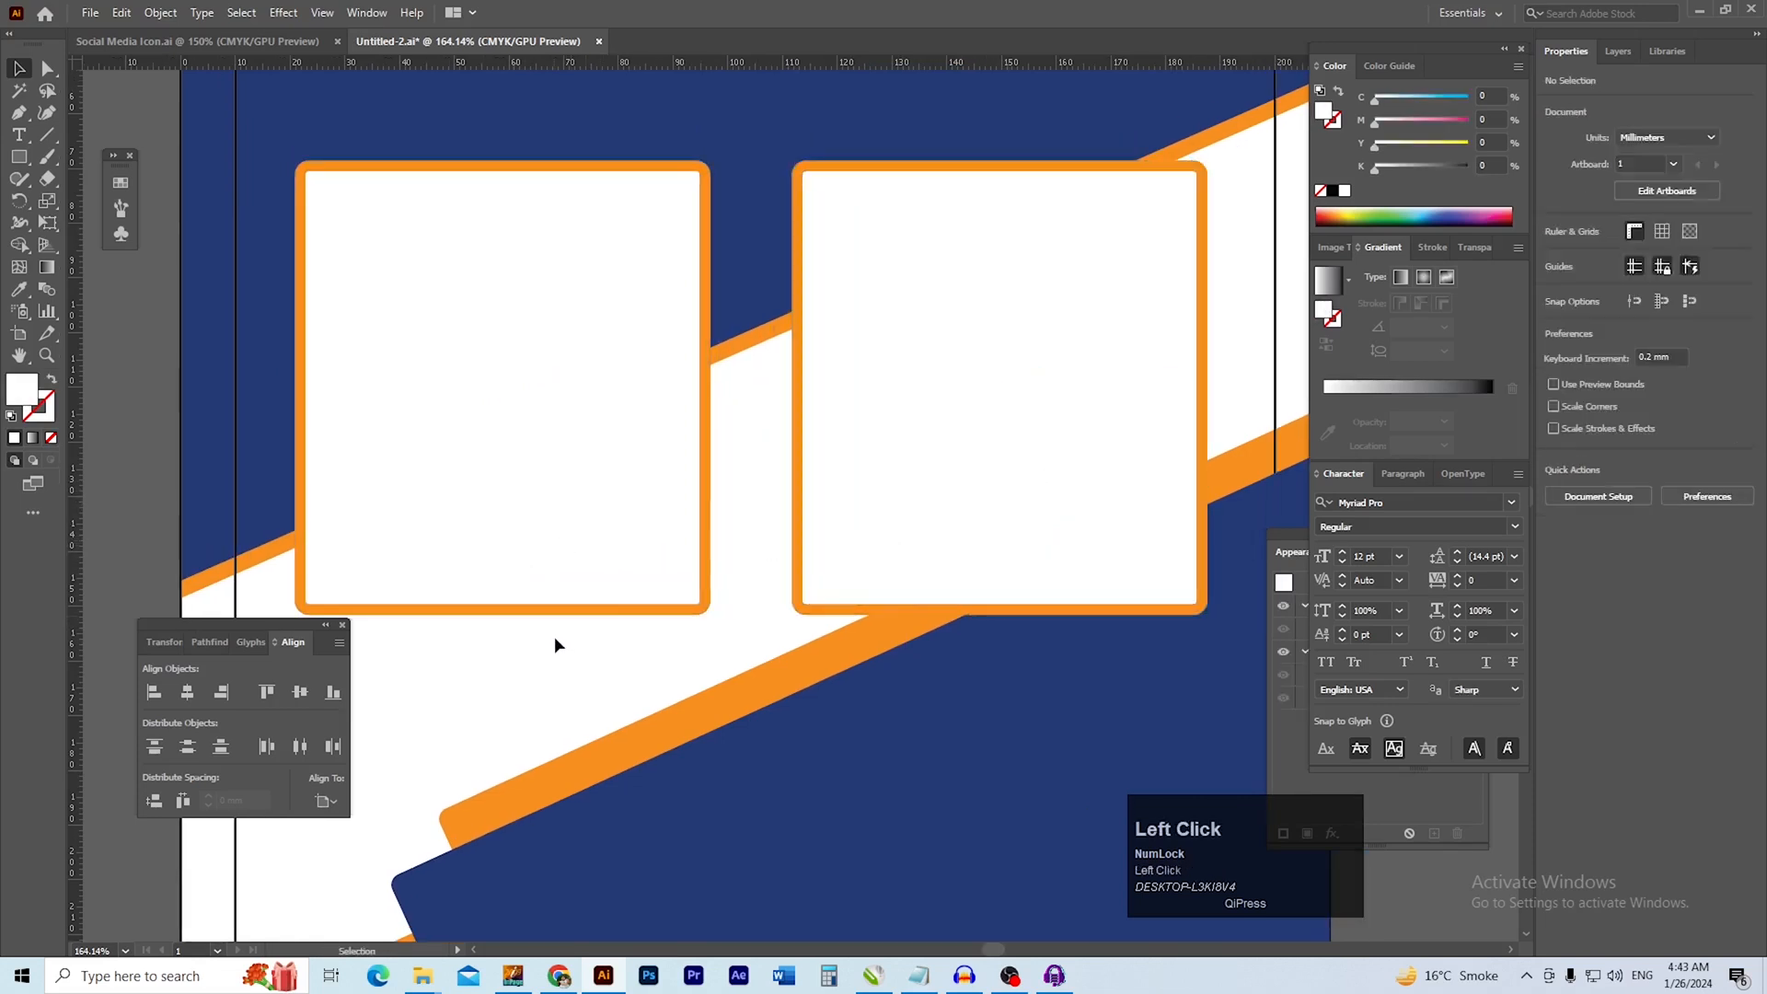
pyautogui.moveTo(812, 465); pyautogui.dragTo(813, 465)
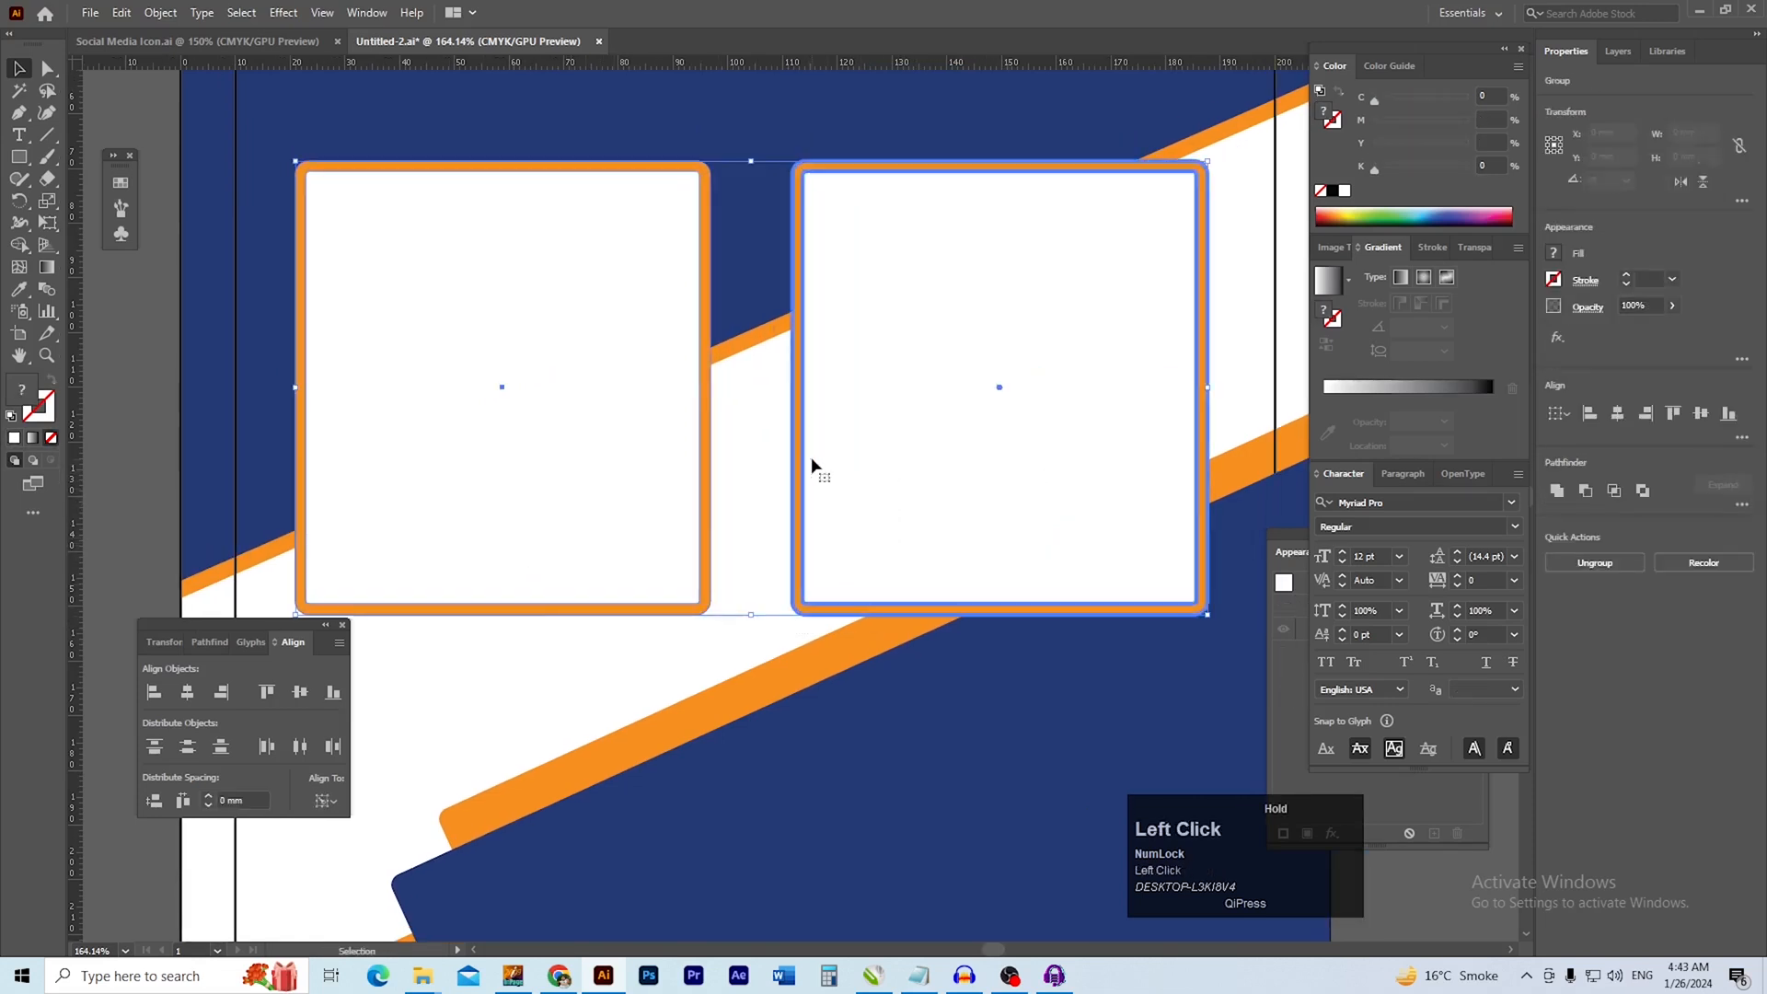
pyautogui.scroll(-2, 883, 505)
pyautogui.moveTo(766, 532); pyautogui.dragTo(762, 531)
pyautogui.moveTo(874, 499); pyautogui.dragTo(889, 552)
pyautogui.moveTo(889, 553); pyautogui.dragTo(890, 461)
pyautogui.moveTo(894, 520); pyautogui.dragTo(876, 563)
# Try tilting the pair of framed rectangles about 17° counter-clockwise together
pyautogui.moveTo(1056, 610); pyautogui.dragTo(1133, 504)
pyautogui.moveTo(875, 583); pyautogui.dragTo(929, 594)
pyautogui.moveTo(940, 511); pyautogui.dragTo(927, 519)
pyautogui.moveTo(1130, 562); pyautogui.dragTo(1152, 523)
pyautogui.hotkey('ctrl', 'z')
pyautogui.hotkey('ctrl', 'z')
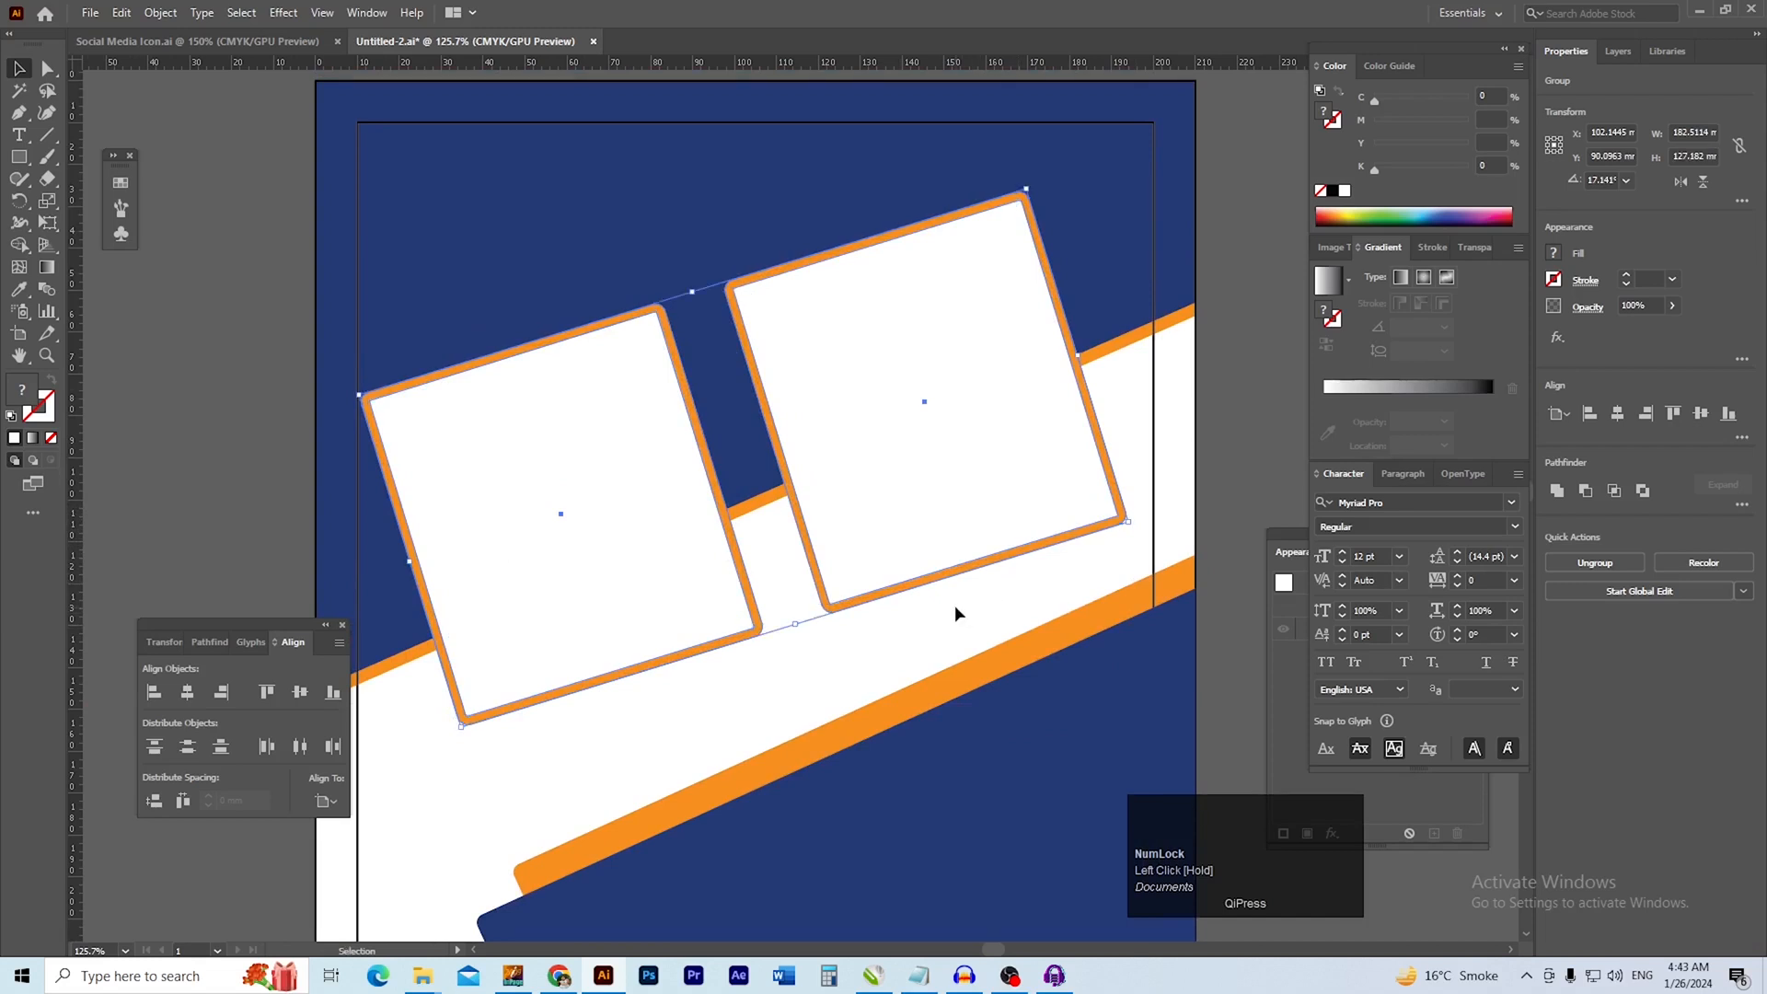
pyautogui.hotkey('ctrl', 'z')
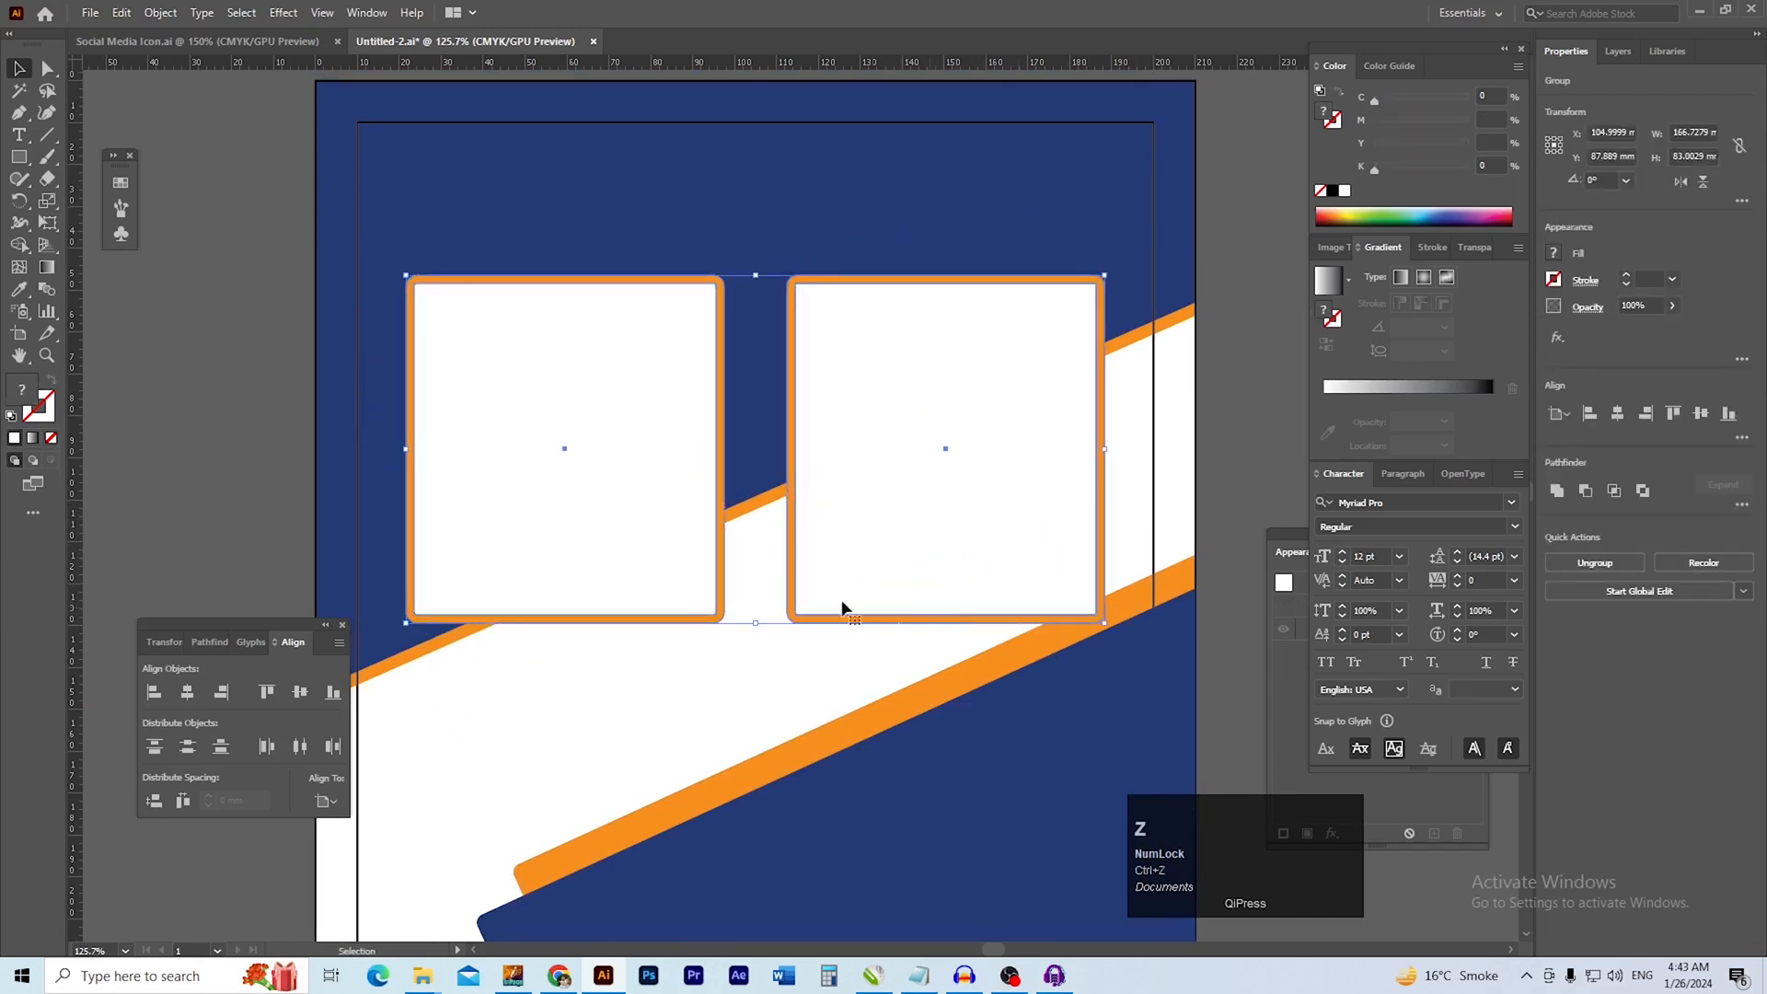
# Ungroup the pair of framed rectangles so that each framed box is a separate group
pyautogui.moveTo(738, 576); pyautogui.dragTo(768, 596)
pyautogui.click(211, 450)
pyautogui.moveTo(670, 473); pyautogui.dragTo(689, 460)
pyautogui.moveTo(679, 452); pyautogui.dragTo(720, 457)
pyautogui.hotkey('ctrl', 'z')
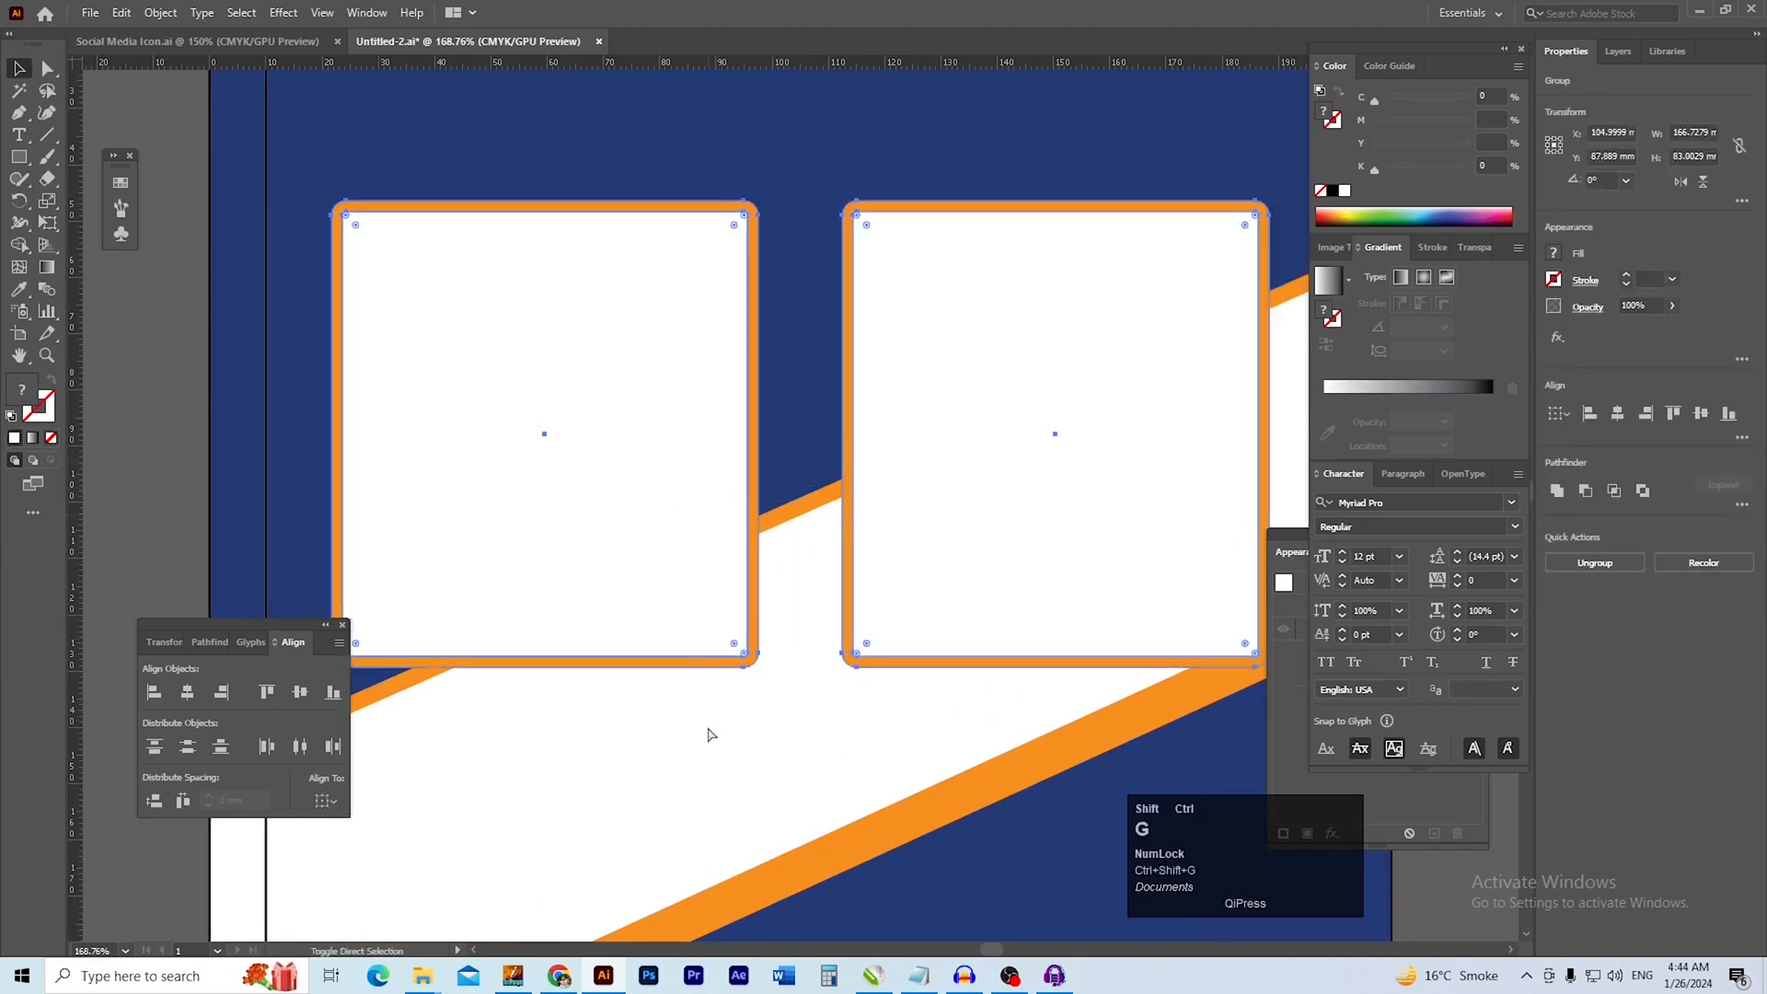
pyautogui.click(631, 600)
pyautogui.moveTo(671, 505); pyautogui.dragTo(659, 581)
pyautogui.hotkey('ctrl', 'z')
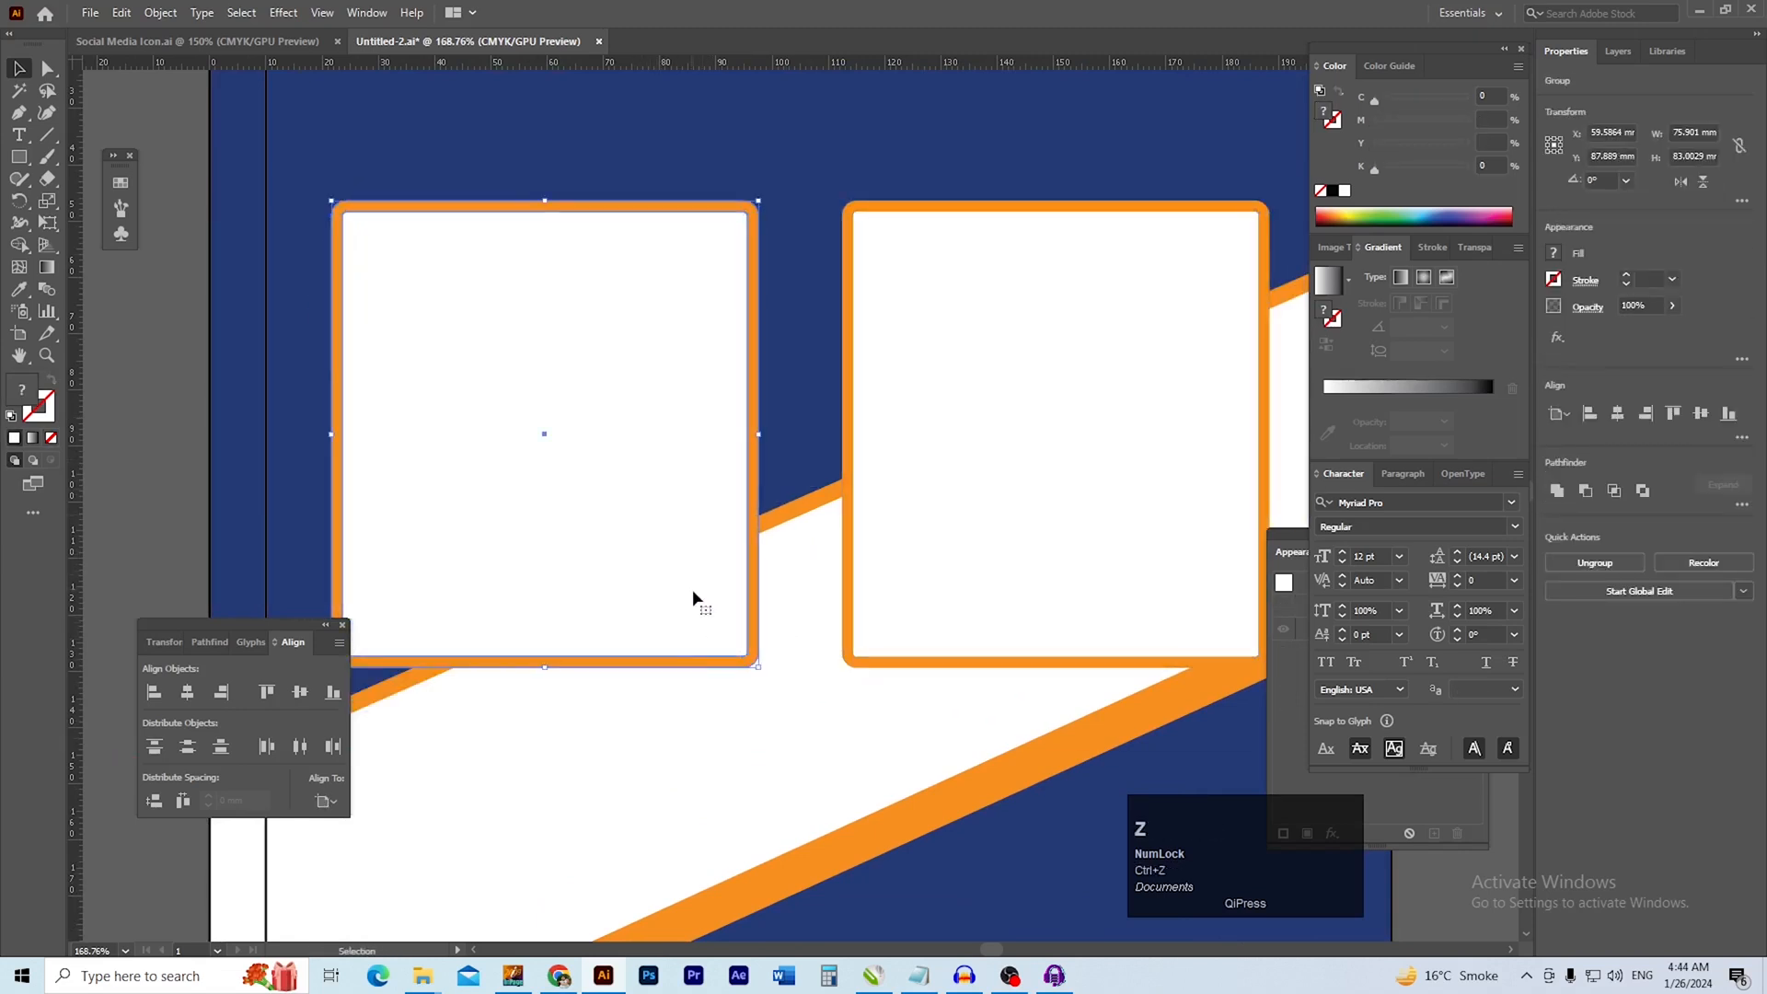
# Ungroup both framed boxes so that each white rectangle is separate from its orange frame
pyautogui.click(684, 687)
pyautogui.moveTo(930, 532); pyautogui.dragTo(872, 660)
pyautogui.hotkey('ctrl', 'z')
pyautogui.hotkey('ctrl', 'shift', 'g')
pyautogui.click(828, 684)
pyautogui.hotkey('ctrl', 'z')
pyautogui.click(767, 685)
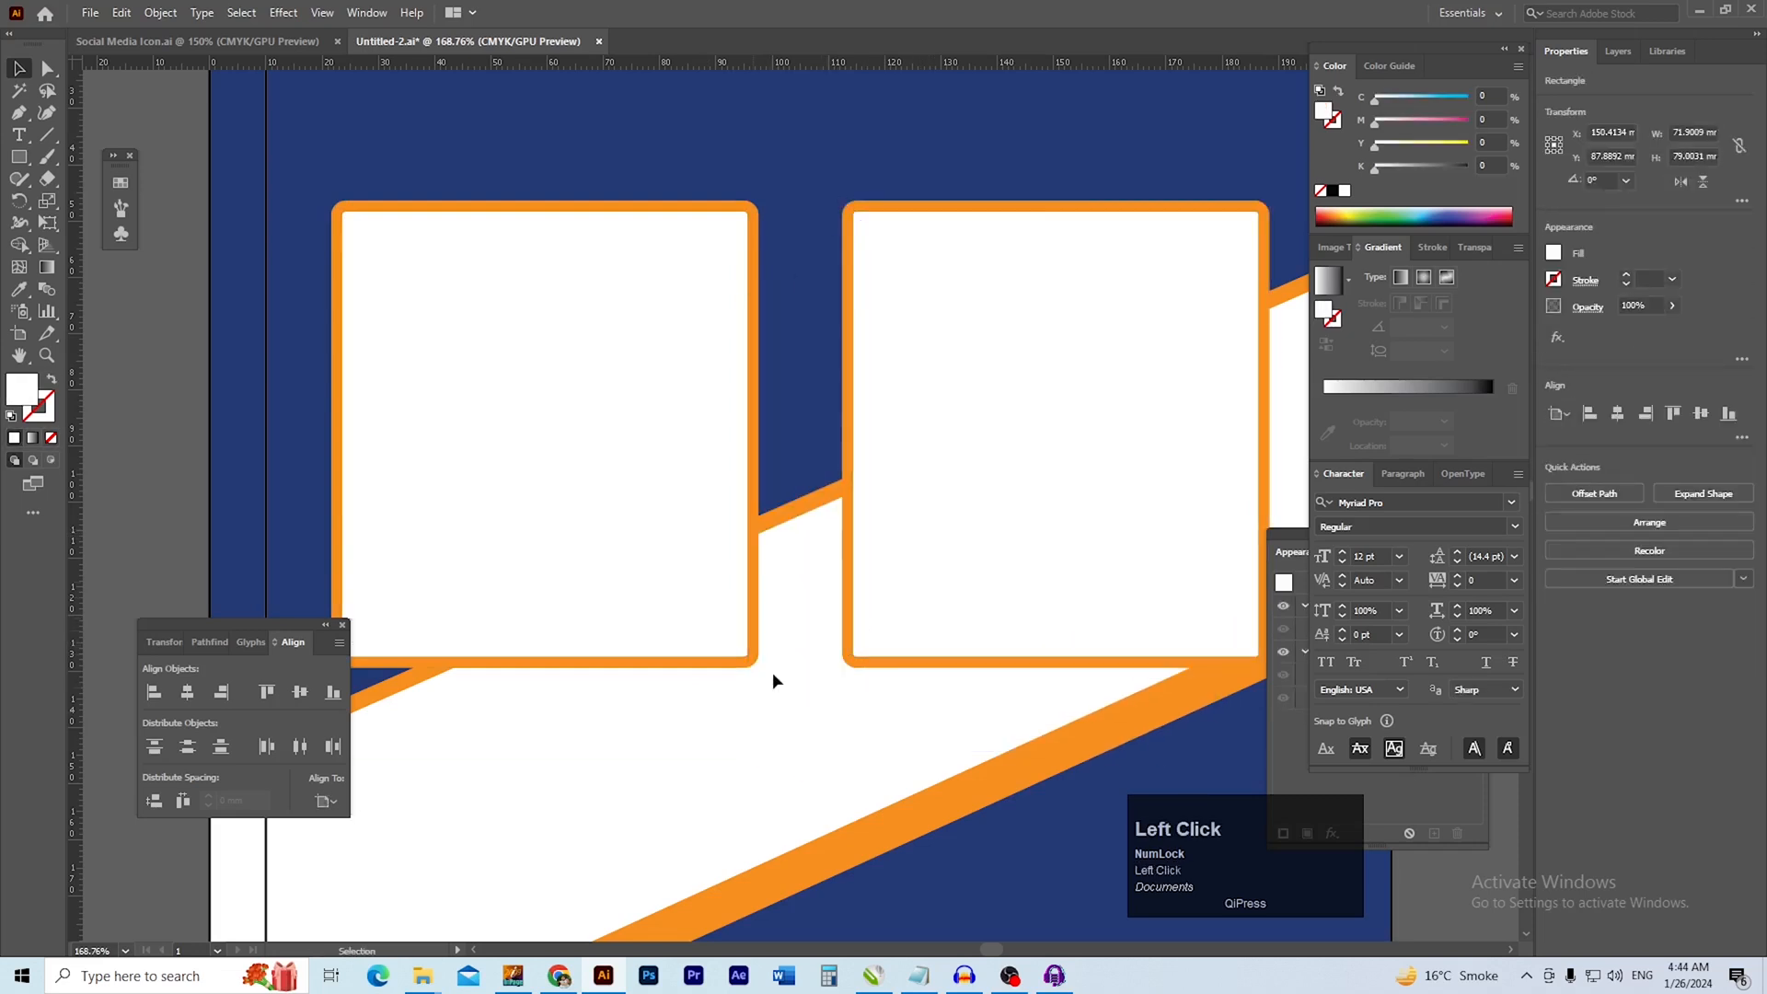
# Switch to File Explorer and place Girl-with-Headphones-Using-Laptop-Listening-to-Podcast-Feature-Image from the MISC folder into the Illustrator layout
pyautogui.hotkey('alt', 'Tab')
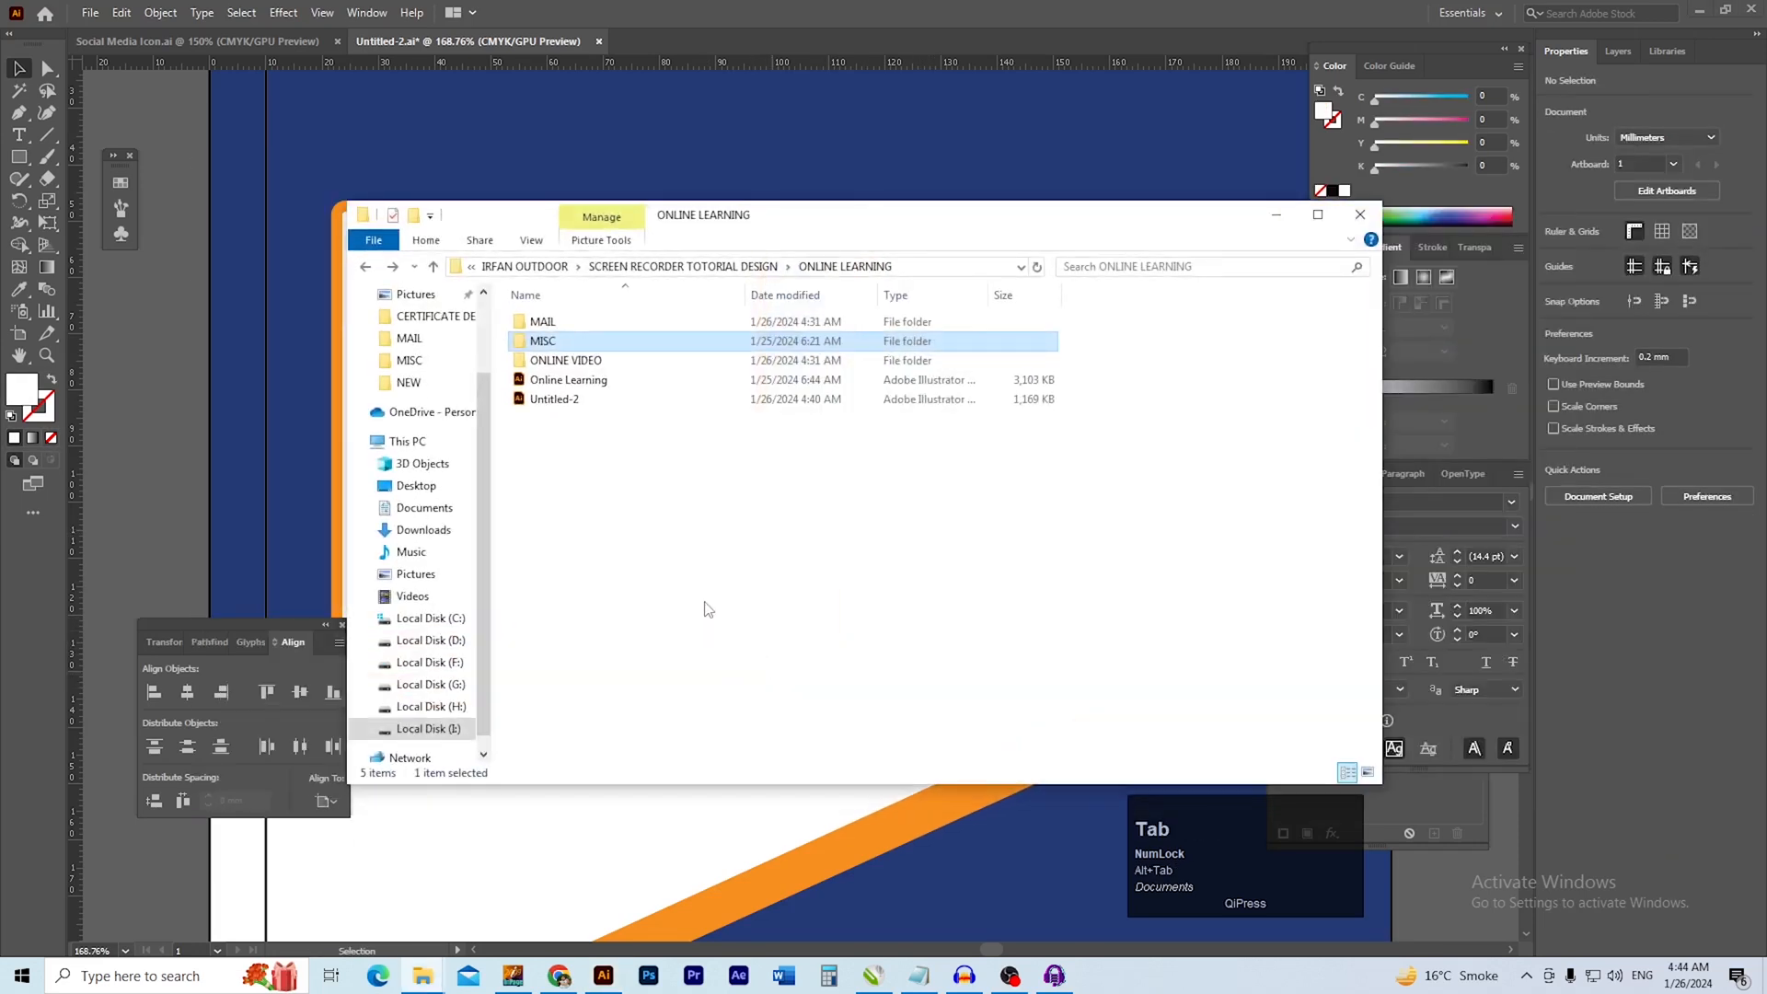
pyautogui.doubleClick(570, 342)
pyautogui.click(584, 343)
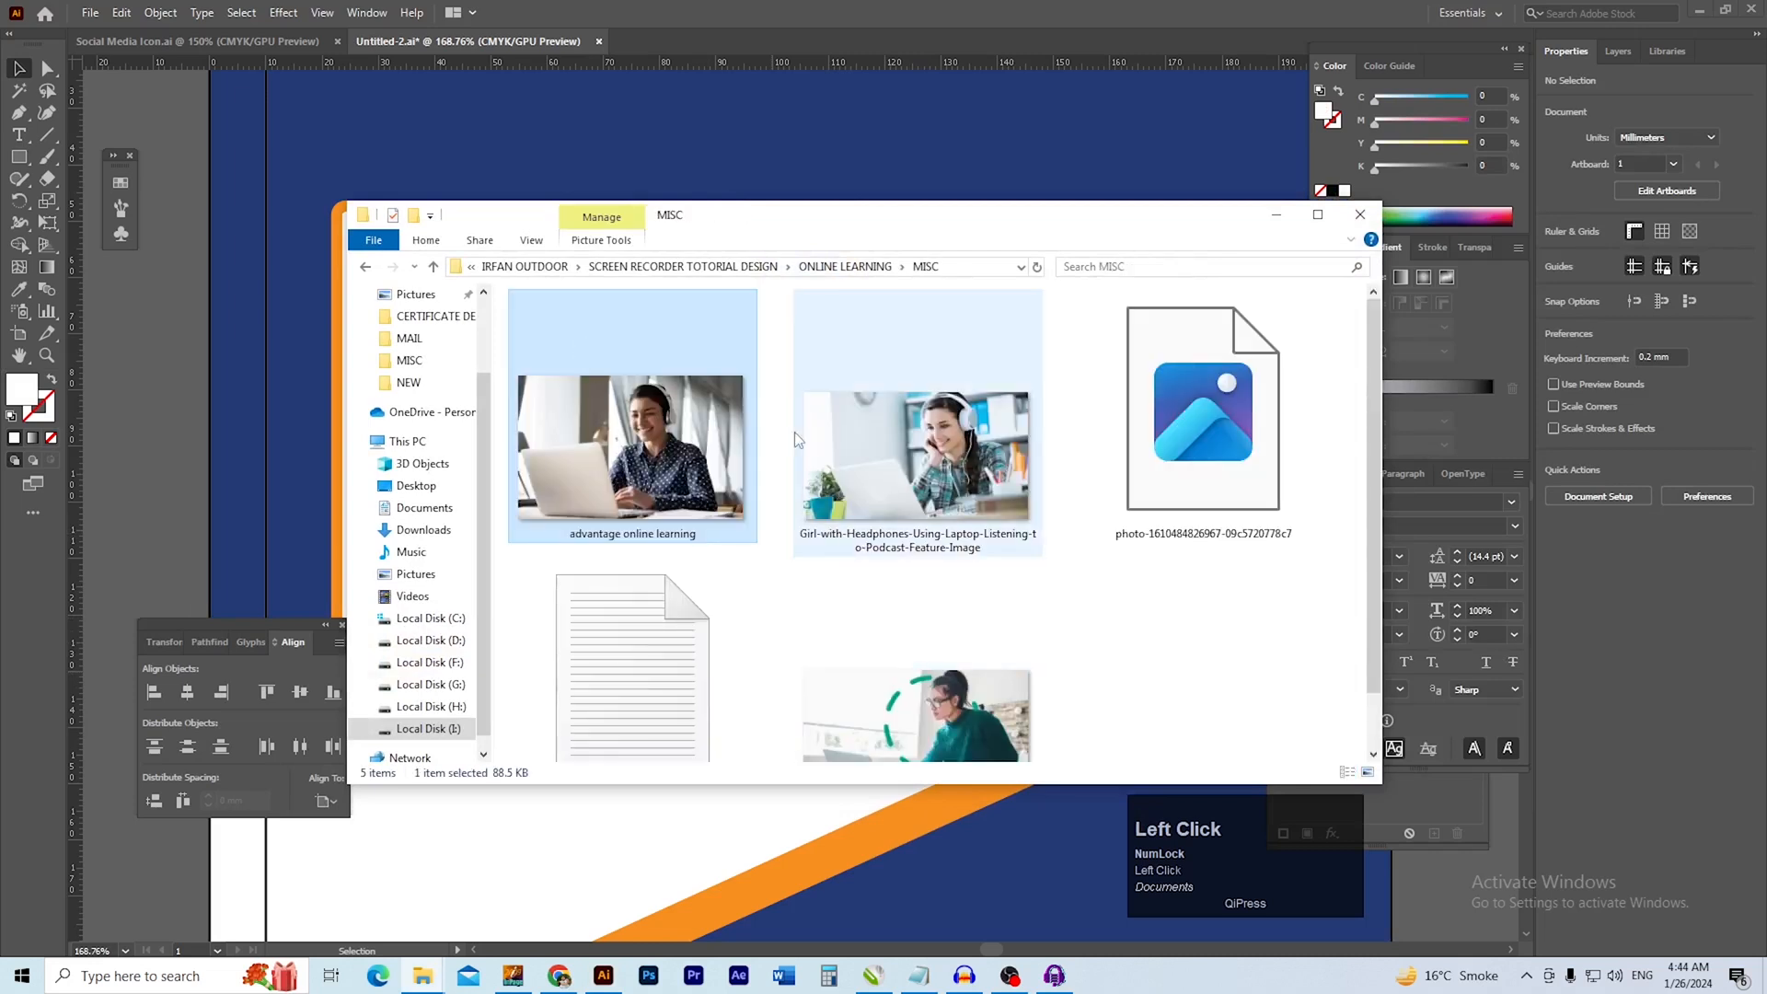
pyautogui.click(864, 471)
pyautogui.scroll(-1, 898, 534)
pyautogui.scroll(1, 898, 534)
pyautogui.scroll(-1, 823, 494)
pyautogui.click(932, 672)
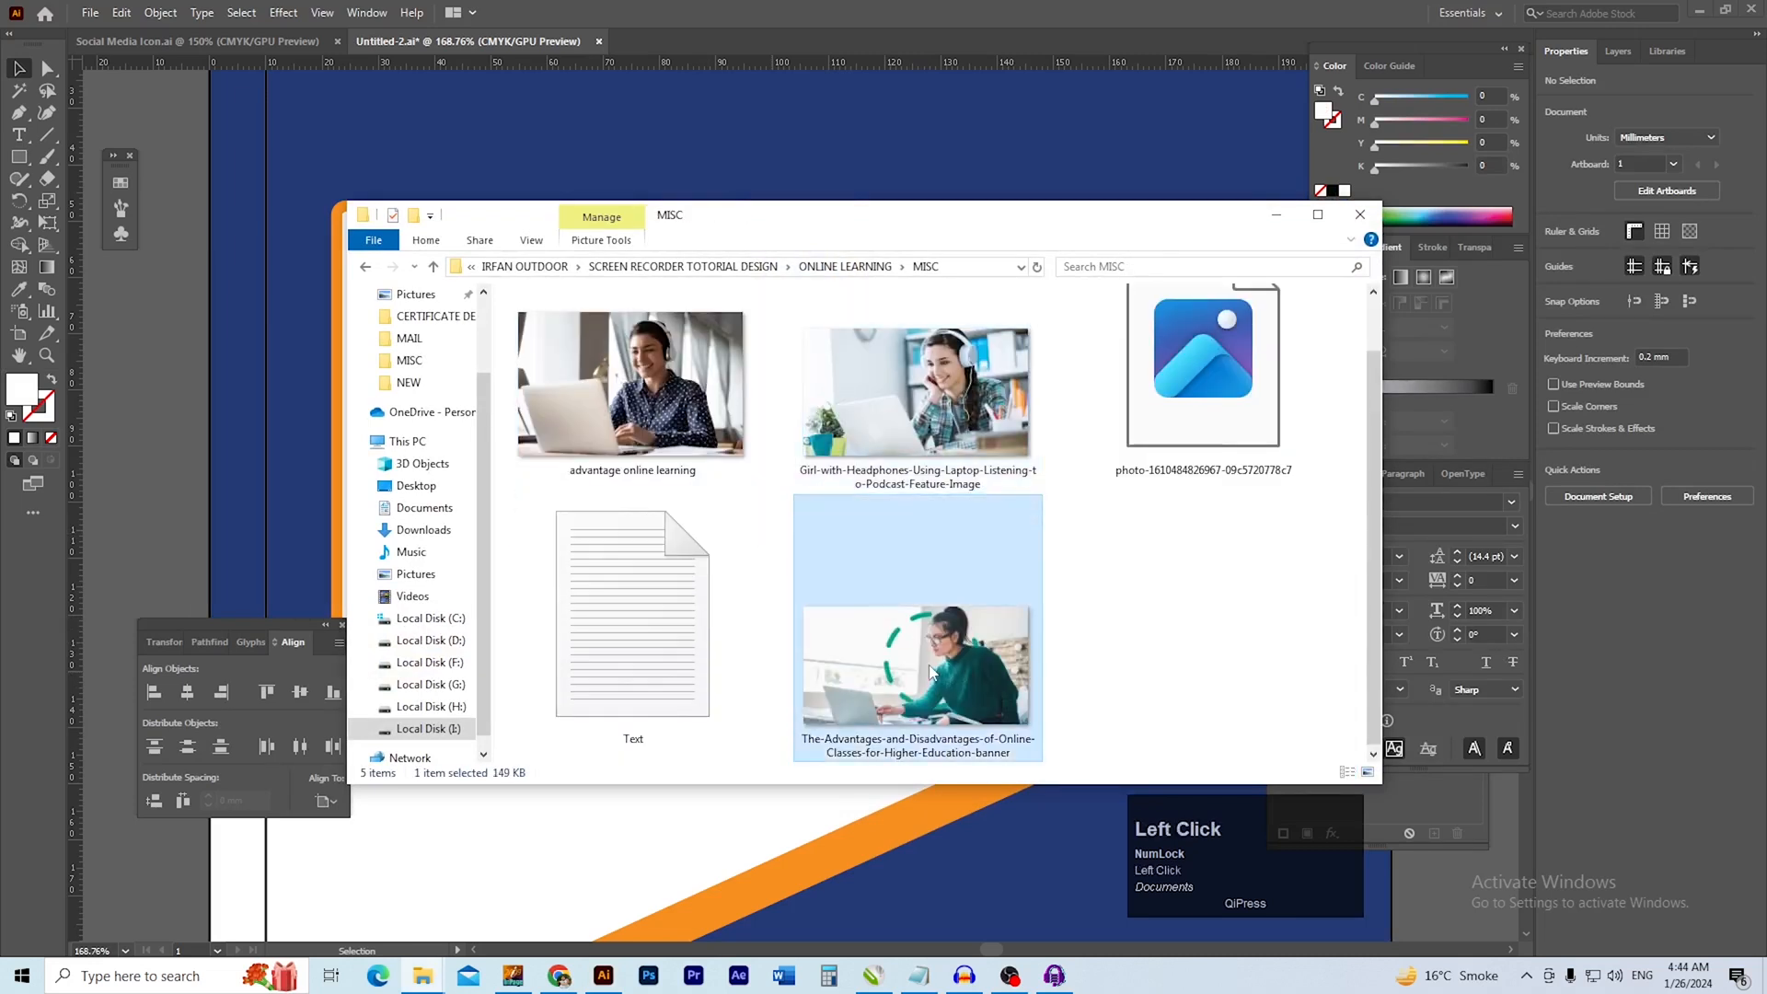
pyautogui.moveTo(911, 410); pyautogui.dragTo(289, 373)
pyautogui.keyDown('ctrl'); pyautogui.keyDown('alt'); pyautogui.click(857, 448); pyautogui.keyUp('alt'); pyautogui.keyUp('ctrl')
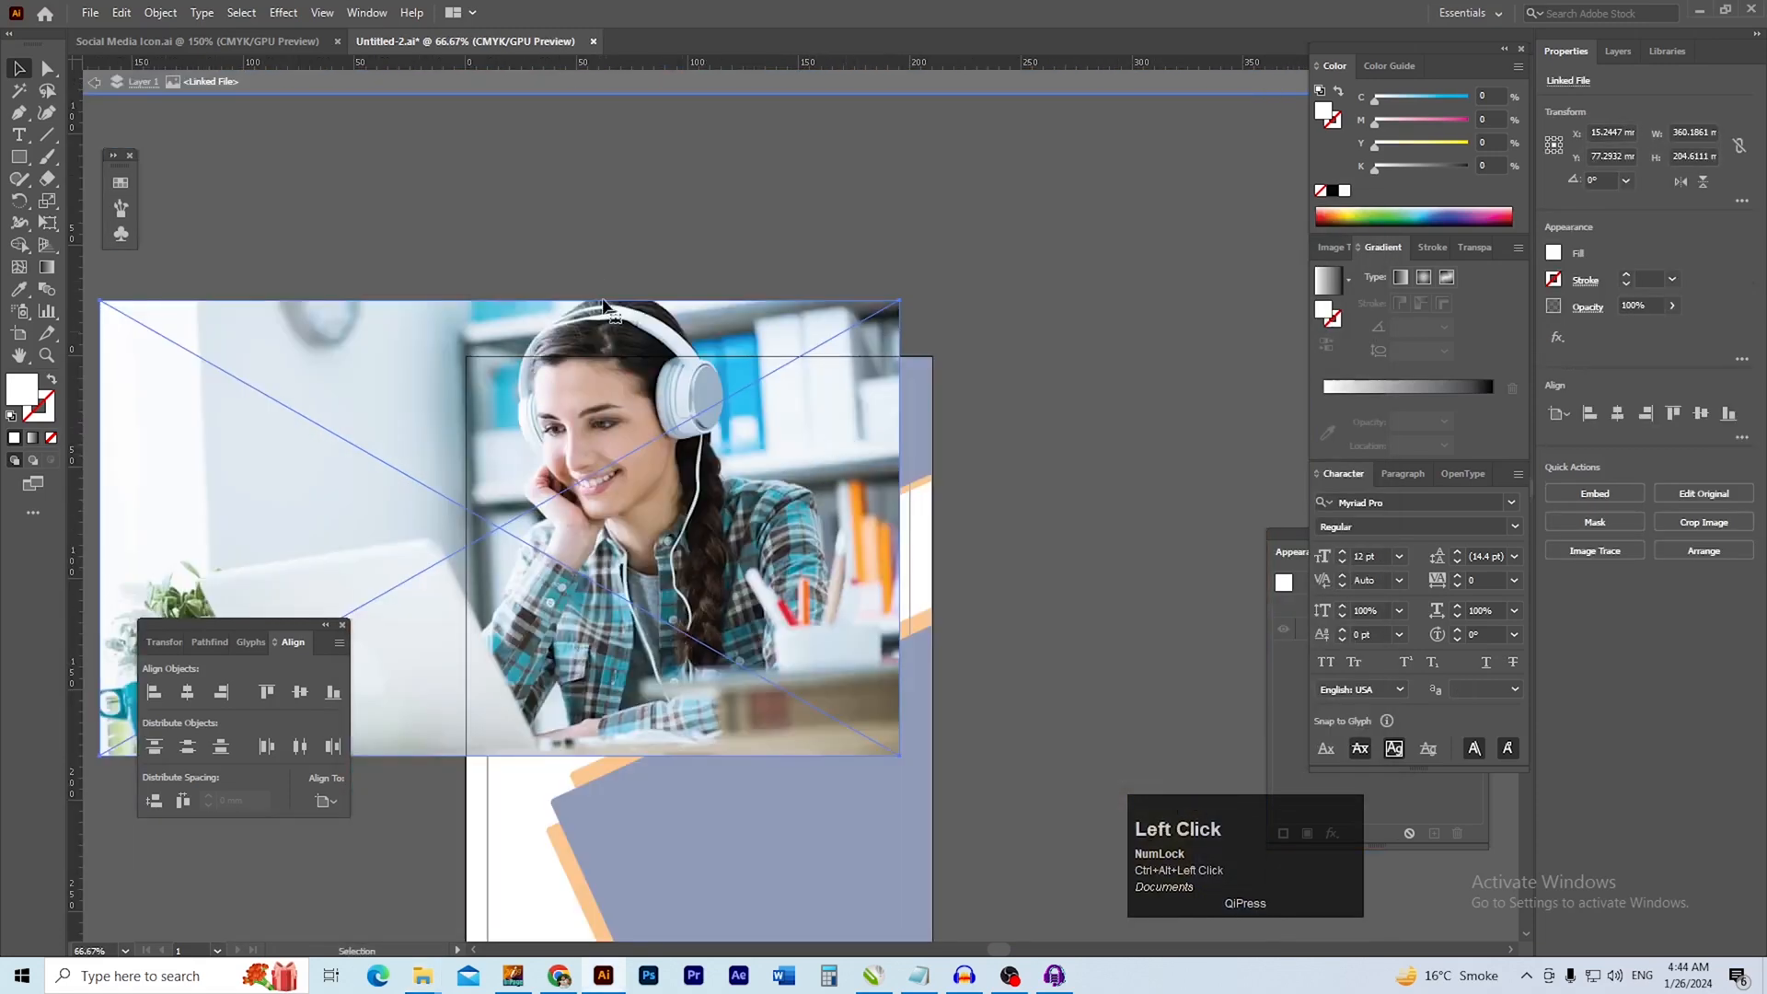
# Scale the headphones photo proportionally to about 151 × 86 mm and position it over the right-hand white box
pyautogui.moveTo(497, 300); pyautogui.dragTo(497, 651)
pyautogui.moveTo(552, 708); pyautogui.dragTo(838, 493)
pyautogui.moveTo(759, 552)
pyautogui.mouseDown()
pyautogui.moveTo(805, 564)
pyautogui.moveTo(695, 513)
pyautogui.moveTo(773, 542)
pyautogui.mouseUp()
pyautogui.moveTo(713, 389); pyautogui.dragTo(707, 646)
pyautogui.moveTo(869, 521); pyautogui.dragTo(770, 591)
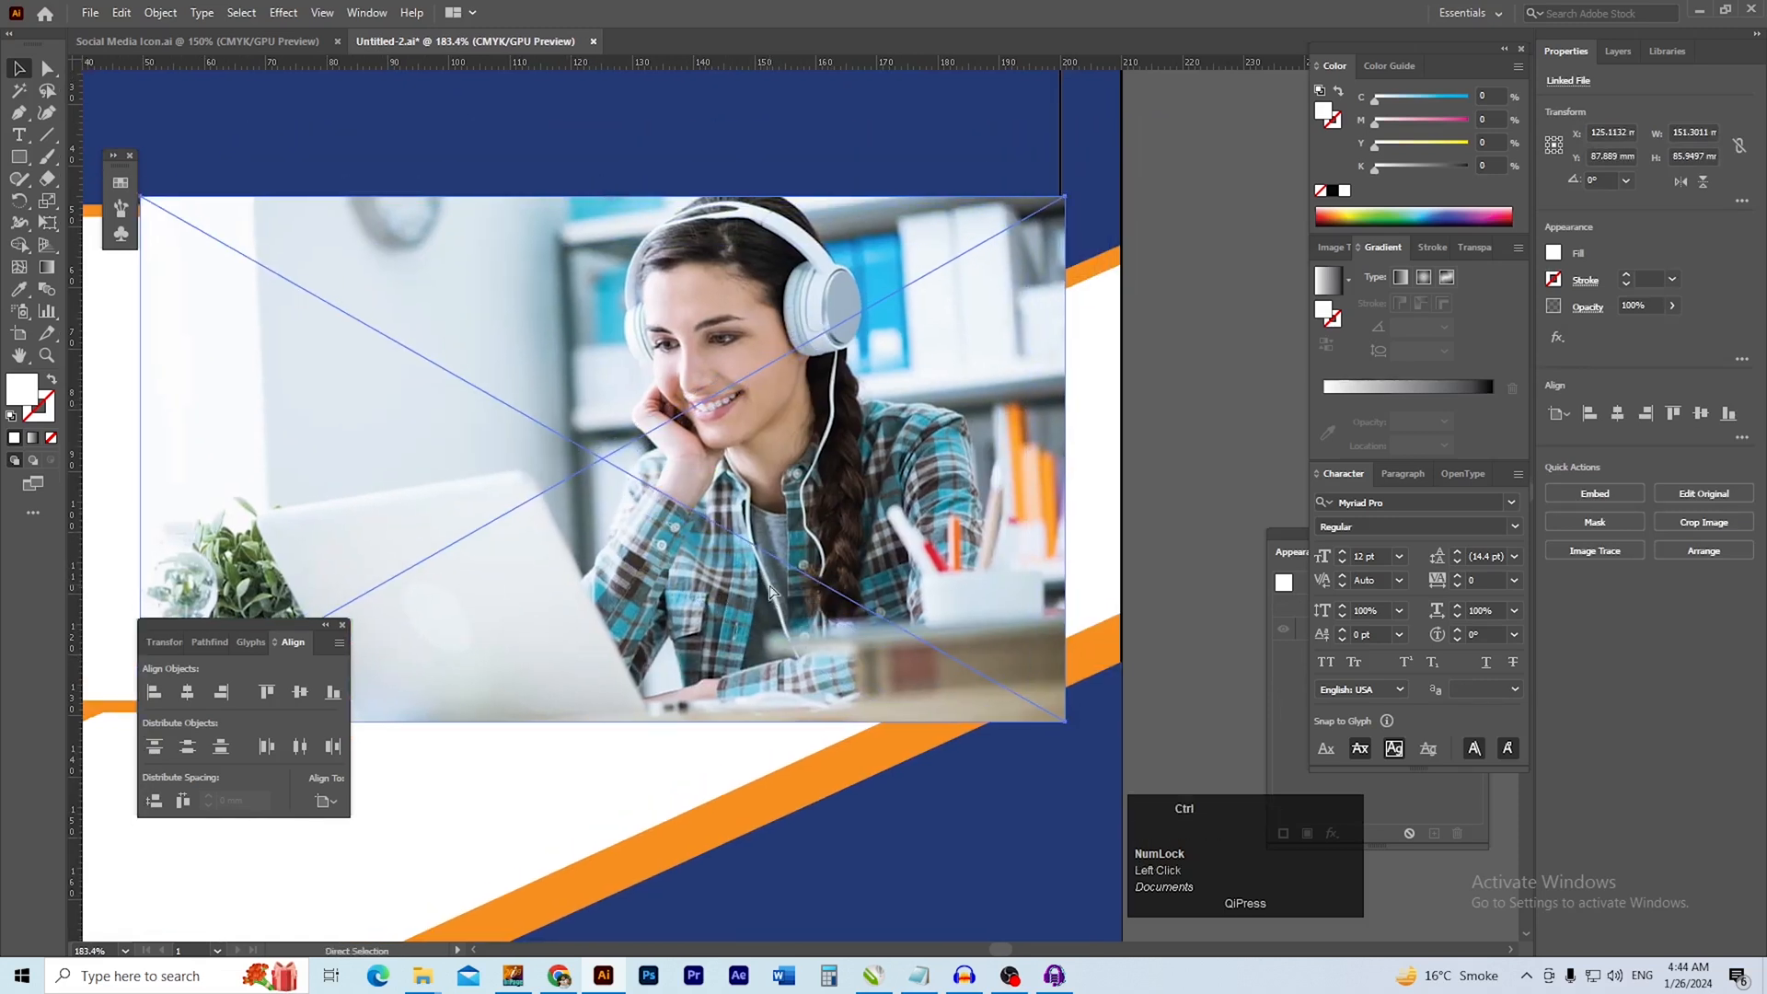
# Send the headphones photo backward behind the right-hand white box
pyautogui.hotkey('ctrl', '[')
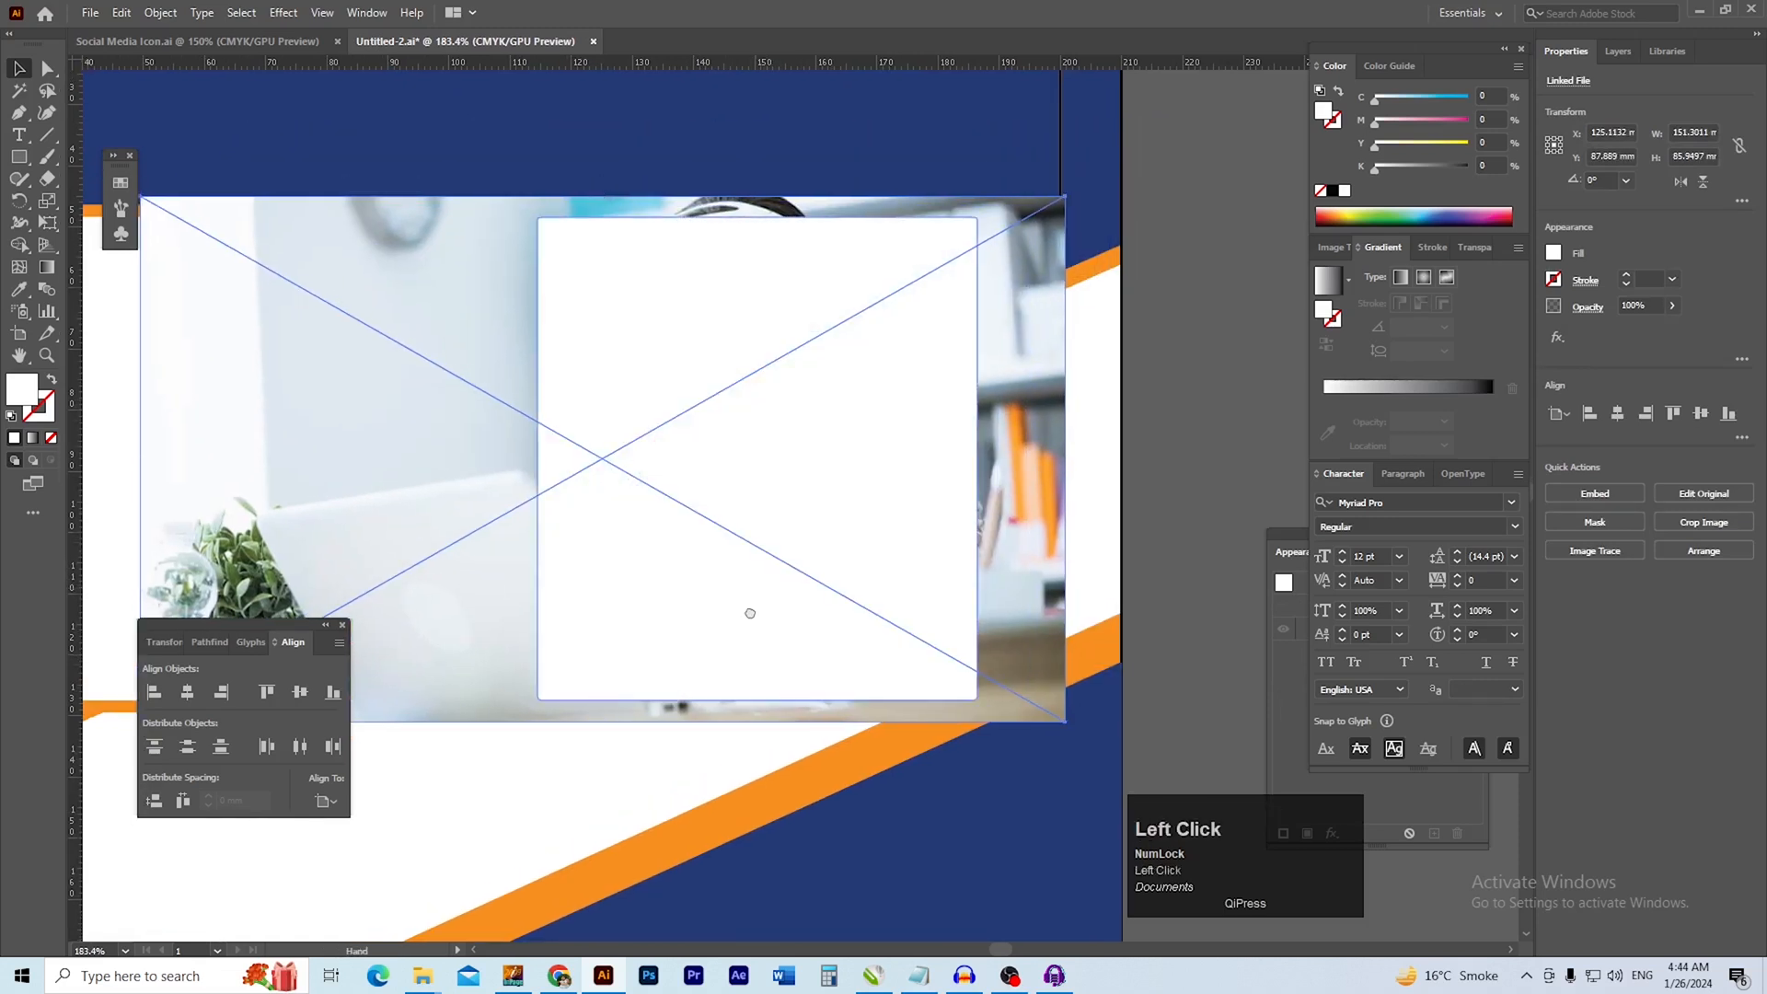
pyautogui.moveTo(750, 612); pyautogui.dragTo(723, 633)
pyautogui.click(1142, 562)
pyautogui.click(990, 527)
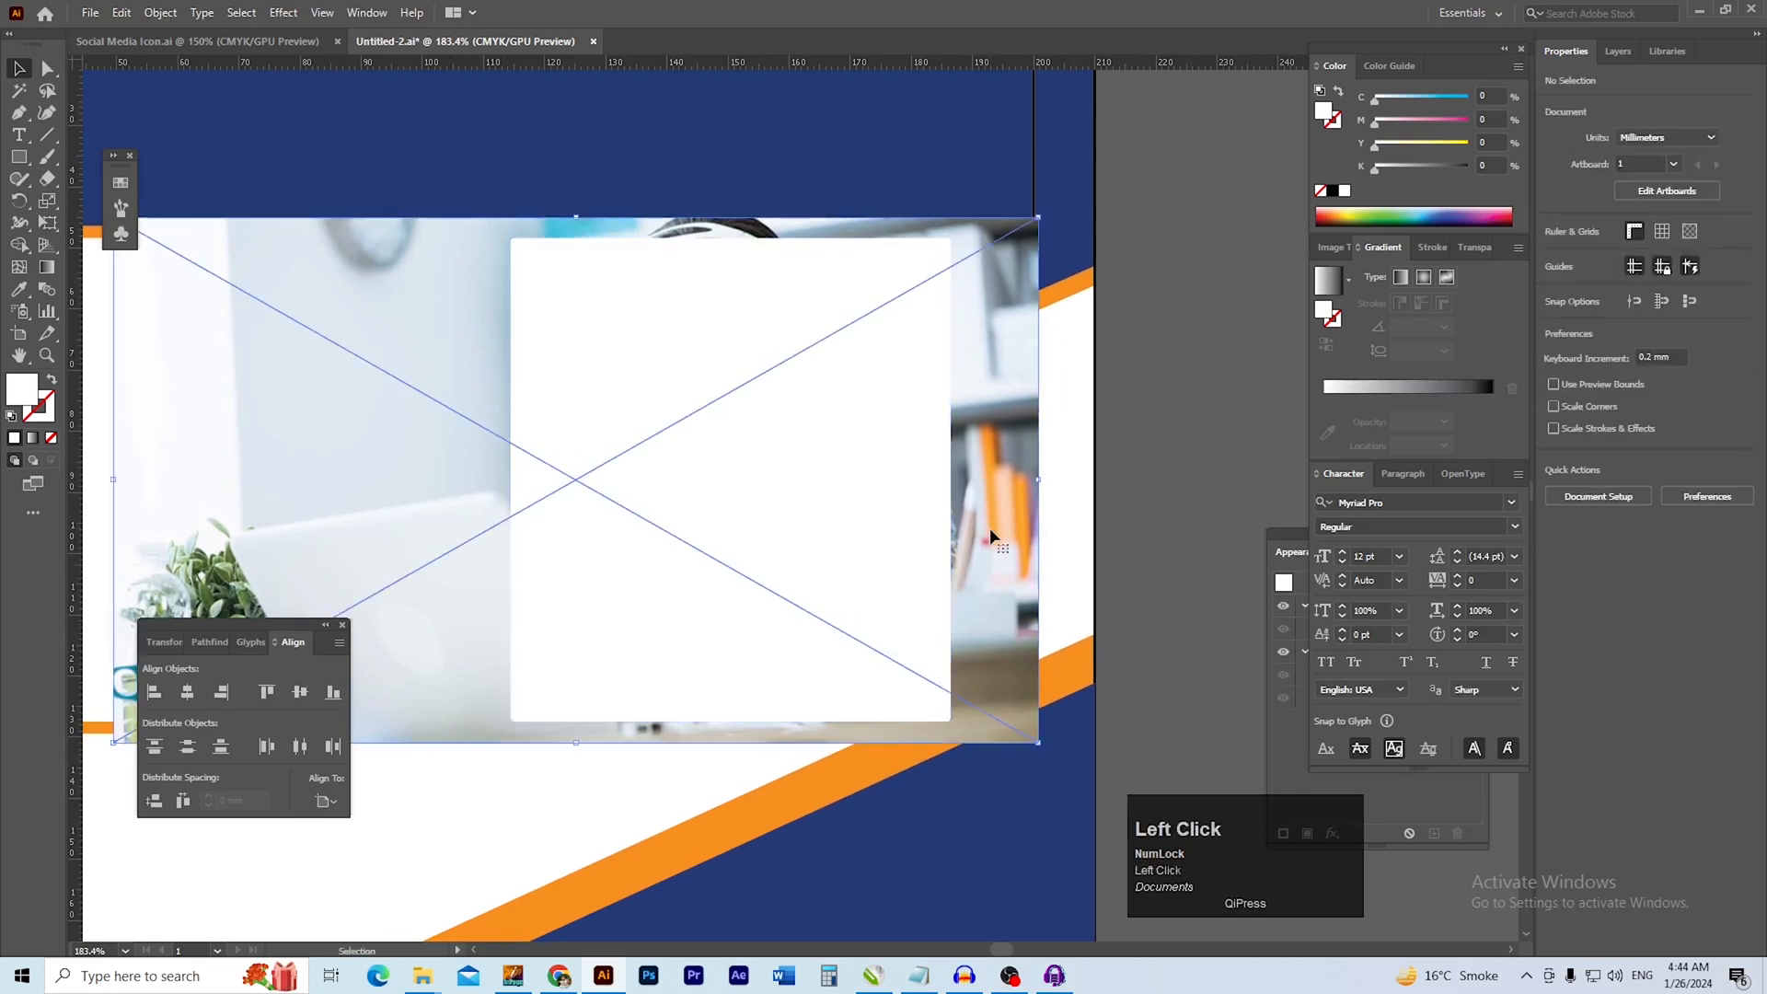
pyautogui.keyDown('shift'); pyautogui.click(704, 256); pyautogui.keyUp('shift')
# Shrink the headphones photo proportionally to about 145 × 82 mm, just taller than the white box
pyautogui.moveTo(578, 217); pyautogui.dragTo(579, 230)
pyautogui.press('space')
pyautogui.moveTo(635, 436); pyautogui.dragTo(639, 422)
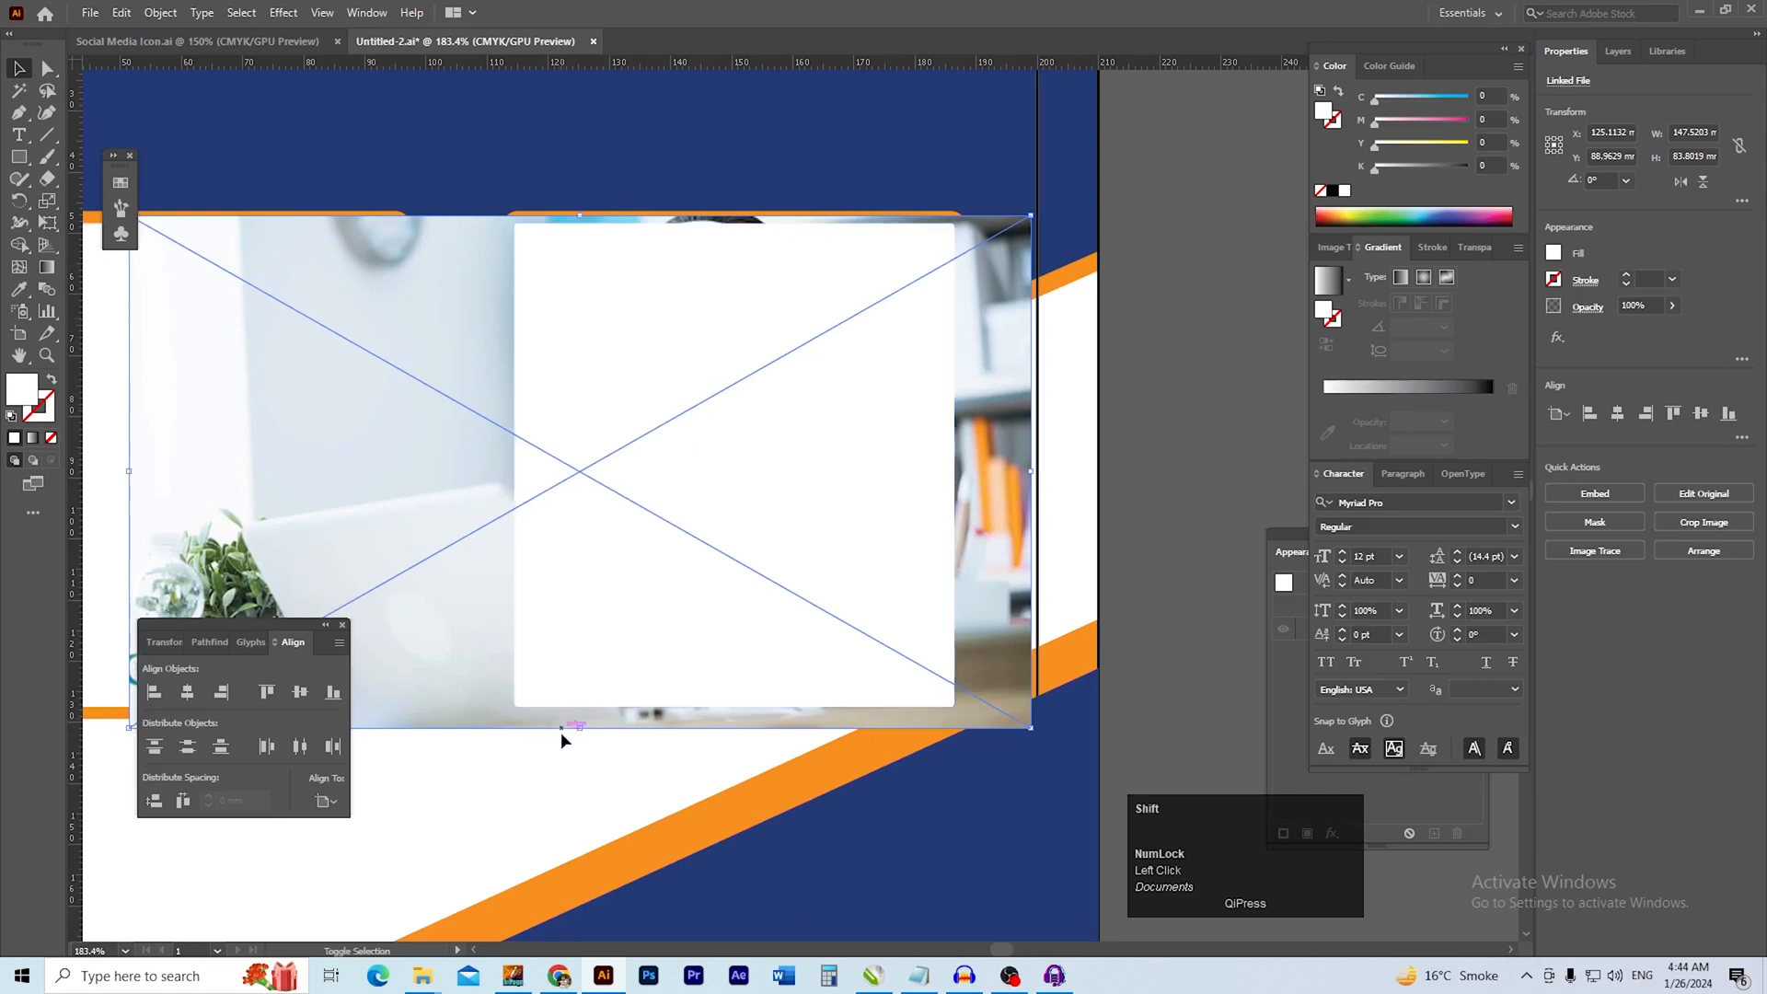
pyautogui.moveTo(581, 731); pyautogui.dragTo(580, 726)
pyautogui.moveTo(582, 722); pyautogui.dragTo(581, 722)
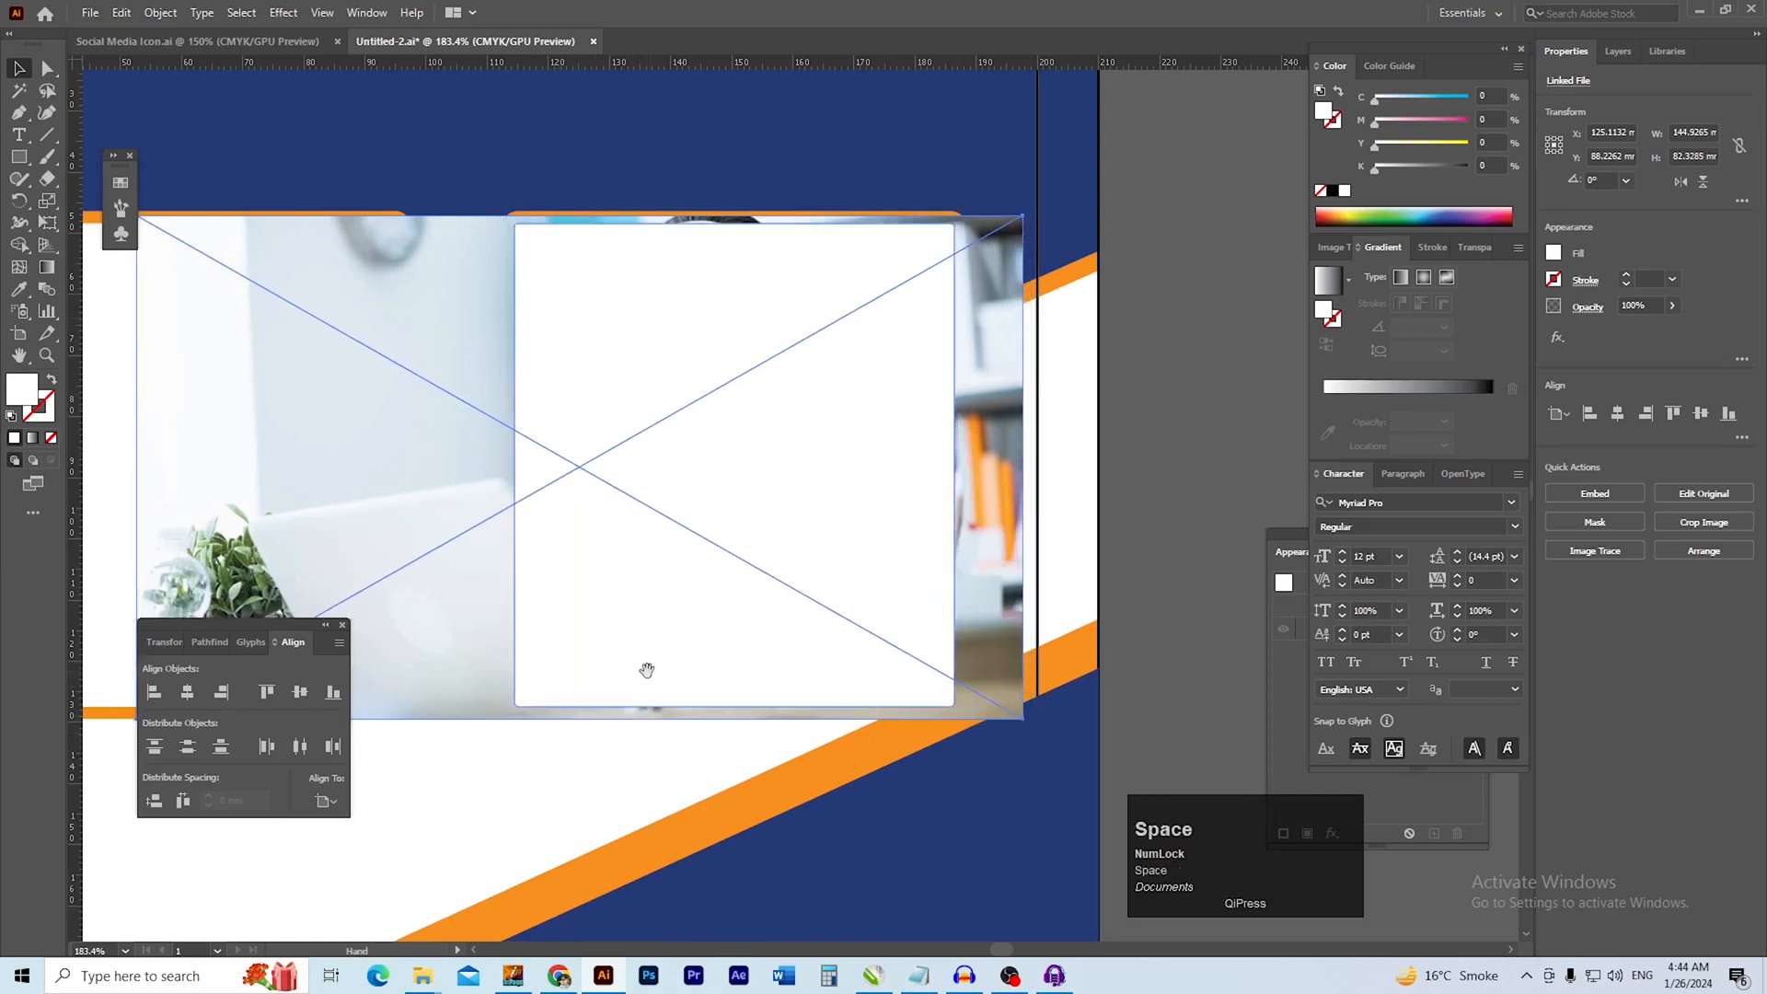
pyautogui.moveTo(648, 662); pyautogui.dragTo(633, 670)
# Make a clipping mask from the right-hand white box and the headphones photo
pyautogui.doubleClick(897, 576)
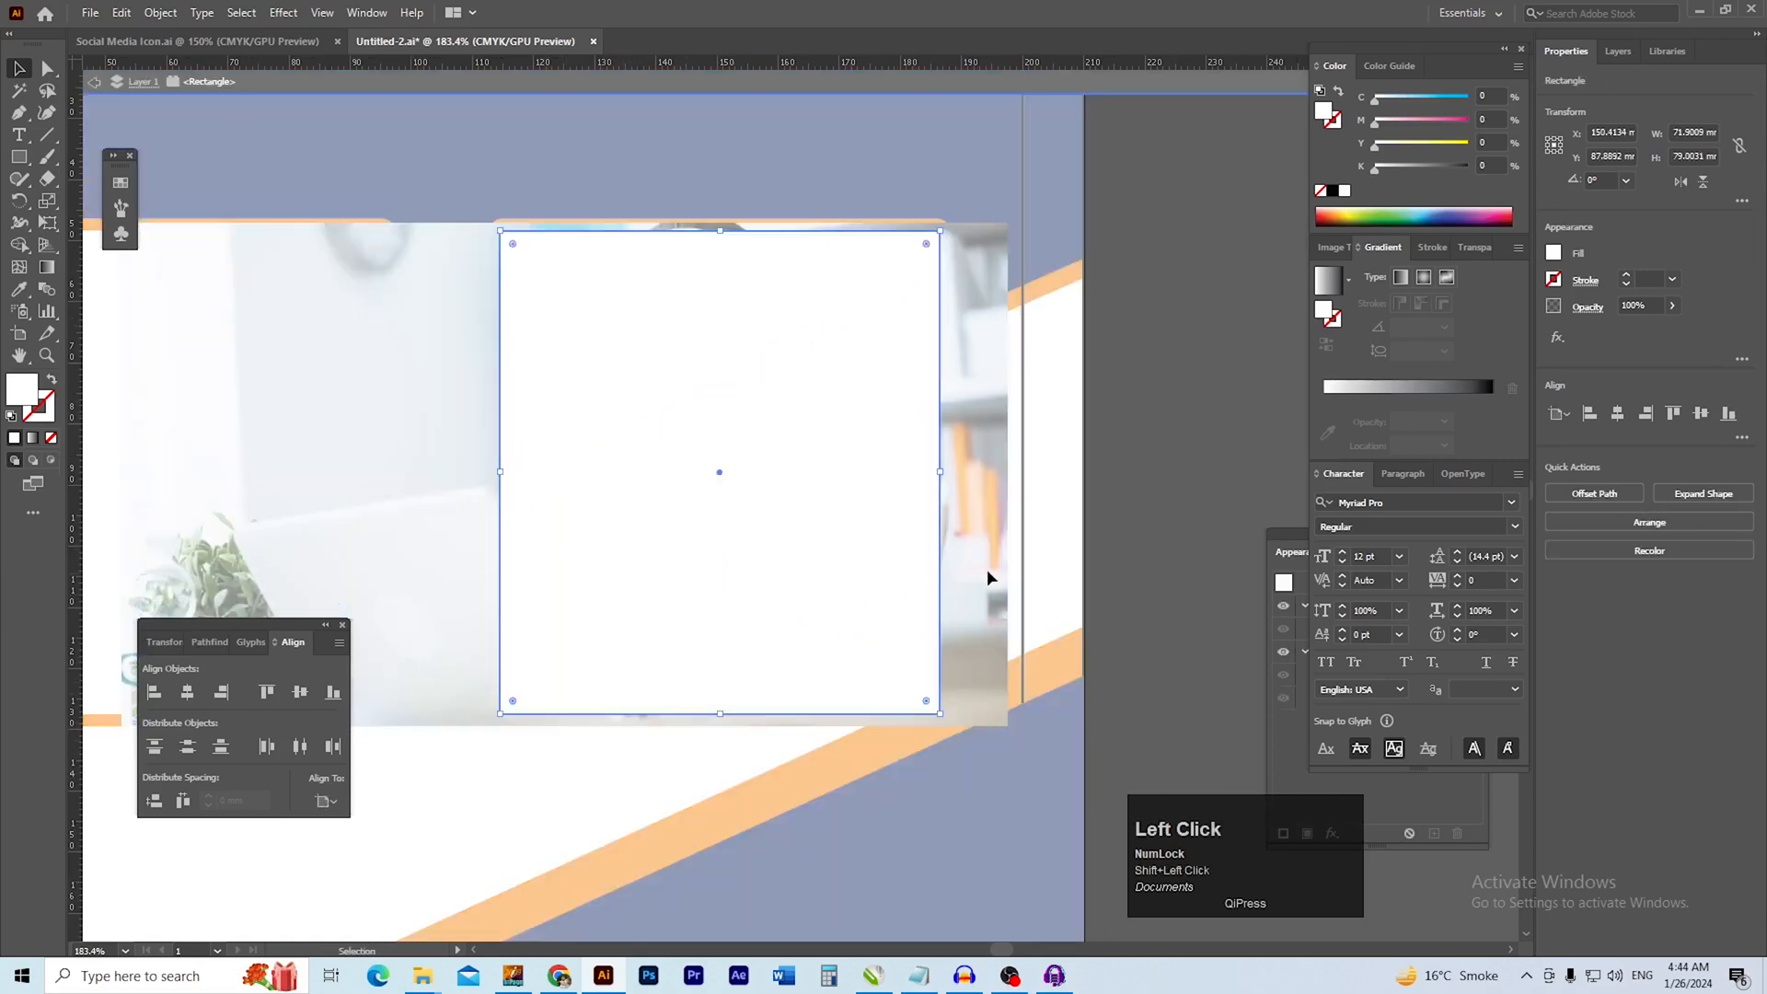
pyautogui.doubleClick(1158, 548)
pyautogui.click(958, 564)
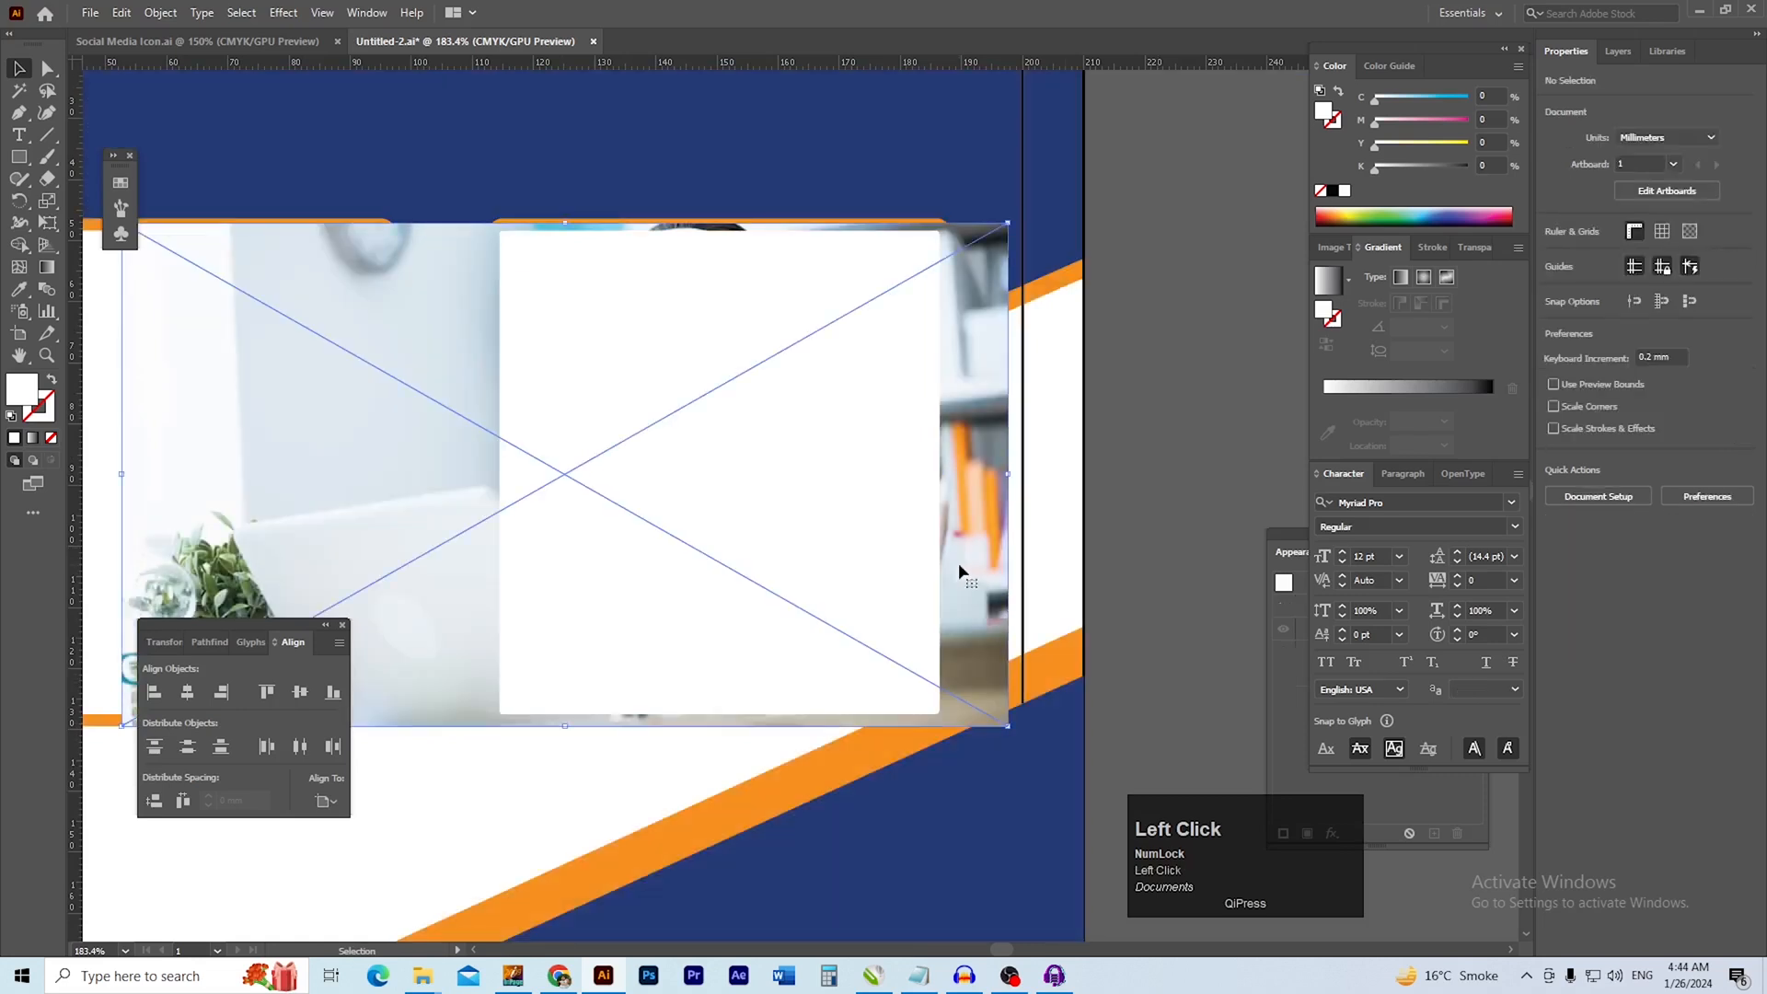
pyautogui.keyDown('shift'); pyautogui.click(842, 531); pyautogui.keyUp('shift')
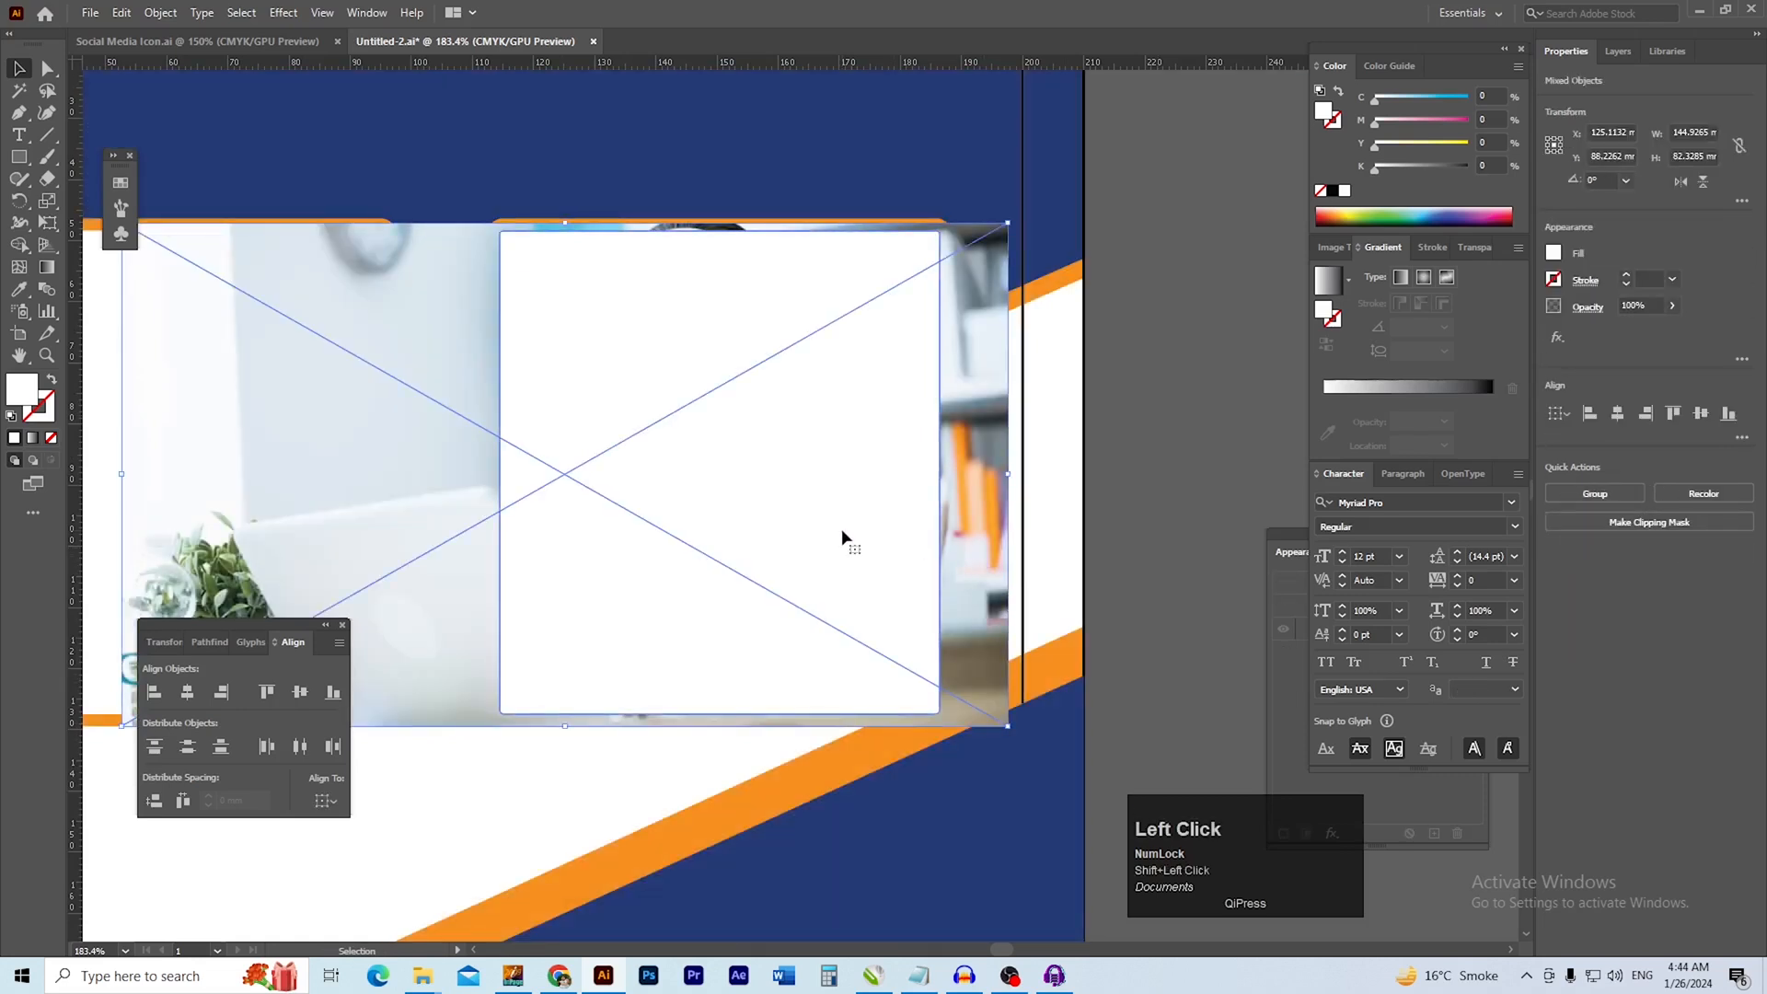
pyautogui.rightClick(842, 531)
pyautogui.click(957, 723)
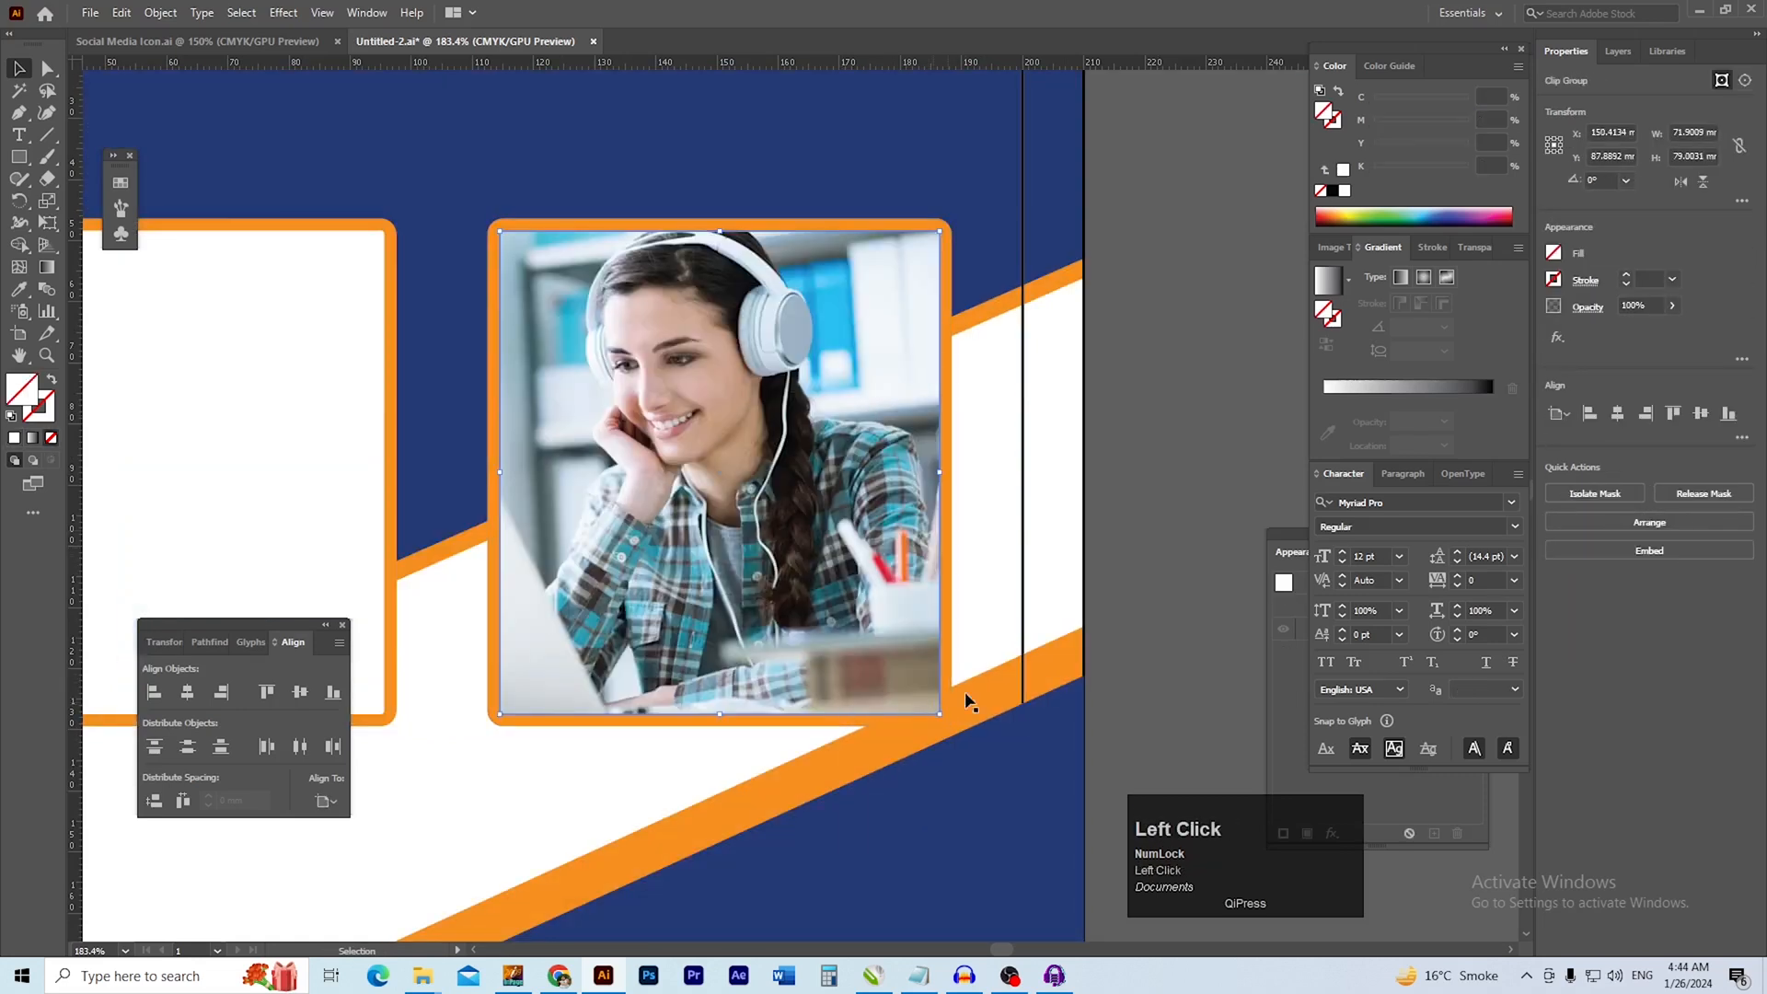
# Group the clipped headphones photo with its orange frame
pyautogui.click(1174, 533)
pyautogui.press('space')
pyautogui.moveTo(856, 621); pyautogui.dragTo(1143, 578)
pyautogui.moveTo(863, 625); pyautogui.dragTo(865, 621)
pyautogui.hotkey('ctrl', 'g')
pyautogui.click(801, 697)
# Try to place the "advantage online learning" image from the MISC folder into the layout
pyautogui.hotkey('alt', 'Tab')
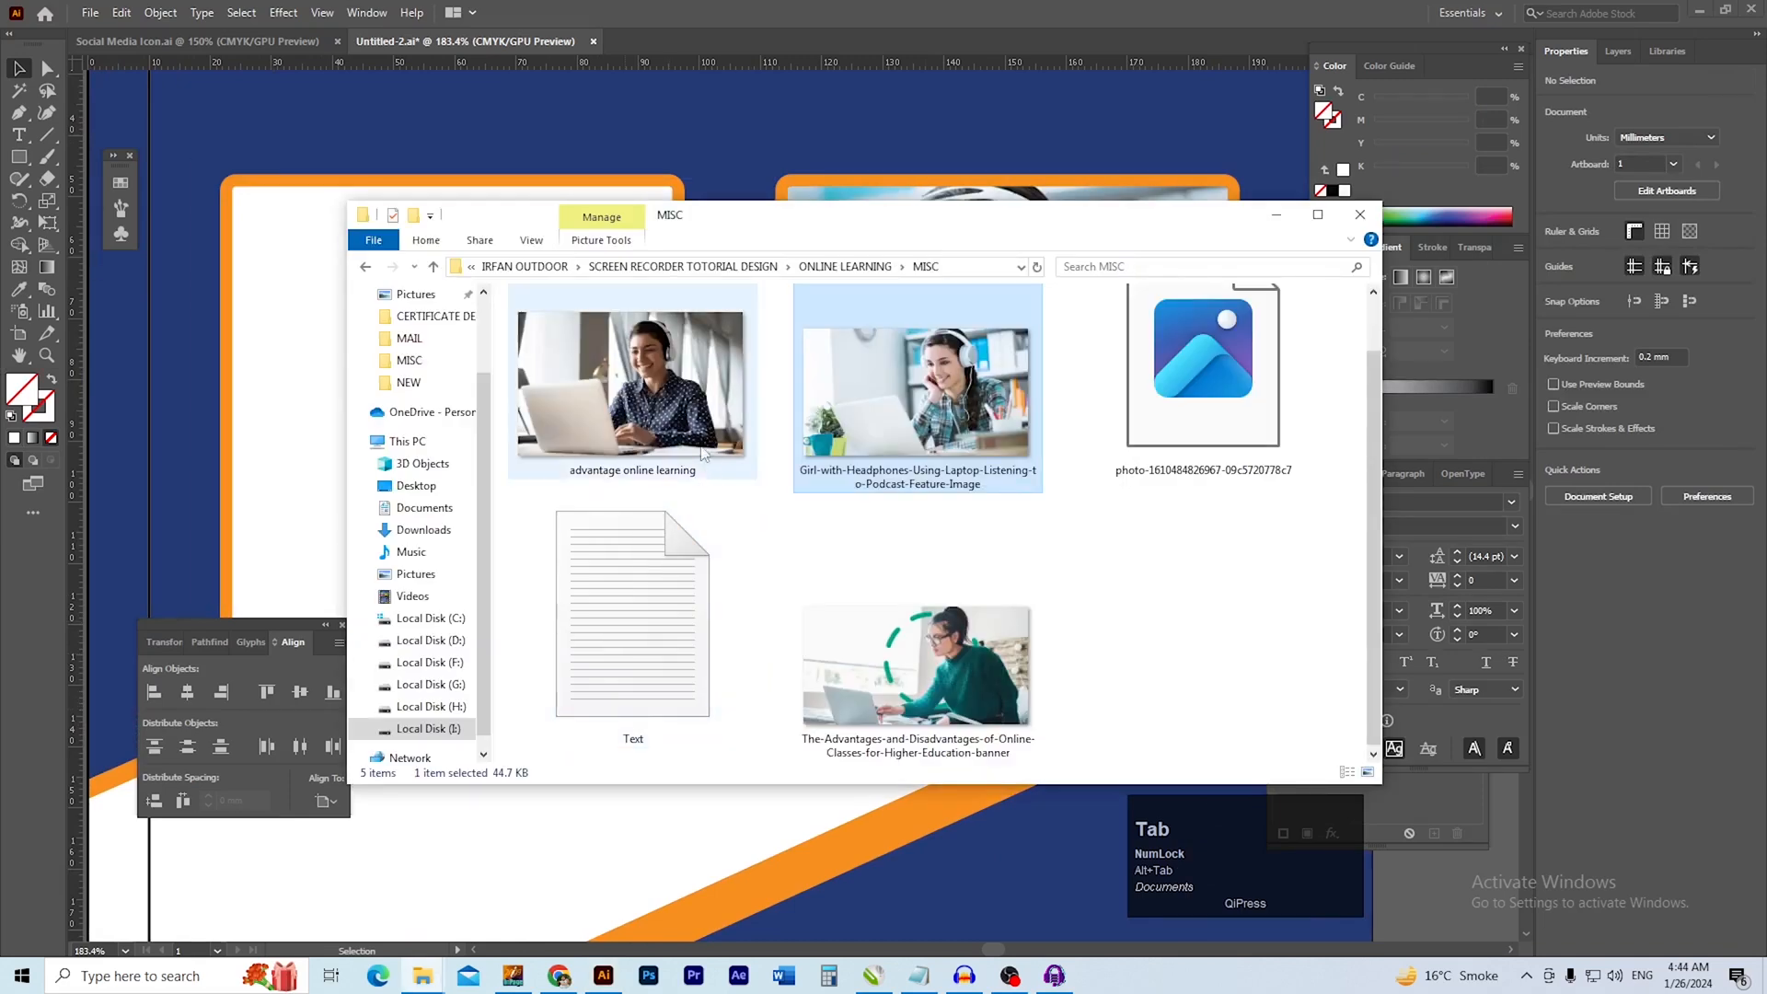
pyautogui.moveTo(648, 396); pyautogui.dragTo(540, 417)
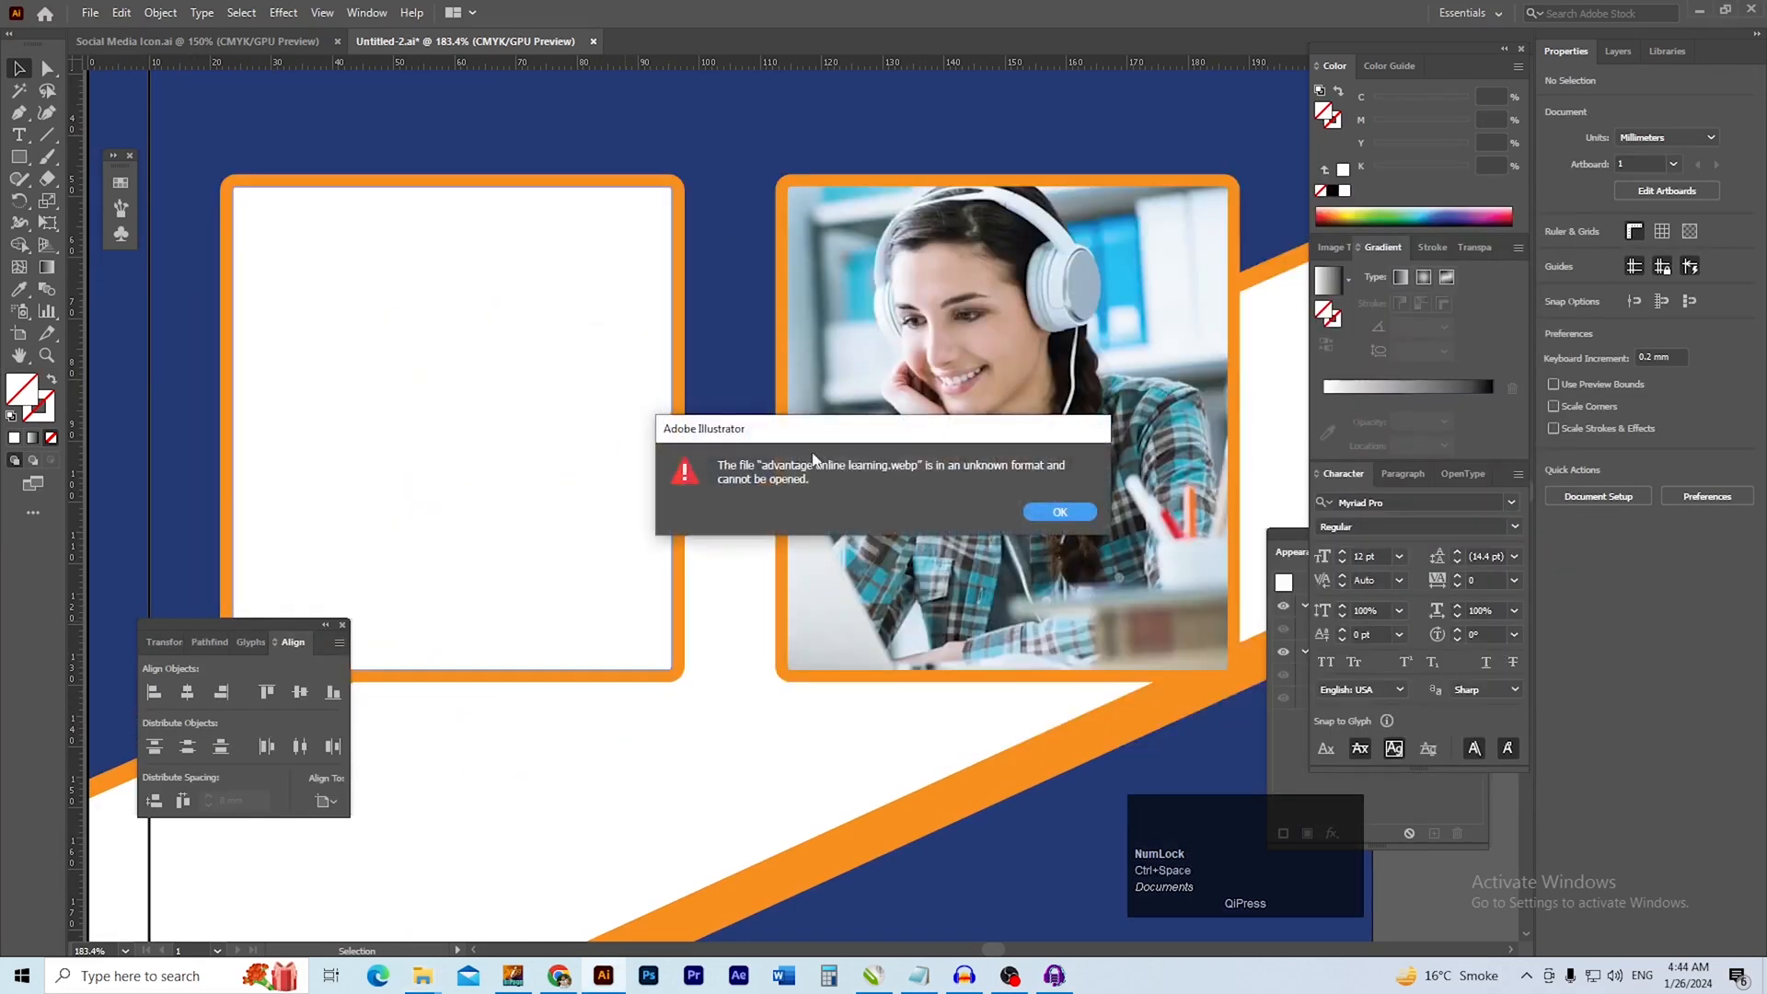
pyautogui.click(1063, 520)
# Place The-Advantages-and-Disadvantages-of-Online-Classes-for-Higher-Education-banner from the MISC folder in File Explorer into the layout
pyautogui.hotkey('alt', 'Tab')
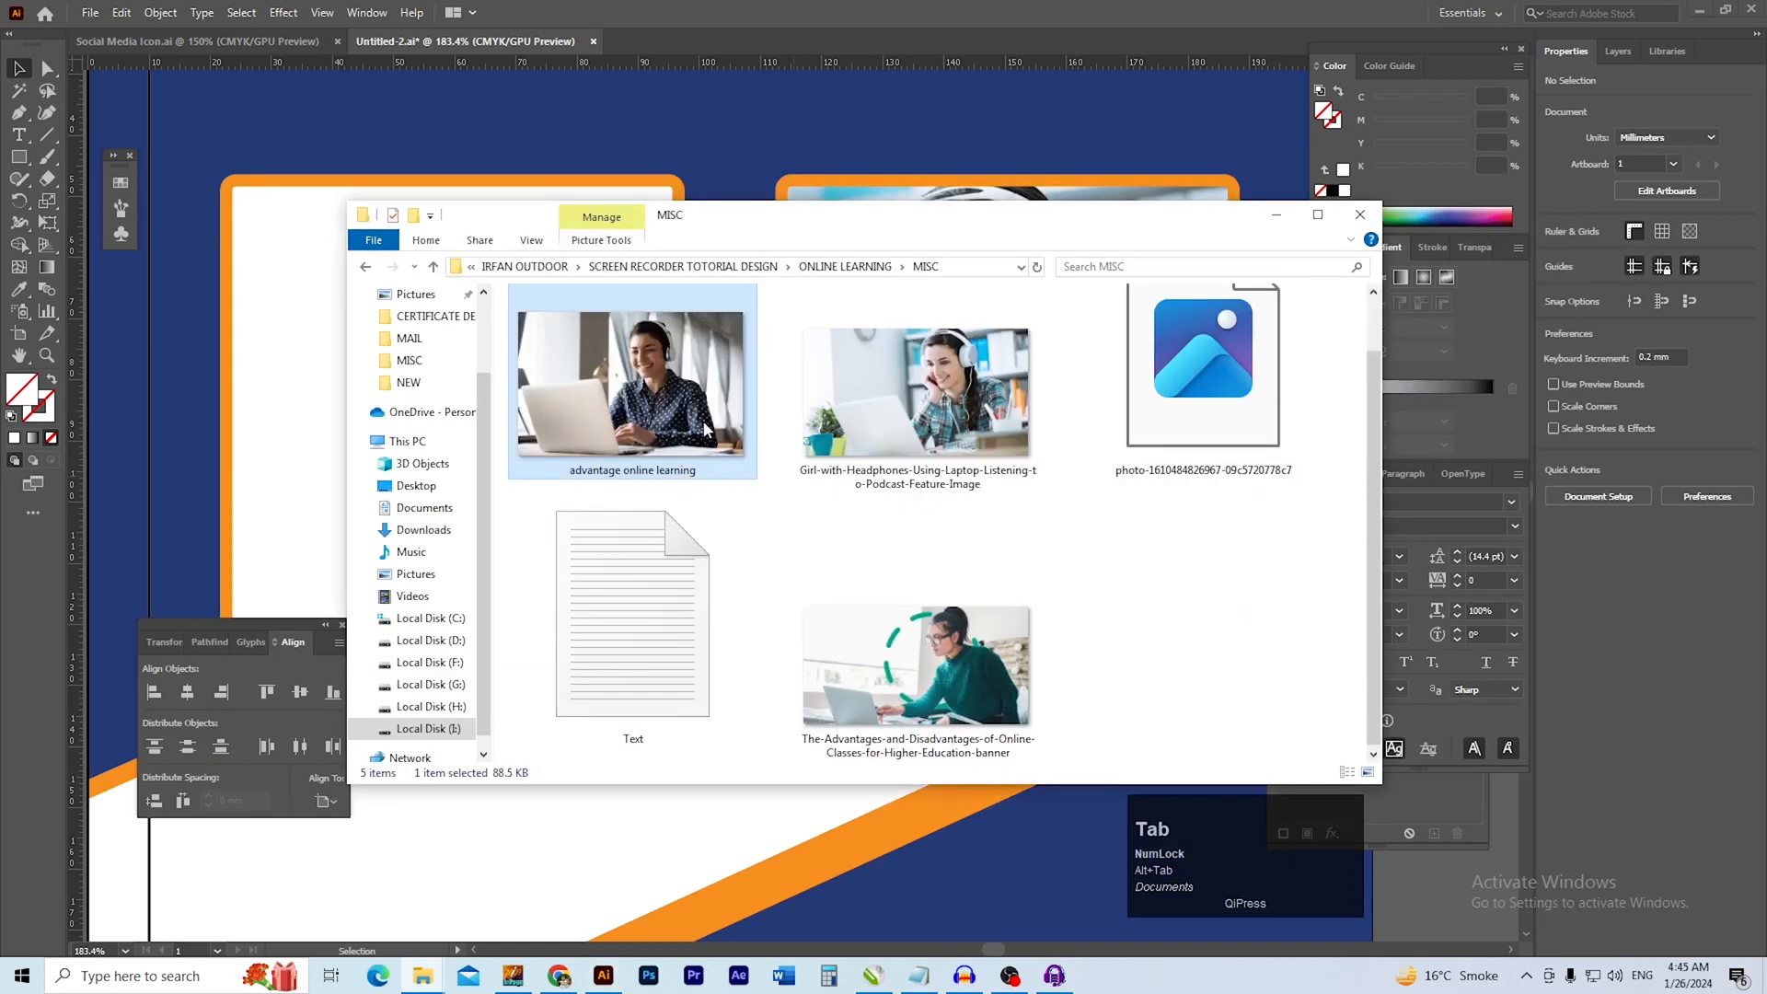
pyautogui.hotkey('ctrl', 'alt', 'space')
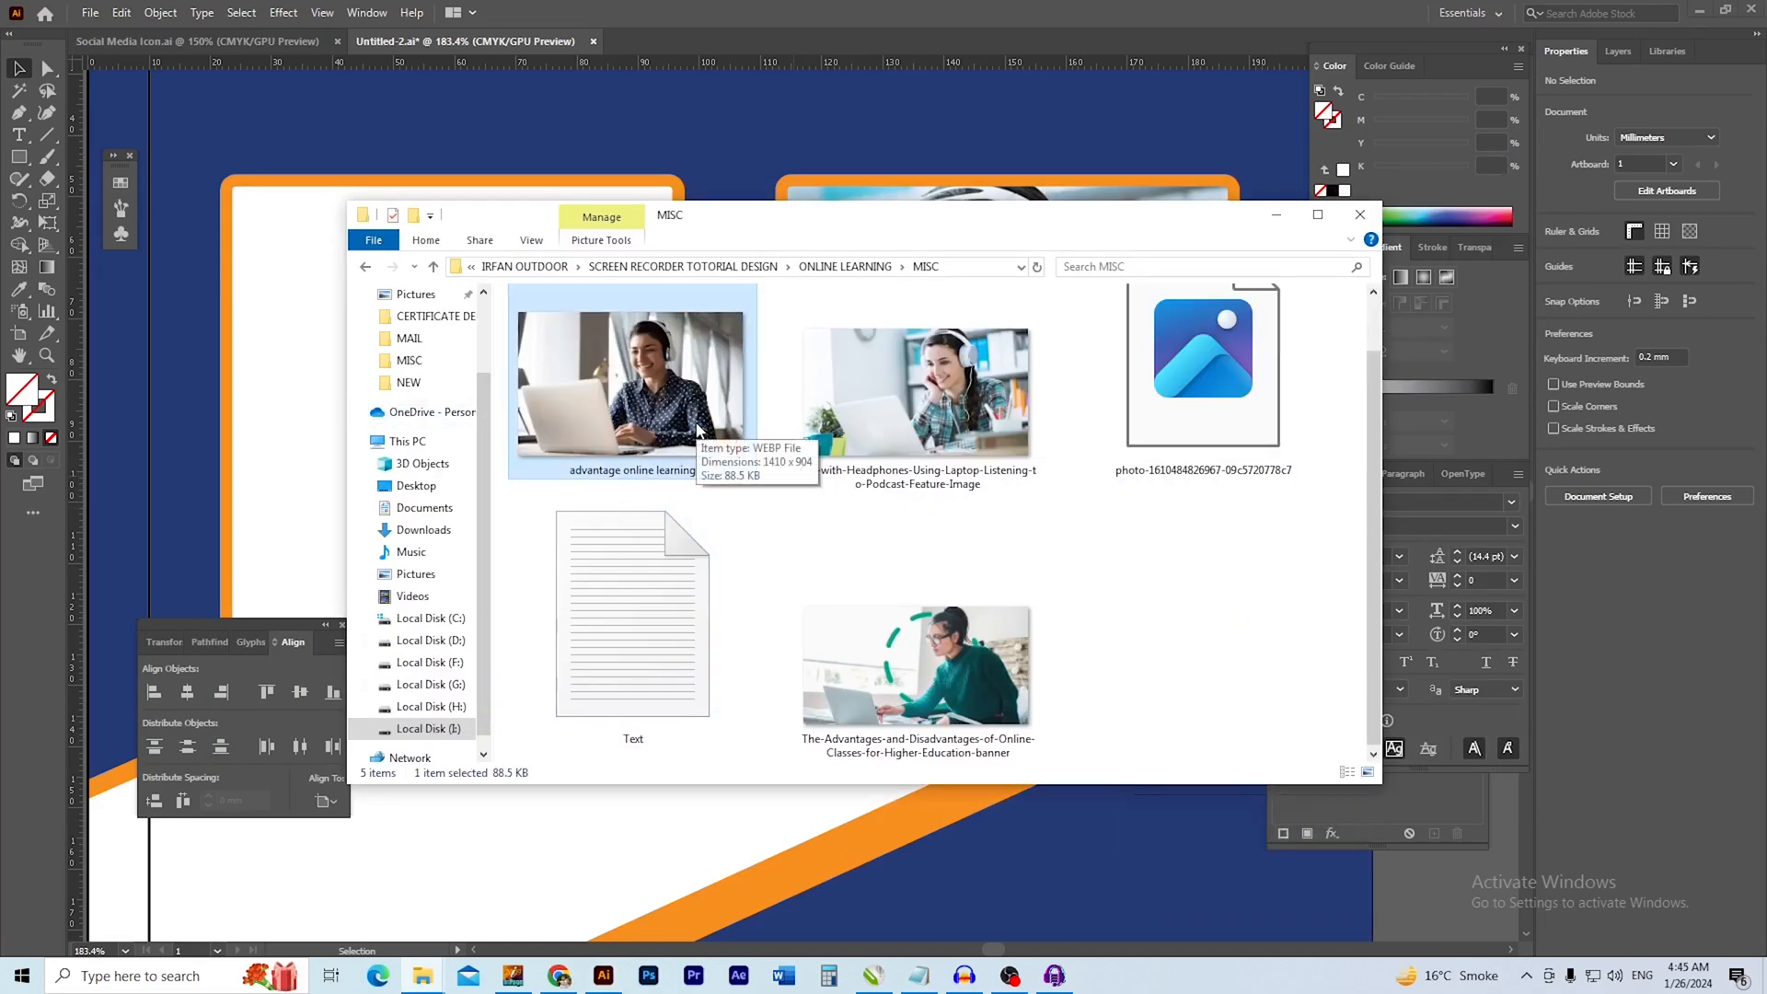
pyautogui.moveTo(957, 704); pyautogui.dragTo(236, 509)
pyautogui.hotkey('alt', 'Tab')
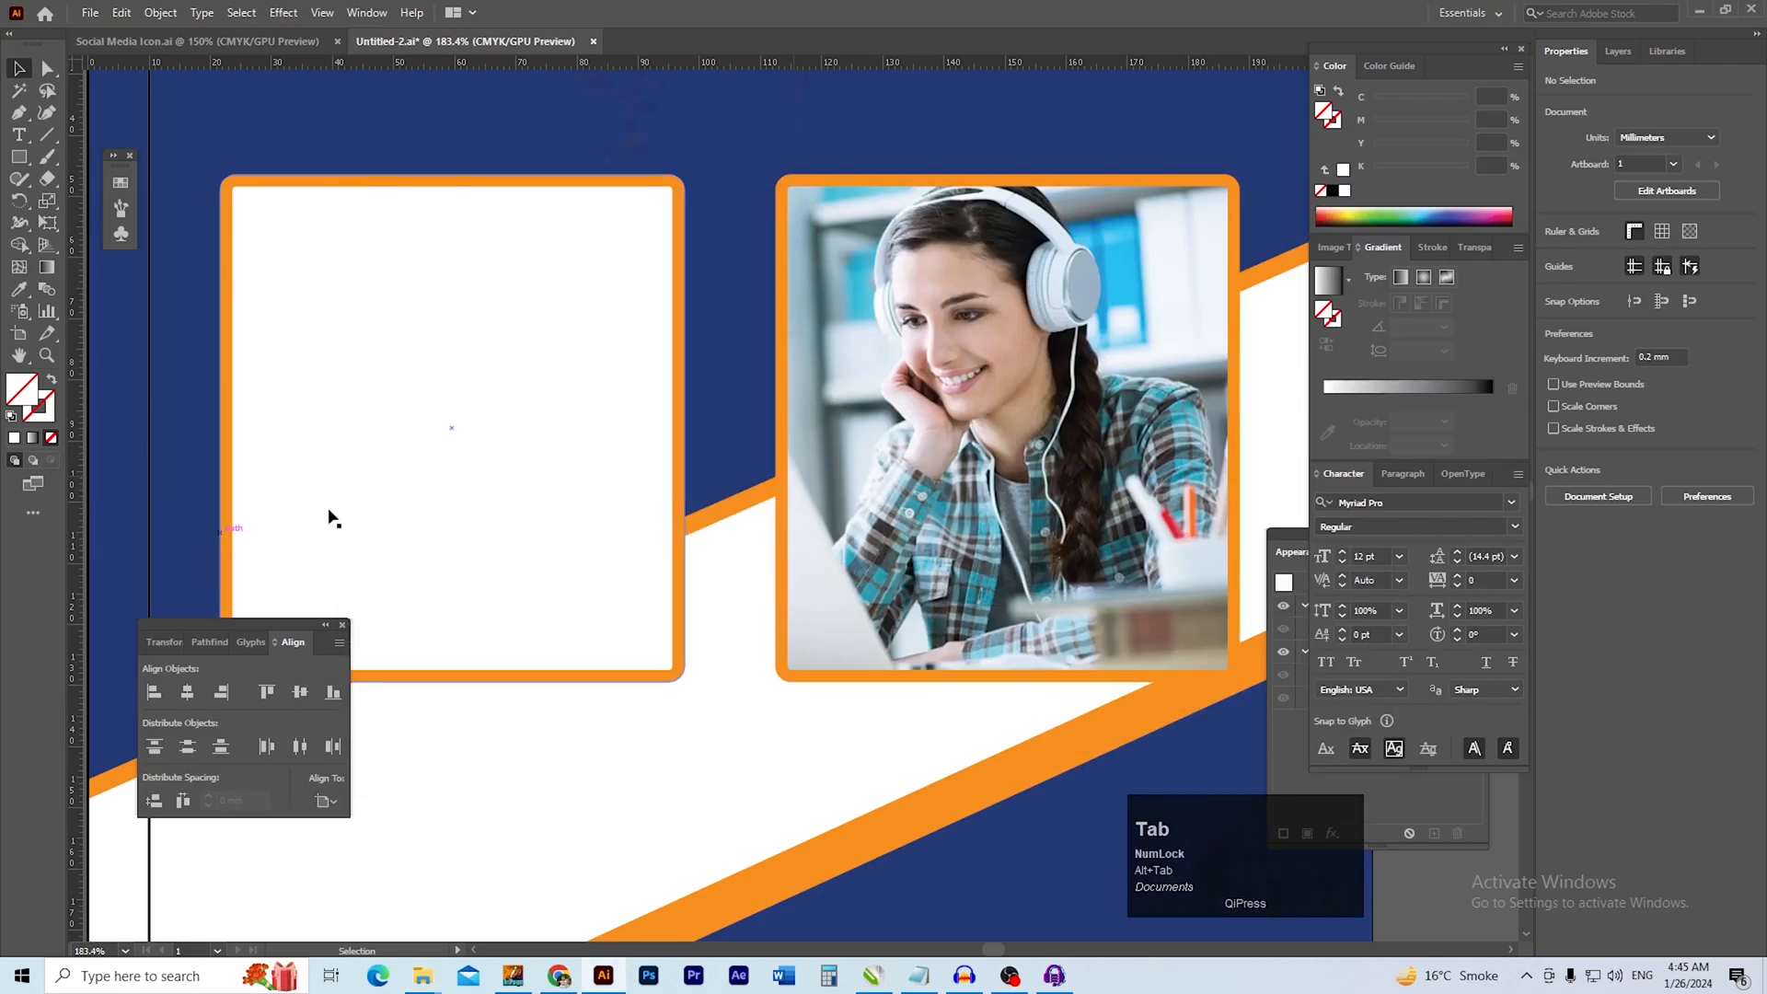
pyautogui.keyDown('ctrl'); pyautogui.keyDown('alt'); pyautogui.click(722, 504); pyautogui.keyUp('alt'); pyautogui.keyUp('ctrl')
pyautogui.keyDown('ctrl'); pyautogui.keyDown('alt'); pyautogui.click(717, 502); pyautogui.keyUp('alt'); pyautogui.keyUp('ctrl')
pyautogui.keyDown('ctrl'); pyautogui.keyDown('alt'); pyautogui.click(716, 503); pyautogui.keyUp('alt'); pyautogui.keyUp('ctrl')
# Scale the green-sweater photo proportionally to about 171 × 89 mm and position it over the left-hand white box
pyautogui.moveTo(687, 512); pyautogui.dragTo(576, 513)
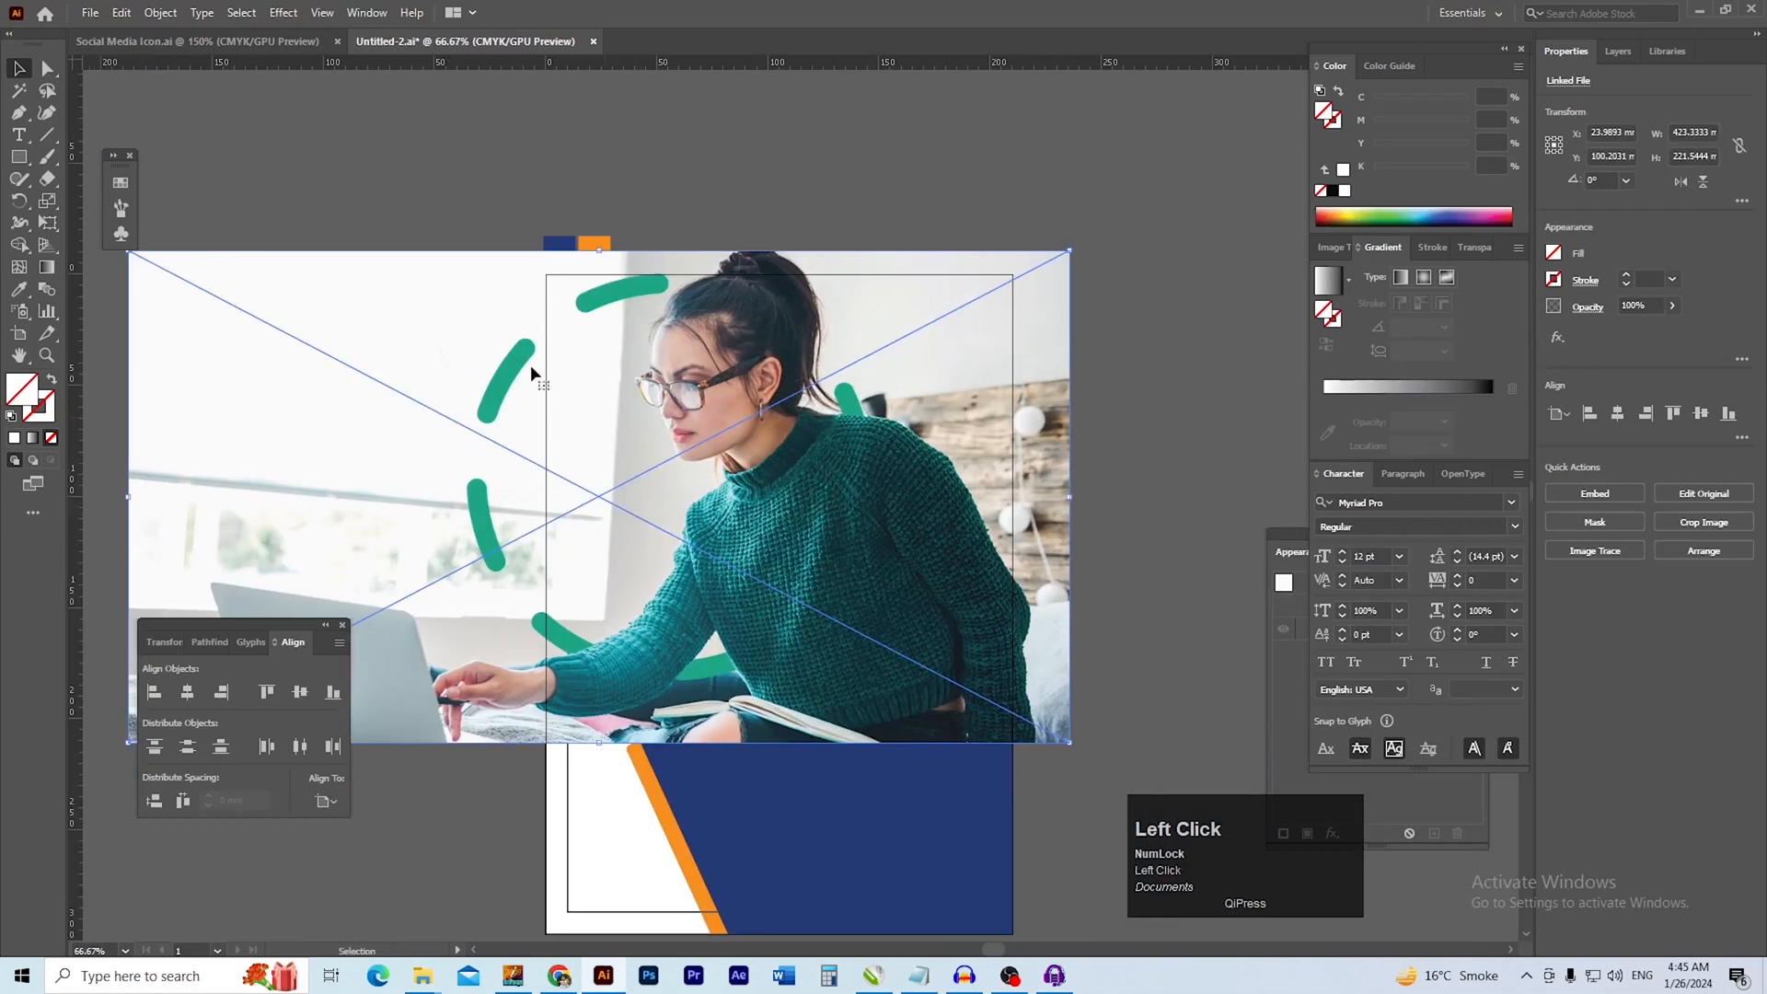
pyautogui.moveTo(599, 250); pyautogui.dragTo(599, 519)
pyautogui.keyDown('ctrl'); pyautogui.click(726, 605); pyautogui.keyUp('ctrl')
pyautogui.moveTo(793, 629); pyautogui.dragTo(748, 332)
pyautogui.moveTo(722, 357); pyautogui.dragTo(884, 414)
pyautogui.moveTo(729, 387); pyautogui.dragTo(780, 426)
pyautogui.moveTo(613, 399); pyautogui.dragTo(668, 416)
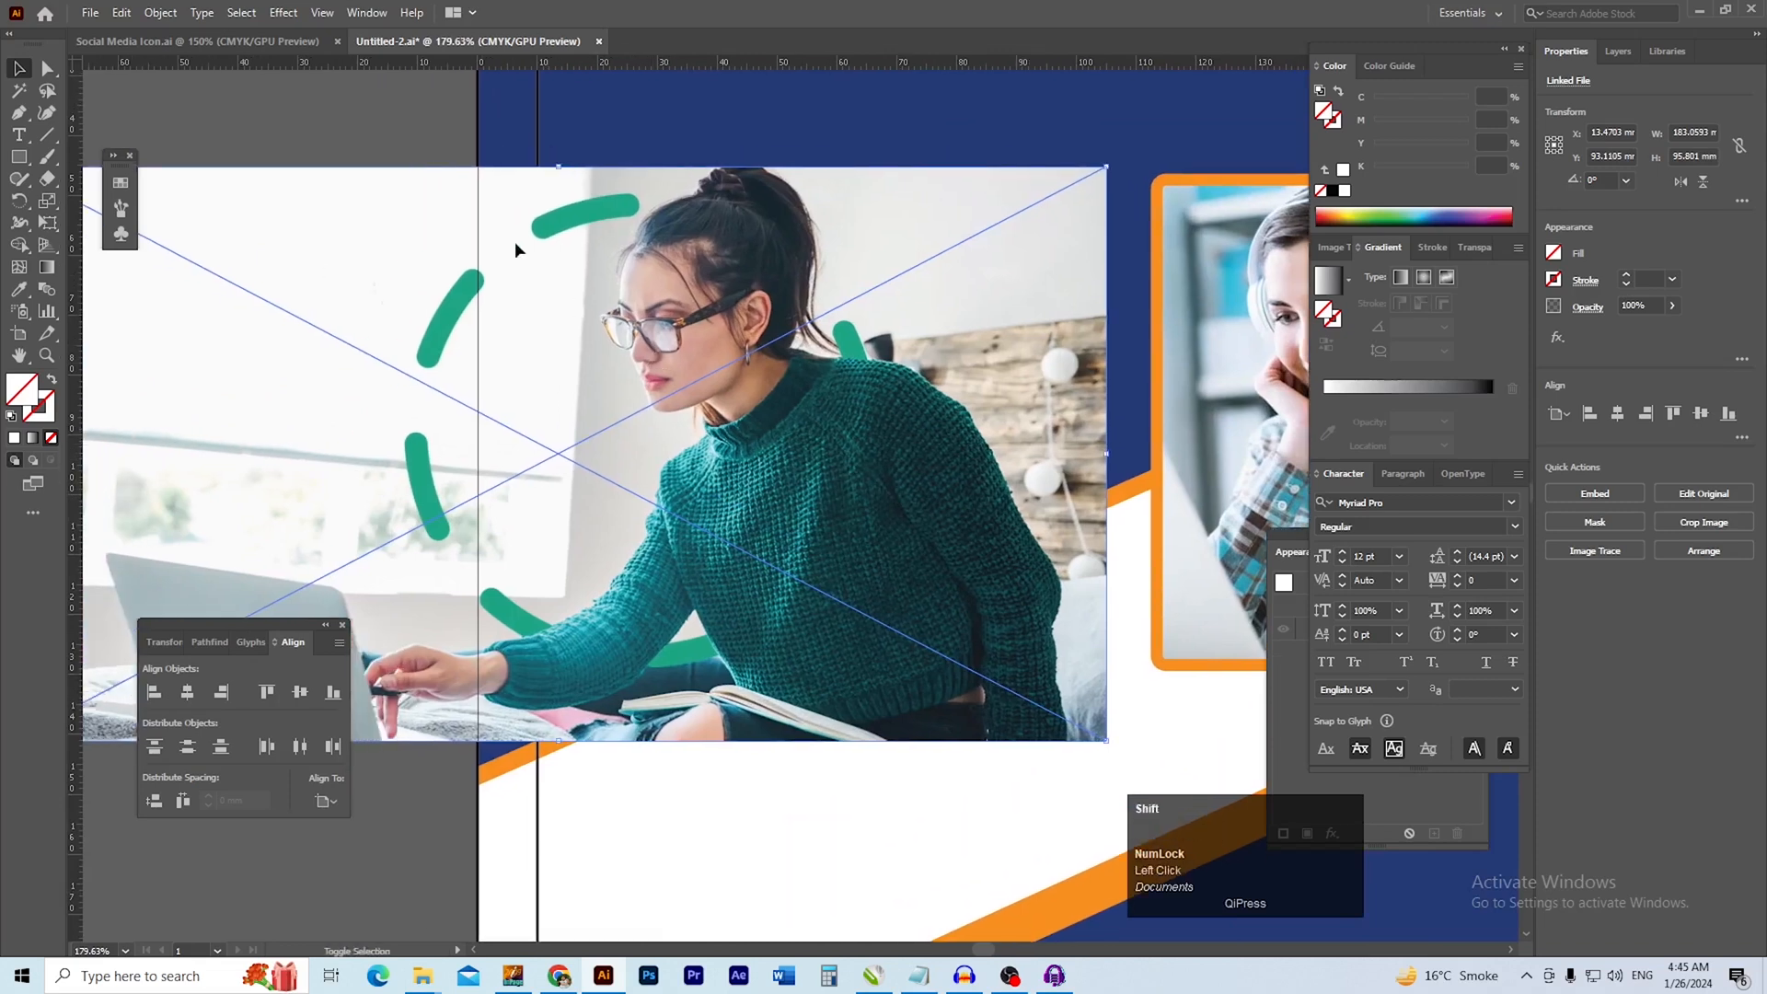
pyautogui.moveTo(557, 166); pyautogui.dragTo(589, 205)
pyautogui.moveTo(698, 336); pyautogui.dragTo(654, 341)
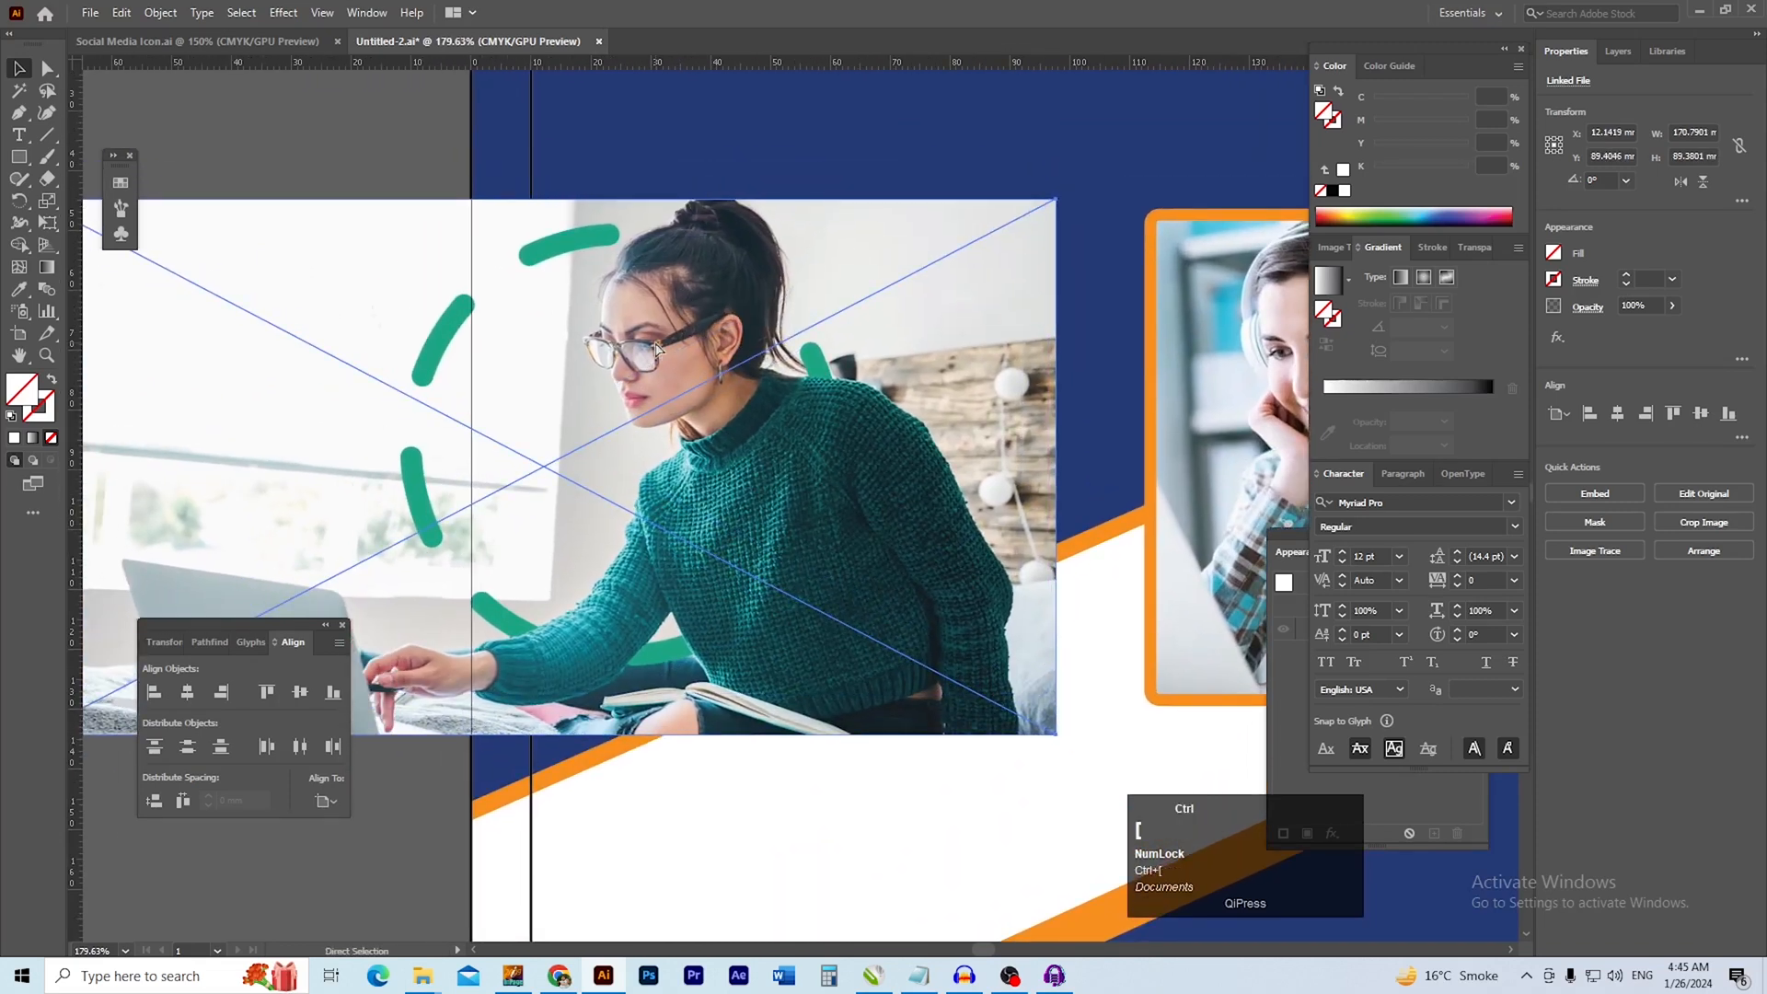
# Send the green-sweater photo behind the left-hand white box and scale it to about 152 × 79 mm
pyautogui.hotkey('ctrl', '[')
pyautogui.moveTo(654, 341); pyautogui.dragTo(698, 376)
pyautogui.click(360, 174)
pyautogui.click(453, 309)
pyautogui.moveTo(592, 239); pyautogui.dragTo(592, 299)
pyautogui.moveTo(518, 352)
pyautogui.mouseDown()
pyautogui.moveTo(563, 305)
pyautogui.moveTo(512, 333)
pyautogui.mouseUp()
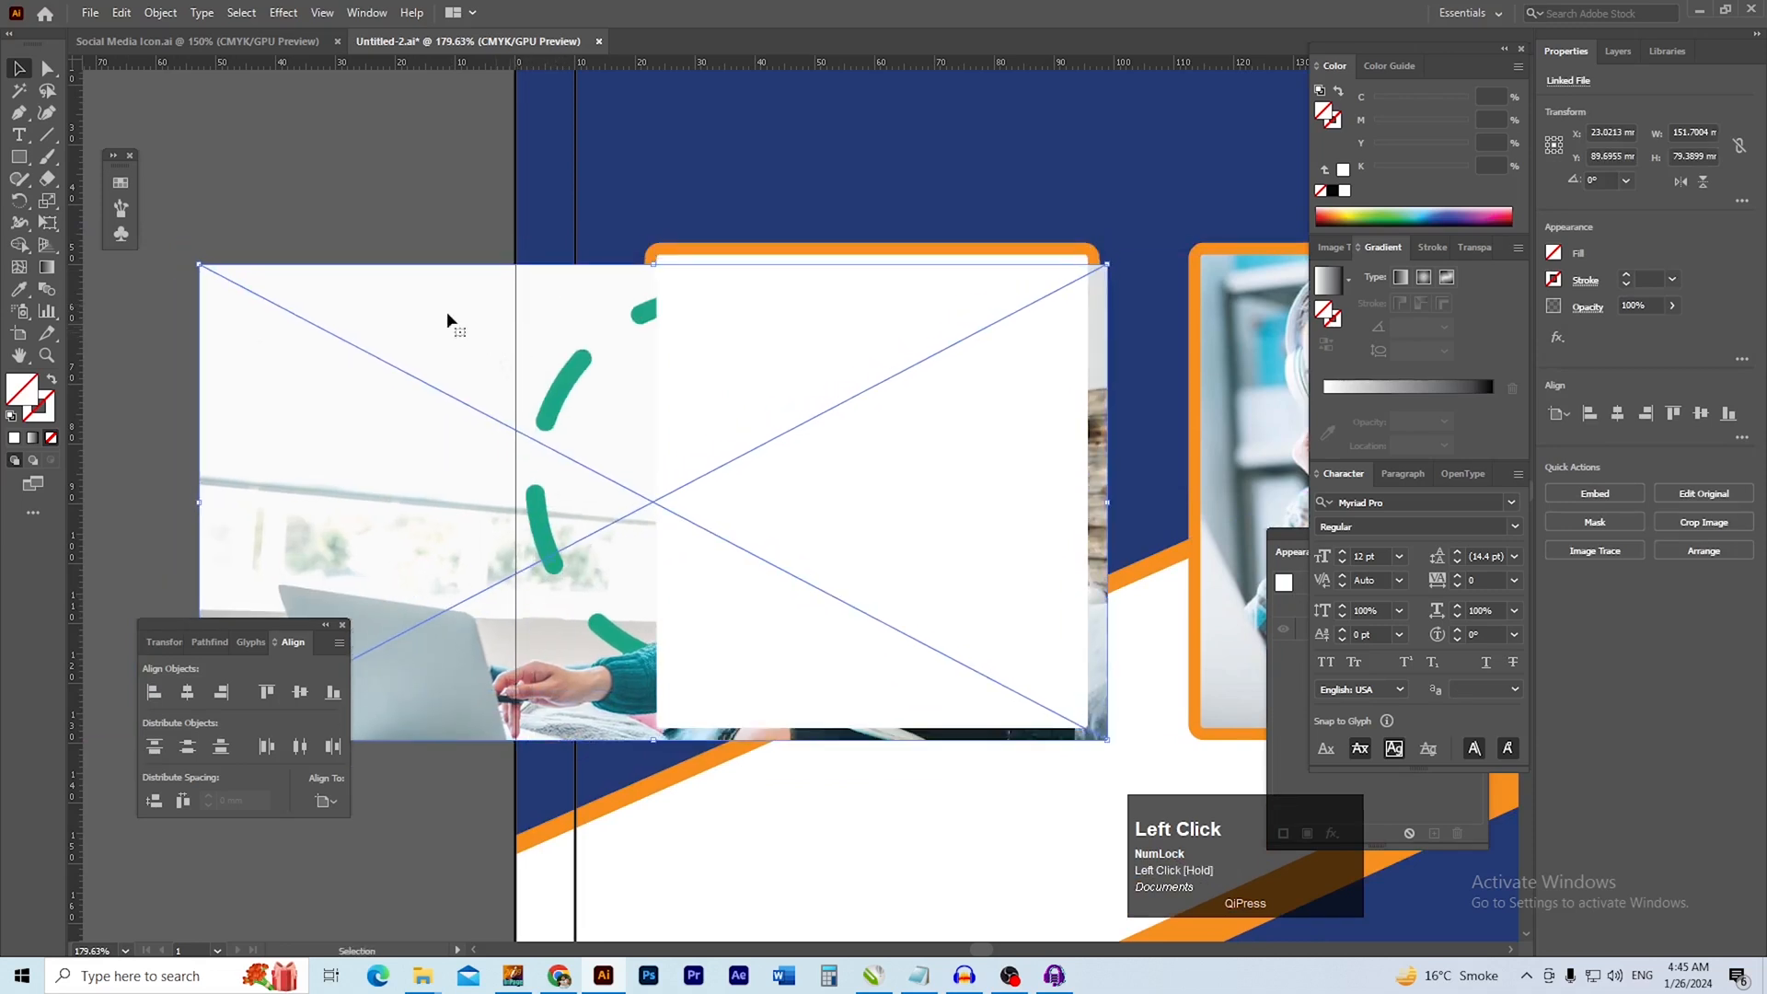
pyautogui.click(315, 155)
pyautogui.click(526, 476)
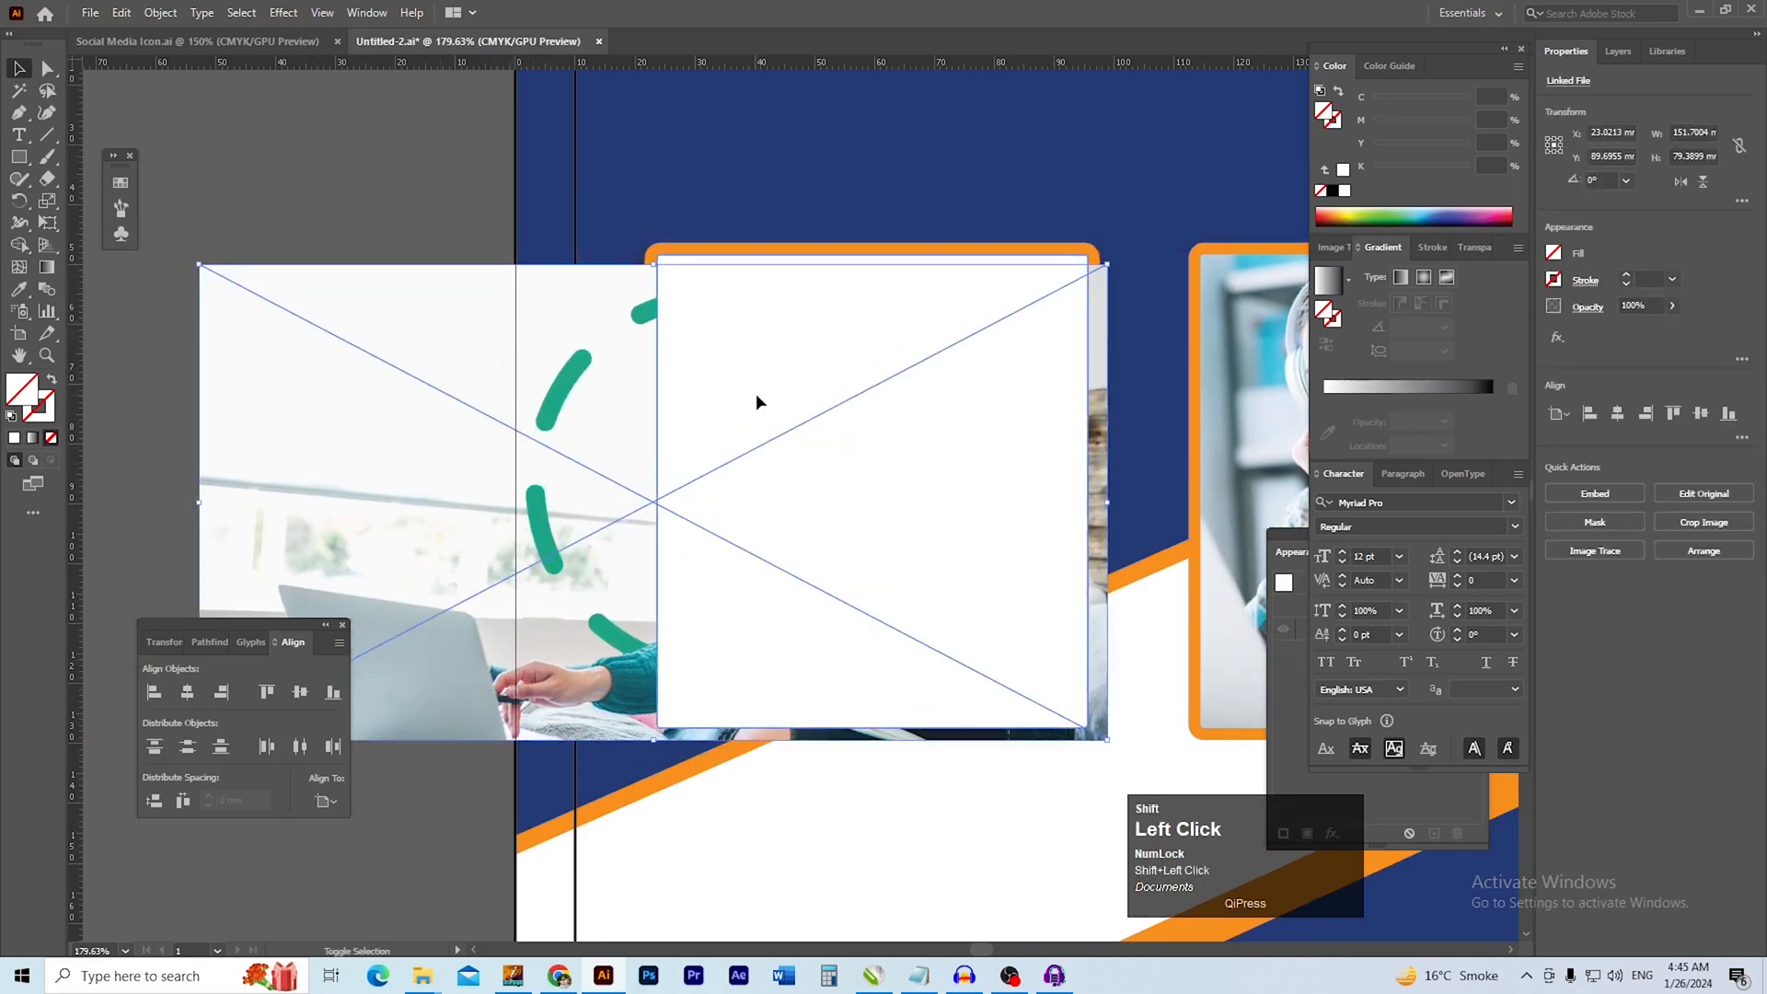
pyautogui.doubleClick(756, 395)
pyautogui.rightClick(757, 396)
pyautogui.click(269, 46)
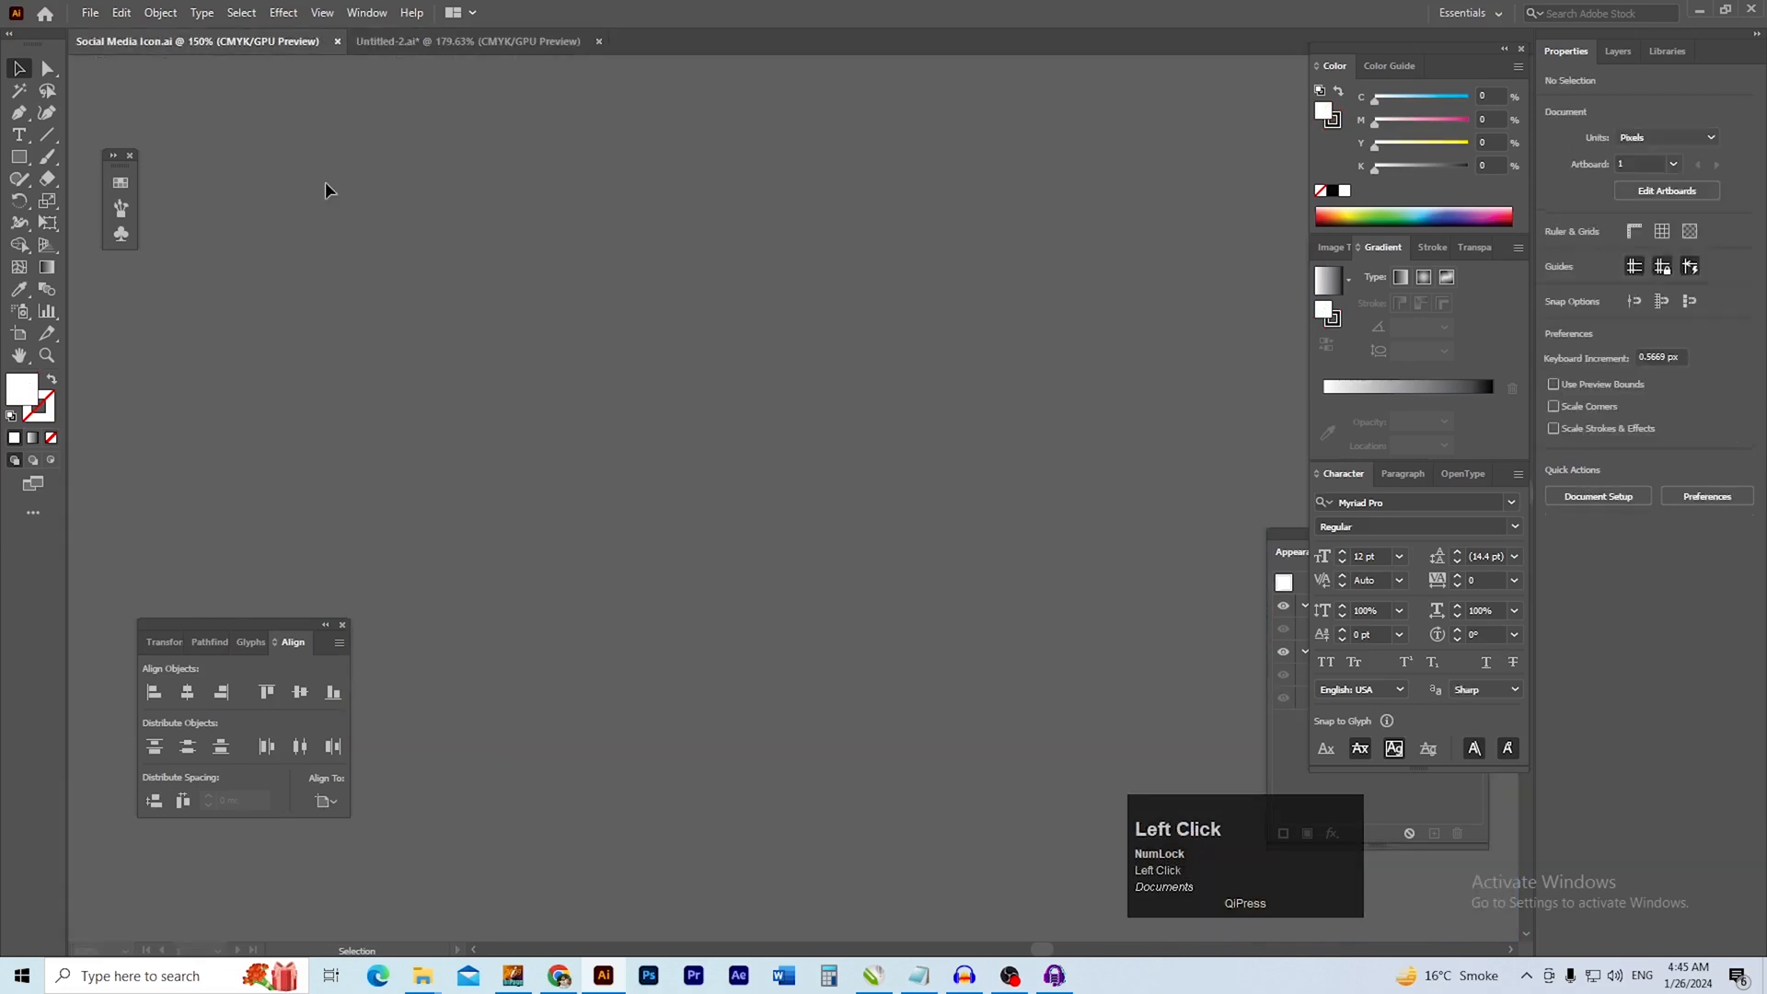
pyautogui.click(435, 56)
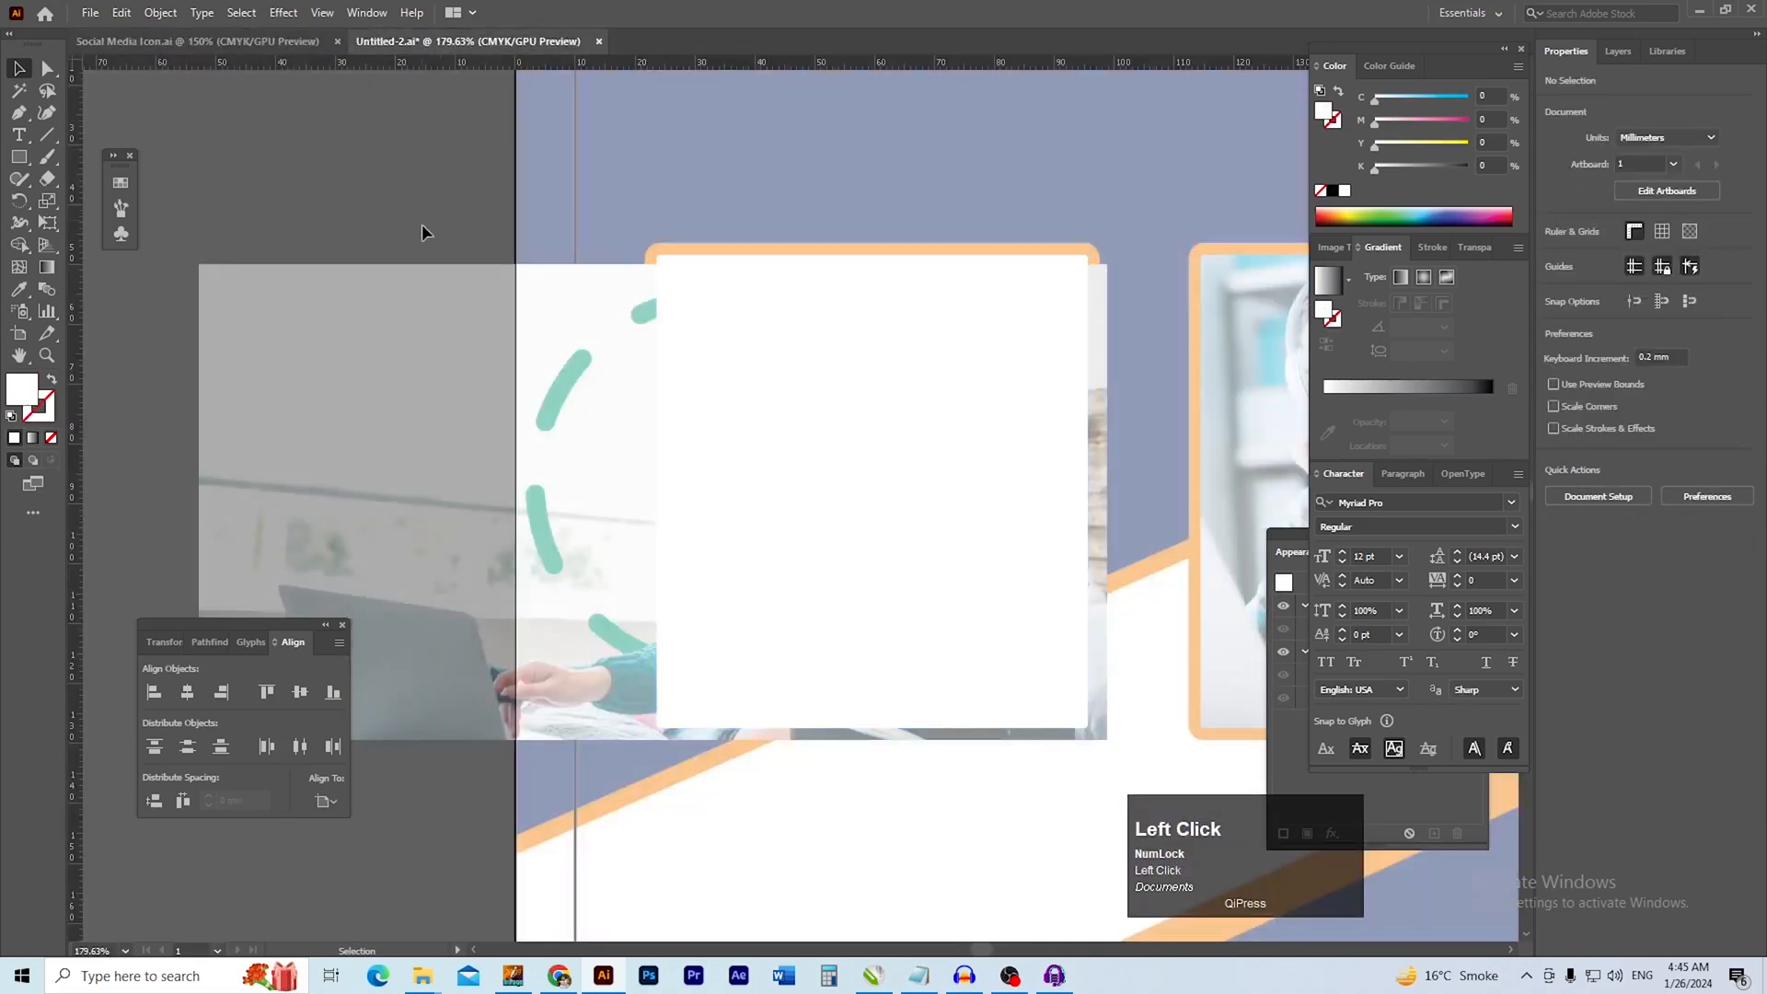
pyautogui.doubleClick(422, 224)
# Make a clipping mask from the left-hand white box and the green-sweater photo
pyautogui.keyDown('shift'); pyautogui.click(478, 442); pyautogui.keyUp('shift')
pyautogui.rightClick(478, 441)
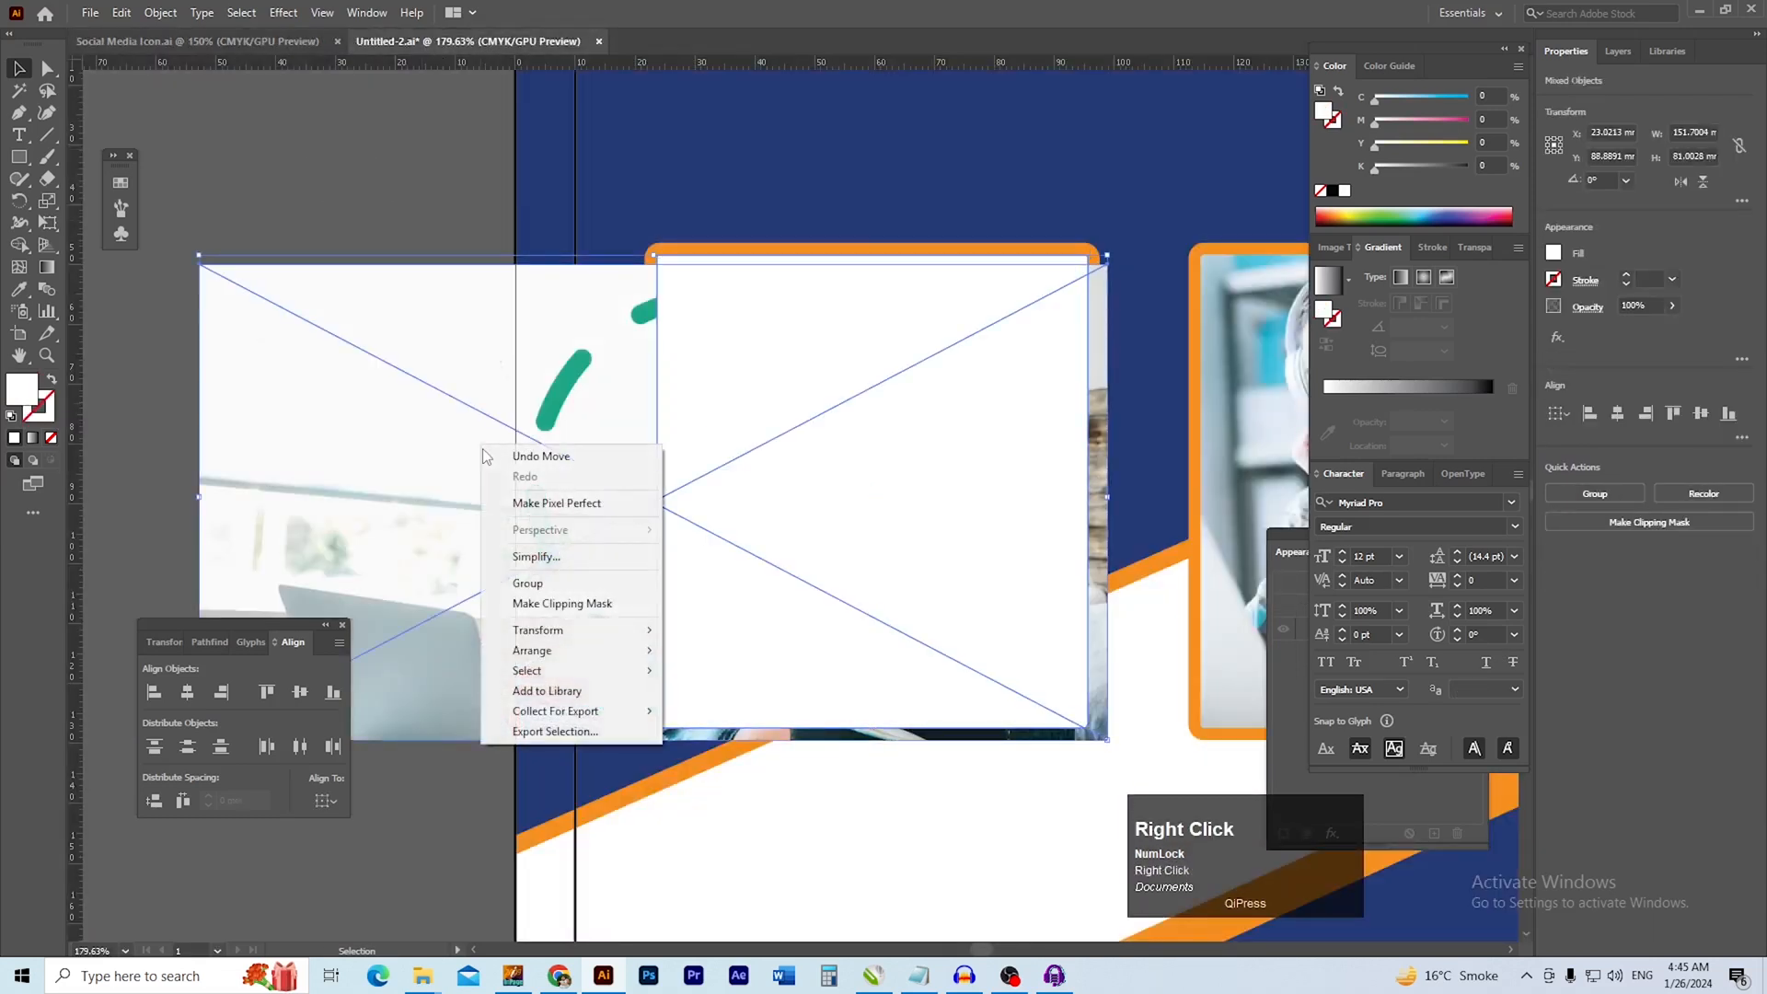
pyautogui.click(552, 595)
pyautogui.click(464, 434)
# Reposition the green-sweater photo inside its clipping mask to about X 59.6 mm, Y 86.1 mm, filling the box
pyautogui.moveTo(886, 580); pyautogui.dragTo(791, 612)
pyautogui.moveTo(766, 620); pyautogui.dragTo(762, 551)
pyautogui.doubleClick(734, 543)
pyautogui.moveTo(895, 567); pyautogui.dragTo(853, 552)
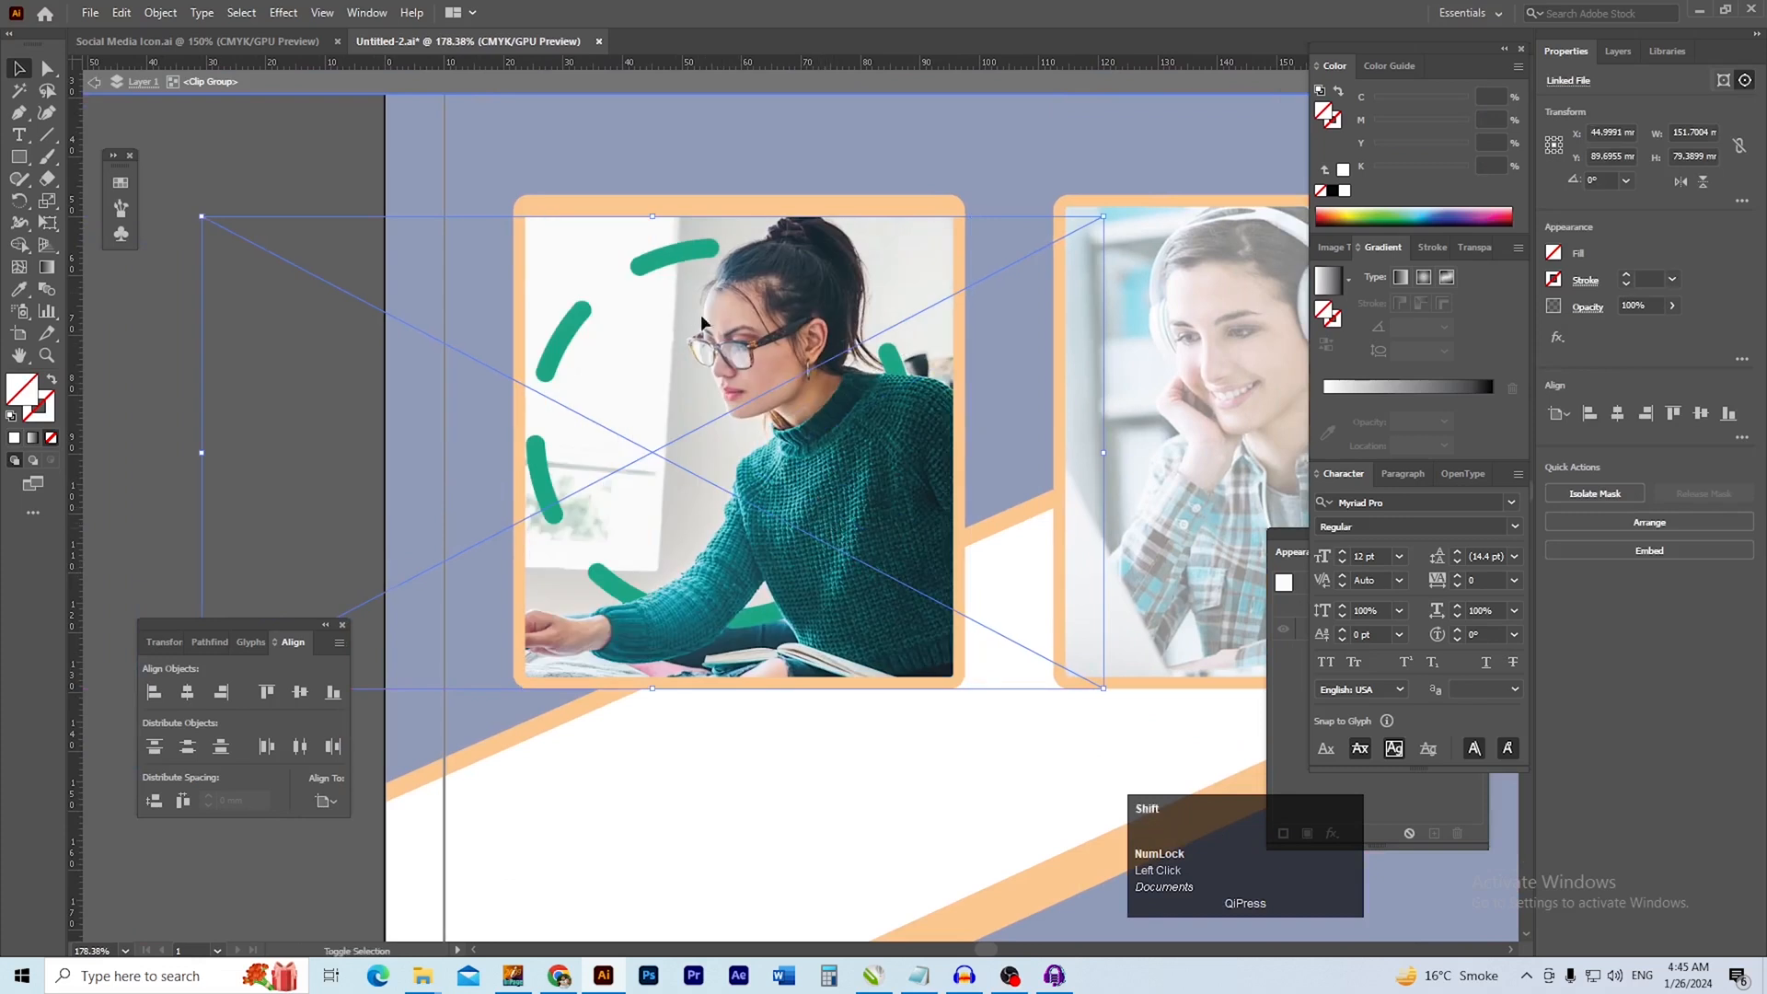
pyautogui.moveTo(652, 215); pyautogui.dragTo(651, 219)
pyautogui.moveTo(750, 418); pyautogui.dragTo(775, 391)
pyautogui.moveTo(727, 406); pyautogui.dragTo(753, 416)
pyautogui.click(193, 446)
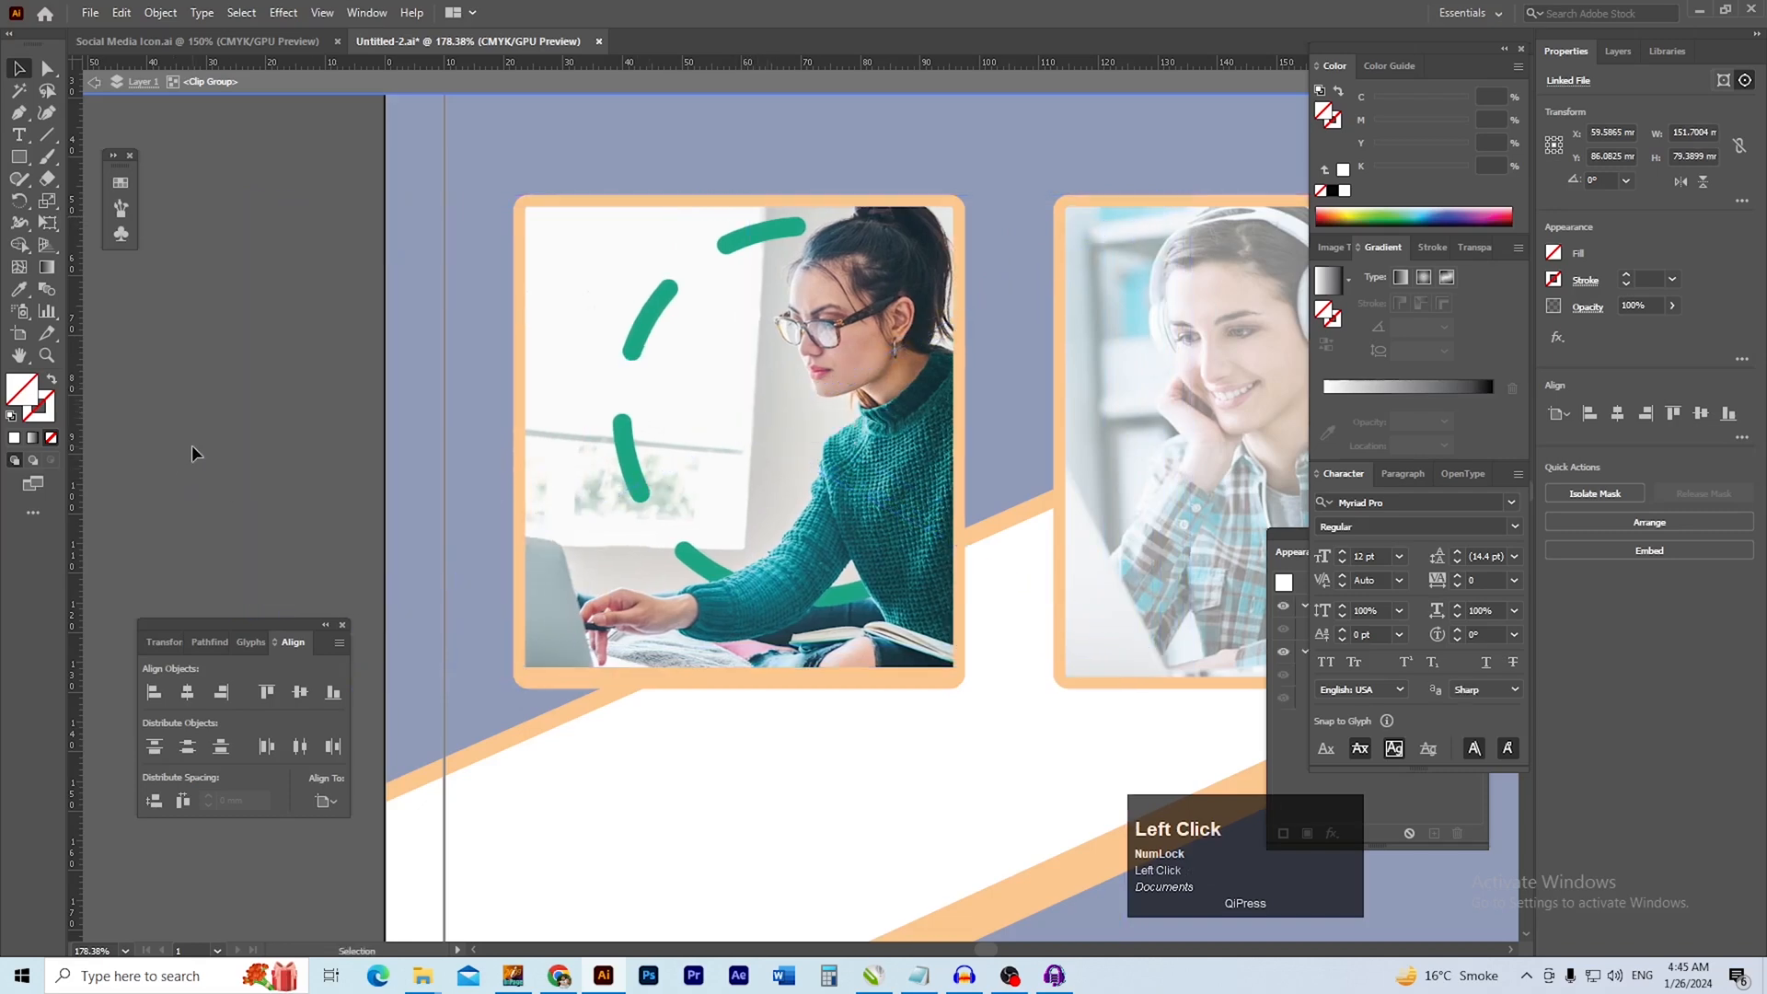
pyautogui.doubleClick(191, 446)
# Group the two framed photos and rotate them together about 20° counter-clockwise to follow the diagonal band
pyautogui.keyDown('ctrl'); pyautogui.keyDown('alt'); pyautogui.click(773, 512); pyautogui.keyUp('alt'); pyautogui.keyUp('ctrl')
pyautogui.moveTo(971, 523); pyautogui.dragTo(687, 463)
pyautogui.moveTo(555, 593)
pyautogui.mouseDown()
pyautogui.moveTo(743, 512)
pyautogui.moveTo(720, 498)
pyautogui.moveTo(804, 504)
pyautogui.mouseUp()
pyautogui.hotkey('ctrl', 'g')
pyautogui.moveTo(987, 577); pyautogui.dragTo(1028, 450)
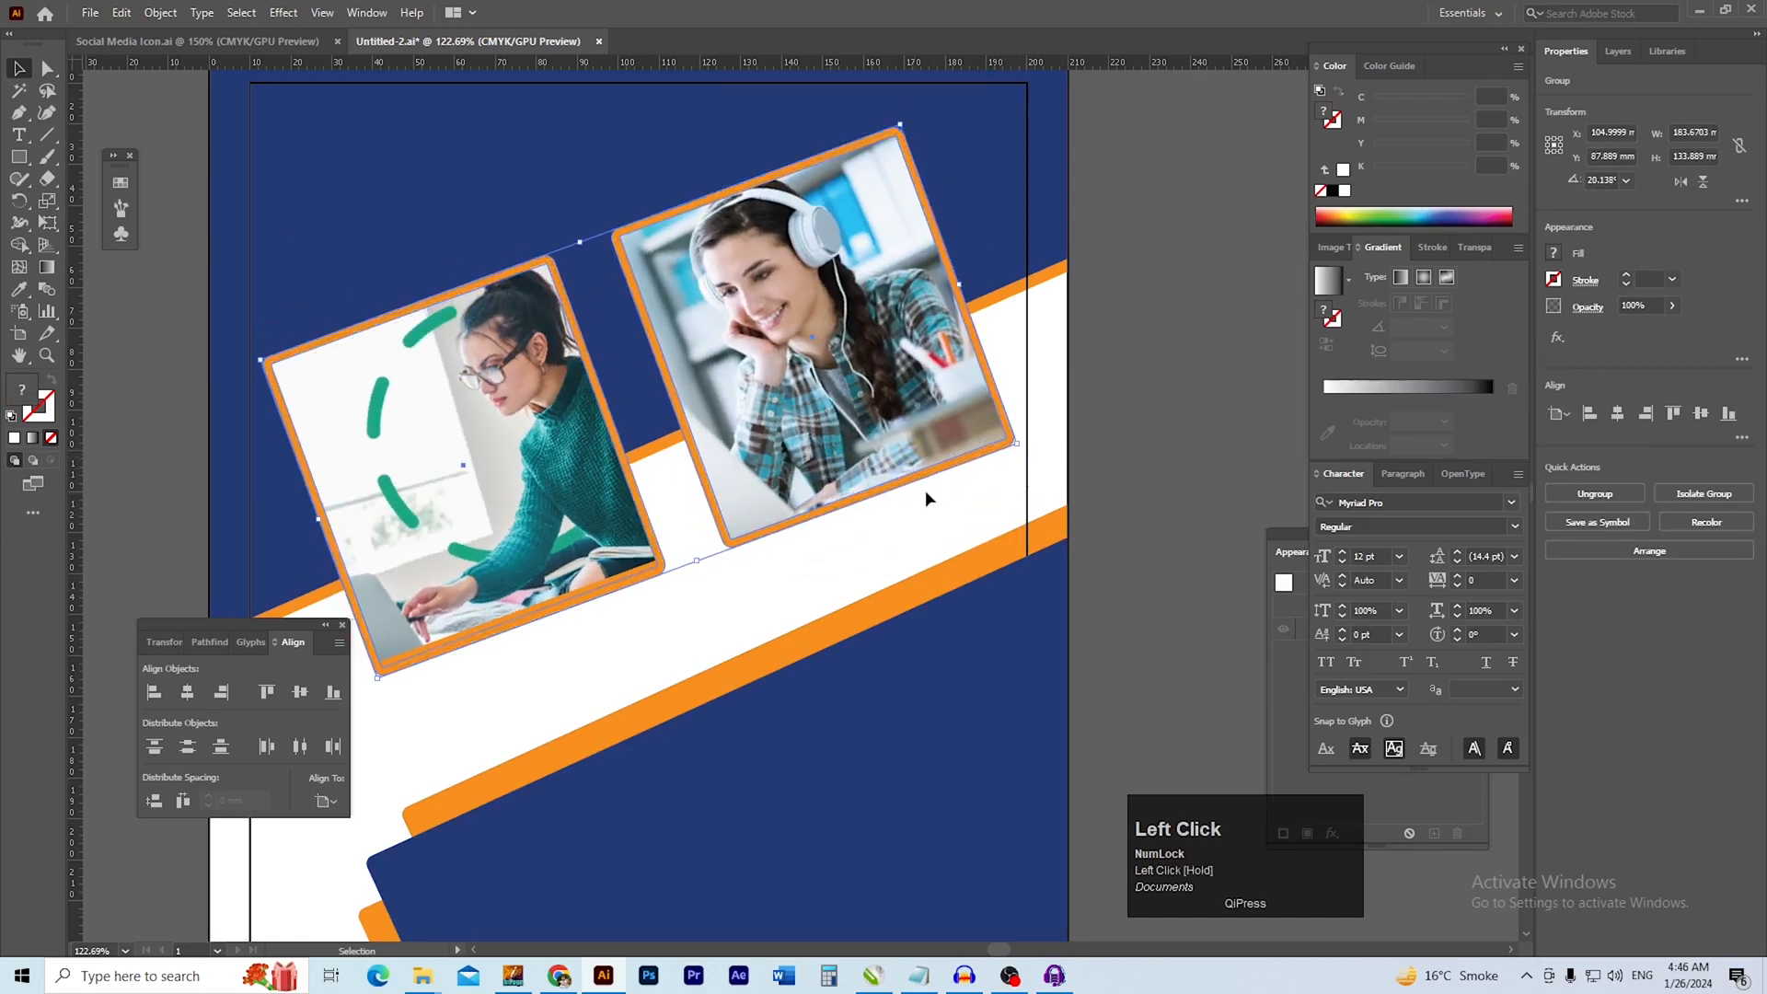
# Move the tilted photo group down to about Y 92.4 mm, keeping it centred across the page
pyautogui.click(1118, 477)
pyautogui.moveTo(730, 543); pyautogui.dragTo(822, 544)
pyautogui.click(869, 458)
pyautogui.moveTo(870, 457); pyautogui.dragTo(834, 483)
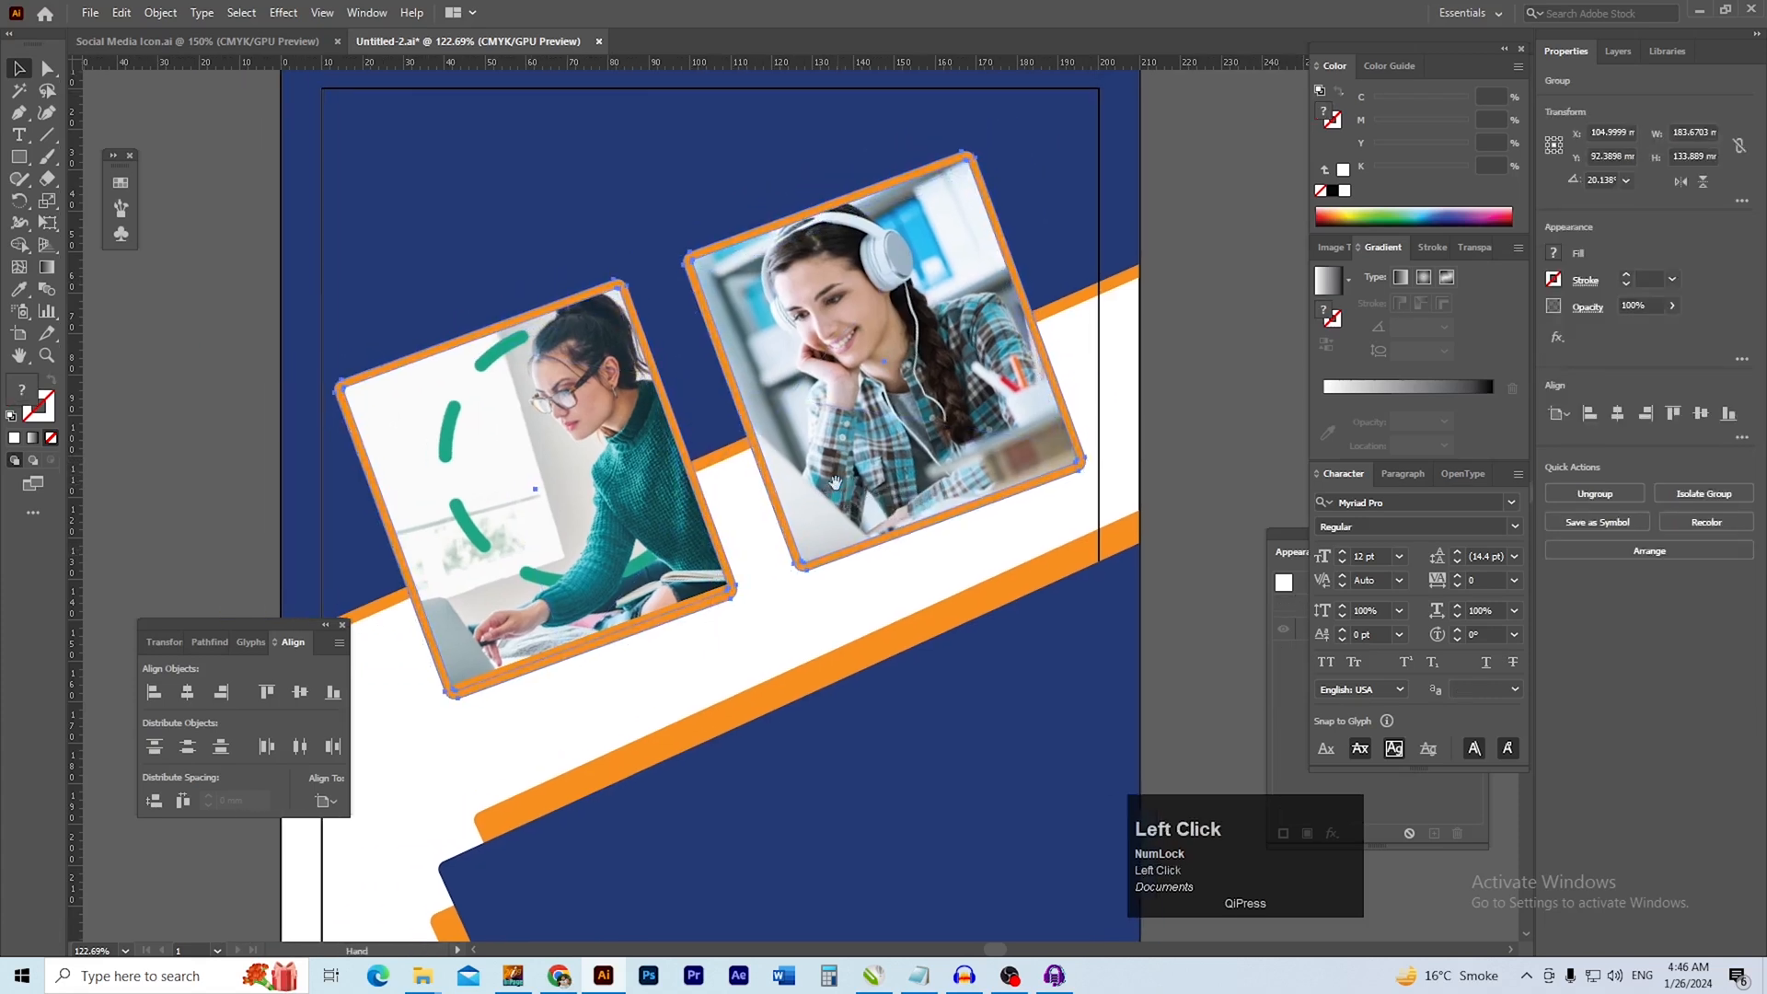
pyautogui.click(1194, 476)
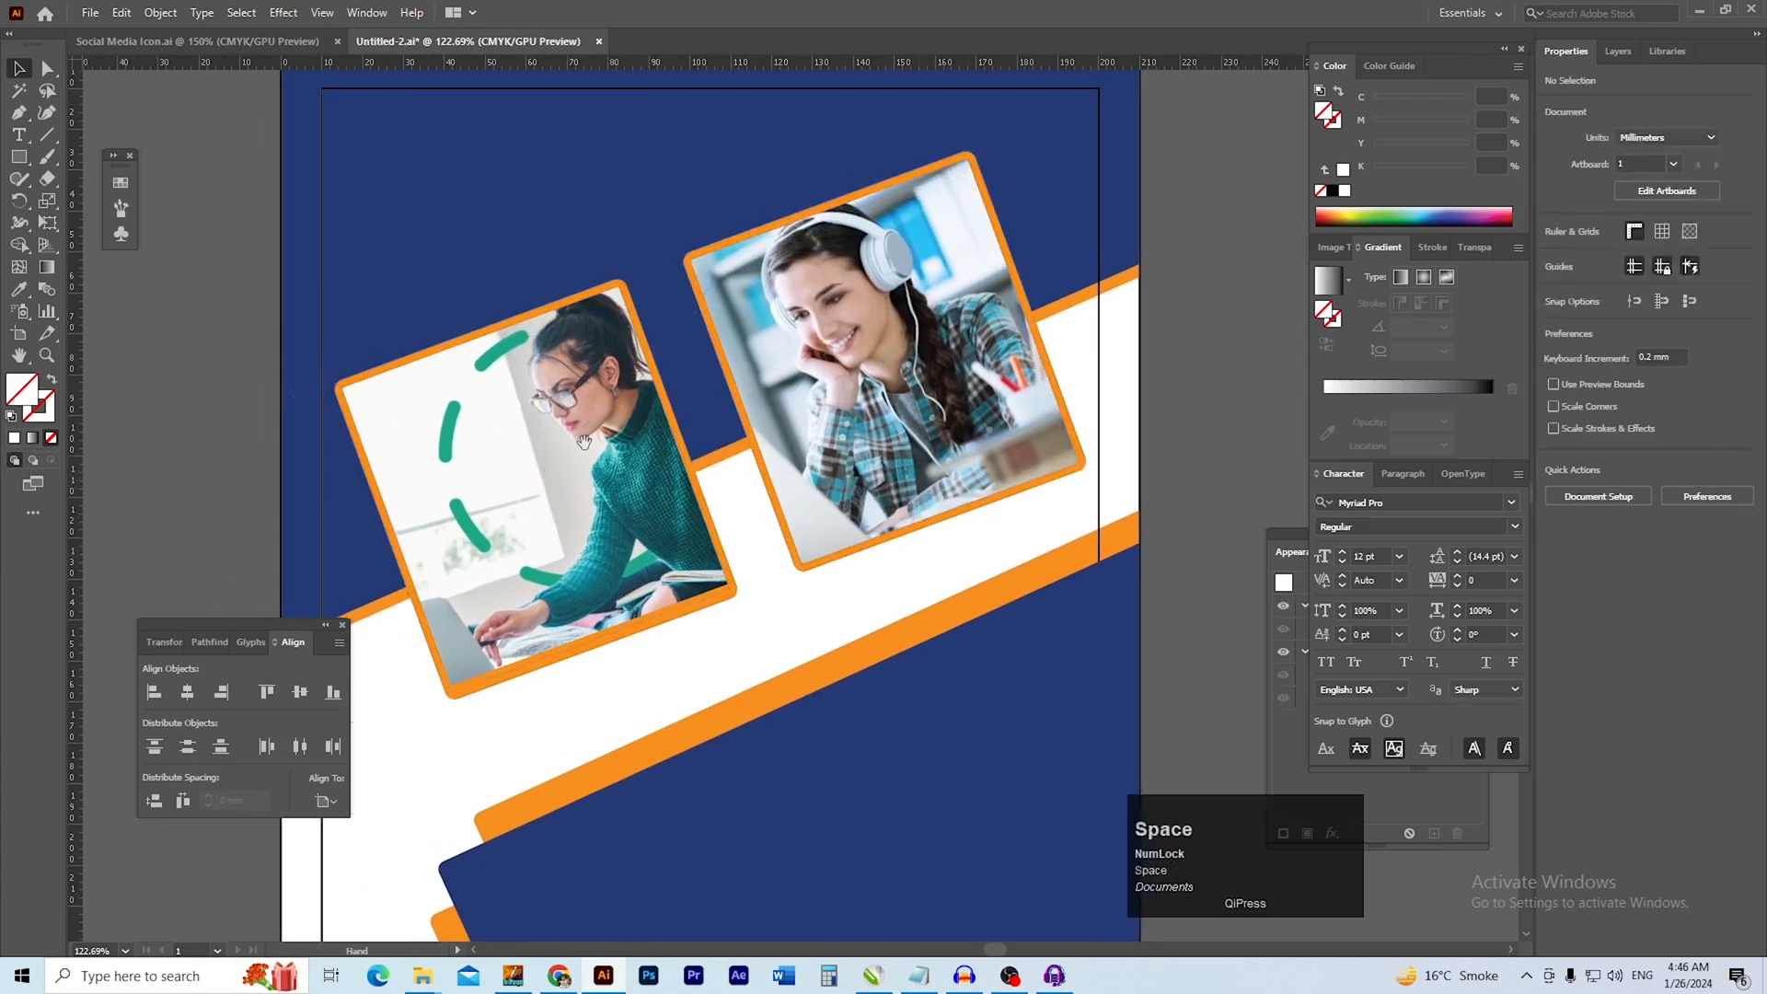
pyautogui.moveTo(628, 549); pyautogui.dragTo(617, 476)
pyautogui.click(616, 475)
pyautogui.press('space')
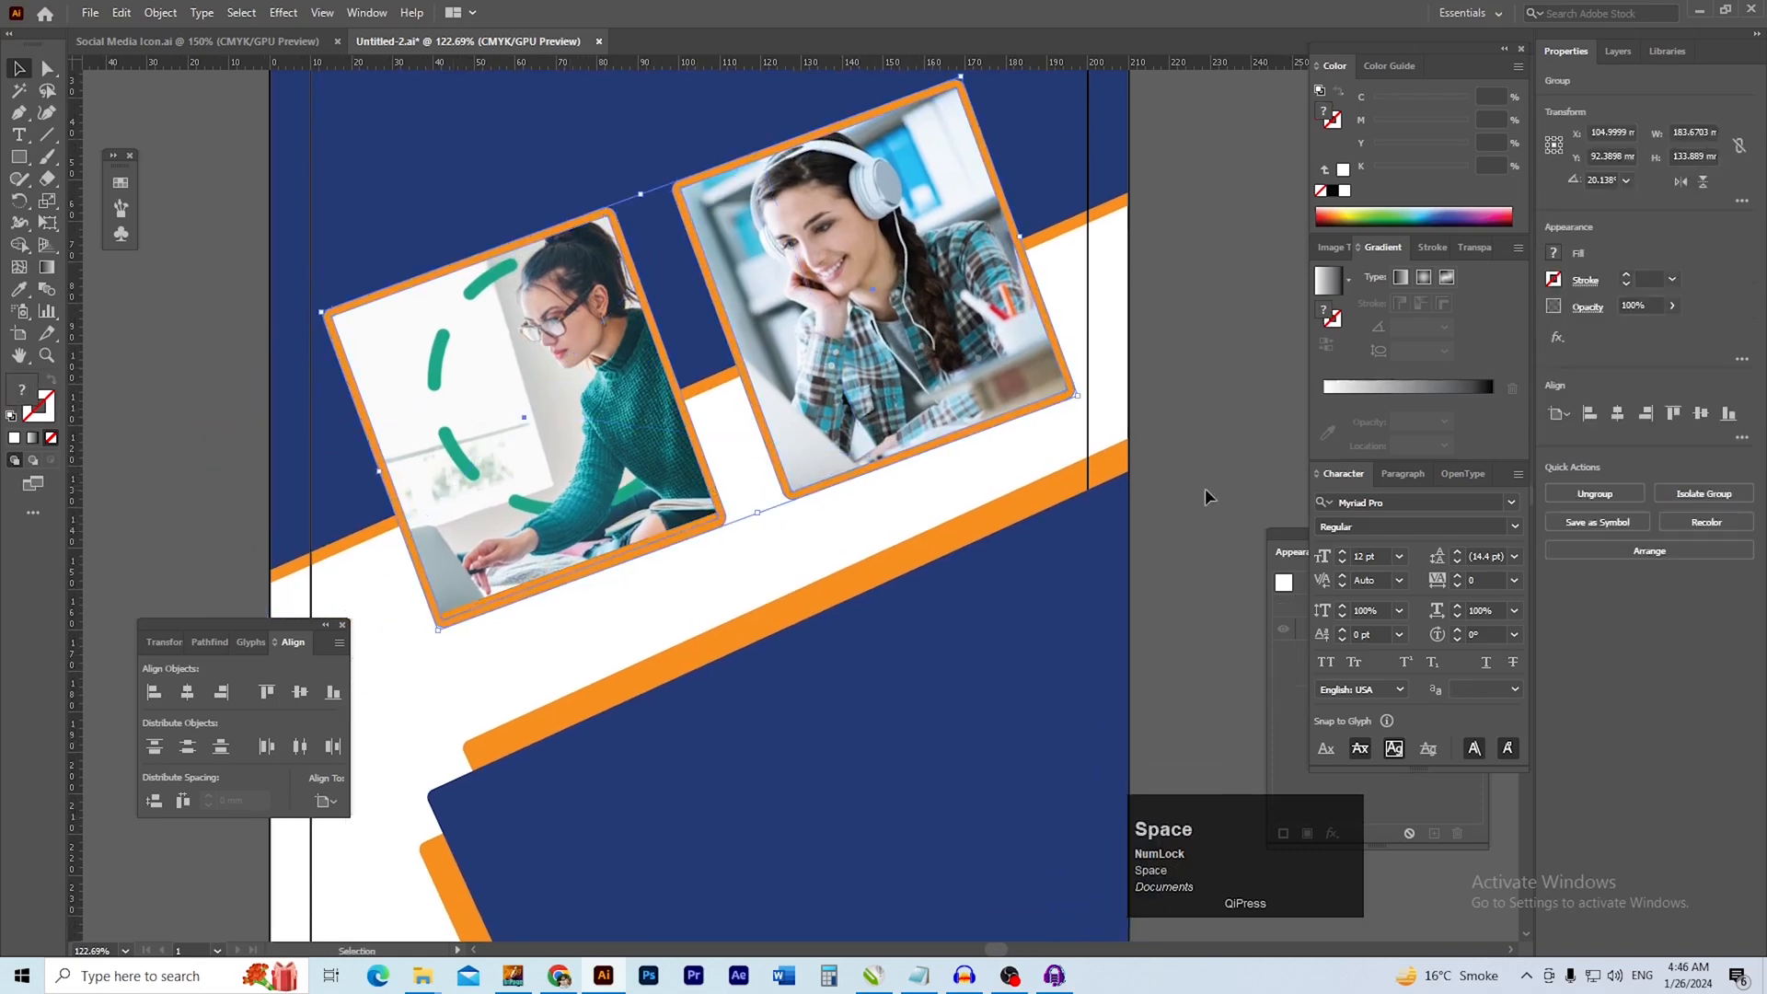
pyautogui.click(1183, 371)
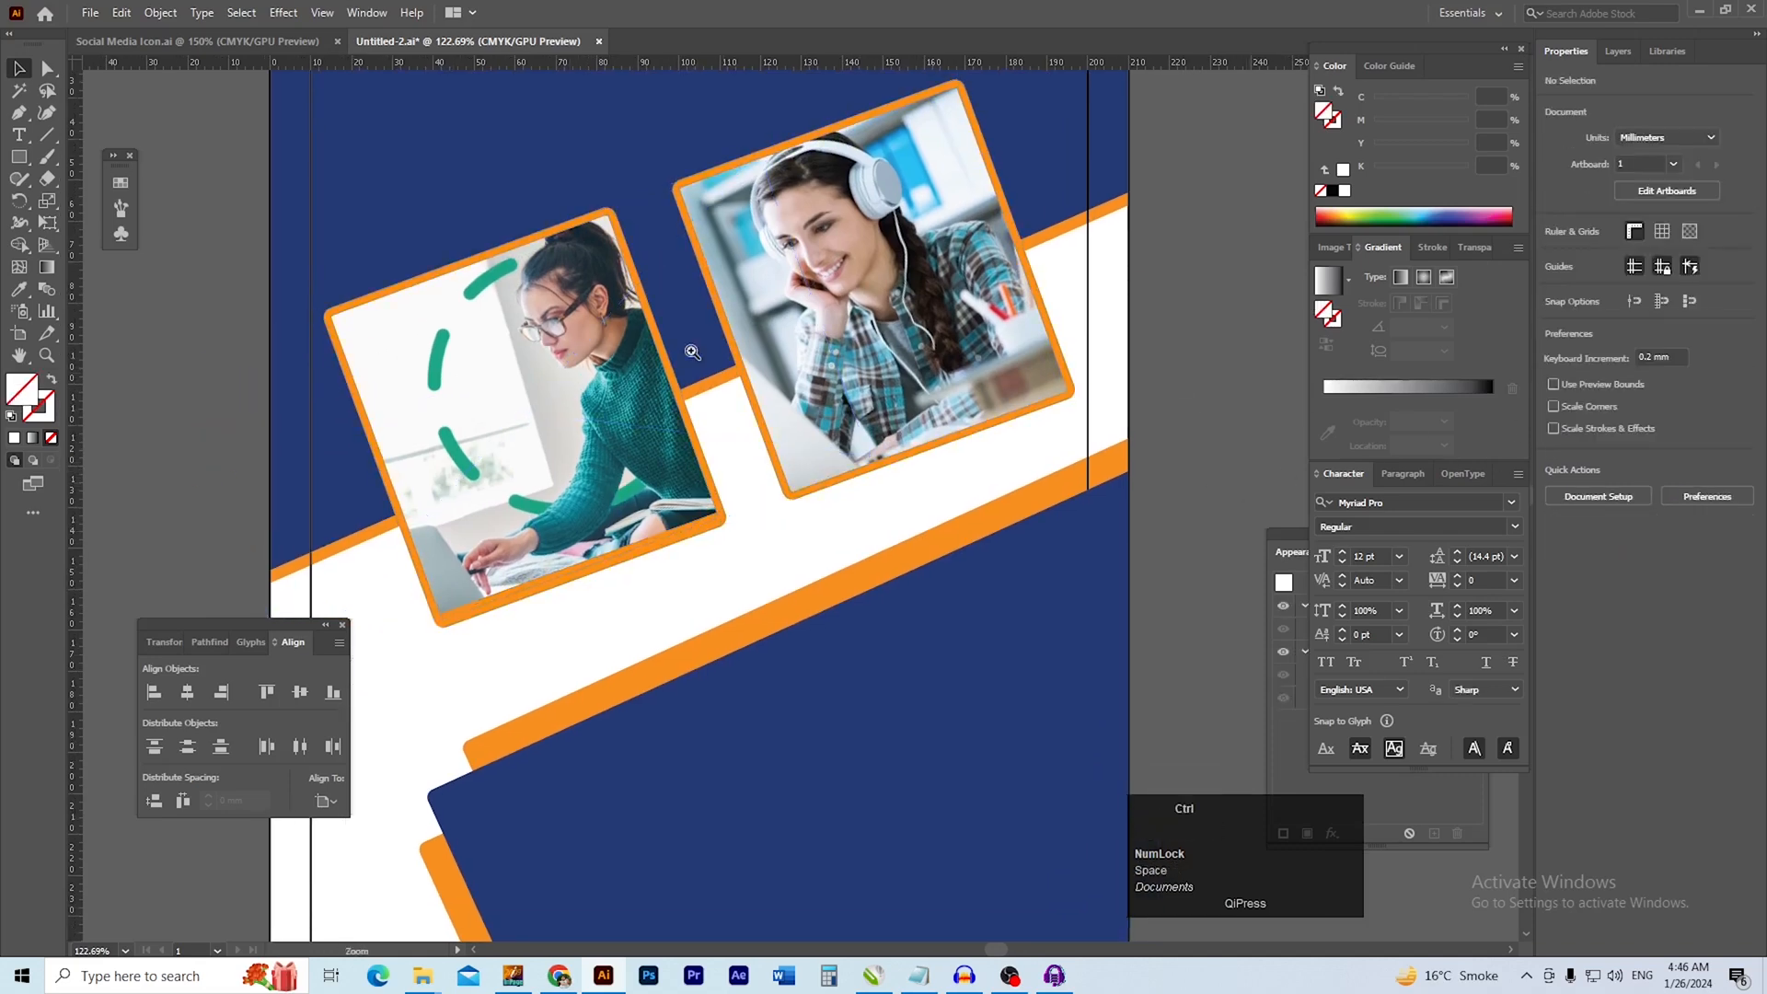
# Draw a square about 10.3 mm wide in the blue area near the flyer's upper-left margin corner
pyautogui.moveTo(690, 351); pyautogui.dragTo(730, 371)
pyautogui.moveTo(313, 96); pyautogui.dragTo(689, 460)
pyautogui.moveTo(477, 238); pyautogui.dragTo(534, 278)
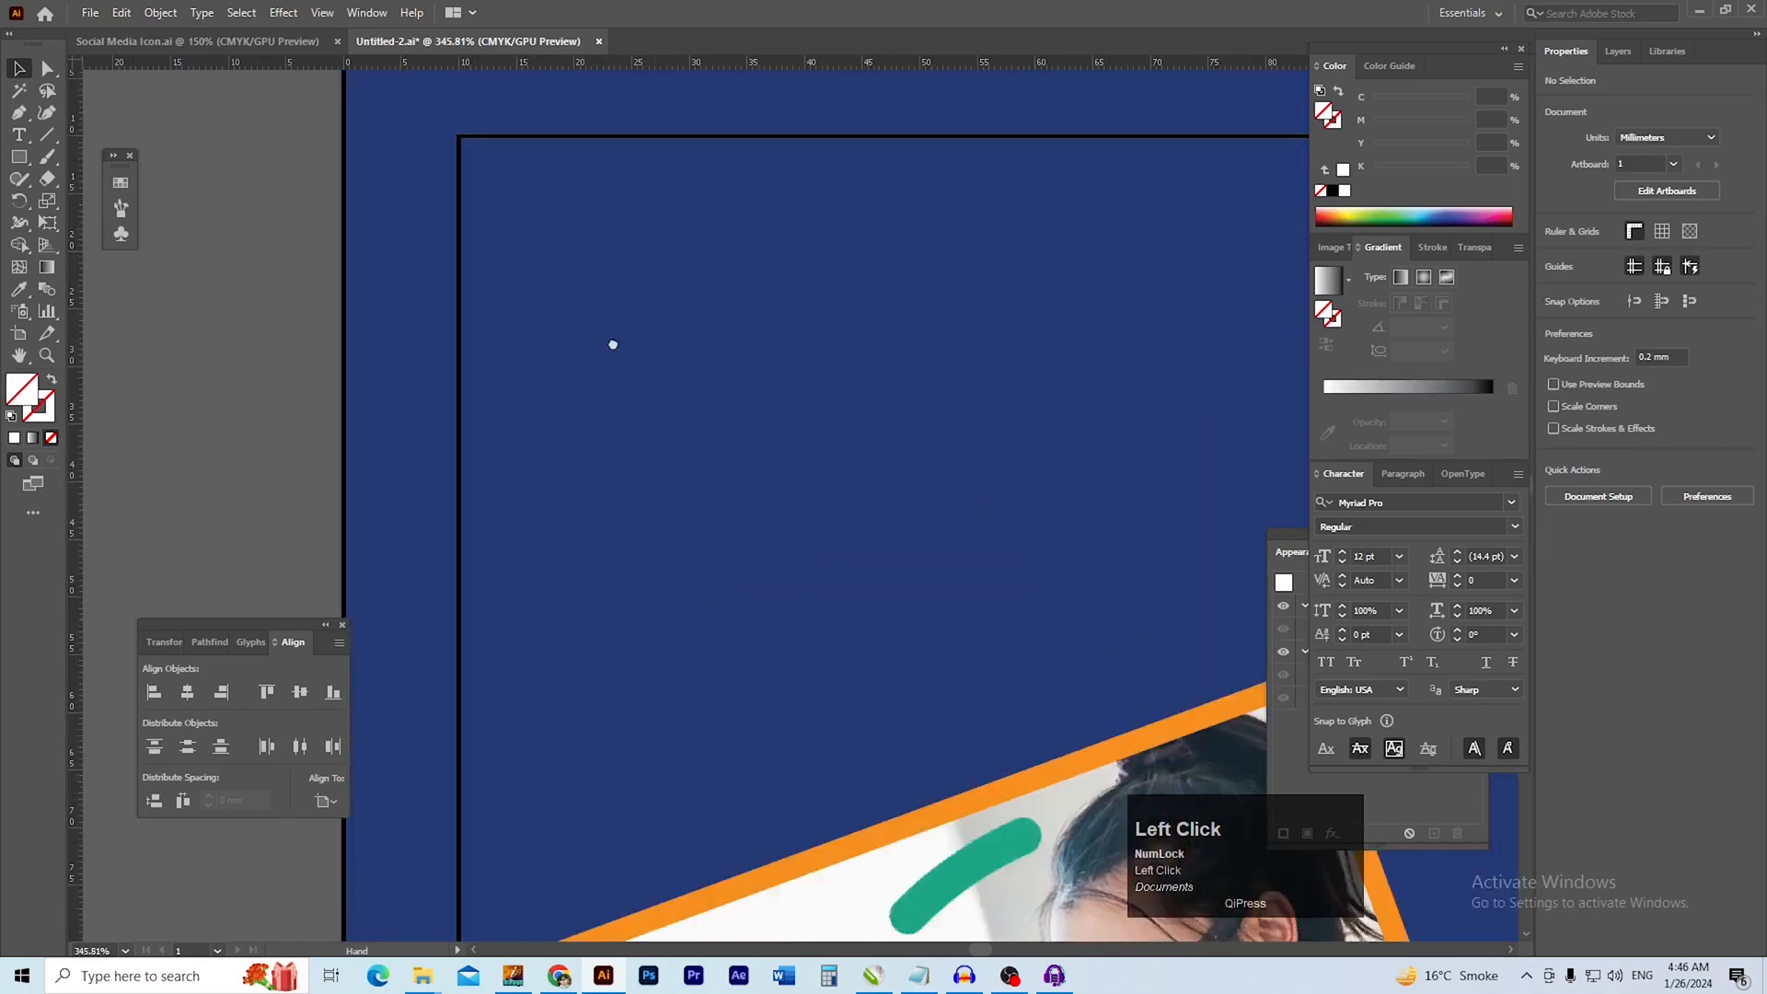
pyautogui.moveTo(633, 347); pyautogui.dragTo(433, 359)
pyautogui.moveTo(558, 393); pyautogui.dragTo(527, 359)
pyautogui.press('l')
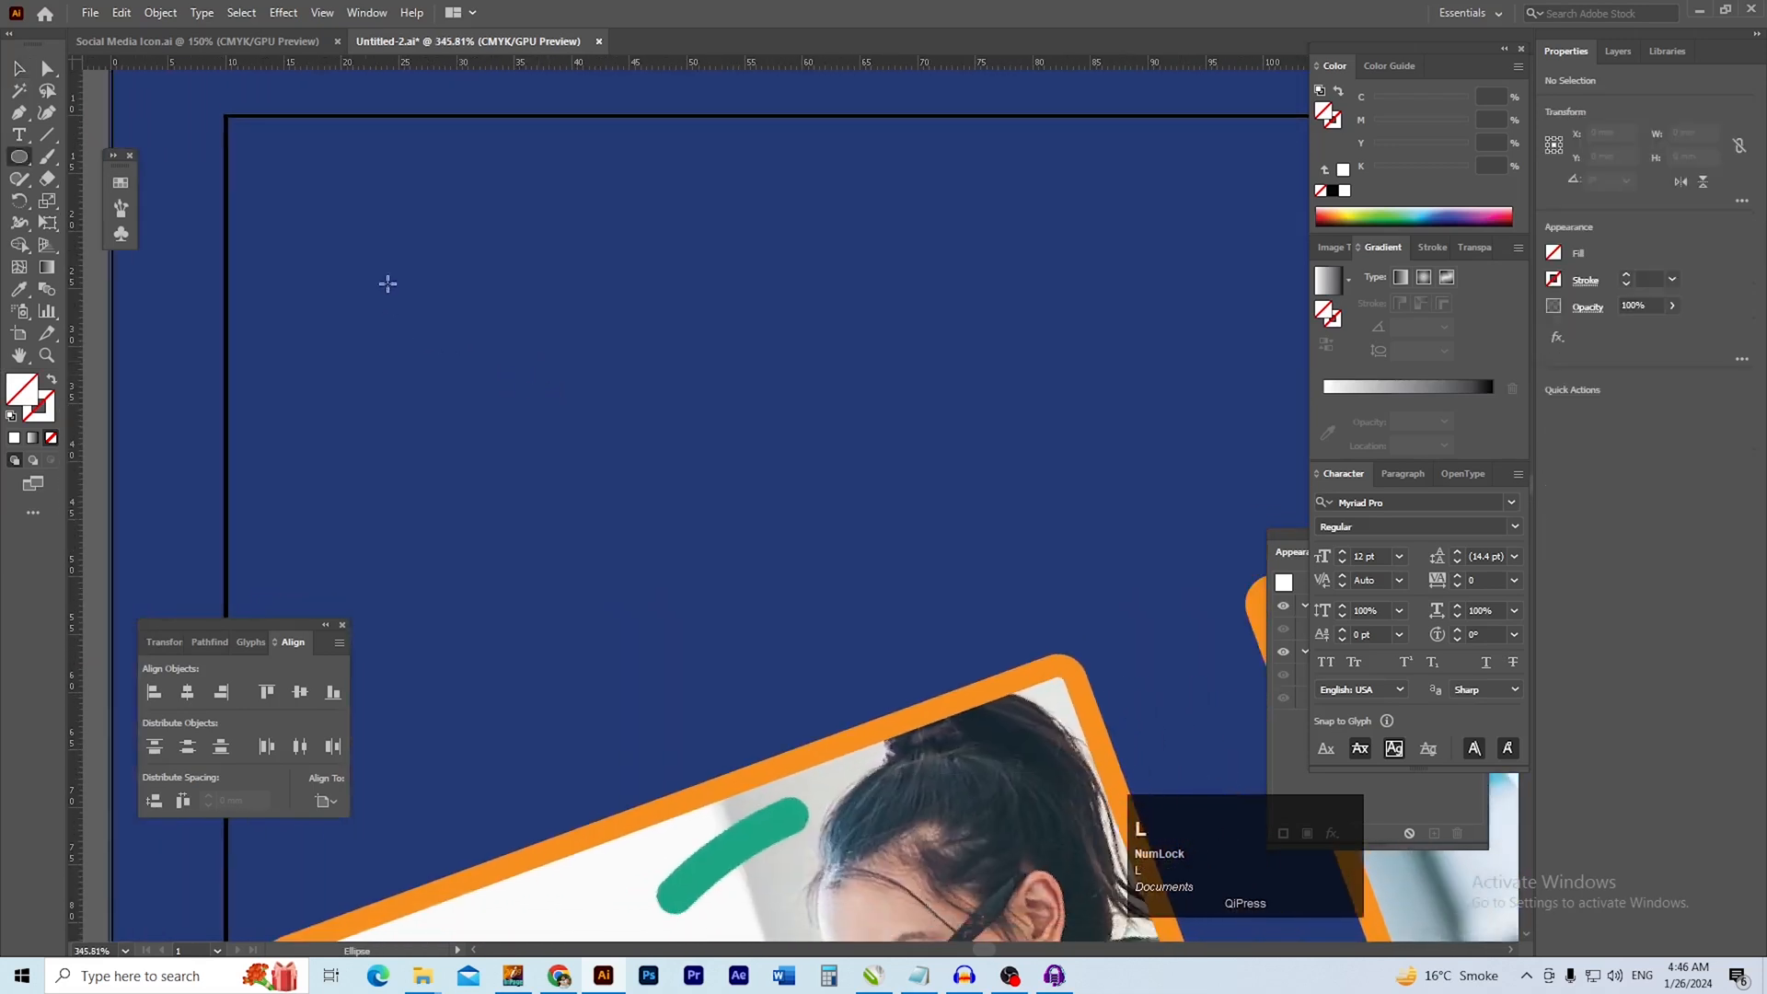
pyautogui.moveTo(22, 161); pyautogui.dragTo(106, 157)
pyautogui.moveTo(327, 217); pyautogui.dragTo(450, 339)
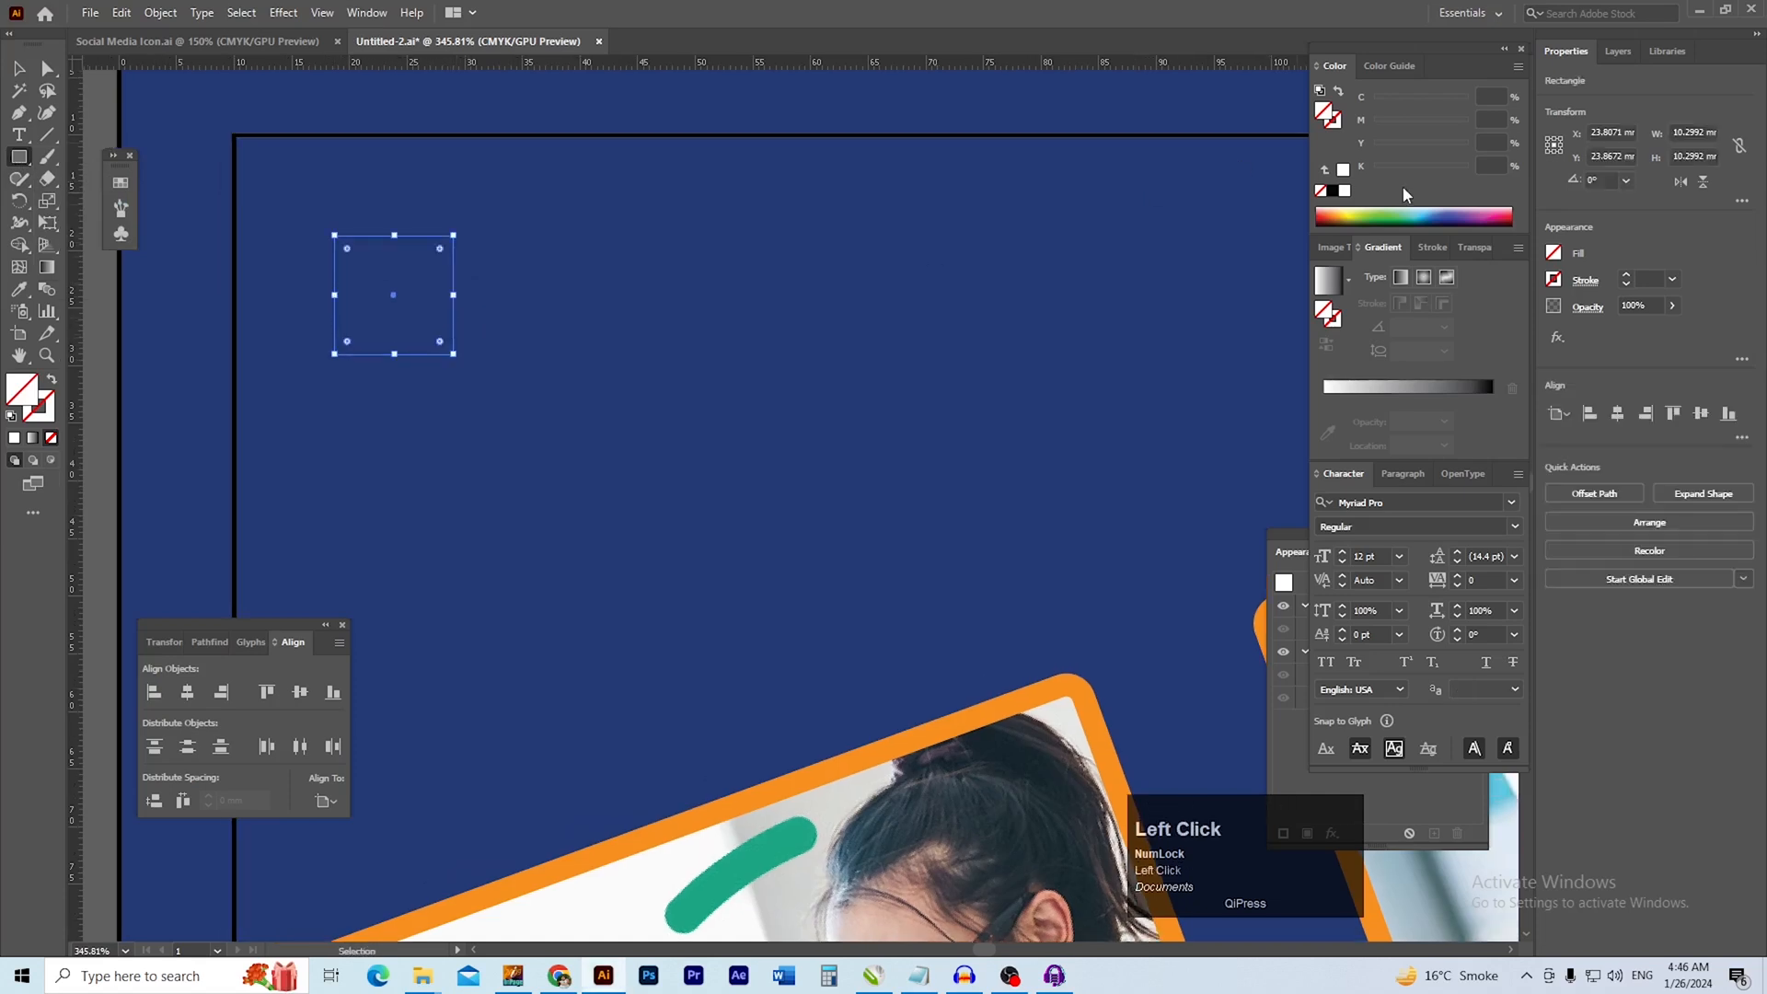
# Give the small square a white outline with no fill
pyautogui.click(1344, 193)
pyautogui.scroll(1, 583, 413)
pyautogui.hscroll(-1, 582, 412)
pyautogui.press('v')
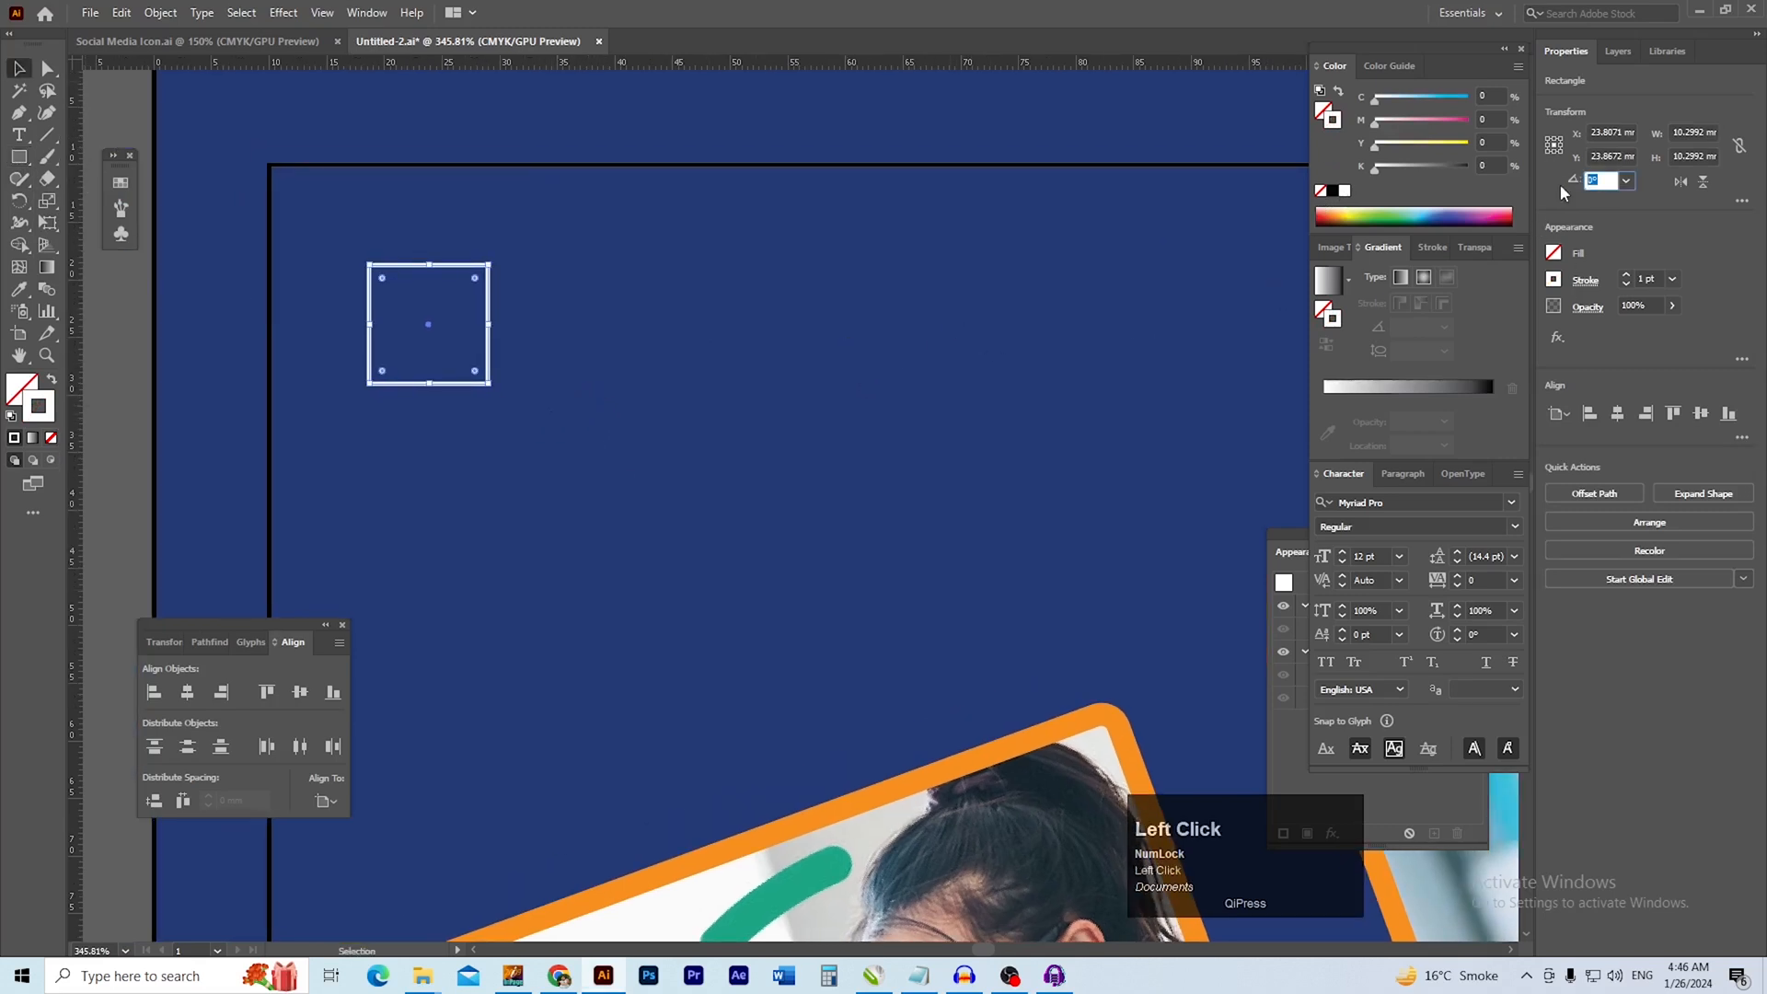
pyautogui.write('4')
pyautogui.press('Return')
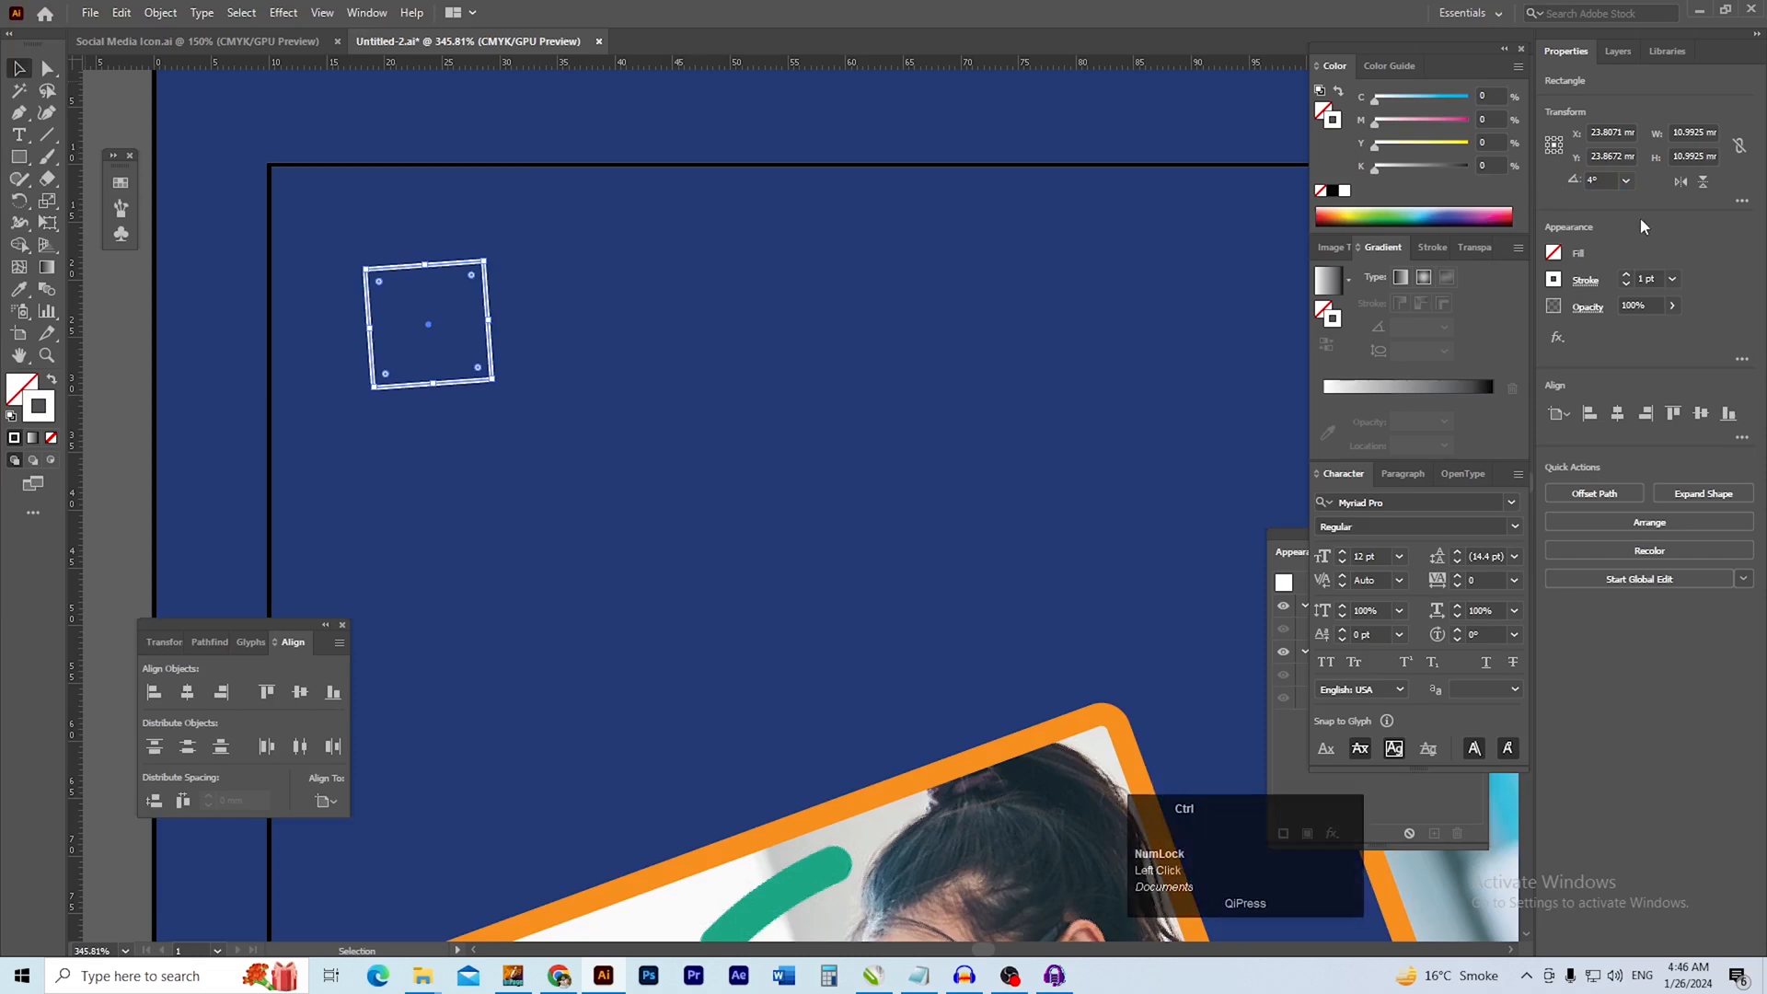
pyautogui.hotkey('ctrl', 'z')
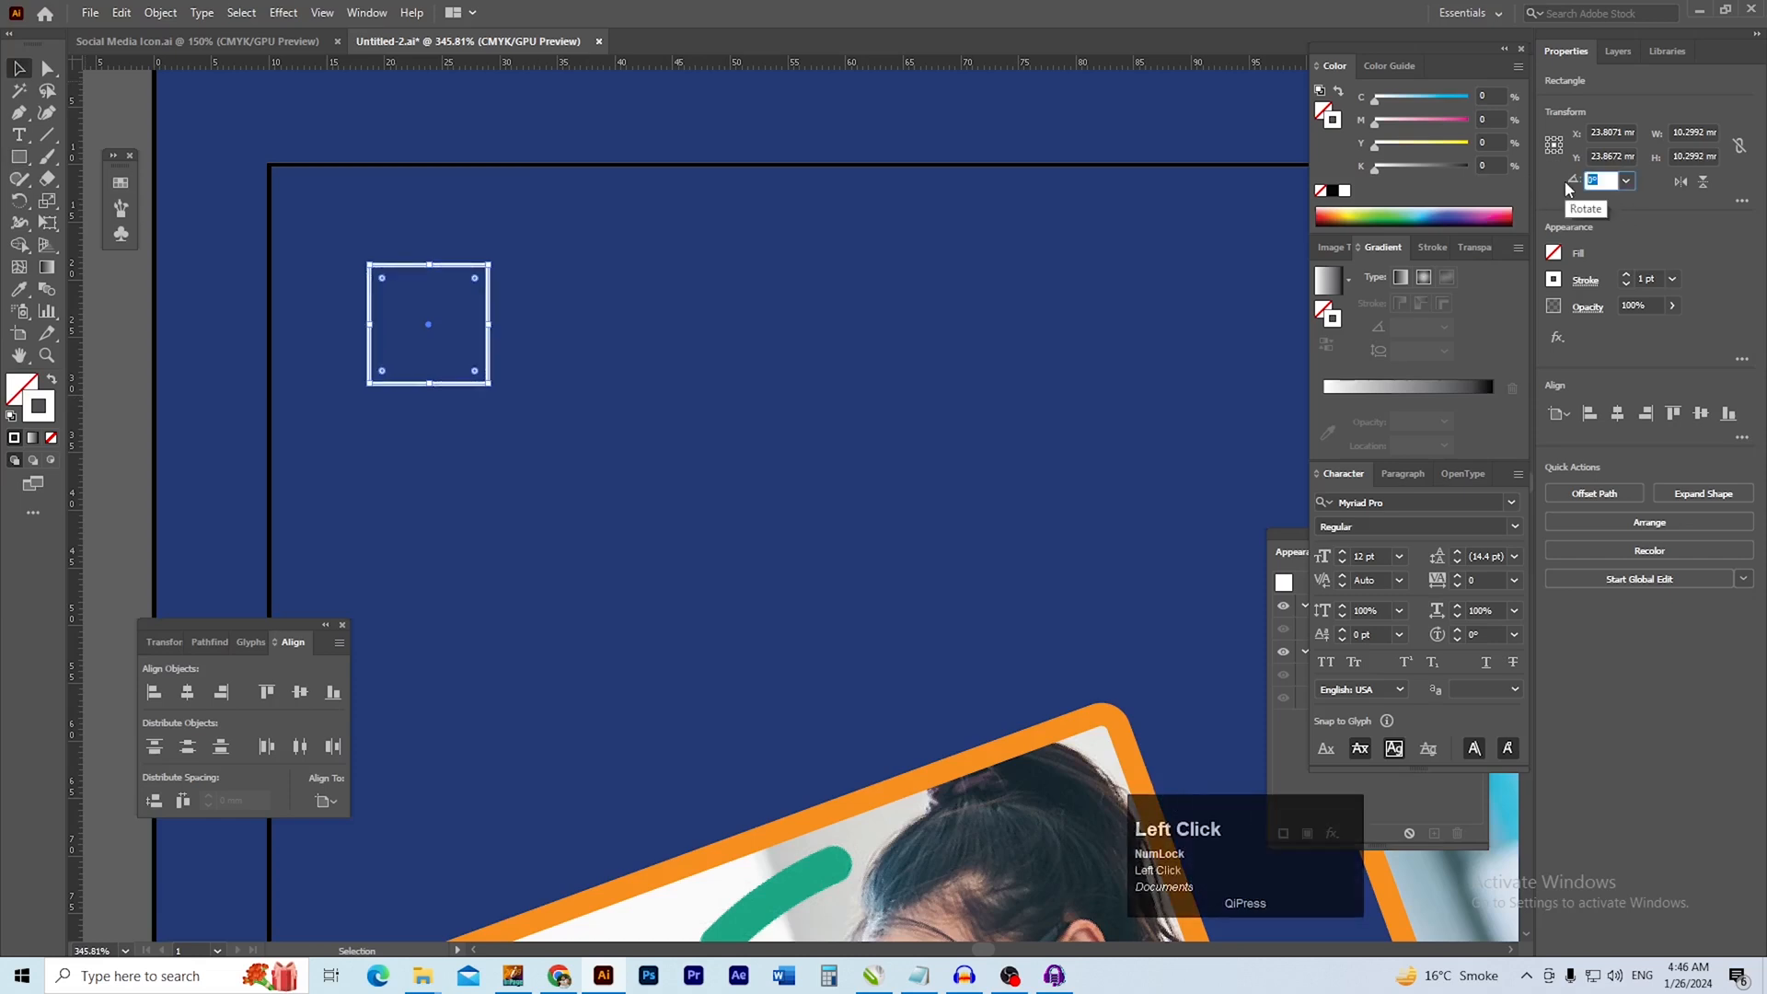
# Rotate the white square 45° into a diamond and place an overlapping copy about 4.7 mm to its right
pyautogui.press('Return')
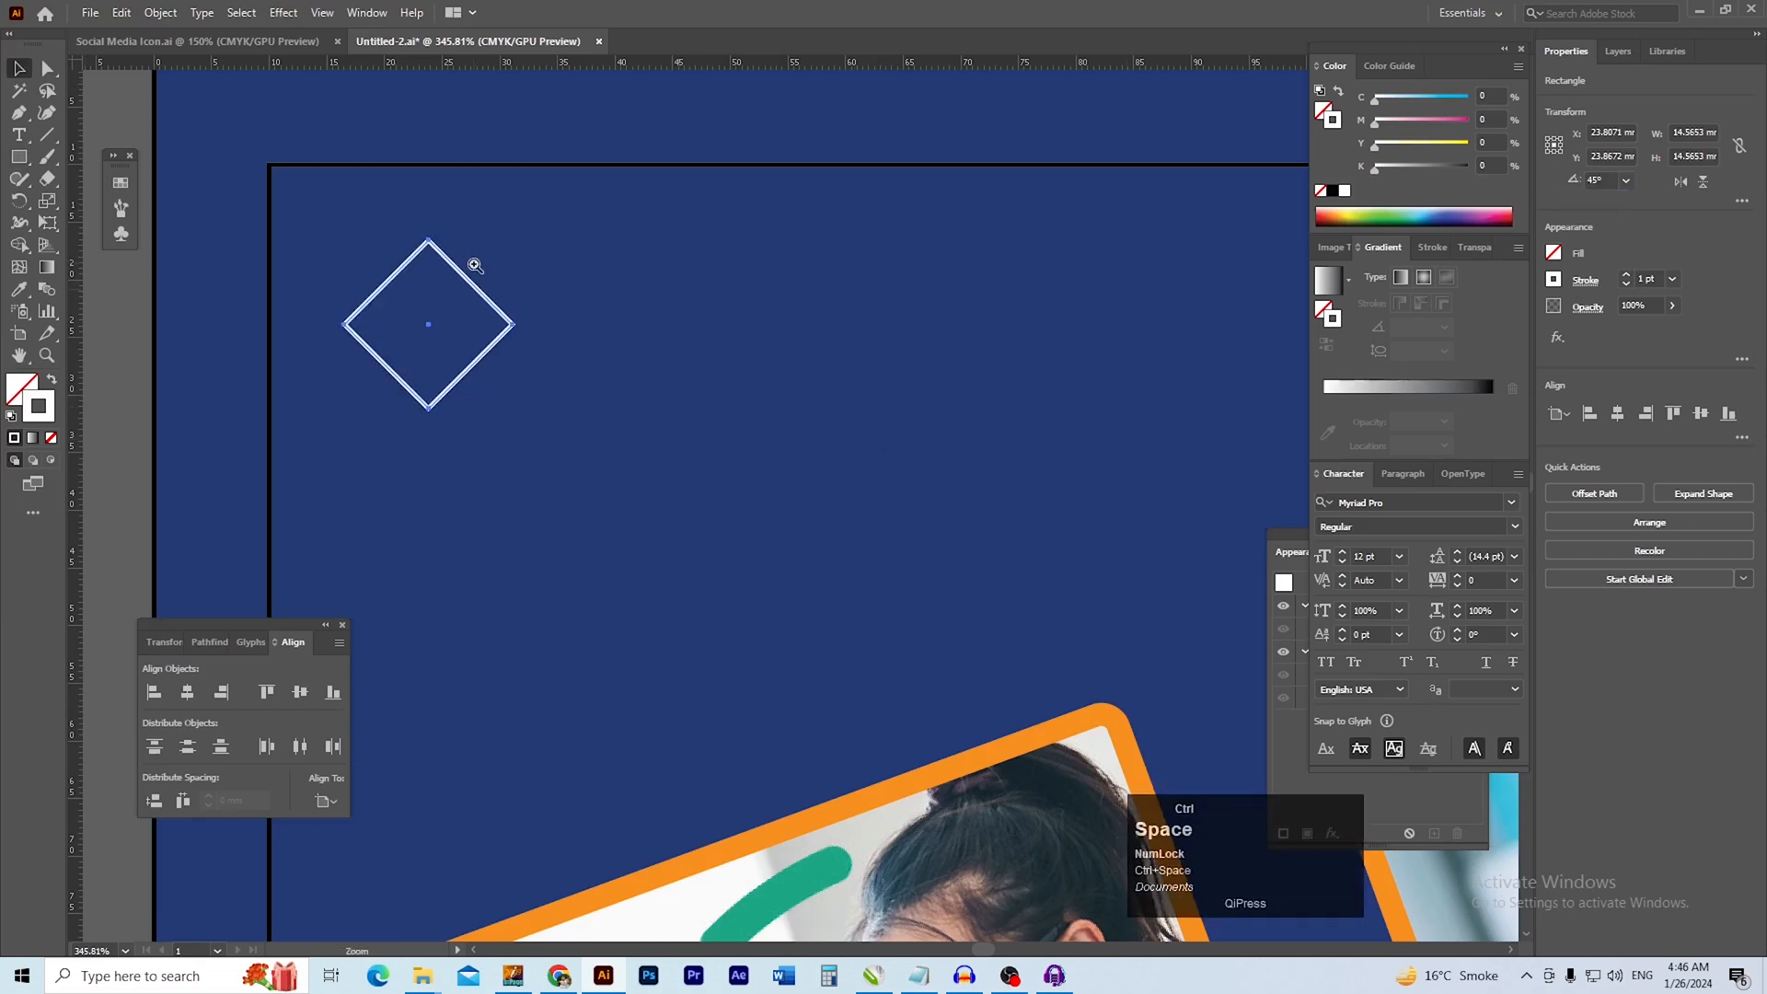
pyautogui.keyDown('ctrl'); pyautogui.click(475, 265); pyautogui.keyUp('ctrl')
pyautogui.moveTo(600, 343); pyautogui.dragTo(565, 303)
pyautogui.moveTo(434, 274); pyautogui.dragTo(534, 276)
pyautogui.keyDown('ctrl'); pyautogui.keyDown('alt'); pyautogui.click(676, 385); pyautogui.keyUp('alt'); pyautogui.keyUp('ctrl')
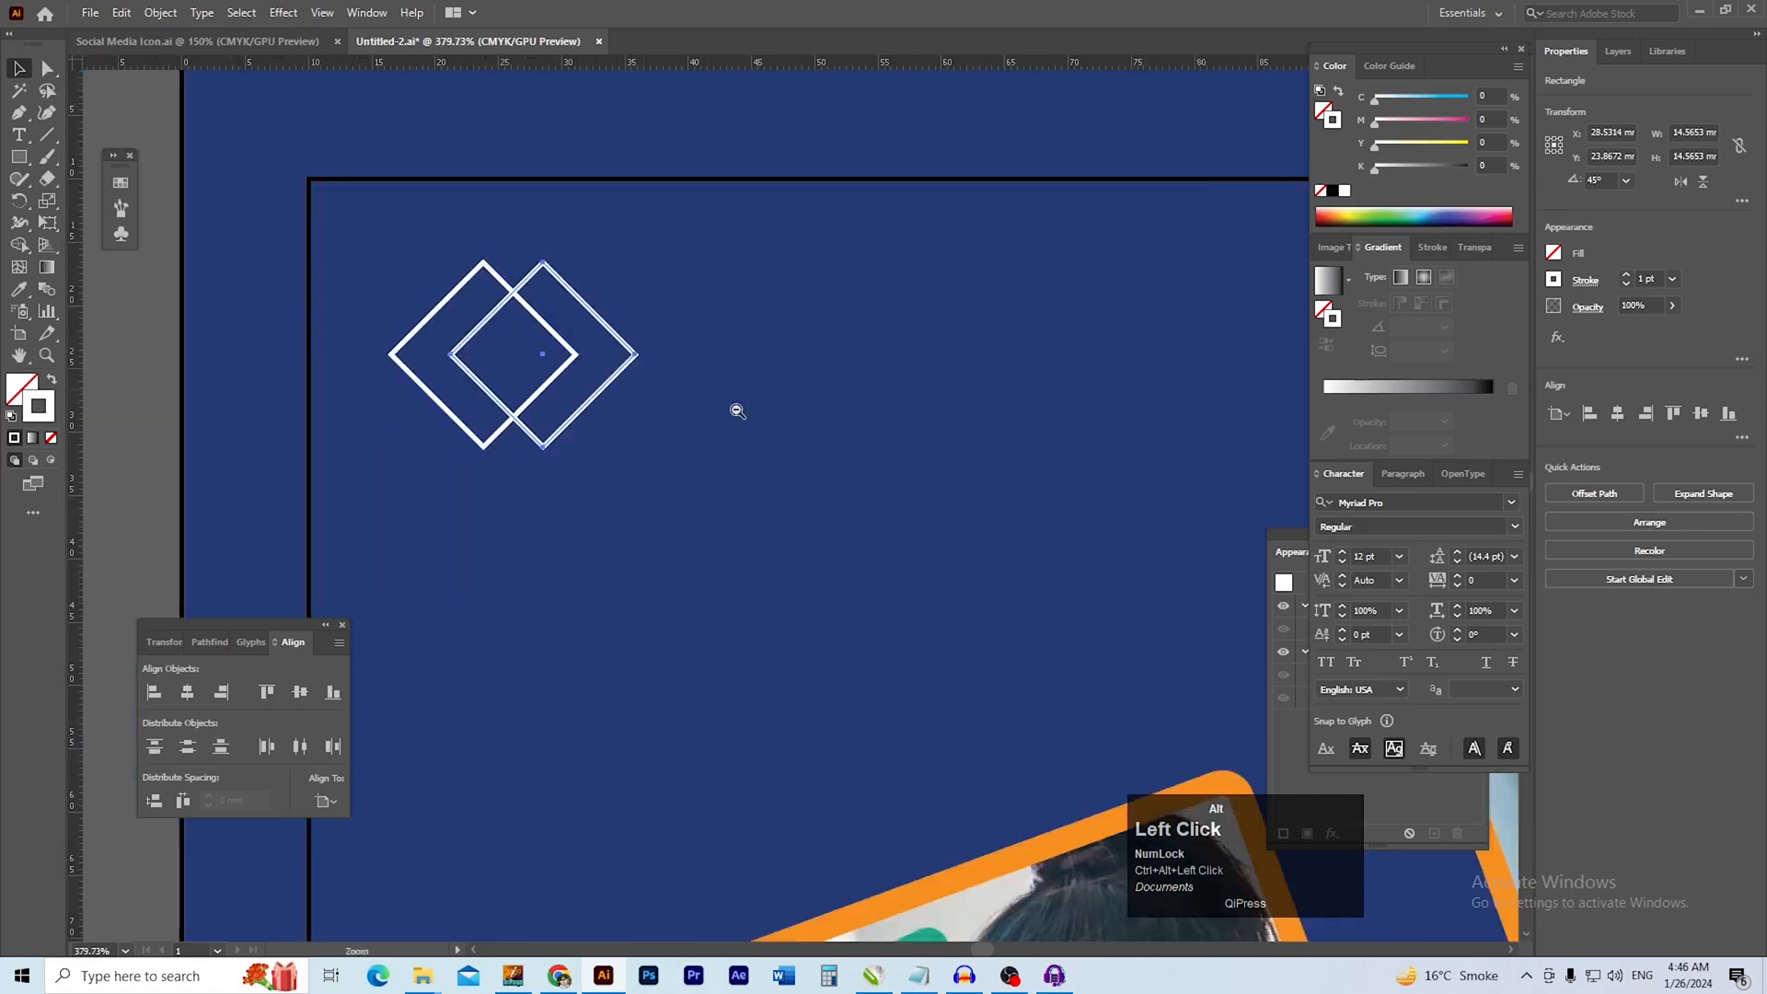
# Match the copied diamond's outline to the orange of the photo frames
pyautogui.moveTo(753, 394); pyautogui.dragTo(647, 367)
pyautogui.press('i')
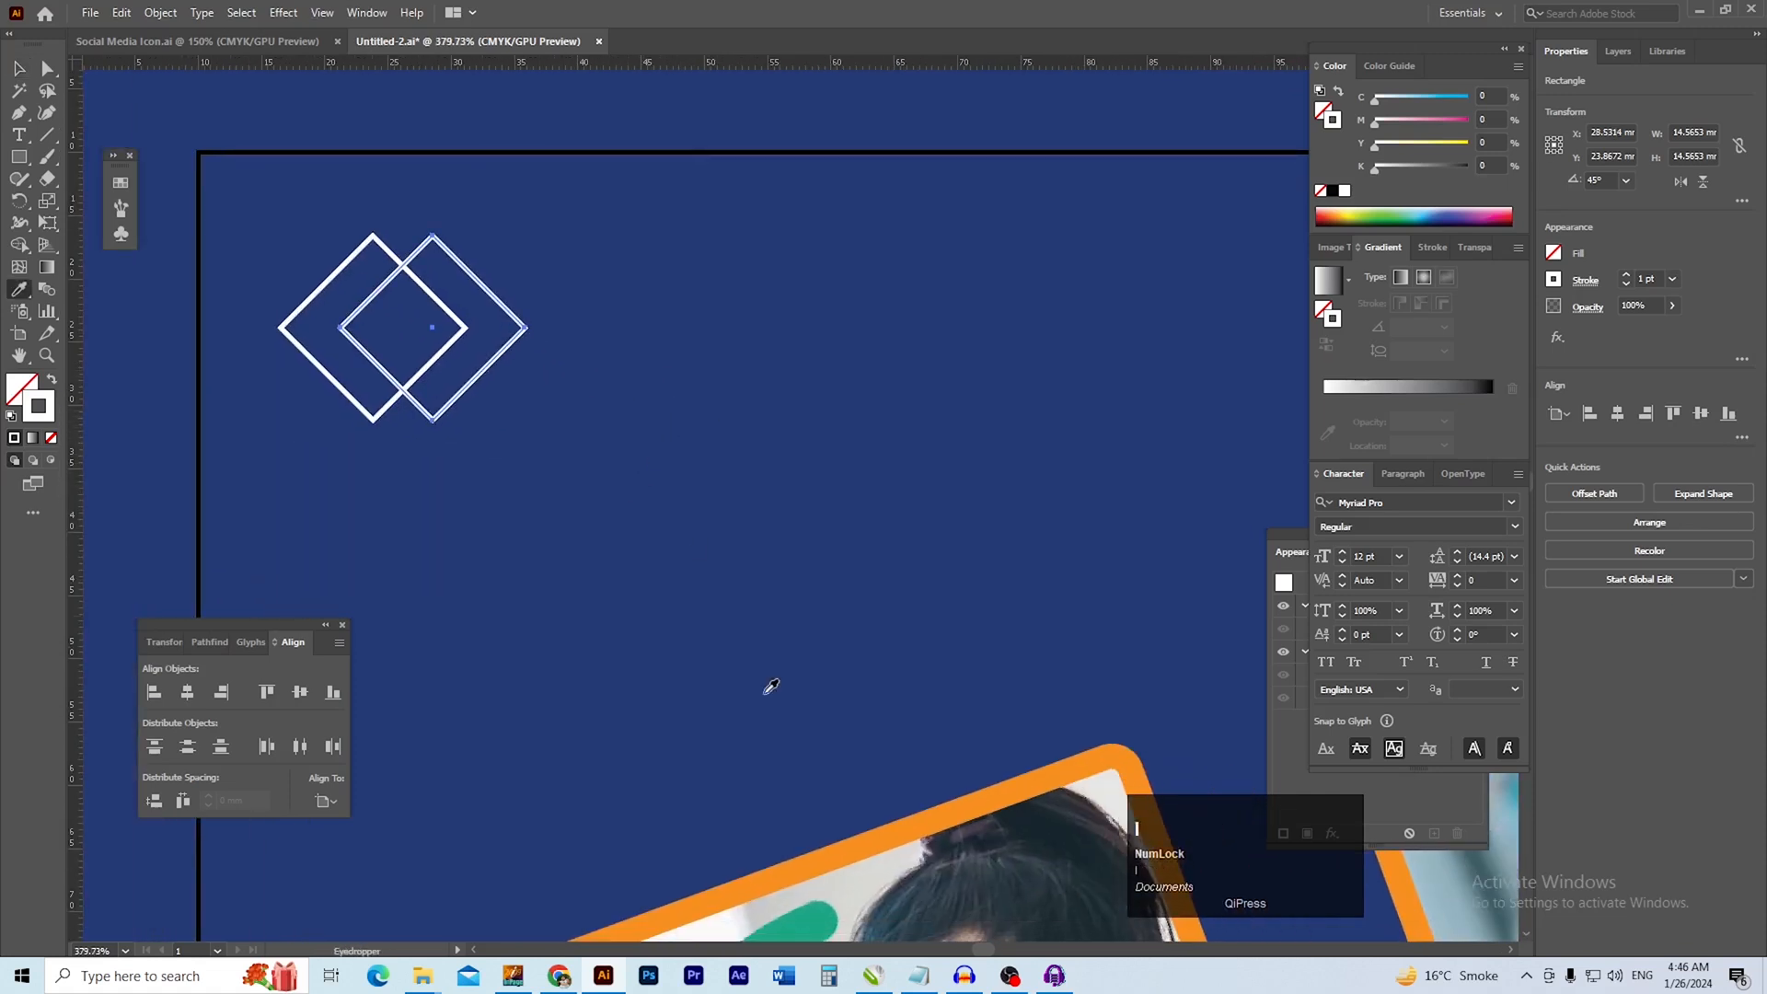
pyautogui.keyDown('shift'); pyautogui.click(901, 833); pyautogui.keyUp('shift')
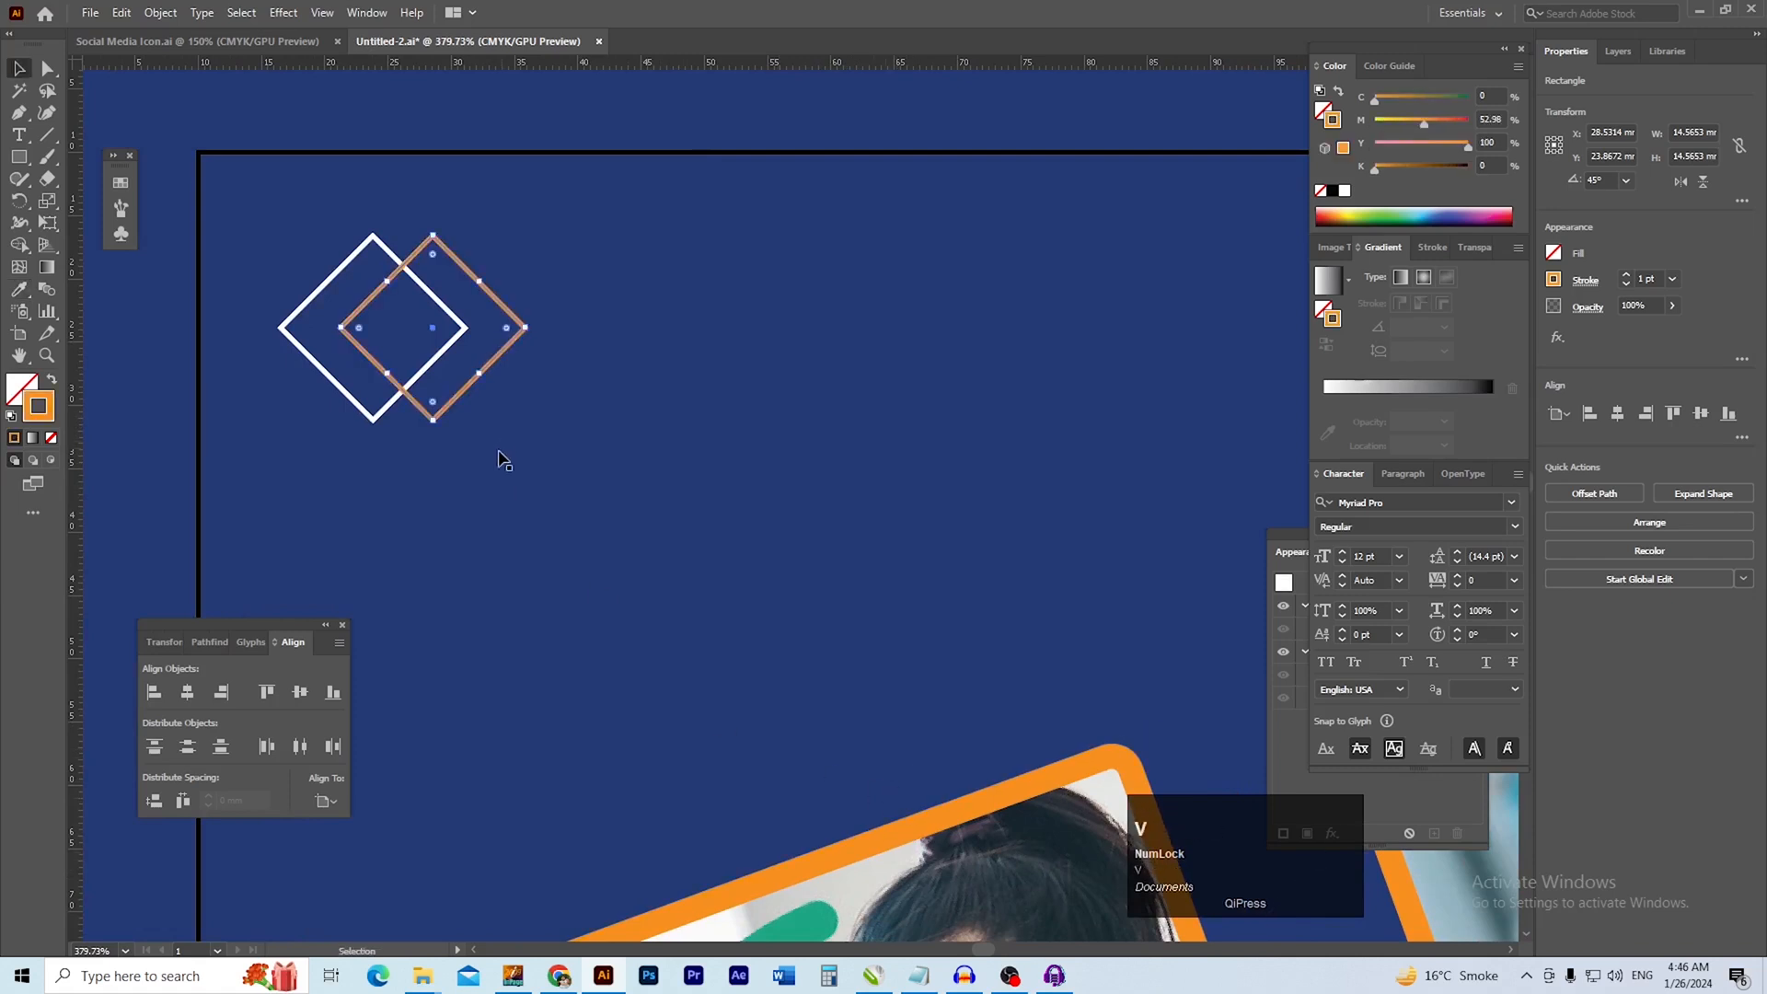
pyautogui.keyDown('ctrl'); pyautogui.keyDown('alt'); pyautogui.click(474, 396); pyautogui.keyUp('alt'); pyautogui.keyUp('ctrl')
pyautogui.moveTo(286, 406); pyautogui.dragTo(362, 414)
pyautogui.click(175, 382)
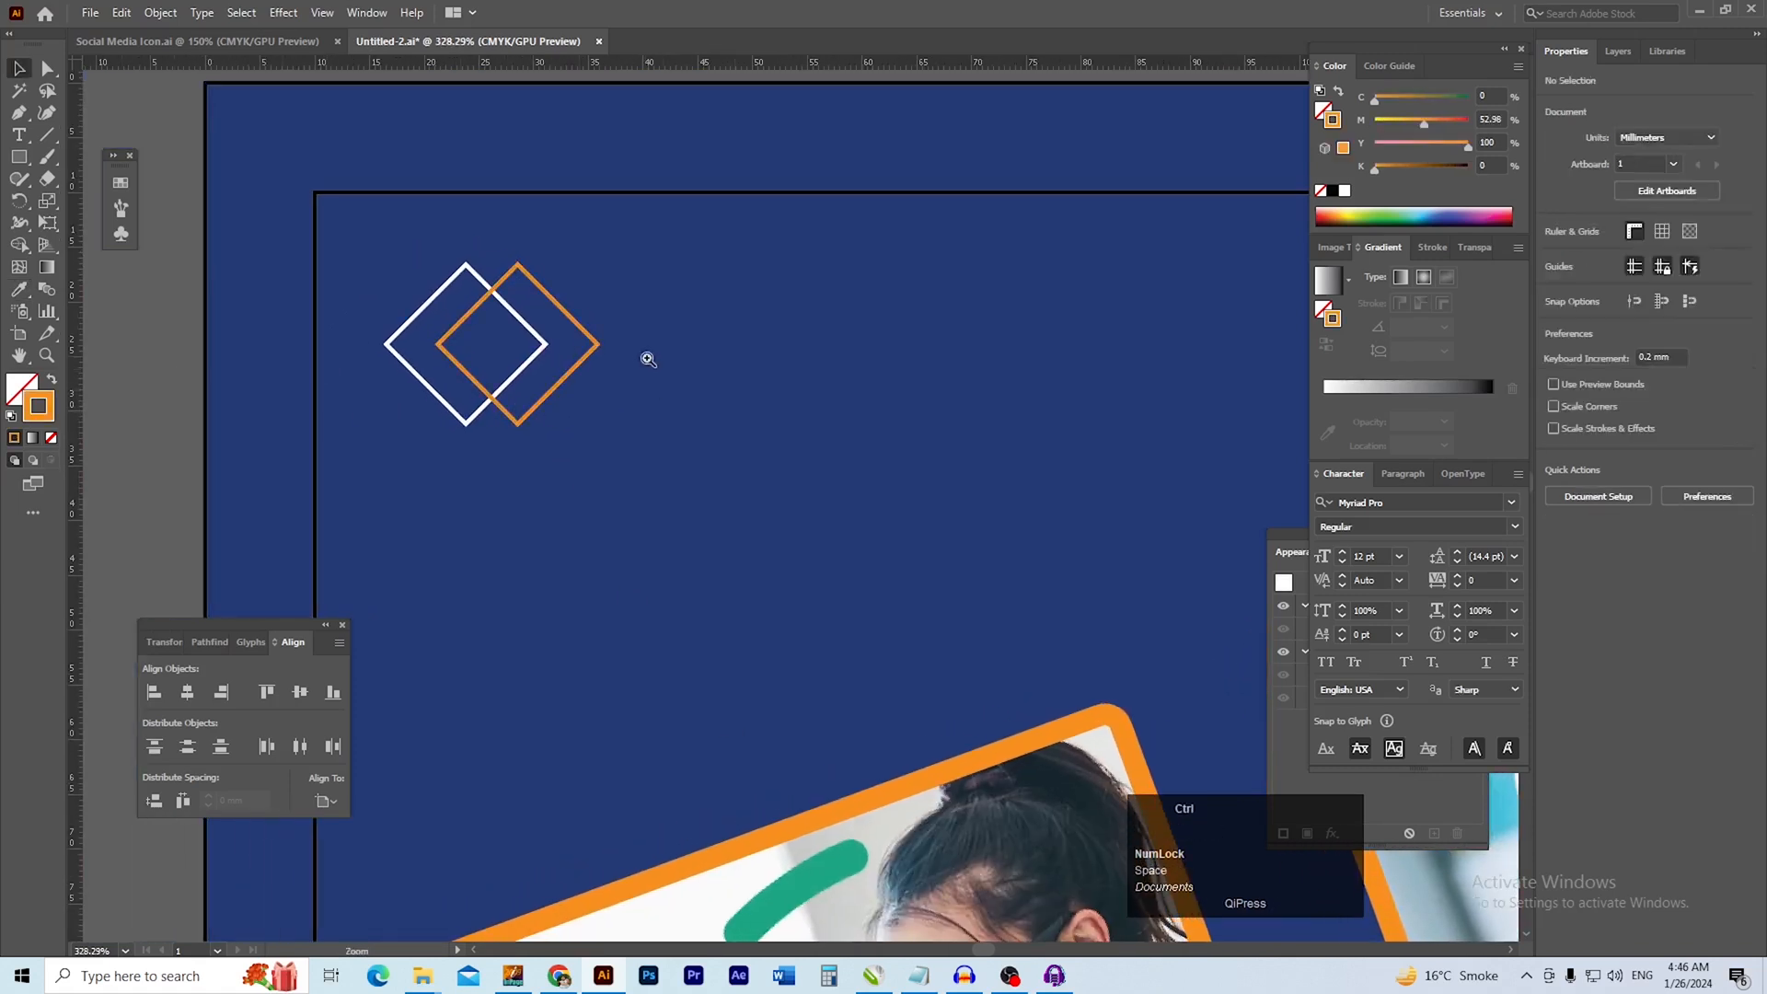
# Add the text "LOGO" to the right of the two diamonds
pyautogui.click(648, 358)
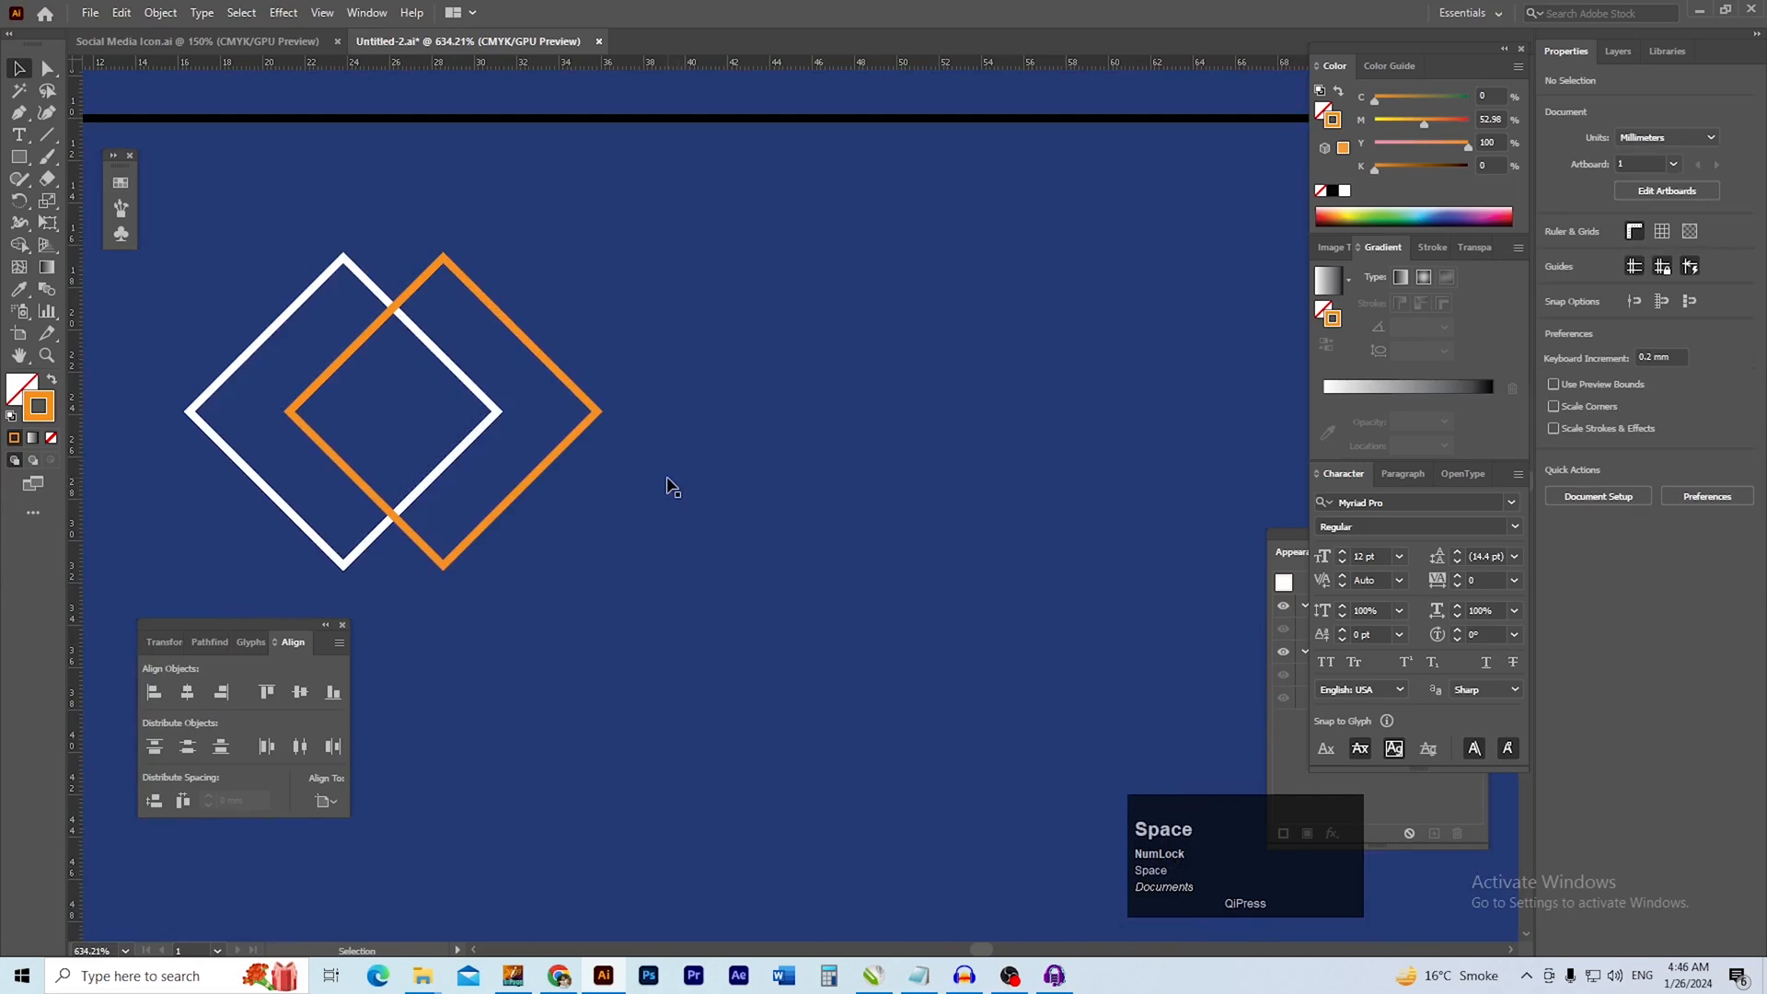
pyautogui.press('t')
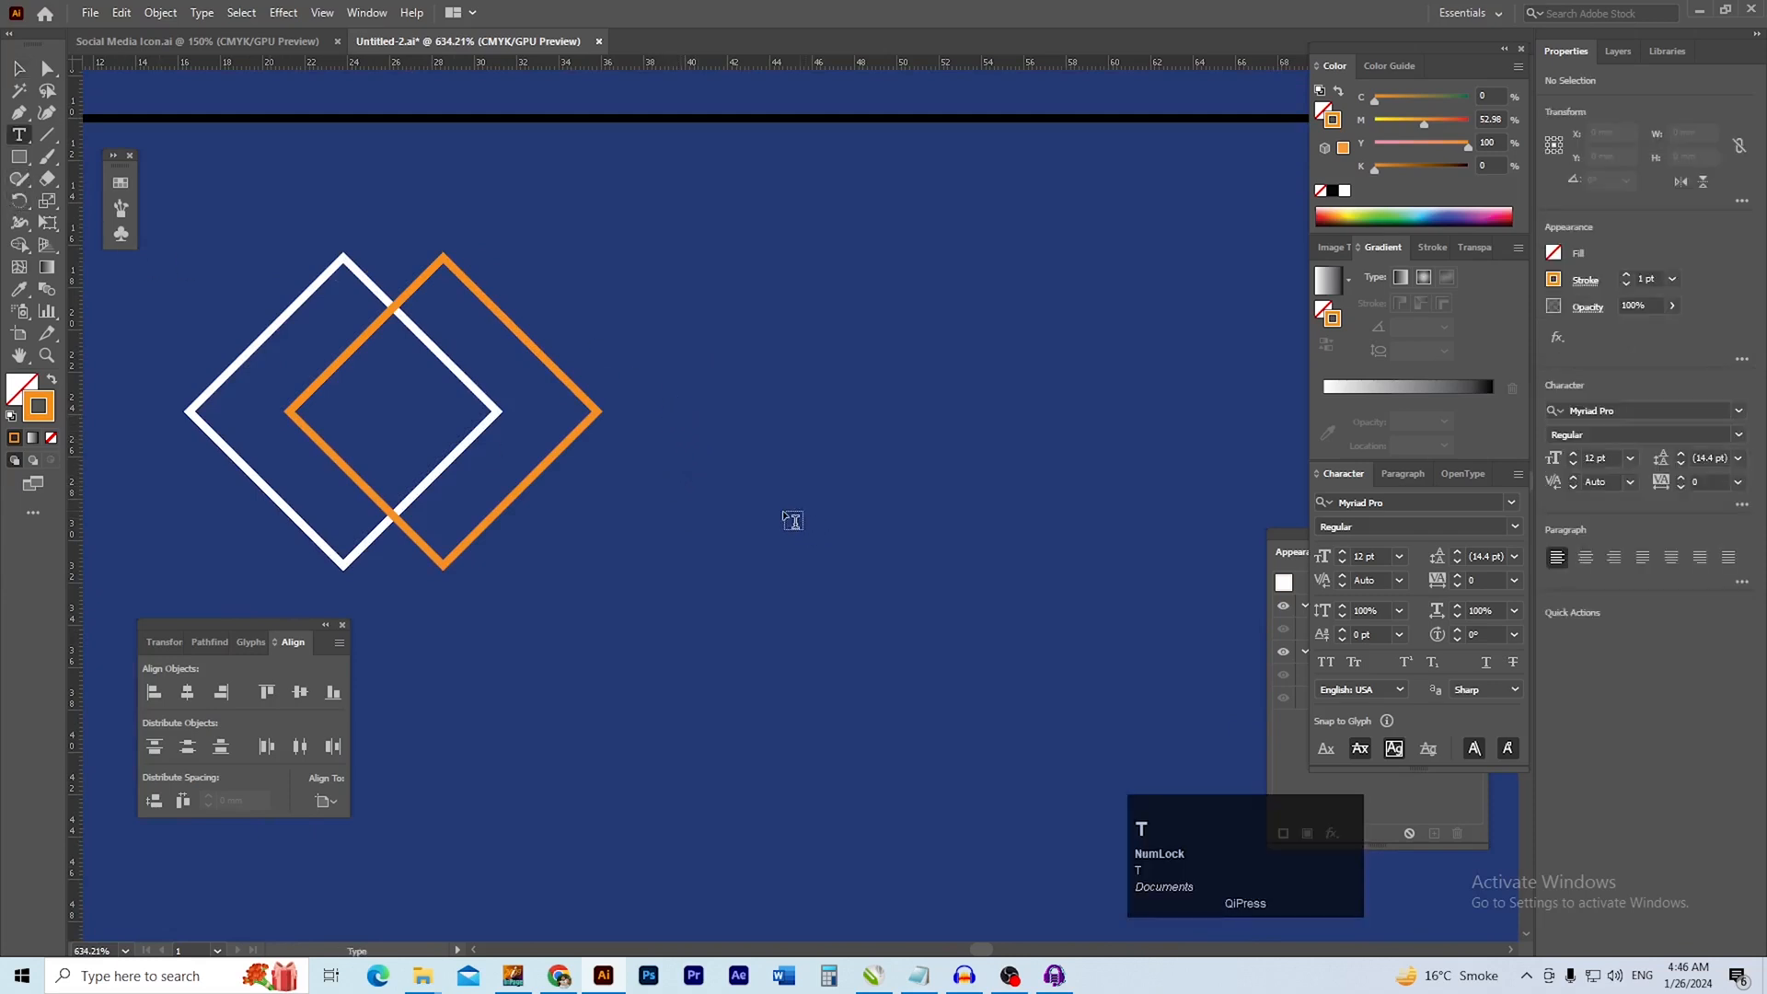
pyautogui.click(764, 457)
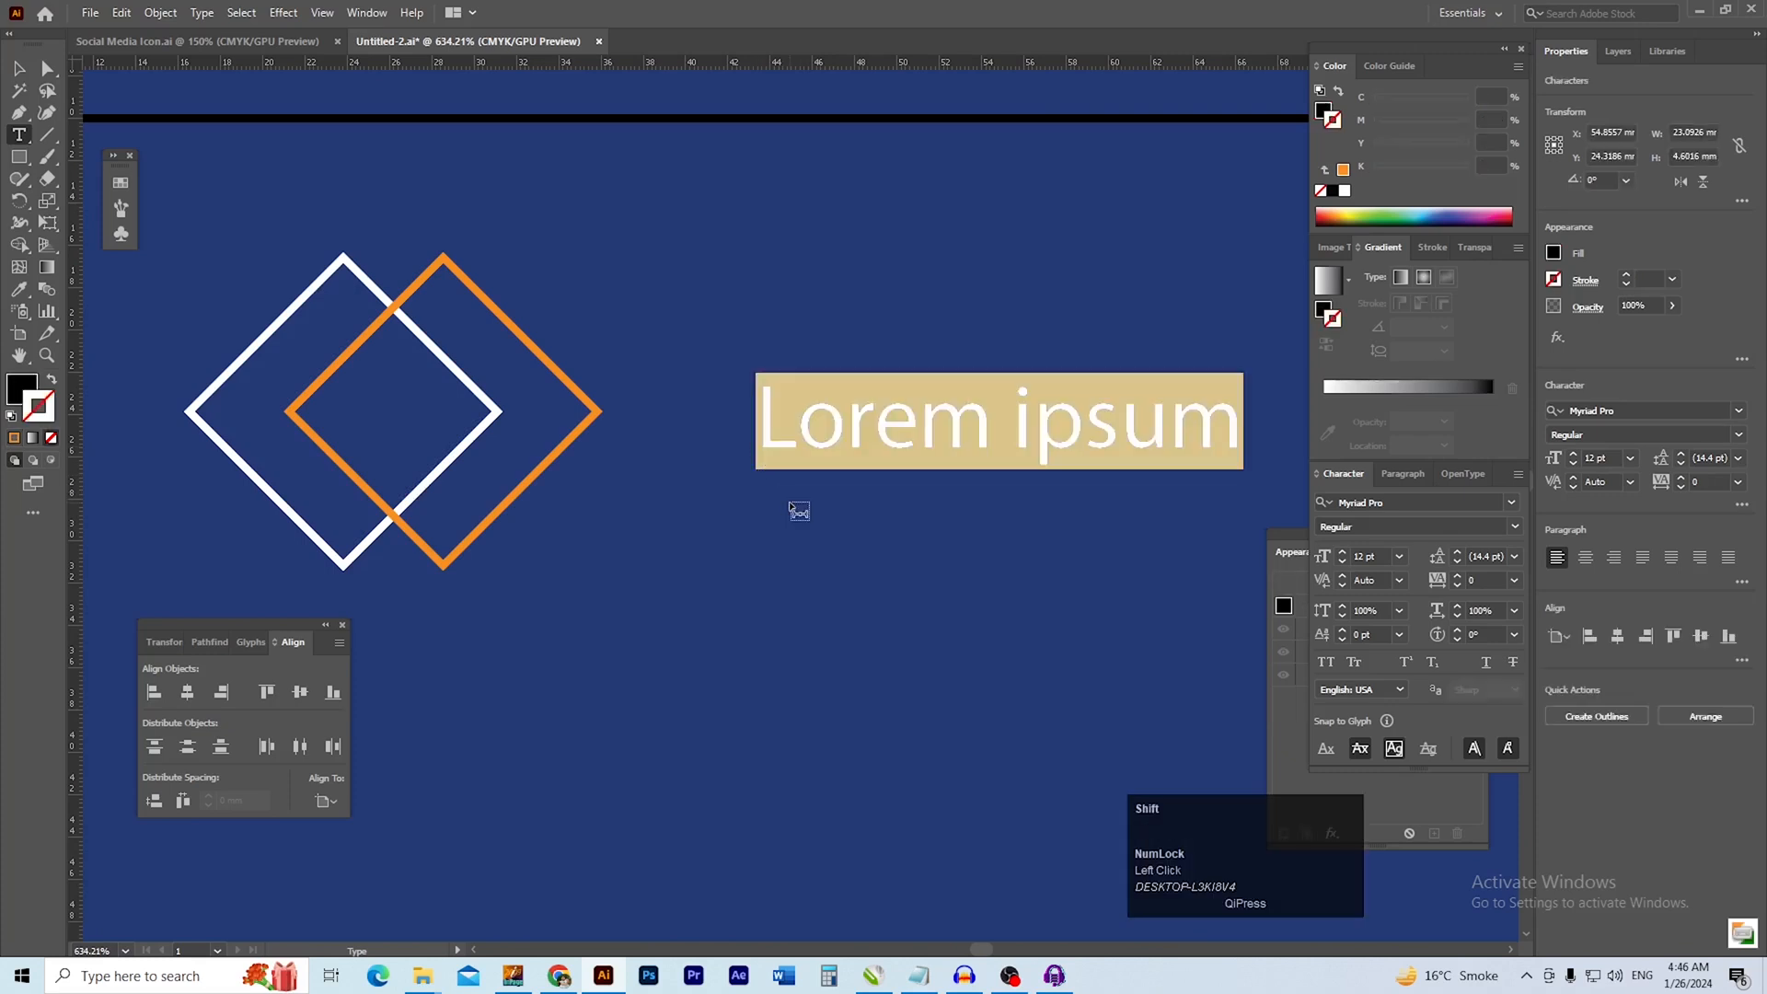
pyautogui.write('LOGO')
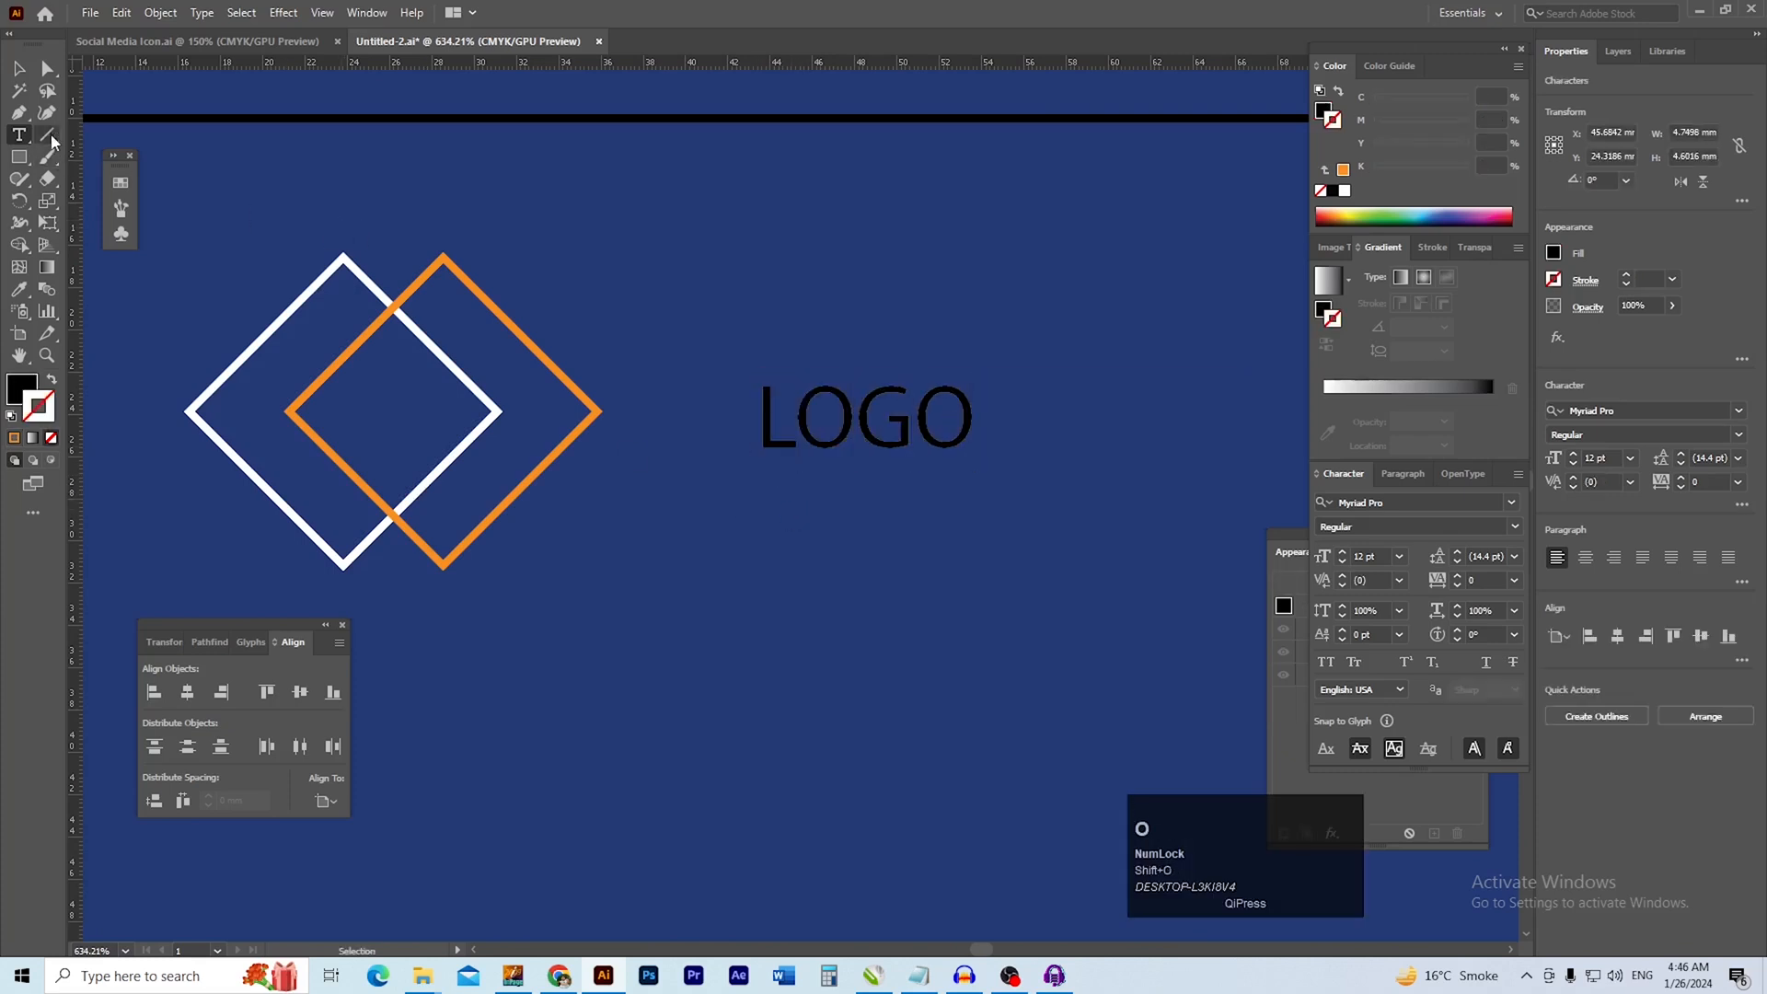
pyautogui.click(17, 69)
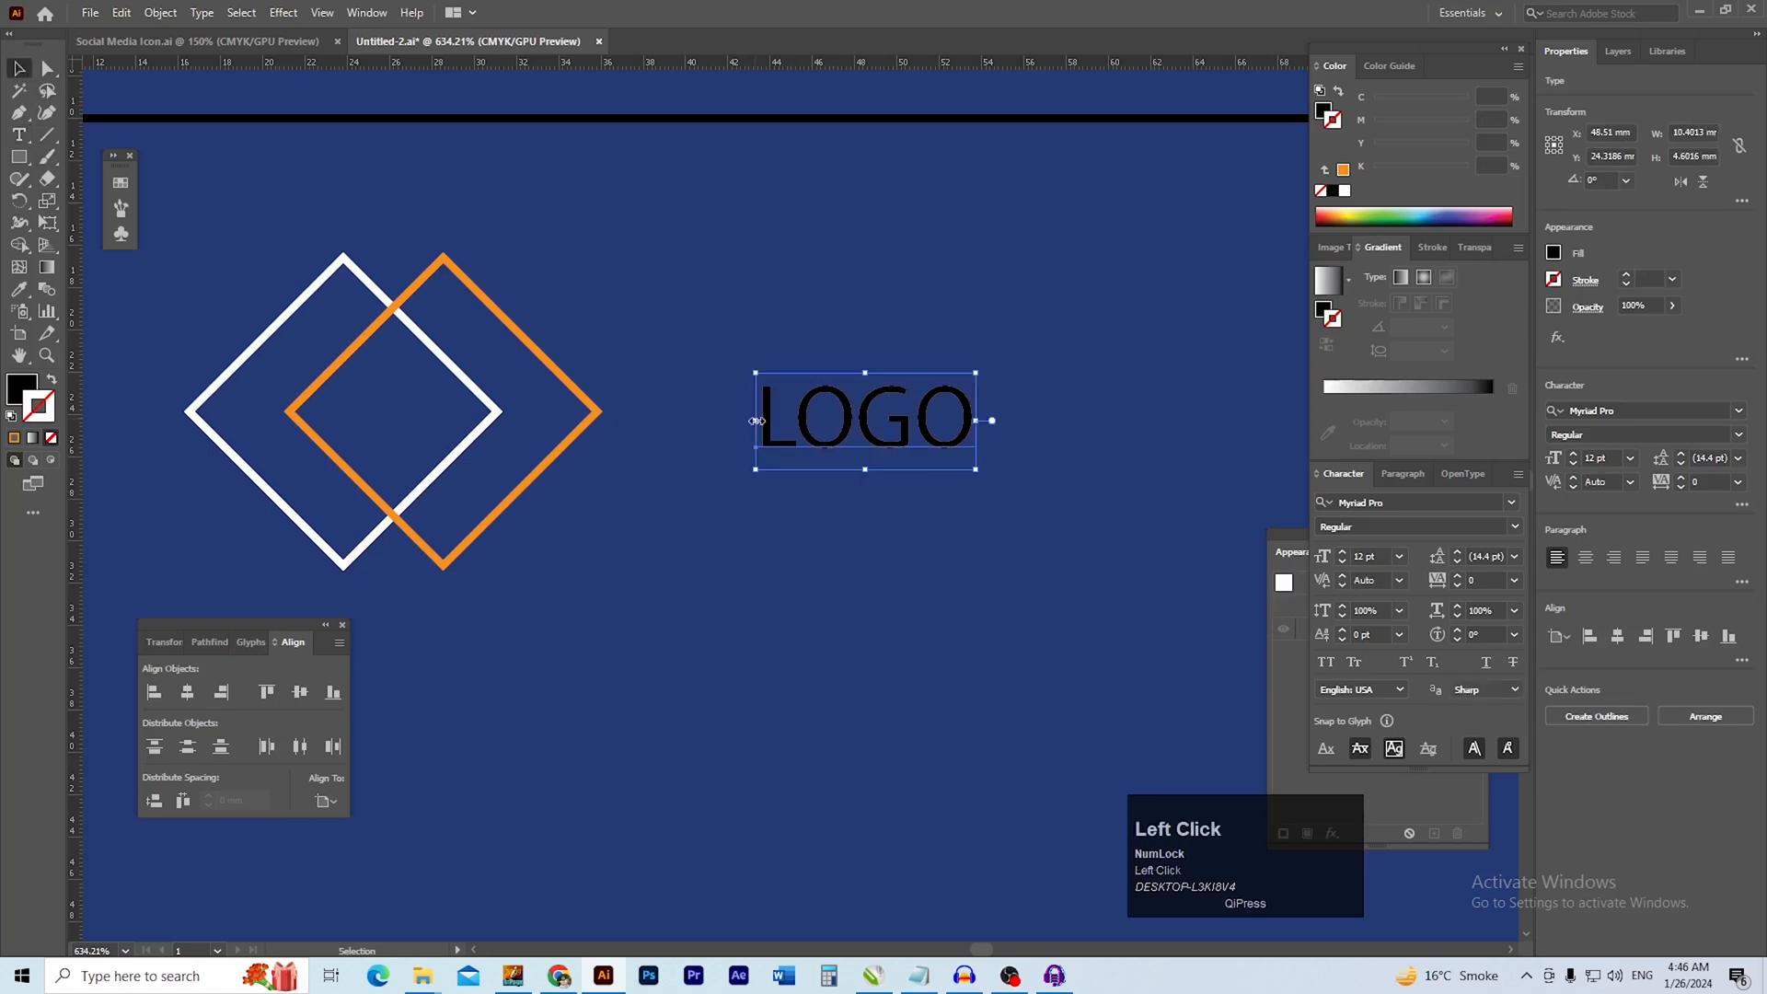
# Set the LOGO text in white Geometos at about 19.3 pt, placed close beside the diamonds
pyautogui.click(1659, 413)
pyautogui.write('ge')
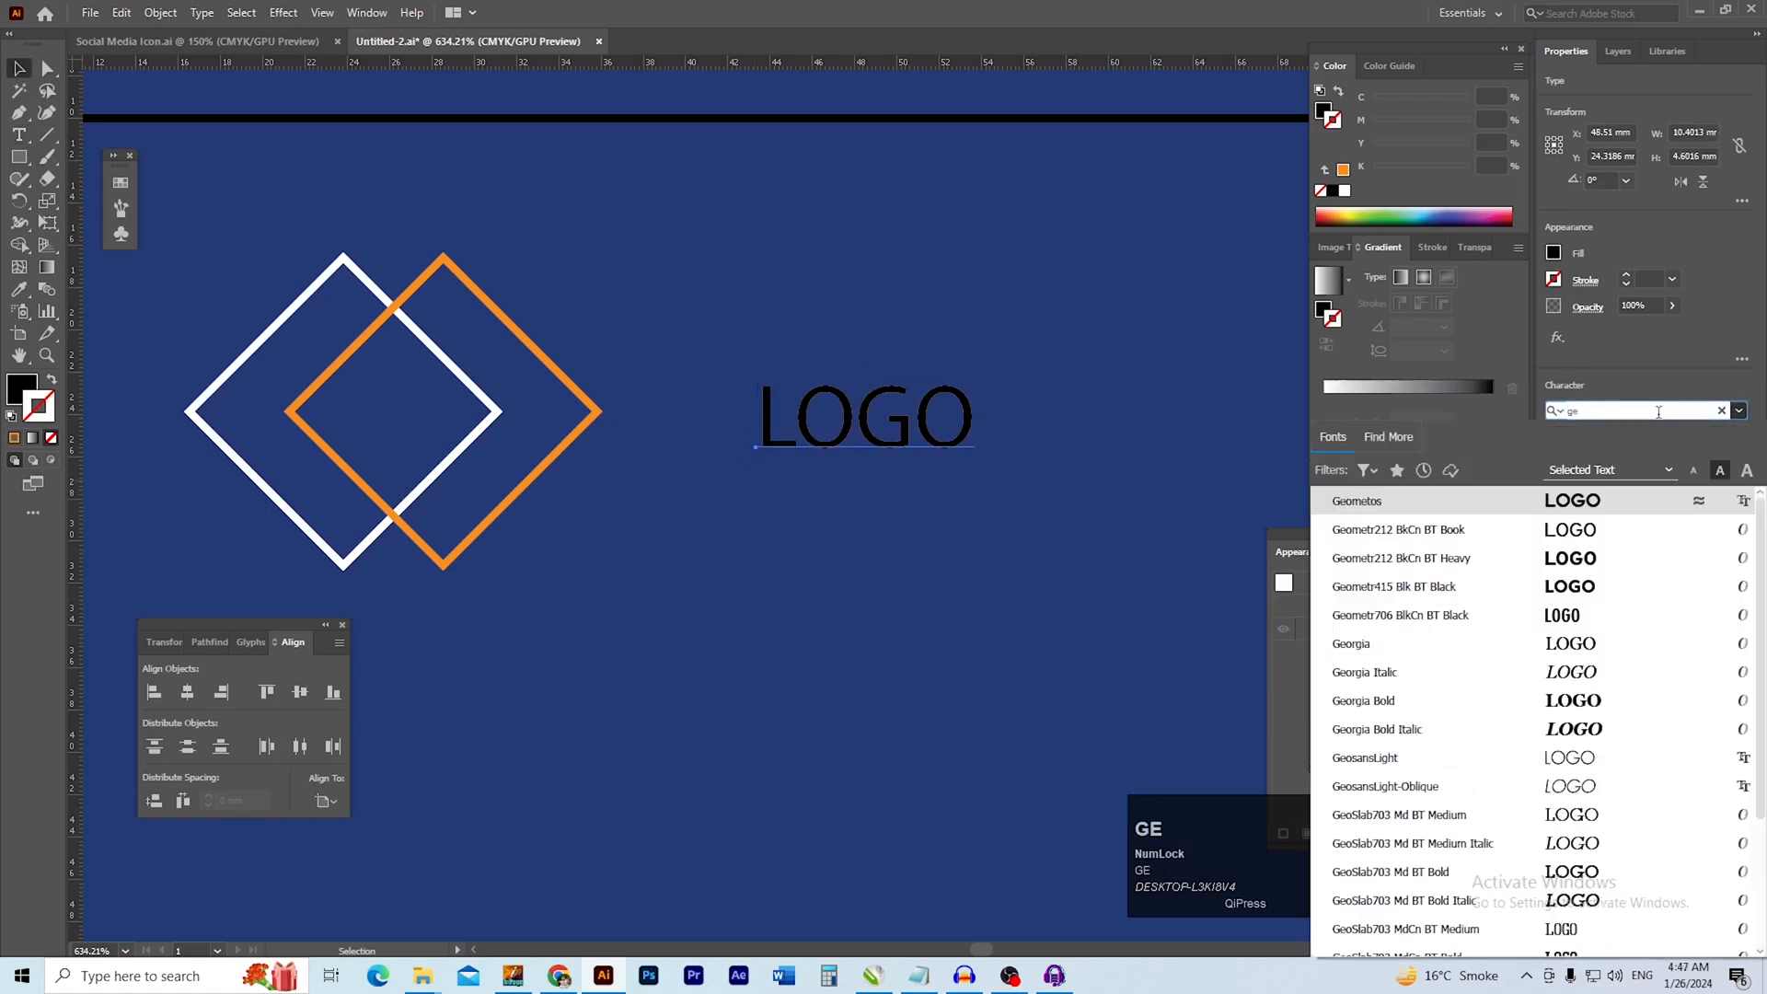
pyautogui.click(1455, 500)
pyautogui.moveTo(897, 465)
pyautogui.mouseDown()
pyautogui.moveTo(896, 504)
pyautogui.moveTo(863, 457)
pyautogui.mouseUp()
pyautogui.click(1322, 112)
pyautogui.click(1346, 191)
pyautogui.moveTo(952, 547); pyautogui.dragTo(750, 559)
pyautogui.moveTo(1141, 625); pyautogui.dragTo(840, 525)
# Group the white and orange diamonds into one logo mark
pyautogui.click(351, 433)
pyautogui.moveTo(705, 486); pyautogui.dragTo(614, 482)
pyautogui.moveTo(534, 400); pyautogui.dragTo(627, 466)
pyautogui.click(563, 557)
pyautogui.doubleClick(580, 556)
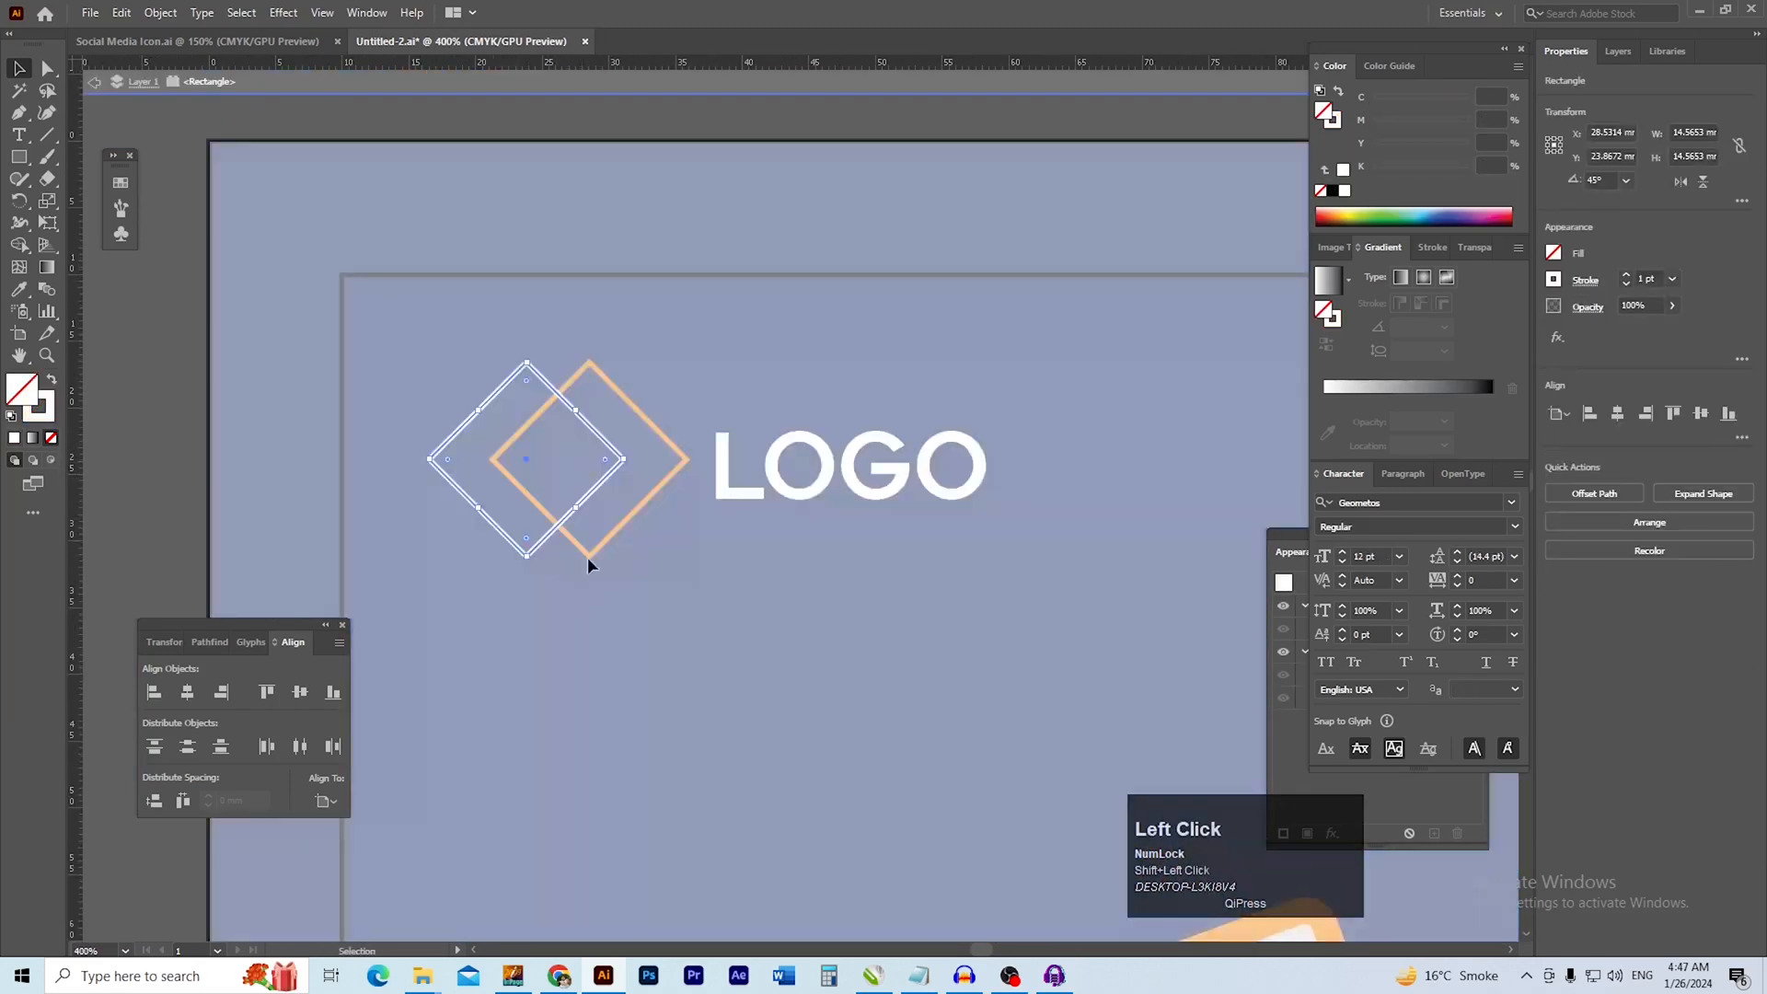
pyautogui.doubleClick(152, 456)
pyautogui.moveTo(187, 376); pyautogui.dragTo(509, 488)
pyautogui.moveTo(88, 487); pyautogui.dragTo(362, 368)
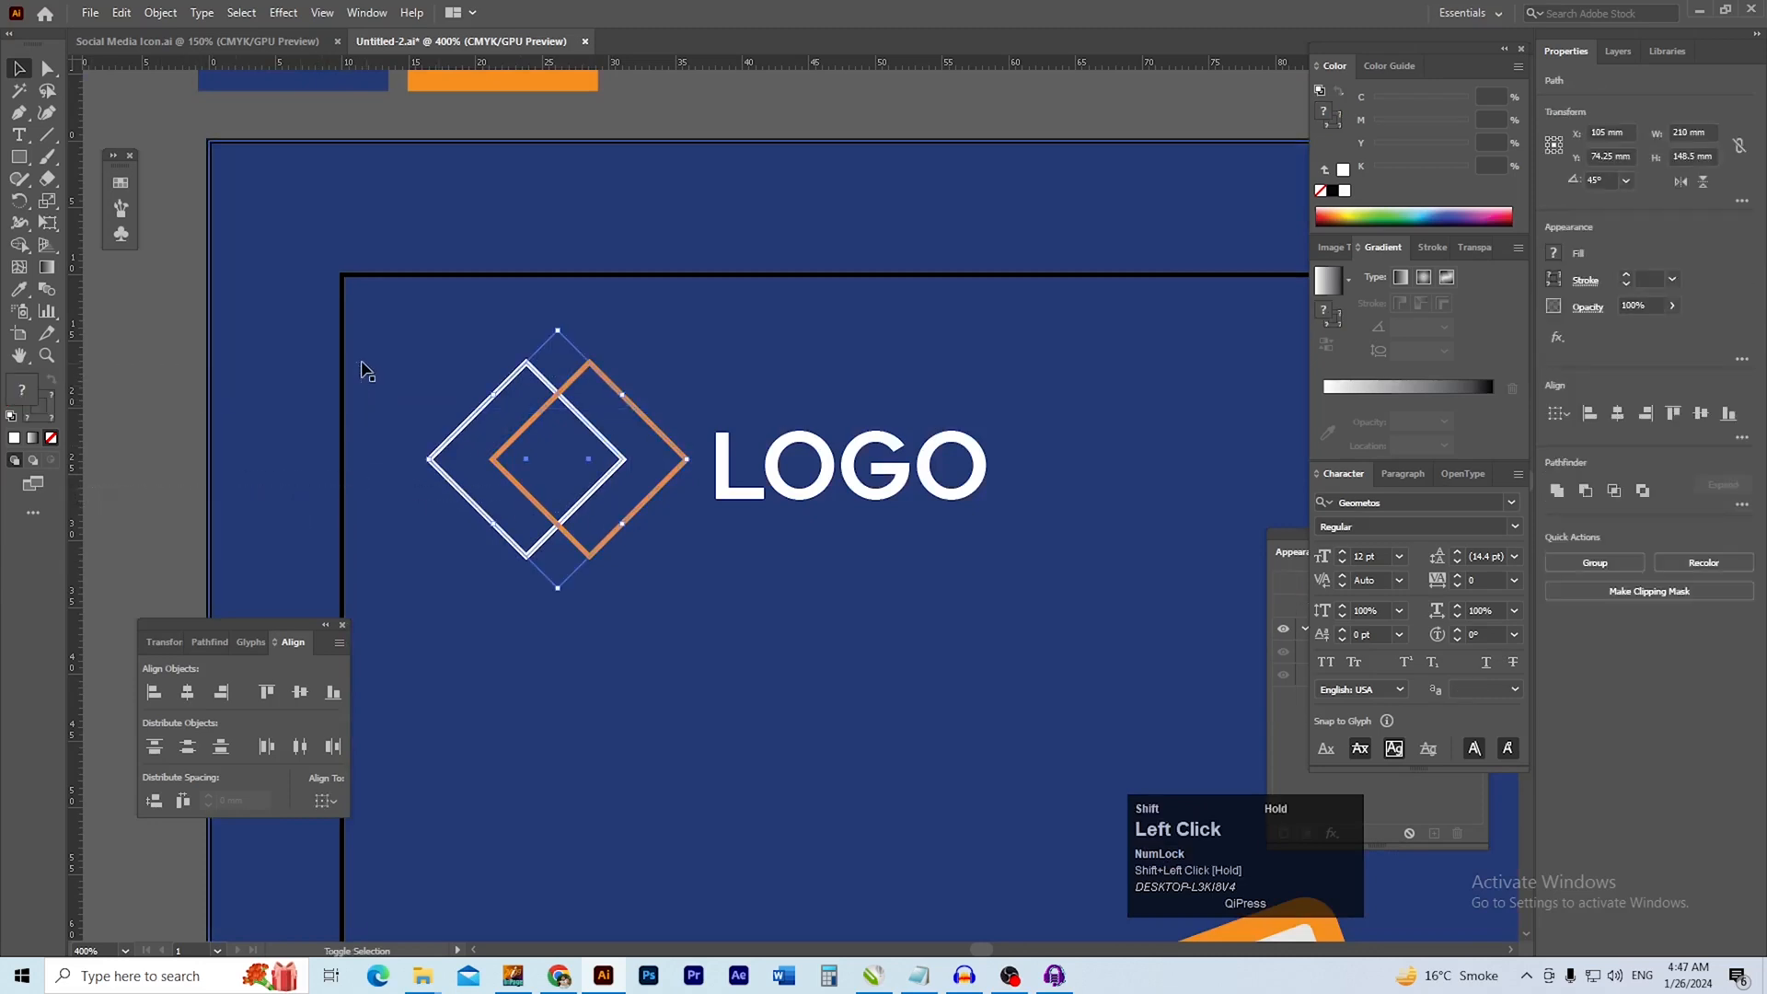
pyautogui.hotkey('ctrl', 'g')
# Scale the diamond group down to about 80% and move the LOGO text closer to it
pyautogui.moveTo(556, 490)
pyautogui.mouseDown()
pyautogui.moveTo(642, 504)
pyautogui.moveTo(571, 503)
pyautogui.mouseUp()
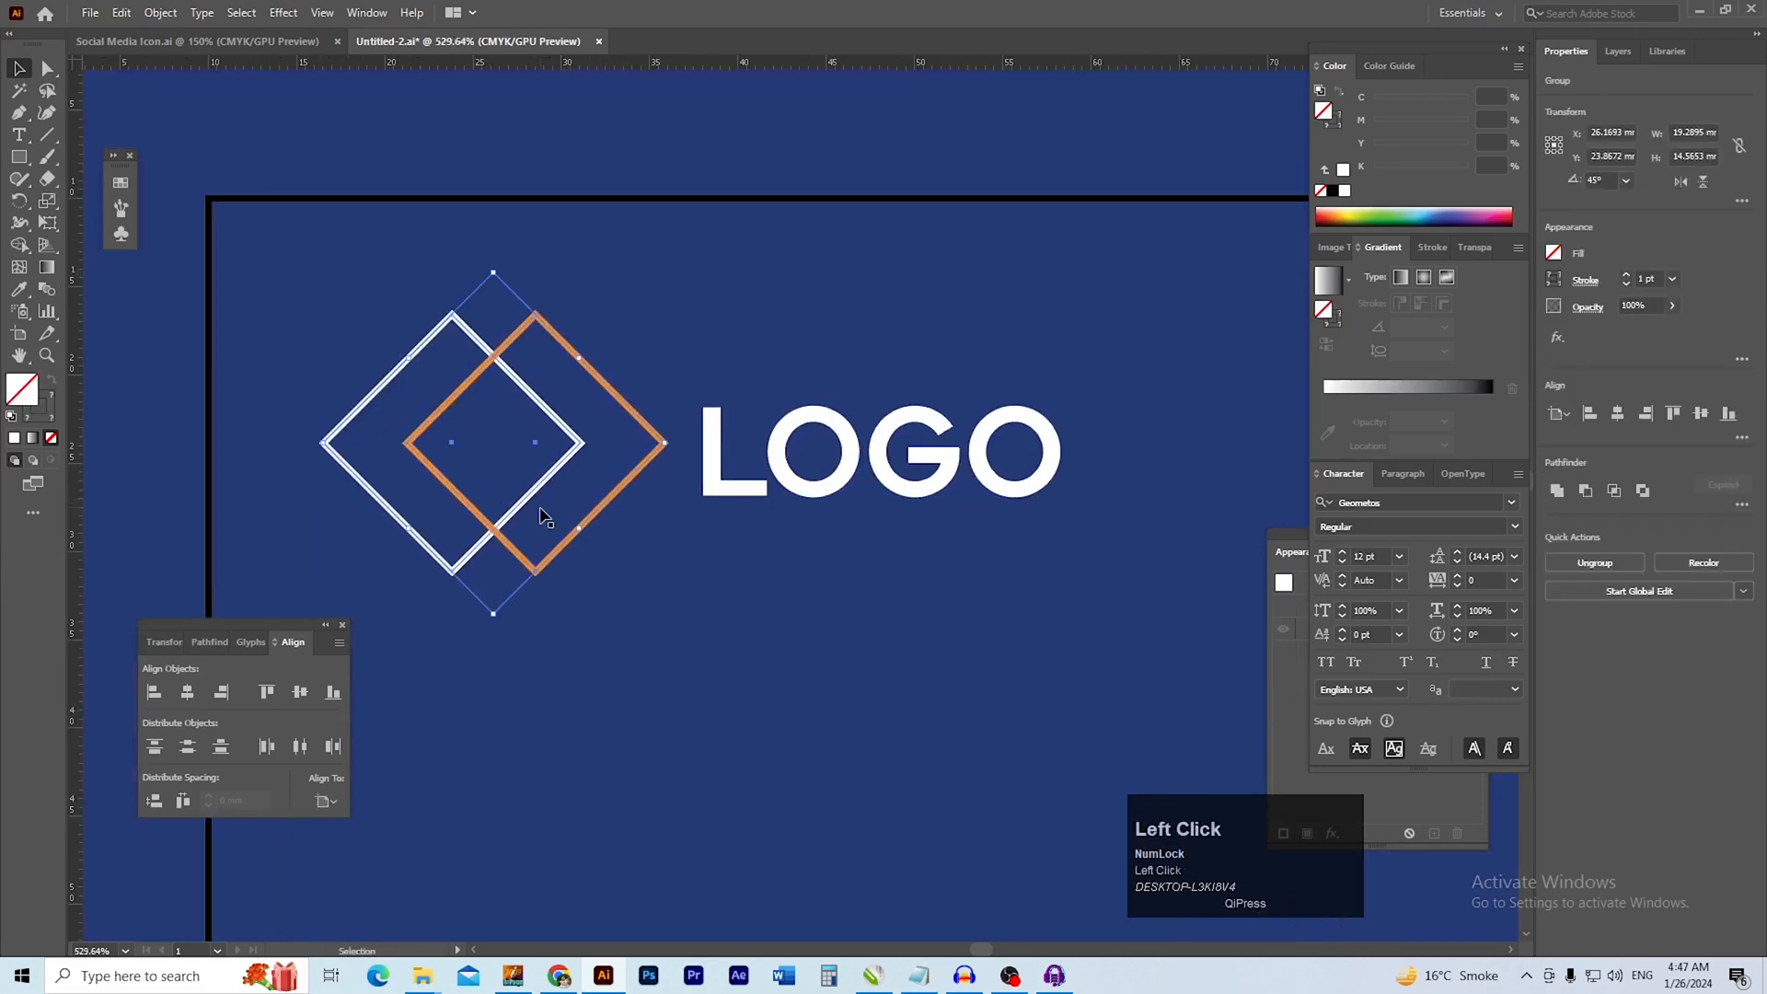
pyautogui.moveTo(493, 613); pyautogui.dragTo(494, 540)
pyautogui.moveTo(520, 451); pyautogui.dragTo(519, 490)
pyautogui.moveTo(719, 495); pyautogui.dragTo(655, 511)
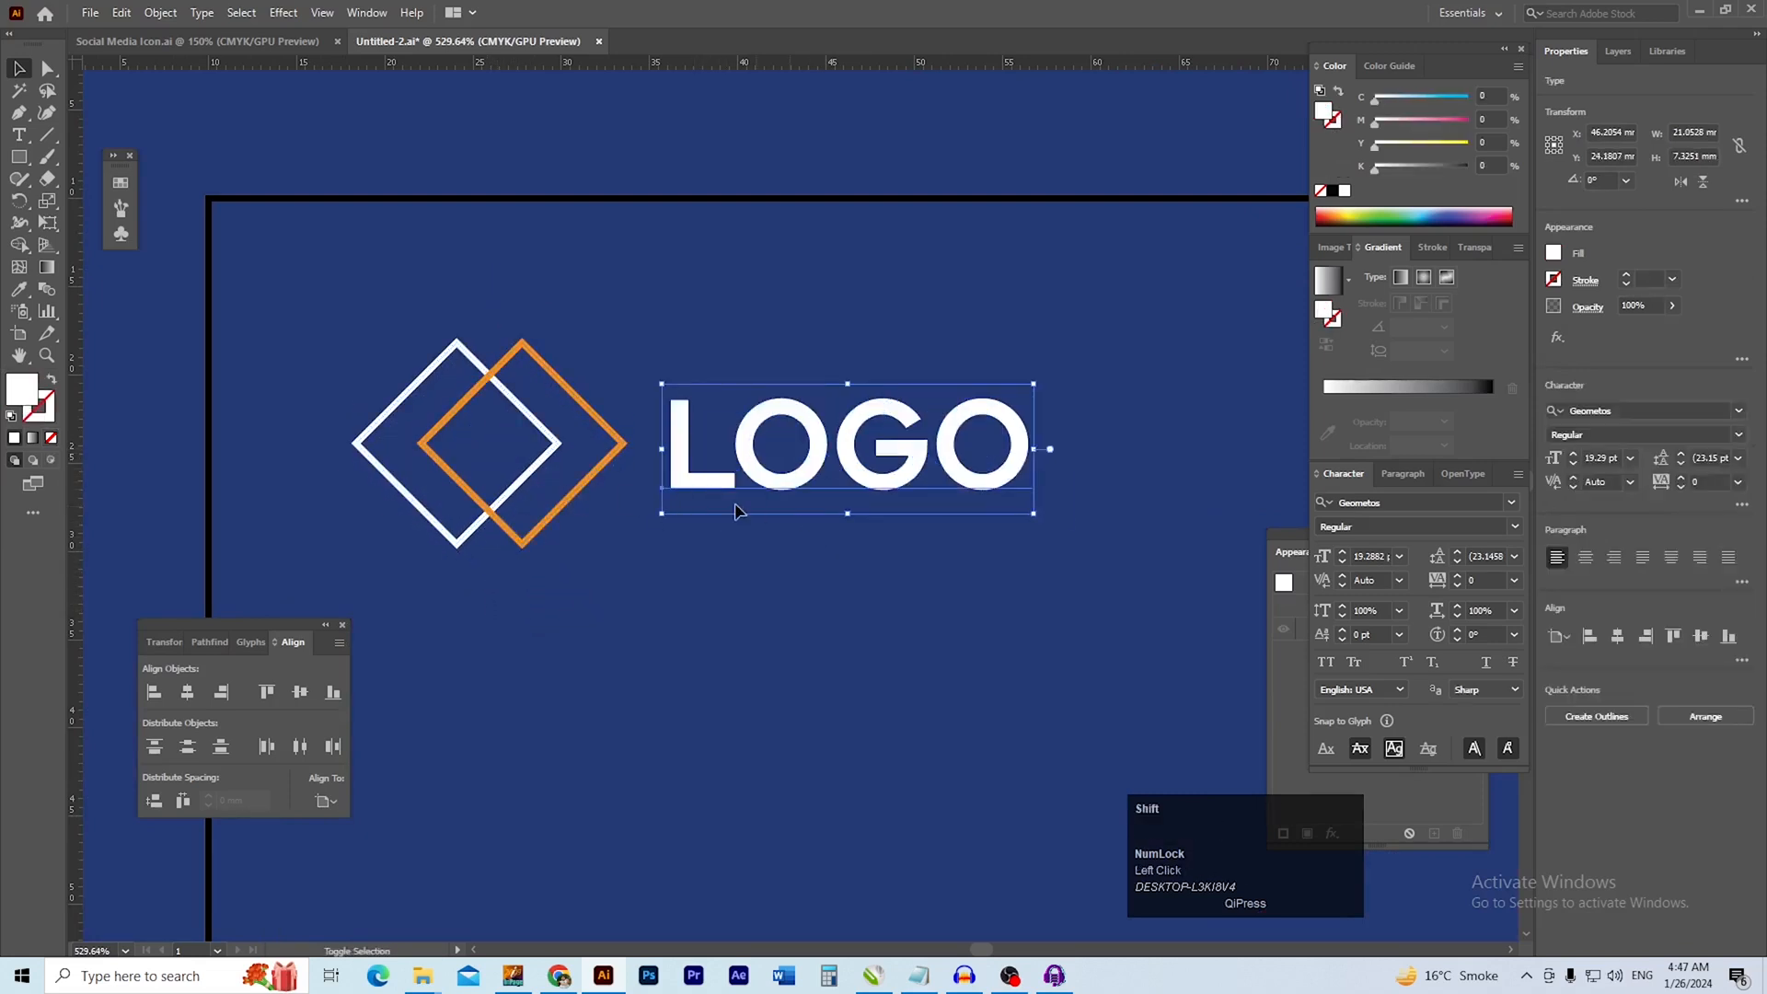
# Enlarge the LOGO text to about 25.5 pt and position it just right of the diamonds
pyautogui.moveTo(851, 514); pyautogui.dragTo(849, 555)
pyautogui.moveTo(762, 510); pyautogui.dragTo(773, 497)
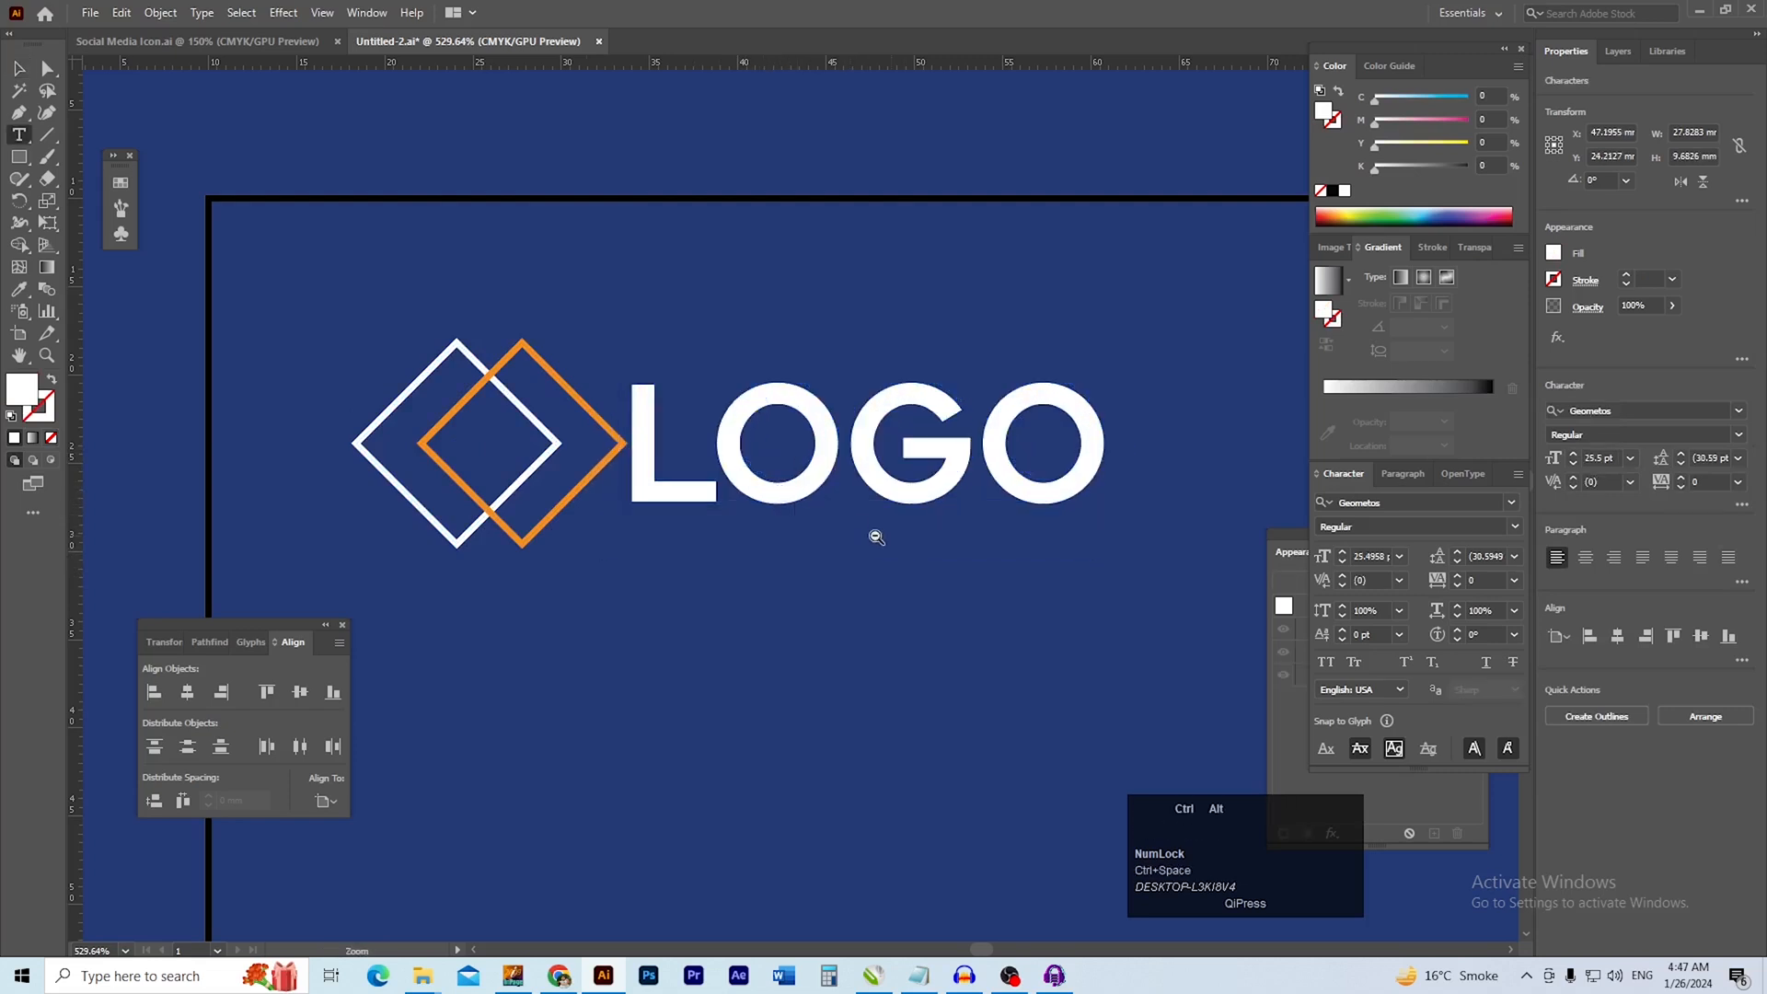
pyautogui.keyDown('ctrl'); pyautogui.keyDown('alt'); pyautogui.click(883, 533); pyautogui.keyUp('alt'); pyautogui.keyUp('ctrl')
pyautogui.click(794, 513)
pyautogui.click(16, 69)
pyautogui.click(216, 226)
pyautogui.moveTo(804, 496); pyautogui.dragTo(812, 495)
# Rotate the tilted photo group slightly further counter-clockwise, to about 21.5°
pyautogui.moveTo(1031, 497); pyautogui.dragTo(979, 505)
pyautogui.moveTo(979, 505); pyautogui.dragTo(663, 359)
pyautogui.click(308, 368)
pyautogui.moveTo(872, 426); pyautogui.dragTo(840, 378)
pyautogui.moveTo(839, 378); pyautogui.dragTo(598, 229)
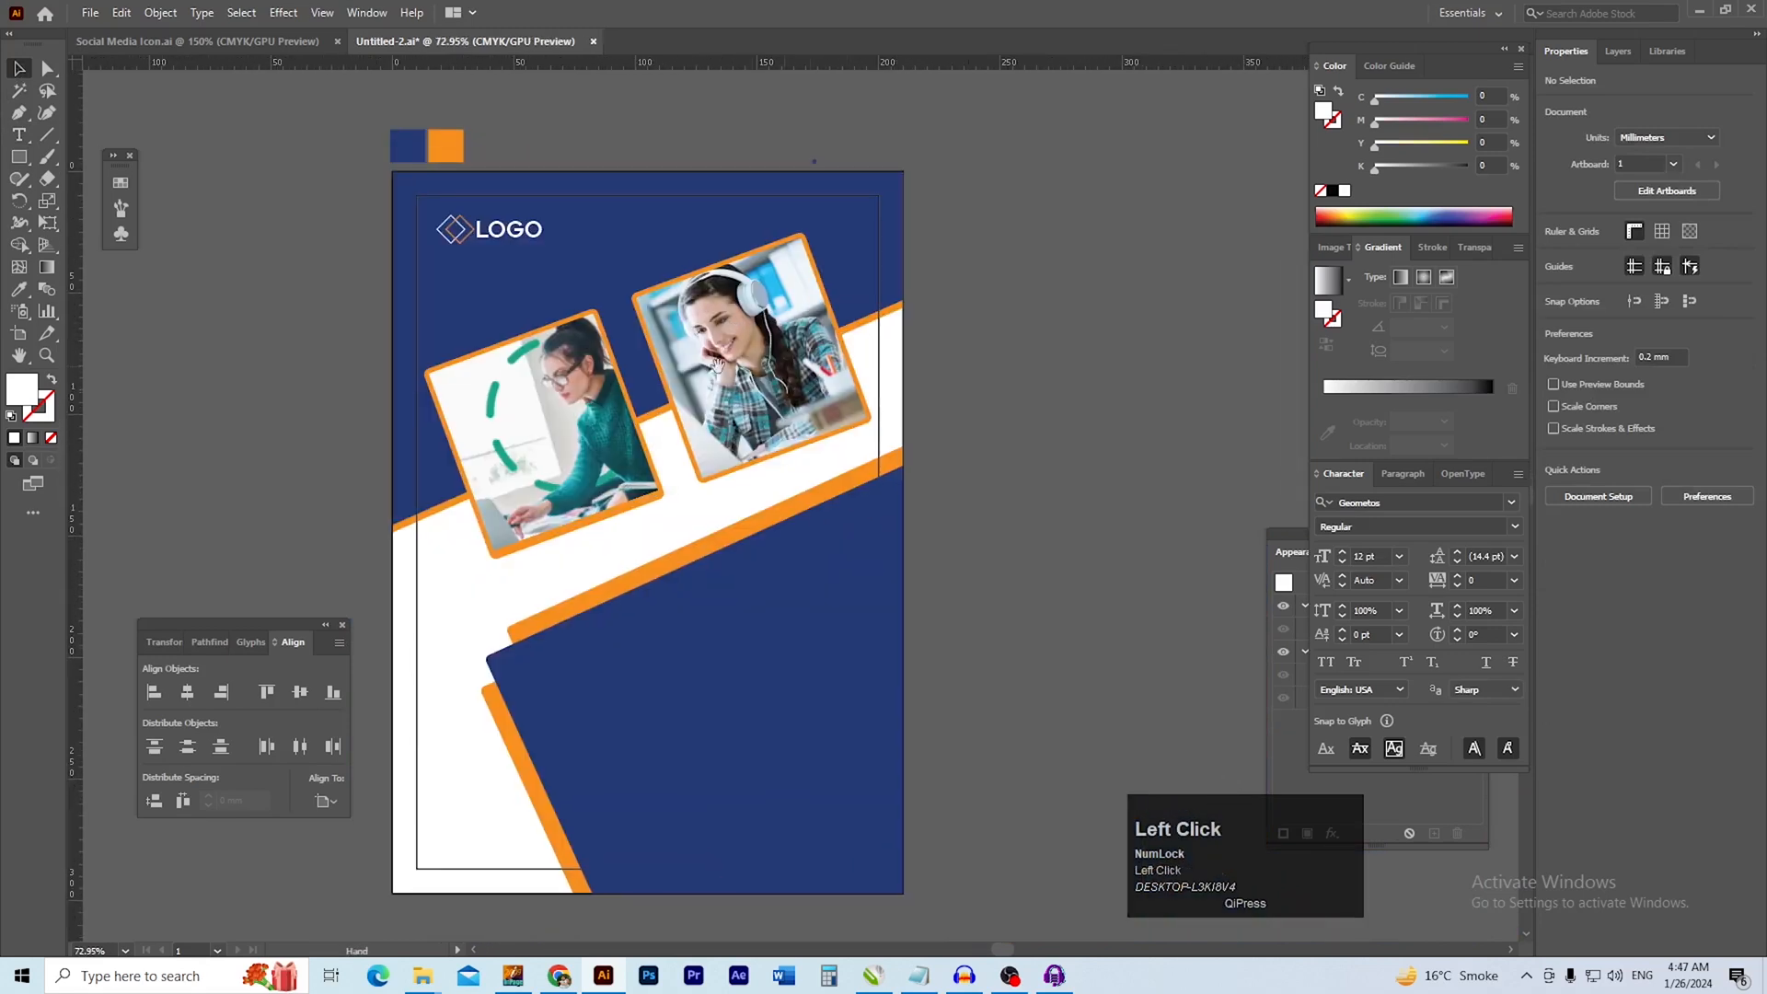
pyautogui.moveTo(766, 366); pyautogui.dragTo(794, 358)
pyautogui.moveTo(649, 307); pyautogui.dragTo(567, 218)
pyautogui.moveTo(597, 398); pyautogui.dragTo(614, 401)
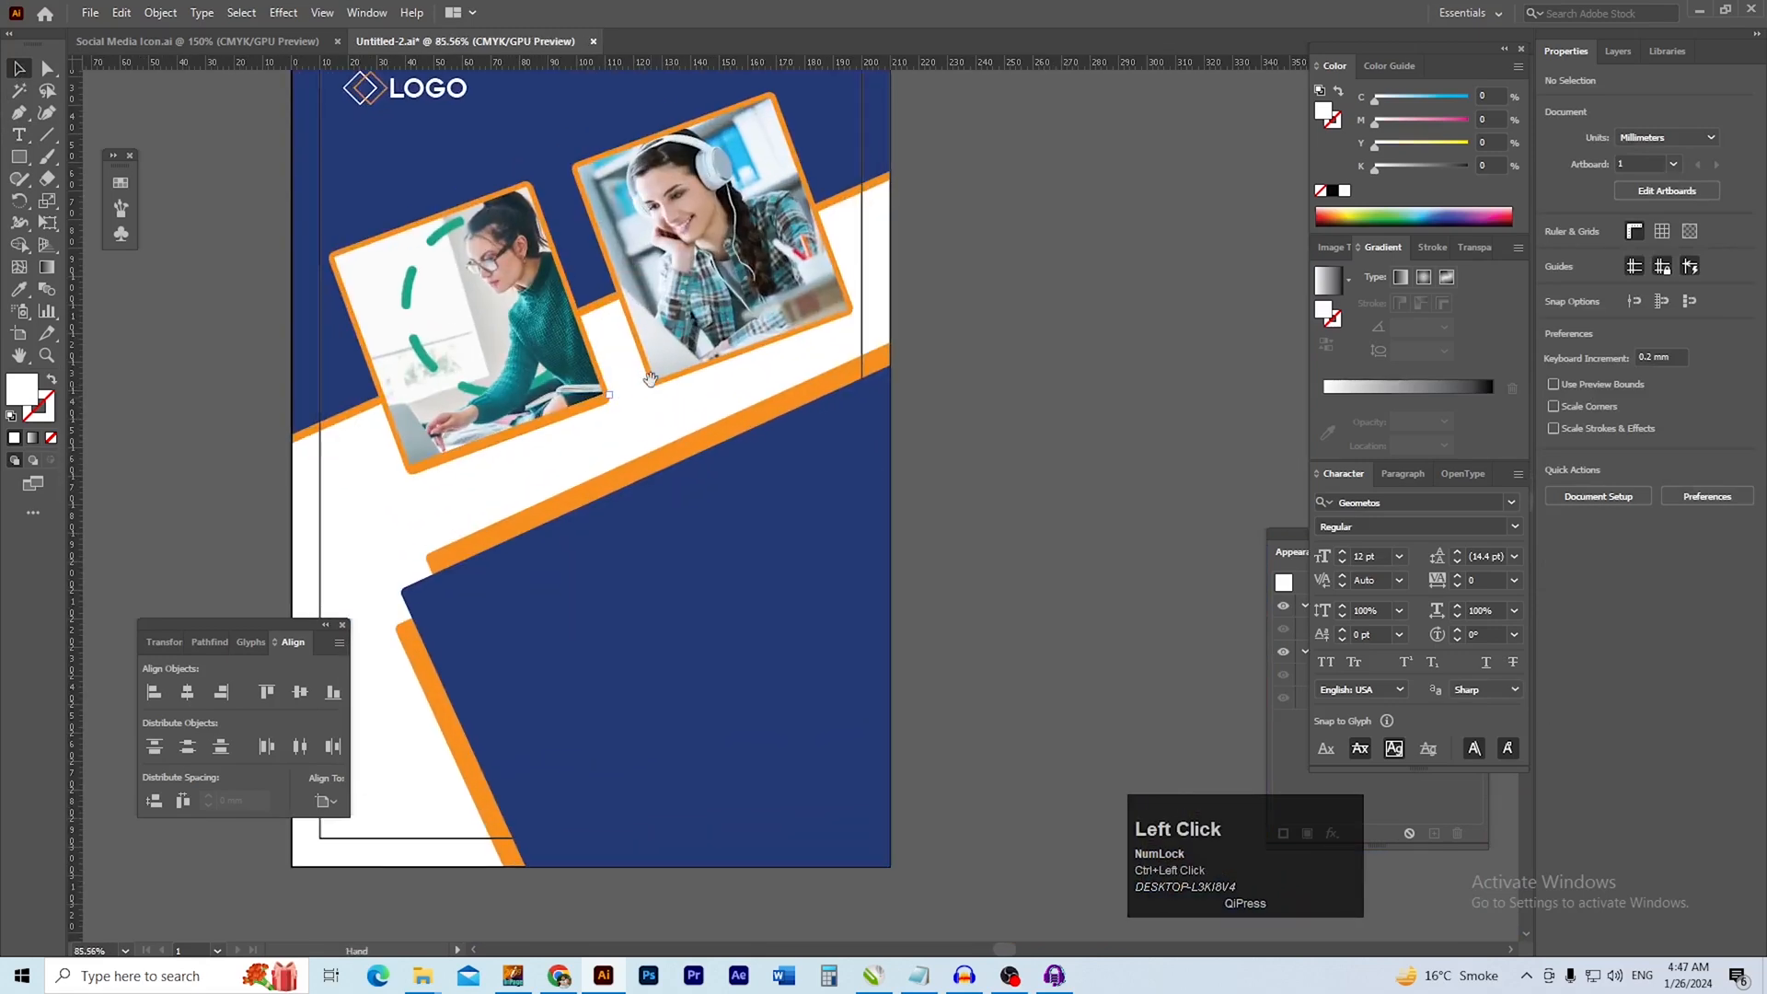
pyautogui.moveTo(719, 333); pyautogui.dragTo(736, 365)
pyautogui.click(737, 363)
pyautogui.moveTo(870, 346); pyautogui.dragTo(883, 341)
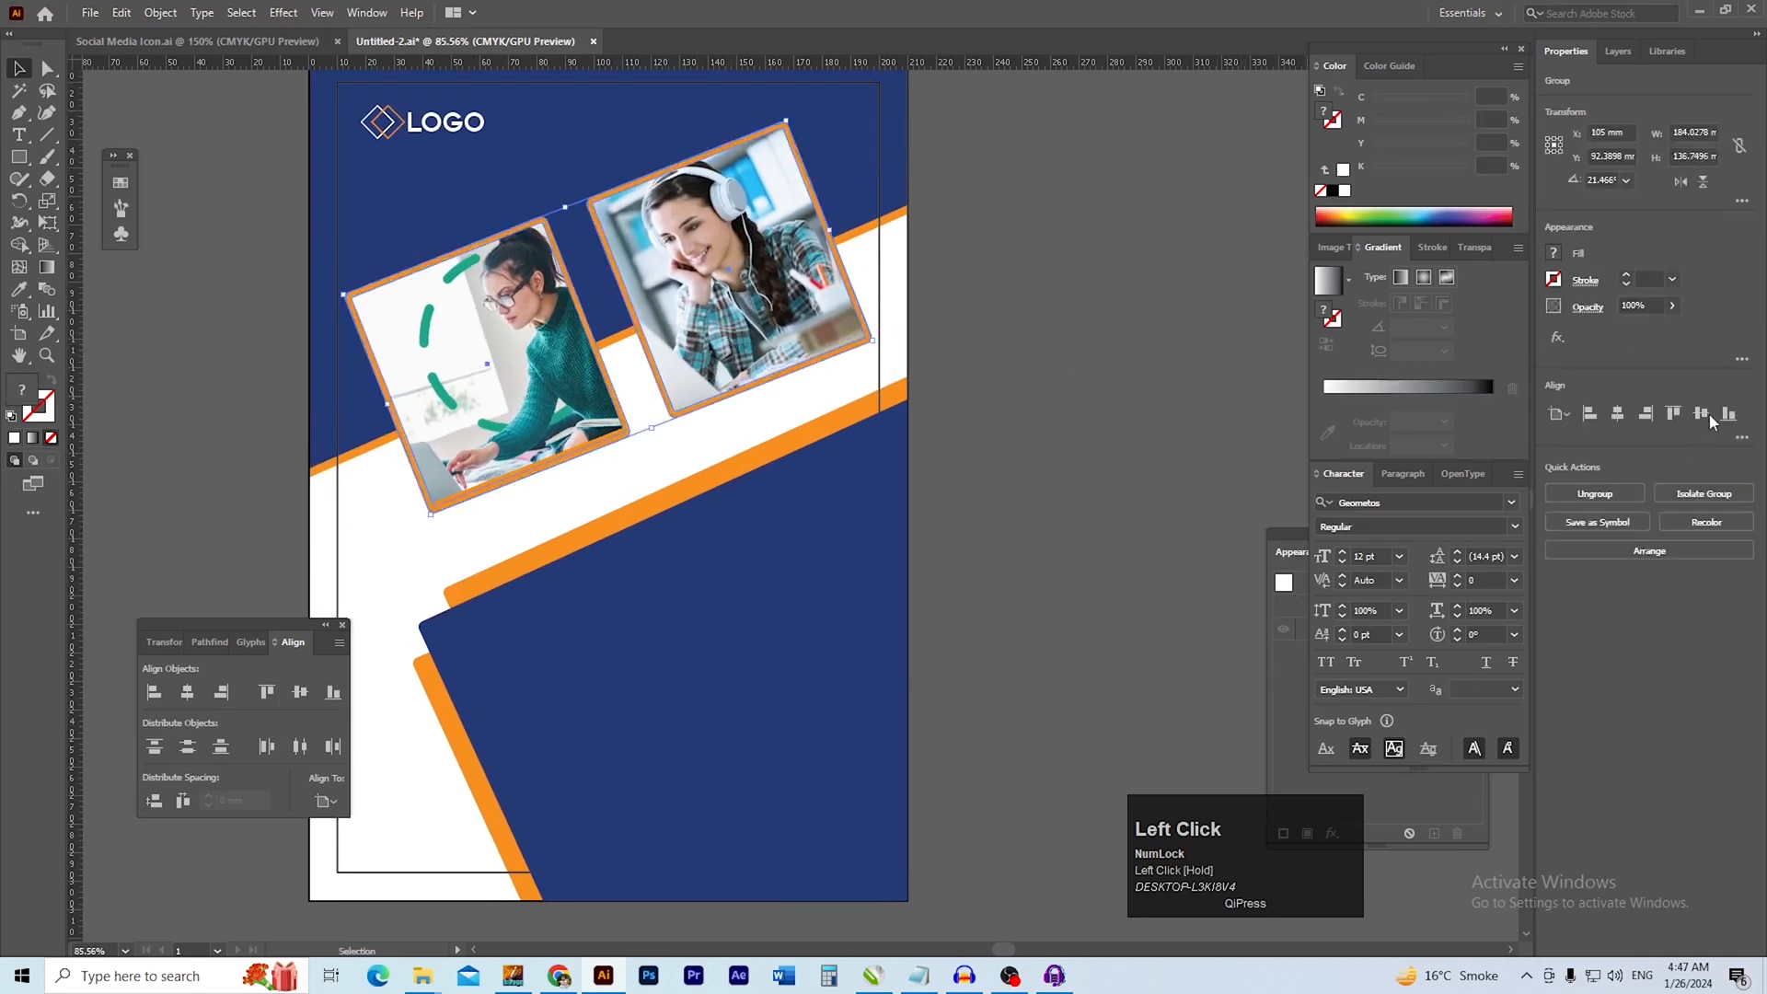
pyautogui.click(1071, 524)
# Place a copy of the LOGO text on the upper part of the large lower blue shape
pyautogui.press('space')
pyautogui.moveTo(700, 456); pyautogui.dragTo(753, 434)
pyautogui.keyDown('ctrl'); pyautogui.click(711, 435); pyautogui.keyUp('ctrl')
pyautogui.moveTo(875, 573); pyautogui.dragTo(832, 461)
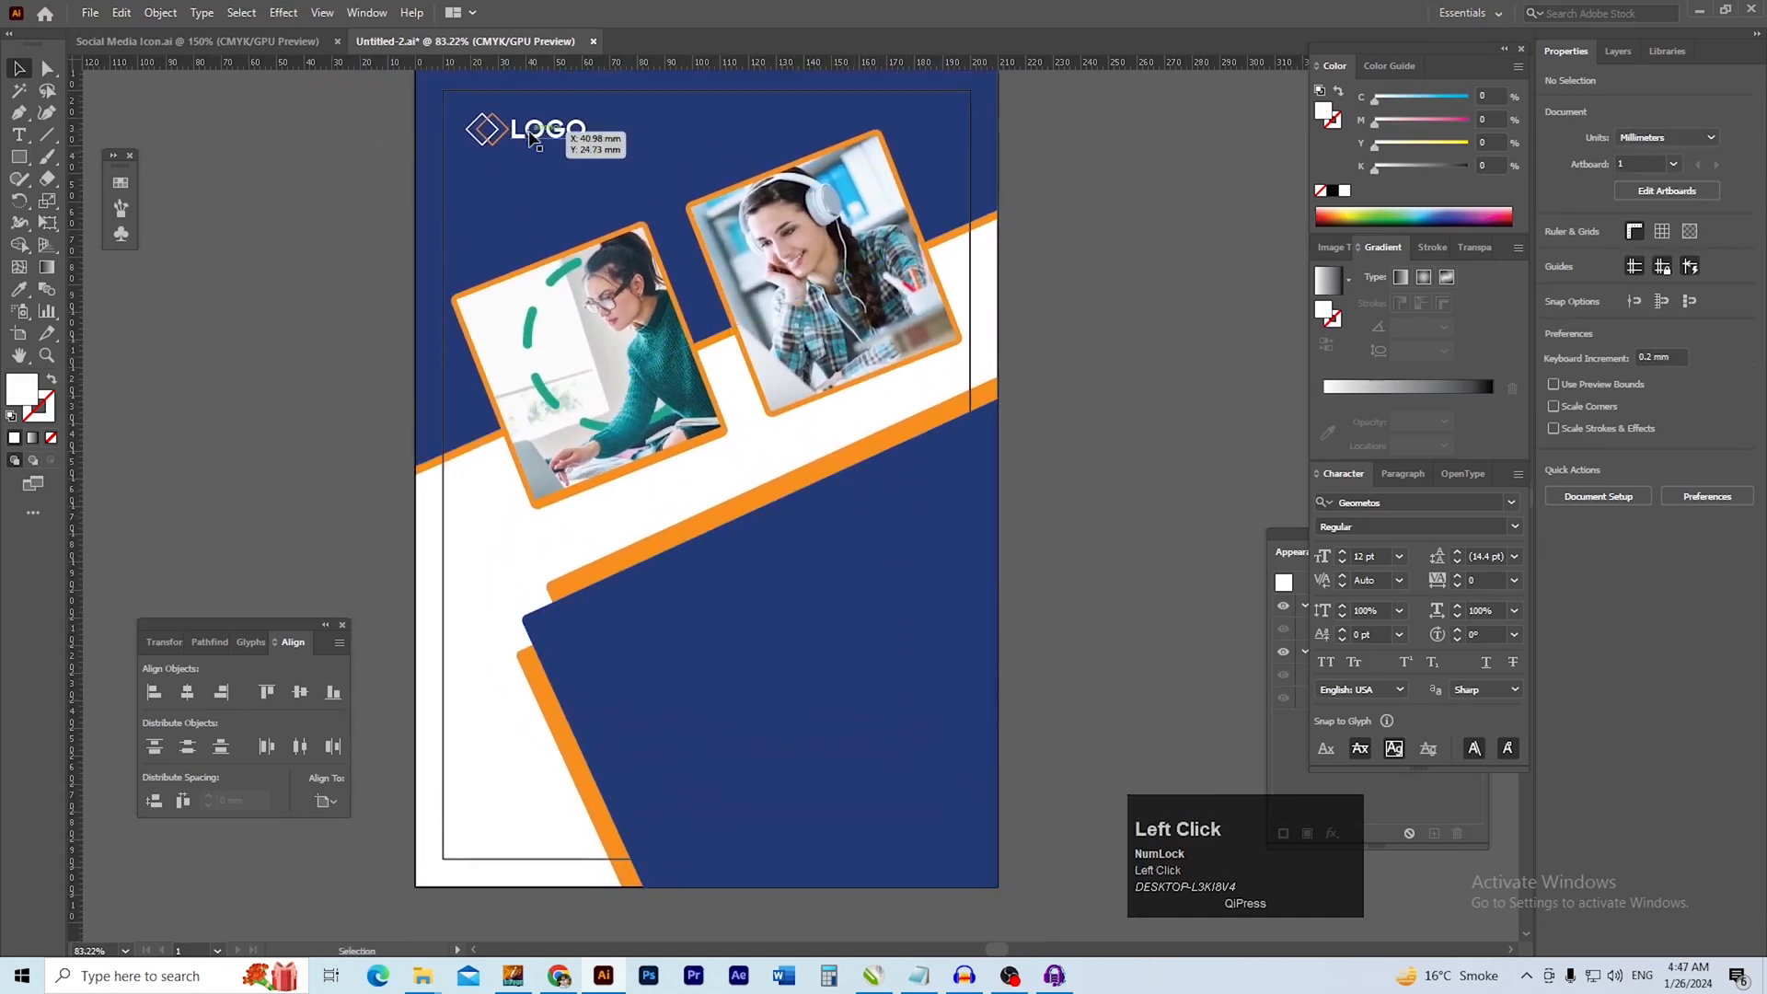
pyautogui.moveTo(530, 138); pyautogui.dragTo(856, 490)
pyautogui.hotkey('ctrl', 'space')
pyautogui.keyDown('ctrl'); pyautogui.moveTo(934, 533); pyautogui.dragTo(851, 554); pyautogui.keyUp('ctrl')
pyautogui.moveTo(844, 556); pyautogui.dragTo(746, 452)
pyautogui.click(1065, 550)
pyautogui.moveTo(787, 552); pyautogui.dragTo(832, 567)
pyautogui.keyDown('ctrl'); pyautogui.click(767, 552); pyautogui.keyUp('ctrl')
pyautogui.click(766, 554)
pyautogui.moveTo(698, 545); pyautogui.dragTo(757, 512)
pyautogui.hotkey('ctrl', 'z')
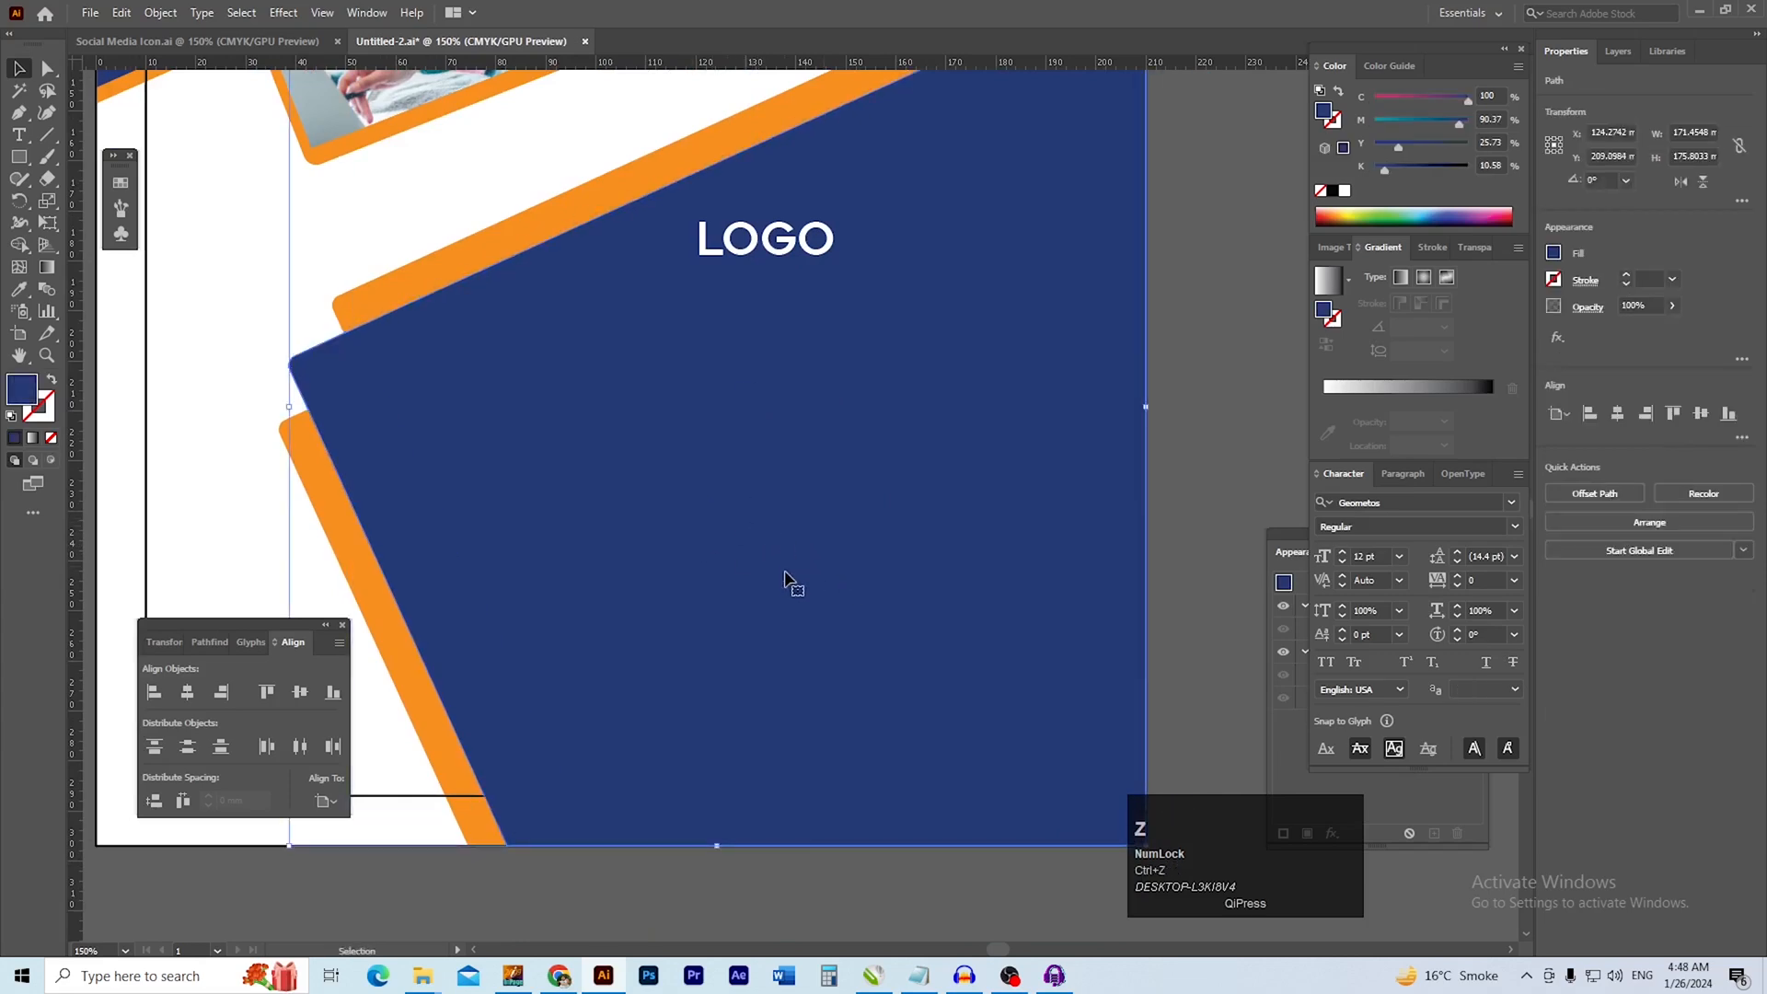
# Switch to the MISC folder in File Explorer and bring the Girl-with-Headphones photo into the Illustrator flyer
pyautogui.hotkey('alt', 'Tab')
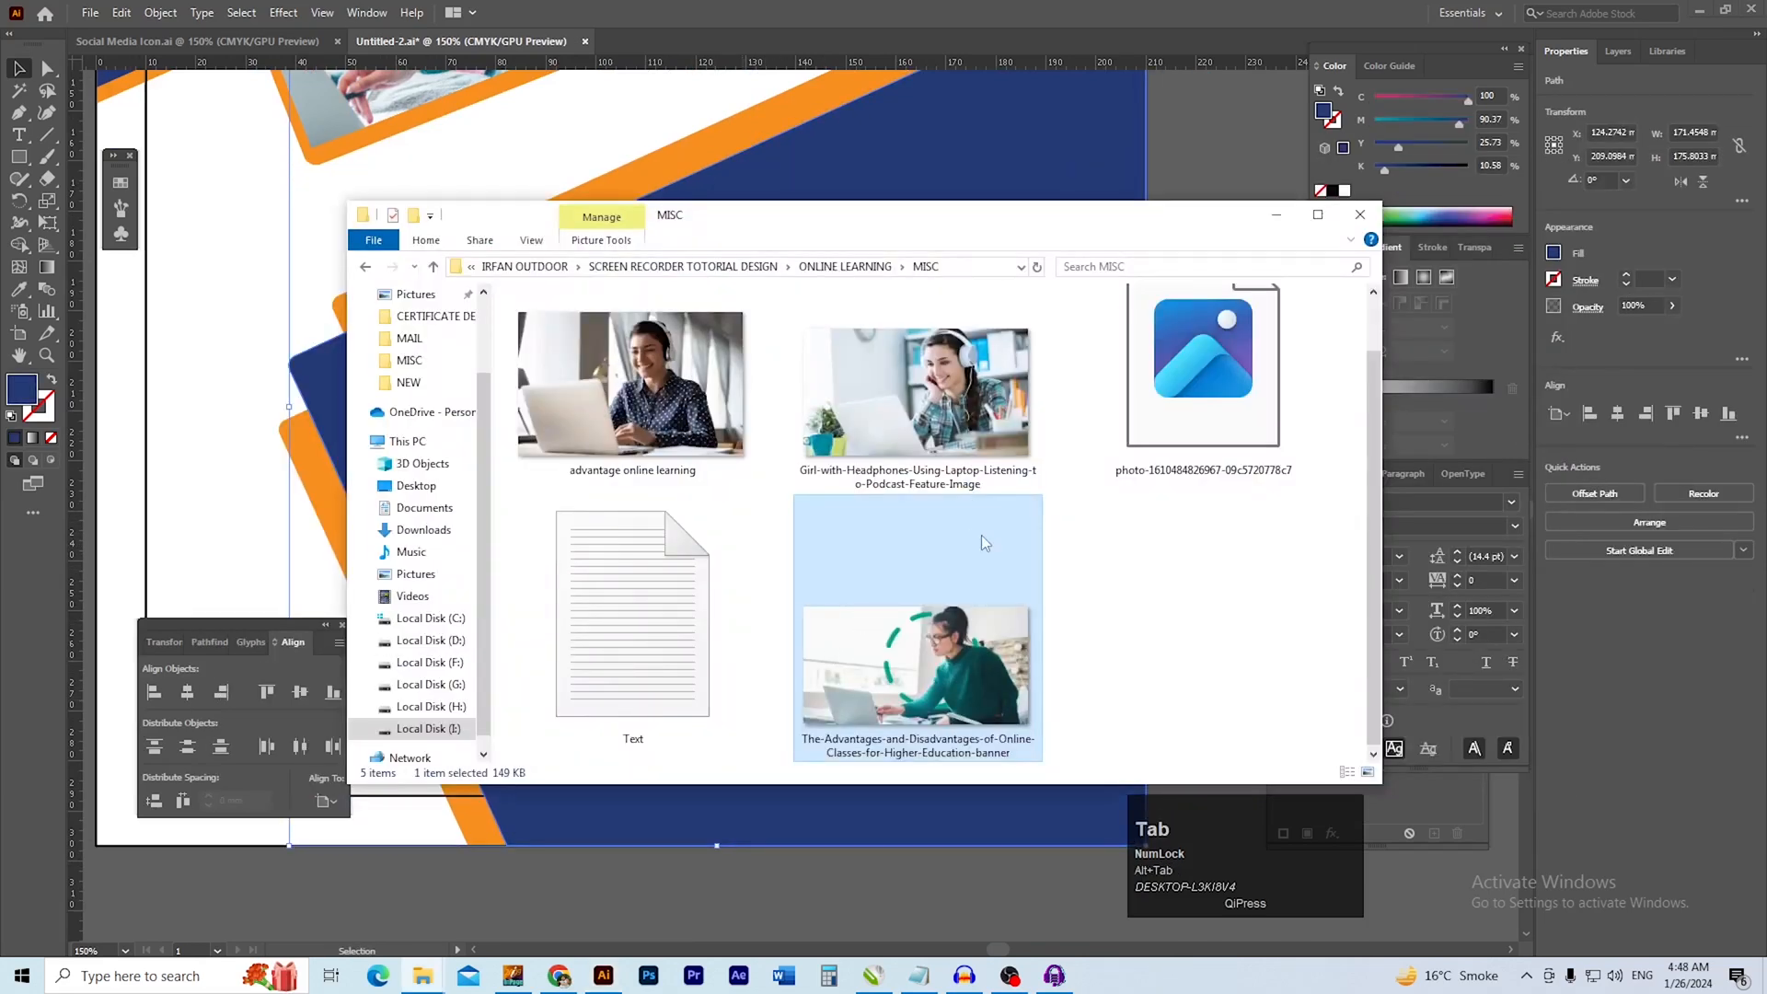
pyautogui.moveTo(874, 414); pyautogui.dragTo(825, 401)
pyautogui.hotkey('alt', 'Tab')
# Size the headphones photo to about 312.5 × 177.5 mm over the lower blue shape and send it to the back
pyautogui.moveTo(742, 293); pyautogui.dragTo(743, 455)
pyautogui.moveTo(776, 522); pyautogui.dragTo(808, 560)
pyautogui.moveTo(808, 560)
pyautogui.mouseDown()
pyautogui.moveTo(798, 493)
pyautogui.moveTo(789, 532)
pyautogui.mouseUp()
pyautogui.moveTo(718, 406); pyautogui.dragTo(719, 276)
pyautogui.moveTo(737, 457); pyautogui.dragTo(688, 467)
pyautogui.moveTo(708, 505); pyautogui.dragTo(734, 504)
pyautogui.moveTo(694, 287); pyautogui.dragTo(693, 279)
pyautogui.moveTo(728, 491); pyautogui.dragTo(795, 496)
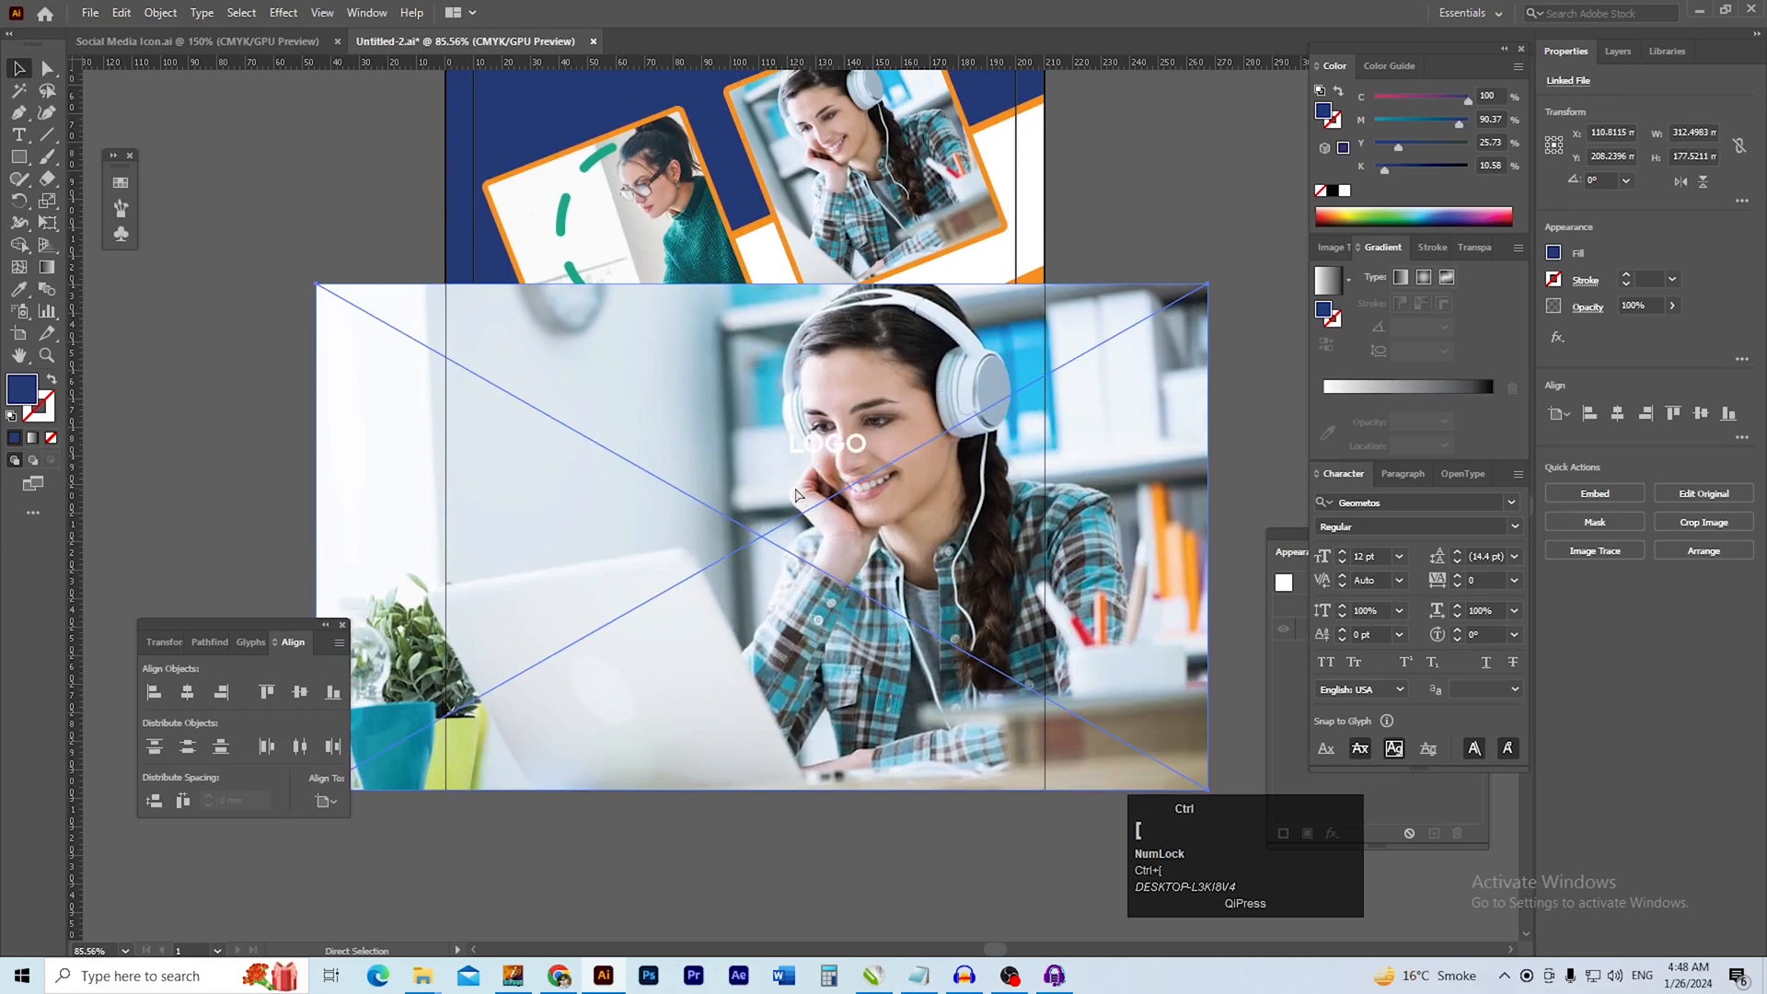
pyautogui.hotkey('ctrl', 'shift', '[')
# Copy the large lower blue shape
pyautogui.moveTo(793, 494); pyautogui.dragTo(730, 540)
pyautogui.moveTo(868, 558); pyautogui.dragTo(955, 566)
pyautogui.moveTo(891, 542); pyautogui.dragTo(813, 564)
pyautogui.click(1067, 161)
pyautogui.moveTo(903, 304); pyautogui.dragTo(981, 293)
pyautogui.hotkey('ctrl', 'z')
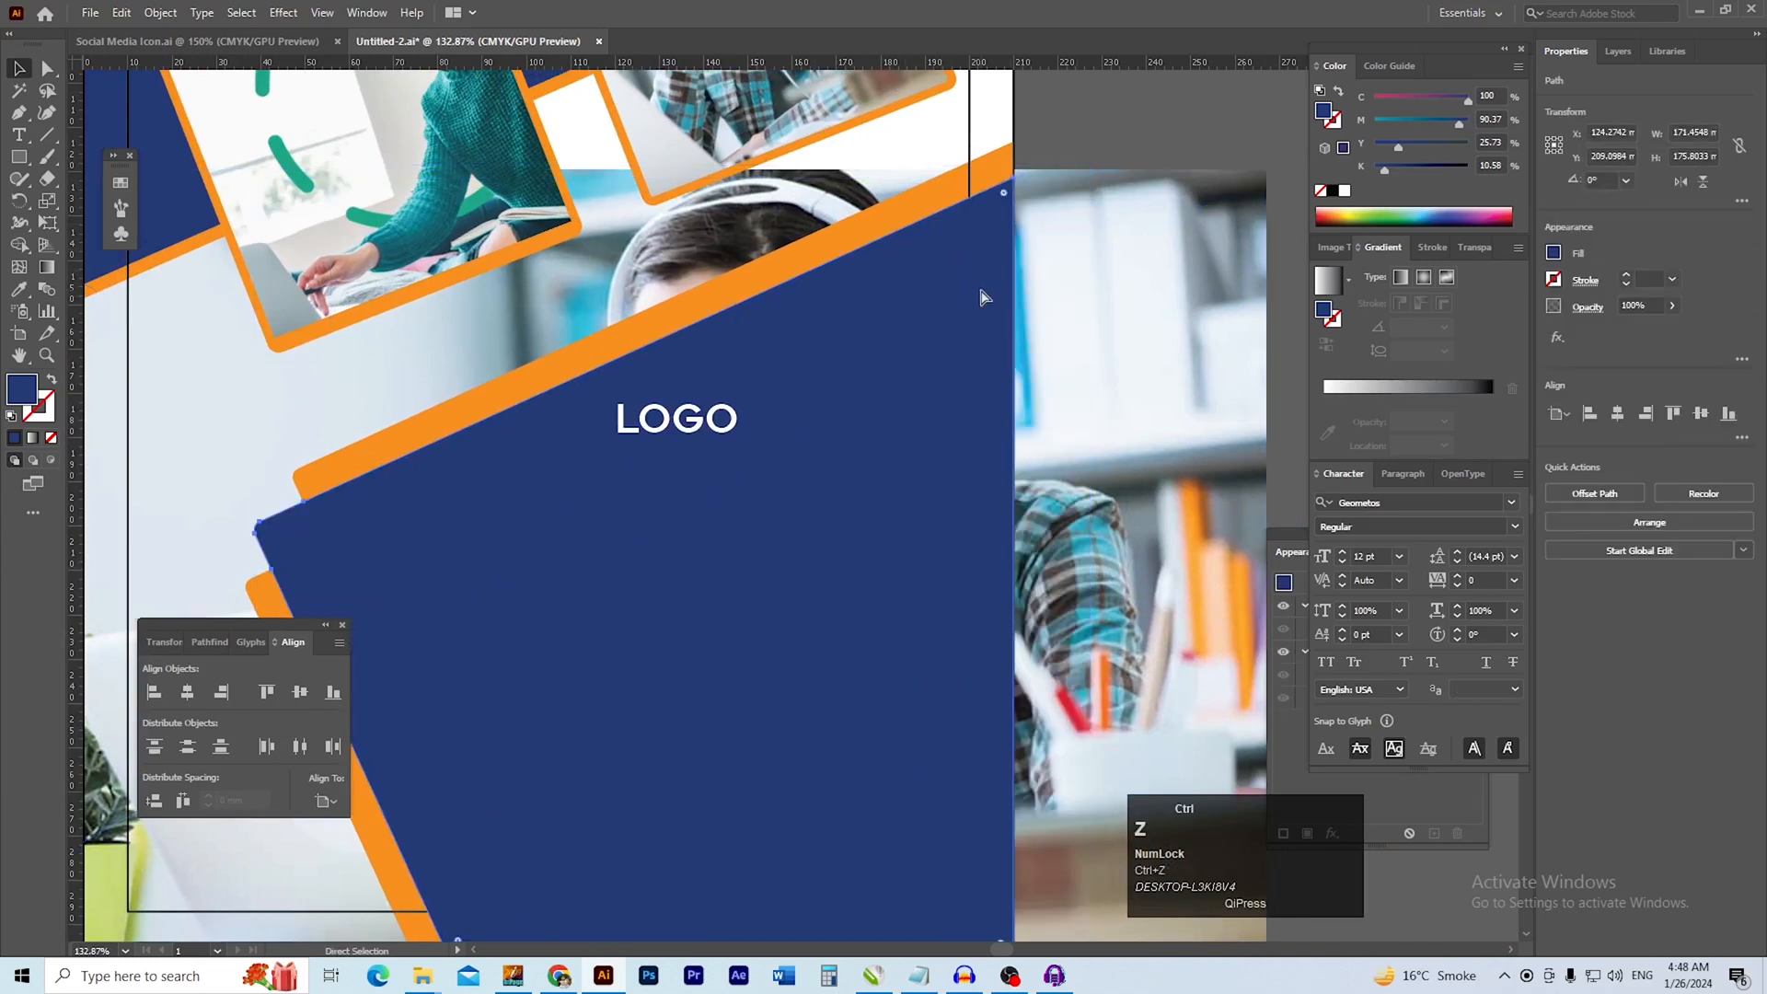
pyautogui.hotkey('ctrl', 'c')
# Make a clipping mask from the large lower blue shape and the headphones photo
pyautogui.moveTo(953, 348); pyautogui.dragTo(935, 359)
pyautogui.click(1086, 163)
pyautogui.click(986, 335)
pyautogui.doubleClick(976, 296)
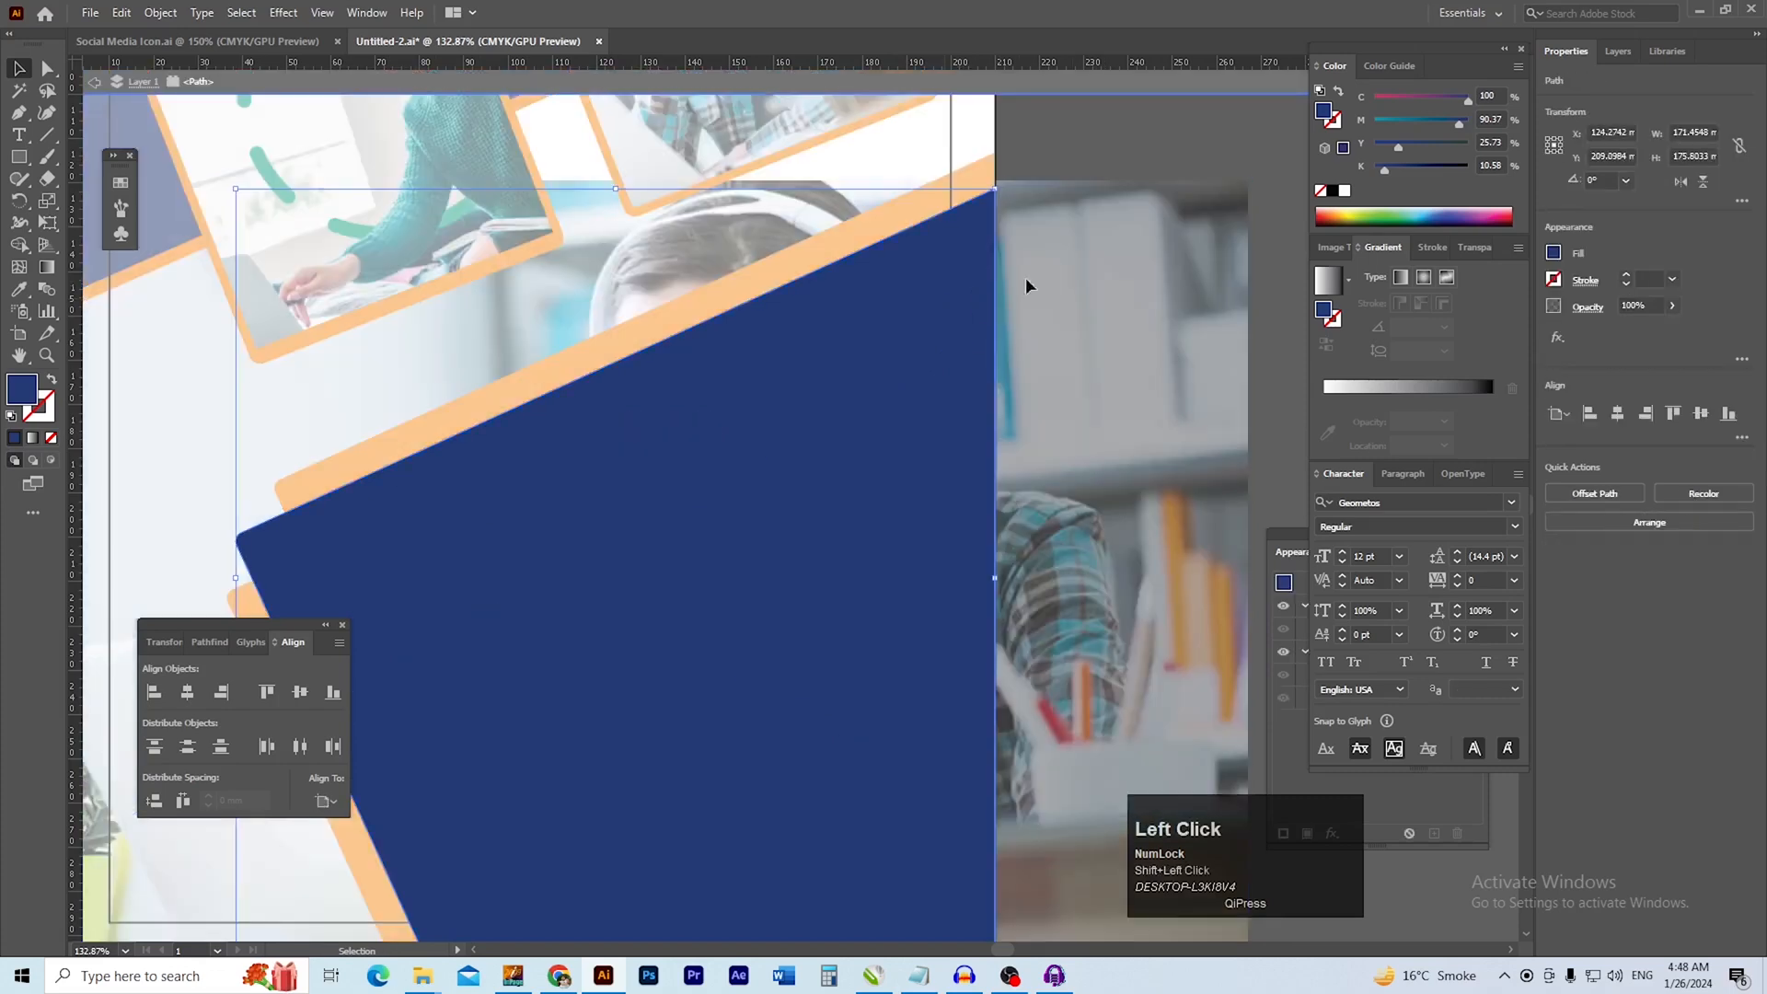
pyautogui.doubleClick(1075, 166)
pyautogui.click(1096, 219)
pyautogui.keyDown('shift'); pyautogui.click(938, 296); pyautogui.keyUp('shift')
pyautogui.rightClick(936, 295)
pyautogui.click(1058, 480)
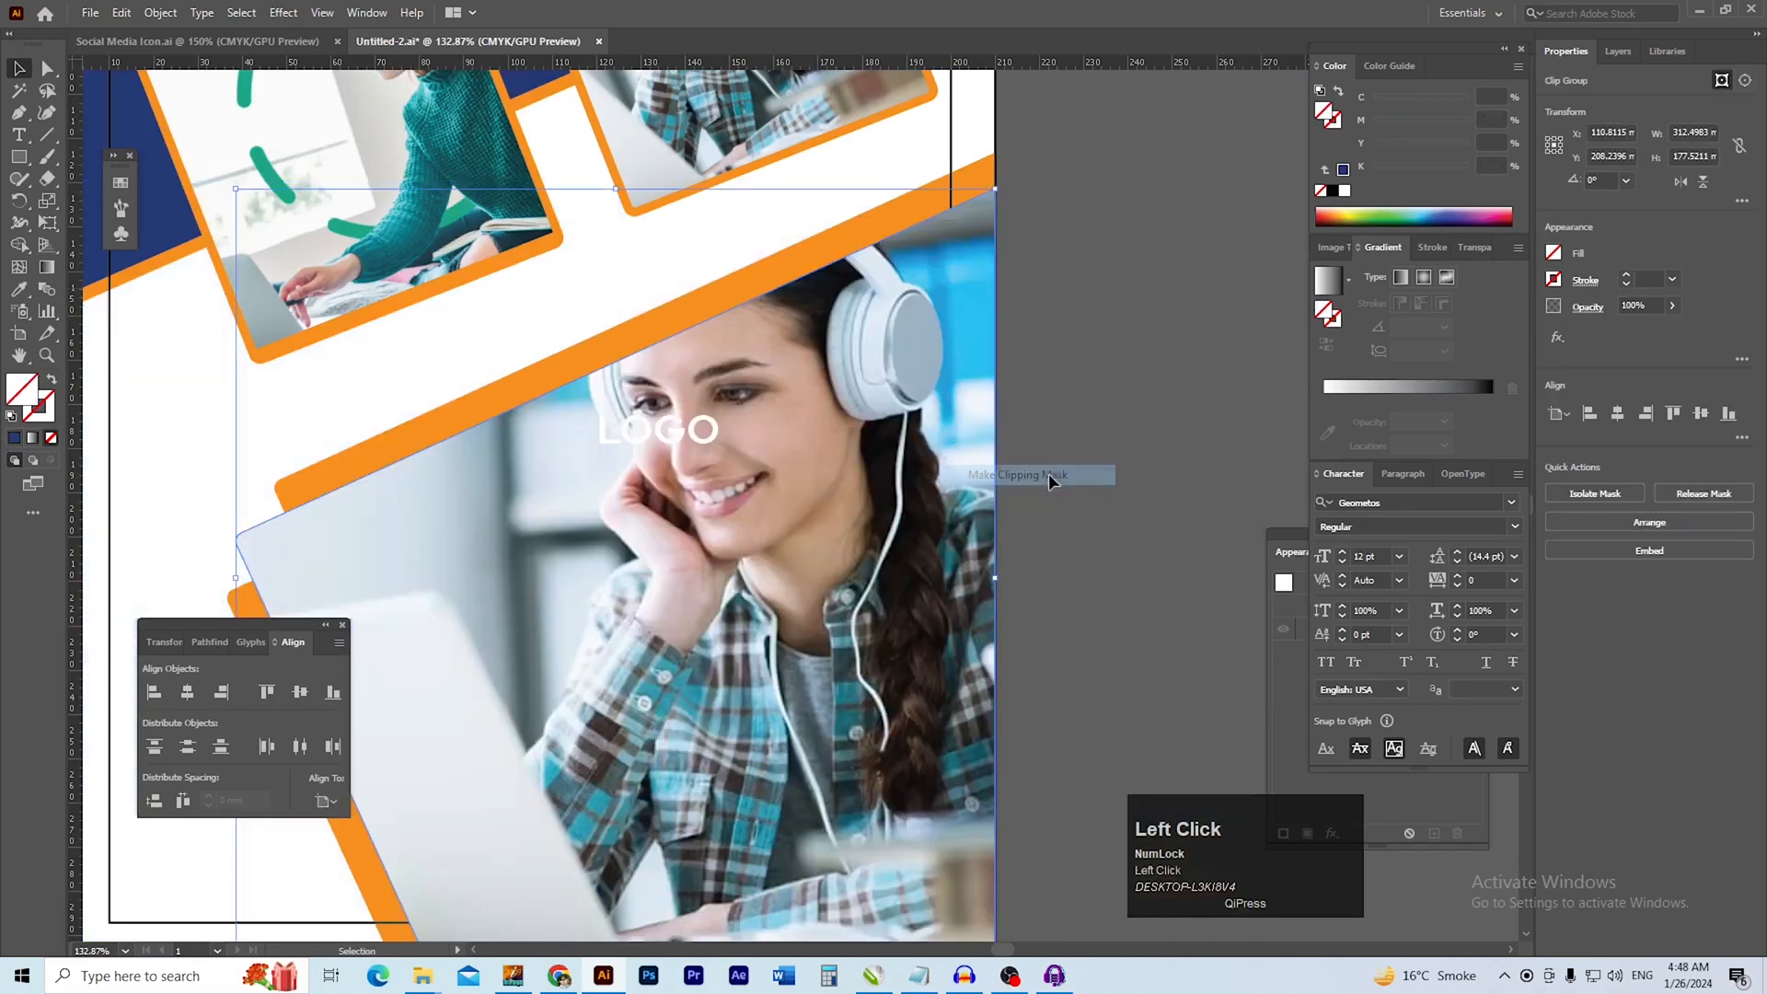
# Paste the copied blue shape in place in front of the clipped headphones photo
pyautogui.click(1085, 483)
pyautogui.moveTo(1117, 442); pyautogui.dragTo(1193, 363)
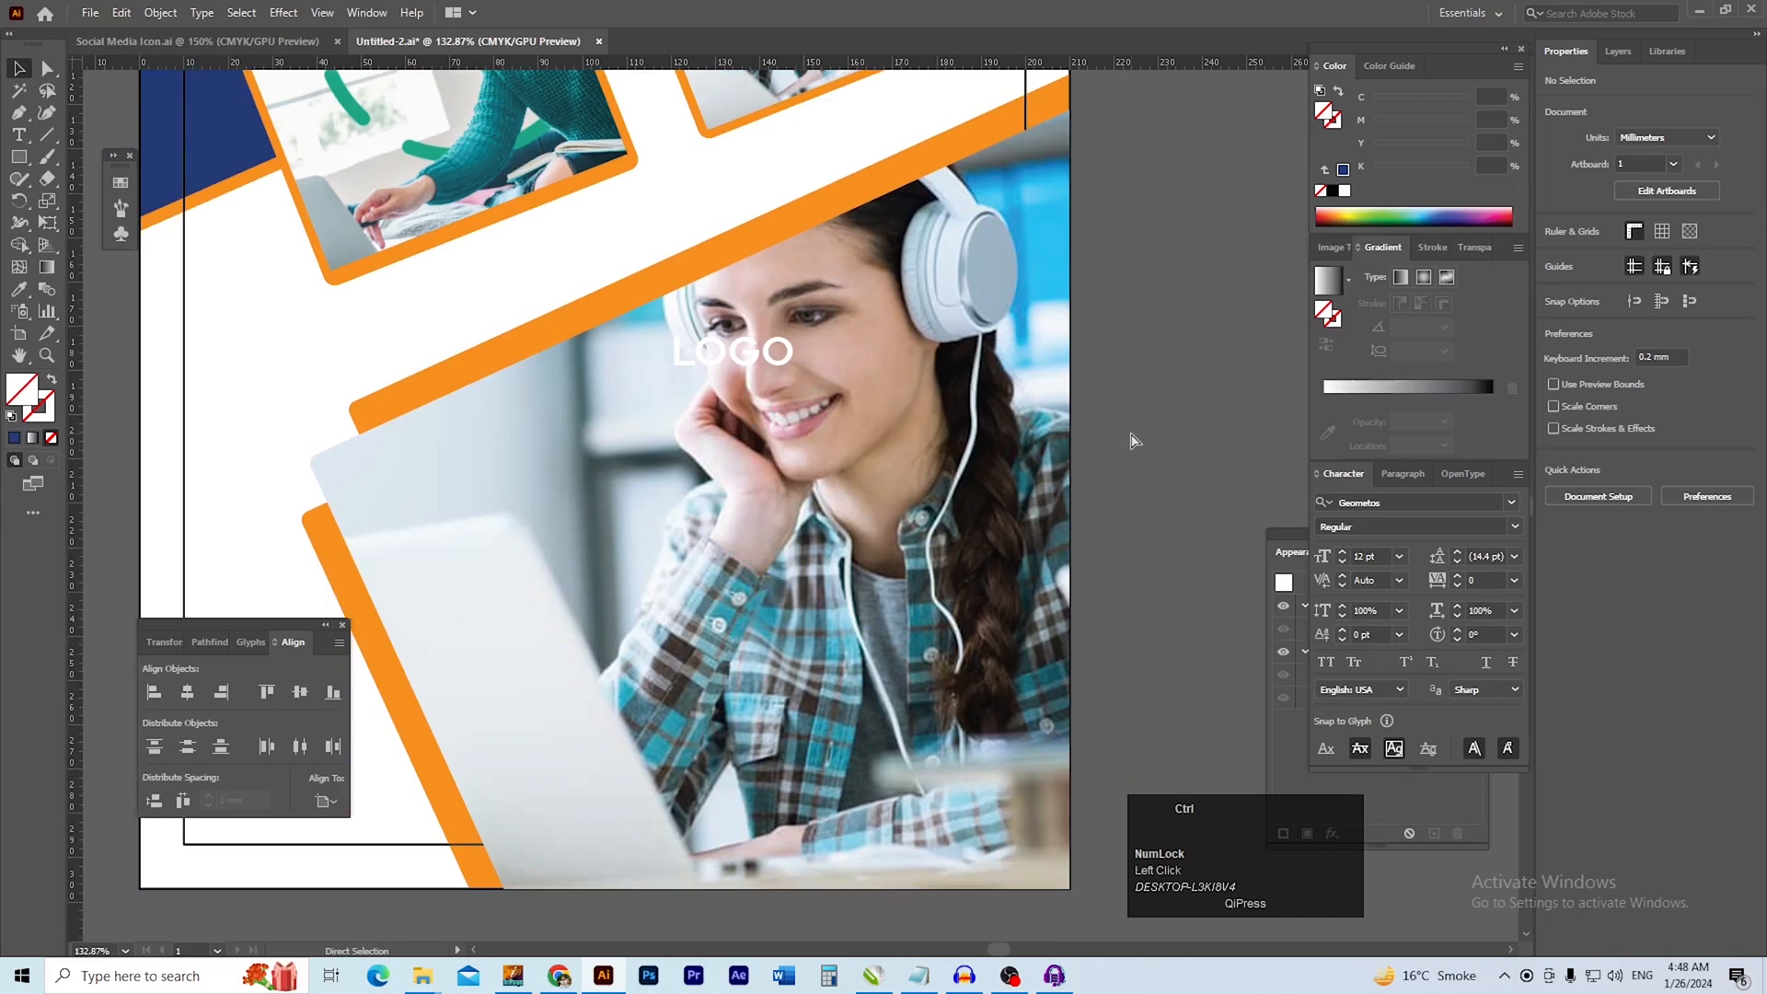
pyautogui.hotkey('ctrl', 'f')
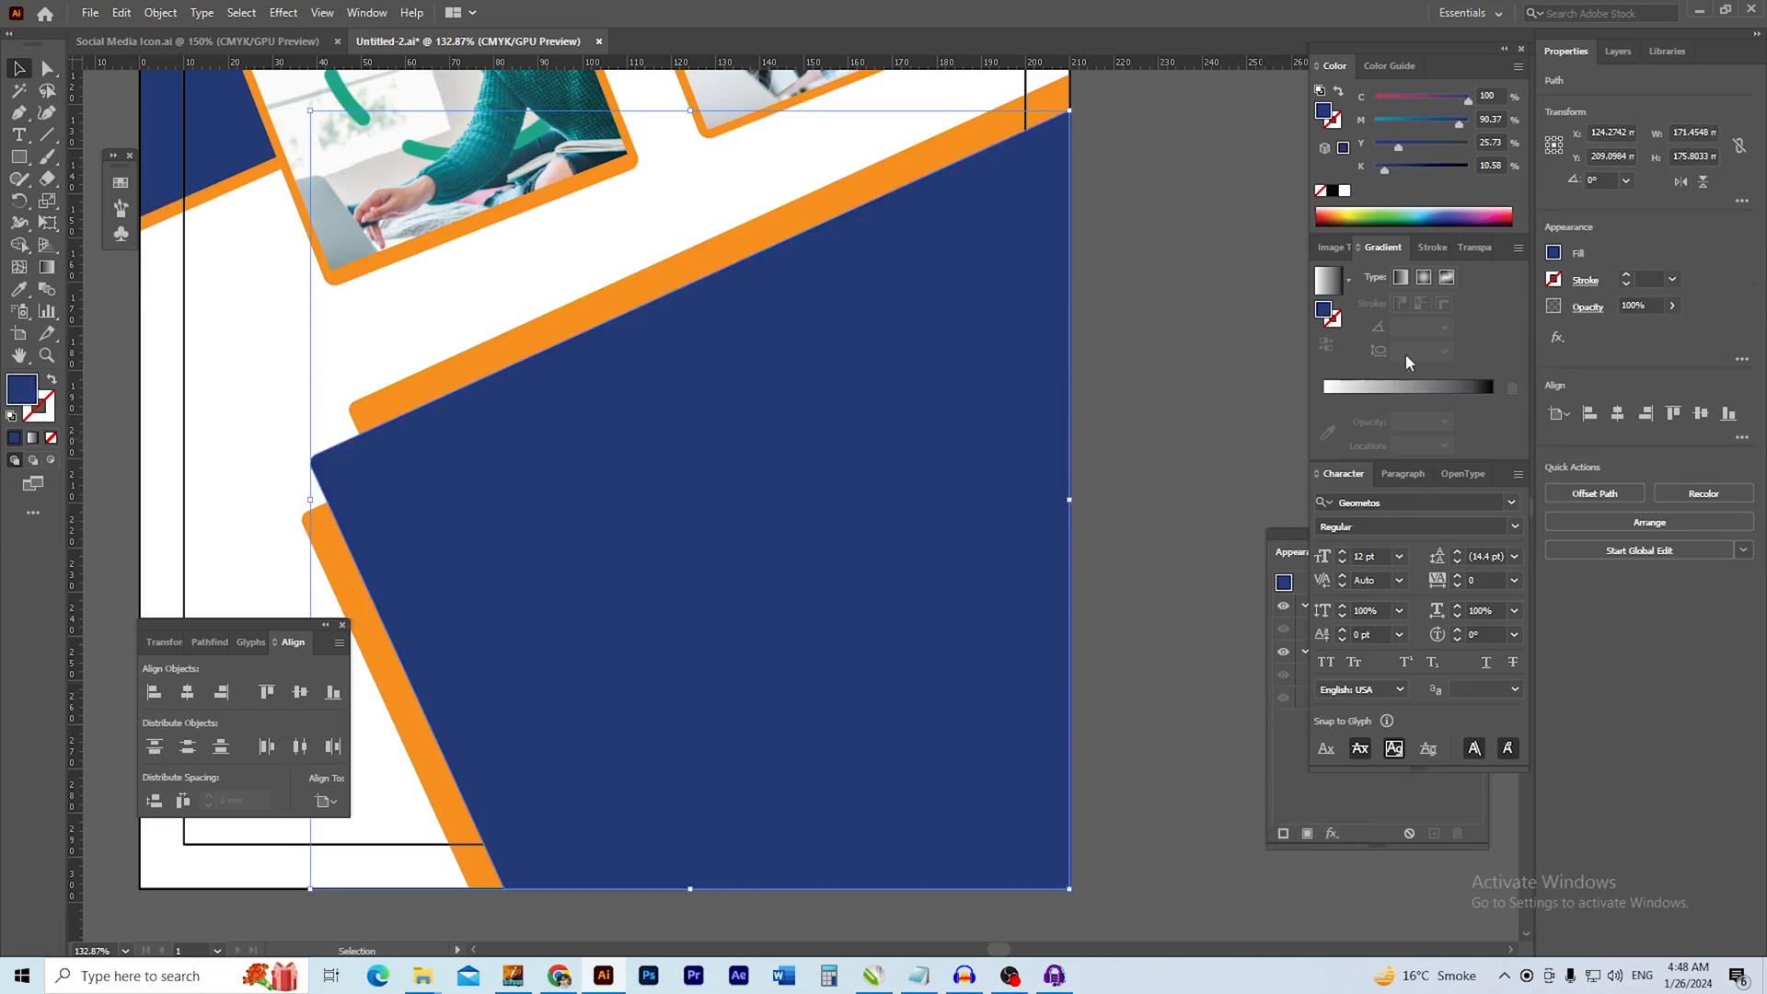
# Set the blending mode of the blue shape over the headphones photo to Multiply
pyautogui.click(1467, 252)
pyautogui.click(1365, 274)
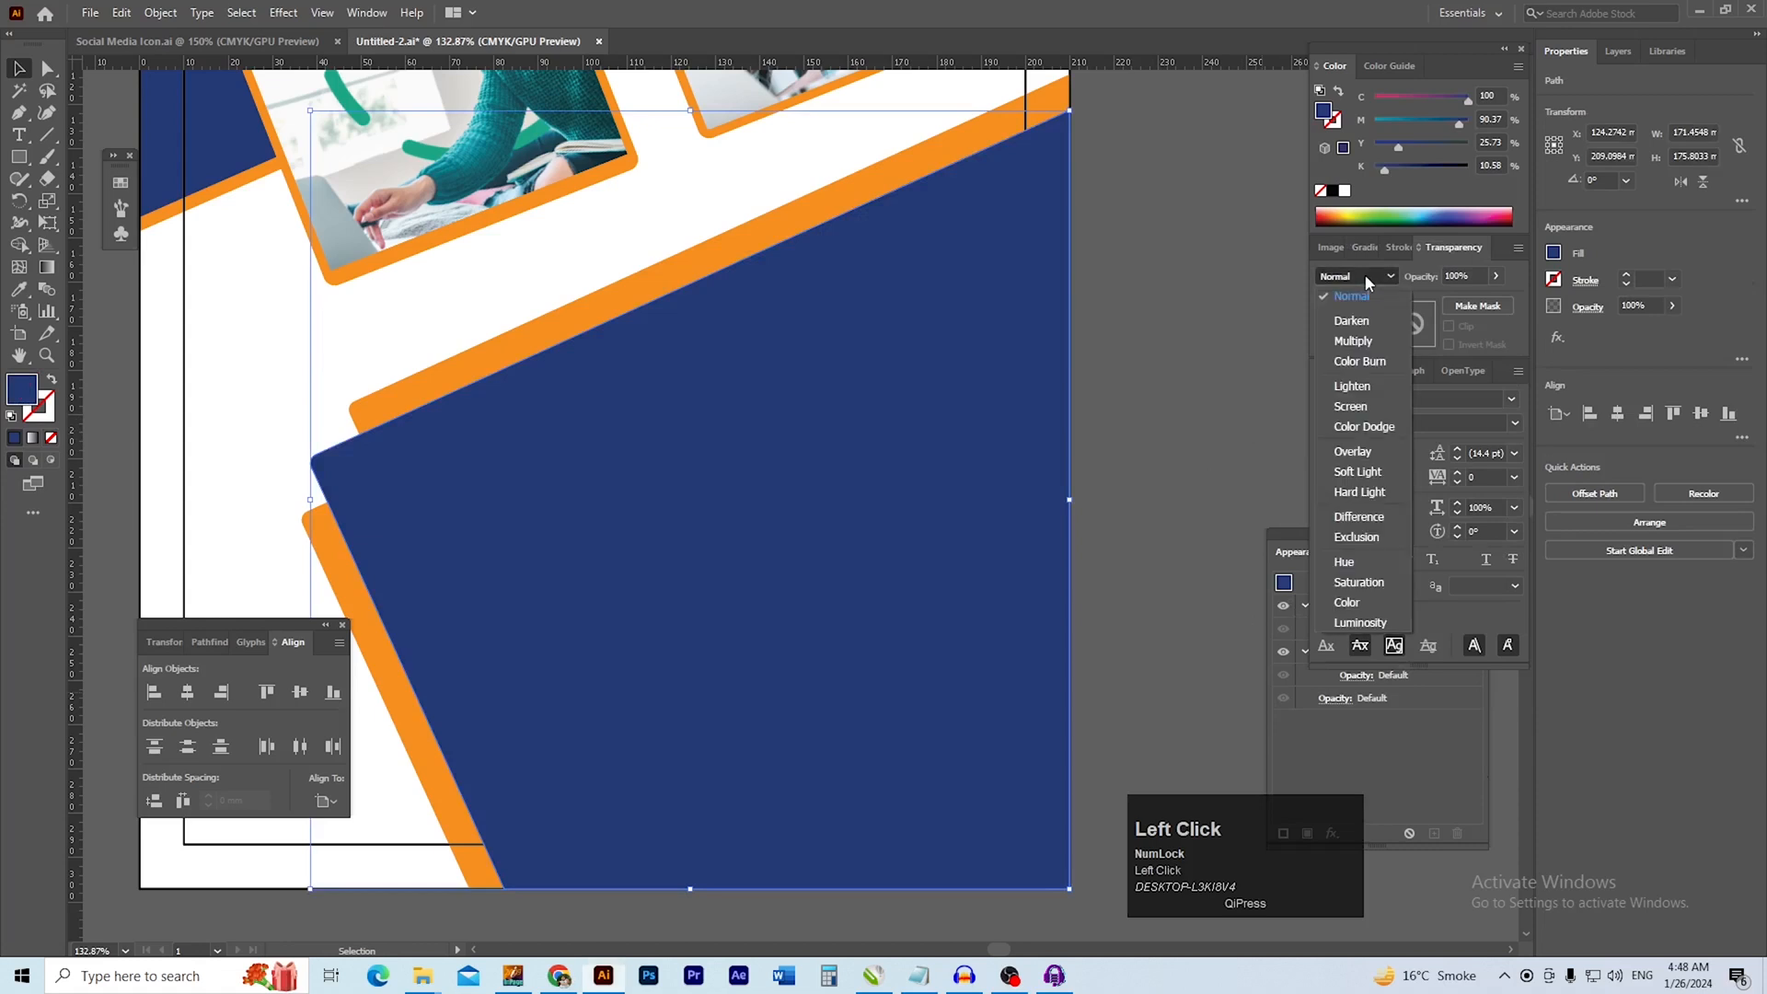
pyautogui.click(1364, 341)
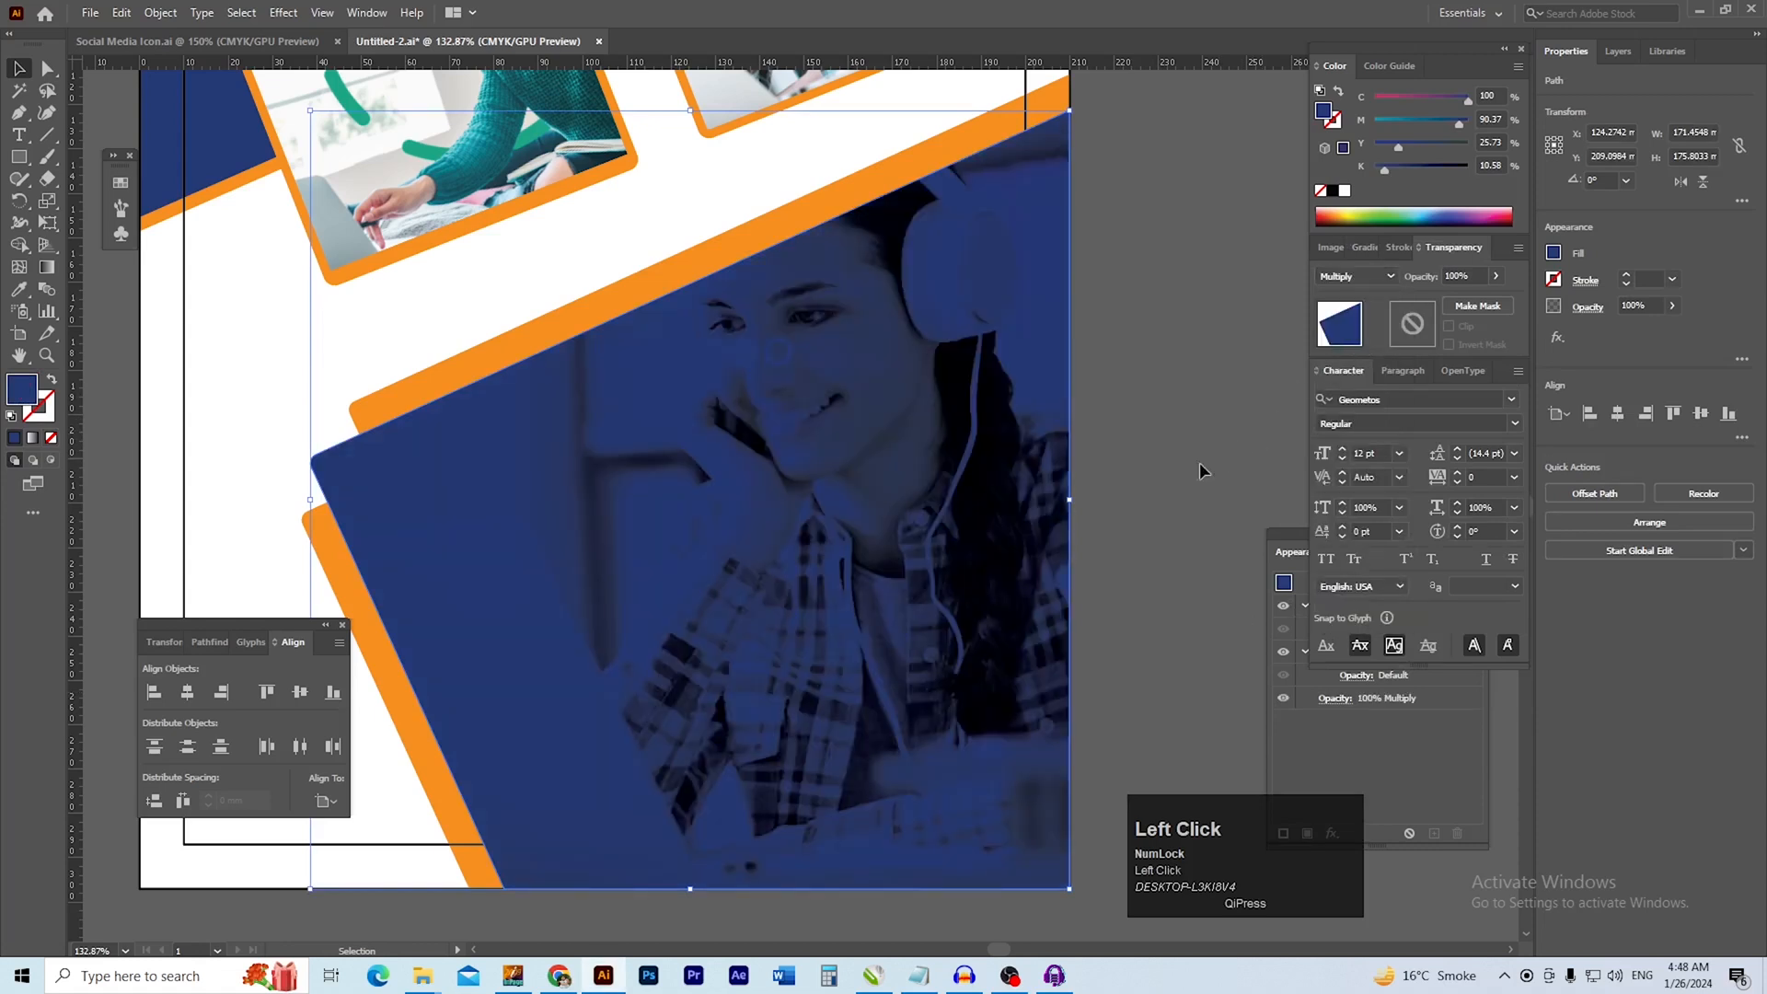
pyautogui.click(1172, 454)
# Bring the white LOGO text hidden behind the lower blue shape to the front
pyautogui.moveTo(752, 424); pyautogui.dragTo(734, 428)
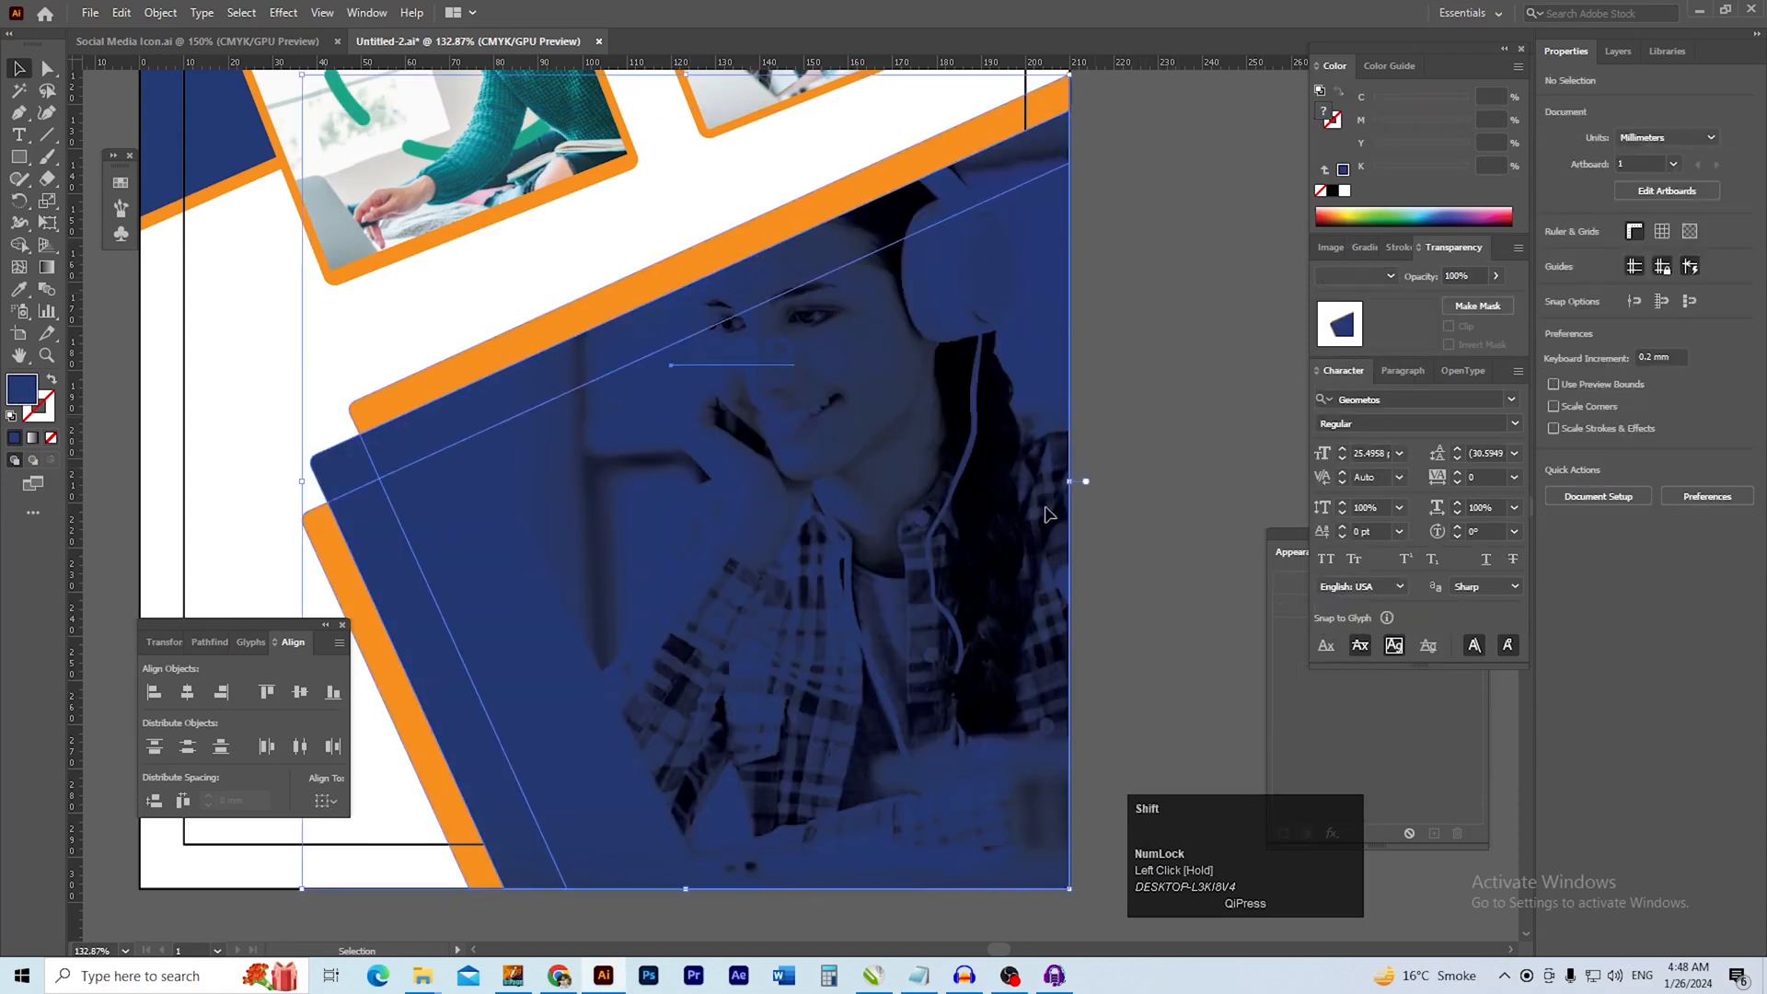
pyautogui.keyDown('shift'); pyautogui.click(1000, 555); pyautogui.keyUp('shift')
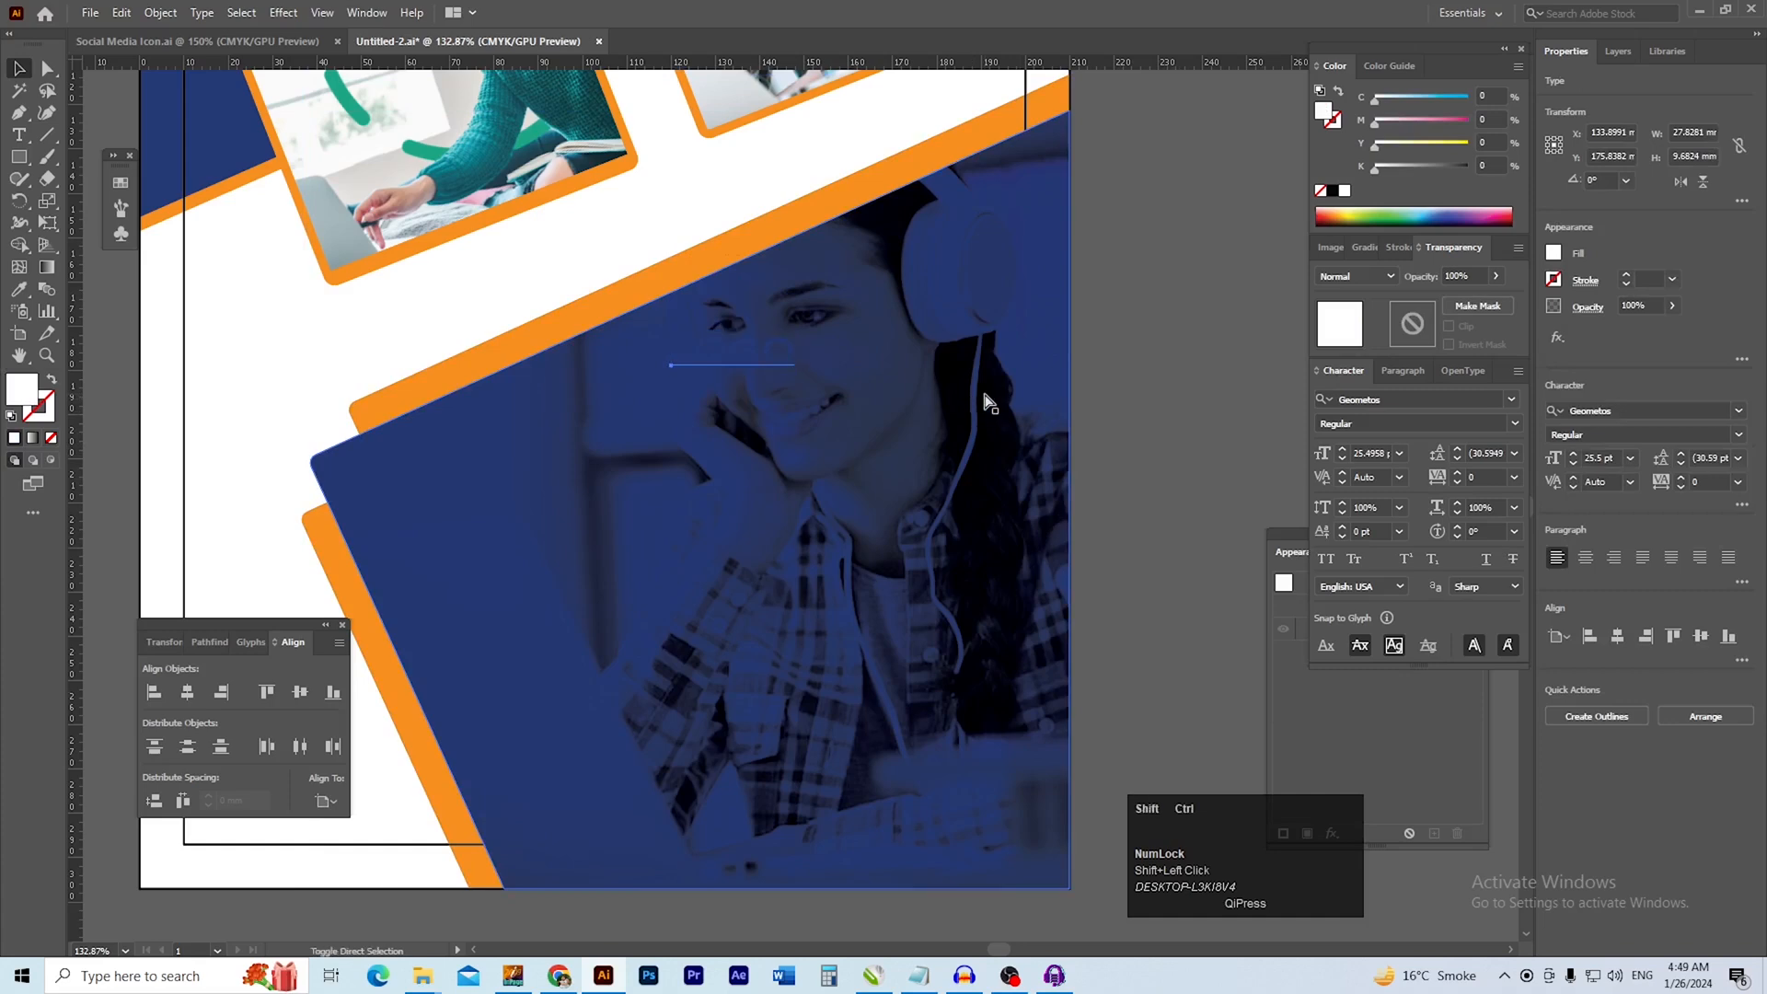
pyautogui.hotkey('ctrl', 'shift', ']')
pyautogui.click(1126, 399)
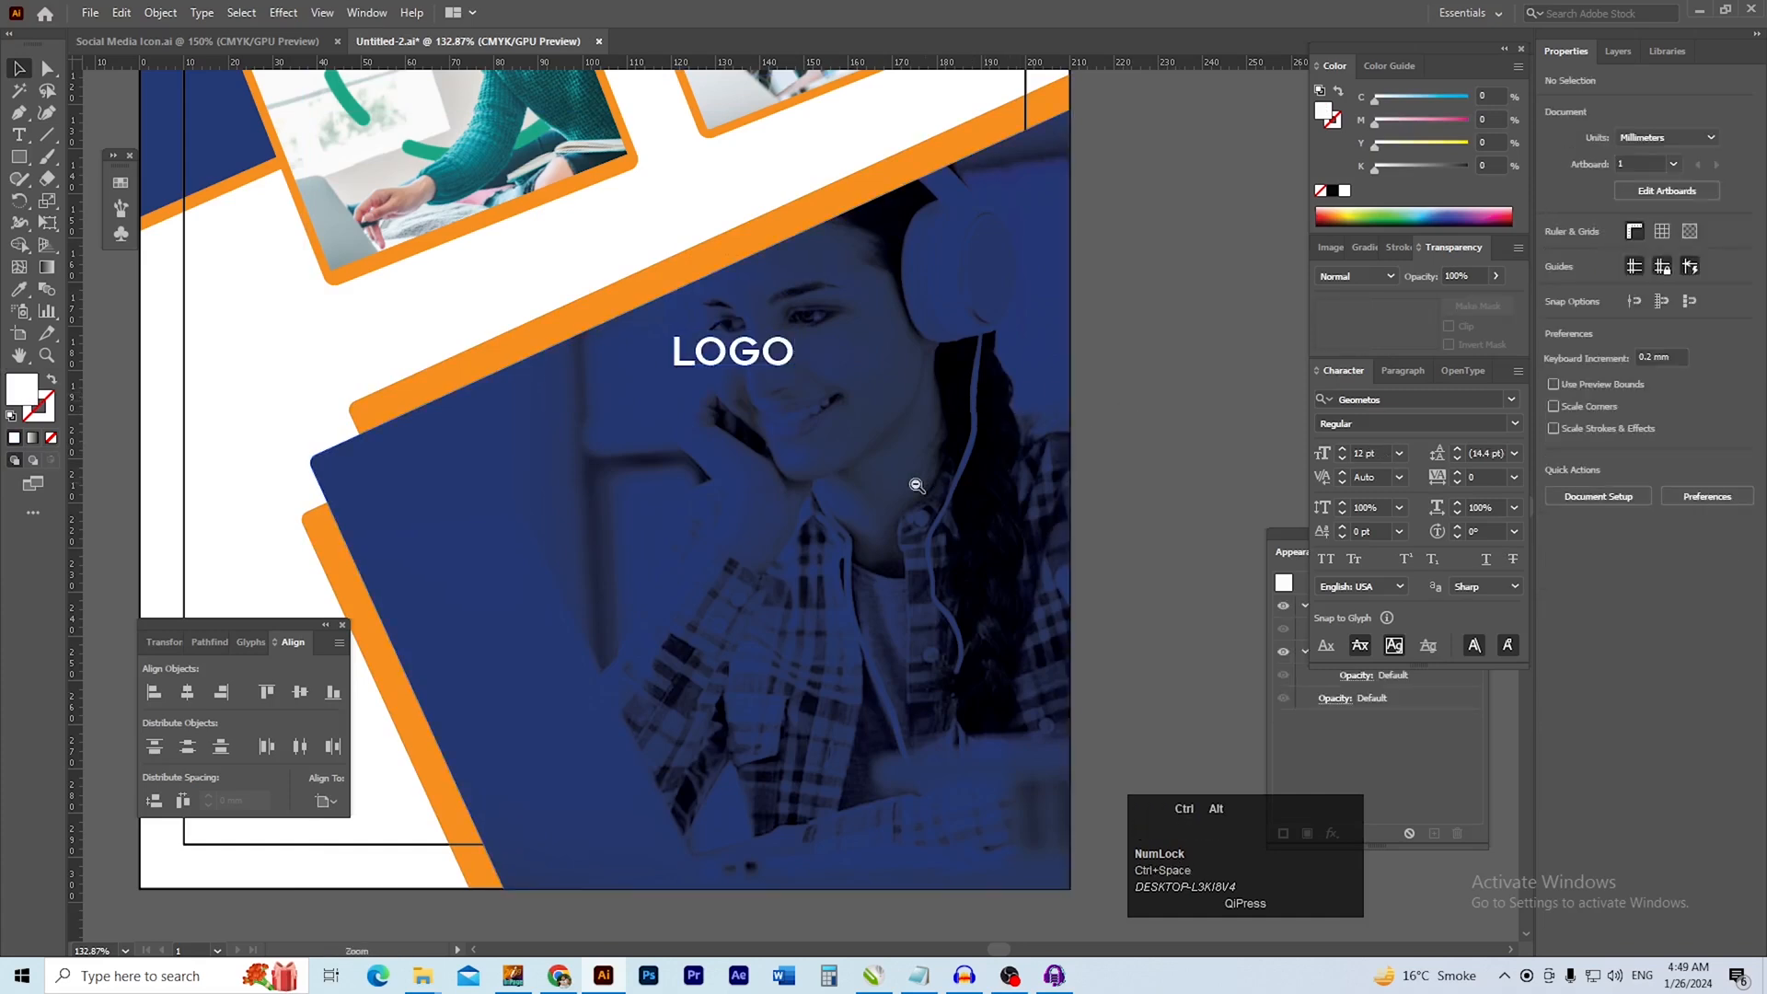
# Enlarge the LOGO text to about 92 × 32 mm and place it over the upper part of the headphones photo
pyautogui.keyDown('ctrl'); pyautogui.keyDown('alt'); pyautogui.click(892, 487); pyautogui.keyUp('alt'); pyautogui.keyUp('ctrl')
pyautogui.moveTo(656, 398); pyautogui.dragTo(727, 497)
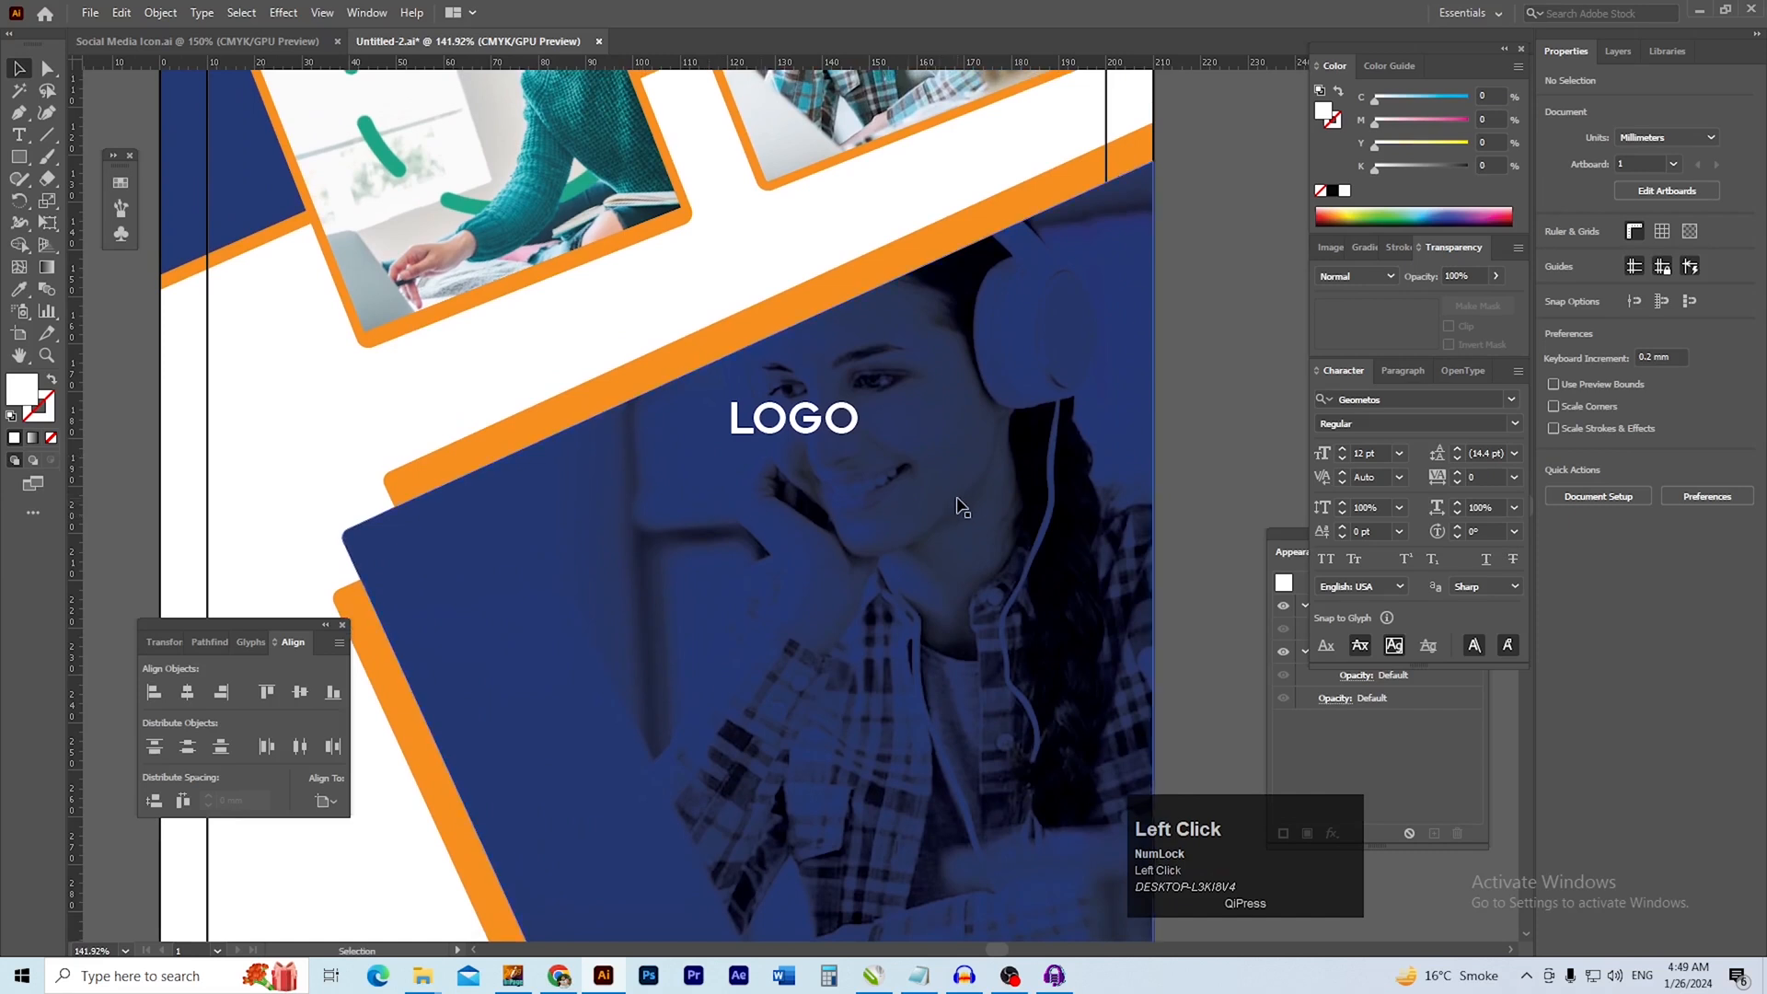
pyautogui.moveTo(804, 475); pyautogui.dragTo(761, 470)
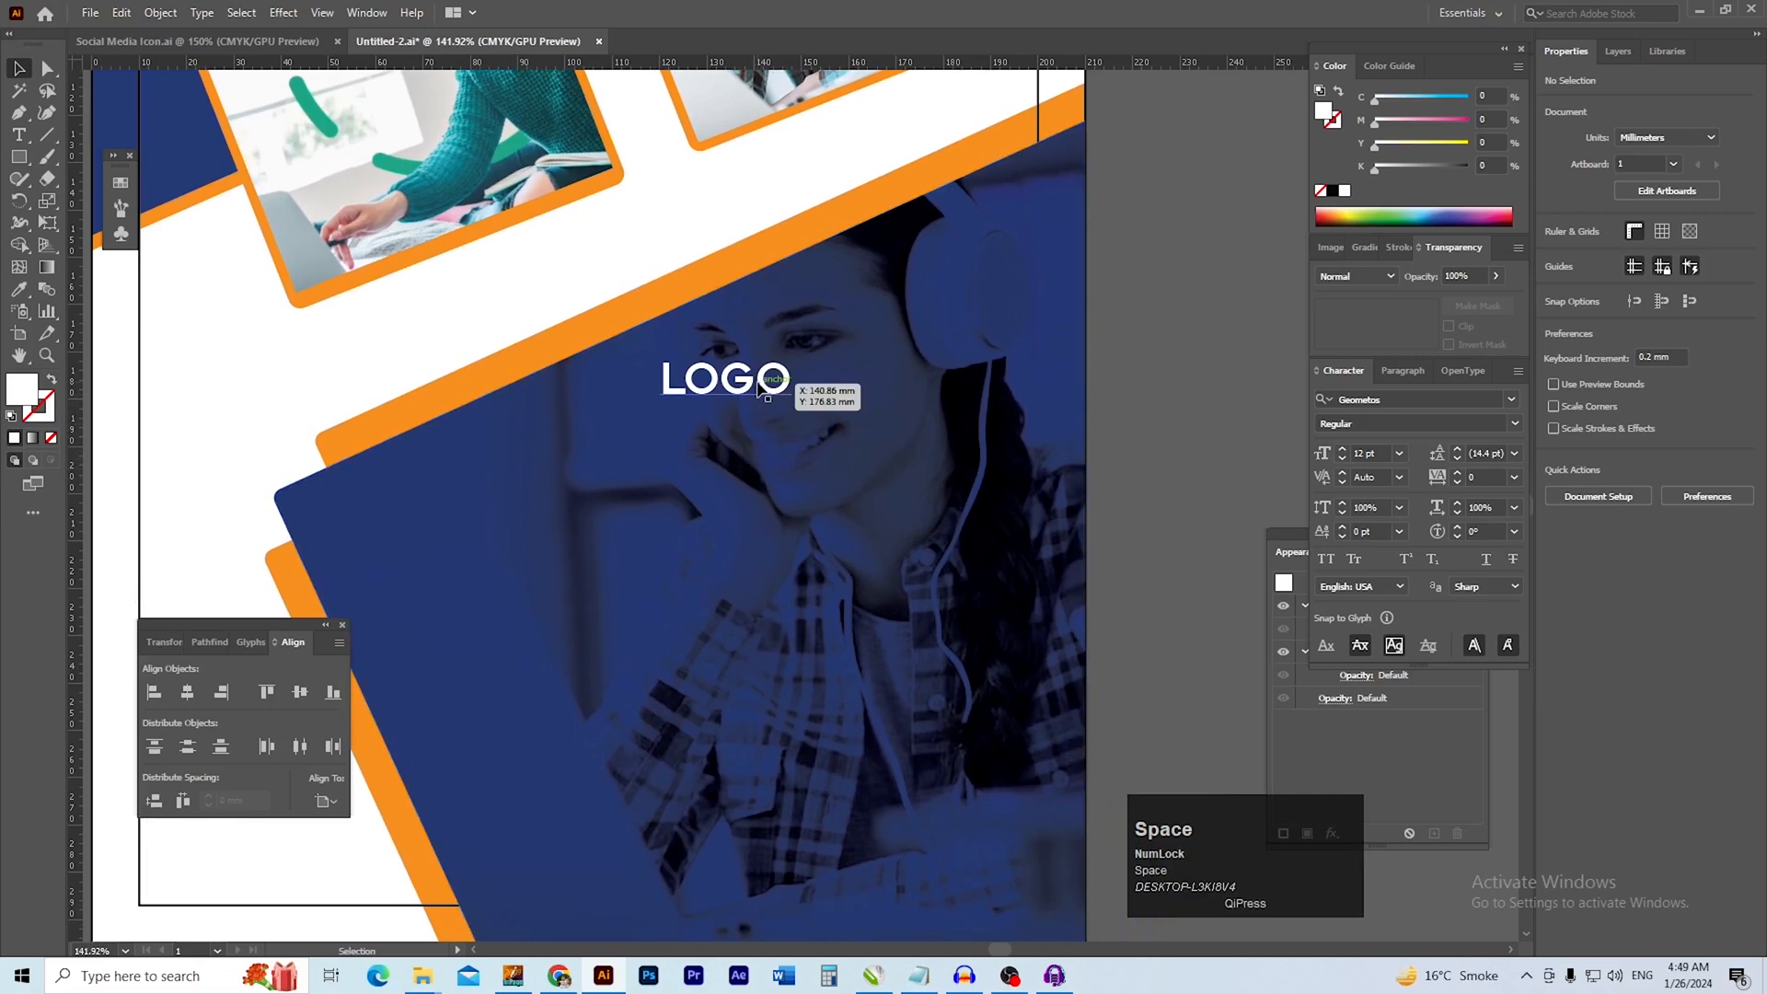
pyautogui.click(762, 381)
pyautogui.moveTo(726, 408); pyautogui.dragTo(725, 511)
pyautogui.moveTo(769, 455); pyautogui.dragTo(909, 415)
pyautogui.moveTo(800, 424); pyautogui.dragTo(793, 468)
pyautogui.moveTo(913, 450); pyautogui.dragTo(897, 454)
pyautogui.scroll(-2, 897, 454)
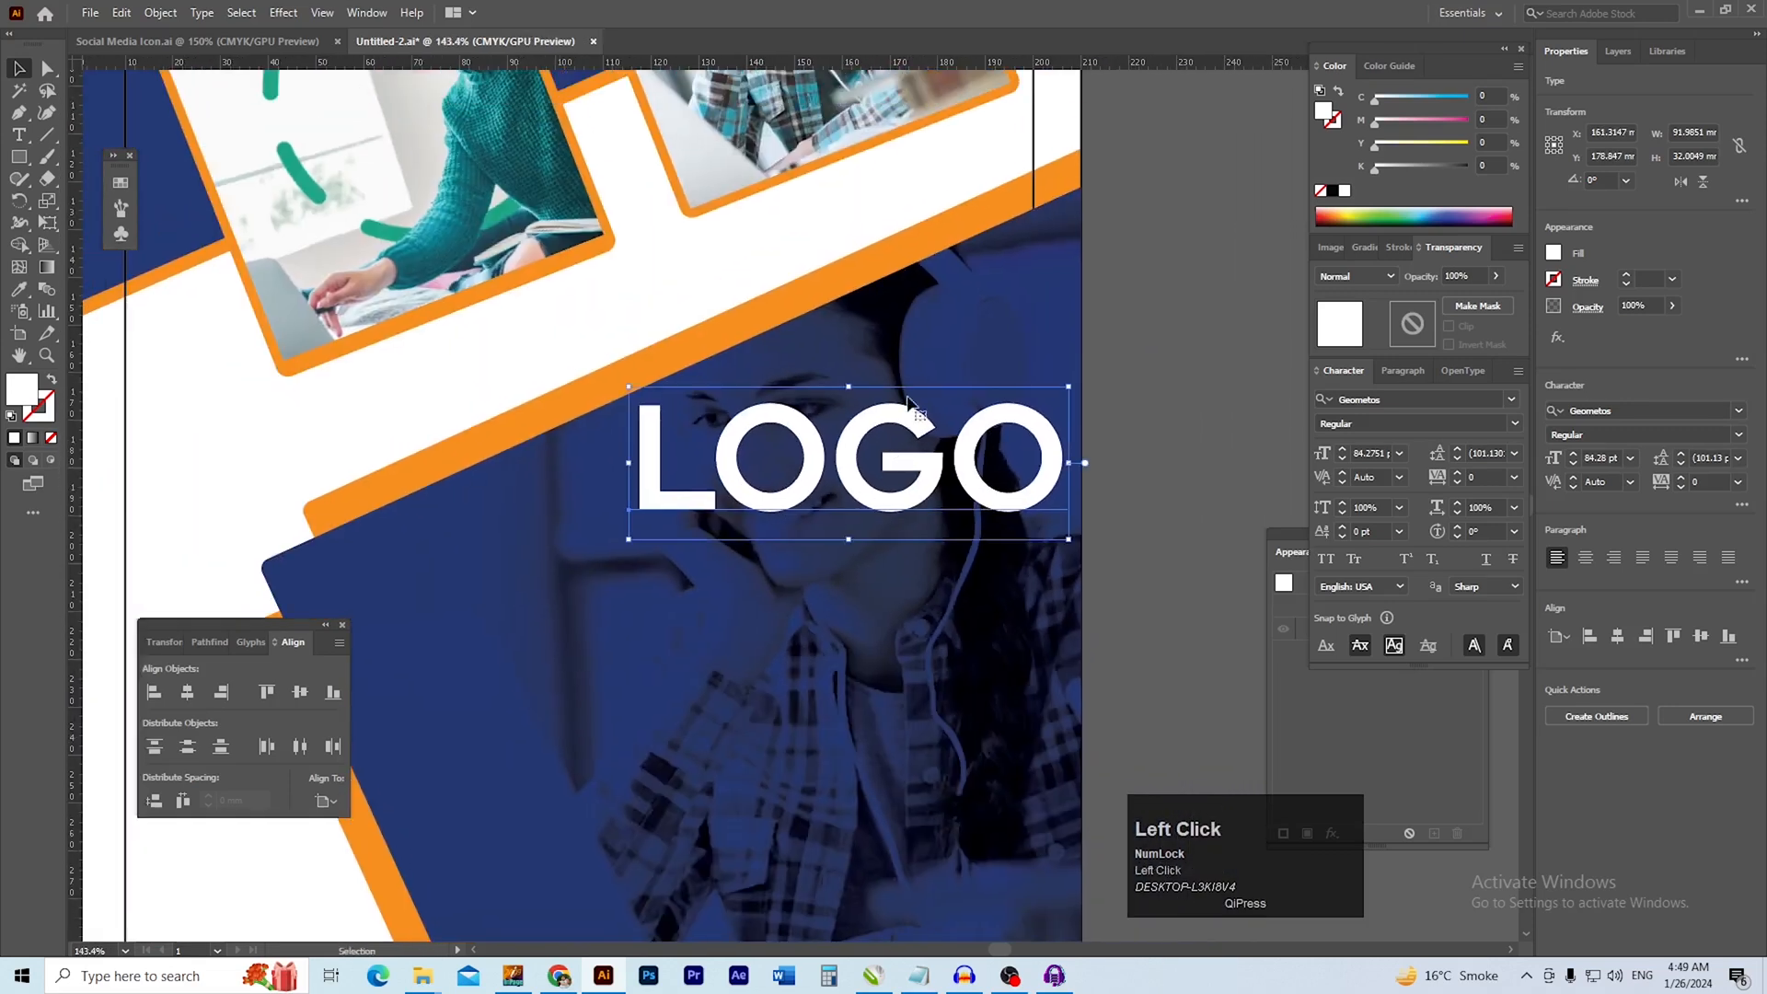
pyautogui.click(1266, 210)
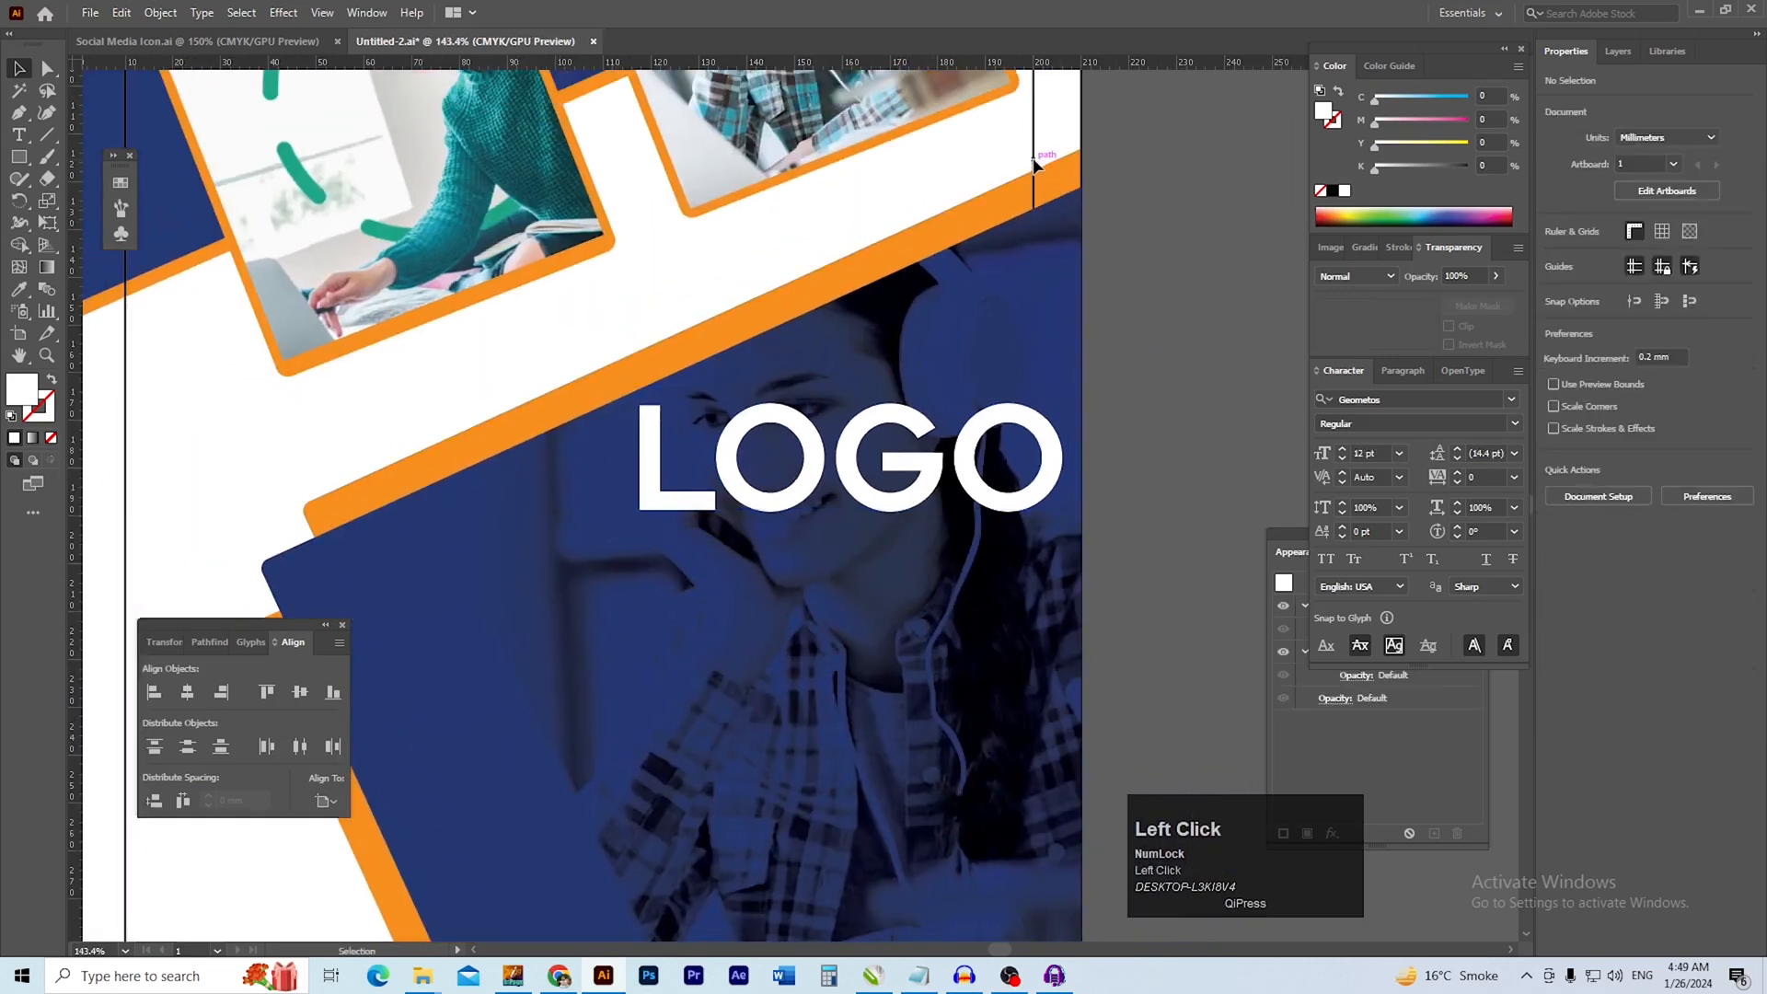
# Unlock all locked objects and bring the inner margin rectangle to the front
pyautogui.moveTo(1034, 184); pyautogui.dragTo(1040, 223)
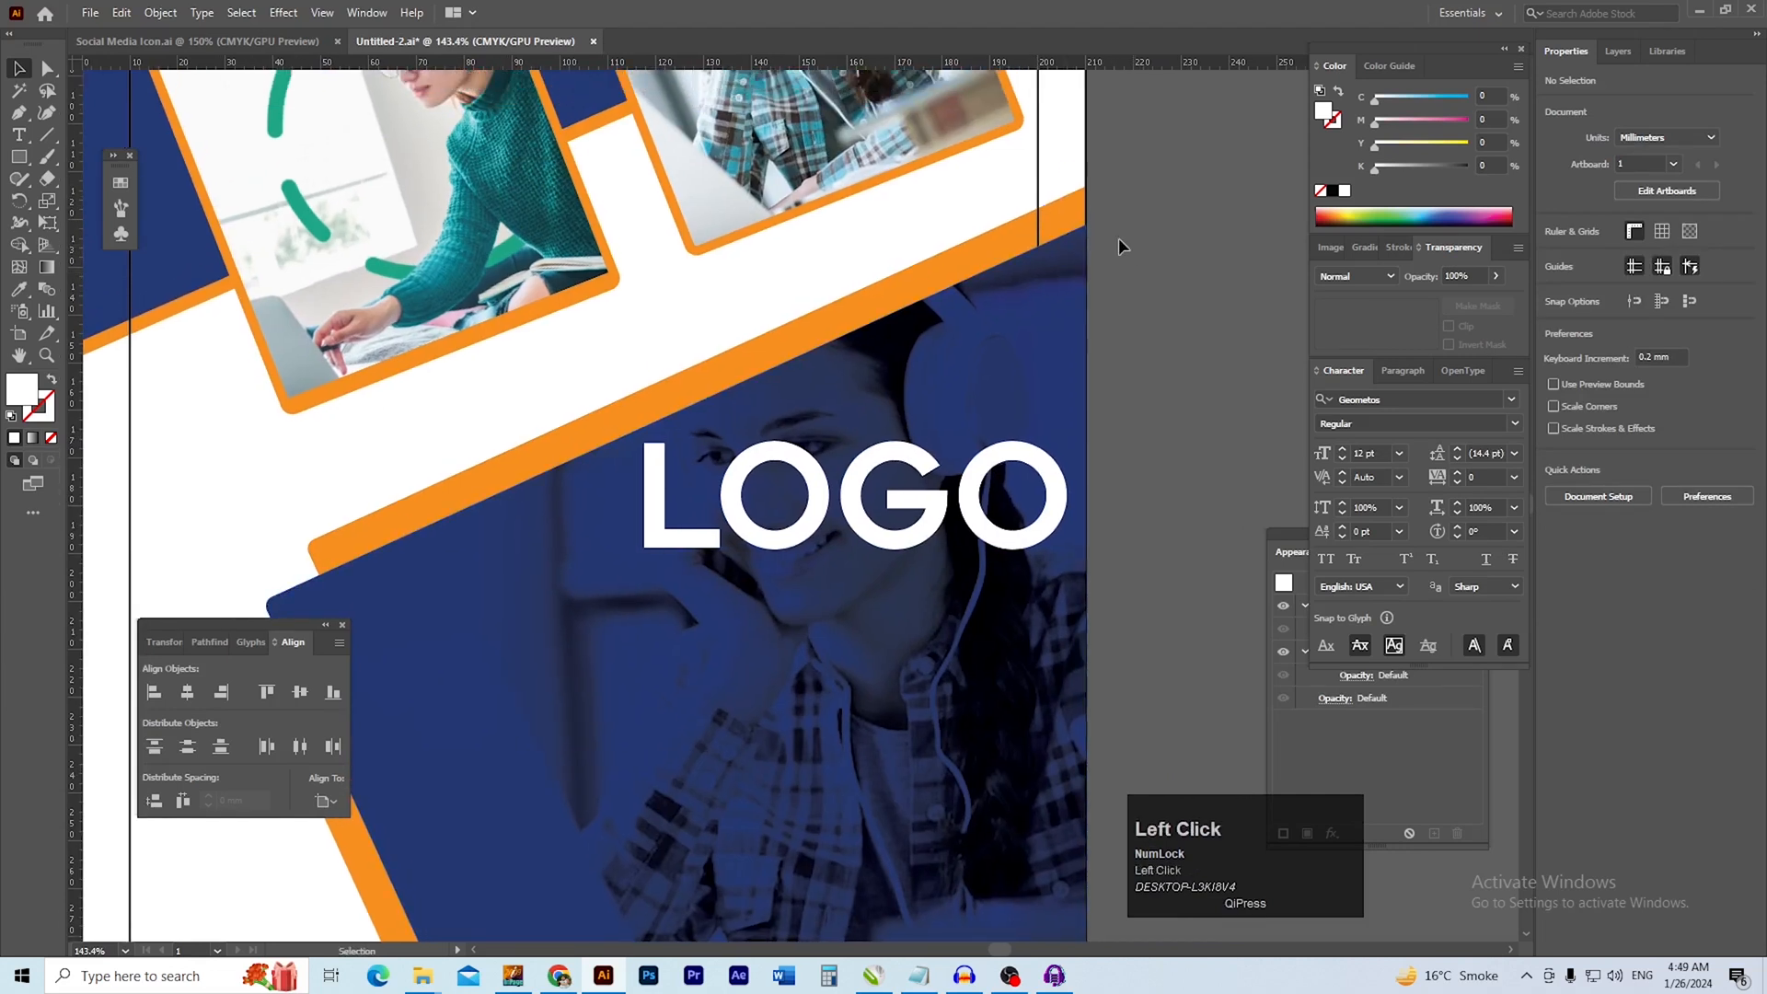
pyautogui.rightClick(1038, 182)
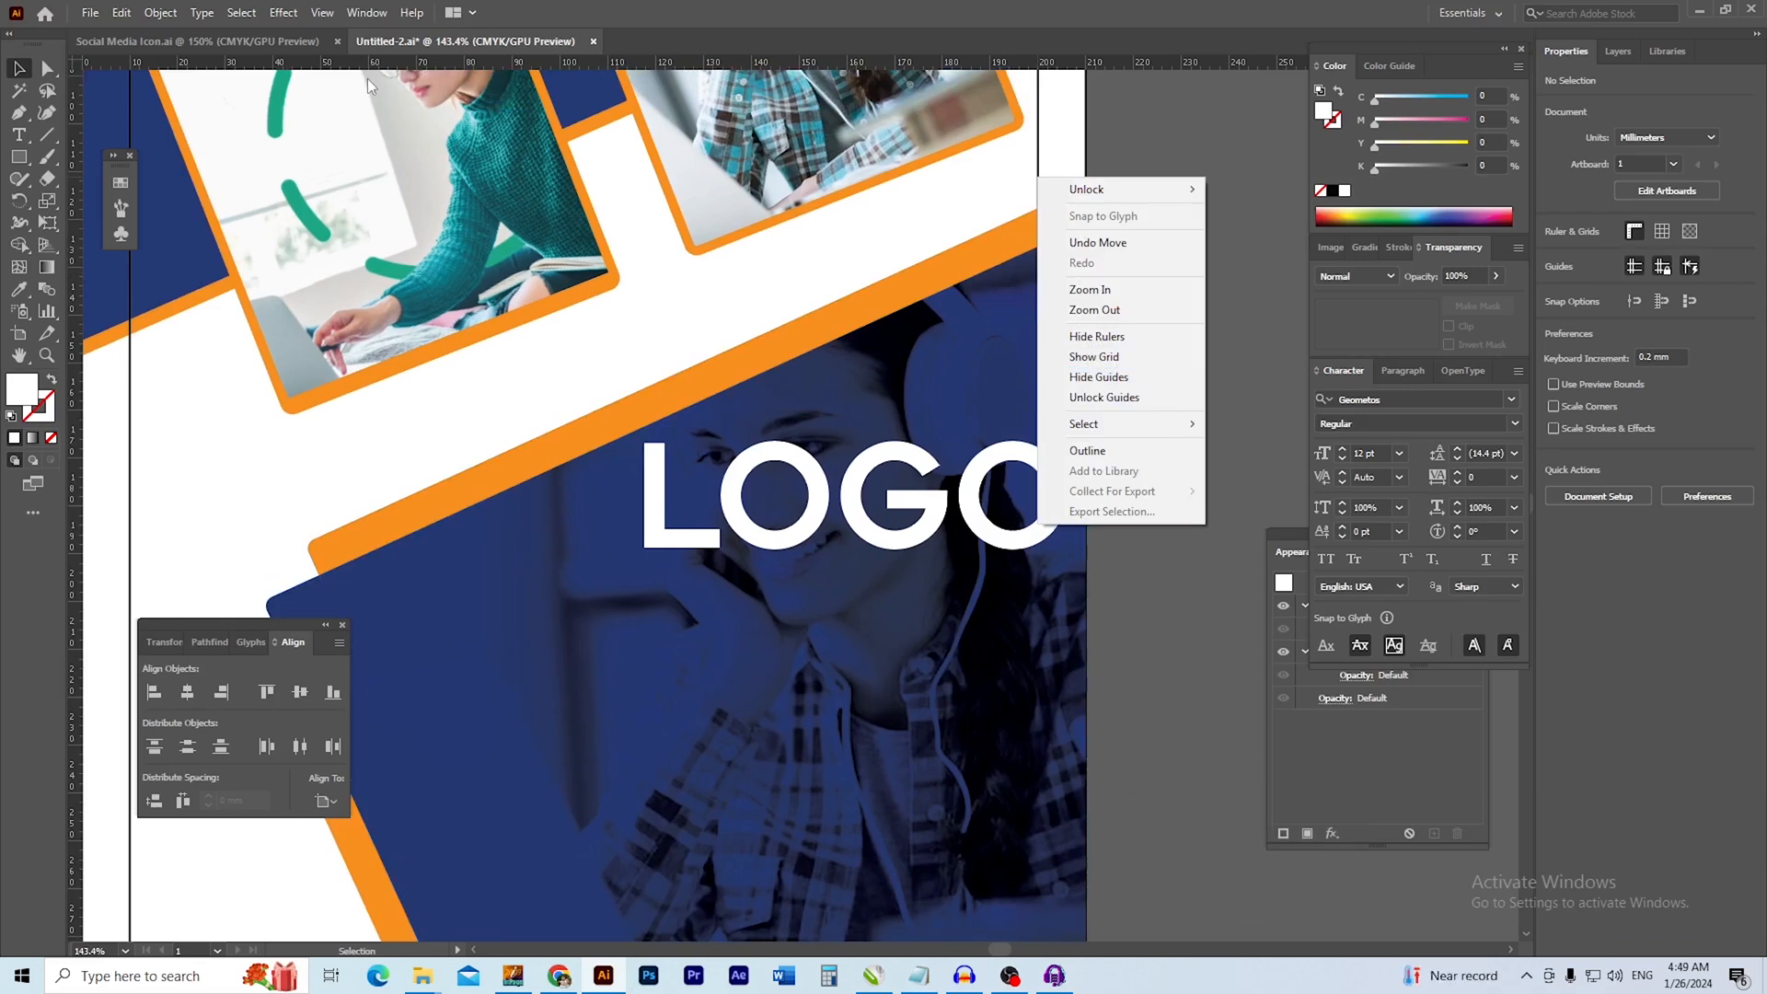
pyautogui.click(163, 13)
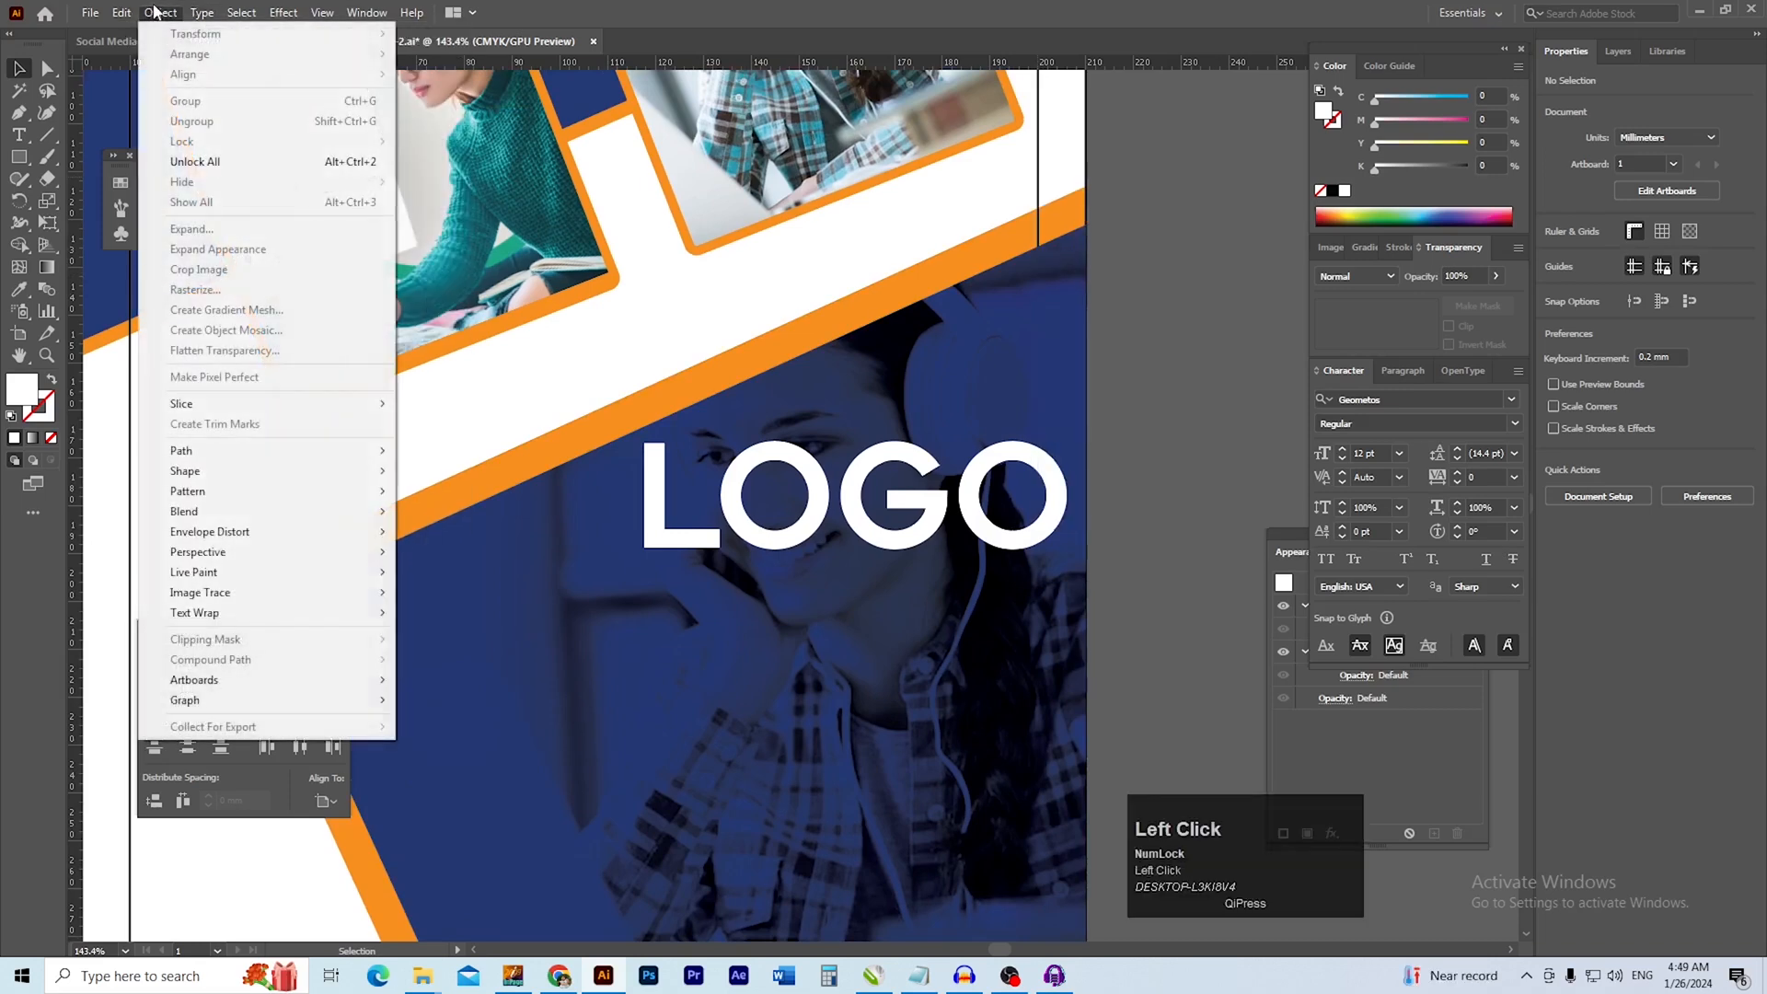
pyautogui.click(195, 162)
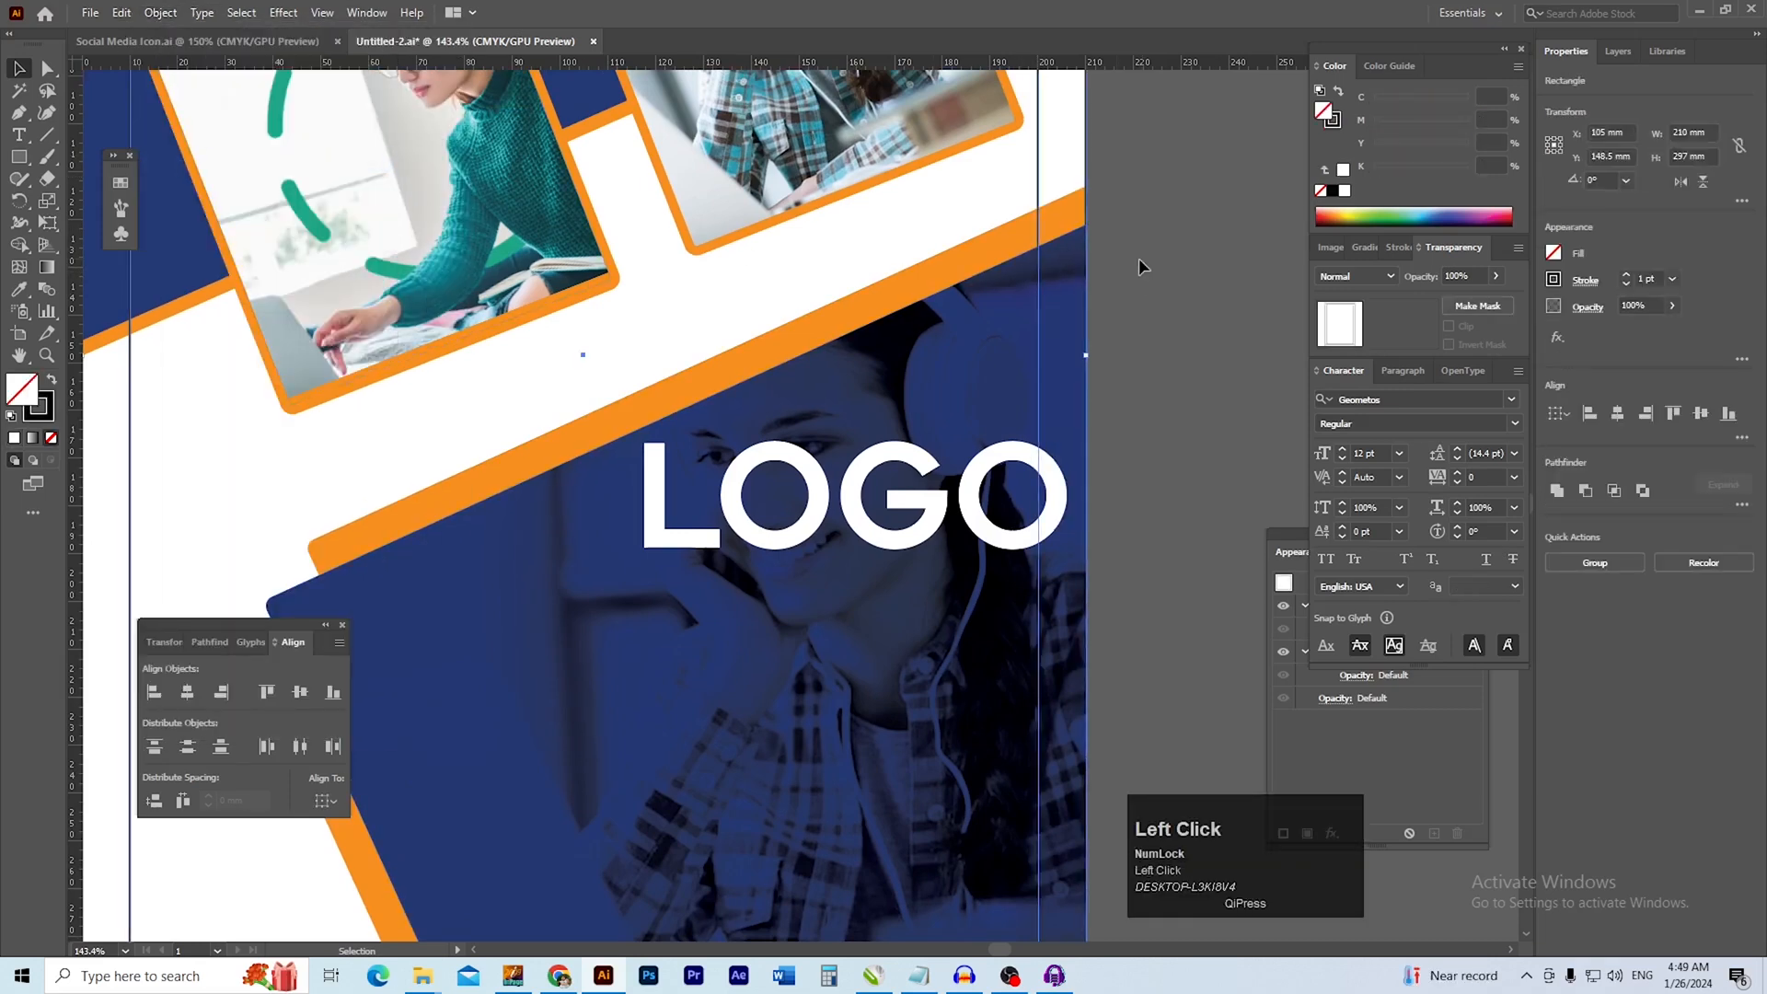
pyautogui.keyDown('ctrl'); pyautogui.click(1040, 194); pyautogui.keyUp('ctrl')
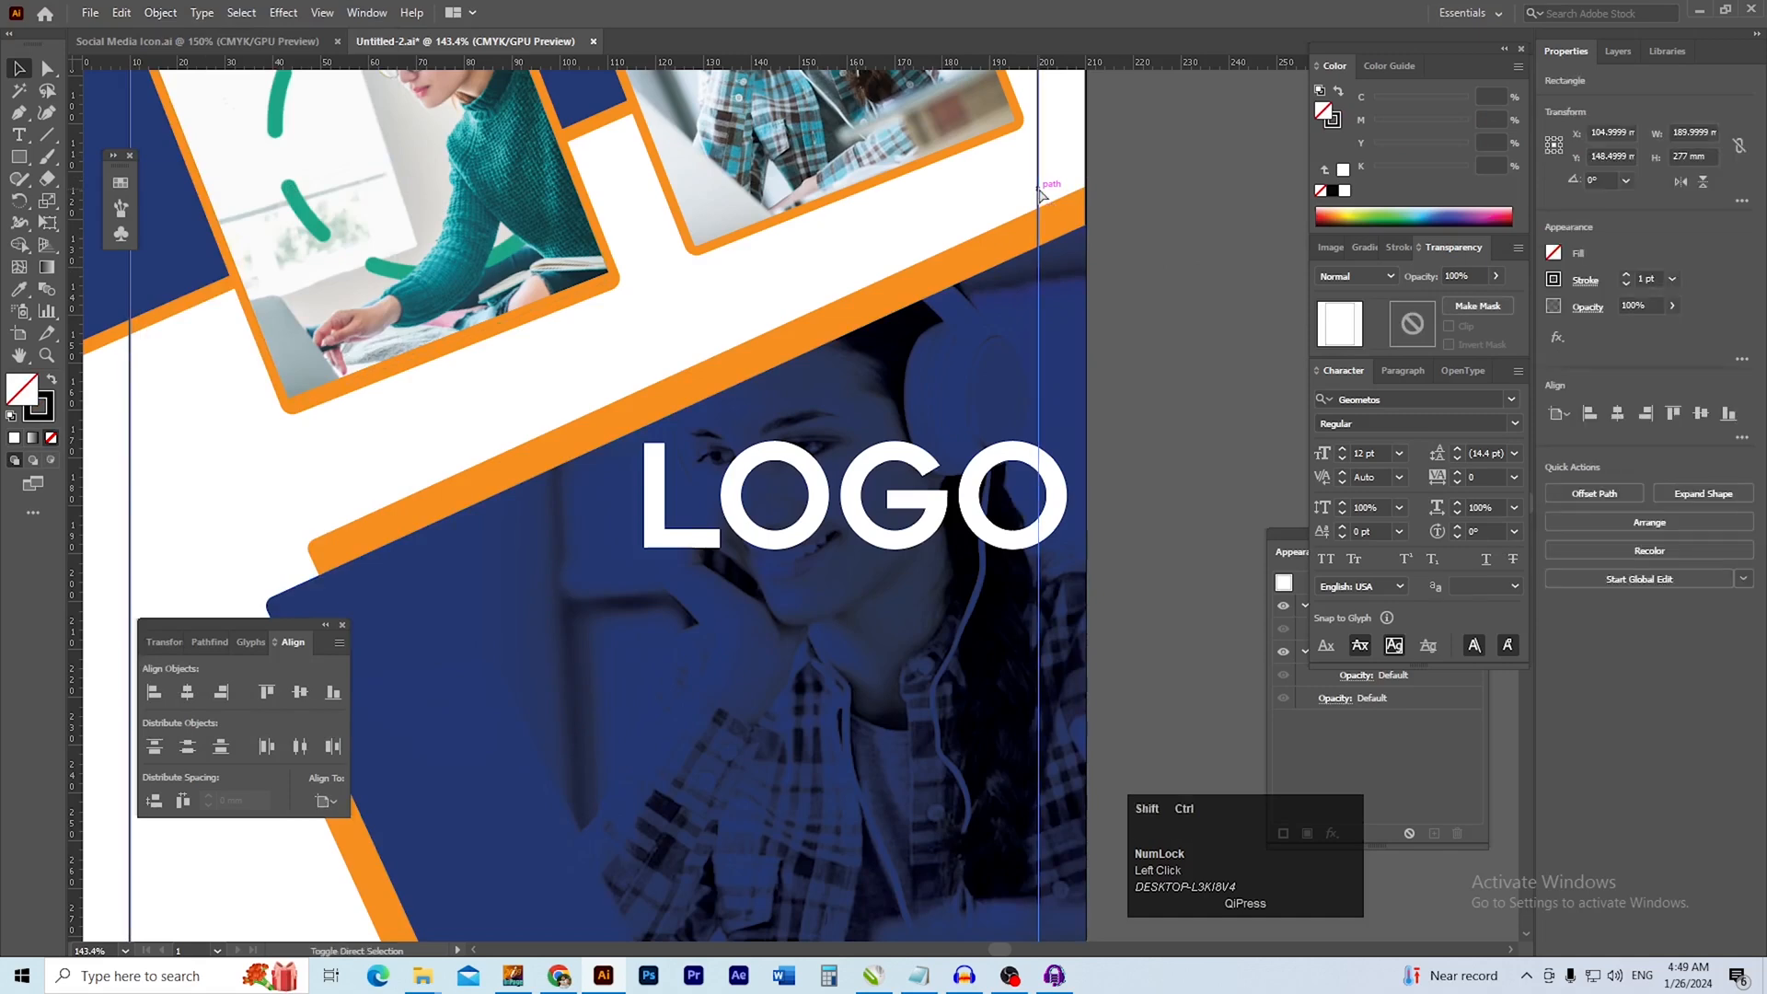
pyautogui.click(1213, 357)
# Shrink the LOGO text to about 79.6 × 27.7 mm so that it ends at the right margin line
pyautogui.scroll(3, 876, 529)
pyautogui.click(999, 504)
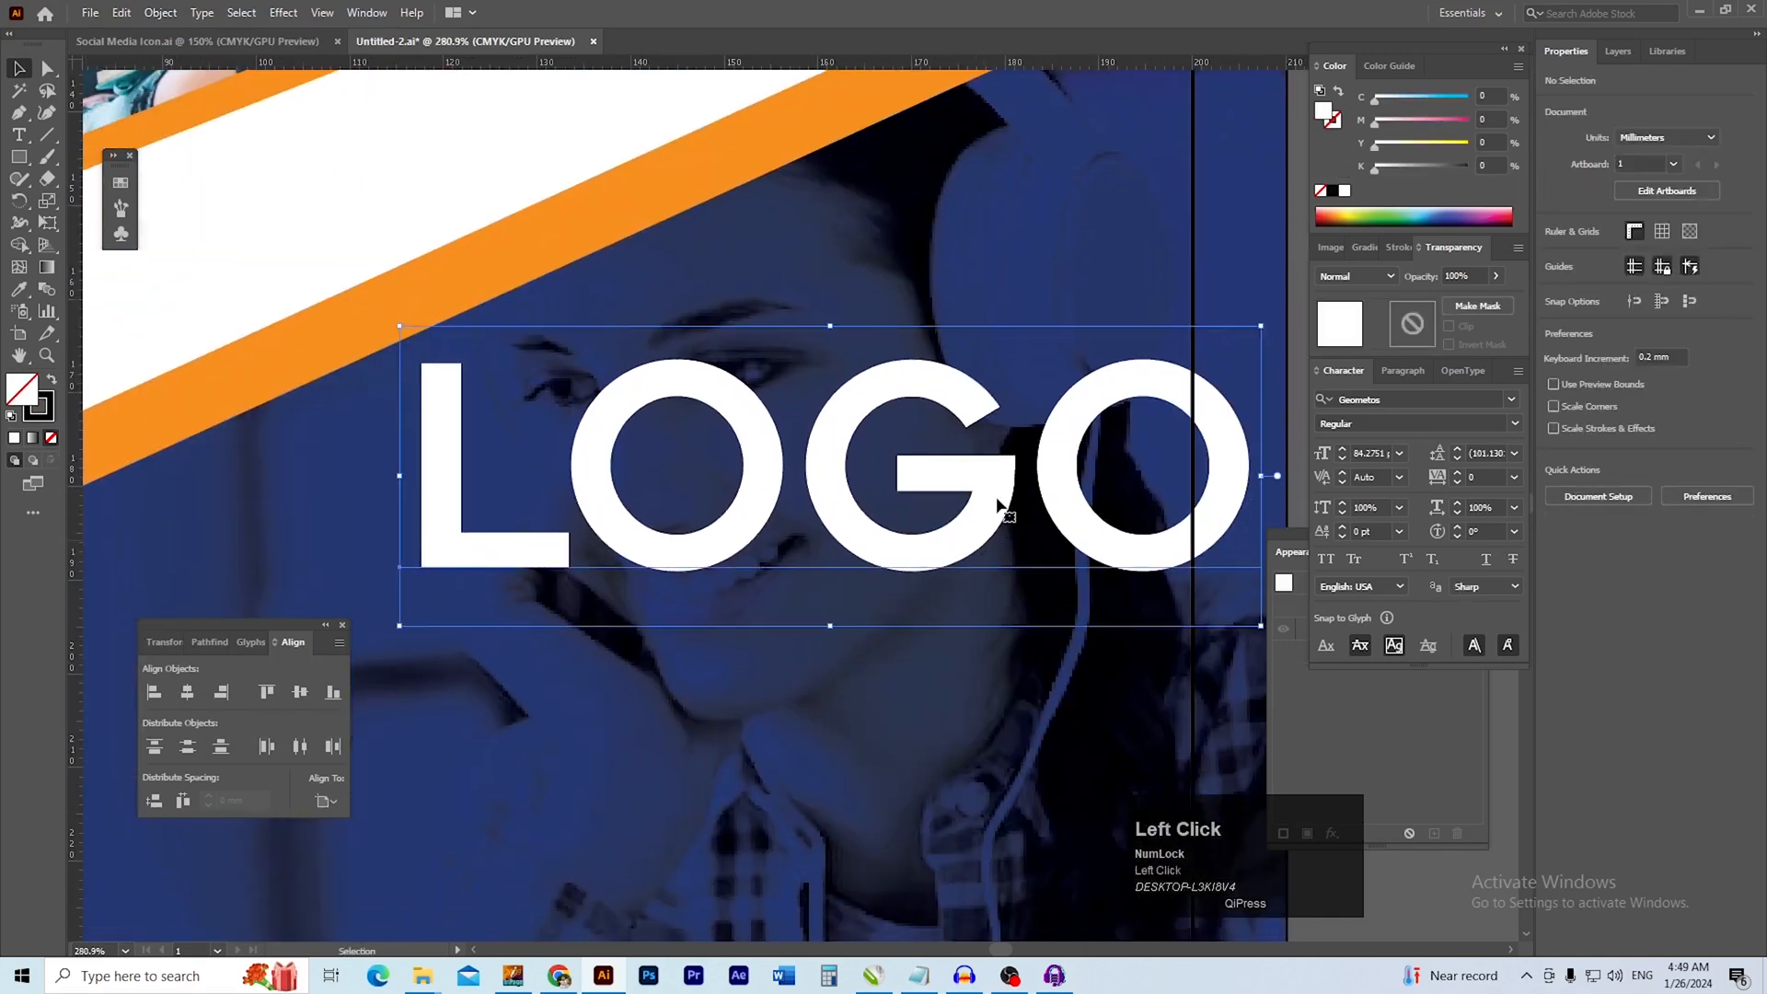
pyautogui.moveTo(830, 627); pyautogui.dragTo(832, 563)
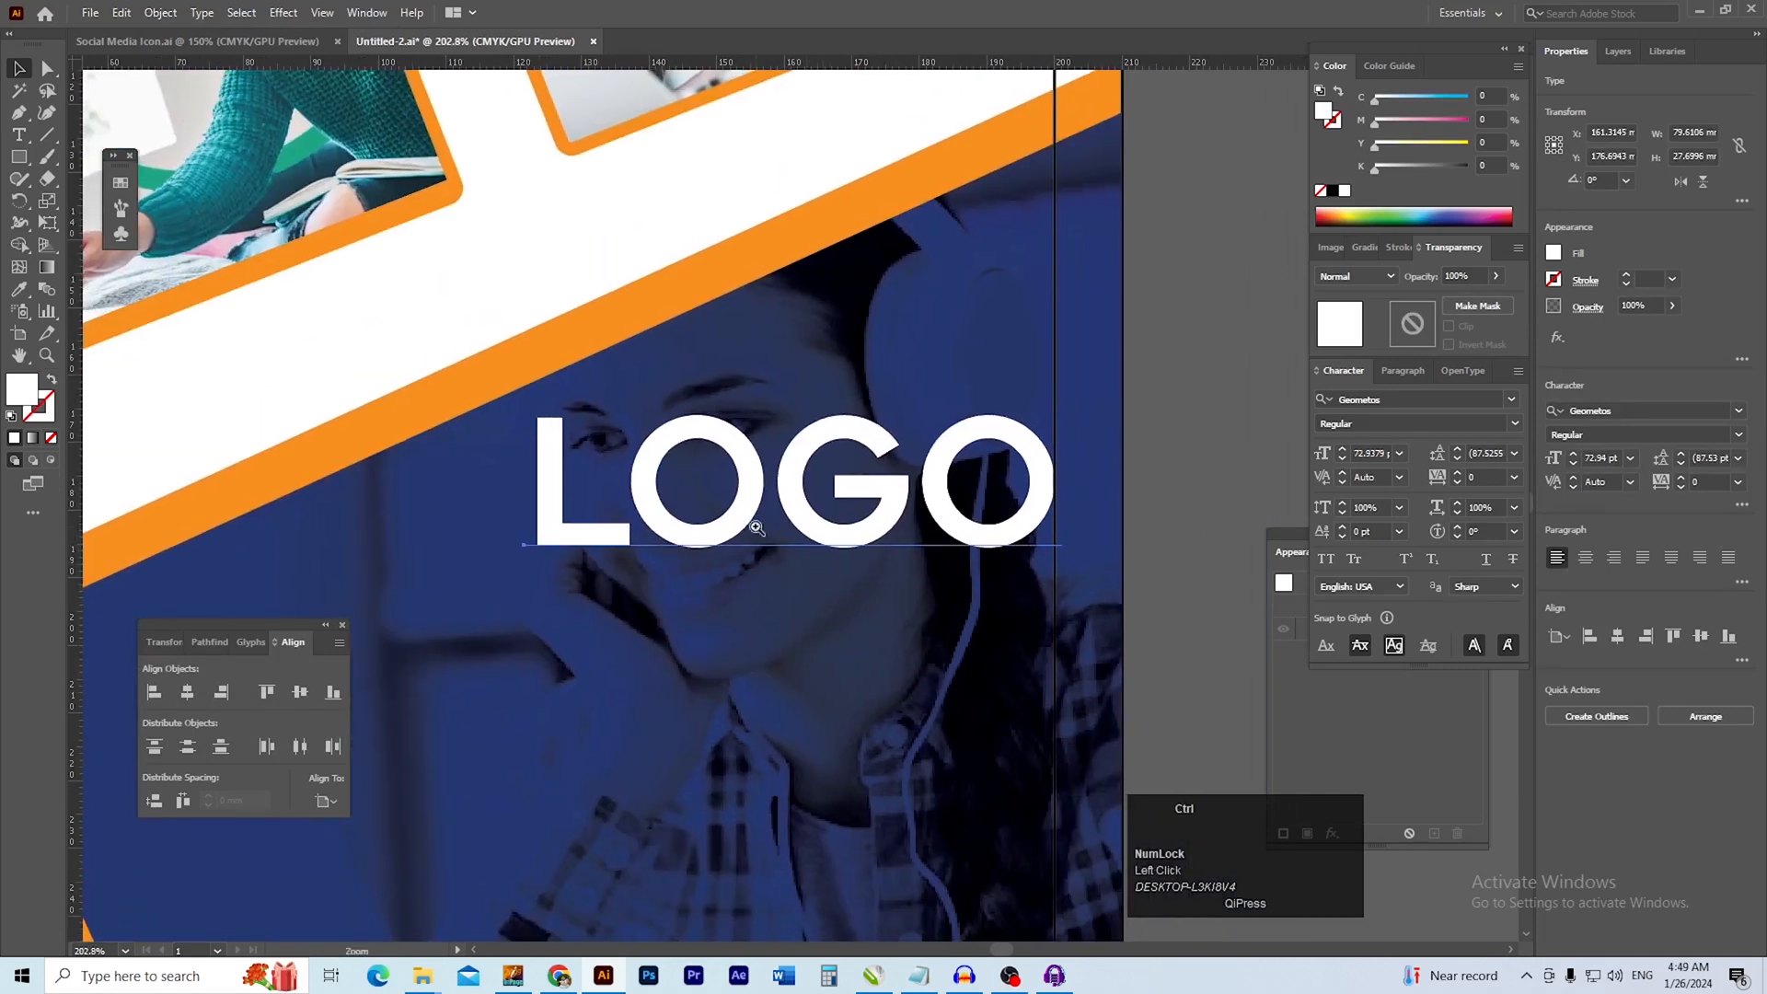
# Replace the LOGO text over the headphones photo with ONLINE
pyautogui.keyDown('ctrl'); pyautogui.click(757, 529); pyautogui.keyUp('ctrl')
pyautogui.doubleClick(721, 515)
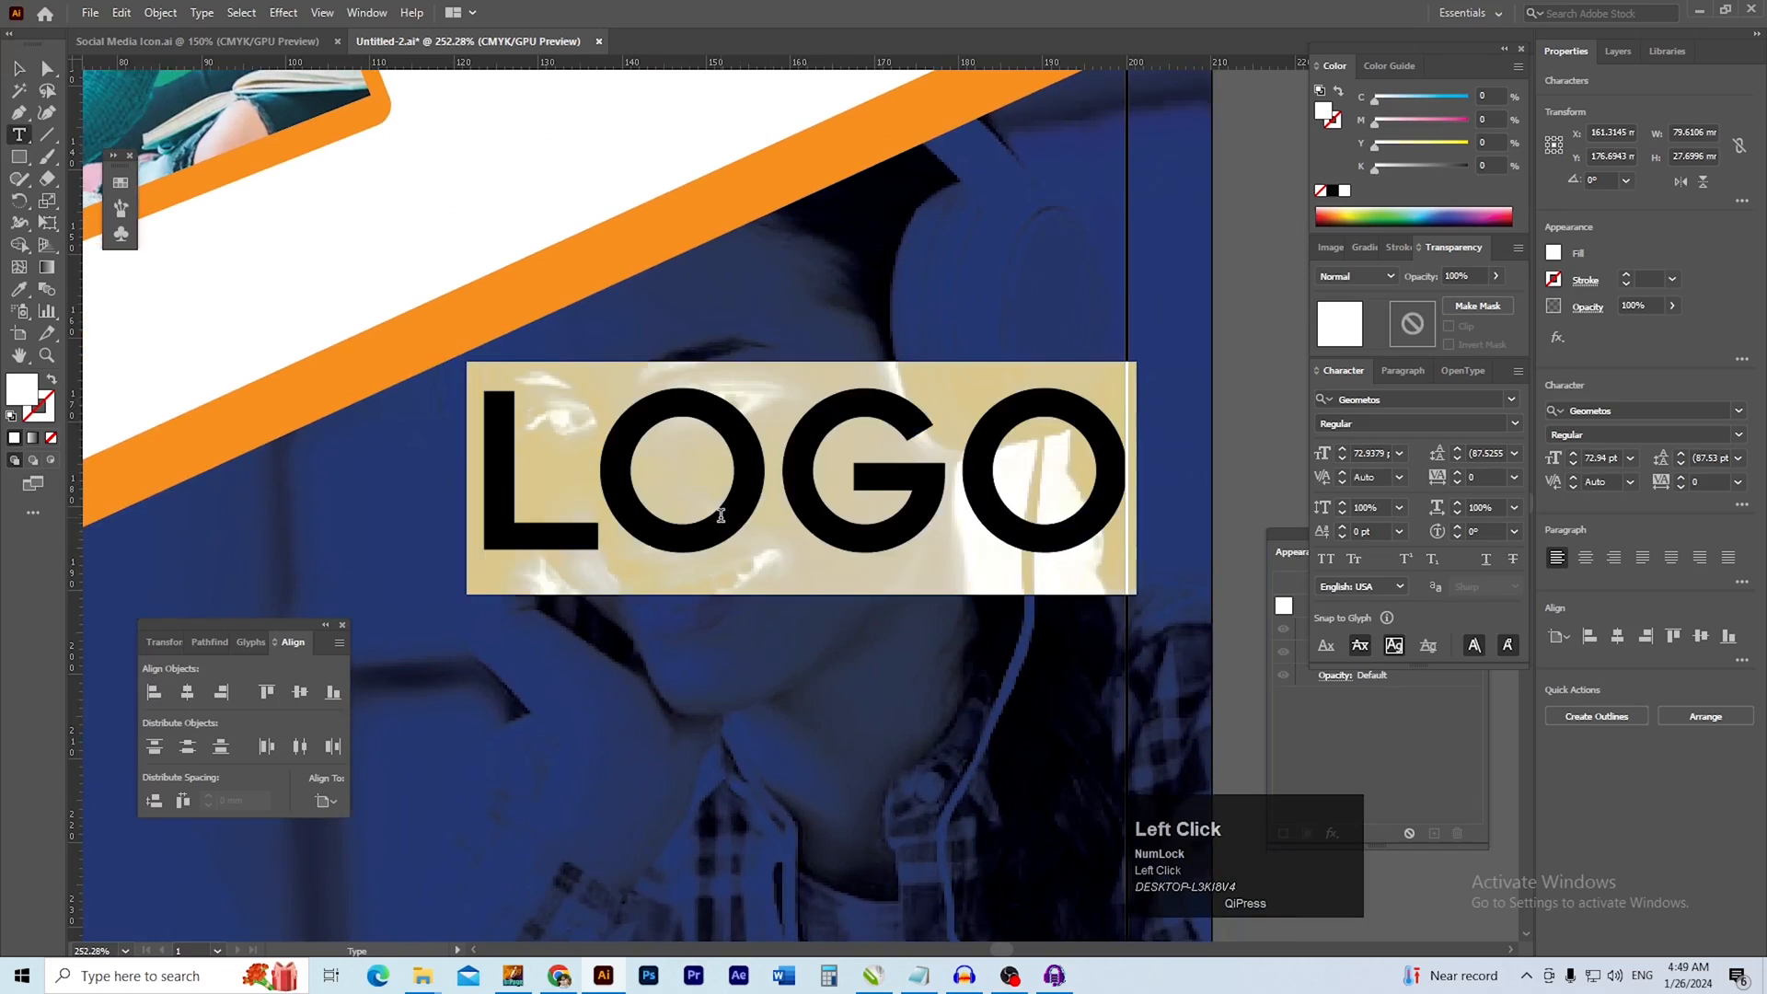
pyautogui.write('ON')
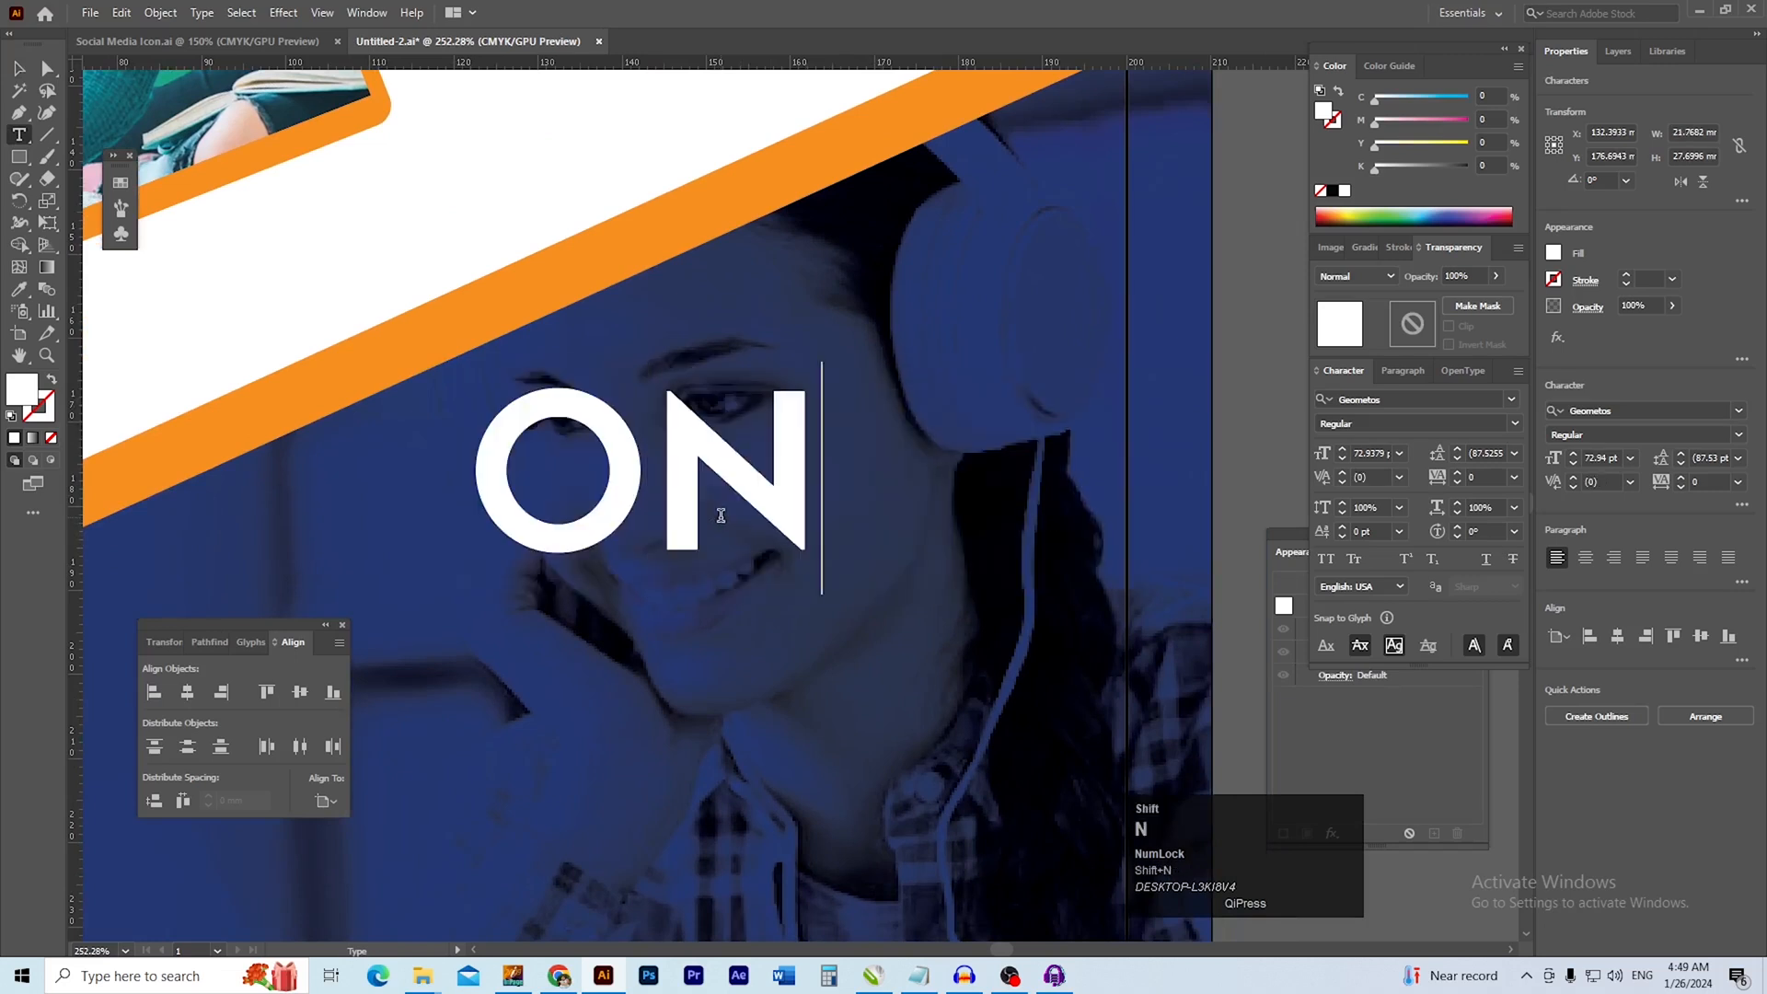
pyautogui.write('LINE')
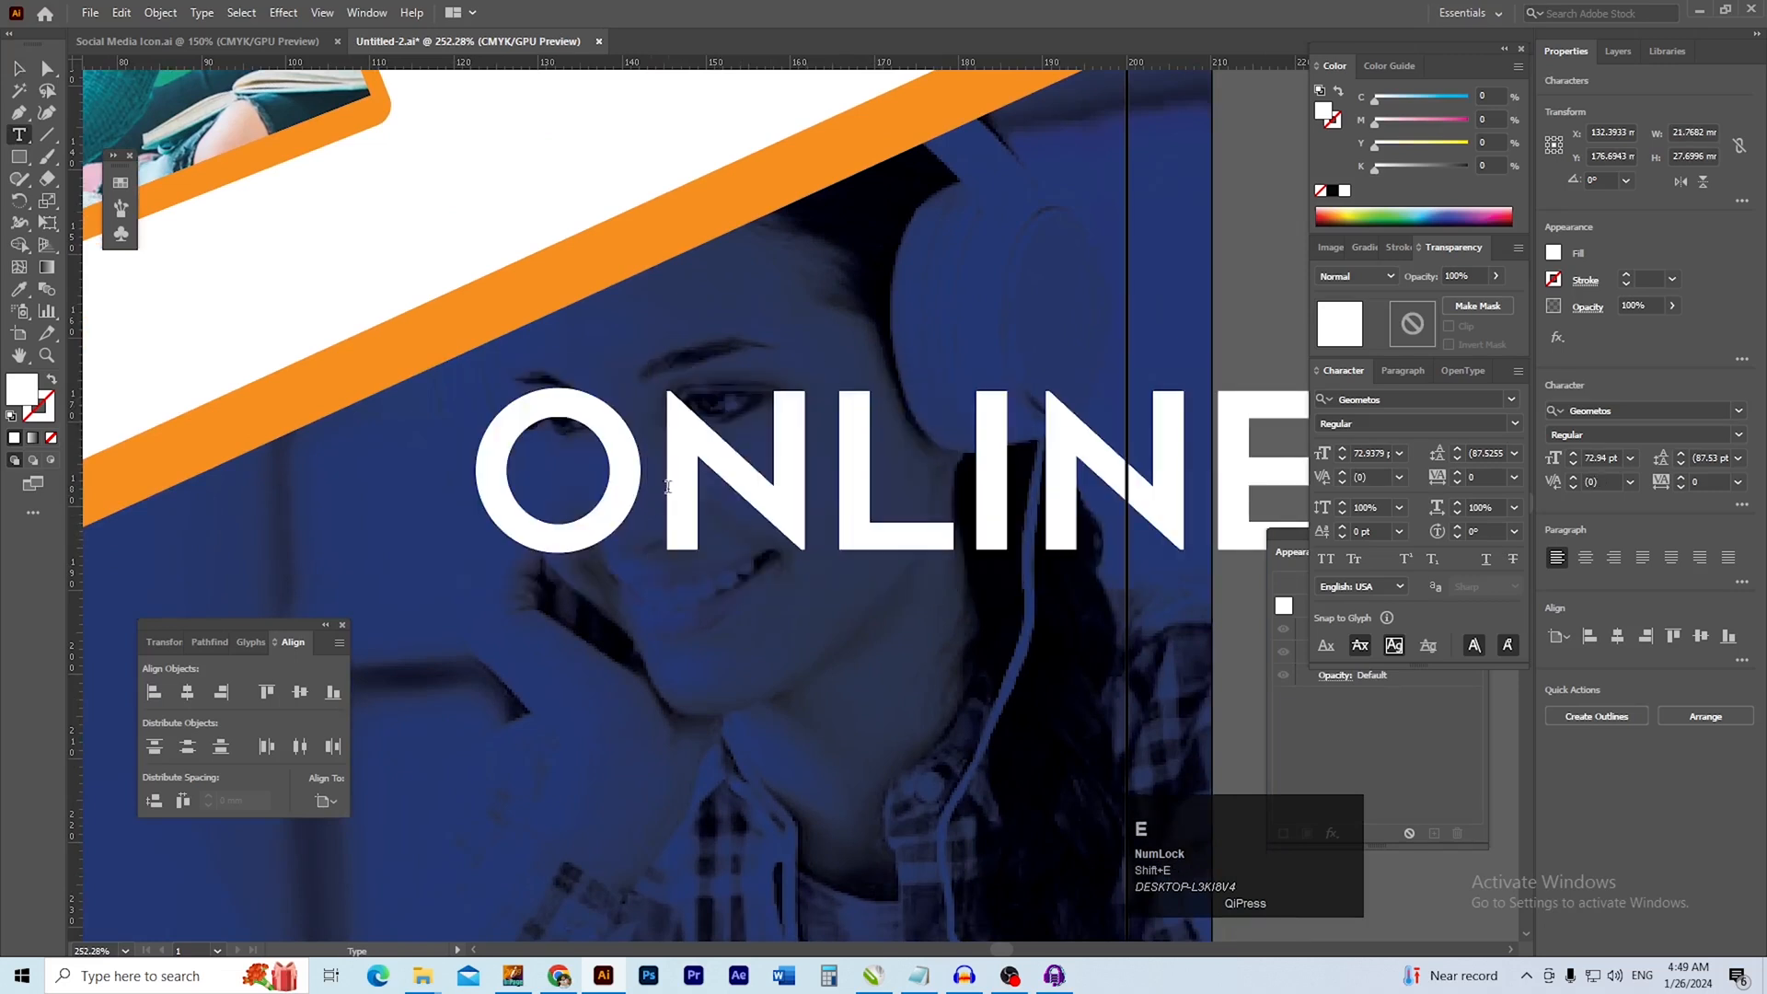
# Scale the ONLINE text to about 93.2 × 24.6 mm and move it so that it ends at the right margin line
pyautogui.click(20, 69)
pyautogui.hotkey('ctrl', '-')
pyautogui.moveTo(662, 387); pyautogui.dragTo(739, 438)
pyautogui.moveTo(962, 628); pyautogui.dragTo(963, 560)
pyautogui.moveTo(1095, 504); pyautogui.dragTo(1030, 504)
pyautogui.moveTo(916, 579); pyautogui.dragTo(994, 598)
pyautogui.moveTo(915, 594); pyautogui.dragTo(840, 504)
pyautogui.moveTo(929, 432); pyautogui.dragTo(851, 436)
pyautogui.moveTo(760, 502); pyautogui.dragTo(760, 541)
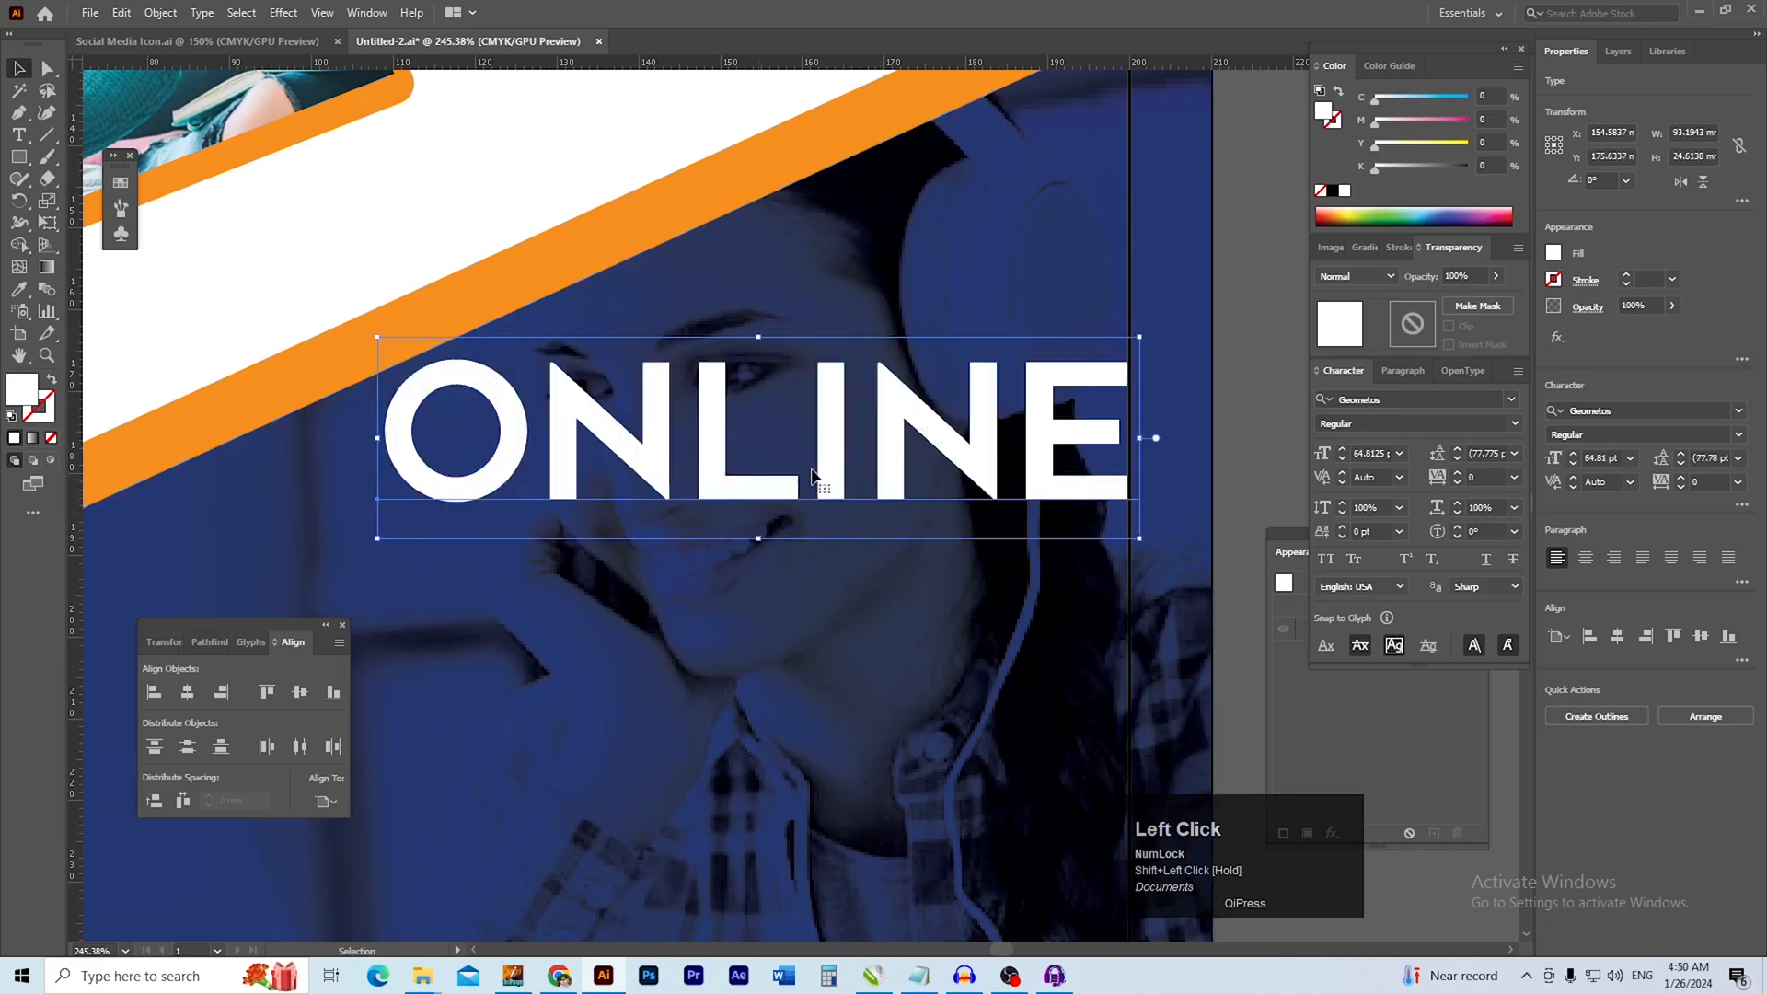
pyautogui.moveTo(820, 486); pyautogui.dragTo(812, 488)
pyautogui.scroll(-2, 1064, 416)
pyautogui.click(1123, 545)
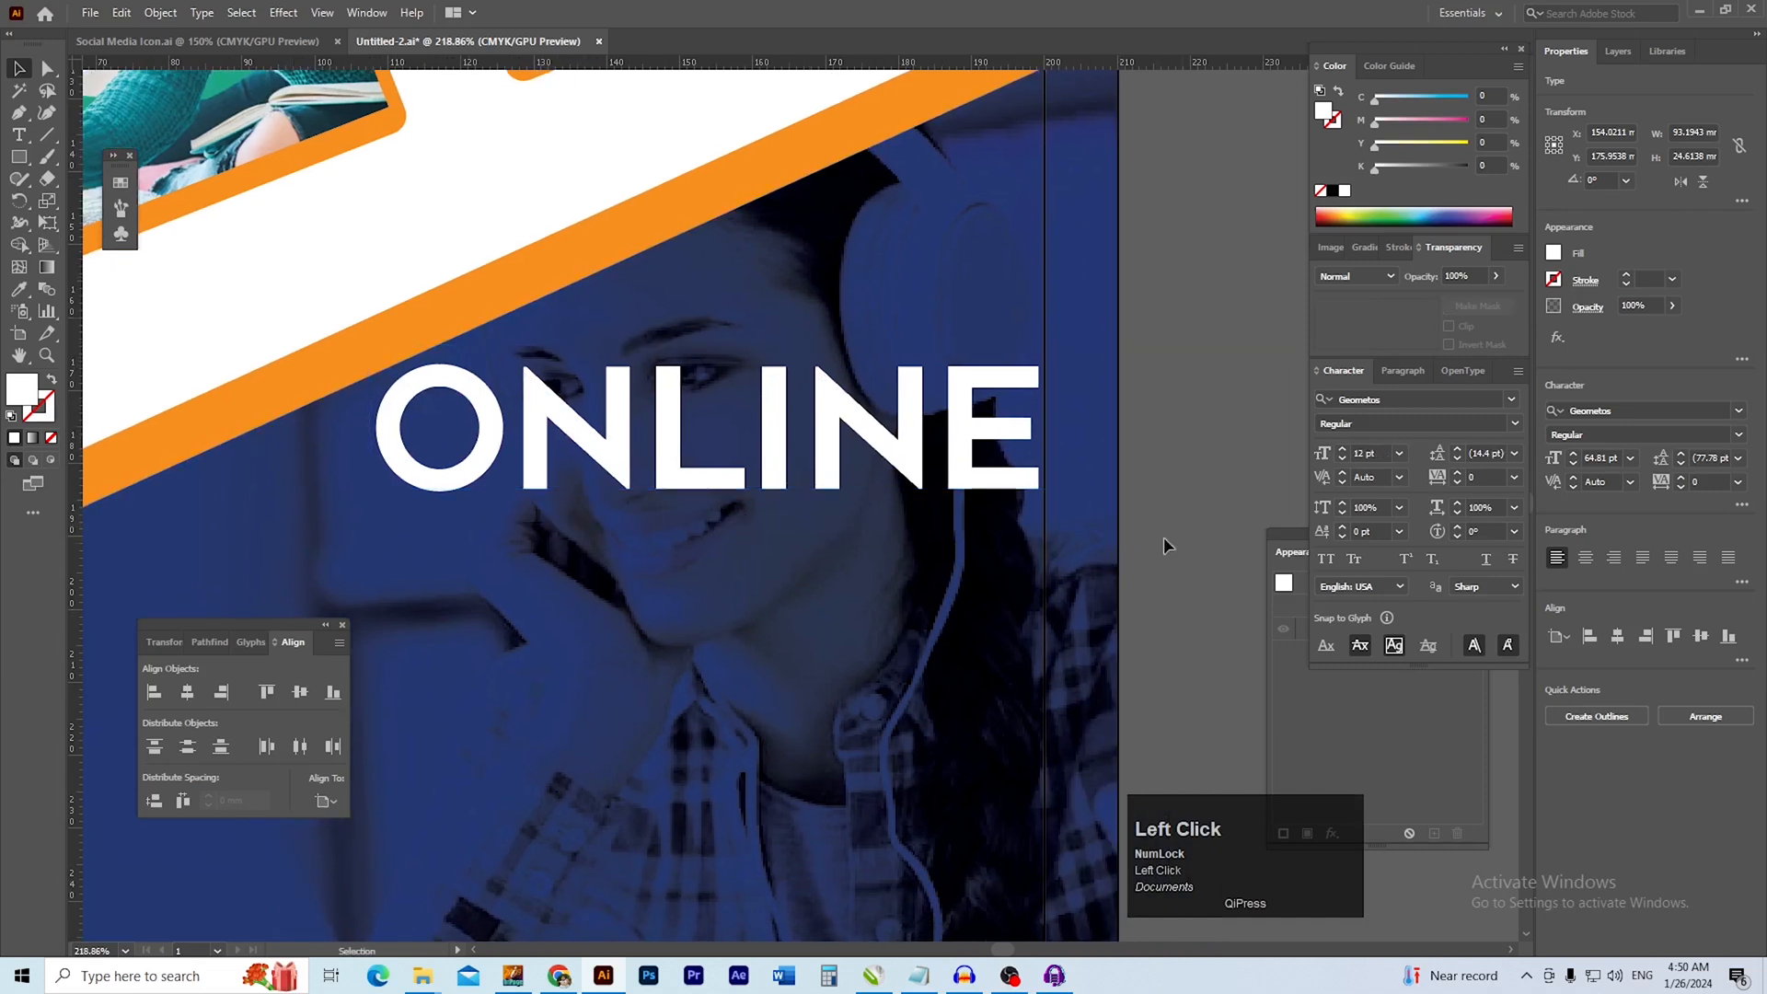
# Duplicate the ONLINE text directly below itself and change the copy's wording to LEARNING
pyautogui.moveTo(648, 444); pyautogui.dragTo(673, 565)
pyautogui.press('t')
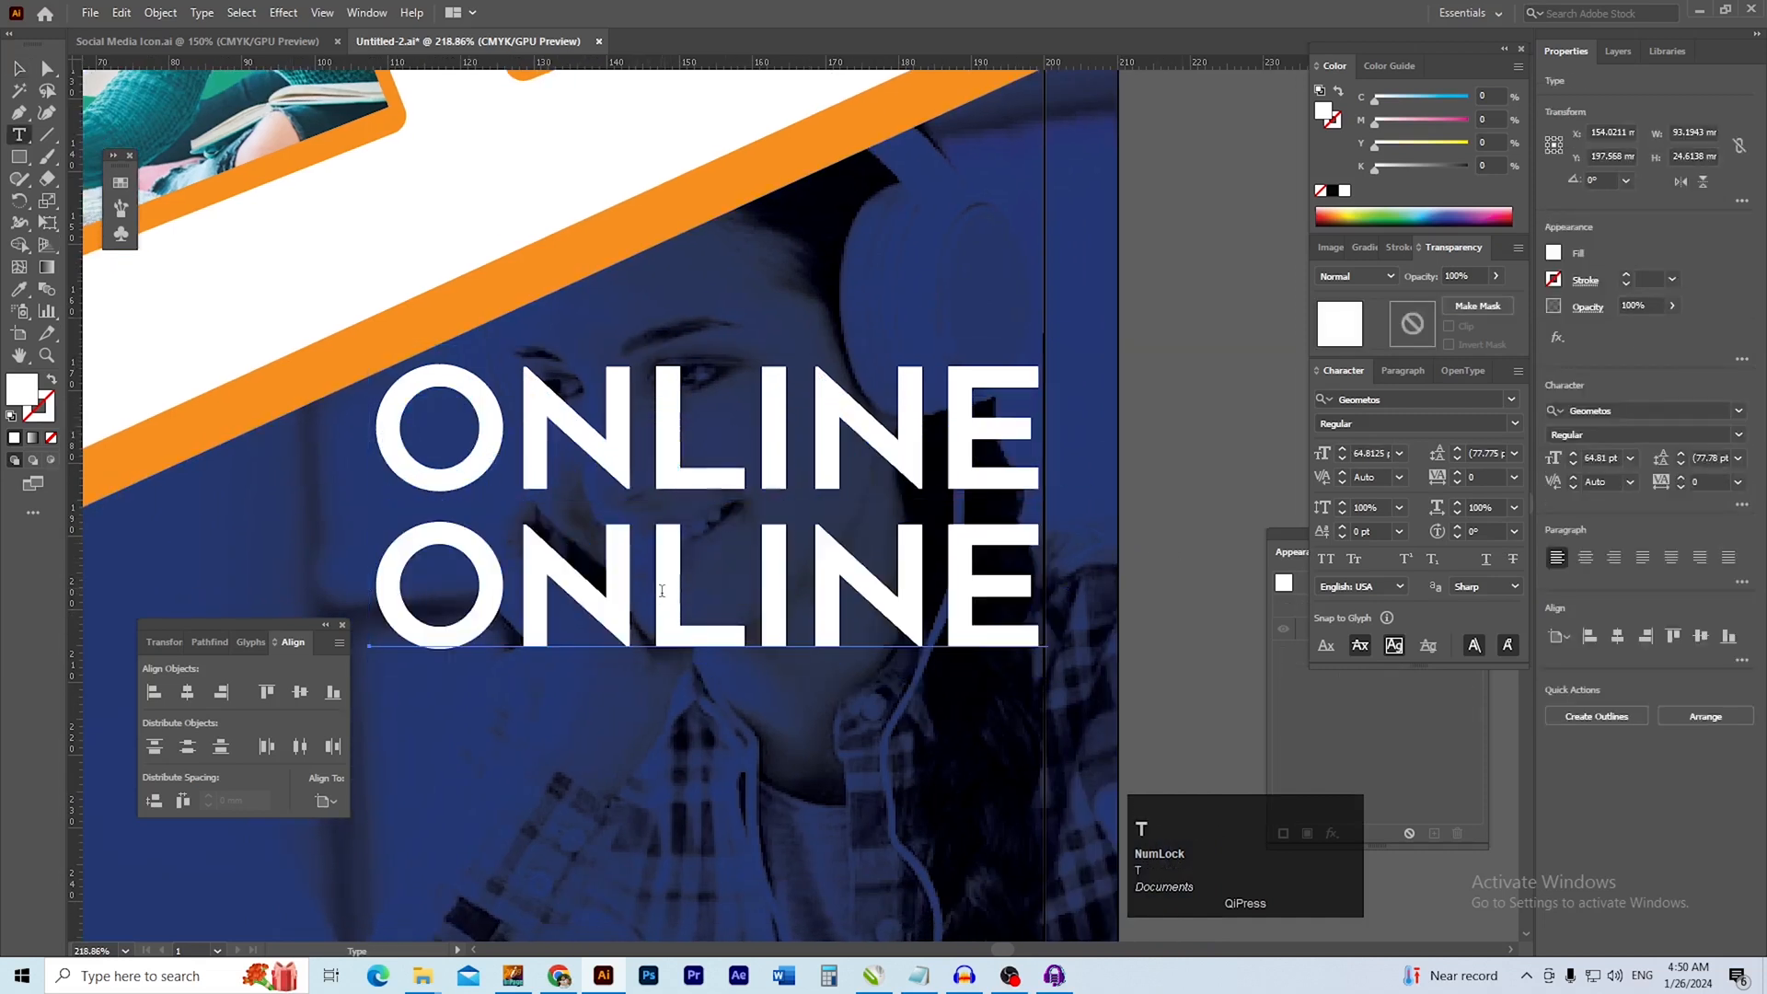
pyautogui.doubleClick(672, 599)
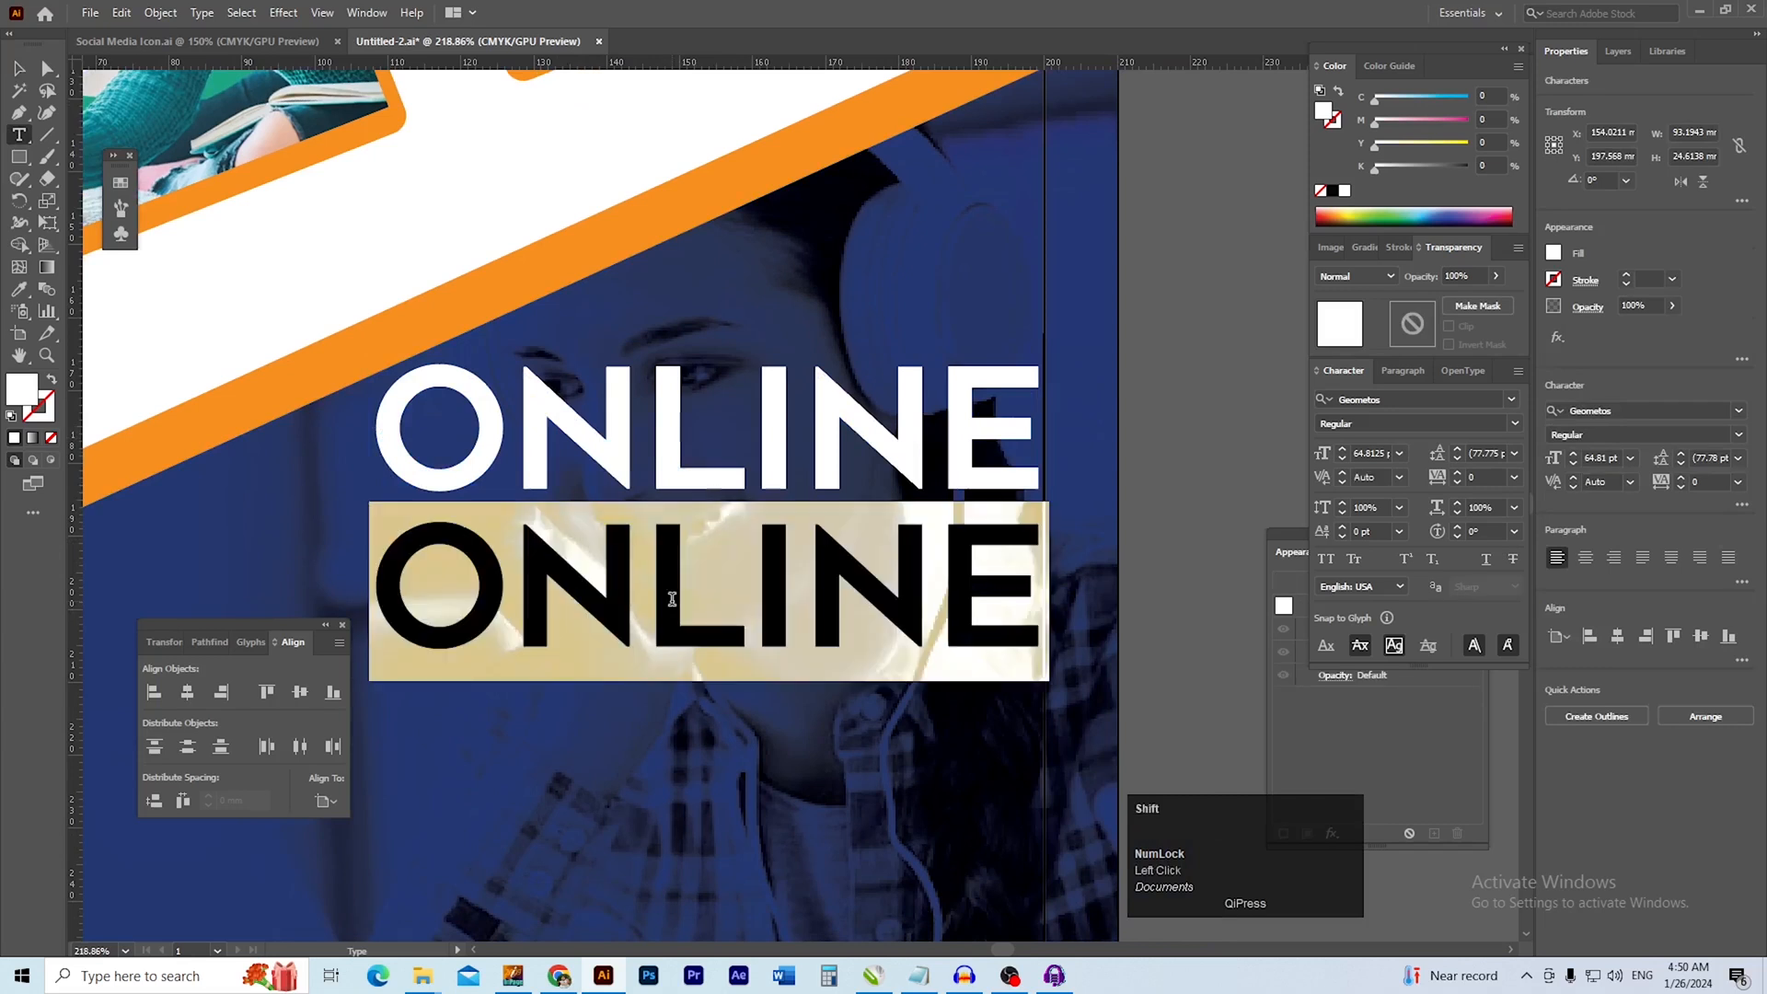
pyautogui.write('LEARNIN')
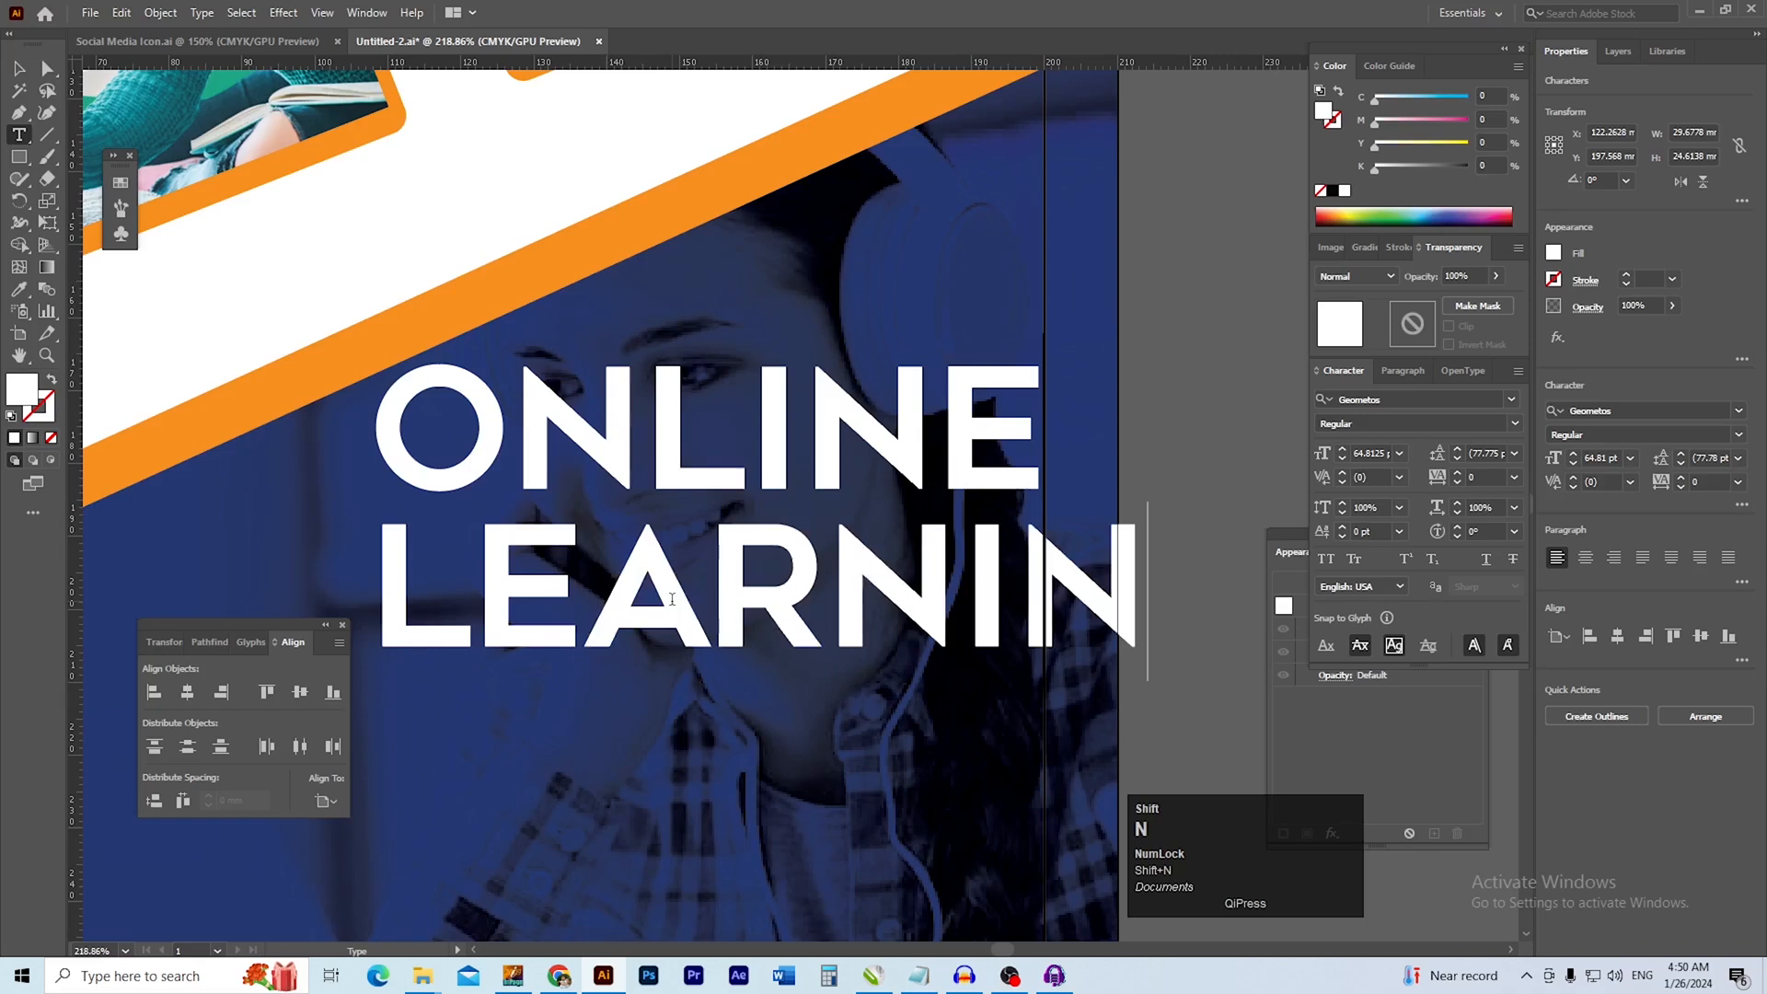
pyautogui.write('G')
pyautogui.click(19, 68)
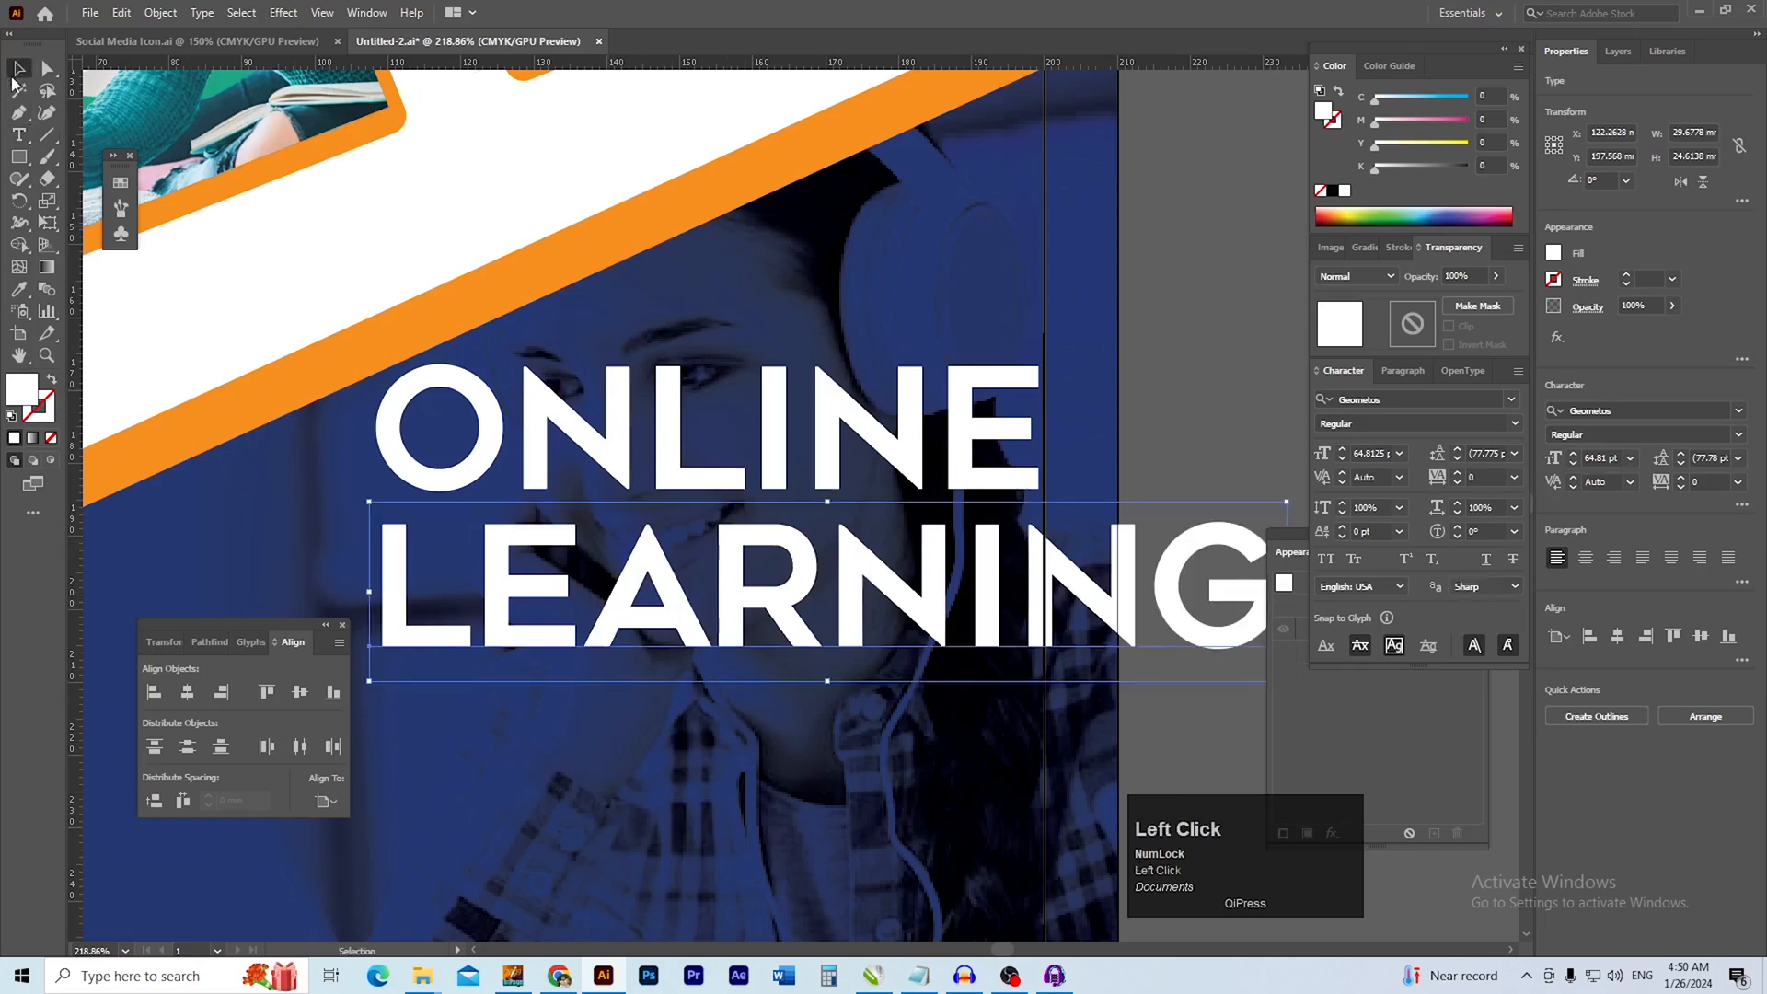
# Move the LEARNING text closer beneath ONLINE so that both lines end at the right margin line
pyautogui.scroll(-3, 565, 489)
pyautogui.moveTo(828, 557); pyautogui.dragTo(676, 557)
pyautogui.click(605, 455)
pyautogui.keyDown('ctrl'); pyautogui.click(606, 455); pyautogui.keyUp('ctrl')
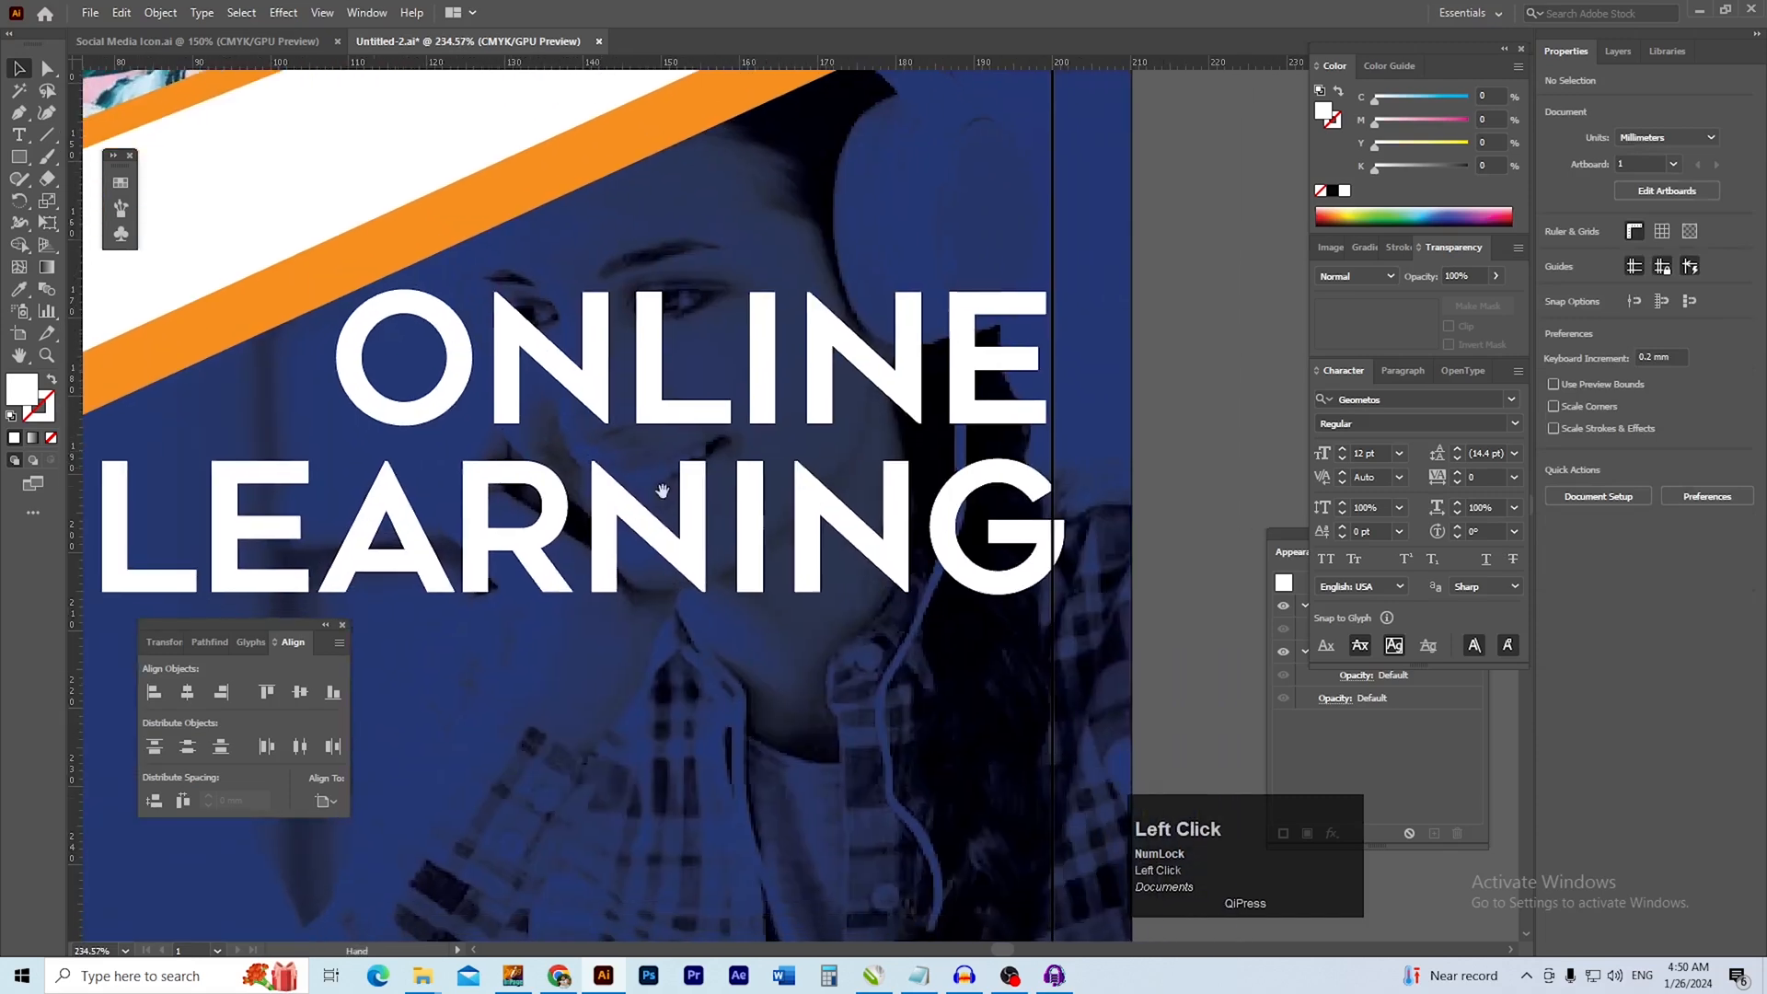
pyautogui.moveTo(889, 567); pyautogui.dragTo(875, 544)
# Color the LEARNING text orange by sampling the diagonal orange band
pyautogui.keyDown('ctrl'); pyautogui.keyDown('alt'); pyautogui.click(804, 586); pyautogui.keyUp('alt'); pyautogui.keyUp('ctrl')
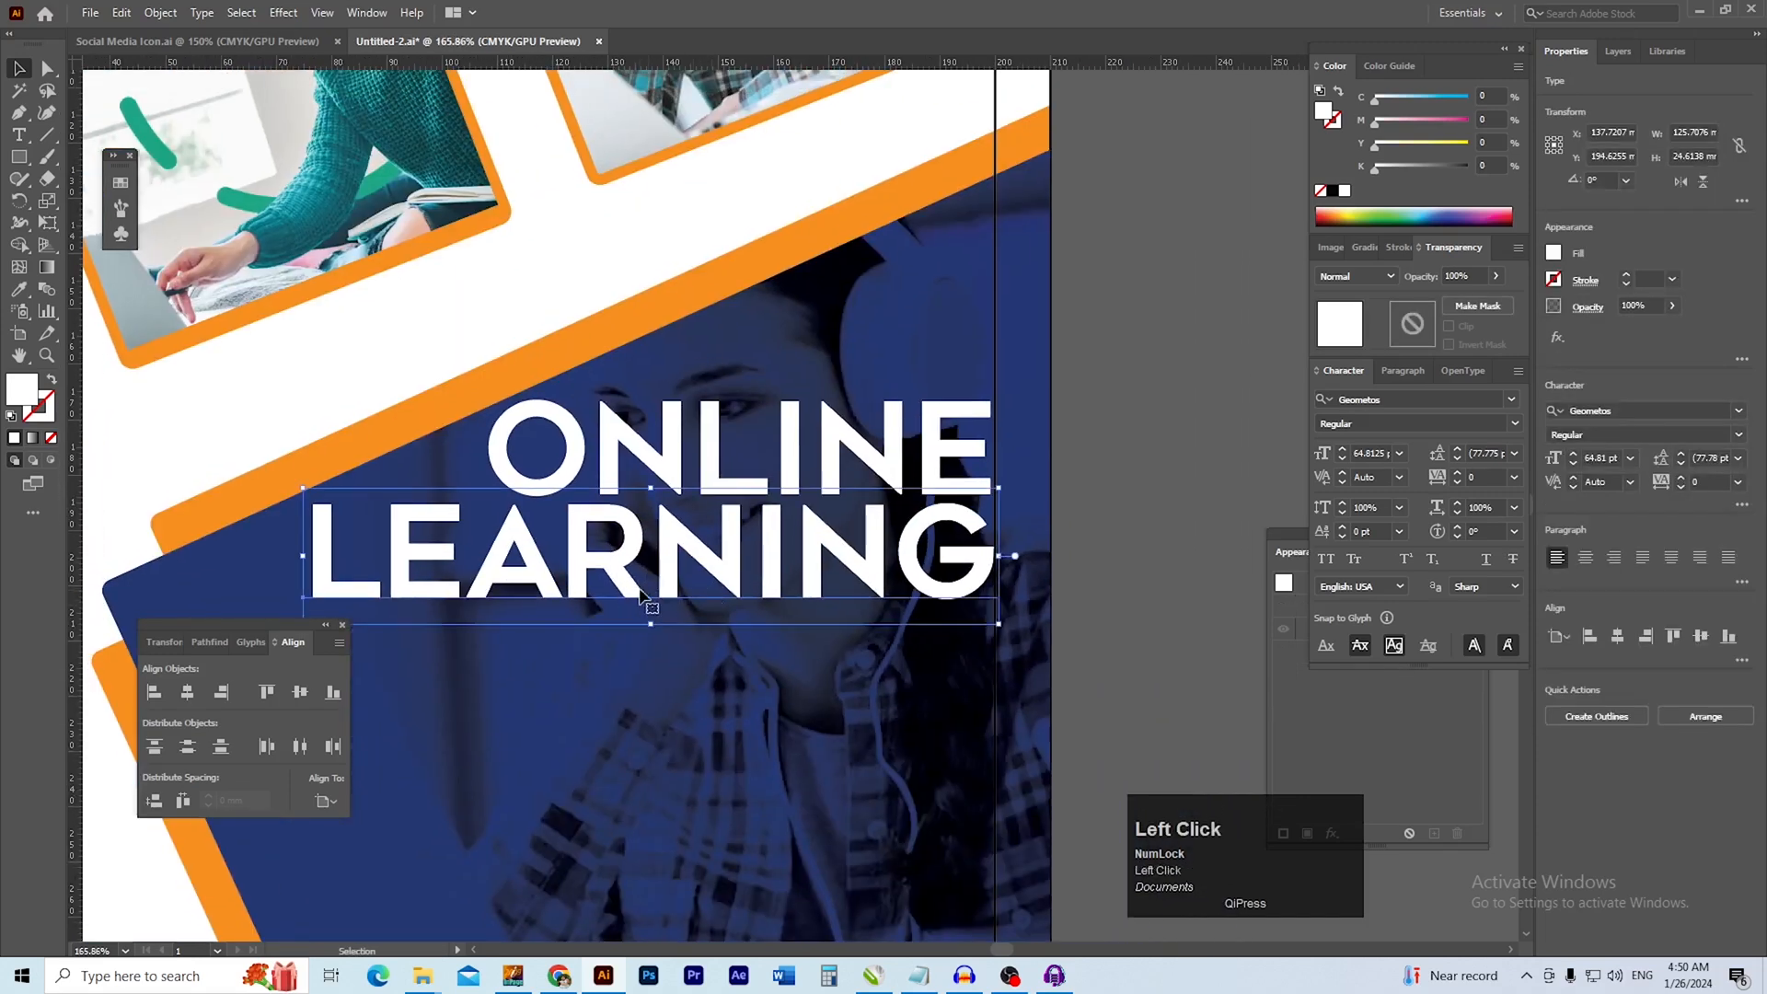
pyautogui.press('i')
pyautogui.click(453, 388)
pyautogui.press('v')
pyautogui.click(1134, 606)
# Check which font styles are available for the ONLINE text
pyautogui.click(875, 452)
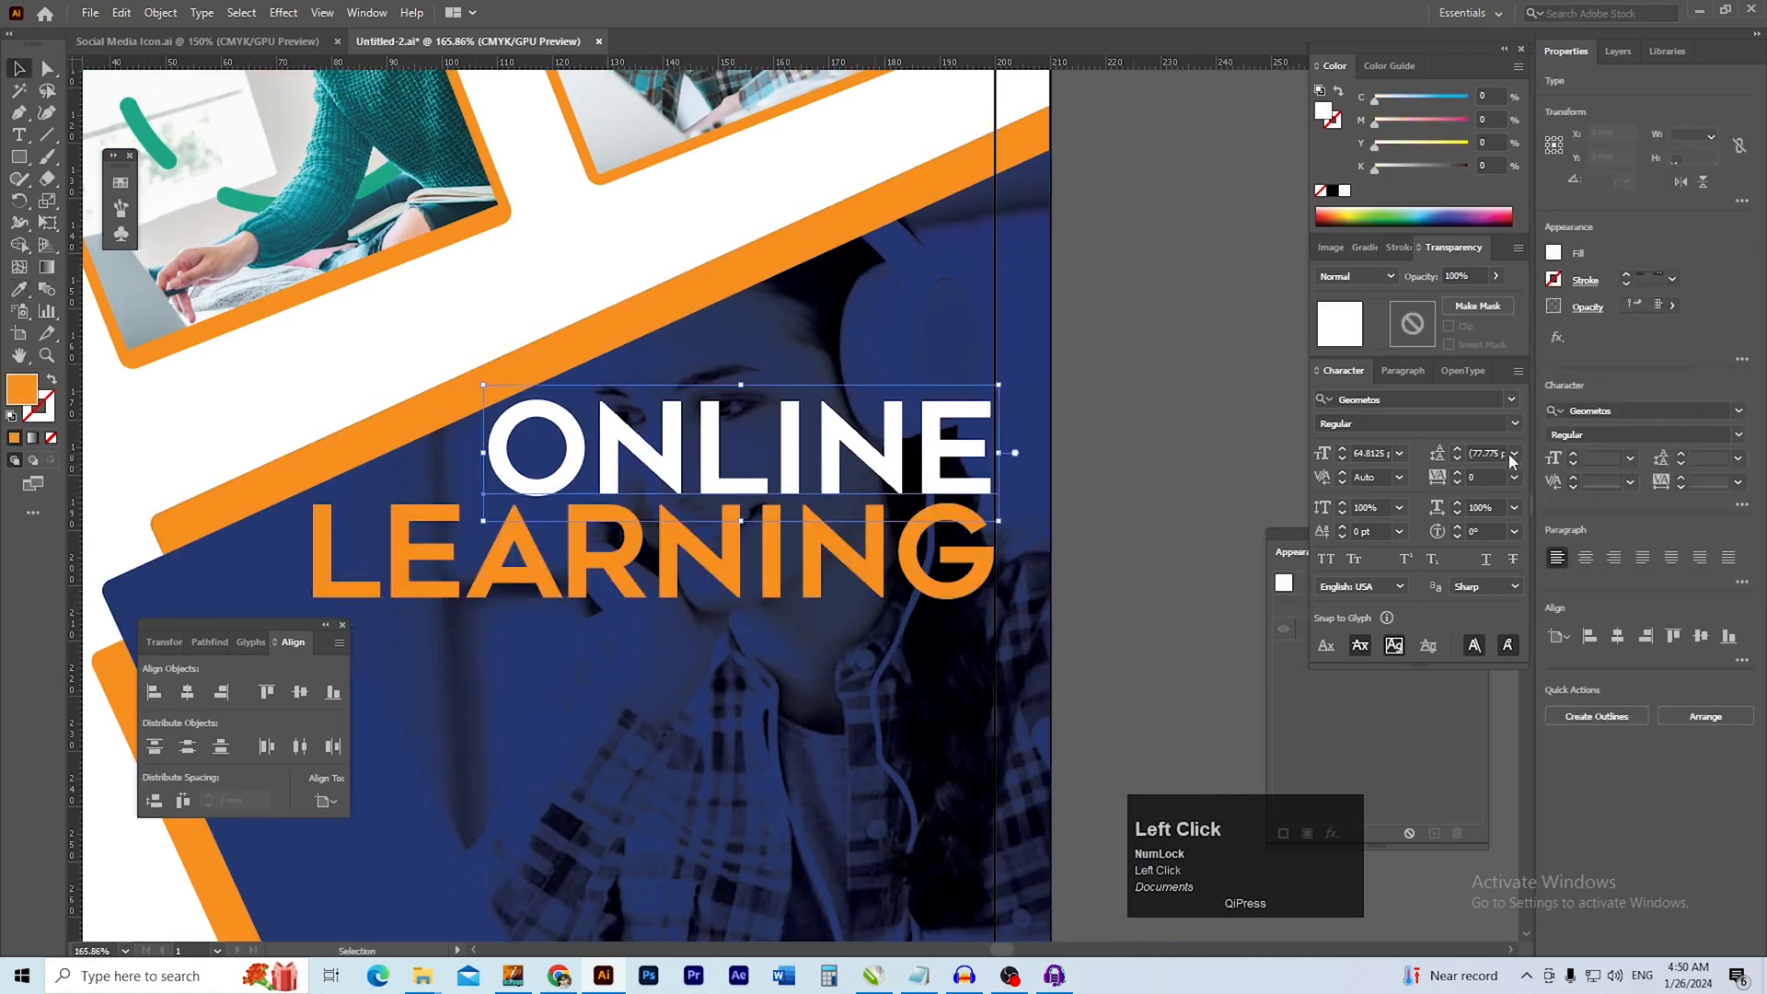
pyautogui.click(1739, 435)
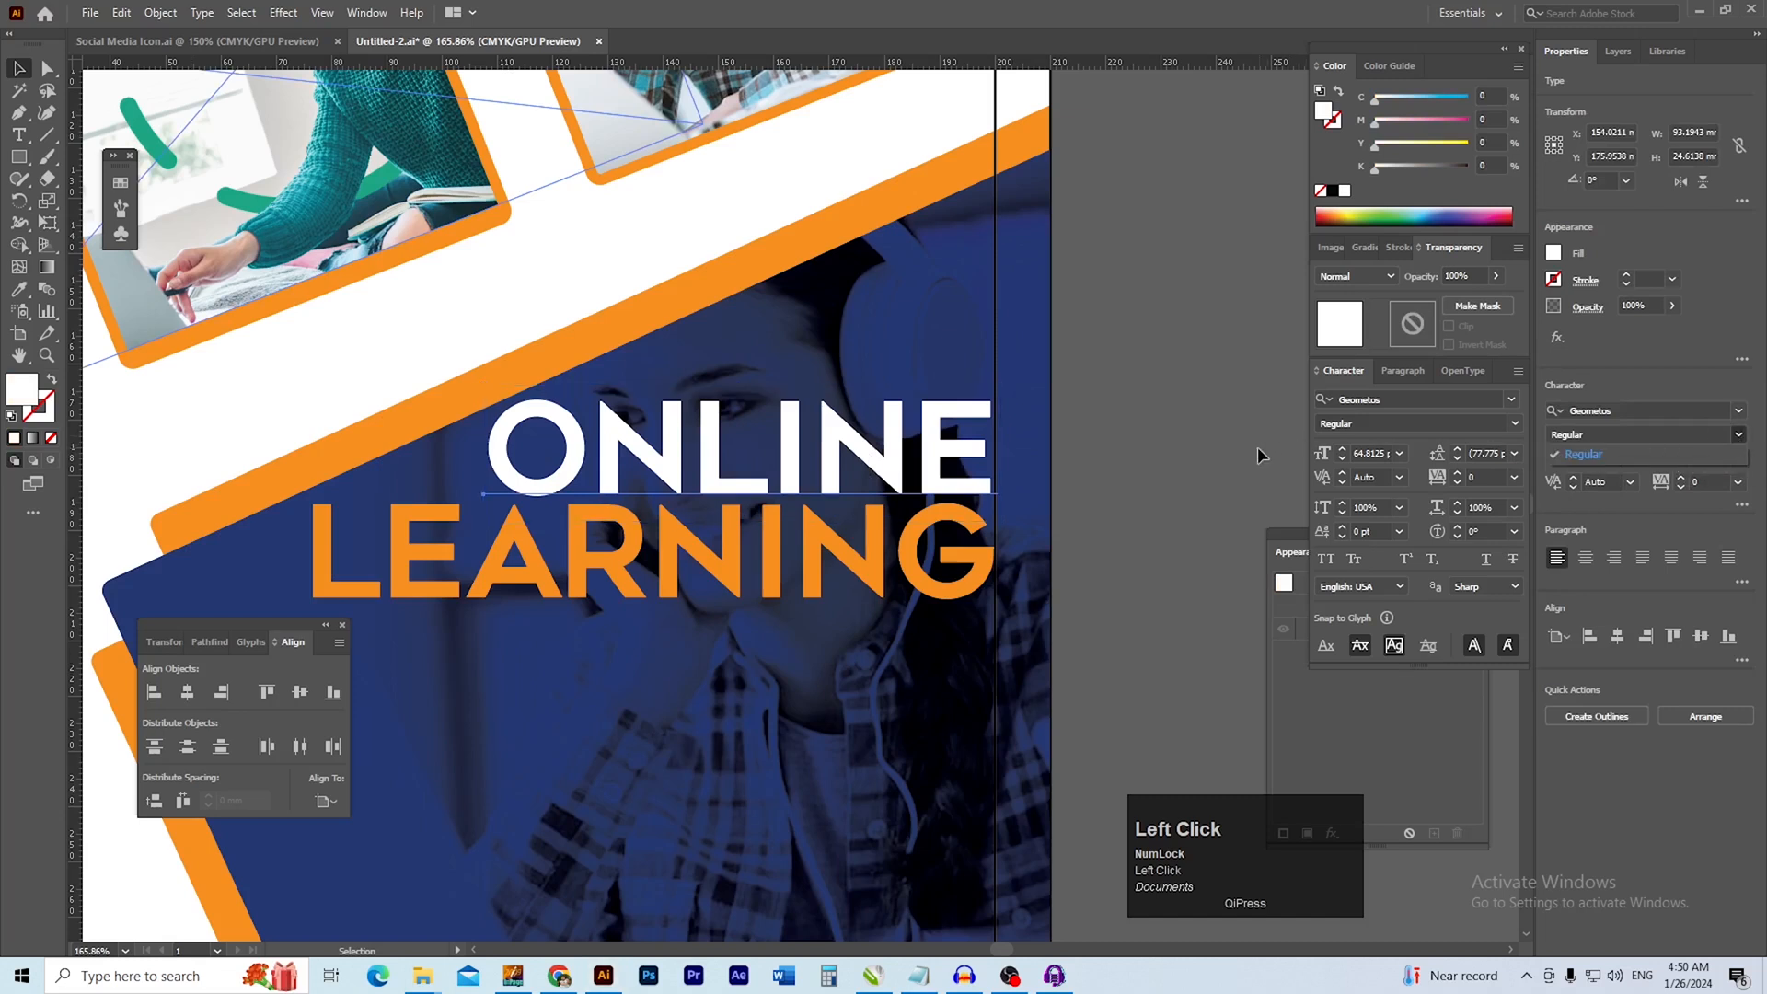
pyautogui.click(1213, 449)
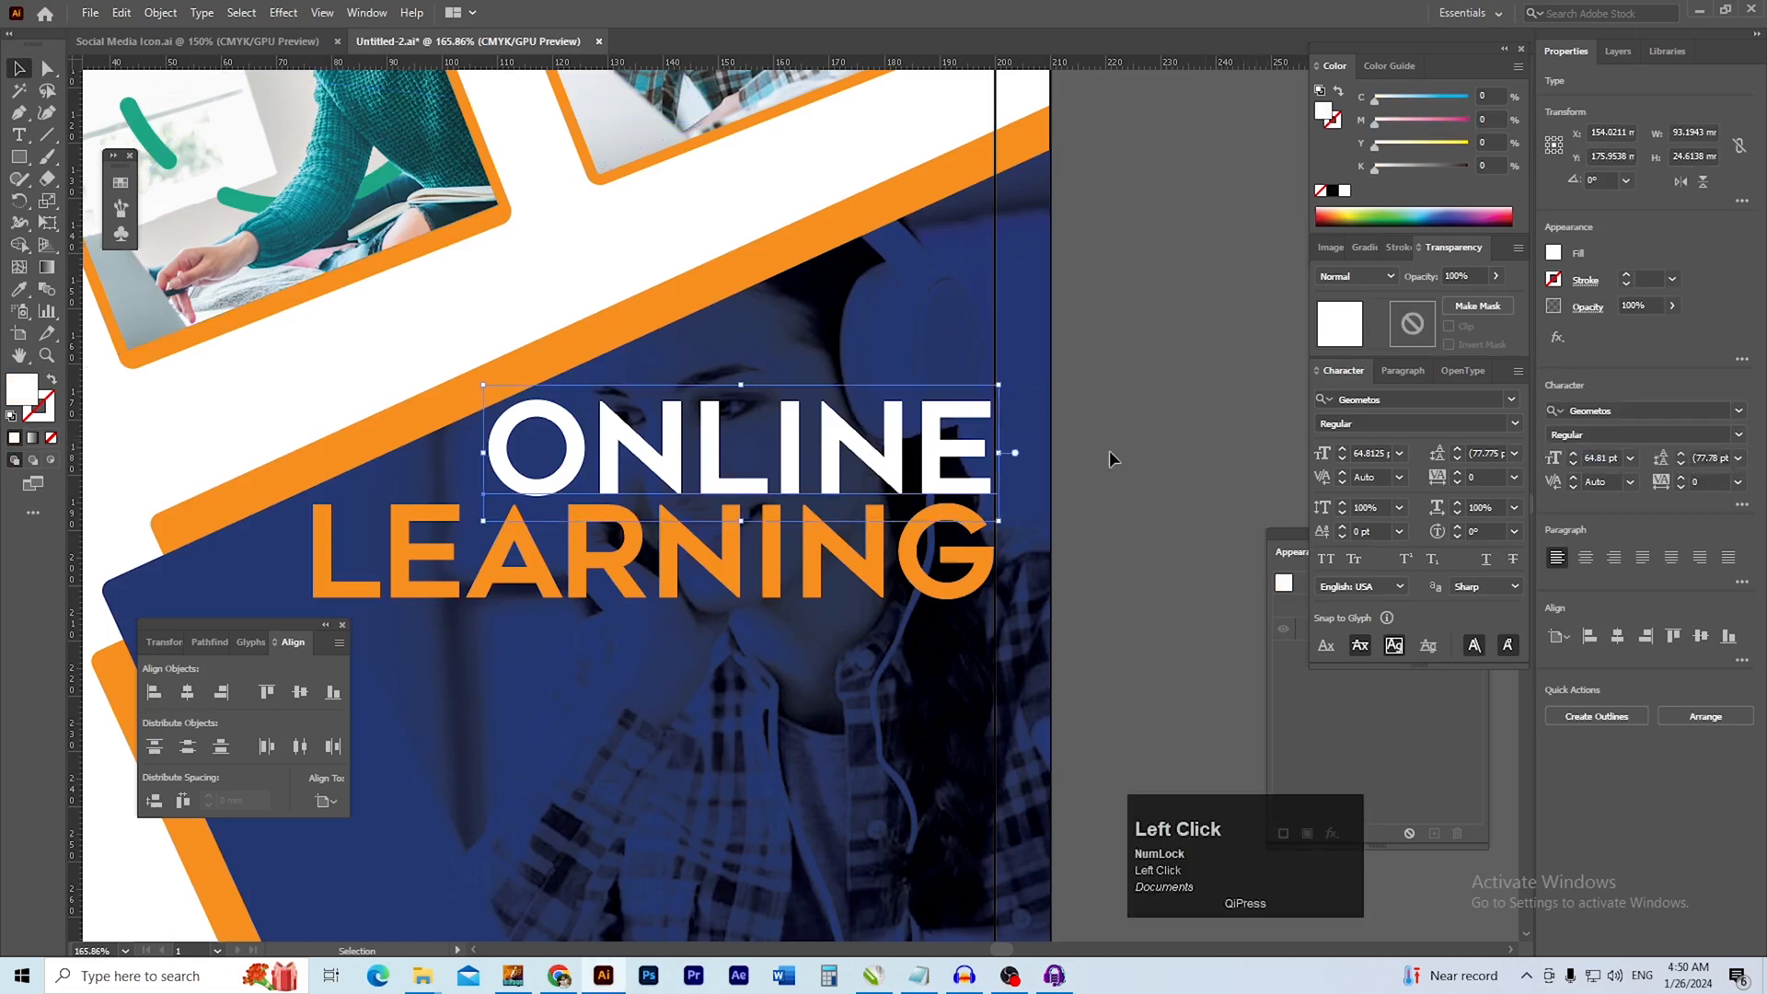
# Move the ONLINE and LEARNING lines together straight down by about 8.5 mm within the blue shape
pyautogui.moveTo(1135, 562); pyautogui.dragTo(1090, 515)
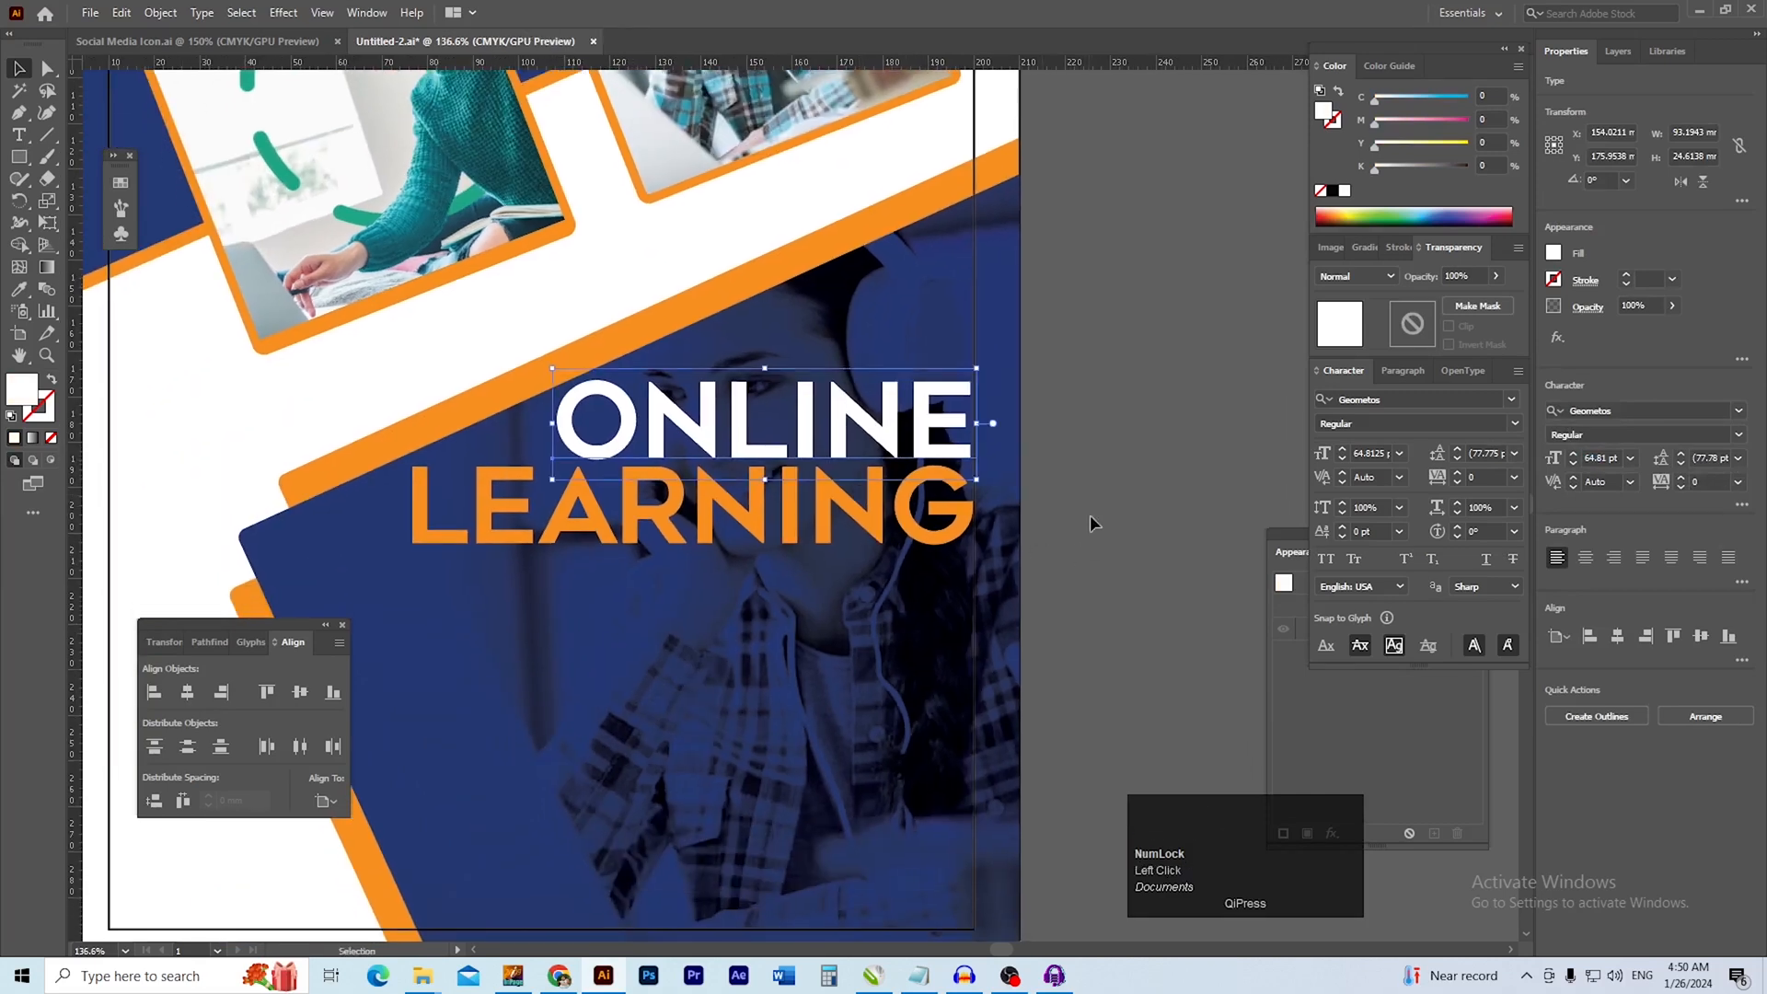
pyautogui.click(1048, 549)
pyautogui.moveTo(818, 556); pyautogui.dragTo(887, 516)
pyautogui.keyDown('ctrl'); pyautogui.click(813, 523); pyautogui.keyUp('ctrl')
pyautogui.keyDown('ctrl'); pyautogui.click(855, 556); pyautogui.keyUp('ctrl')
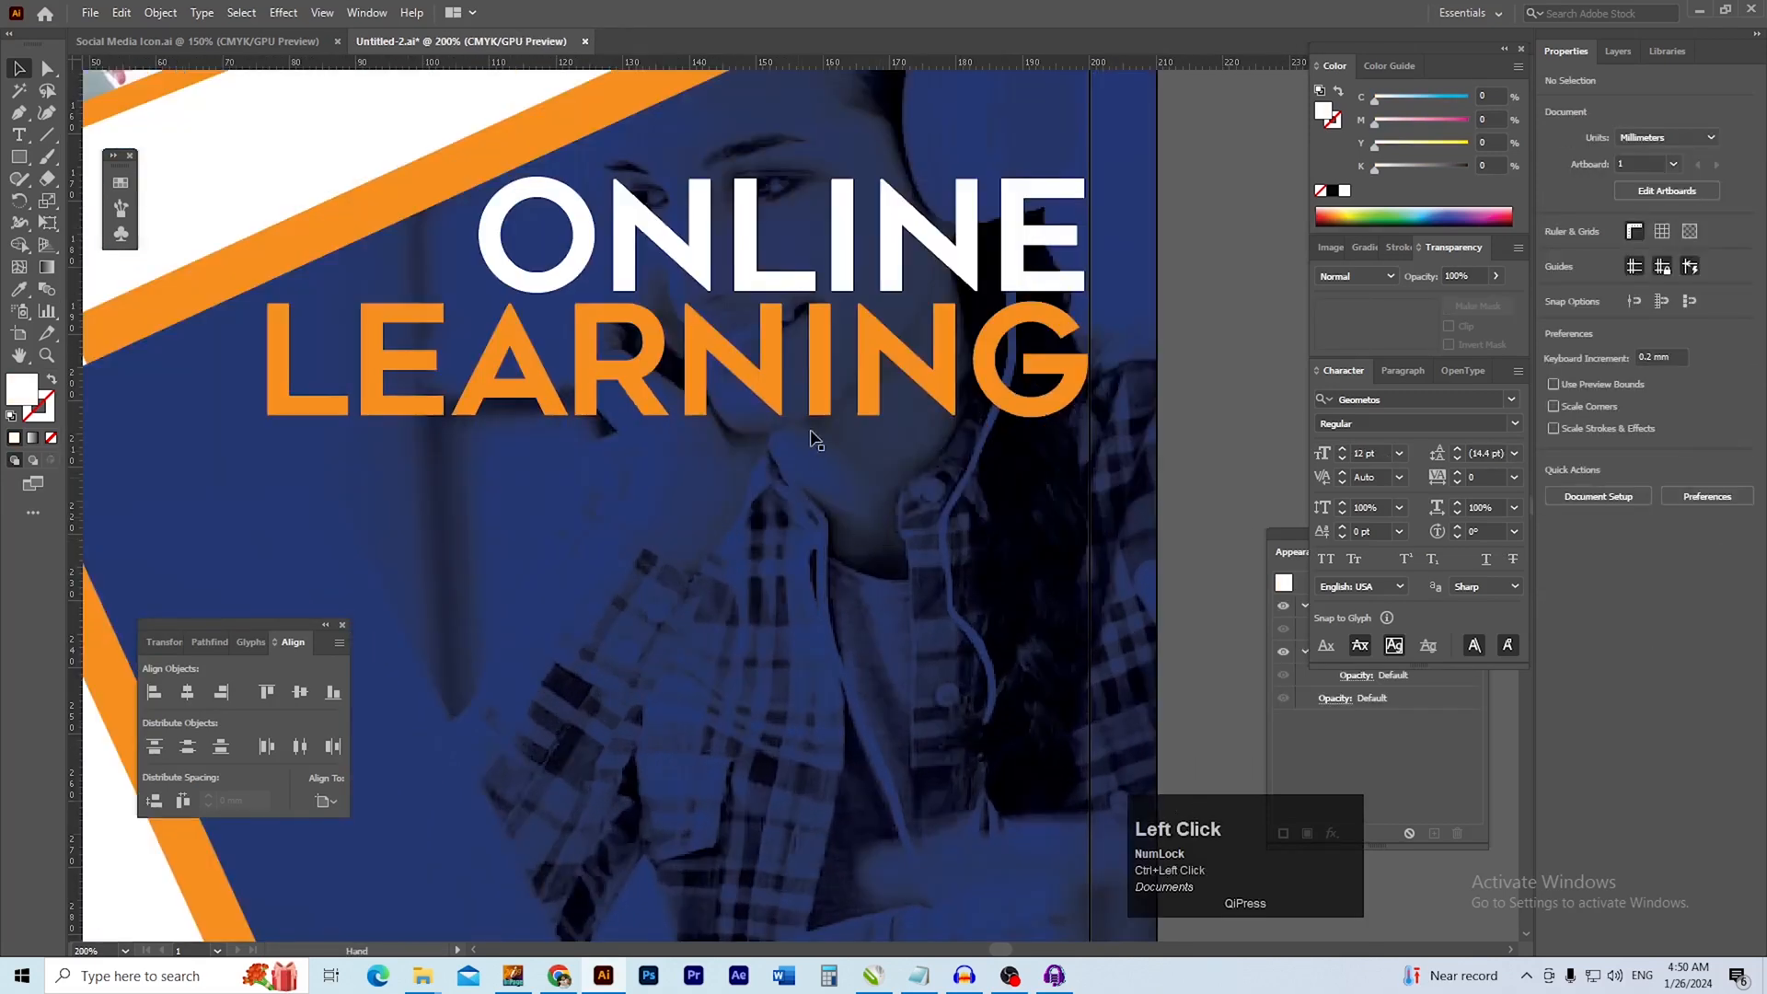
pyautogui.click(753, 373)
pyautogui.keyDown('shift'); pyautogui.click(745, 237); pyautogui.keyUp('shift')
pyautogui.moveTo(745, 236); pyautogui.dragTo(745, 292)
pyautogui.keyDown('ctrl'); pyautogui.moveTo(848, 445); pyautogui.dragTo(722, 353); pyautogui.keyUp('ctrl')
pyautogui.keyDown('shift'); pyautogui.click(662, 276); pyautogui.keyUp('shift')
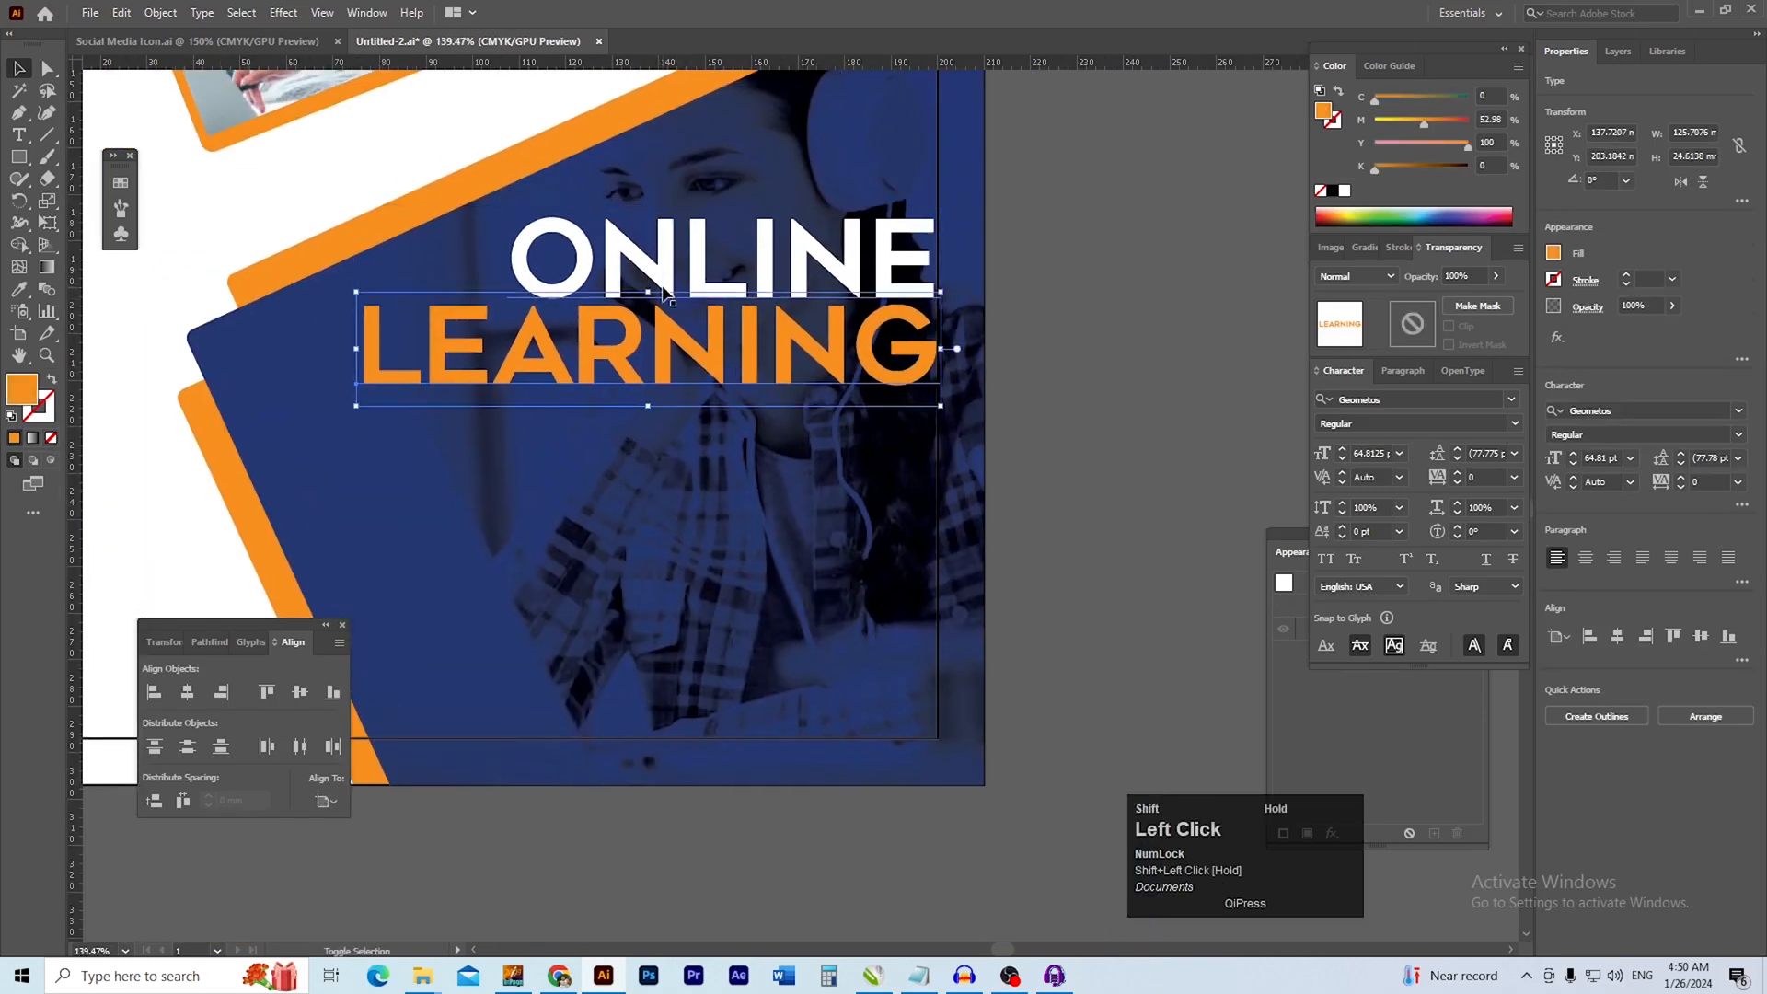
pyautogui.click(1076, 344)
pyautogui.moveTo(826, 305); pyautogui.dragTo(865, 364)
pyautogui.doubleClick(867, 338)
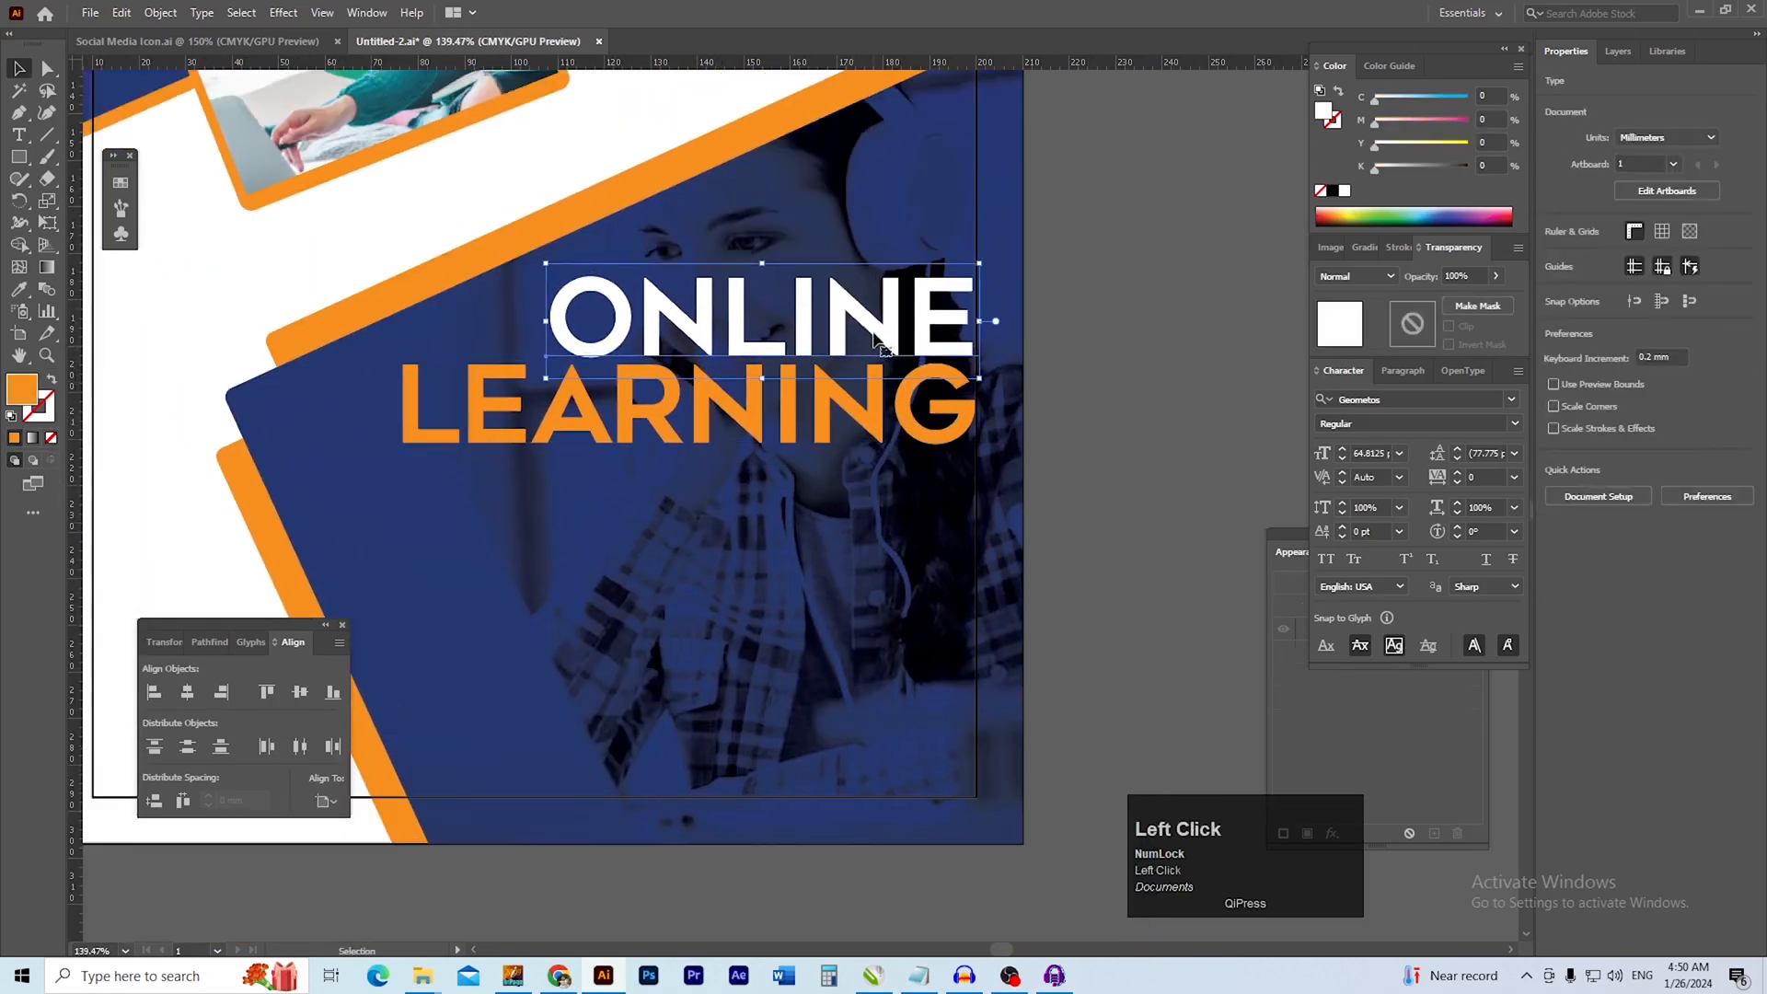
pyautogui.keyDown('shift'); pyautogui.click(869, 427); pyautogui.keyUp('shift')
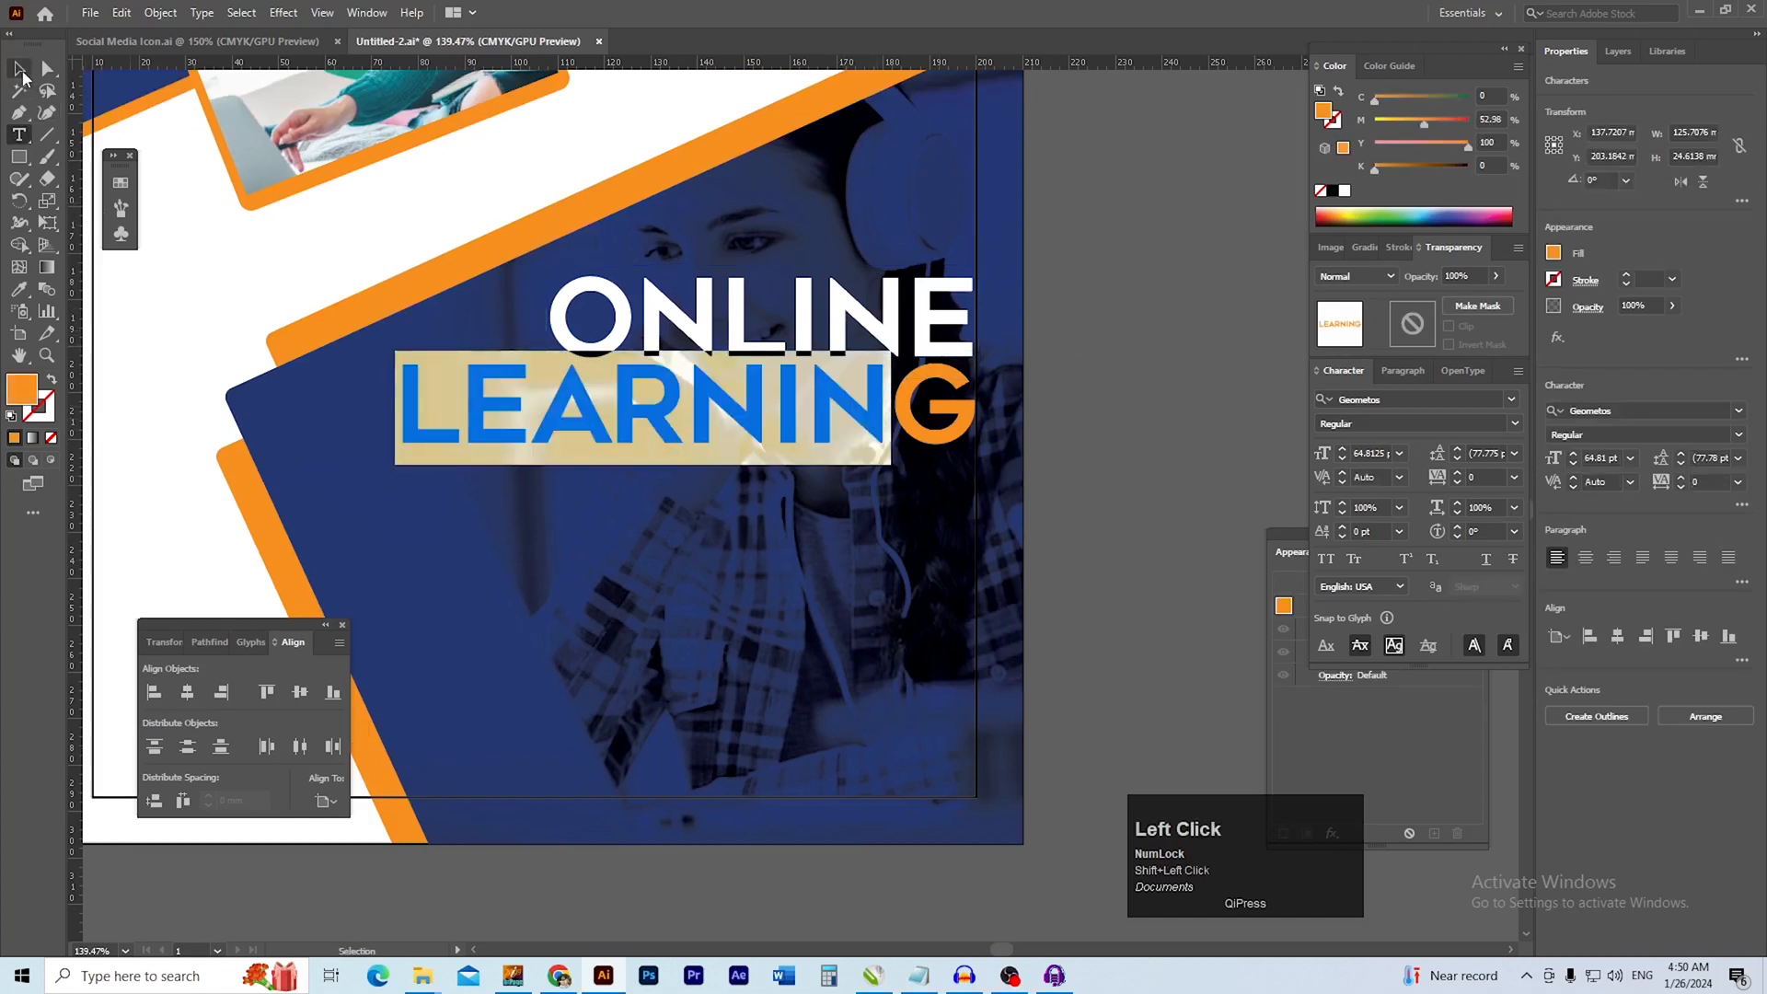
pyautogui.click(20, 74)
pyautogui.click(1045, 328)
# Move the ONLINE and LEARNING lines together straight down by about 2 mm
pyautogui.click(957, 322)
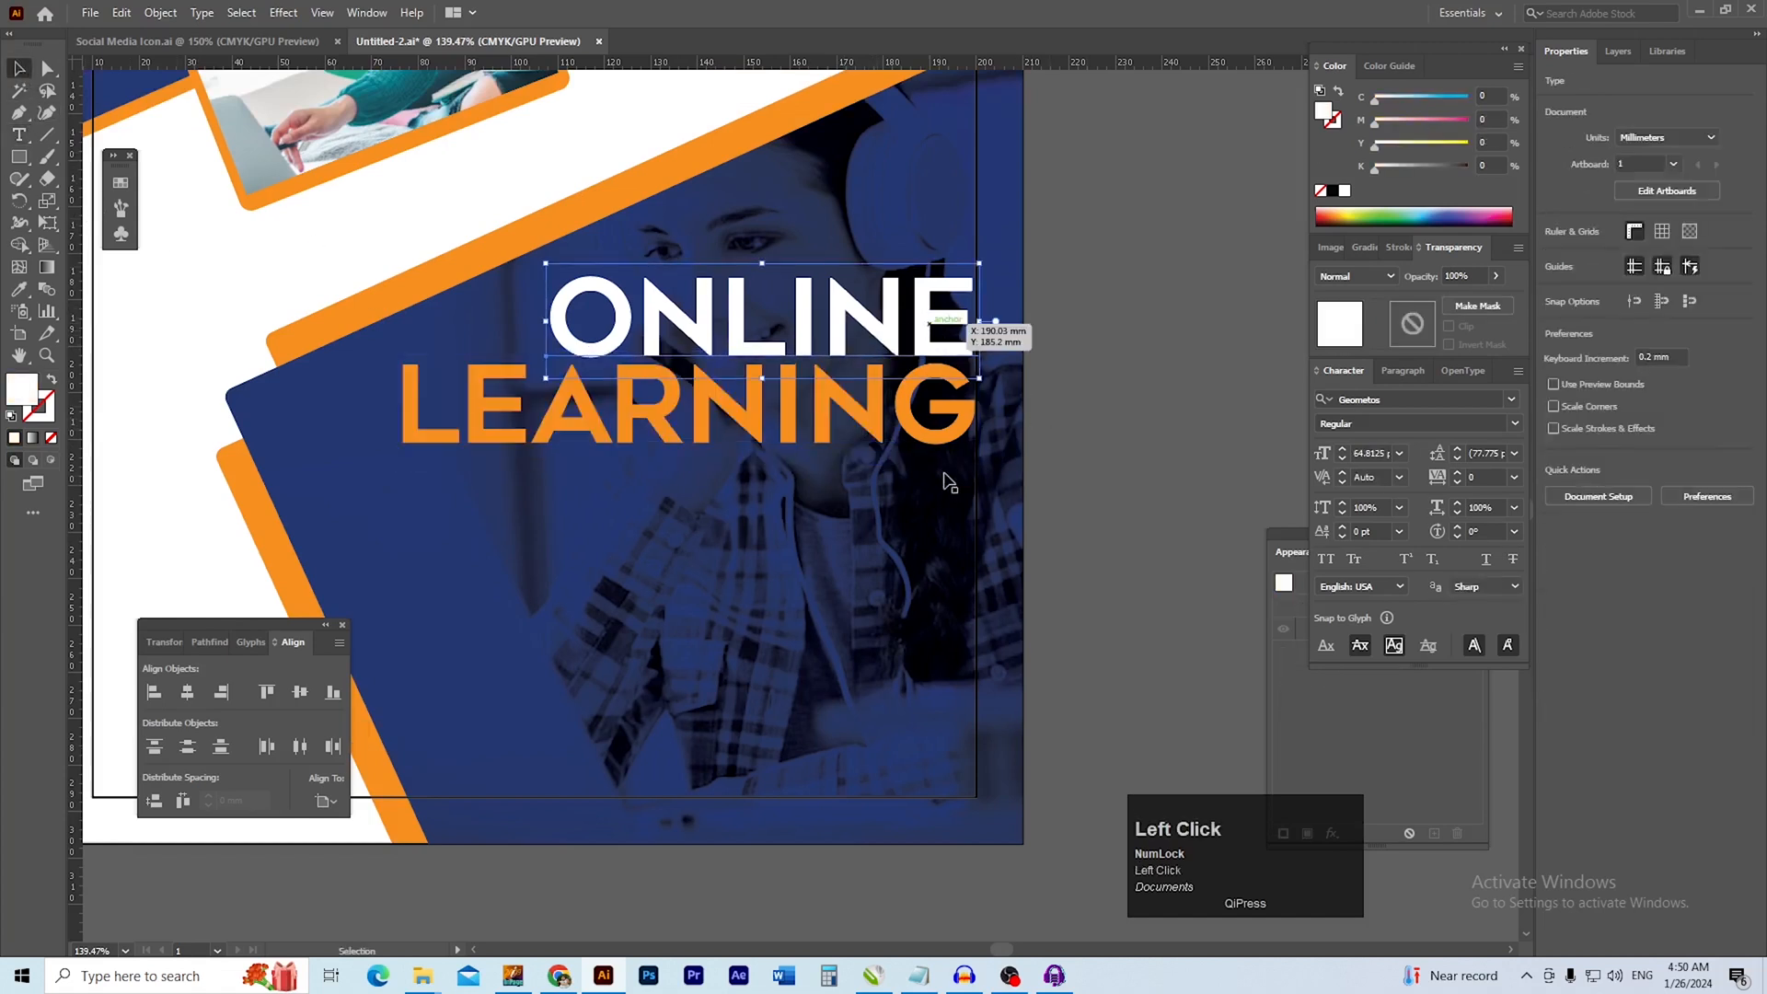
pyautogui.keyDown('shift'); pyautogui.click(935, 444); pyautogui.keyUp('shift')
pyautogui.moveTo(934, 444); pyautogui.dragTo(935, 452)
pyautogui.moveTo(893, 344); pyautogui.dragTo(1056, 396)
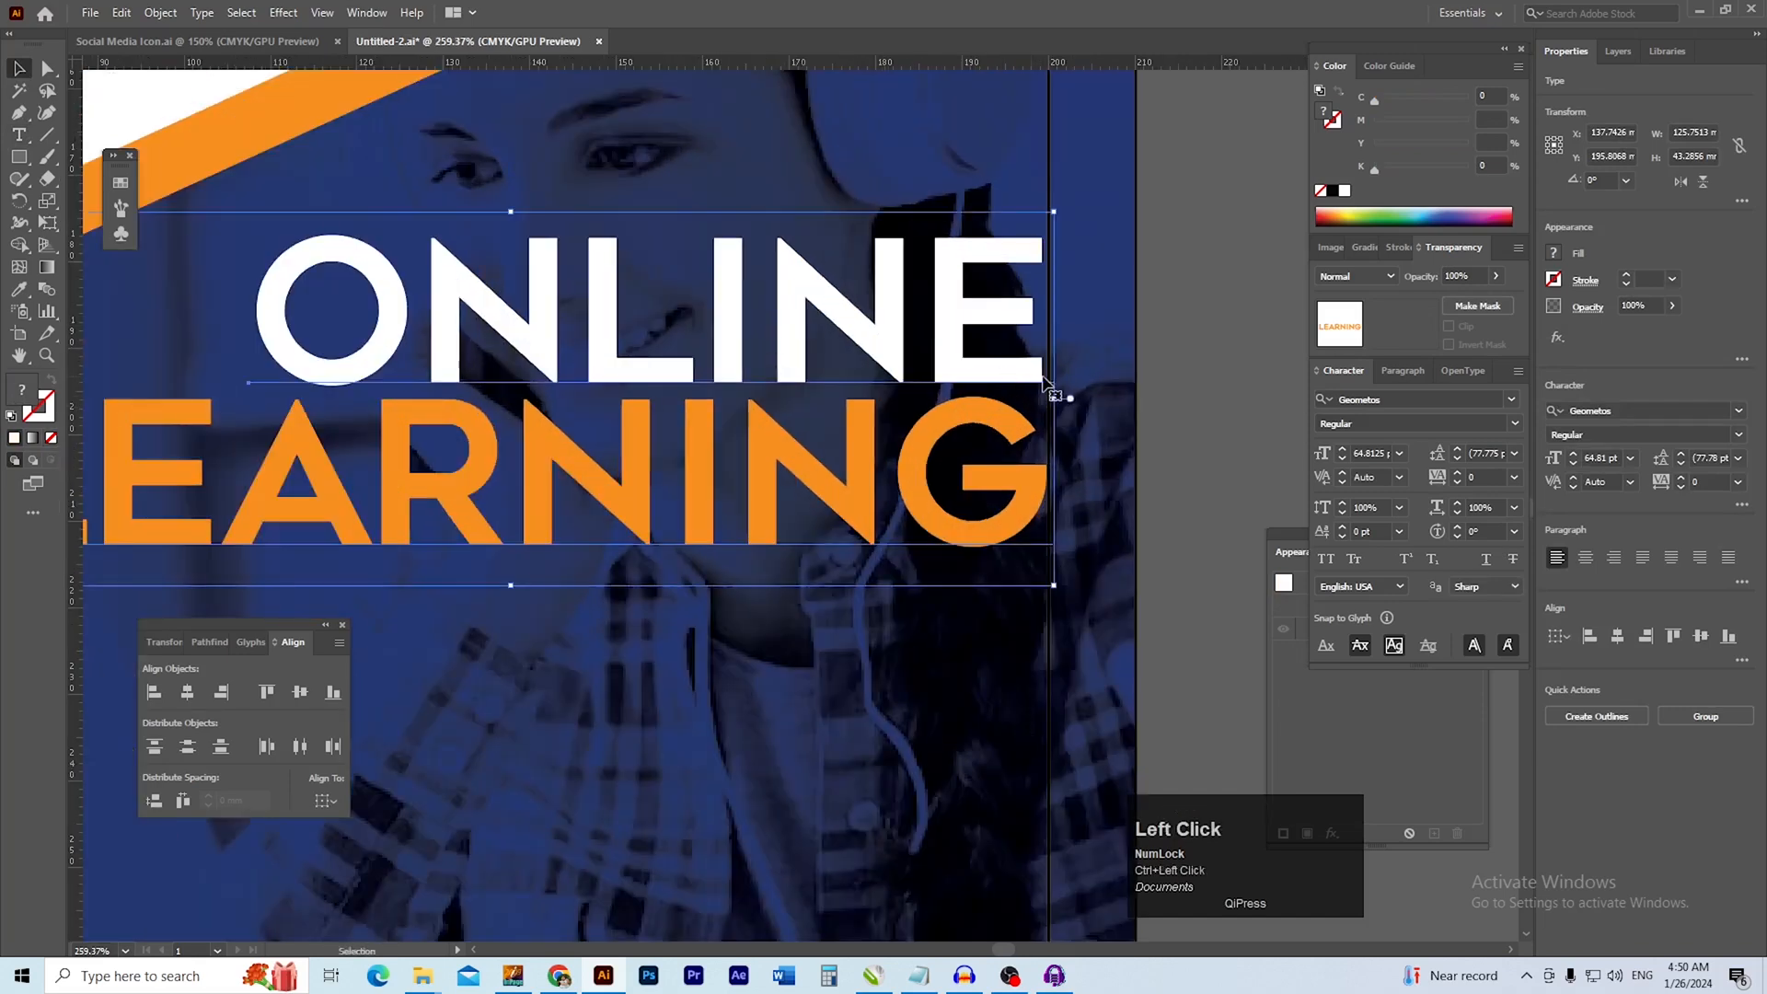
pyautogui.click(1273, 445)
# Duplicate the ONLINE text directly below LEARNING and replace the copy's wording with 100
pyautogui.moveTo(807, 557); pyautogui.dragTo(980, 499)
pyautogui.moveTo(798, 497); pyautogui.dragTo(739, 488)
pyautogui.moveTo(797, 445); pyautogui.dragTo(809, 413)
pyautogui.moveTo(697, 270); pyautogui.dragTo(672, 461)
pyautogui.press('t')
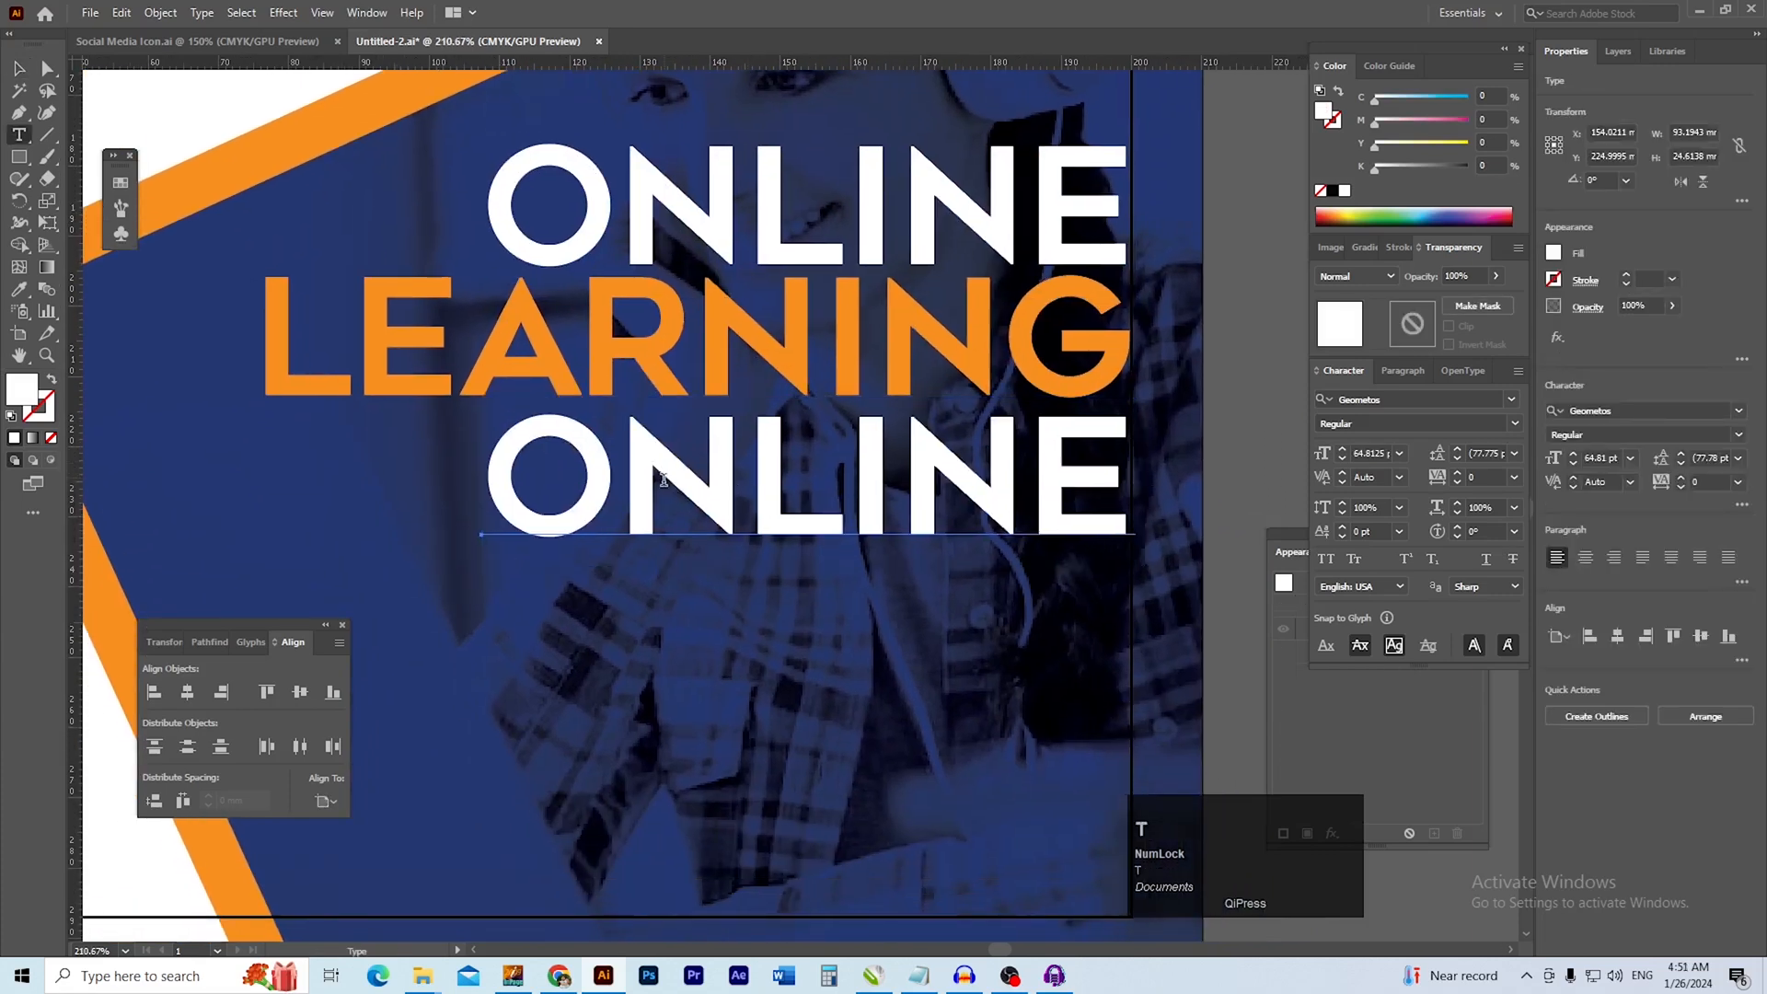
pyautogui.doubleClick(663, 478)
pyautogui.write('100')
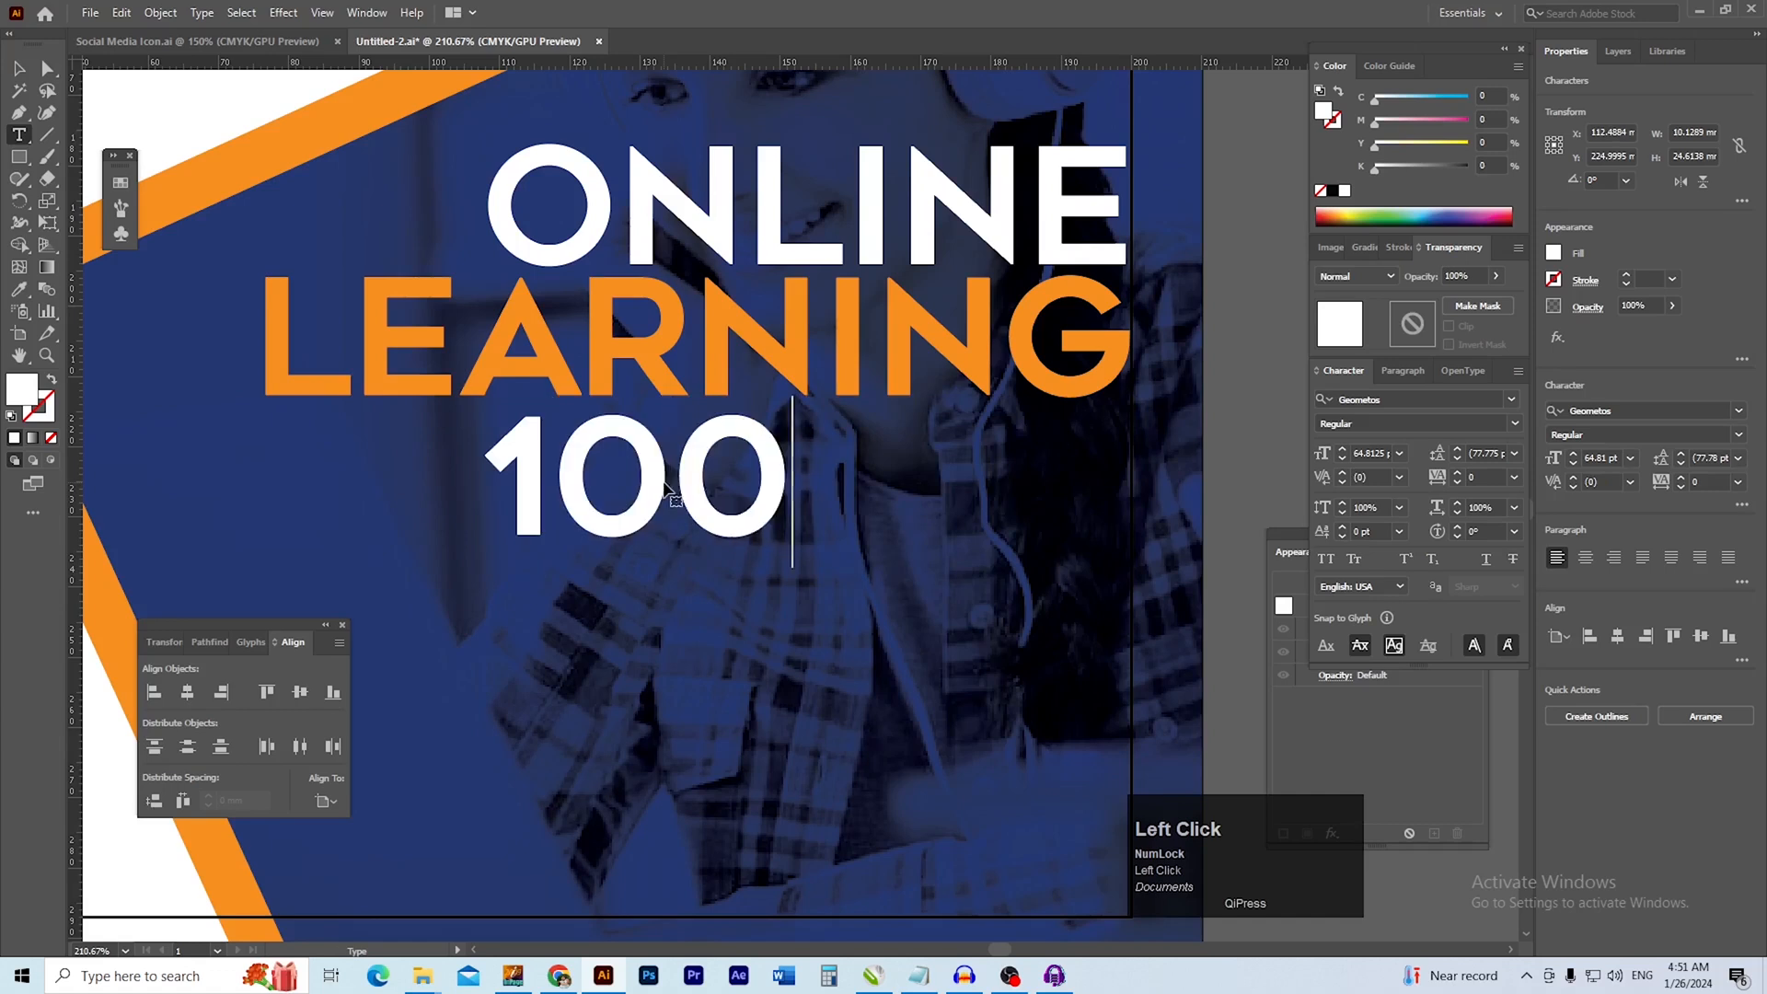
# Reduce the 100 text to 60 pt and append a percent sign to it
pyautogui.hotkey('ctrl', 'a')
pyautogui.click(1629, 457)
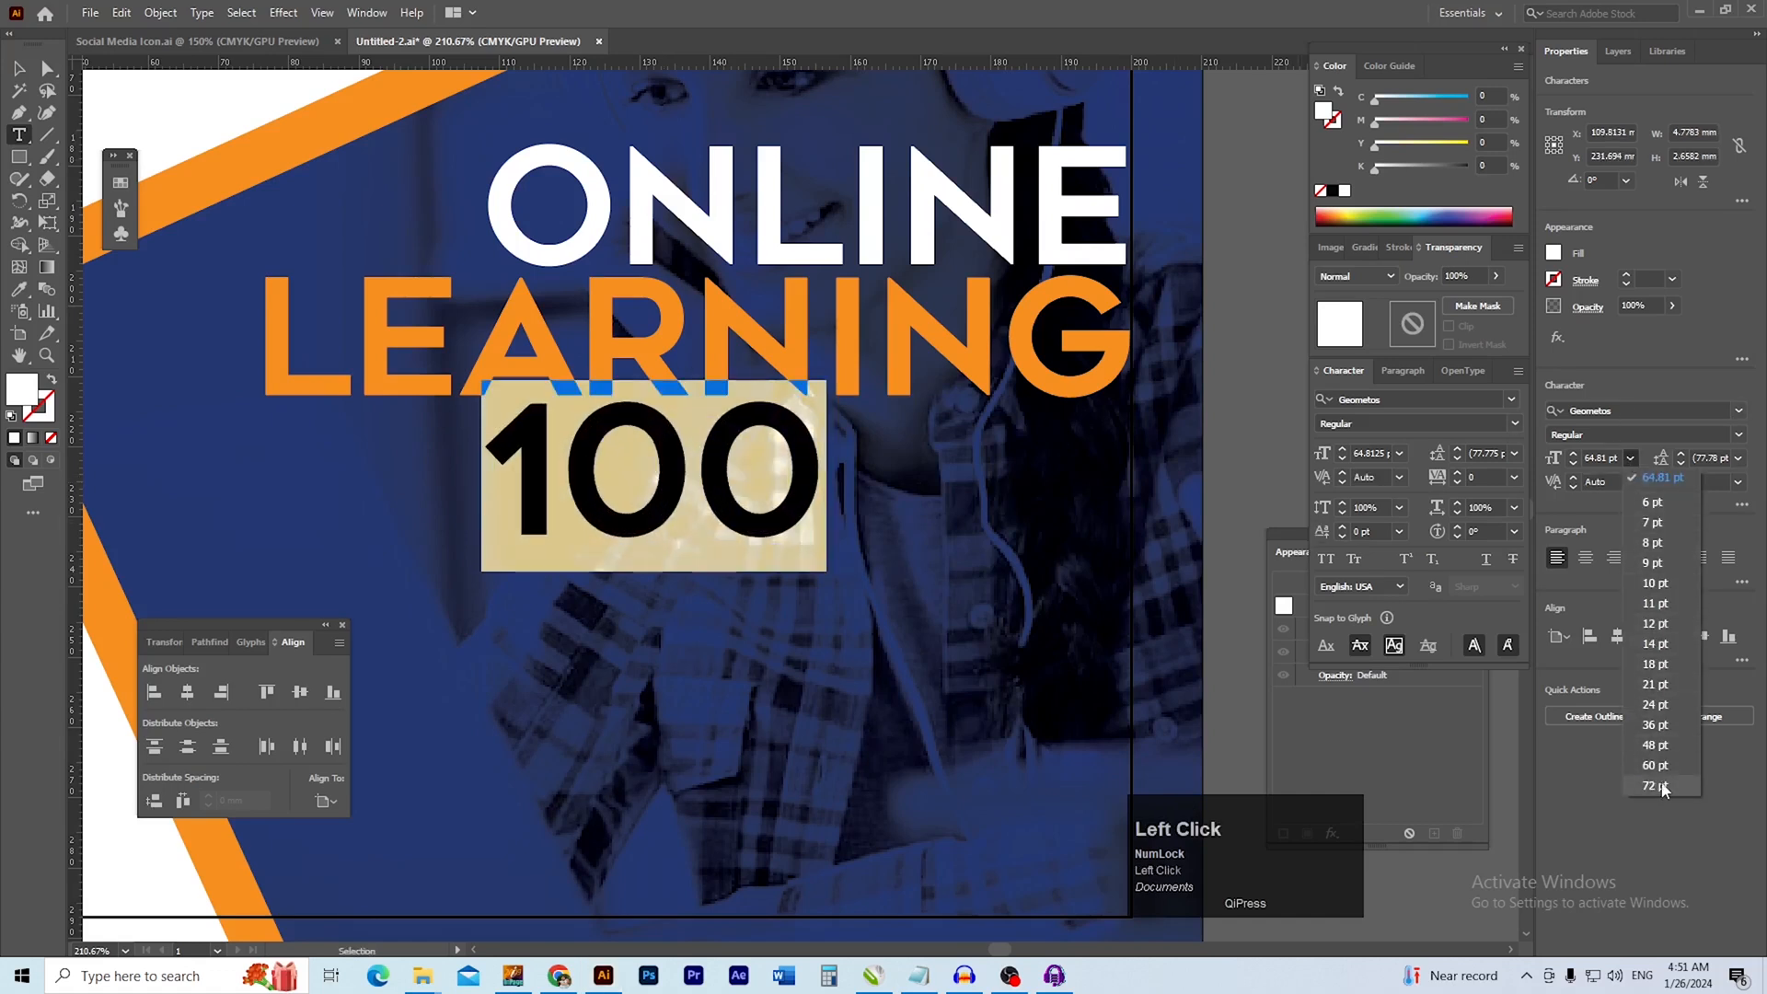
pyautogui.click(1654, 764)
pyautogui.click(675, 473)
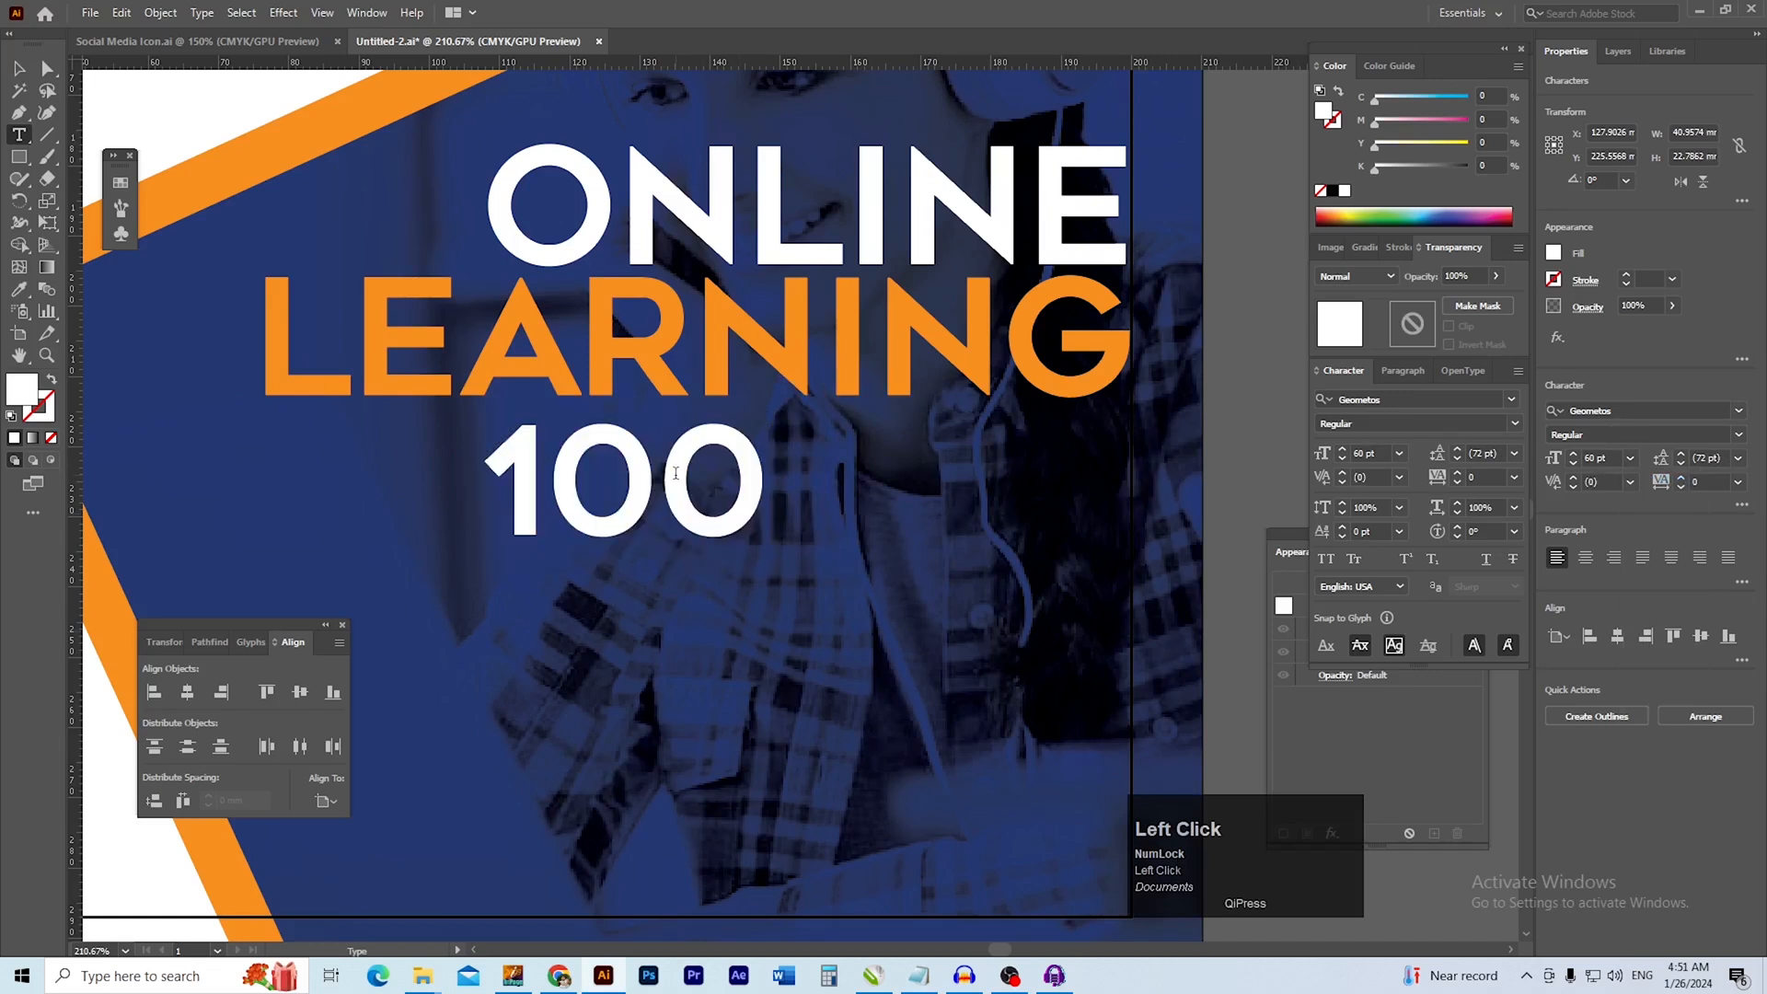
pyautogui.press('End')
pyautogui.write('%')
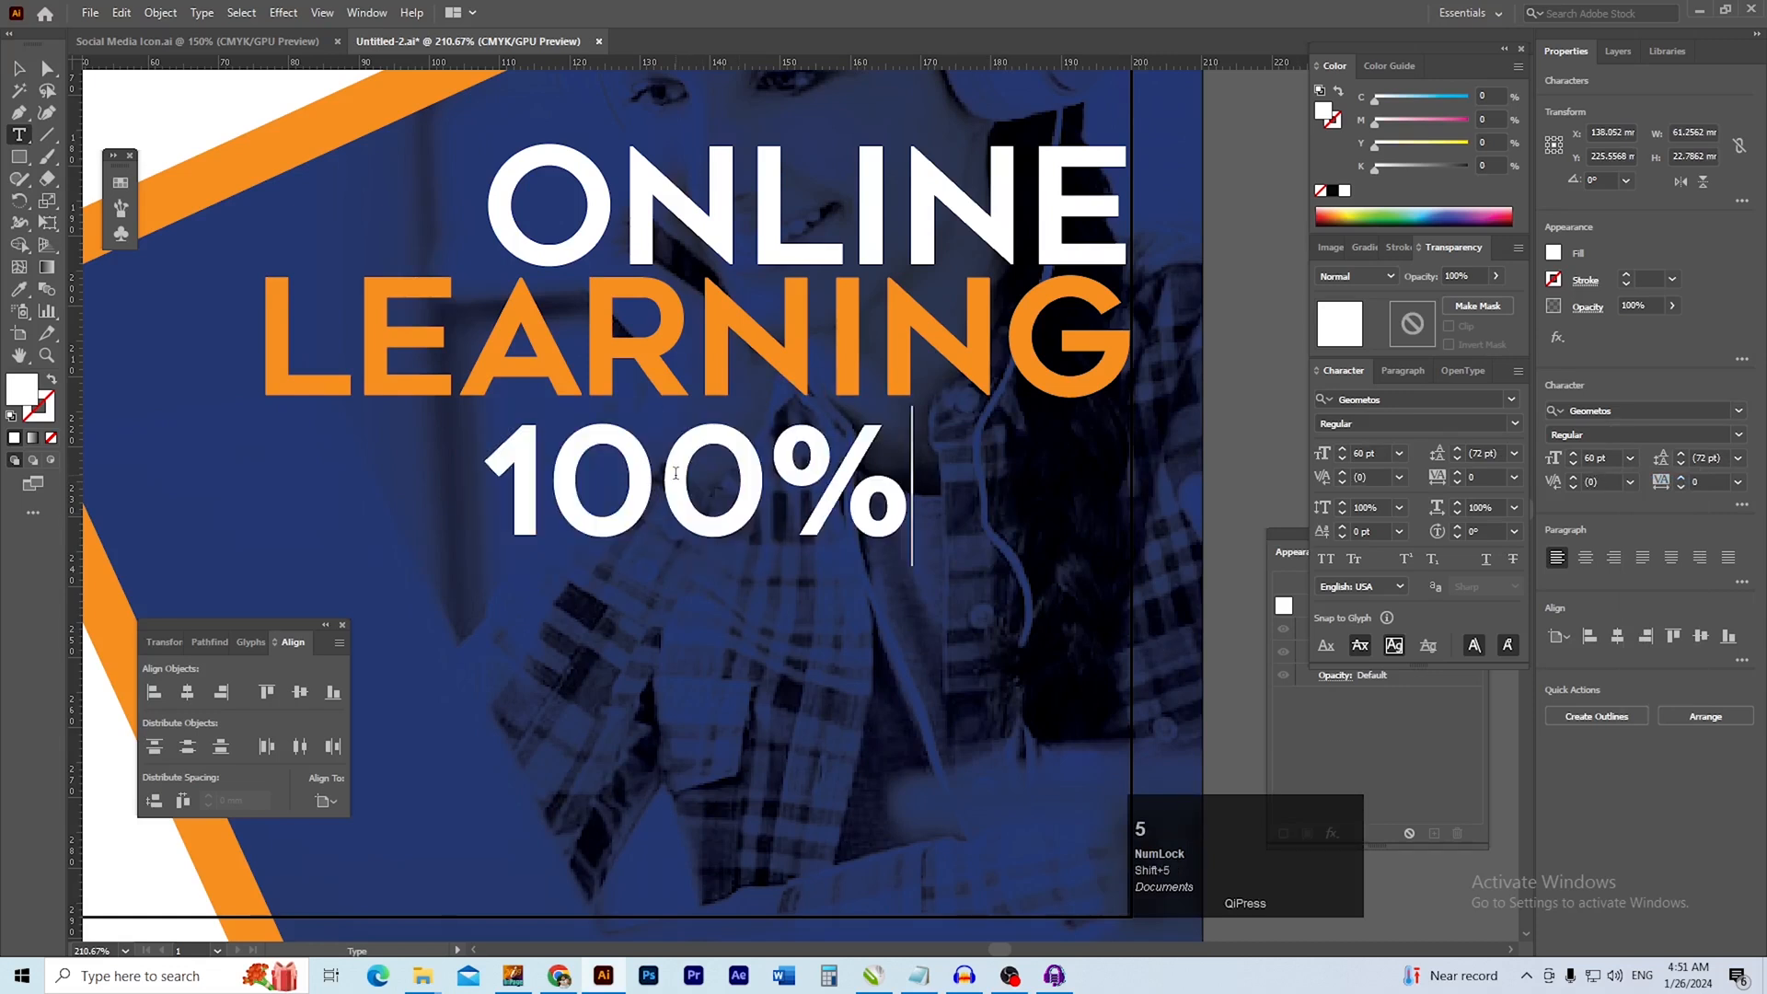
pyautogui.write(' O')
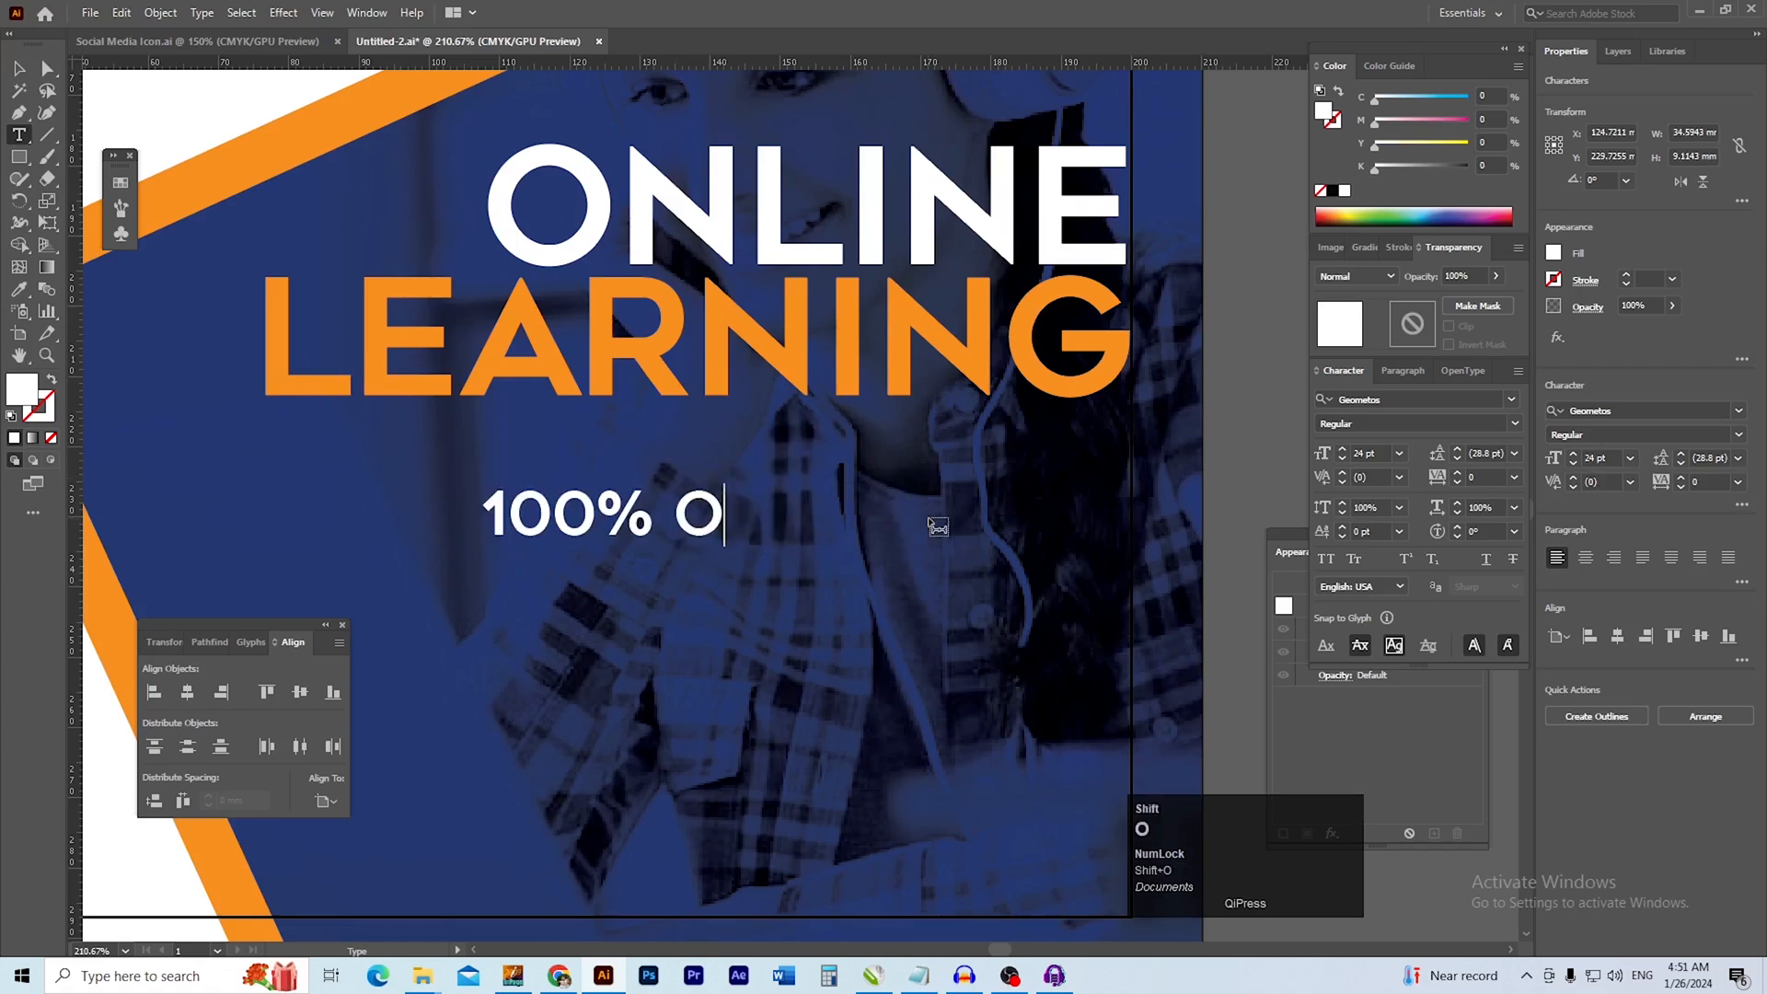
pyautogui.write('NLINR VO')
# Set the 100% text to 24 pt and complete the line as 100% ONLINR COURSES
pyautogui.press('BackSpace')
pyautogui.press('BackSpace')
pyautogui.write('CP')
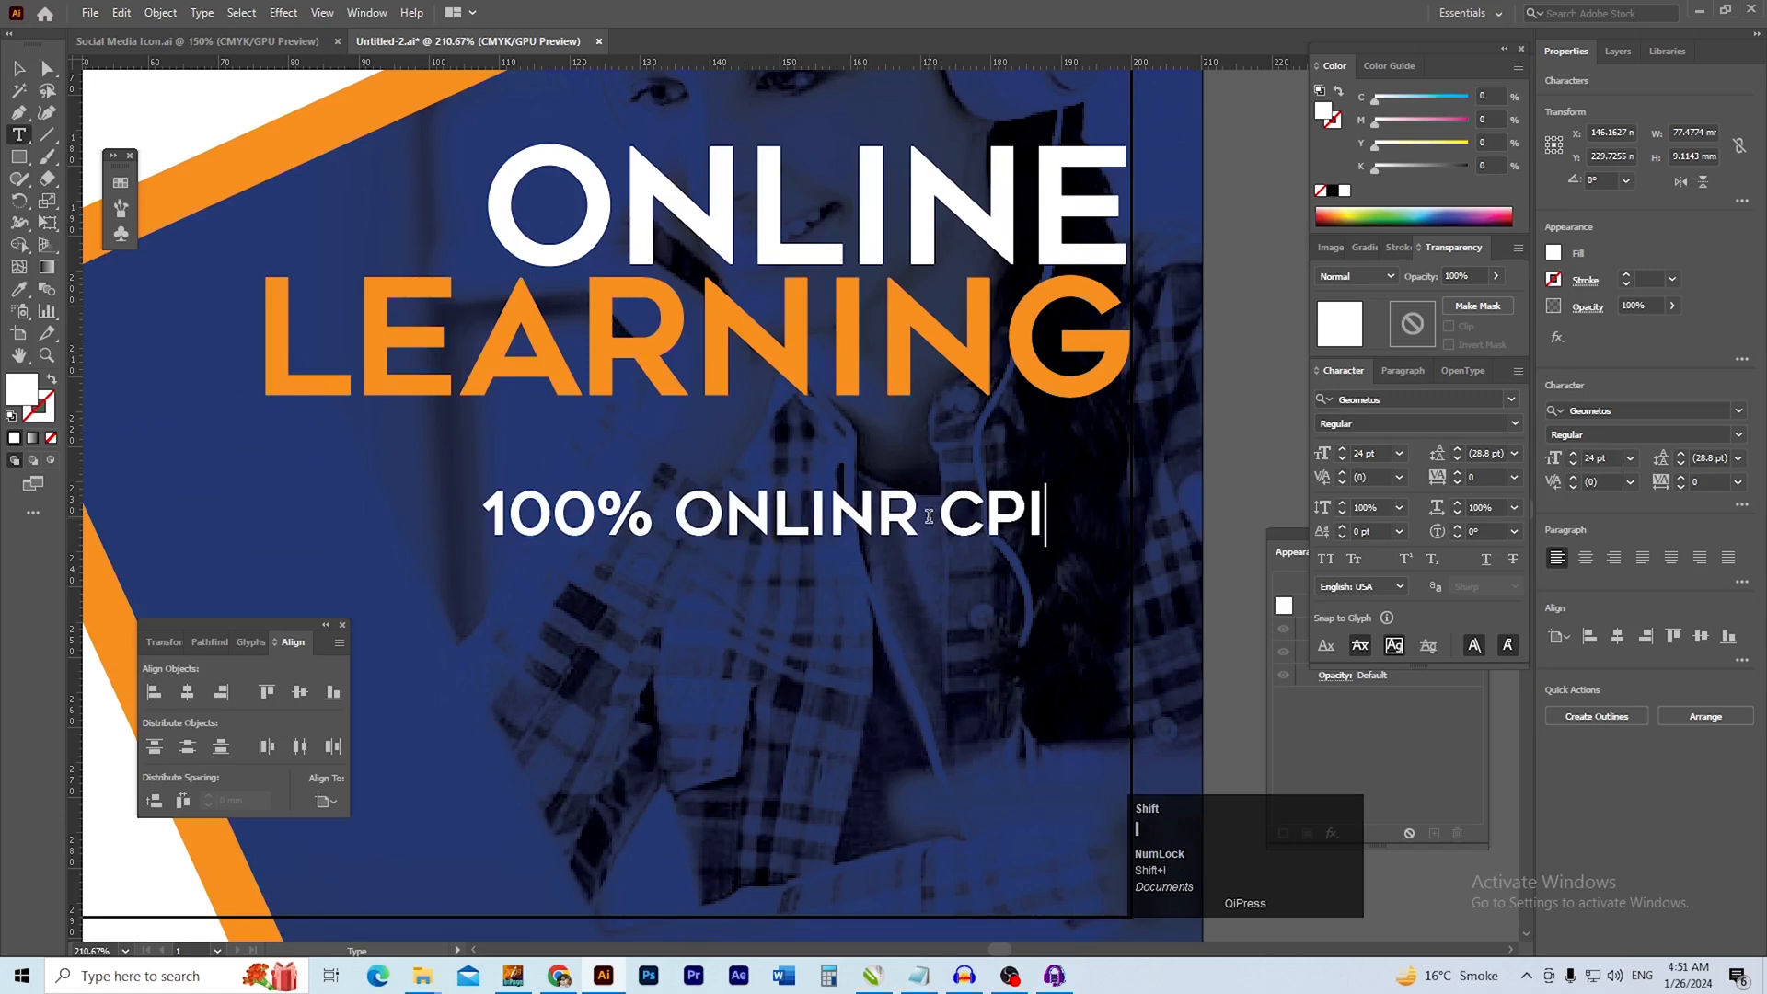
pyautogui.press('BackSpace')
pyautogui.write('OUTDRD')
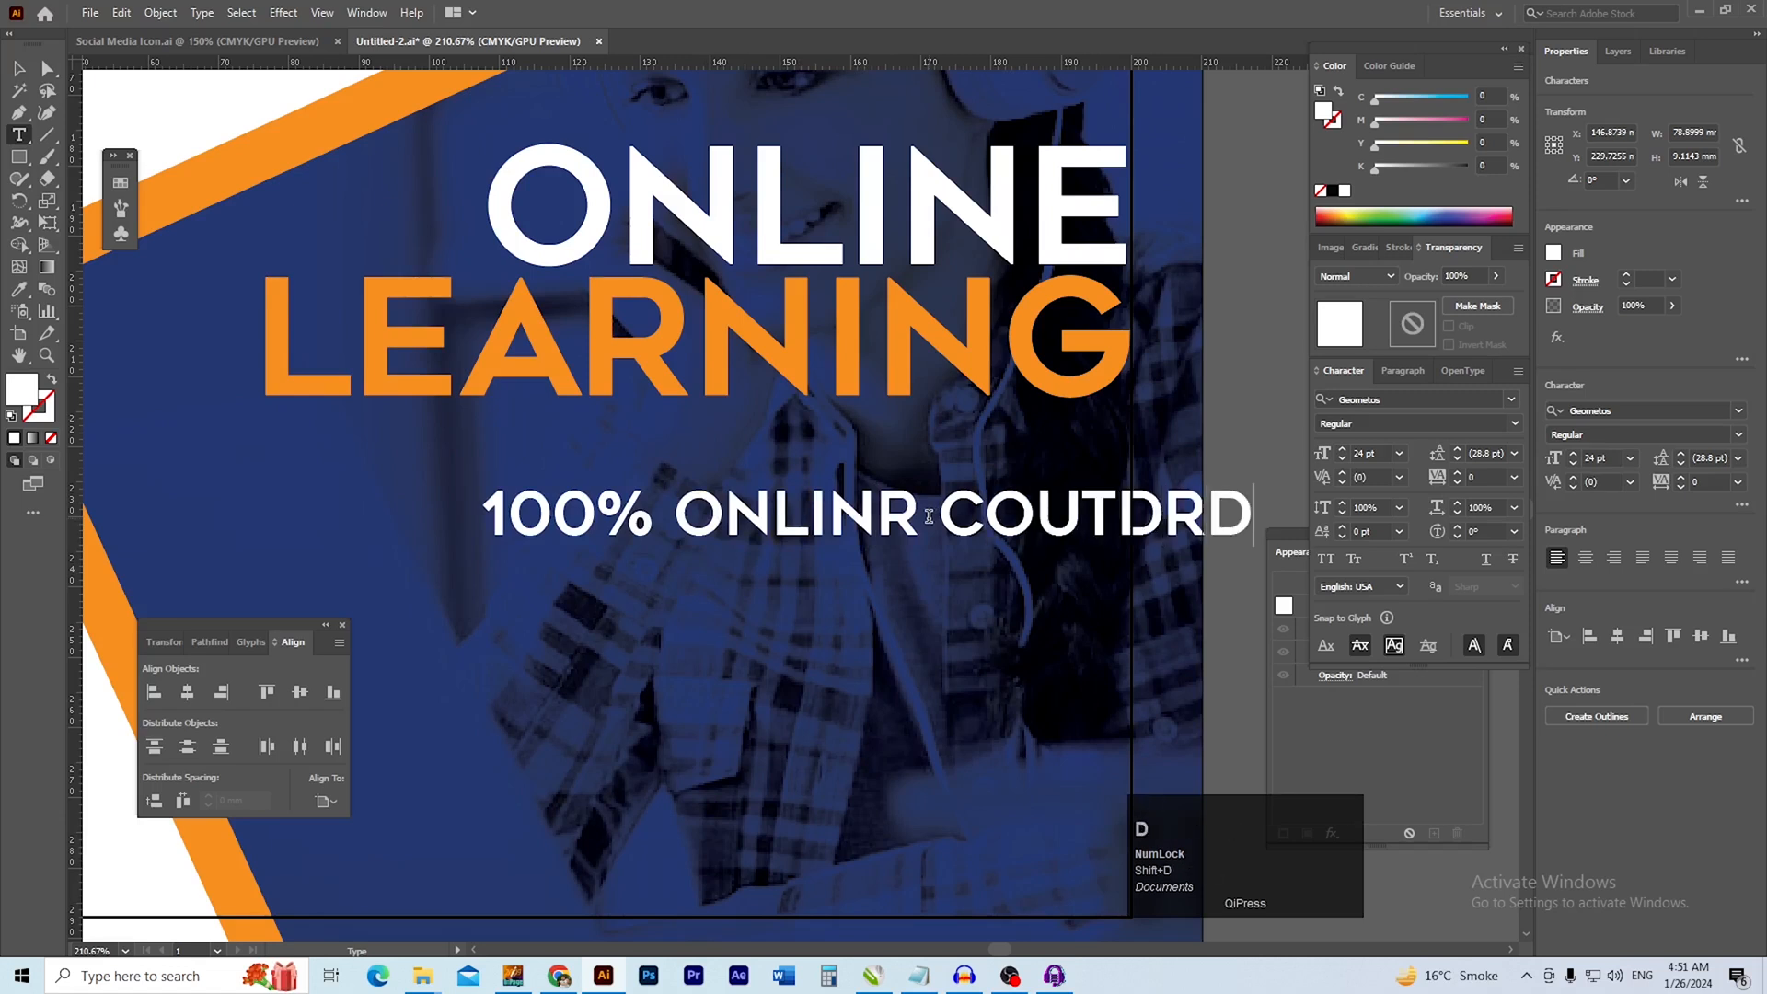
pyautogui.press('BackSpace')
pyautogui.press('BackSpace')
pyautogui.press('BackSpace')
pyautogui.press('BackSpace')
pyautogui.write('TD')
pyautogui.press('BackSpace')
pyautogui.press('BackSpace')
pyautogui.write('R')
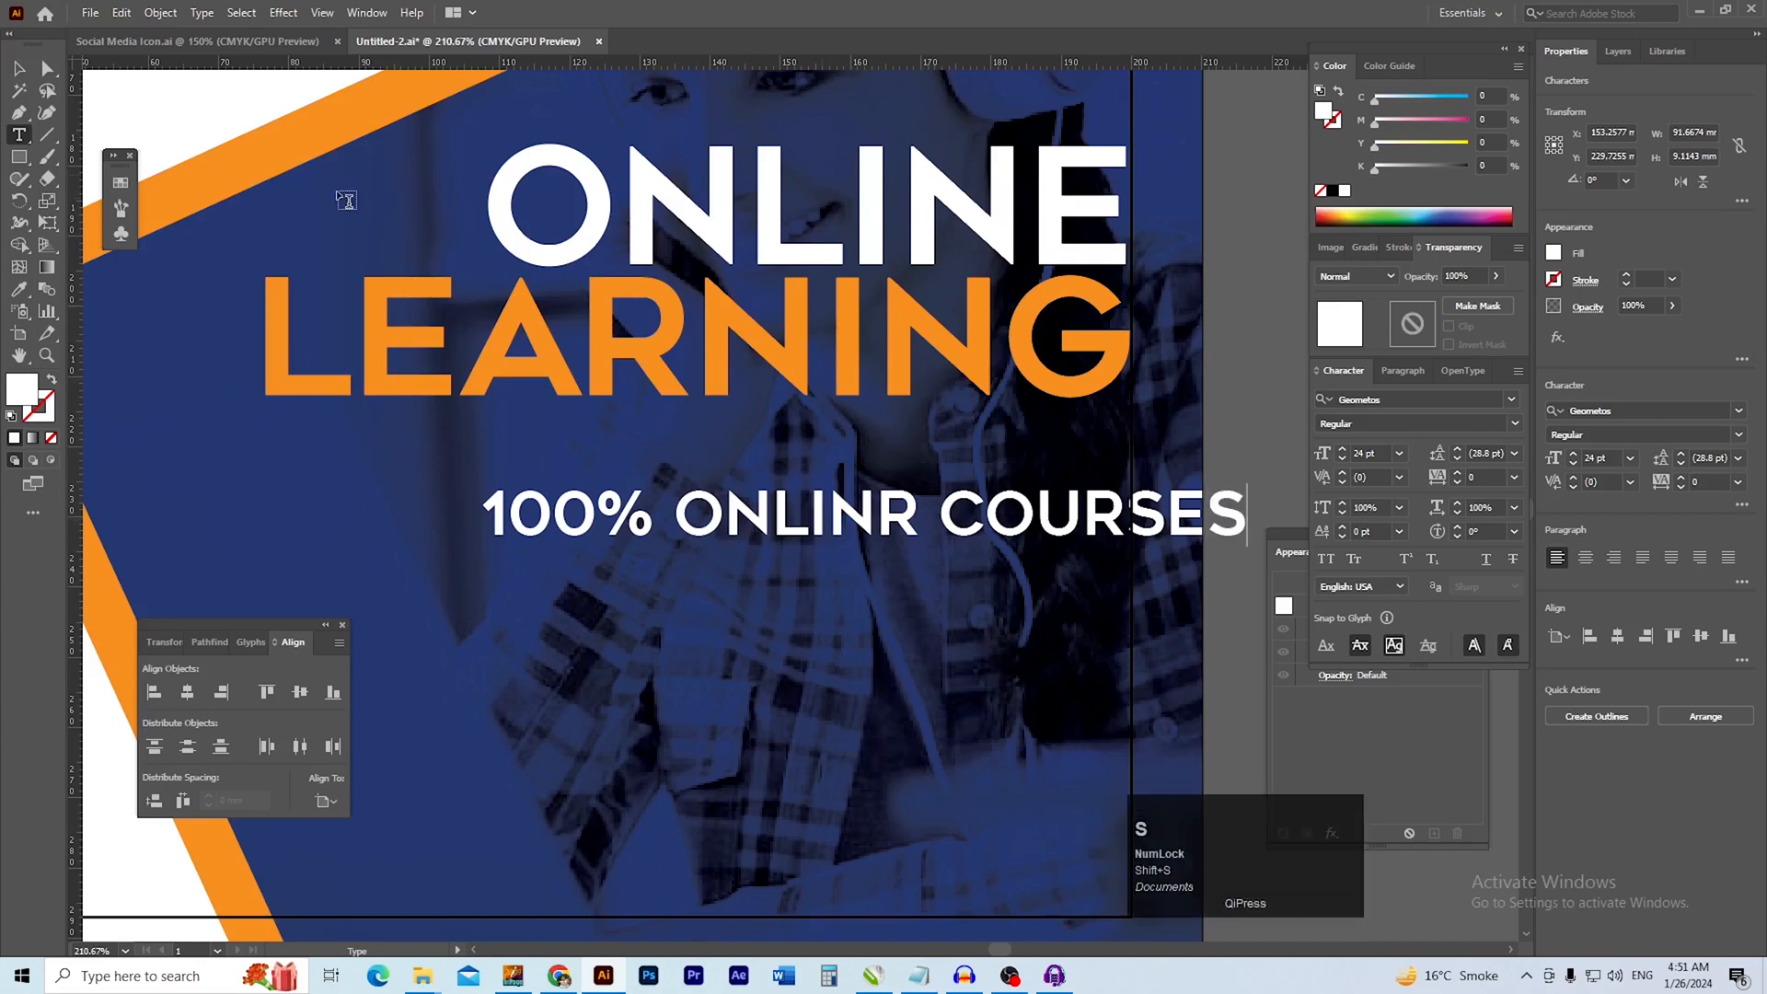
# Scale the 100% ONLINR COURSES line down to about 19.3 pt and place it directly beneath LEARNING
pyautogui.click(15, 72)
pyautogui.moveTo(826, 526); pyautogui.dragTo(699, 463)
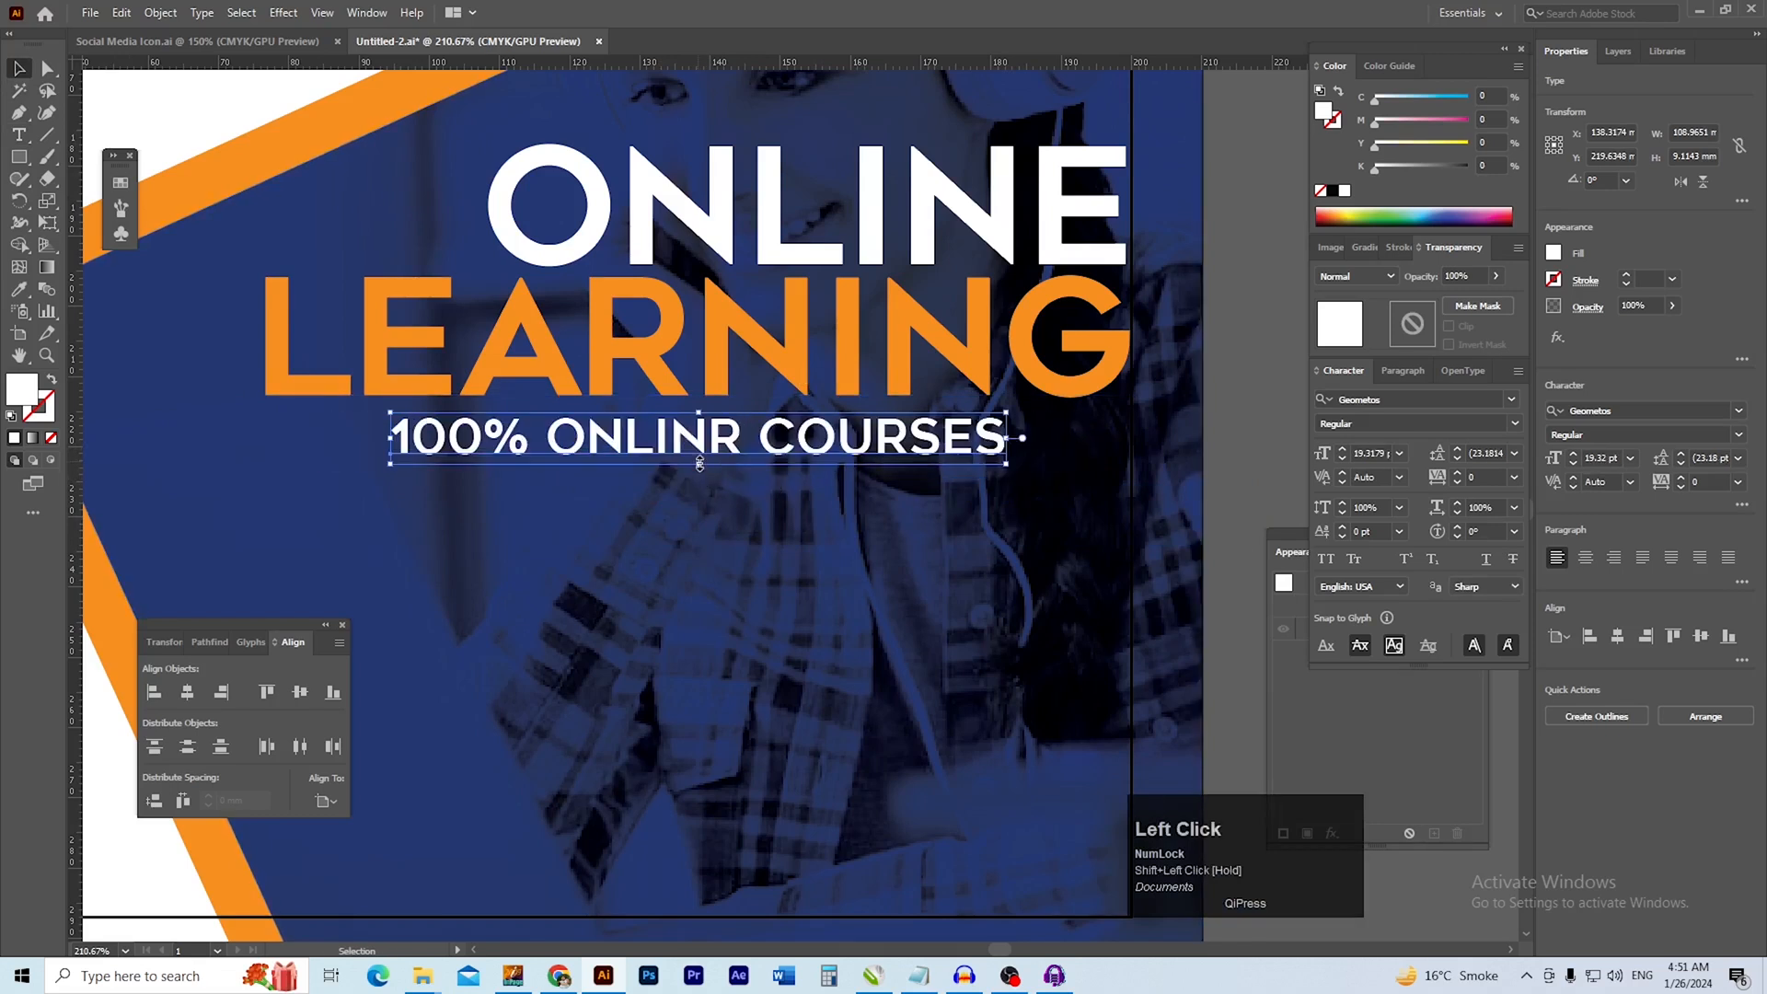
pyautogui.keyDown('ctrl'); pyautogui.keyDown('alt'); pyautogui.click(810, 537); pyautogui.keyUp('alt'); pyautogui.keyUp('ctrl')
pyautogui.moveTo(811, 538); pyautogui.dragTo(757, 518)
pyautogui.click(1180, 482)
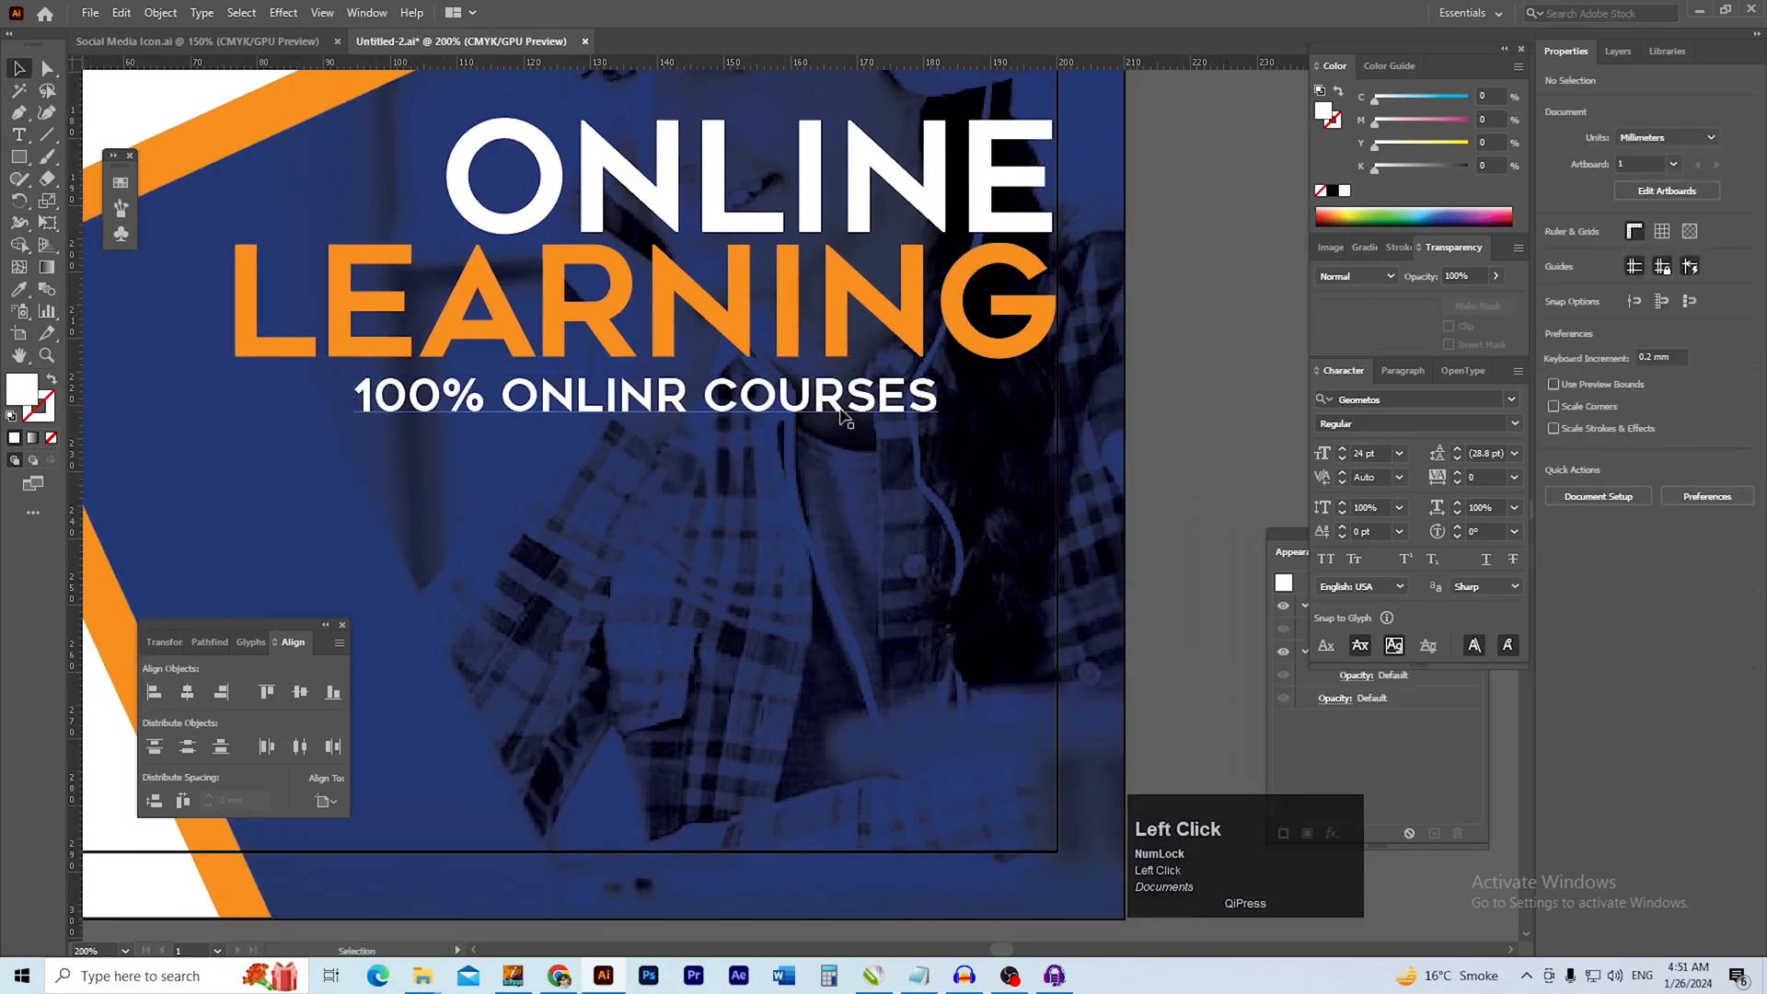
# Center the 100% ONLINR COURSES line horizontally on the LEARNING text, using LEARNING as the key object
pyautogui.keyDown('shift'); pyautogui.click(731, 322); pyautogui.keyUp('shift')
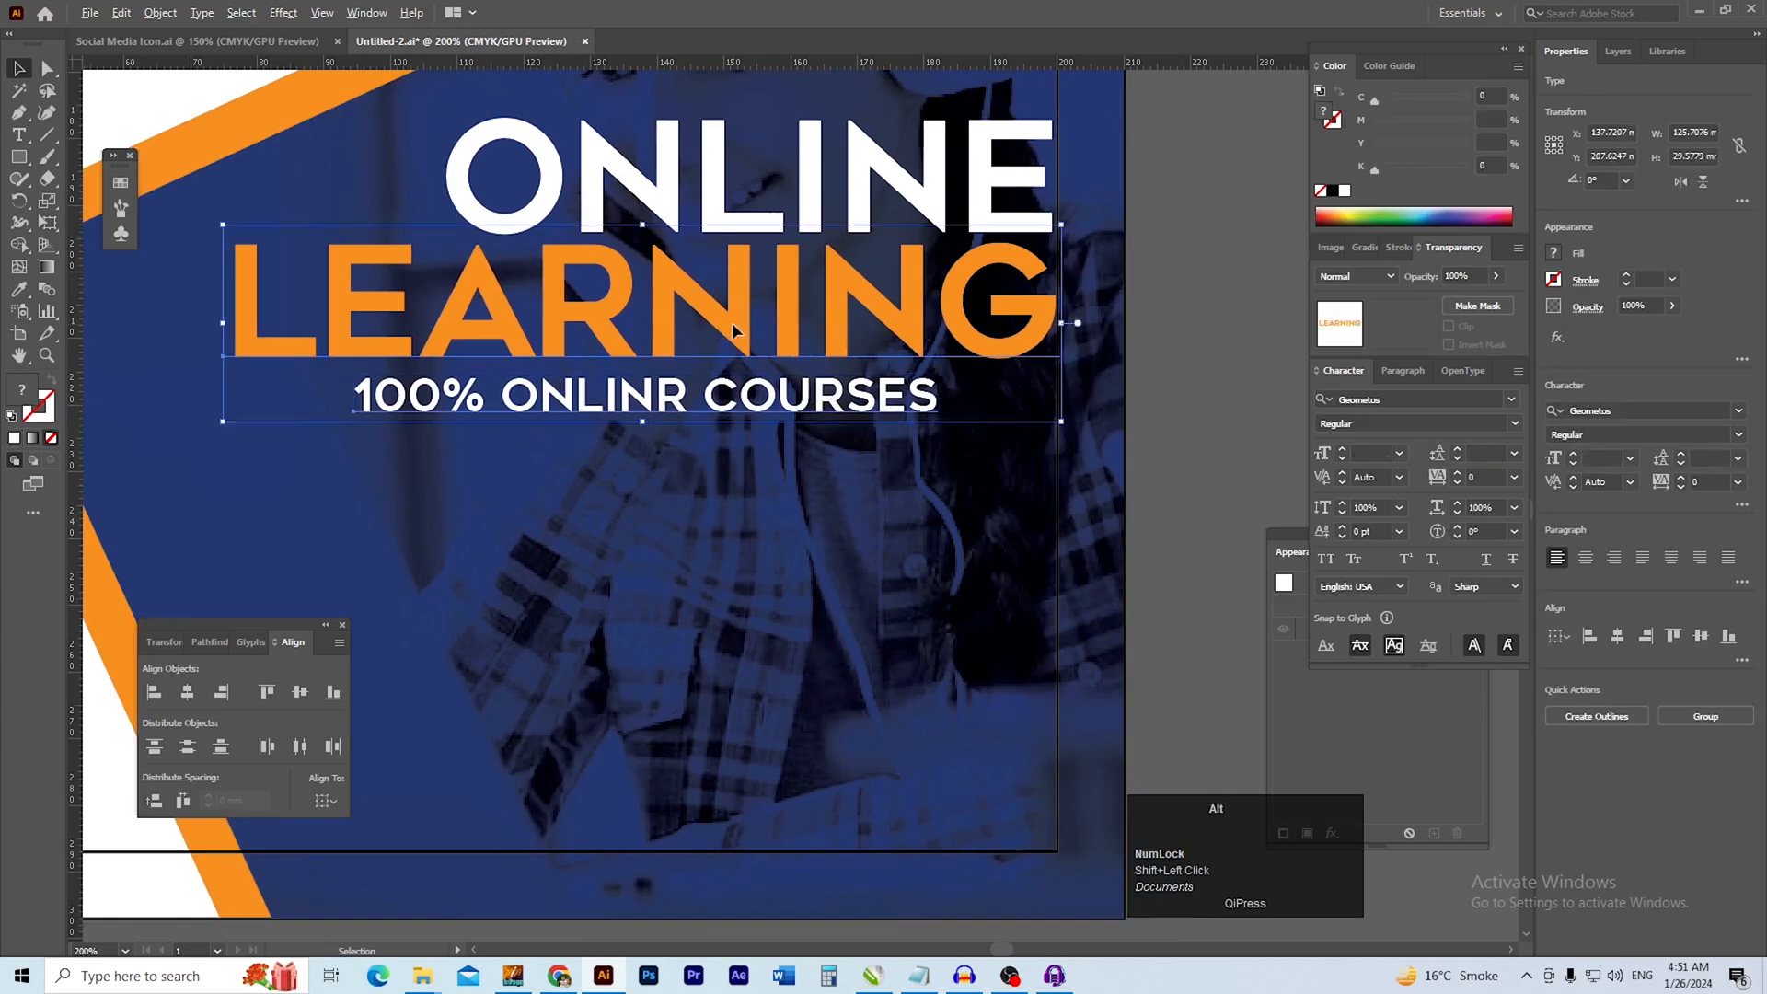
pyautogui.keyDown('alt'); pyautogui.click(731, 322); pyautogui.keyUp('alt')
pyautogui.click(1616, 635)
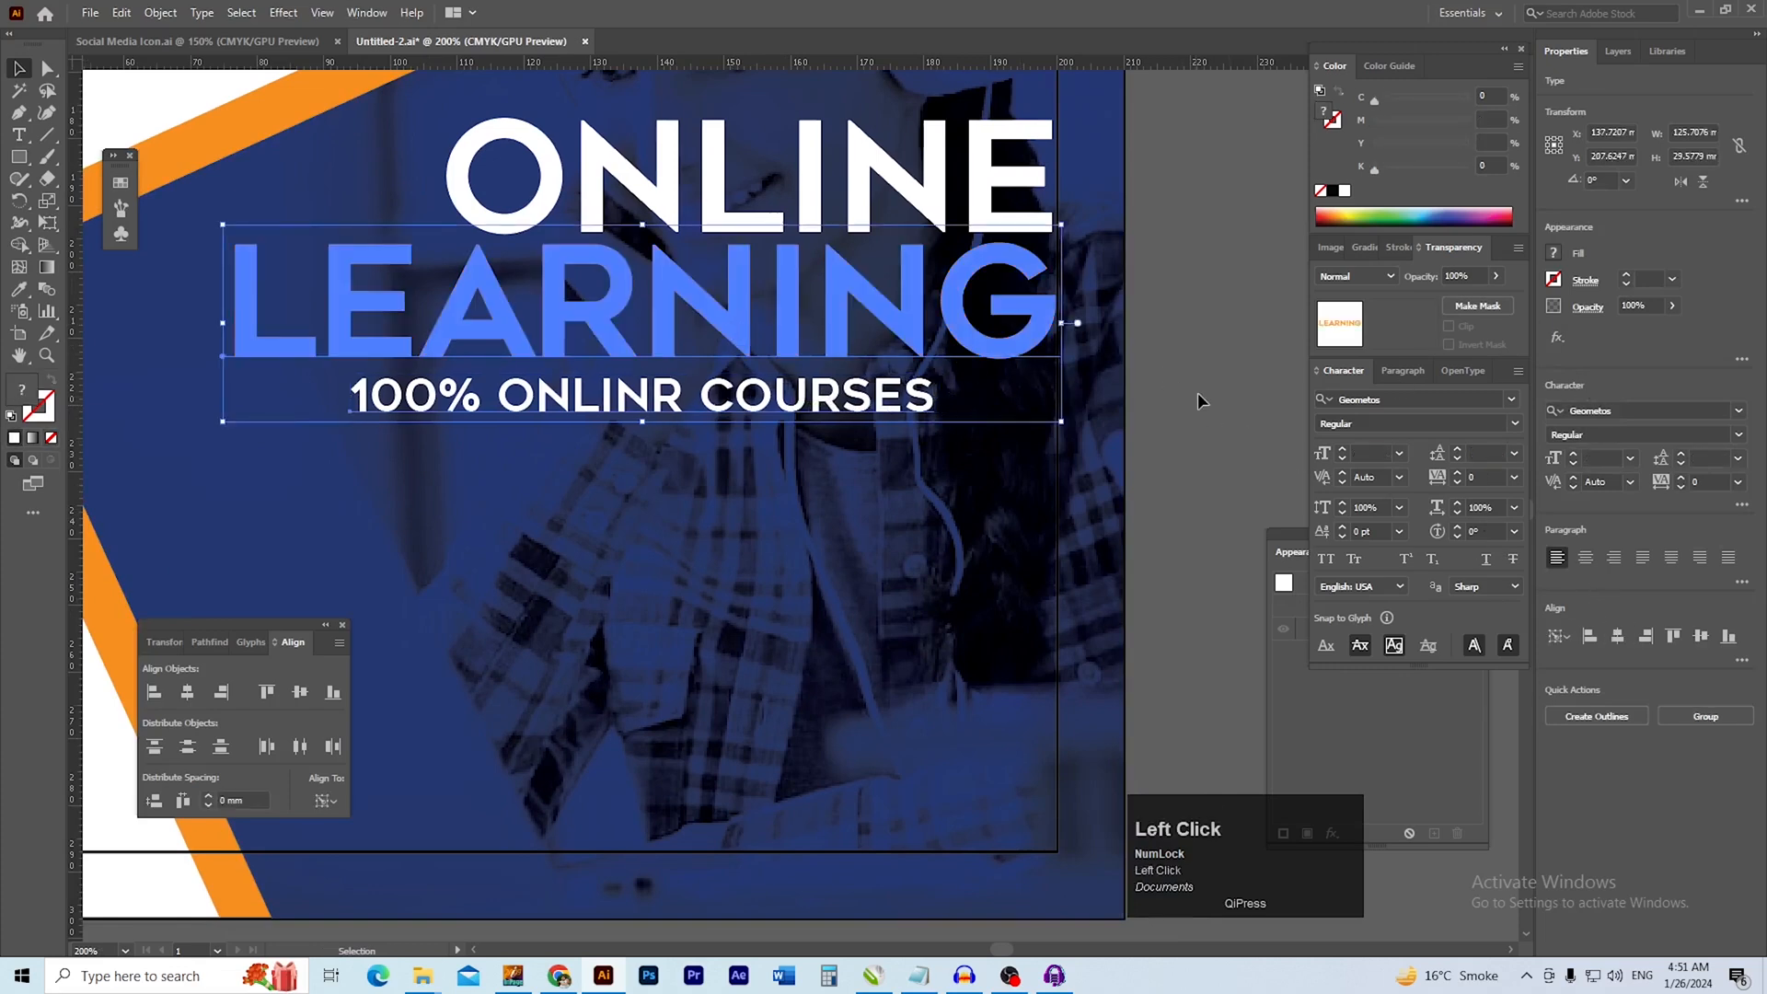
pyautogui.click(1196, 375)
# Lower the LEARNING and 100% ONLINR COURSES lines slightly to widen the gap beneath ONLINE
pyautogui.moveTo(861, 492); pyautogui.dragTo(885, 450)
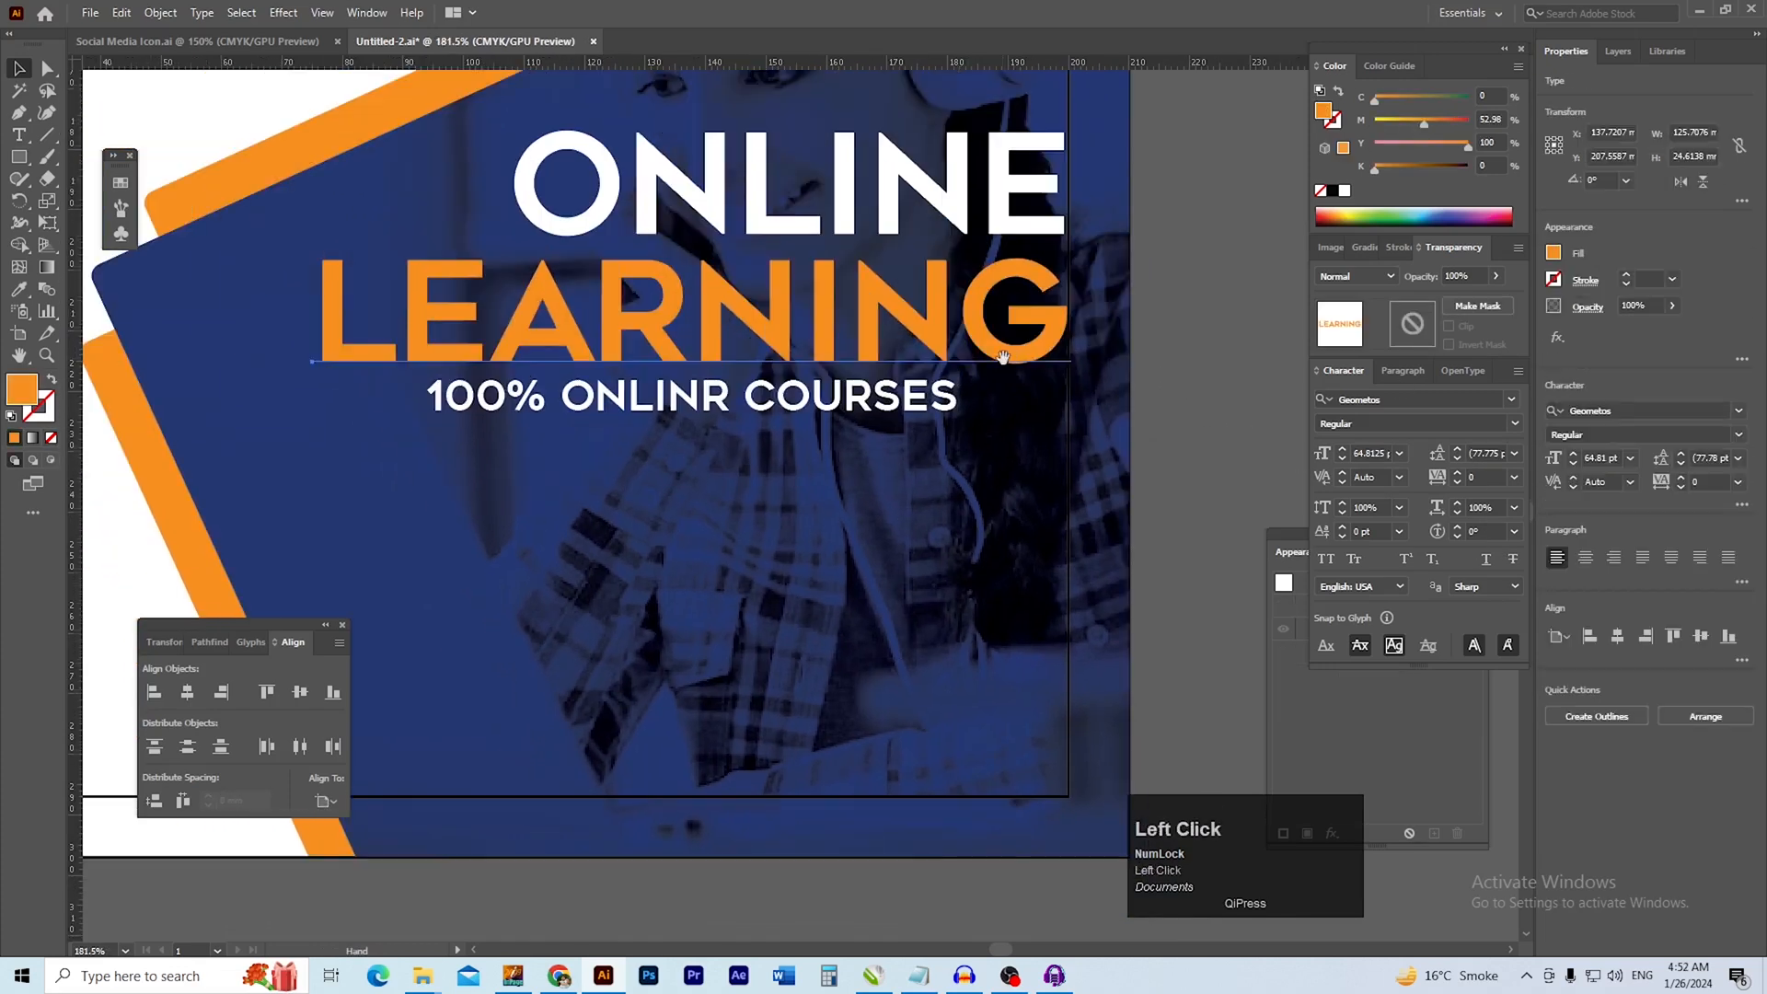
pyautogui.click(1206, 396)
pyautogui.moveTo(973, 434); pyautogui.dragTo(884, 427)
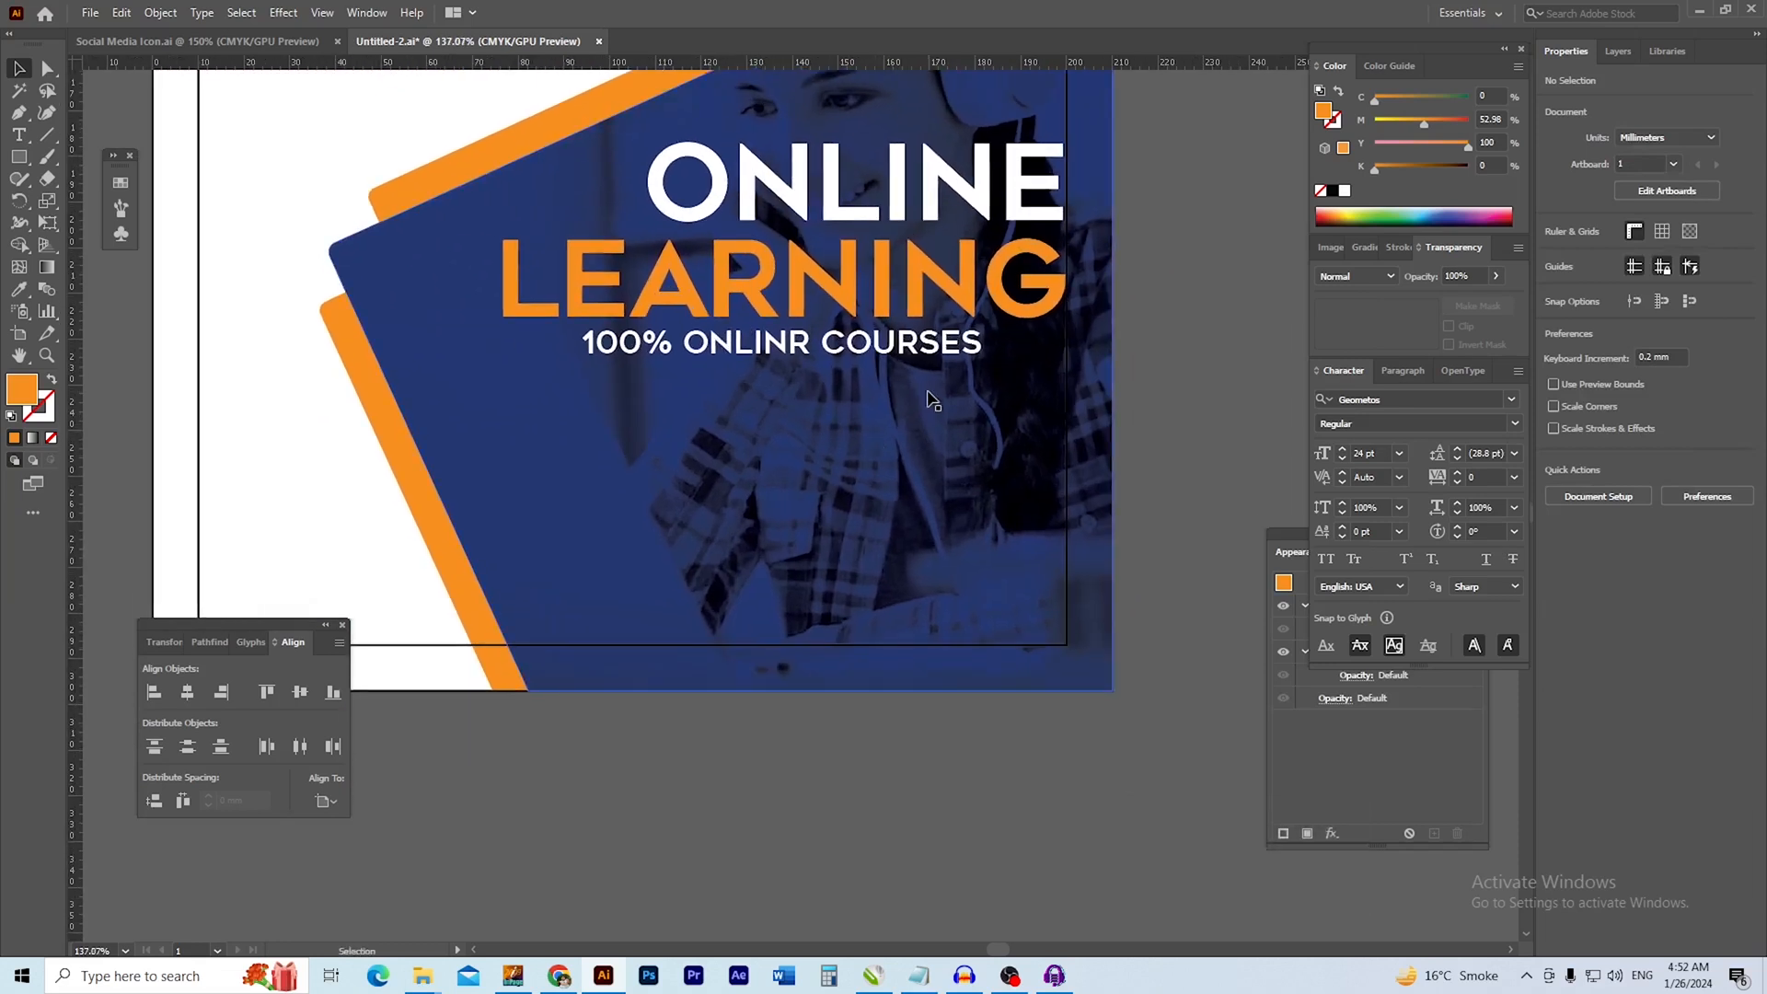
pyautogui.moveTo(801, 494); pyautogui.dragTo(785, 420)
pyautogui.moveTo(674, 395)
pyautogui.mouseDown()
pyautogui.moveTo(719, 417)
pyautogui.moveTo(695, 405)
pyautogui.mouseUp()
pyautogui.moveTo(699, 221); pyautogui.dragTo(688, 227)
pyautogui.hotkey('ctrl', 'z')
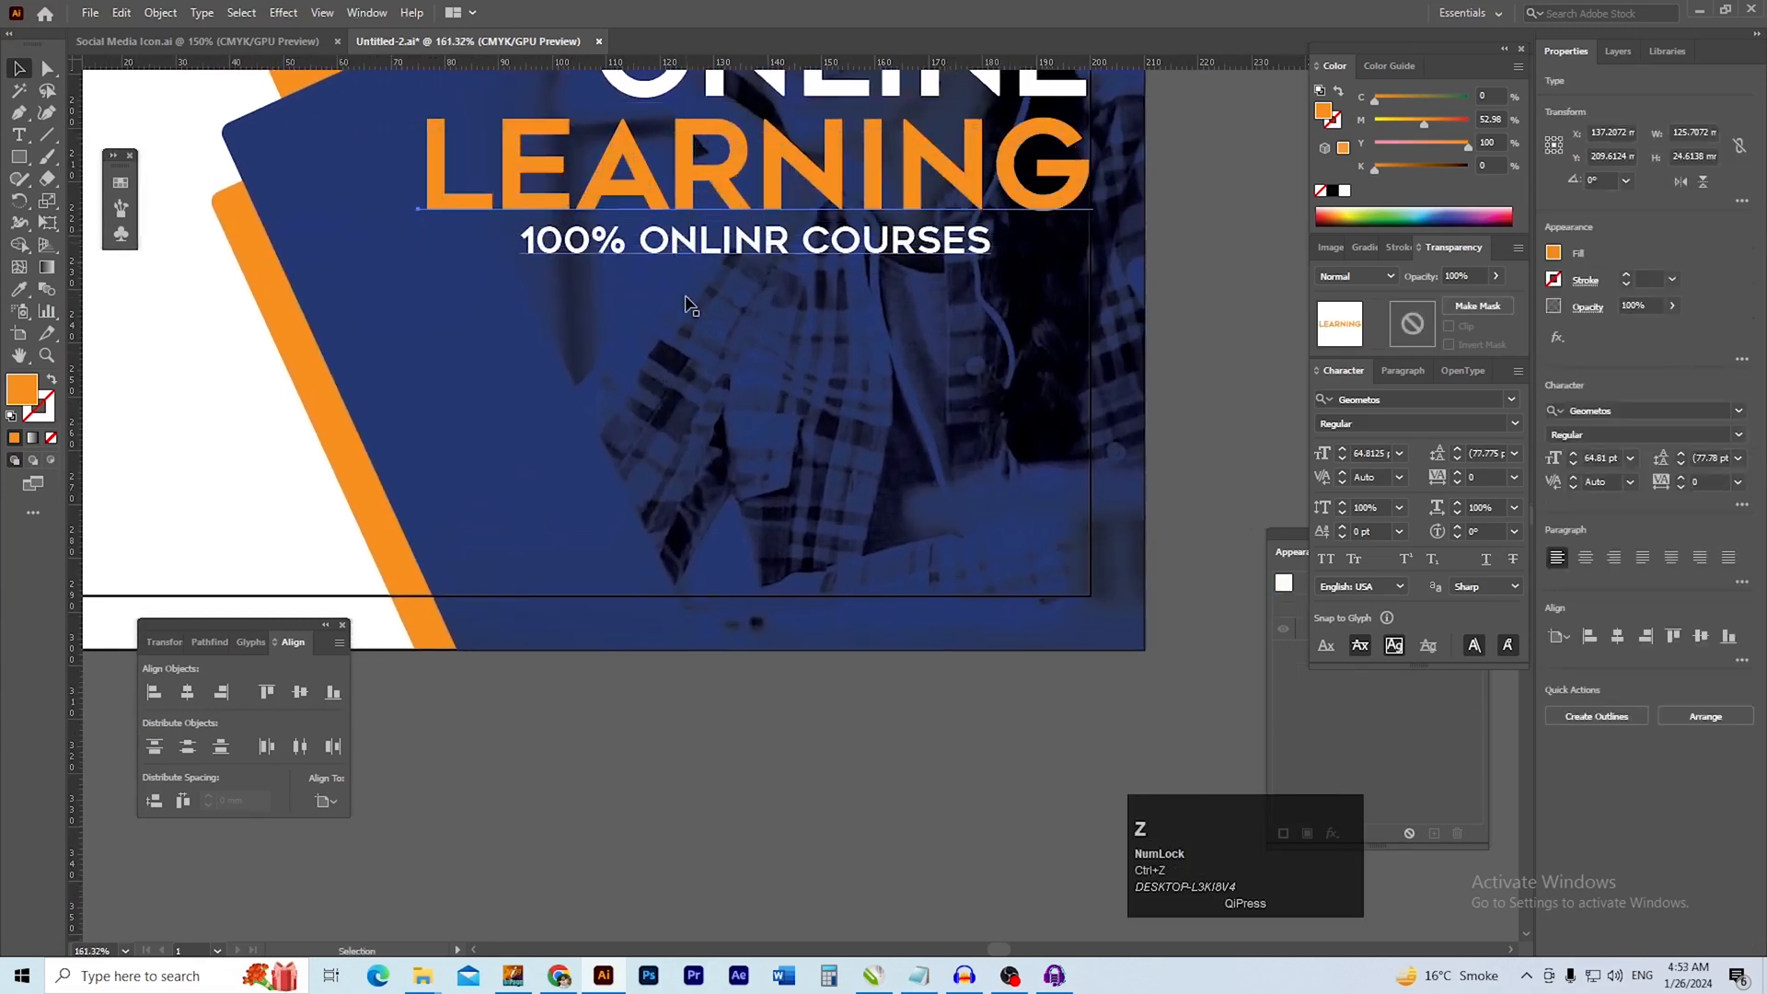
pyautogui.doubleClick(691, 242)
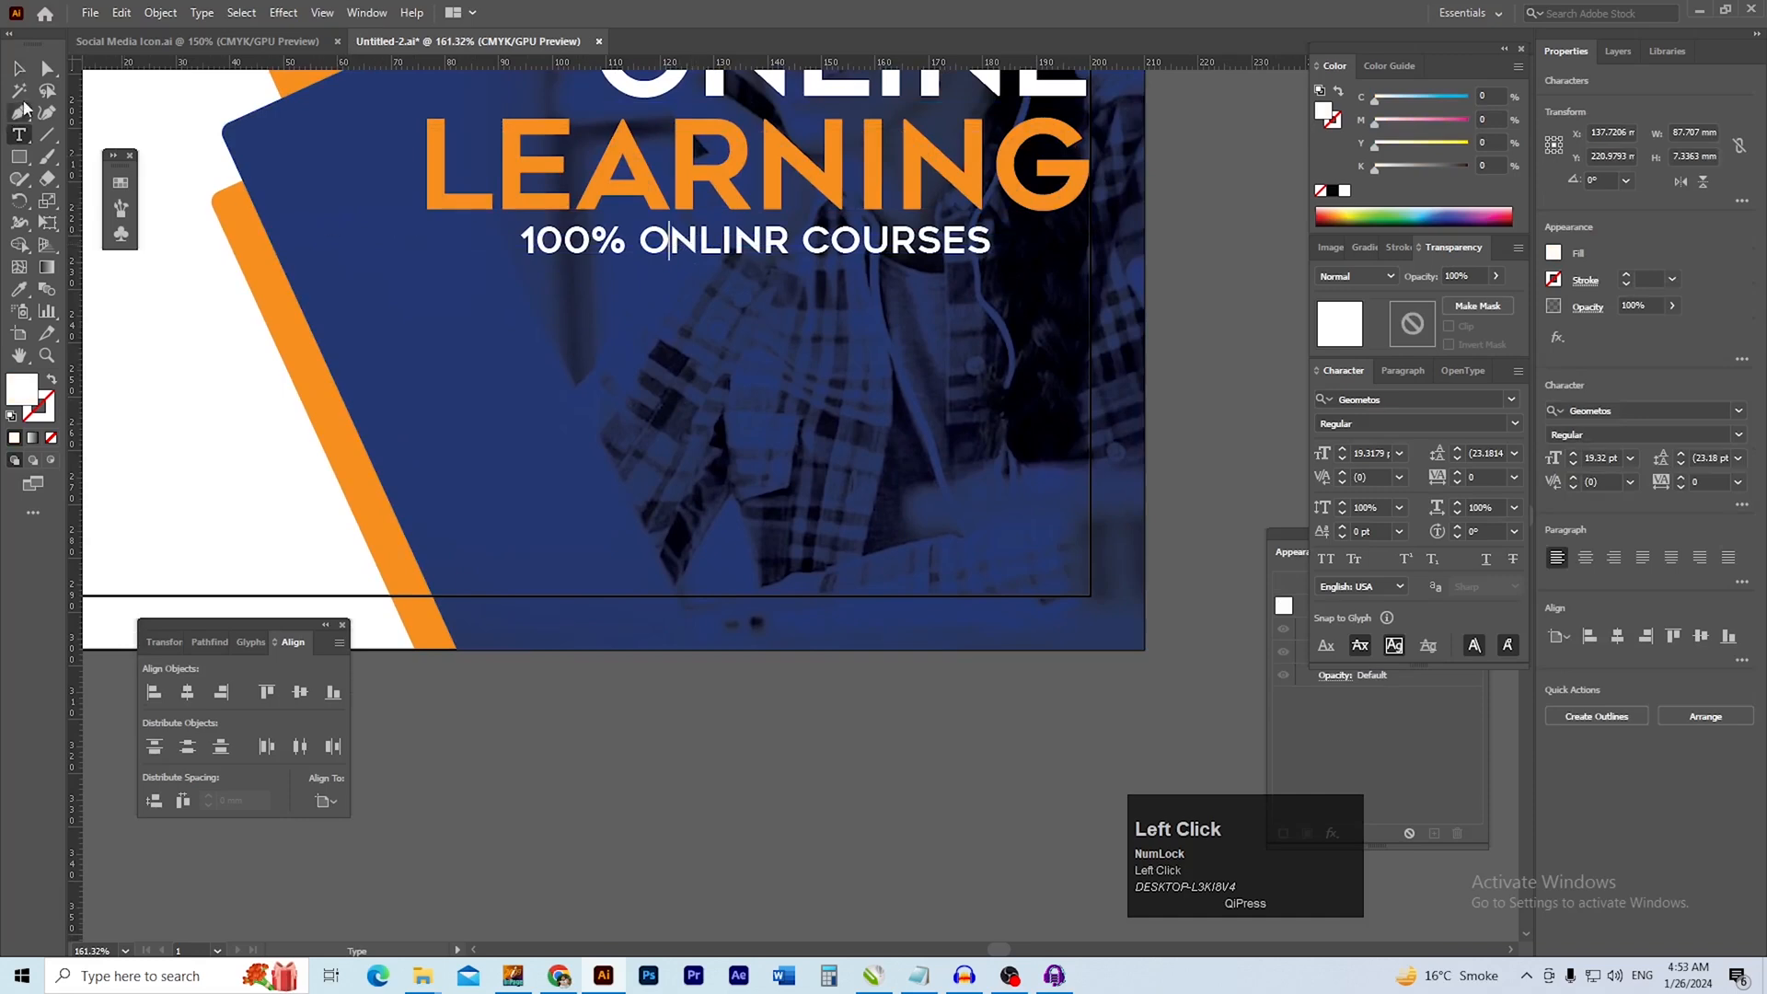
pyautogui.click(19, 68)
# Duplicate the 100% ONLINR COURSES line lower in the blue shape and copy the two Lorem Ipsum lines from the Notepad text file
pyautogui.moveTo(748, 249); pyautogui.dragTo(656, 382)
pyautogui.click(921, 980)
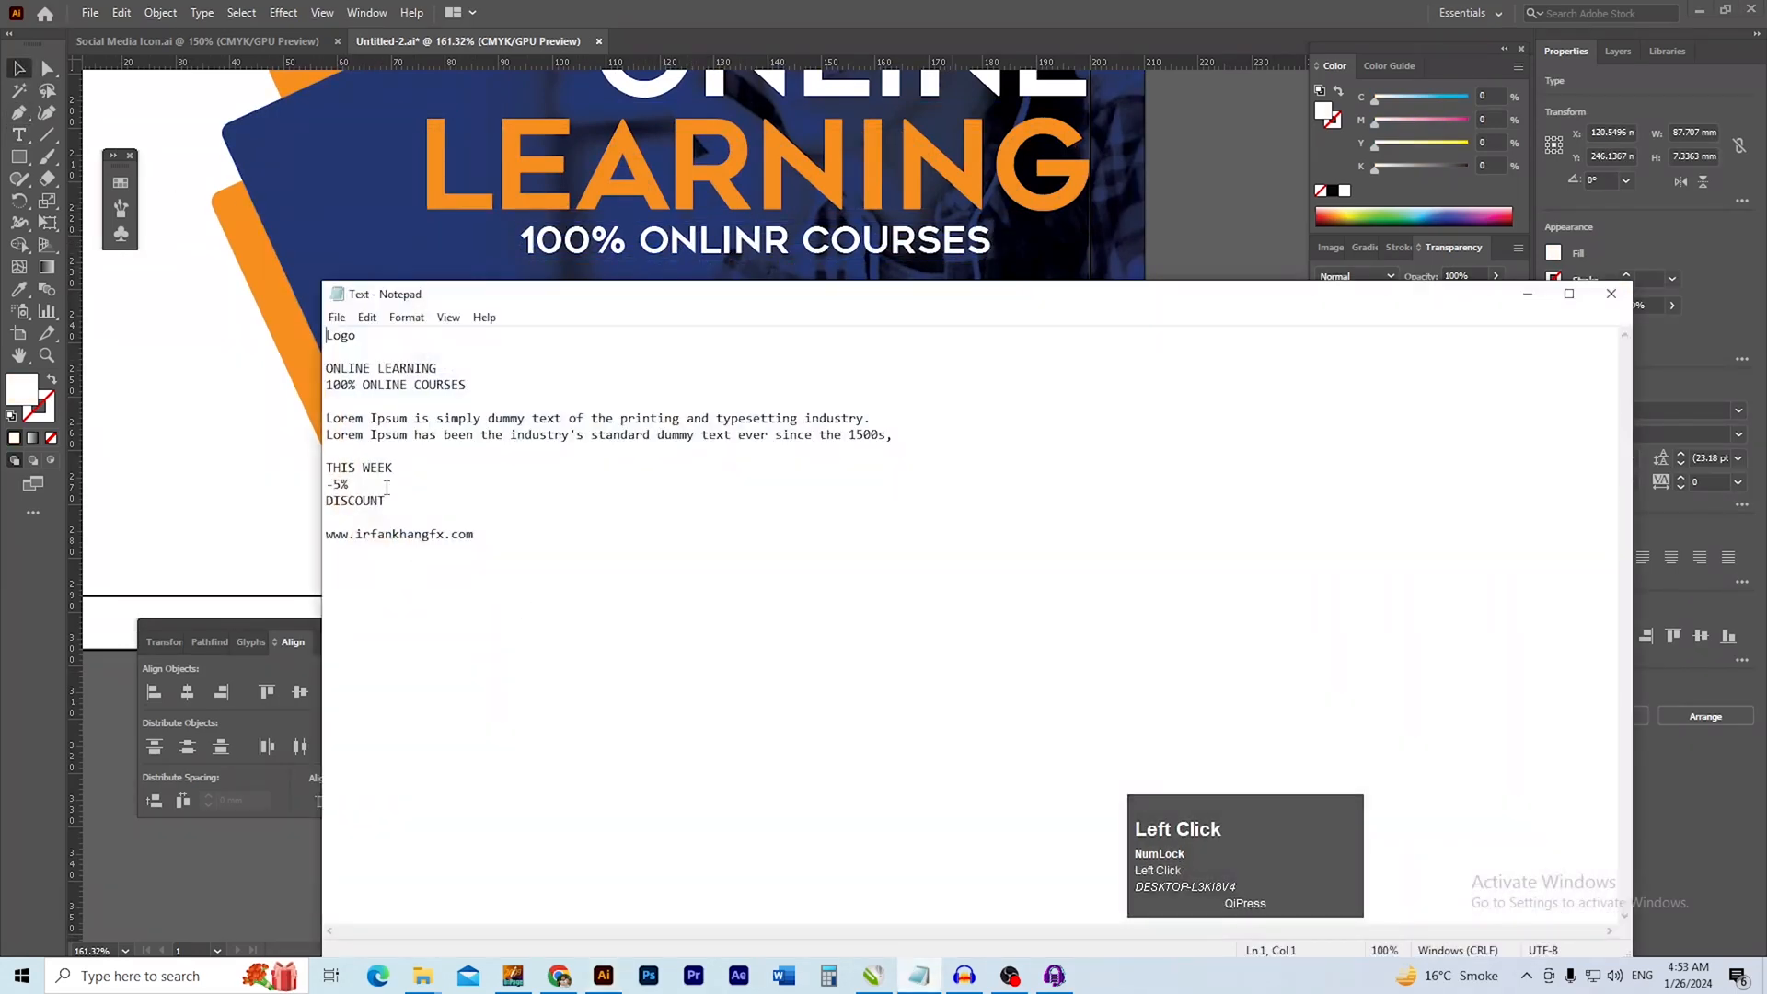
pyautogui.hotkey('shift', 'Down')
pyautogui.hotkey('shift', 'Down')
pyautogui.hotkey('alt', 'Tab')
# Set the font of the duplicated courses line to Roboto Regular
pyautogui.press('t')
pyautogui.tripleClick(536, 375)
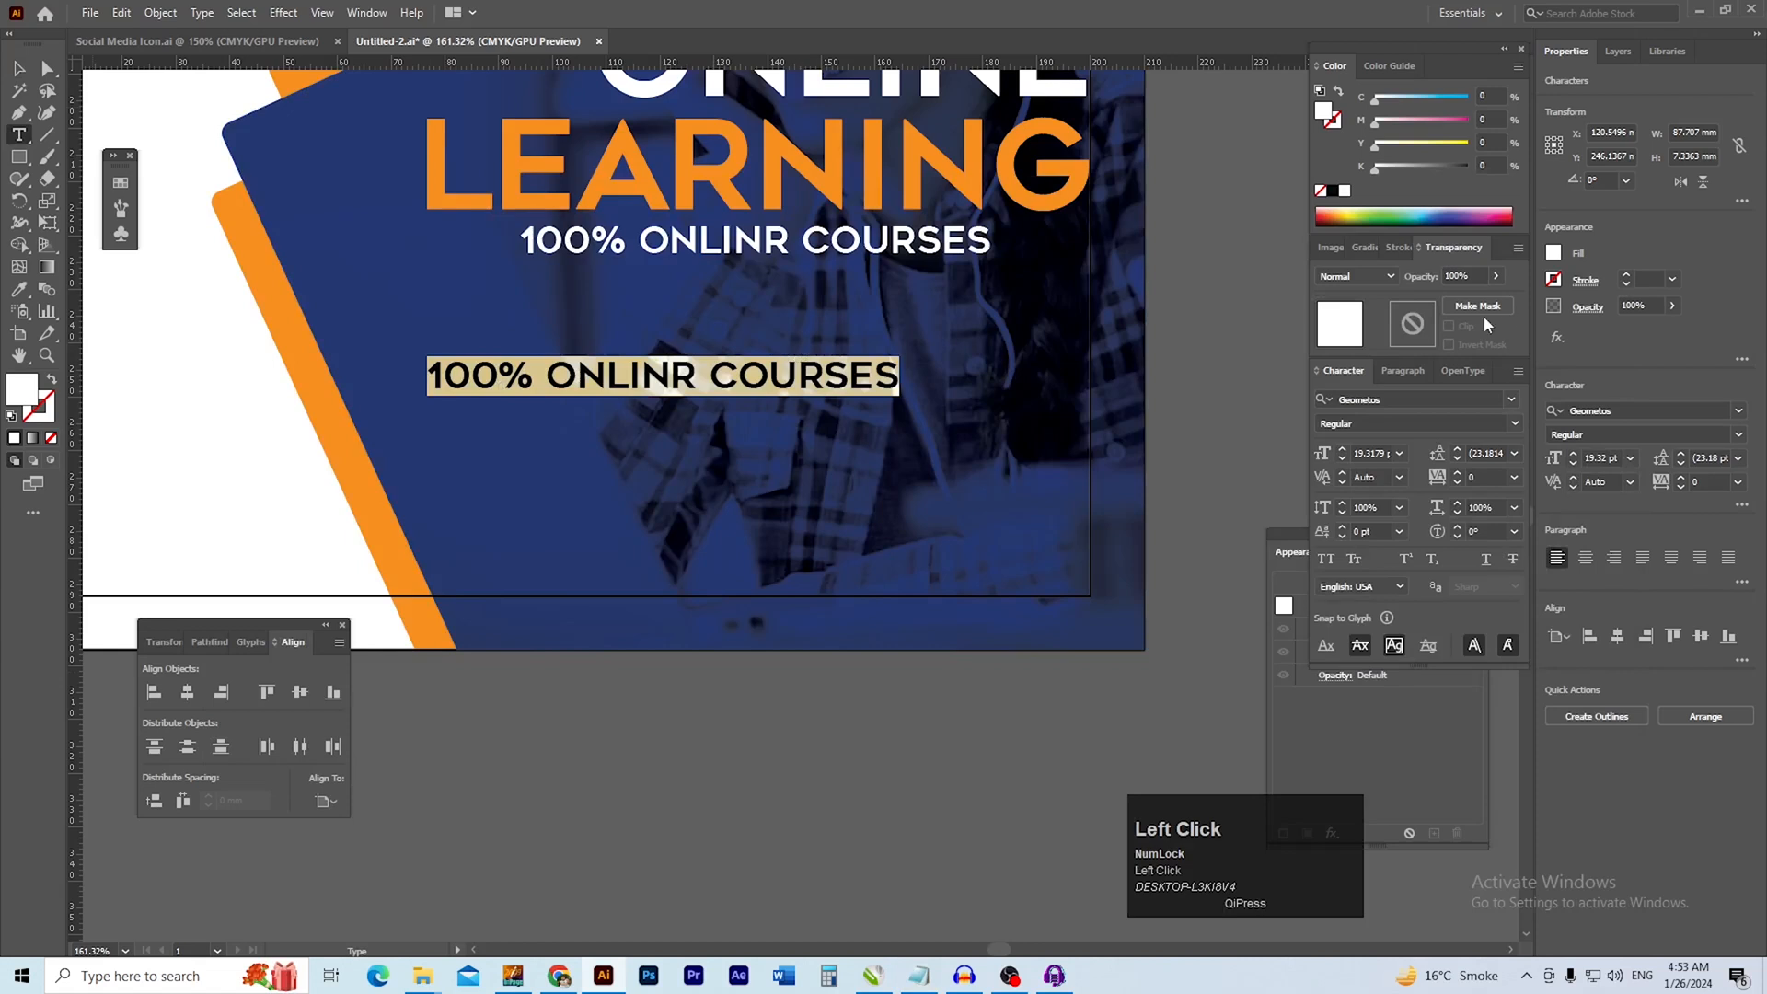
pyautogui.click(1647, 409)
pyautogui.write('R')
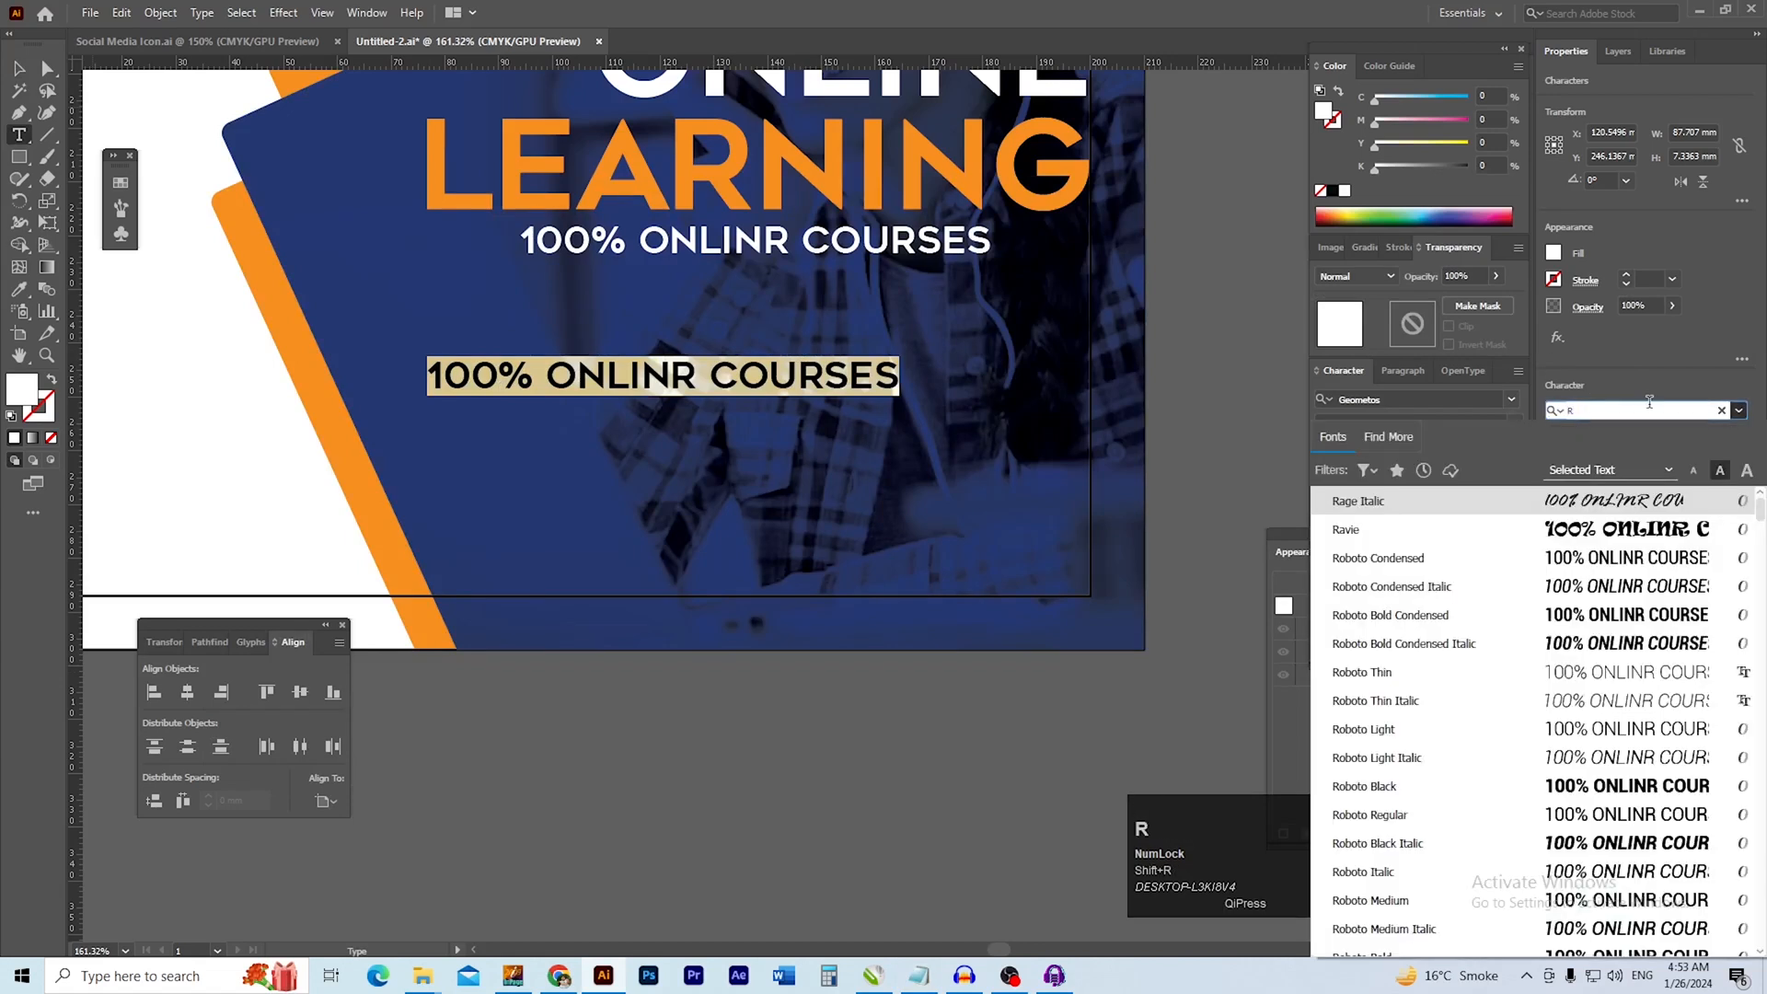
pyautogui.write('obo')
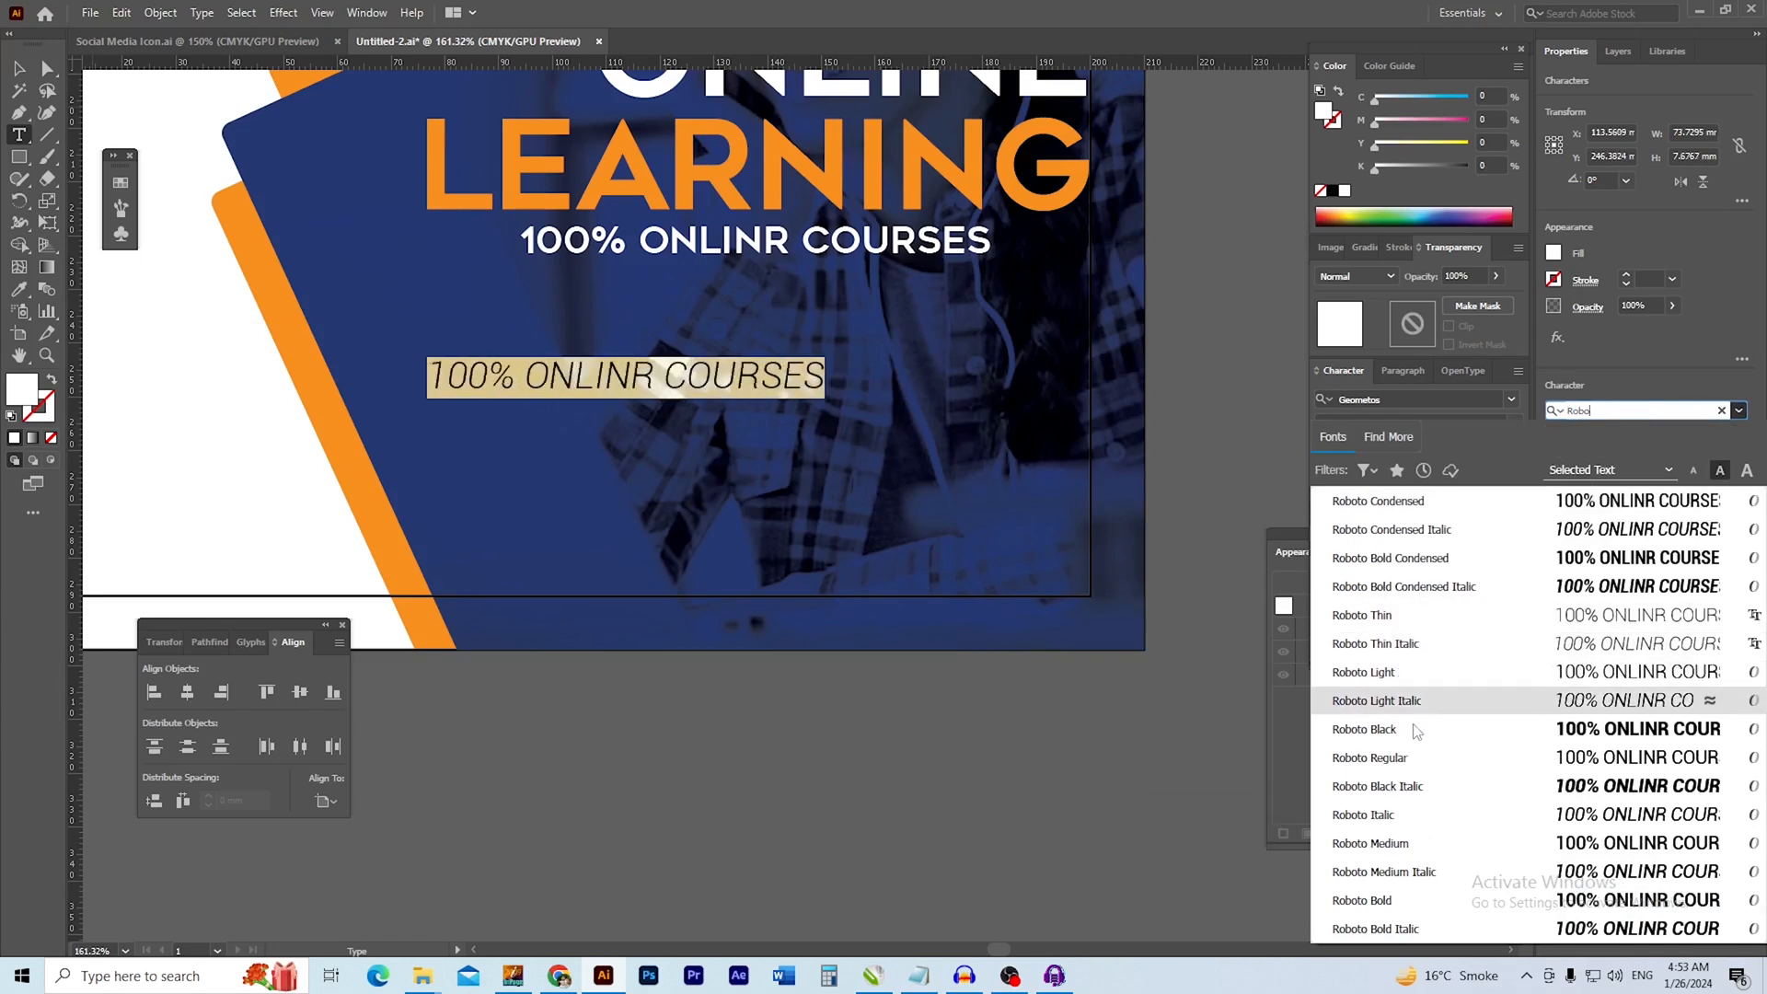
pyautogui.click(1417, 757)
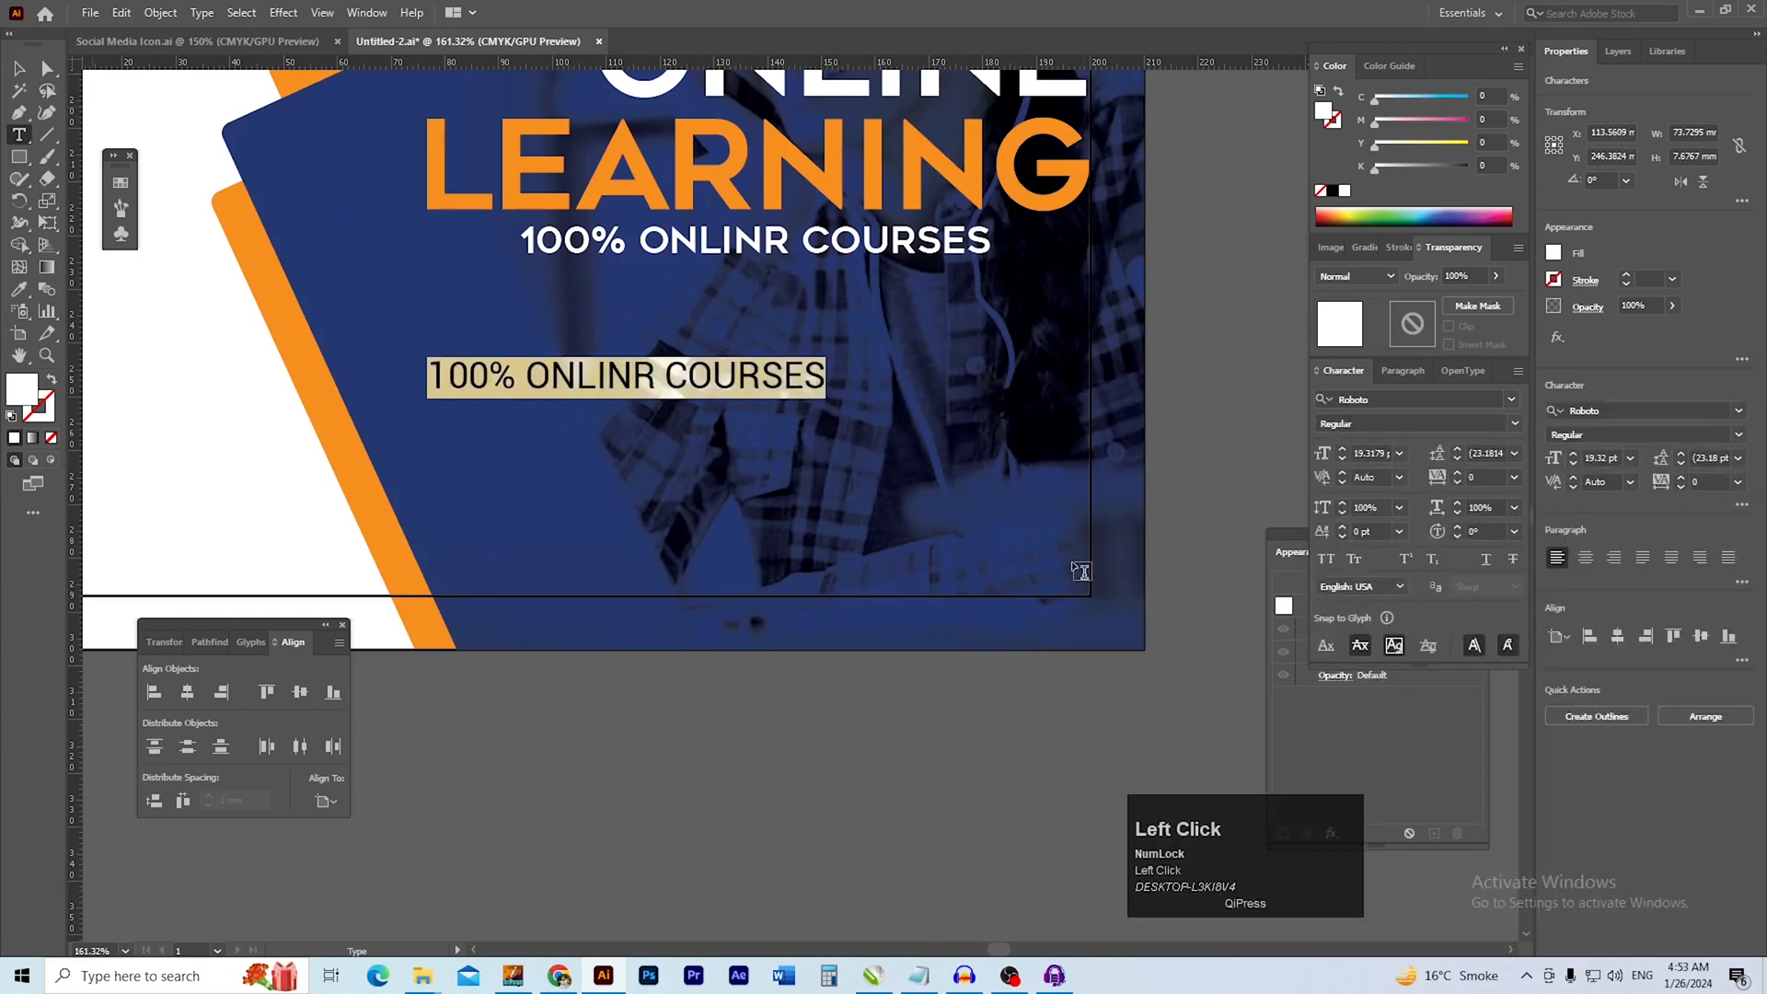
# Replace the duplicated line's wording with the copied Lorem Ipsum text and remove the trailing blank line
pyautogui.press('capslock')
pyautogui.tripleClick(634, 375)
pyautogui.hotkey('ctrl', 'v')
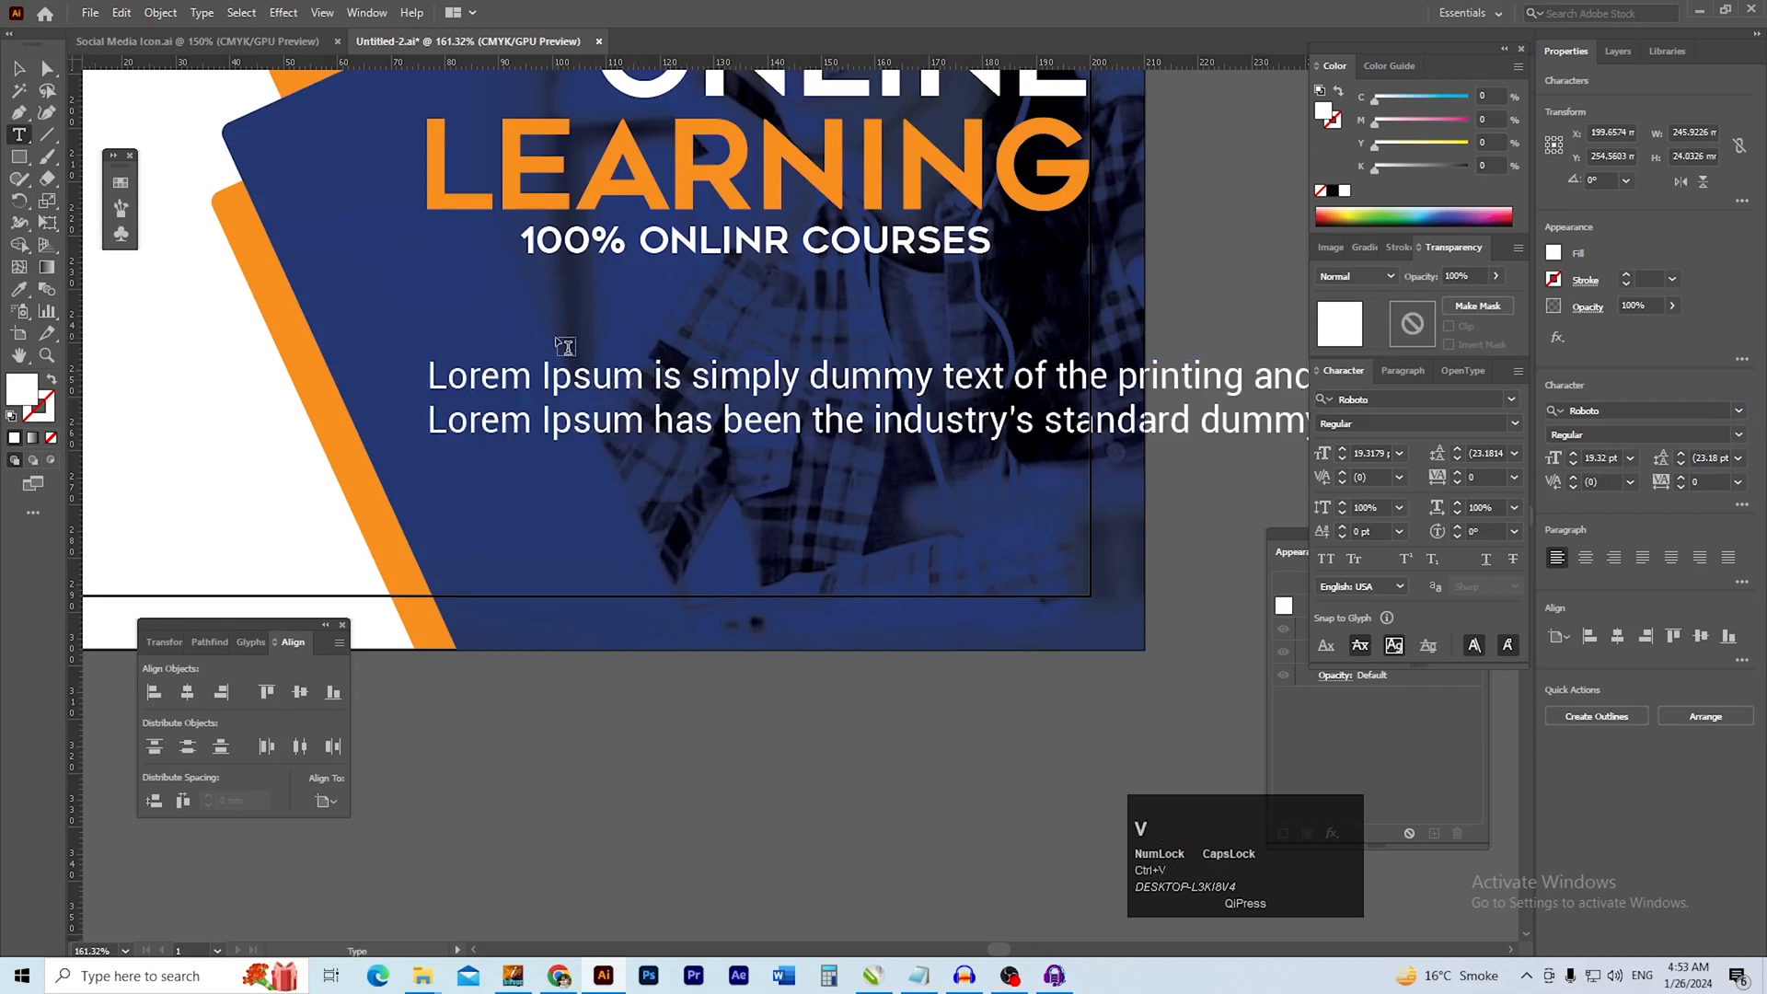
pyautogui.press('BackSpace')
# Set the Lorem Ipsum text's size to 12 pt and move it up closer to the courses line
pyautogui.hotkey('ctrl', 'a')
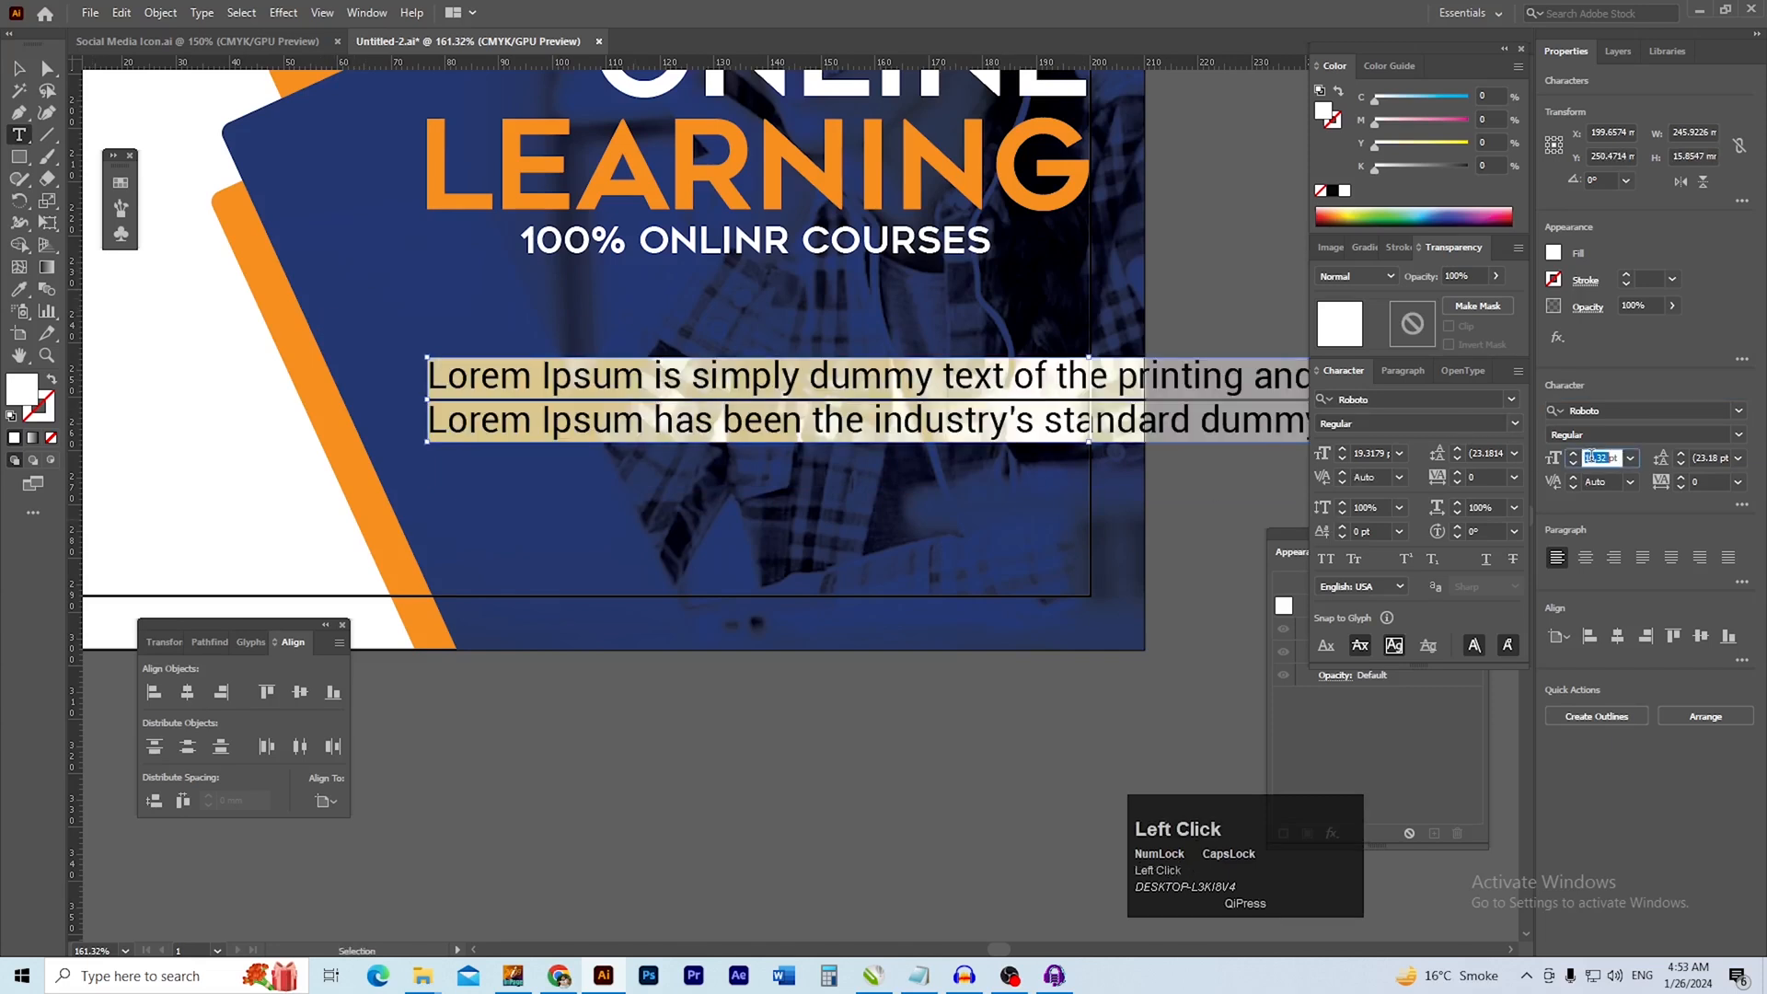
pyautogui.write('12')
pyautogui.press('Return')
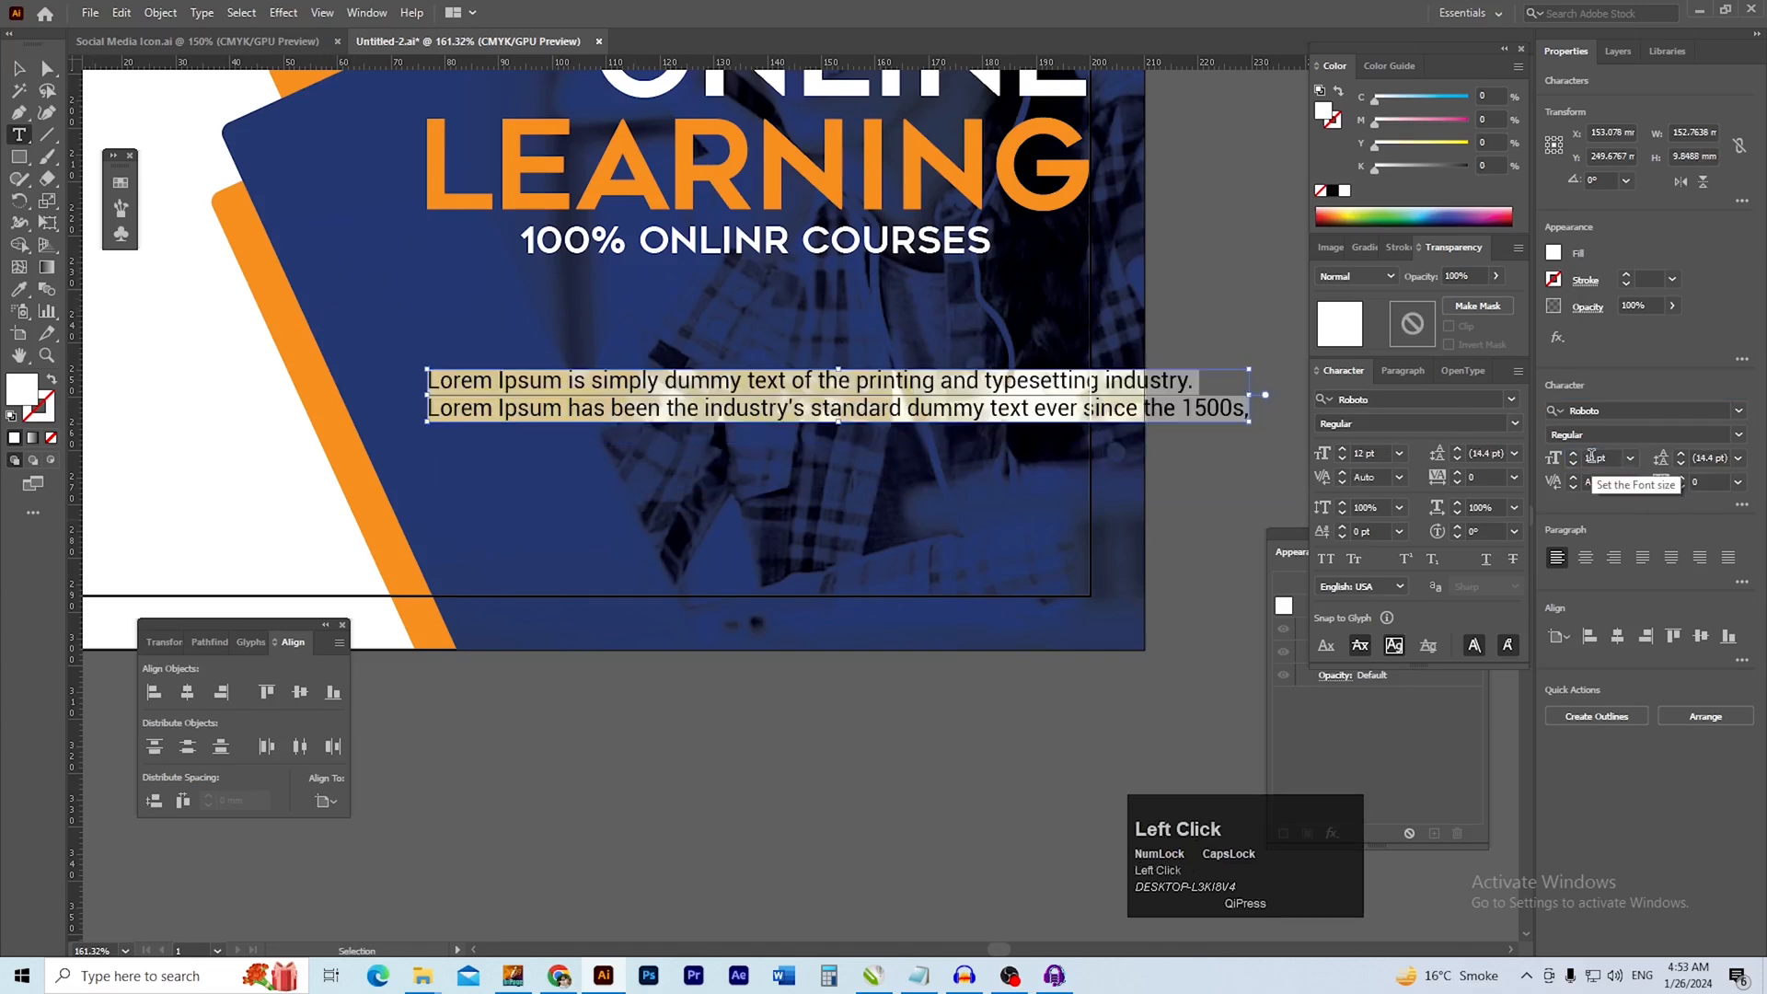
pyautogui.click(16, 73)
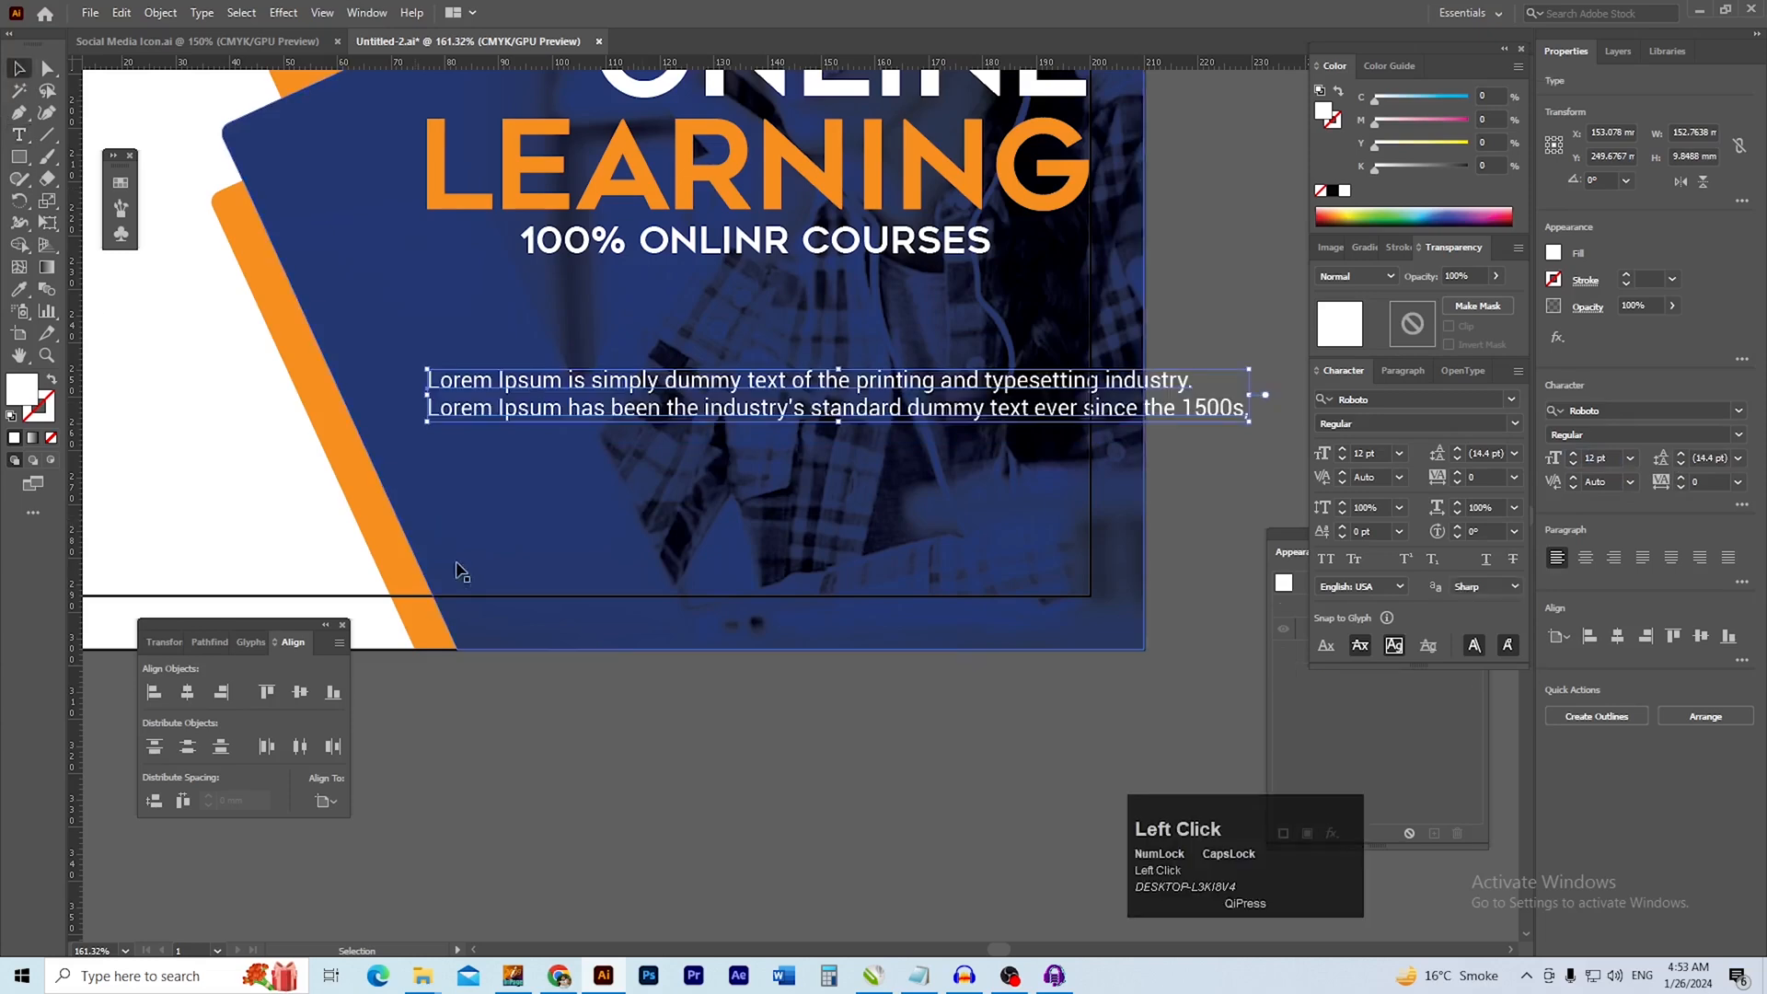
pyautogui.moveTo(753, 413); pyautogui.dragTo(701, 356)
# Re-break the Lorem Ipsum paragraph into three lines, with breaks after "printing and" and after "industry's"
pyautogui.press('t')
pyautogui.click(927, 359)
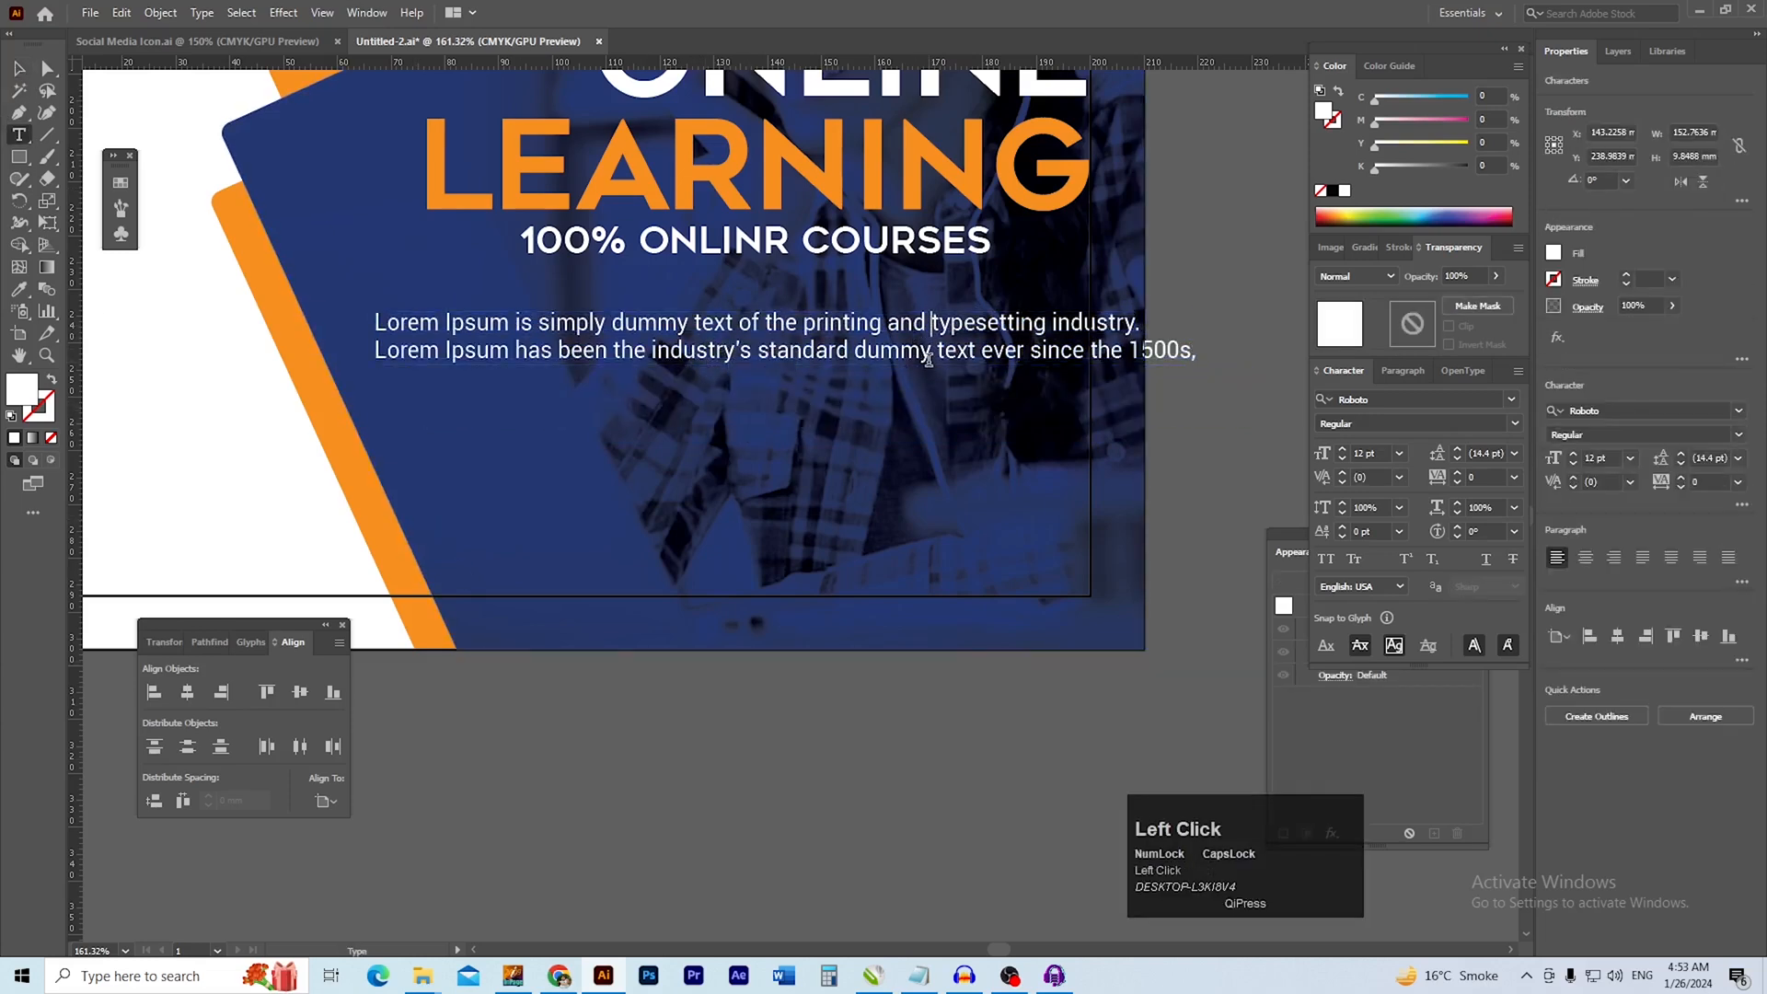
pyautogui.press('Return')
pyautogui.press('Delete')
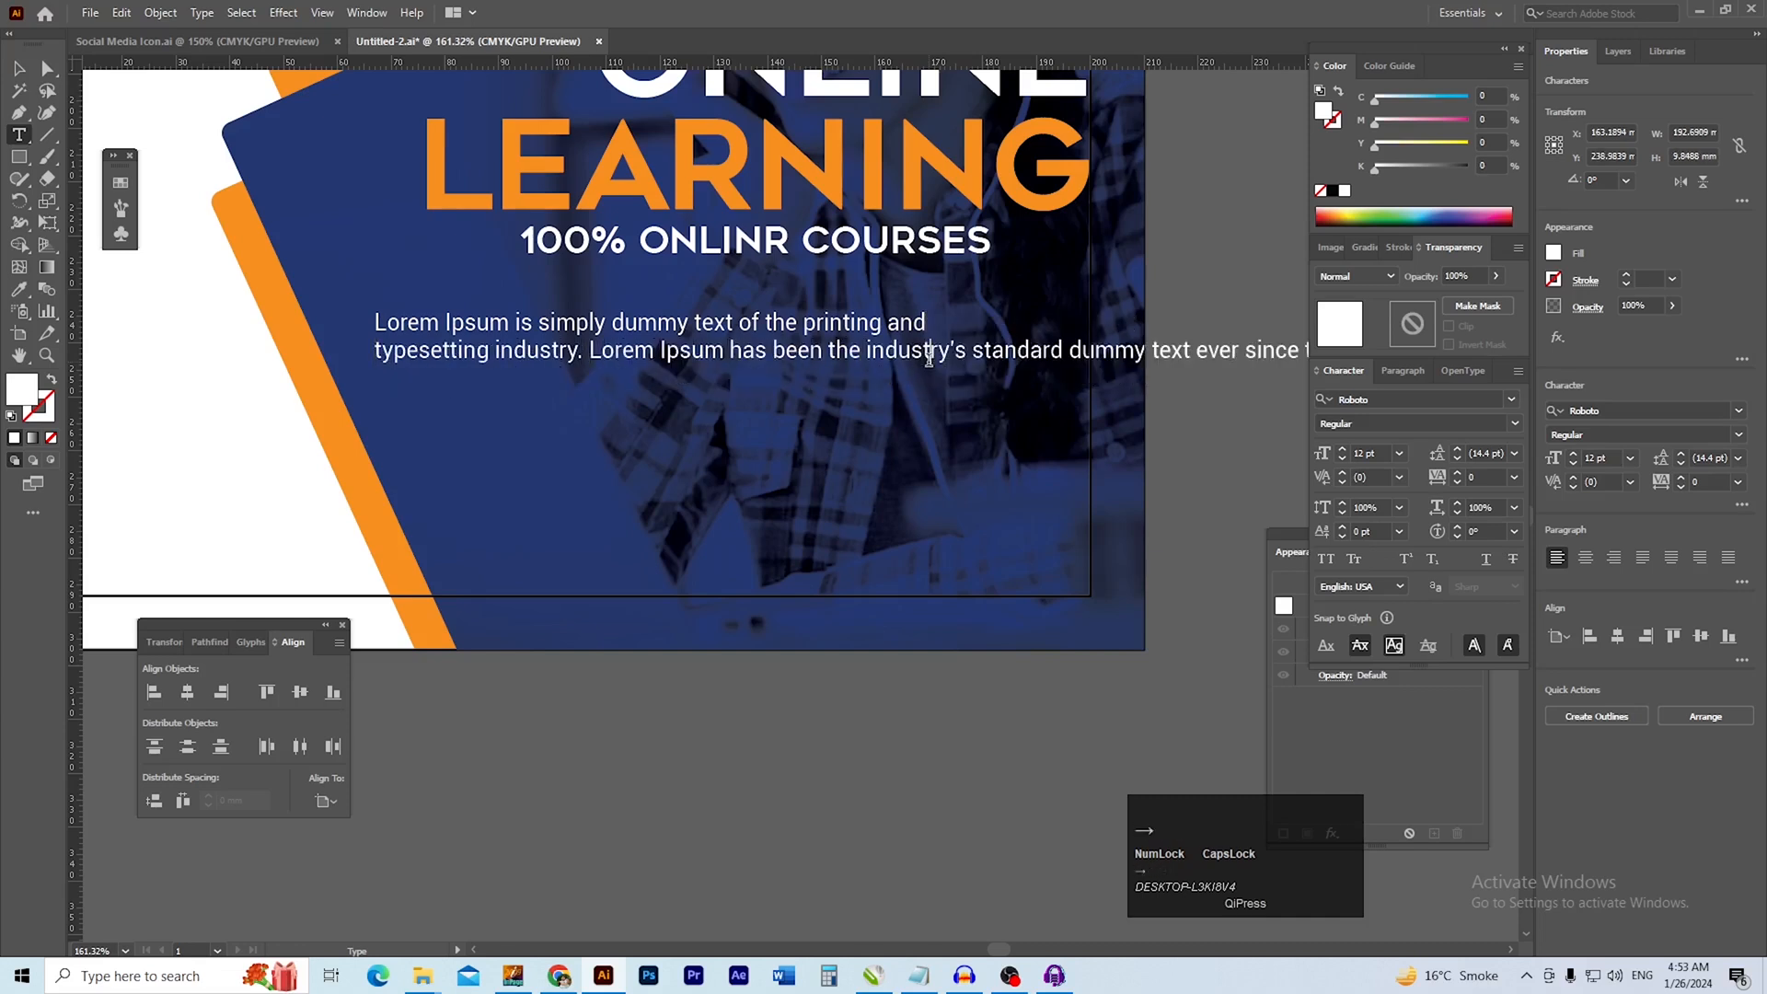
pyautogui.press('Delete')
pyautogui.press('Return')
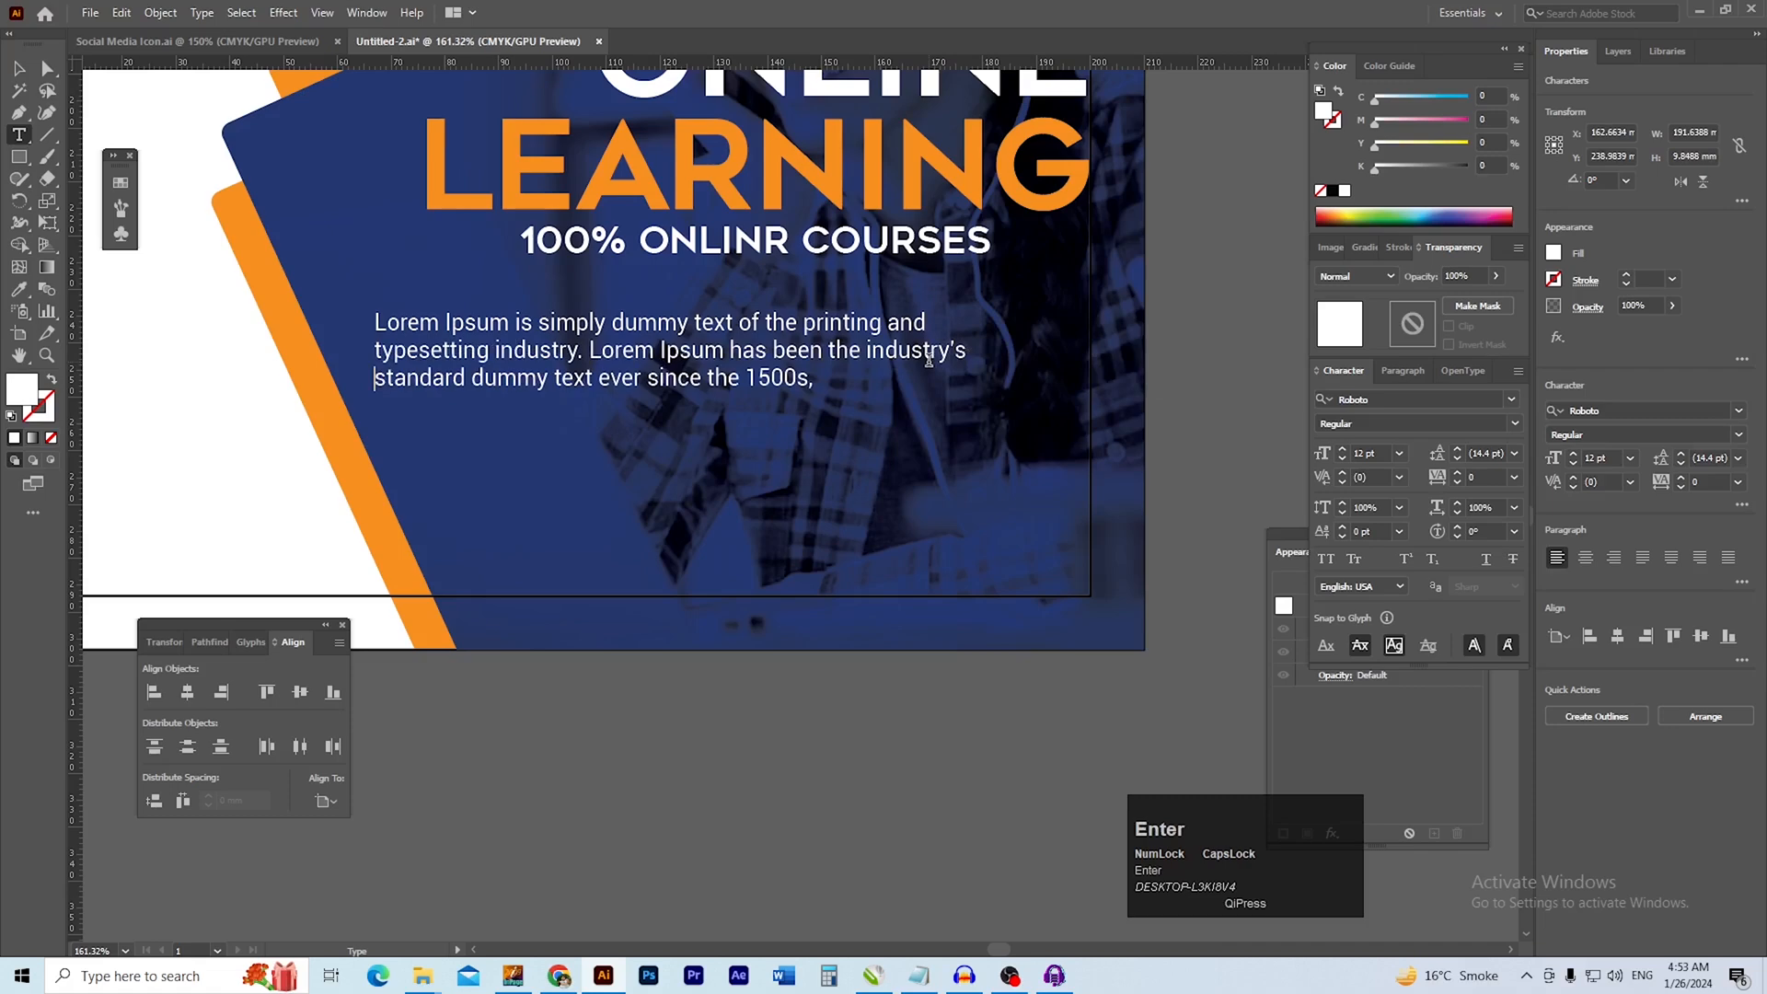
pyautogui.click(19, 68)
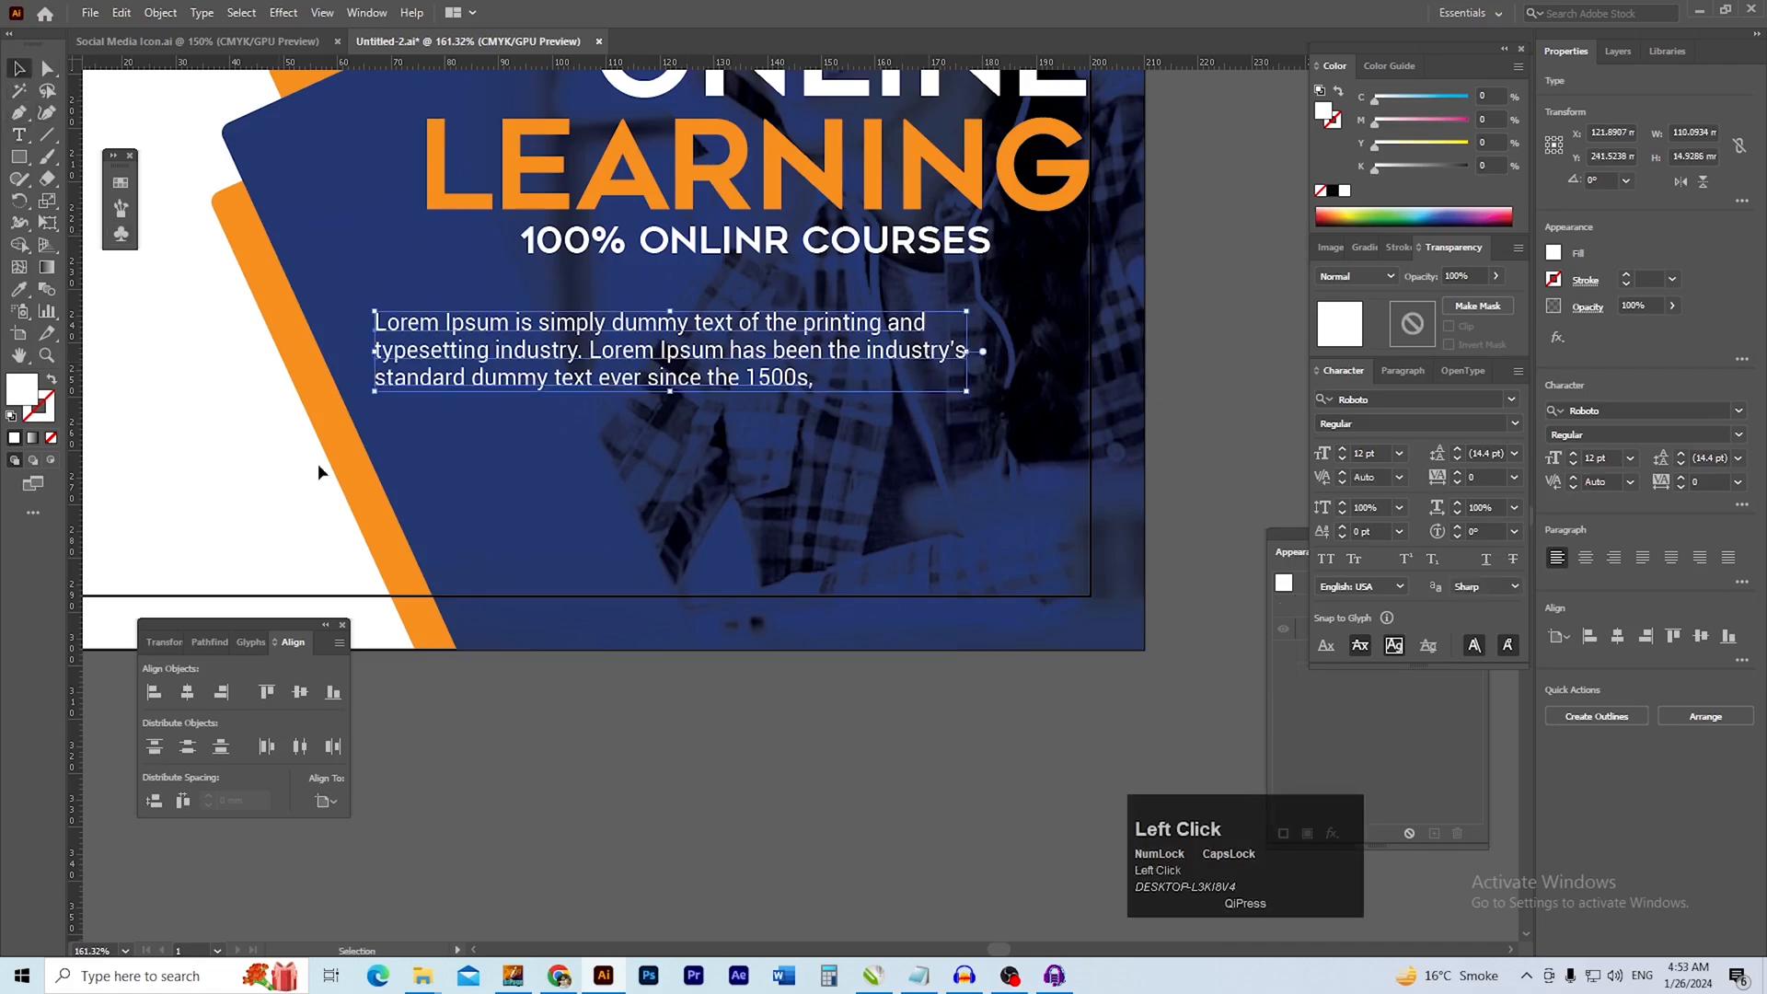
# Move the Lorem Ipsum paragraph horizontally by about 10 mm so its left edge lines up with LEARNING
pyautogui.click(590, 714)
pyautogui.scroll(2, 554, 352)
pyautogui.moveTo(505, 385); pyautogui.dragTo(581, 384)
pyautogui.moveTo(682, 501)
pyautogui.mouseDown()
pyautogui.moveTo(560, 536)
pyautogui.moveTo(678, 469)
pyautogui.mouseUp()
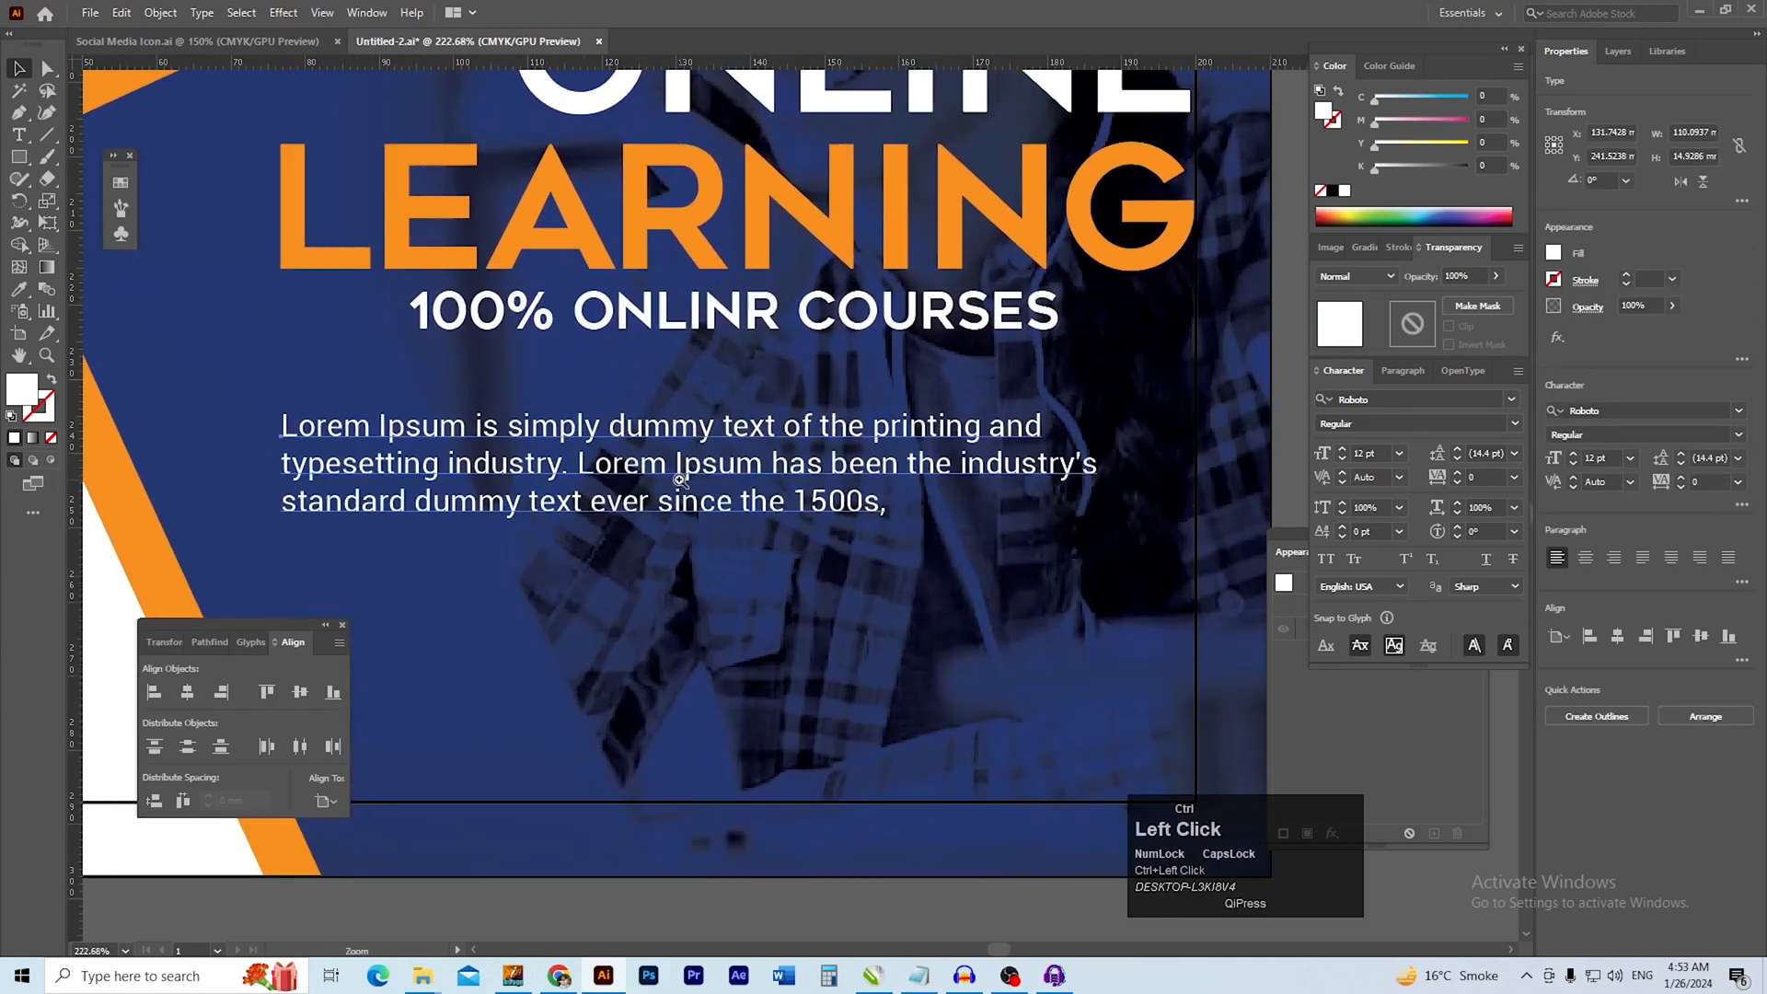
# Change the Lorem Ipsum paragraph's fill colour to light grey BABABA
pyautogui.doubleClick(1328, 120)
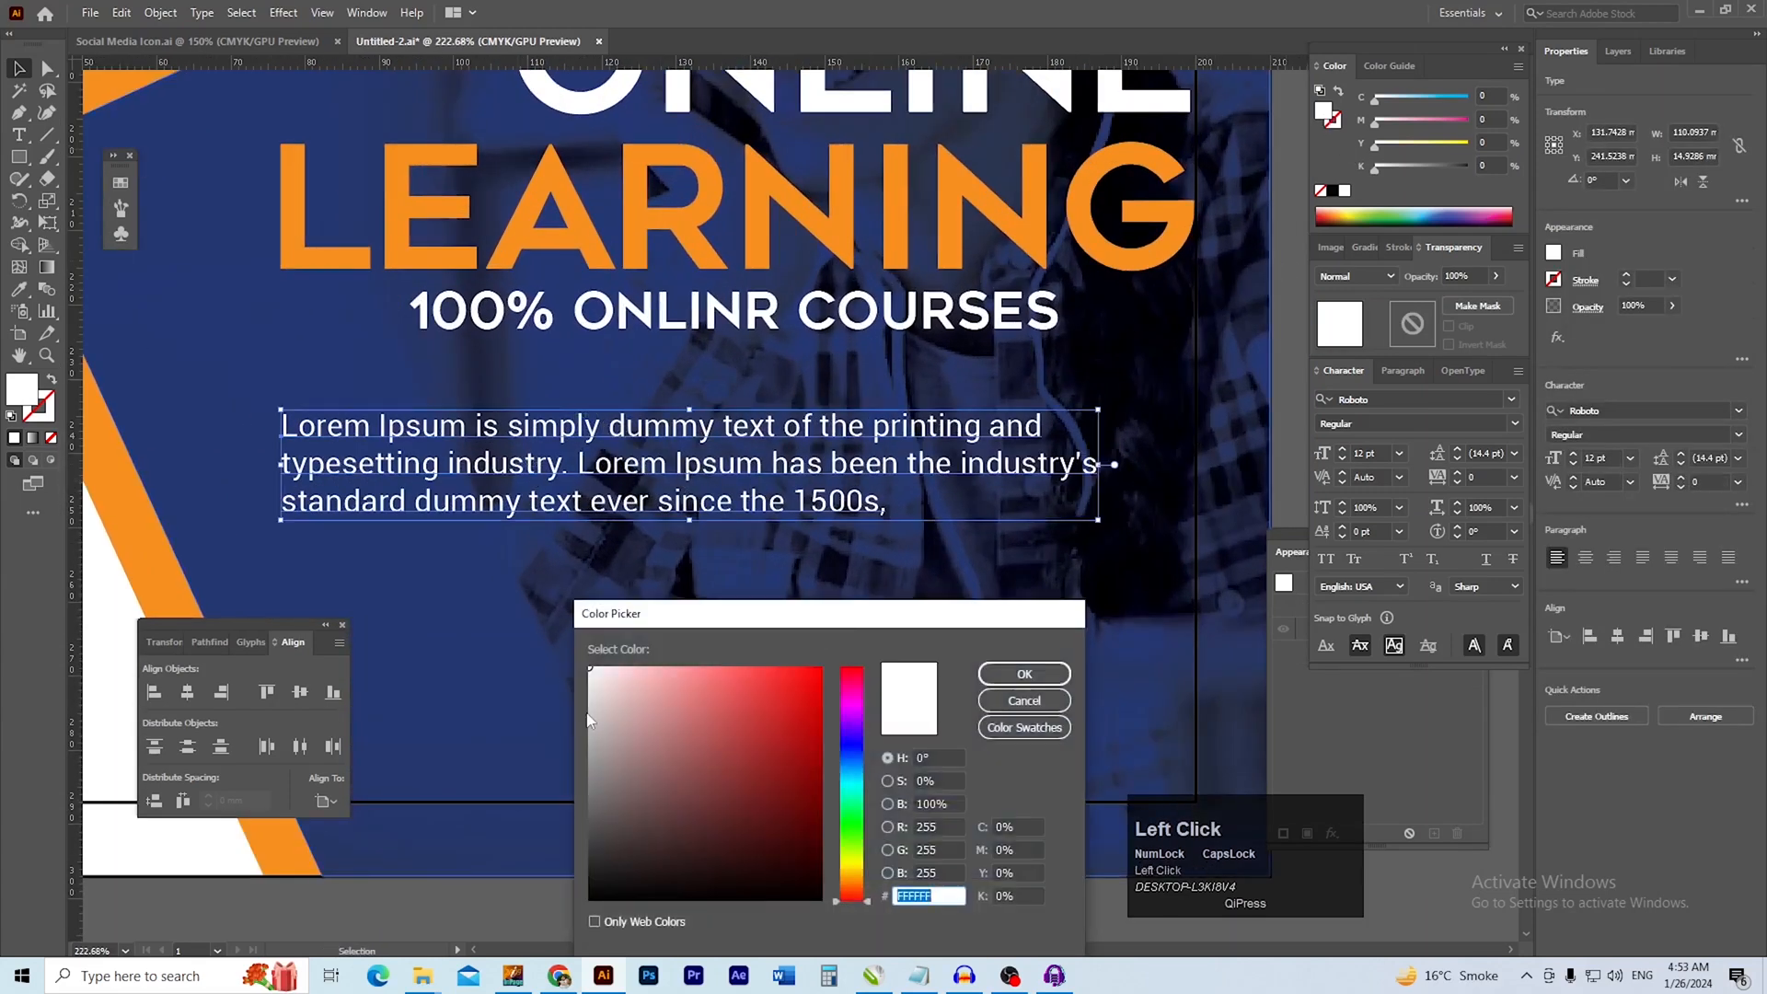
pyautogui.moveTo(590, 712); pyautogui.dragTo(590, 717)
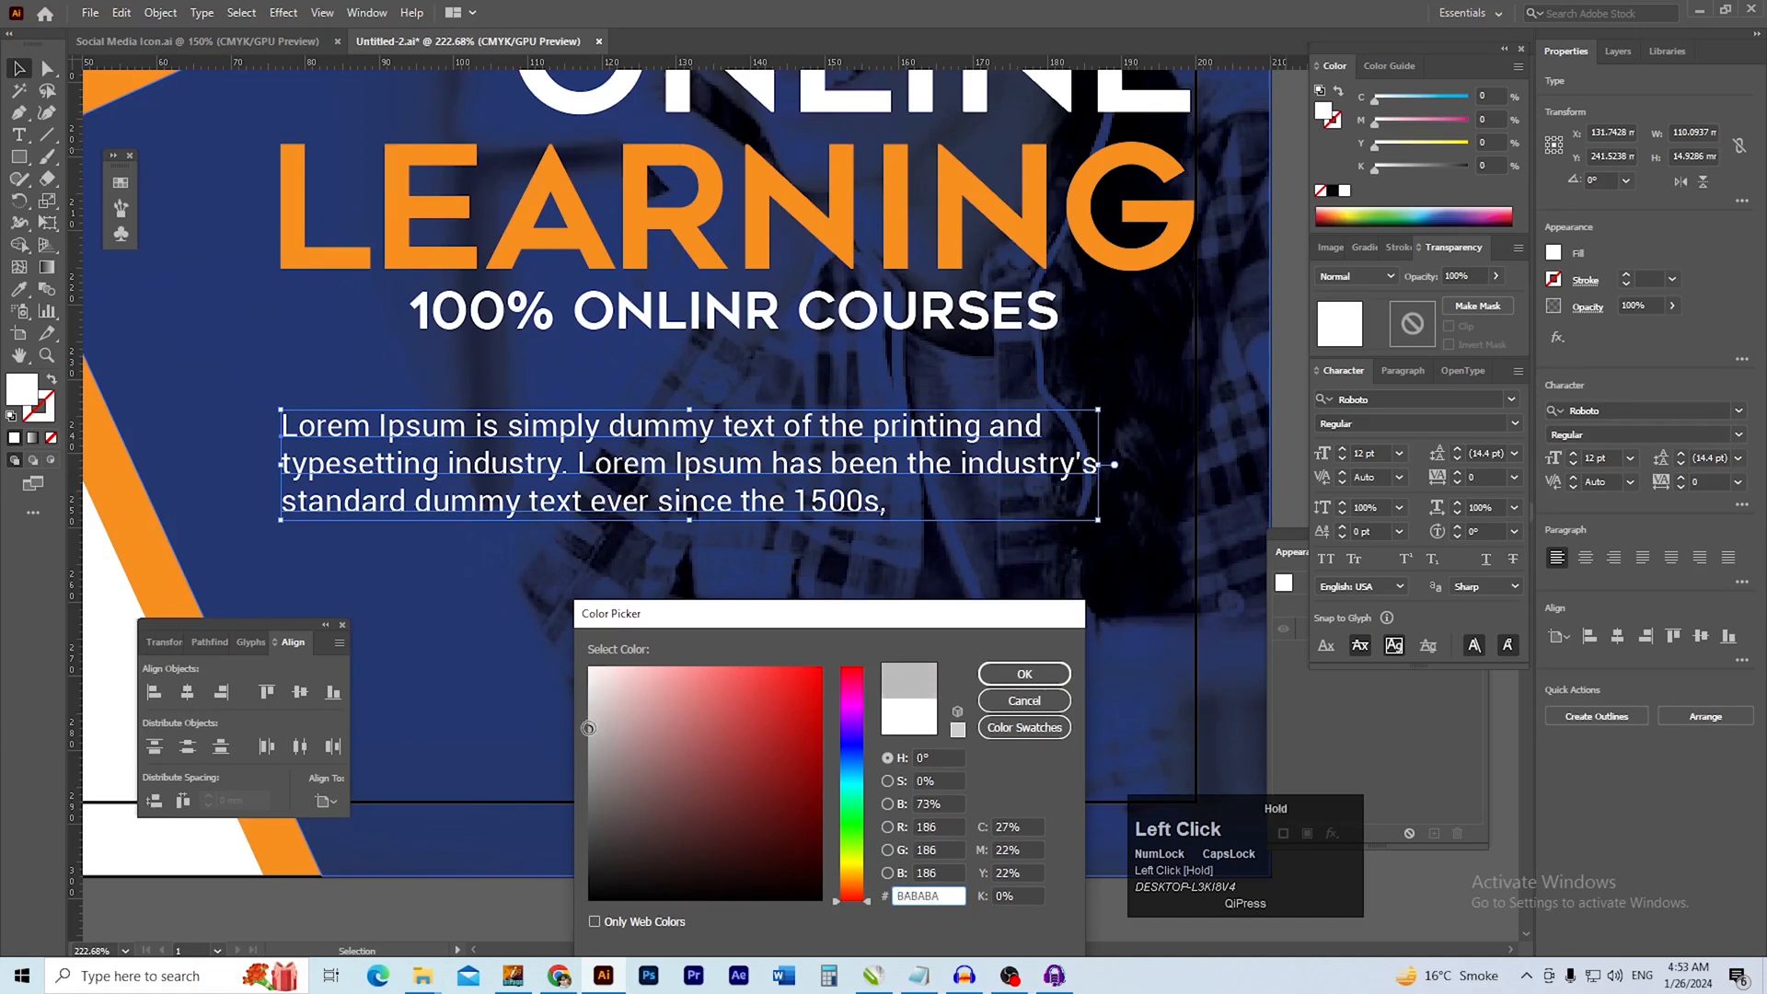
pyautogui.click(998, 678)
pyautogui.keyDown('ctrl'); pyautogui.keyDown('alt'); pyautogui.click(801, 564); pyautogui.keyUp('alt'); pyautogui.keyUp('ctrl')
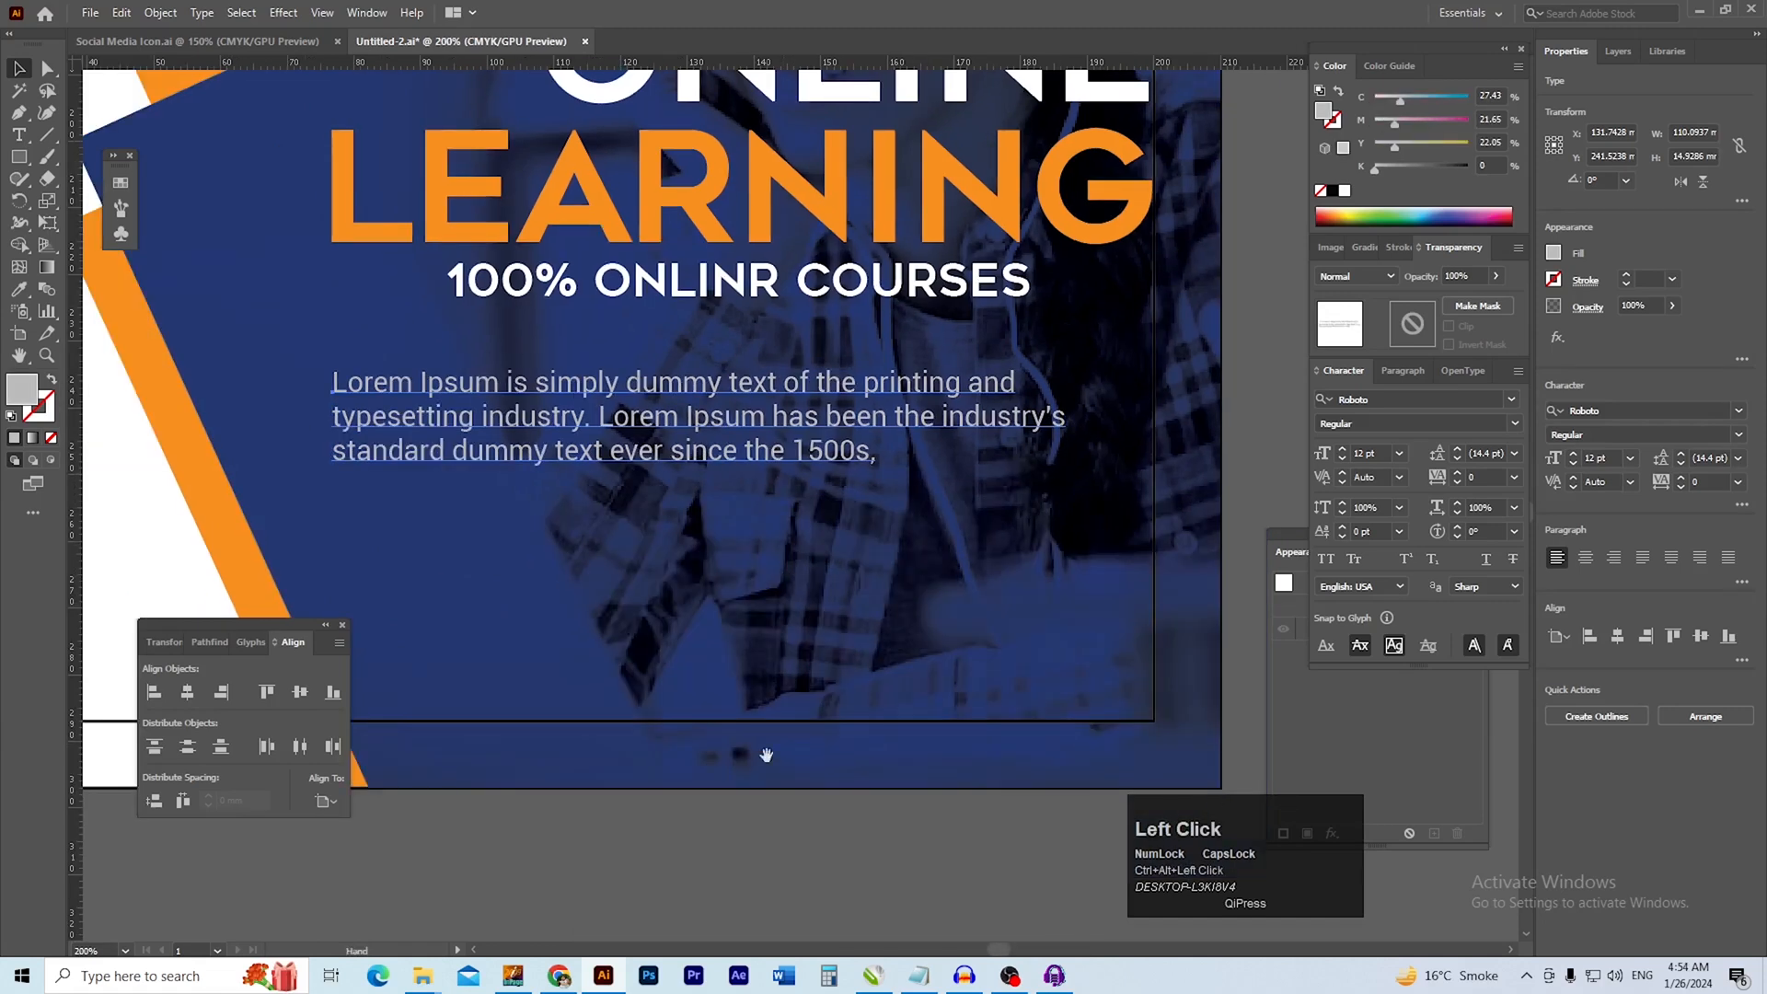
pyautogui.click(777, 847)
pyautogui.keyDown('ctrl'); pyautogui.keyDown('alt'); pyautogui.click(656, 619); pyautogui.keyUp('alt'); pyautogui.keyUp('ctrl')
# Nudge the Lorem Ipsum paragraph up by about 0.4 mm, keeping its left edge in line with LEARNING
pyautogui.moveTo(694, 597); pyautogui.dragTo(646, 781)
pyautogui.moveTo(802, 593); pyautogui.dragTo(802, 660)
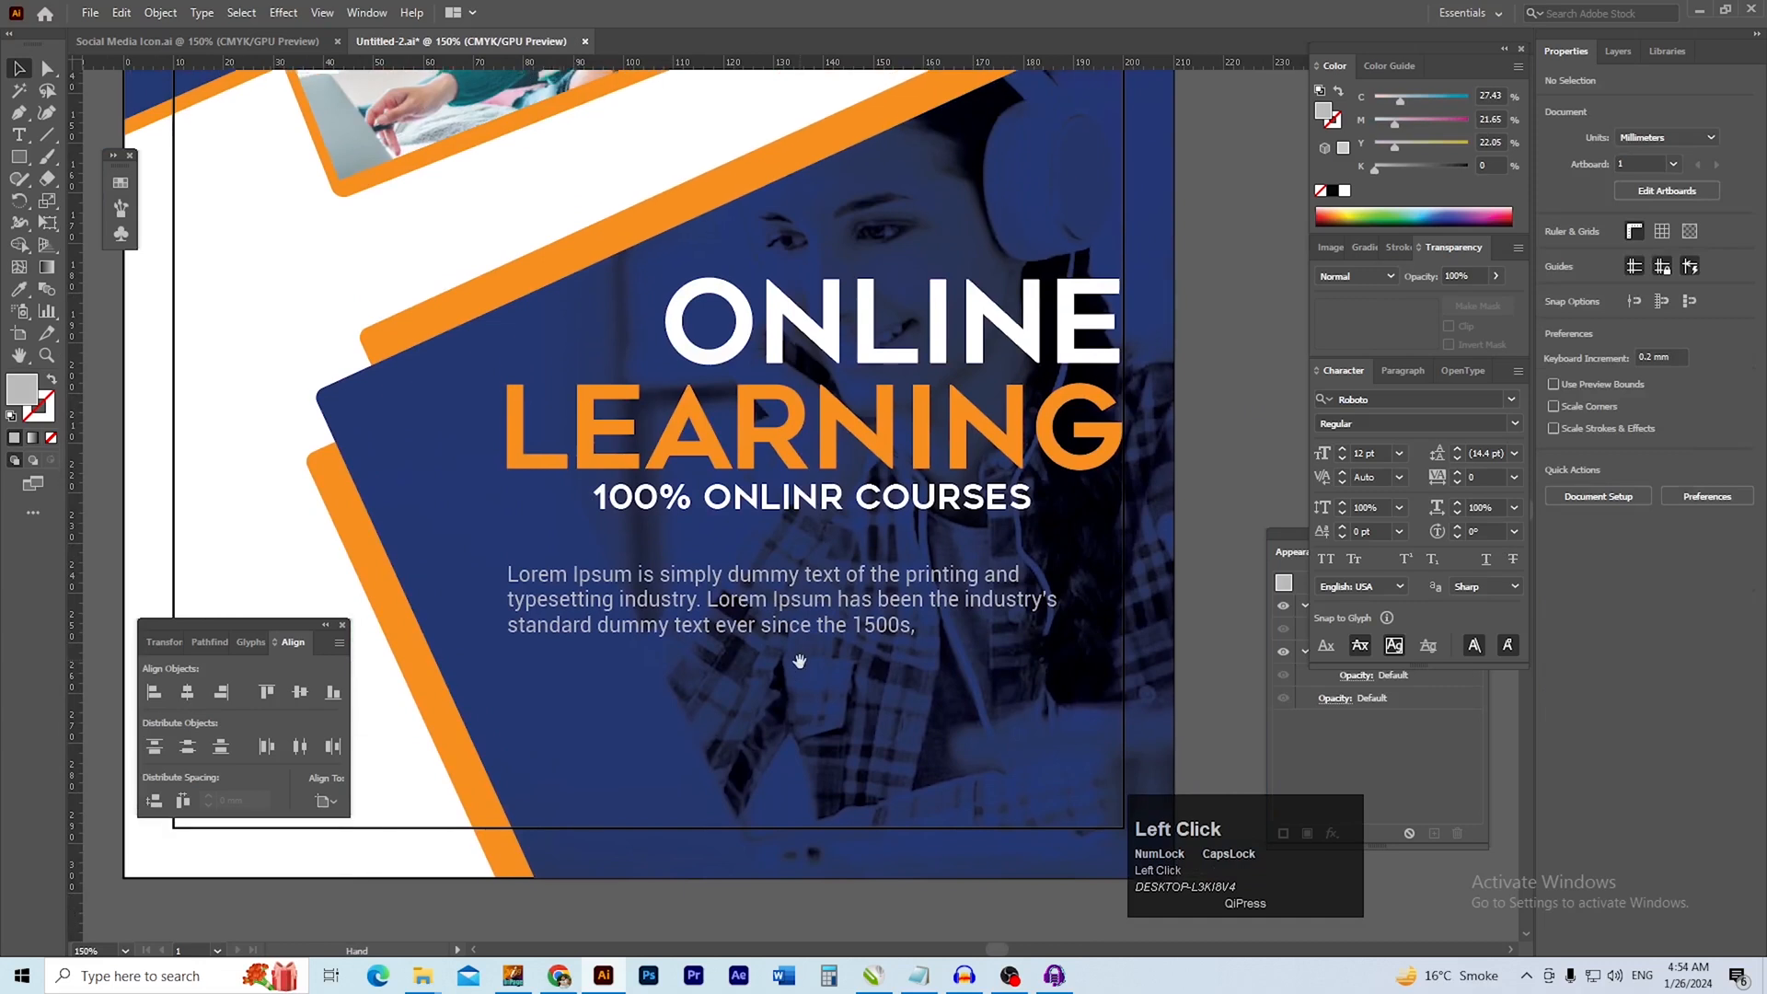
pyautogui.click(833, 597)
pyautogui.moveTo(828, 590); pyautogui.dragTo(771, 595)
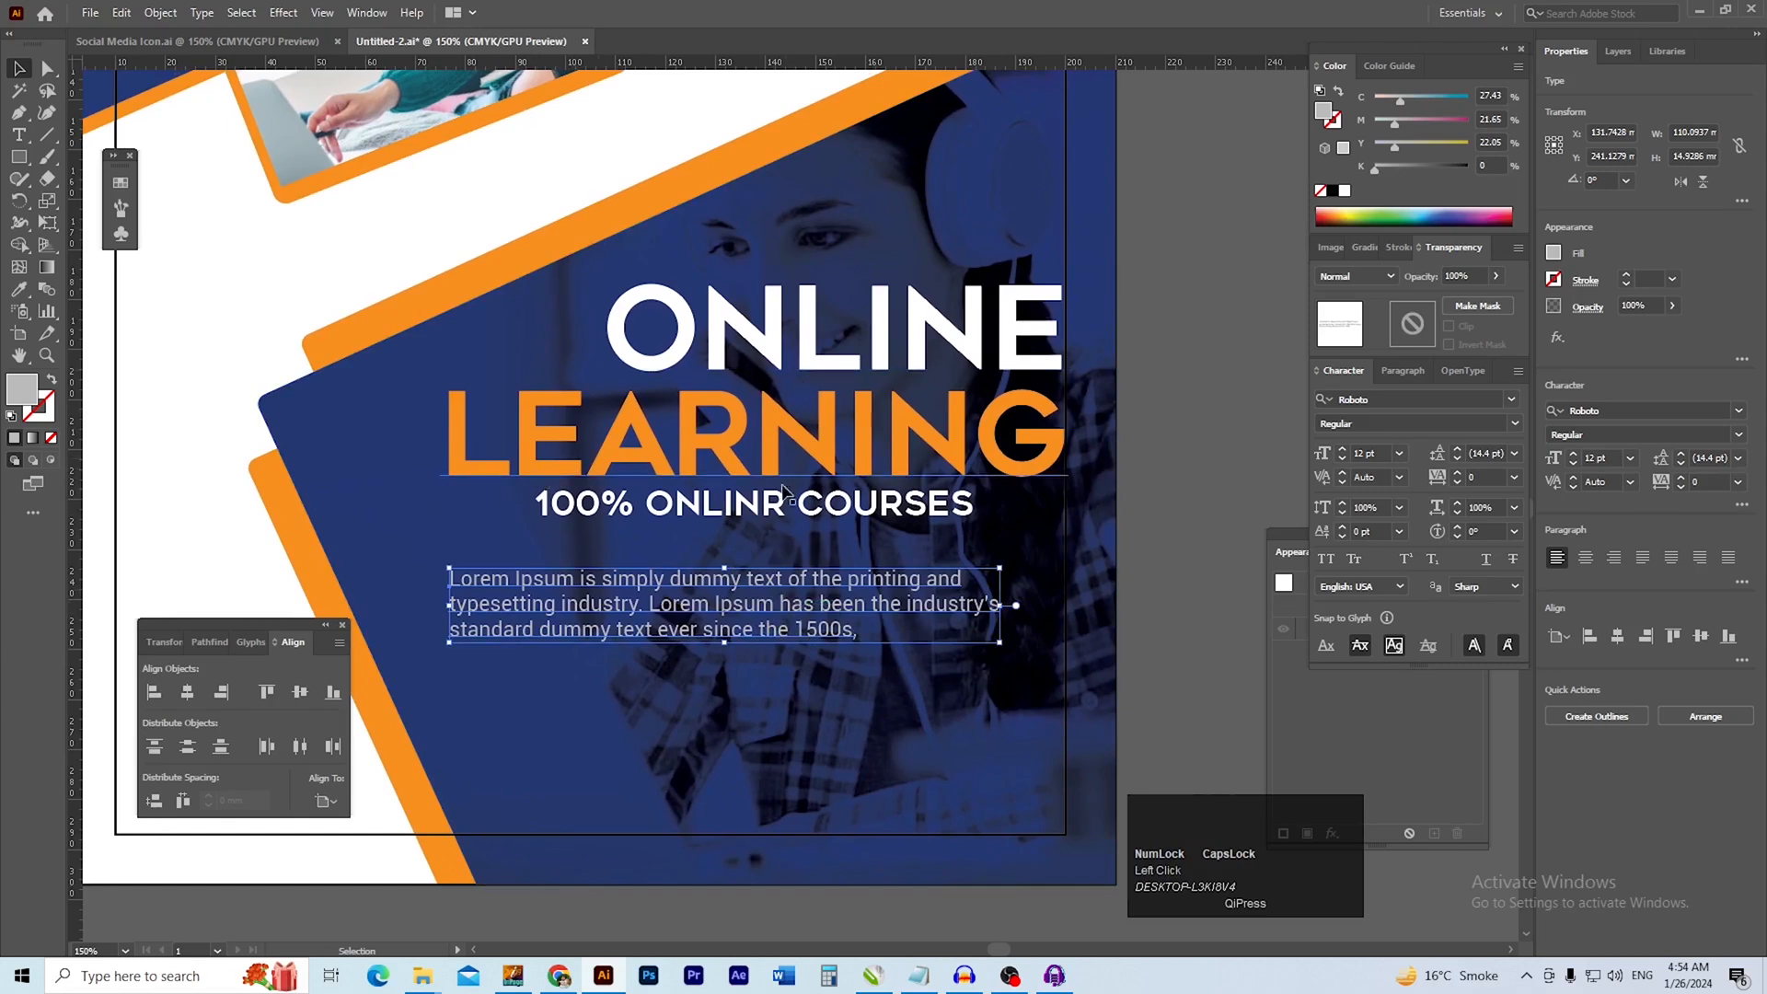
pyautogui.click(1187, 632)
pyautogui.keyDown('ctrl'); pyautogui.keyDown('alt'); pyautogui.click(628, 635); pyautogui.keyUp('alt'); pyautogui.keyUp('ctrl')
pyautogui.moveTo(628, 634); pyautogui.dragTo(816, 571)
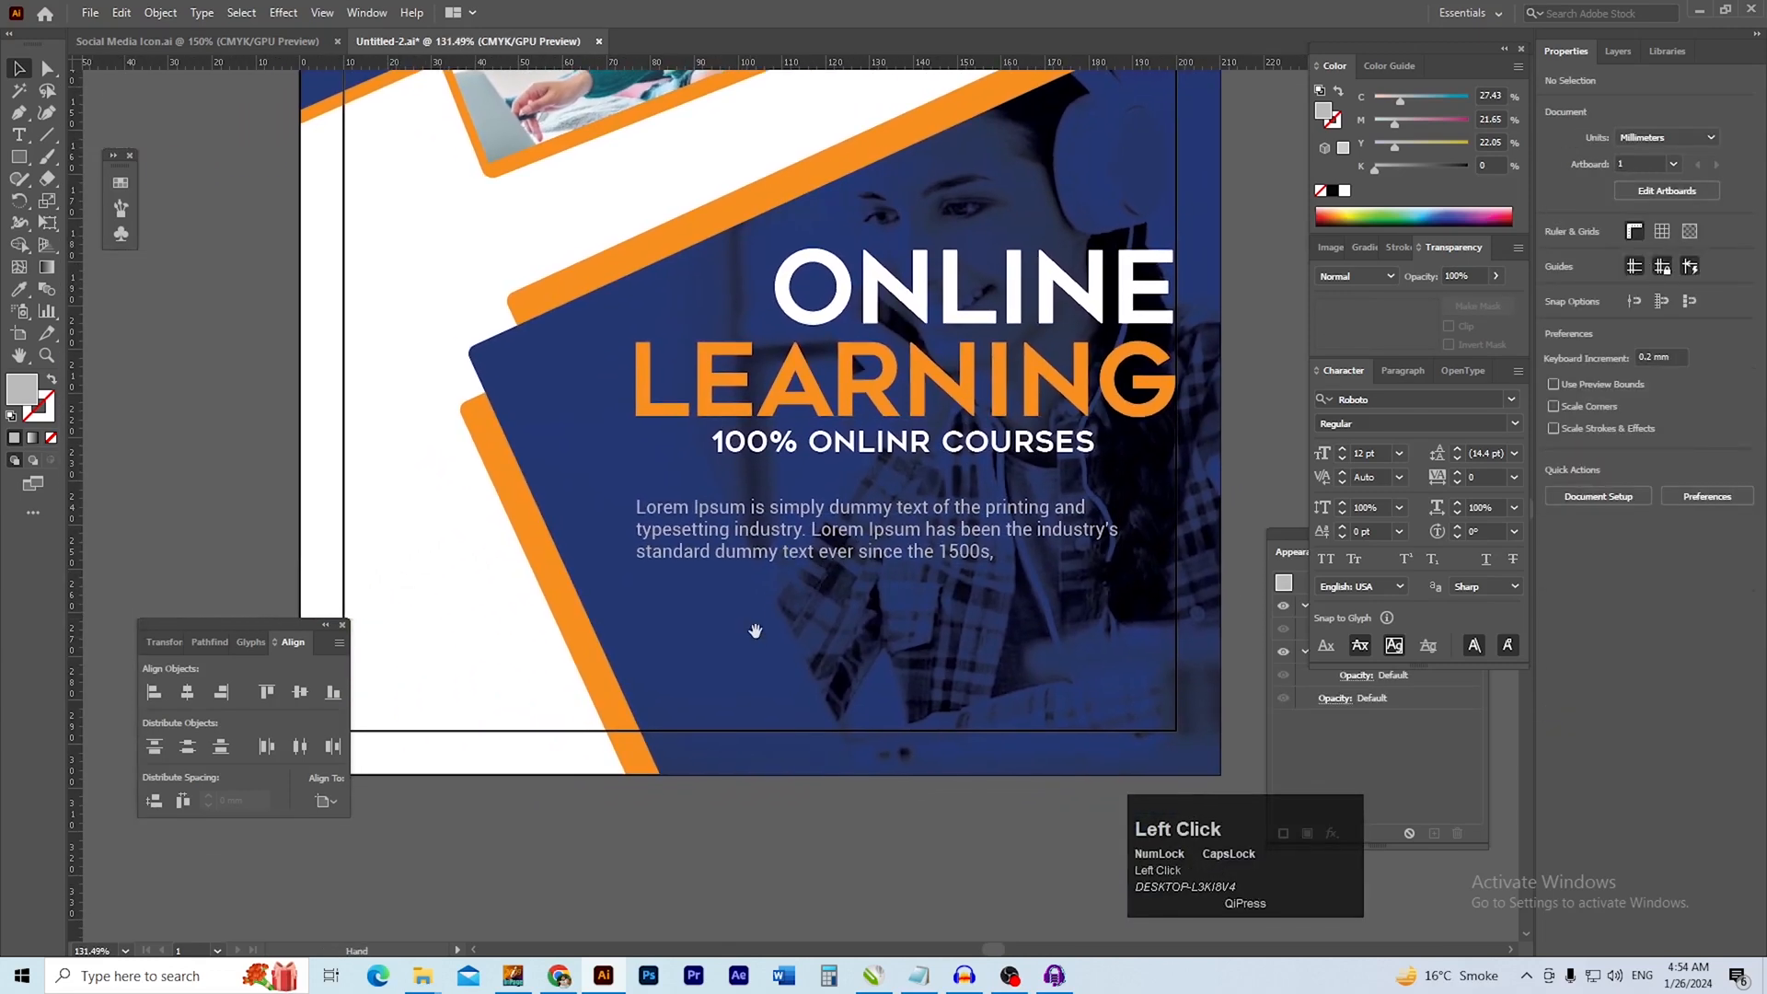
pyautogui.moveTo(668, 772)
pyautogui.mouseDown()
pyautogui.moveTo(675, 792)
pyautogui.moveTo(648, 791)
pyautogui.mouseUp()
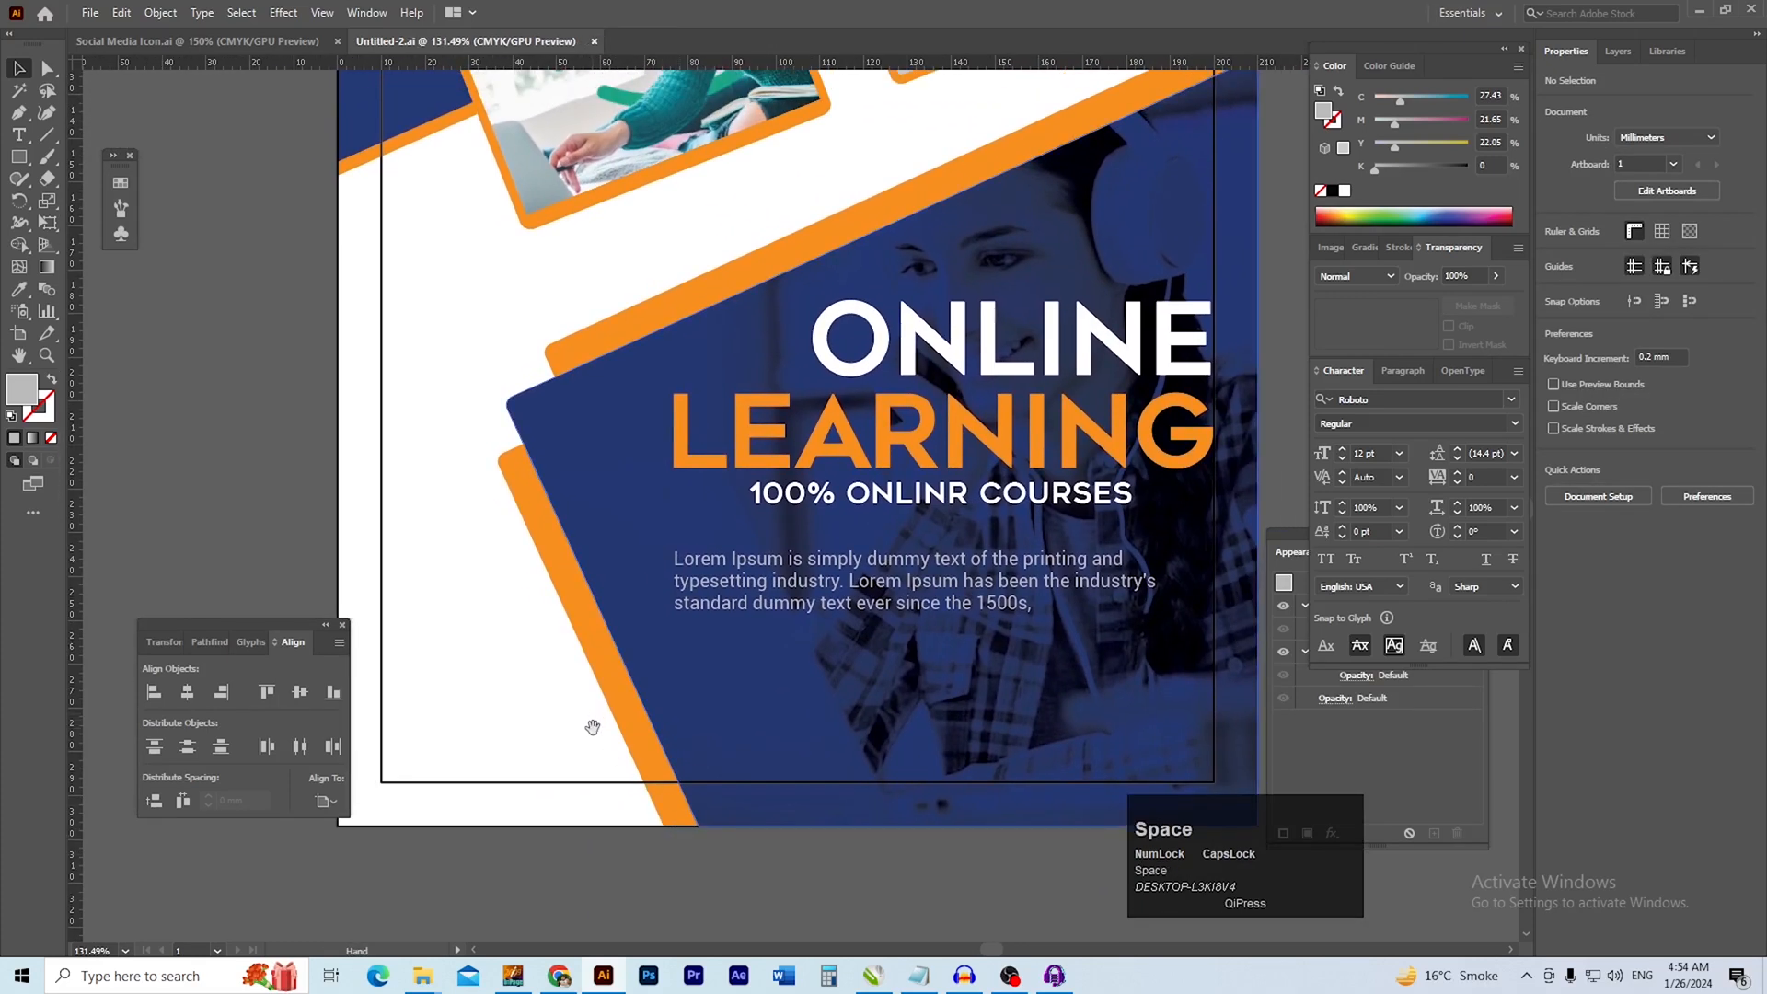
# Switch to Chrome and search Google Images for "QR code generator"
pyautogui.moveTo(593, 727); pyautogui.dragTo(621, 726)
pyautogui.moveTo(507, 712); pyautogui.dragTo(754, 747)
pyautogui.moveTo(571, 726); pyautogui.dragTo(644, 711)
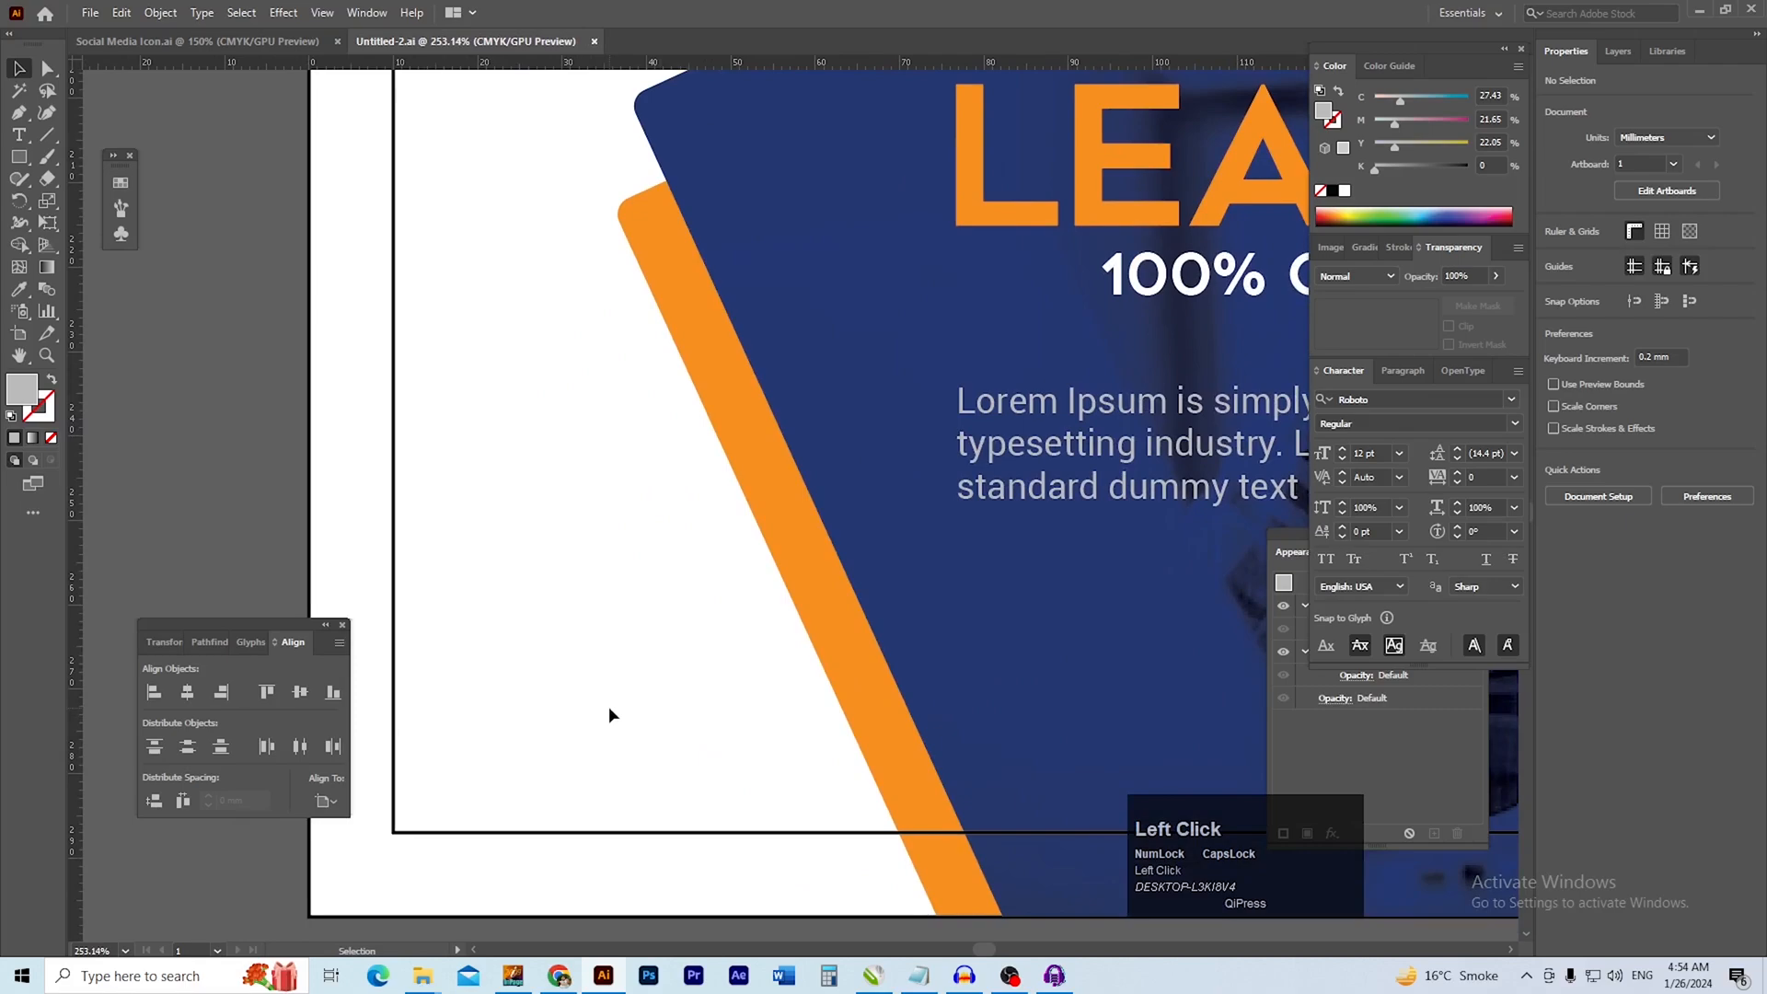
pyautogui.click(560, 976)
pyautogui.write('QR code generator')
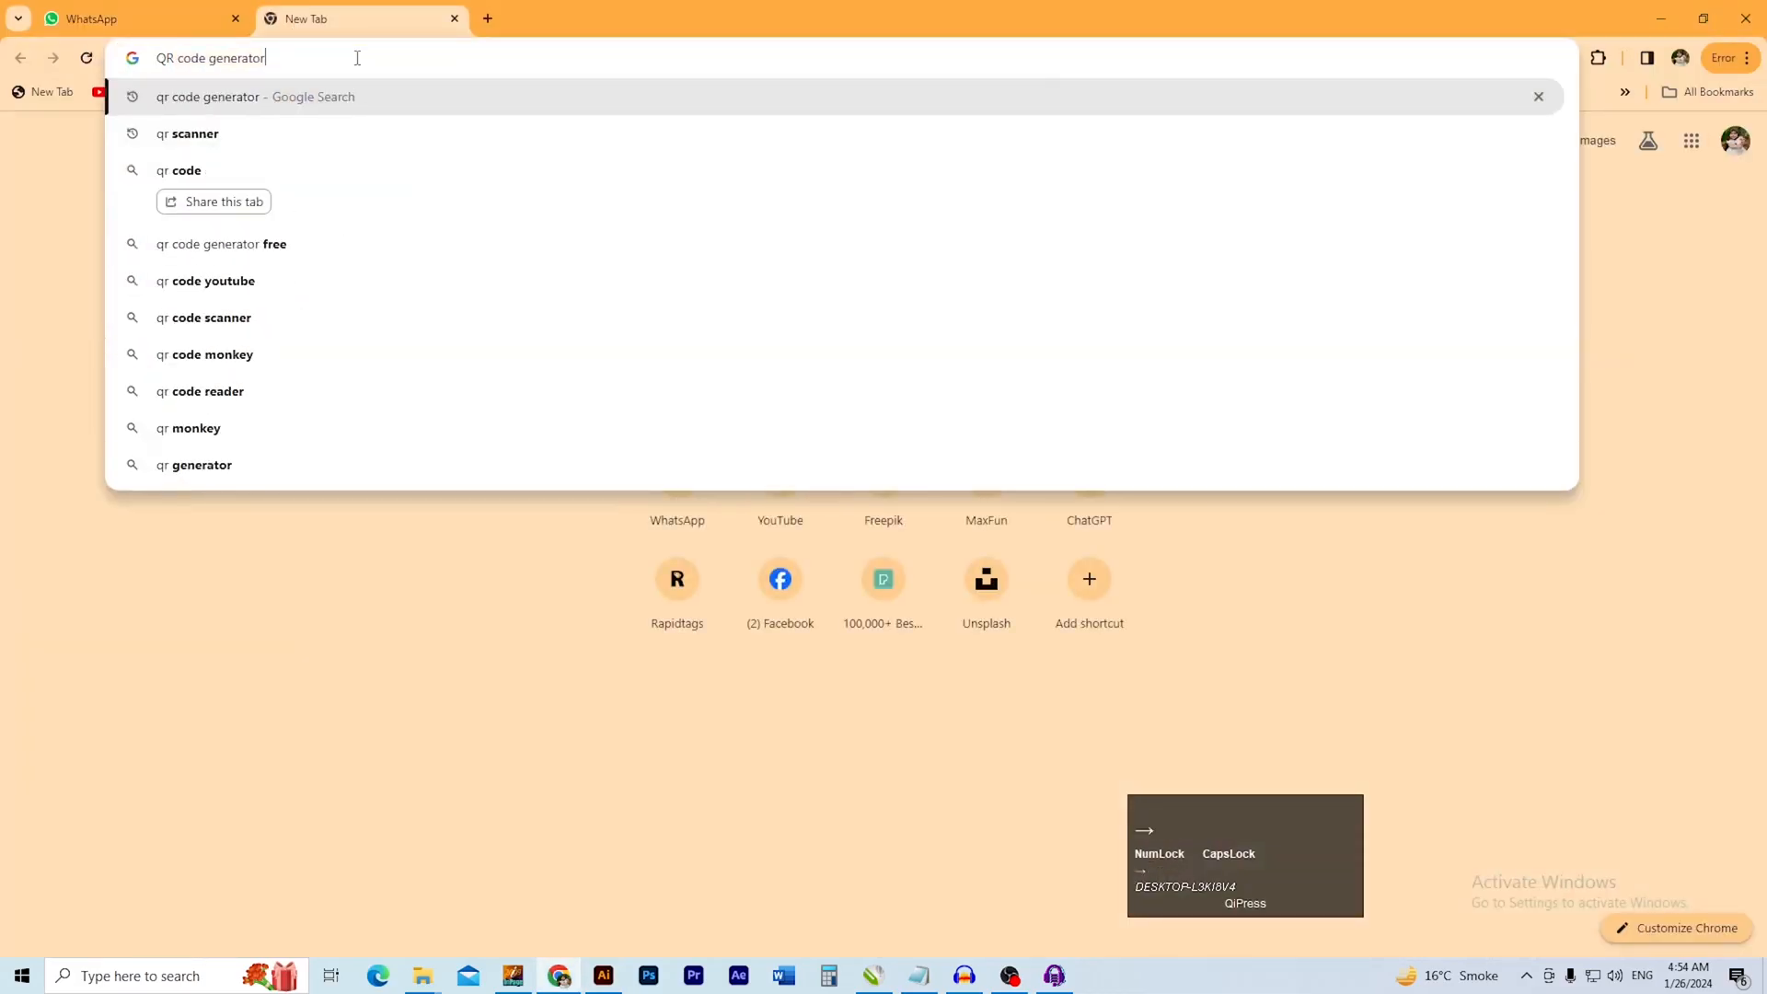
pyautogui.press('Return')
pyautogui.click(228, 180)
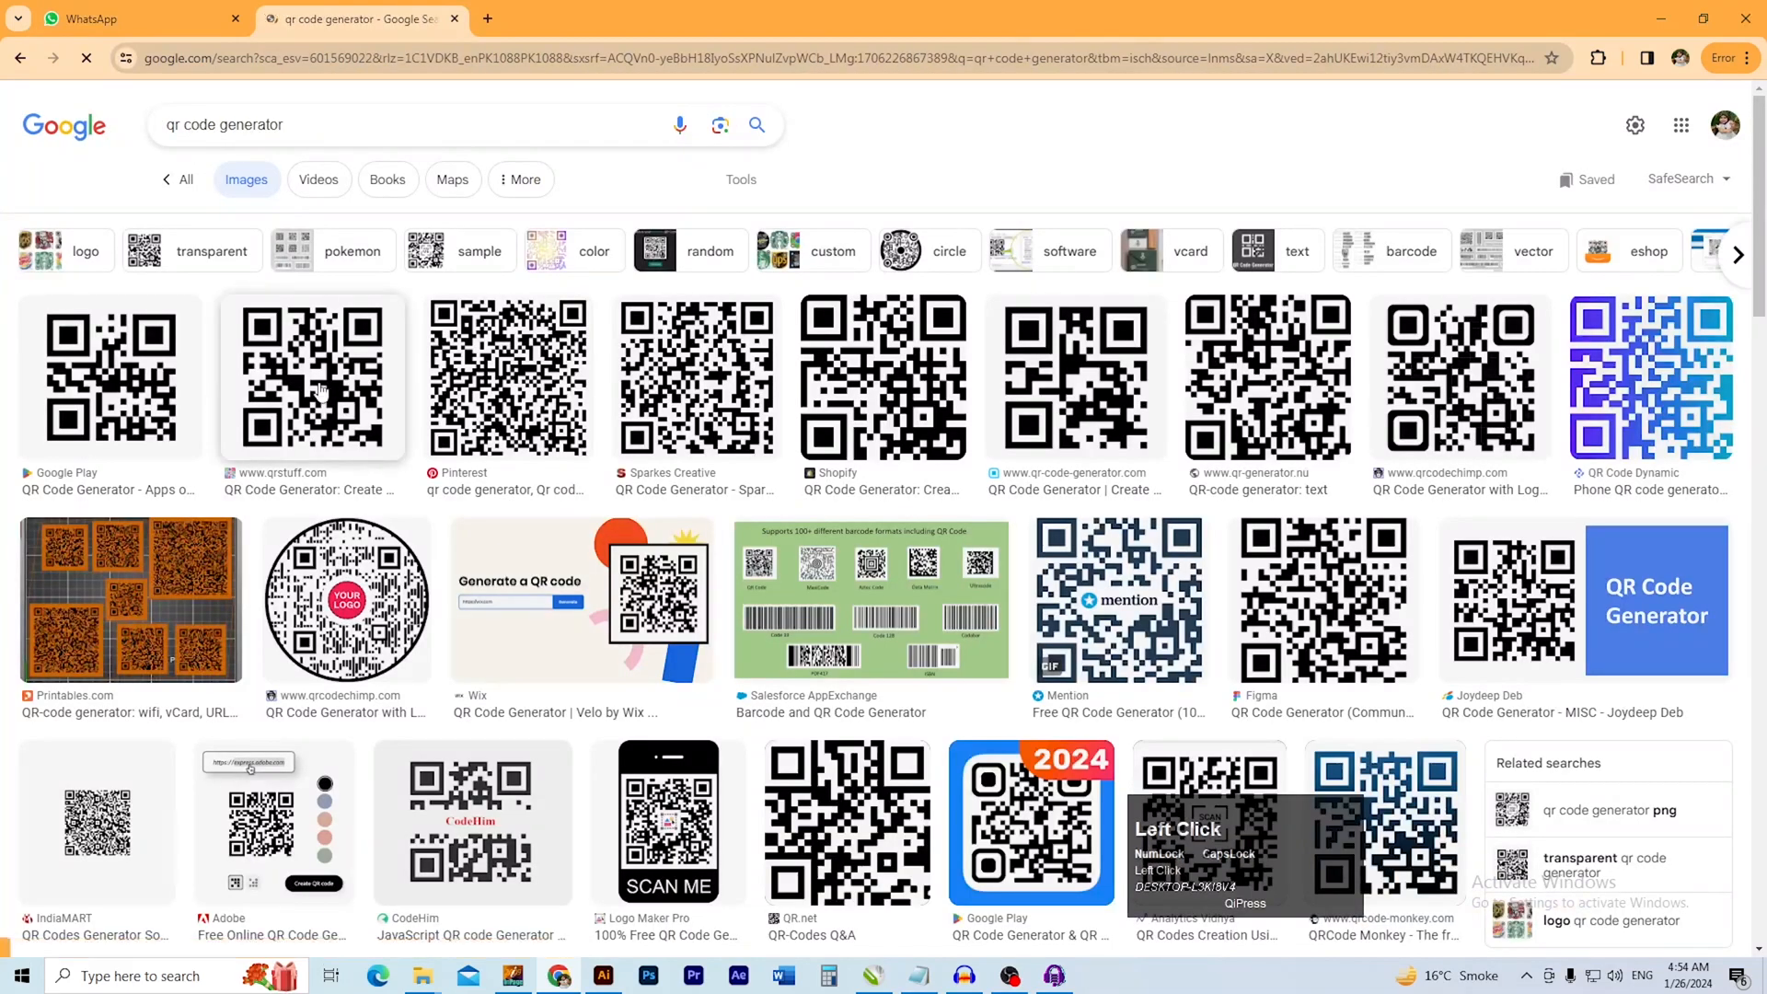
# Open the qrstuff.com QR code from the image results and copy the picture
pyautogui.click(312, 377)
pyautogui.rightClick(1363, 369)
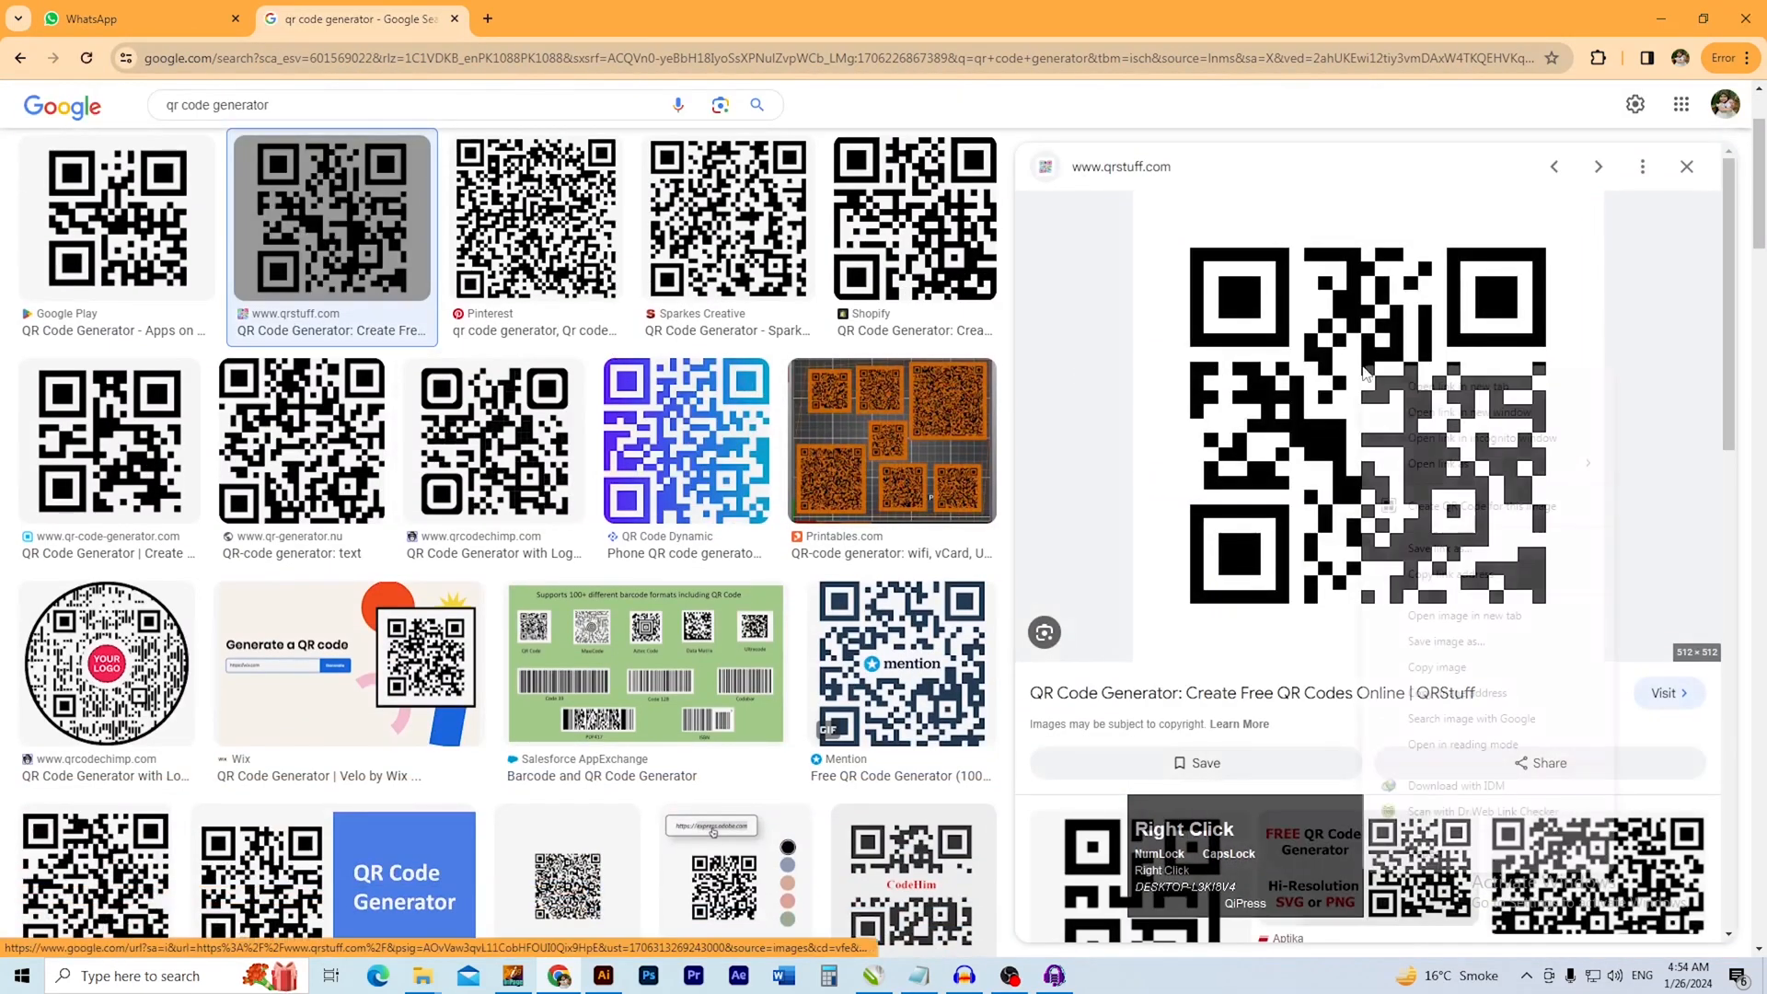
pyautogui.click(1442, 678)
pyautogui.hotkey('alt', 'Tab')
pyautogui.hotkey('alt', 'Tab')
pyautogui.rightClick(1405, 509)
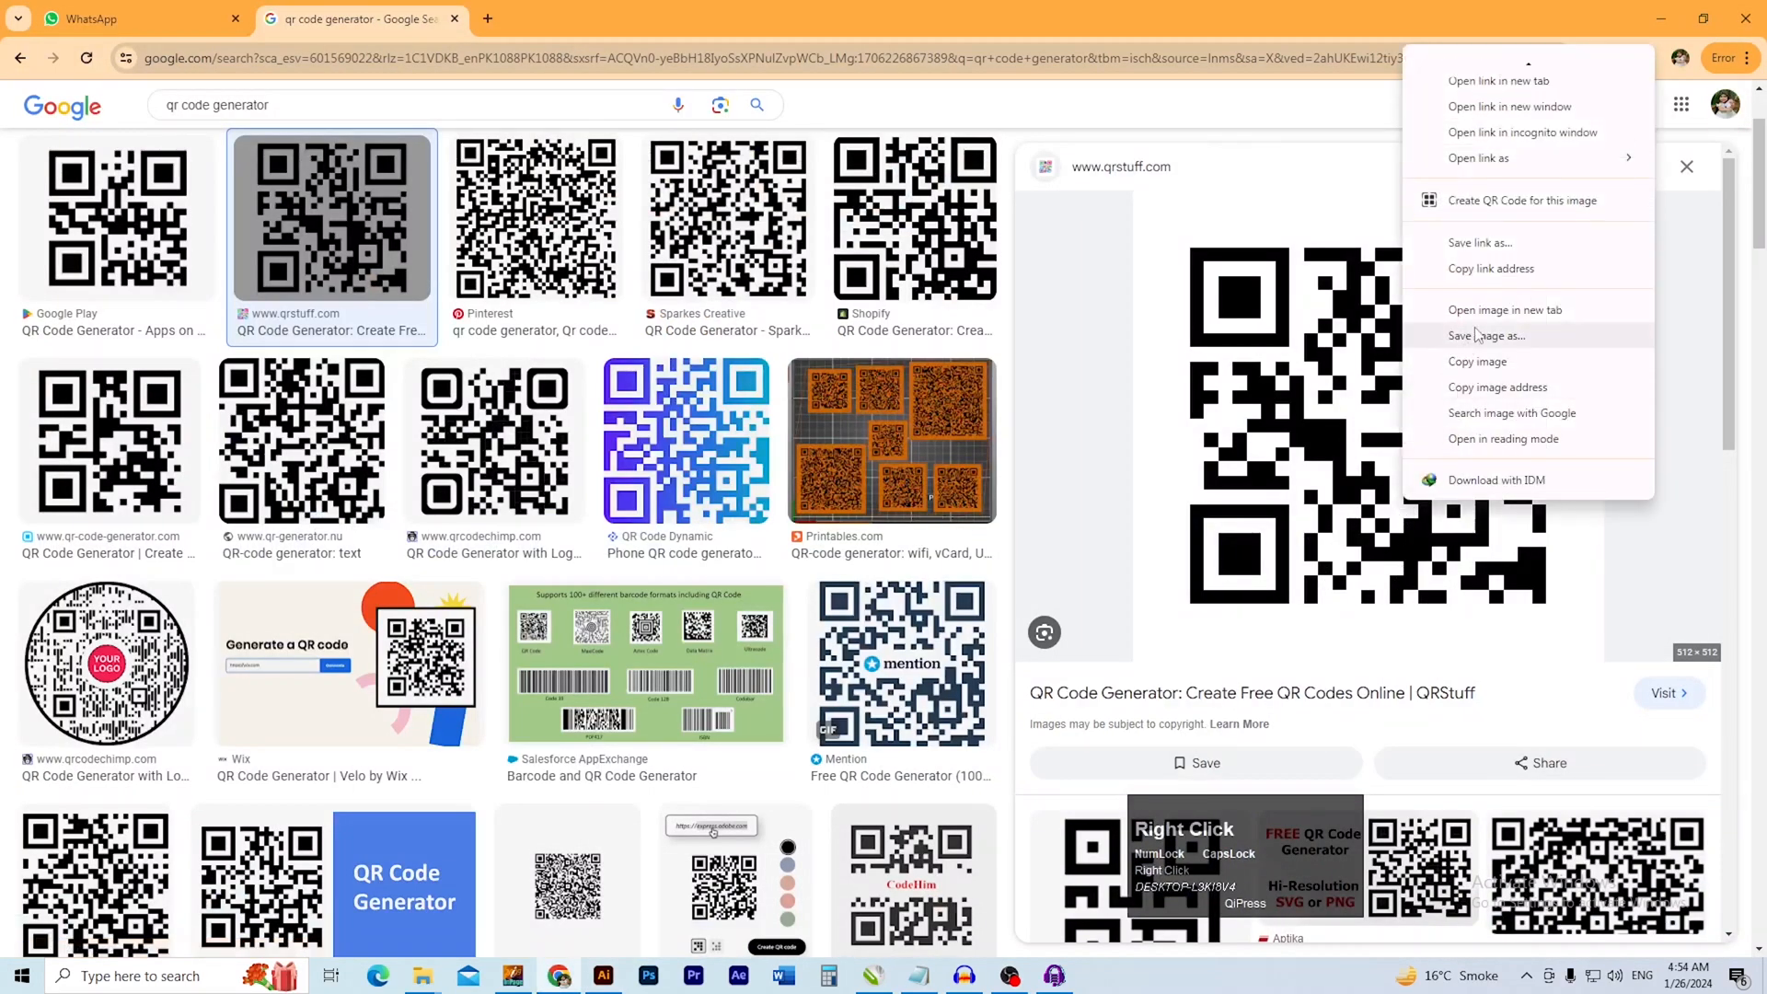
pyautogui.click(1512, 364)
# Switch back to Illustrator, paste the copied QR code into the flyer and scale it down proportionally
pyautogui.hotkey('alt', 'Tab')
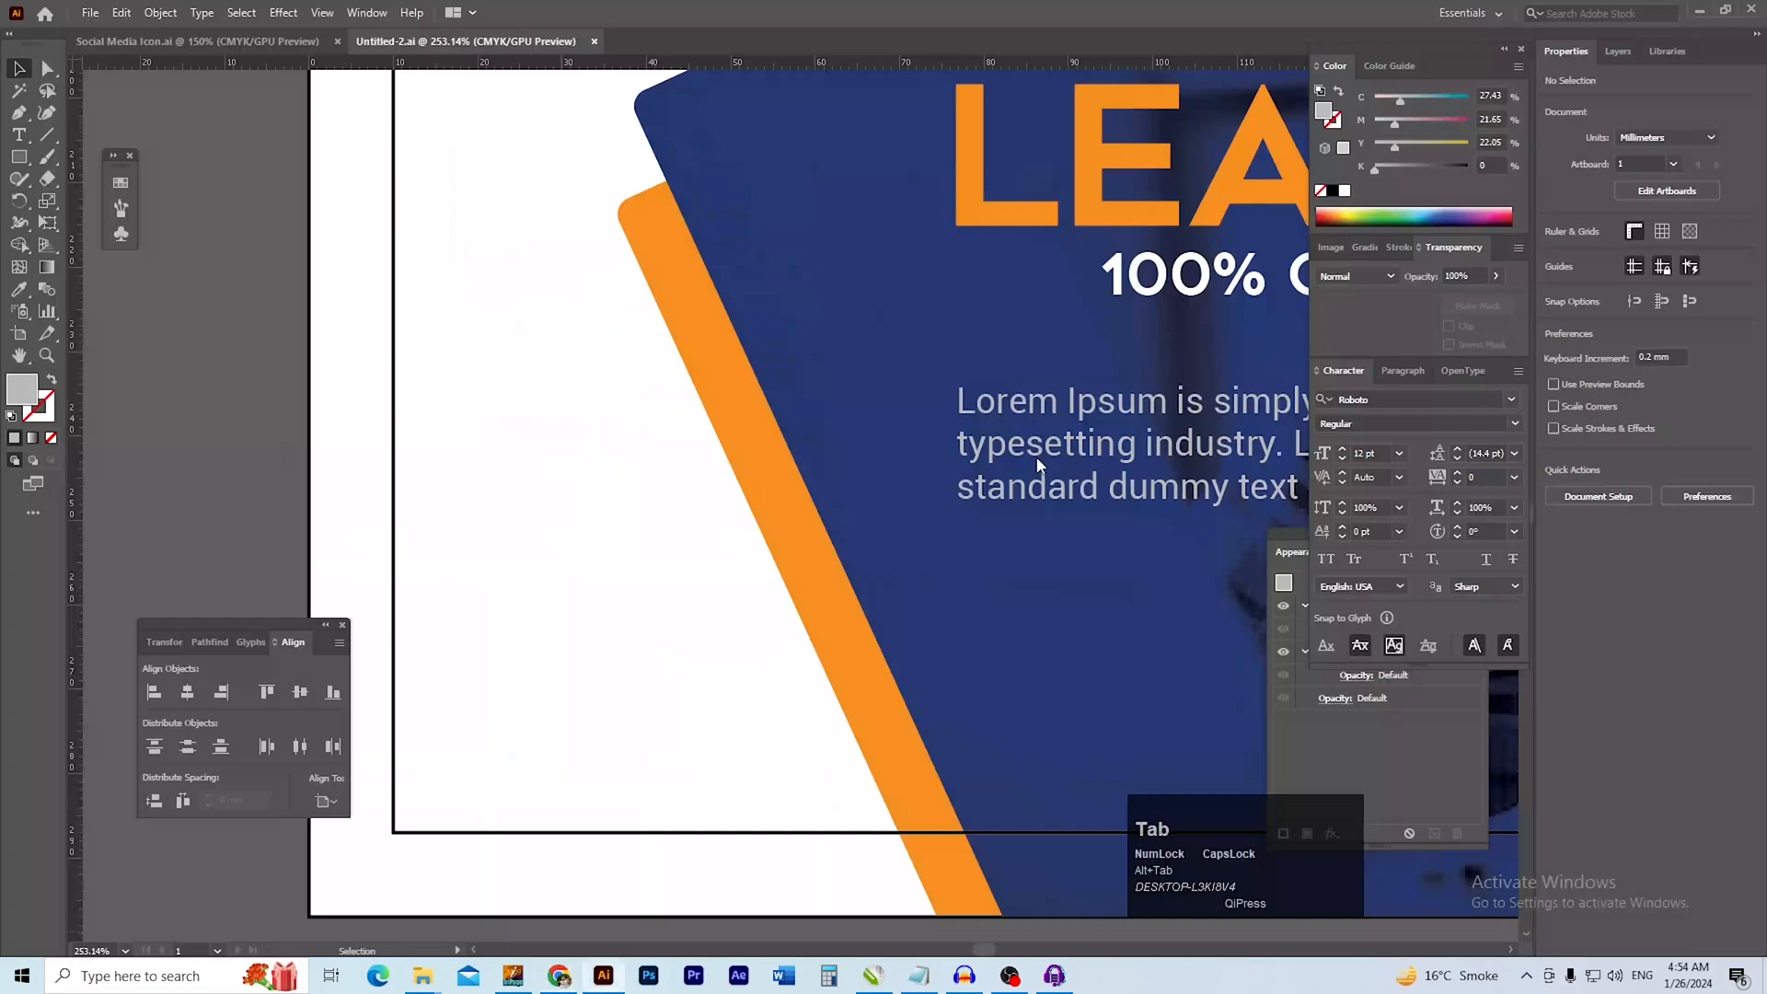
pyautogui.hotkey('ctrl', 'v')
pyautogui.keyDown('ctrl'); pyautogui.keyDown('alt'); pyautogui.click(727, 586); pyautogui.keyUp('alt'); pyautogui.keyUp('ctrl')
pyautogui.keyDown('ctrl'); pyautogui.keyDown('alt'); pyautogui.click(727, 585); pyautogui.keyUp('alt'); pyautogui.keyUp('ctrl')
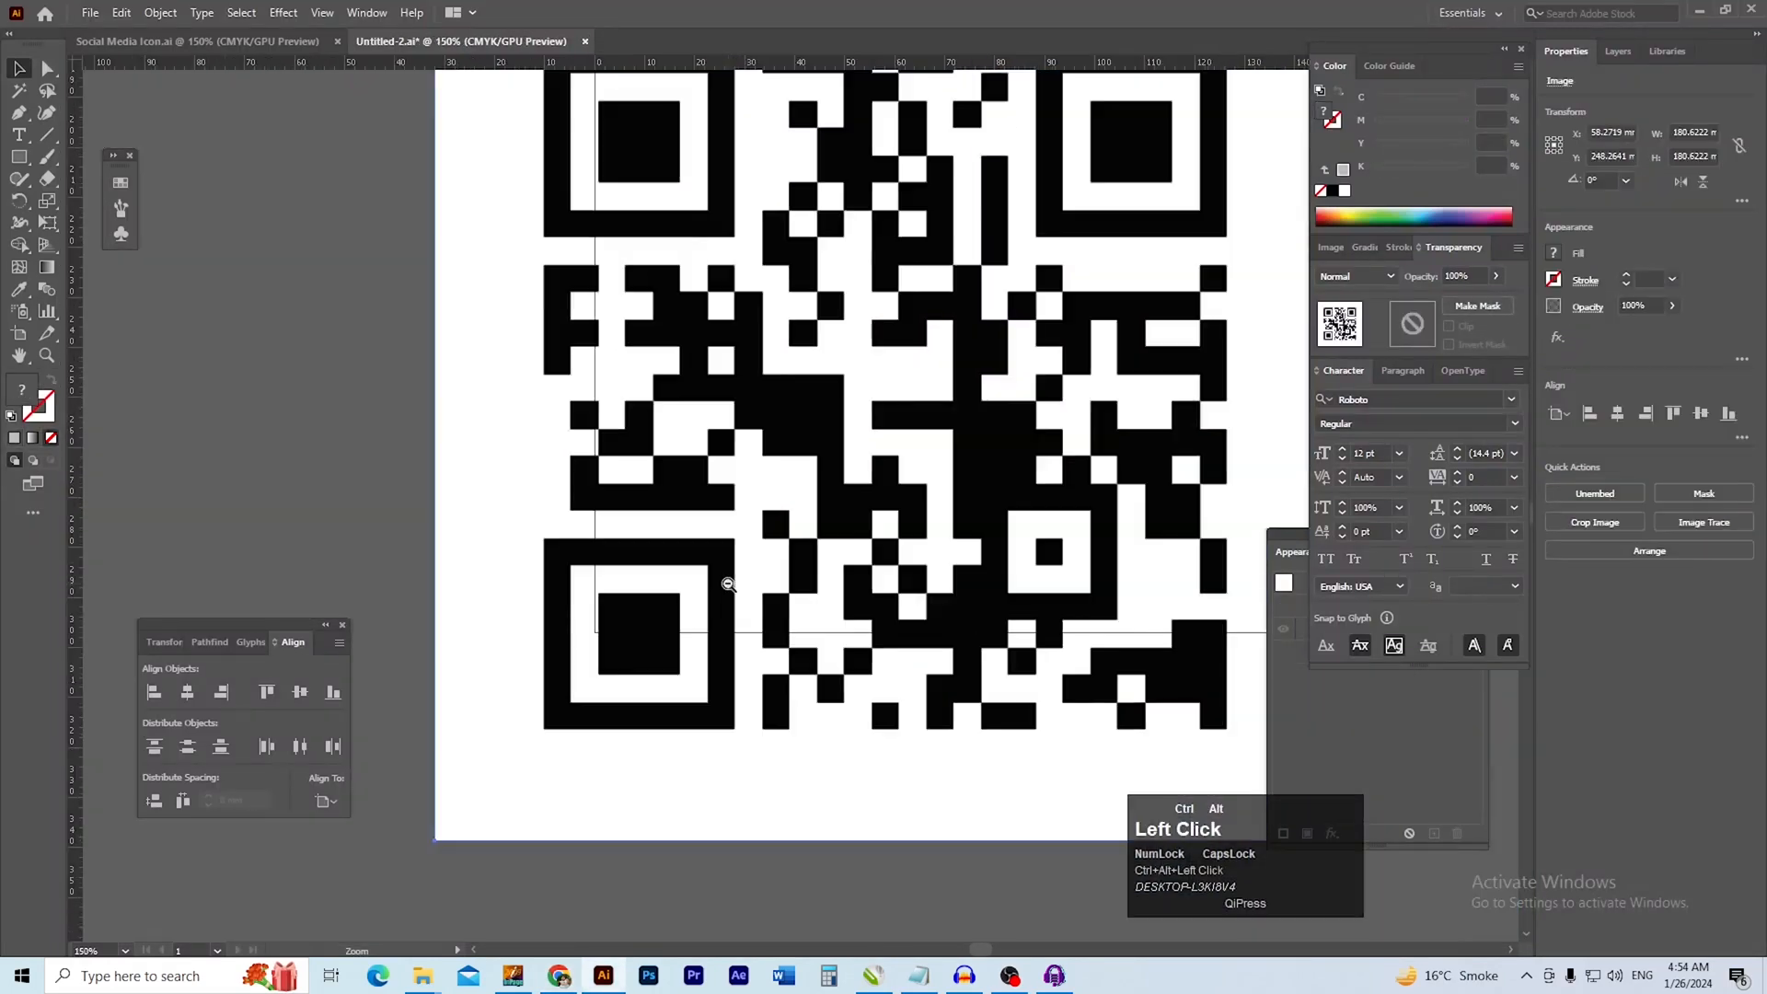
pyautogui.keyDown('ctrl'); pyautogui.keyDown('alt'); pyautogui.click(727, 585); pyautogui.keyUp('alt'); pyautogui.keyUp('ctrl')
pyautogui.moveTo(832, 647); pyautogui.dragTo(654, 653)
pyautogui.click(845, 649)
pyautogui.click(844, 652)
pyautogui.moveTo(1027, 681); pyautogui.dragTo(636, 453)
pyautogui.click(412, 175)
pyautogui.keyDown('ctrl'); pyautogui.click(662, 508); pyautogui.keyUp('ctrl')
pyautogui.keyDown('ctrl'); pyautogui.click(663, 509); pyautogui.keyUp('ctrl')
pyautogui.keyDown('ctrl'); pyautogui.click(858, 565); pyautogui.keyUp('ctrl')
pyautogui.moveTo(892, 501); pyautogui.dragTo(652, 728)
# Shrink the QR code to about 16 mm square and place it in the flyer's lower-left white area, resting on the bottom margin
pyautogui.keyDown('ctrl'); pyautogui.click(660, 528); pyautogui.keyUp('ctrl')
pyautogui.keyDown('ctrl'); pyautogui.click(660, 528); pyautogui.keyUp('ctrl')
pyautogui.moveTo(684, 274); pyautogui.dragTo(714, 331)
pyautogui.keyDown('ctrl'); pyautogui.keyDown('alt'); pyautogui.click(662, 393); pyautogui.keyUp('alt'); pyautogui.keyUp('ctrl')
pyautogui.moveTo(662, 425); pyautogui.dragTo(621, 460)
pyautogui.click(683, 741)
pyautogui.keyDown('ctrl'); pyautogui.keyDown('alt'); pyautogui.click(631, 534); pyautogui.keyUp('alt'); pyautogui.keyUp('ctrl')
pyautogui.moveTo(694, 513); pyautogui.dragTo(628, 588)
pyautogui.moveTo(587, 513); pyautogui.dragTo(637, 549)
pyautogui.doubleClick(574, 552)
pyautogui.doubleClick(663, 776)
pyautogui.click(757, 765)
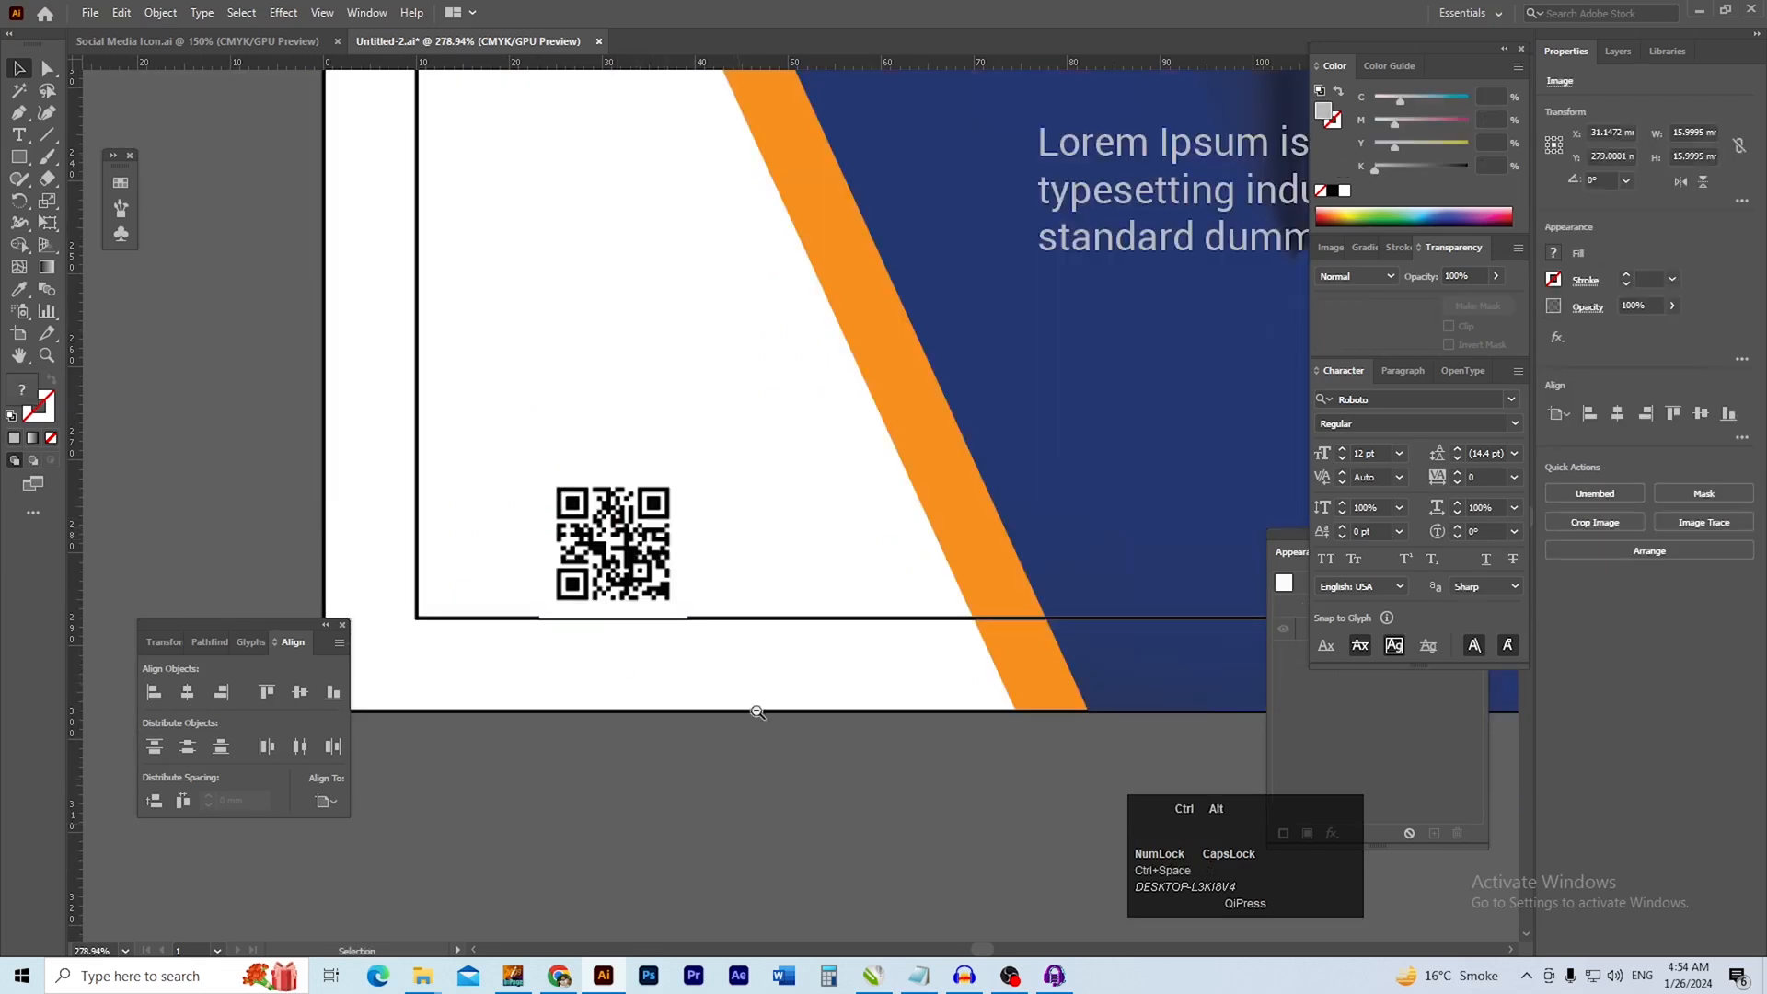
# Start a new black 12 pt Roboto text in the white band below the laptop photo and enter WW
pyautogui.keyDown('ctrl'); pyautogui.keyDown('alt'); pyautogui.click(757, 718); pyautogui.keyUp('alt'); pyautogui.keyUp('ctrl')
pyautogui.keyDown('ctrl'); pyautogui.keyDown('alt'); pyautogui.click(757, 654); pyautogui.keyUp('alt'); pyautogui.keyUp('ctrl')
pyautogui.moveTo(772, 415); pyautogui.dragTo(664, 651)
pyautogui.click(422, 532)
pyautogui.moveTo(598, 562); pyautogui.dragTo(543, 623)
pyautogui.keyDown('ctrl'); pyautogui.keyDown('alt'); pyautogui.click(796, 484); pyautogui.keyUp('alt'); pyautogui.keyUp('ctrl')
pyautogui.moveTo(819, 448); pyautogui.dragTo(691, 534)
pyautogui.keyDown('ctrl'); pyautogui.click(803, 318); pyautogui.keyUp('ctrl')
pyautogui.moveTo(782, 343); pyautogui.dragTo(761, 460)
pyautogui.press('t')
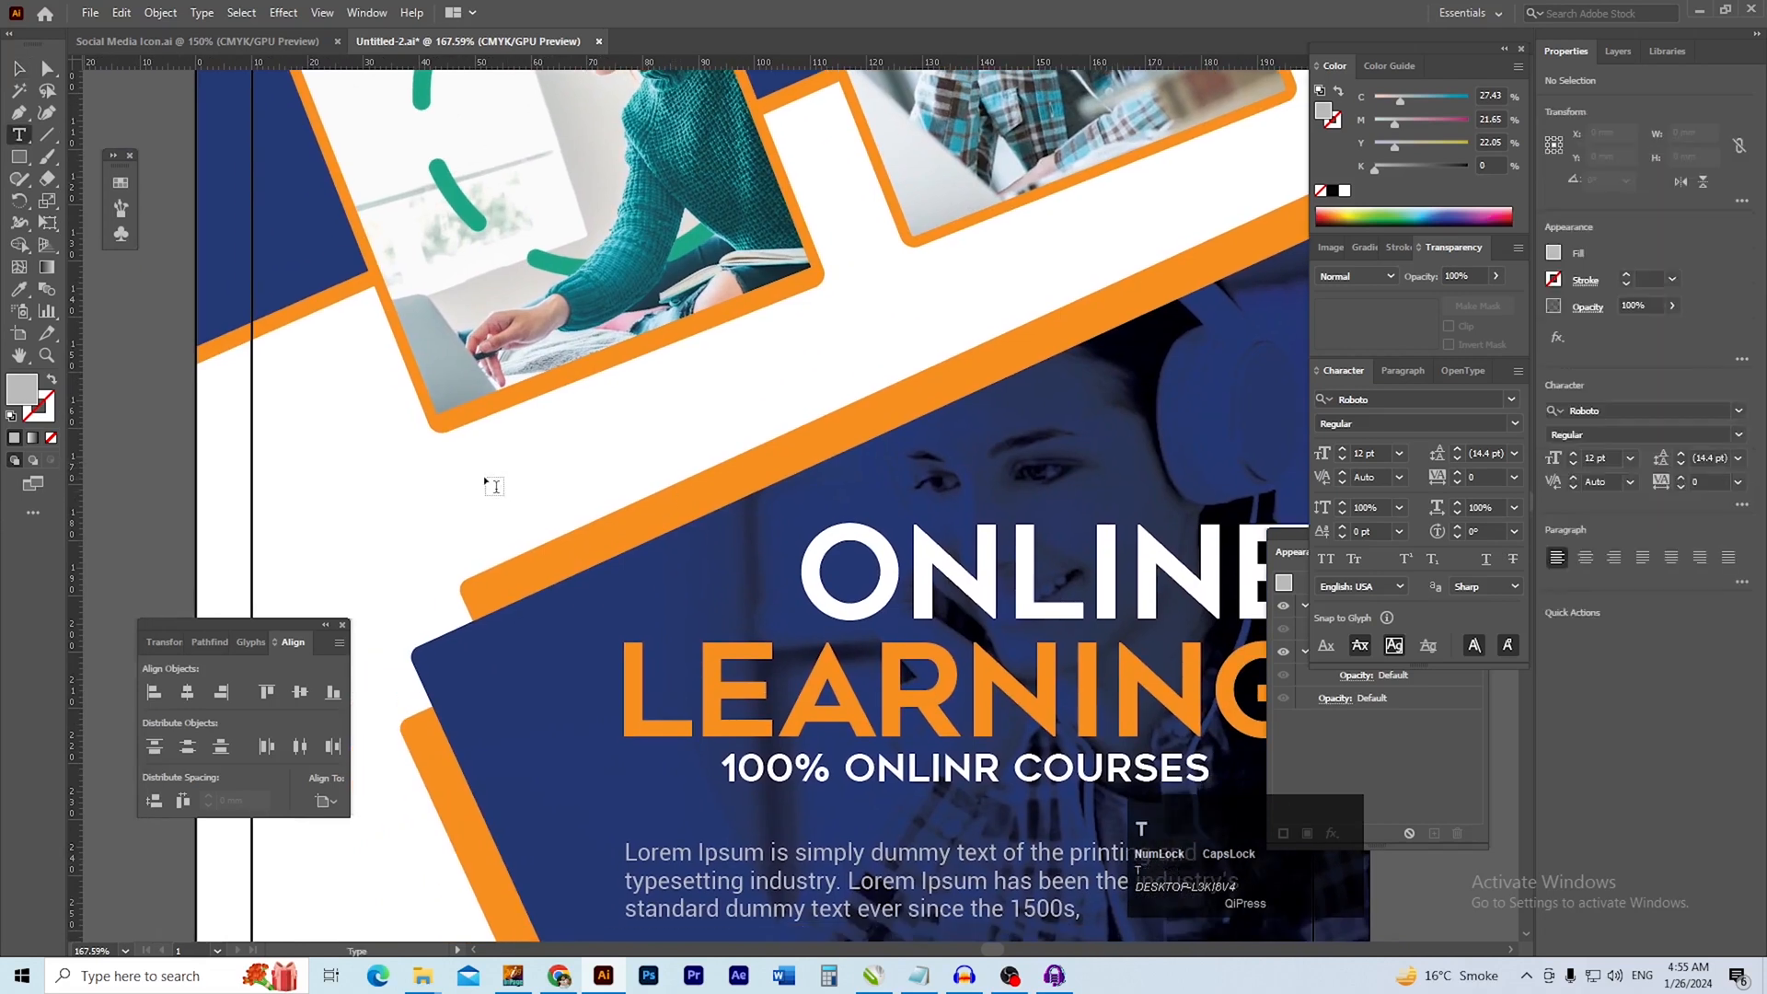
pyautogui.doubleClick(488, 485)
pyautogui.write('WW')
pyautogui.hotkey('ctrl', 'a')
pyautogui.write('W')
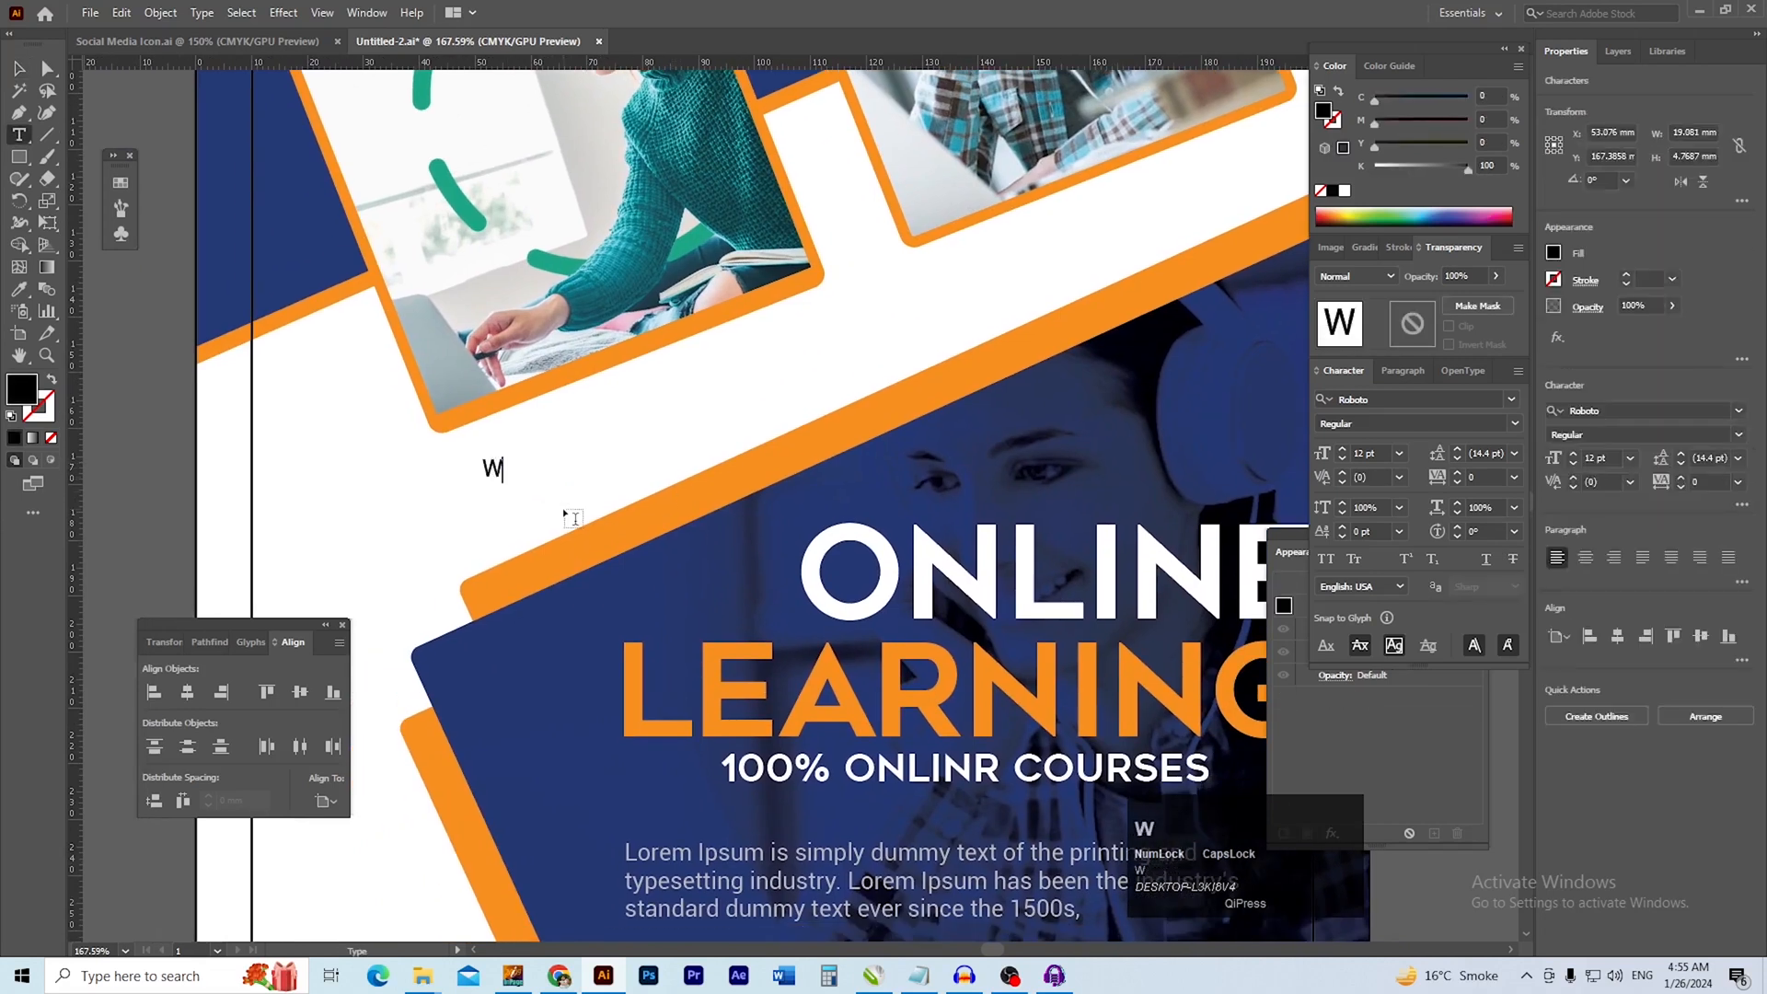
pyautogui.write('WW')
pyautogui.press('capslock')
pyautogui.press('BackSpace')
# Cancel closing the document and replace the new text's capital letters with a lowercase w
pyautogui.hotkey('ctrl', 'w')
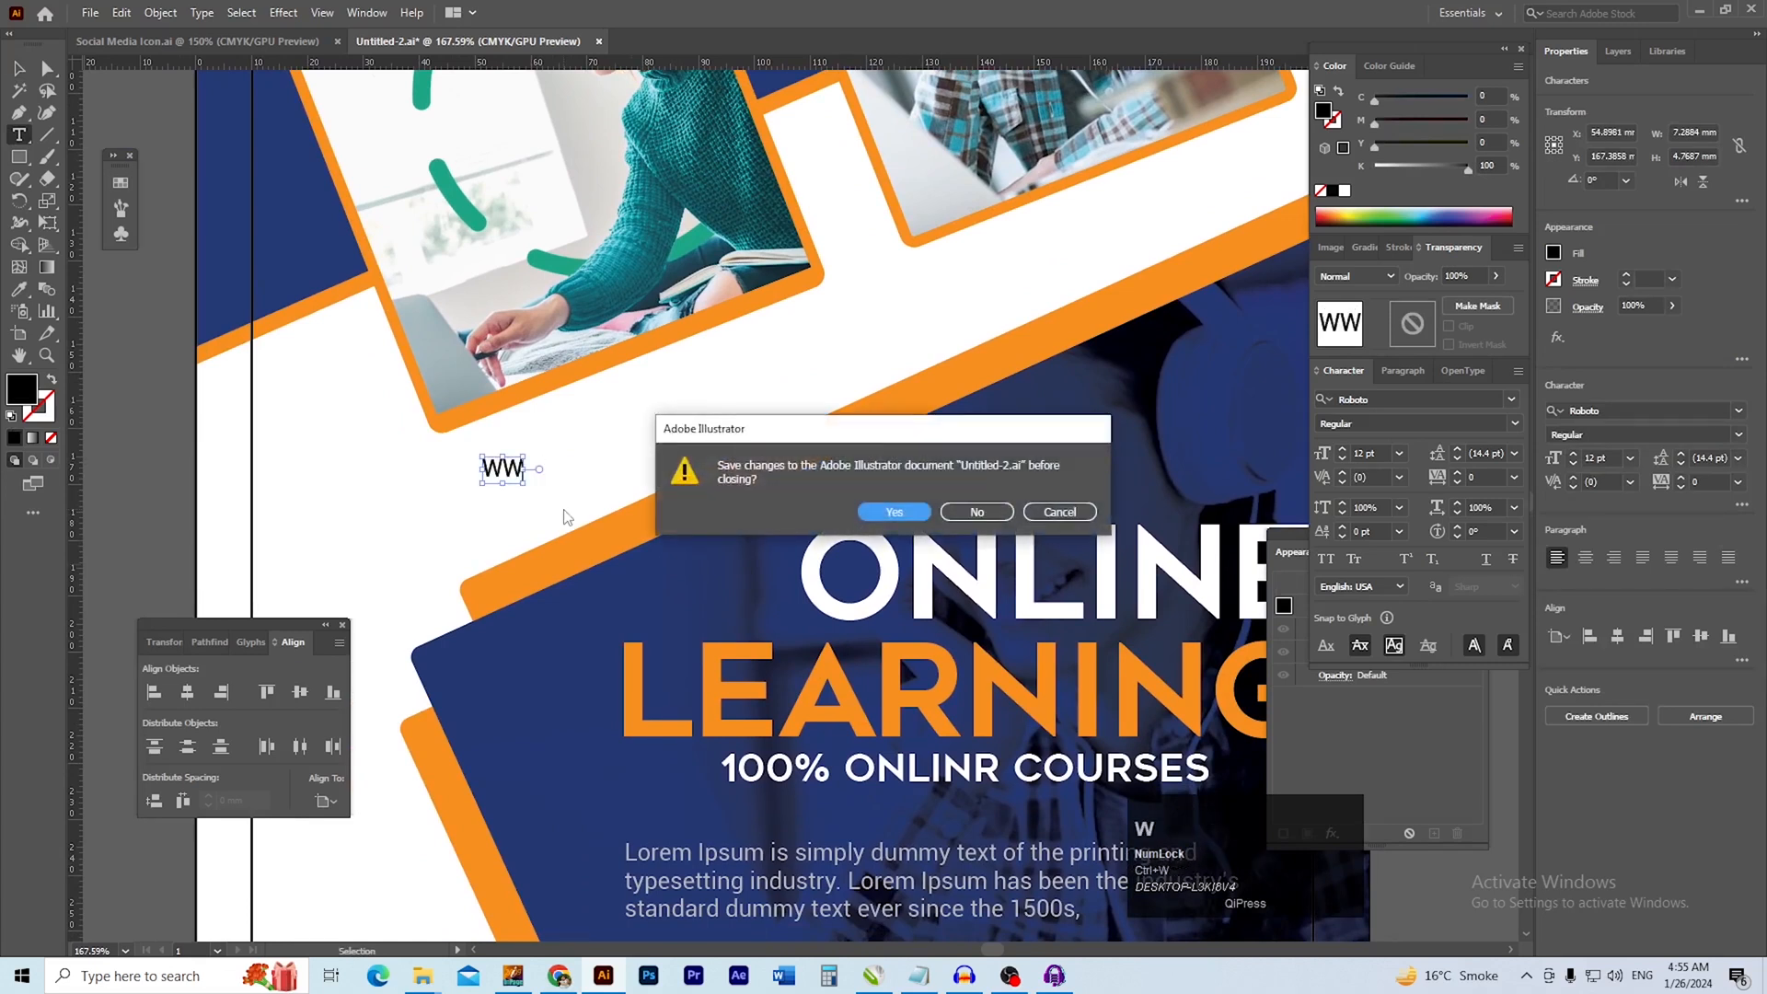
pyautogui.click(1070, 516)
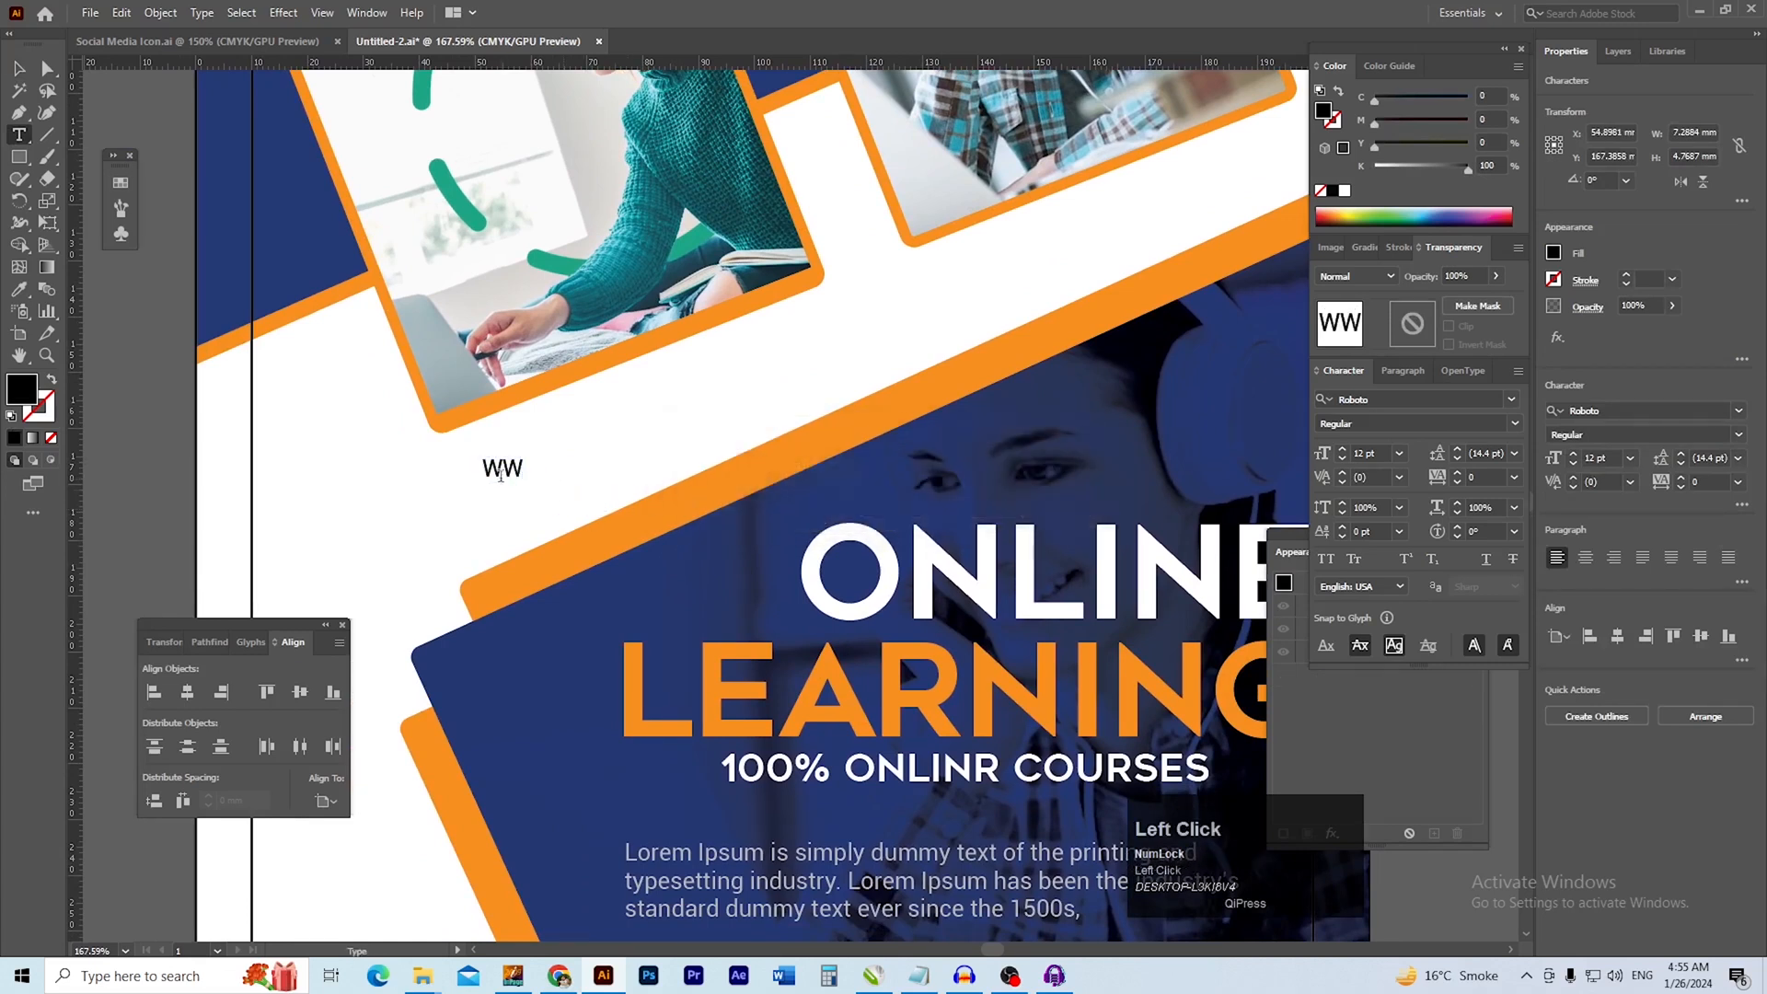
pyautogui.doubleClick(507, 468)
pyautogui.write('W')
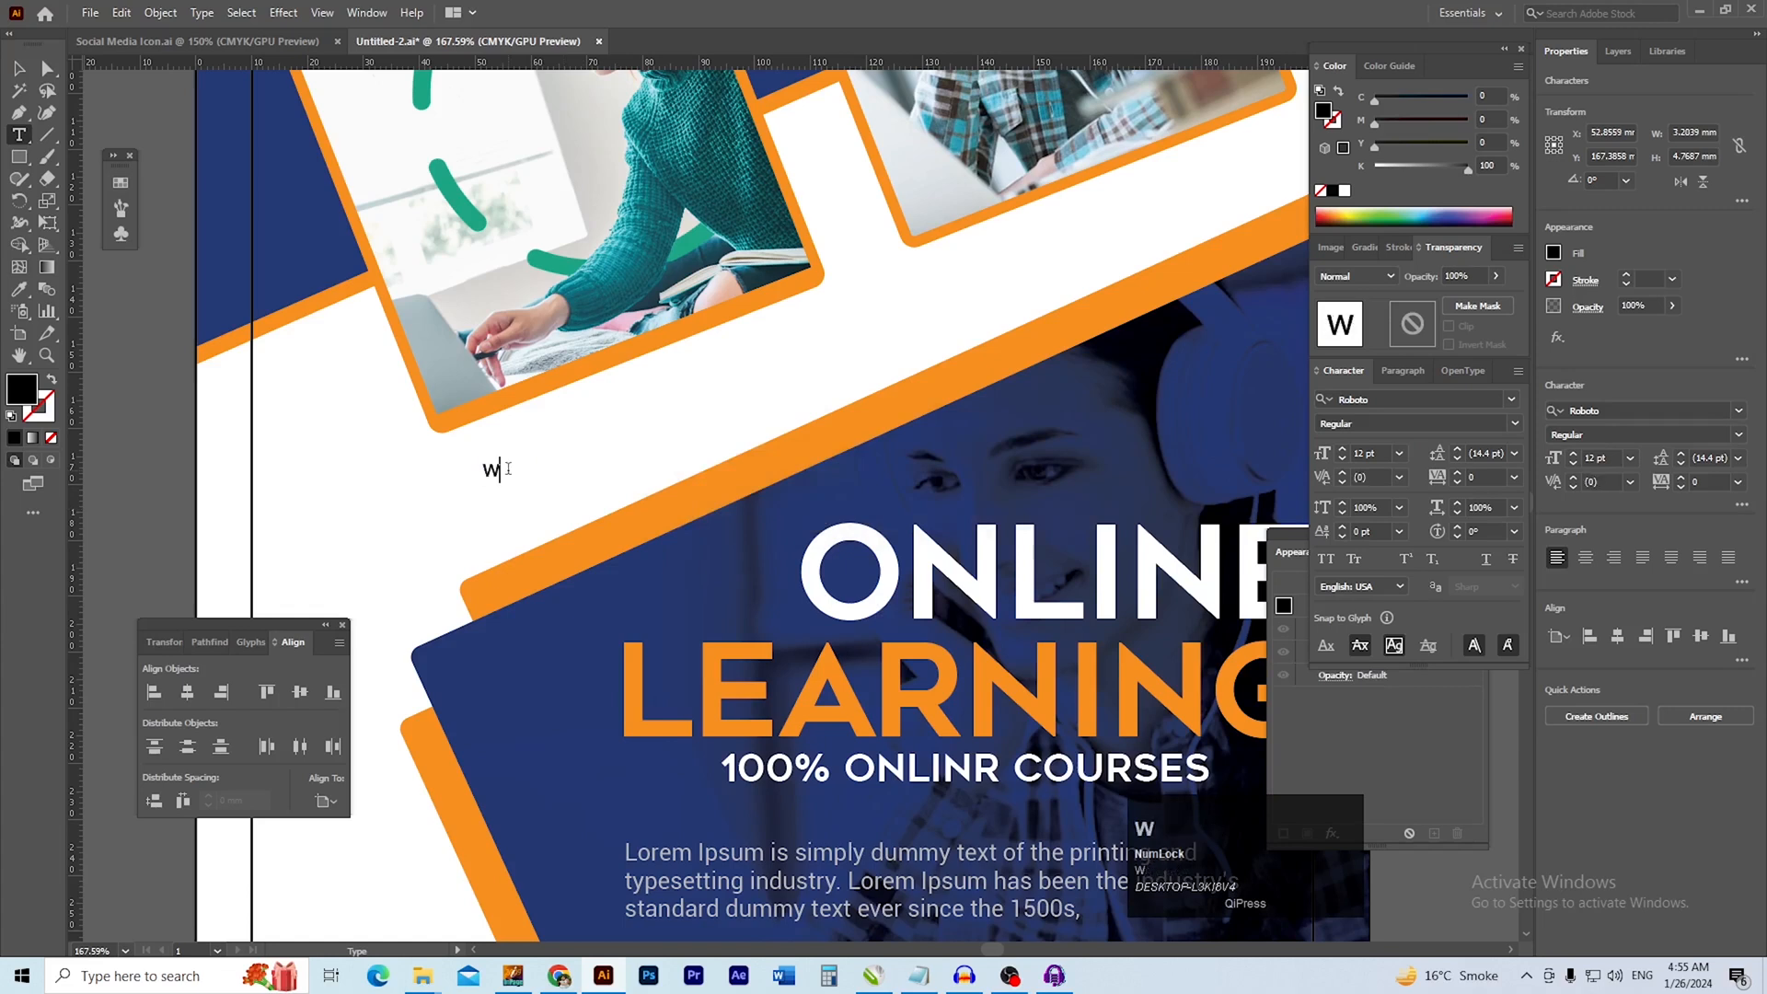
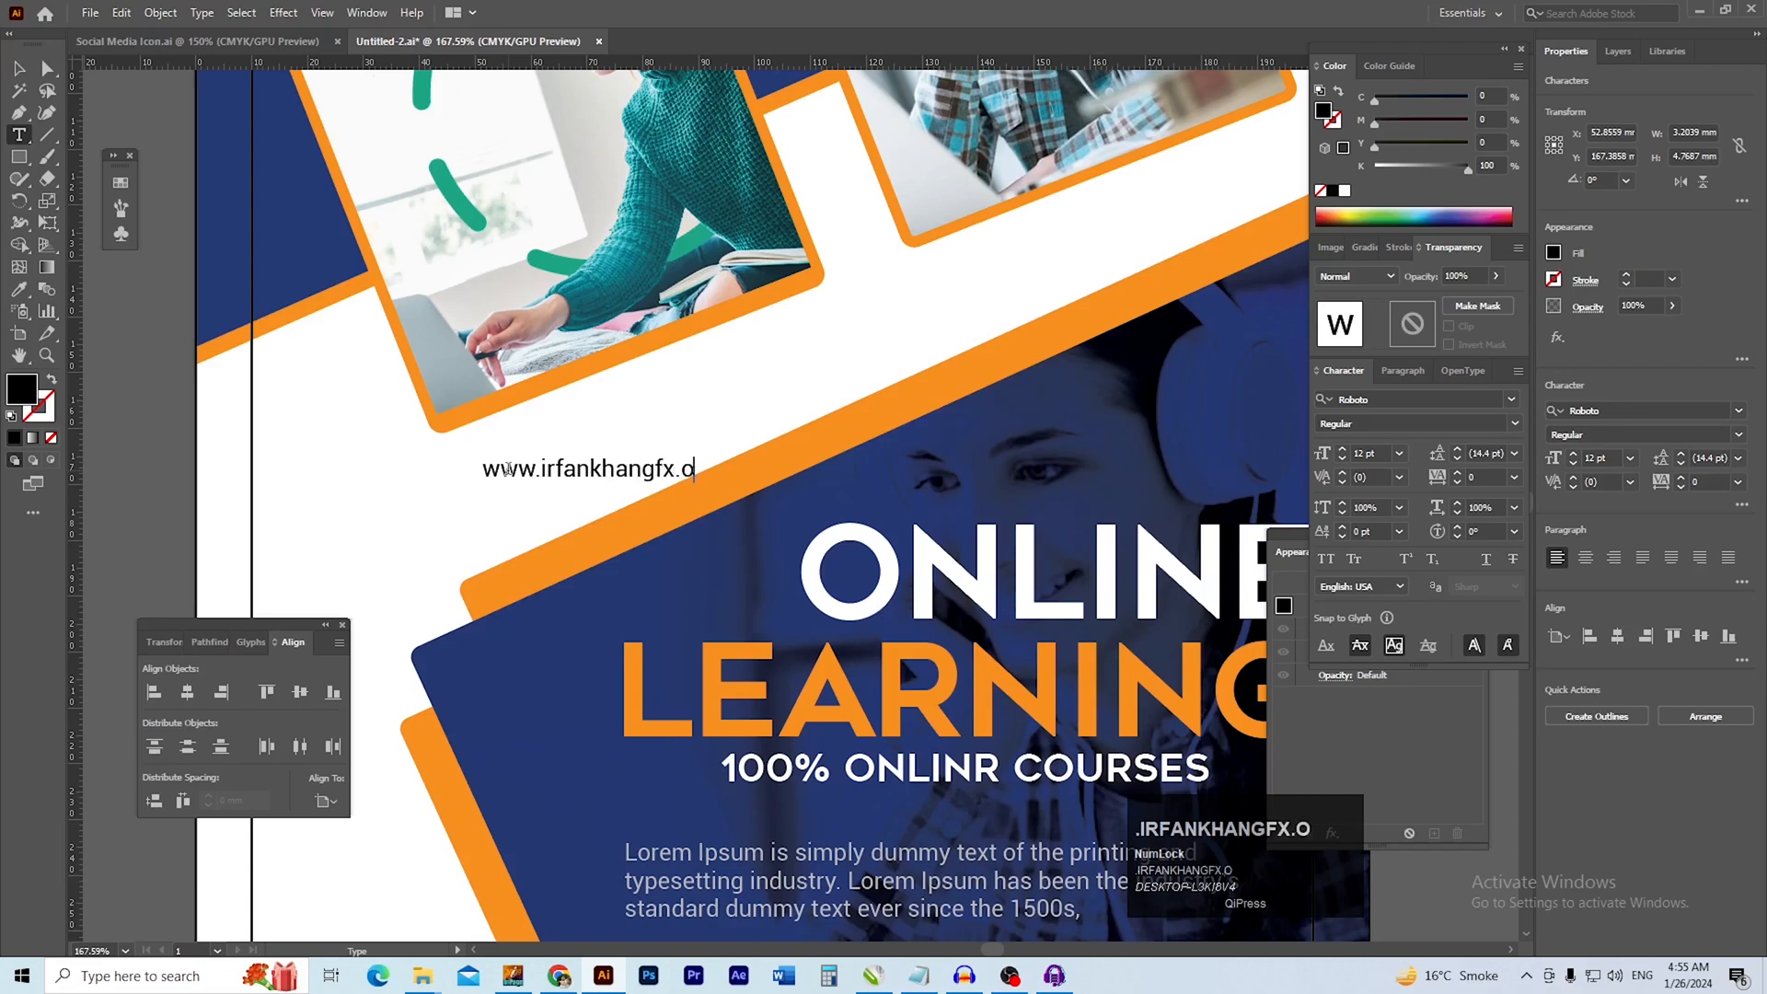
# Complete the website address in the white band, enlarge it to about 26 pt and rotate it to follow the sloped orange band
pyautogui.press('BackSpace')
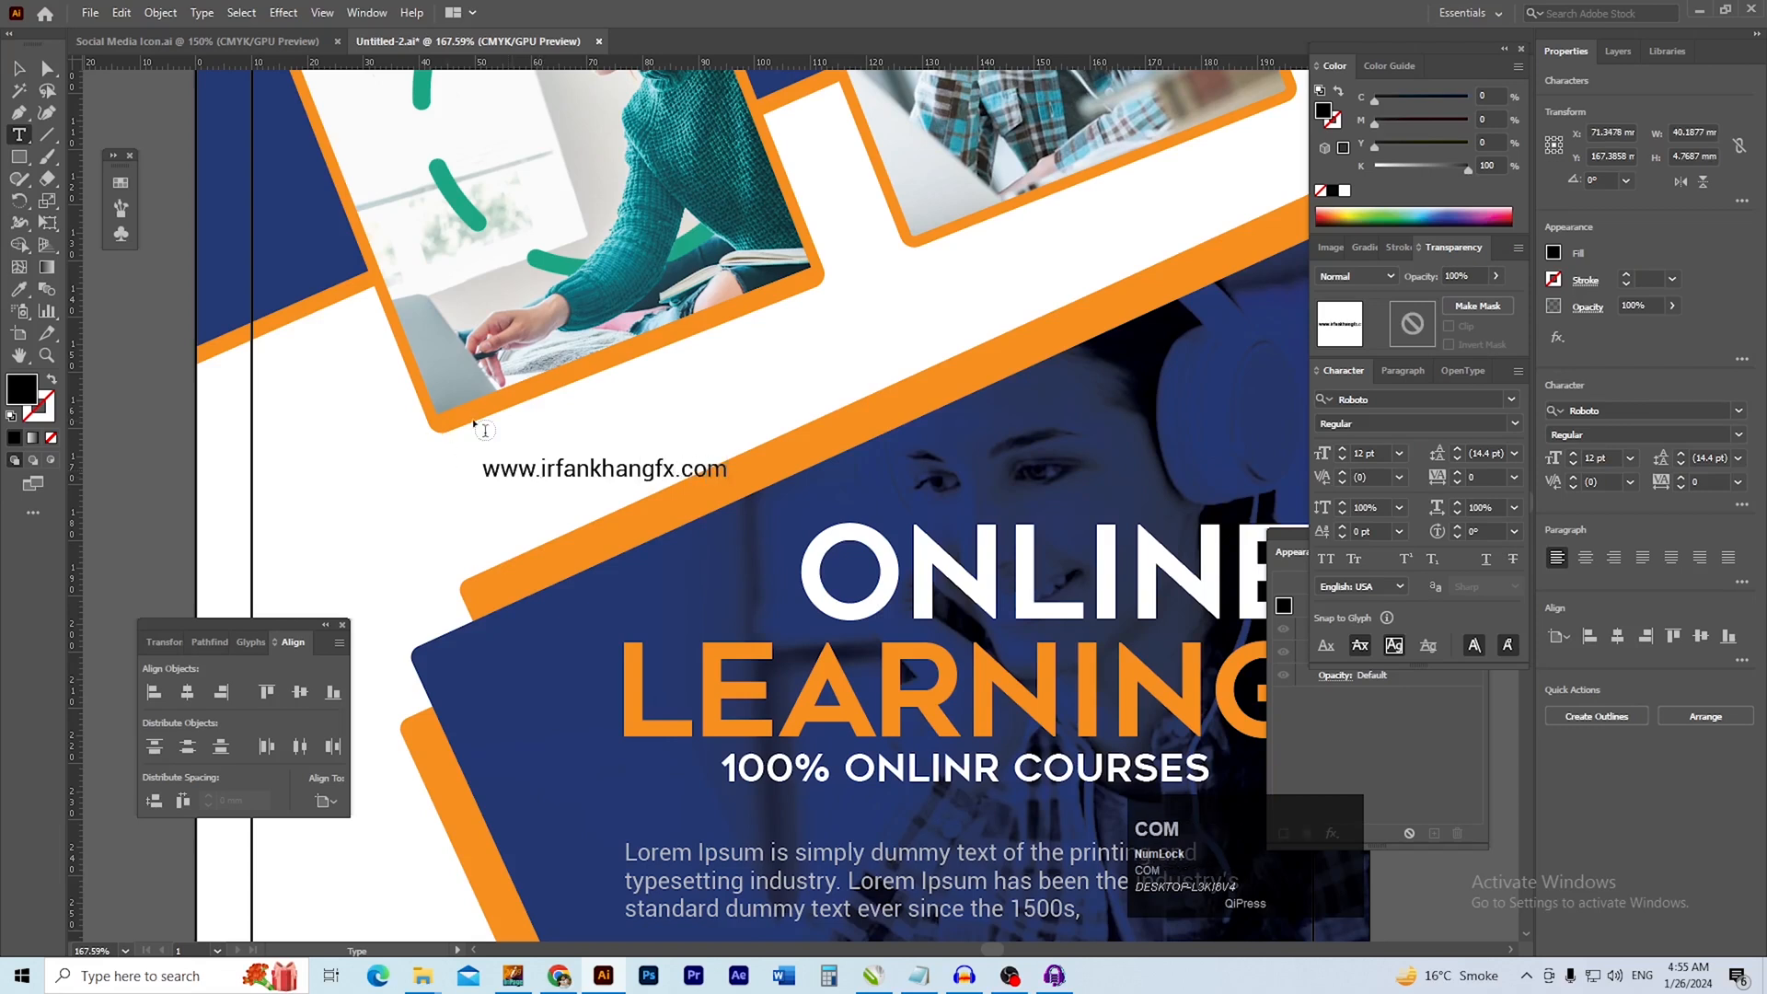
pyautogui.click(20, 69)
pyautogui.moveTo(625, 494); pyautogui.dragTo(664, 511)
pyautogui.moveTo(689, 506); pyautogui.dragTo(614, 522)
pyautogui.moveTo(773, 514); pyautogui.dragTo(763, 427)
pyautogui.moveTo(586, 463); pyautogui.dragTo(804, 489)
pyautogui.keyDown('ctrl'); pyautogui.click(767, 491); pyautogui.keyUp('ctrl')
pyautogui.moveTo(805, 489); pyautogui.dragTo(930, 559)
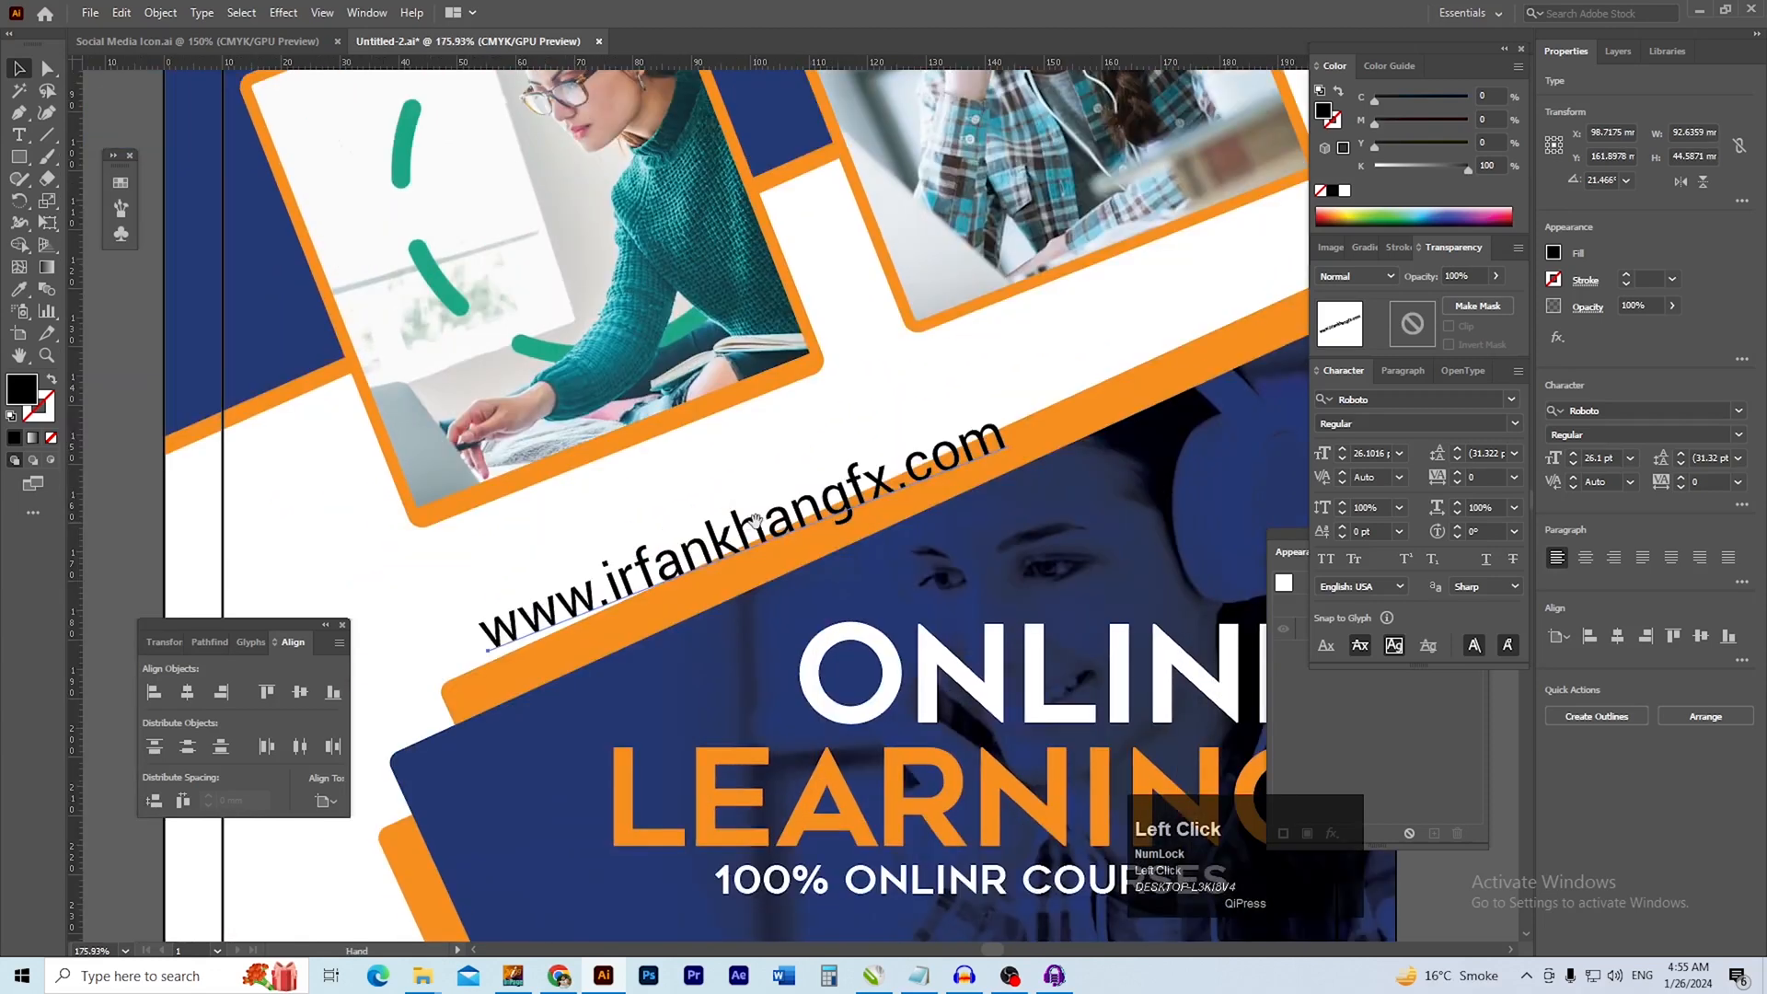
# Fine-tune the website address's rotation to about 24° and place it along the orange band's upper edge
pyautogui.moveTo(1025, 460); pyautogui.dragTo(1021, 445)
pyautogui.click(837, 423)
pyautogui.moveTo(795, 509); pyautogui.dragTo(779, 512)
pyautogui.moveTo(718, 572); pyautogui.dragTo(836, 528)
pyautogui.moveTo(896, 470); pyautogui.dragTo(612, 497)
pyautogui.moveTo(848, 523); pyautogui.dragTo(652, 579)
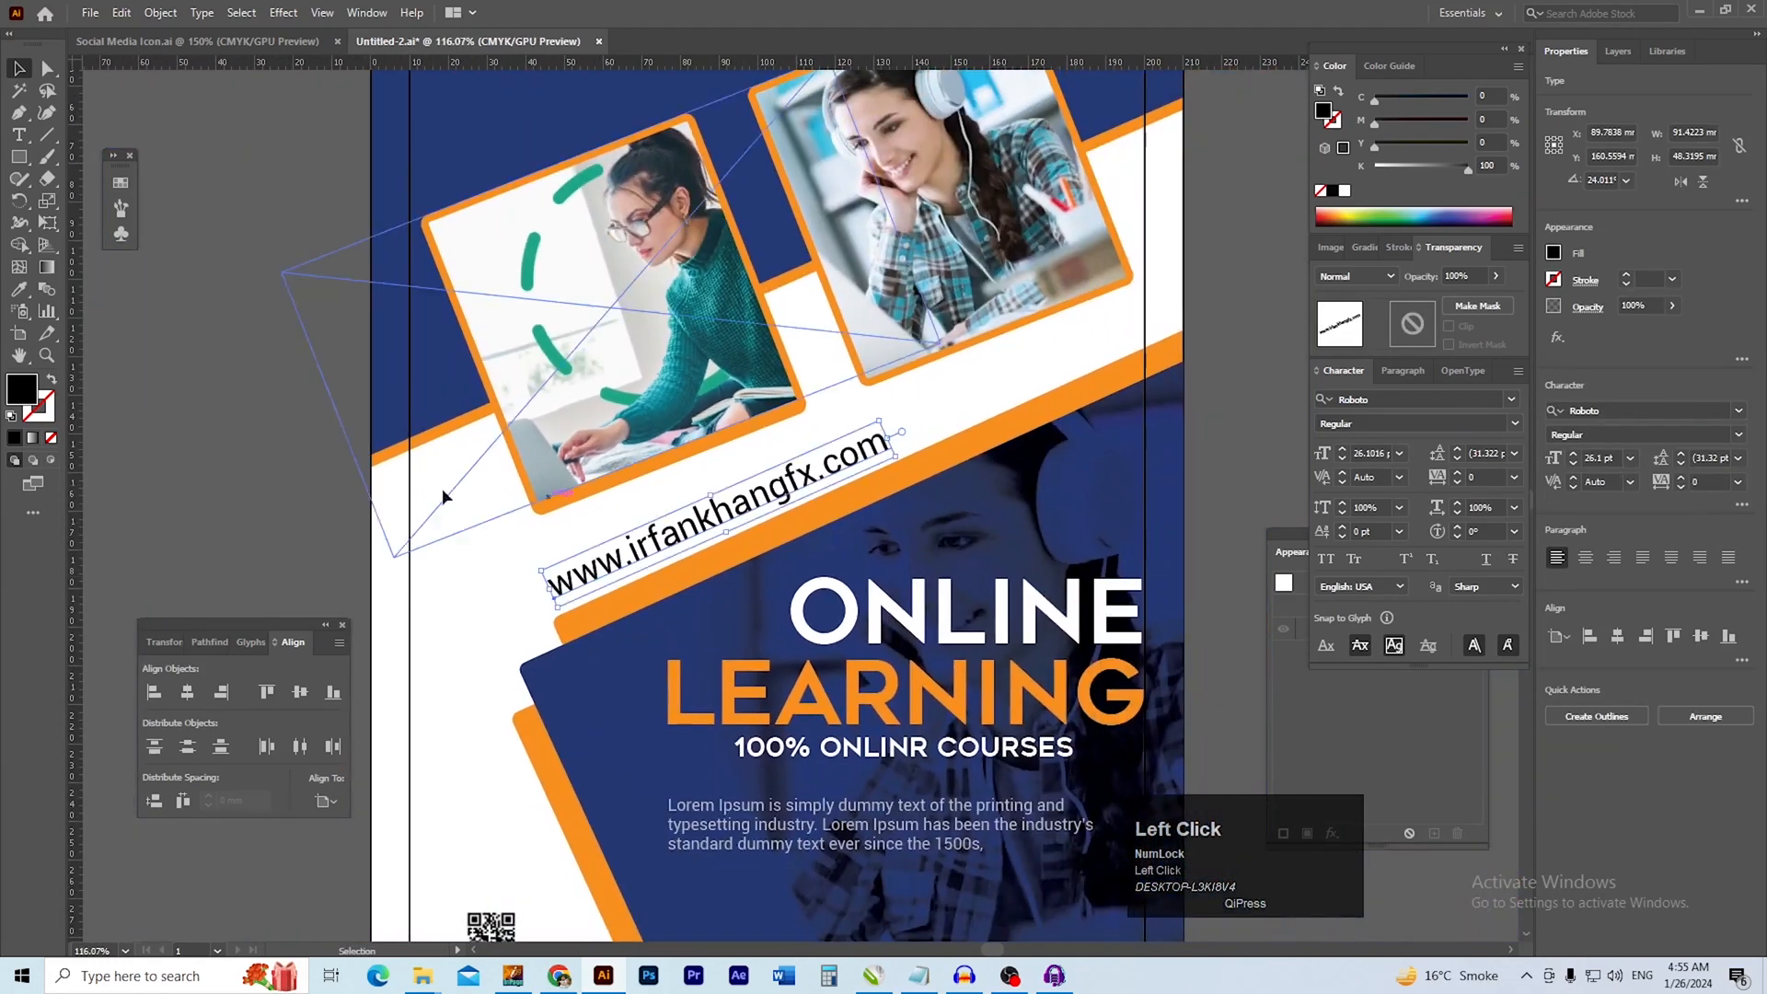
pyautogui.keyDown('ctrl'); pyautogui.click(337, 506); pyautogui.keyUp('ctrl')
# Set the website address's font size to 19 pt and shift it slightly further right beside the orange band
pyautogui.hotkey('ctrl', '0')
pyautogui.moveTo(753, 509); pyautogui.dragTo(836, 571)
pyautogui.doubleClick(788, 542)
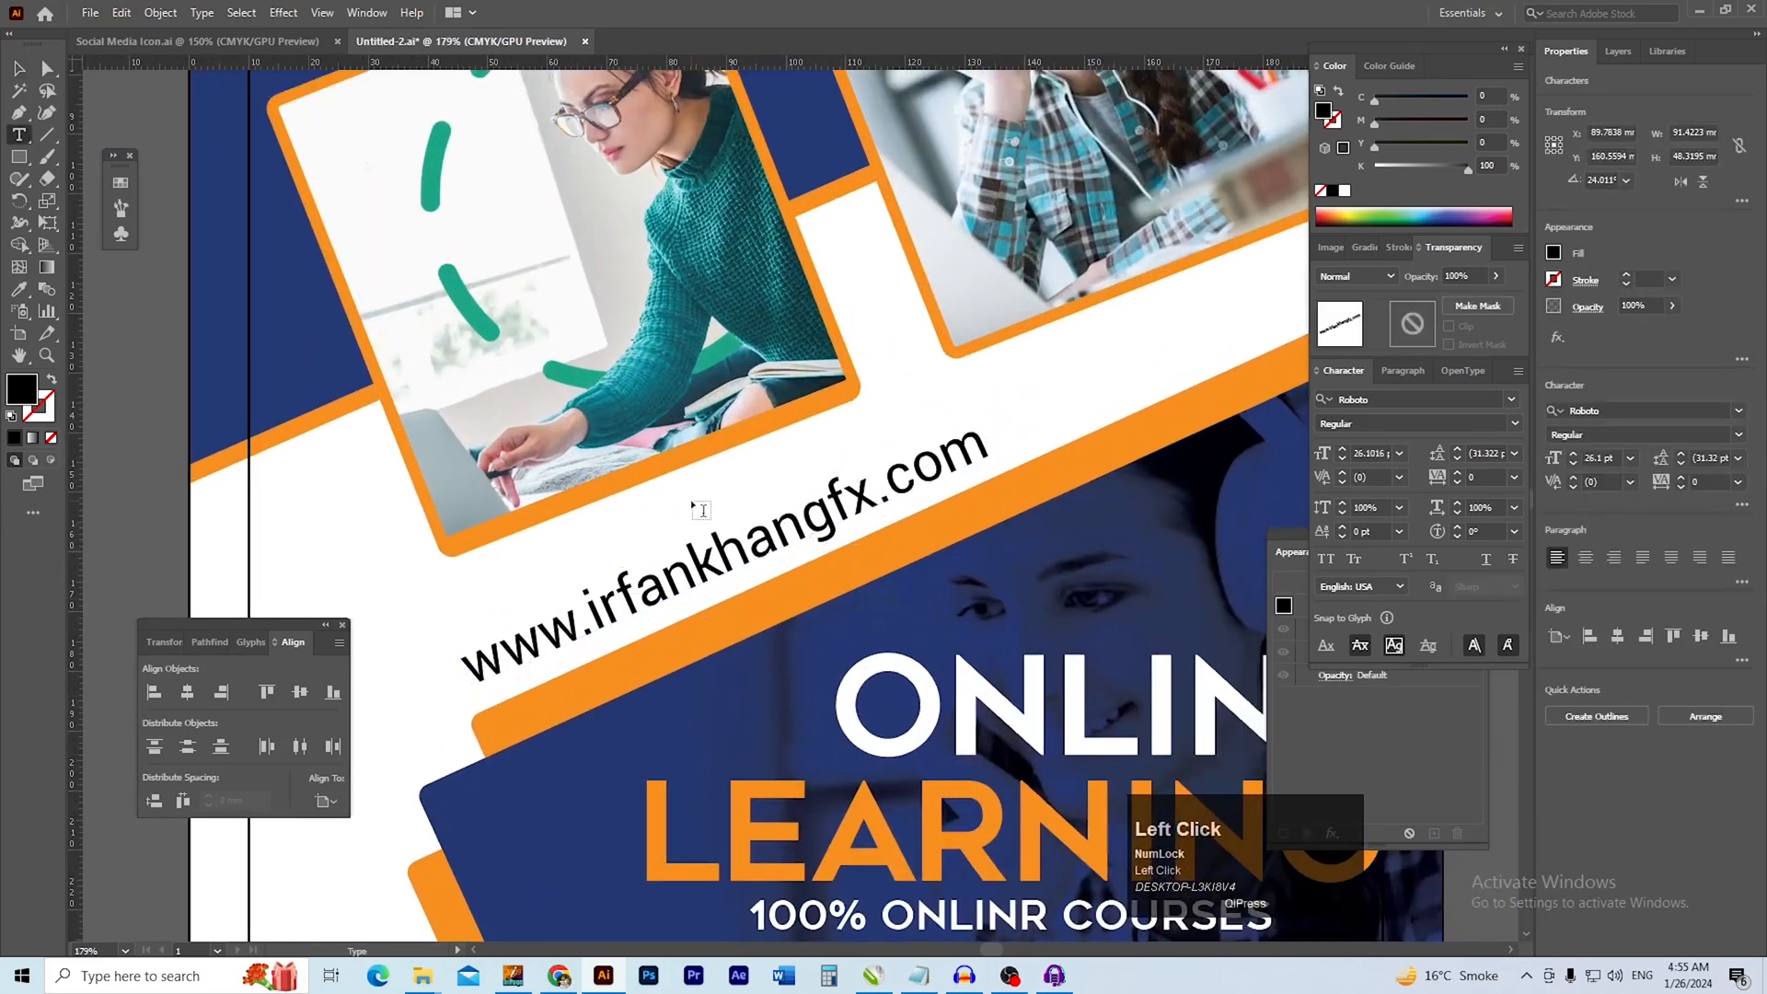
pyautogui.hotkey('ctrl', 'a')
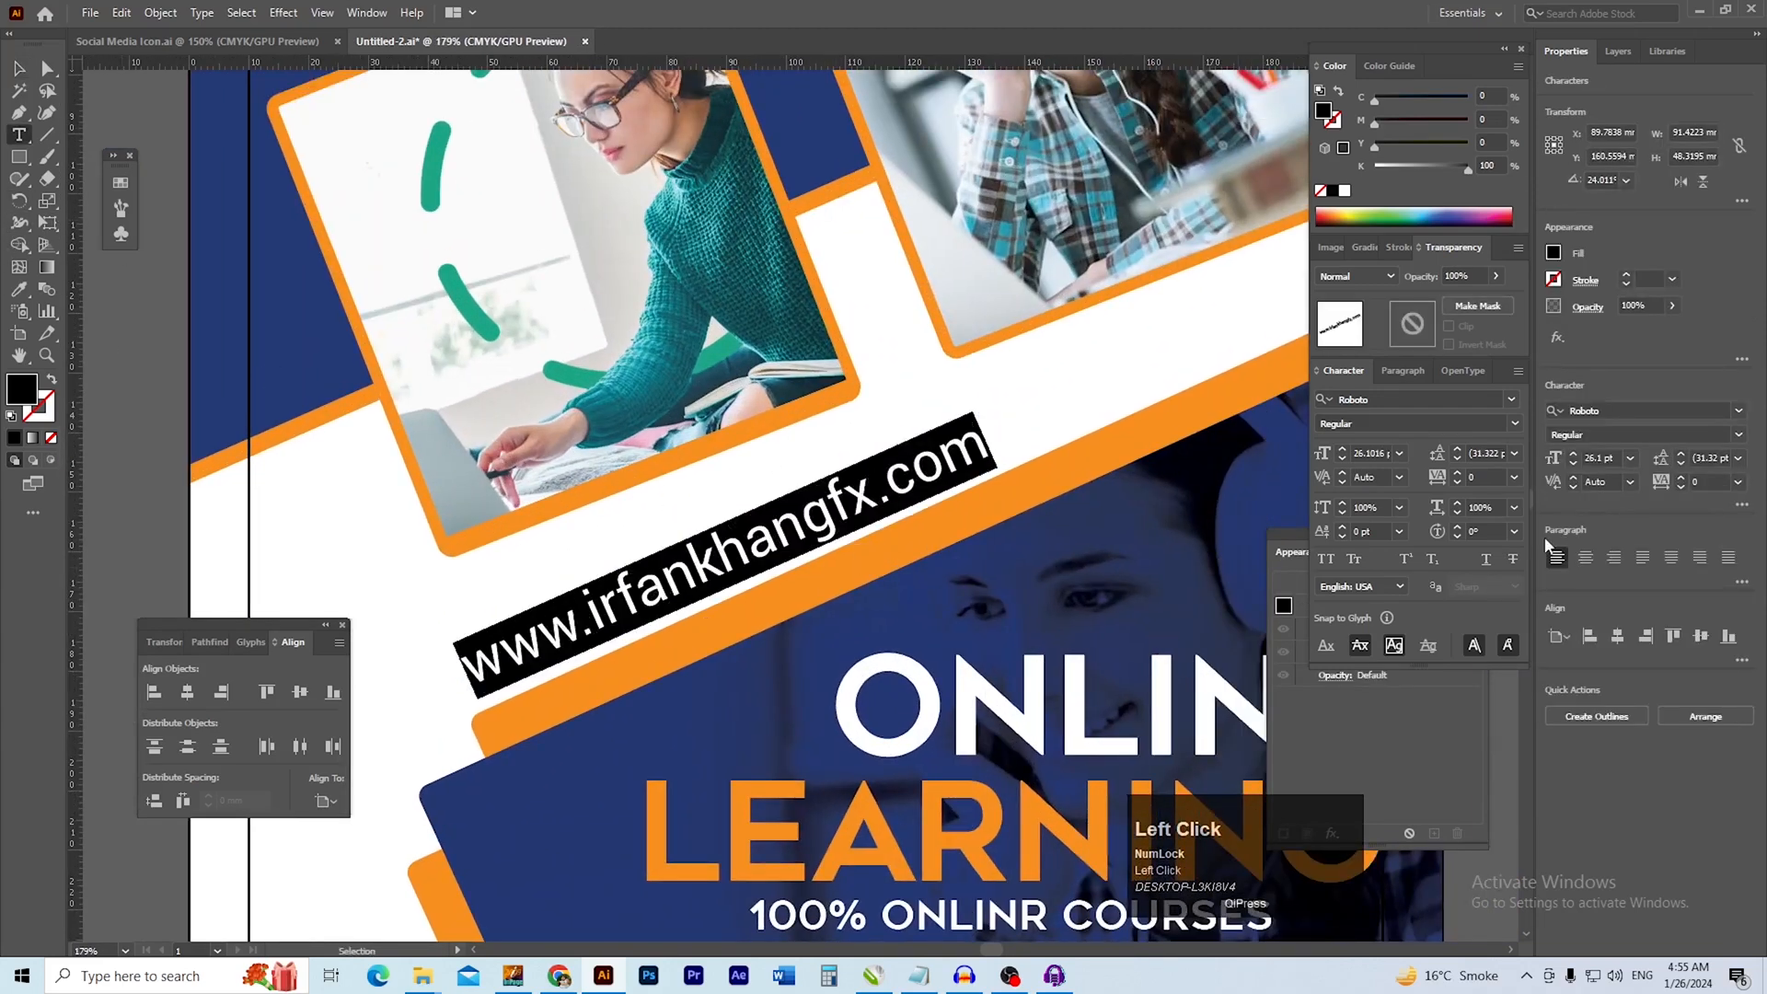
pyautogui.scroll(-7, 1607, 457)
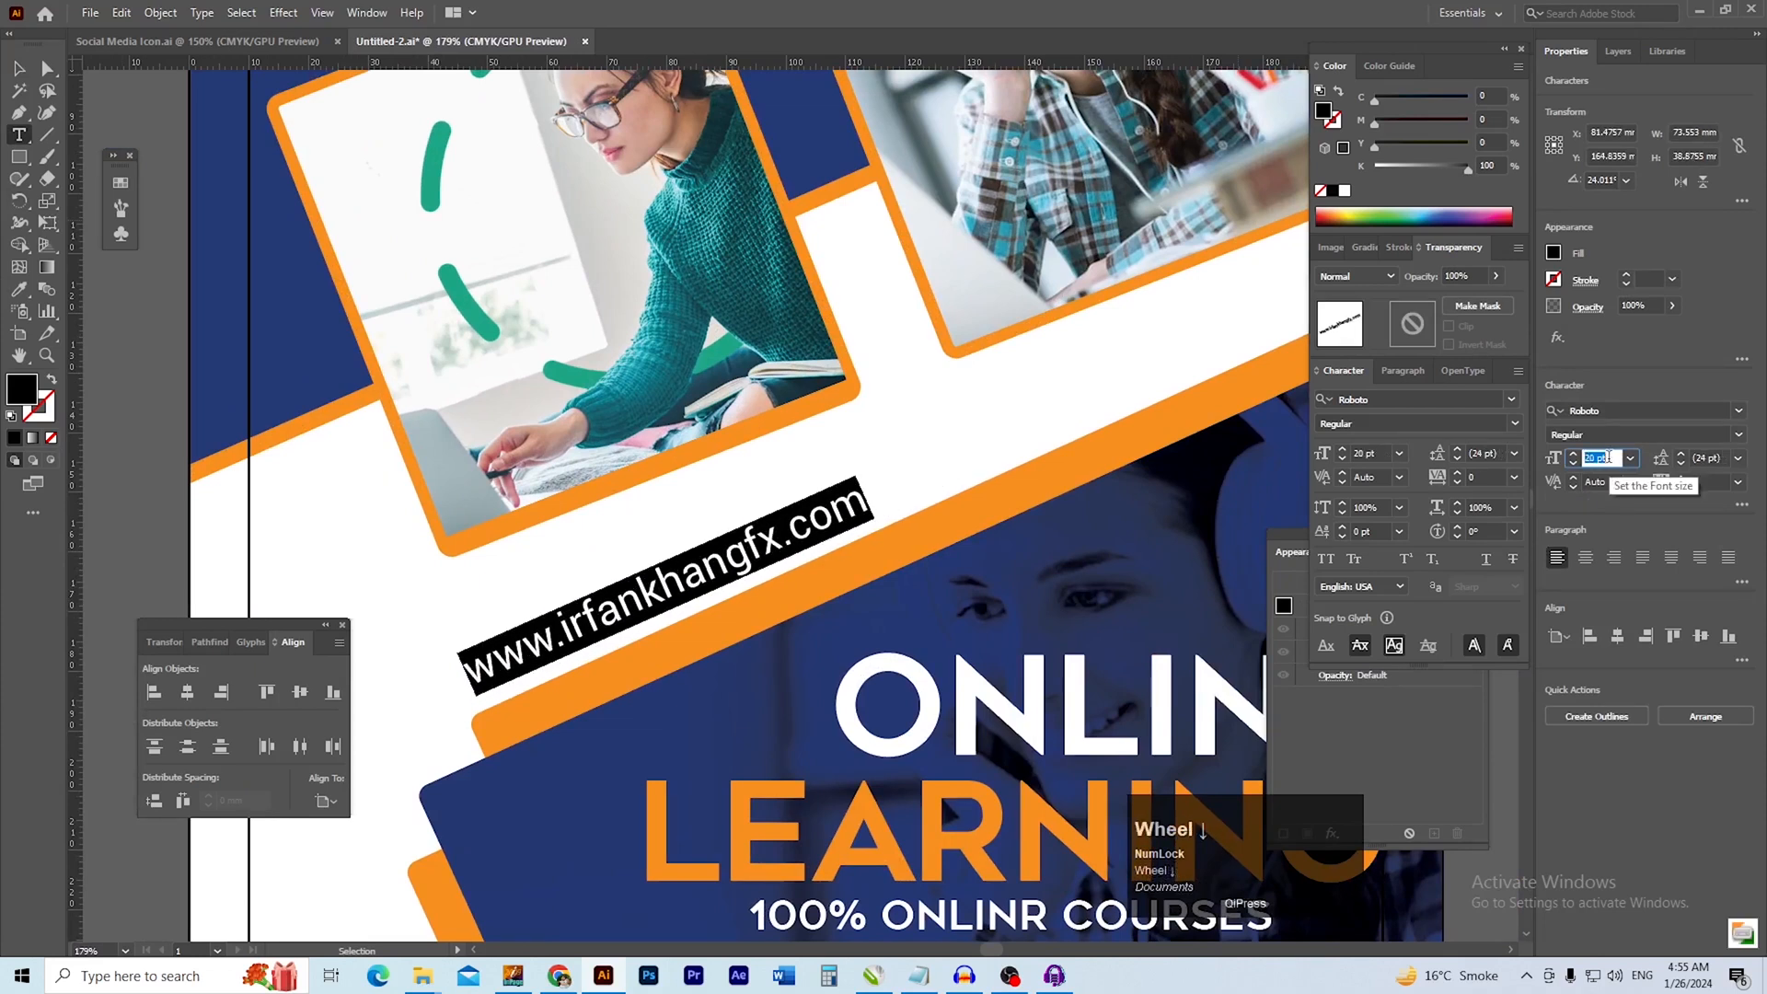
pyautogui.click(11, 70)
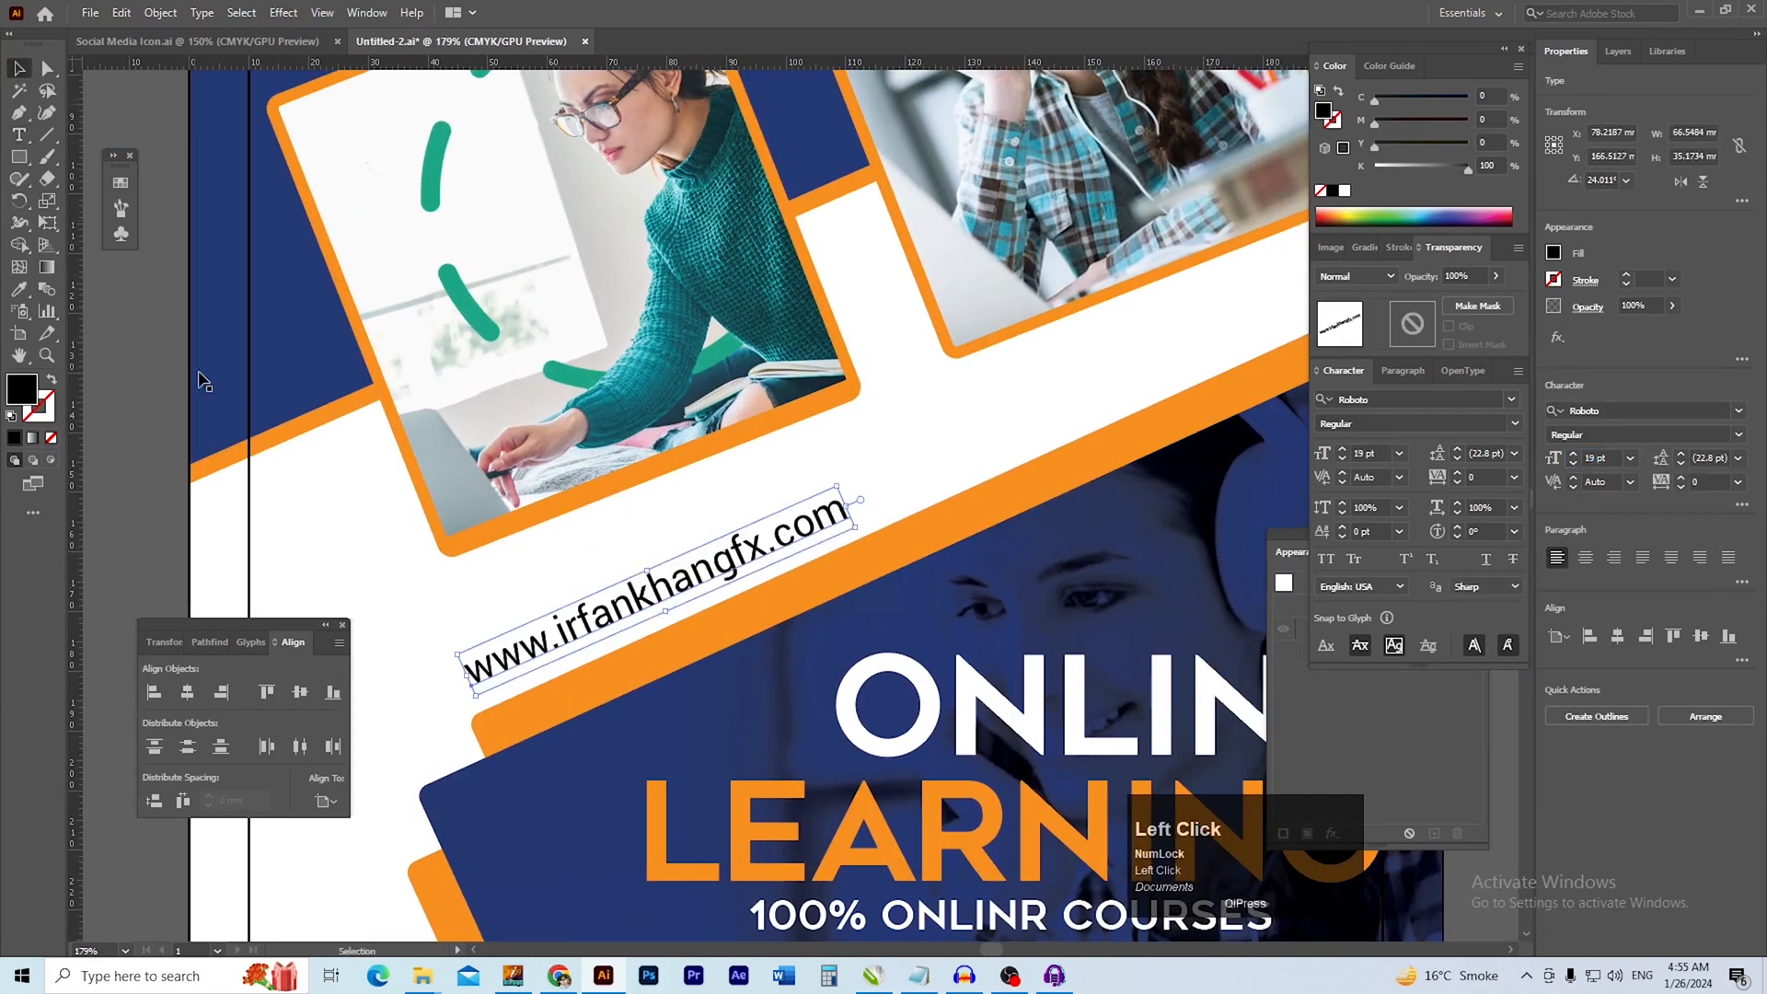
pyautogui.click(511, 541)
pyautogui.moveTo(660, 594); pyautogui.dragTo(695, 592)
pyautogui.keyDown('ctrl'); pyautogui.keyDown('alt'); pyautogui.click(739, 579); pyautogui.keyUp('alt'); pyautogui.keyUp('ctrl')
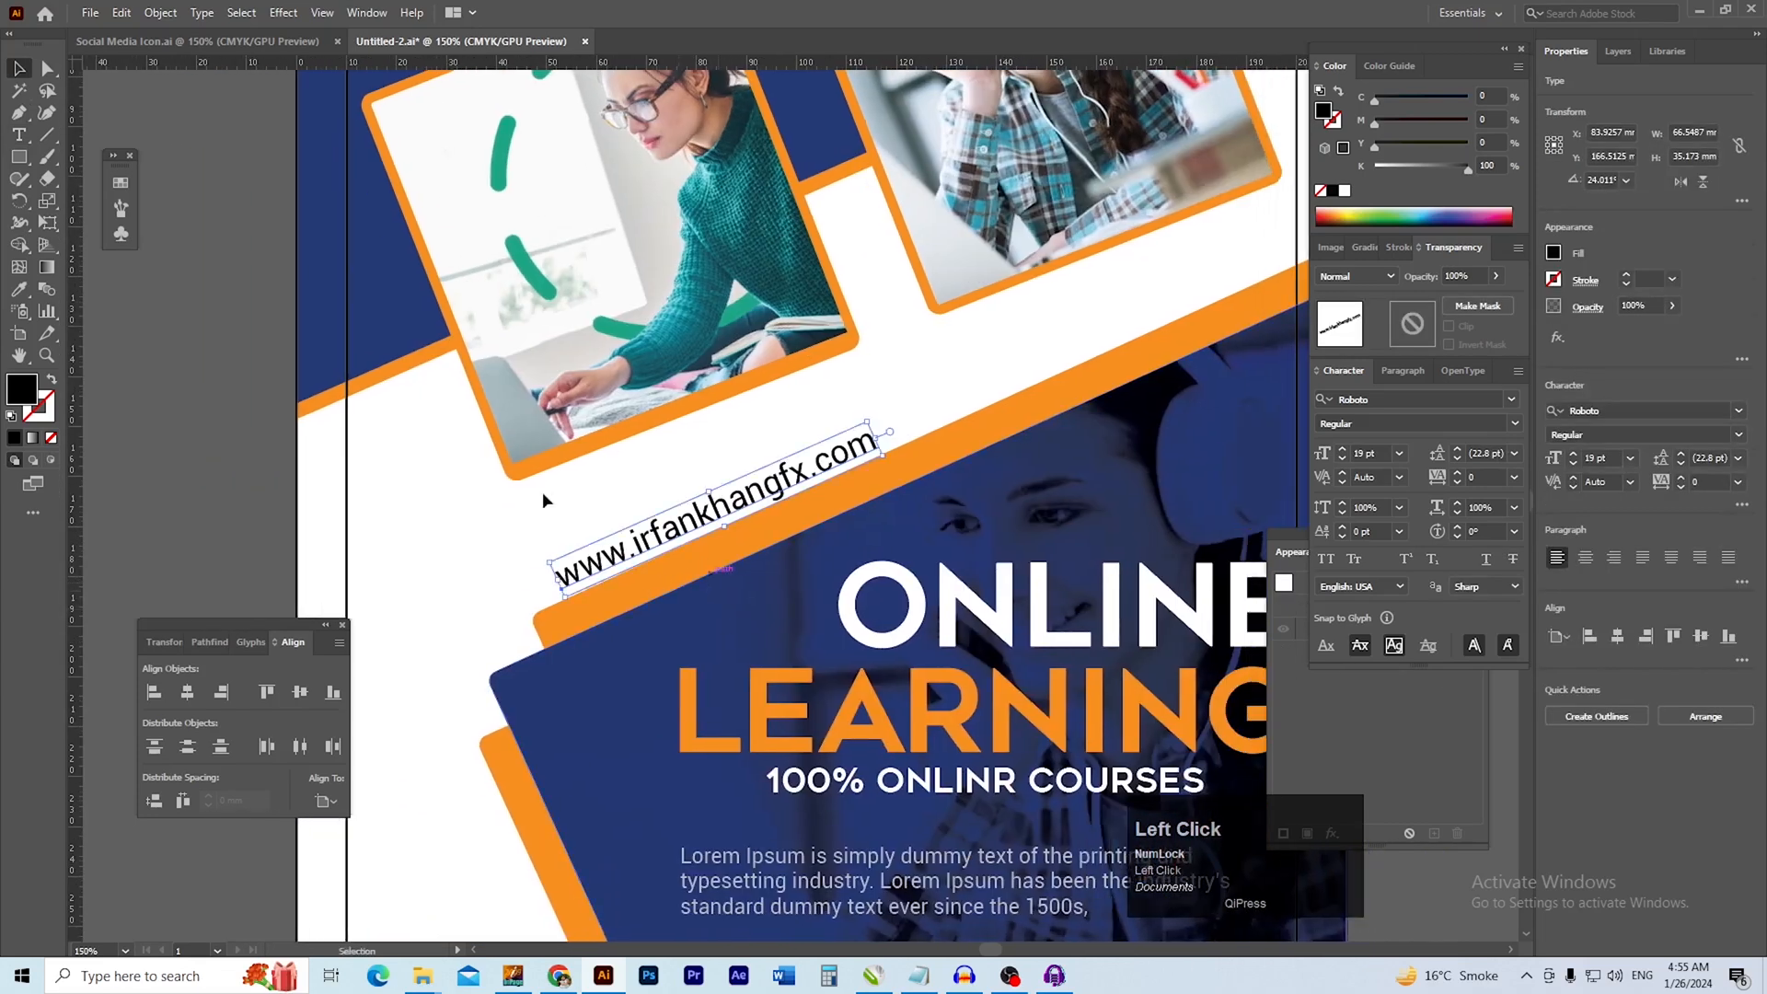
# Copy the lower row of four social media icons from Social Media Icon.ai and paste it into the flyer
pyautogui.click(193, 41)
pyautogui.keyDown('ctrl'); pyautogui.keyDown('alt'); pyautogui.click(406, 316); pyautogui.keyUp('alt'); pyautogui.keyUp('ctrl')
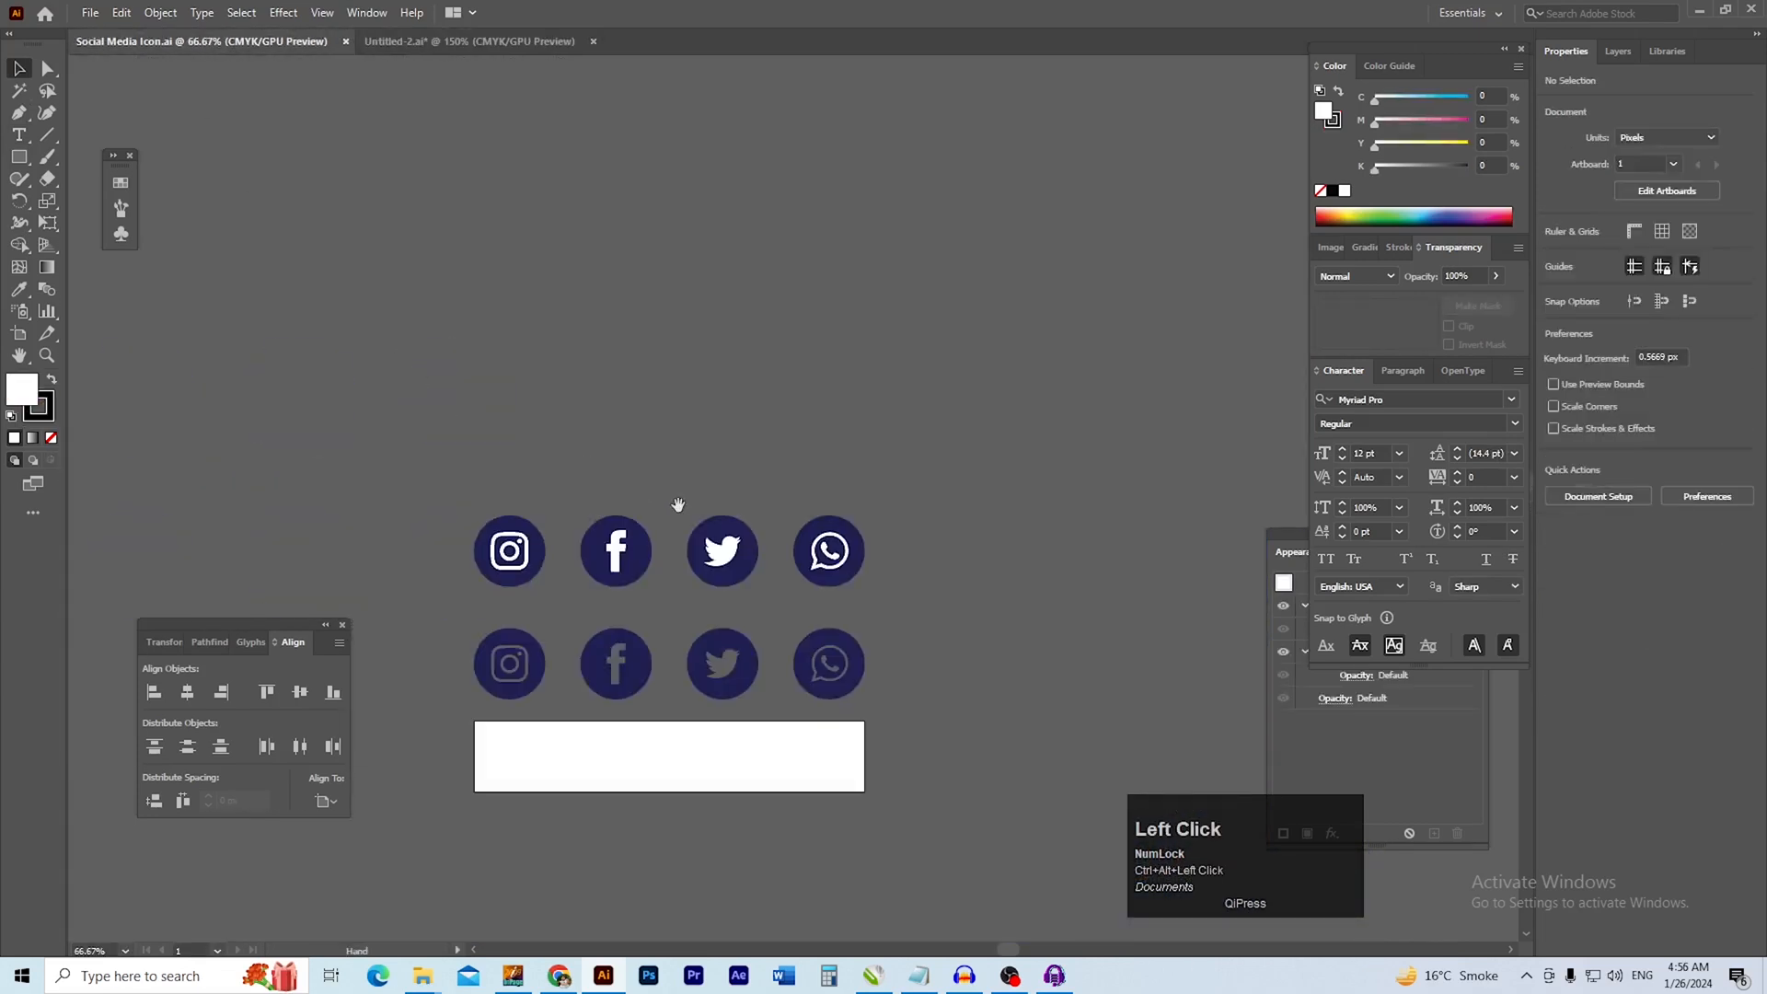
pyautogui.moveTo(674, 506); pyautogui.dragTo(482, 284)
pyautogui.moveTo(438, 432); pyautogui.dragTo(653, 444)
pyautogui.moveTo(552, 403); pyautogui.dragTo(623, 446)
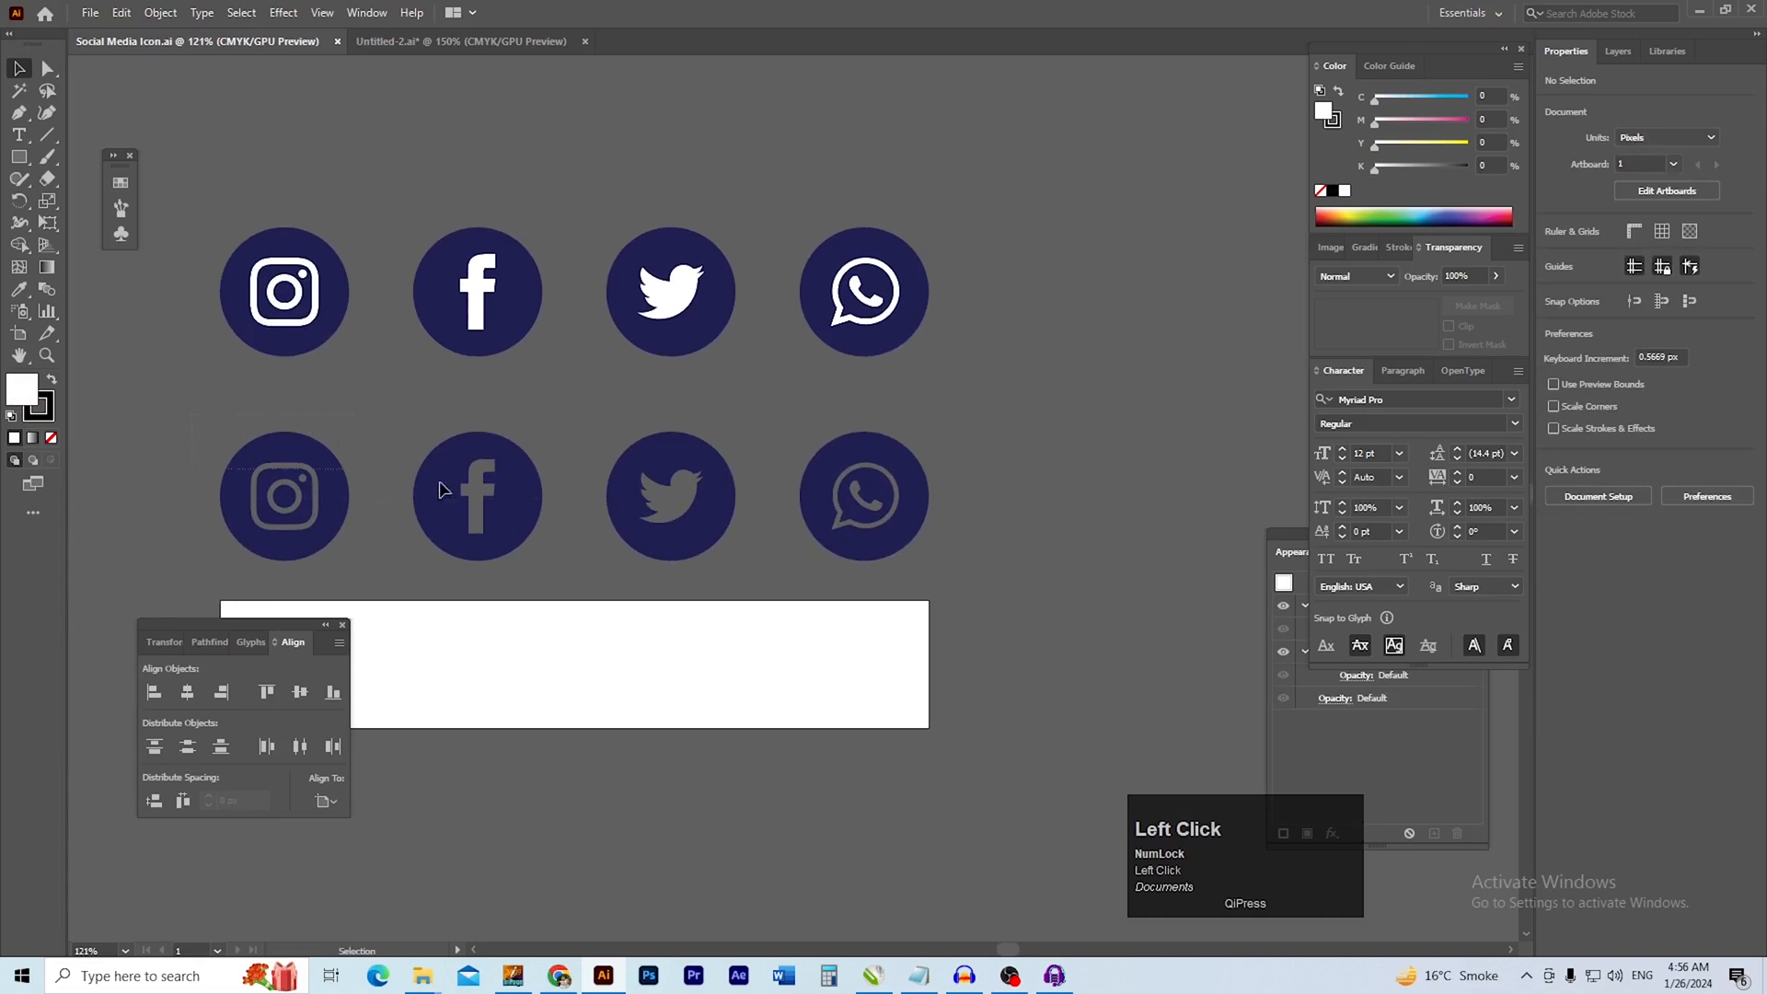
pyautogui.moveTo(964, 535); pyautogui.dragTo(965, 536)
pyautogui.hotkey('ctrl', 'c')
pyautogui.click(432, 41)
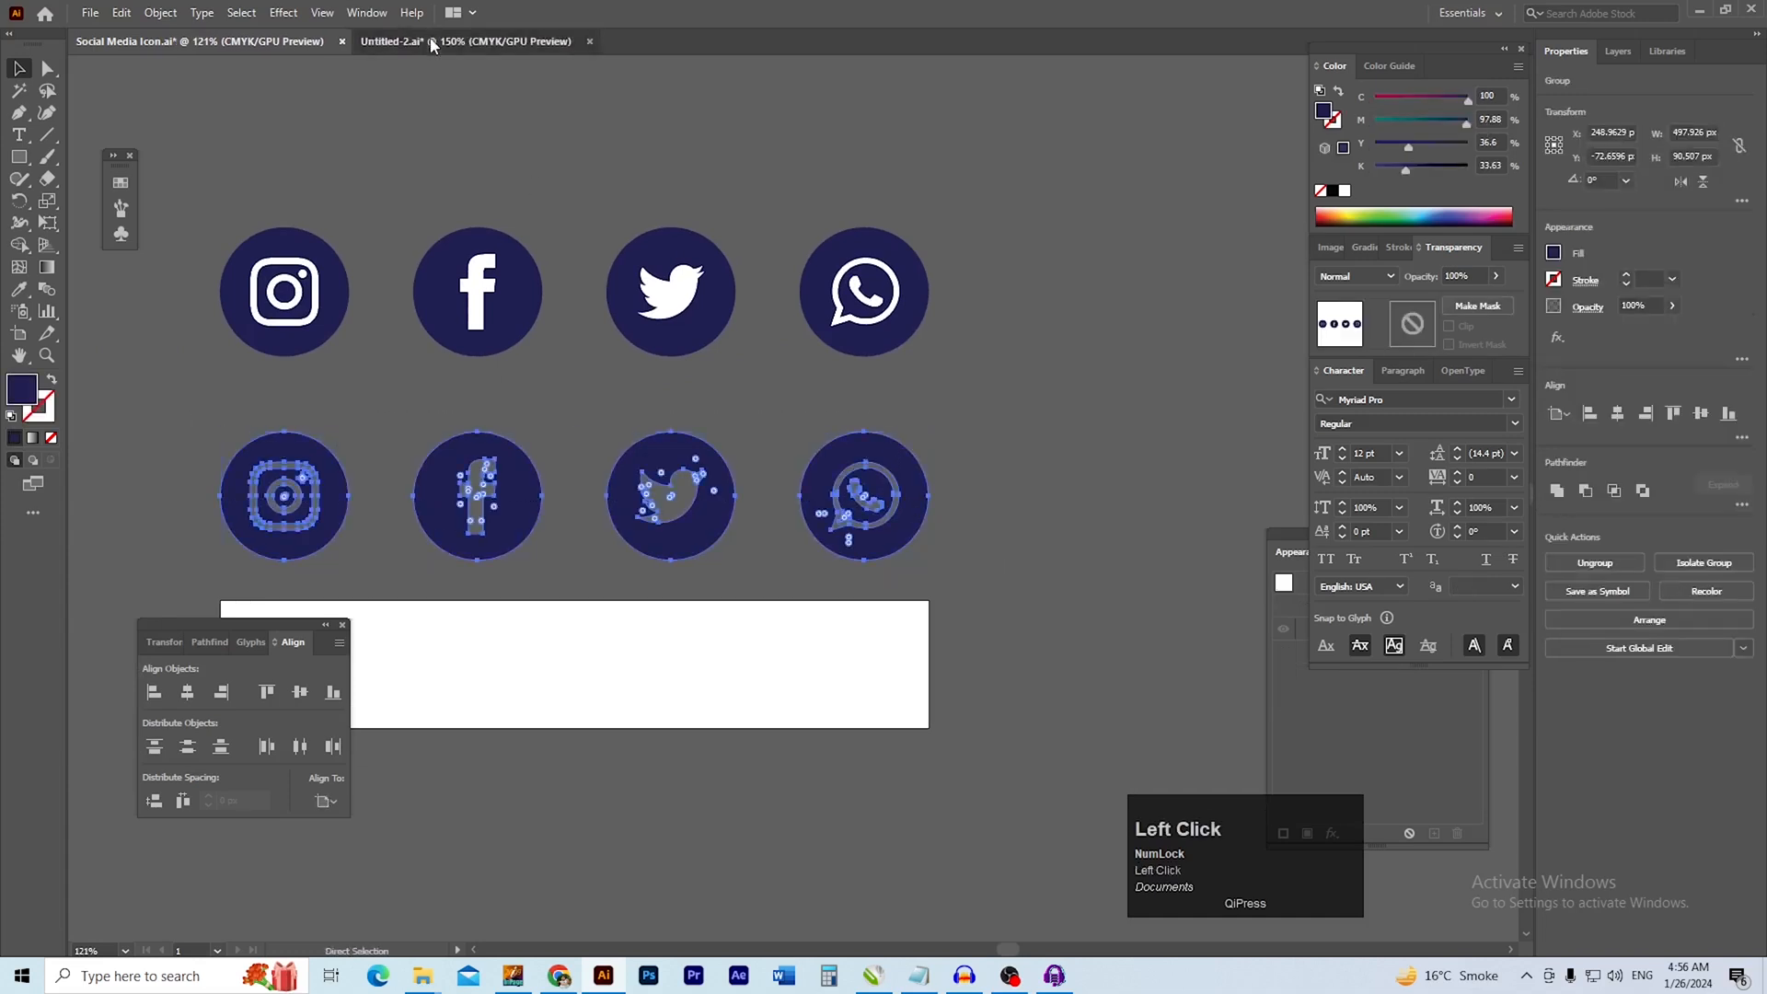
pyautogui.hotkey('ctrl', 's')
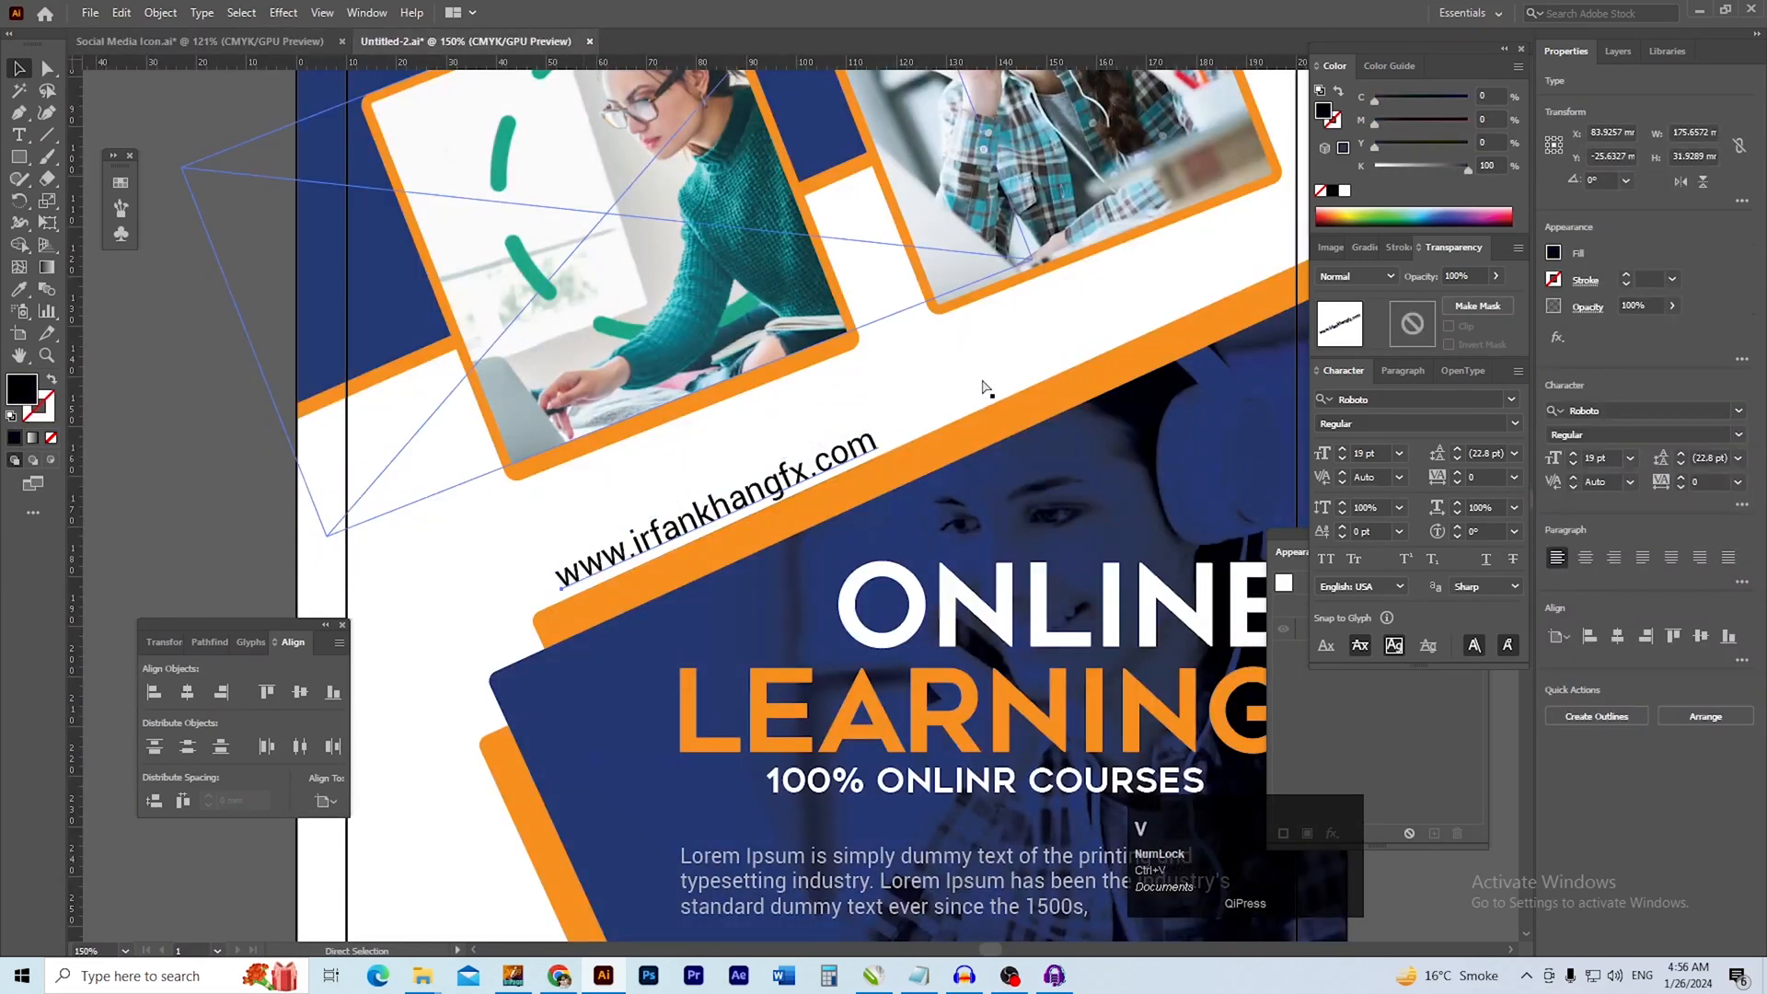
pyautogui.hotkey('ctrl', 'v')
# Scale the icon row to about 50 mm wide in the white band and recolour it with the flyer's blue
pyautogui.press('space')
pyautogui.moveTo(819, 458); pyautogui.dragTo(692, 512)
pyautogui.hotkey('ctrl', 'space')
pyautogui.press('space')
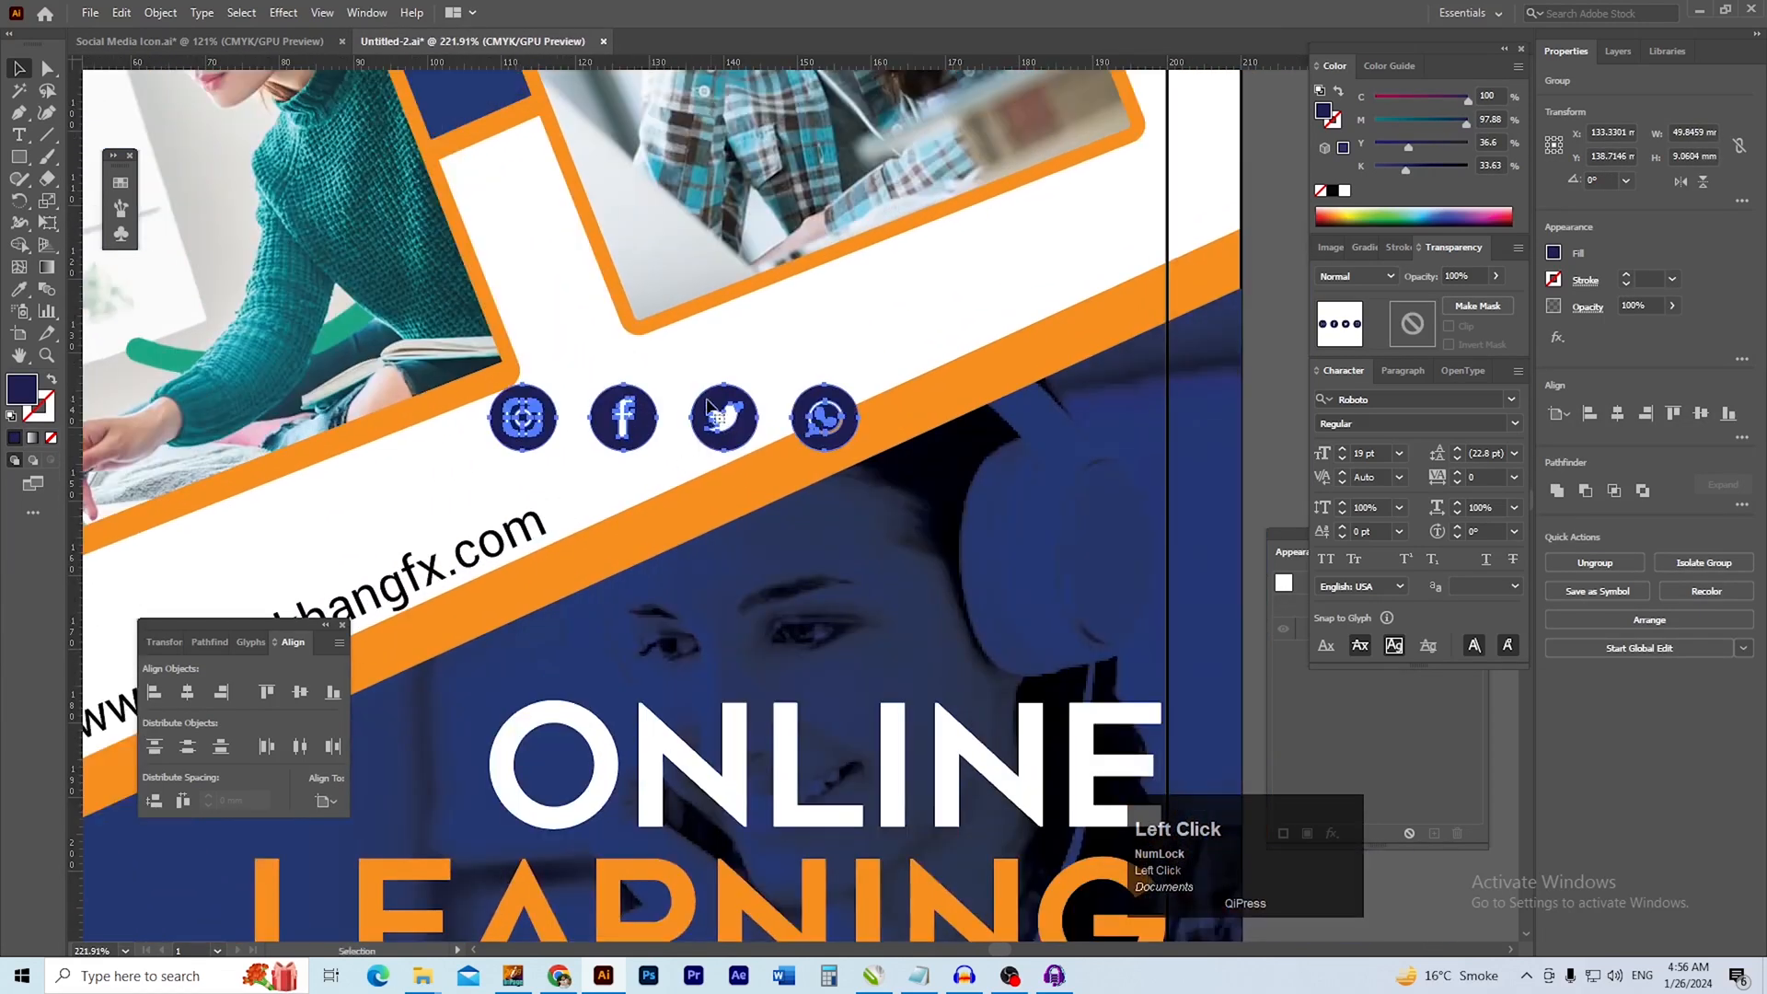
pyautogui.moveTo(673, 384); pyautogui.dragTo(674, 418)
pyautogui.hotkey('ctrl', '-')
pyautogui.hotkey('ctrl', '-')
pyautogui.press('space')
pyautogui.moveTo(549, 389); pyautogui.dragTo(645, 454)
pyautogui.press('i')
pyautogui.click(732, 278)
pyautogui.press('v')
# Shrink the icon row to about 23 mm wide and rotate it to about 24°, resting on the orange band after the website address
pyautogui.click(181, 478)
pyautogui.keyDown('ctrl'); pyautogui.click(901, 537); pyautogui.keyUp('ctrl')
pyautogui.moveTo(903, 541); pyautogui.dragTo(807, 465)
pyautogui.click(836, 515)
pyautogui.moveTo(901, 541); pyautogui.dragTo(893, 488)
pyautogui.keyDown('ctrl'); pyautogui.click(906, 529); pyautogui.keyUp('ctrl')
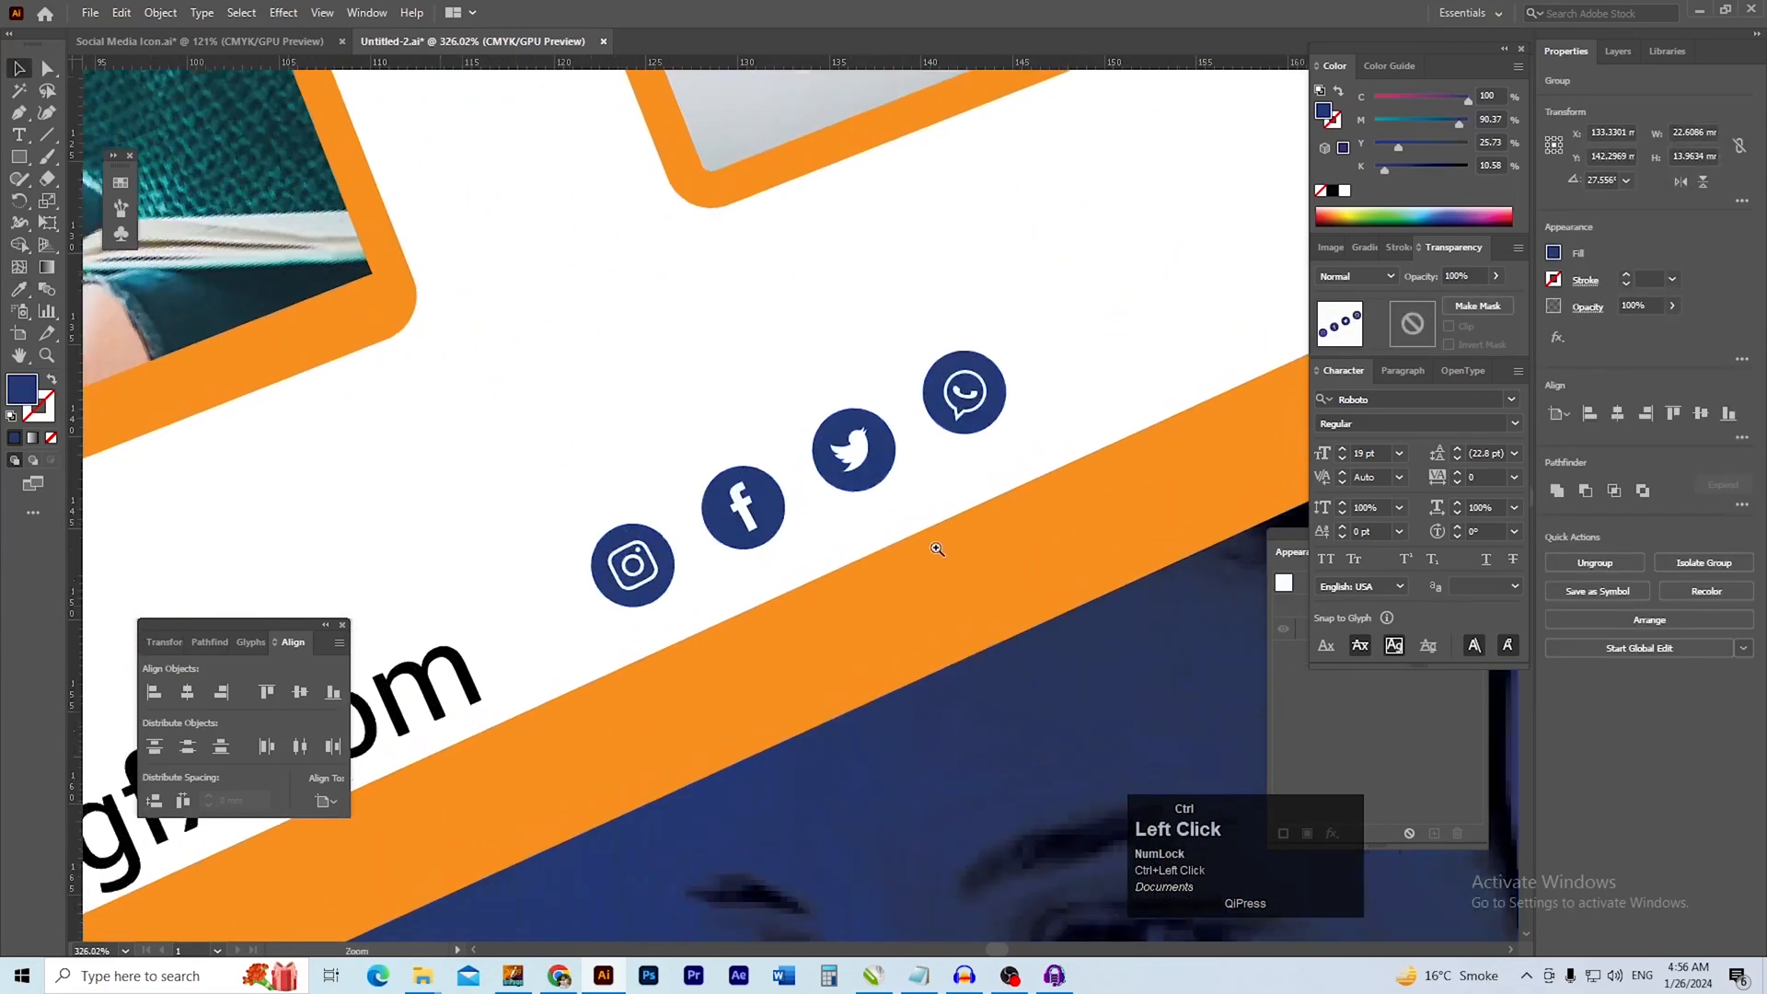
pyautogui.keyDown('ctrl'); pyautogui.click(937, 549); pyautogui.keyUp('ctrl')
pyautogui.moveTo(987, 364); pyautogui.dragTo(991, 379)
pyautogui.click(1038, 346)
pyautogui.moveTo(760, 463)
pyautogui.mouseDown()
pyautogui.moveTo(888, 346)
pyautogui.moveTo(769, 452)
pyautogui.moveTo(788, 451)
pyautogui.mouseUp()
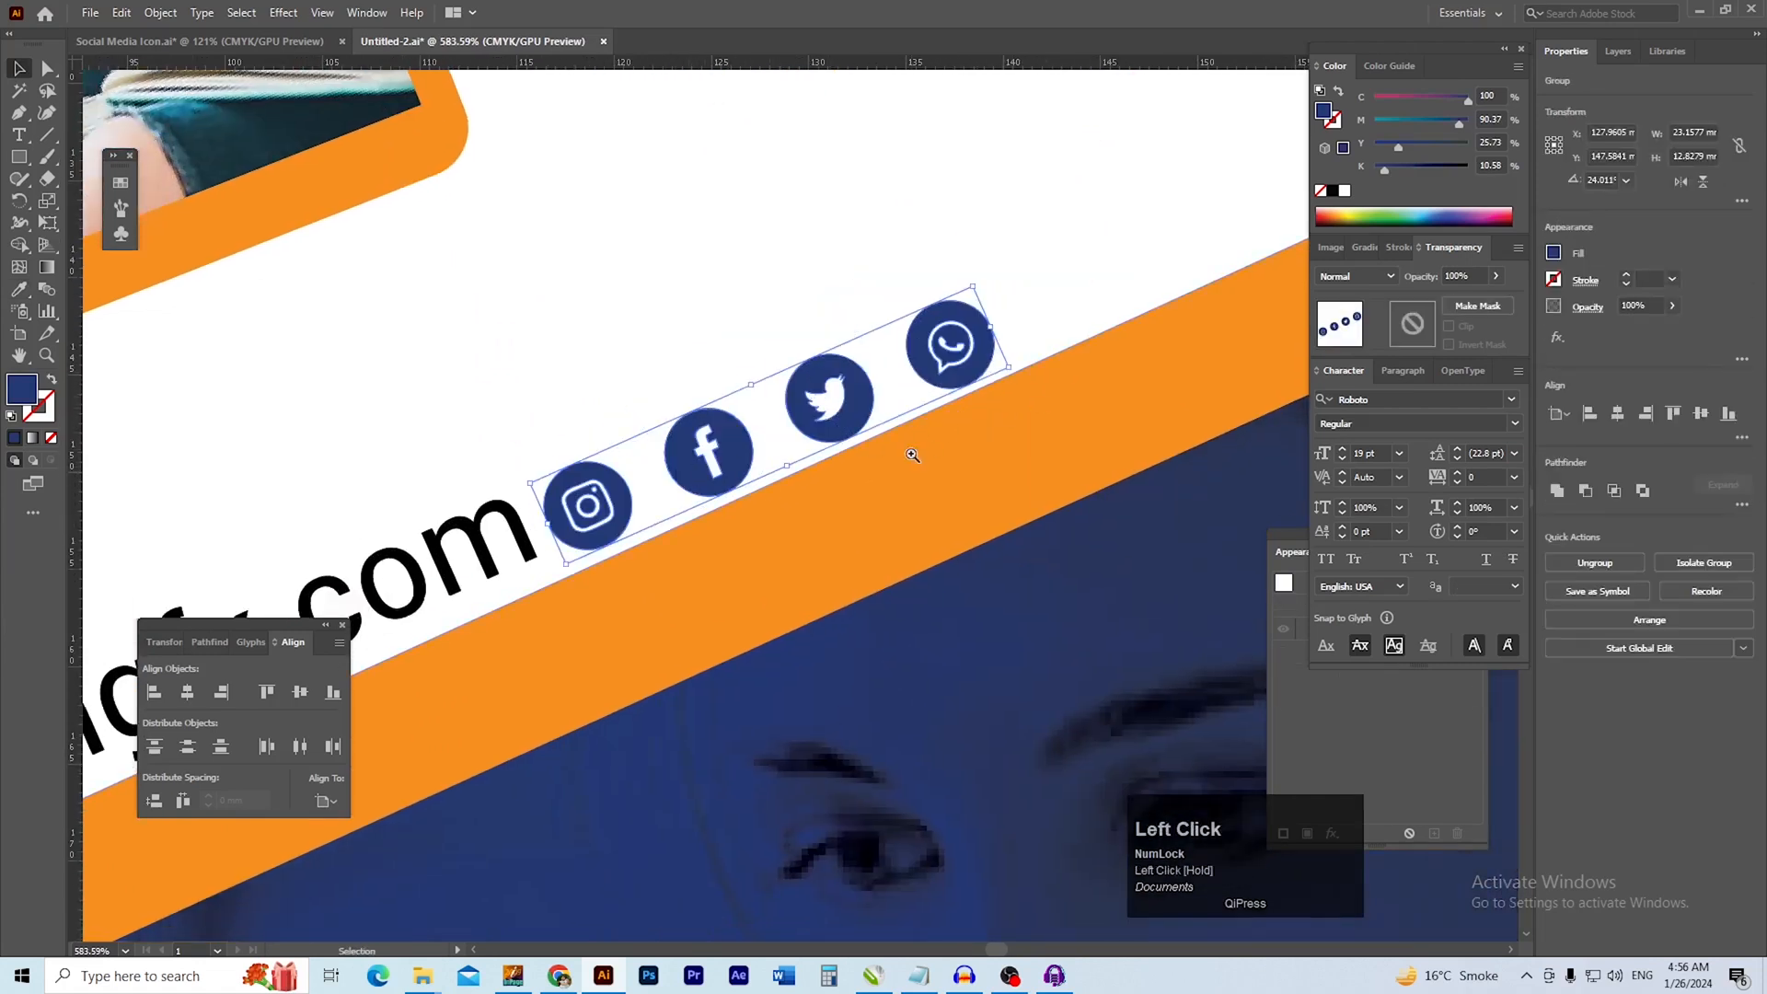
# Enlarge the icon row to about 37 mm wide and move it and the website address apart along the orange band
pyautogui.scroll(-6, 787, 450)
pyautogui.moveTo(837, 417); pyautogui.dragTo(943, 359)
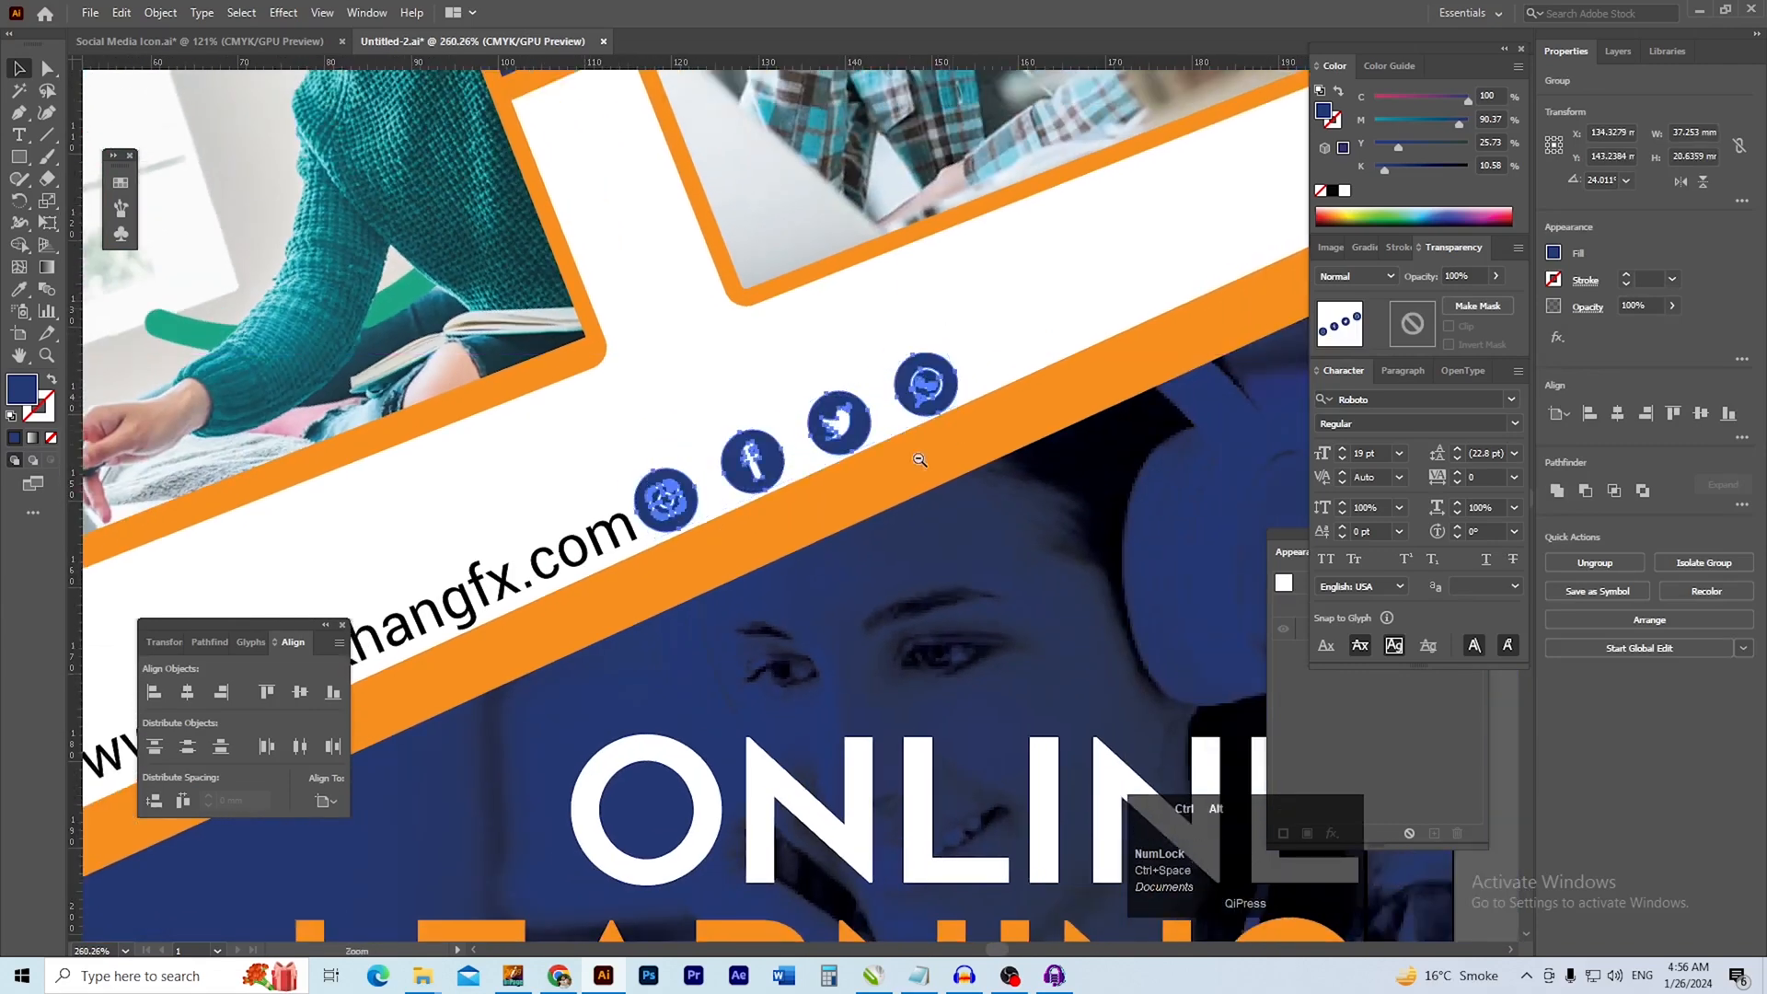
pyautogui.keyDown('ctrl'); pyautogui.keyDown('alt'); pyautogui.click(908, 462); pyautogui.keyUp('alt'); pyautogui.keyUp('ctrl')
pyautogui.moveTo(788, 505); pyautogui.dragTo(822, 486)
pyautogui.click(699, 488)
pyautogui.moveTo(704, 486); pyautogui.dragTo(643, 488)
pyautogui.moveTo(845, 435); pyautogui.dragTo(928, 398)
pyautogui.click(737, 428)
pyautogui.moveTo(688, 498); pyautogui.dragTo(746, 477)
pyautogui.hotkey('ctrl', 'space')
pyautogui.moveTo(945, 522); pyautogui.dragTo(586, 586)
pyautogui.moveTo(1031, 451); pyautogui.dragTo(857, 502)
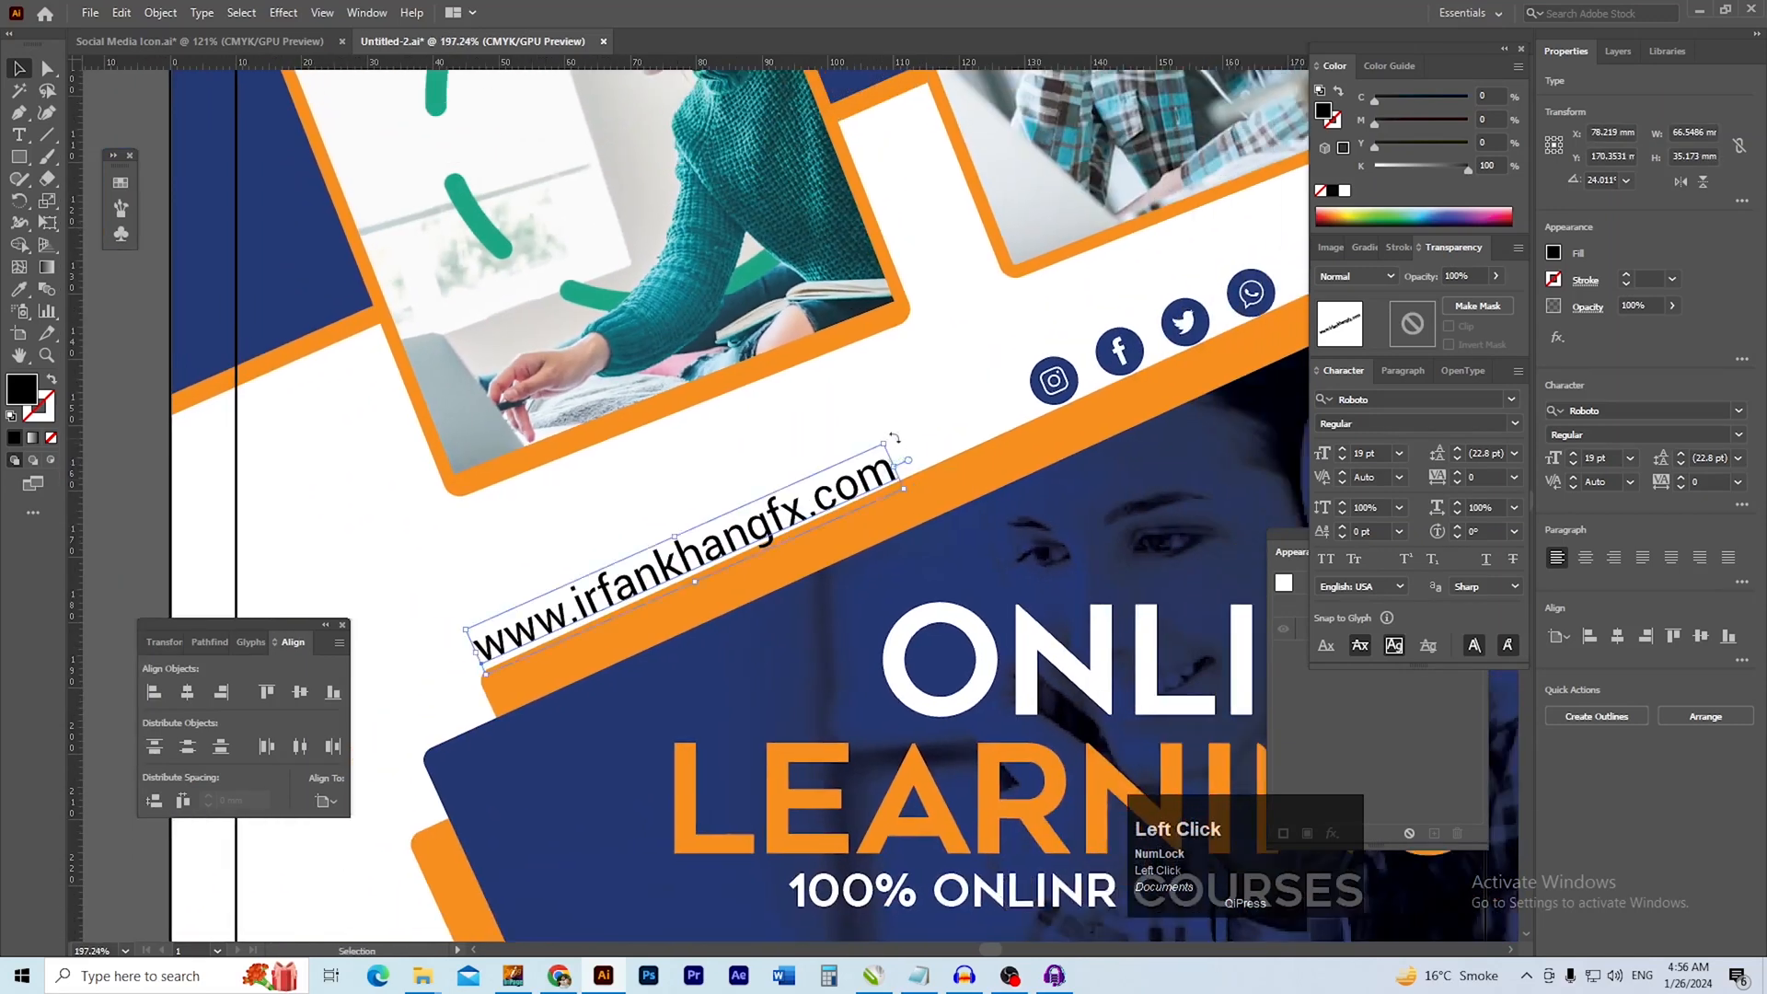
# Move the social icon row closer to the website address along the orange band
pyautogui.moveTo(981, 409); pyautogui.dragTo(874, 489)
pyautogui.moveTo(1045, 405); pyautogui.dragTo(876, 451)
pyautogui.moveTo(1015, 458); pyautogui.dragTo(974, 458)
pyautogui.moveTo(974, 458); pyautogui.dragTo(820, 468)
pyautogui.click(1150, 438)
pyautogui.moveTo(805, 551); pyautogui.dragTo(822, 595)
pyautogui.moveTo(840, 402); pyautogui.dragTo(814, 399)
pyautogui.moveTo(820, 377); pyautogui.dragTo(1020, 396)
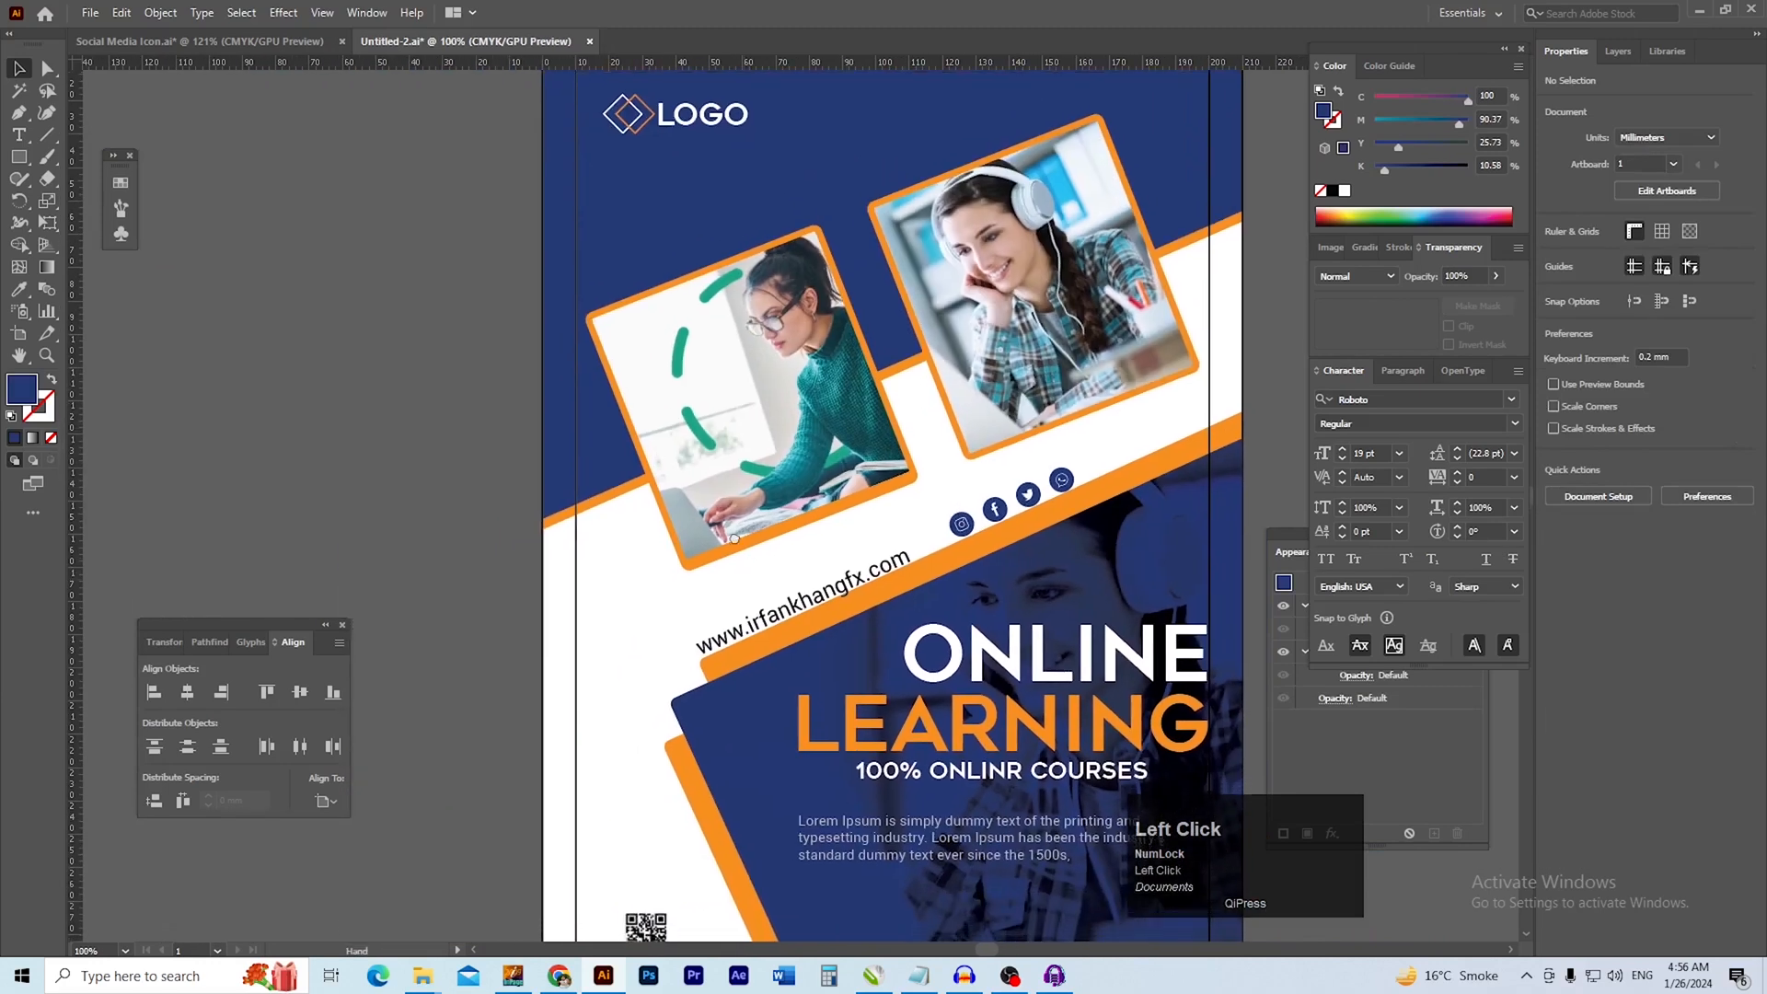
# Draw a thin horizontal bar about 10.4 × 0.7 mm in the flyer's left white area and fill it with the flyer's orange
pyautogui.moveTo(743, 575); pyautogui.dragTo(731, 498)
pyautogui.moveTo(594, 669); pyautogui.dragTo(1086, 688)
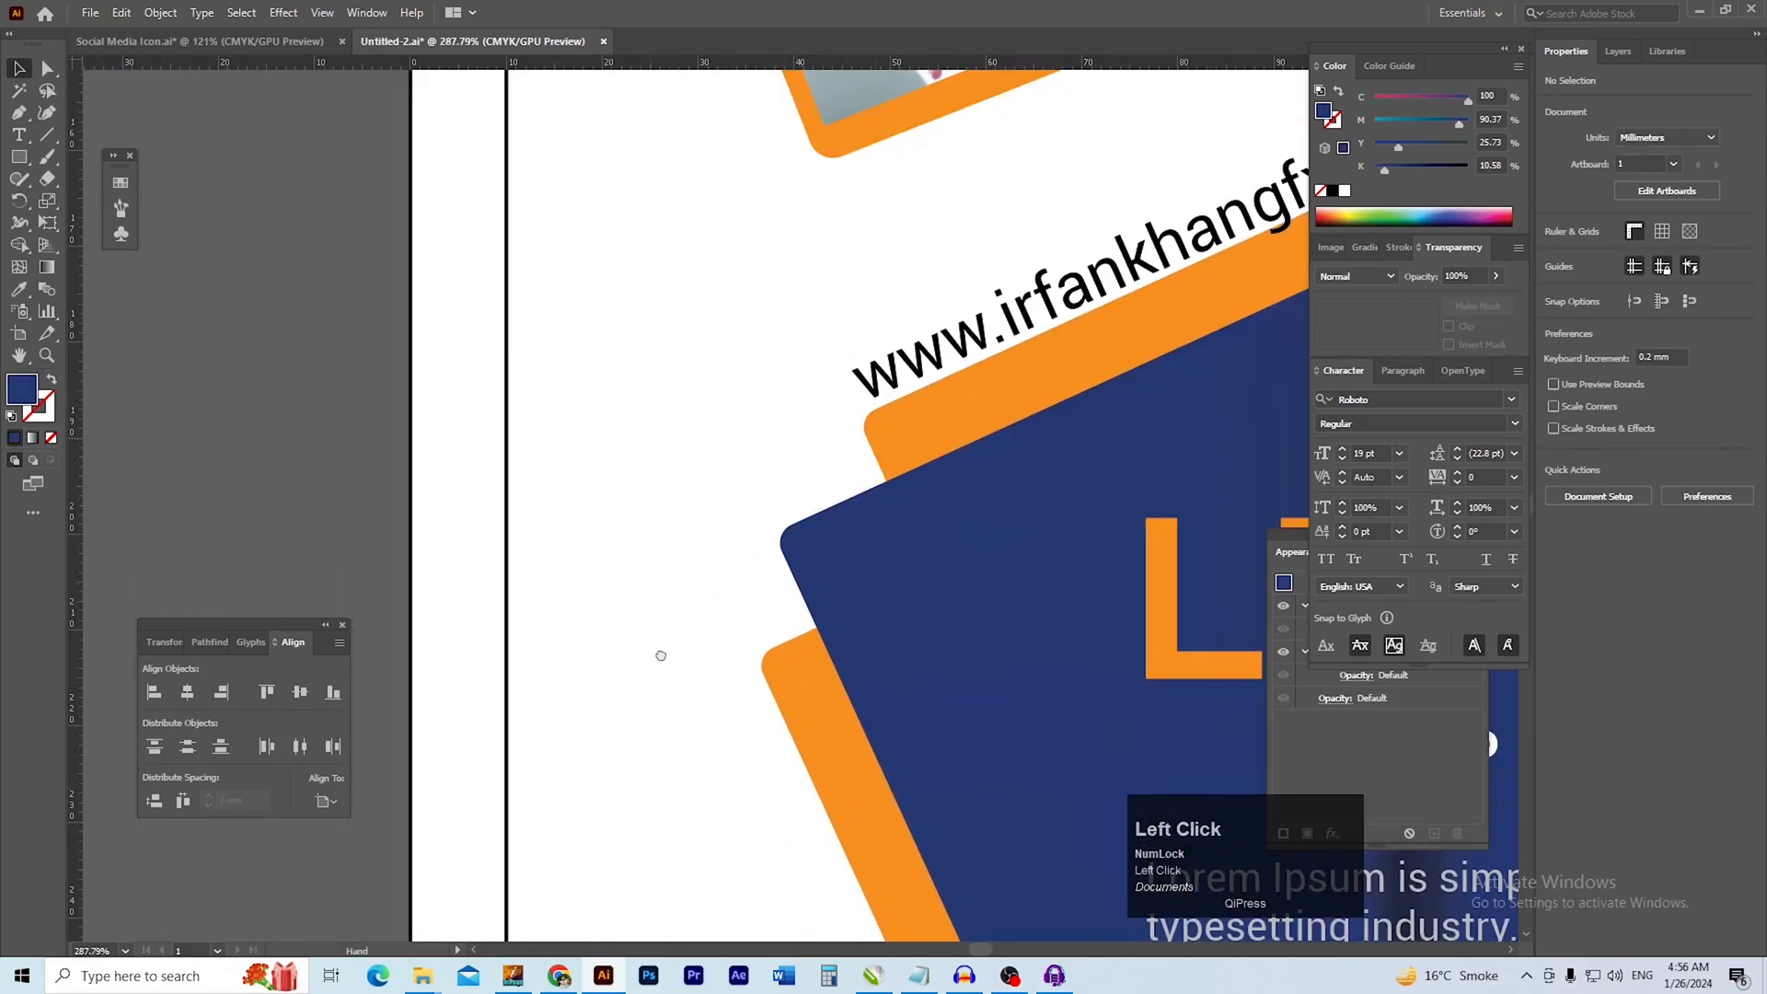
pyautogui.moveTo(568, 512); pyautogui.dragTo(581, 579)
pyautogui.moveTo(527, 641); pyautogui.dragTo(679, 568)
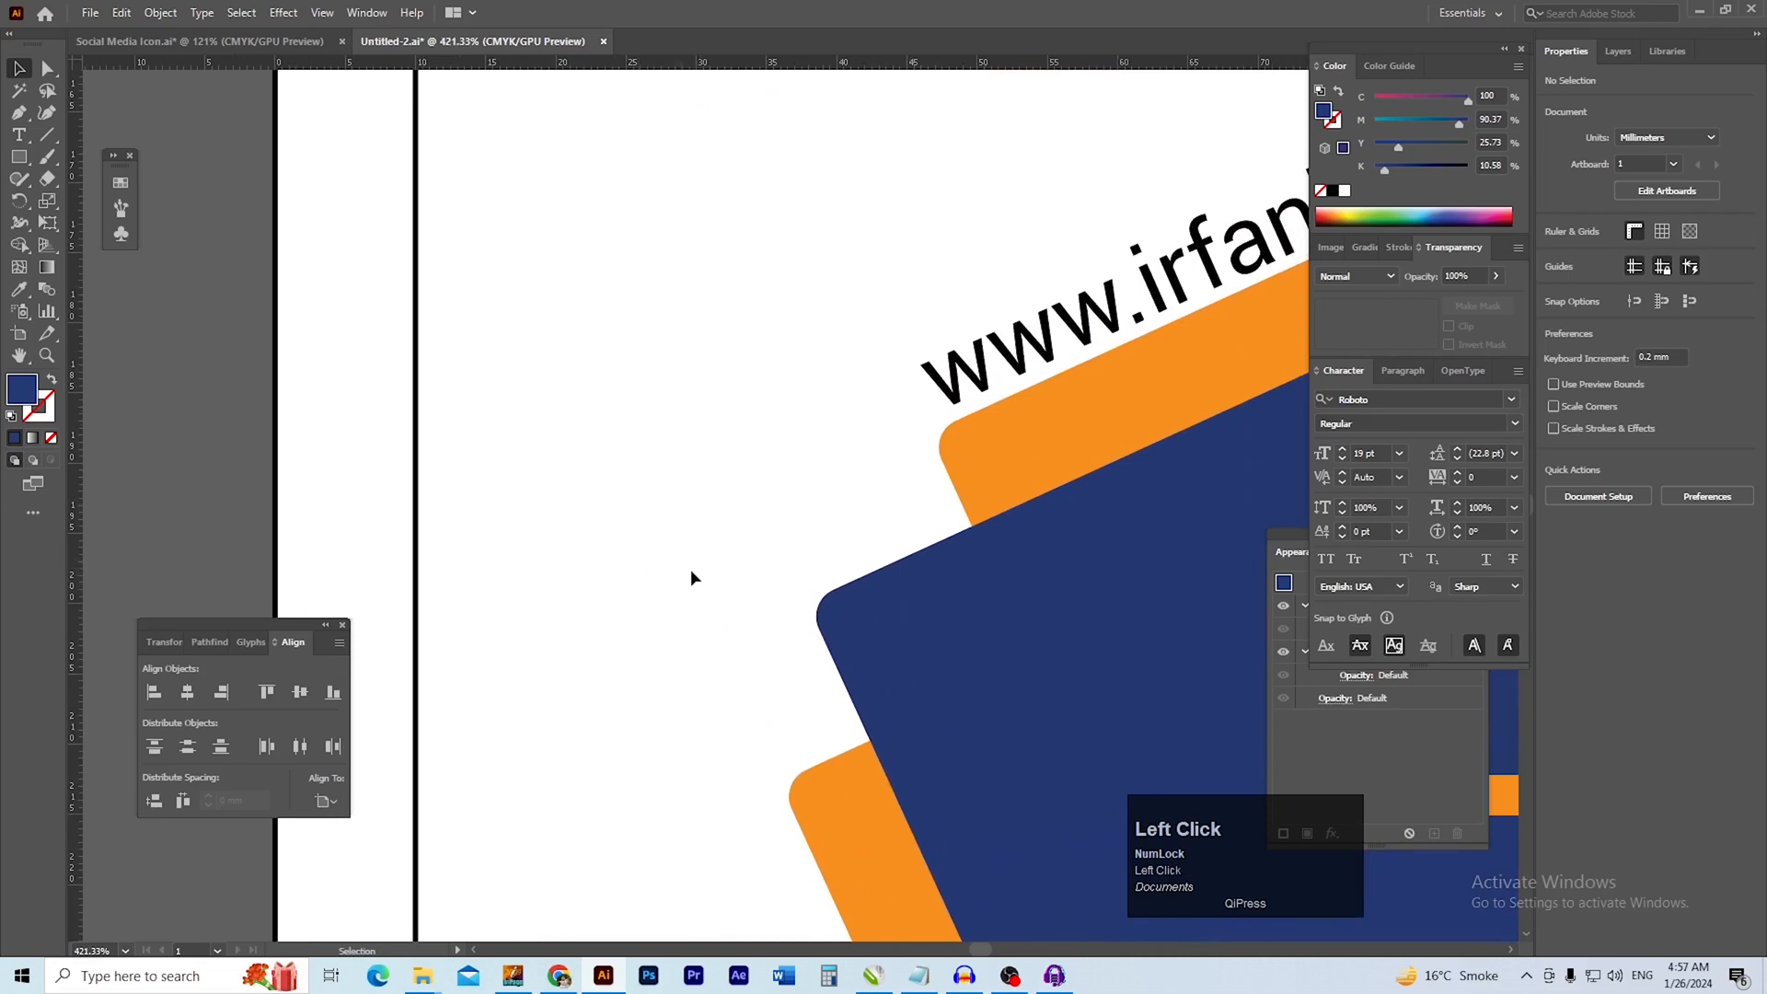
pyautogui.press('m')
pyautogui.moveTo(564, 549); pyautogui.dragTo(662, 548)
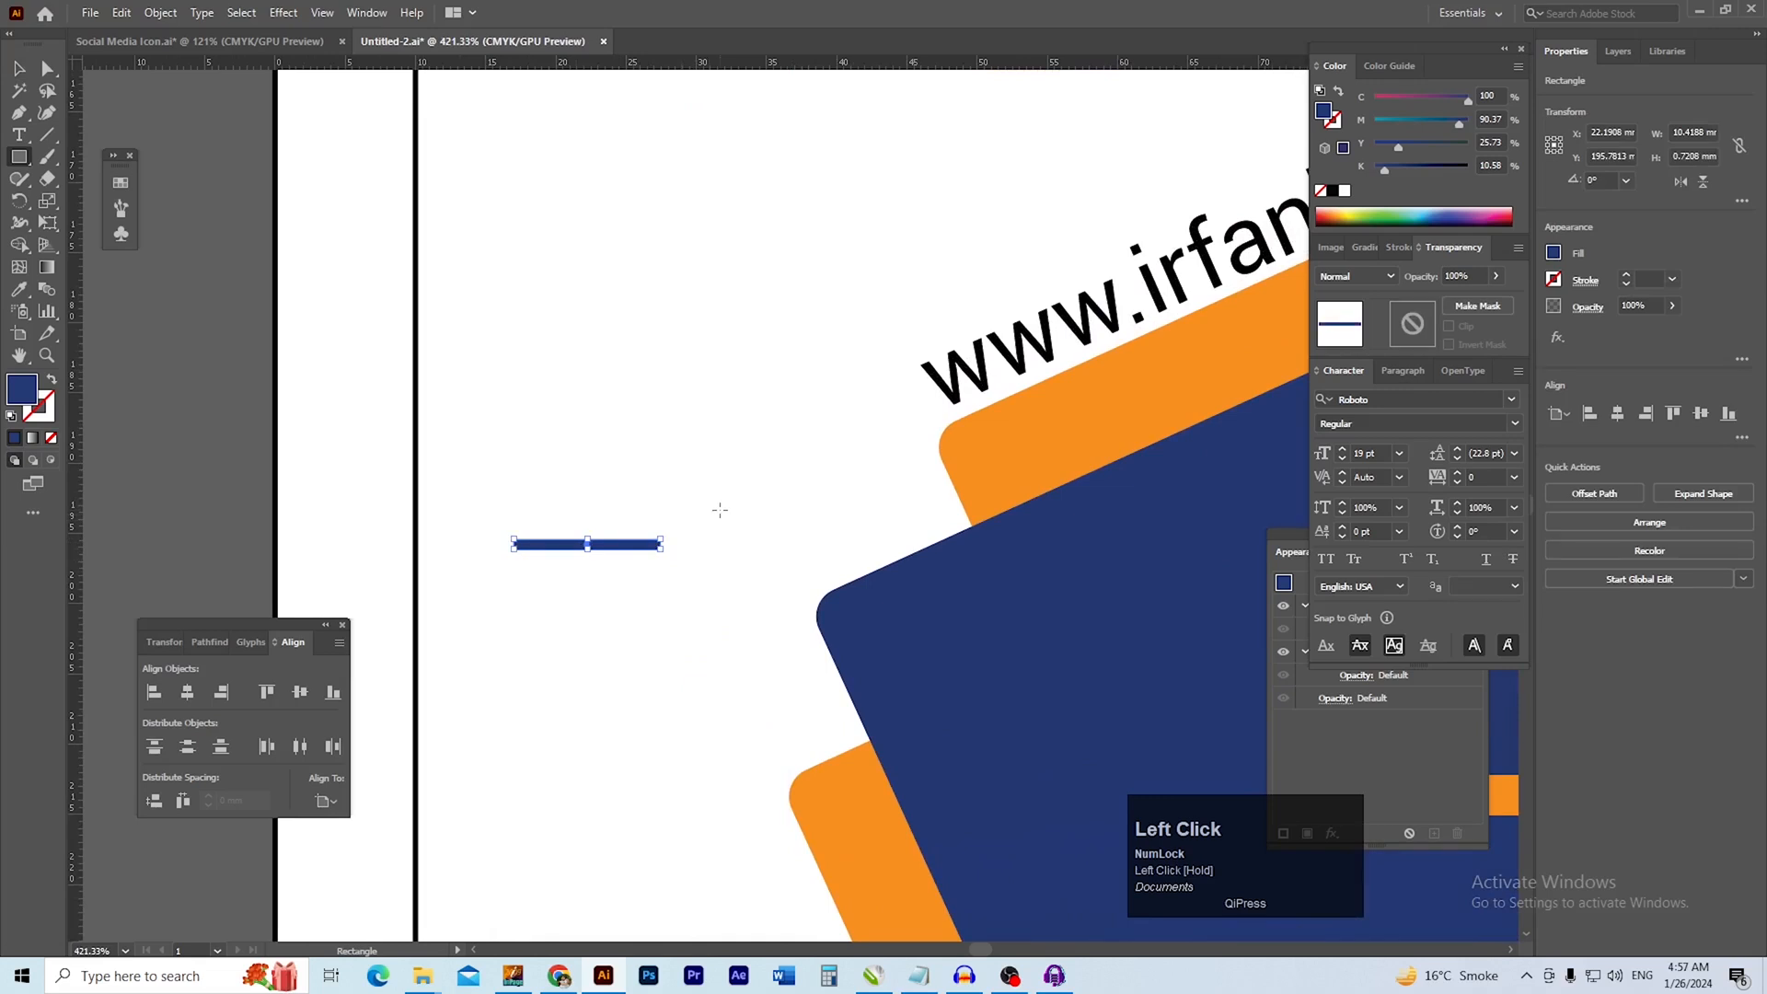
pyautogui.press('i')
pyautogui.click(1016, 458)
pyautogui.press('v')
pyautogui.click(268, 512)
# Round the ends of the small orange bar
pyautogui.hotkey('ctrl', 'space')
pyautogui.moveTo(563, 534); pyautogui.dragTo(628, 527)
pyautogui.click(628, 527)
pyautogui.moveTo(258, 508); pyautogui.dragTo(625, 528)
pyautogui.hotkey('ctrl', 'space')
pyautogui.moveTo(947, 506); pyautogui.dragTo(572, 528)
pyautogui.press('space')
pyautogui.moveTo(754, 528); pyautogui.dragTo(457, 524)
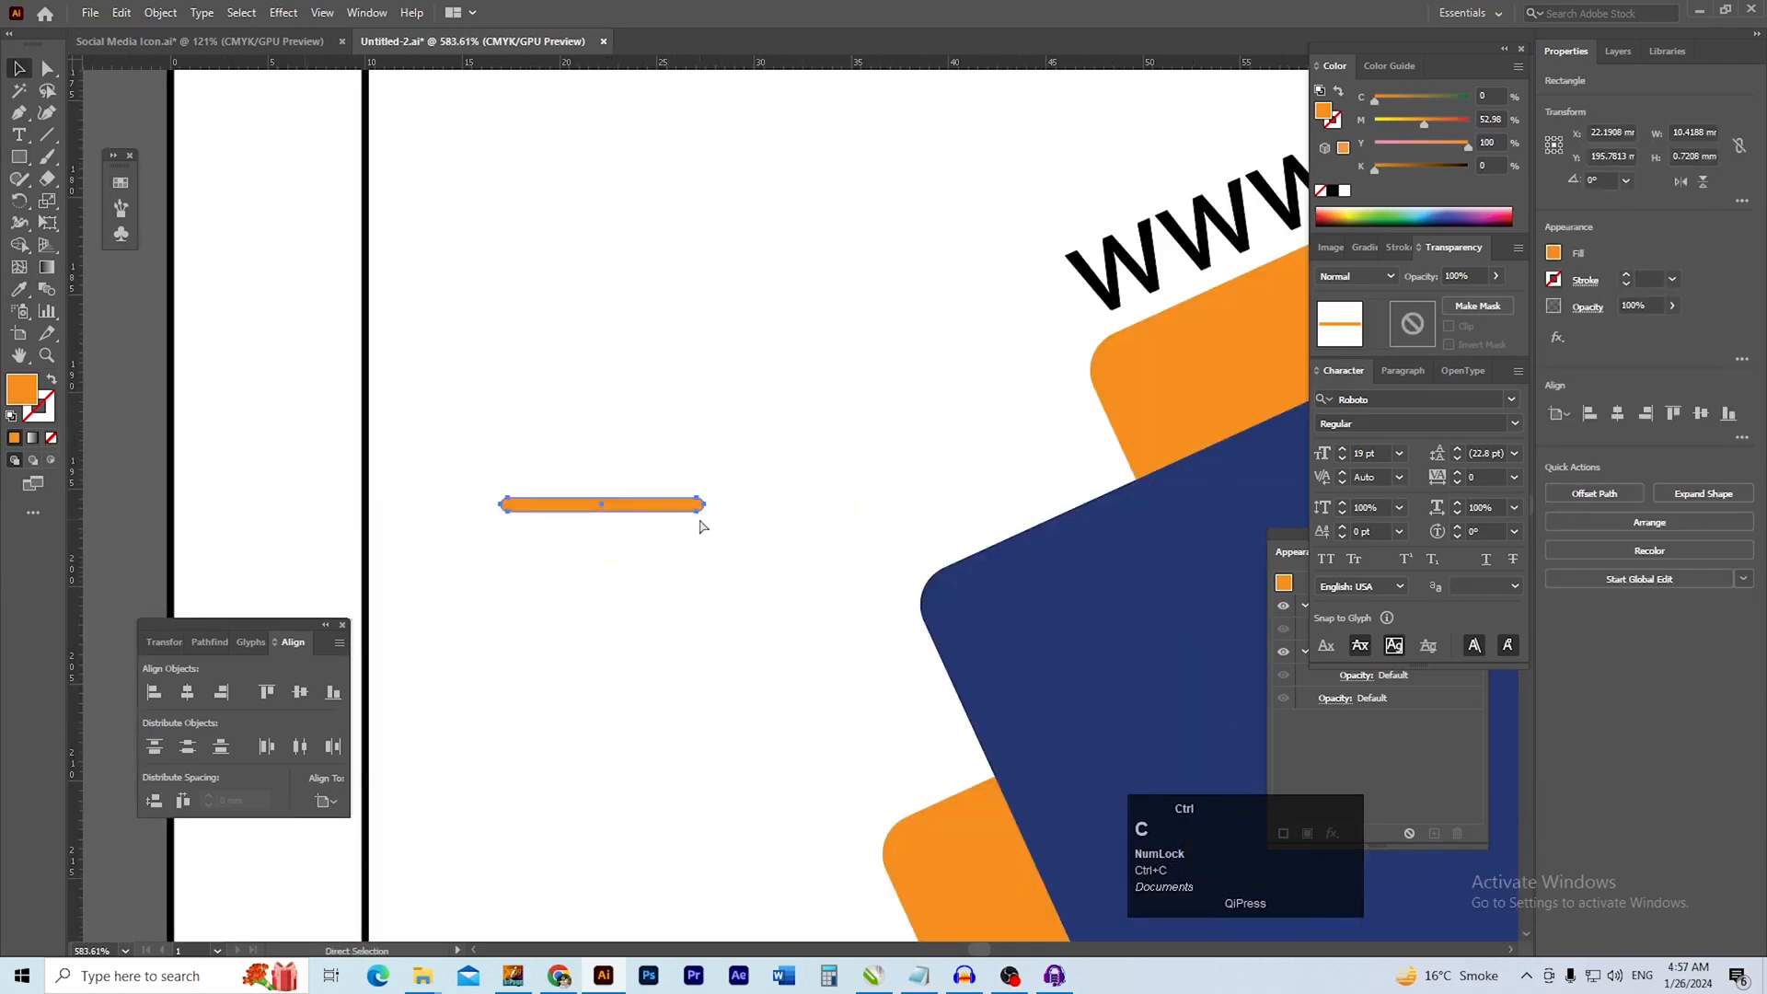
# Duplicate the orange bar in place and rotate the copy by 90° to form a plus sign
pyautogui.moveTo(708, 517); pyautogui.dragTo(572, 591)
pyautogui.moveTo(654, 461); pyautogui.dragTo(539, 539)
pyautogui.hotkey('ctrl', 'space')
pyautogui.moveTo(761, 533); pyautogui.dragTo(629, 549)
pyautogui.press('space')
pyautogui.moveTo(629, 548); pyautogui.dragTo(609, 548)
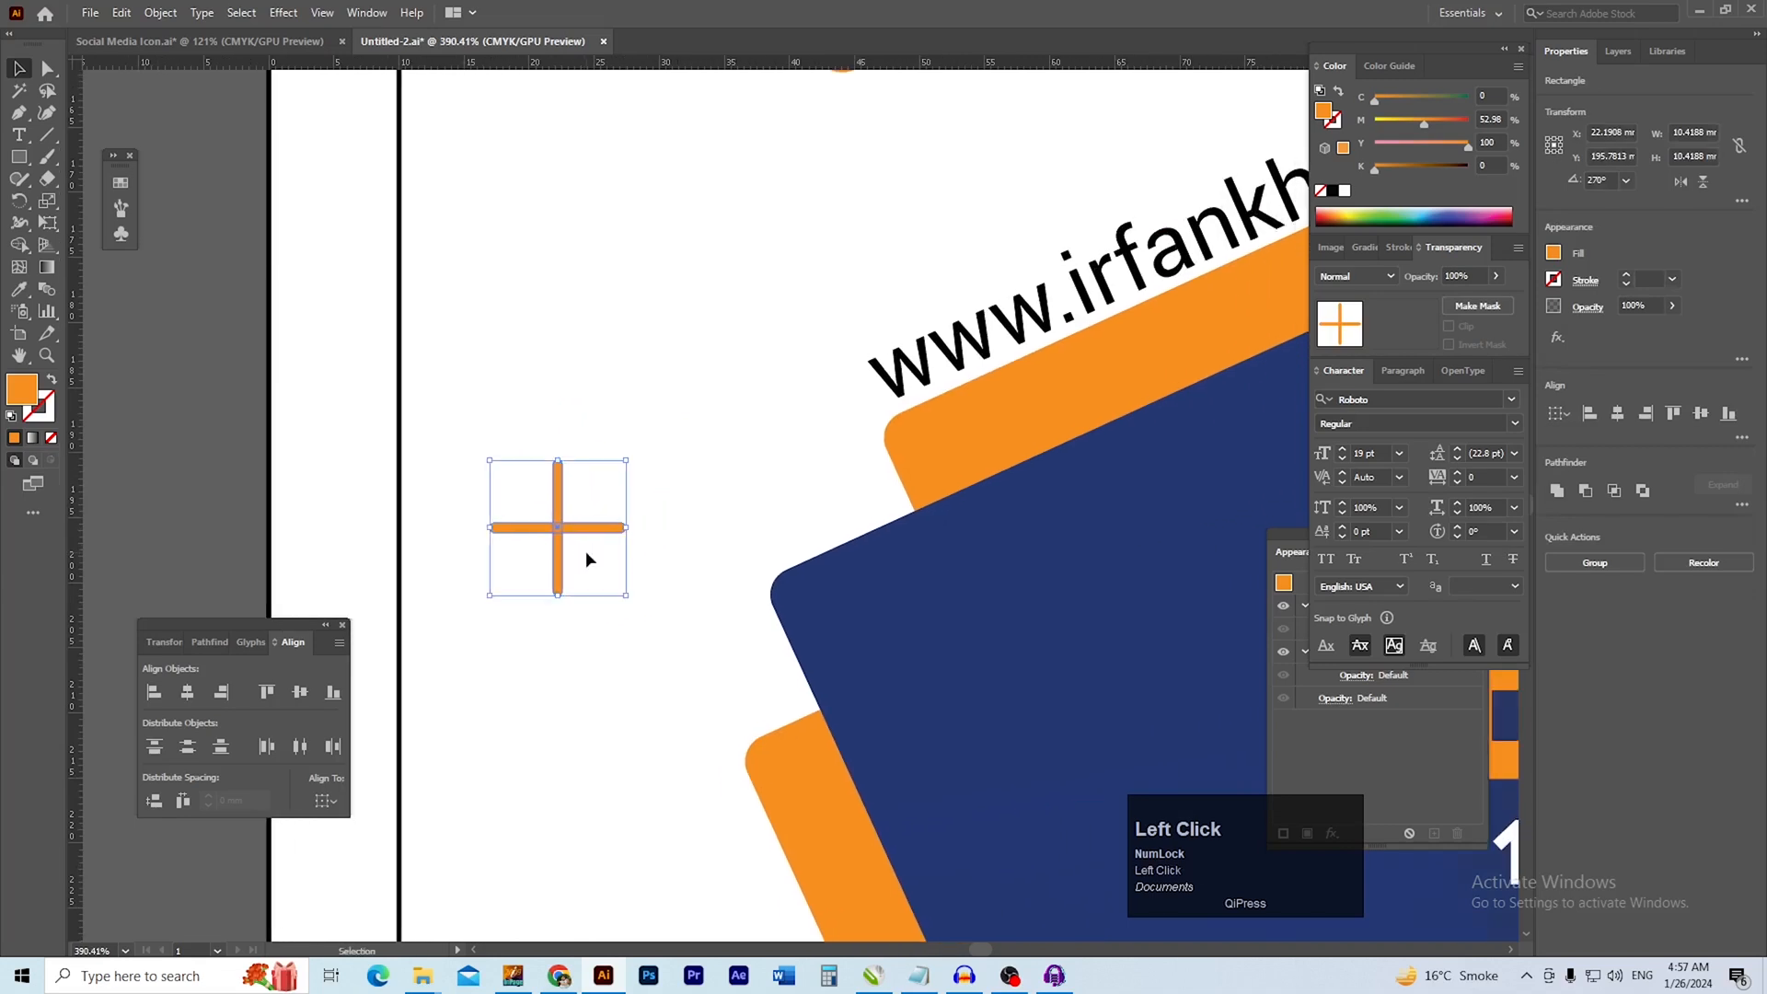
# Group the two crossed orange bars and rotate the group into an X shape
pyautogui.hotkey('ctrl', 'g')
pyautogui.press('space')
pyautogui.moveTo(632, 606); pyautogui.dragTo(566, 633)
pyautogui.click(376, 542)
# Move the orange X to the right end of the white band, beyond the social icons
pyautogui.hotkey('ctrl', 'space')
pyautogui.moveTo(693, 485); pyautogui.dragTo(468, 496)
pyautogui.press('space')
pyautogui.hotkey('ctrl', 'space')
pyautogui.moveTo(842, 518); pyautogui.dragTo(631, 550)
pyautogui.press('space')
pyautogui.hotkey('ctrl', 'space')
pyautogui.press('space')
pyautogui.moveTo(631, 550); pyautogui.dragTo(590, 620)
pyautogui.click(487, 495)
pyautogui.press('space')
pyautogui.moveTo(524, 497); pyautogui.dragTo(492, 498)
pyautogui.moveTo(352, 602); pyautogui.dragTo(948, 426)
pyautogui.press('space')
pyautogui.click(1130, 360)
# Copy the orange X to the blue area above the left photo, below the logo
pyautogui.hotkey('ctrl', 'space')
pyautogui.hotkey('ctrl', 'space')
pyautogui.moveTo(842, 277); pyautogui.dragTo(930, 281)
pyautogui.moveTo(946, 404); pyautogui.dragTo(861, 405)
pyautogui.press('space')
pyautogui.moveTo(865, 395); pyautogui.dragTo(916, 472)
pyautogui.moveTo(1185, 560); pyautogui.dragTo(719, 299)
pyautogui.click(700, 302)
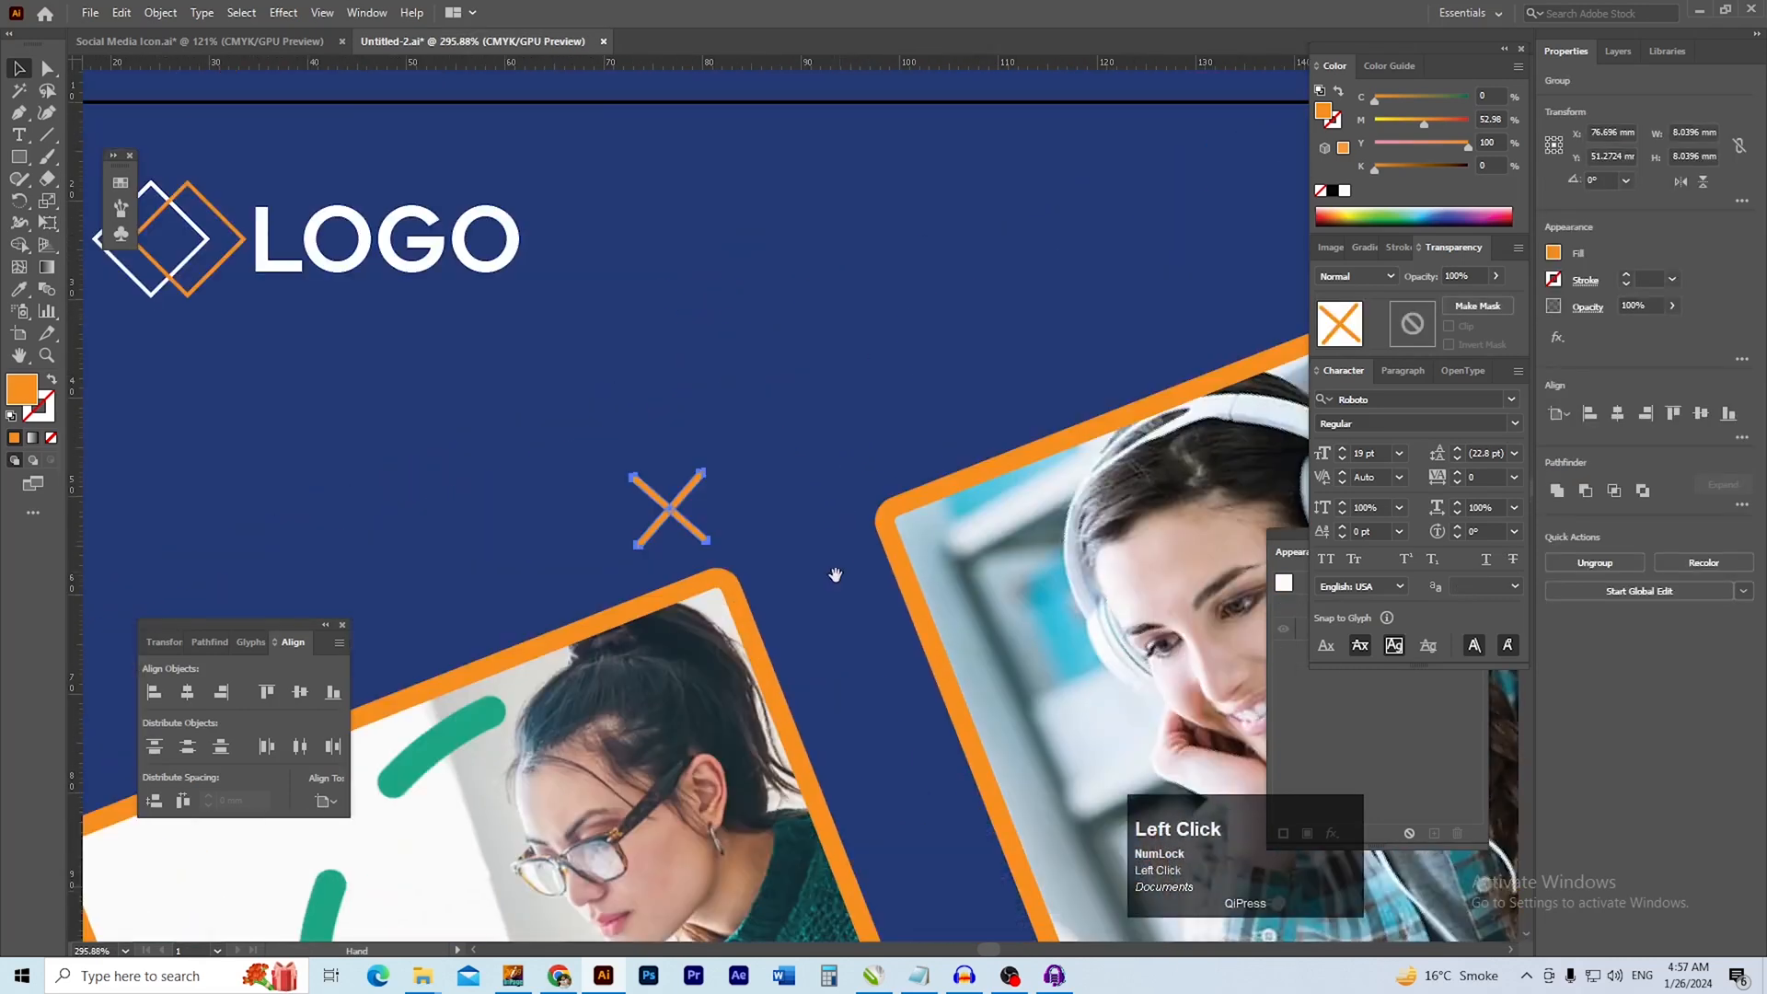
# Draw a thin horizontal orange bar about 43 × 0.8 mm in the blue header to the right of the logo
pyautogui.moveTo(855, 416); pyautogui.dragTo(746, 521)
pyautogui.moveTo(852, 469); pyautogui.dragTo(909, 470)
pyautogui.moveTo(866, 484); pyautogui.dragTo(864, 532)
pyautogui.press('m')
pyautogui.moveTo(560, 375); pyautogui.dragTo(1081, 384)
# Round the ends of the long orange header bar and deselect it
pyautogui.moveTo(636, 393); pyautogui.dragTo(989, 425)
pyautogui.moveTo(570, 425); pyautogui.dragTo(736, 425)
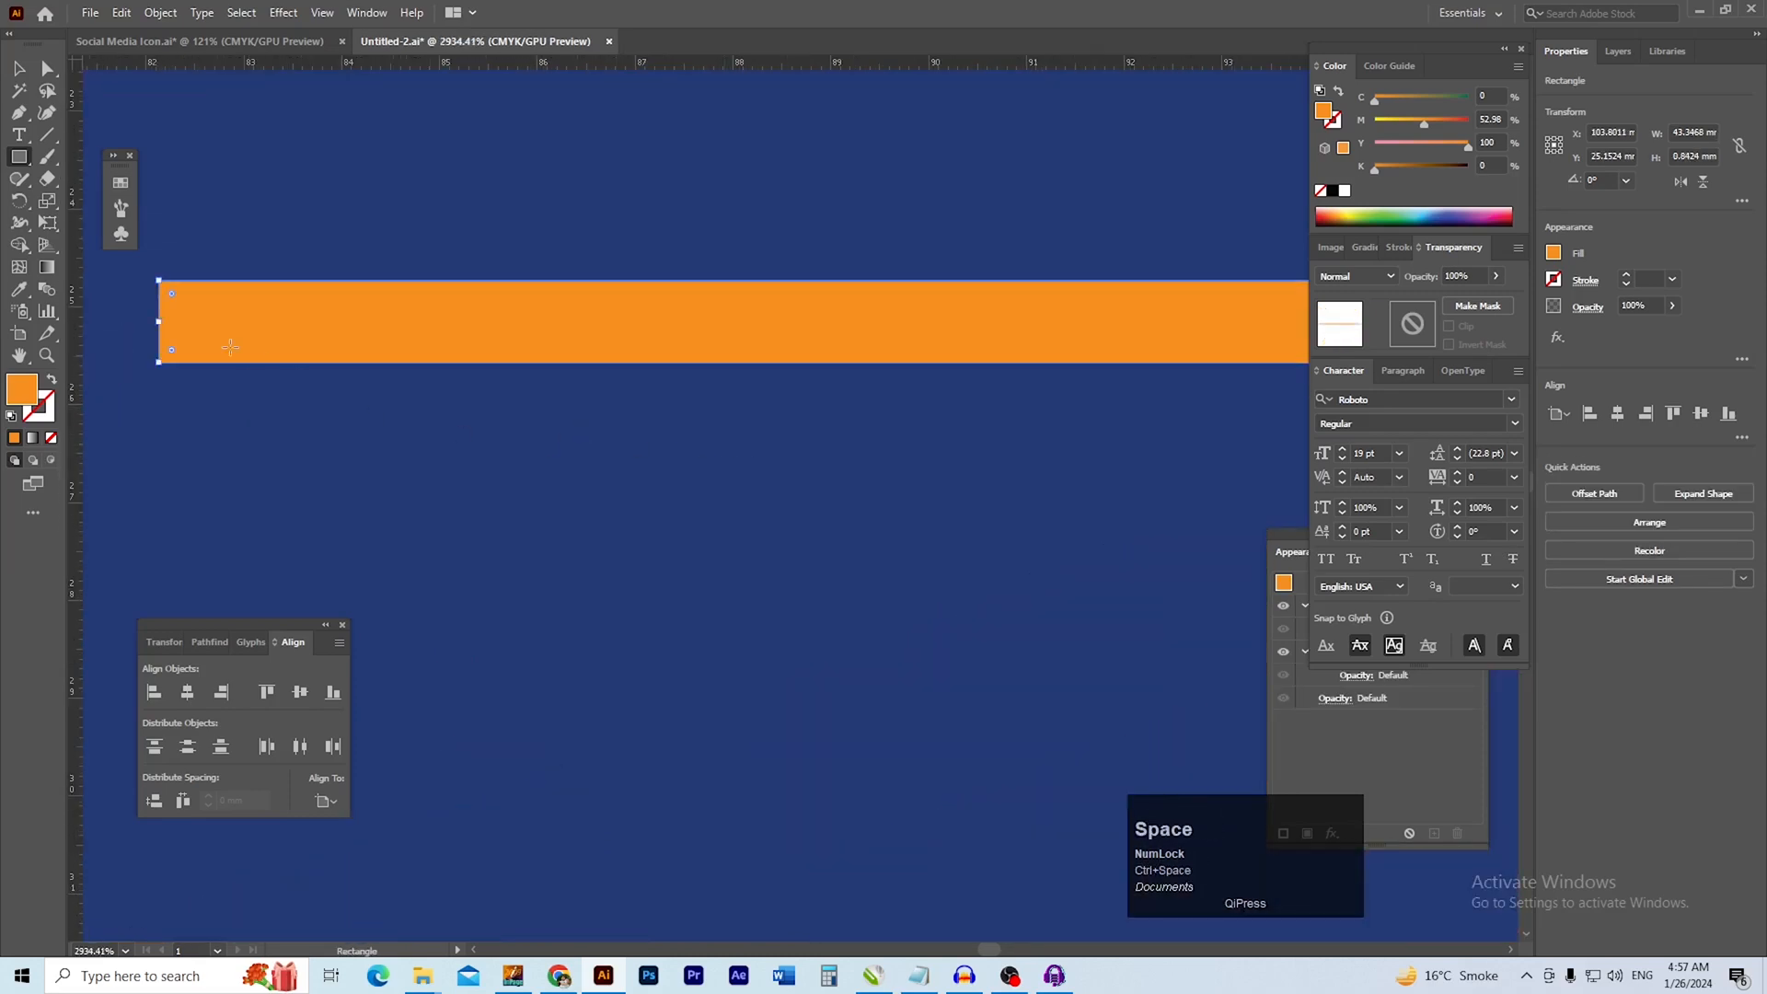
pyautogui.moveTo(172, 294); pyautogui.dragTo(284, 304)
pyautogui.moveTo(782, 382); pyautogui.dragTo(563, 398)
pyautogui.moveTo(799, 401); pyautogui.dragTo(634, 424)
pyautogui.click(677, 206)
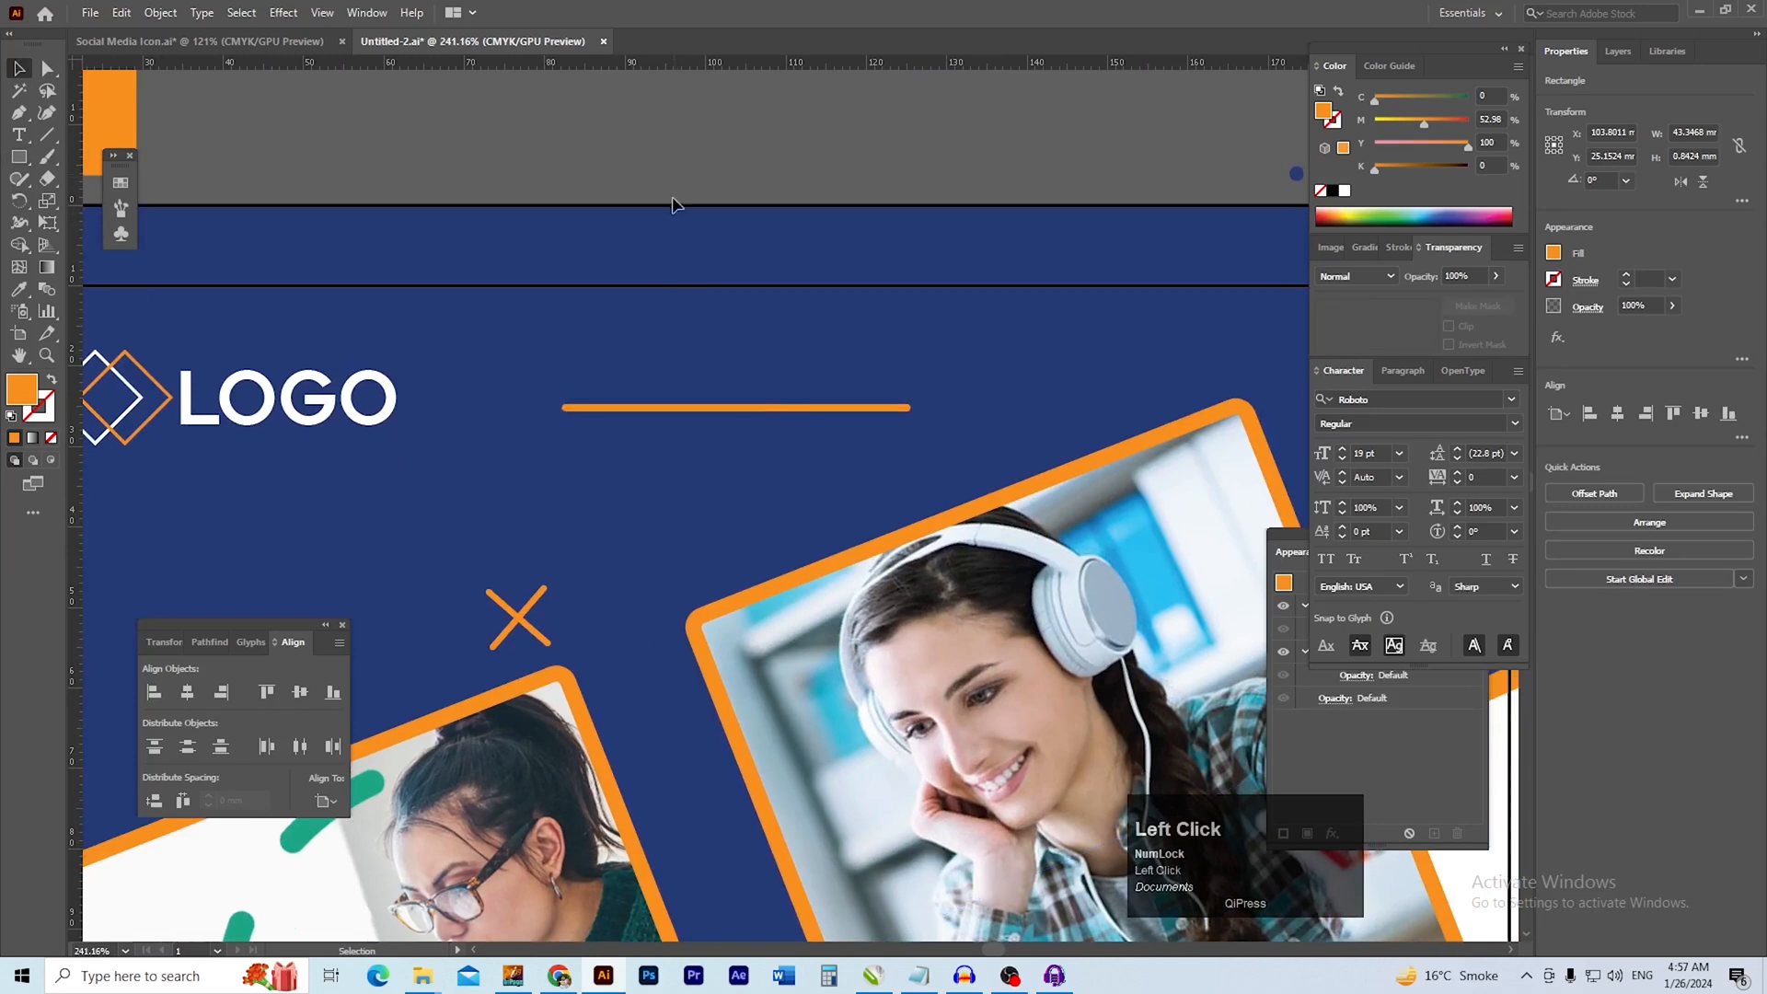
# Shift the orange header bar slightly right and upward beside the logo
pyautogui.click(776, 407)
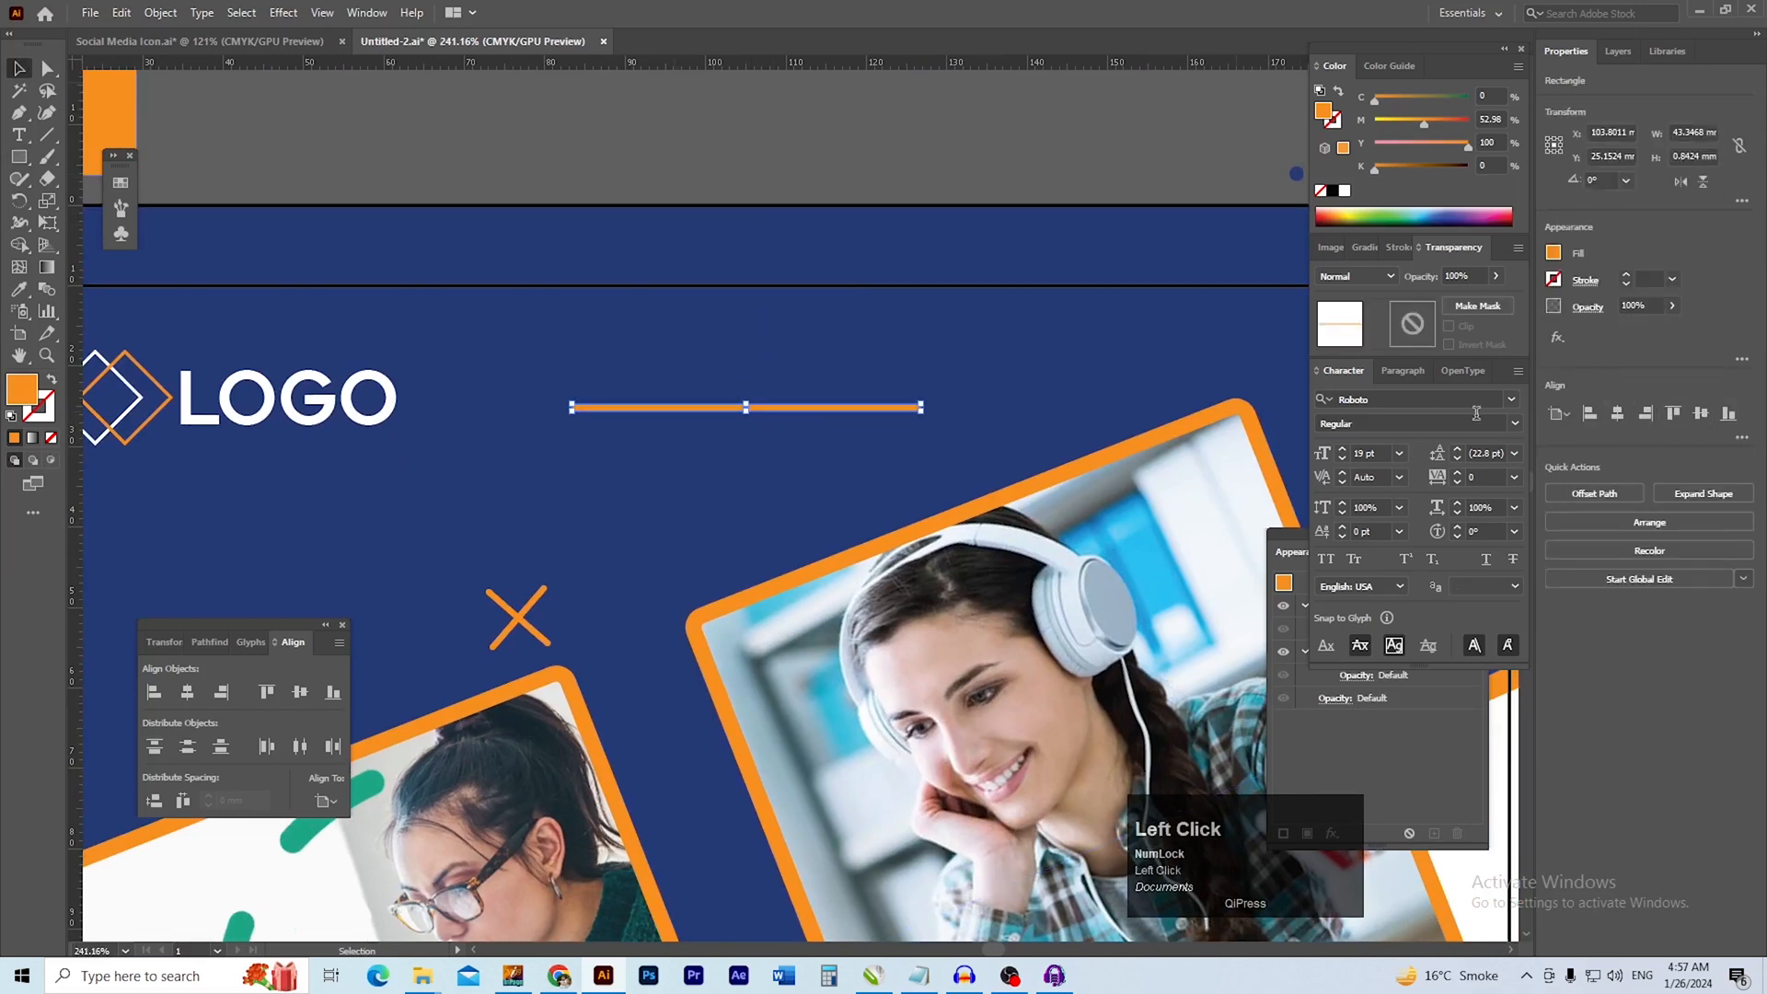
pyautogui.click(742, 174)
pyautogui.moveTo(768, 411); pyautogui.dragTo(777, 401)
pyautogui.scroll(-5, 806, 551)
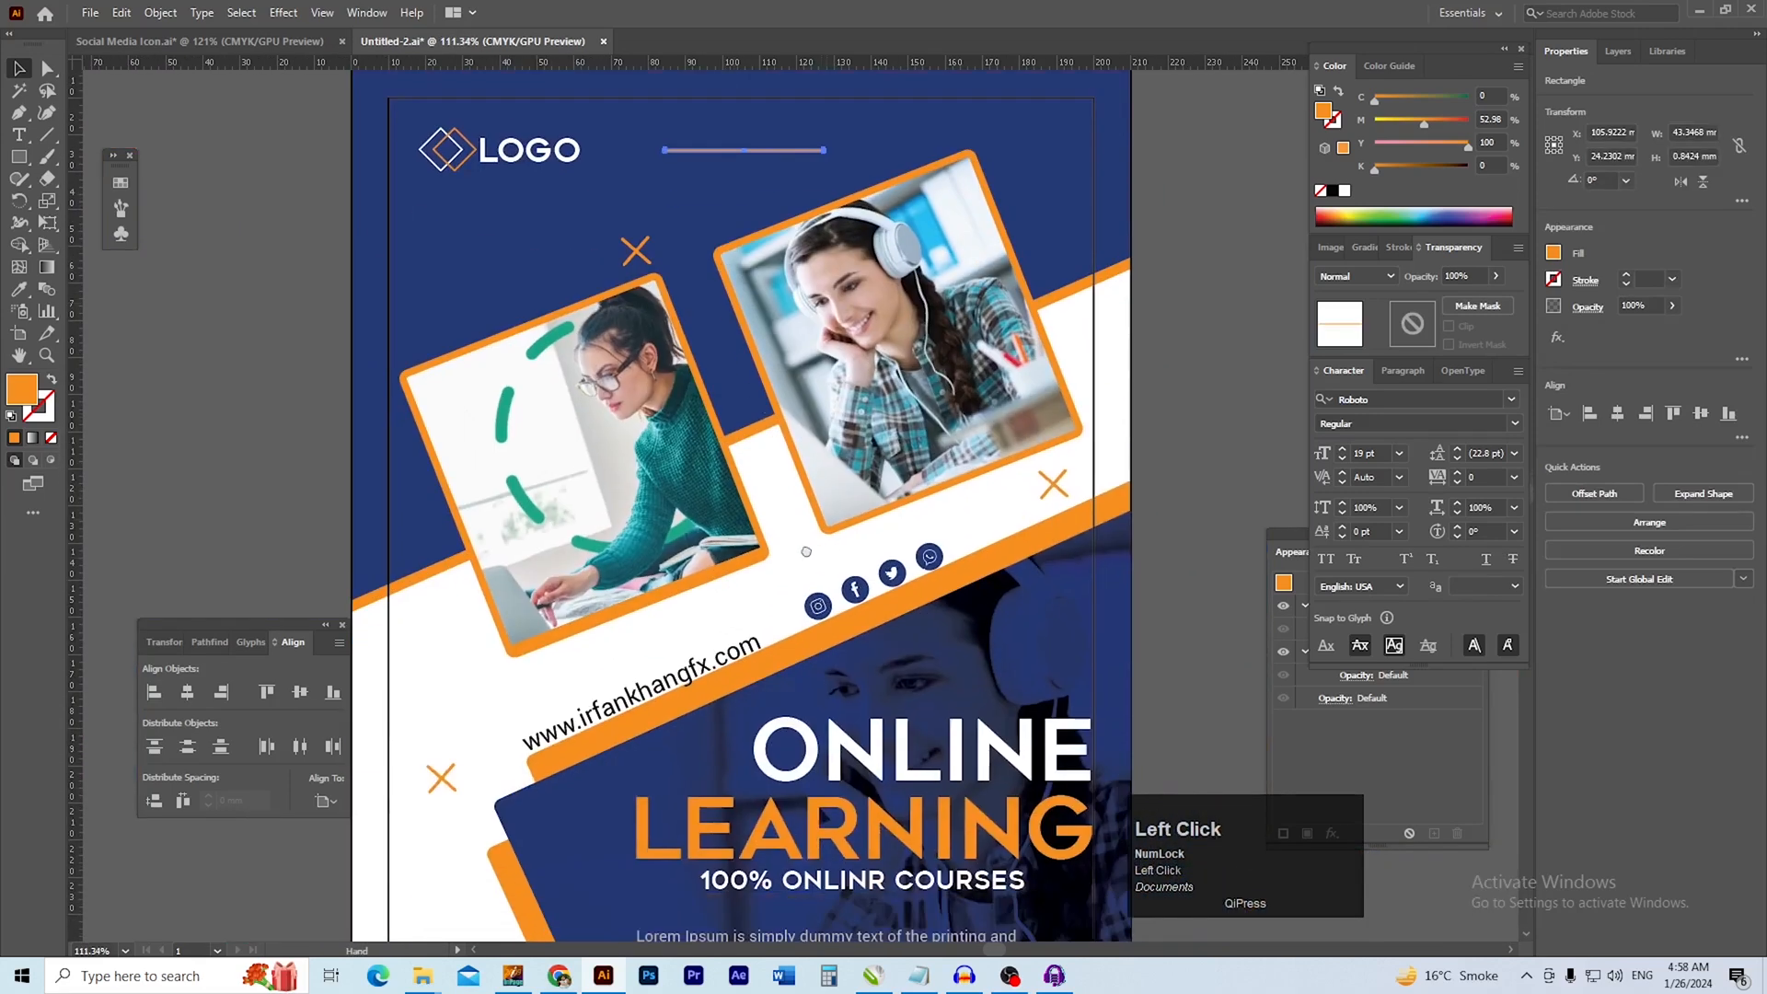
# Draw an orange circle about 8.4 mm in diameter in the white area above the QR code
pyautogui.moveTo(806, 551); pyautogui.dragTo(829, 416)
pyautogui.moveTo(515, 695); pyautogui.dragTo(746, 652)
pyautogui.moveTo(451, 792); pyautogui.dragTo(619, 513)
pyautogui.moveTo(634, 659); pyautogui.dragTo(835, 664)
pyautogui.moveTo(747, 574); pyautogui.dragTo(741, 492)
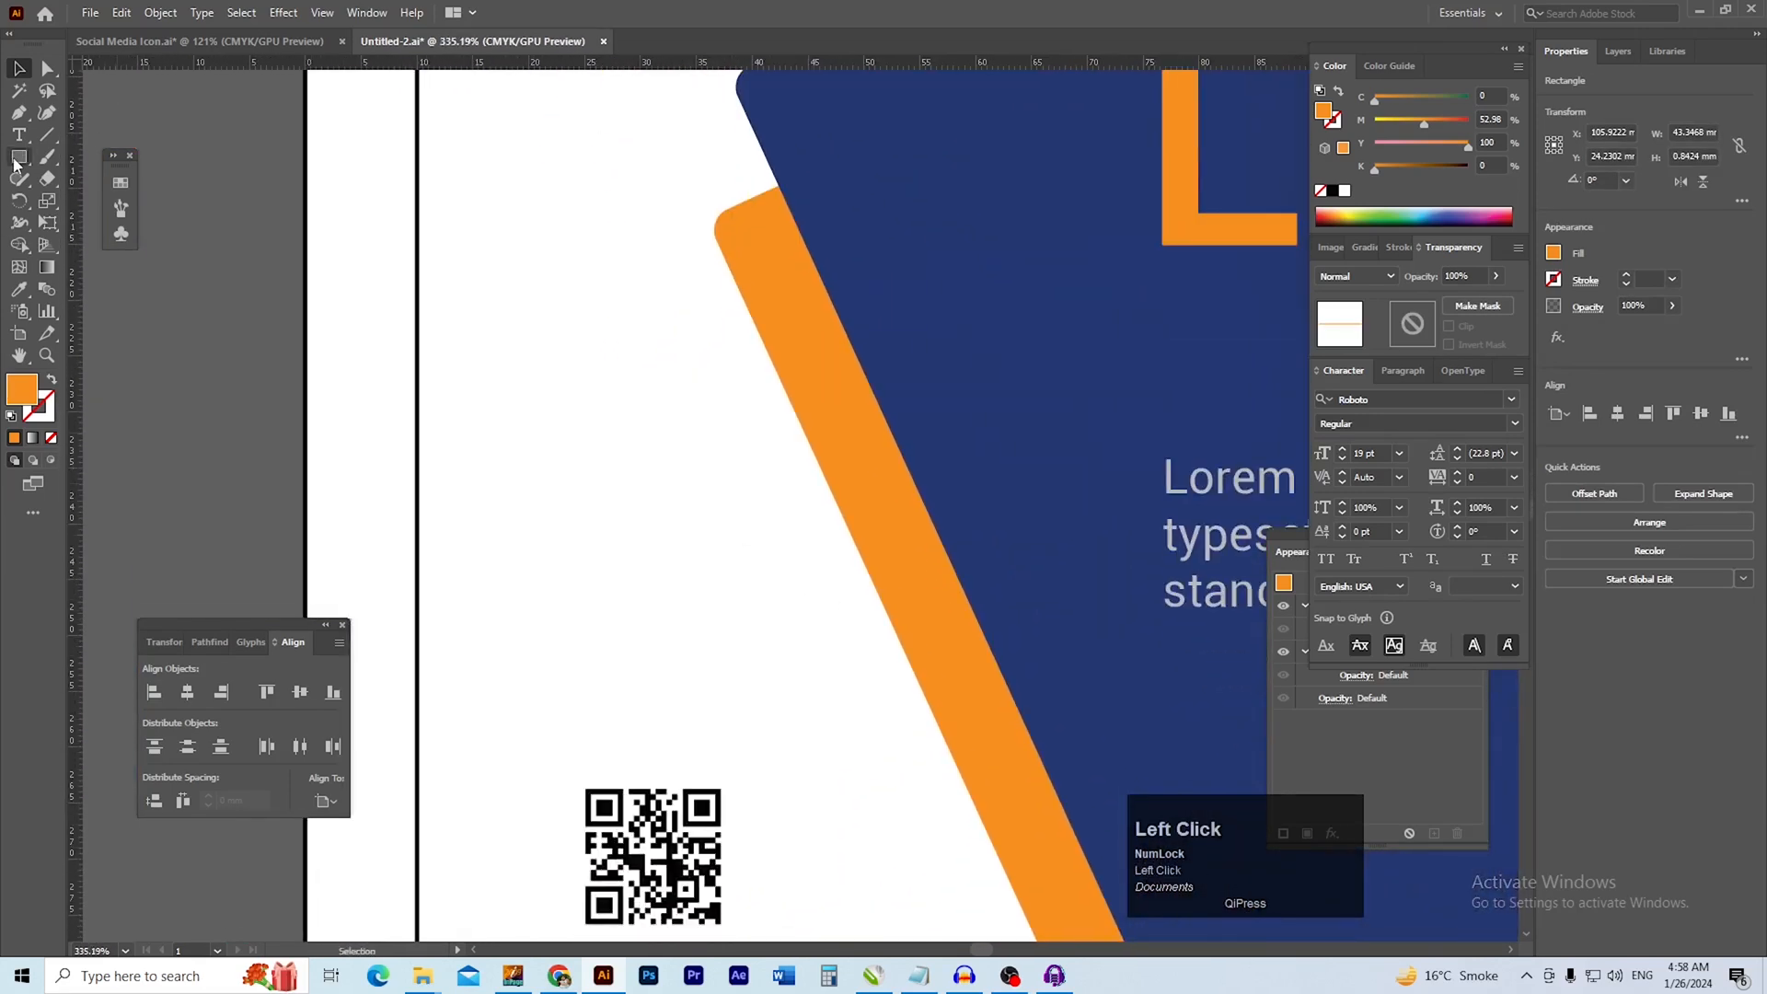
pyautogui.moveTo(20, 159); pyautogui.dragTo(101, 201)
pyautogui.moveTo(539, 504); pyautogui.dragTo(616, 572)
pyautogui.press('v')
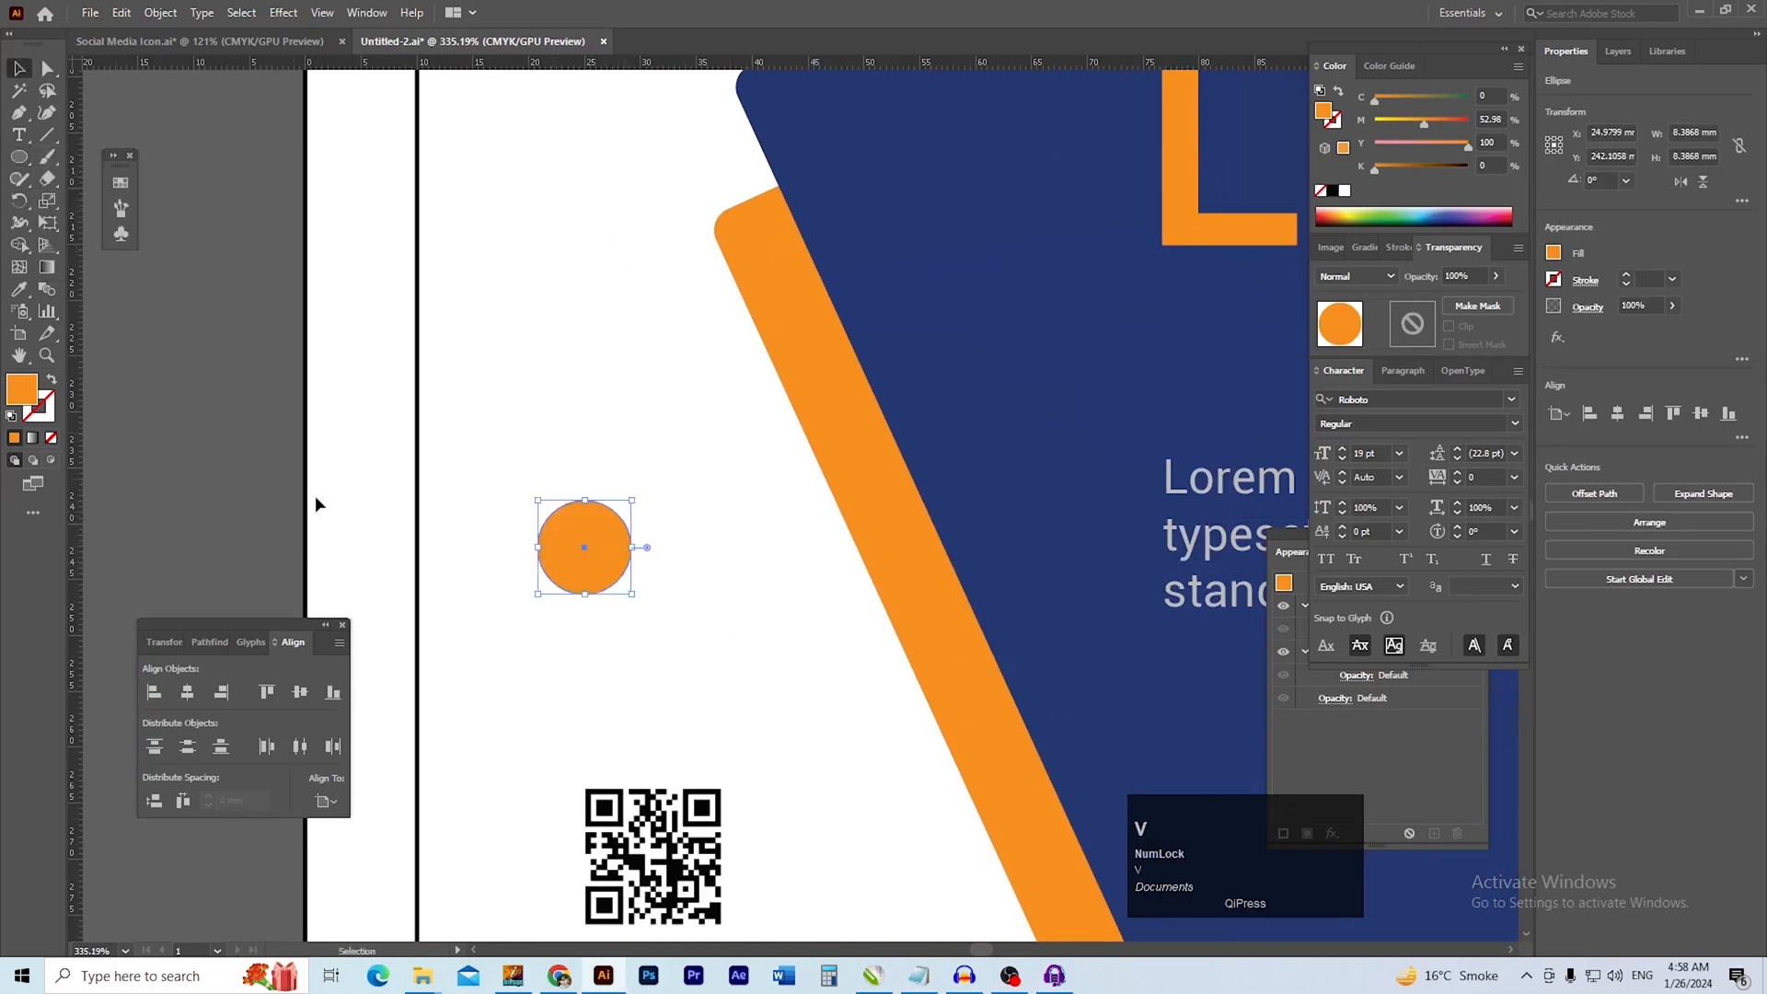
# Give the circle a 1 pt outline in the flyer's blue with no fill
pyautogui.click(1337, 95)
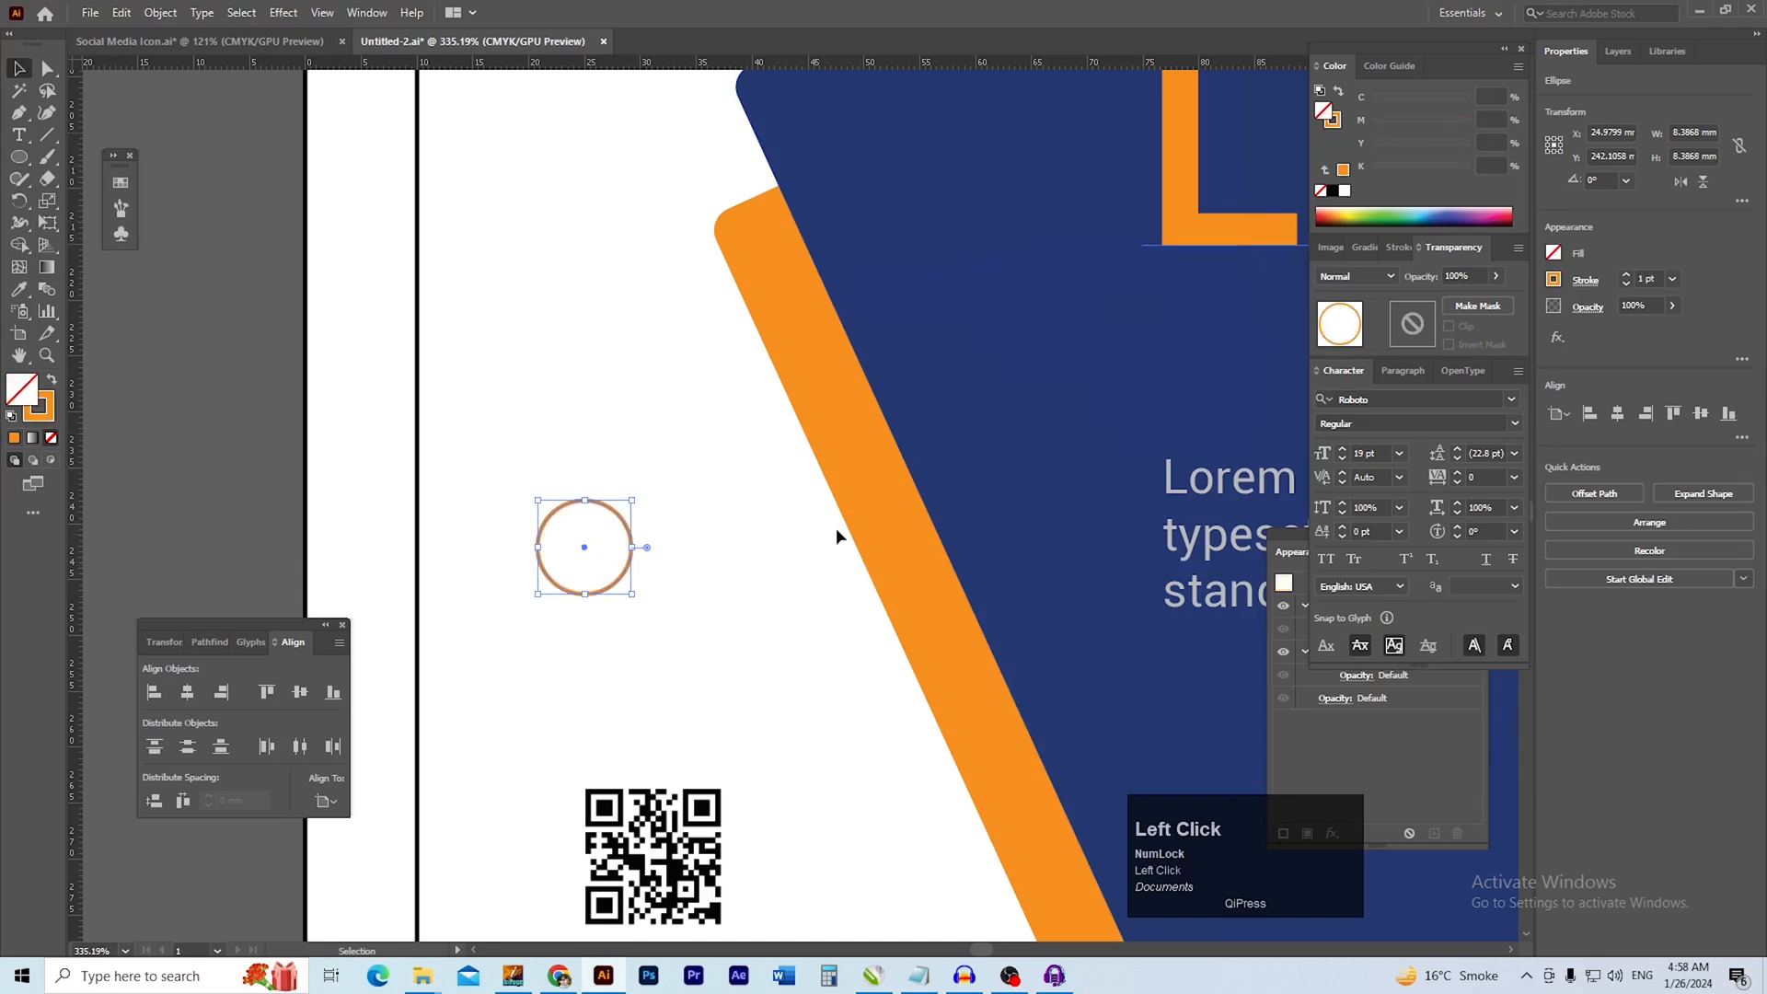
pyautogui.press('i')
pyautogui.click(977, 471)
pyautogui.press('v')
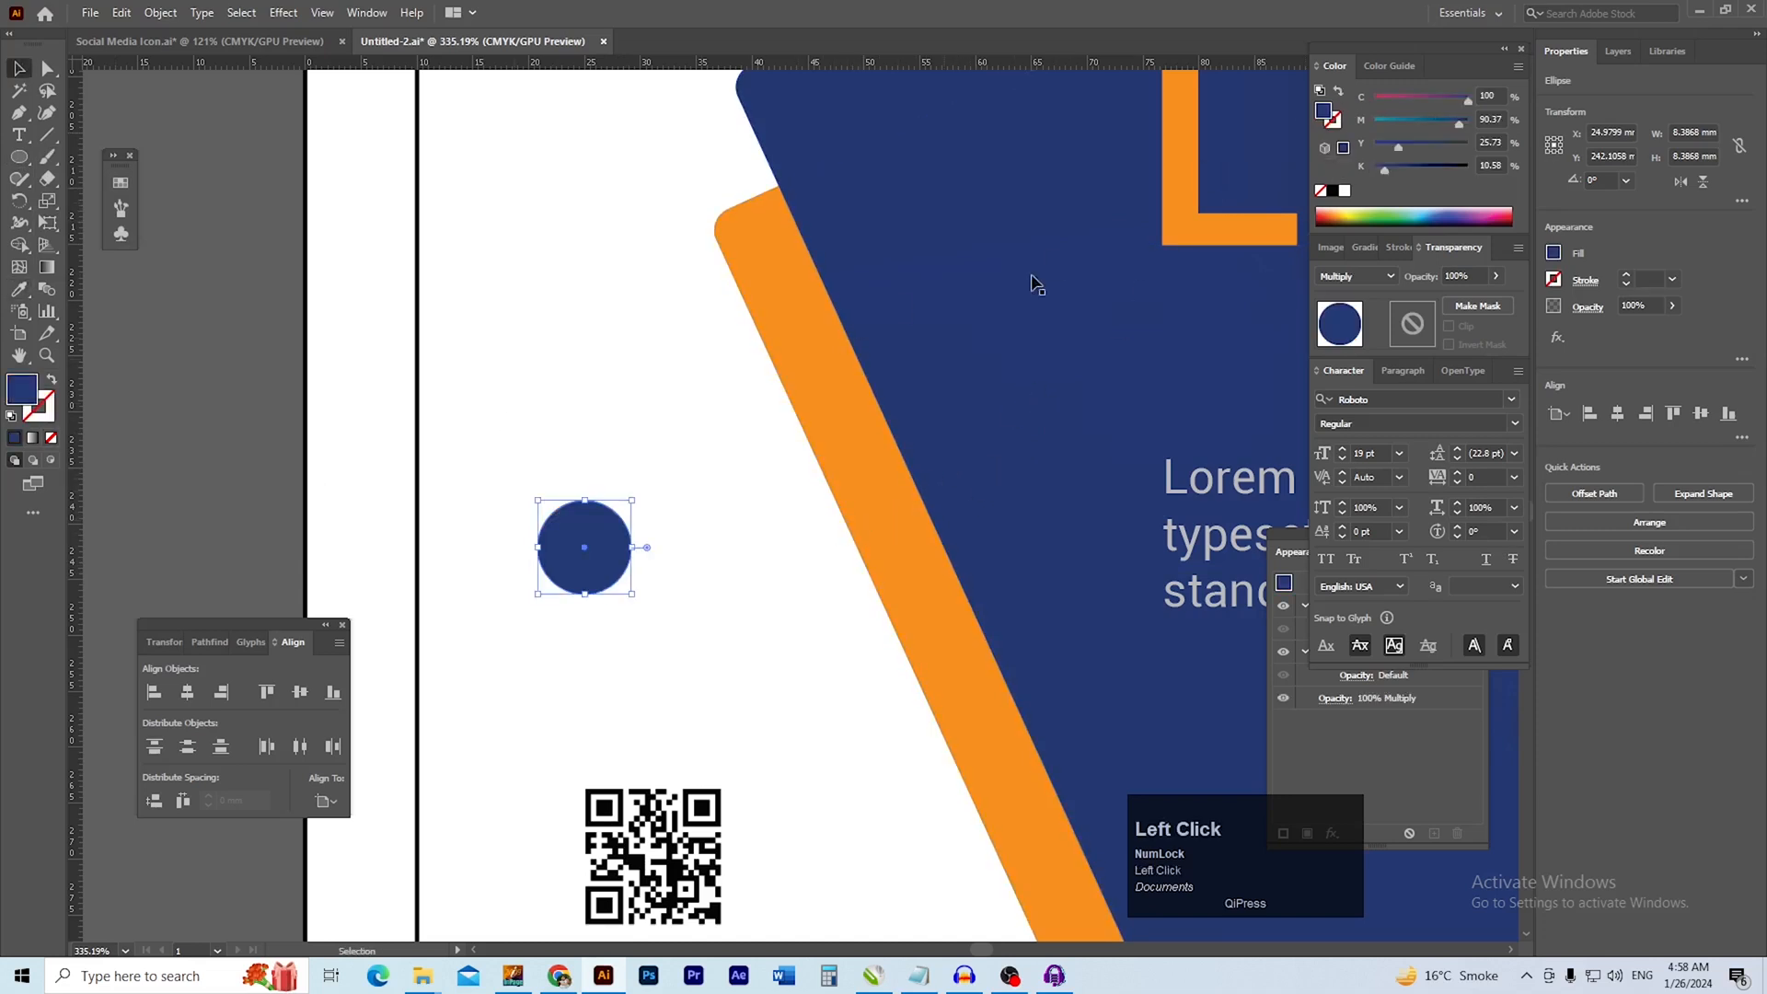
pyautogui.click(1339, 92)
pyautogui.press('v')
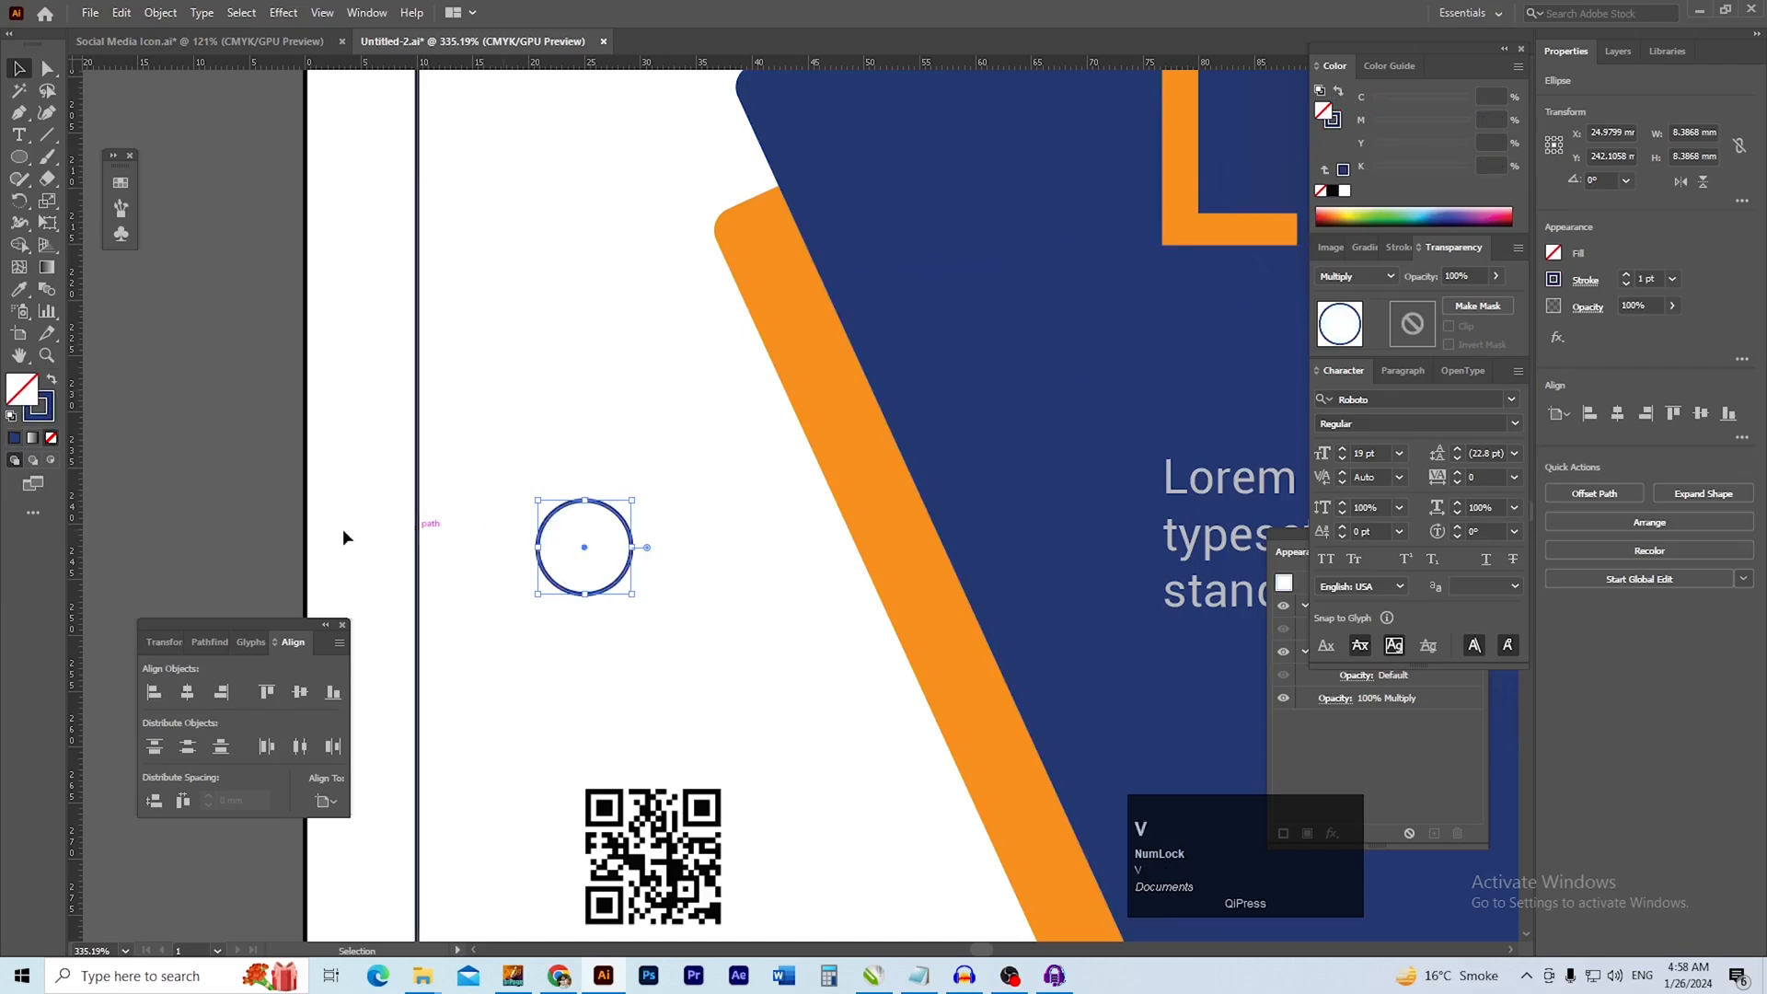
# Copy the blue outlined circle from above the QR code to the white area below the left photo
pyautogui.click(390, 540)
pyautogui.moveTo(648, 550); pyautogui.dragTo(387, 678)
pyautogui.keyDown('ctrl'); pyautogui.keyDown('alt'); pyautogui.click(536, 603); pyautogui.keyUp('alt'); pyautogui.keyUp('ctrl')
pyautogui.moveTo(469, 718); pyautogui.dragTo(466, 302)
pyautogui.moveTo(766, 416); pyautogui.dragTo(566, 628)
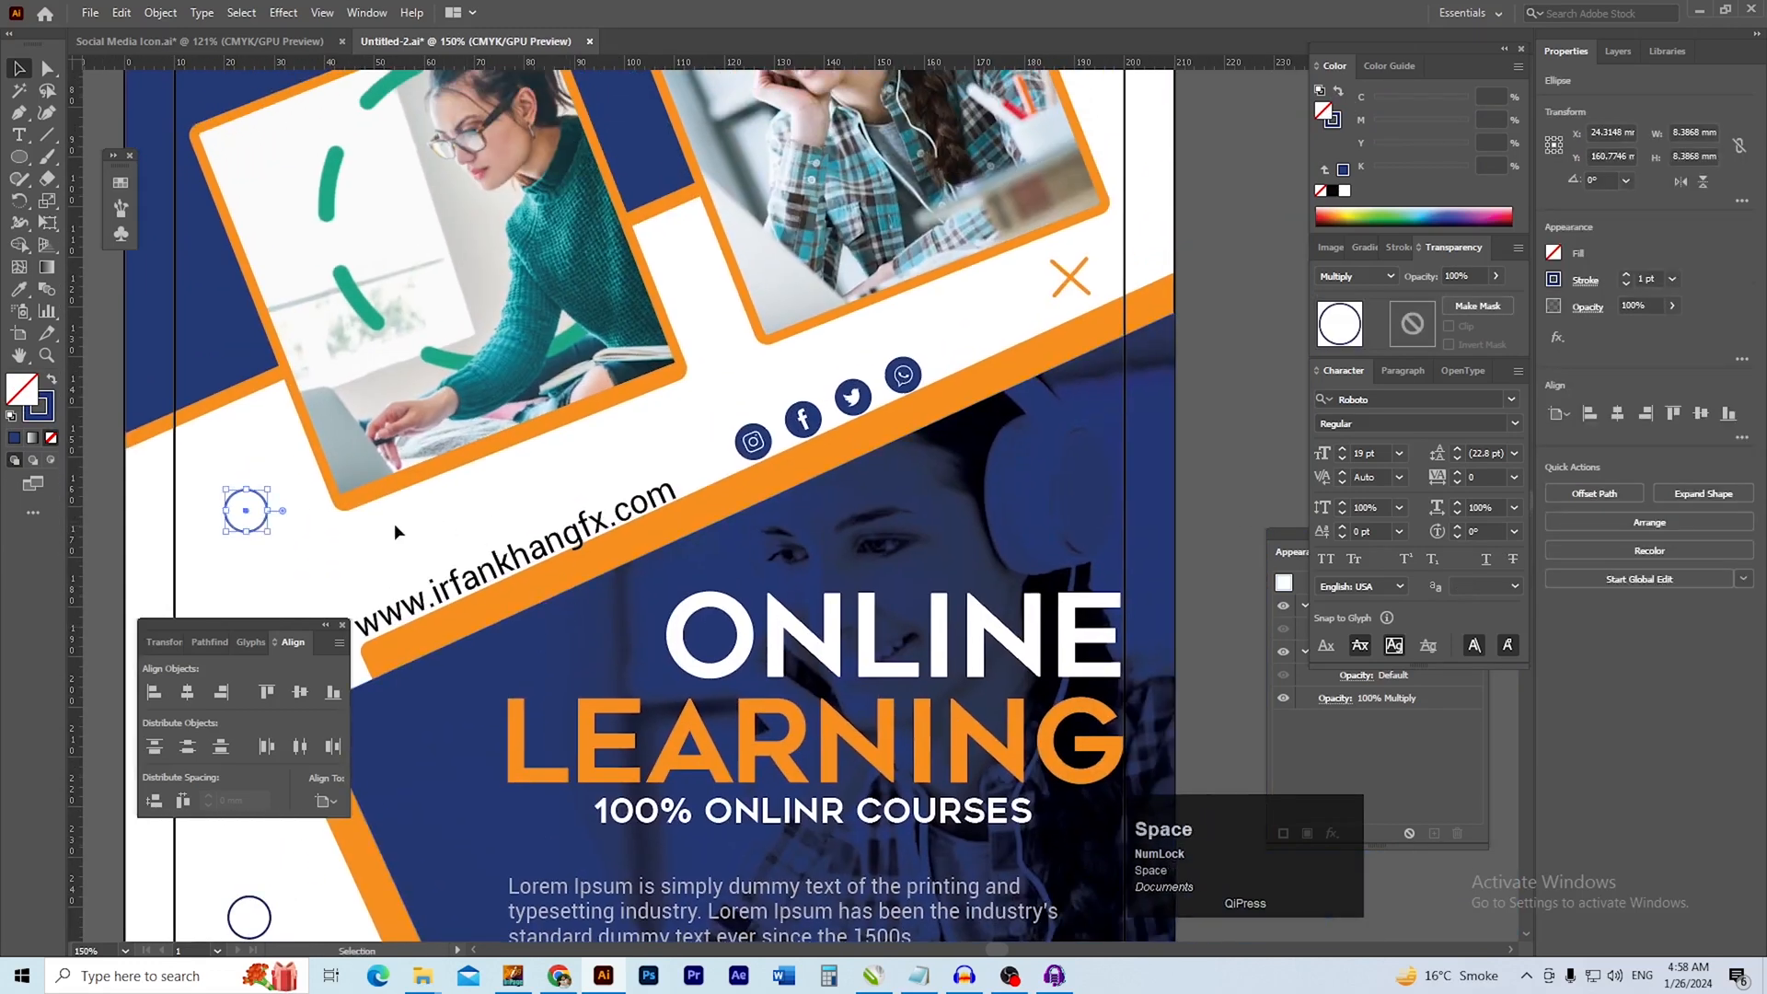
# Copy the blue outlined circle to the white gap between the two photos, above the social icons
pyautogui.click(267, 523)
pyautogui.moveTo(263, 524); pyautogui.dragTo(736, 373)
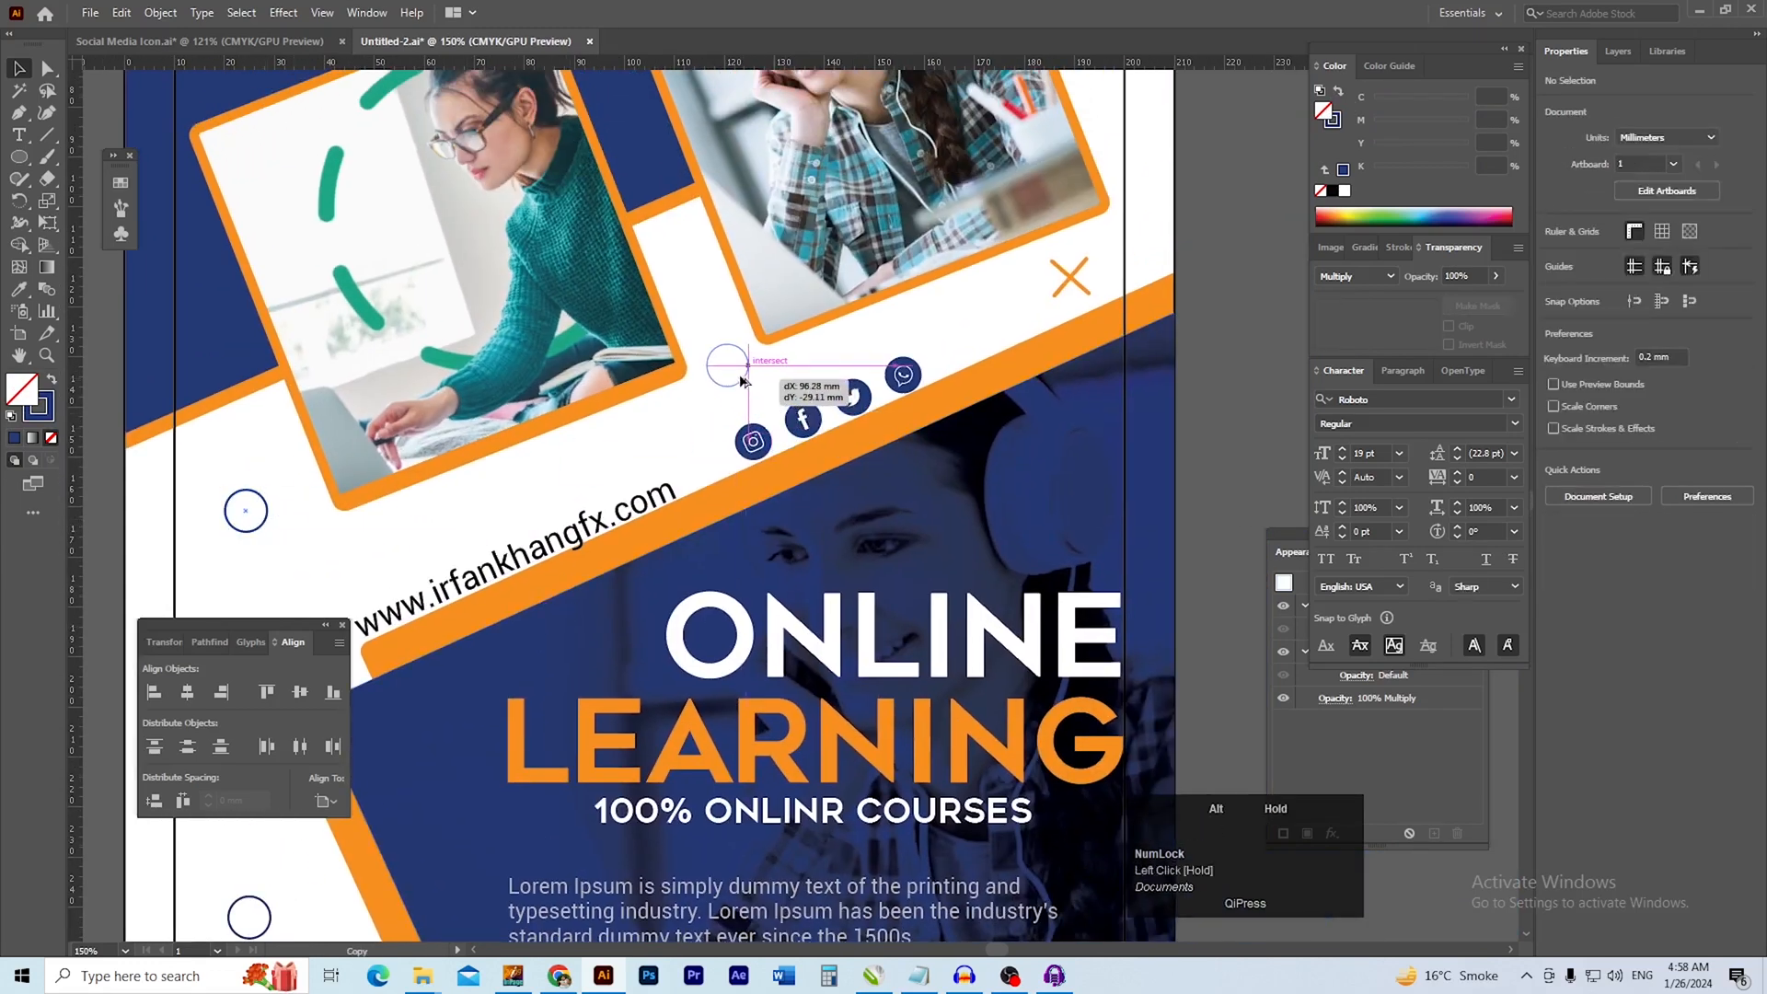
pyautogui.keyDown('ctrl'); pyautogui.click(810, 431); pyautogui.keyUp('ctrl')
pyautogui.moveTo(810, 431); pyautogui.dragTo(705, 493)
pyautogui.moveTo(815, 479); pyautogui.dragTo(573, 397)
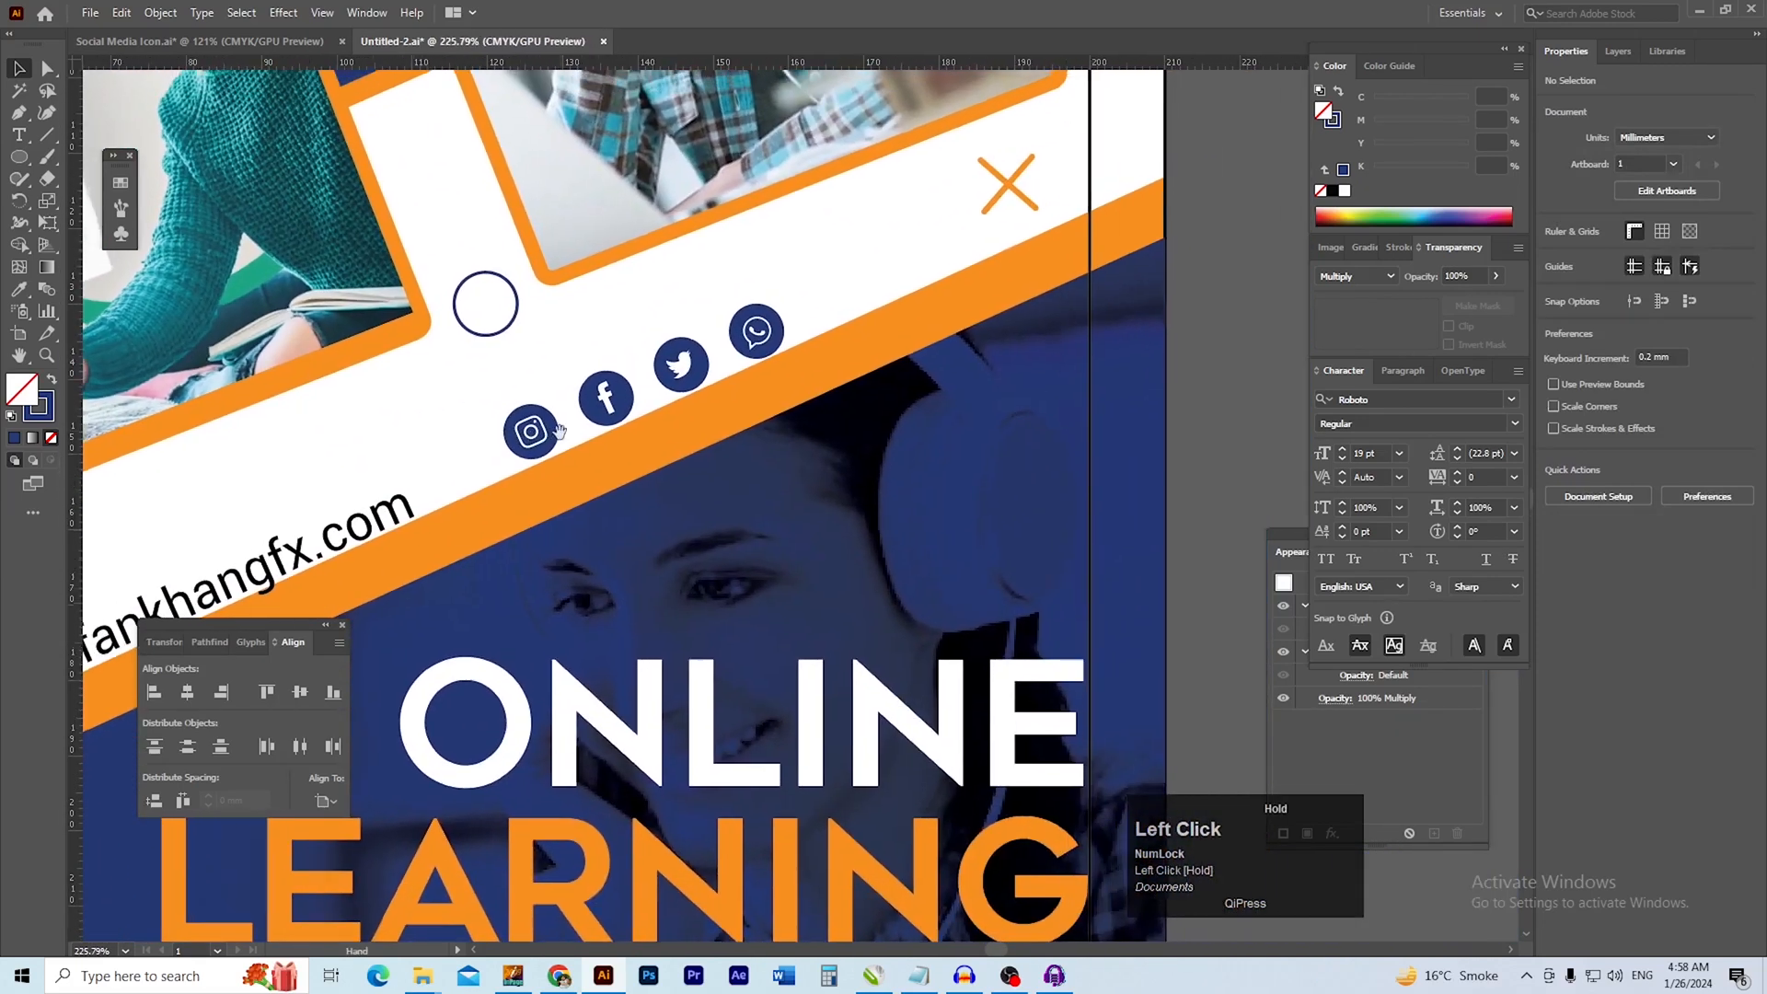
# Try a white-outlined copy of the circle over the headphones, move it onto the orange band, and delete it
pyautogui.moveTo(504, 339); pyautogui.dragTo(1003, 494)
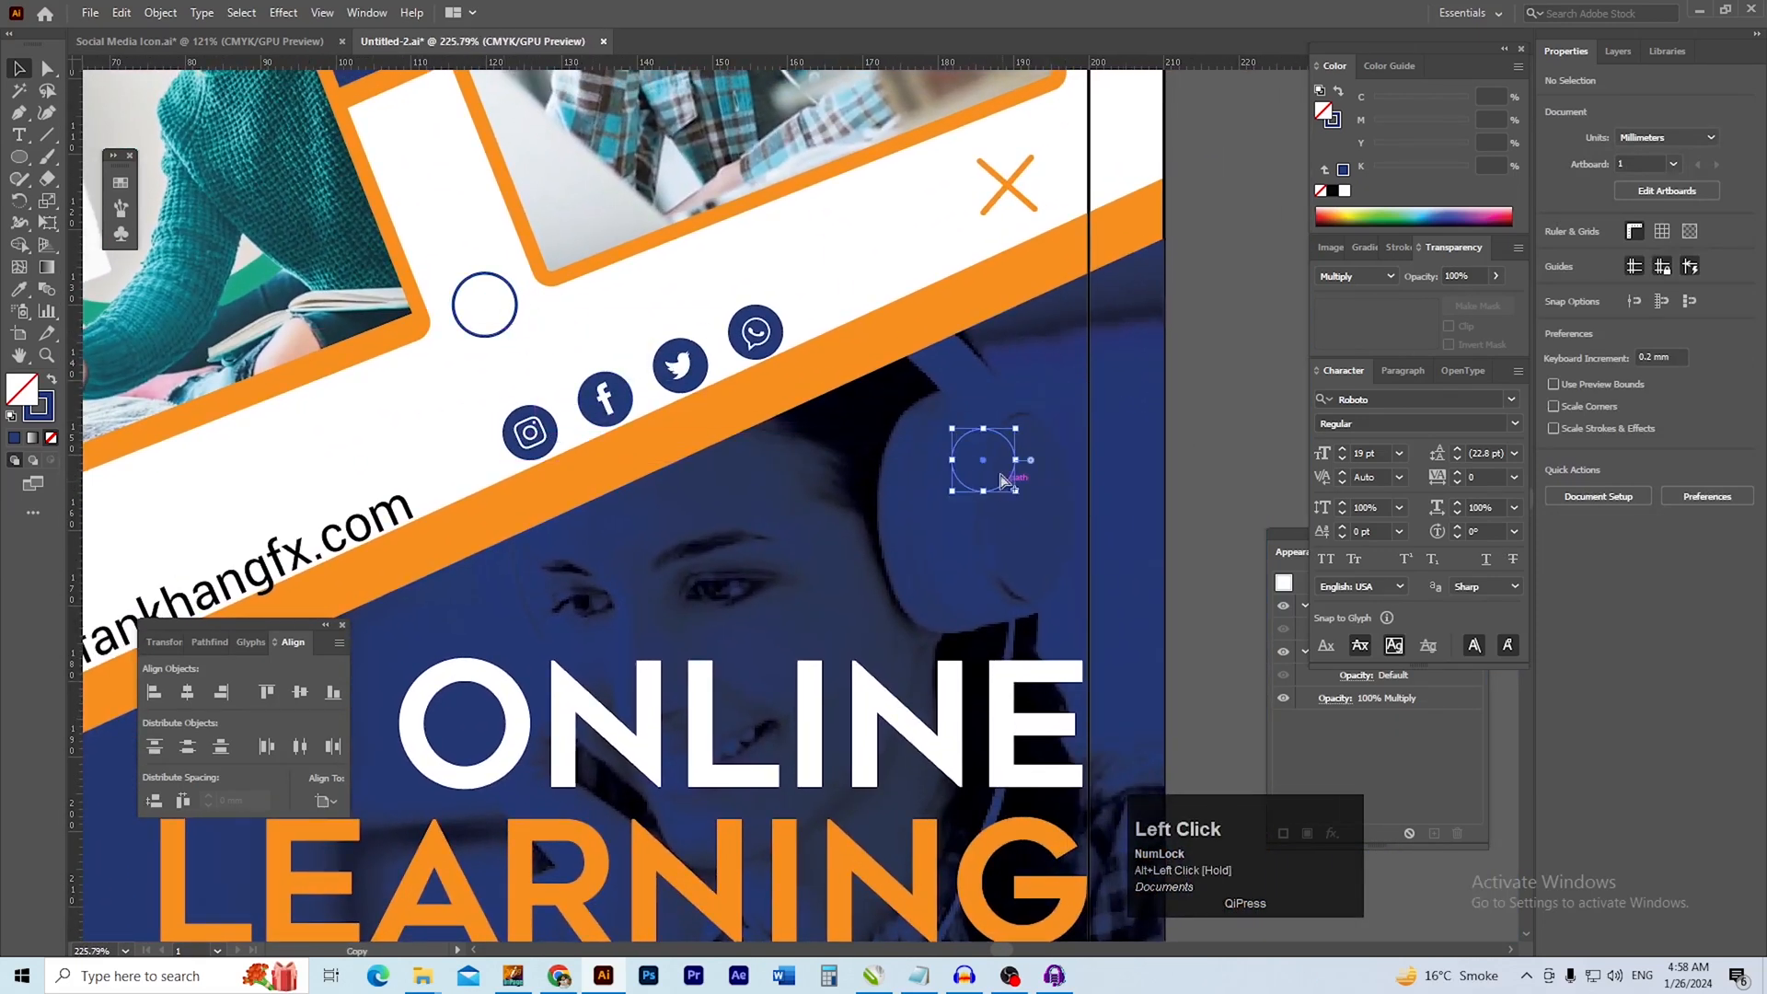
pyautogui.click(1343, 191)
pyautogui.click(1254, 313)
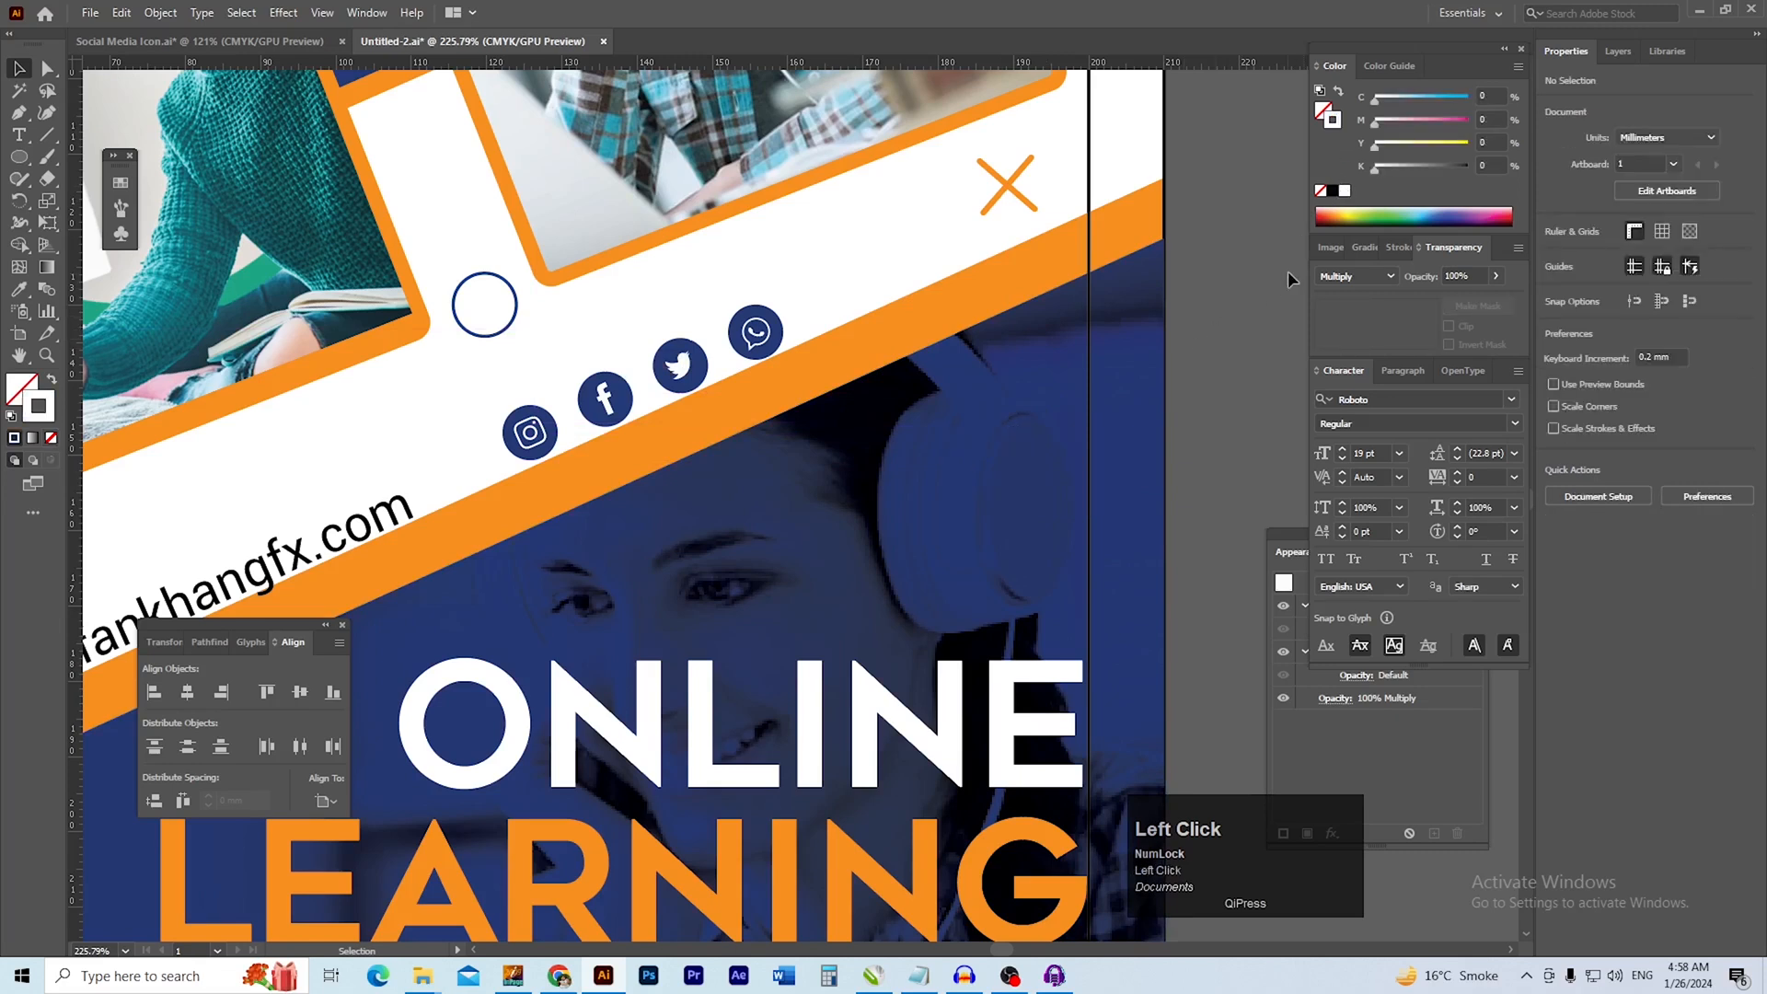
pyautogui.hotkey('ctrl', 'z')
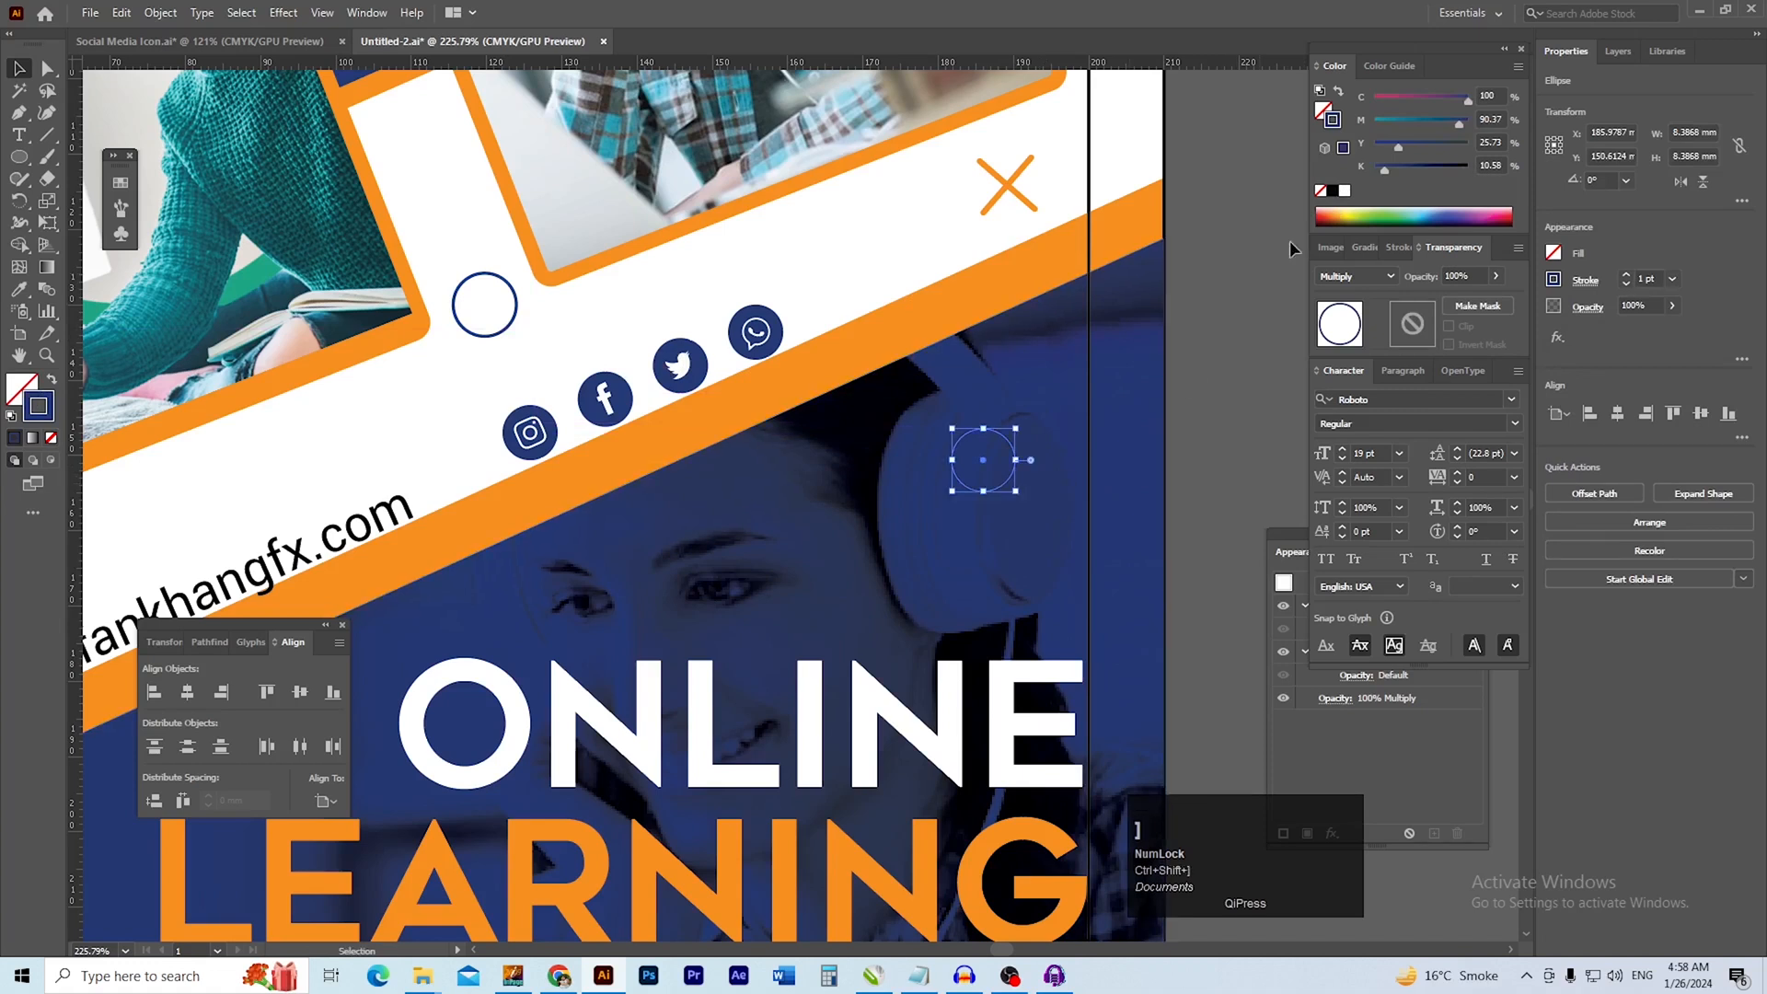
pyautogui.click(1345, 192)
pyautogui.click(1169, 447)
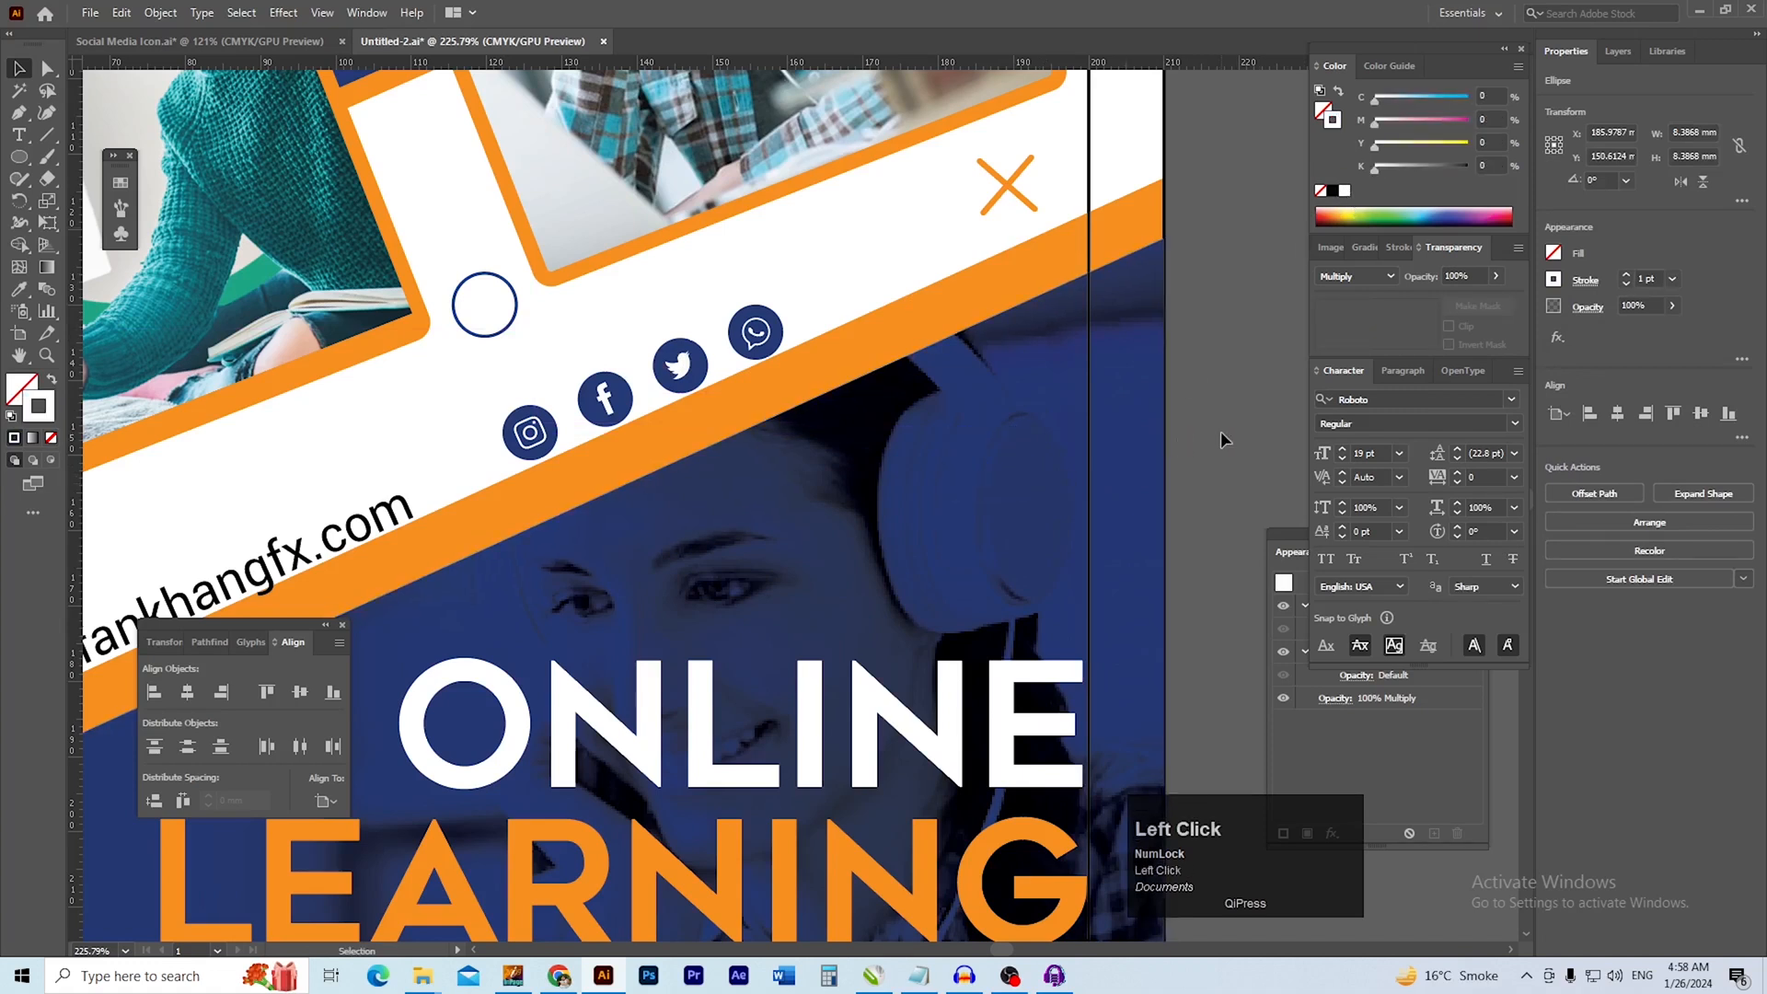
pyautogui.moveTo(1012, 485); pyautogui.dragTo(832, 365)
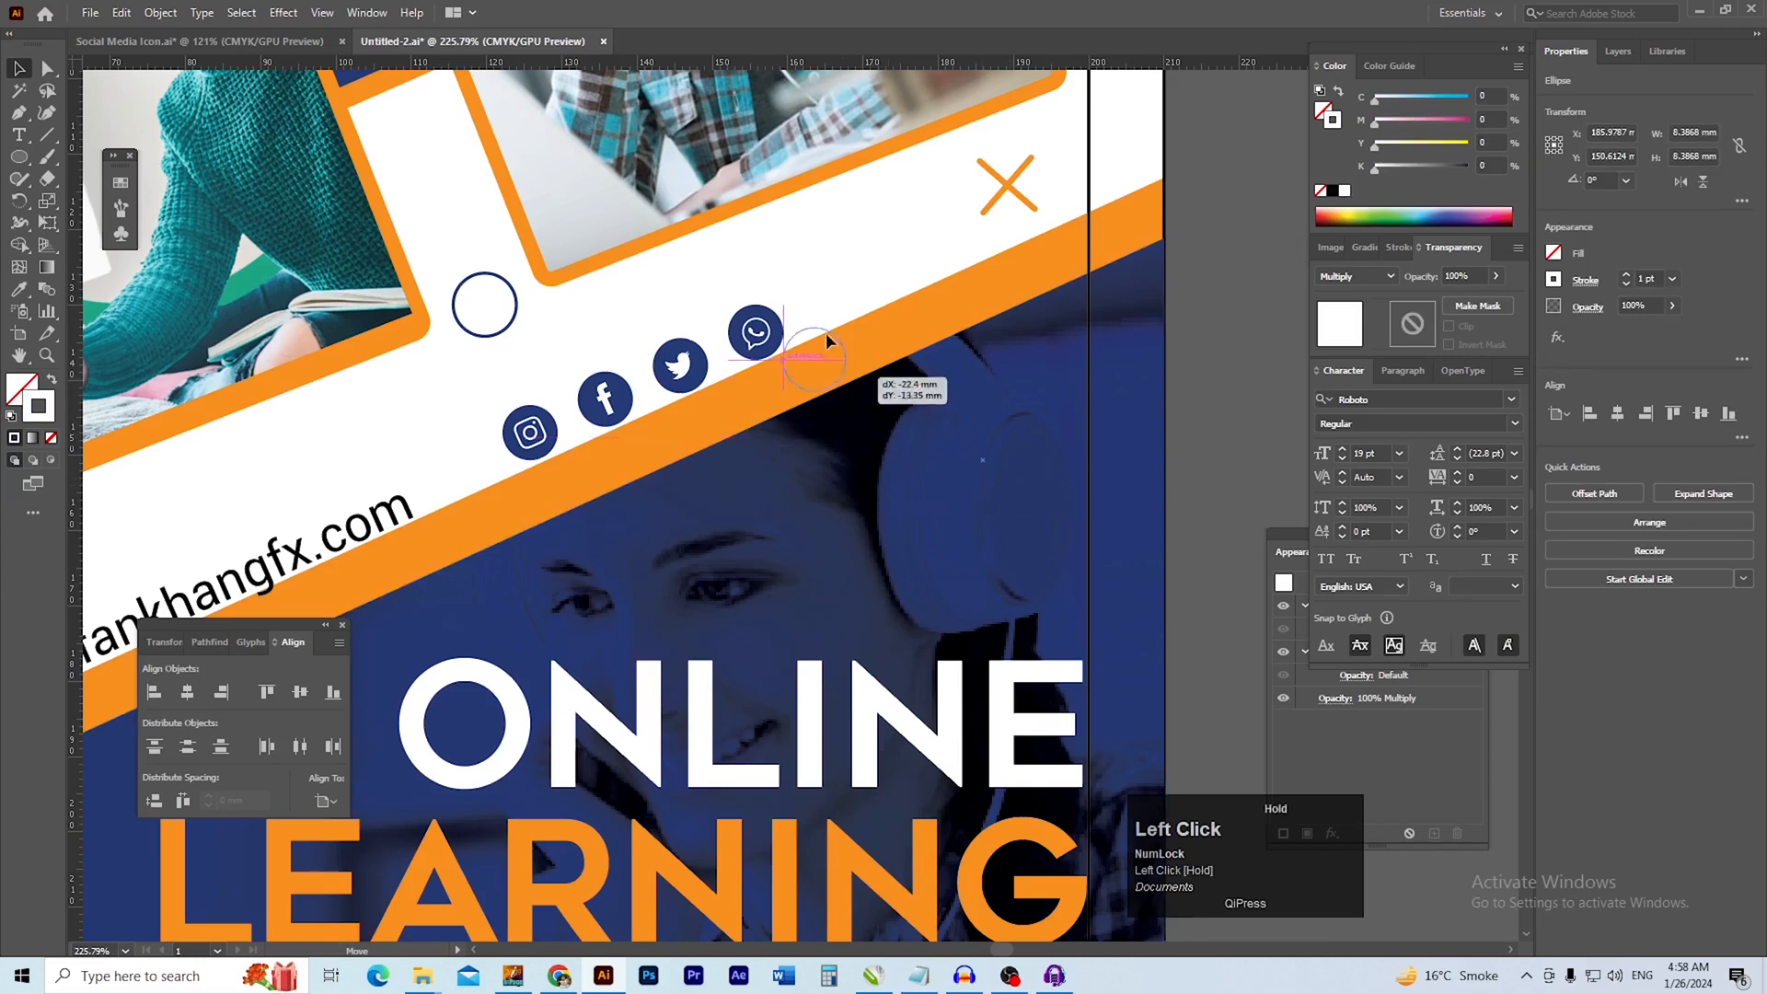
pyautogui.click(856, 278)
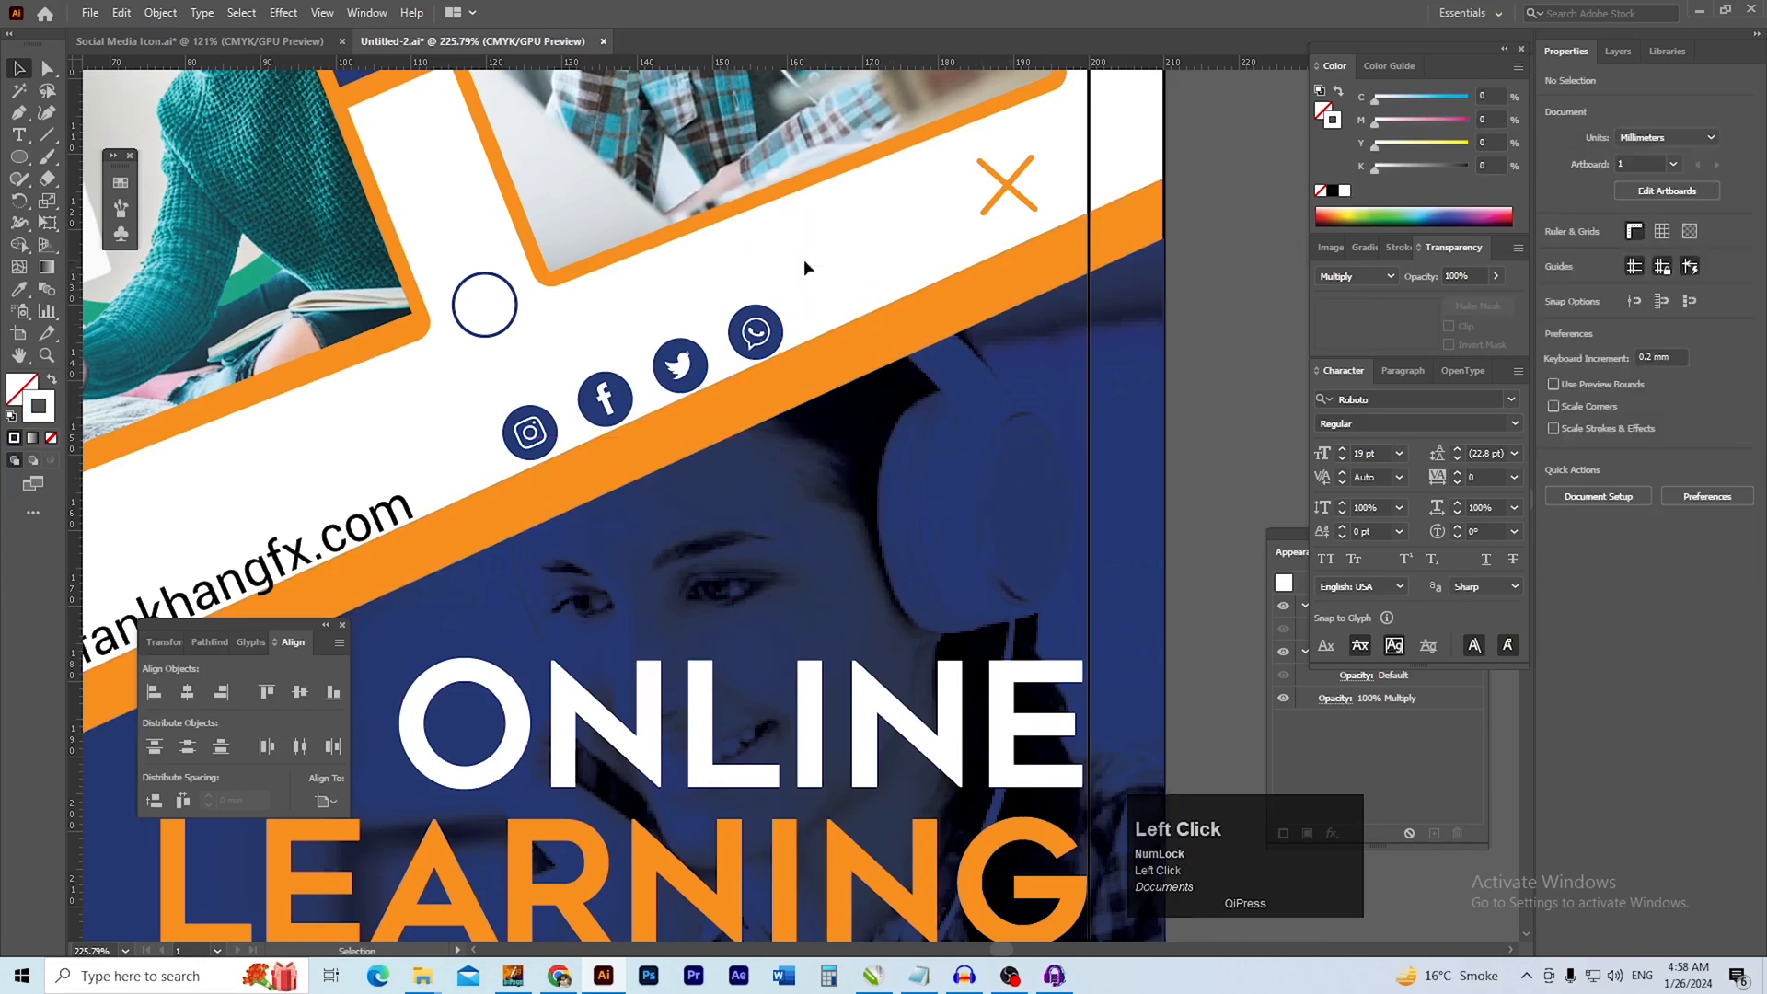
pyautogui.moveTo(902, 344); pyautogui.dragTo(905, 340)
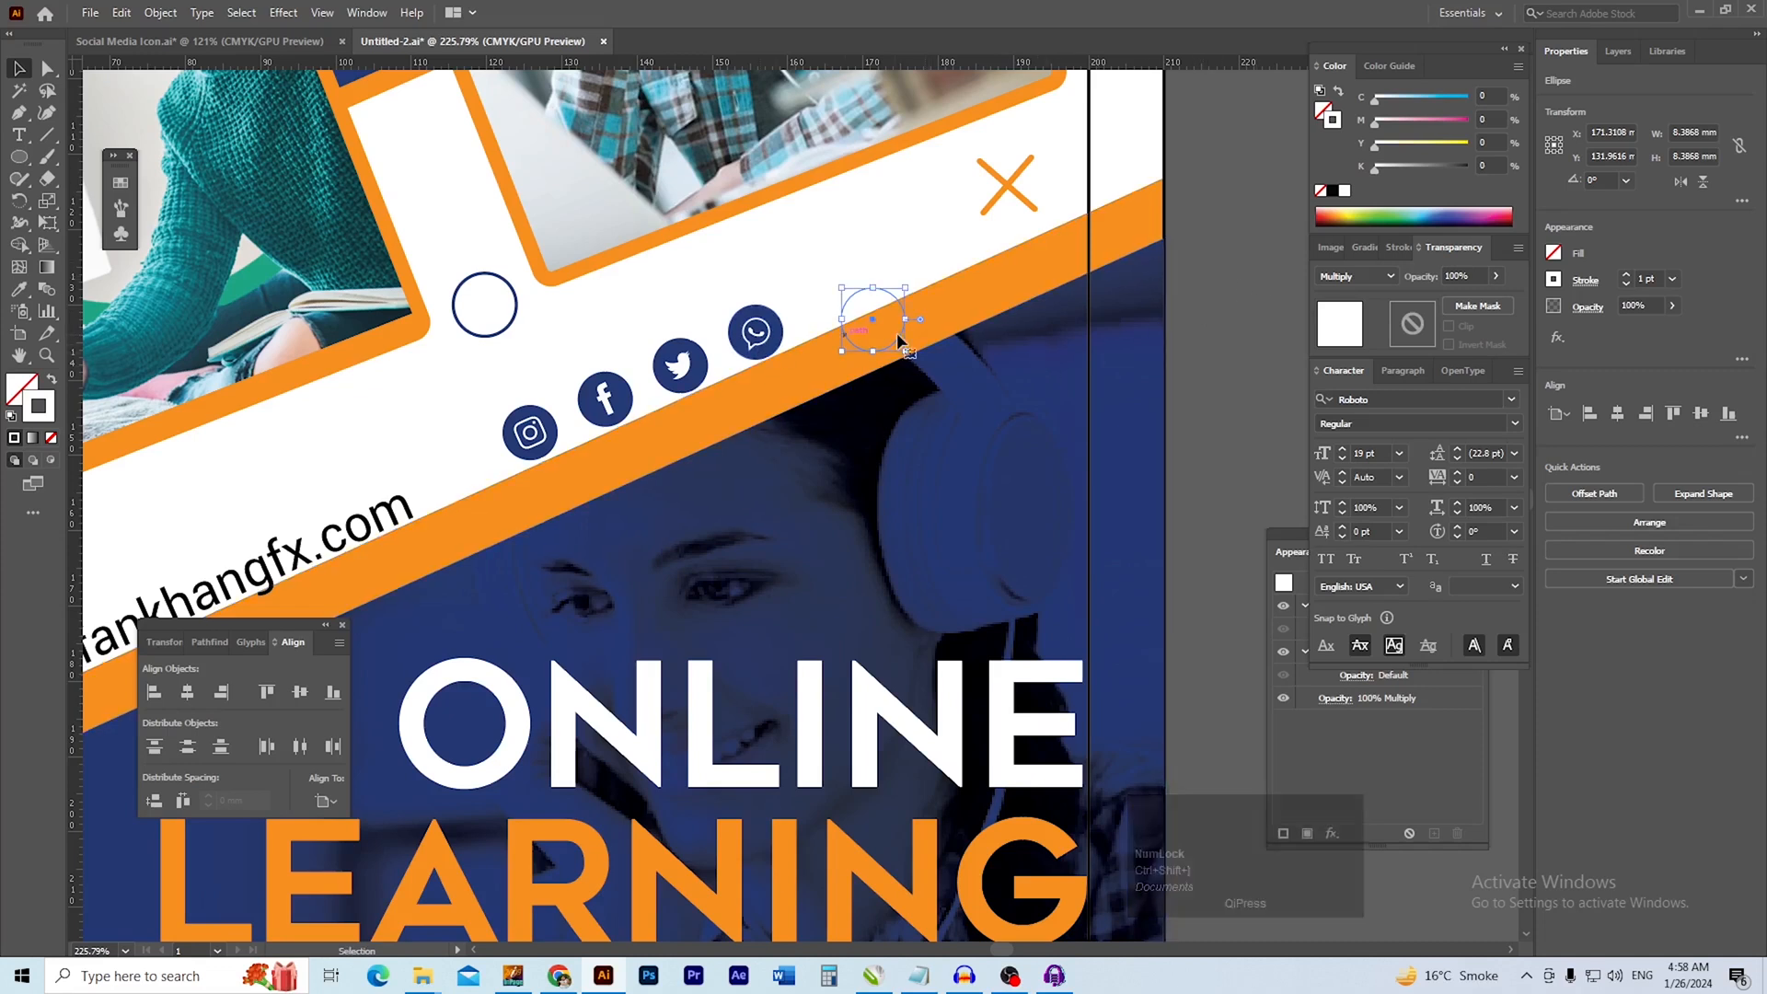
pyautogui.press('Delete')
# Try another copy of the circle over the headphones with the orange band's colour, and undo it
pyautogui.click(507, 333)
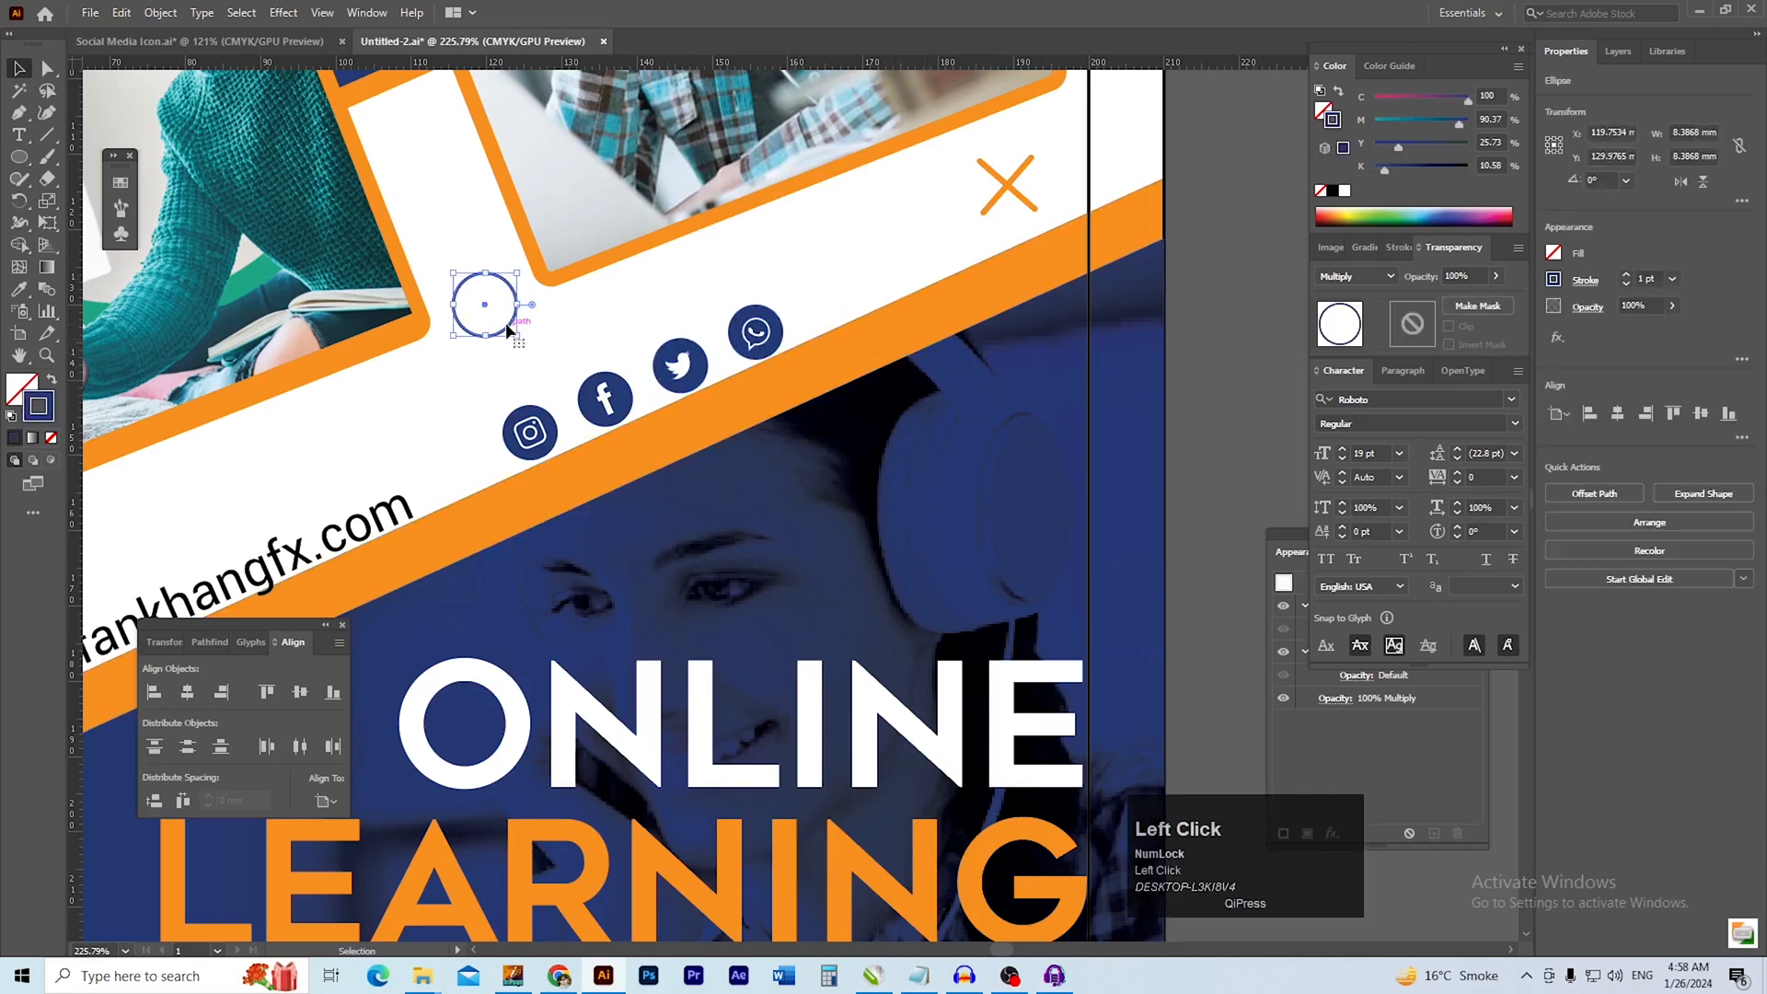
pyautogui.moveTo(505, 333); pyautogui.dragTo(979, 478)
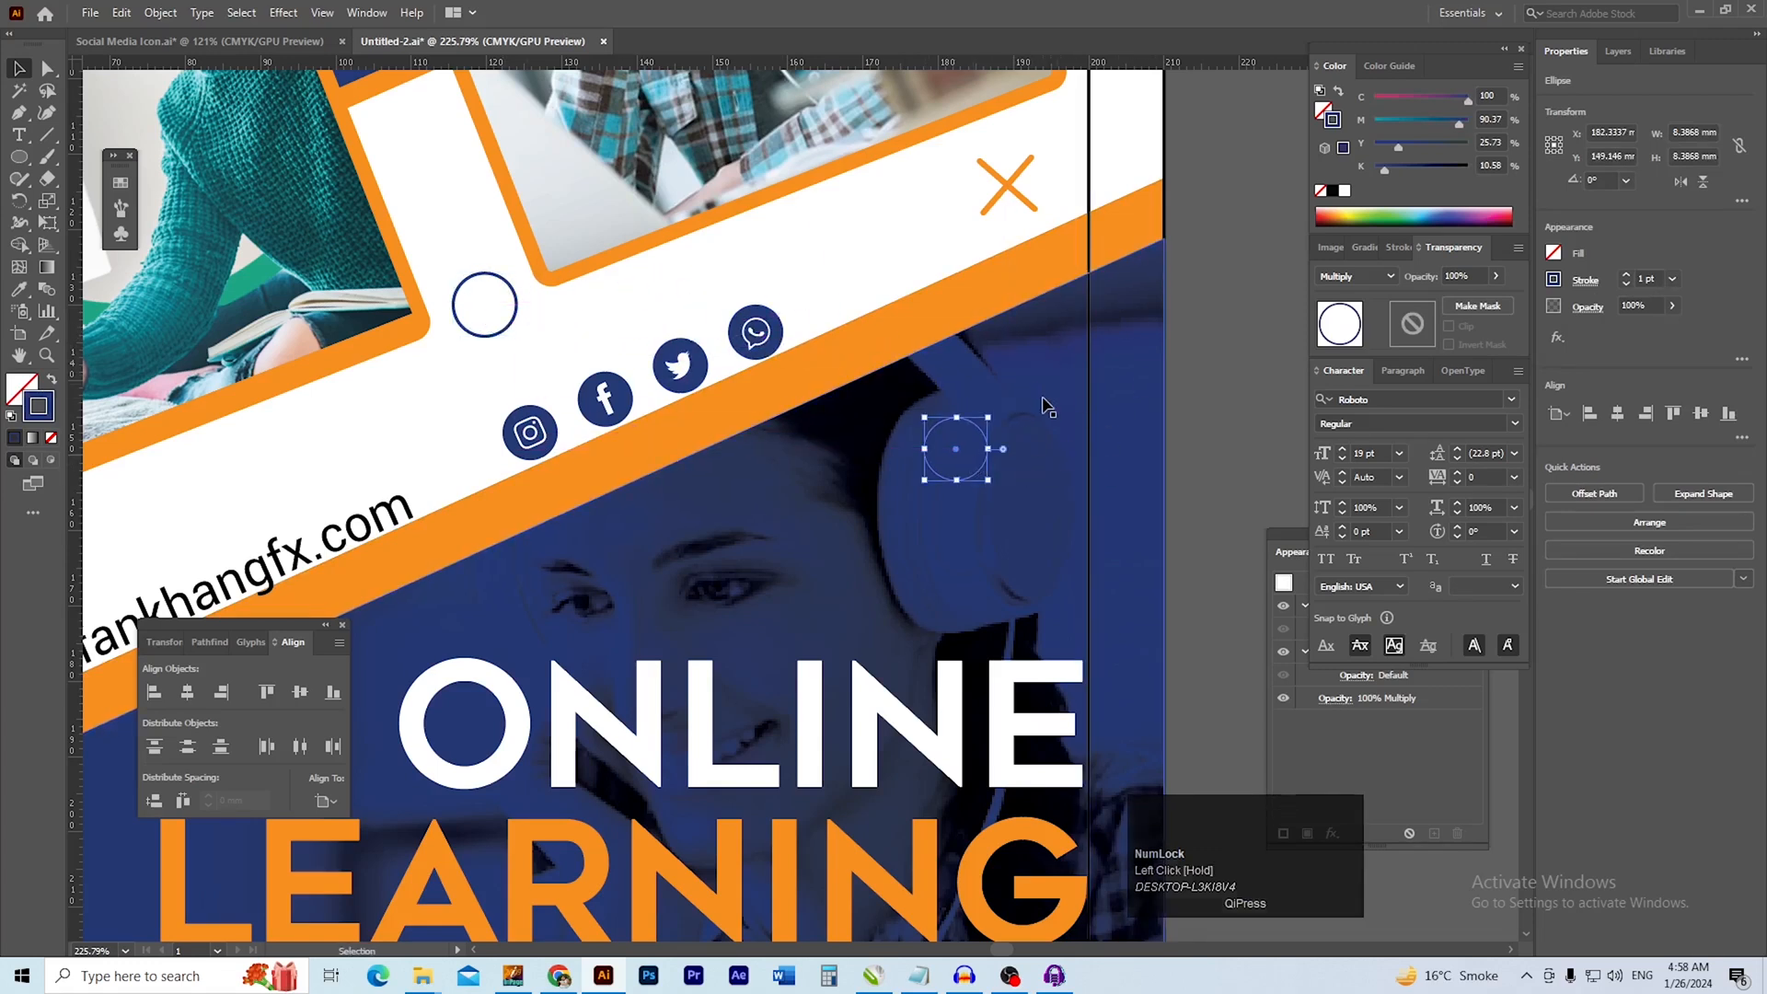
pyautogui.press('i')
pyautogui.keyDown('shift'); pyautogui.click(969, 281); pyautogui.keyUp('shift')
pyautogui.press('v')
pyautogui.click(1213, 358)
pyautogui.moveTo(982, 475); pyautogui.dragTo(989, 429)
pyautogui.hotkey('ctrl', 'z')
pyautogui.click(1199, 446)
pyautogui.moveTo(883, 465); pyautogui.dragTo(1052, 497)
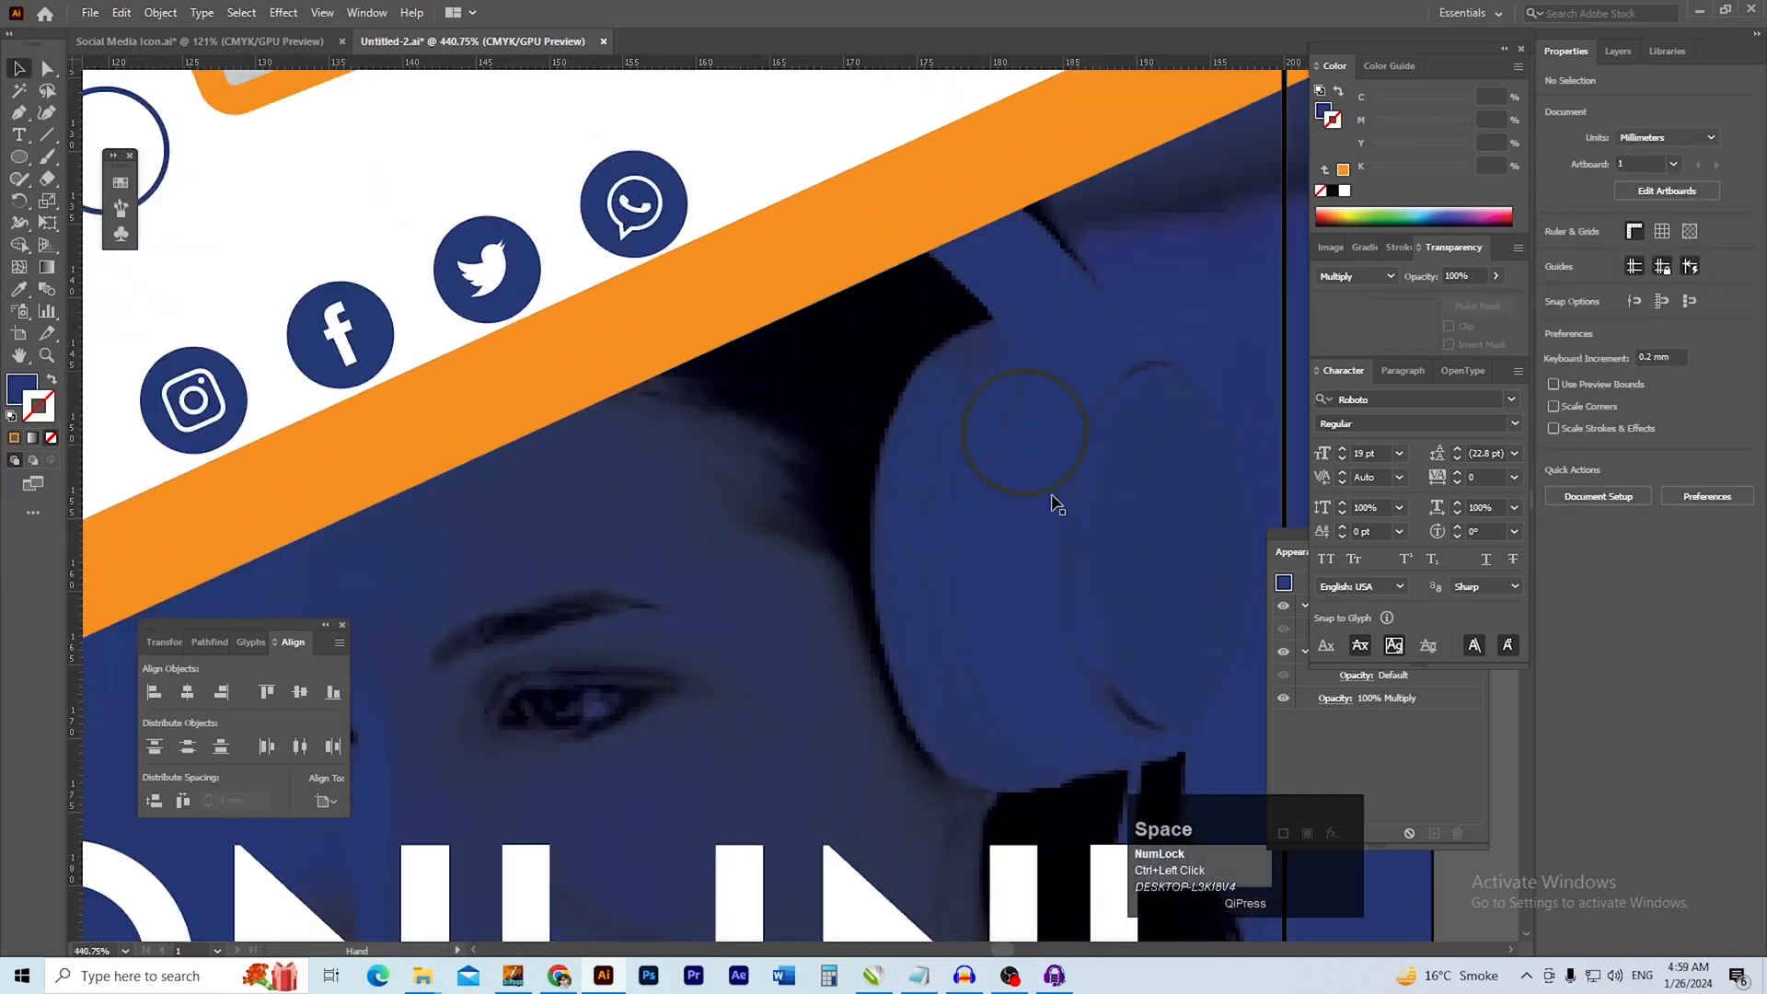
pyautogui.hotkey('ctrl', 'z')
pyautogui.keyDown('ctrl'); pyautogui.keyDown('alt'); pyautogui.click(927, 446); pyautogui.keyUp('alt'); pyautogui.keyUp('ctrl')
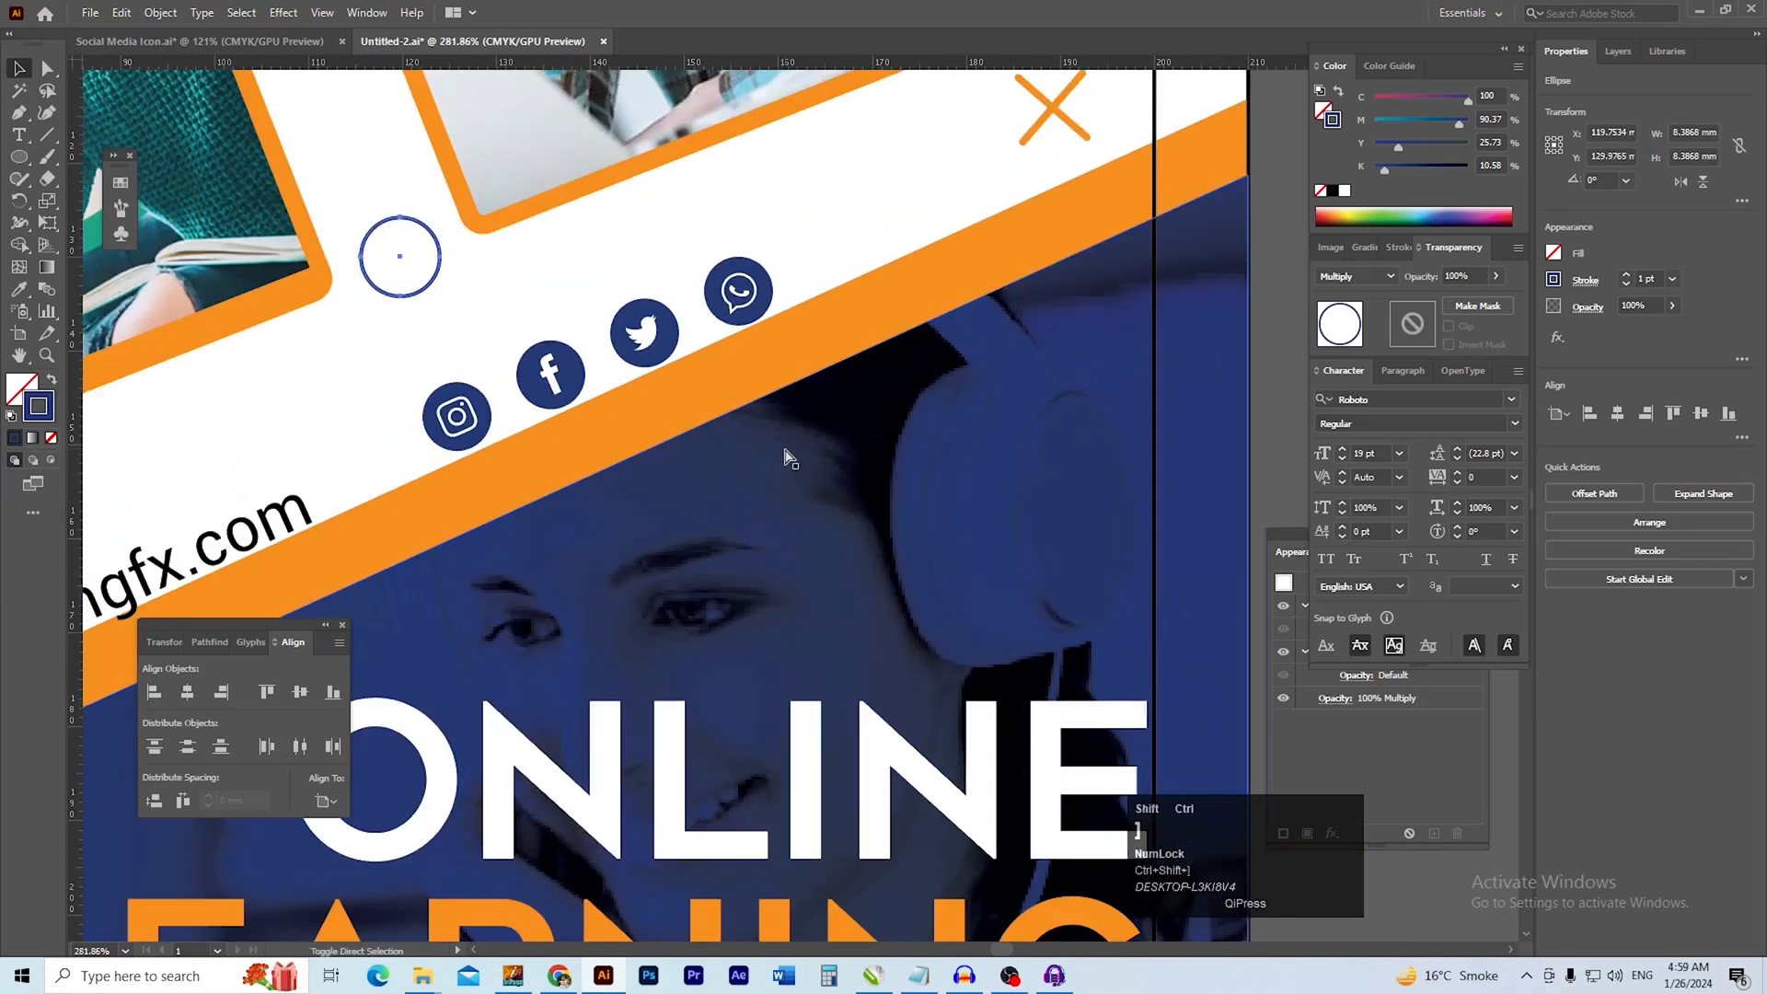
# Copy the circle onto the orange band beside the social icons and colour its outline white
pyautogui.moveTo(433, 288); pyautogui.dragTo(1028, 321)
pyautogui.moveTo(1018, 308); pyautogui.dragTo(981, 350)
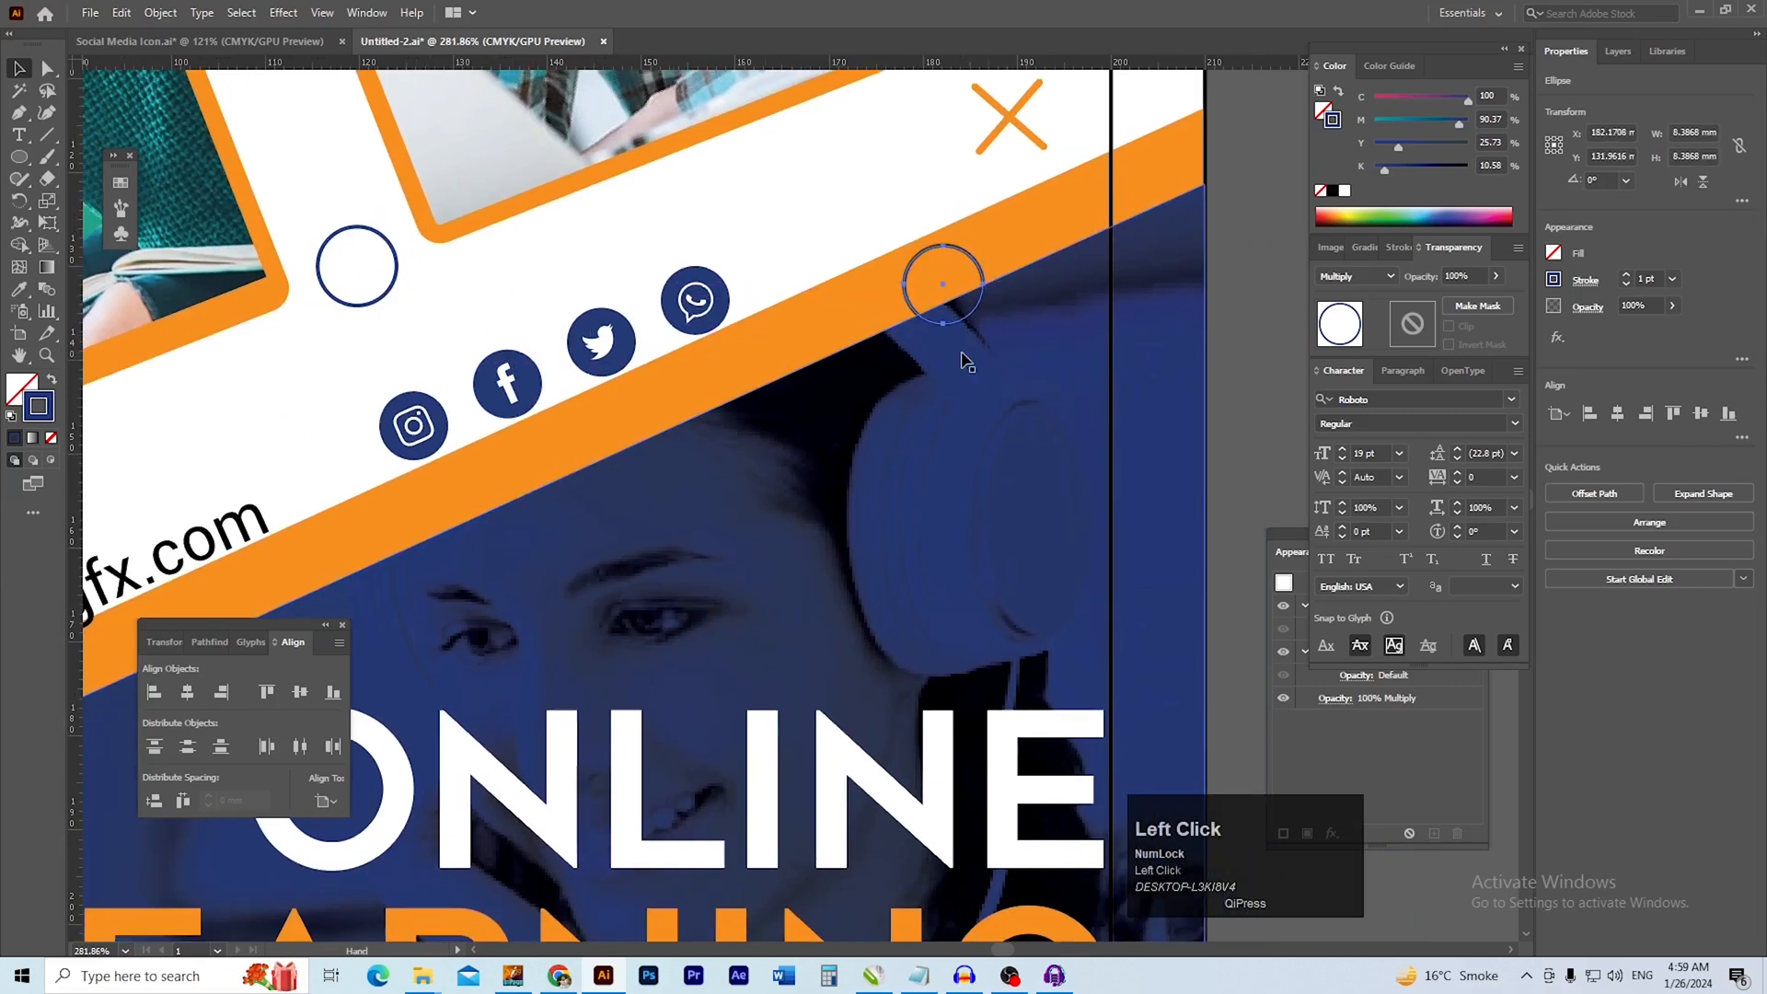
pyautogui.click(1345, 192)
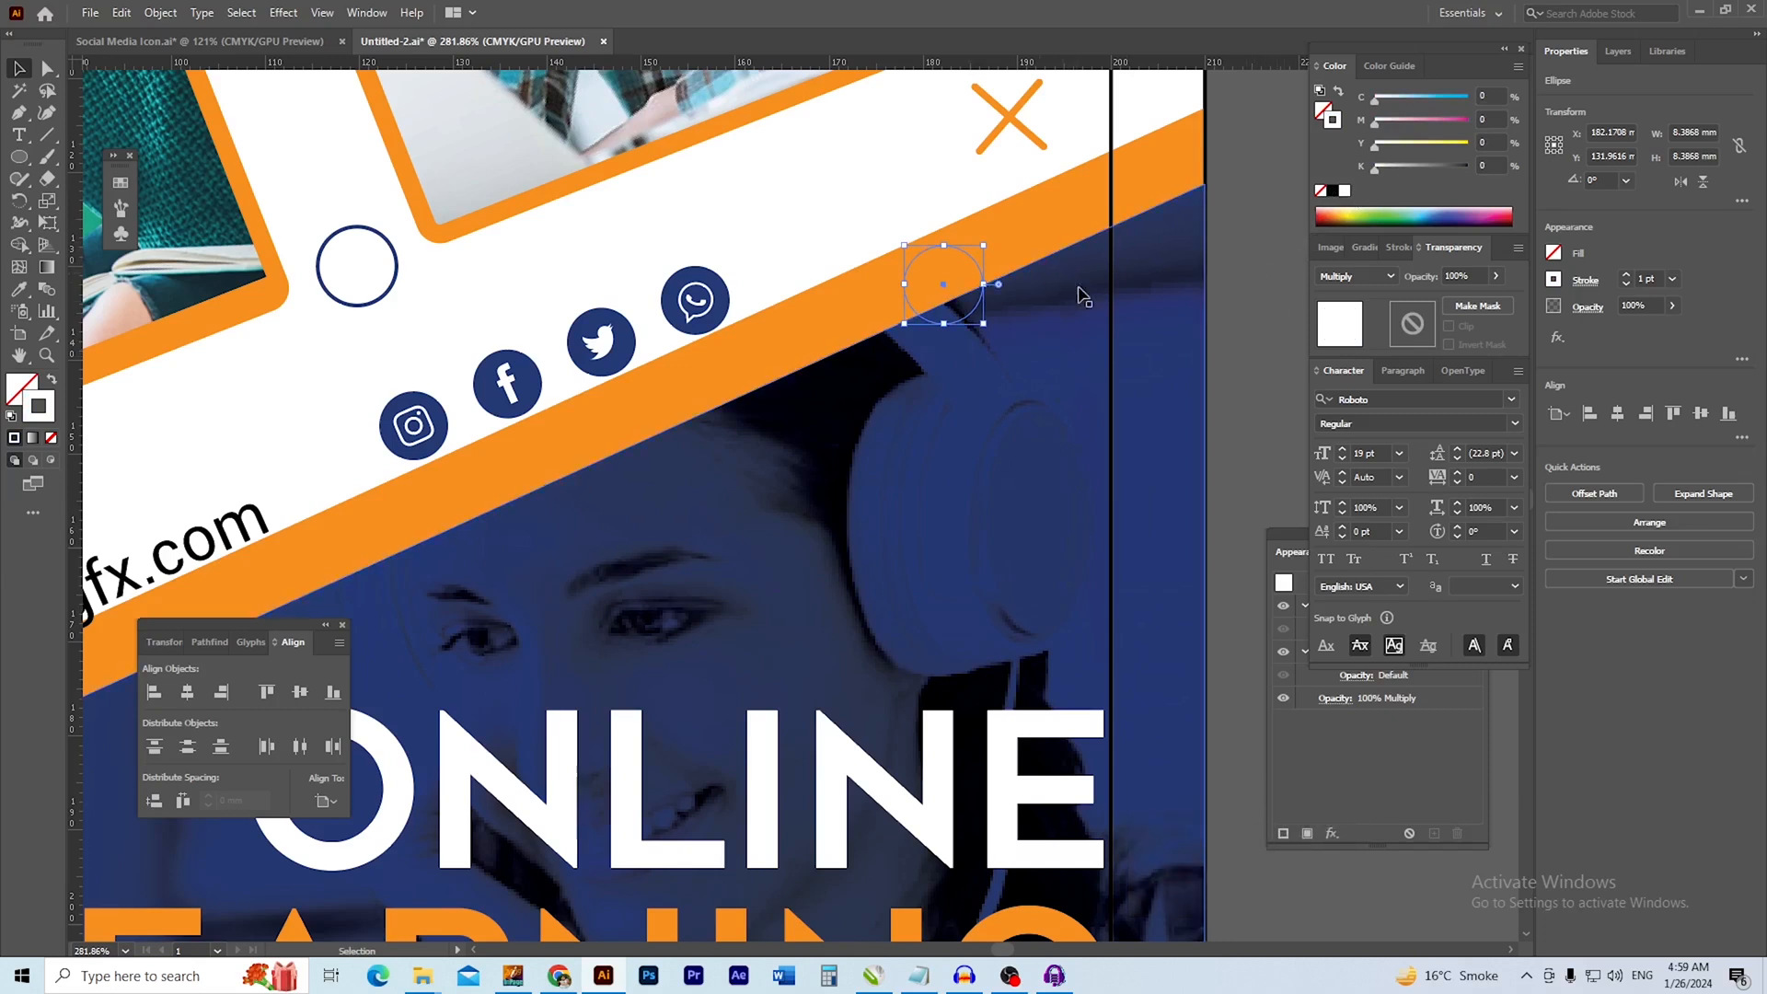
# Sample the orange band's colour for the copied circle's outline and move the circle onto the headphones
pyautogui.press('i')
pyautogui.click(1051, 217)
pyautogui.press('v')
pyautogui.moveTo(968, 253); pyautogui.dragTo(1067, 333)
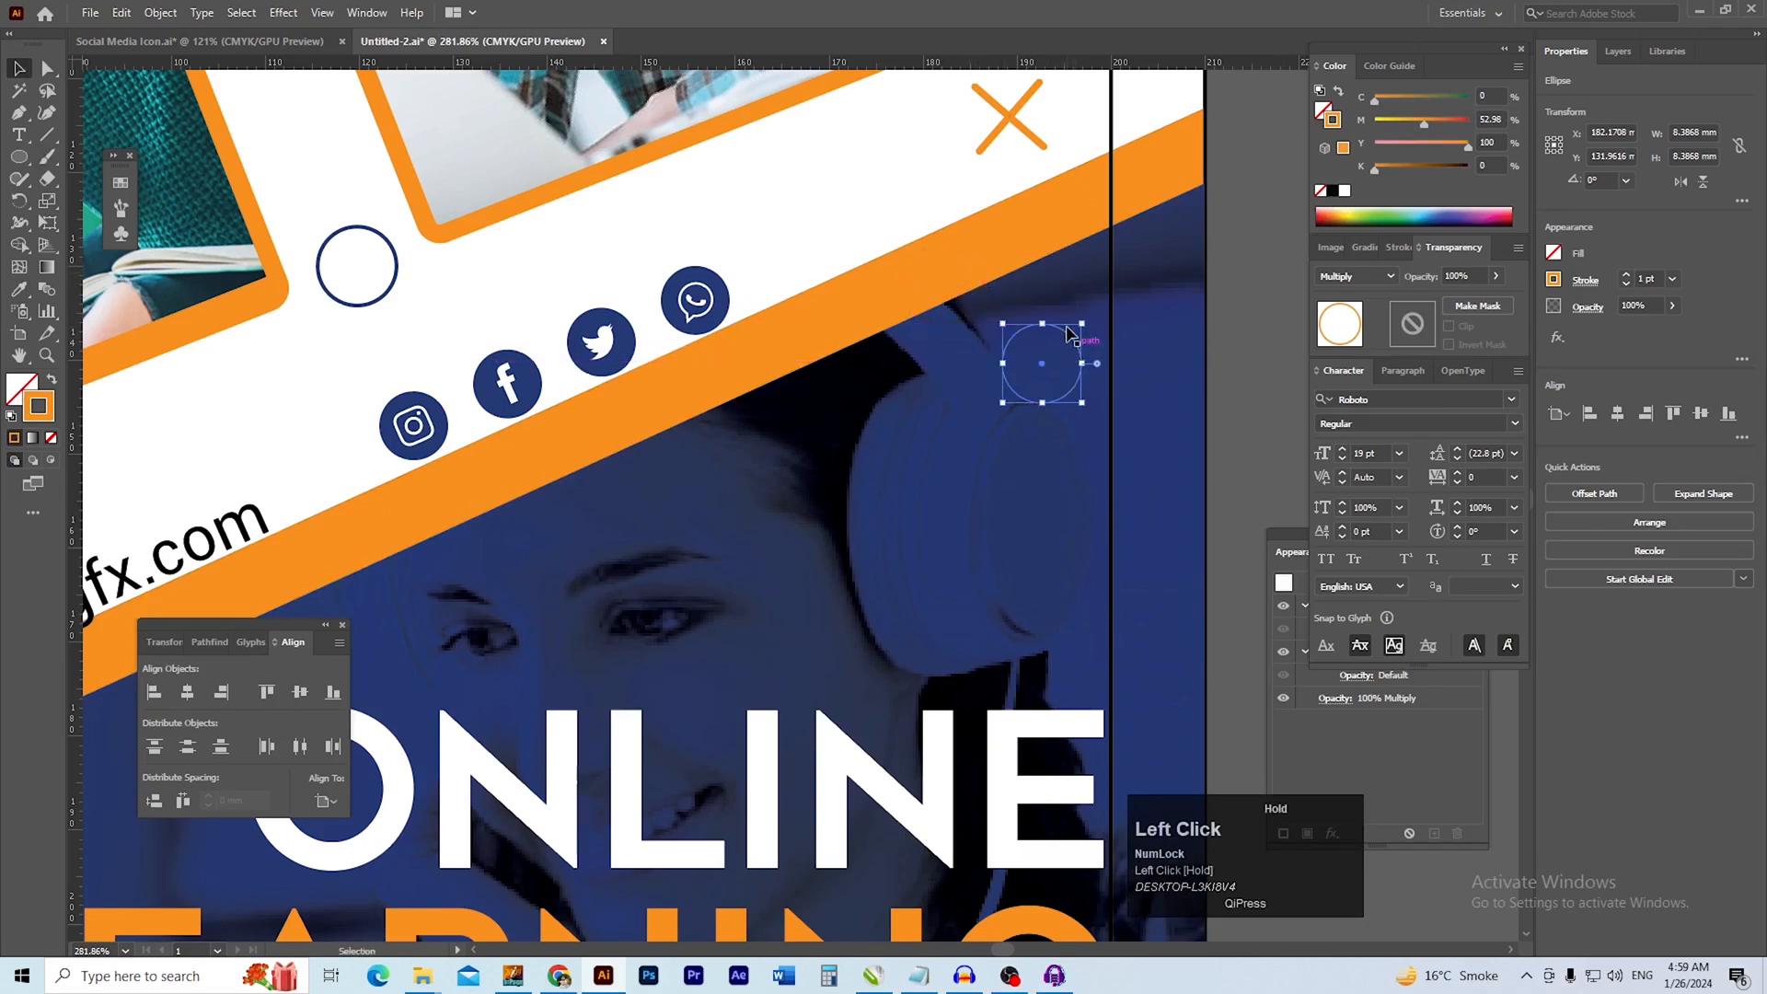
pyautogui.click(1236, 337)
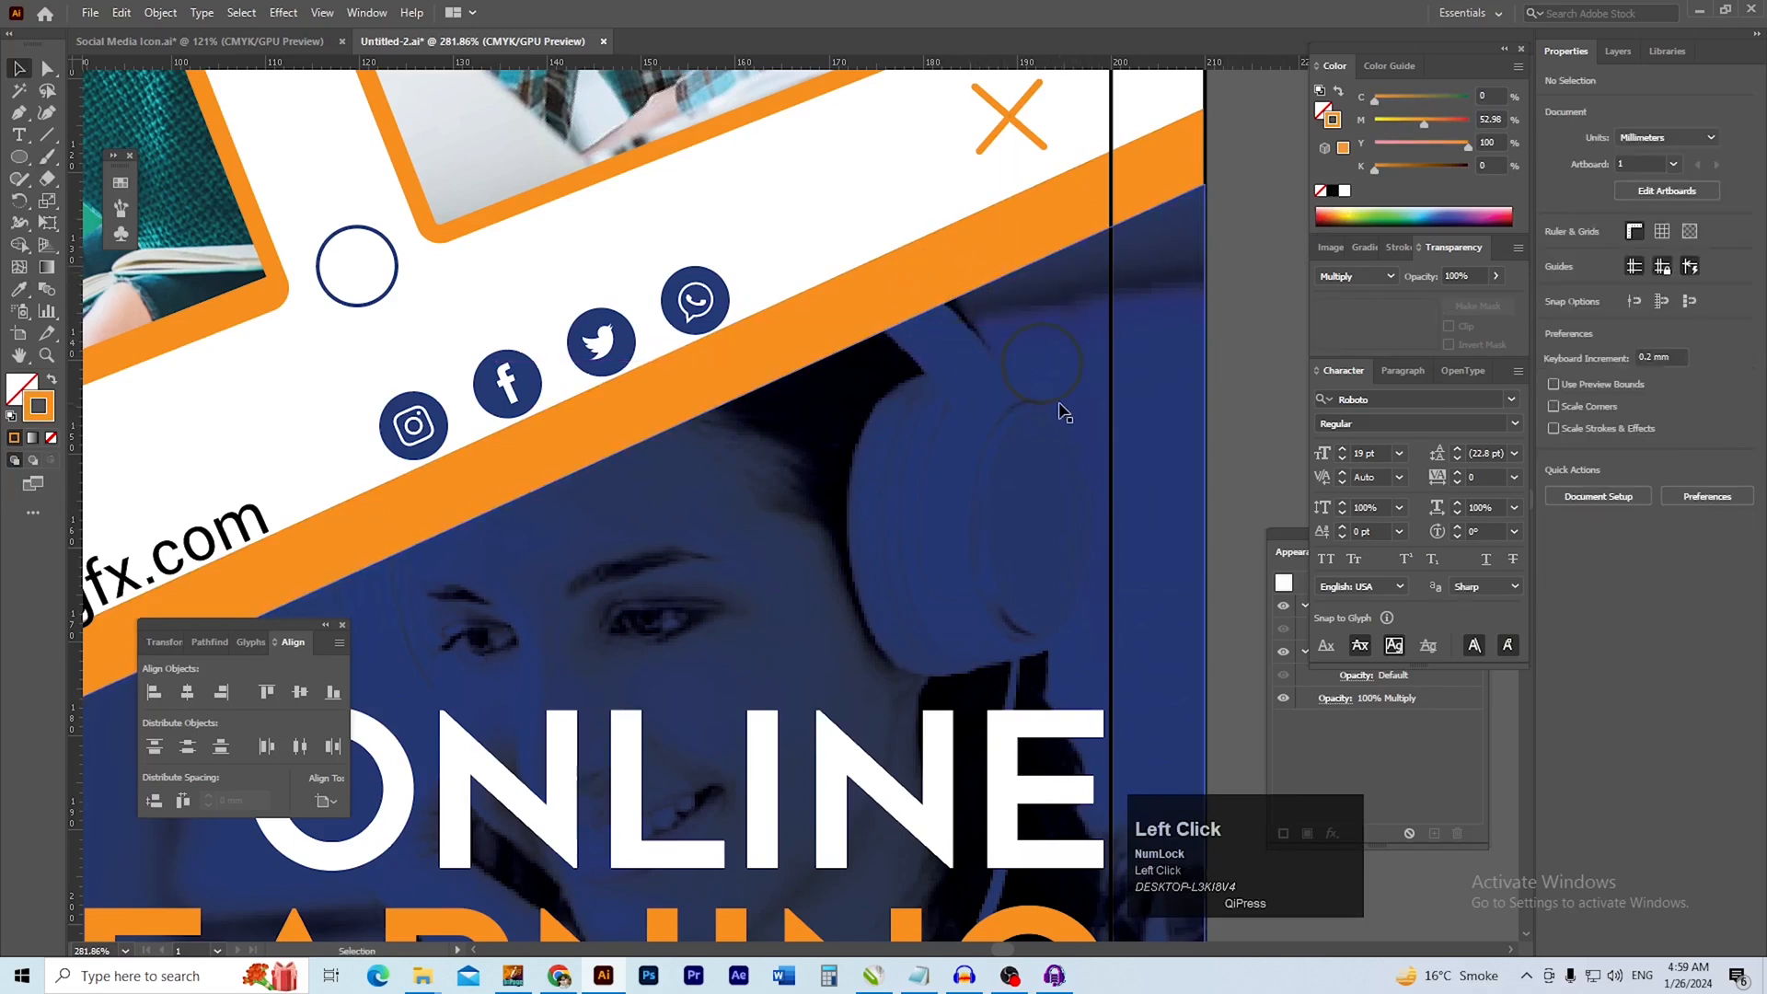
pyautogui.moveTo(1063, 410); pyautogui.dragTo(903, 575)
pyautogui.scroll(3, 897, 552)
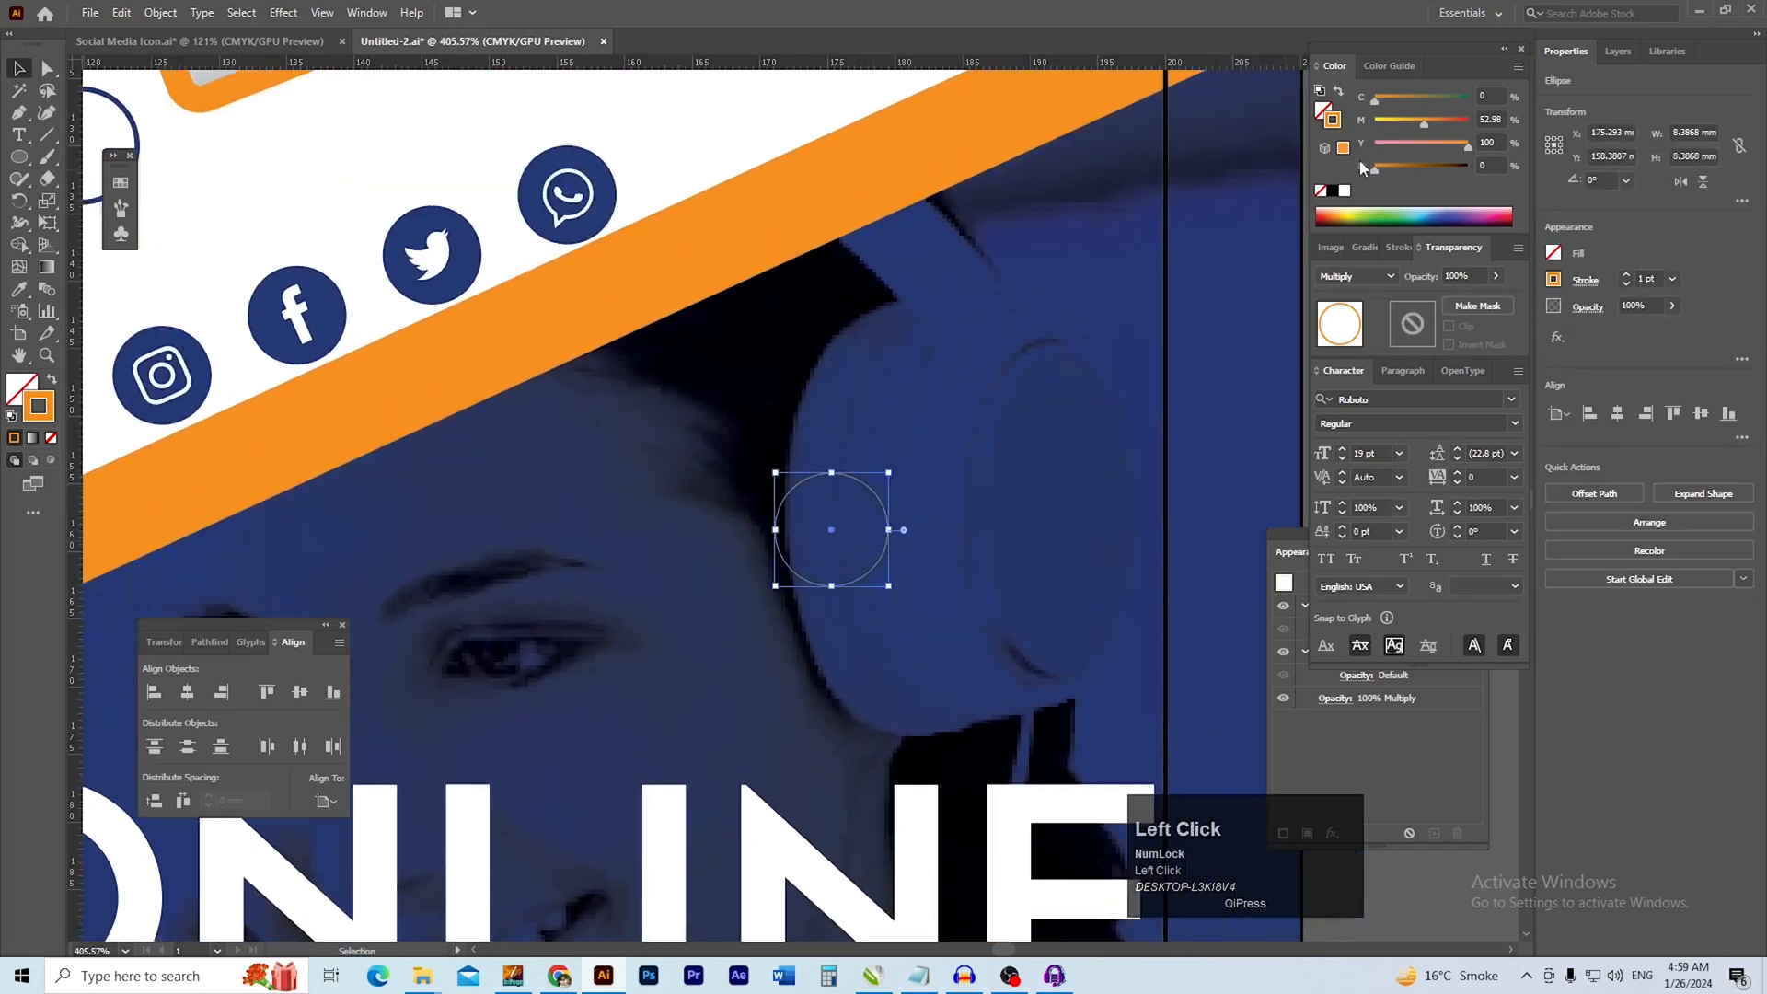
# Make the headphones circle's outline white and change its blending mode to Normal
pyautogui.click(1344, 190)
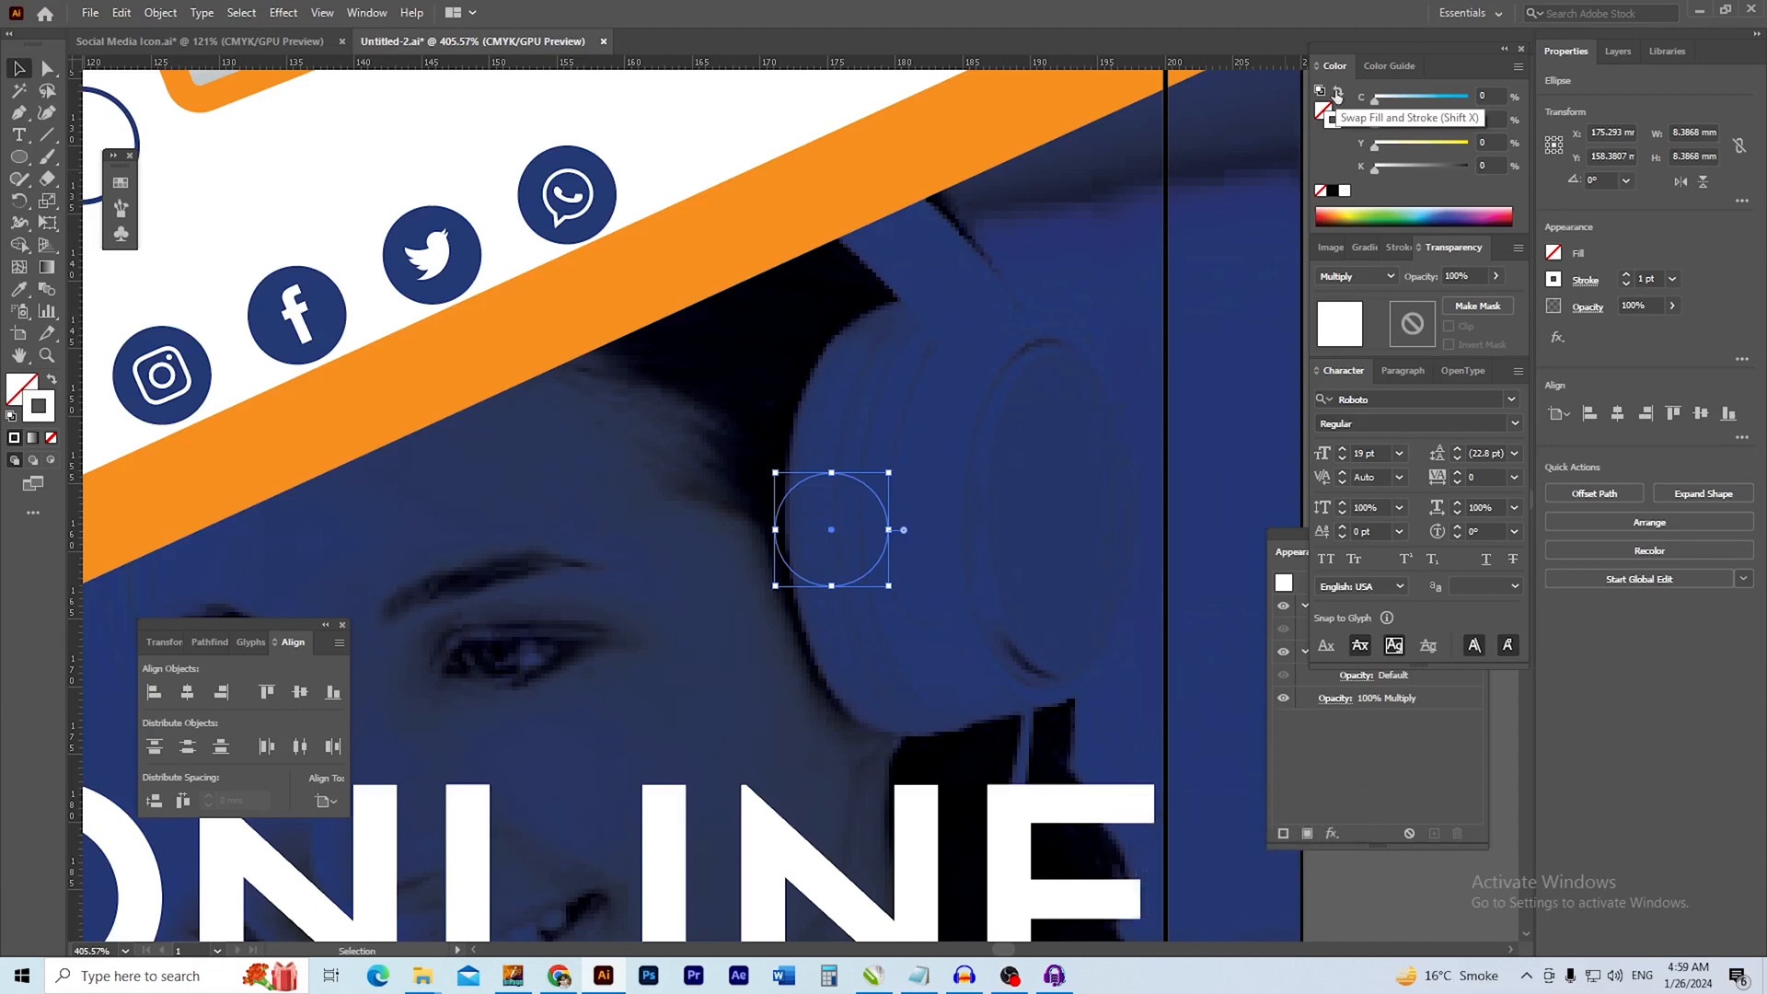
pyautogui.click(1381, 277)
pyautogui.click(1352, 295)
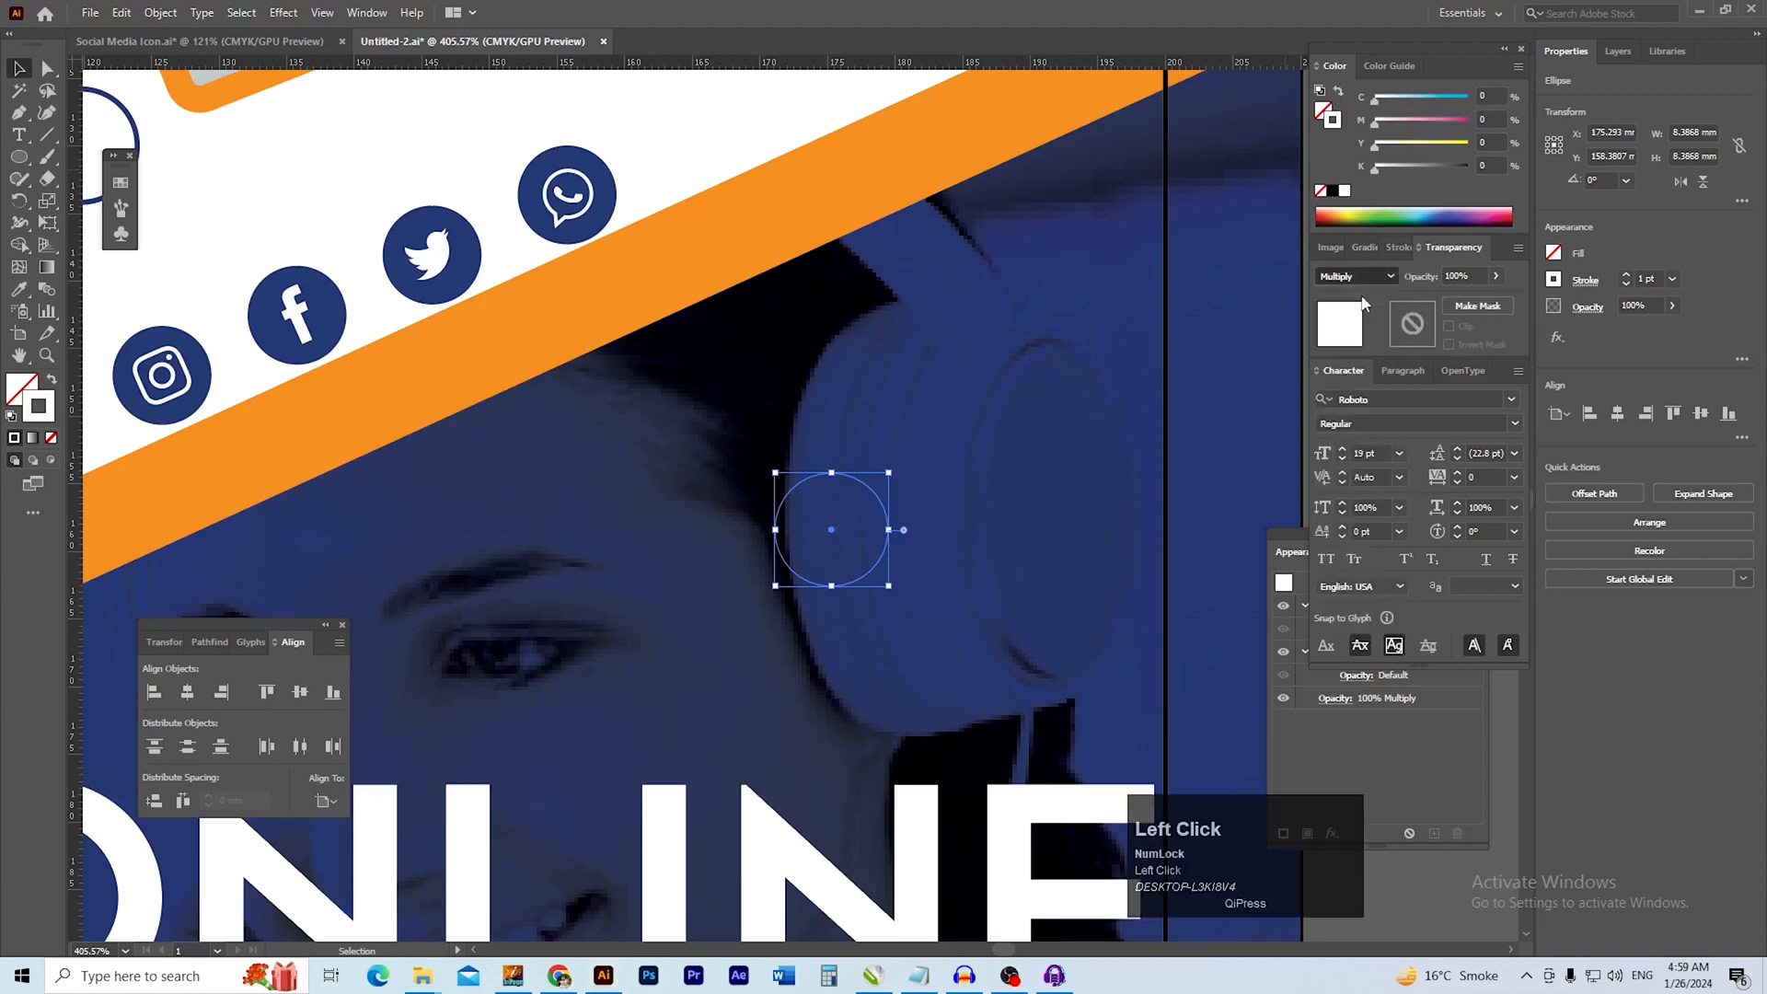
pyautogui.keyDown('ctrl'); pyautogui.keyDown('alt'); pyautogui.click(1069, 370); pyautogui.keyUp('alt'); pyautogui.keyUp('ctrl')
pyautogui.moveTo(1069, 370); pyautogui.dragTo(1052, 350)
pyautogui.click(1085, 327)
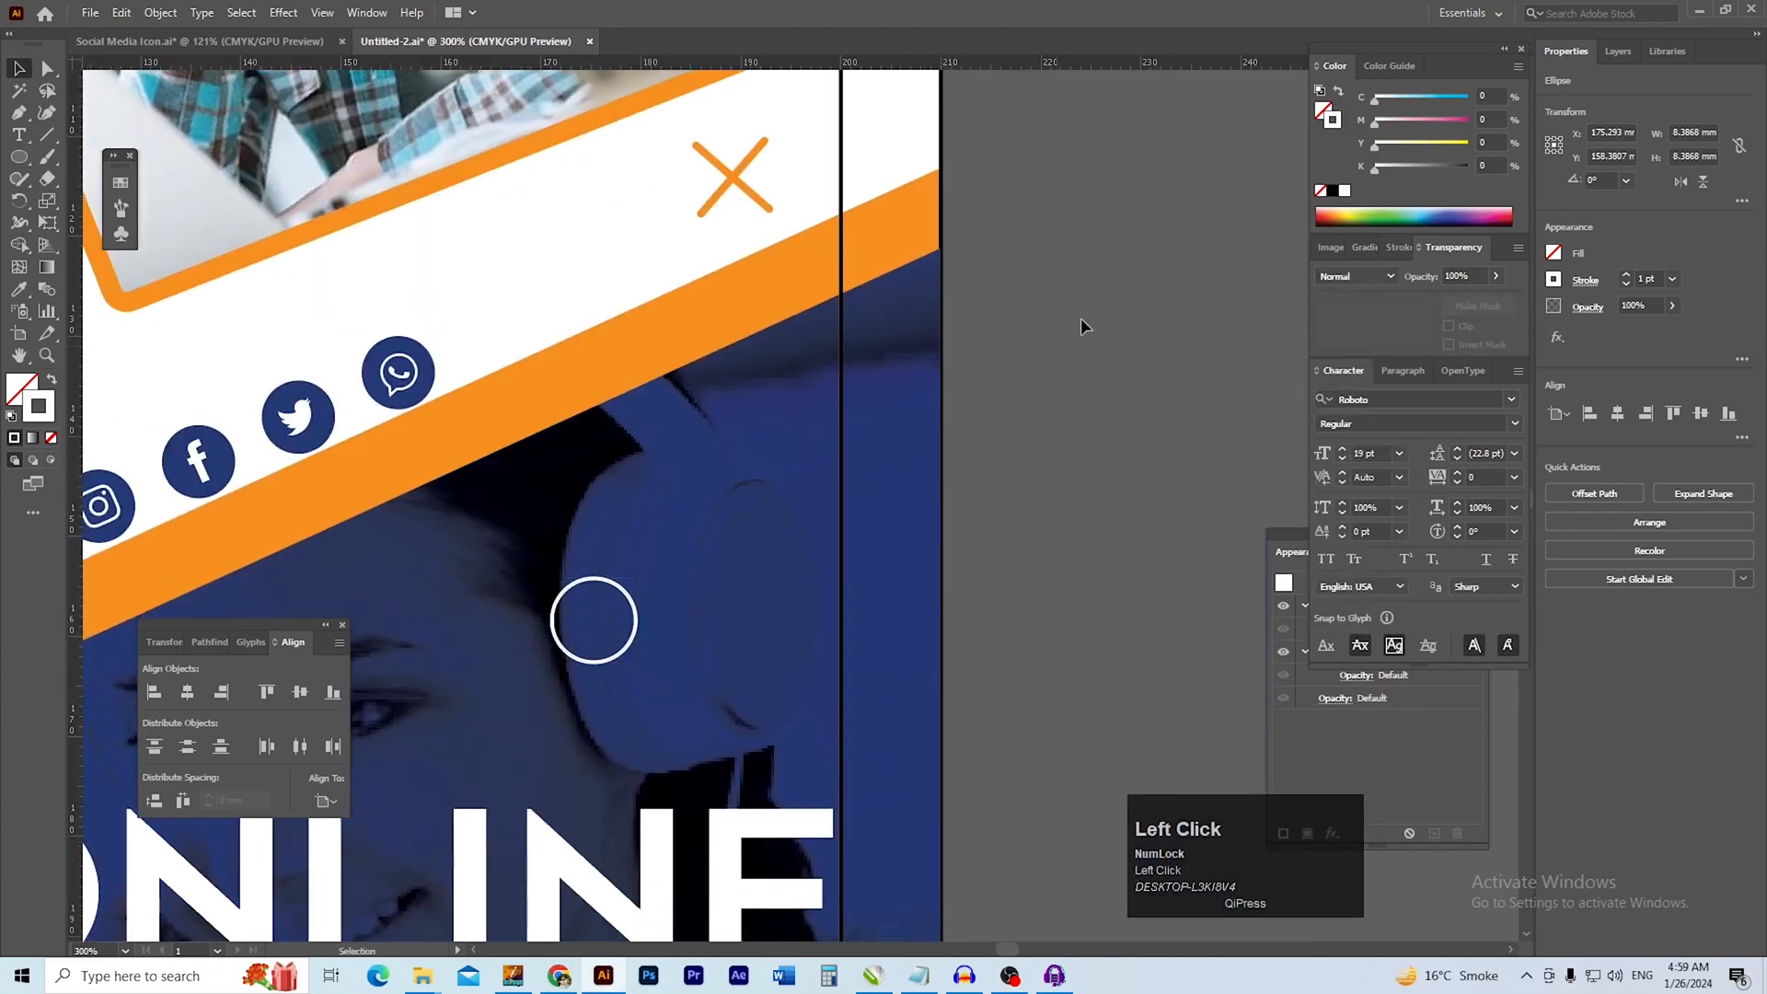
# Shift the white circle slightly up and right so it sits fully on the headphones, and deselect it
pyautogui.moveTo(818, 509); pyautogui.dragTo(1039, 425)
pyautogui.keyDown('ctrl'); pyautogui.keyDown('alt'); pyautogui.click(839, 465); pyautogui.keyUp('alt'); pyautogui.keyUp('ctrl')
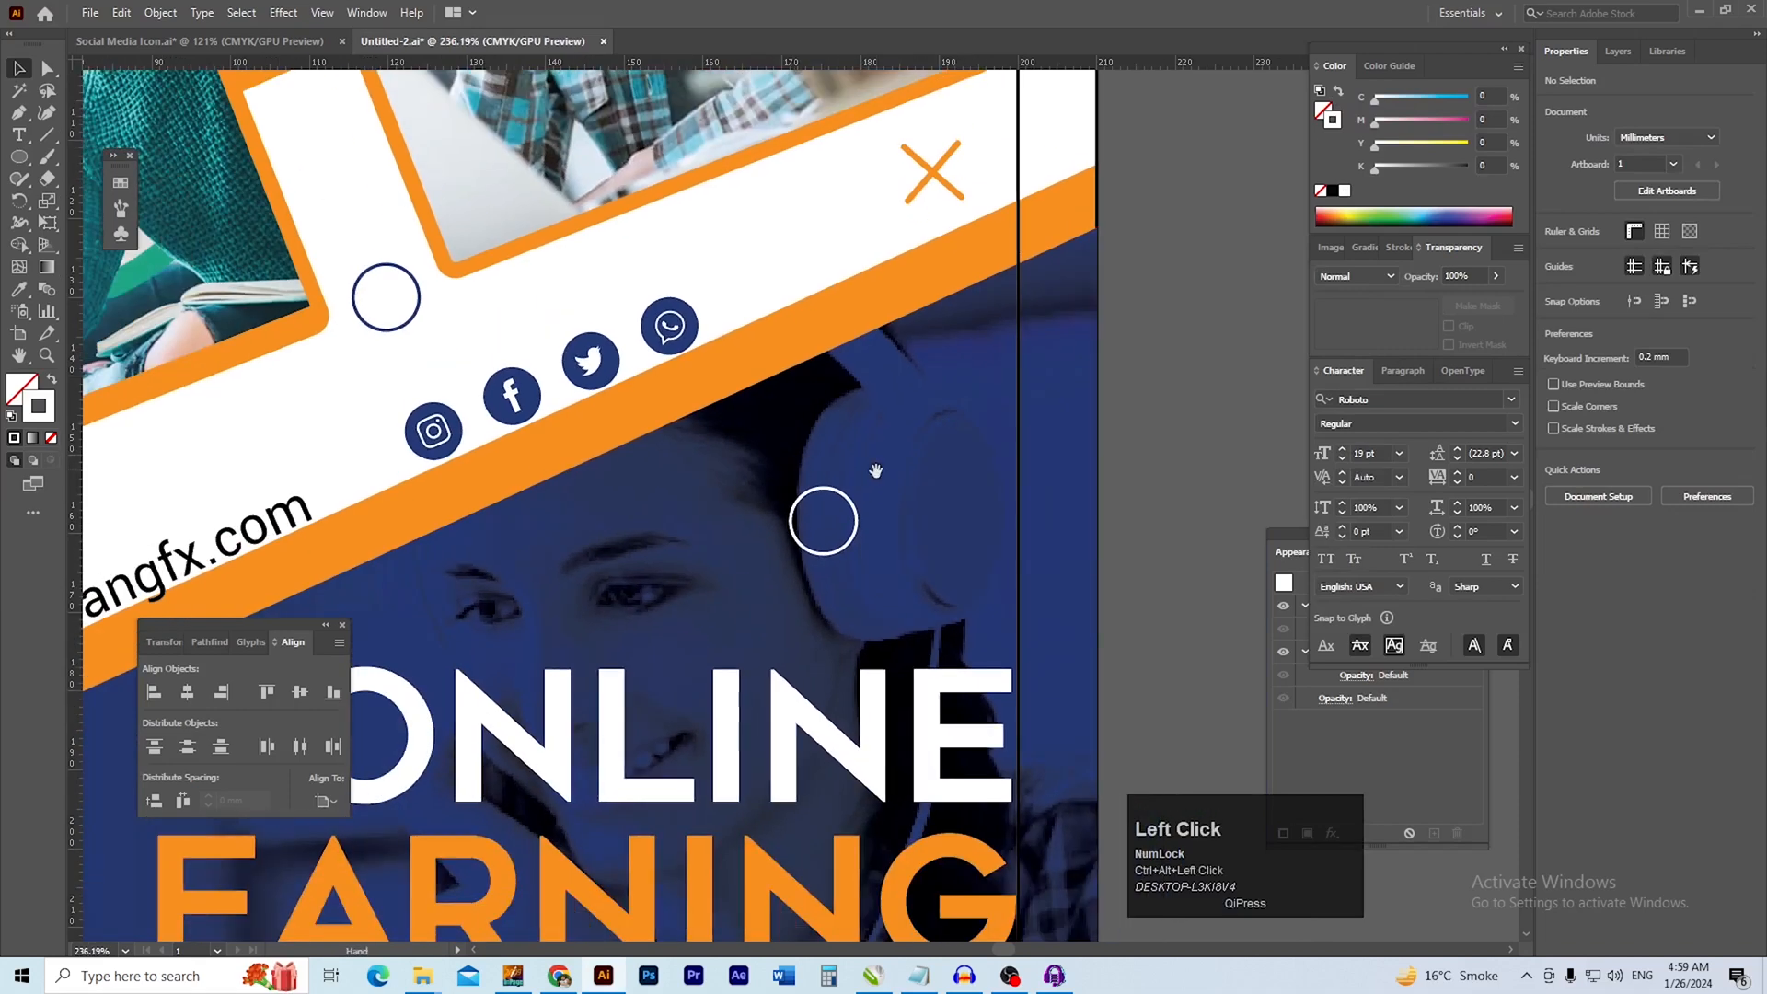
pyautogui.moveTo(899, 476); pyautogui.dragTo(958, 460)
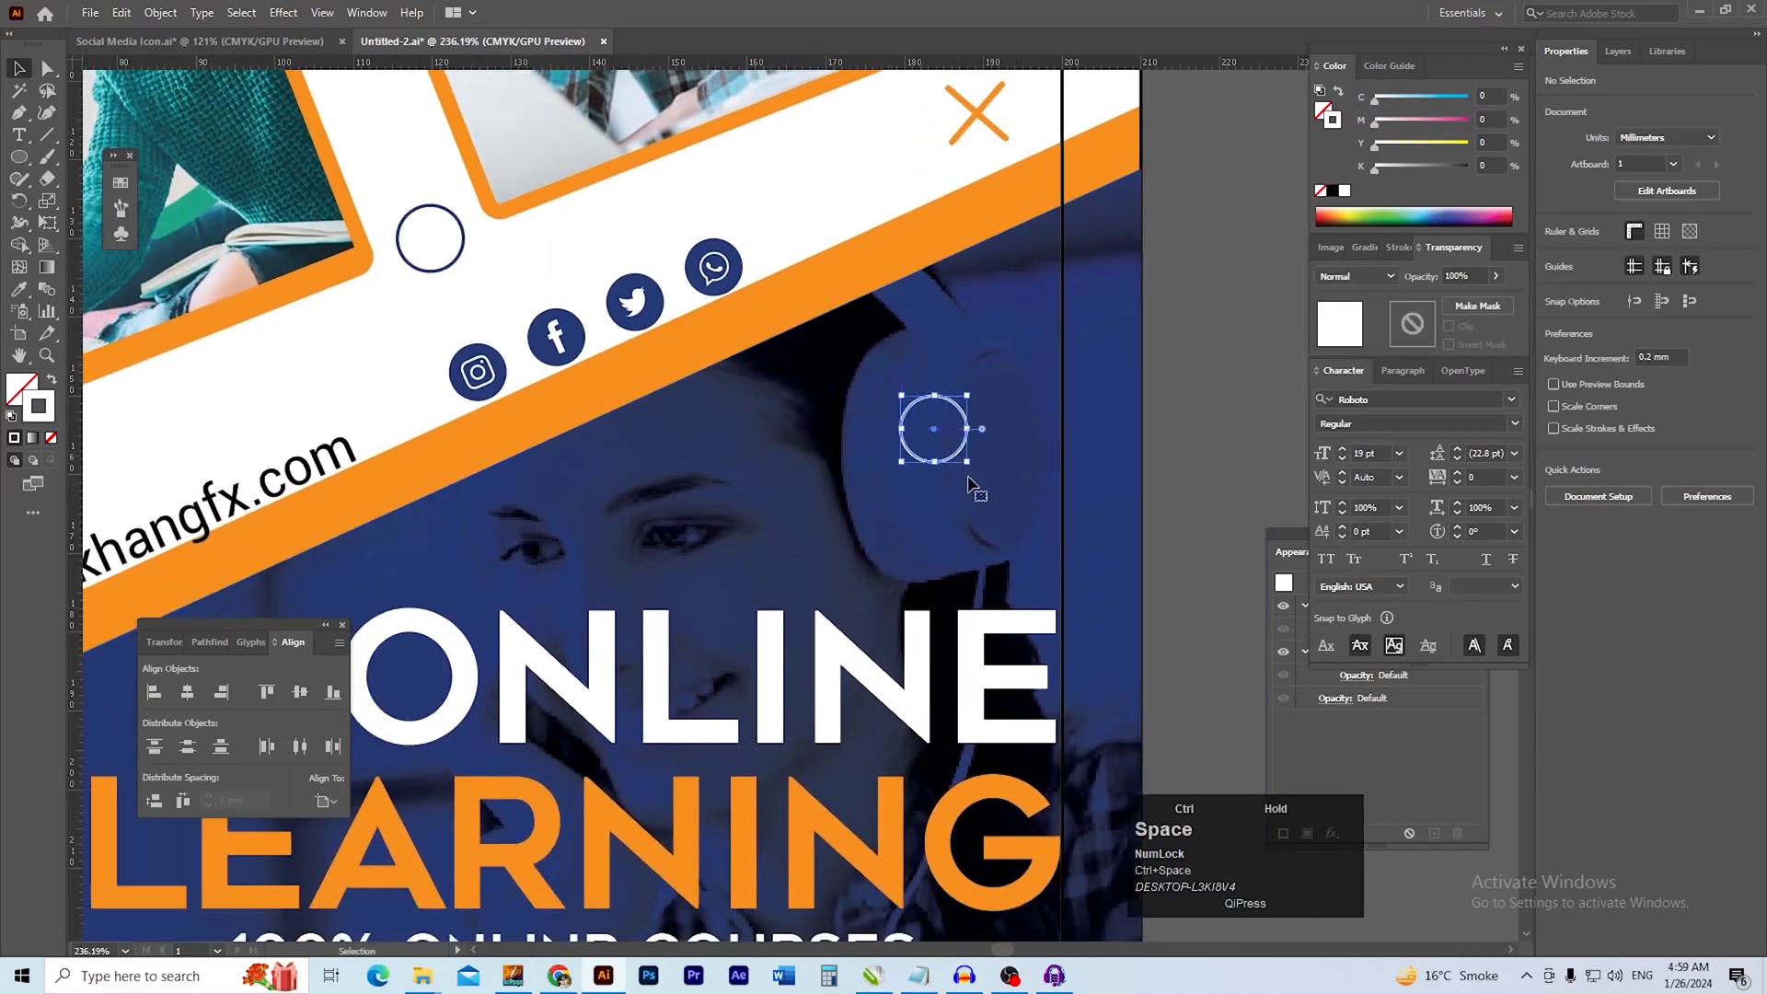
pyautogui.keyDown('ctrl'); pyautogui.keyDown('alt'); pyautogui.click(1003, 472); pyautogui.keyUp('alt'); pyautogui.keyUp('ctrl')
pyautogui.click(1077, 518)
# Copy the white circle to the blue area just left of the LEARNING heading
pyautogui.moveTo(1047, 512); pyautogui.dragTo(972, 336)
pyautogui.keyDown('ctrl'); pyautogui.click(861, 453); pyautogui.keyUp('ctrl')
pyautogui.moveTo(1035, 239); pyautogui.dragTo(429, 495)
pyautogui.moveTo(683, 600); pyautogui.dragTo(632, 448)
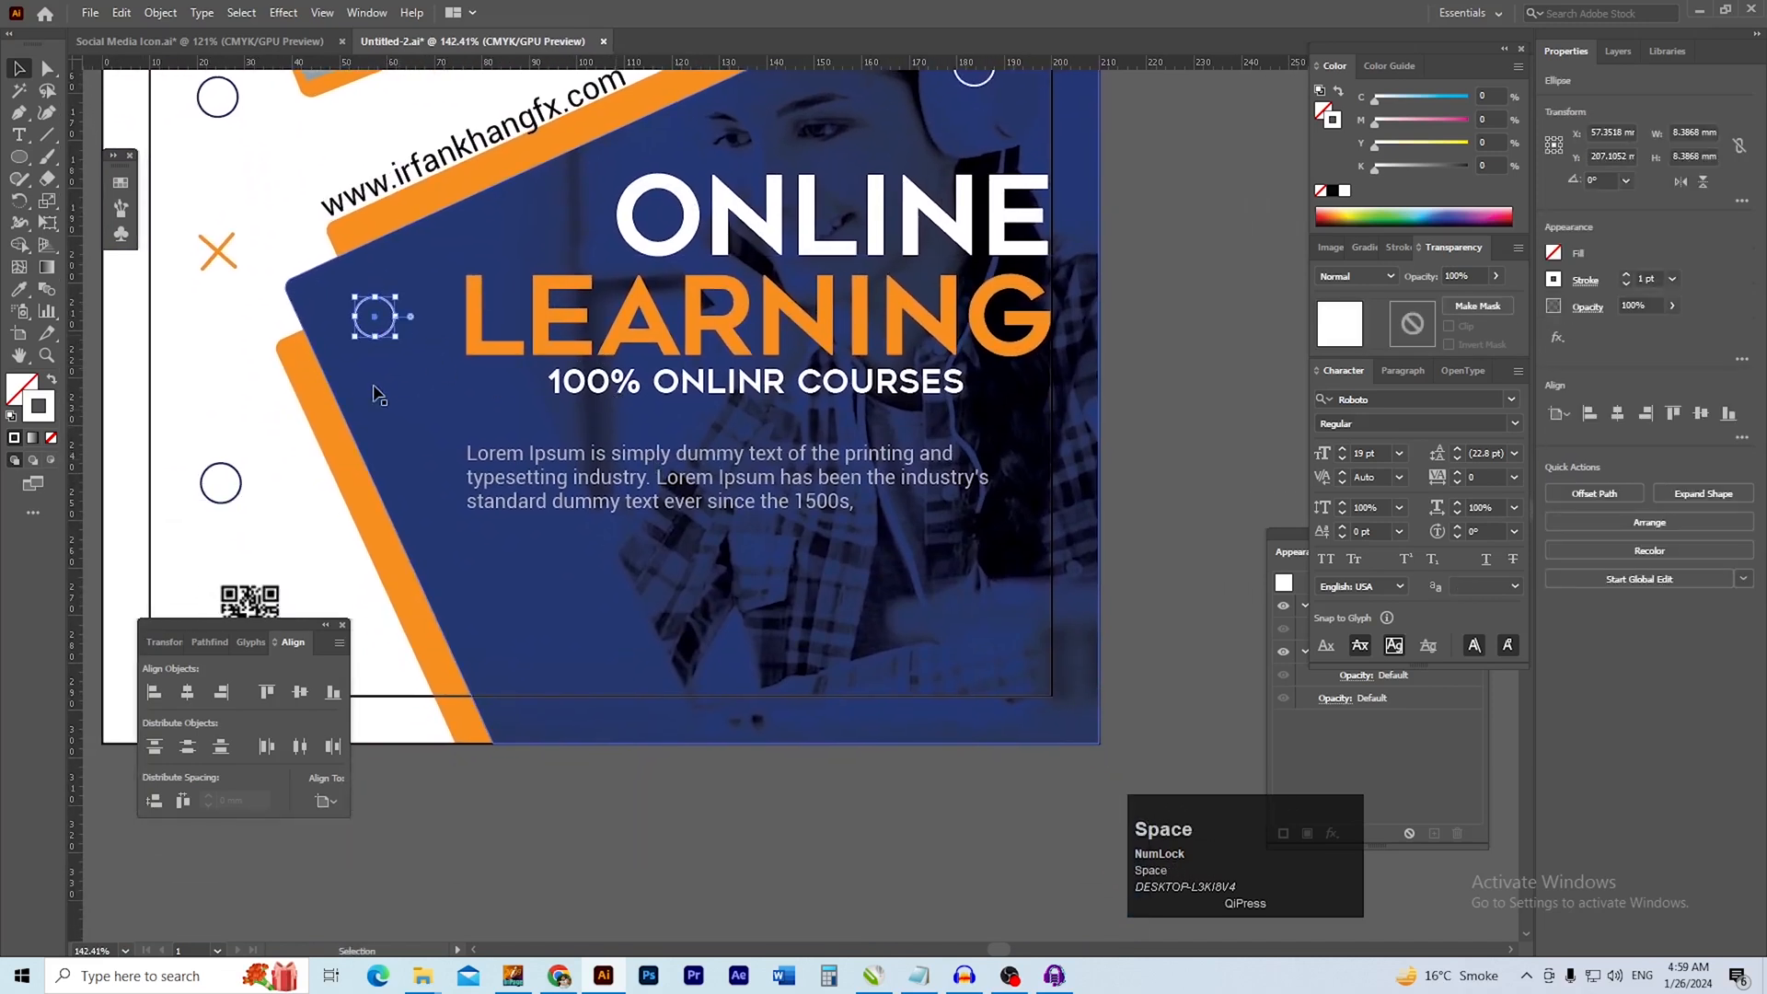
pyautogui.moveTo(414, 349); pyautogui.dragTo(458, 328)
pyautogui.click(455, 324)
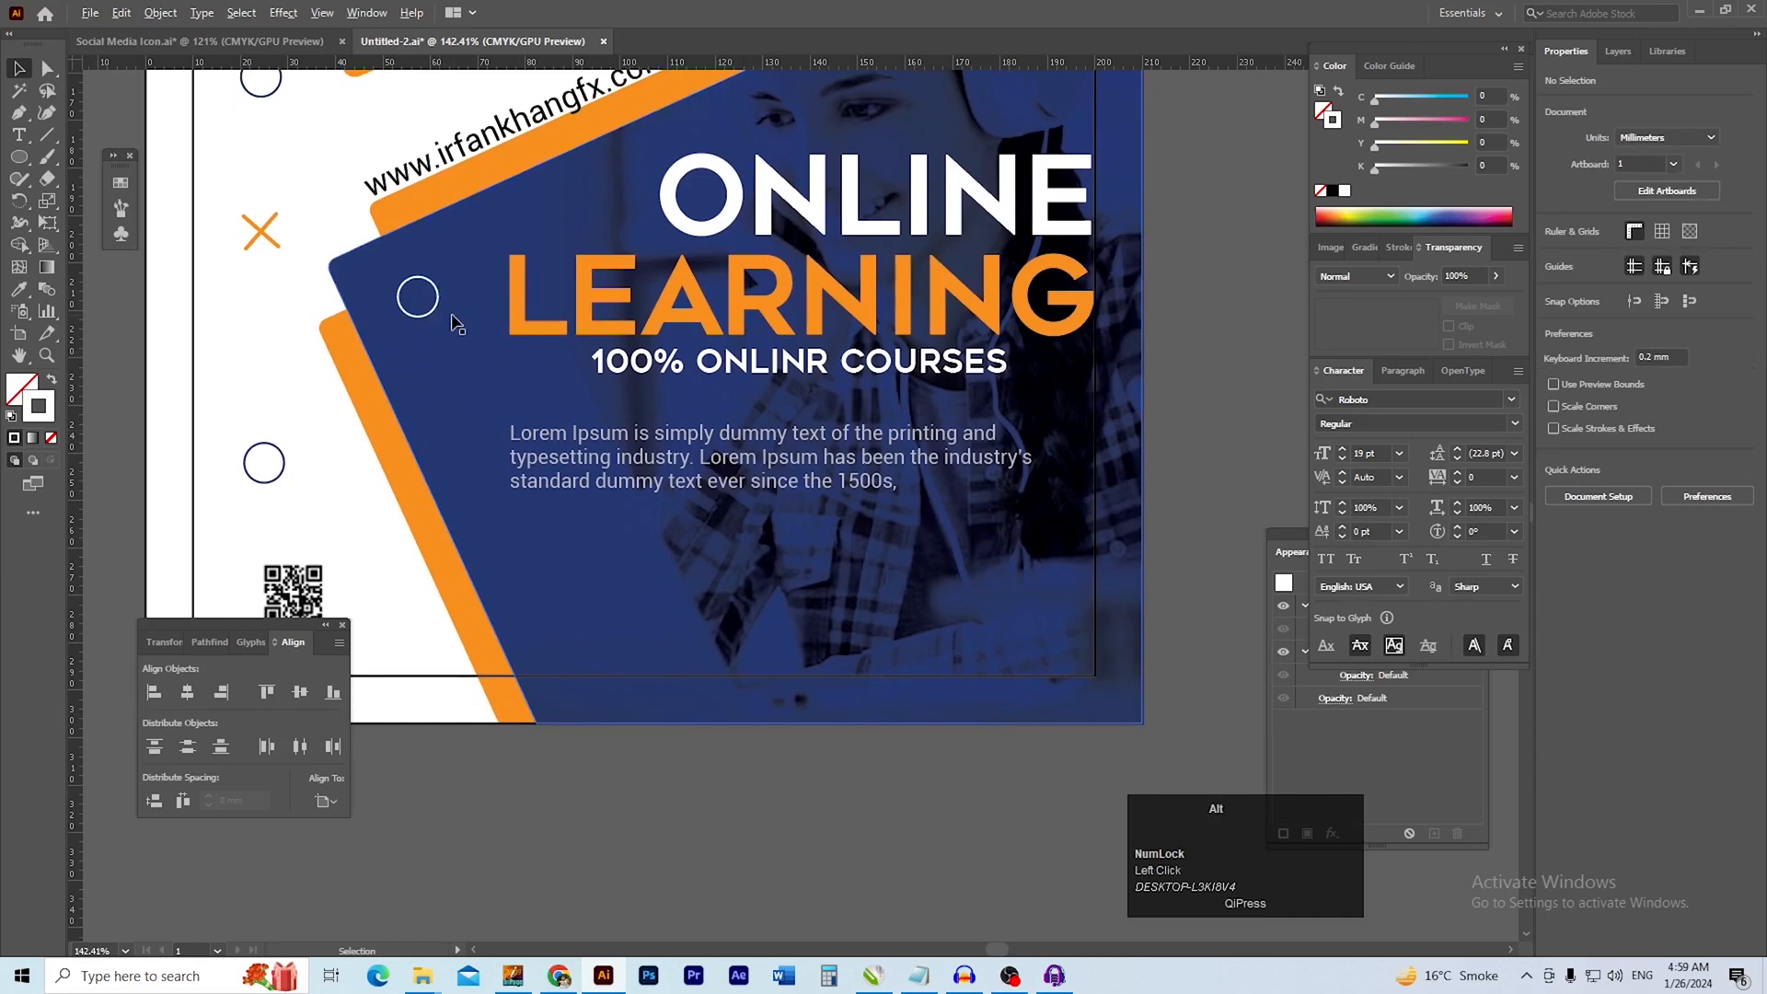
# Place another copy of the white circle in the dark blue area below the paragraph text
pyautogui.moveTo(431, 317); pyautogui.dragTo(791, 679)
pyautogui.click(792, 828)
pyautogui.moveTo(790, 680); pyautogui.dragTo(622, 729)
# Copy the white circle from the headphones to the blue header, right of the upper photo
pyautogui.moveTo(584, 763); pyautogui.dragTo(654, 781)
pyautogui.moveTo(572, 661); pyautogui.dragTo(549, 716)
pyautogui.moveTo(622, 495); pyautogui.dragTo(603, 699)
pyautogui.moveTo(840, 595); pyautogui.dragTo(892, 696)
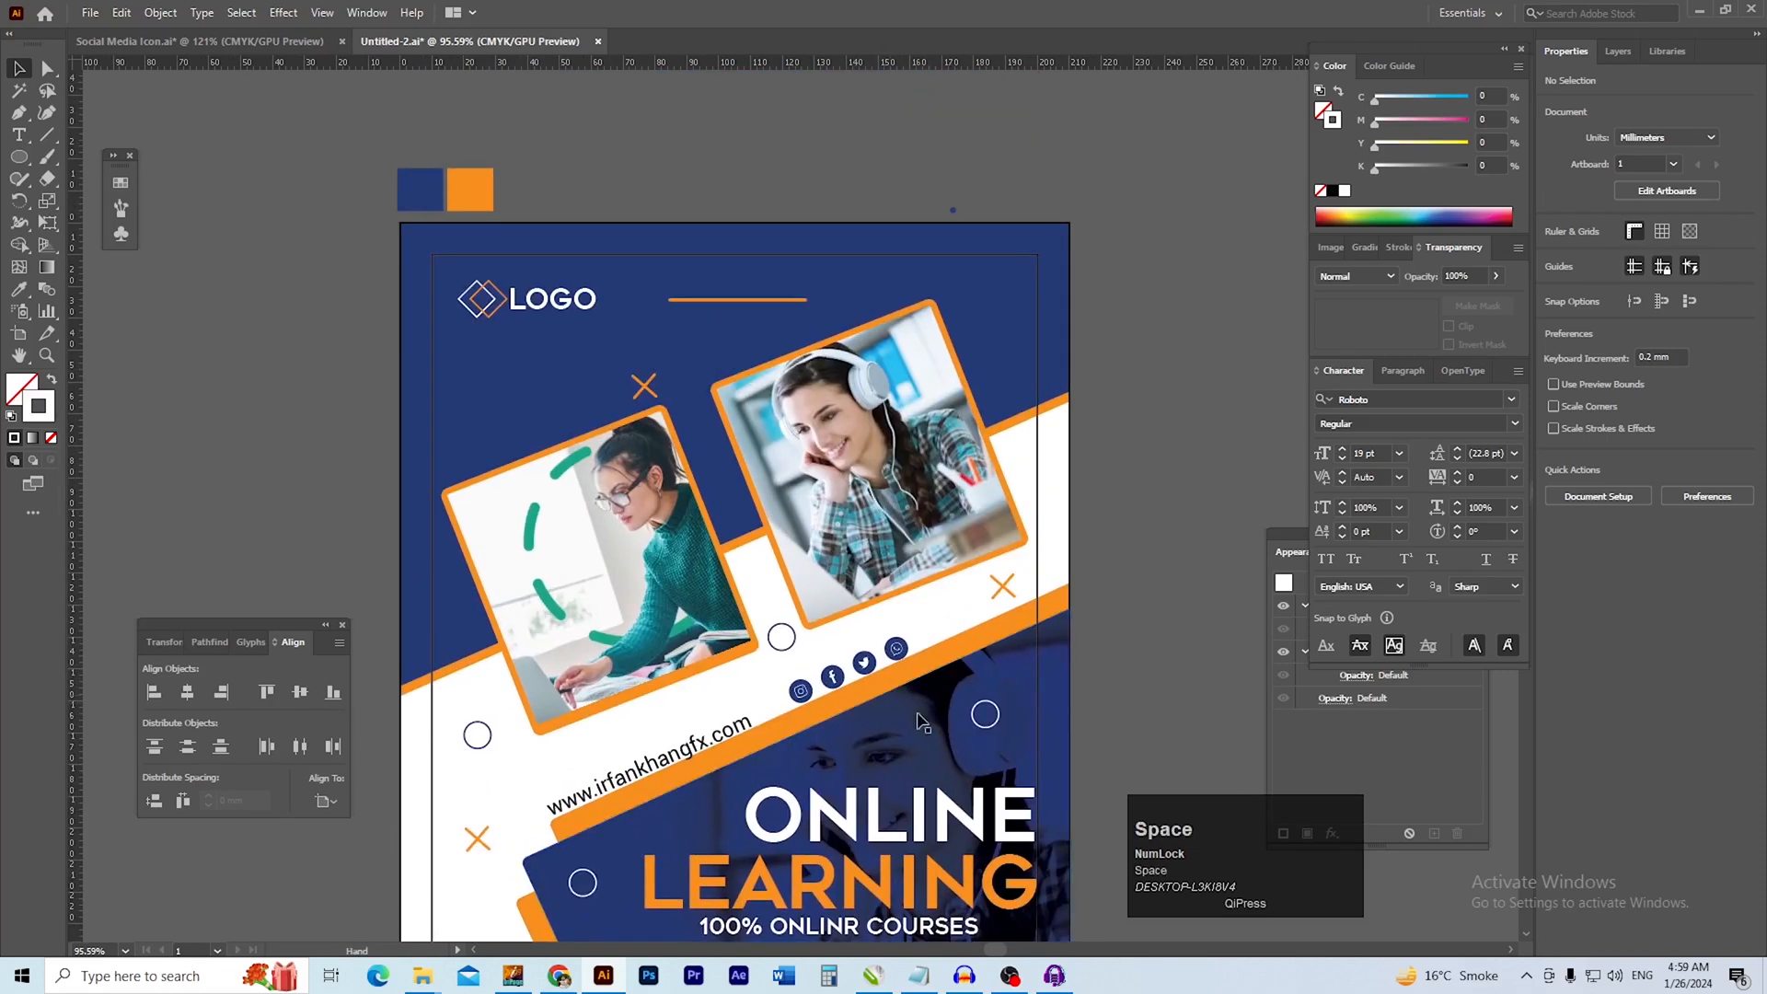
pyautogui.click(986, 729)
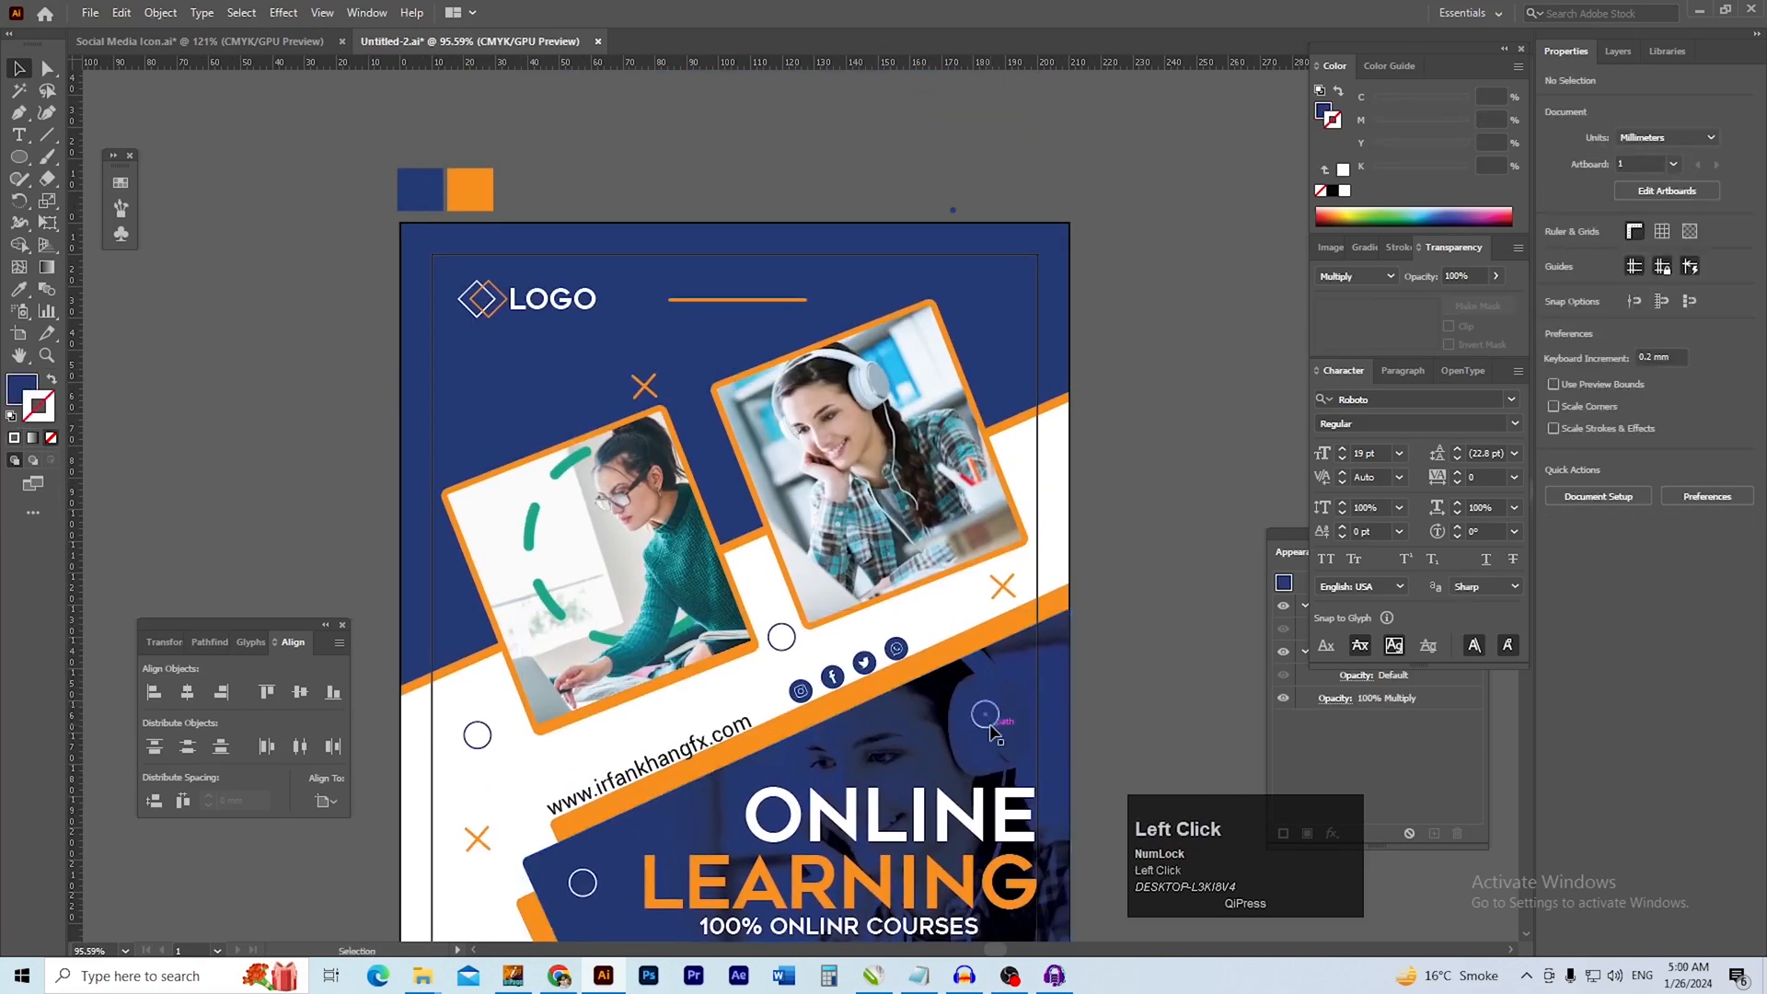
pyautogui.moveTo(994, 733); pyautogui.dragTo(1009, 336)
pyautogui.click(1161, 488)
# Review the flyer from header to footer to check the placement of the circle and cross accents
pyautogui.scroll(3, 615, 639)
pyautogui.moveTo(615, 639); pyautogui.dragTo(589, 554)
pyautogui.moveTo(754, 577); pyautogui.dragTo(710, 578)
pyautogui.moveTo(805, 906); pyautogui.dragTo(789, 523)
pyautogui.keyDown('ctrl'); pyautogui.keyDown('alt'); pyautogui.click(840, 472); pyautogui.keyUp('alt'); pyautogui.keyUp('ctrl')
pyautogui.moveTo(819, 341); pyautogui.dragTo(830, 666)
pyautogui.keyDown('ctrl'); pyautogui.keyDown('alt'); pyautogui.click(786, 368); pyautogui.keyUp('alt'); pyautogui.keyUp('ctrl')
# Remove the black outline from the 210 × 297 mm page-sized rectangle
pyautogui.keyDown('ctrl'); pyautogui.click(427, 327); pyautogui.keyUp('ctrl')
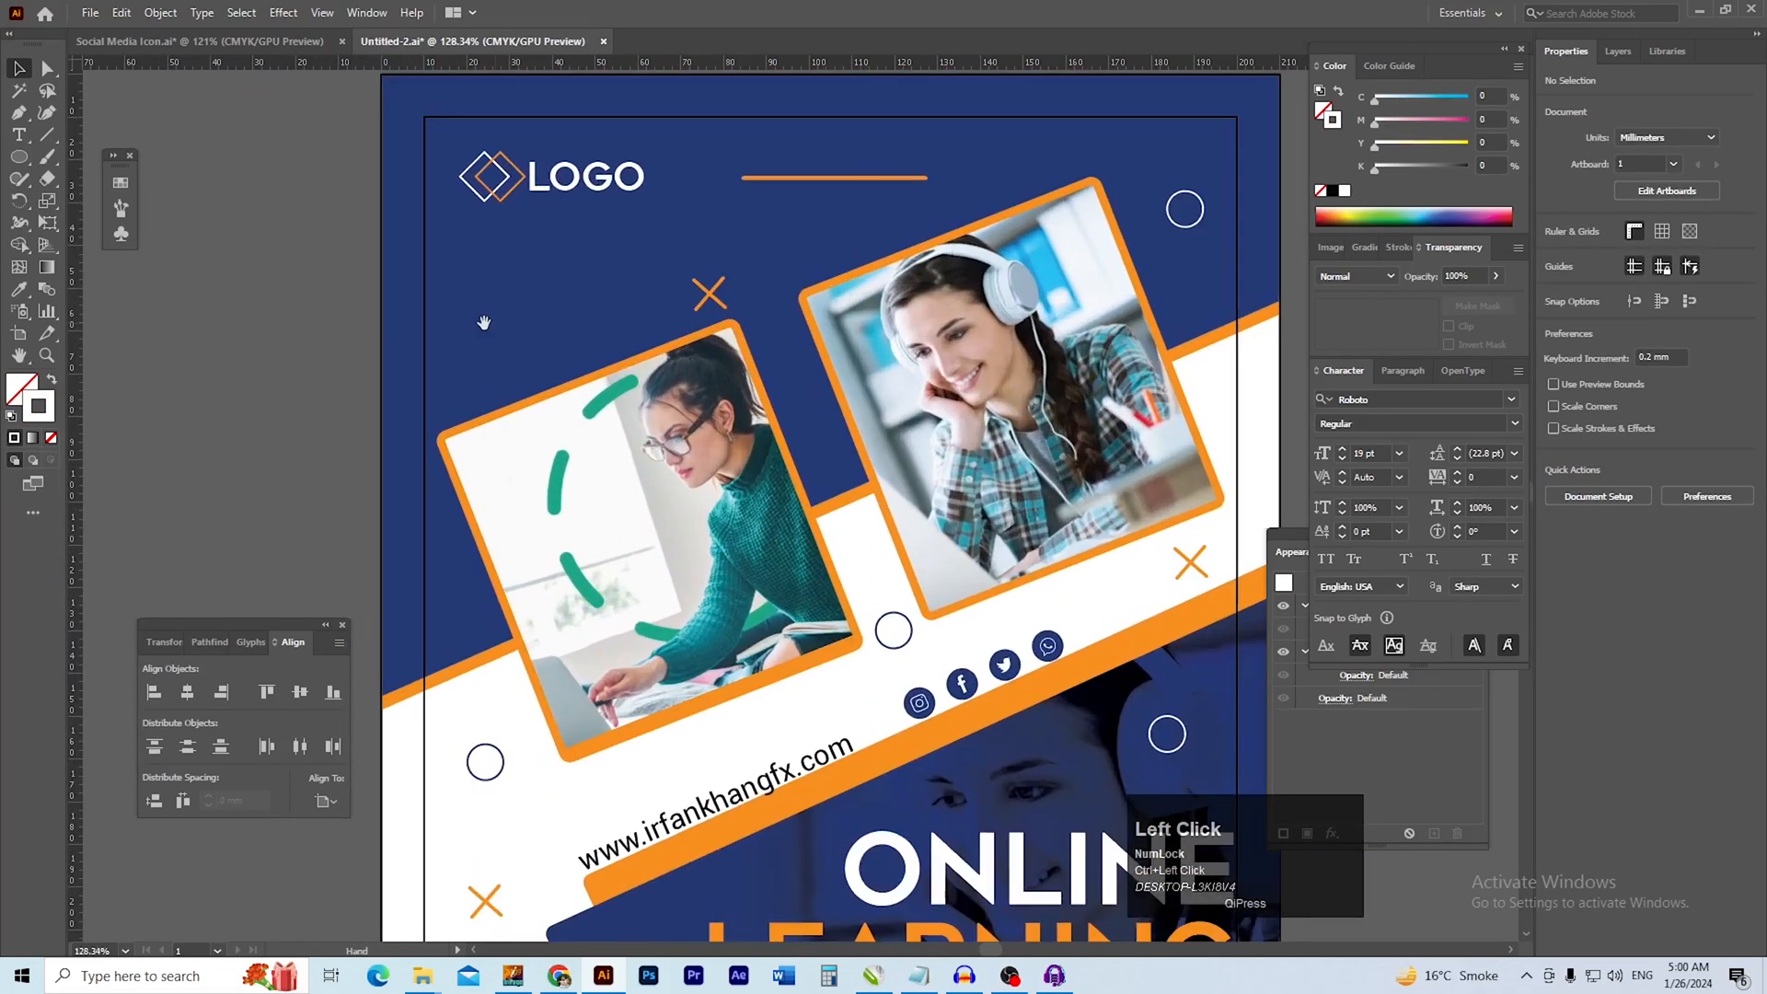
pyautogui.click(382, 336)
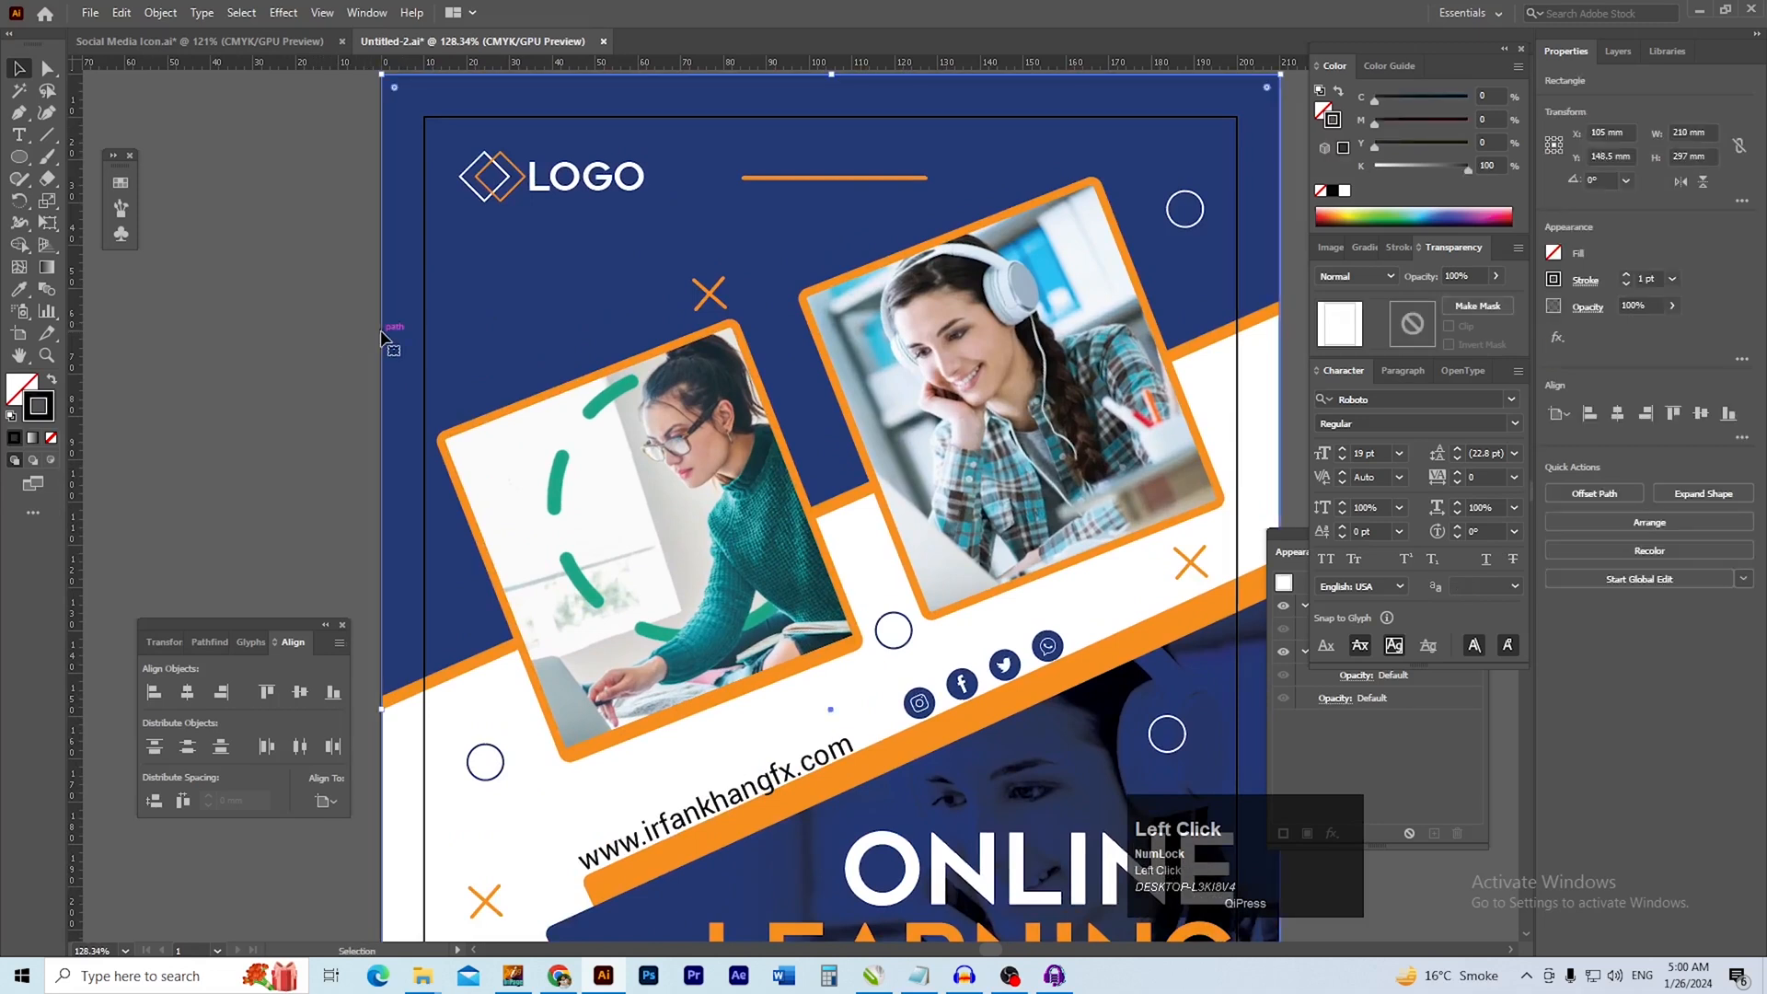
pyautogui.click(1319, 191)
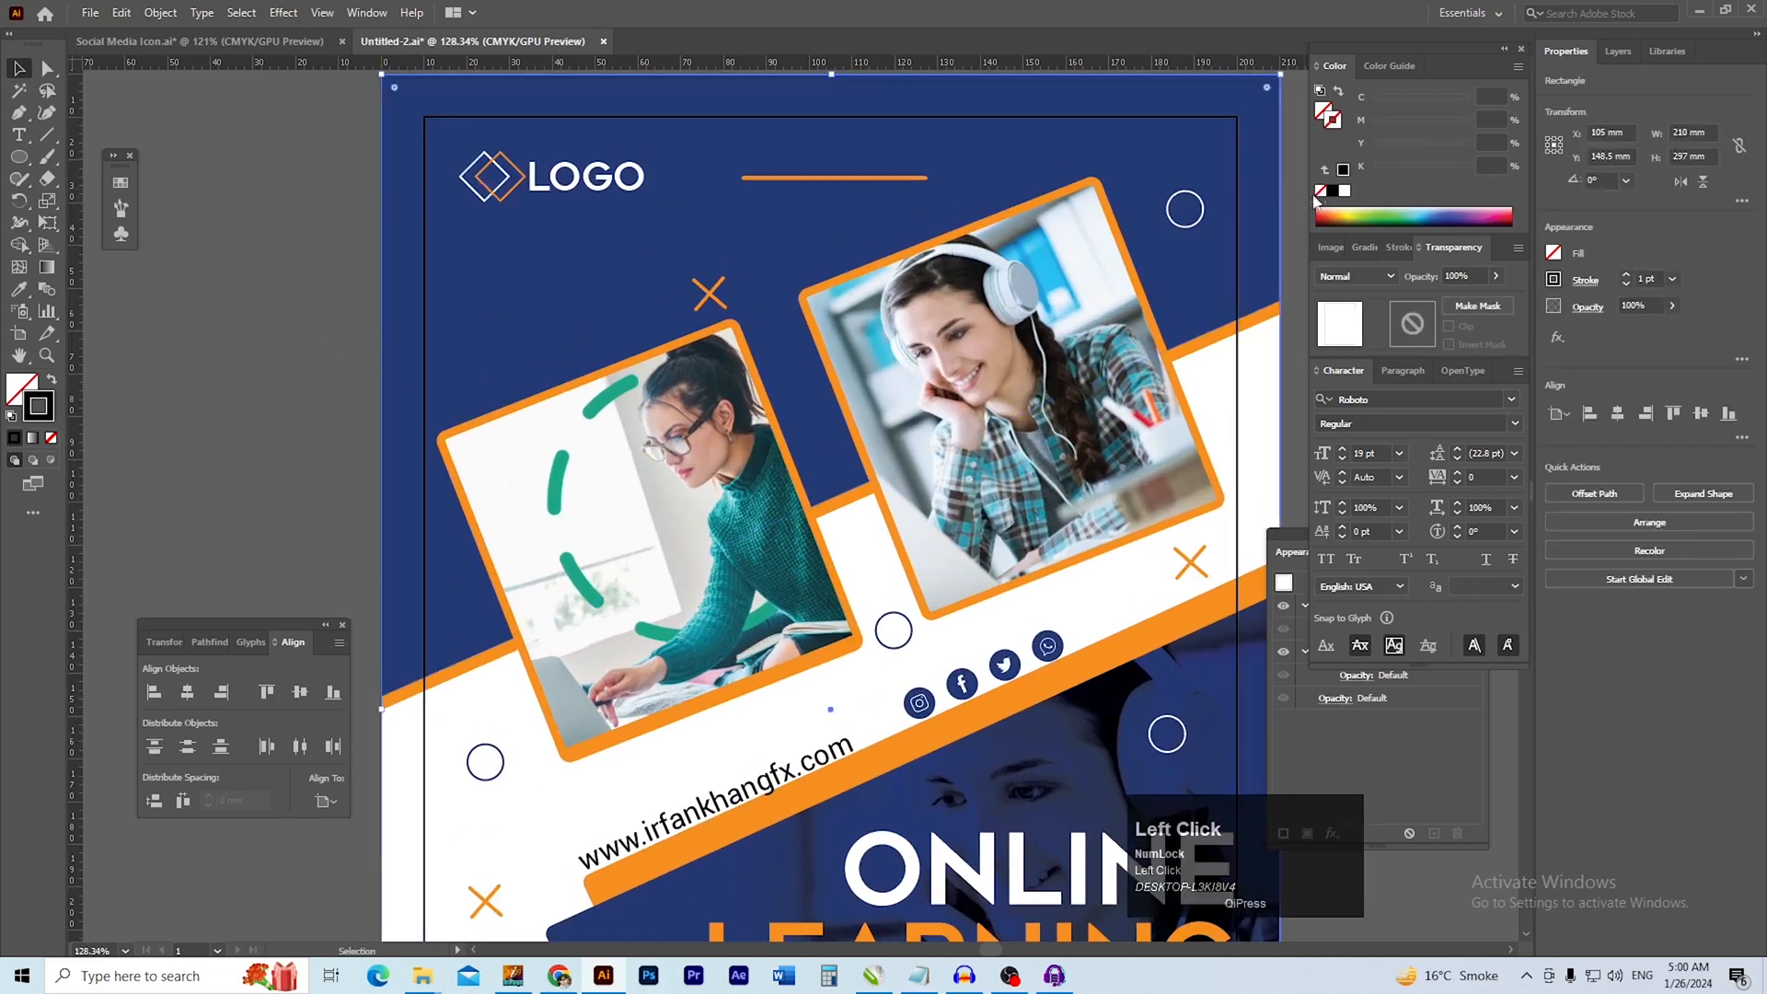
# Select the inner margin rectangle and examine the flyer's layout against it
pyautogui.click(425, 281)
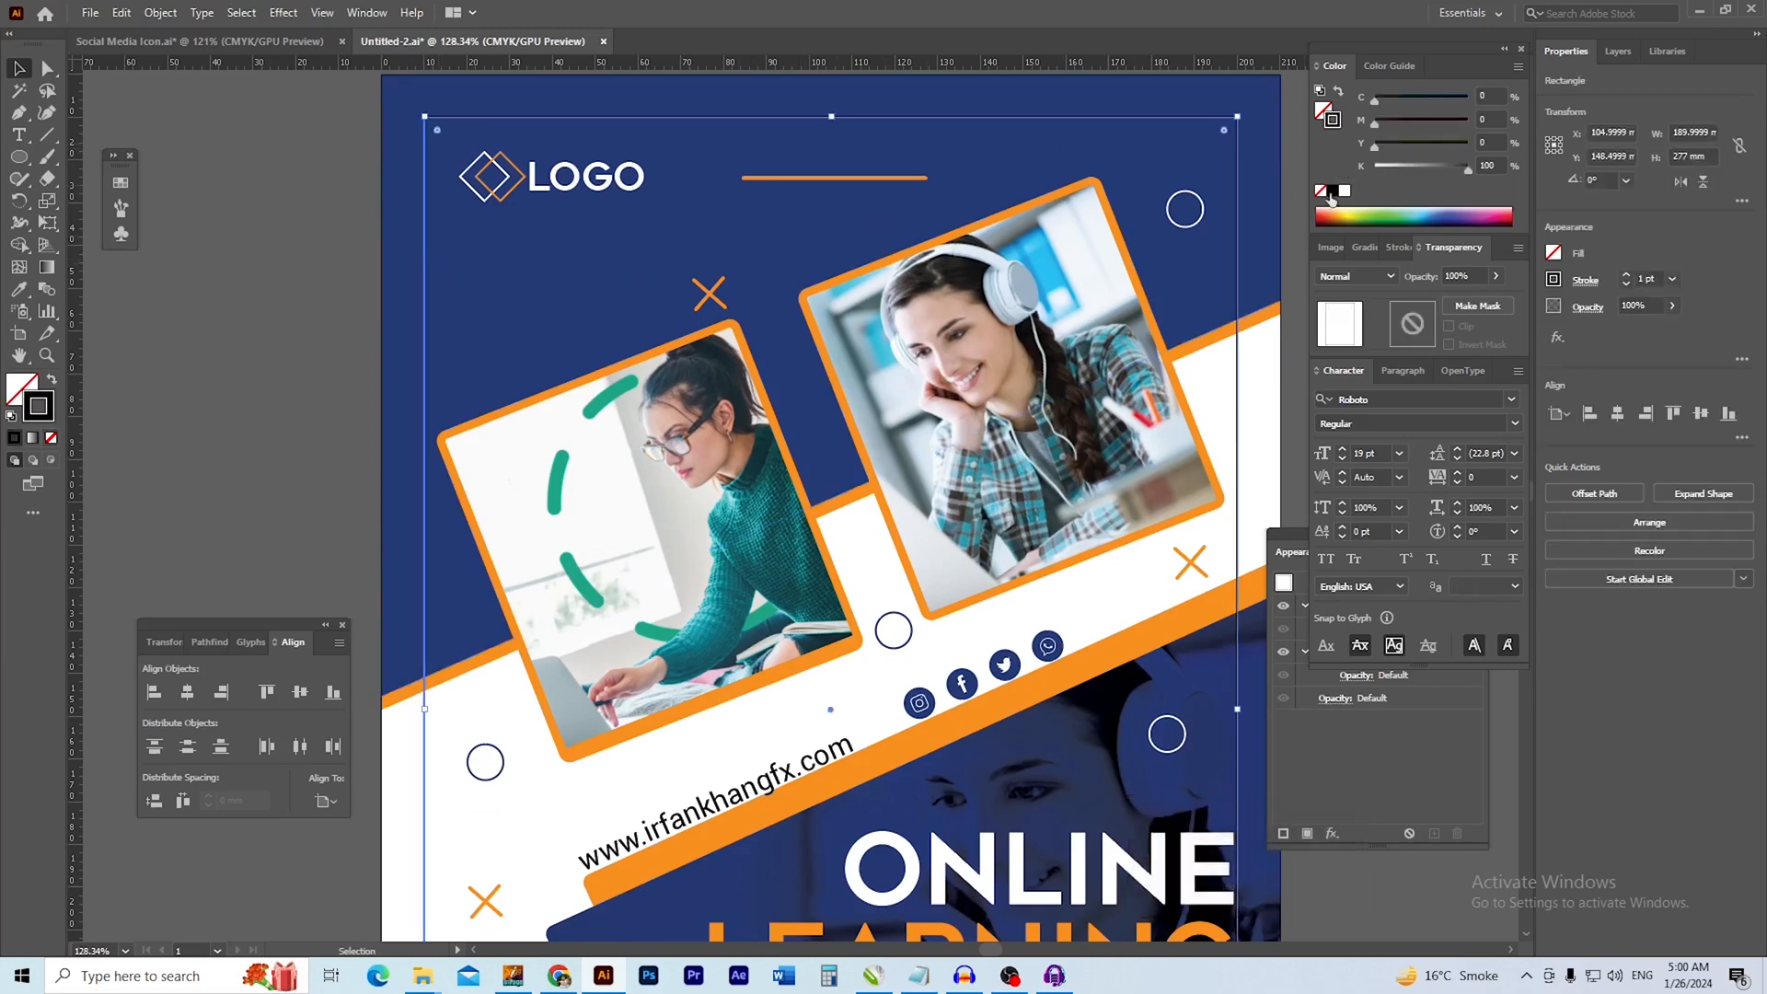
pyautogui.moveTo(445, 253); pyautogui.dragTo(471, 318)
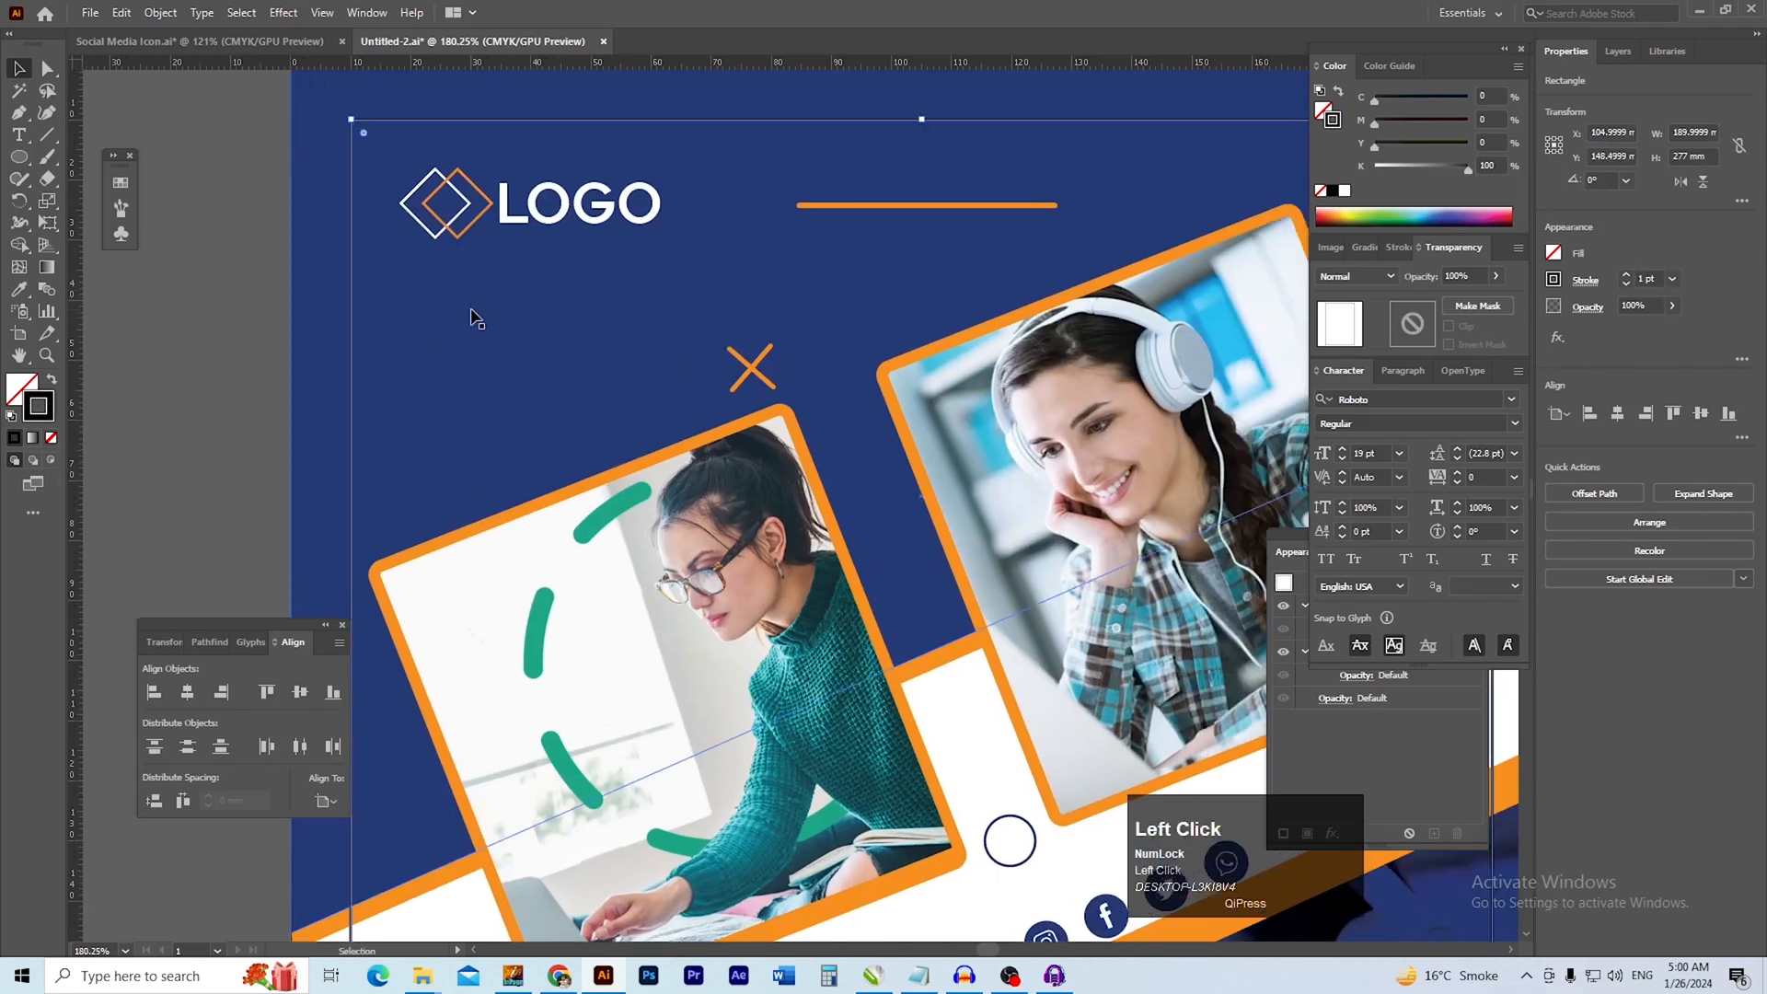
pyautogui.moveTo(677, 451); pyautogui.dragTo(529, 449)
pyautogui.moveTo(801, 513); pyautogui.dragTo(725, 421)
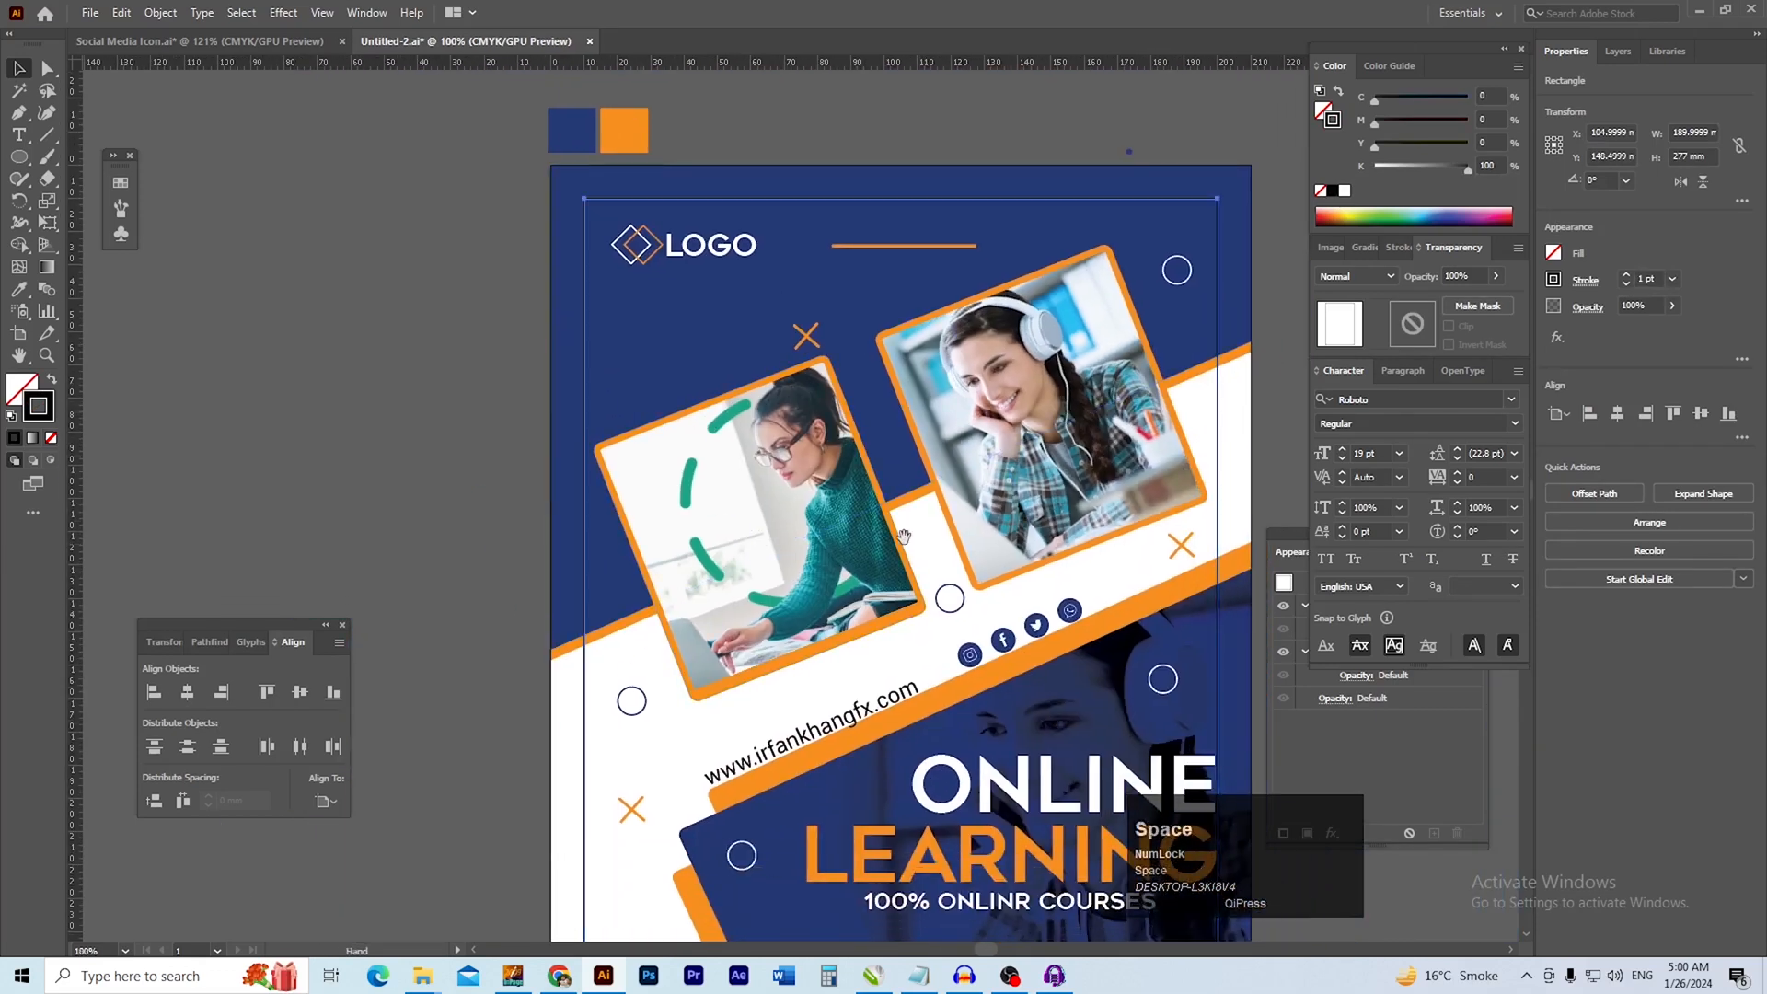
pyautogui.moveTo(908, 520); pyautogui.dragTo(731, 480)
pyautogui.moveTo(901, 628); pyautogui.dragTo(926, 603)
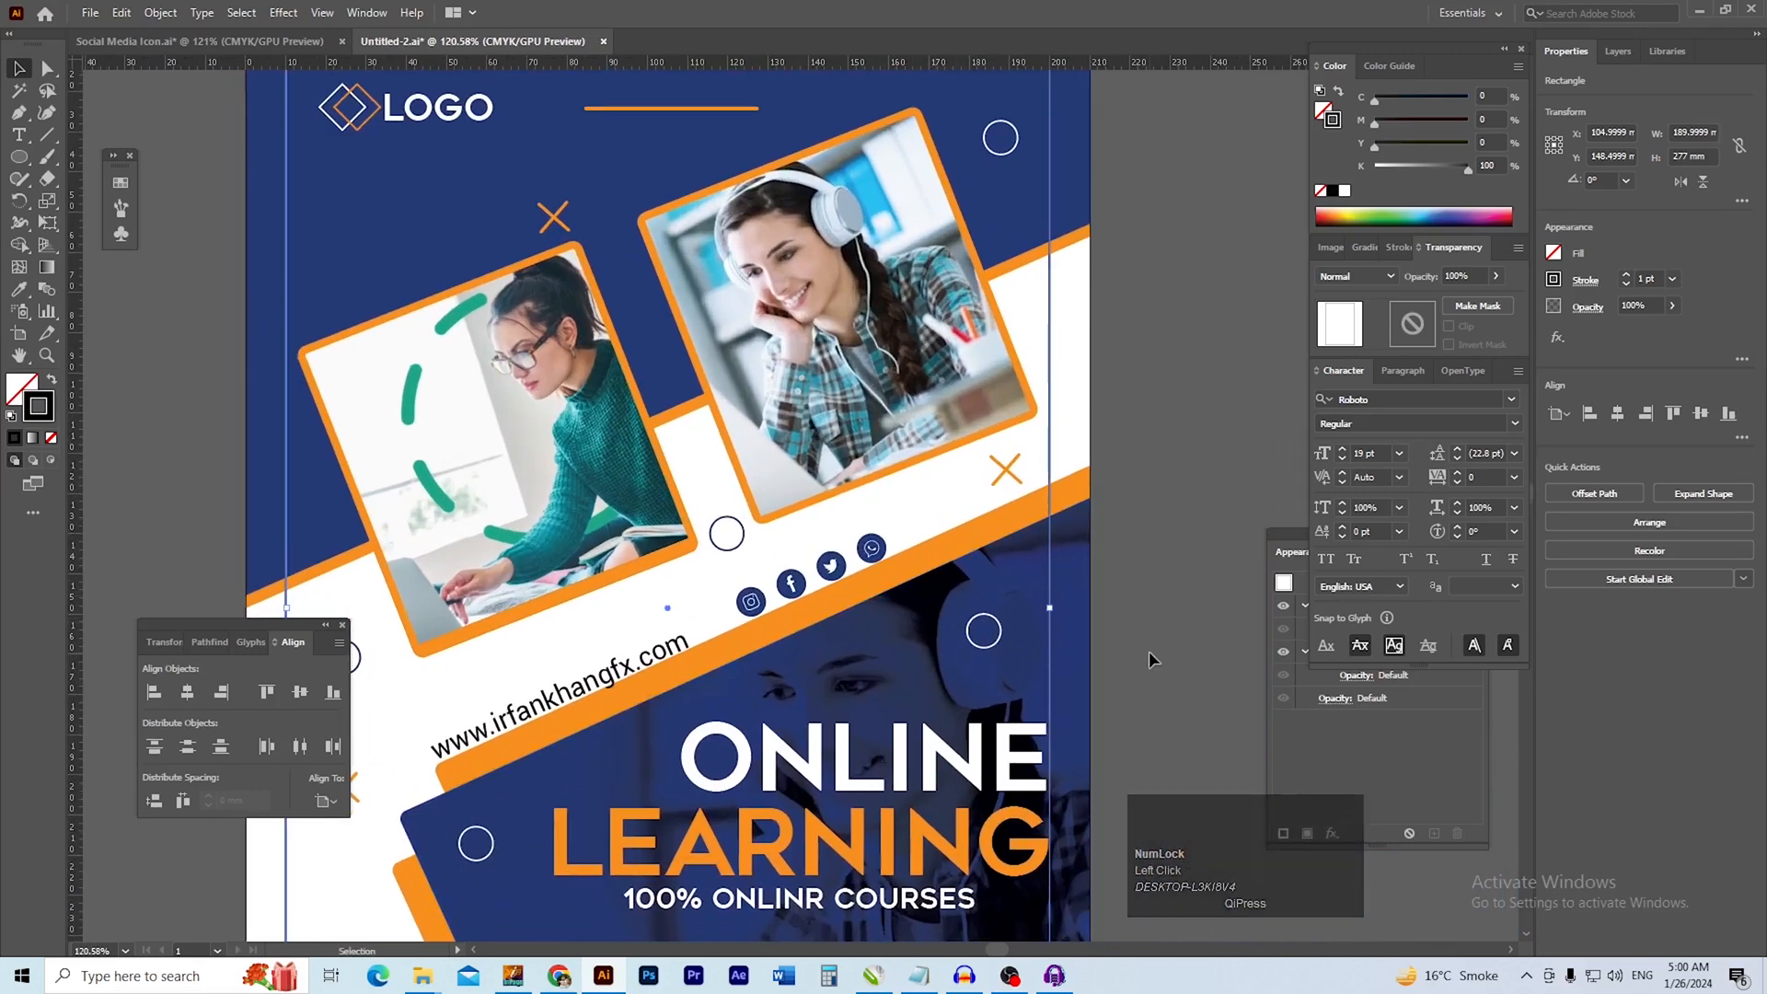
# Check the flyer in outline view, then examine the normal layout down to the QR code and footer
pyautogui.click(1195, 301)
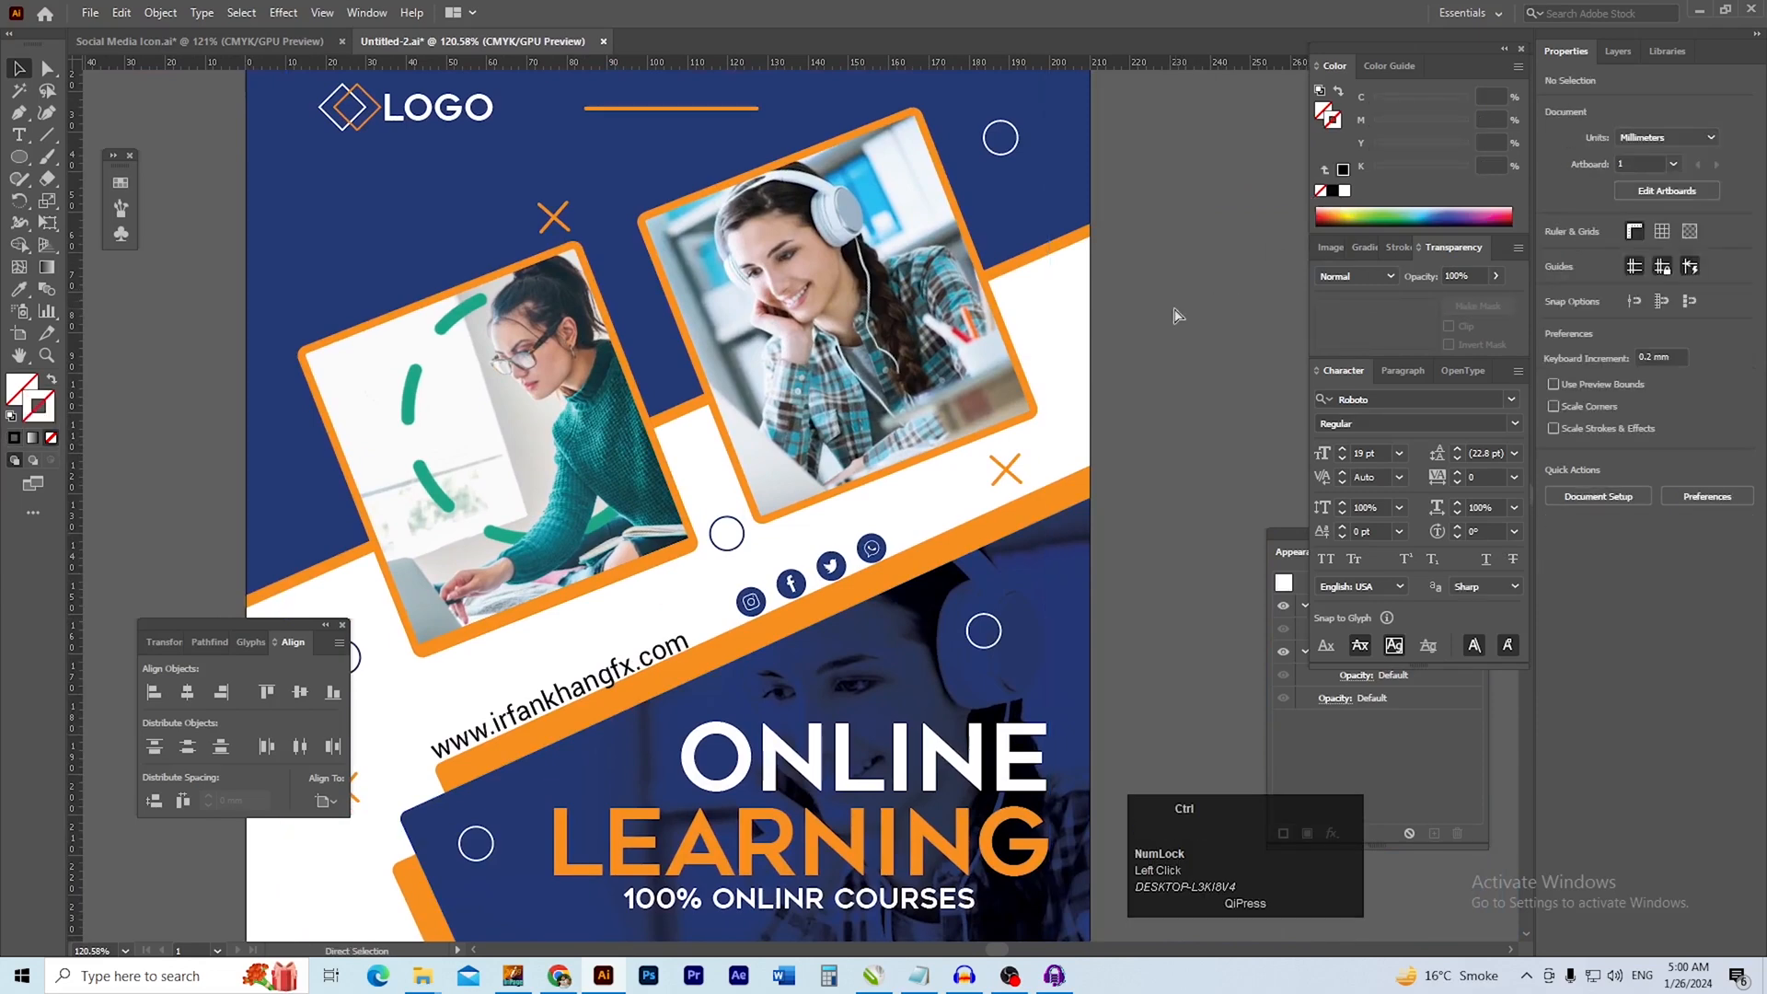
pyautogui.hotkey('ctrl', 'y')
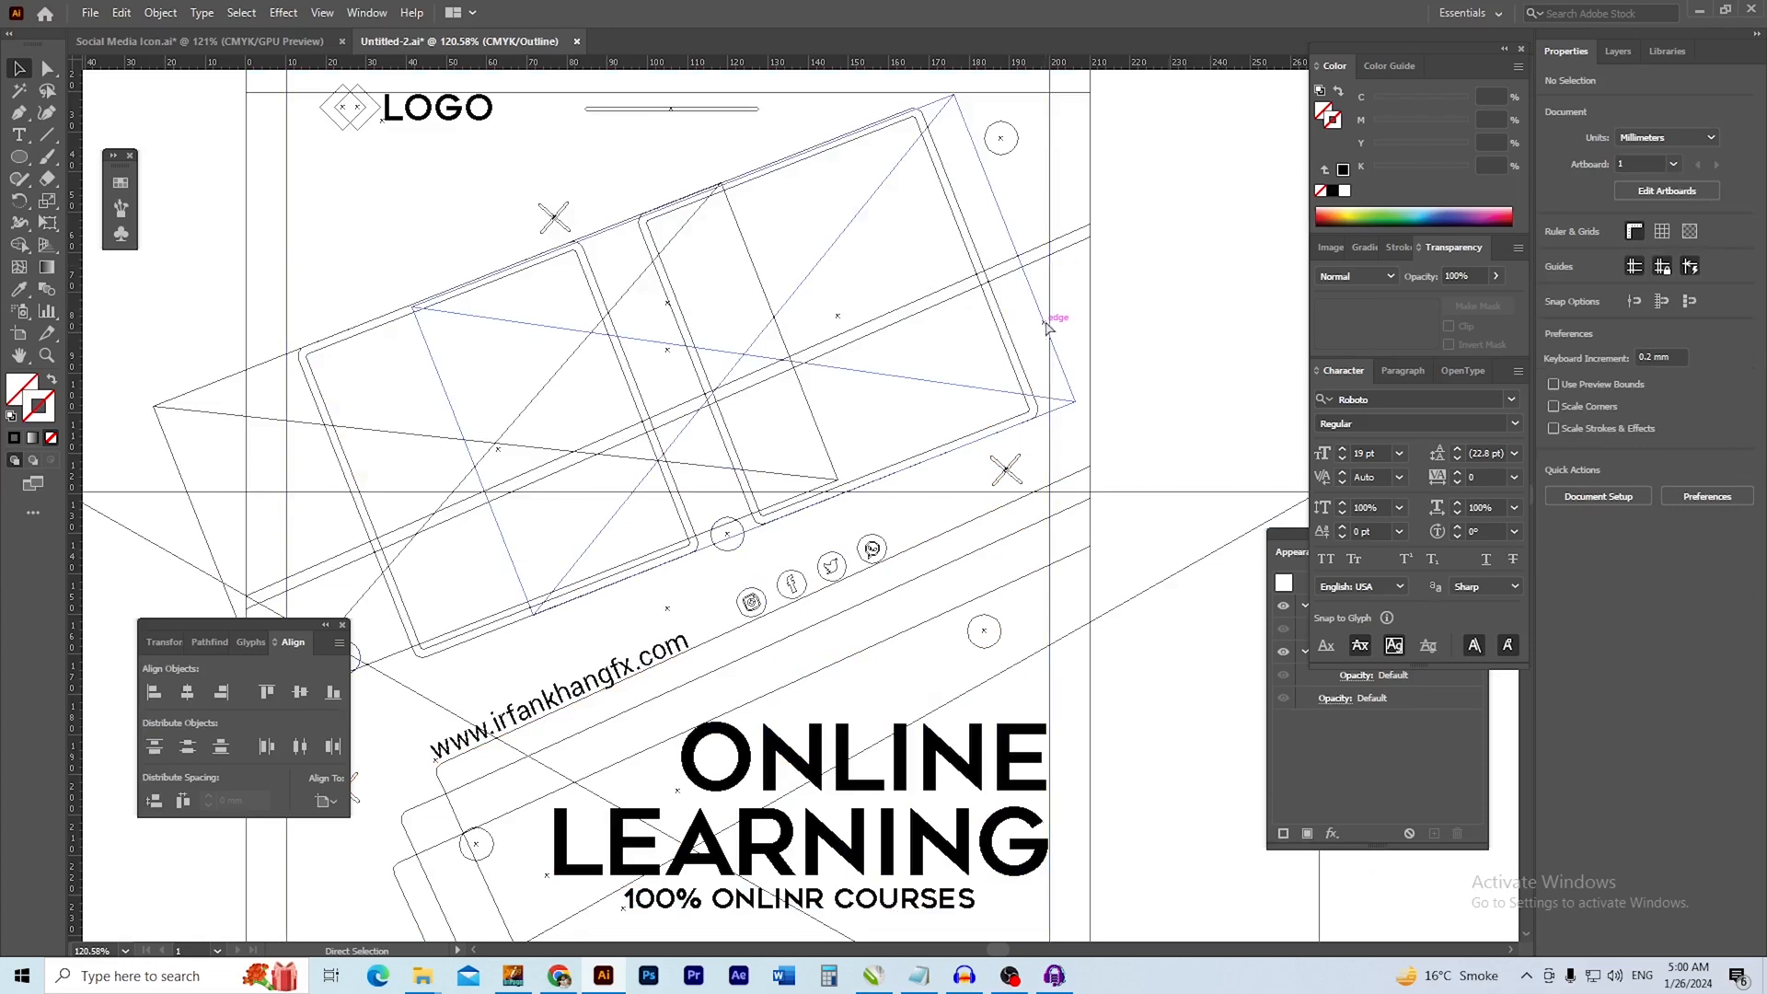
pyautogui.hotkey('ctrl', 'y')
pyautogui.click(1182, 391)
pyautogui.moveTo(1077, 457); pyautogui.dragTo(994, 467)
pyautogui.moveTo(995, 469); pyautogui.dragTo(911, 396)
pyautogui.moveTo(546, 773); pyautogui.dragTo(578, 789)
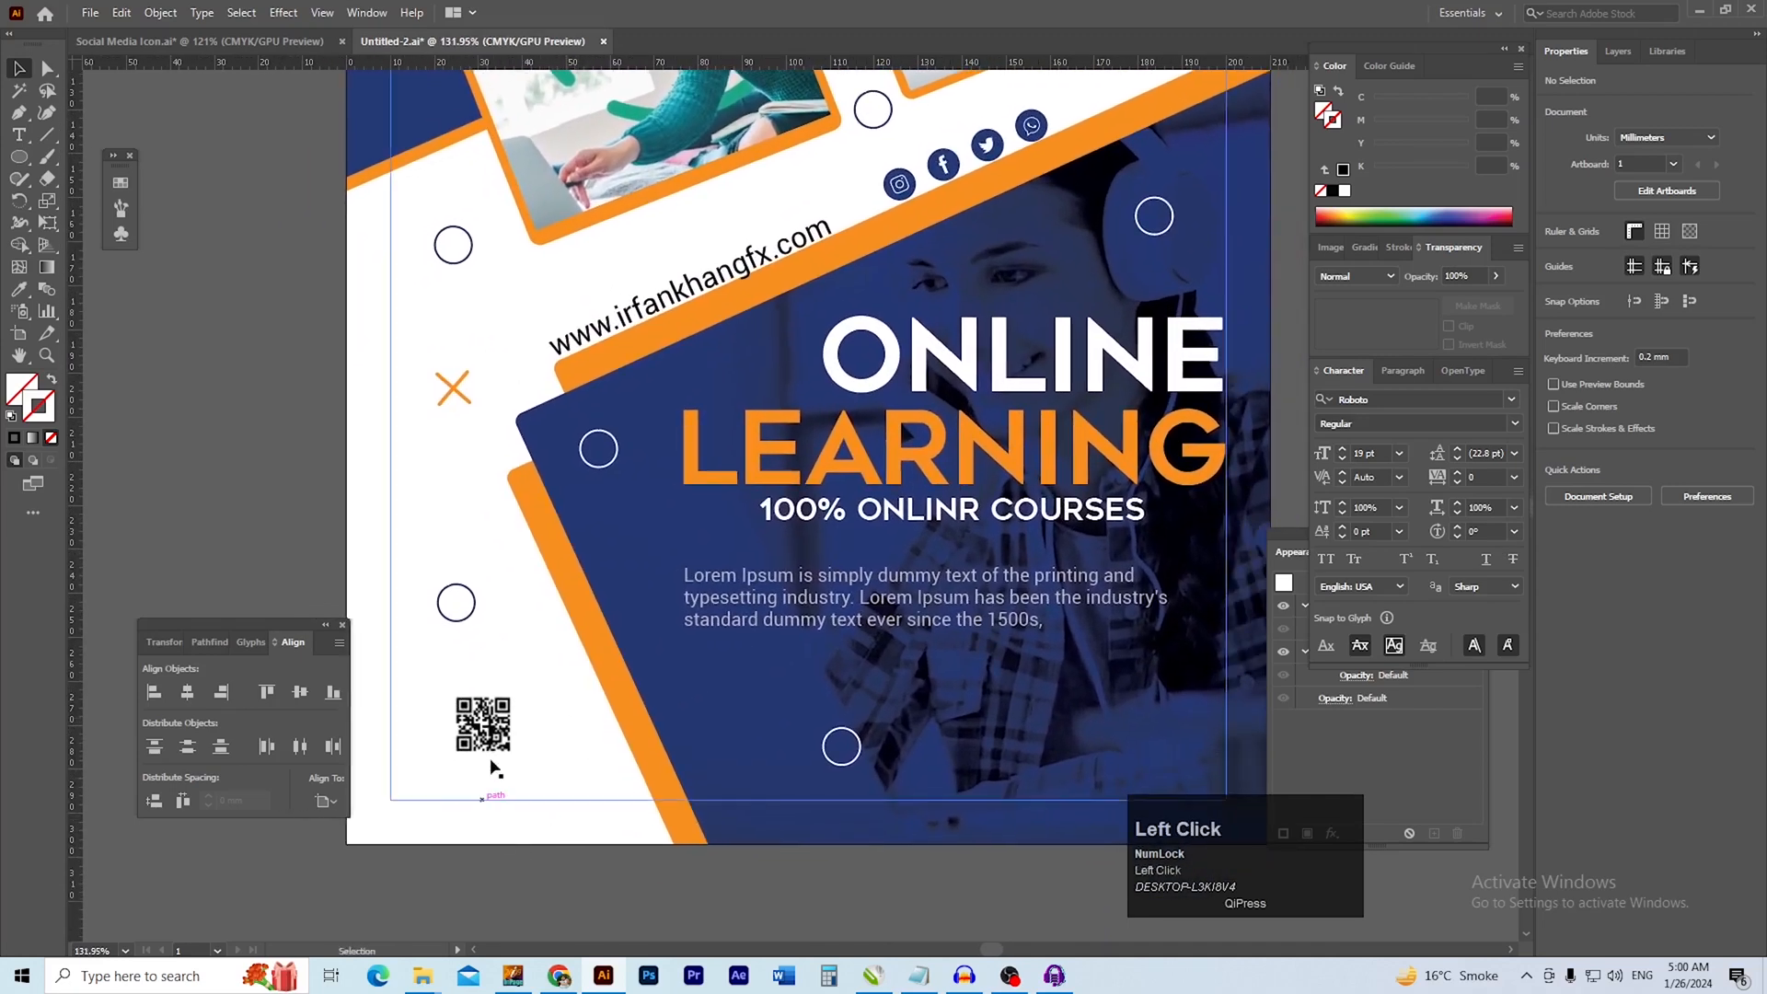
pyautogui.moveTo(734, 730); pyautogui.dragTo(673, 754)
pyautogui.moveTo(673, 754); pyautogui.dragTo(599, 840)
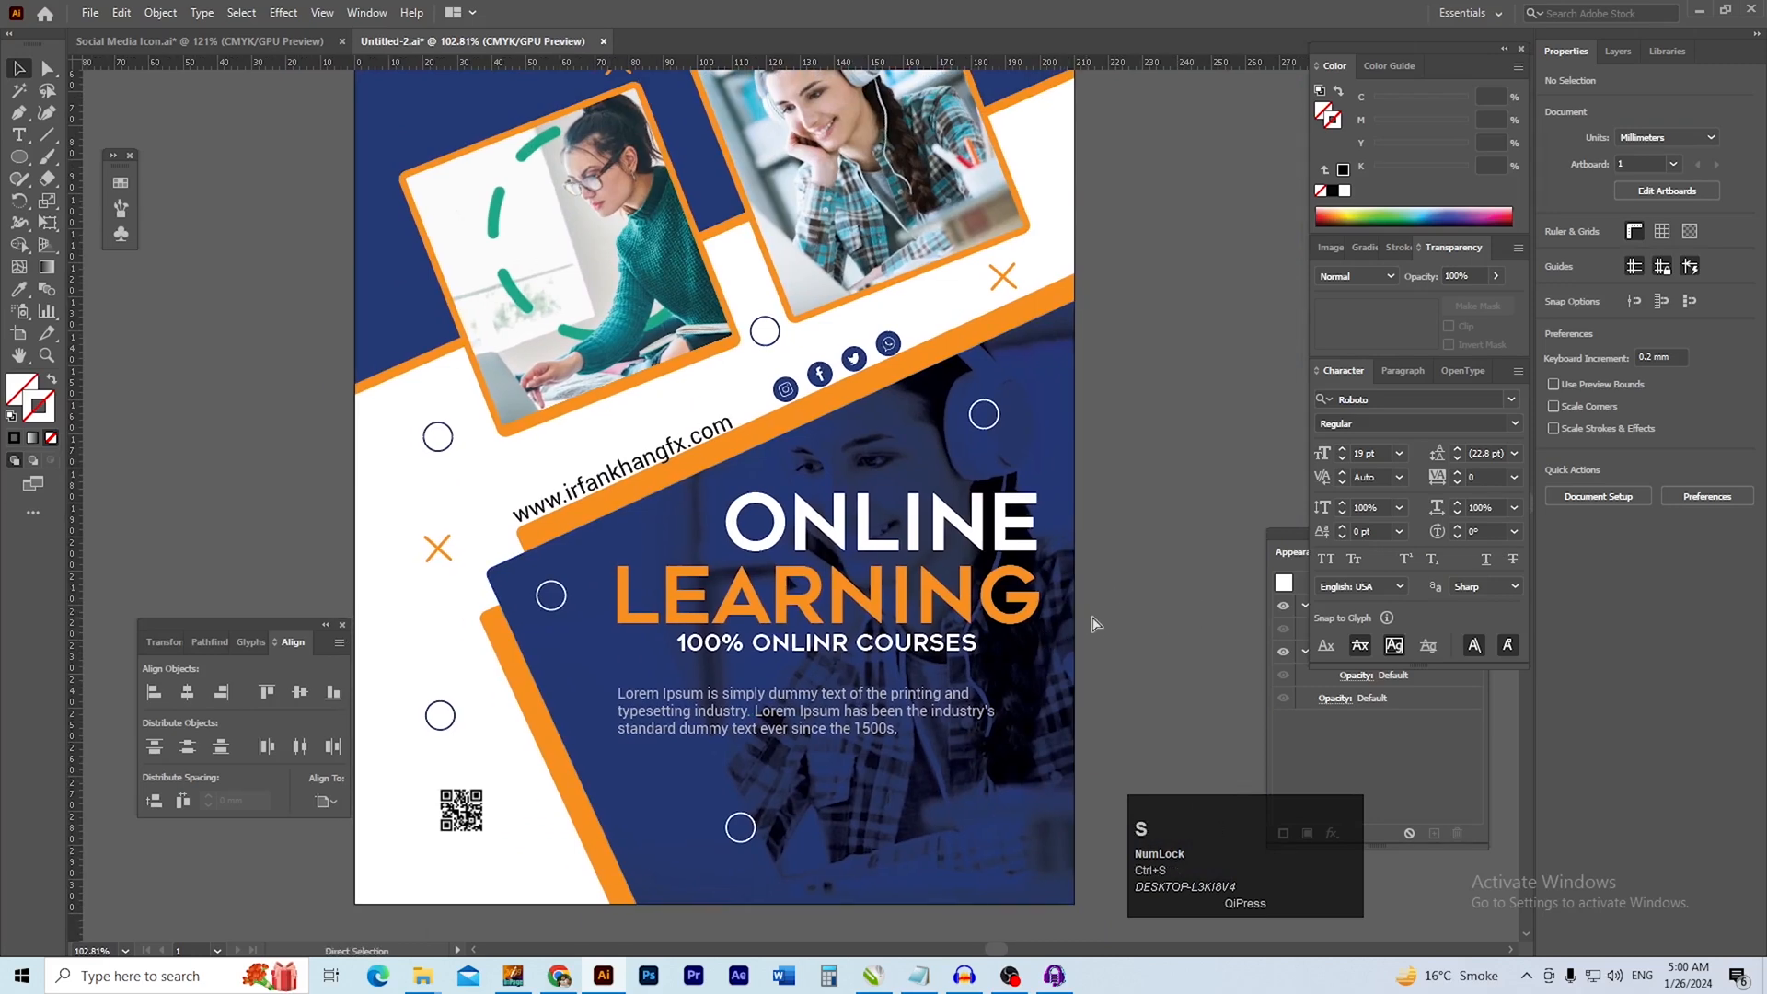
# Place the The-Advantages-and-Disadvantages-of-Online-Classes-for-Higher-Education-banner photo from the MISC folder into the flyer
pyautogui.hotkey('alt', 'Tab')
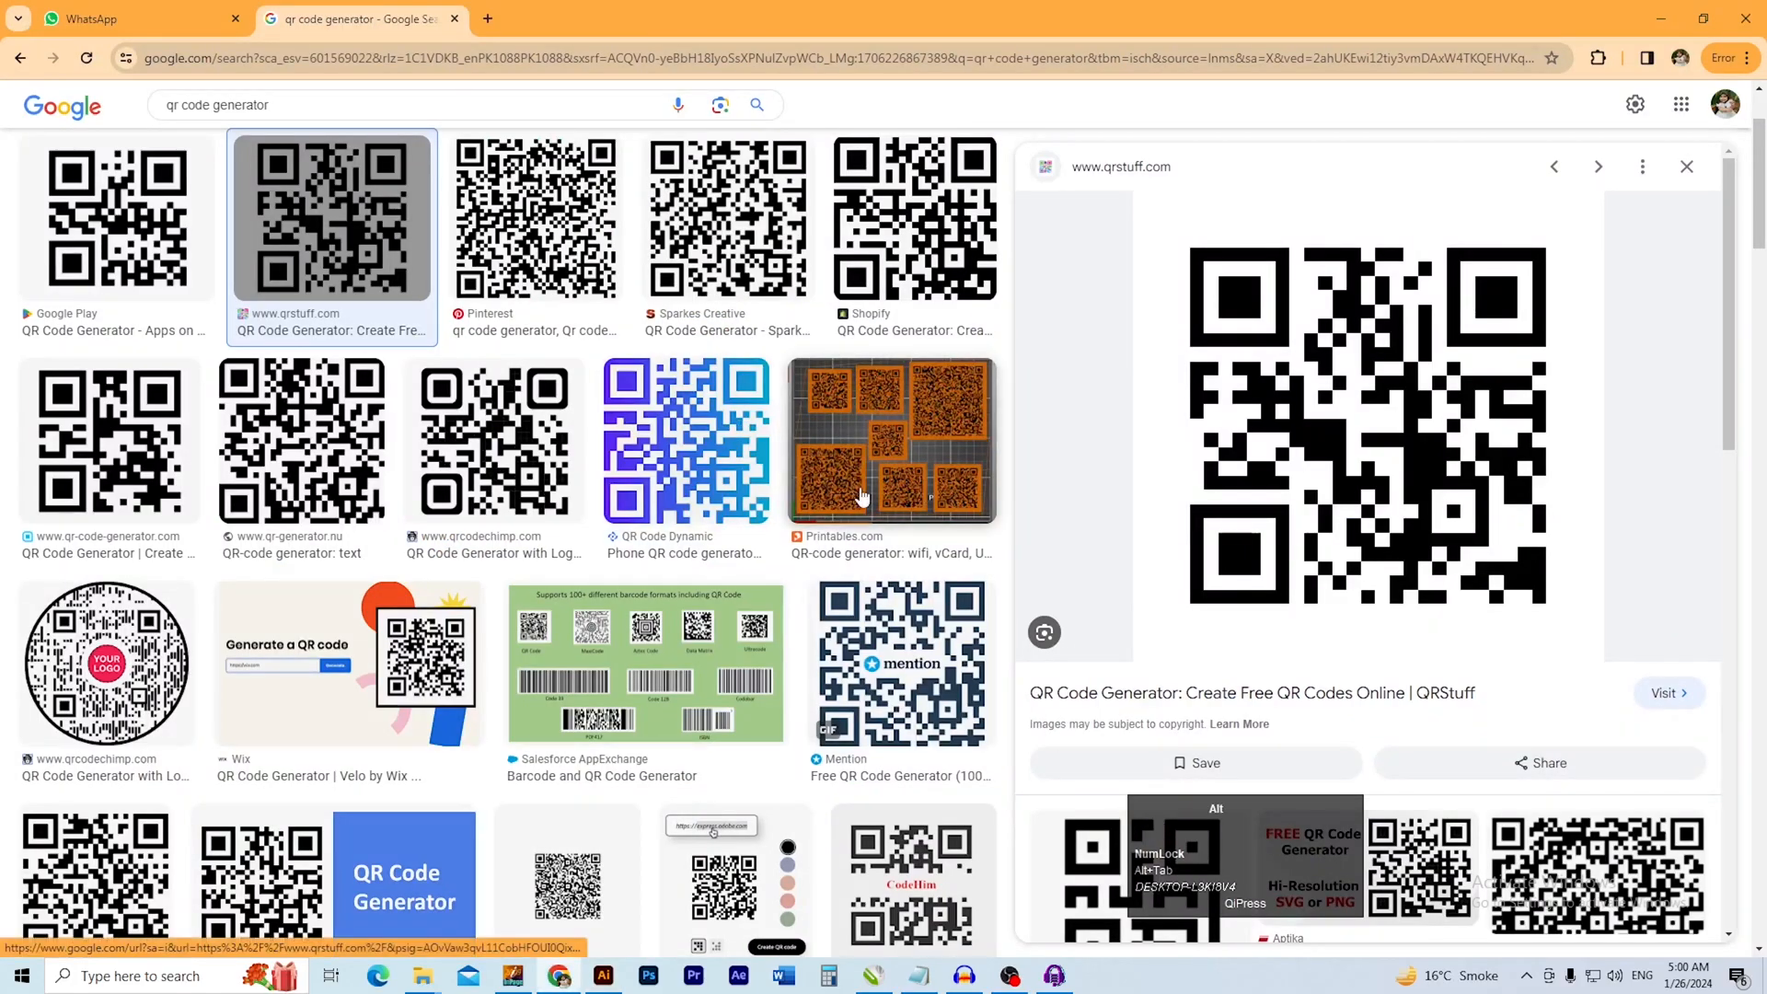
pyautogui.hotkey('alt', 'Tab')
pyautogui.hotkey('alt', 'Tab')
pyautogui.hotkey('alt', 'Tab')
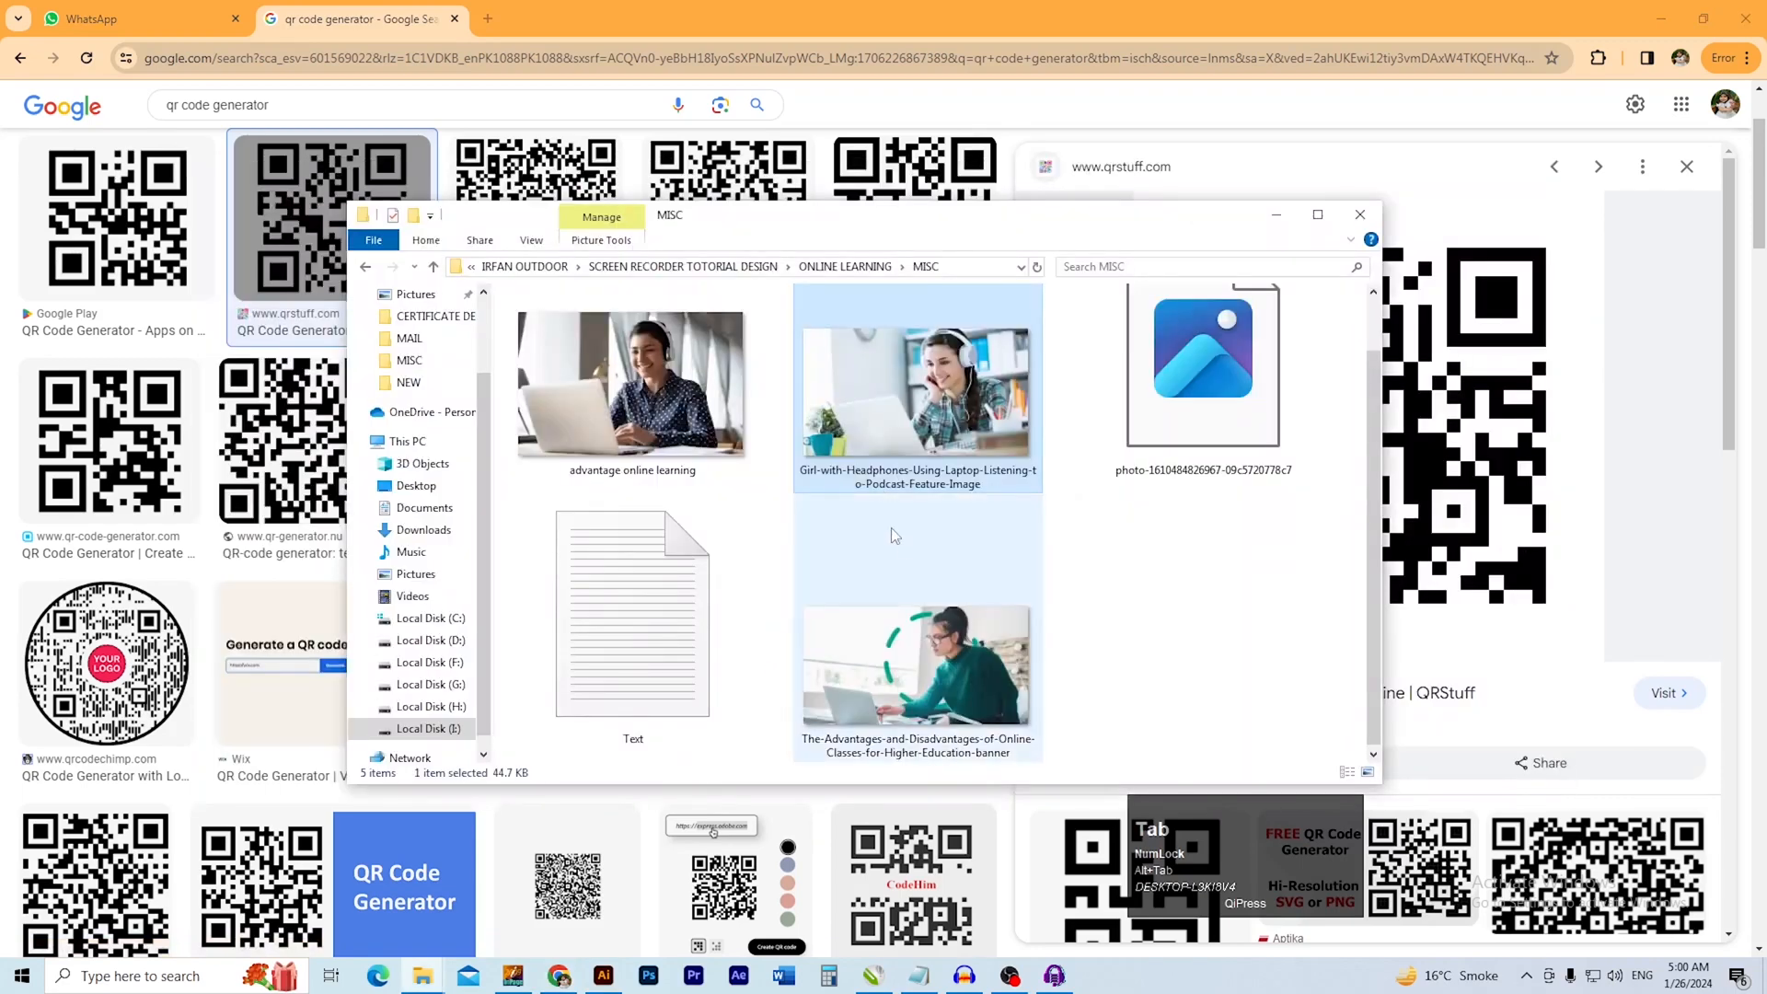
pyautogui.moveTo(982, 671); pyautogui.dragTo(814, 669)
pyautogui.hotkey('alt', 'Tab')
pyautogui.hotkey('alt', 'Tab')
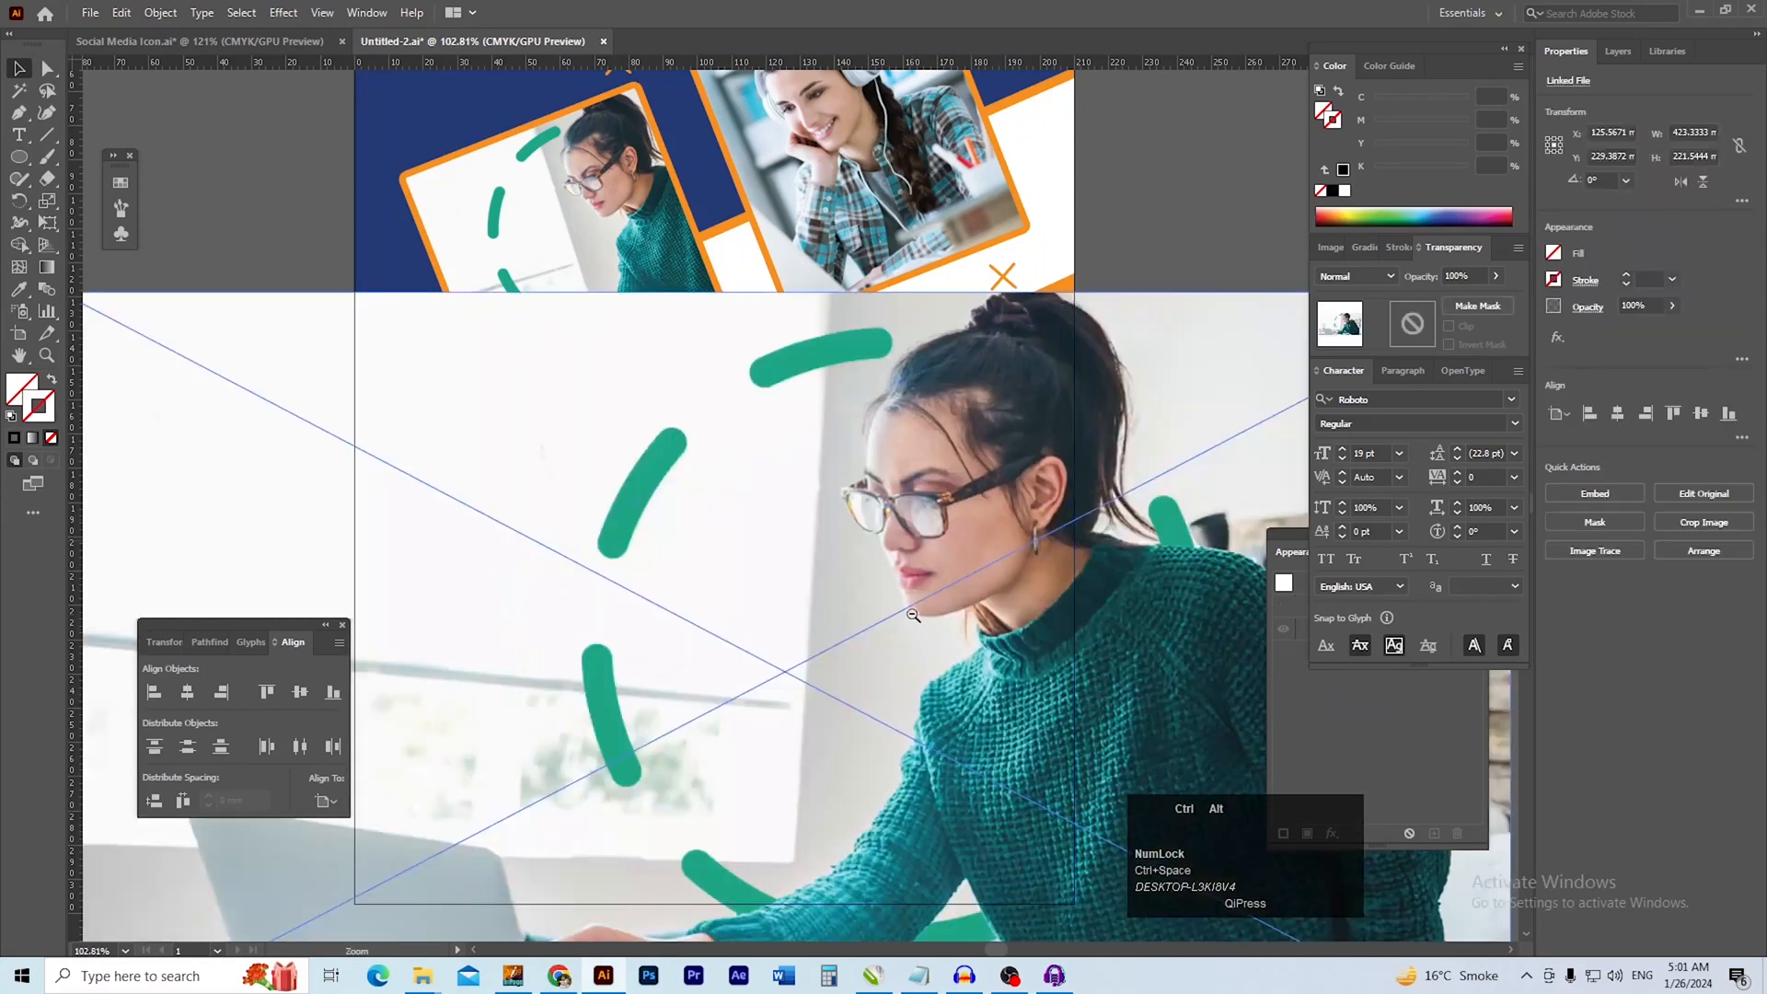
pyautogui.keyDown('ctrl'); pyautogui.keyDown('alt'); pyautogui.click(907, 639); pyautogui.keyUp('alt'); pyautogui.keyUp('ctrl')
pyautogui.moveTo(907, 639); pyautogui.dragTo(844, 762)
pyautogui.keyDown('ctrl'); pyautogui.keyDown('alt'); pyautogui.click(900, 633); pyautogui.keyUp('alt'); pyautogui.keyUp('ctrl')
pyautogui.keyDown('ctrl'); pyautogui.keyDown('alt'); pyautogui.click(896, 635); pyautogui.keyUp('alt'); pyautogui.keyUp('ctrl')
# Align the placed photo with the page's left edge and scale it down to about 210 mm wide
pyautogui.moveTo(717, 702); pyautogui.dragTo(718, 522)
pyautogui.keyDown('ctrl'); pyautogui.click(651, 527); pyautogui.keyUp('ctrl')
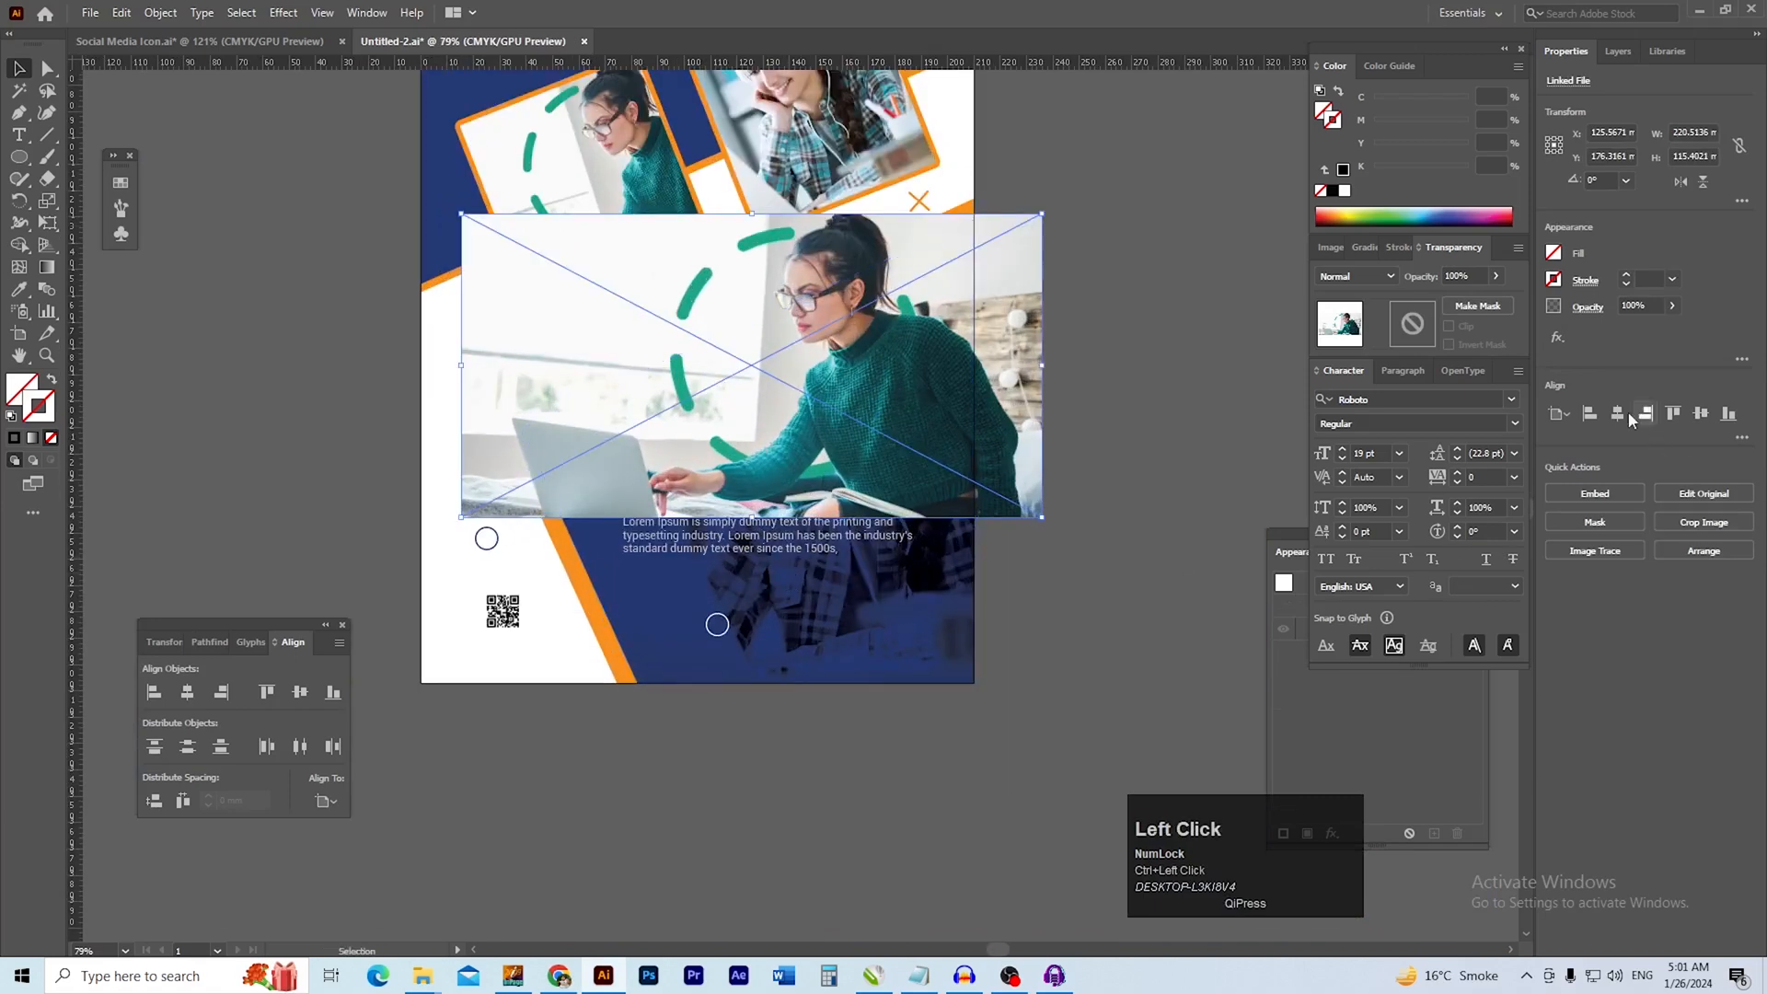
pyautogui.click(1590, 413)
pyautogui.click(1140, 671)
pyautogui.moveTo(838, 583); pyautogui.dragTo(947, 582)
pyautogui.moveTo(979, 451); pyautogui.dragTo(985, 513)
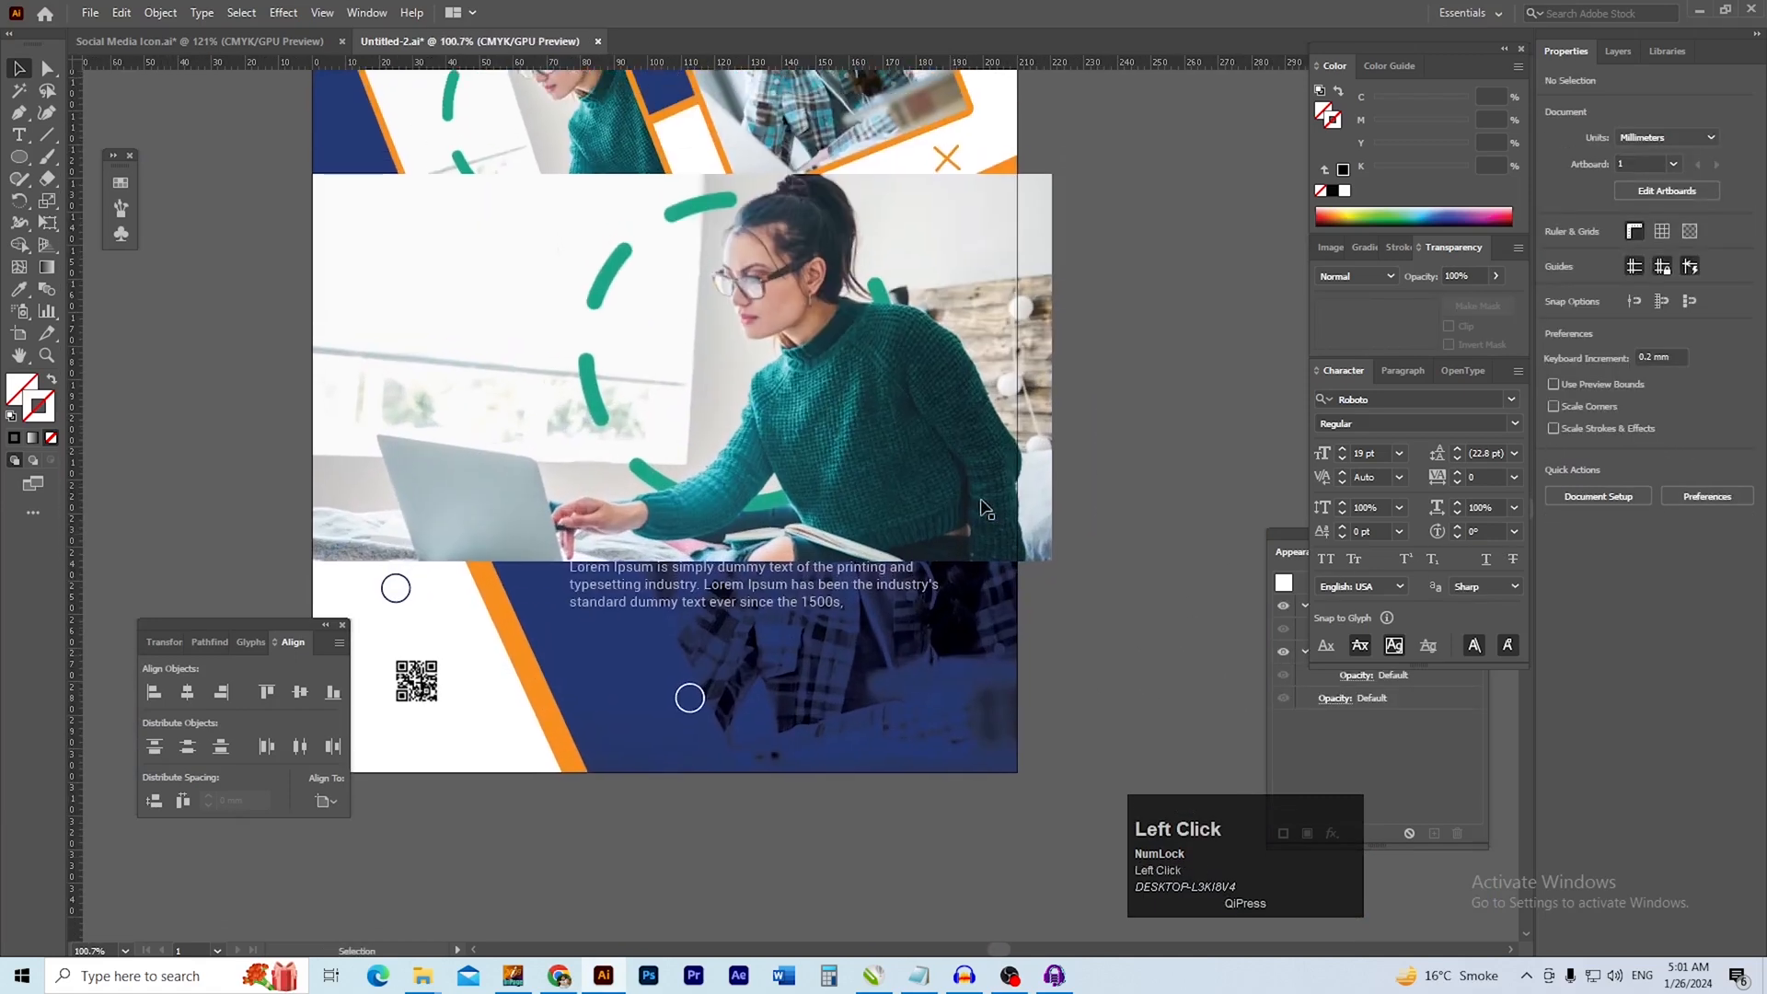
pyautogui.doubleClick(984, 512)
pyautogui.doubleClick(1078, 569)
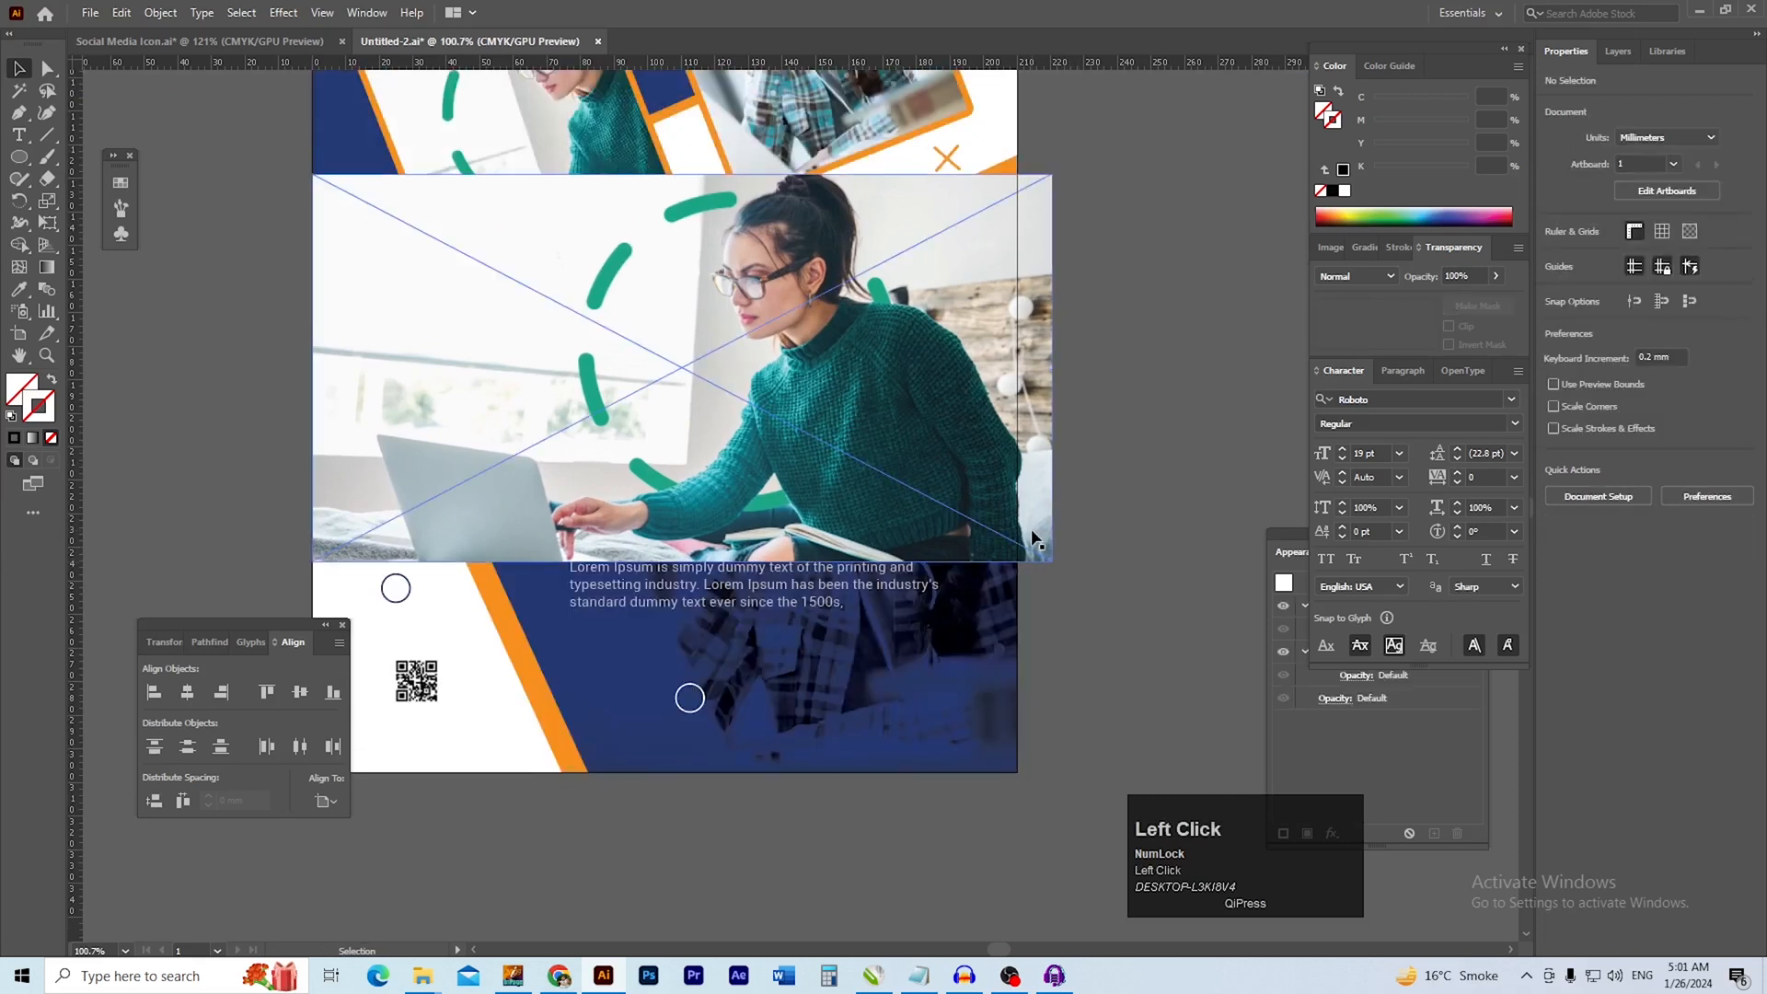
pyautogui.moveTo(1052, 560); pyautogui.dragTo(1017, 542)
pyautogui.press('space')
pyautogui.moveTo(879, 542); pyautogui.dragTo(921, 566)
# Send the placed photo behind the flyer's artwork and set its blending mode to Multiply
pyautogui.click(920, 488)
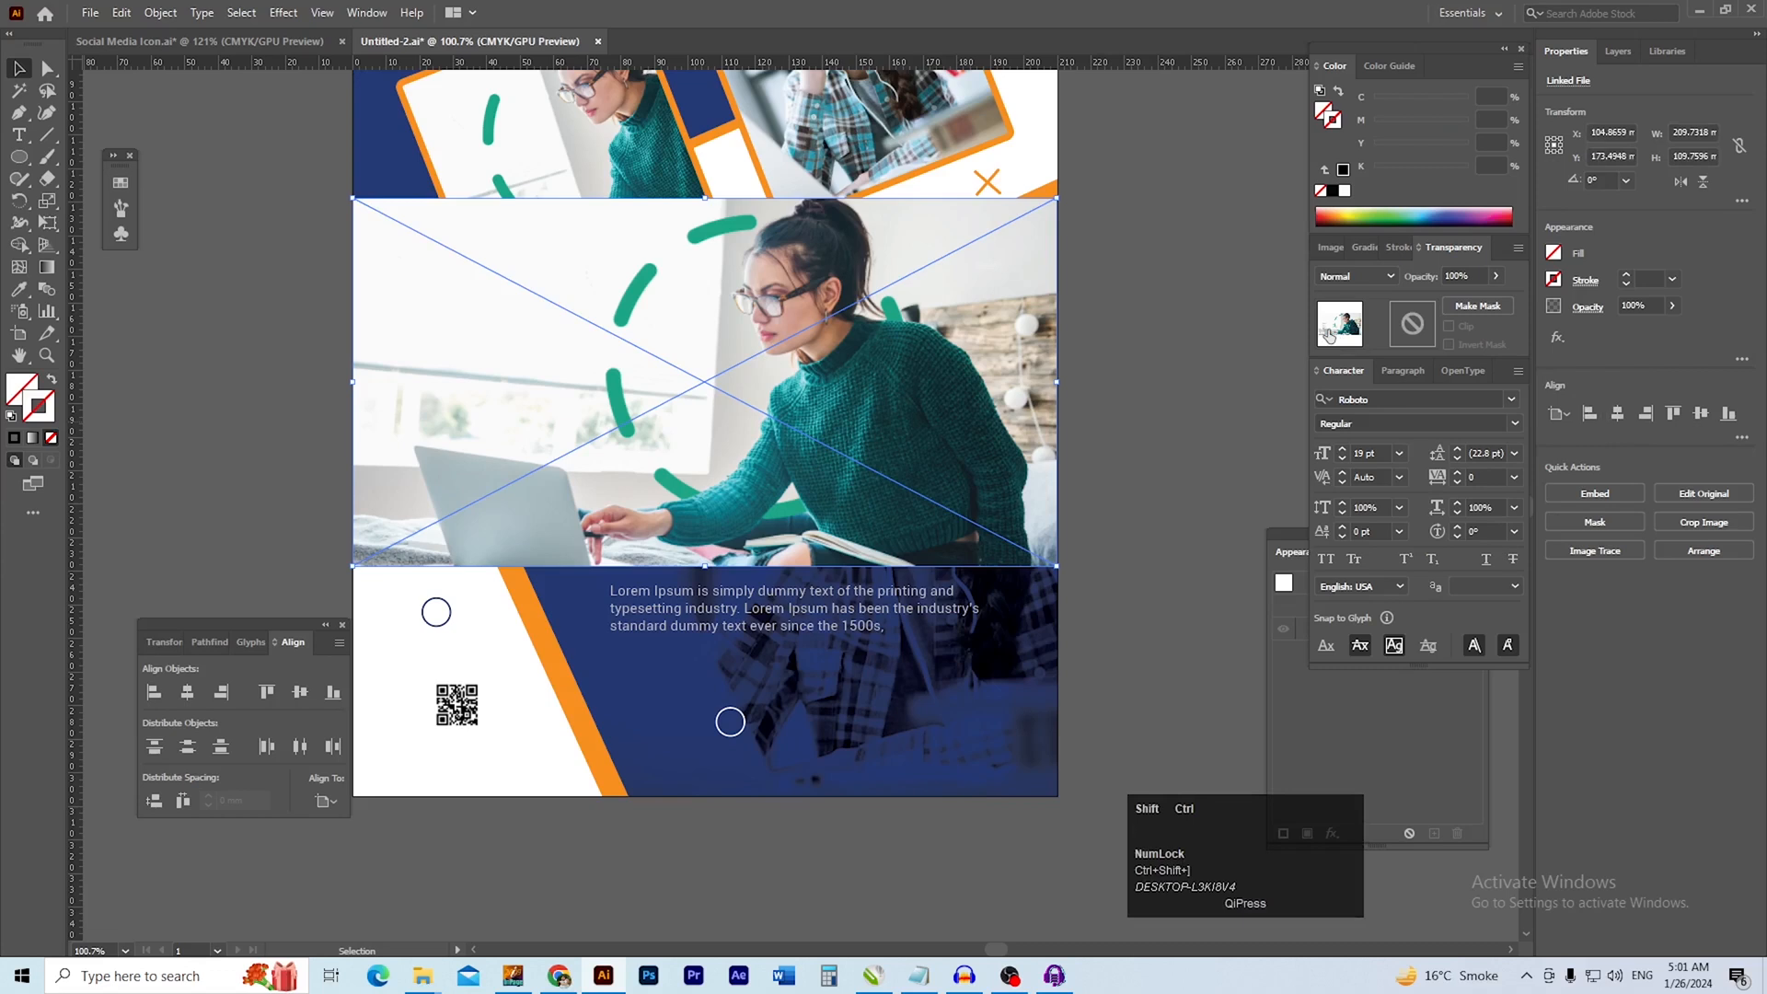
pyautogui.hotkey('ctrl', 'shift', '[')
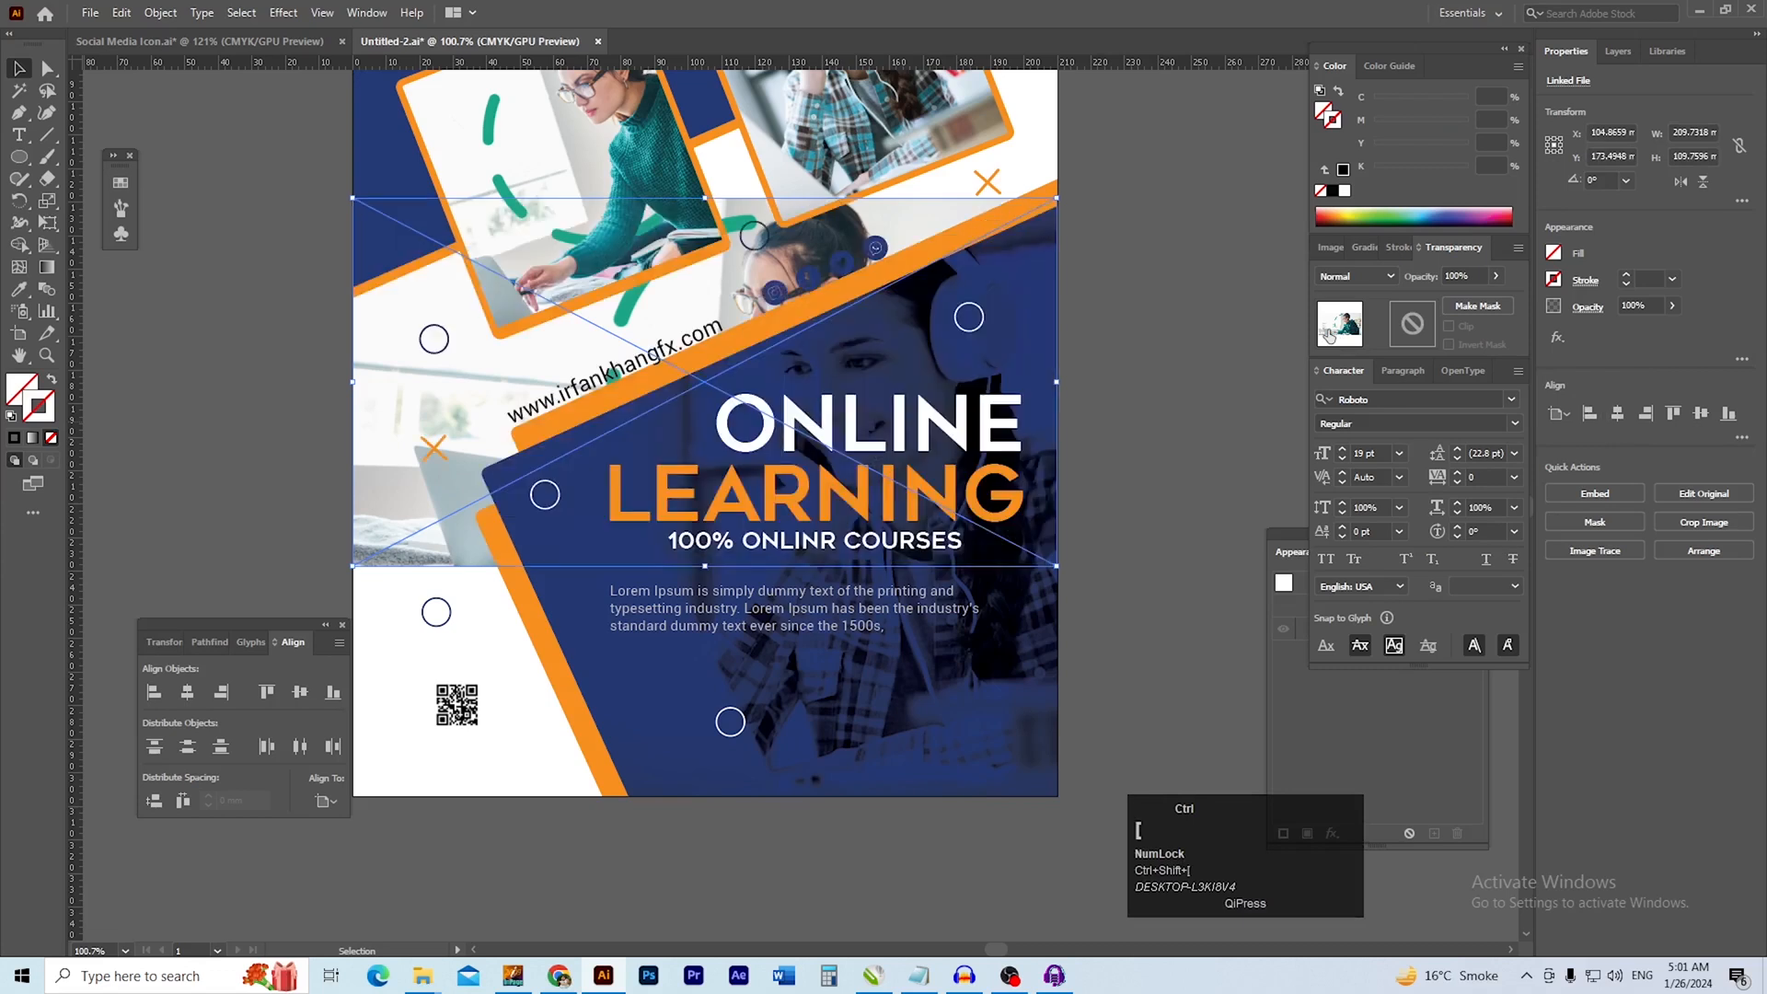
pyautogui.click(1389, 278)
pyautogui.click(1366, 342)
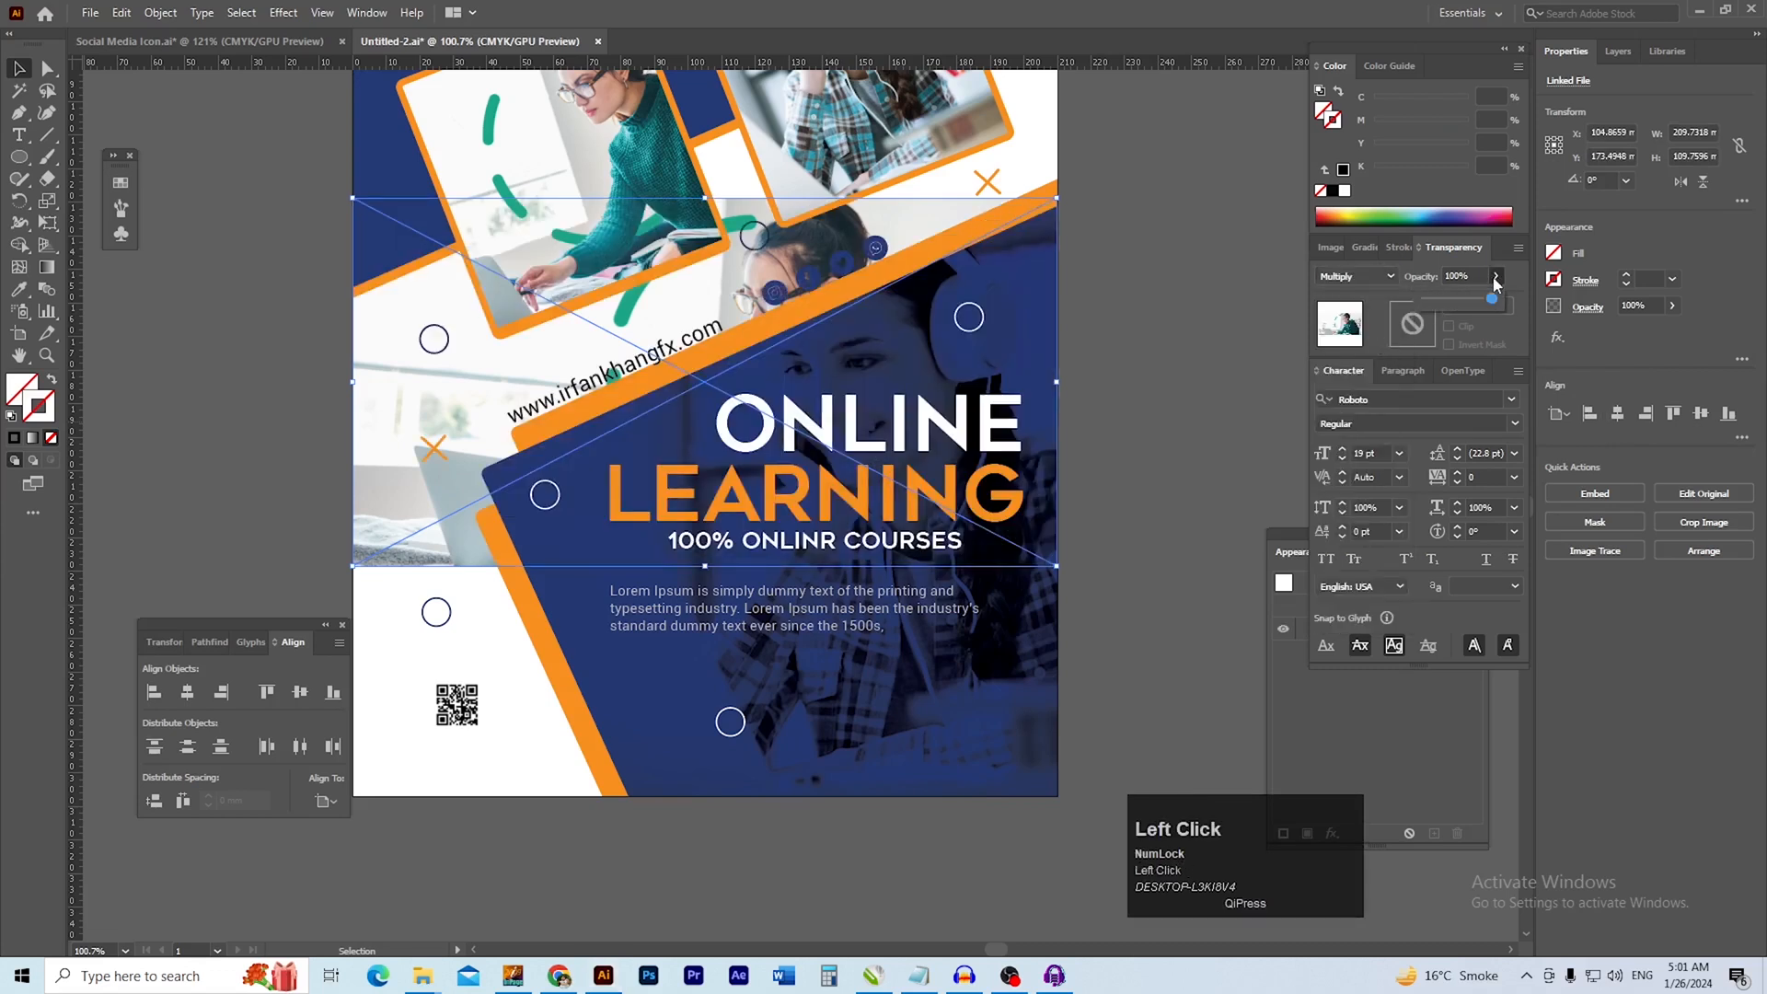
# Lower the background photo's opacity to 31%
pyautogui.moveTo(1453, 306); pyautogui.dragTo(1445, 303)
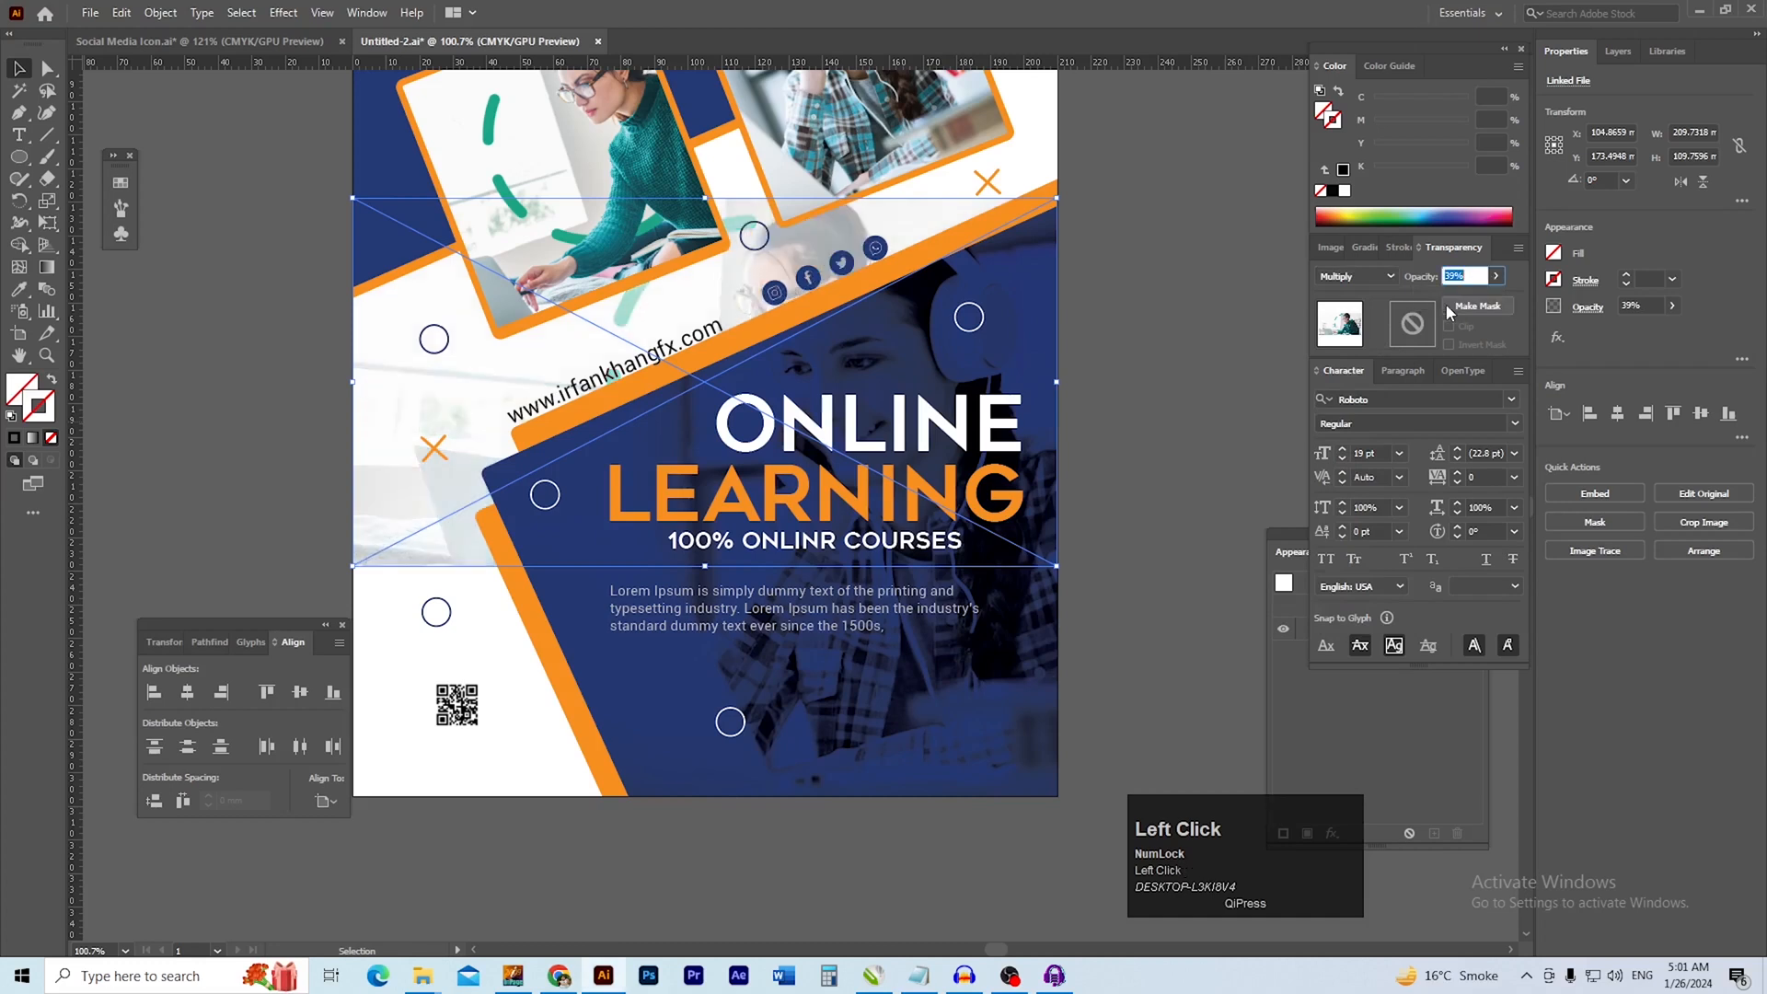
pyautogui.click(1495, 276)
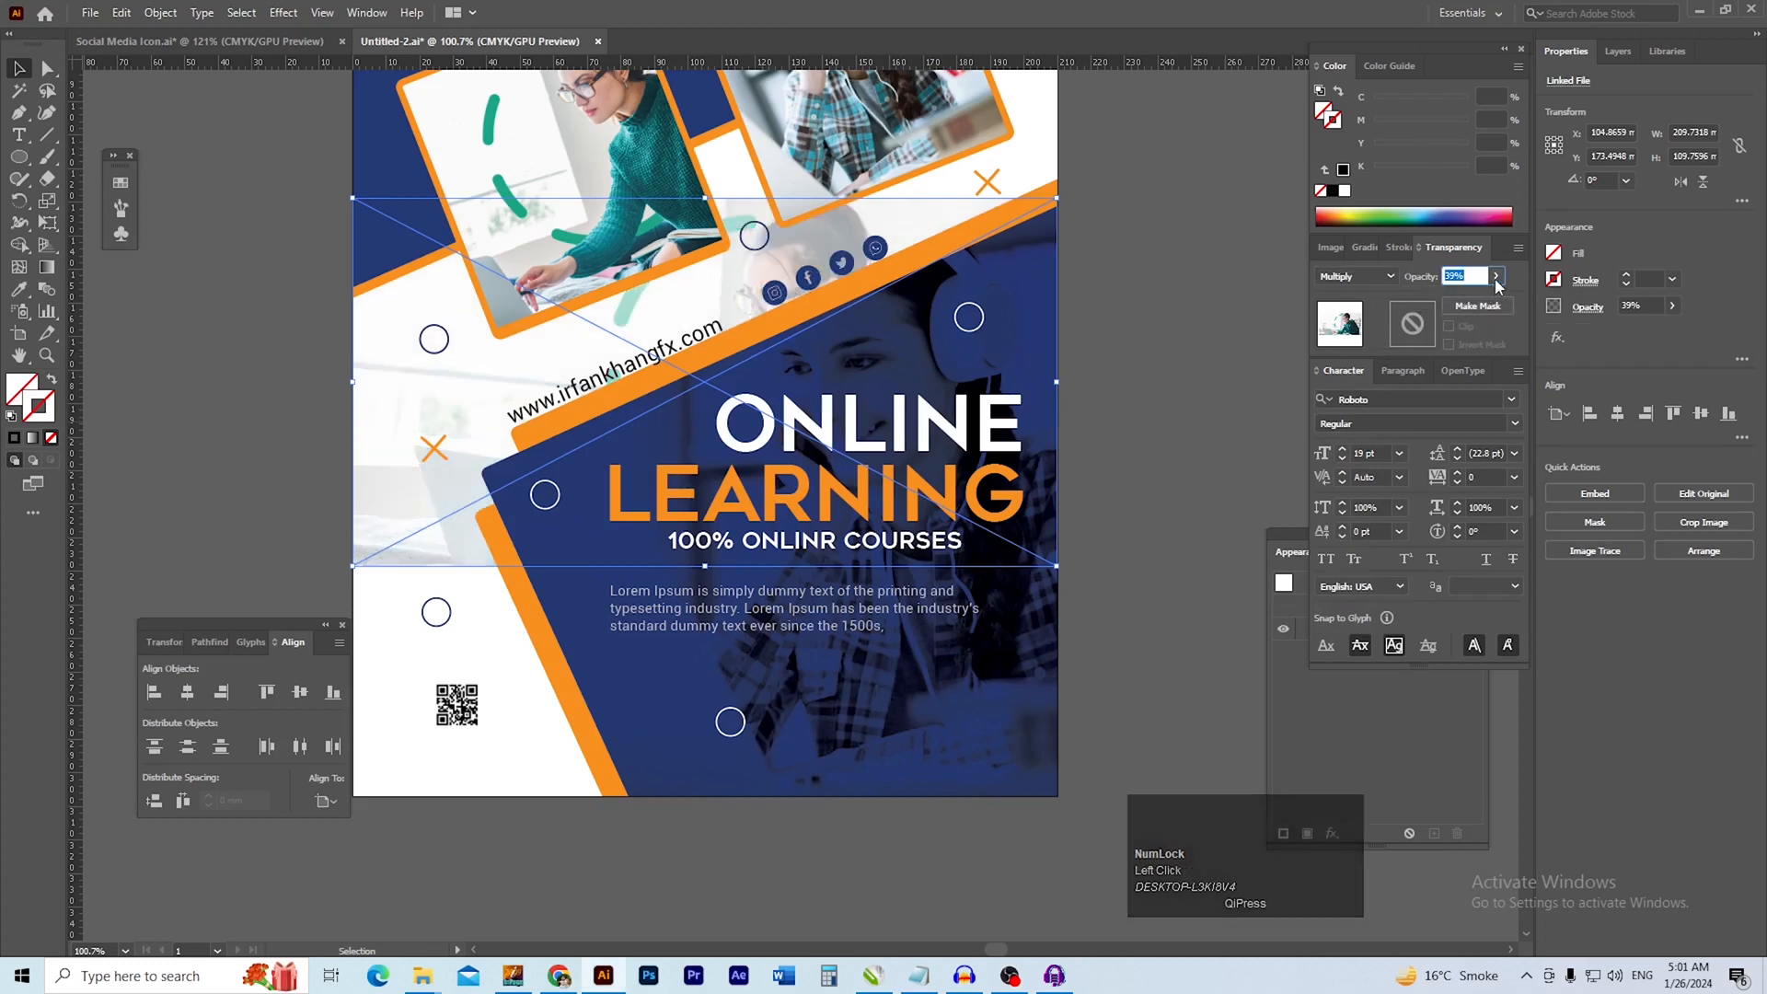
pyautogui.moveTo(1449, 306); pyautogui.dragTo(1445, 301)
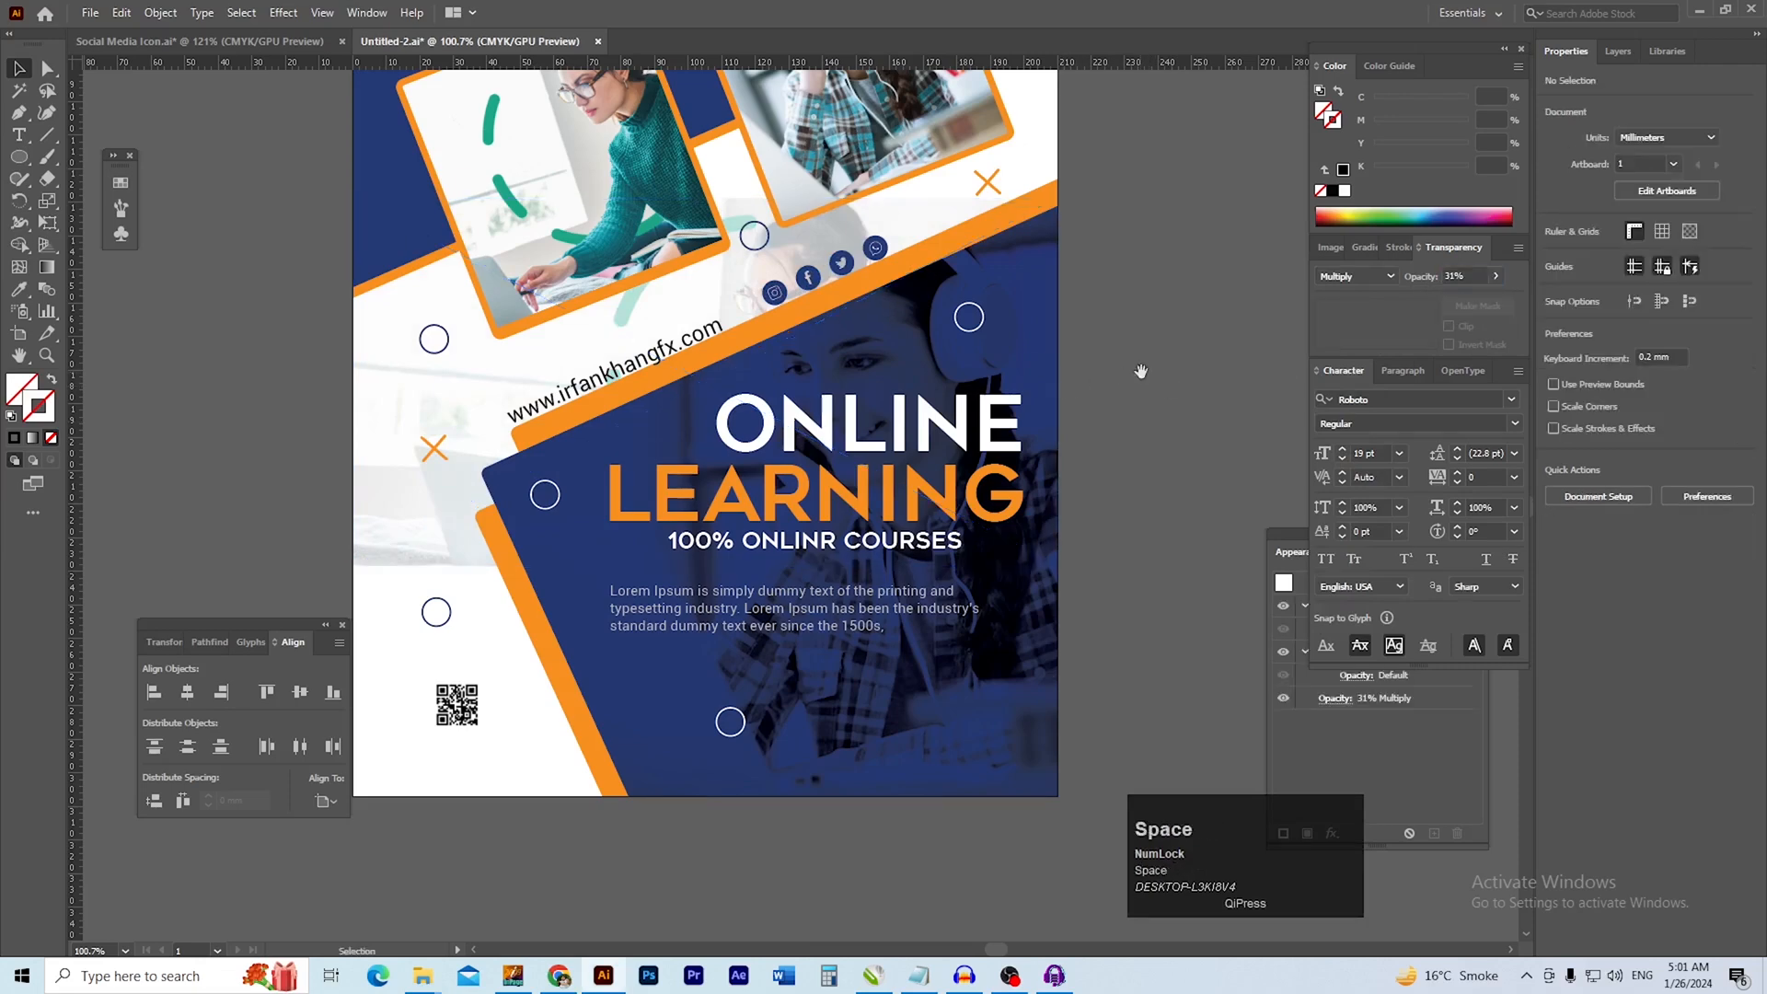
pyautogui.moveTo(1140, 370); pyautogui.dragTo(1104, 443)
# Enlarge the background photo proportionally to about 508 × 266 mm, extending it past both sides of the page
pyautogui.keyDown('ctrl'); pyautogui.keyDown('alt'); pyautogui.click(596, 527); pyautogui.keyUp('alt'); pyautogui.keyUp('ctrl')
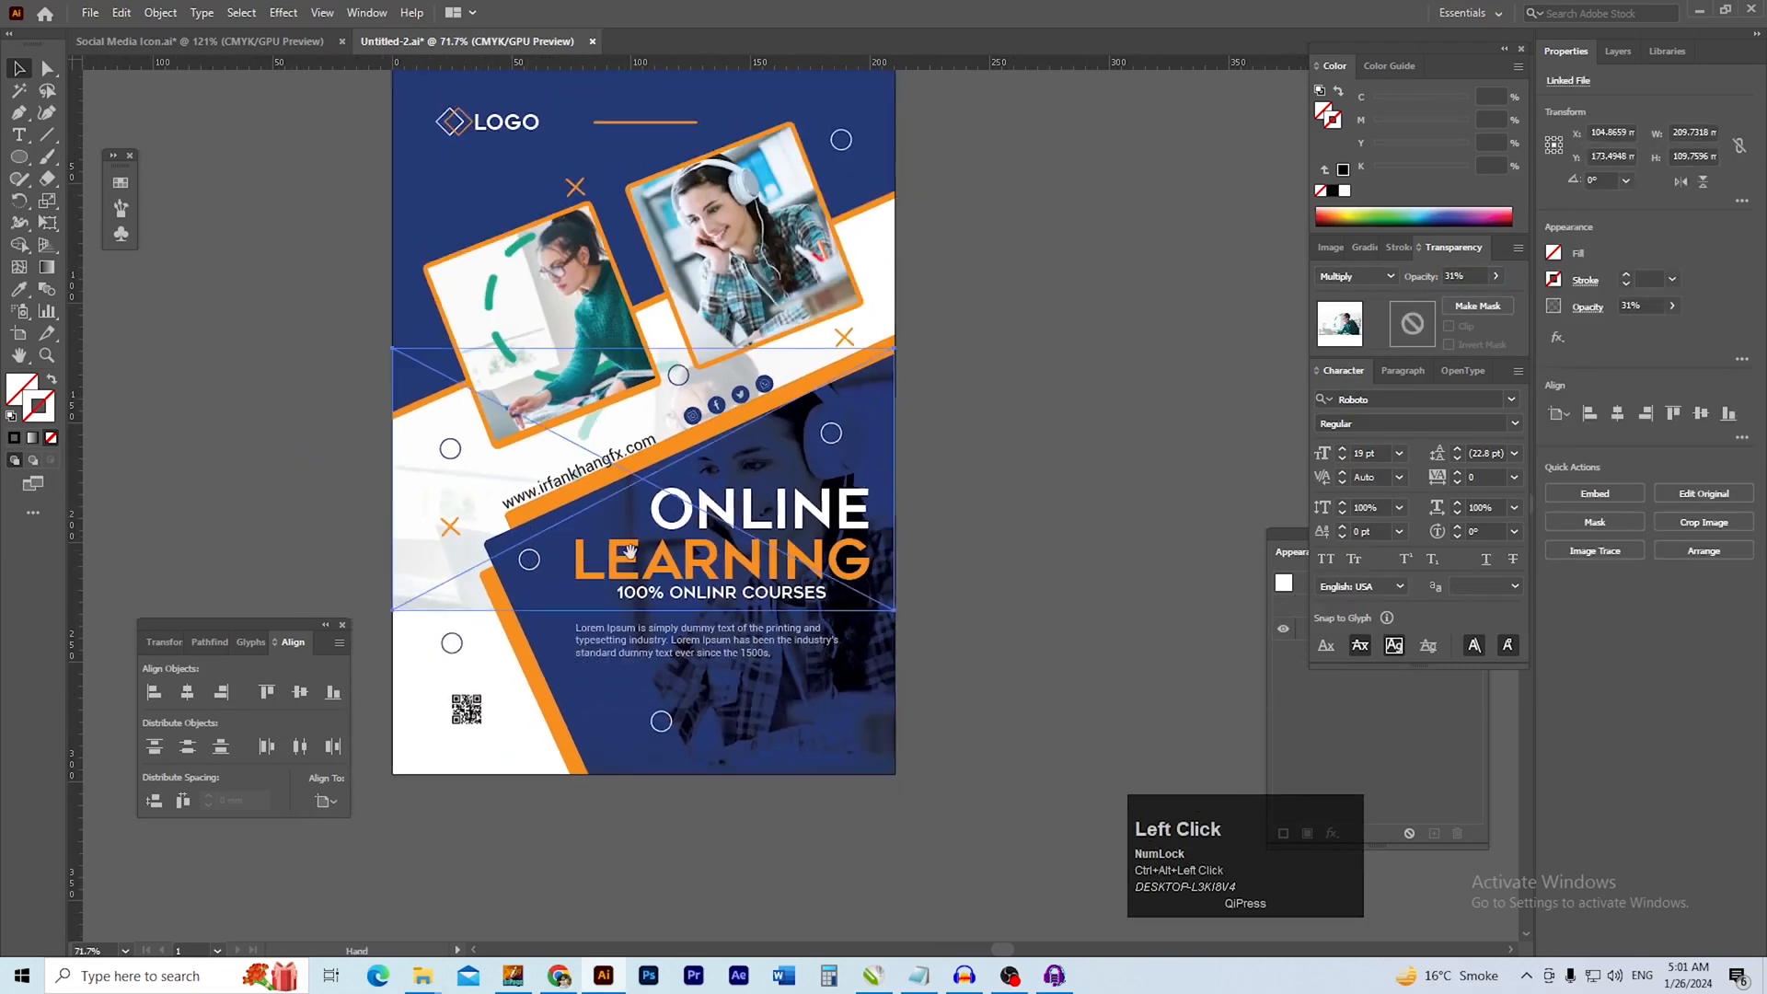
pyautogui.scroll(-5, 644, 543)
pyautogui.moveTo(656, 549); pyautogui.dragTo(651, 791)
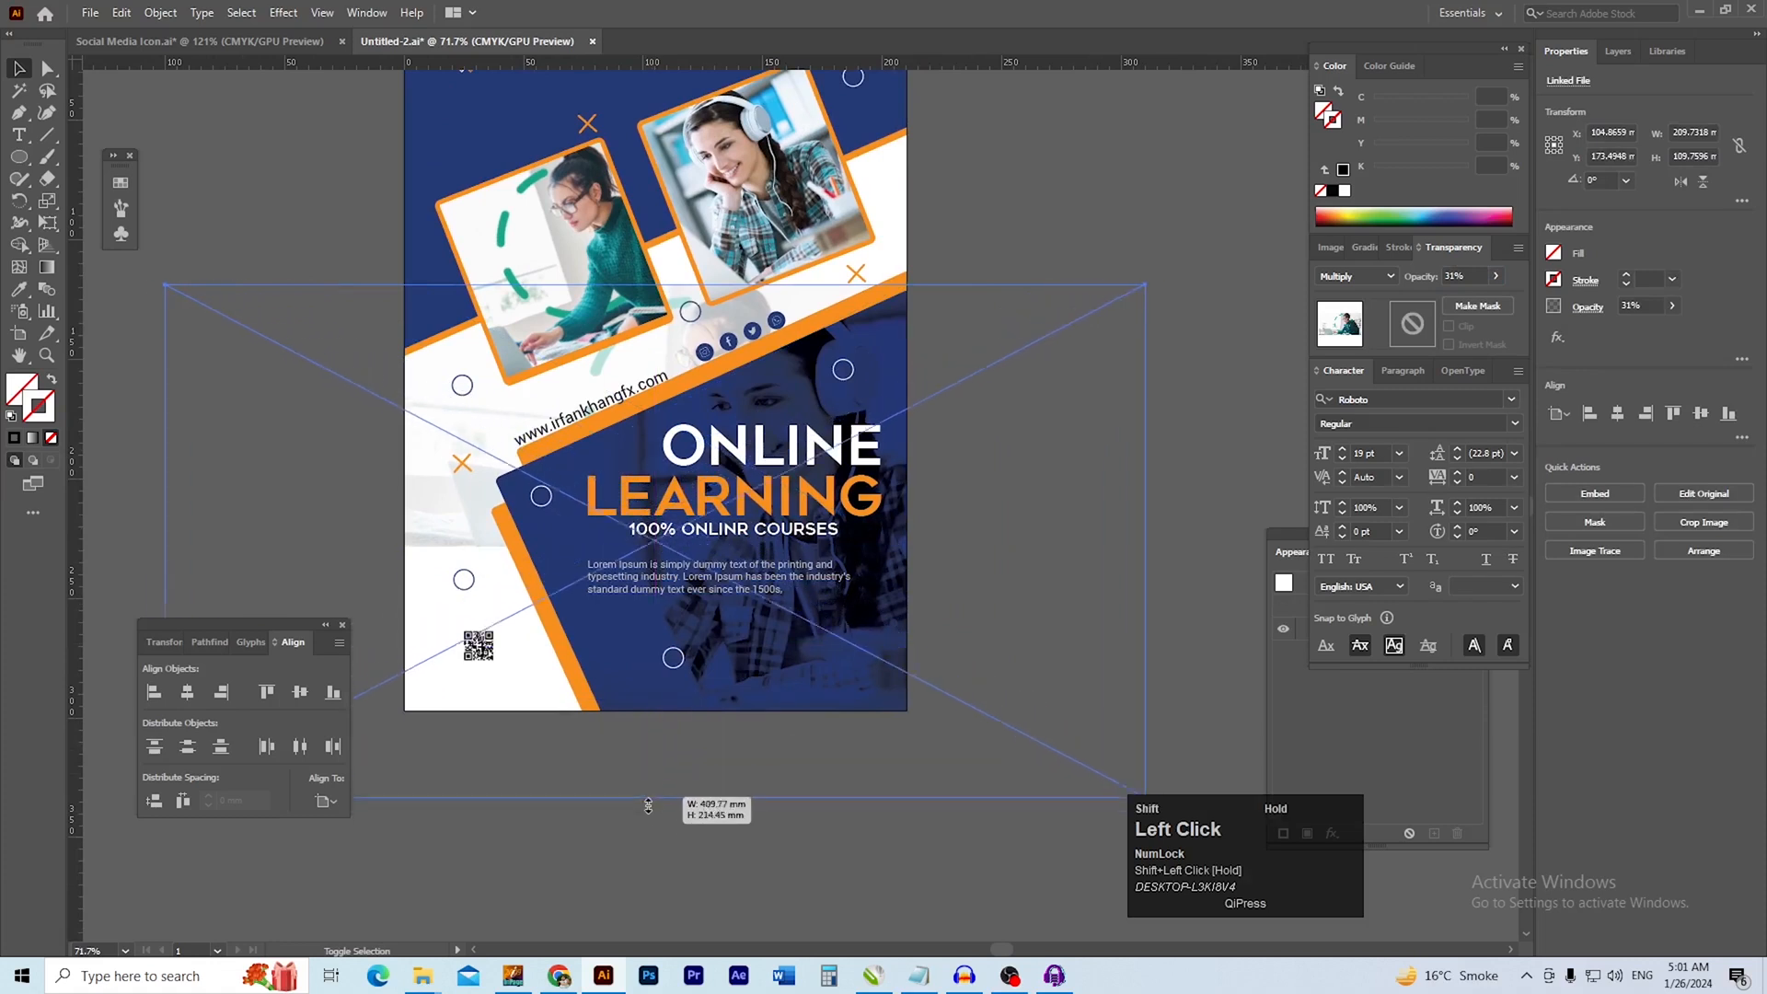
pyautogui.click(855, 659)
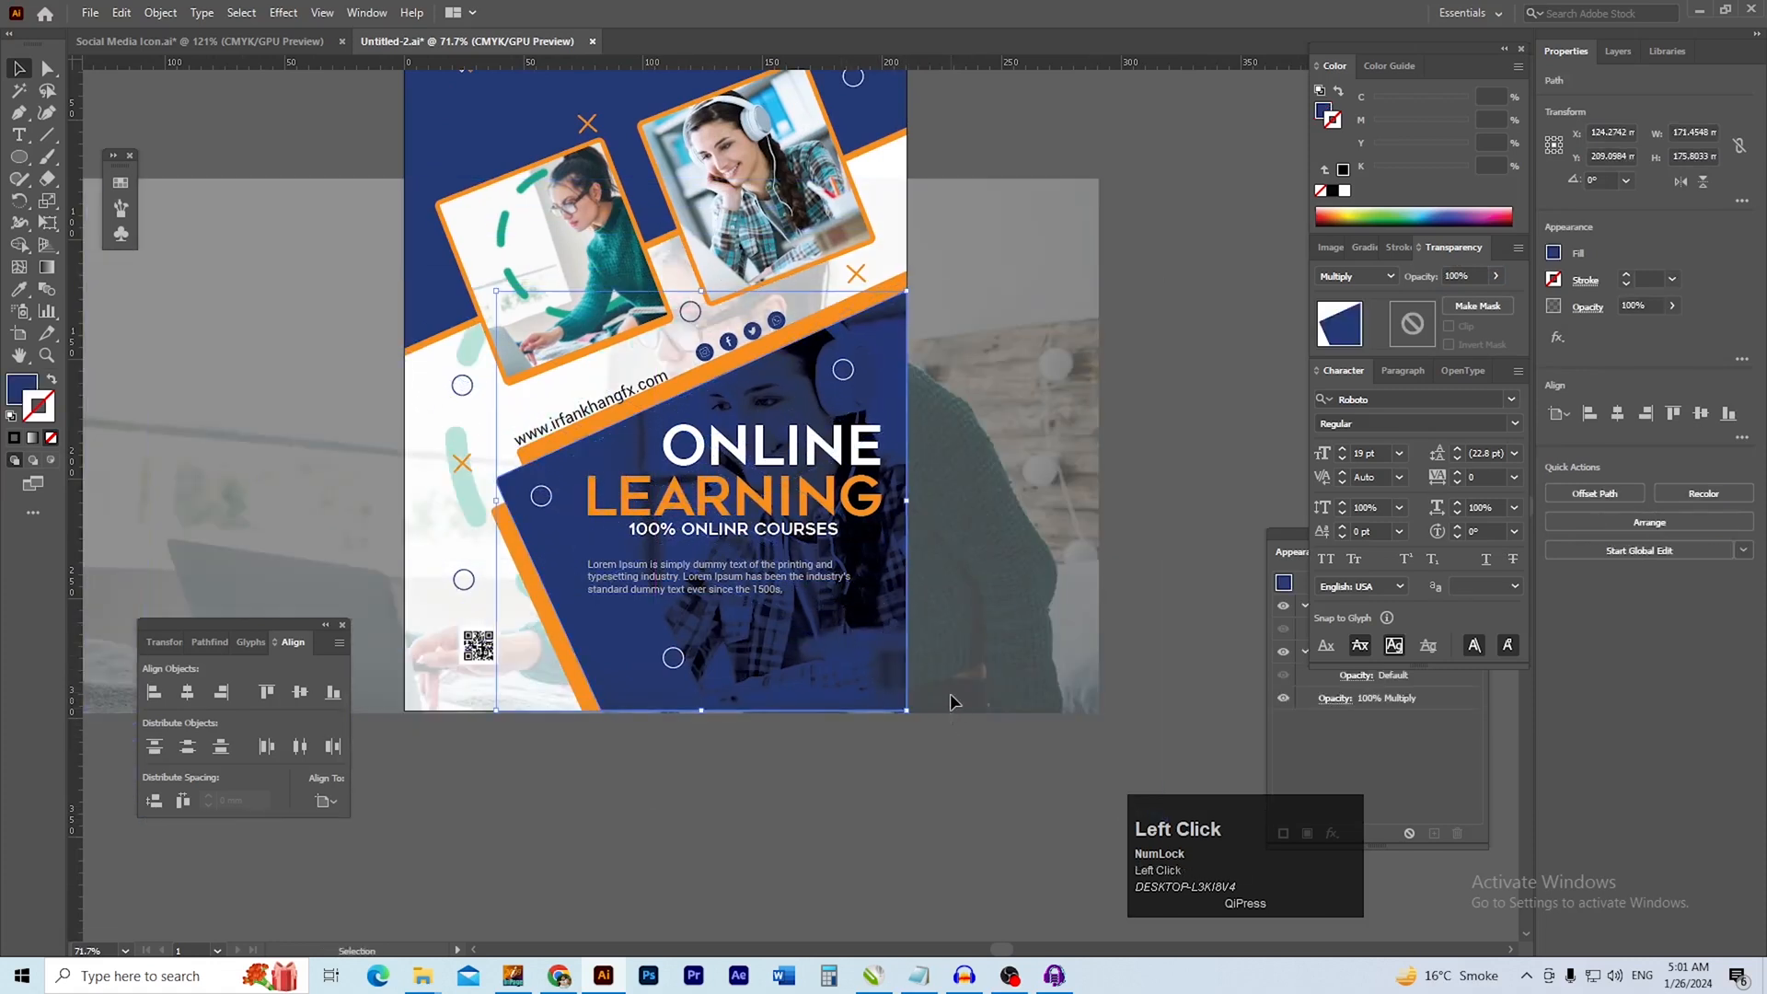
pyautogui.click(957, 722)
# Reposition the enlarged background photo so the hands and laptop fall within the white area around the QR code
pyautogui.moveTo(1040, 666); pyautogui.dragTo(1023, 628)
pyautogui.moveTo(926, 745); pyautogui.dragTo(970, 709)
pyautogui.moveTo(564, 656); pyautogui.dragTo(639, 758)
pyautogui.click(666, 805)
pyautogui.moveTo(507, 705); pyautogui.dragTo(674, 649)
pyautogui.click(562, 740)
pyautogui.click(590, 686)
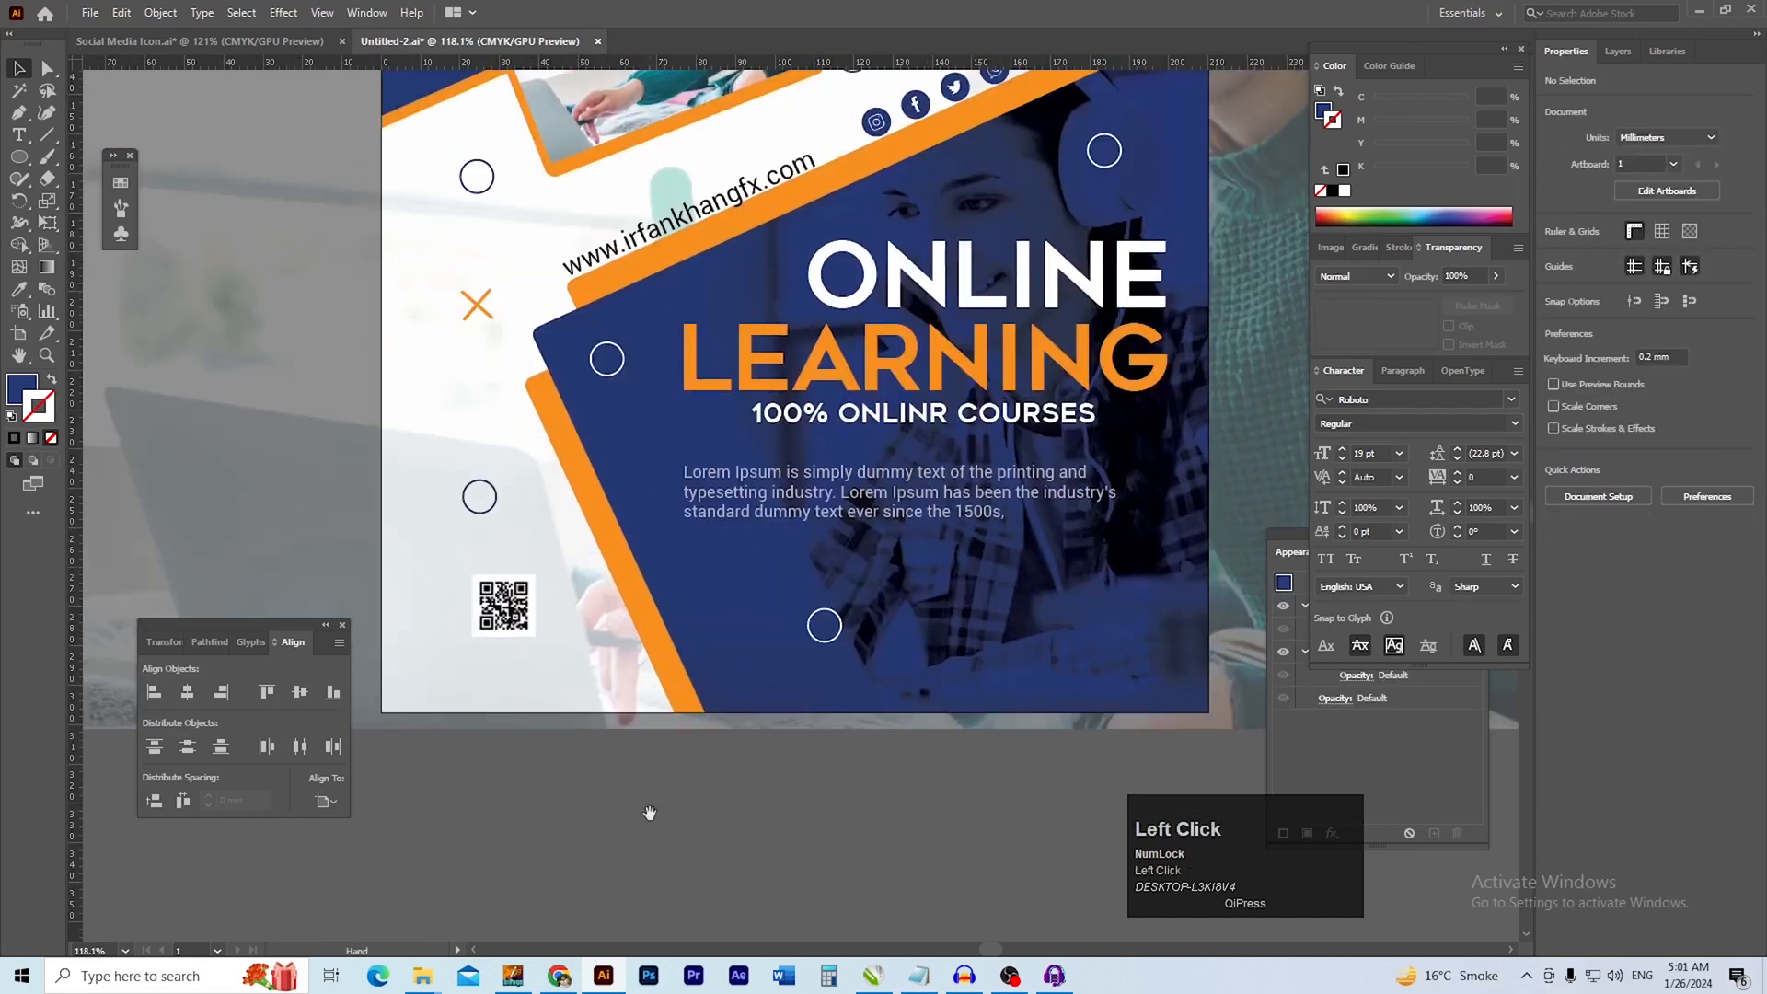
pyautogui.moveTo(529, 730); pyautogui.dragTo(598, 780)
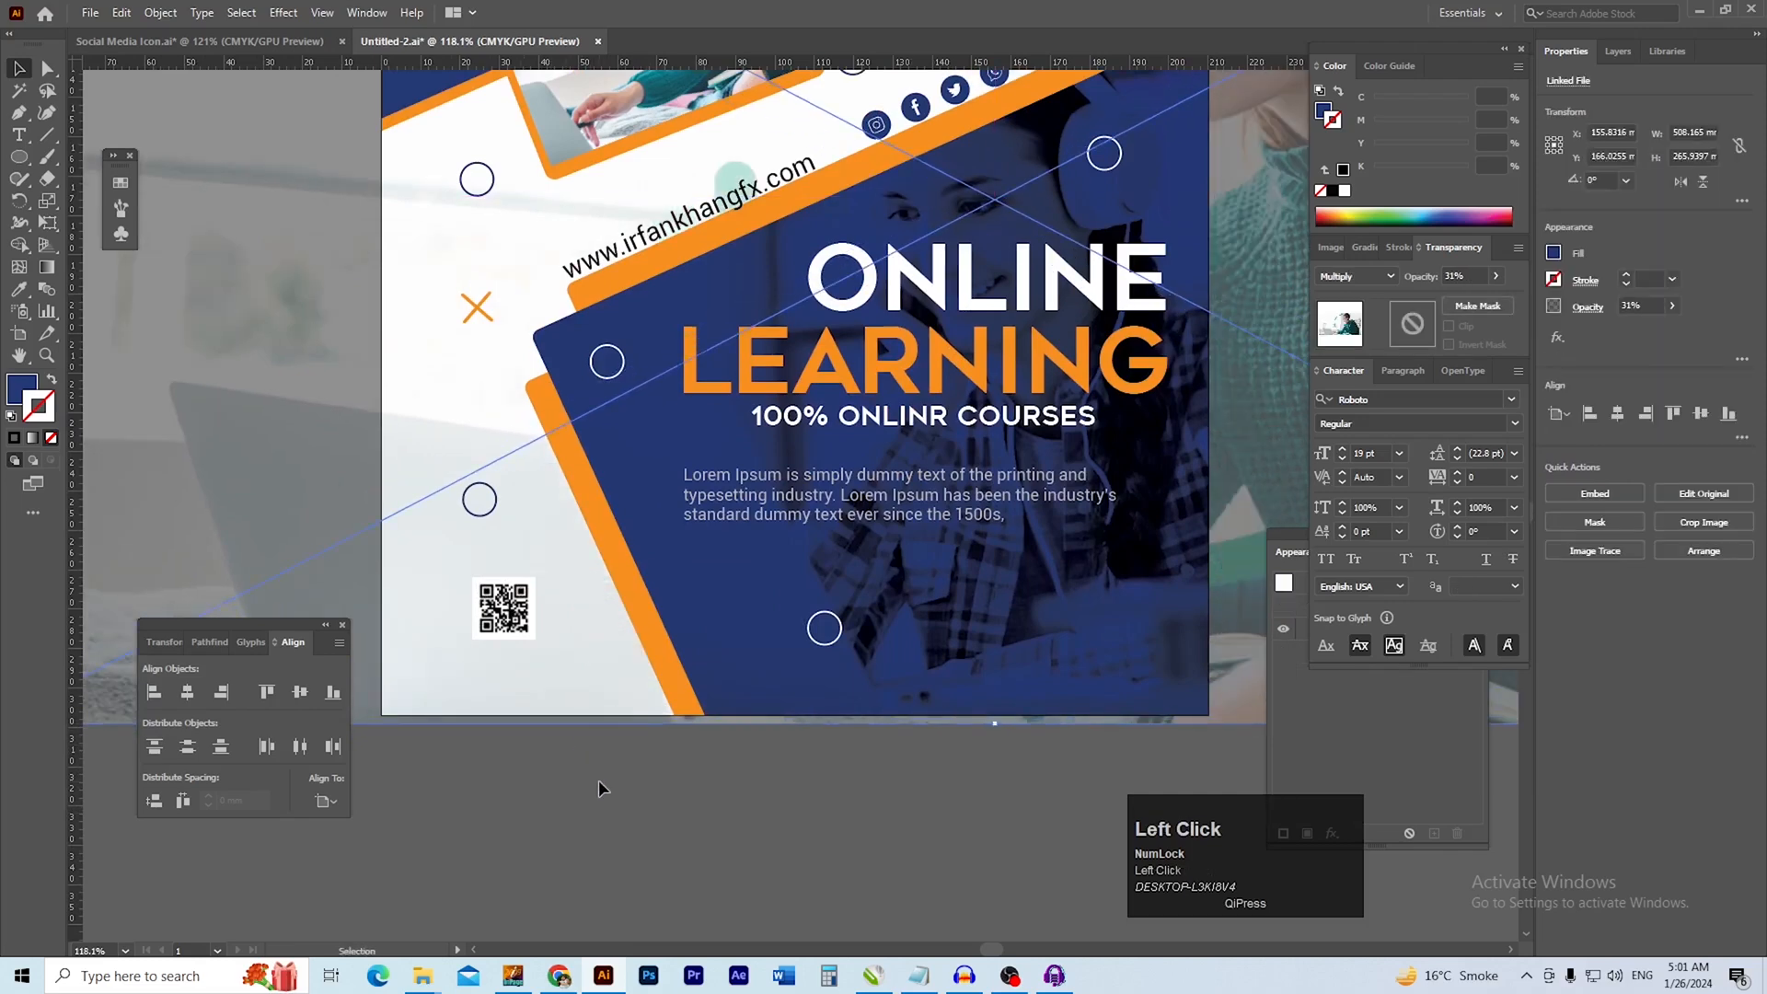
pyautogui.scroll(-2, 617, 828)
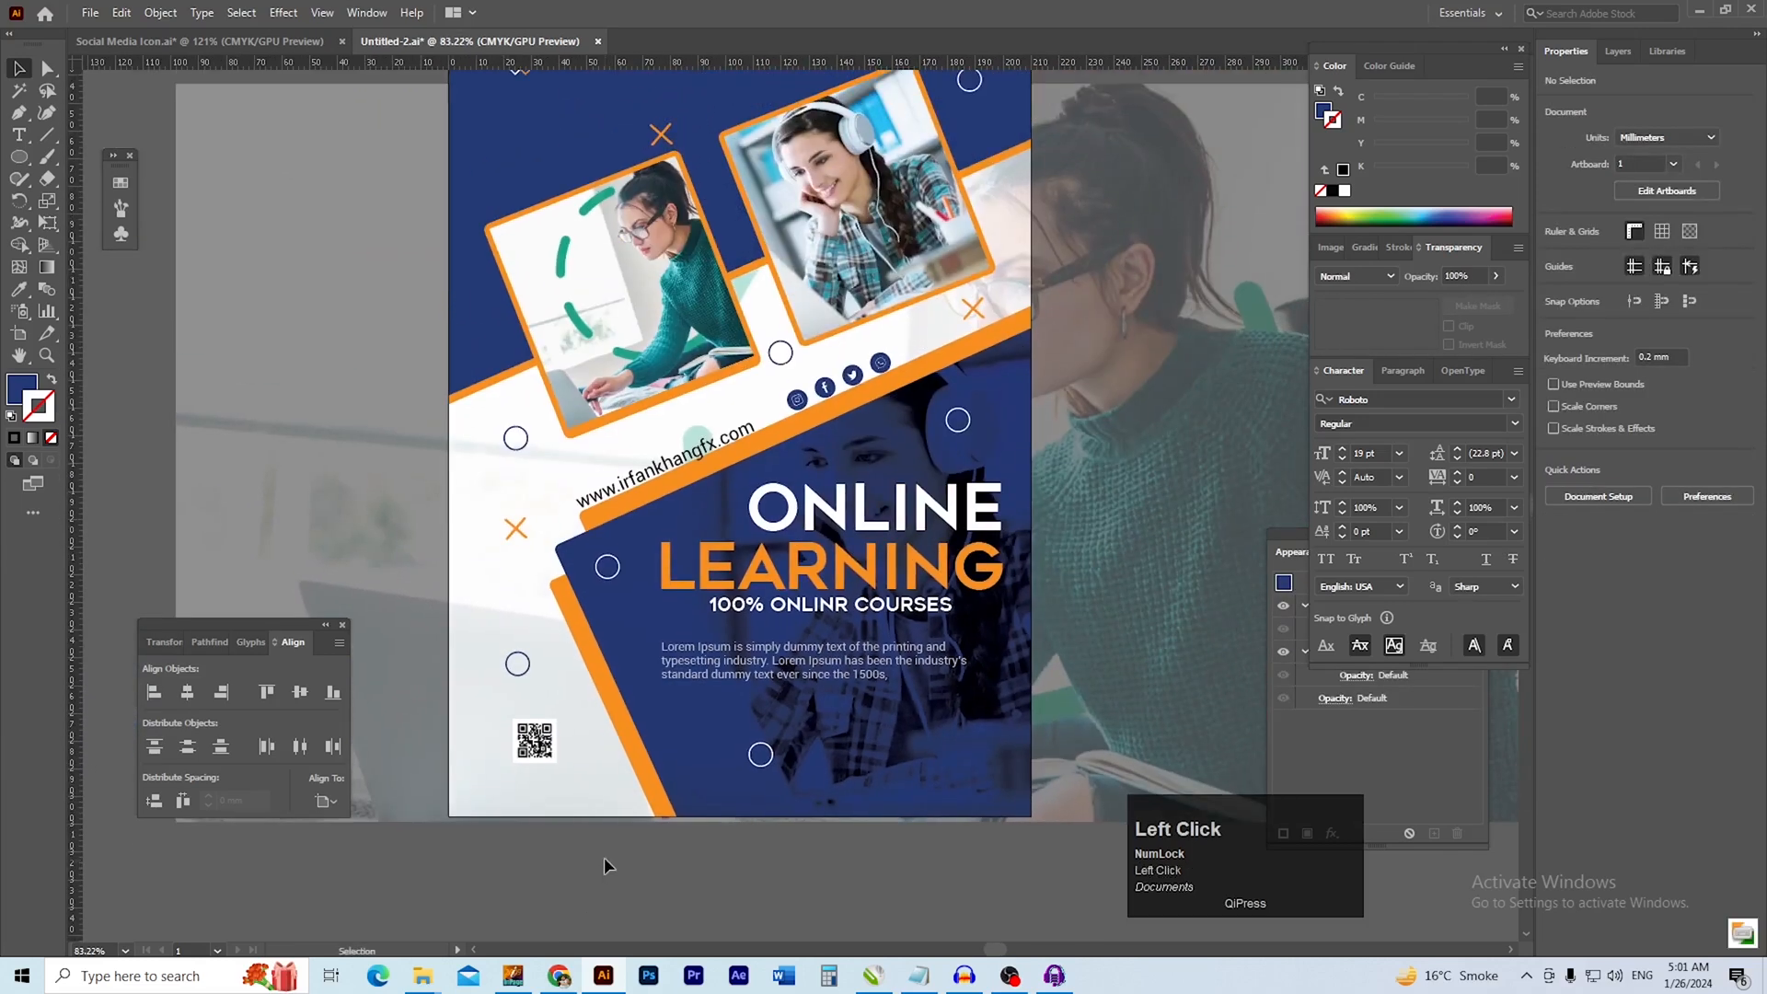
pyautogui.moveTo(632, 858); pyautogui.dragTo(600, 876)
pyautogui.moveTo(318, 521); pyautogui.dragTo(293, 557)
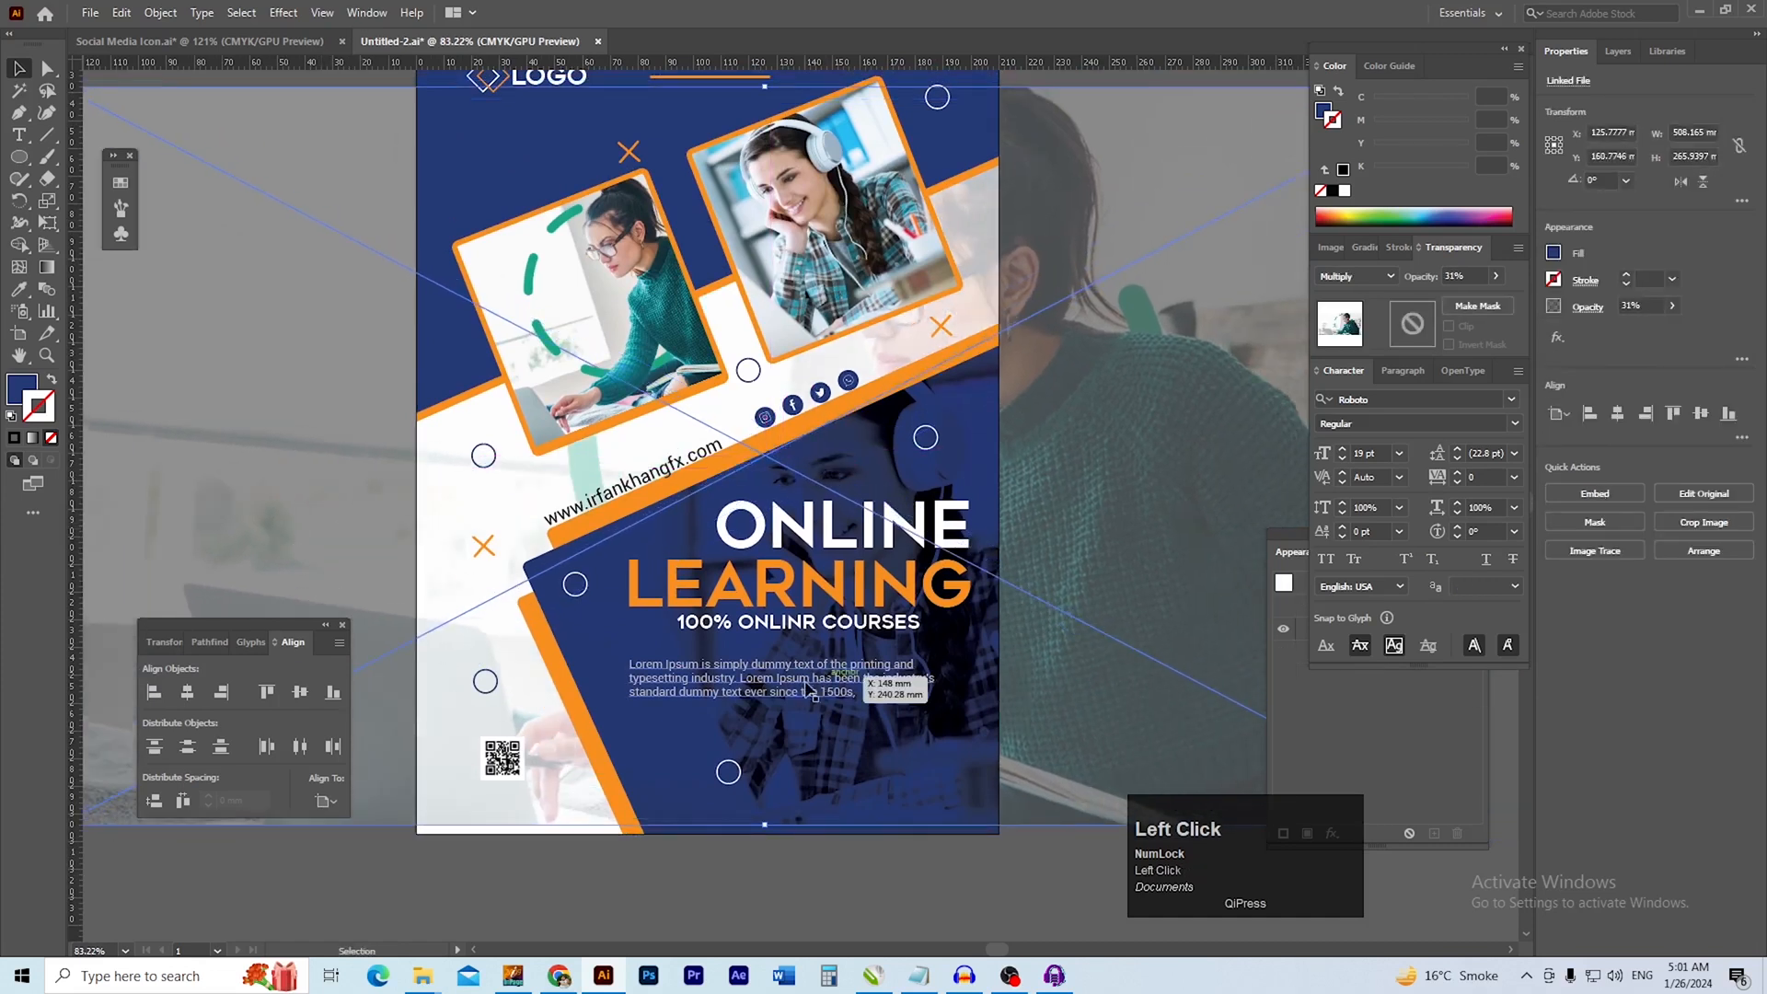
pyautogui.click(1006, 853)
# Draw a rectangle about 210 × 273 mm over the flyer, from the logo's level down to the page's lower edge
pyautogui.keyDown('ctrl'); pyautogui.keyDown('alt'); pyautogui.click(906, 541); pyautogui.keyUp('alt'); pyautogui.keyUp('ctrl')
pyautogui.click(667, 466)
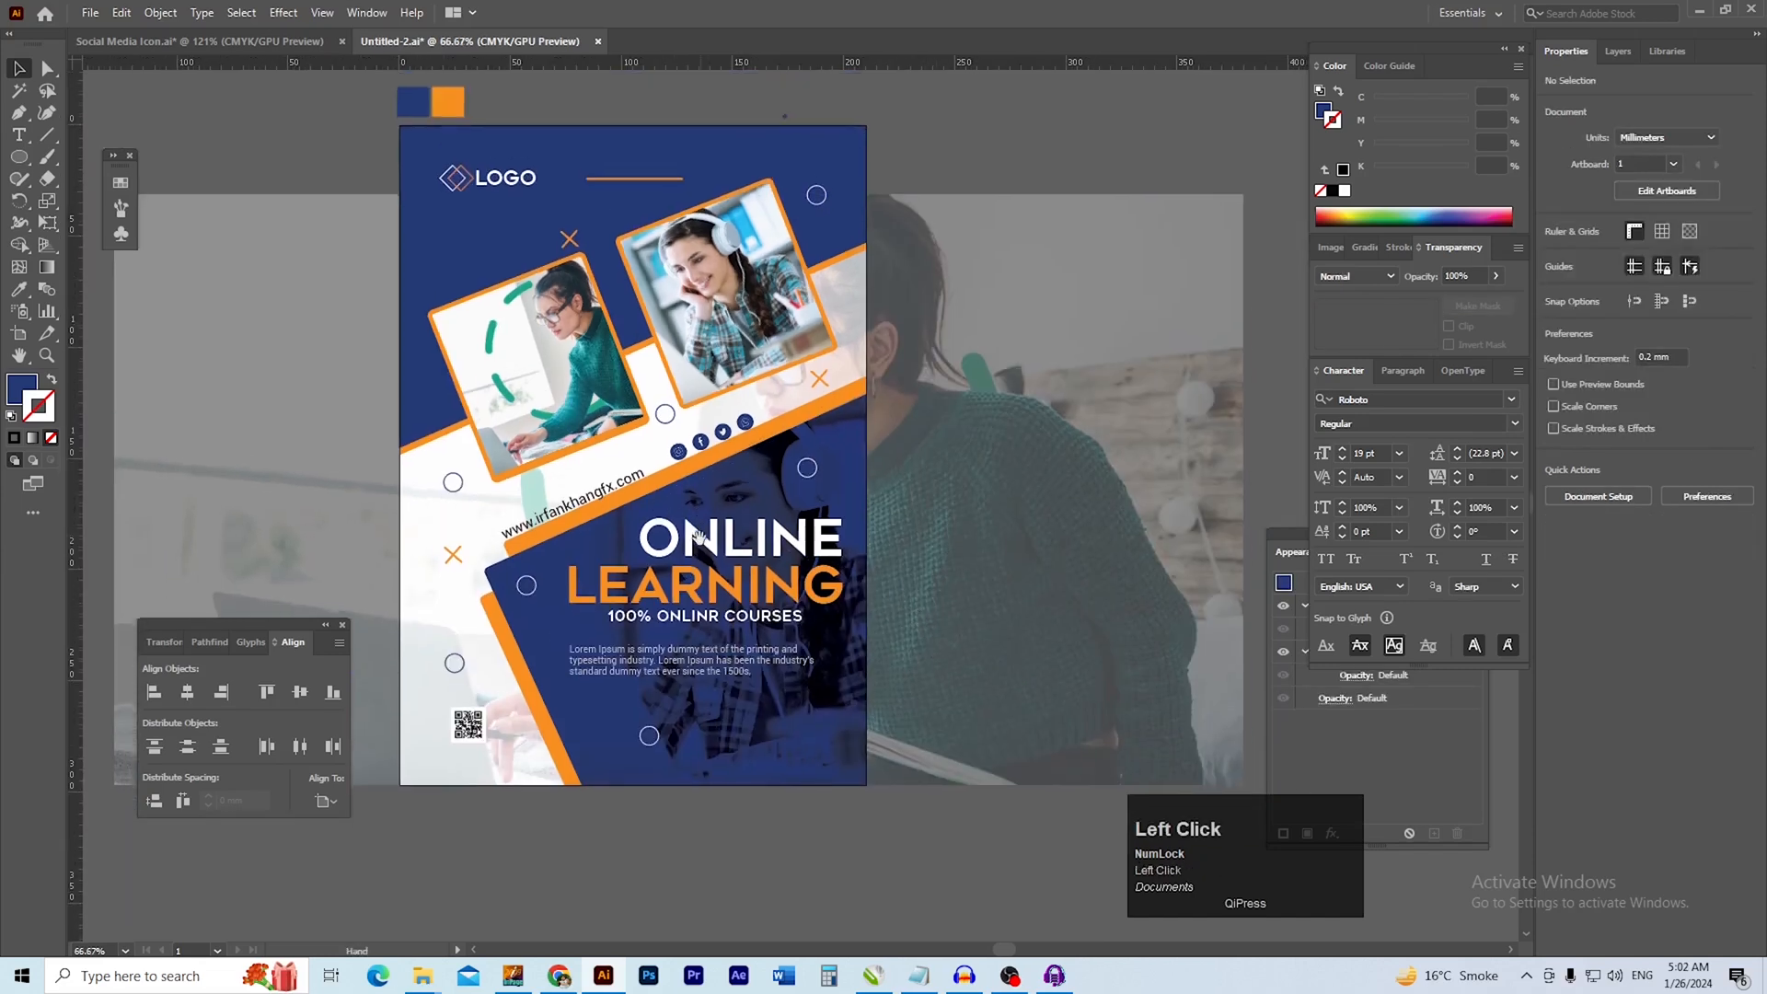
pyautogui.click(686, 513)
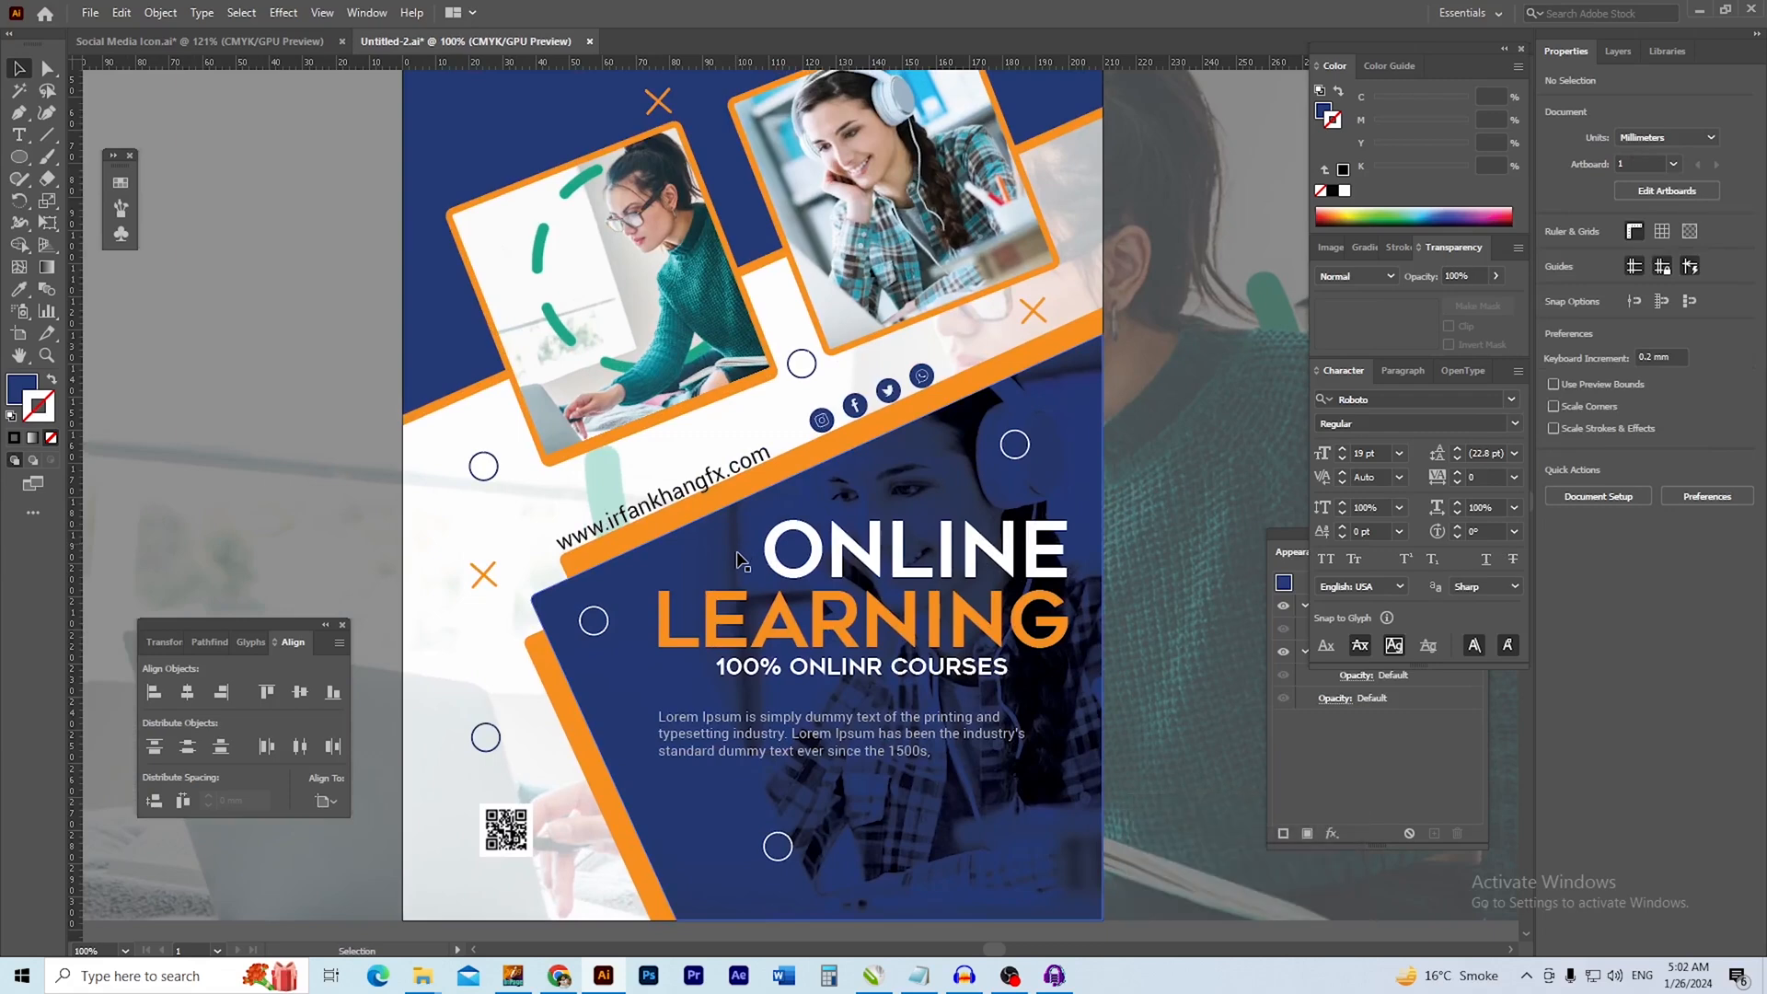
pyautogui.moveTo(899, 458); pyautogui.dragTo(730, 558)
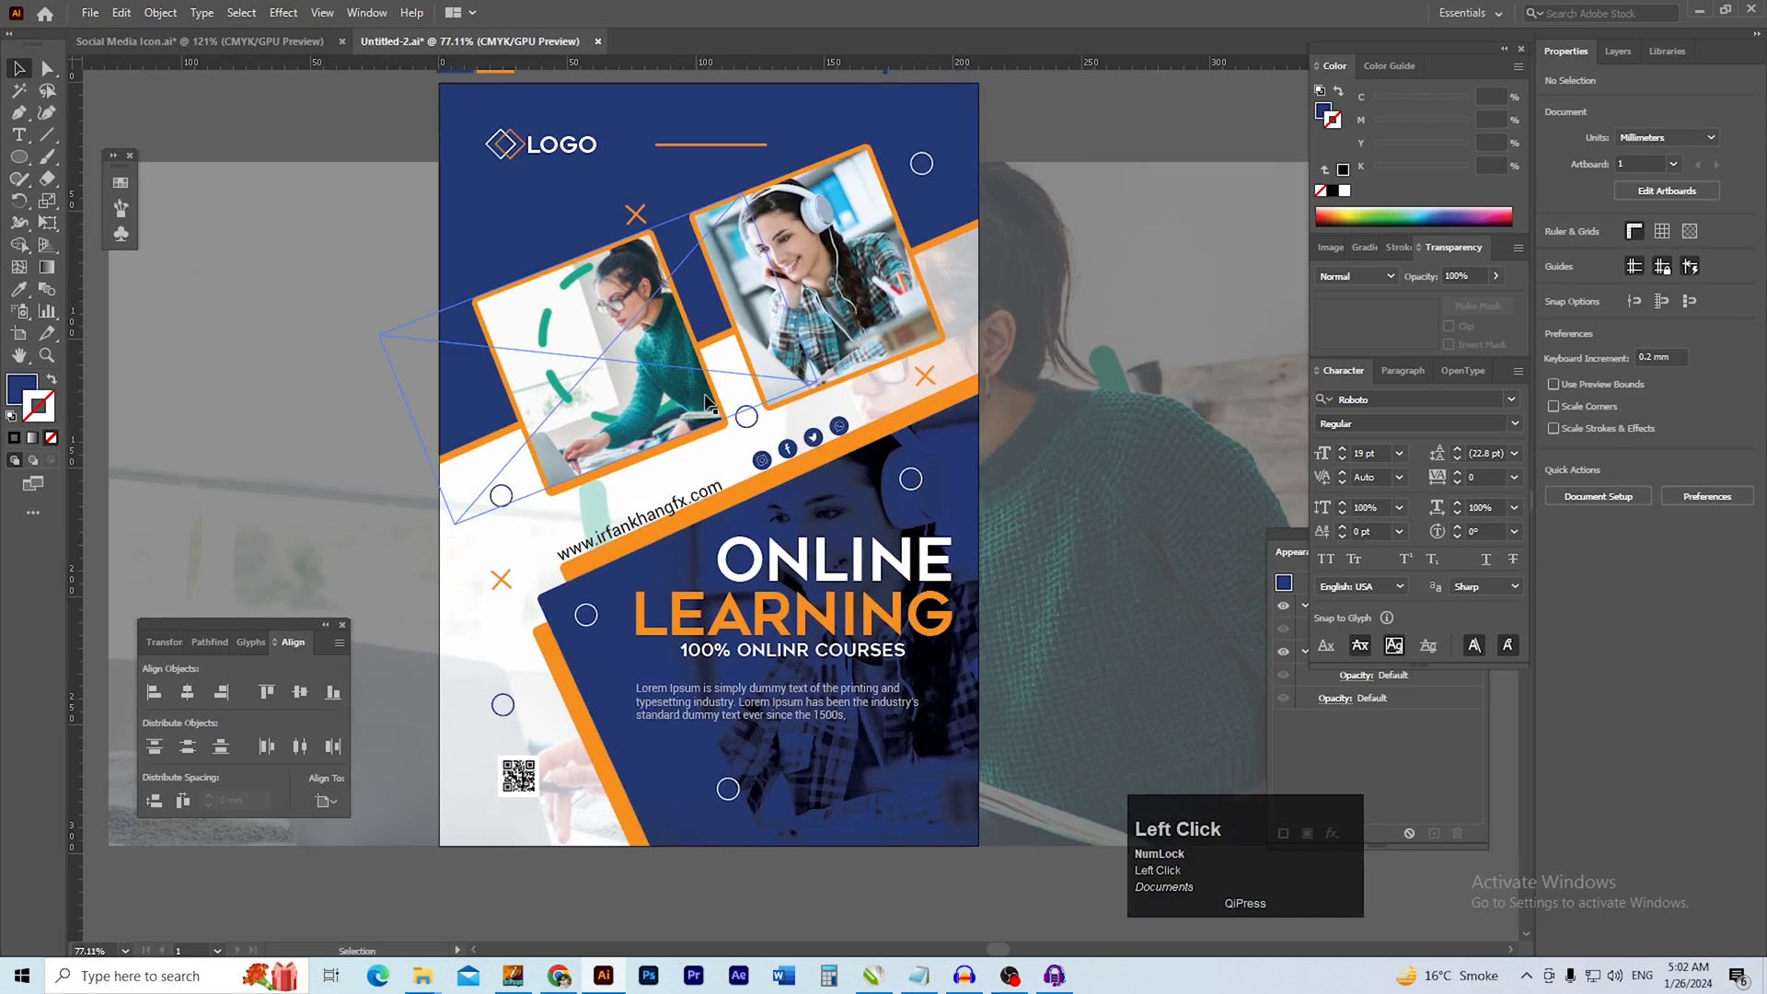
pyautogui.press('m')
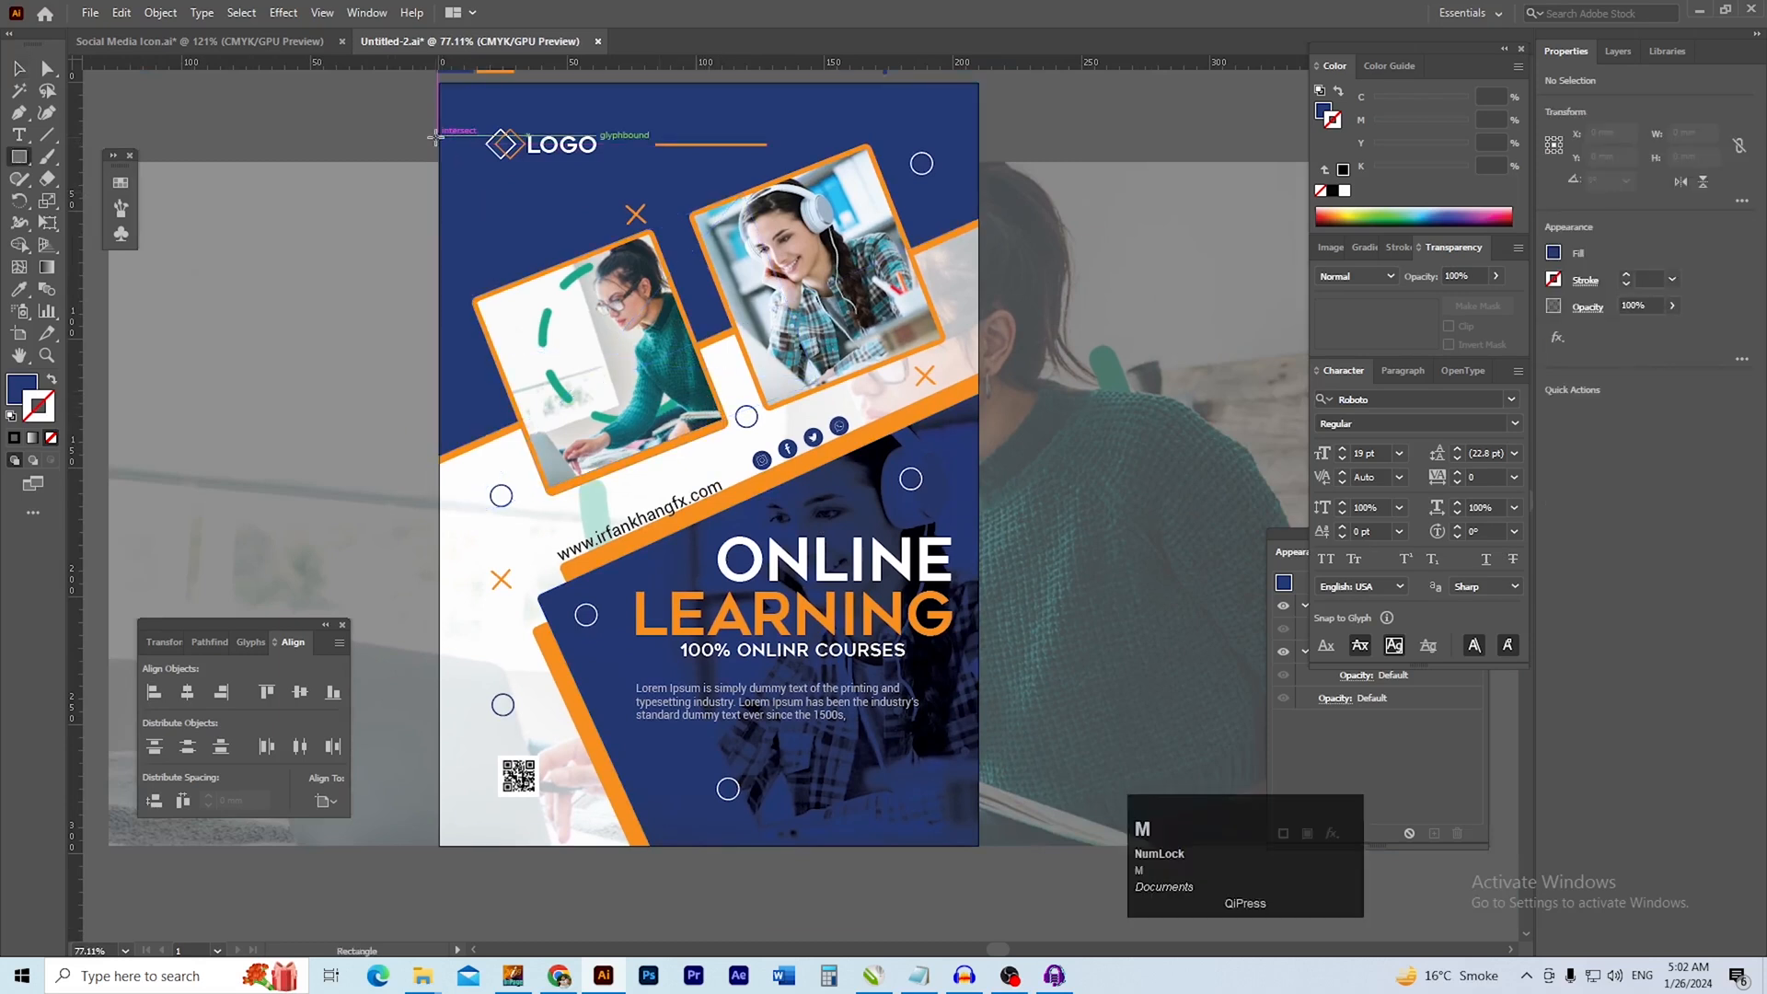
pyautogui.moveTo(438, 140); pyautogui.dragTo(981, 845)
pyautogui.moveTo(945, 688); pyautogui.dragTo(892, 687)
# Select the rectangle together with the background photo and clip the photo to it with a clipping mask
pyautogui.press('v')
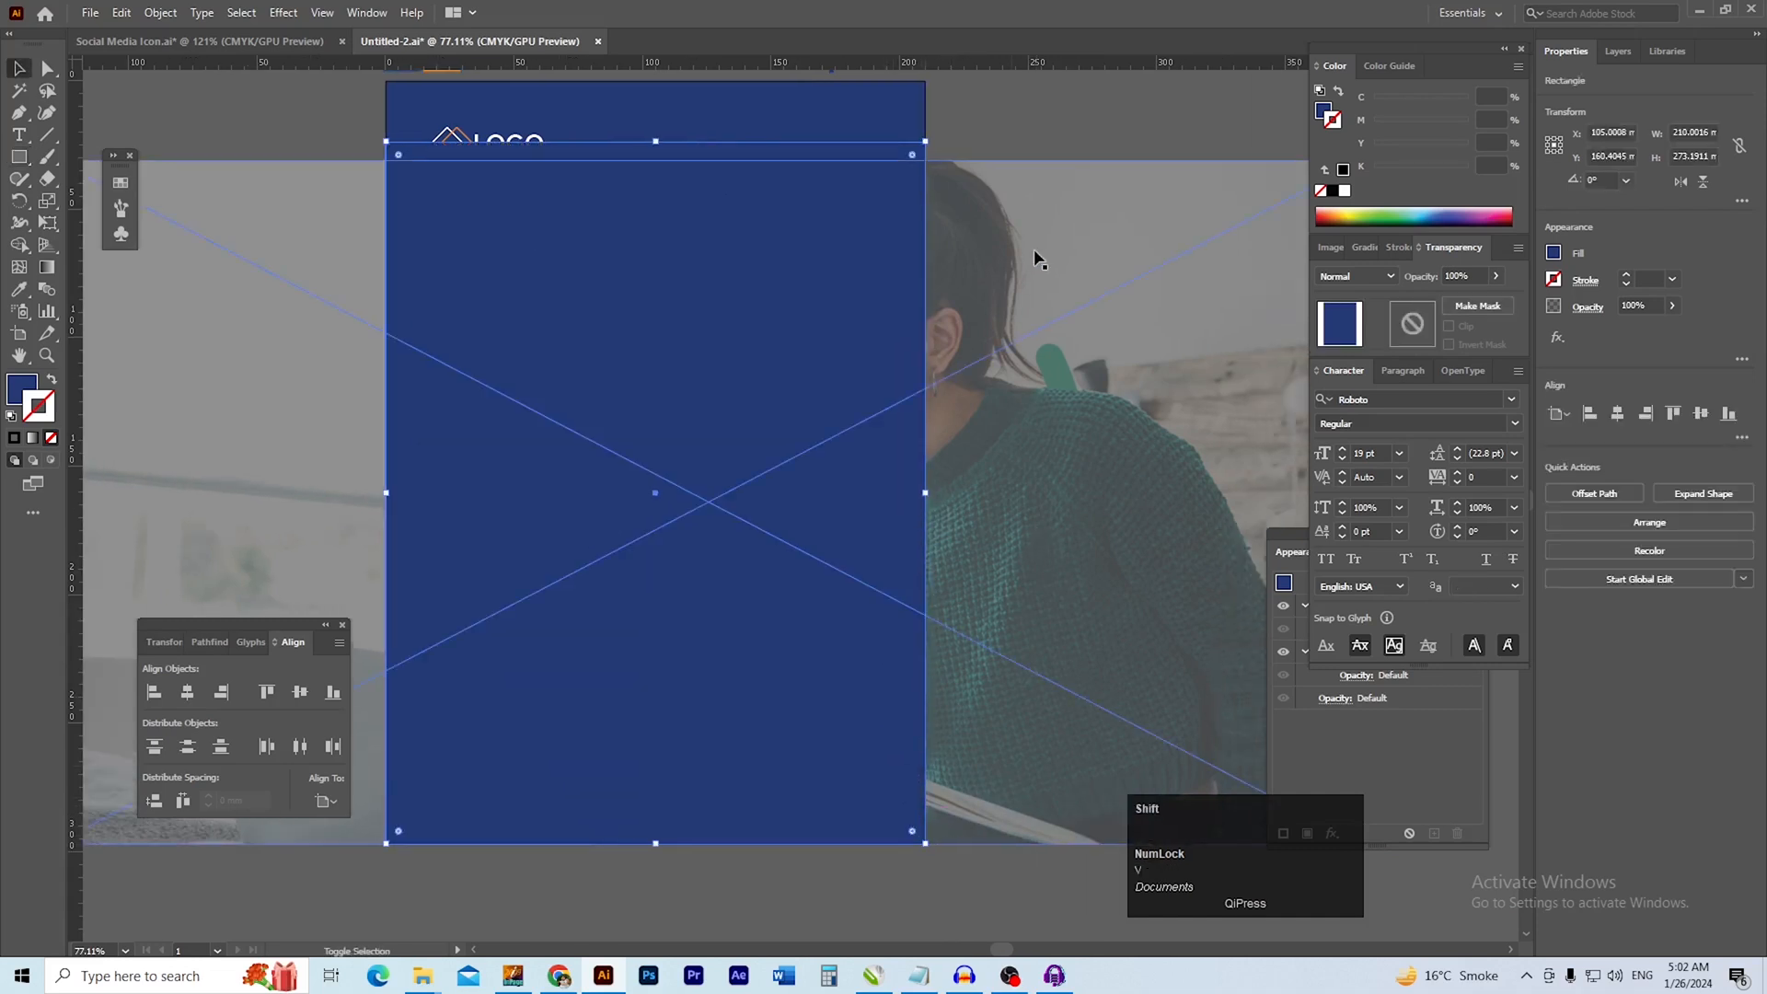
pyautogui.click(1030, 184)
pyautogui.rightClick(1030, 184)
pyautogui.click(1012, 131)
pyautogui.click(1024, 187)
pyautogui.keyDown('shift'); pyautogui.click(826, 245); pyautogui.keyUp('shift')
pyautogui.rightClick(825, 244)
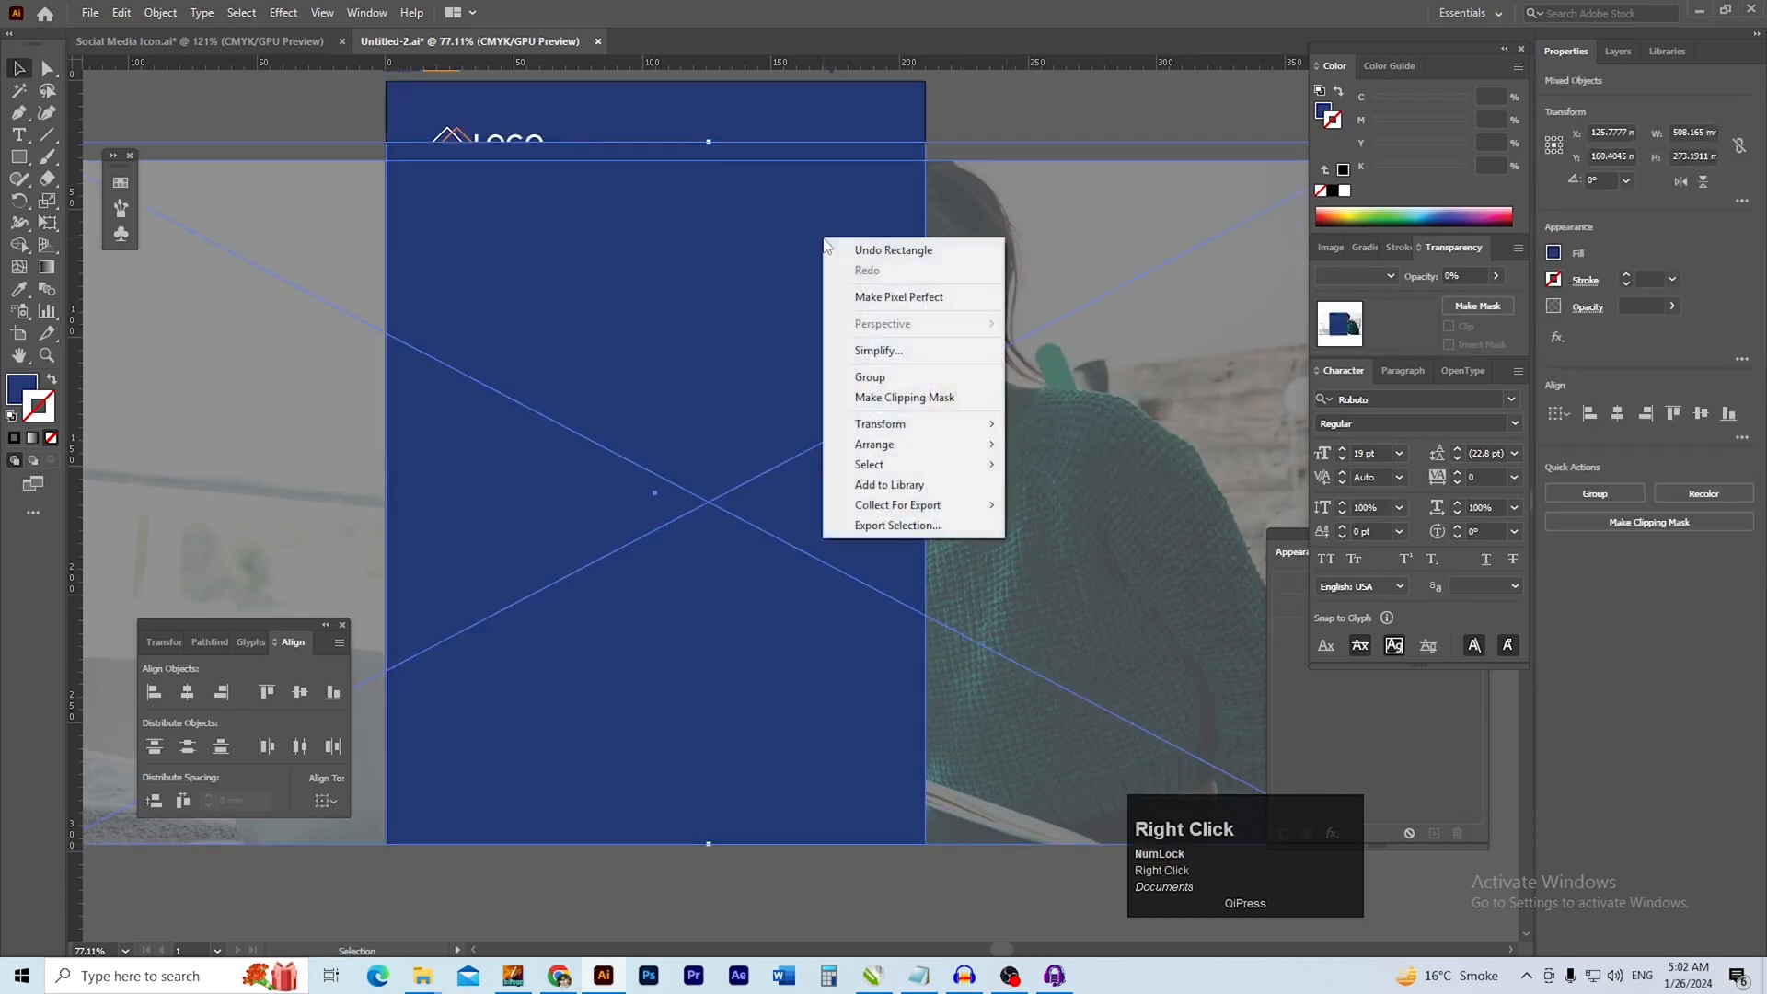
pyautogui.click(905, 397)
pyautogui.click(1032, 334)
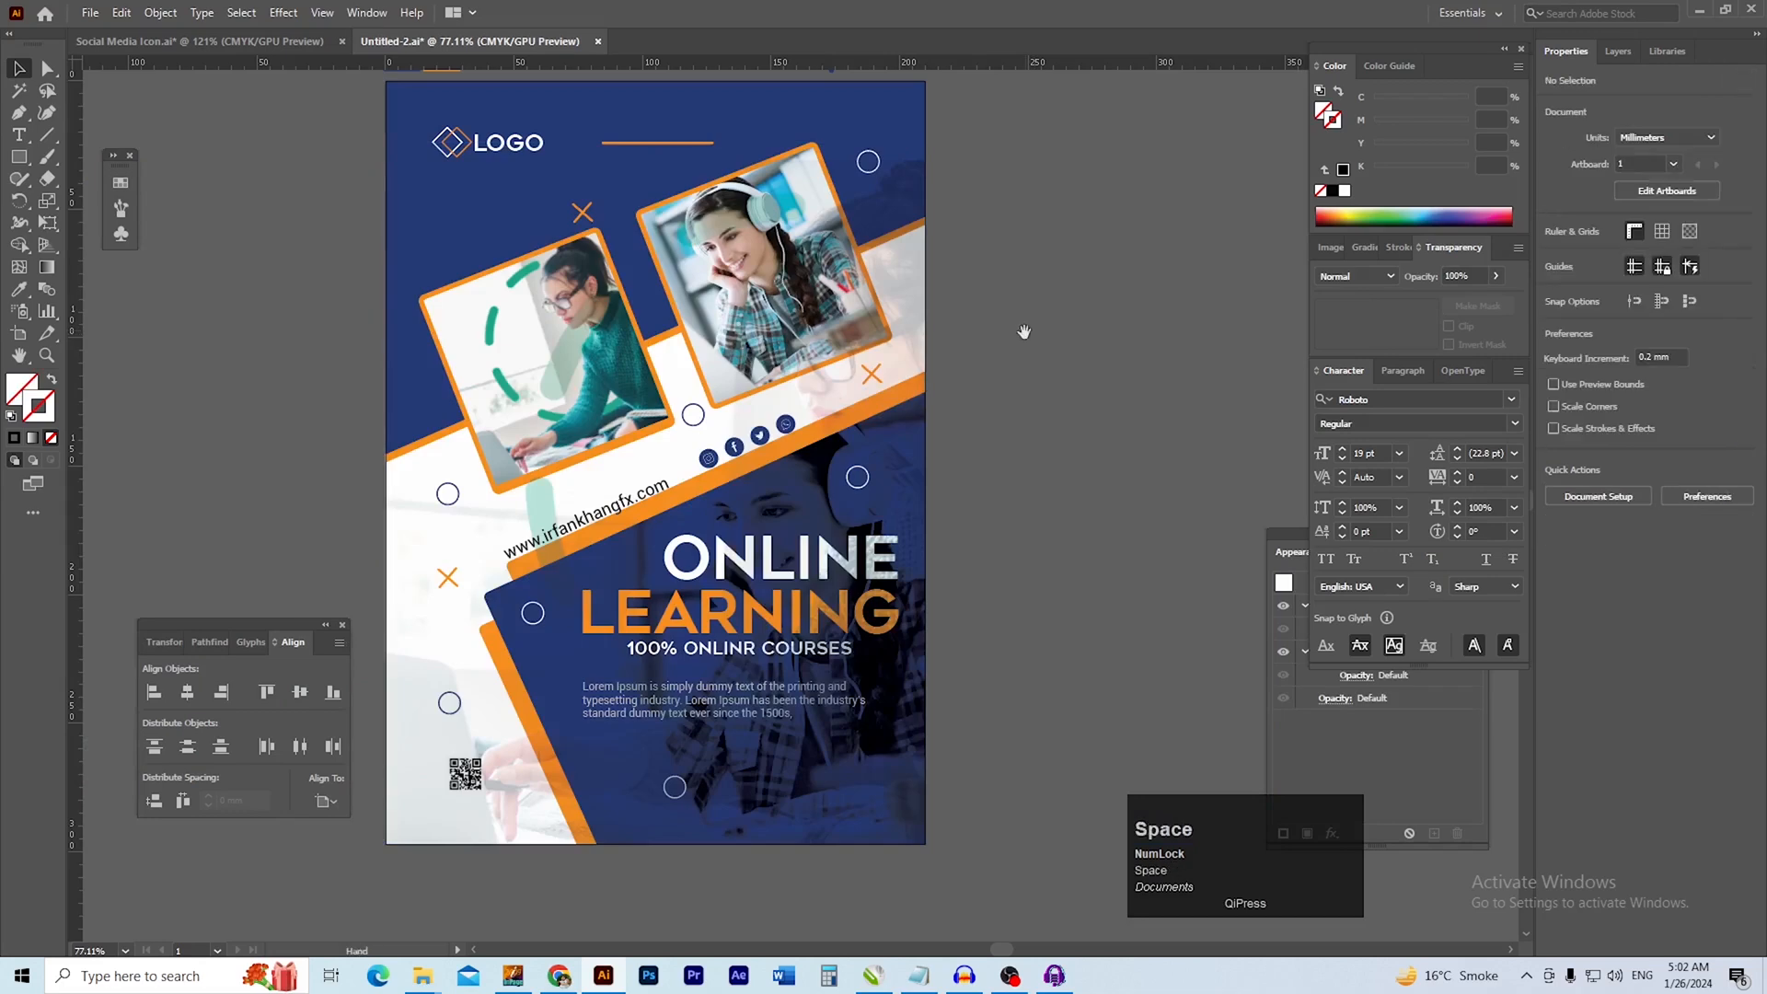
# Examine how the clipped photo overlaps the framed photos, heading, body text and QR code
pyautogui.moveTo(1030, 333); pyautogui.dragTo(1071, 338)
pyautogui.moveTo(848, 281); pyautogui.dragTo(992, 376)
pyautogui.moveTo(993, 376); pyautogui.dragTo(1005, 488)
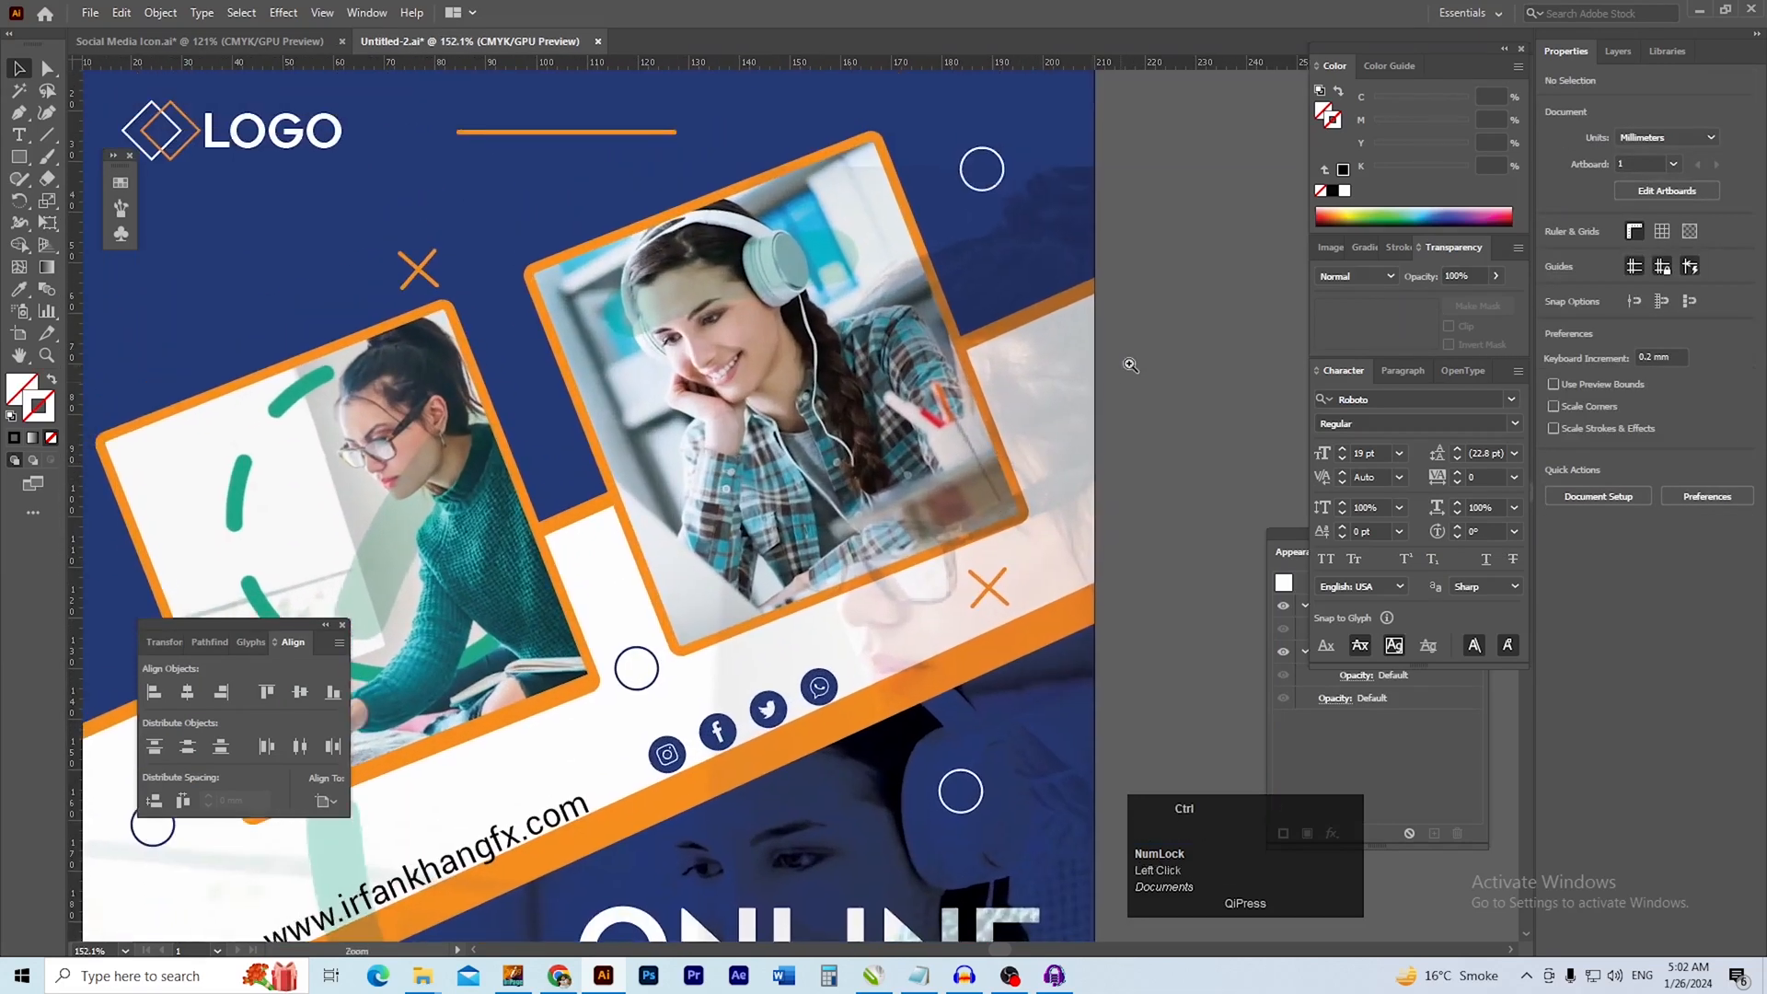
pyautogui.moveTo(1091, 347); pyautogui.dragTo(1055, 303)
pyautogui.moveTo(750, 484); pyautogui.dragTo(720, 485)
pyautogui.moveTo(801, 416); pyautogui.dragTo(798, 476)
pyautogui.moveTo(544, 552); pyautogui.dragTo(536, 396)
pyautogui.click(549, 701)
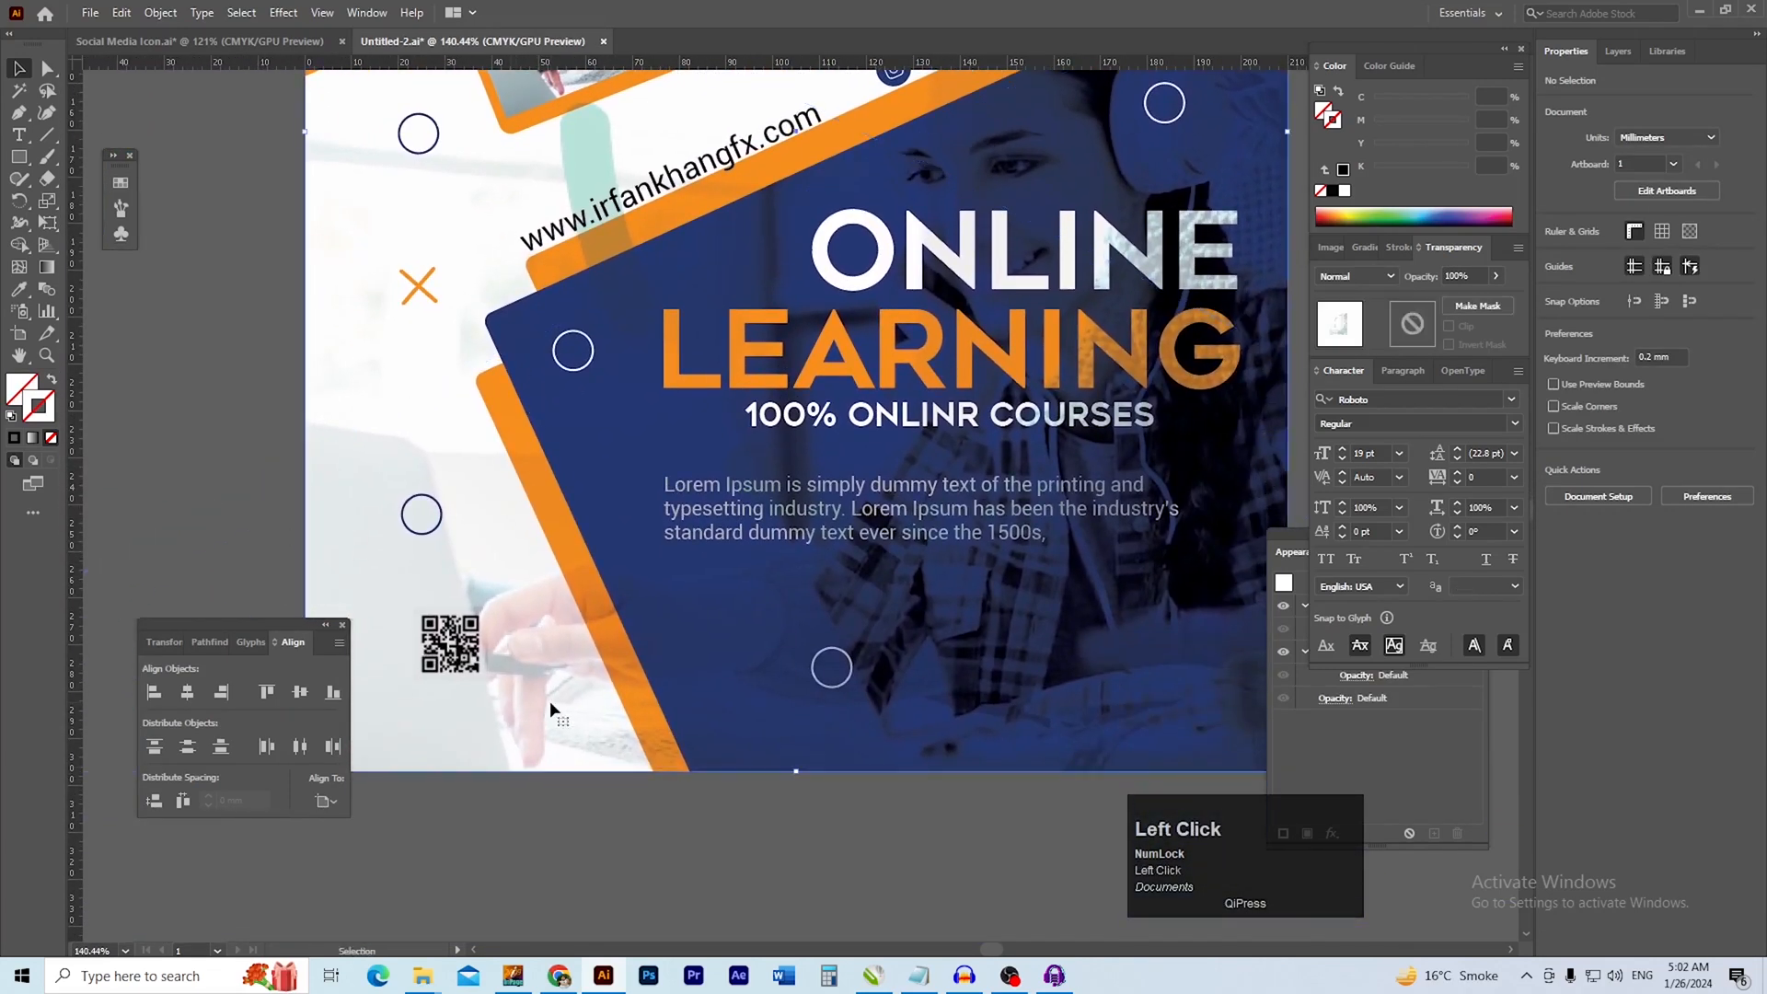
pyautogui.moveTo(1139, 552); pyautogui.dragTo(1075, 556)
pyautogui.moveTo(950, 595); pyautogui.dragTo(711, 769)
pyautogui.moveTo(1001, 367); pyautogui.dragTo(1049, 365)
pyautogui.moveTo(1084, 268); pyautogui.dragTo(1096, 390)
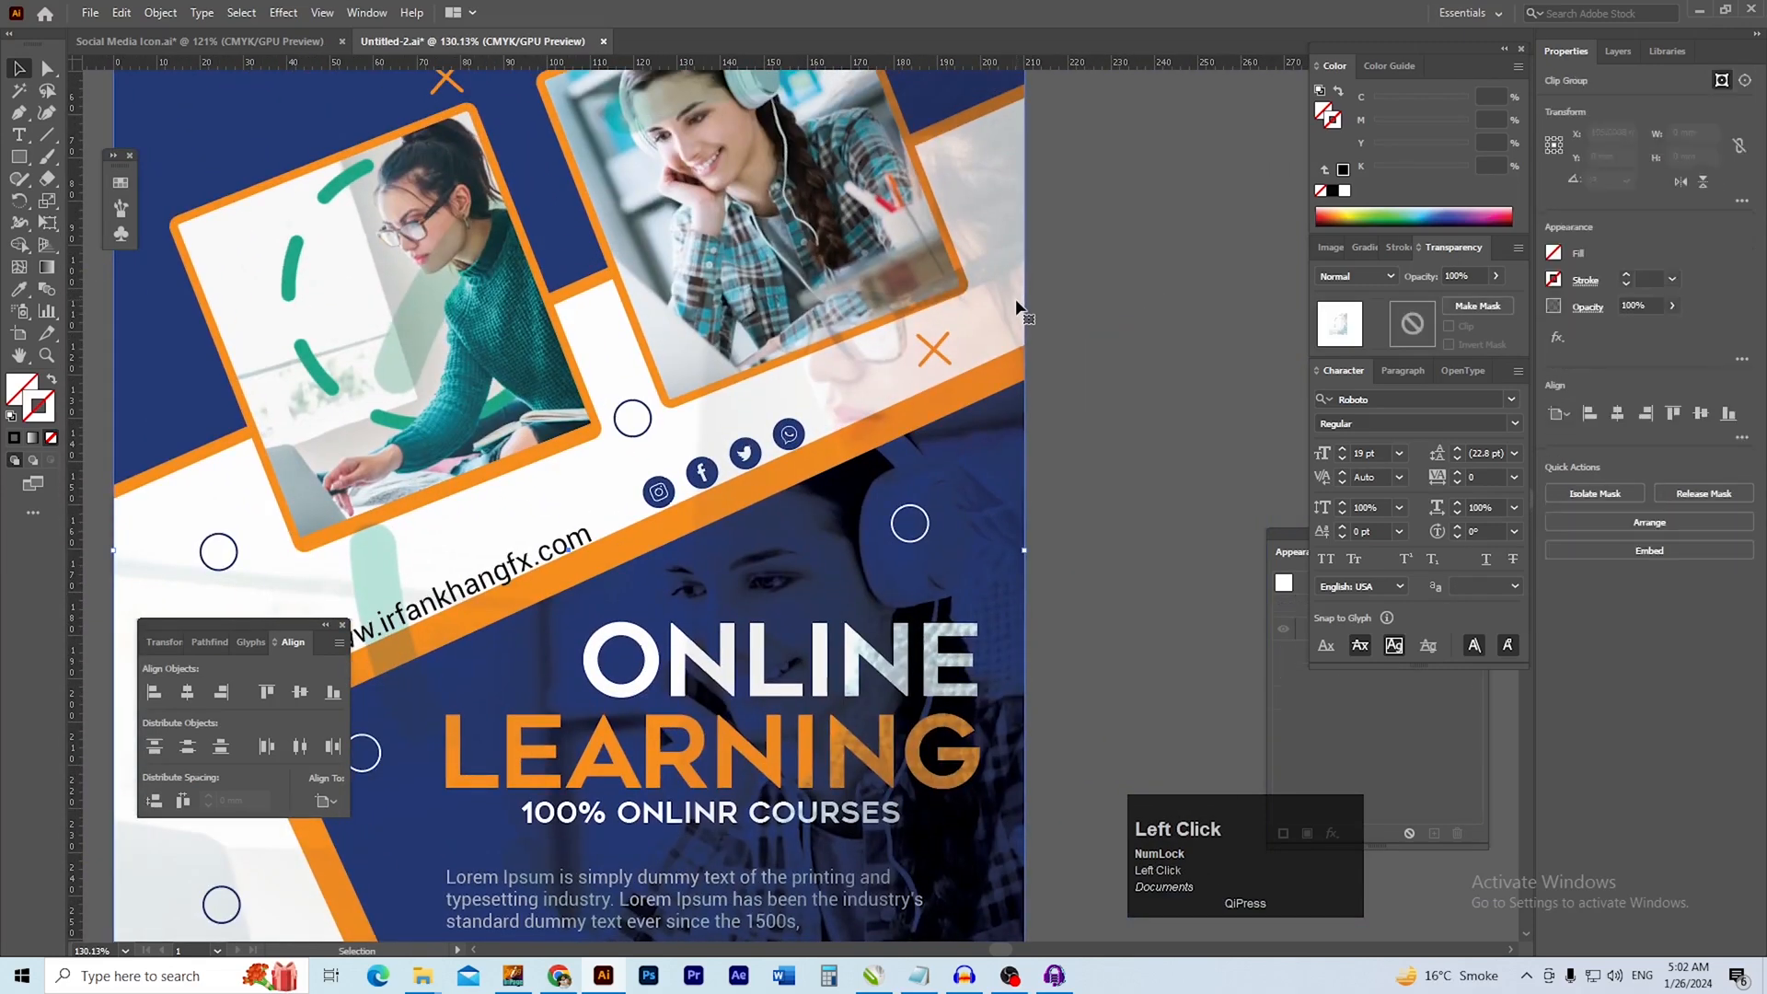
# Undo the last change and lower the clipped photo group's opacity to 37%
pyautogui.hotkey('ctrl', 'z')
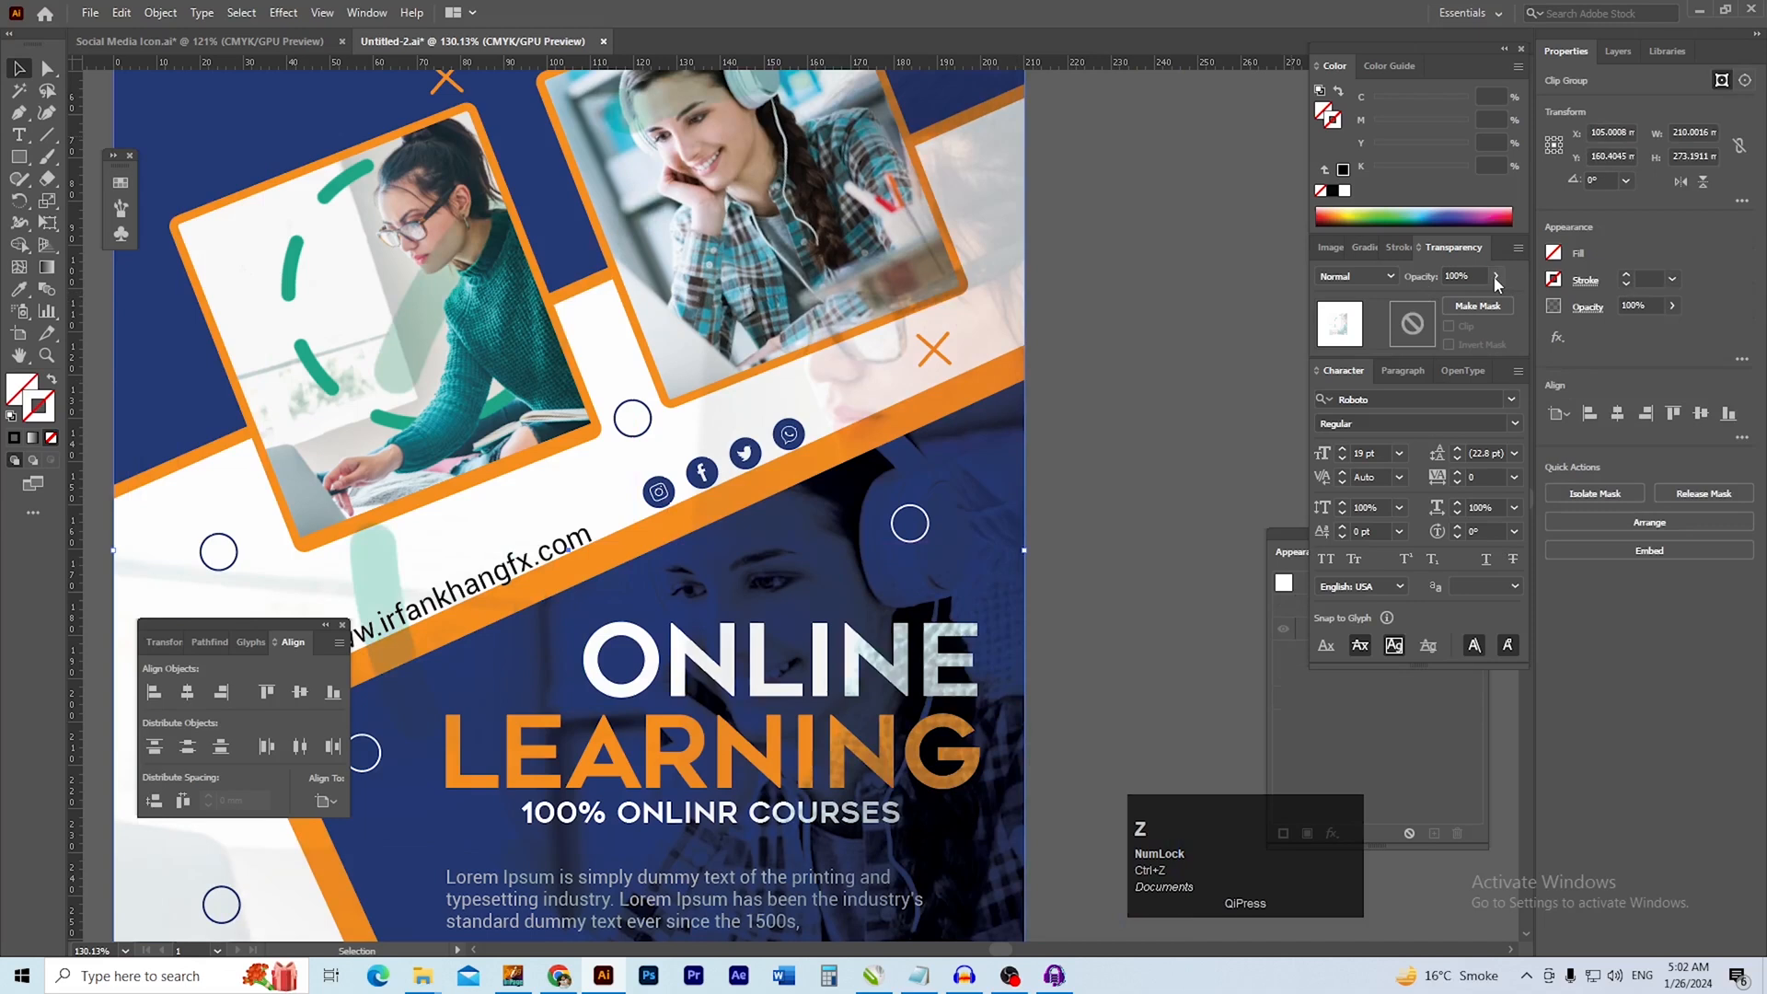
pyautogui.click(1495, 277)
pyautogui.moveTo(1477, 304); pyautogui.dragTo(1462, 303)
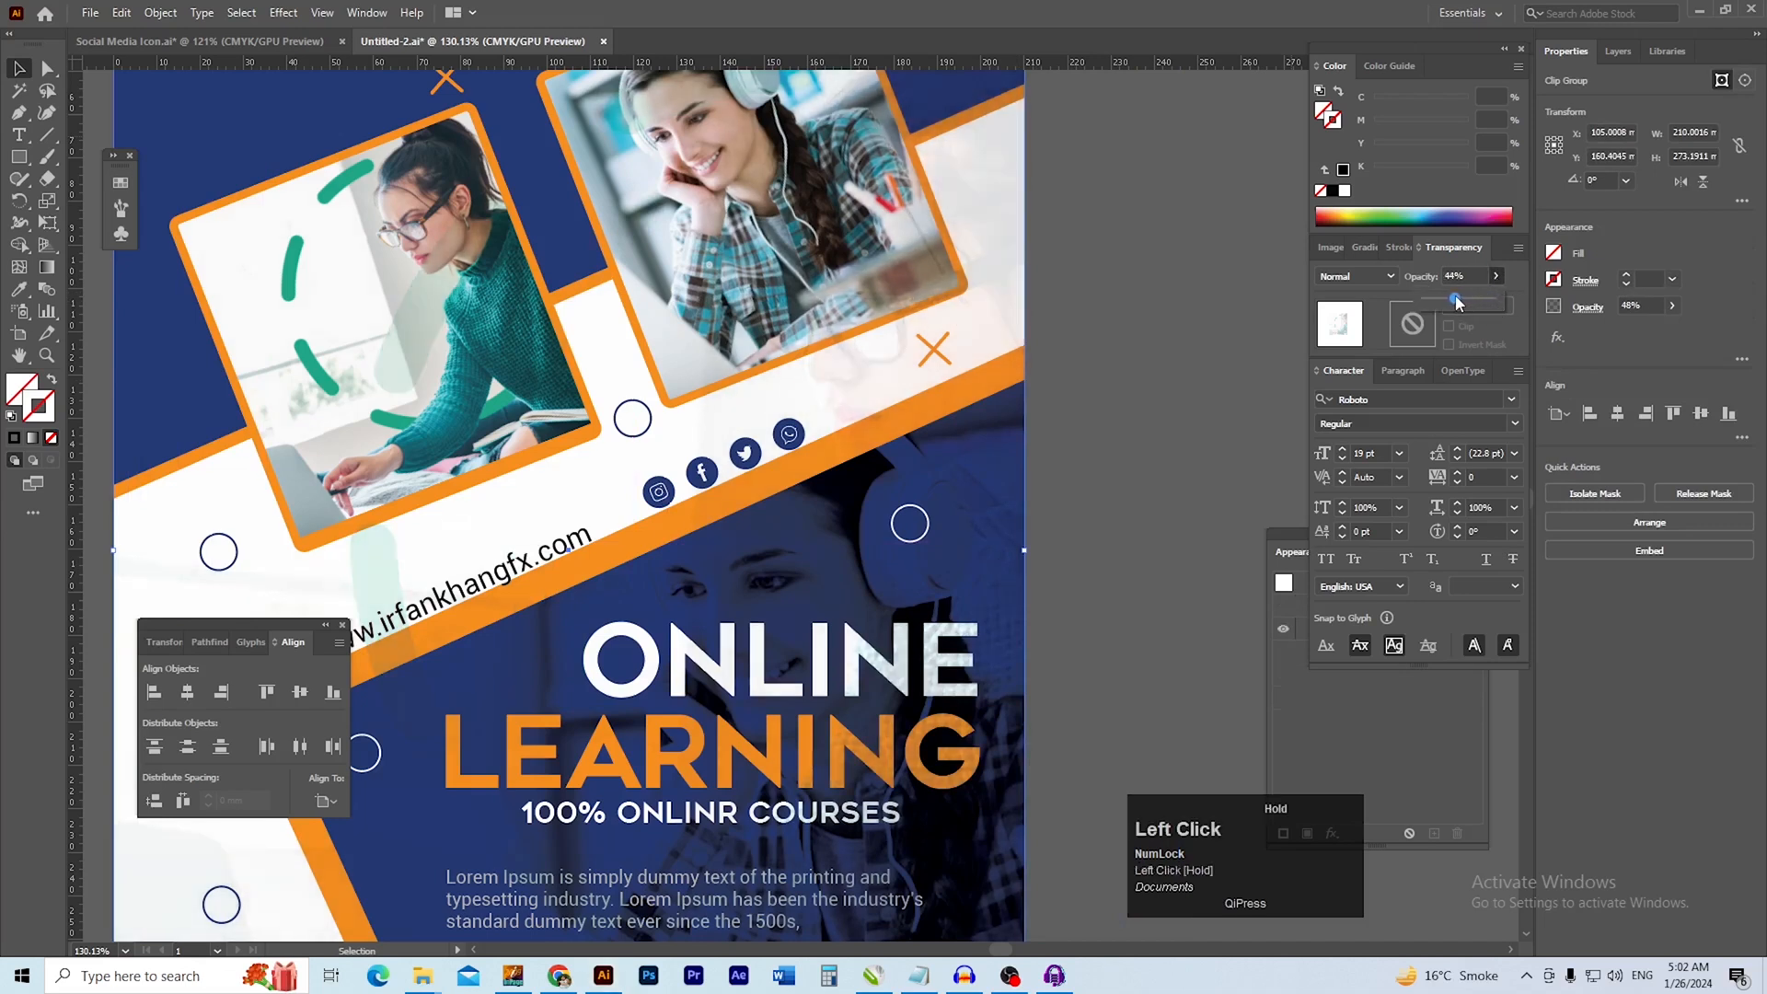
pyautogui.click(1104, 450)
pyautogui.keyDown('ctrl'); pyautogui.keyDown('alt'); pyautogui.click(840, 547); pyautogui.keyUp('alt'); pyautogui.keyUp('ctrl')
pyautogui.moveTo(840, 545); pyautogui.dragTo(975, 369)
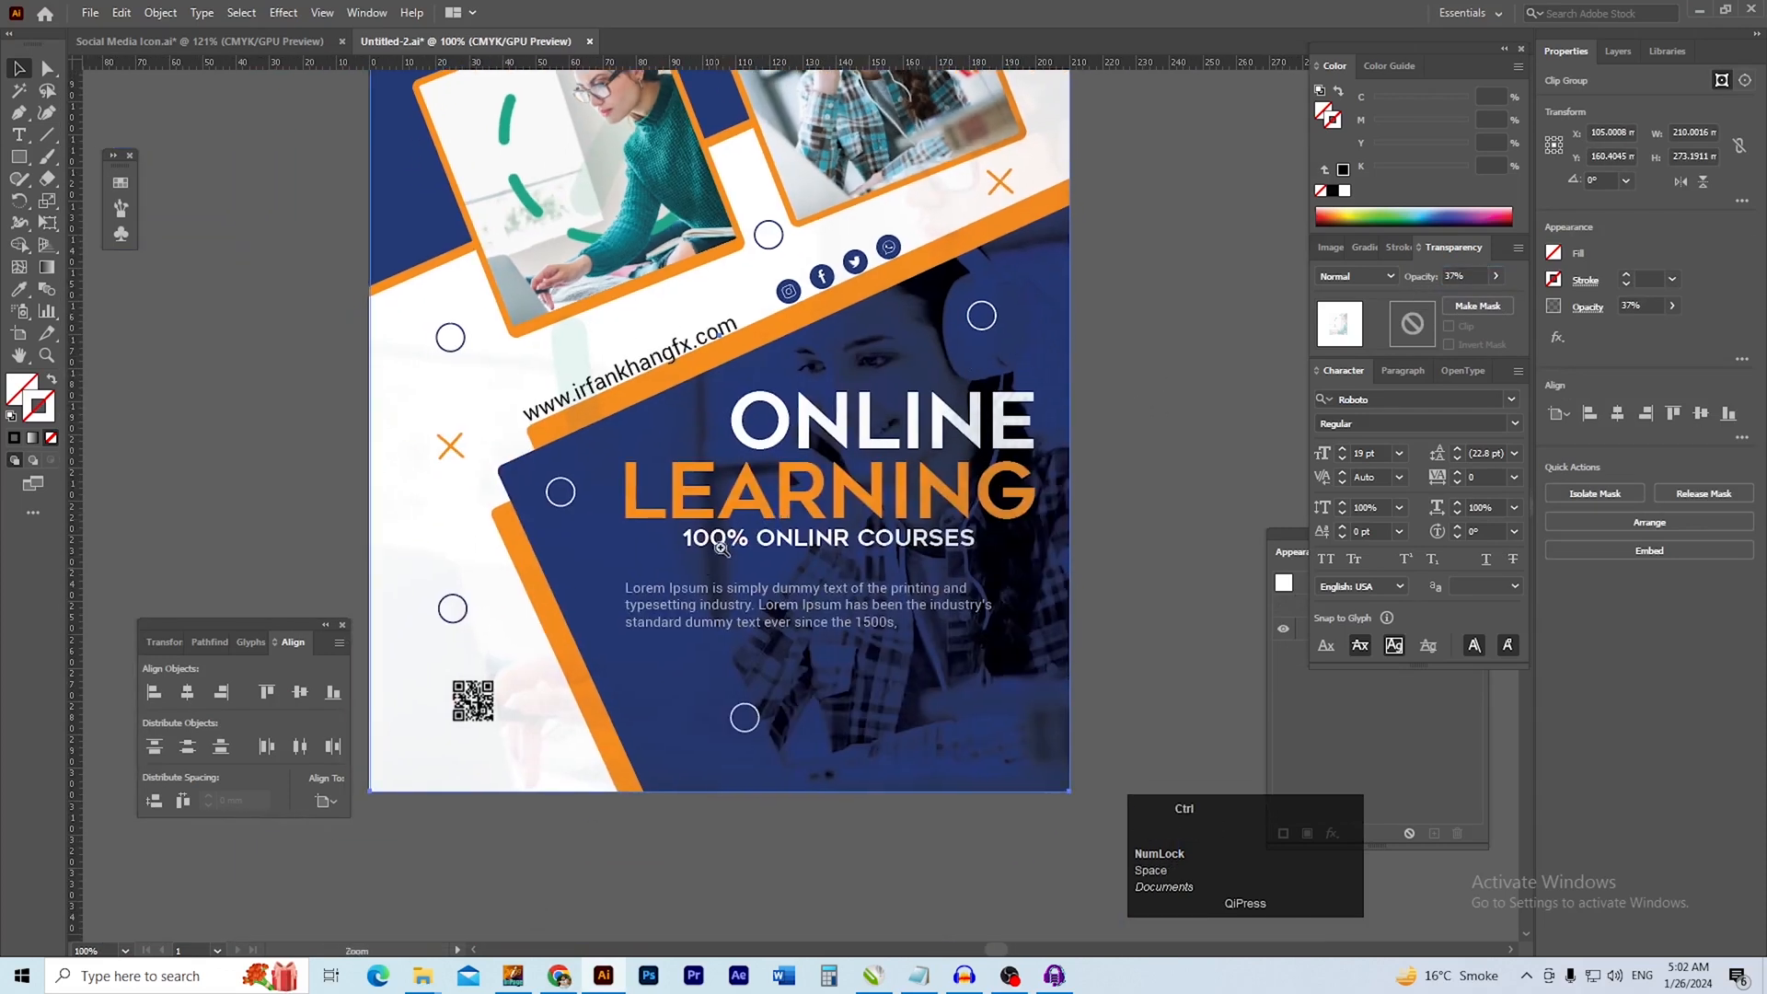
# Send the clipped background photo group behind all the other flyer artwork
pyautogui.moveTo(692, 548); pyautogui.dragTo(797, 611)
pyautogui.moveTo(632, 781); pyautogui.dragTo(820, 579)
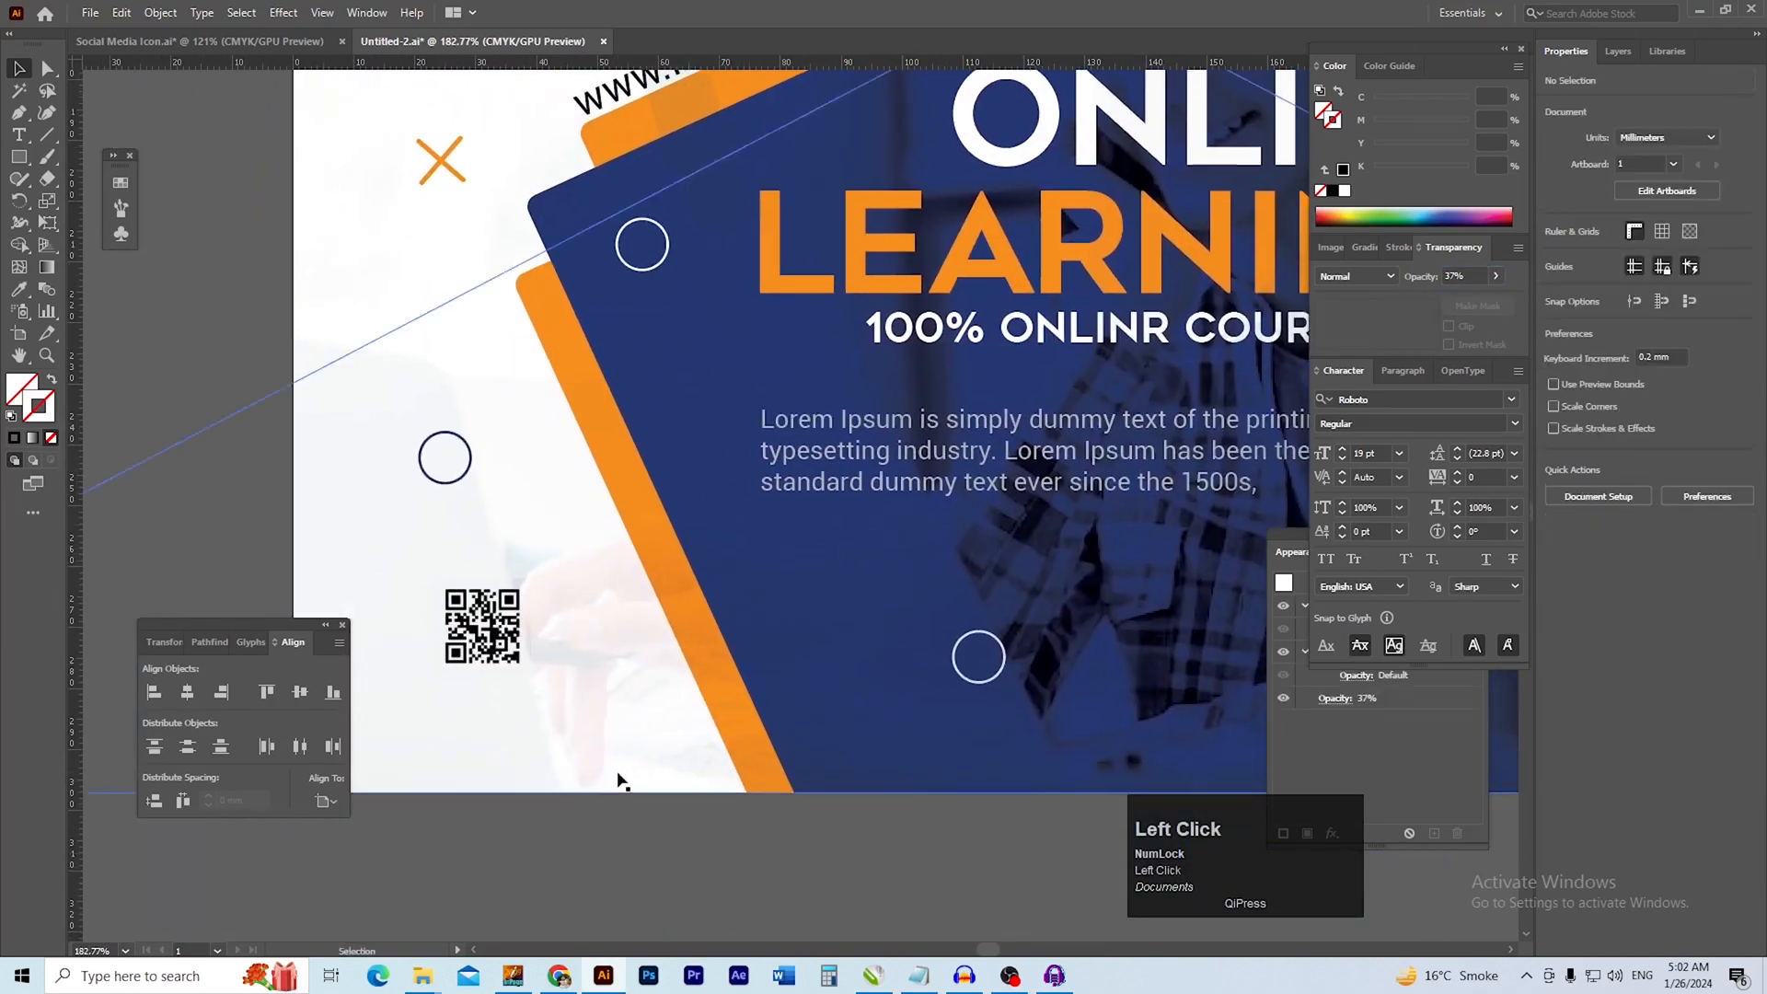
pyautogui.hotkey('ctrl', 'z')
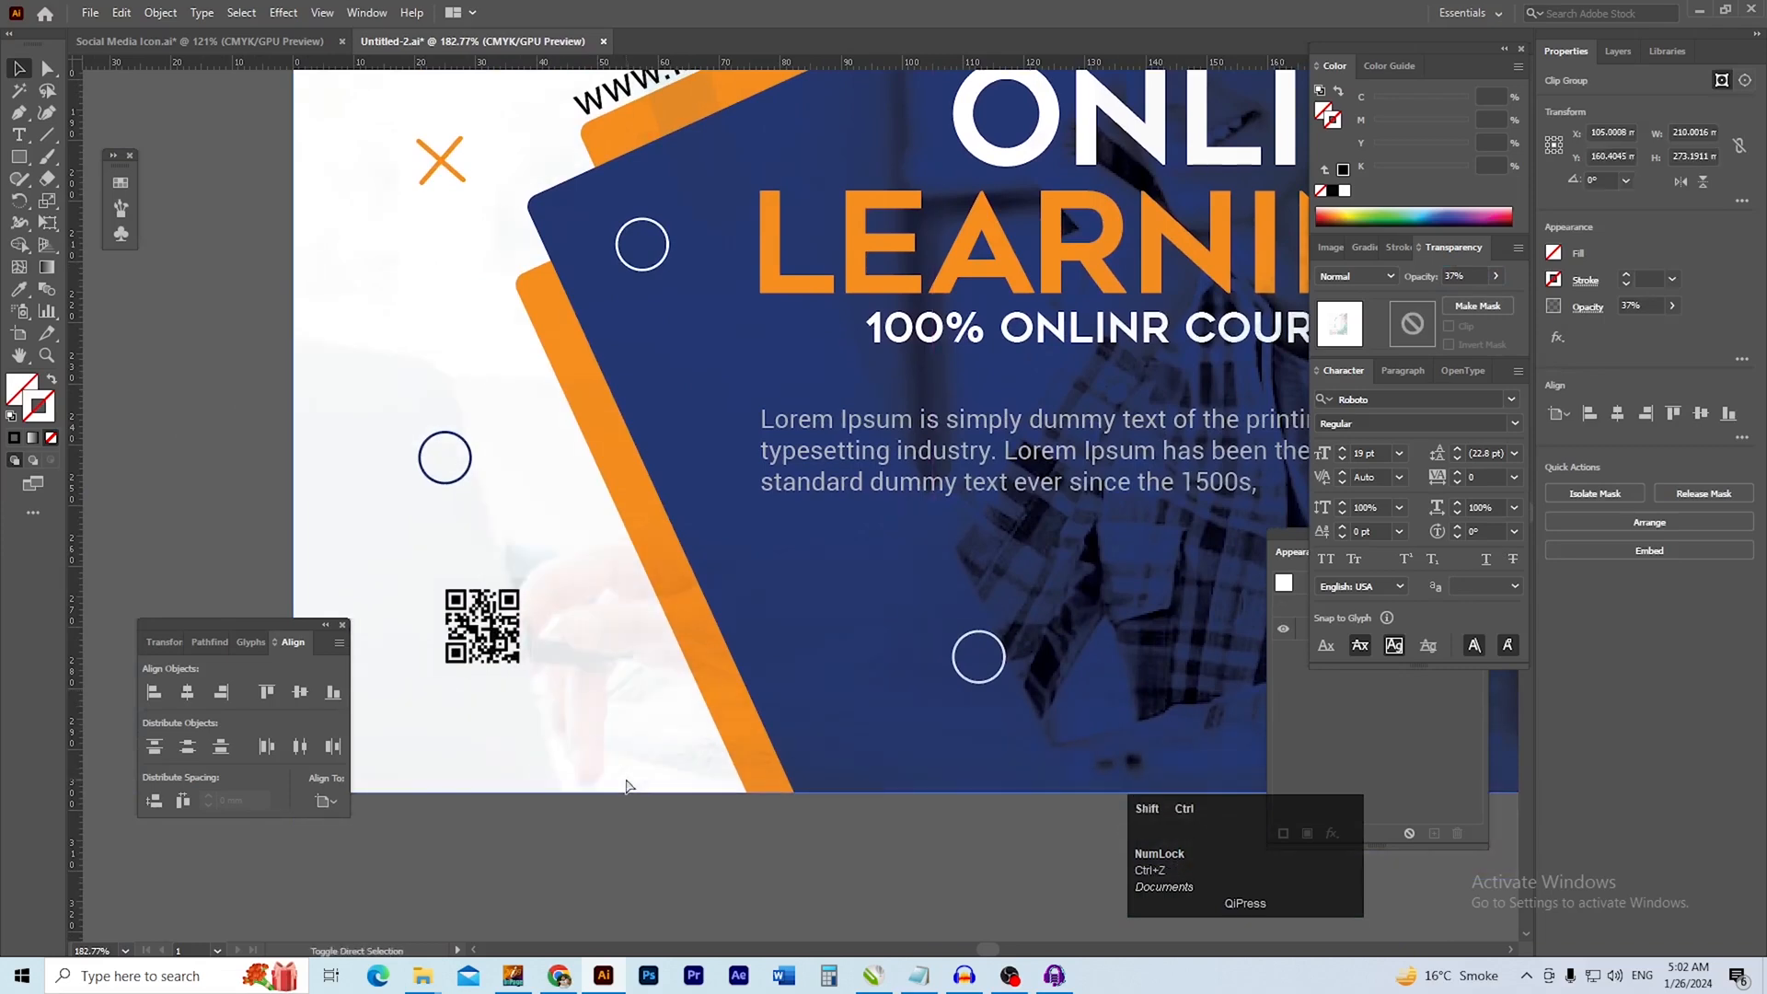
pyautogui.hotkey('ctrl', 'shift', '[')
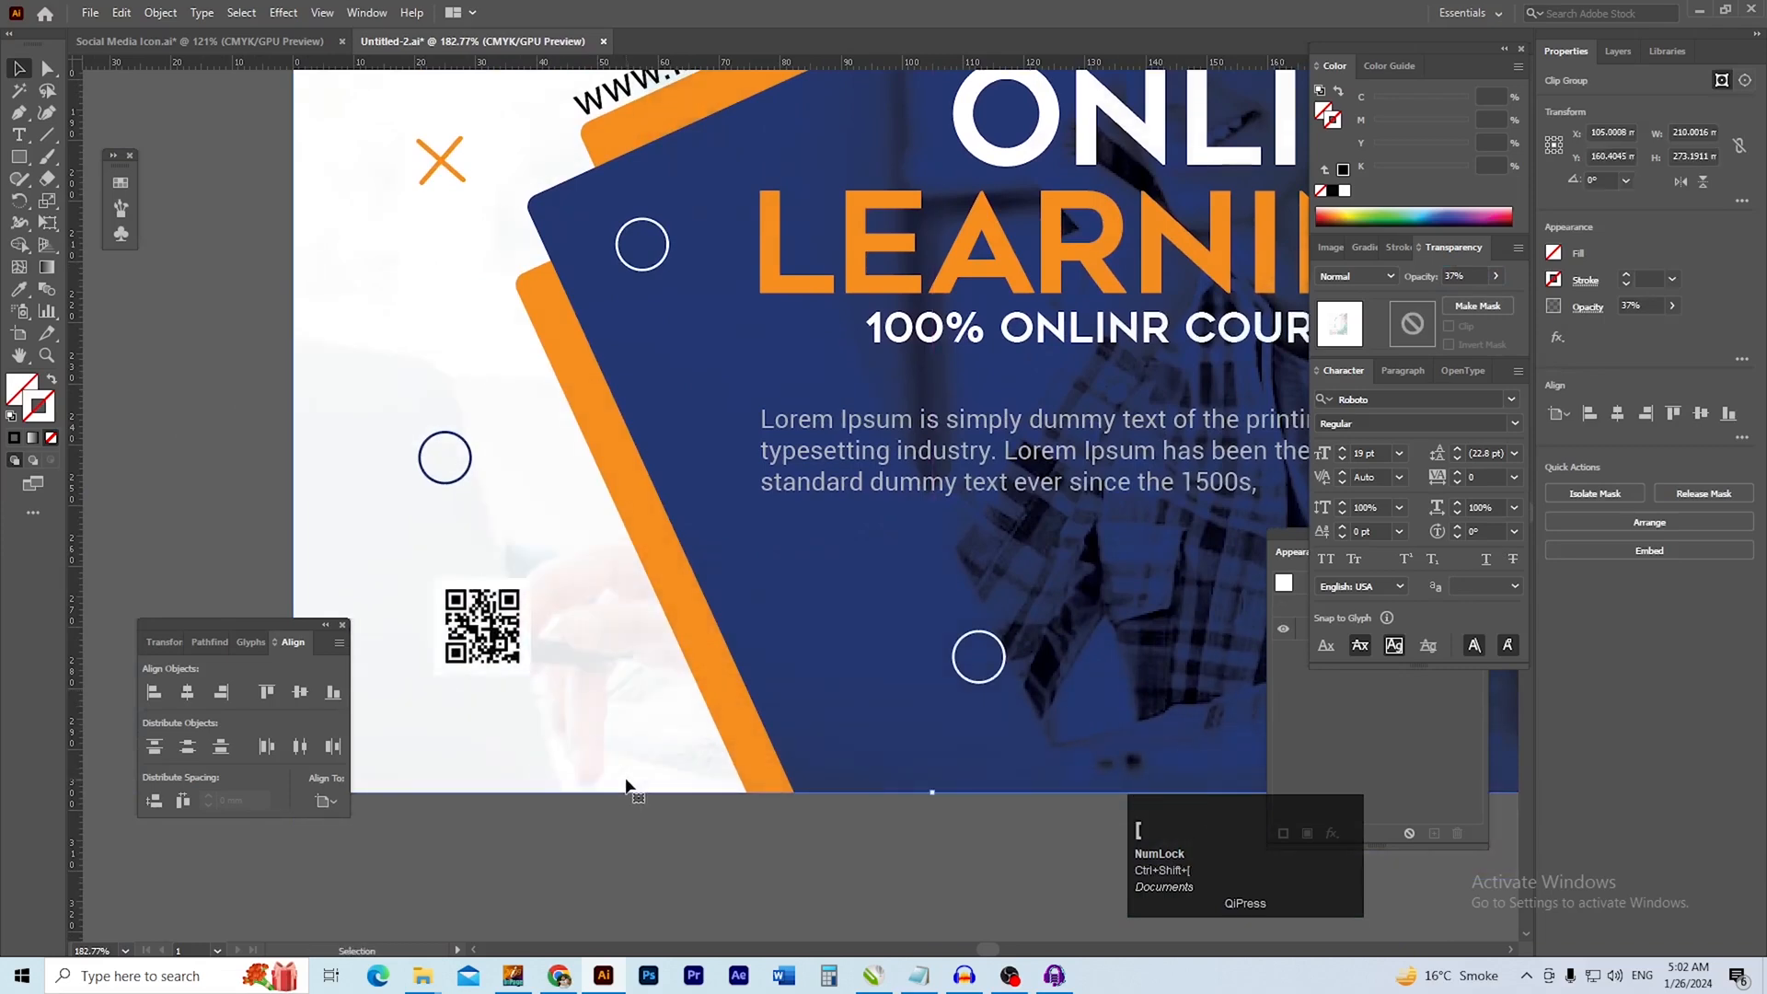
pyautogui.moveTo(822, 635); pyautogui.dragTo(663, 618)
pyautogui.moveTo(958, 585); pyautogui.dragTo(730, 745)
pyautogui.moveTo(911, 612); pyautogui.dragTo(810, 681)
# Save the flyer document and leave all artwork deselected
pyautogui.click(1170, 418)
pyautogui.moveTo(1126, 306); pyautogui.dragTo(1149, 507)
pyautogui.moveTo(1045, 462); pyautogui.dragTo(1071, 573)
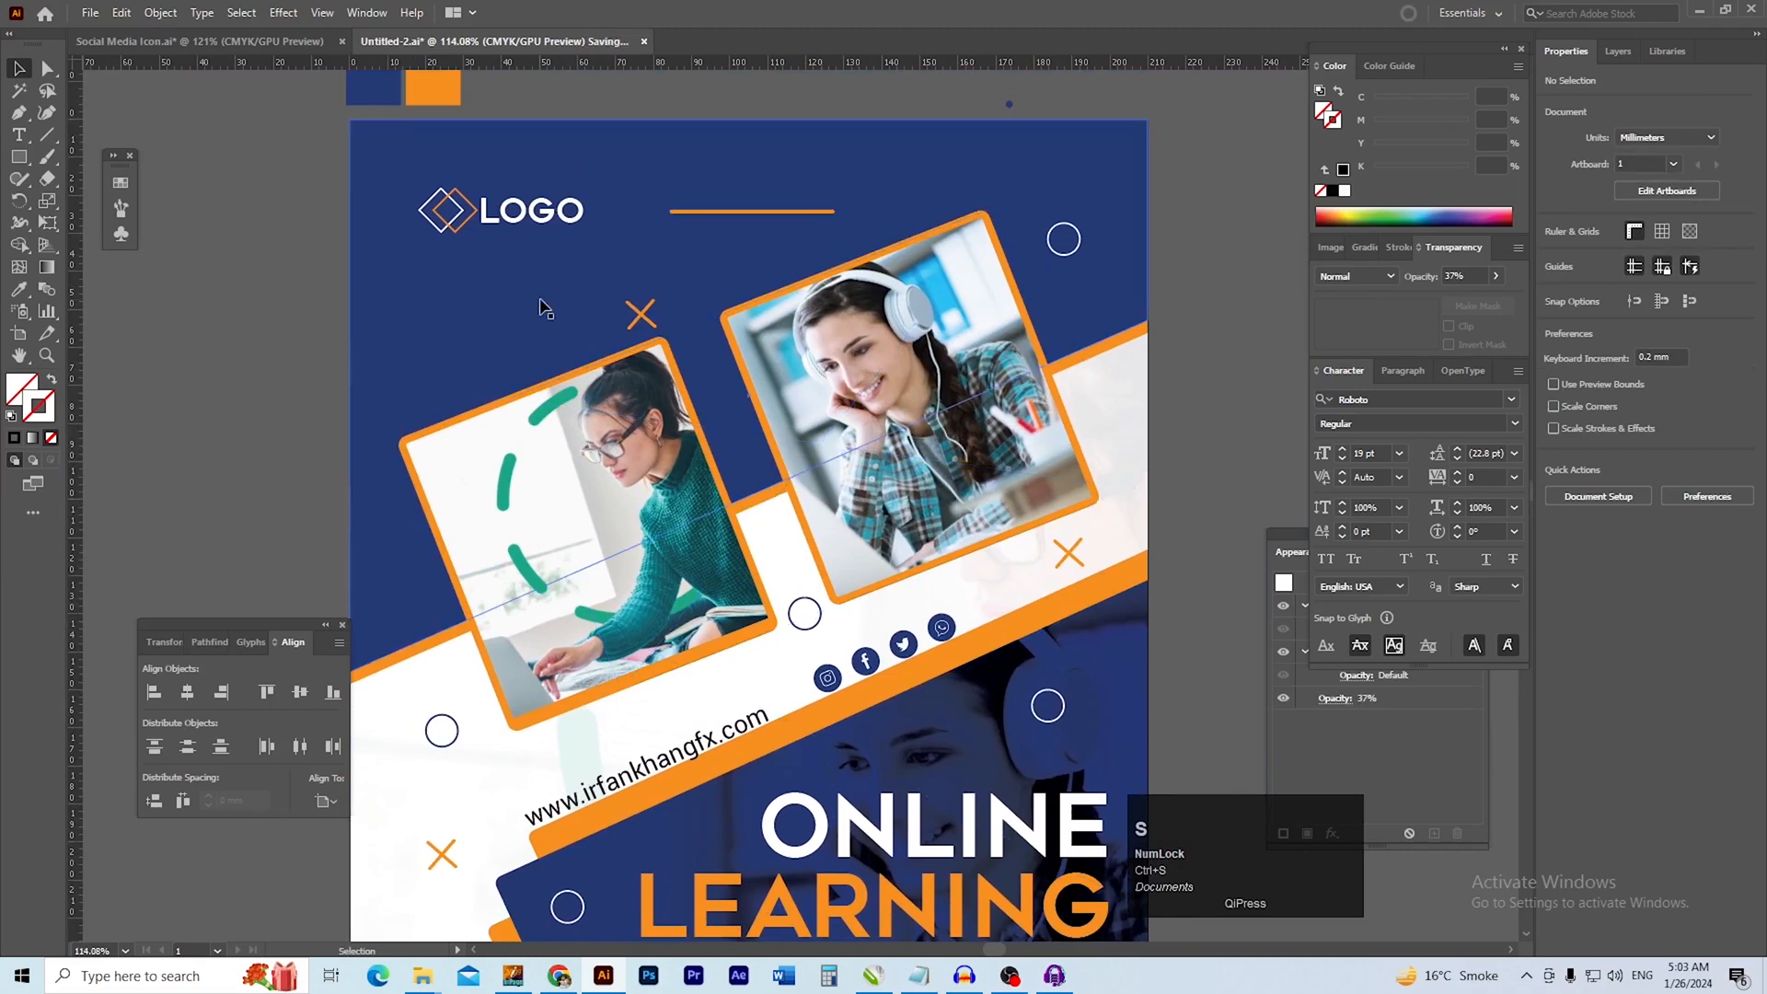
pyautogui.click(624, 294)
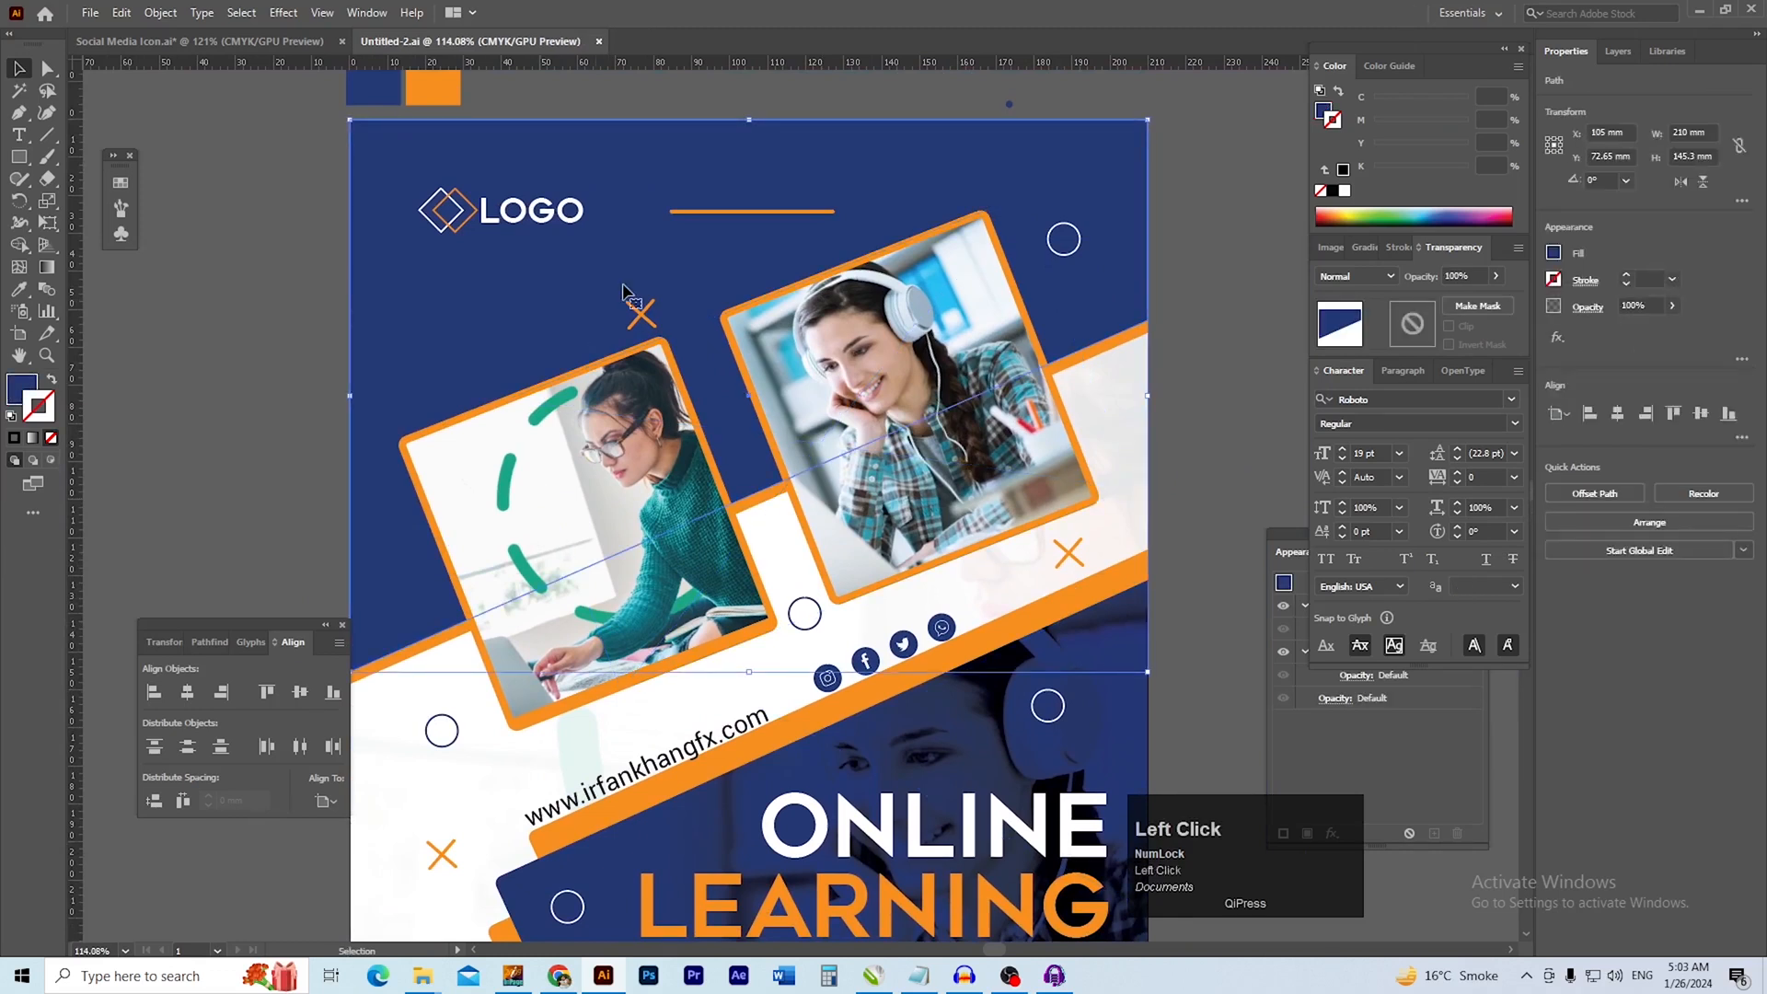
pyautogui.click(238, 376)
pyautogui.moveTo(699, 609); pyautogui.dragTo(696, 543)
pyautogui.moveTo(741, 479); pyautogui.dragTo(717, 537)
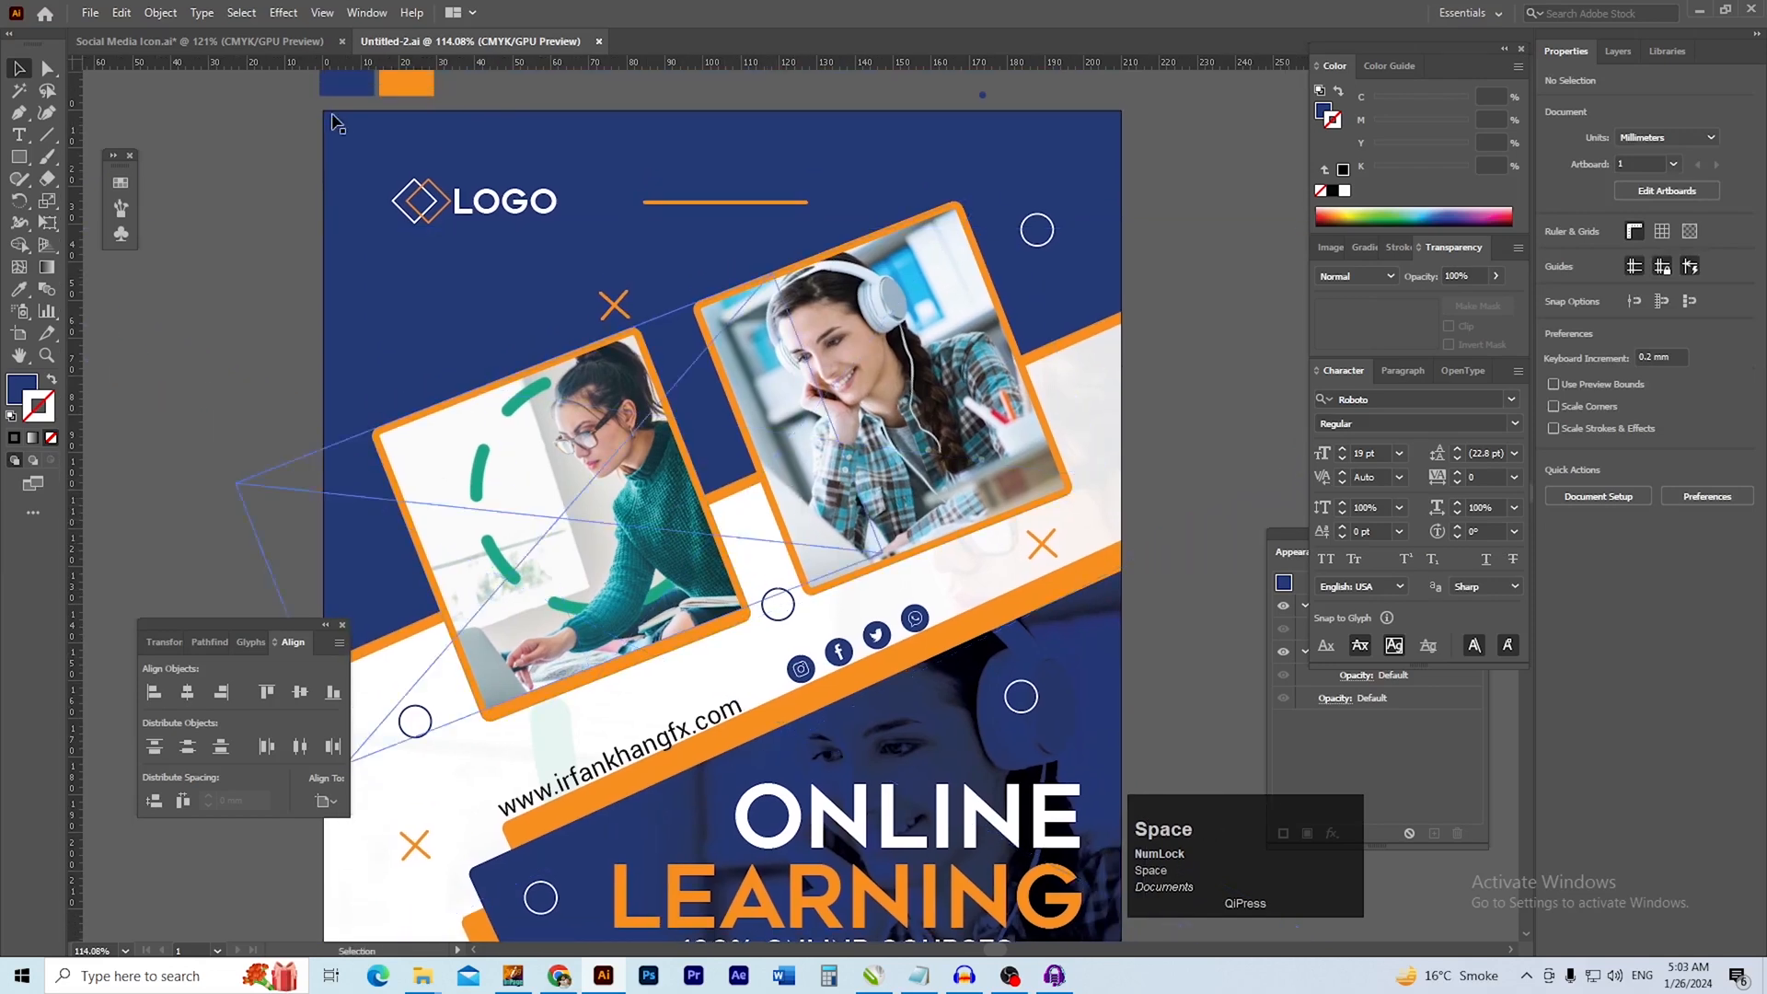
# Export the flyer as JPEG Untitled-2 into the MAIL folder, using artboards with range 1
pyautogui.click(91, 12)
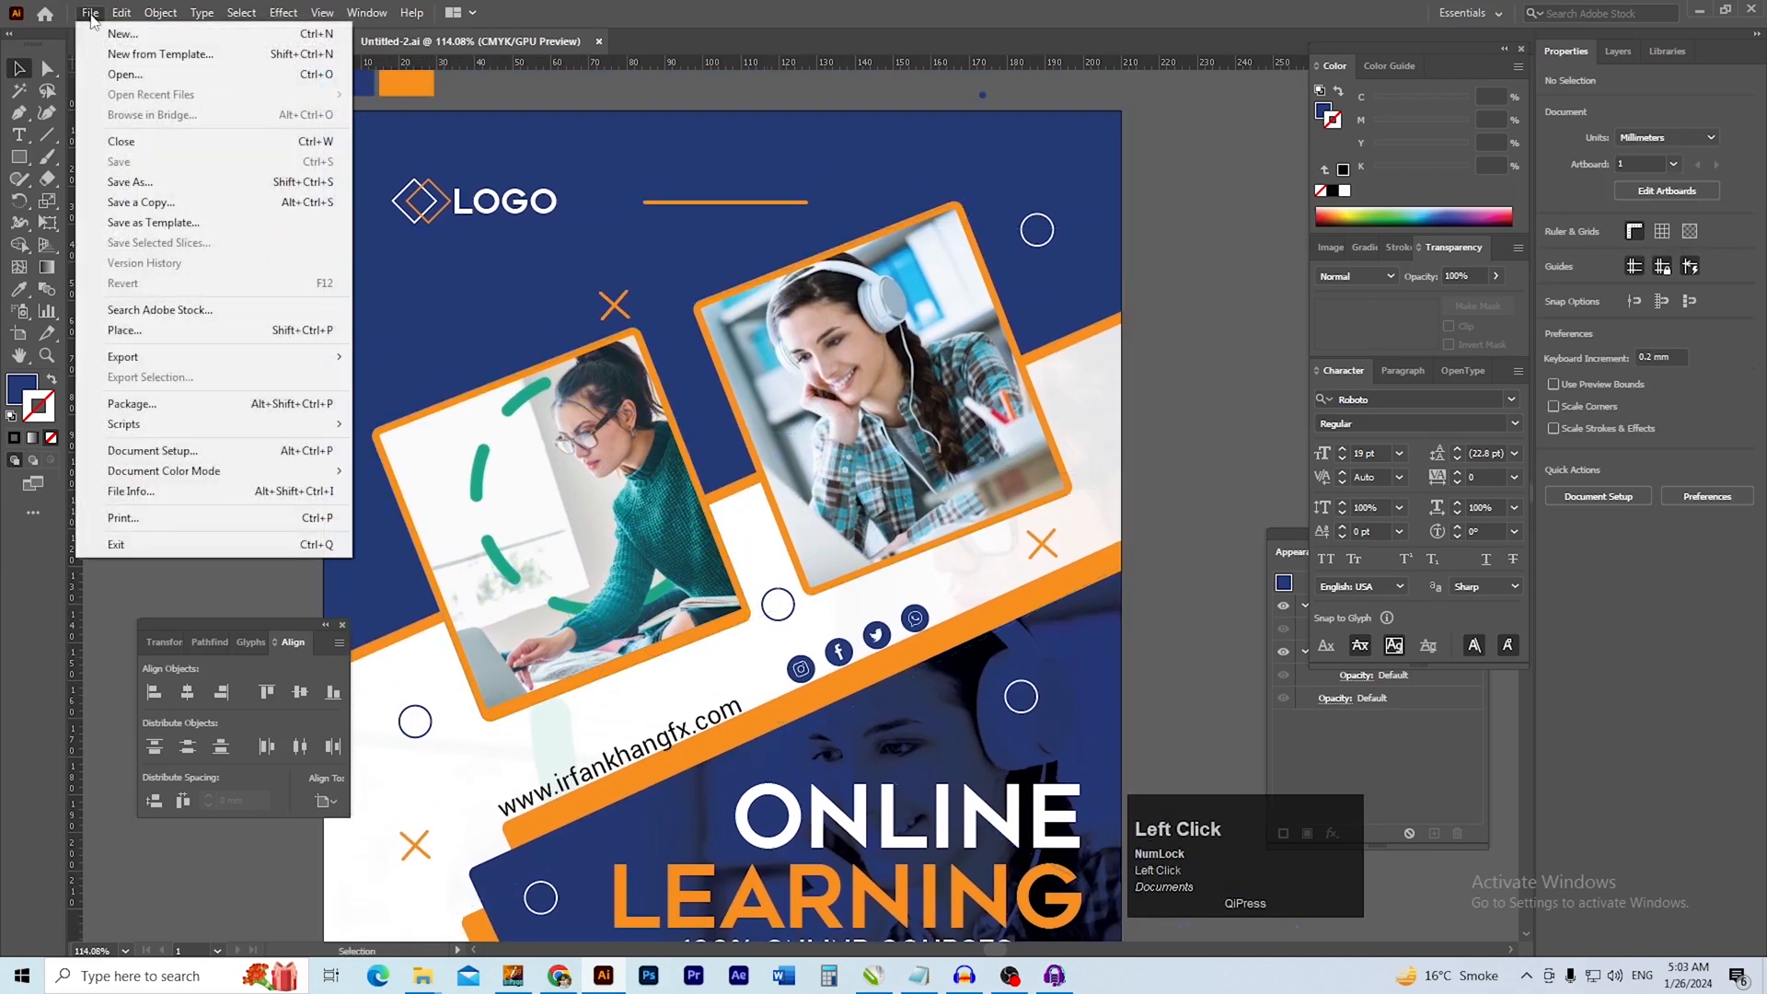
pyautogui.moveTo(138, 357)
pyautogui.click(428, 376)
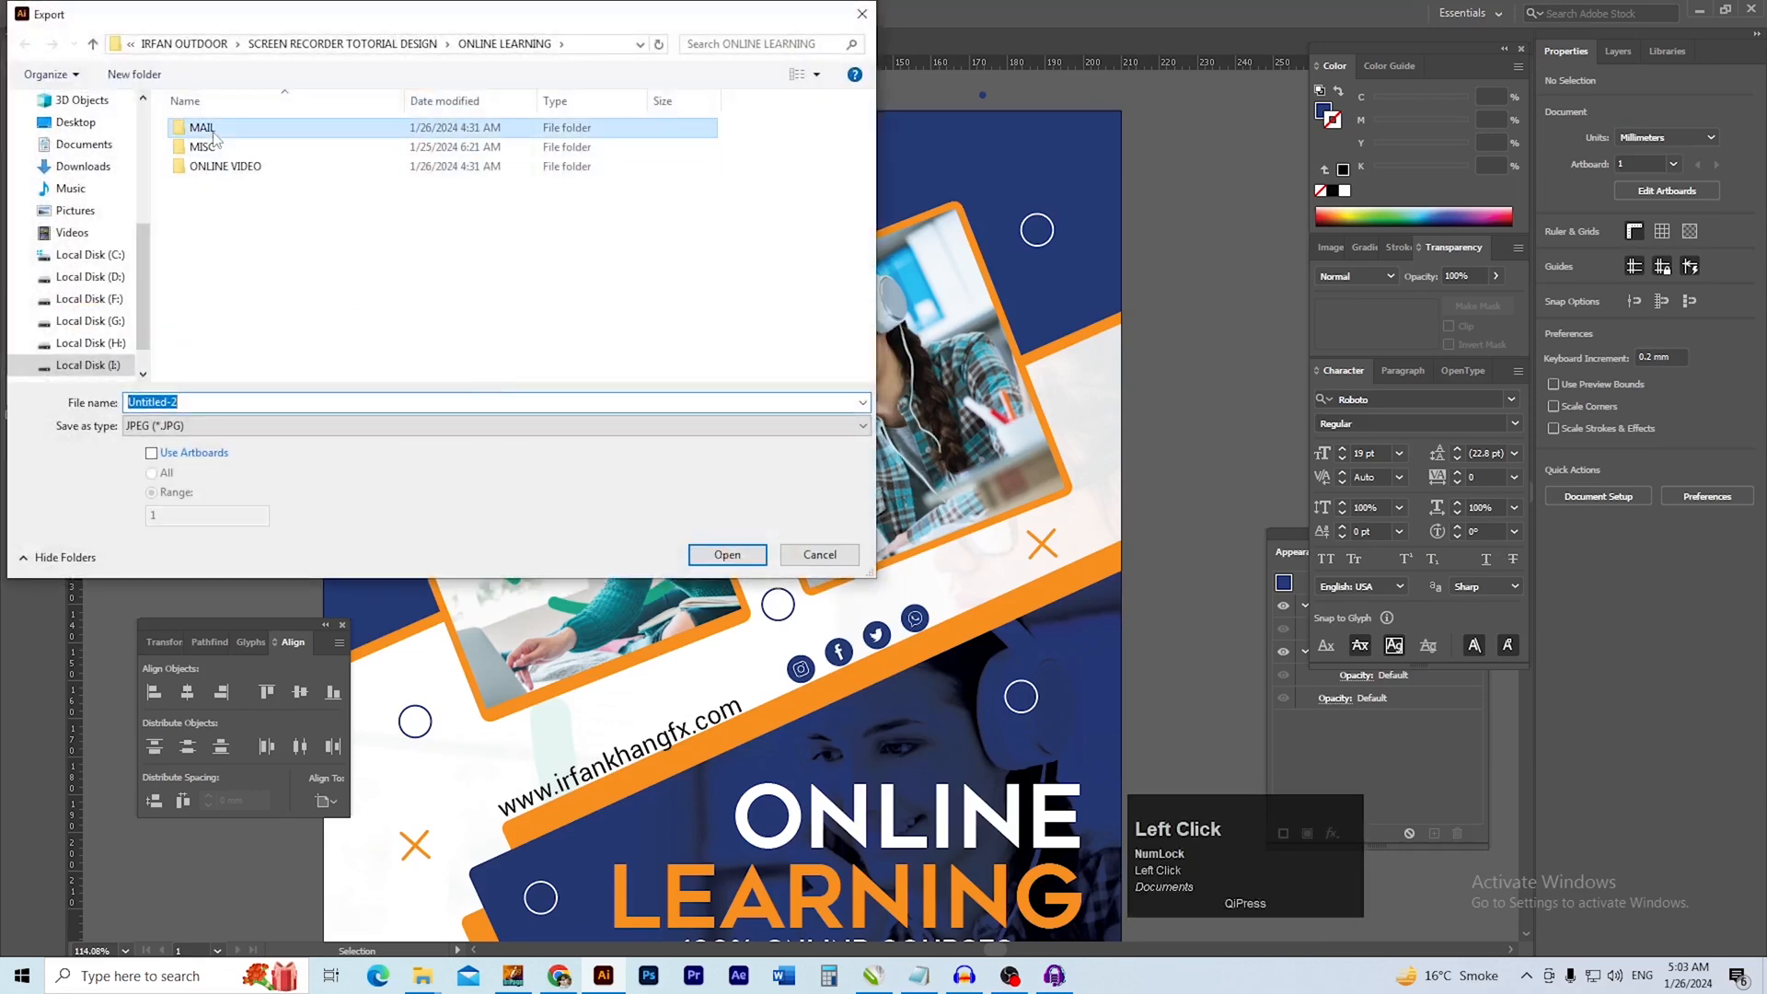
pyautogui.doubleClick(214, 129)
pyautogui.click(201, 453)
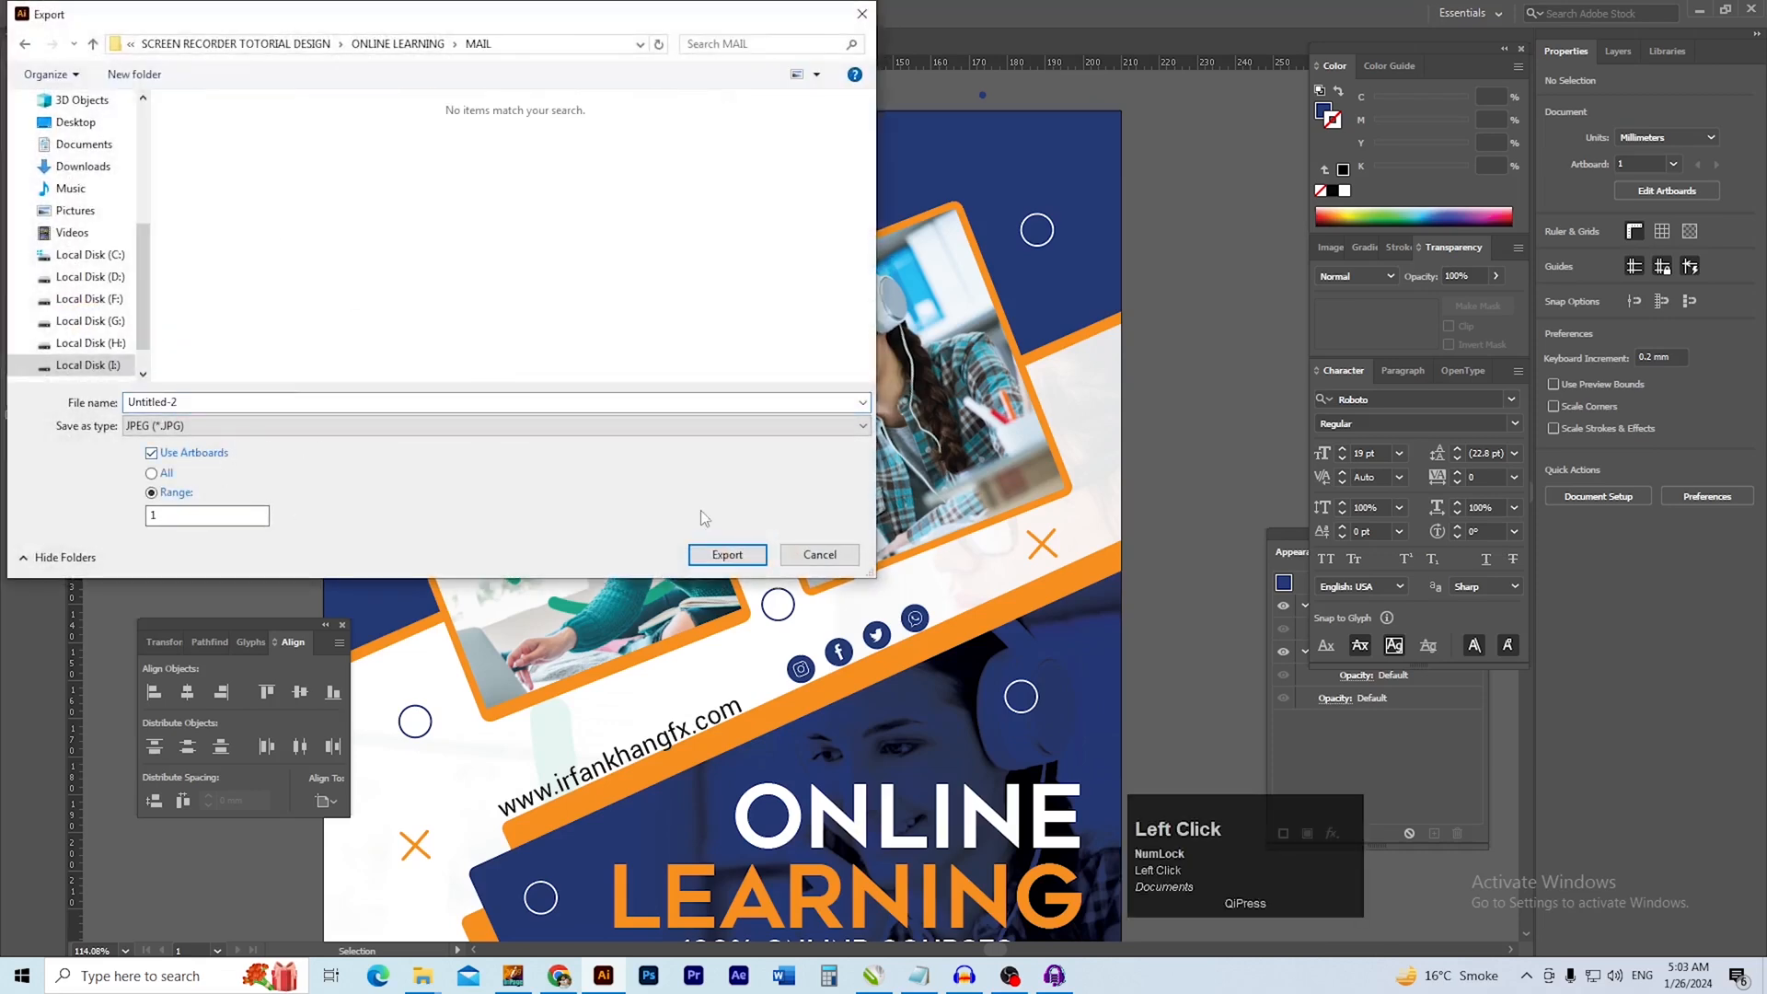
pyautogui.click(729, 556)
pyautogui.click(833, 463)
pyautogui.click(823, 481)
pyautogui.click(963, 738)
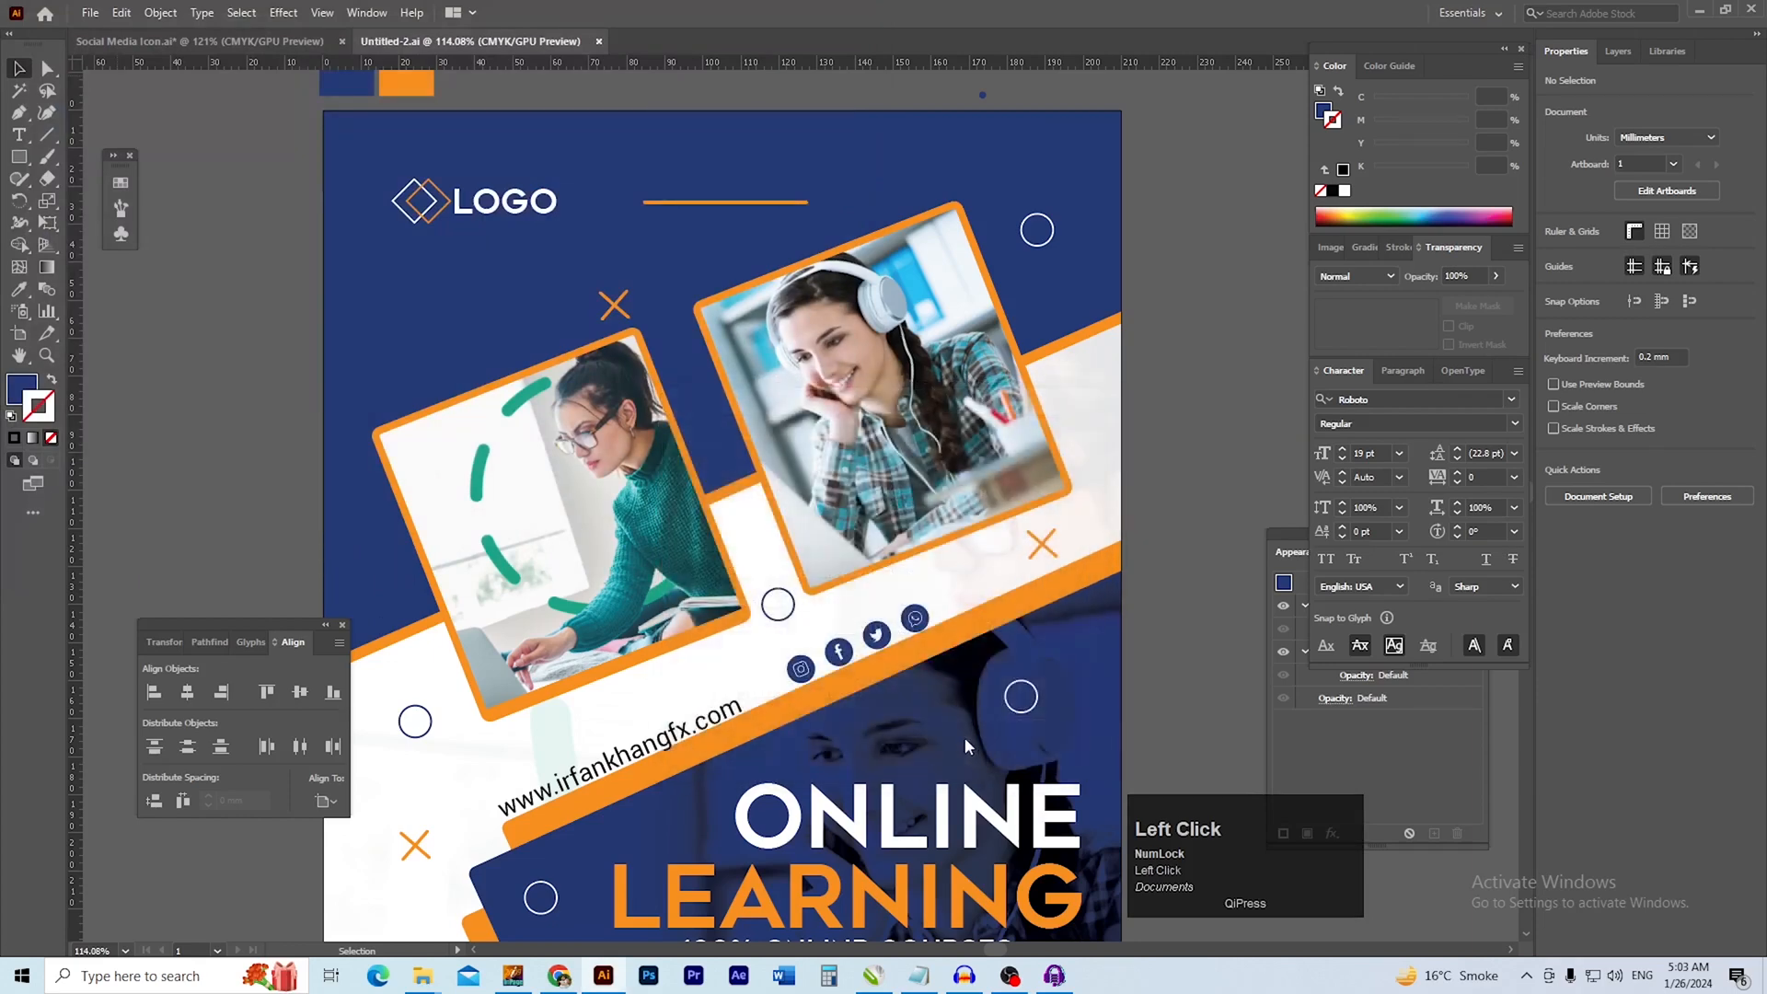
# Switch to File Explorer and open the exported Untitled-2-01.jpg from the ONLINE LEARNING project's MAIL folder
pyautogui.moveTo(423, 975)
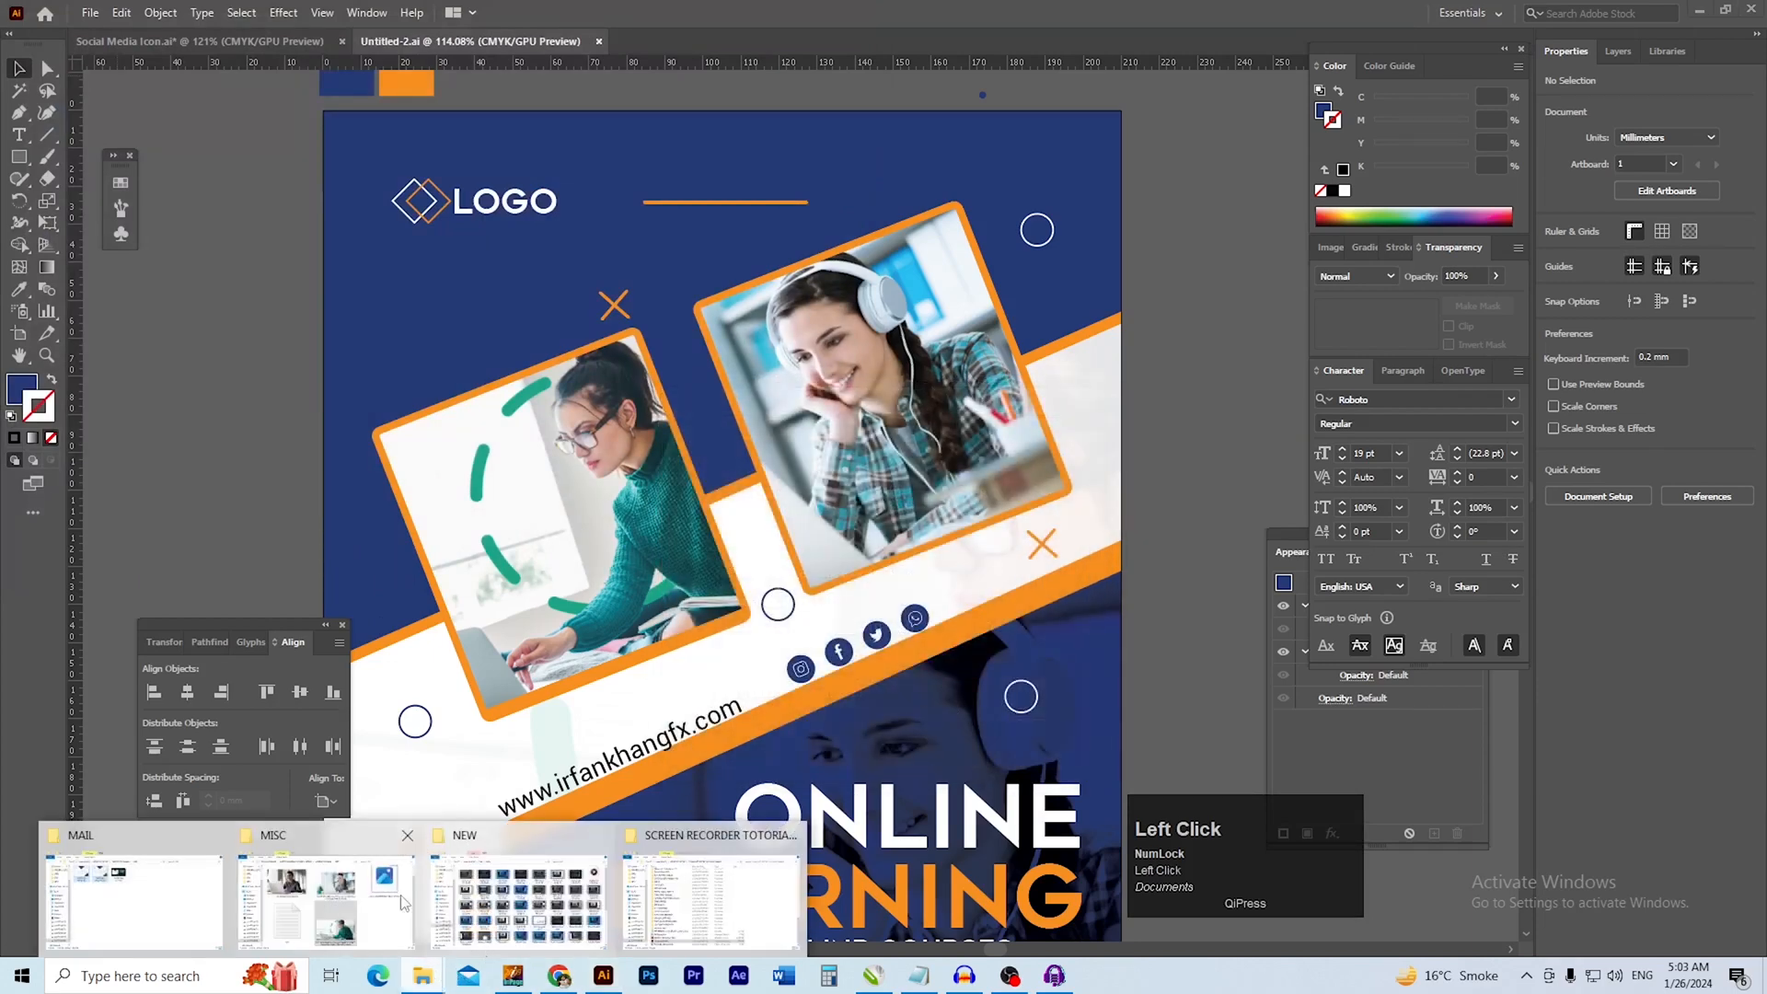
pyautogui.moveTo(179, 907)
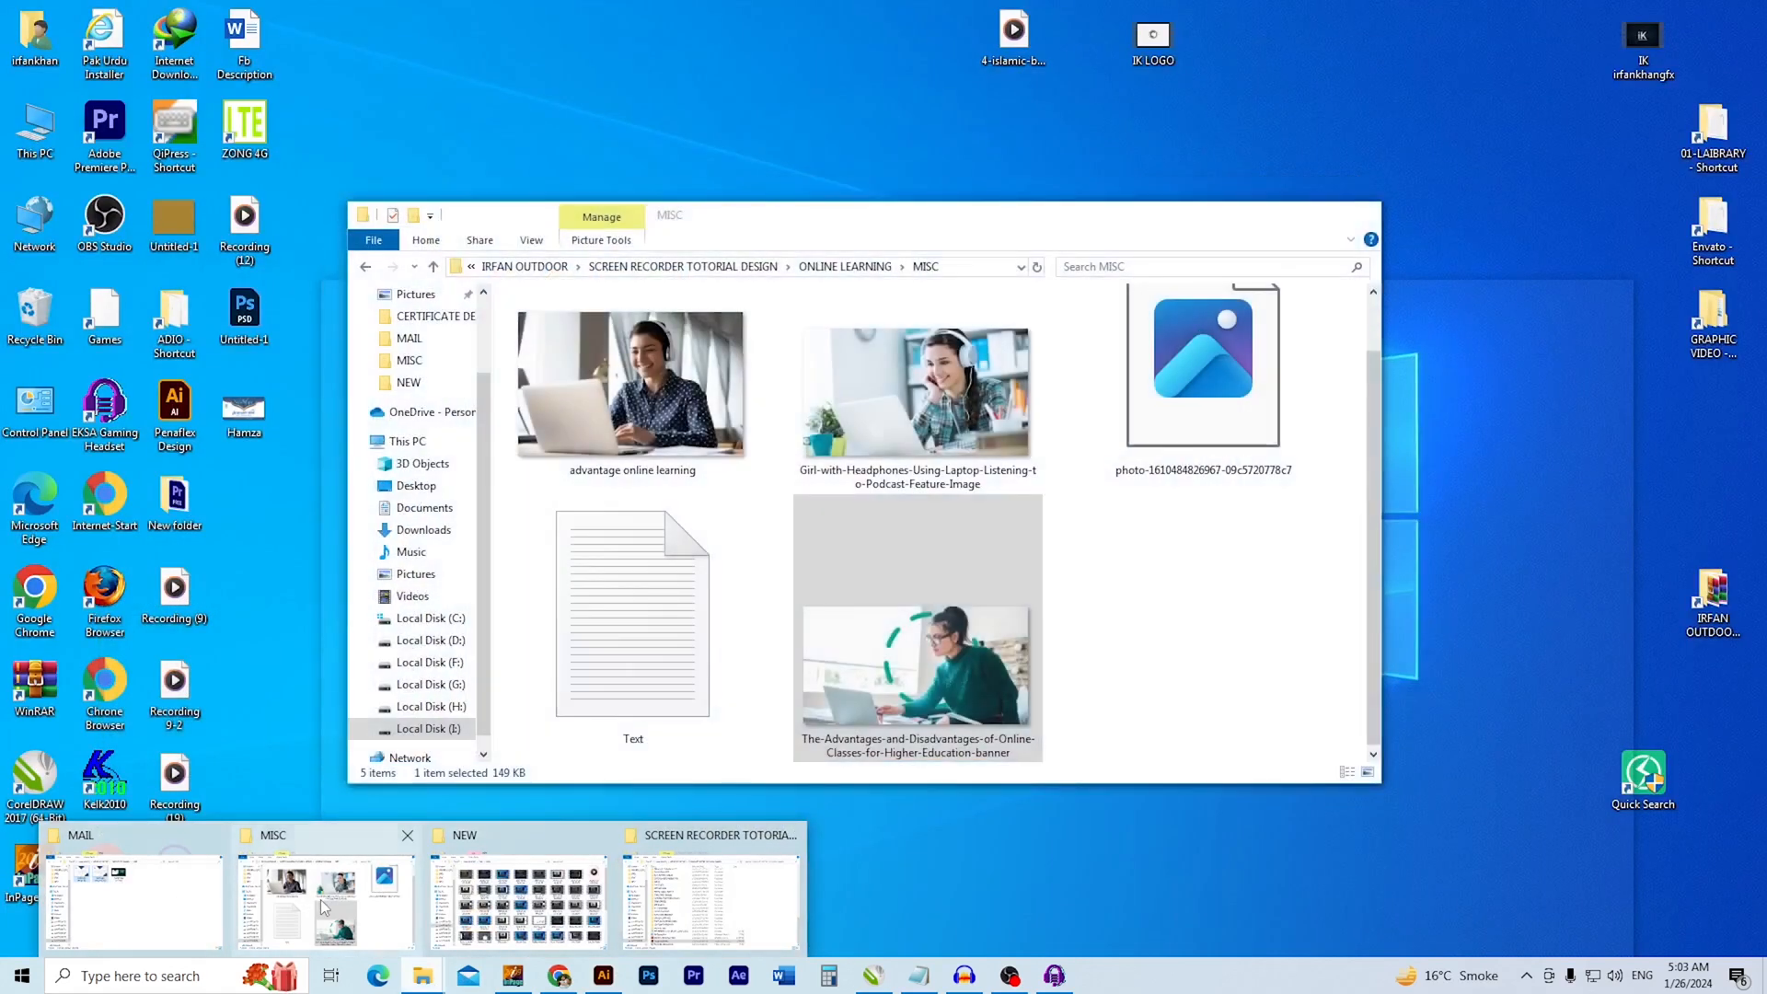
pyautogui.click(321, 898)
pyautogui.press('BackSpace')
pyautogui.doubleClick(542, 322)
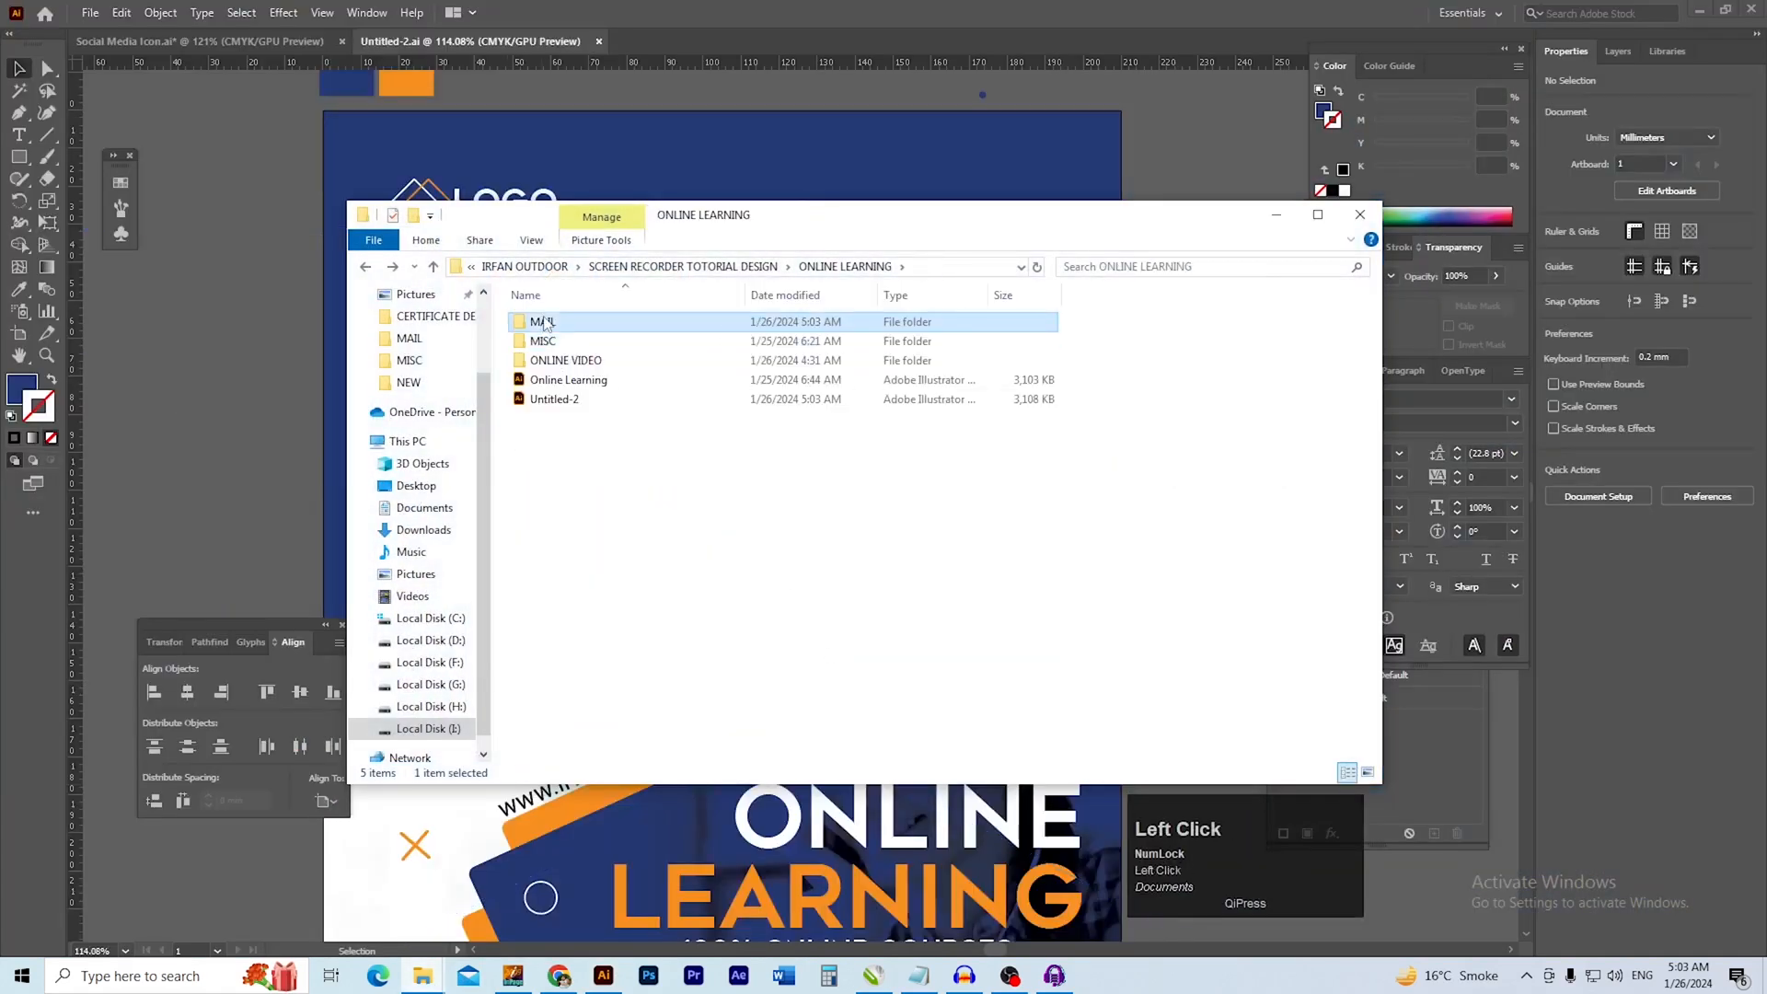
pyautogui.doubleClick(555, 335)
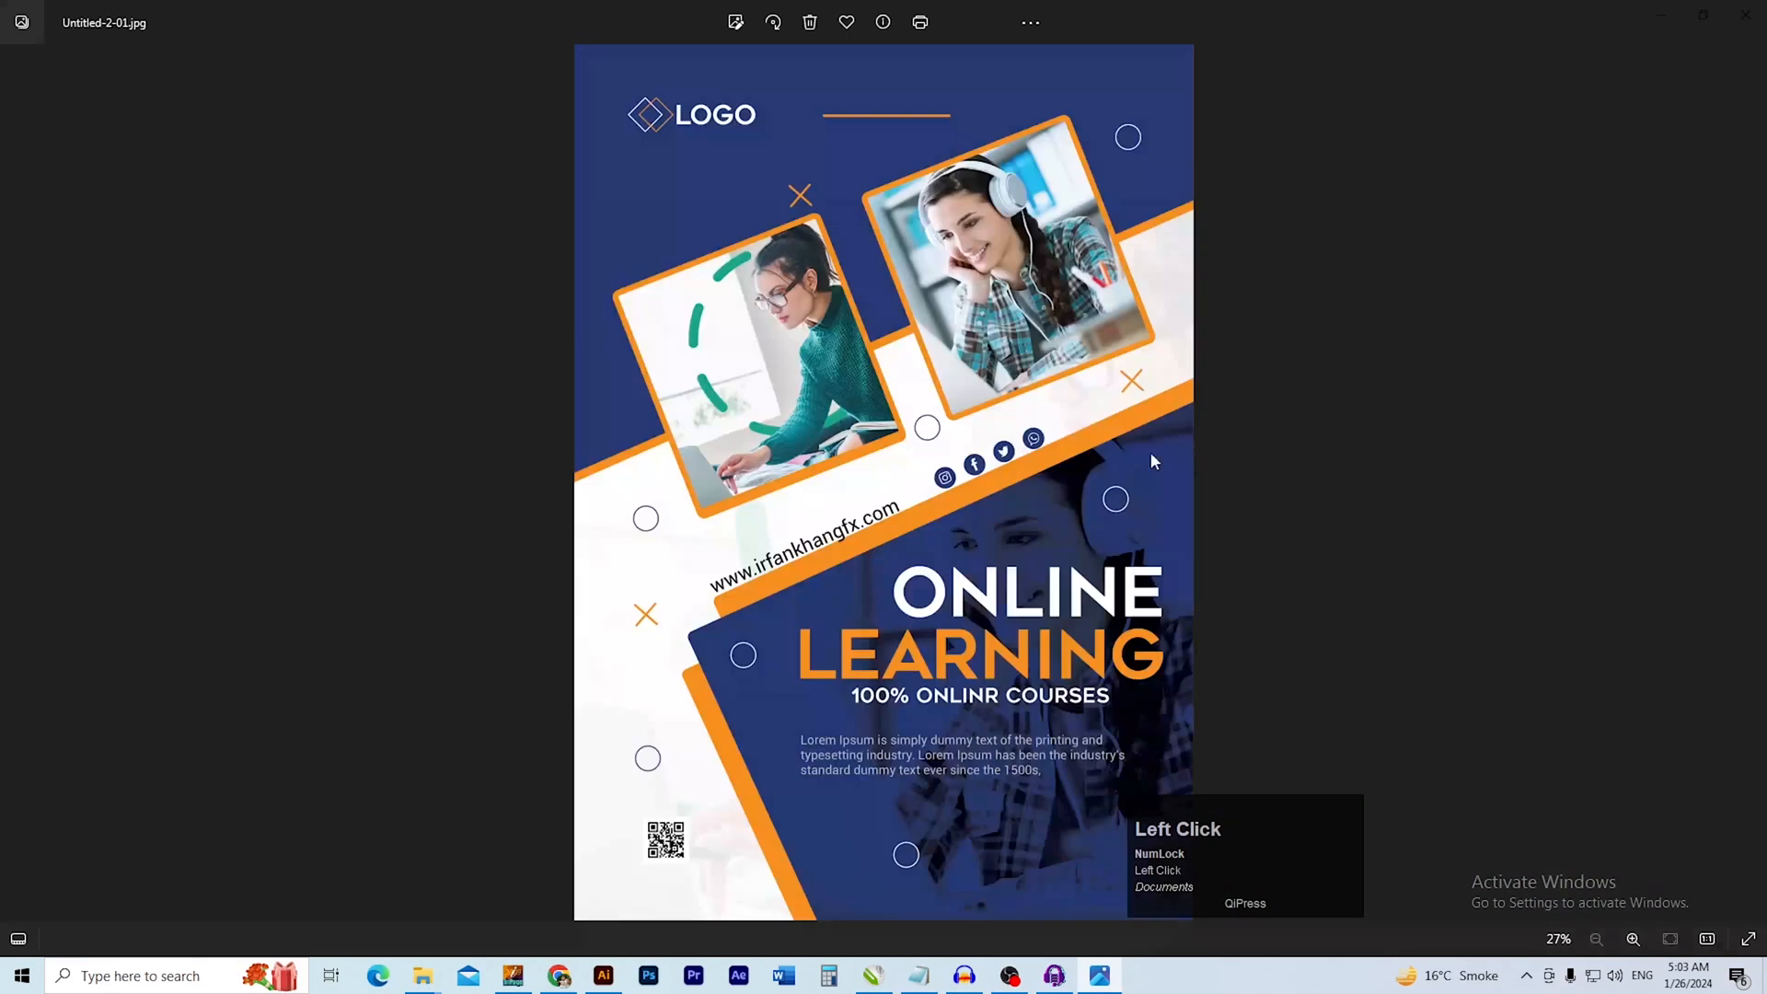
# Examine the exported flyer image up close, from the logo and framed photos down to the headings, body text and QR code
pyautogui.scroll(5, 1341, 458)
pyautogui.moveTo(1362, 368); pyautogui.dragTo(1087, 664)
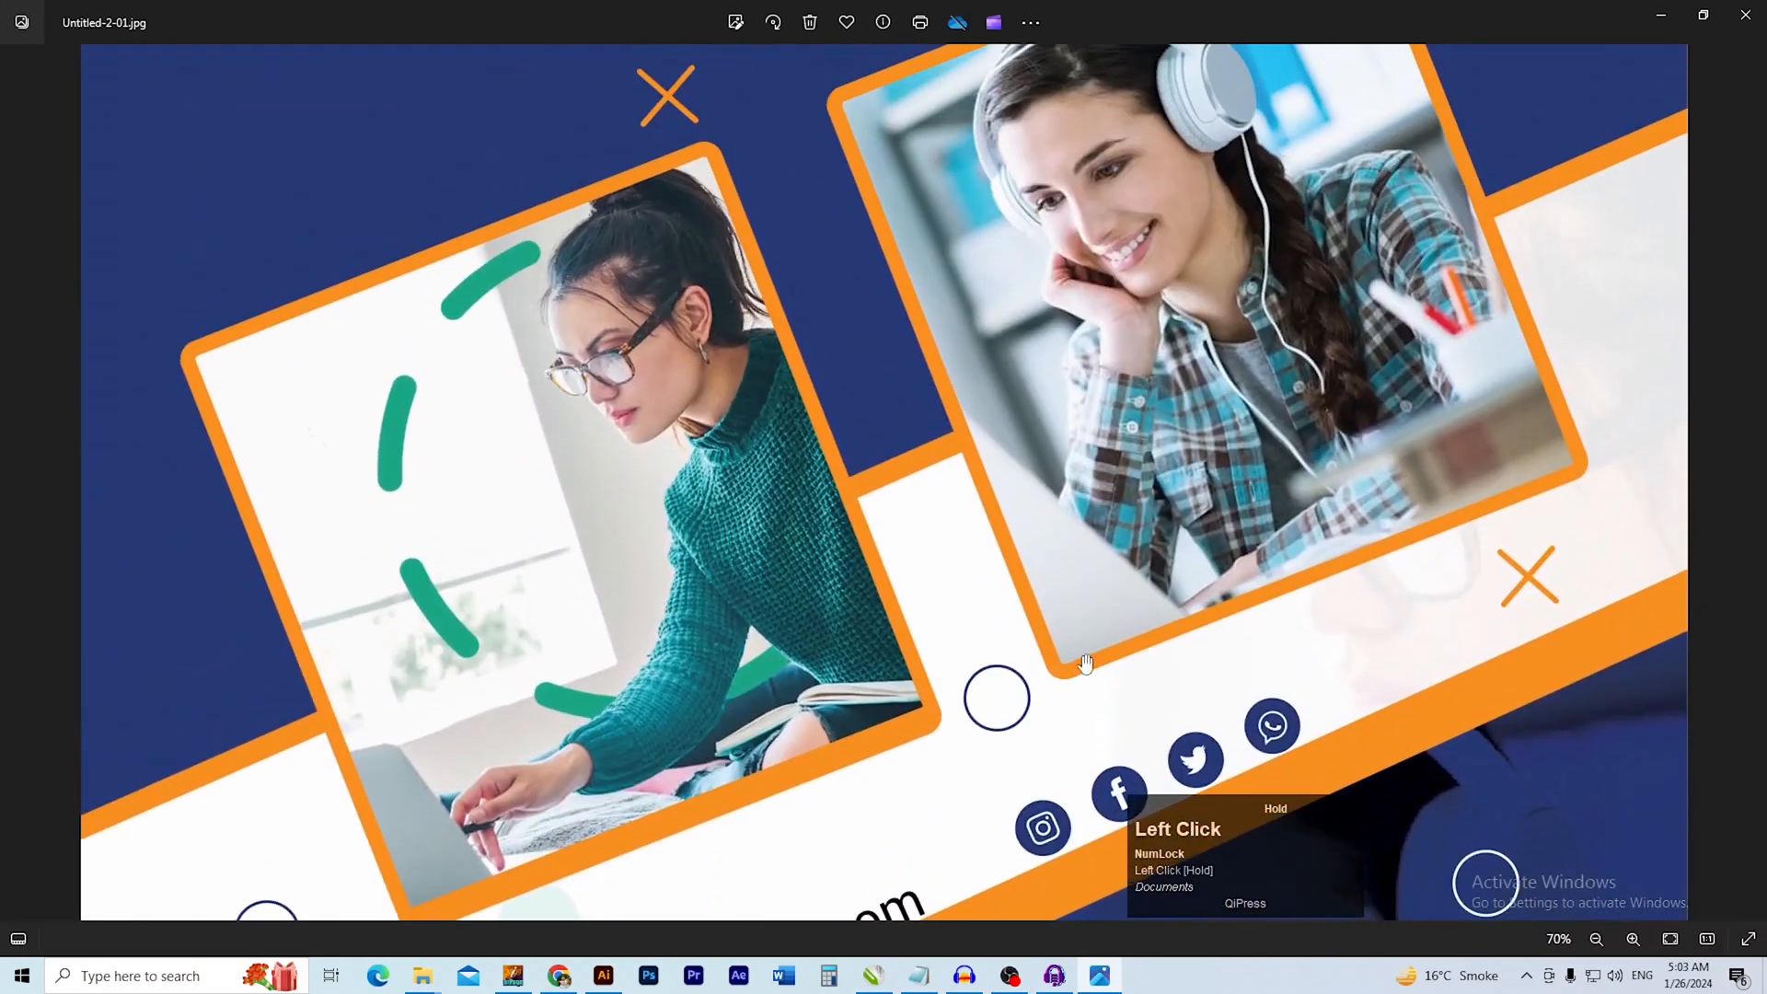
pyautogui.moveTo(1165, 526); pyautogui.dragTo(1161, 673)
pyautogui.moveTo(1158, 570); pyautogui.dragTo(1156, 715)
pyautogui.scroll(3, 1132, 497)
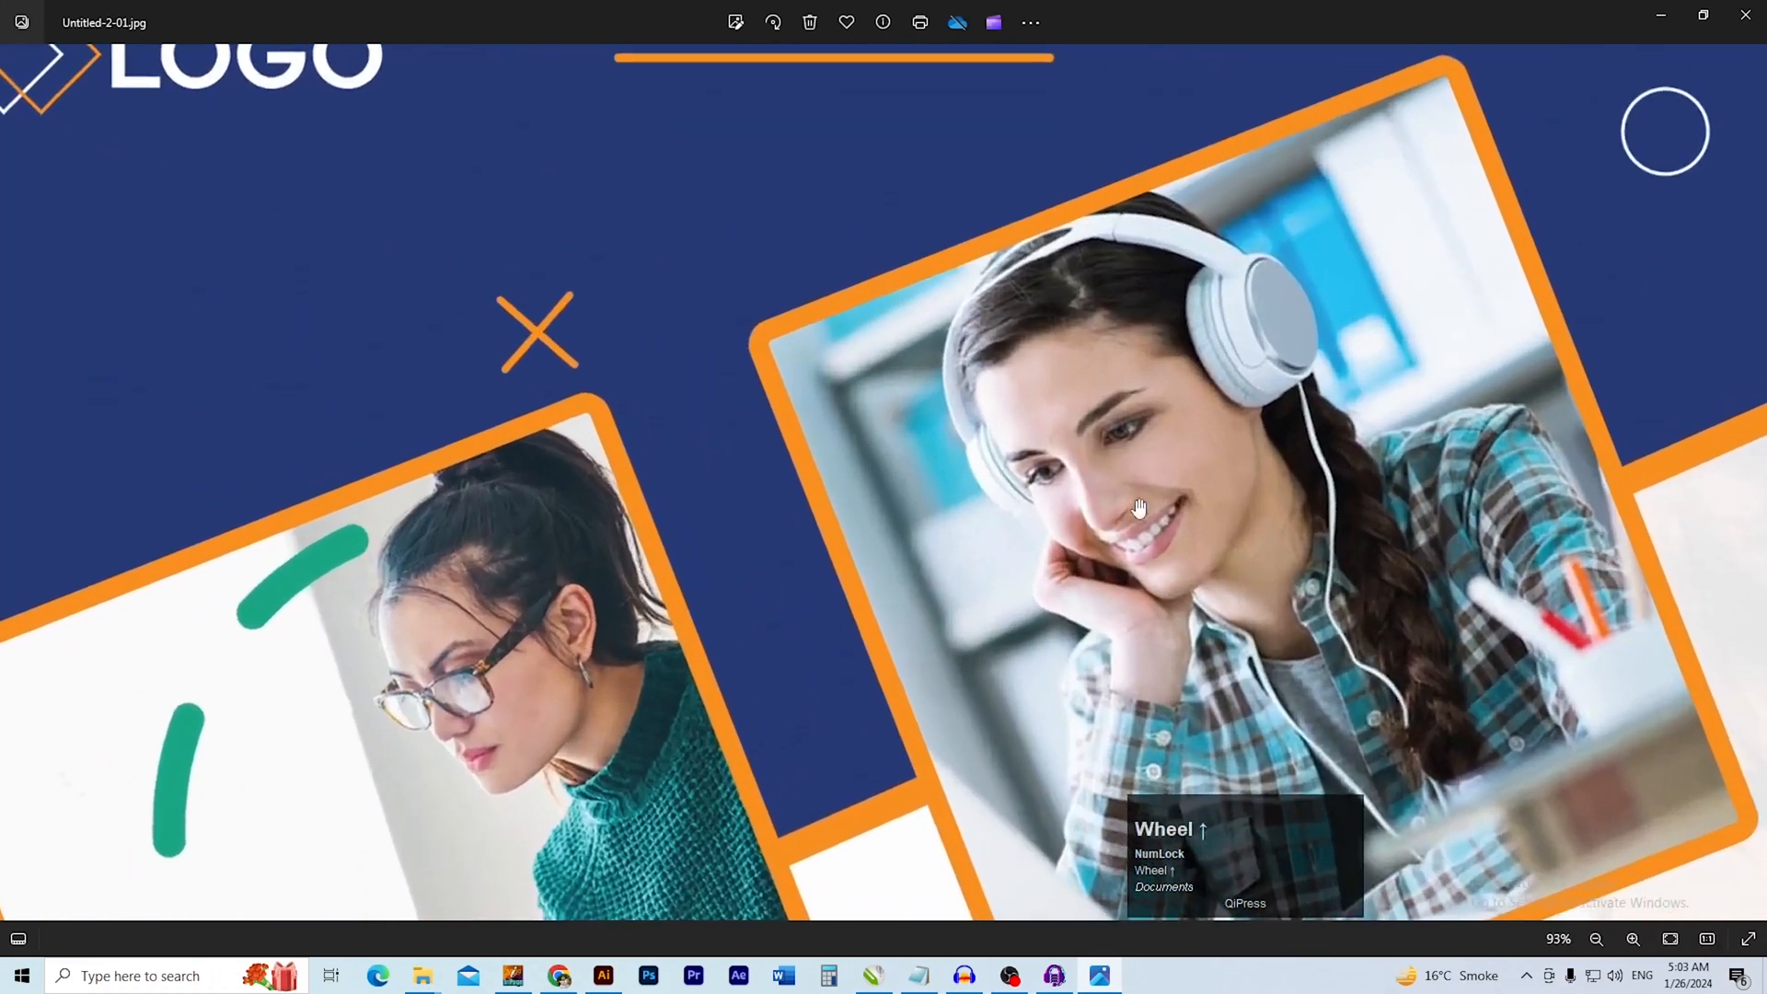
pyautogui.scroll(-4, 1131, 495)
pyautogui.scroll(-2, 1132, 495)
pyautogui.scroll(-1, 1036, 347)
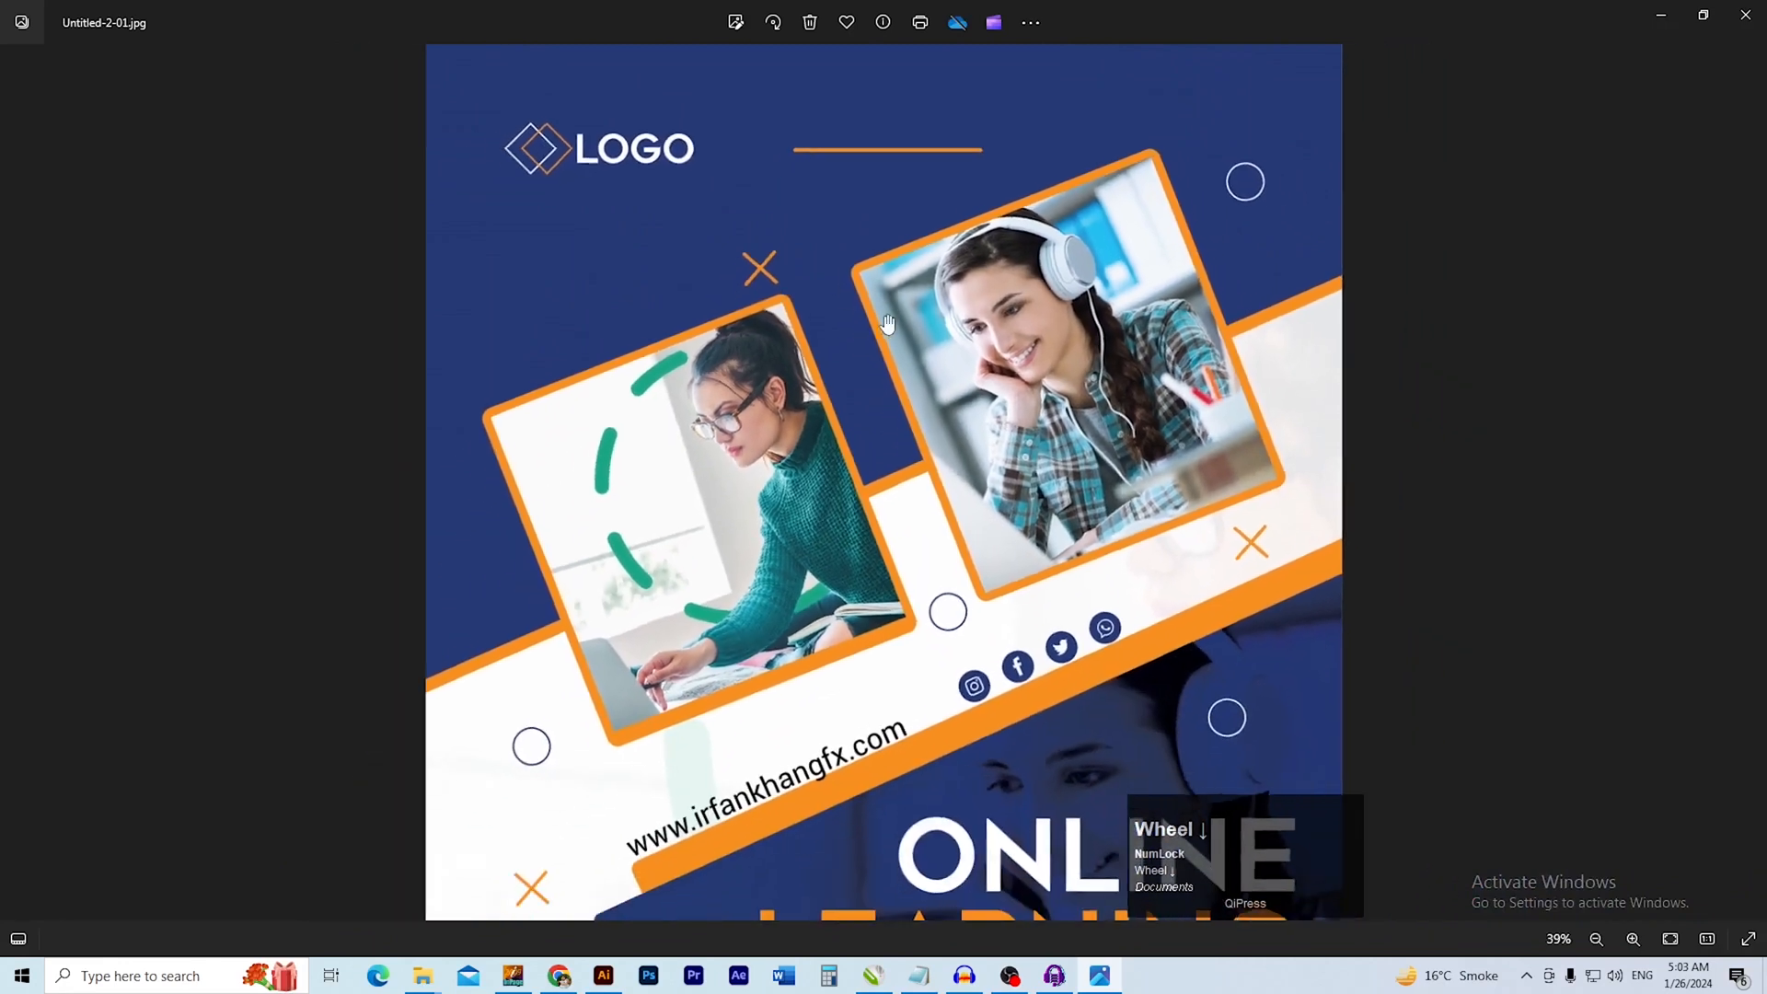
pyautogui.moveTo(1068, 558); pyautogui.dragTo(1033, 310)
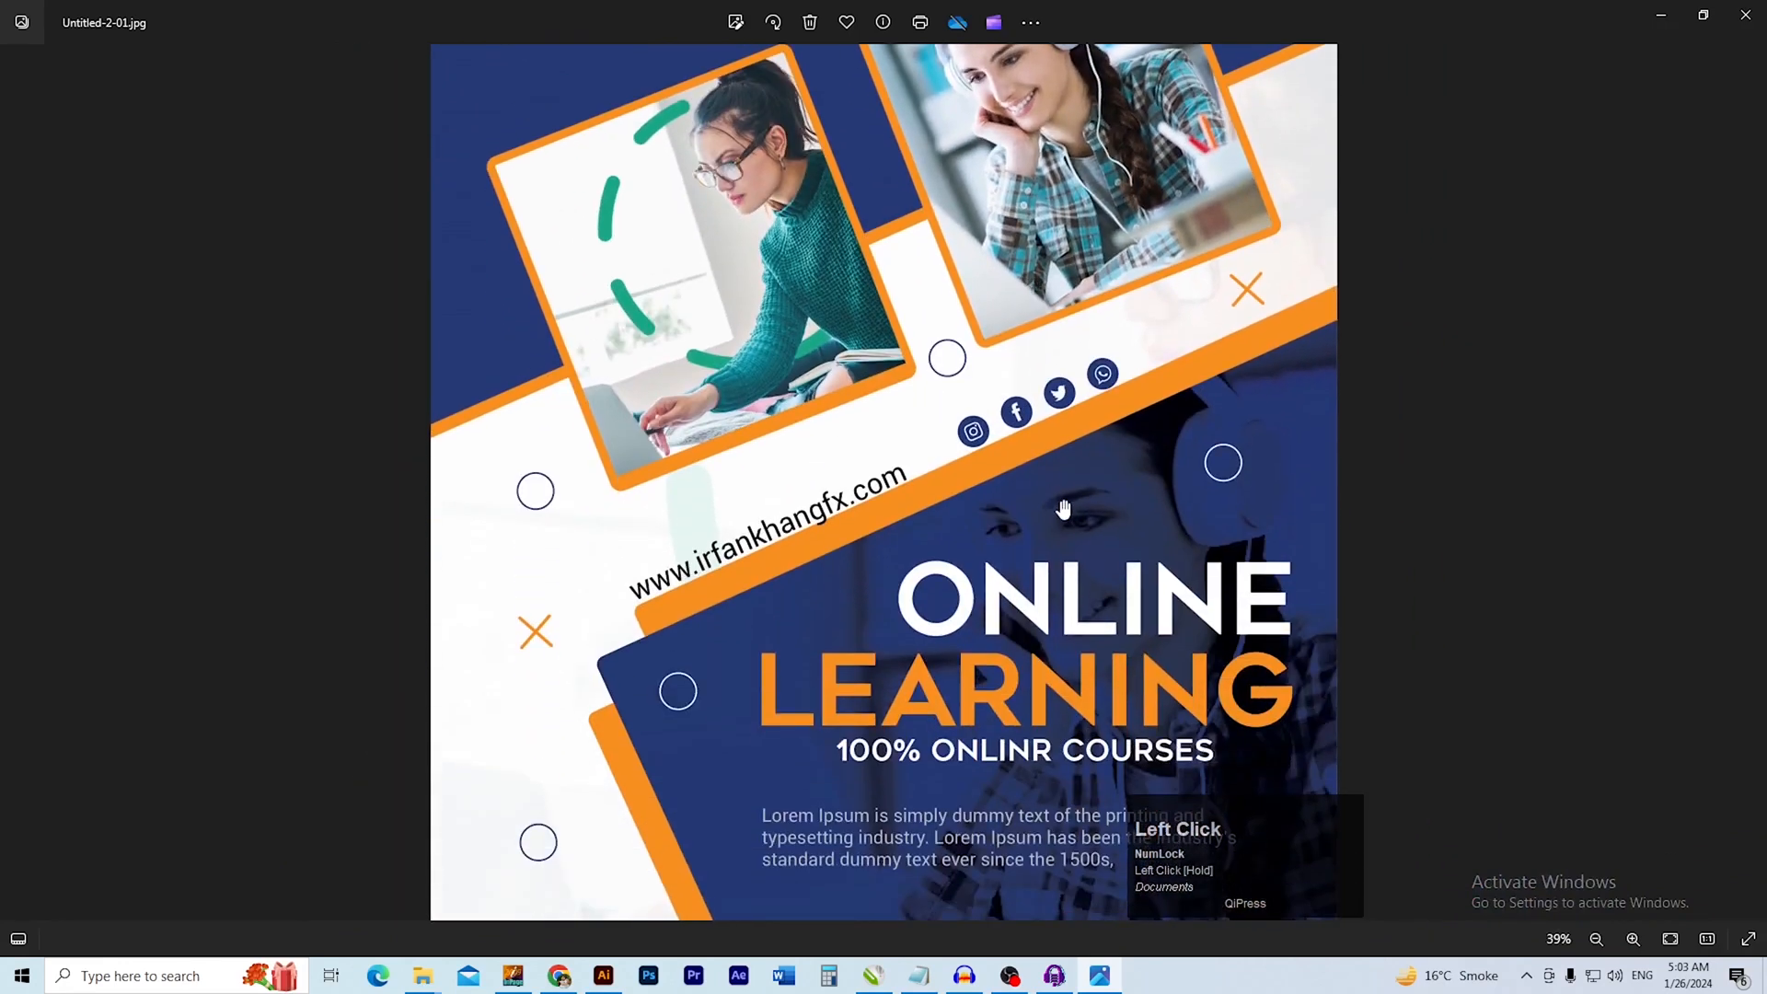
pyautogui.scroll(-1, 1055, 492)
pyautogui.moveTo(1112, 704); pyautogui.dragTo(1060, 589)
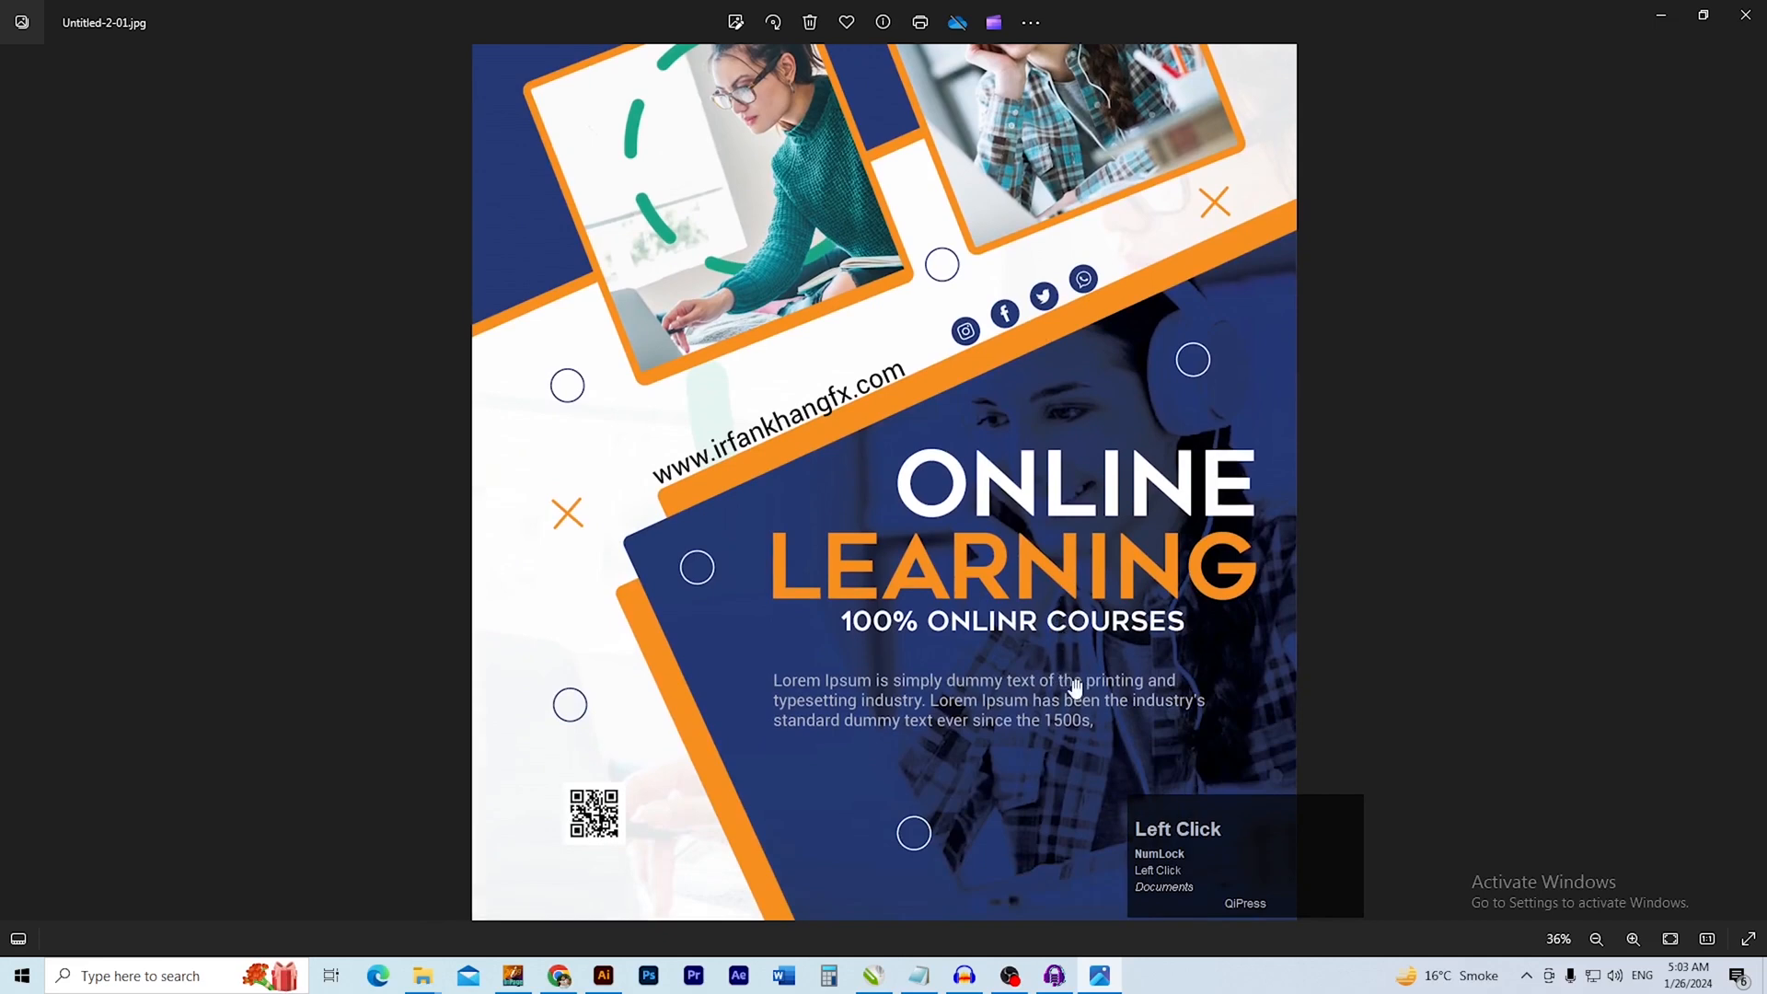
pyautogui.scroll(-2, 1075, 557)
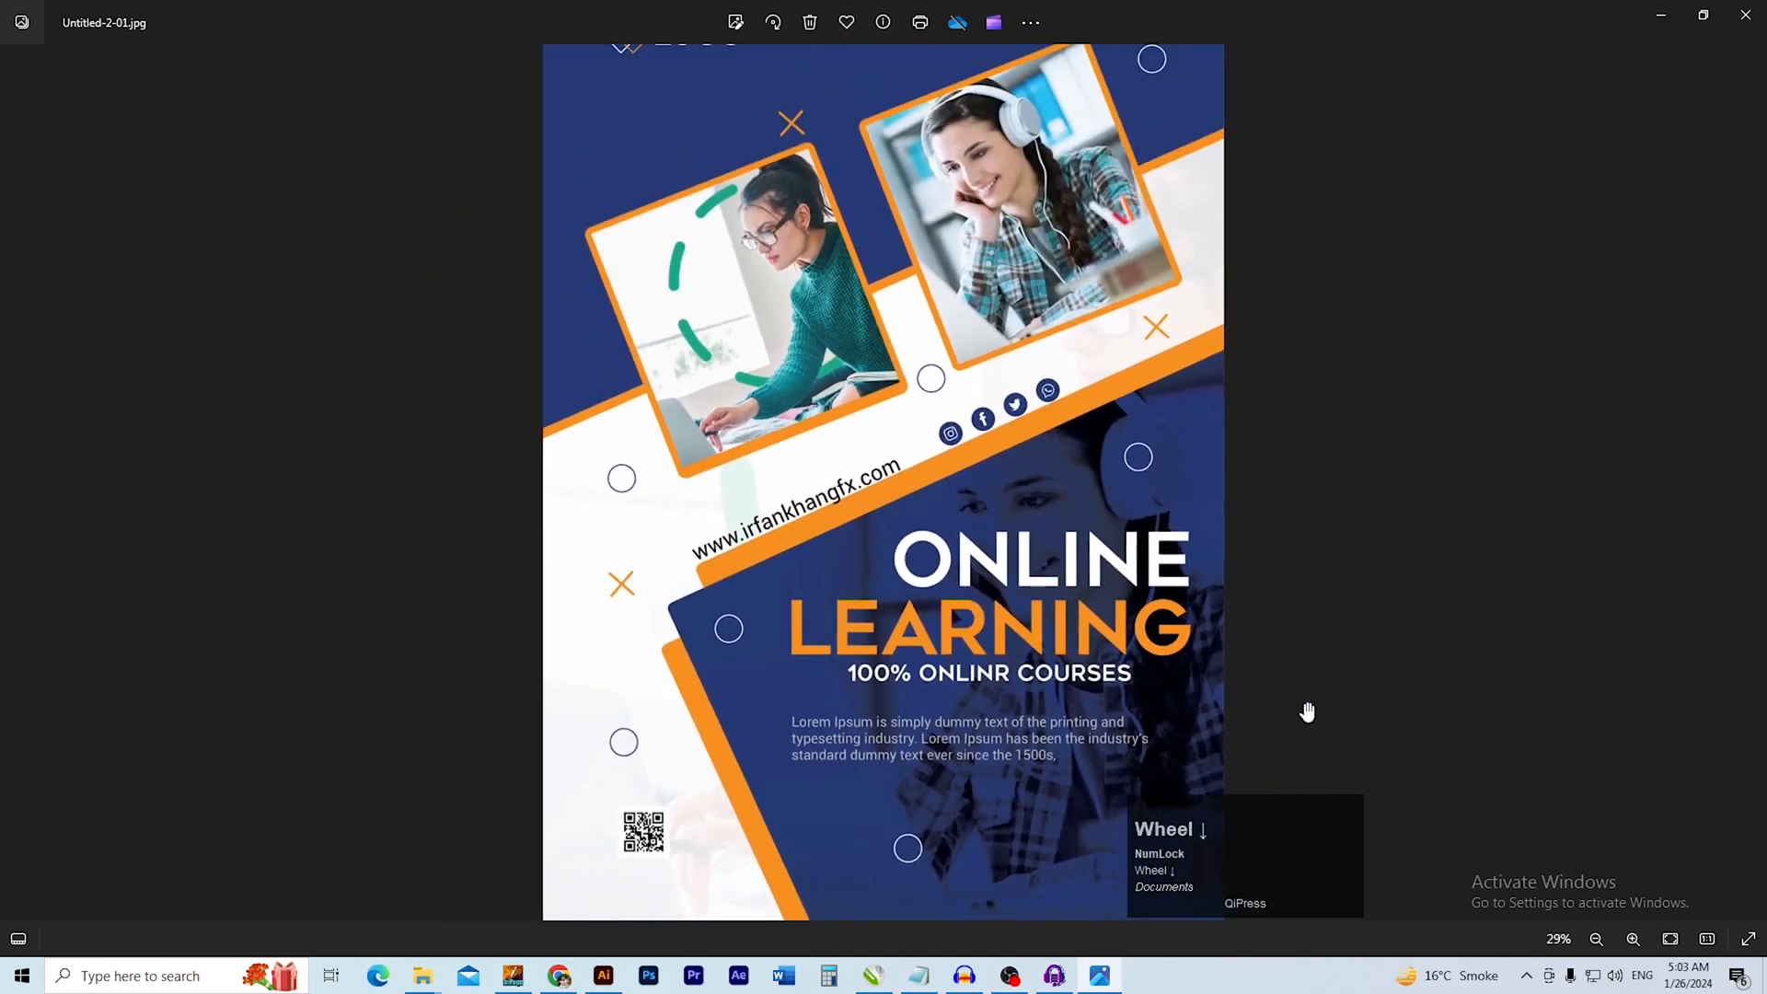